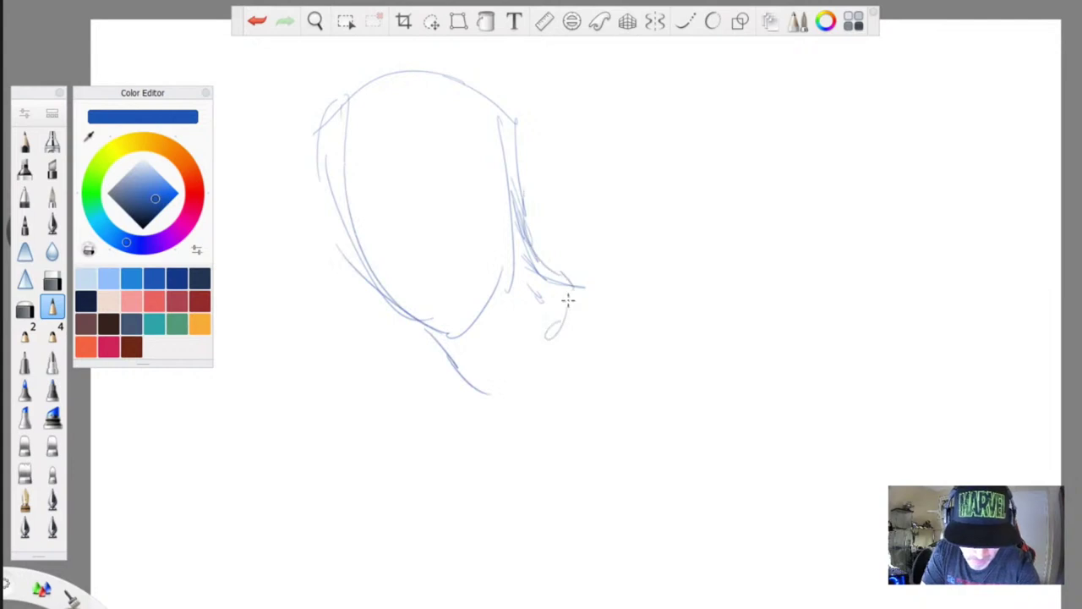
- Sketch the figure's oval head in rough blue pencil, with a curved centre line, tapering cheeks and a pointed jaw
drag(465, 372, 472, 430)
drag(372, 84, 436, 329)
drag(507, 186, 526, 233)
mouse_move(453, 106)
mouse_down()
mouse_move(465, 105)
mouse_move(418, 68)
mouse_up()
mouse_move(419, 68)
mouse_down()
mouse_move(365, 90)
mouse_move(323, 169)
mouse_up()
drag(334, 148, 342, 230)
mouse_move(330, 173)
mouse_down()
mouse_move(332, 218)
mouse_move(391, 326)
mouse_up()
mouse_move(512, 199)
mouse_down()
mouse_move(499, 296)
mouse_move(453, 340)
mouse_up()
- Rough in the neck beneath the jaw and the sloping shoulder line beside it
mouse_move(463, 331)
mouse_down()
mouse_move(374, 338)
mouse_move(464, 393)
mouse_move(448, 461)
mouse_up()
drag(448, 460, 494, 407)
drag(554, 338, 567, 314)
drag(516, 252, 592, 291)
drag(528, 269, 621, 312)
drag(541, 363, 499, 427)
drag(551, 295, 619, 302)
drag(492, 251, 615, 339)
- Sketch a large loose rectangular frame beside the head, above the shoulder line
drag(891, 109, 495, 83)
drag(542, 123, 545, 339)
drag(768, 71, 774, 335)
drag(775, 335, 575, 273)
drag(766, 73, 504, 61)
drag(531, 222, 653, 287)
- Sketch a second large rectangular frame below the shoulder line, extending to the bottom of the canvas
mouse_move(737, 313)
mouse_down()
mouse_move(741, 508)
mouse_move(460, 338)
mouse_up()
mouse_move(480, 372)
mouse_down()
mouse_move(475, 468)
mouse_move(776, 453)
mouse_up()
drag(457, 61, 383, 60)
drag(419, 359, 419, 372)
drag(500, 357, 511, 607)
drag(752, 363, 759, 550)
mouse_move(820, 247)
mouse_down()
mouse_move(769, 296)
mouse_move(538, 73)
mouse_move(543, 193)
mouse_up()
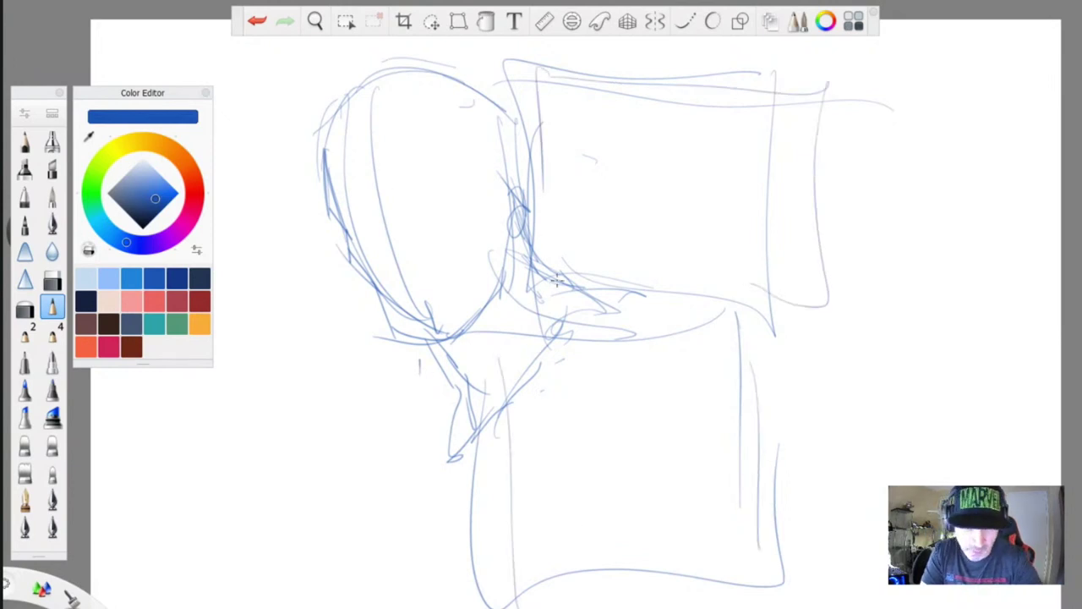
- Add facial construction lines to the head: the centre line, curved brow line, cheek plane and jaw
drag(372, 91, 433, 355)
drag(317, 208, 511, 191)
drag(389, 222, 437, 174)
mouse_move(423, 123)
mouse_down()
mouse_move(341, 124)
mouse_move(436, 169)
mouse_move(460, 210)
mouse_move(445, 279)
mouse_up()
mouse_move(466, 220)
mouse_down()
mouse_move(451, 331)
mouse_move(374, 340)
mouse_up()
mouse_move(341, 228)
mouse_down()
mouse_move(379, 315)
mouse_move(433, 338)
mouse_up()
- Build up the neck muscles, shoulder slope and upper chest lines below the chin with loose strokes
mouse_move(516, 188)
mouse_down()
mouse_move(464, 332)
mouse_move(448, 476)
mouse_up()
drag(550, 272, 623, 323)
mouse_move(582, 338)
mouse_down()
mouse_move(571, 374)
mouse_move(477, 470)
mouse_up()
drag(422, 345, 440, 401)
drag(440, 413, 428, 442)
mouse_move(581, 347)
mouse_down()
mouse_move(464, 401)
mouse_move(487, 416)
mouse_up()
drag(424, 387, 450, 414)
mouse_move(419, 385)
mouse_down()
mouse_move(425, 339)
mouse_move(390, 406)
mouse_up()
mouse_move(391, 406)
mouse_down()
mouse_move(414, 430)
mouse_move(404, 537)
mouse_up()
mouse_move(570, 363)
mouse_down()
mouse_move(474, 457)
mouse_move(479, 445)
mouse_up()
- Restate the upper frame's edges and sketch another square frame overlapping its lower outer corner
drag(531, 68, 528, 159)
drag(524, 64, 827, 83)
drag(813, 100, 807, 286)
drag(729, 284, 799, 272)
drag(765, 218, 933, 206)
mouse_move(934, 210)
mouse_down()
mouse_move(925, 457)
mouse_move(748, 470)
mouse_up()
mouse_move(707, 211)
mouse_down()
mouse_move(856, 210)
mouse_move(710, 452)
mouse_up()
drag(780, 455, 820, 461)
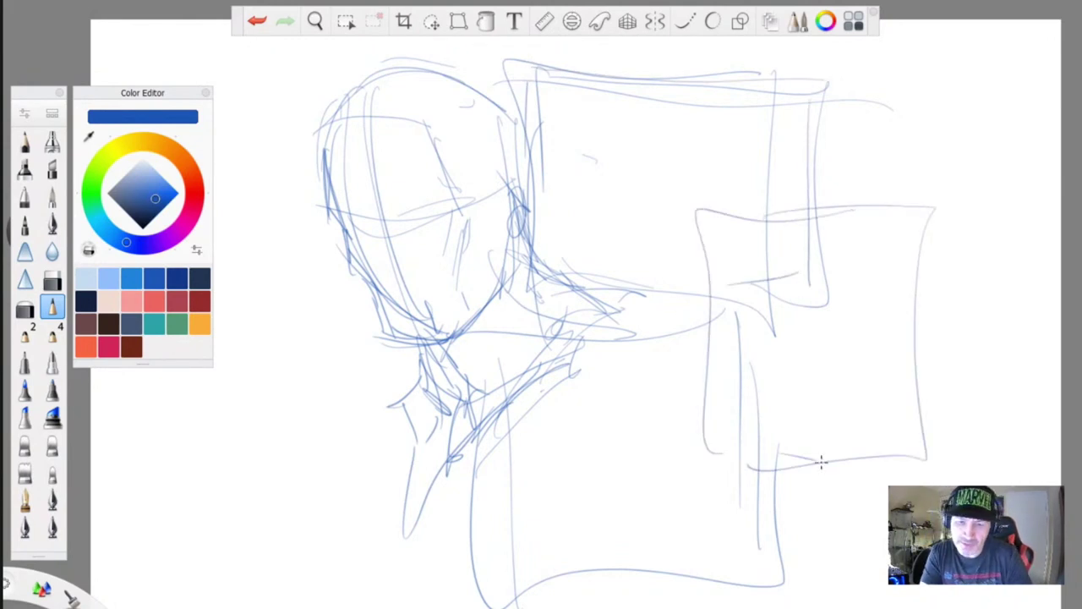
- Sketch a tall rectangular frame behind the face, on the side away from the other frames
mouse_move(335, 216)
mouse_down()
mouse_move(267, 222)
mouse_move(268, 478)
mouse_up()
drag(311, 499, 467, 471)
mouse_move(353, 199)
mouse_down()
mouse_move(262, 213)
mouse_move(269, 479)
mouse_up()
drag(319, 482, 401, 482)
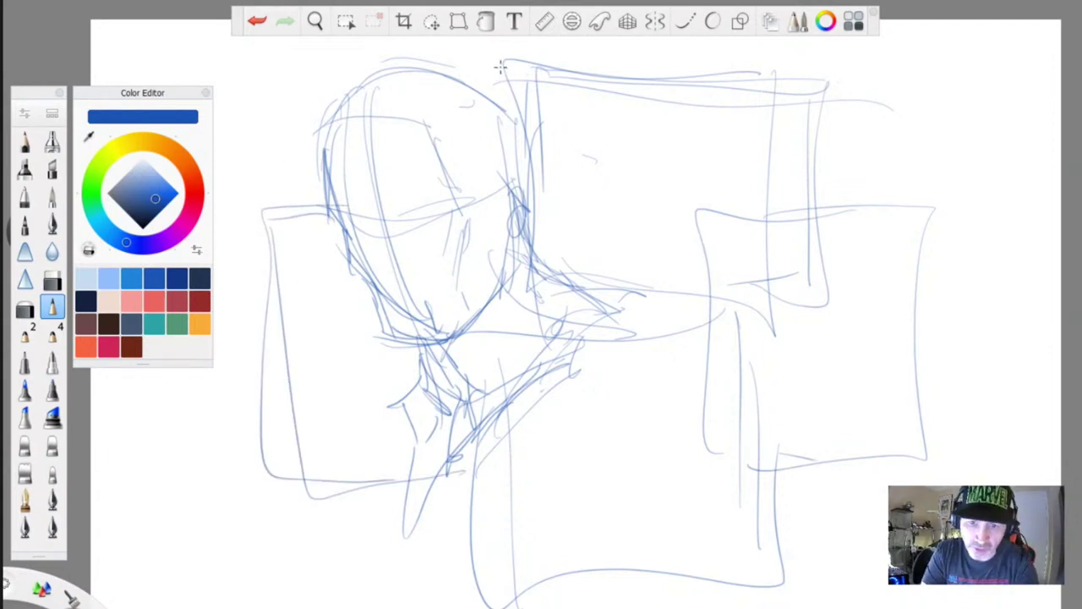
- Strengthen the back of the head and the shoulder slope, and add long neck muscle strokes
drag(420, 71, 518, 199)
mouse_move(513, 109)
mouse_down()
mouse_move(528, 253)
mouse_move(605, 313)
mouse_move(595, 353)
mouse_up()
mouse_move(526, 254)
mouse_down()
mouse_move(501, 381)
mouse_move(470, 423)
mouse_up()
drag(497, 270, 465, 406)
drag(474, 316, 467, 390)
drag(523, 303, 473, 411)
- Sketch the throat and collar area under the chin with short strokes running out to the near shoulder
mouse_move(428, 340)
mouse_down()
mouse_move(448, 383)
mouse_move(438, 391)
mouse_up()
drag(438, 388, 428, 422)
mouse_move(424, 368)
mouse_down()
mouse_move(423, 413)
mouse_move(406, 413)
mouse_up()
drag(423, 385, 394, 404)
mouse_move(534, 260)
mouse_down()
mouse_move(668, 338)
mouse_move(449, 430)
mouse_up()
drag(446, 418, 408, 425)
drag(414, 376, 386, 415)
- Sketch the mask's V-shaped brow with tall pointed wings sweeping out on both sides of the head
mouse_move(334, 166)
mouse_down()
mouse_move(325, 220)
mouse_move(372, 298)
mouse_move(456, 314)
mouse_move(521, 243)
mouse_move(497, 124)
mouse_up()
mouse_move(368, 80)
mouse_down()
mouse_move(416, 323)
mouse_move(400, 306)
mouse_up()
drag(308, 129, 352, 181)
drag(286, 113, 411, 207)
mouse_move(507, 86)
mouse_down()
mouse_move(372, 212)
mouse_move(514, 198)
mouse_move(472, 238)
mouse_up()
mouse_move(404, 175)
mouse_down()
mouse_move(369, 216)
mouse_move(282, 104)
mouse_up()
drag(282, 104, 312, 210)
mouse_move(287, 130)
mouse_down()
mouse_move(313, 200)
mouse_move(348, 244)
mouse_up()
drag(370, 200, 285, 123)
drag(285, 123, 300, 219)
drag(398, 187, 489, 106)
mouse_move(509, 85)
mouse_down()
mouse_move(518, 195)
mouse_move(509, 247)
mouse_up()
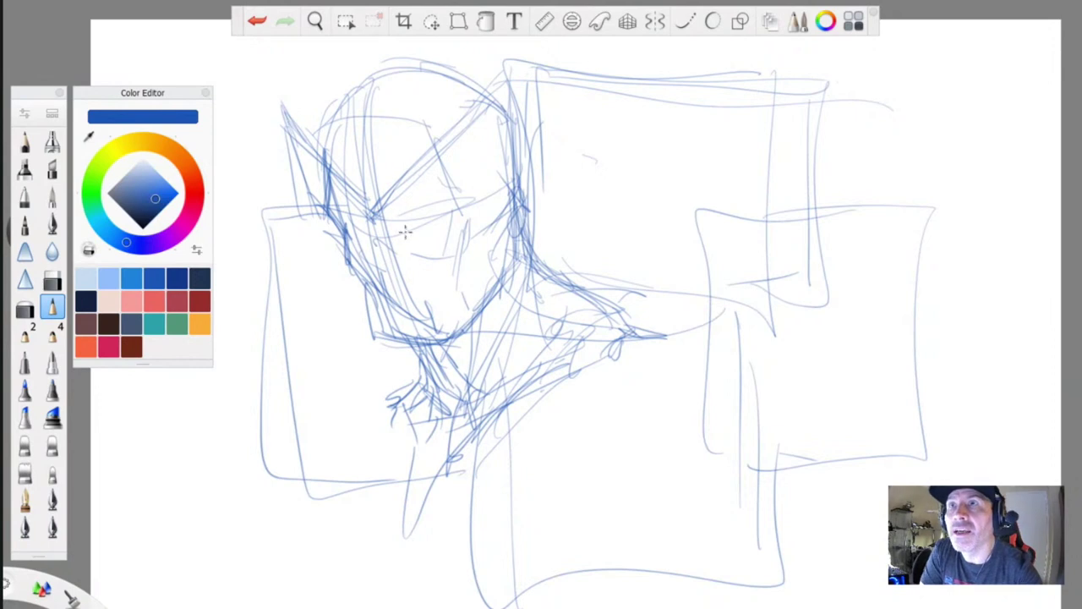
- Draw the mask's curved lower edge across the cheeks and firm up both sides of the jaw
drag(379, 237, 441, 273)
mouse_move(453, 261)
mouse_down()
mouse_move(491, 240)
mouse_move(511, 193)
mouse_move(366, 235)
mouse_move(503, 196)
mouse_move(515, 100)
mouse_move(456, 140)
mouse_up()
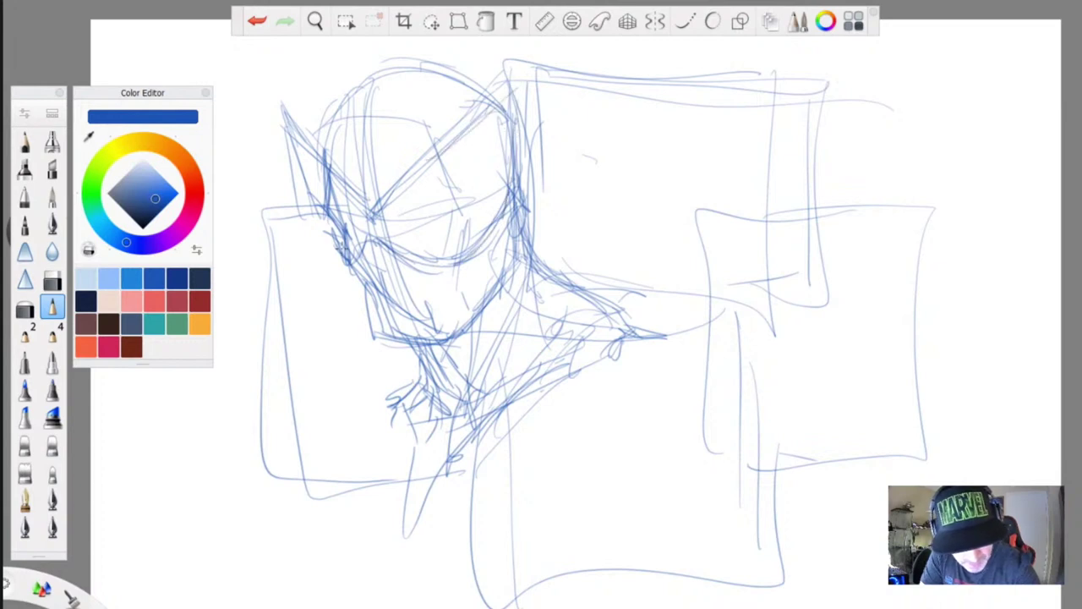
mouse_move(331, 218)
mouse_down()
mouse_move(379, 347)
mouse_move(418, 357)
mouse_up()
mouse_move(498, 250)
mouse_down()
mouse_move(503, 290)
mouse_move(448, 355)
mouse_move(372, 351)
mouse_move(334, 211)
mouse_move(426, 403)
mouse_up()
- Rough in a raised hand in front of the face, with curled fingers and a pointed blade-like shape above it
mouse_move(361, 330)
mouse_down()
mouse_move(314, 301)
mouse_move(278, 338)
mouse_move(257, 323)
mouse_move(275, 315)
mouse_move(258, 372)
mouse_move(247, 357)
mouse_move(309, 285)
mouse_move(346, 377)
mouse_move(290, 284)
mouse_move(342, 398)
mouse_move(277, 274)
mouse_move(283, 235)
mouse_move(242, 203)
mouse_move(271, 287)
mouse_move(346, 372)
mouse_up()
drag(382, 411, 362, 429)
drag(316, 293, 334, 372)
mouse_move(285, 244)
mouse_down()
mouse_move(249, 215)
mouse_move(288, 235)
mouse_up()
mouse_move(223, 190)
mouse_down()
mouse_move(243, 290)
mouse_move(268, 286)
mouse_up()
drag(288, 235, 284, 269)
drag(285, 336, 264, 309)
mouse_move(308, 348)
mouse_down()
mouse_move(248, 343)
mouse_move(309, 367)
mouse_move(301, 320)
mouse_up()
drag(315, 372, 337, 429)
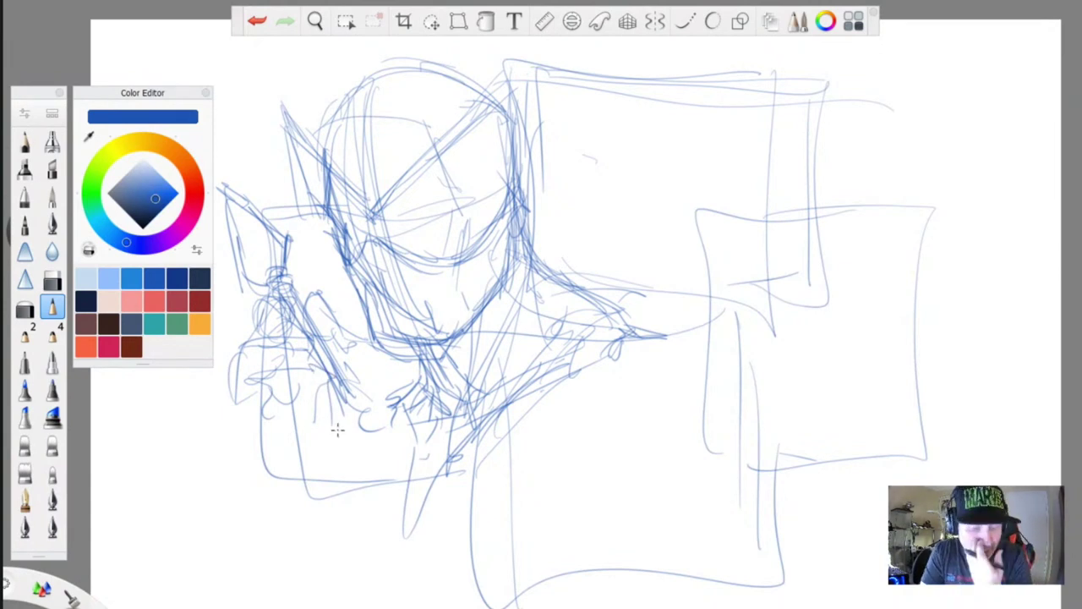
drag(308, 311, 324, 294)
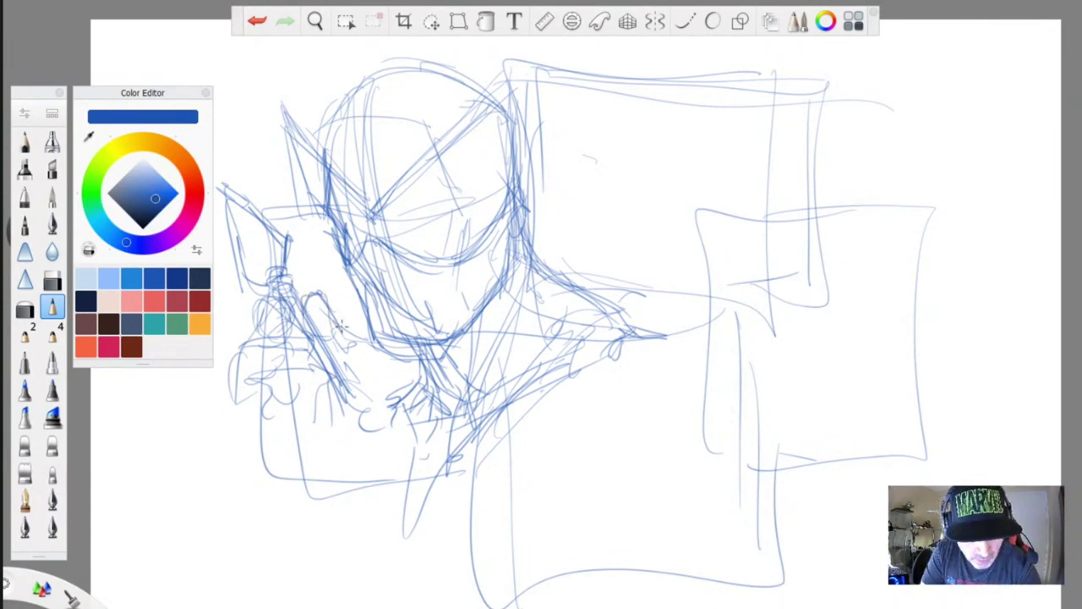
drag(345, 333, 362, 404)
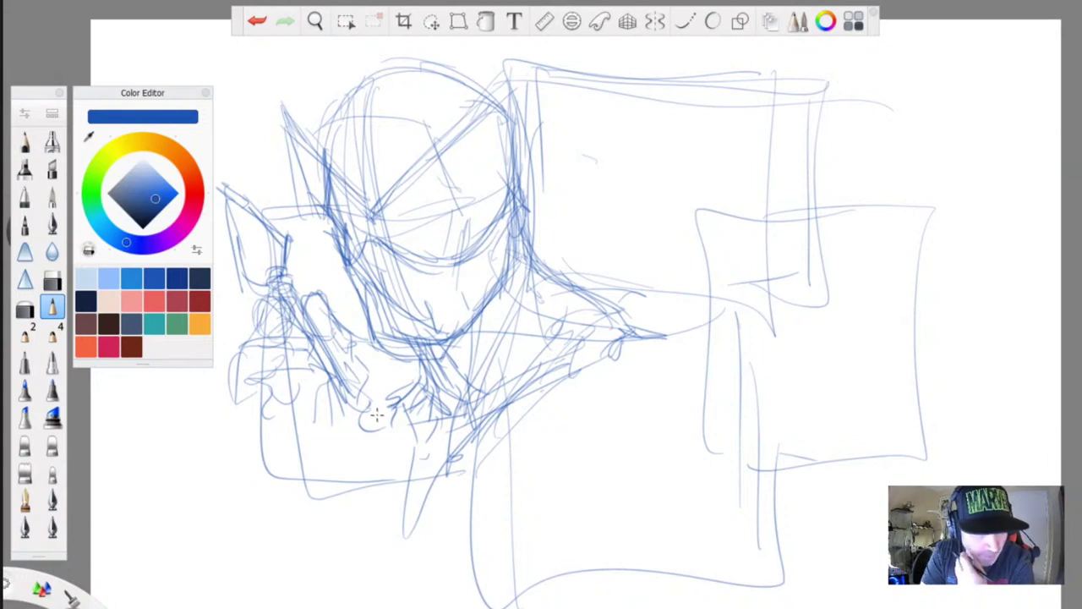
- Darken the mask's side contour and the jawline, and mark the nose under the mask
drag(331, 174, 364, 210)
mouse_move(287, 123)
mouse_down()
mouse_move(373, 315)
mouse_move(431, 355)
mouse_up()
mouse_move(491, 230)
mouse_down()
mouse_move(493, 290)
mouse_move(450, 342)
mouse_move(501, 296)
mouse_move(429, 355)
mouse_move(374, 328)
mouse_up()
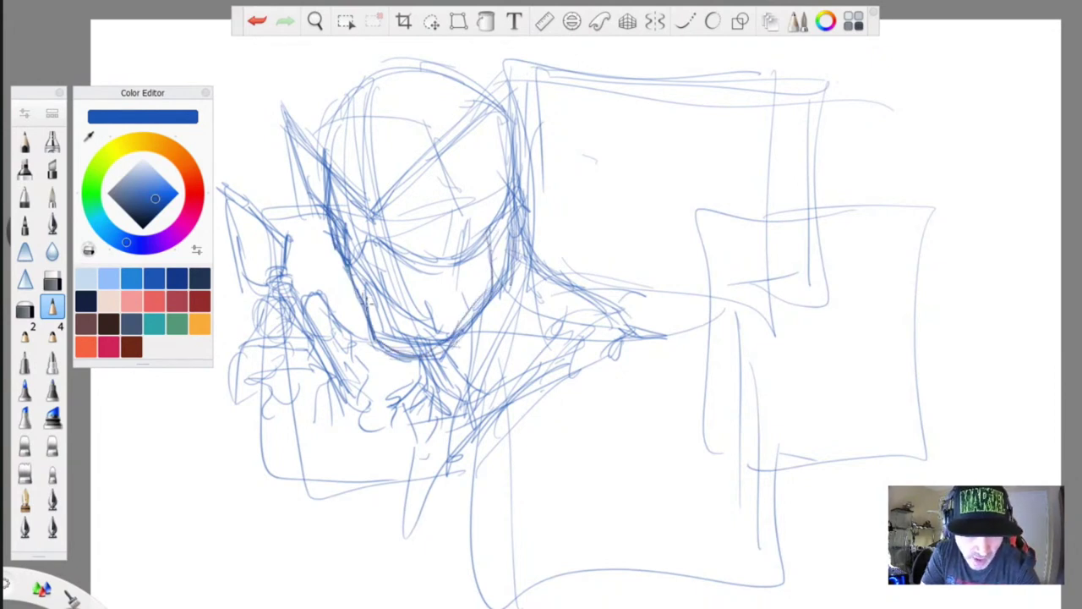
mouse_move(366, 241)
mouse_down()
mouse_move(386, 292)
mouse_move(364, 247)
mouse_up()
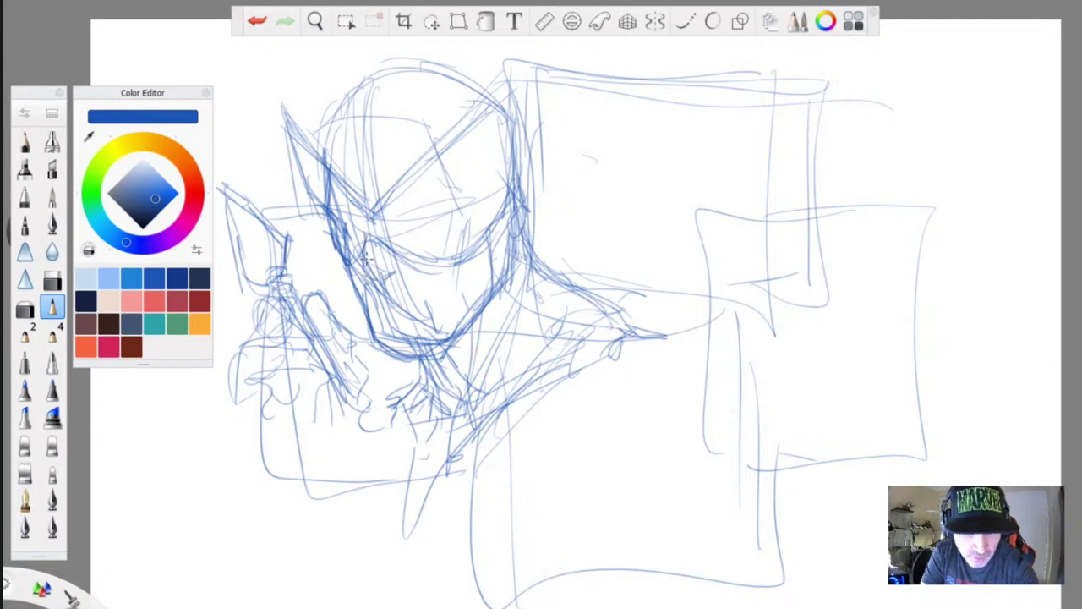
- Sketch the brow ridge and the eye inside the mask, and restate the head and shoulder contours
drag(335, 197, 362, 221)
drag(454, 206, 403, 226)
mouse_move(483, 104)
mouse_down()
mouse_move(414, 73)
mouse_move(326, 157)
mouse_up()
mouse_move(456, 130)
mouse_down()
mouse_move(528, 73)
mouse_move(513, 256)
mouse_move(602, 310)
mouse_up()
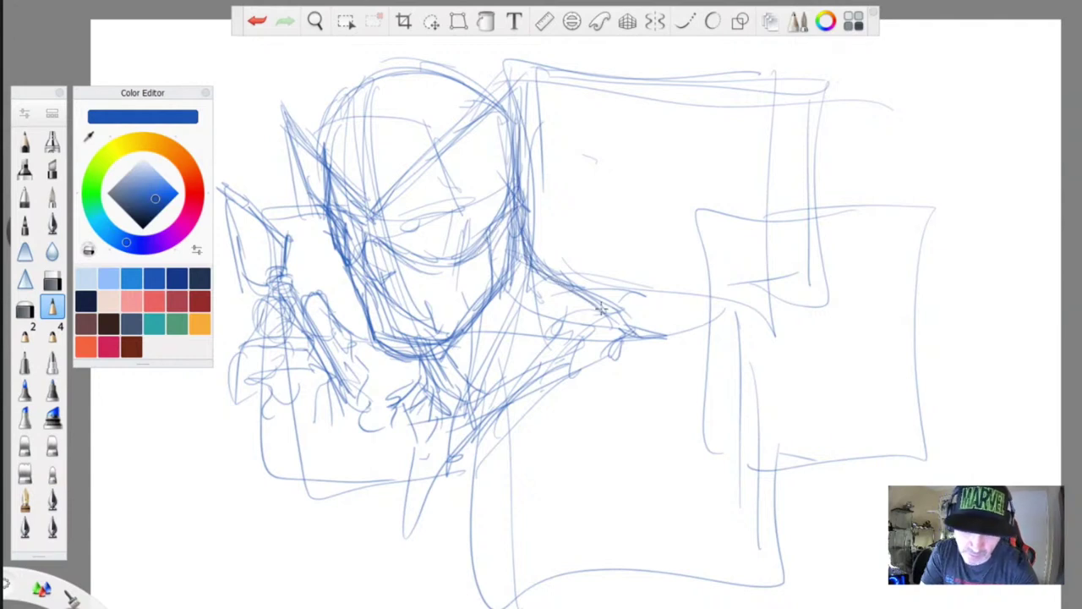
- Reinforce the nose and chin, and draw the centre lines running from the throat down the chest
mouse_move(428, 381)
mouse_down()
mouse_move(406, 364)
mouse_move(414, 508)
mouse_move(433, 511)
mouse_up()
mouse_move(391, 282)
mouse_down()
mouse_move(371, 286)
mouse_move(362, 221)
mouse_up()
drag(362, 296, 372, 350)
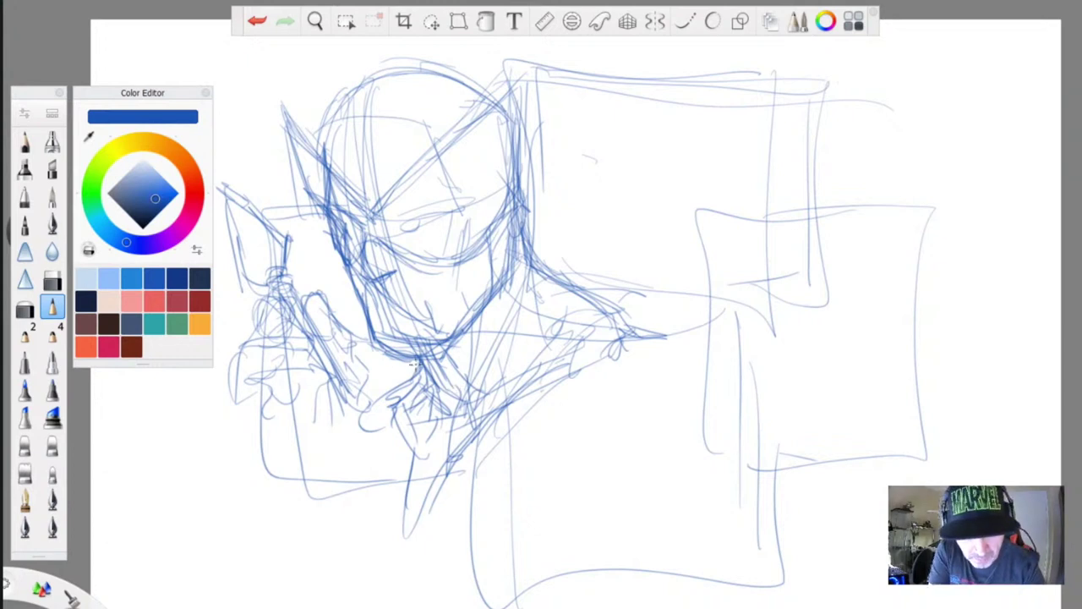
mouse_move(416, 374)
mouse_down()
mouse_move(384, 401)
mouse_move(415, 460)
mouse_up()
drag(413, 526, 426, 482)
- Sketch the shoulder point, the torso sides and the lower edge of the chest to form a bust
mouse_move(529, 260)
mouse_down()
mouse_move(602, 298)
mouse_move(631, 332)
mouse_up()
mouse_move(631, 336)
mouse_down()
mouse_move(658, 346)
mouse_move(517, 425)
mouse_up()
drag(558, 381, 489, 541)
drag(516, 489, 503, 573)
drag(374, 407, 362, 549)
mouse_move(575, 399)
mouse_down()
mouse_move(632, 354)
mouse_move(538, 527)
mouse_move(364, 526)
mouse_up()
mouse_move(541, 503)
mouse_down()
mouse_move(408, 531)
mouse_move(375, 514)
mouse_move(385, 413)
mouse_up()
mouse_move(632, 329)
mouse_down()
mouse_move(568, 391)
mouse_move(541, 509)
mouse_move(462, 524)
mouse_move(347, 505)
mouse_move(376, 419)
mouse_up()
drag(382, 387, 369, 423)
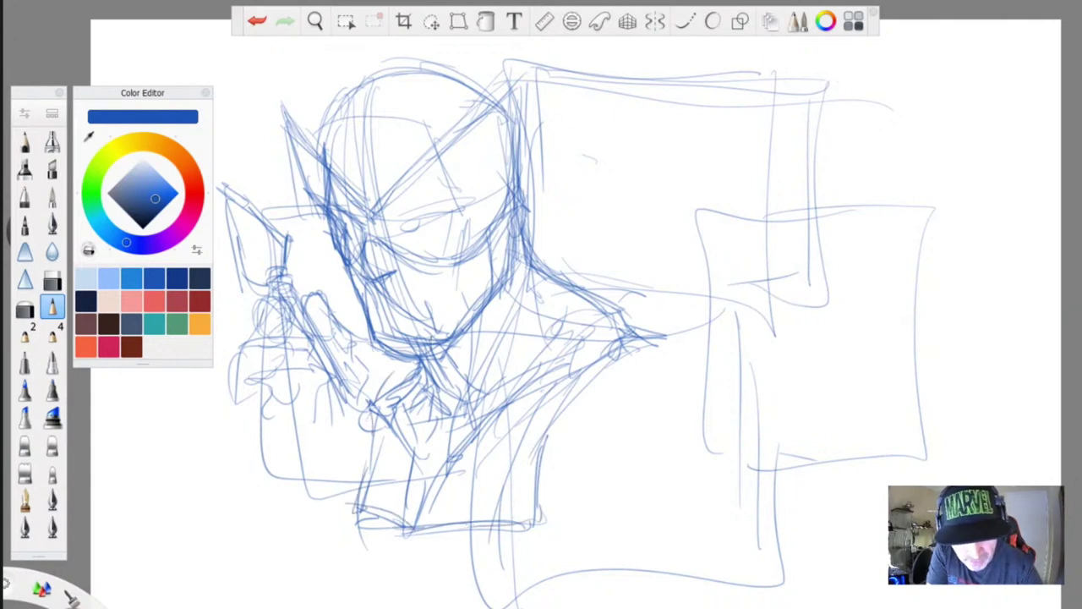
- Restate the shoulder, mask and torso side lines and touch up the raised hand's fingers
mouse_move(598, 297)
mouse_down()
mouse_move(666, 340)
mouse_move(557, 272)
mouse_up()
mouse_move(500, 105)
mouse_down()
mouse_move(388, 83)
mouse_move(519, 83)
mouse_move(487, 235)
mouse_move(423, 258)
mouse_move(365, 241)
mouse_move(338, 259)
mouse_up()
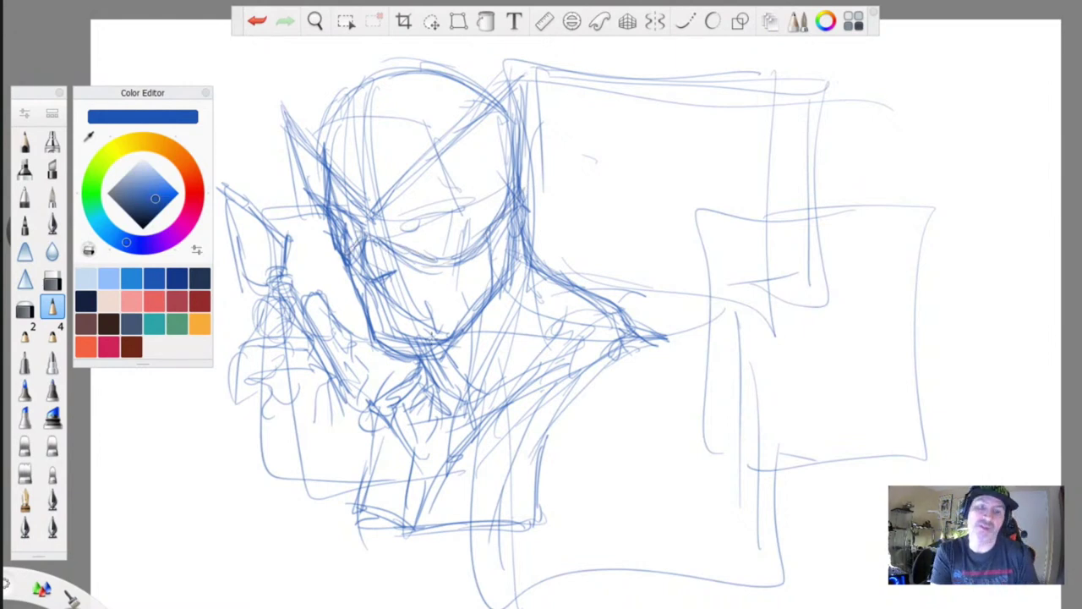
drag(372, 421, 368, 536)
drag(313, 293, 303, 341)
drag(335, 342, 360, 364)
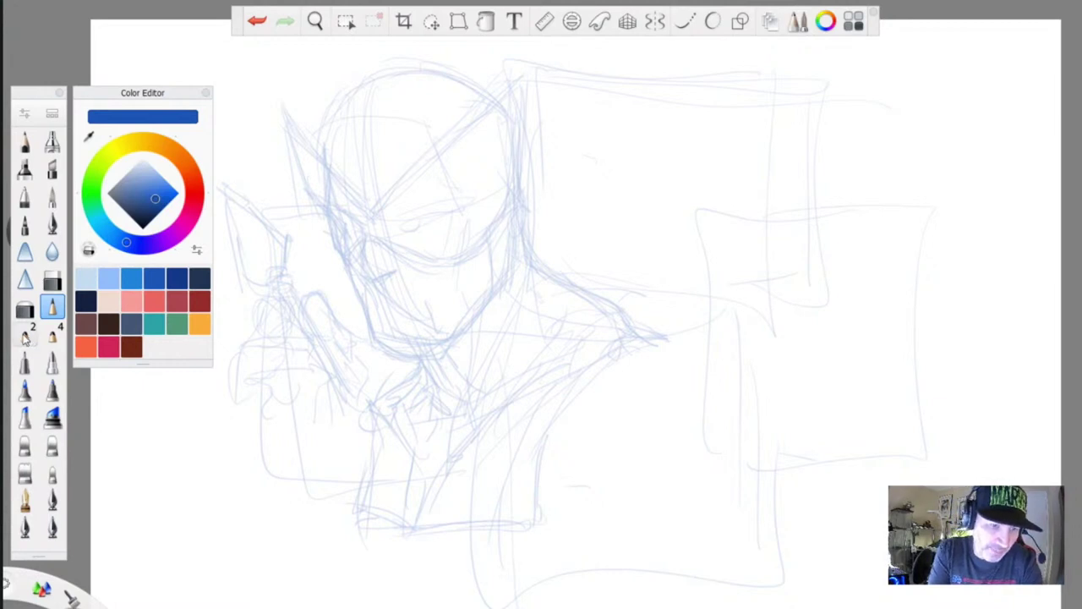
- Switch to the number 2 pencil and redraw the skull, brow, nose and front jaw contours over the faded sketch
click(30, 335)
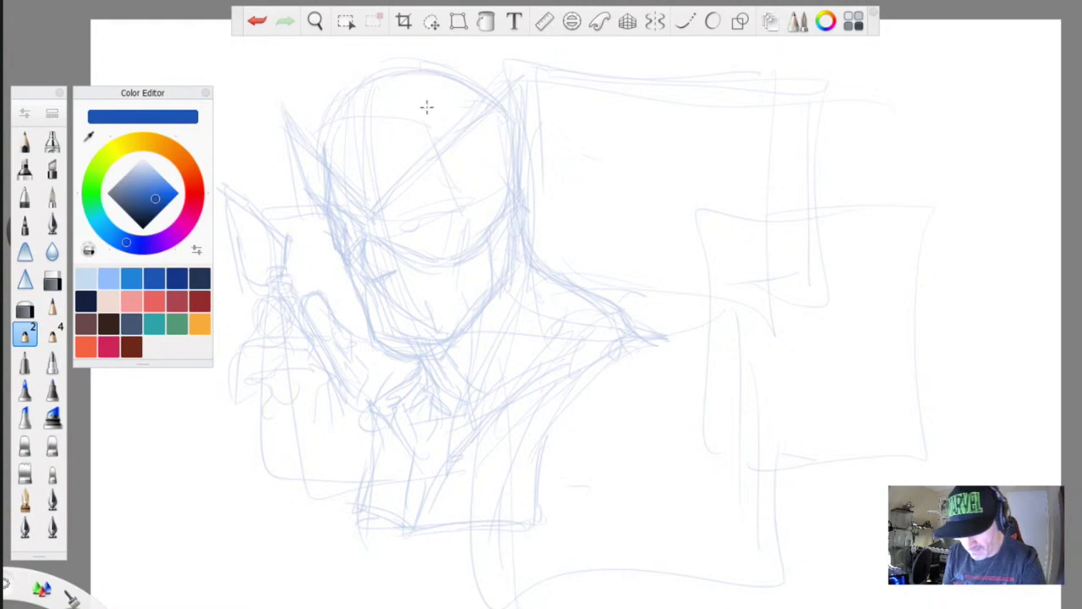
mouse_move(380, 74)
mouse_down()
mouse_move(480, 101)
mouse_move(423, 73)
mouse_move(332, 119)
mouse_move(329, 195)
mouse_up()
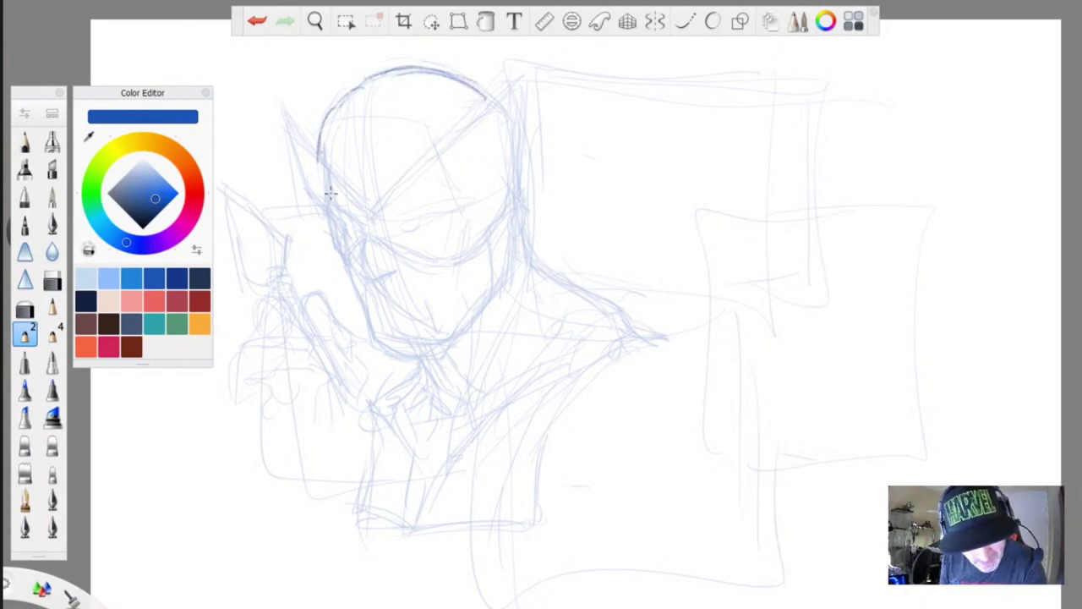
mouse_move(323, 122)
mouse_down()
mouse_move(314, 210)
mouse_move(326, 218)
mouse_move(315, 199)
mouse_move(362, 225)
mouse_up()
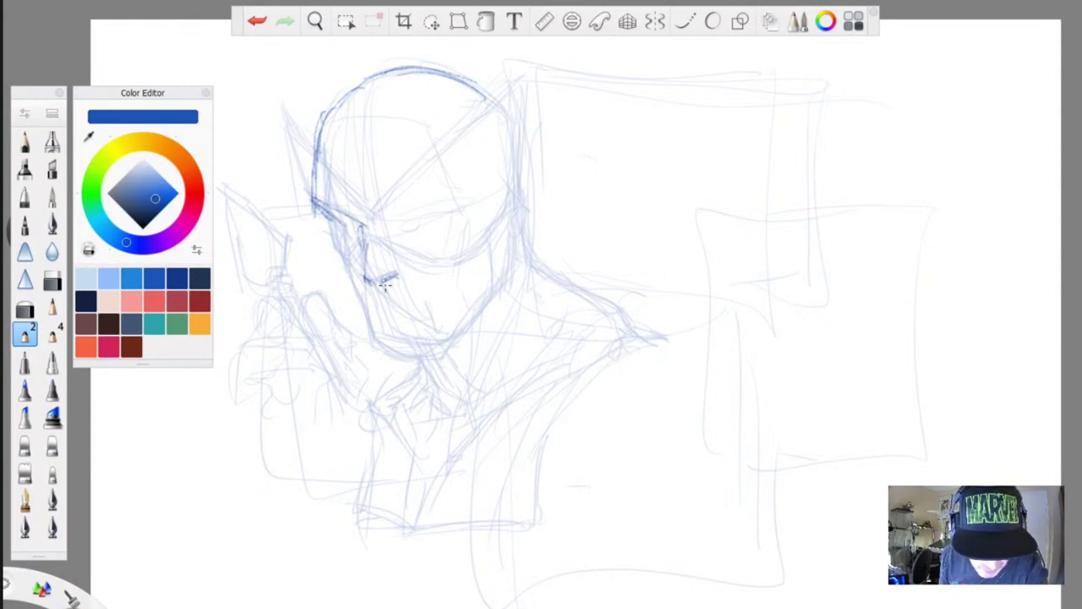
mouse_move(329, 220)
mouse_down()
mouse_move(360, 283)
mouse_move(366, 336)
mouse_up()
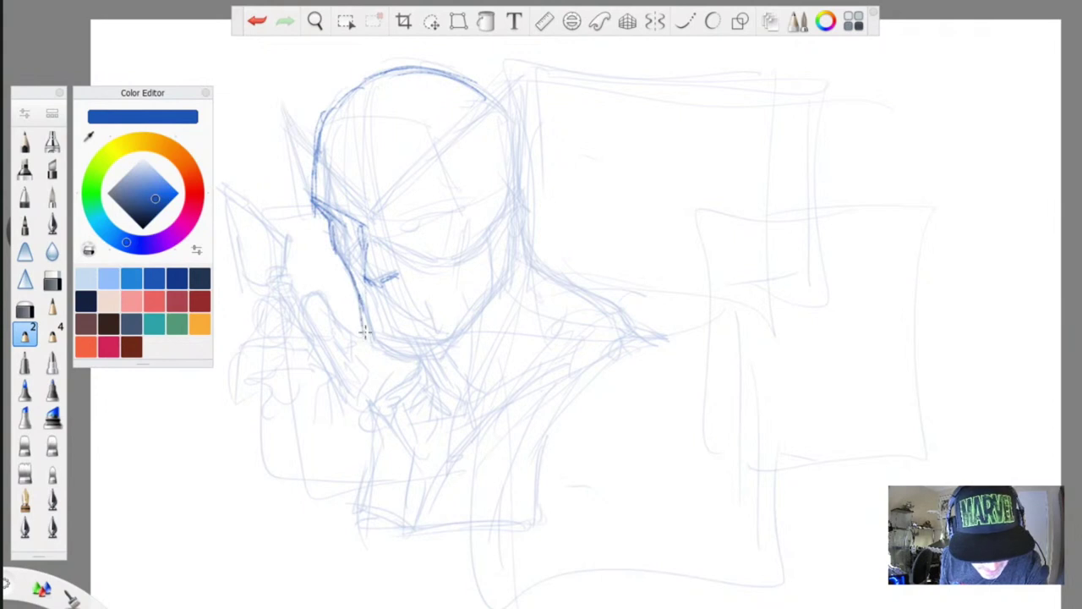
- Refine the rear jaw, neck muscles, shoulder slope and collar with cleaner pencil lines over the faded sketch
mouse_move(513, 225)
mouse_down()
mouse_move(473, 316)
mouse_move(401, 355)
mouse_move(438, 396)
mouse_move(434, 422)
mouse_up()
drag(525, 258, 501, 330)
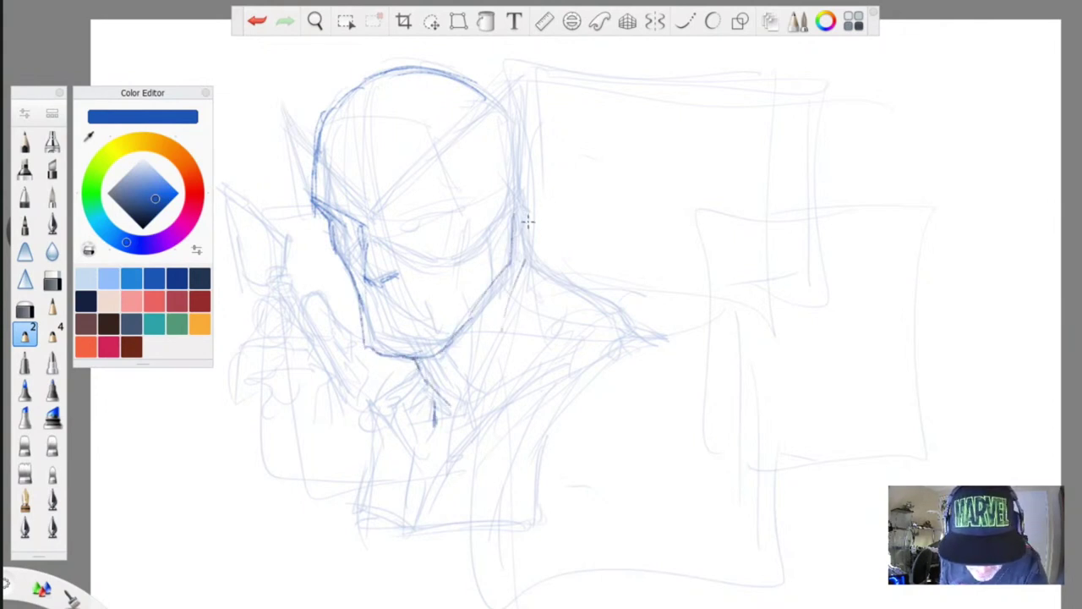
mouse_move(549, 271)
mouse_down()
mouse_move(604, 307)
mouse_move(568, 364)
mouse_up()
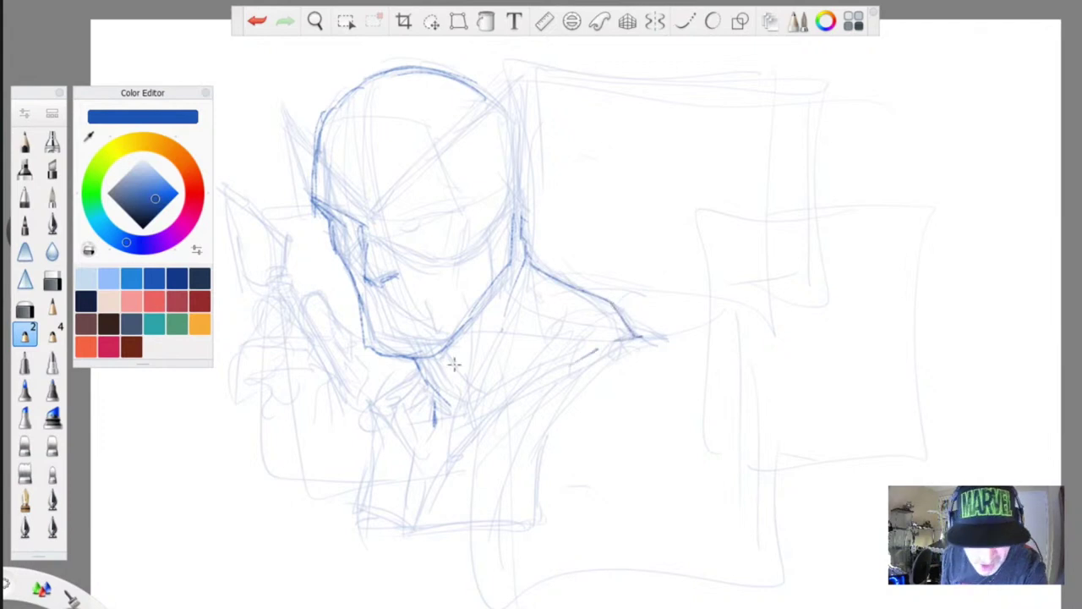
drag(415, 357, 366, 406)
drag(423, 440, 423, 462)
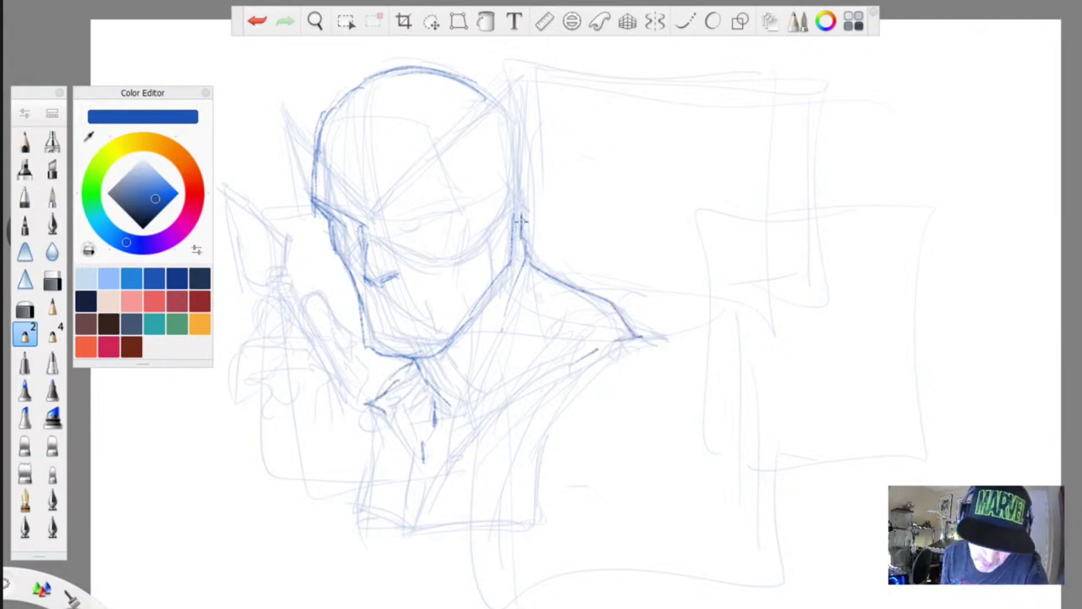
drag(474, 300, 466, 391)
drag(518, 264, 477, 375)
drag(476, 375, 458, 427)
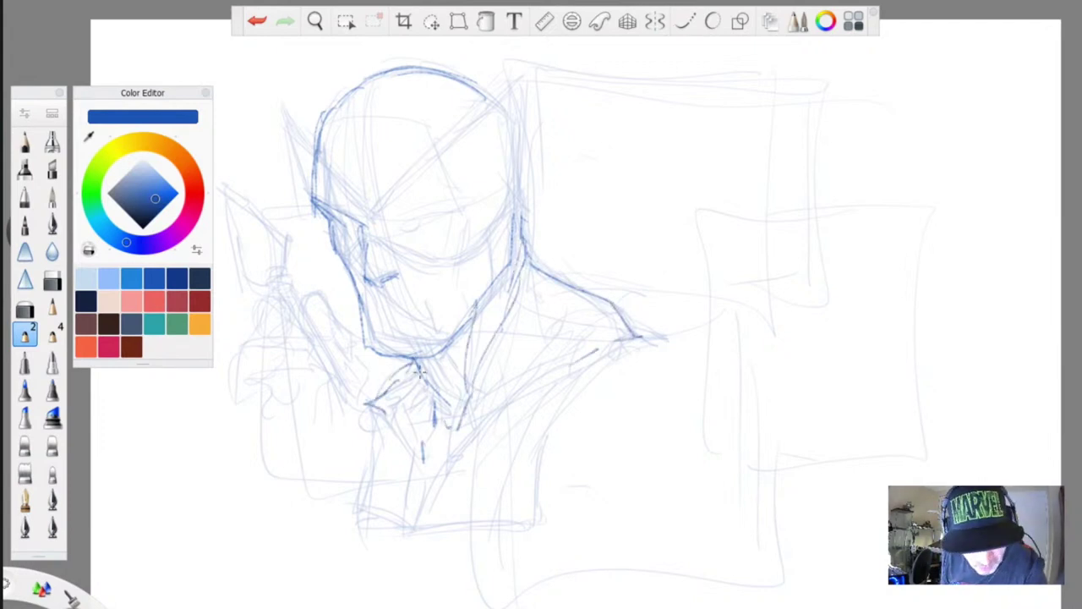
- Draw the mask's curved lower edge across the face and define the cheek and jaw behind it
mouse_move(359, 241)
mouse_down()
mouse_move(342, 254)
mouse_move(474, 253)
mouse_move(475, 328)
mouse_up()
mouse_move(520, 229)
mouse_down()
mouse_move(479, 321)
mouse_move(453, 350)
mouse_up()
mouse_move(340, 254)
mouse_down()
mouse_move(364, 336)
mouse_move(419, 365)
mouse_move(458, 340)
mouse_up()
mouse_move(516, 185)
mouse_down()
mouse_move(499, 228)
mouse_move(517, 259)
mouse_move(615, 306)
mouse_move(653, 340)
mouse_move(415, 436)
mouse_move(415, 366)
mouse_up()
- Draw the upper arm and outer torso contours down from both shoulders
mouse_move(647, 344)
mouse_down()
mouse_move(612, 386)
mouse_move(597, 452)
mouse_up()
drag(369, 405, 355, 541)
mouse_move(618, 356)
mouse_down()
mouse_move(583, 507)
mouse_move(532, 603)
mouse_up()
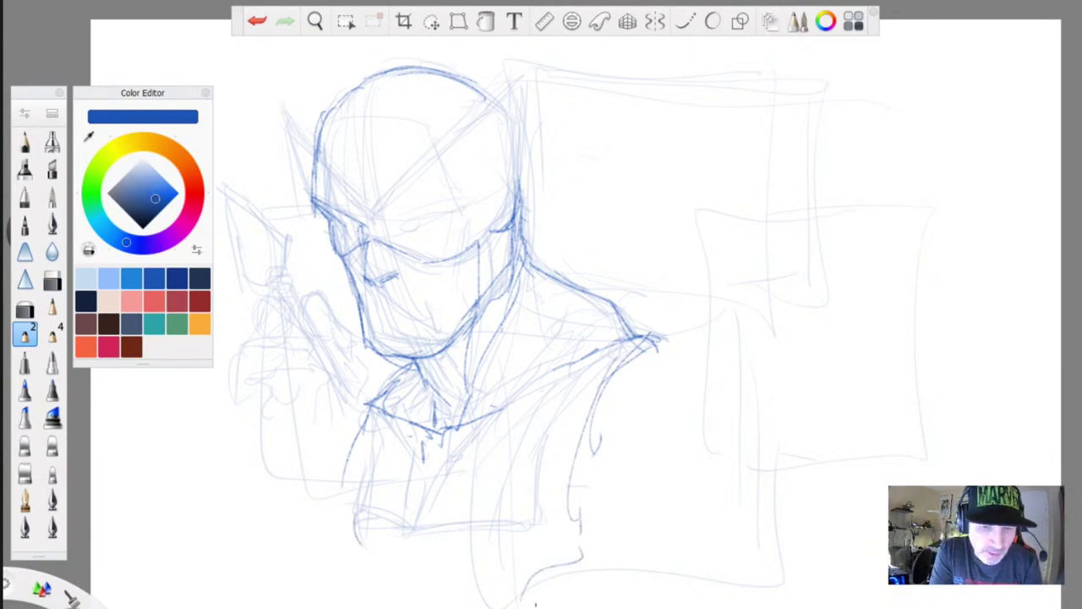
- Define the nose and nostril, and draw curved panel lines and double forehead bands across the cowl
mouse_move(609, 296)
mouse_down()
mouse_move(637, 335)
mouse_move(619, 307)
mouse_move(546, 266)
mouse_up()
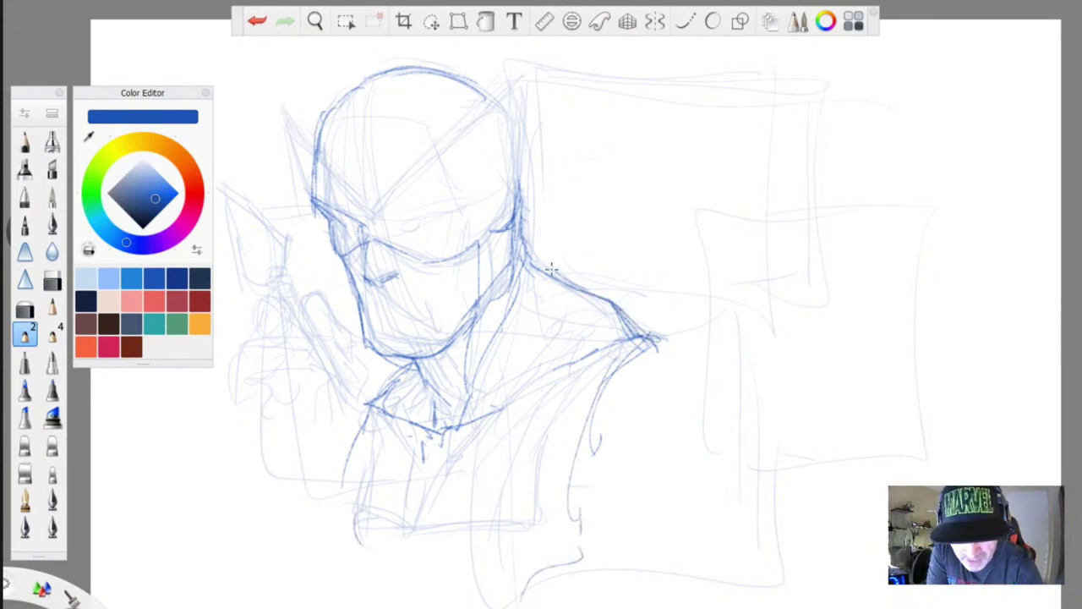
mouse_move(391, 349)
mouse_down()
mouse_move(362, 336)
mouse_move(347, 269)
mouse_up()
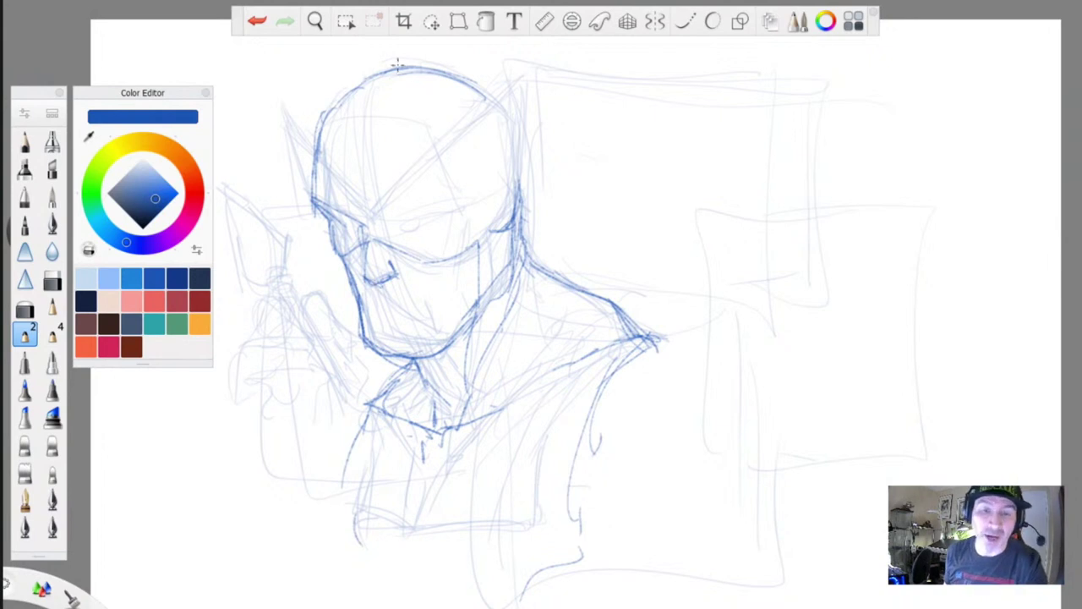
drag(466, 83, 448, 135)
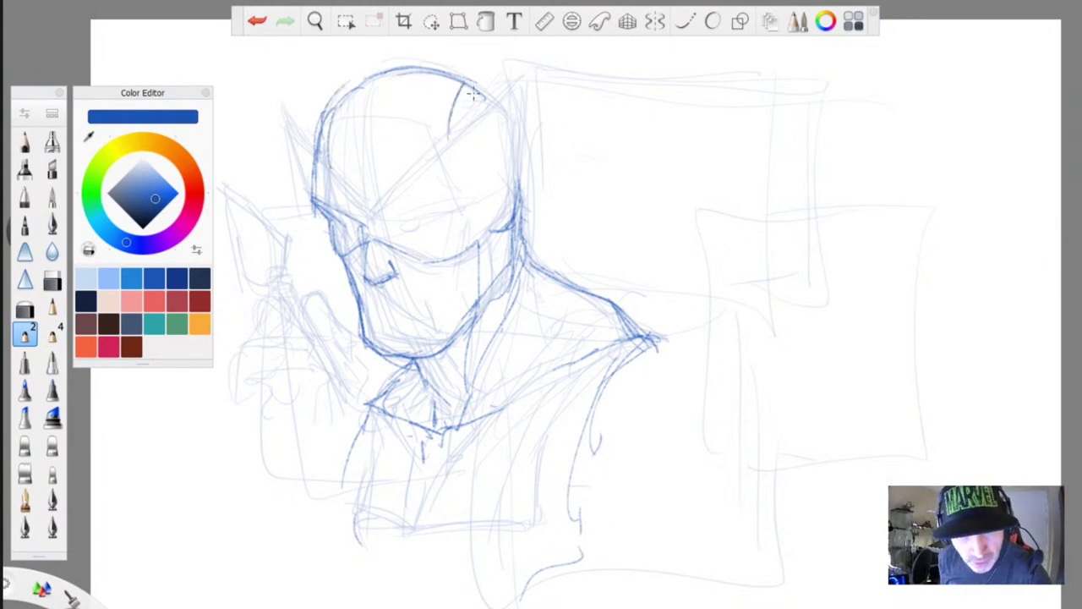
mouse_move(448, 69)
mouse_down()
mouse_move(429, 123)
mouse_move(440, 68)
mouse_move(341, 149)
mouse_up()
mouse_move(406, 136)
mouse_down()
mouse_move(347, 145)
mouse_move(355, 85)
mouse_up()
drag(404, 168, 341, 171)
drag(342, 164, 345, 182)
drag(423, 144, 336, 150)
drag(422, 163, 335, 161)
drag(385, 71, 342, 127)
drag(343, 92, 332, 135)
drag(478, 74, 489, 102)
mouse_move(474, 104)
mouse_down()
mouse_move(427, 142)
mouse_move(406, 181)
mouse_up()
drag(416, 161, 405, 194)
- Draw the closed mouth and reinforce the chin, front jaw and rear jaw contours
drag(364, 329, 396, 340)
mouse_move(429, 304)
mouse_down()
mouse_move(403, 311)
mouse_move(359, 297)
mouse_up()
mouse_move(329, 224)
mouse_down()
mouse_move(370, 353)
mouse_move(453, 348)
mouse_up()
drag(511, 235, 496, 285)
drag(498, 284, 464, 323)
drag(507, 242, 495, 276)
drag(497, 283, 467, 330)
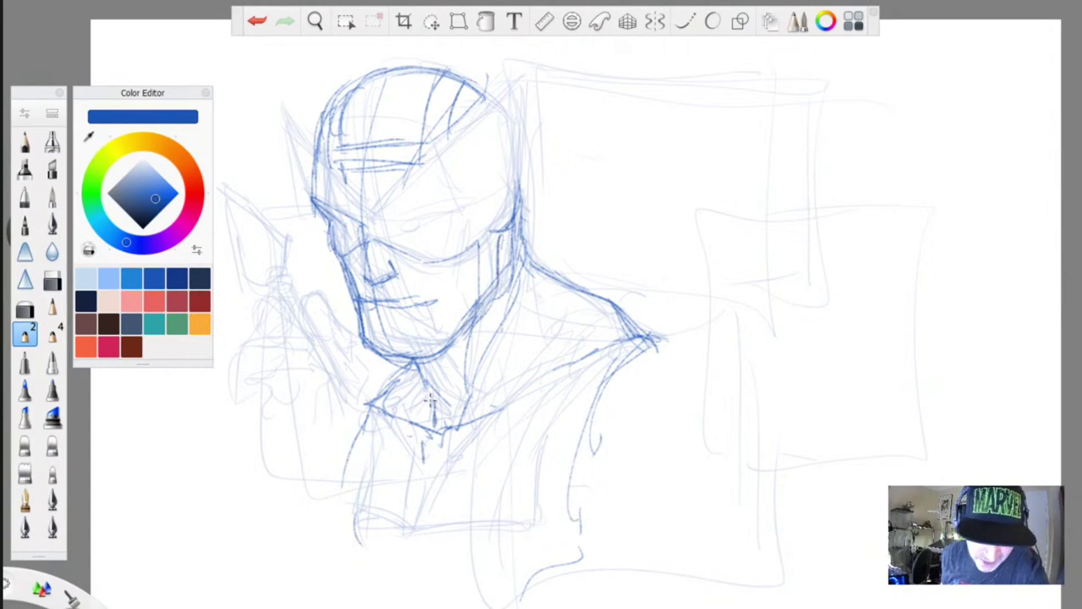
- Draw the mask's pointed side wings and the V-shaped brow lines meeting above the nose, and strengthen its rear edge
mouse_move(364, 206)
mouse_down()
mouse_move(384, 225)
mouse_move(385, 199)
mouse_move(286, 115)
mouse_move(301, 184)
mouse_move(338, 259)
mouse_up()
mouse_move(298, 145)
mouse_down()
mouse_move(338, 176)
mouse_move(309, 152)
mouse_up()
drag(289, 150, 310, 223)
drag(386, 193, 433, 154)
mouse_move(396, 187)
mouse_down()
mouse_move(512, 81)
mouse_move(517, 208)
mouse_up()
drag(512, 215, 490, 227)
mouse_move(512, 100)
mouse_down()
mouse_move(387, 187)
mouse_move(381, 224)
mouse_up()
mouse_move(506, 201)
mouse_down()
mouse_move(478, 245)
mouse_move(425, 272)
mouse_move(472, 251)
mouse_up()
mouse_move(510, 101)
mouse_down()
mouse_move(499, 239)
mouse_move(457, 253)
mouse_up()
mouse_move(504, 250)
mouse_down()
mouse_move(514, 187)
mouse_move(578, 286)
mouse_up()
- Sketch both narrowed eyes beneath the mask's angry brow line
mouse_move(470, 206)
mouse_down()
mouse_move(441, 206)
mouse_move(394, 224)
mouse_move(455, 220)
mouse_move(401, 227)
mouse_move(442, 220)
mouse_move(406, 230)
mouse_up()
drag(407, 227, 433, 216)
mouse_move(449, 212)
mouse_down()
mouse_move(401, 238)
mouse_move(332, 218)
mouse_up()
mouse_move(362, 228)
mouse_down()
mouse_move(324, 217)
mouse_move(335, 268)
mouse_up()
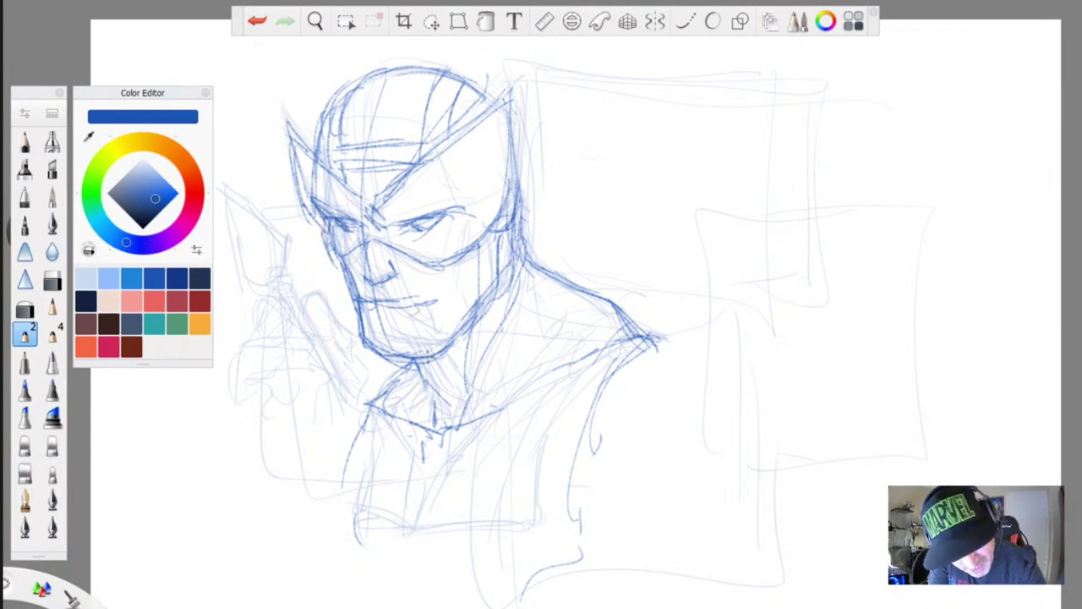
- Draw the neck muscles from the jaw to the collar and firm up the collar's front corner
mouse_move(408, 351)
mouse_down()
mouse_move(448, 405)
mouse_move(448, 427)
mouse_move(427, 407)
mouse_up()
drag(531, 250, 469, 414)
drag(467, 419, 480, 379)
drag(465, 320, 462, 411)
drag(520, 221, 505, 291)
drag(521, 255, 526, 298)
drag(364, 403, 380, 390)
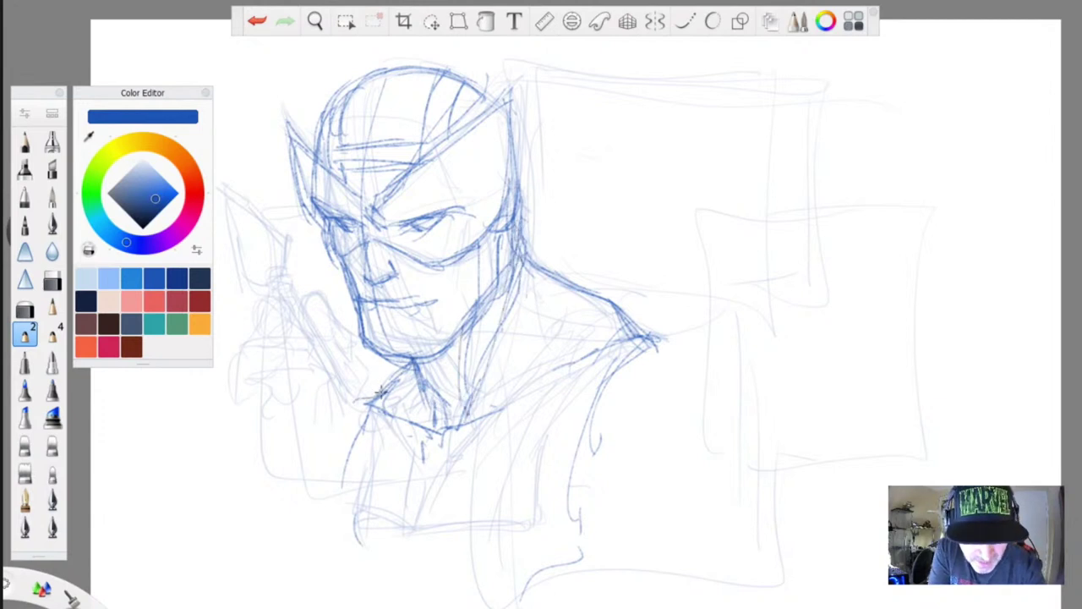
- Darken the brow and front mask wing, and add a cheek crease and lower lip line to the face
drag(456, 213, 435, 219)
drag(414, 216, 357, 213)
drag(287, 127, 304, 174)
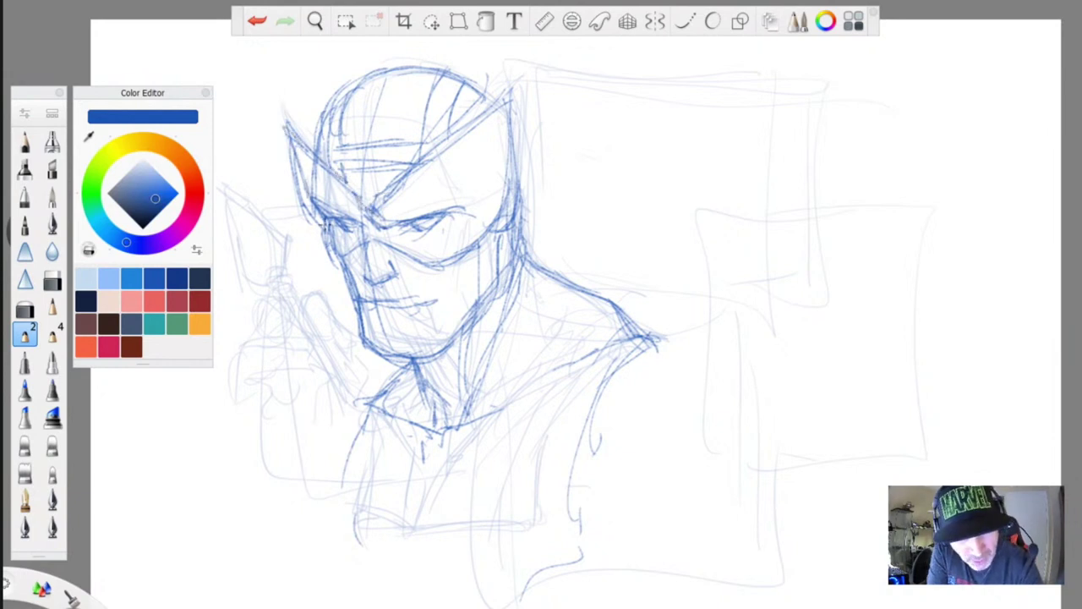
mouse_move(343, 271)
mouse_down()
mouse_move(355, 335)
mouse_move(473, 320)
mouse_move(497, 232)
mouse_move(480, 310)
mouse_move(448, 281)
mouse_up()
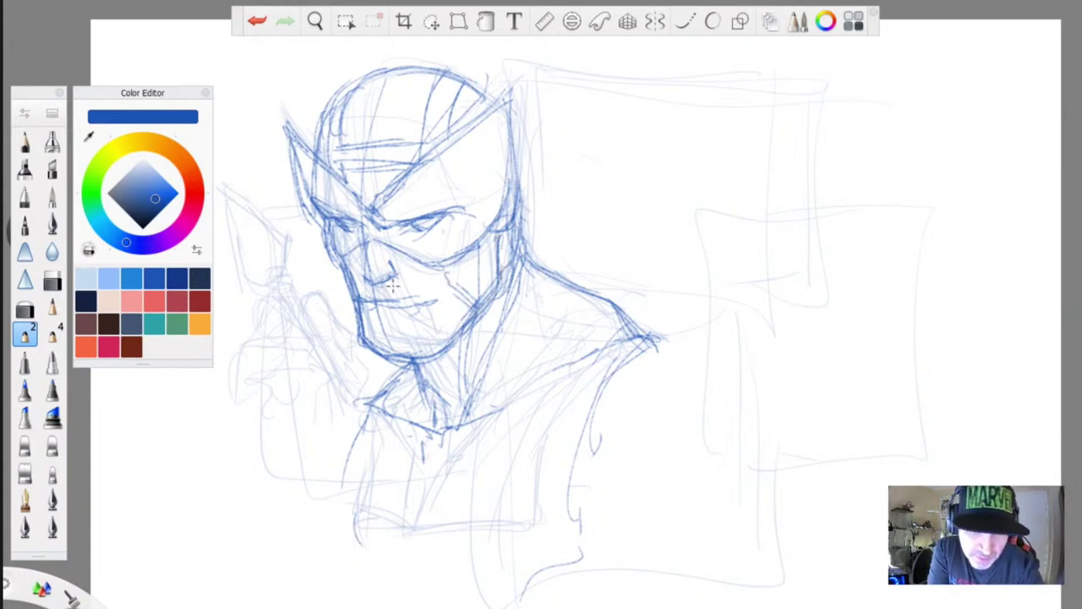
mouse_move(425, 301)
mouse_down()
mouse_move(378, 302)
mouse_move(372, 315)
mouse_up()
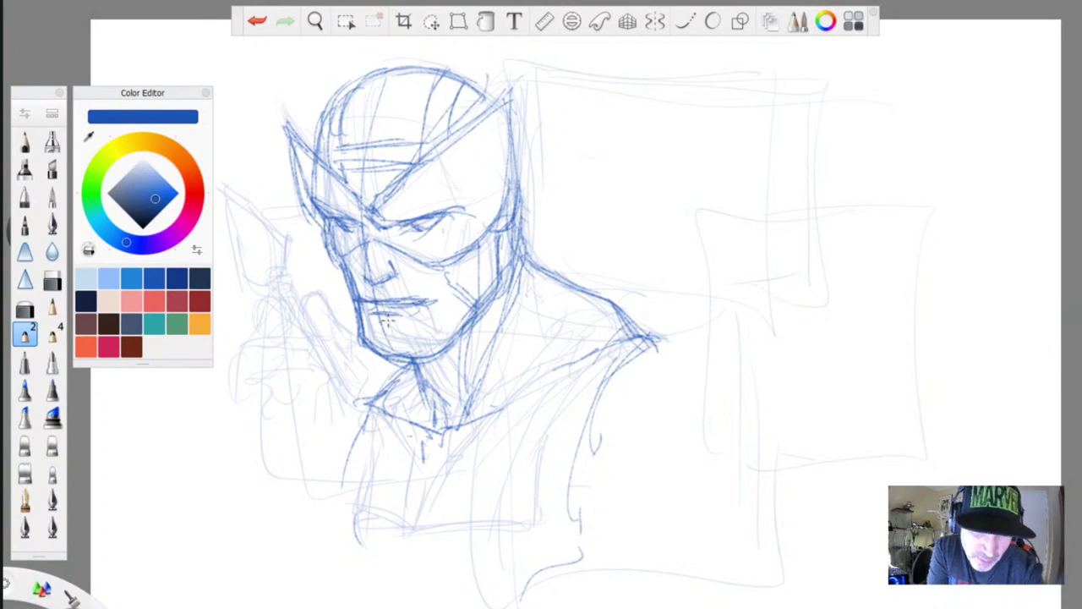
- Draw the chest's centre line below the collar and strengthen the collar edge out to the shoulder tip
drag(437, 428, 414, 522)
mouse_move(429, 441)
mouse_down()
mouse_move(440, 552)
mouse_move(450, 440)
mouse_move(435, 463)
mouse_move(373, 406)
mouse_move(376, 441)
mouse_move(402, 455)
mouse_up()
mouse_move(458, 431)
mouse_down()
mouse_move(647, 336)
mouse_move(464, 431)
mouse_up()
drag(672, 346, 663, 358)
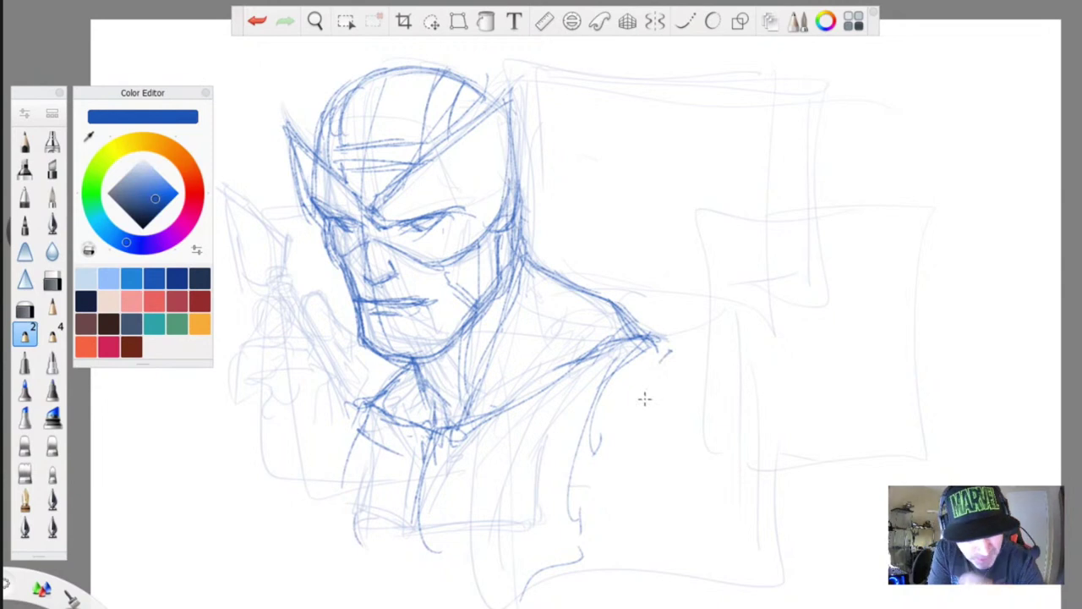
- Outline the raised hand's fingers and knuckles, and define the irises, lower eyelids and nose bridge
mouse_move(330, 313)
mouse_down()
mouse_move(304, 325)
mouse_move(338, 315)
mouse_move(351, 336)
mouse_move(307, 349)
mouse_move(253, 306)
mouse_move(279, 330)
mouse_move(237, 321)
mouse_move(222, 339)
mouse_move(263, 332)
mouse_move(283, 364)
mouse_move(221, 391)
mouse_move(297, 409)
mouse_up()
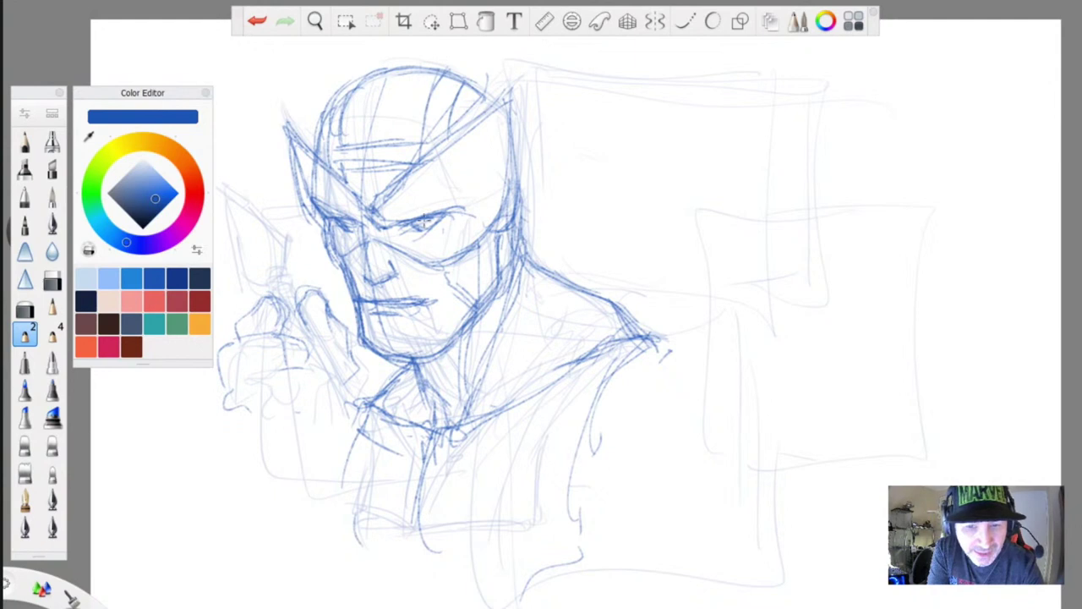
mouse_move(413, 222)
mouse_down()
mouse_move(433, 230)
mouse_move(448, 216)
mouse_move(356, 230)
mouse_move(437, 208)
mouse_up()
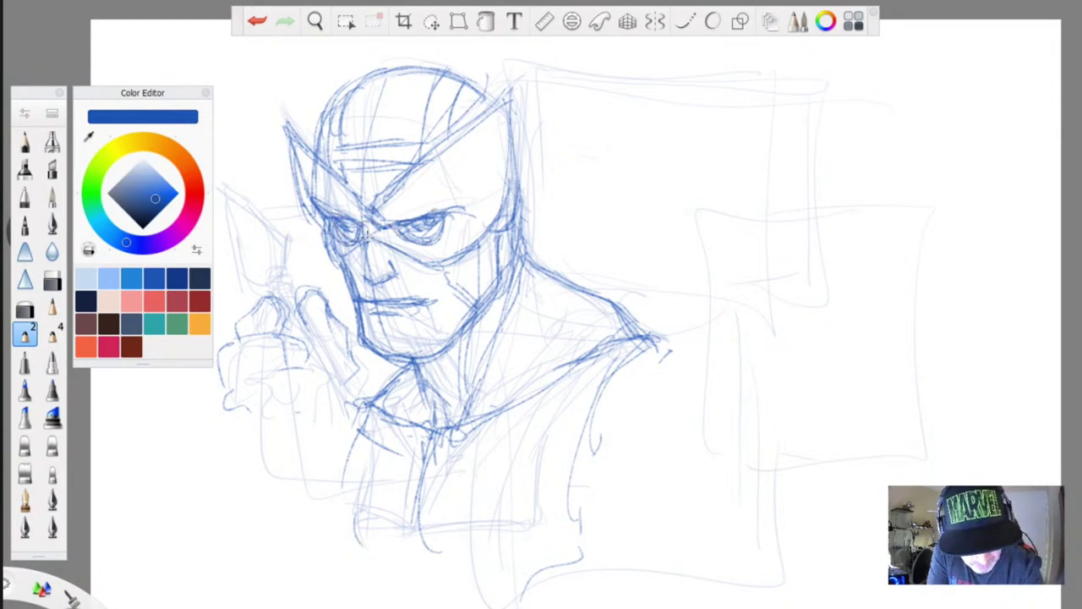
drag(370, 243, 340, 317)
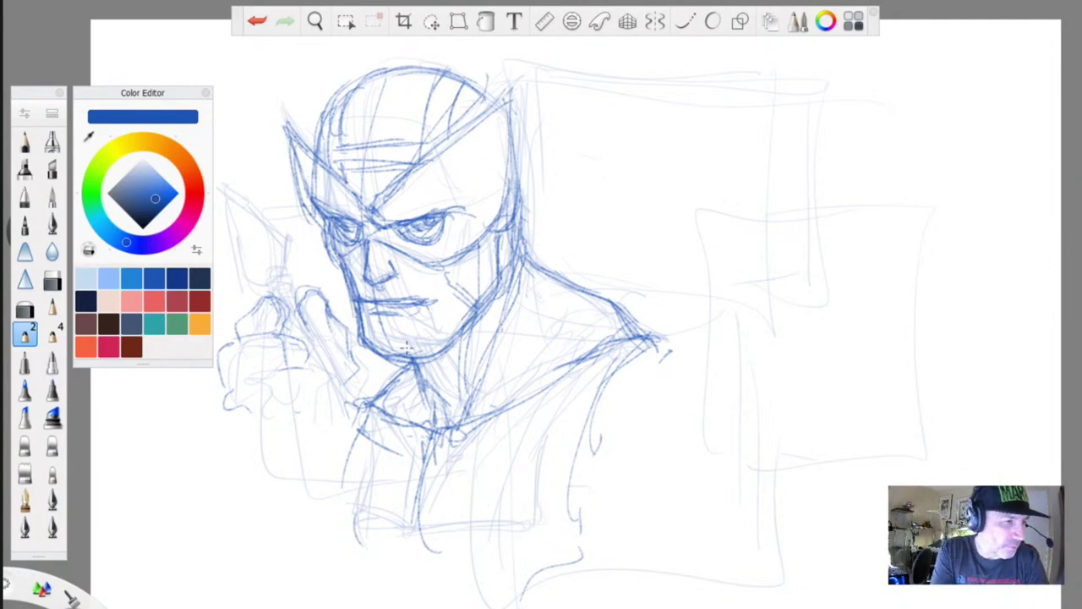
- Add shadow strokes to the neck and short hatch marks across the shoulder between neck and collar
mouse_move(507, 296)
mouse_down()
mouse_move(512, 322)
mouse_move(575, 347)
mouse_move(512, 317)
mouse_move(471, 409)
mouse_move(456, 364)
mouse_move(379, 391)
mouse_move(433, 386)
mouse_move(399, 418)
mouse_up()
mouse_move(428, 376)
mouse_down()
mouse_move(470, 328)
mouse_move(461, 390)
mouse_move(495, 348)
mouse_move(524, 243)
mouse_move(512, 311)
mouse_up()
drag(552, 347, 534, 358)
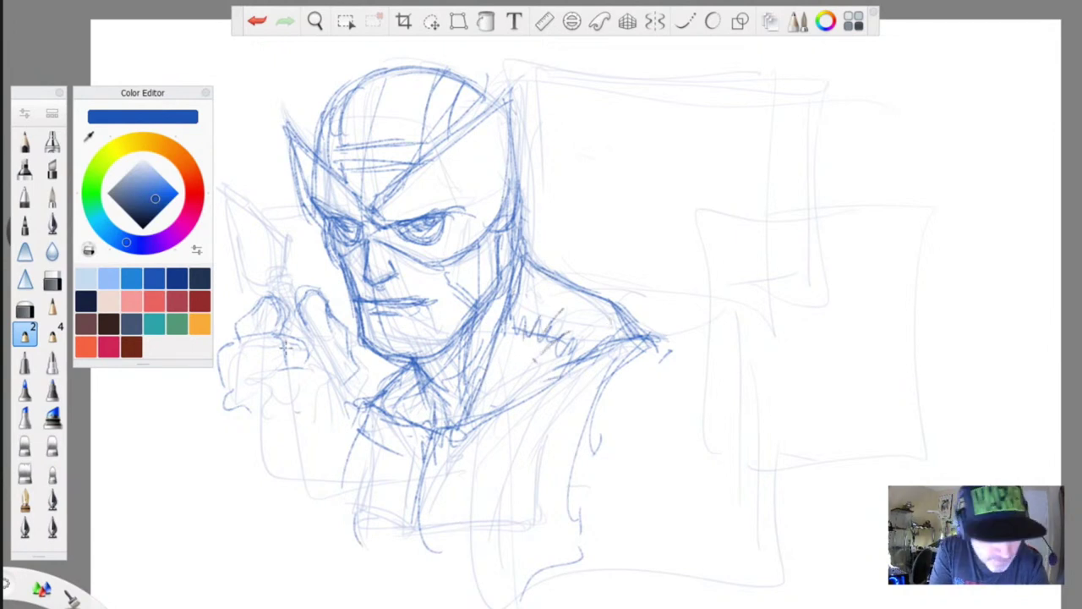
- Redraw the back of the raised hand with its outer knuckles, and move the colour editor clear of the sketch
mouse_move(278, 332)
mouse_down()
mouse_move(318, 365)
mouse_move(260, 331)
mouse_move(201, 386)
mouse_move(217, 409)
mouse_up()
drag(133, 98, 1081, 52)
mouse_move(243, 347)
mouse_down()
mouse_move(200, 379)
mouse_move(225, 389)
mouse_up()
mouse_move(242, 328)
mouse_down()
mouse_move(228, 351)
mouse_move(230, 408)
mouse_up()
- Draw the pointed arrowhead and its shaft running down through the raised hand
mouse_move(283, 279)
mouse_down()
mouse_move(298, 314)
mouse_move(276, 289)
mouse_move(288, 292)
mouse_up()
drag(329, 222, 358, 291)
drag(362, 325, 352, 358)
mouse_move(281, 279)
mouse_down()
mouse_move(286, 227)
mouse_move(218, 195)
mouse_move(229, 252)
mouse_up()
mouse_move(220, 203)
mouse_down()
mouse_move(243, 278)
mouse_move(290, 296)
mouse_move(264, 278)
mouse_move(215, 191)
mouse_move(244, 214)
mouse_up()
mouse_move(282, 250)
mouse_down()
mouse_move(287, 325)
mouse_move(362, 449)
mouse_up()
mouse_move(279, 287)
mouse_down()
mouse_move(372, 435)
mouse_move(330, 469)
mouse_up()
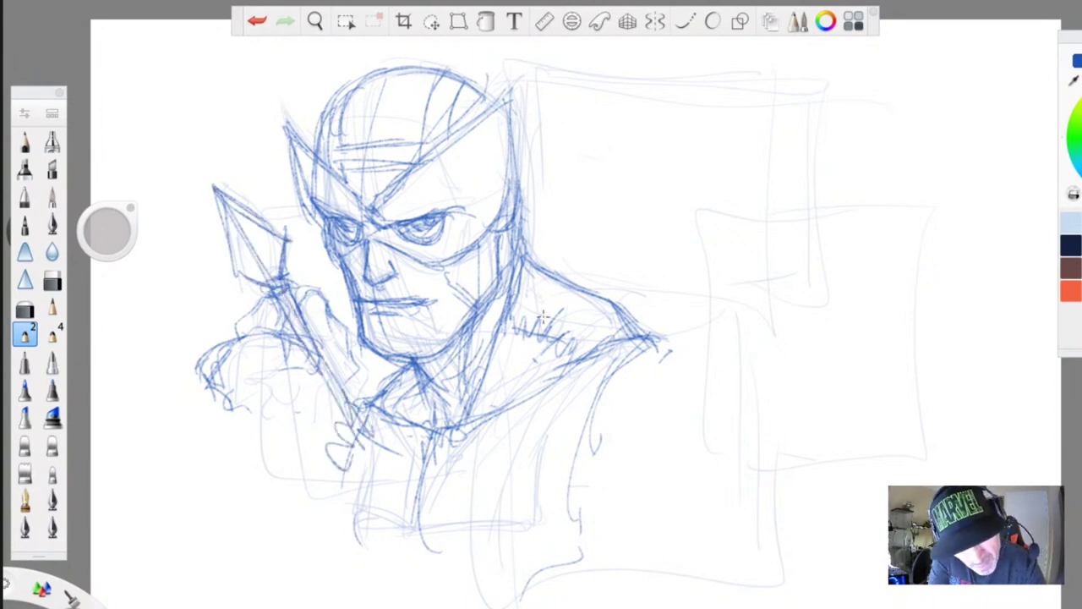
- Add finger details to the raised hand and sketch a curved, banded quiver behind the far shoulder
drag(641, 269, 699, 272)
drag(285, 414, 289, 436)
mouse_move(266, 330)
mouse_down()
mouse_move(199, 373)
mouse_move(313, 340)
mouse_move(310, 372)
mouse_up()
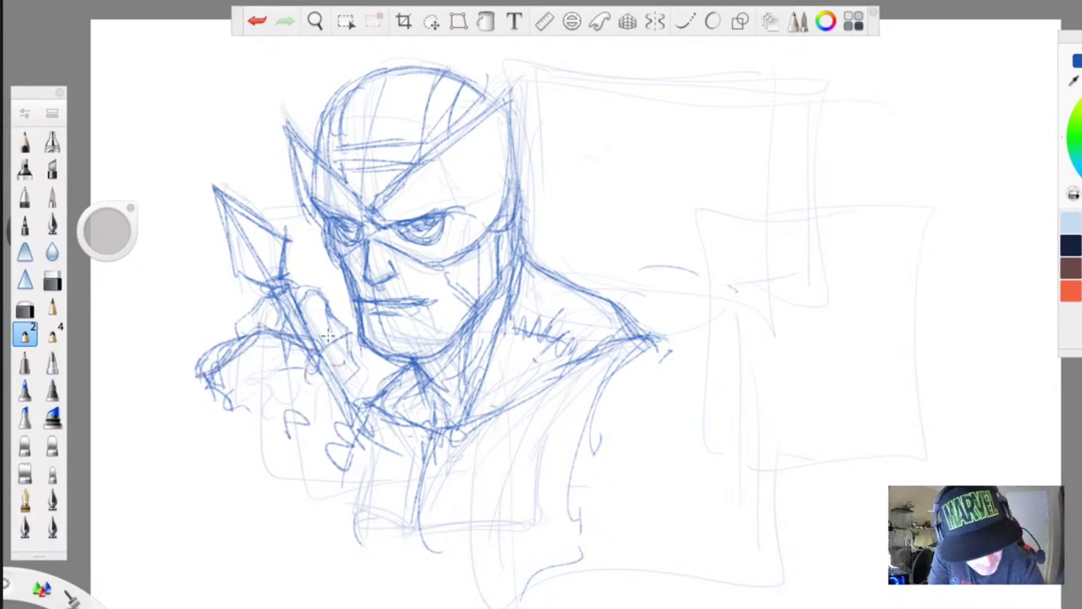
mouse_move(648, 199)
mouse_down()
mouse_move(703, 234)
mouse_move(635, 201)
mouse_move(555, 269)
mouse_up()
drag(573, 203, 558, 279)
drag(719, 242, 692, 341)
drag(562, 234, 716, 272)
drag(570, 191, 712, 233)
drag(617, 187, 724, 252)
drag(559, 256, 580, 195)
drag(739, 247, 683, 354)
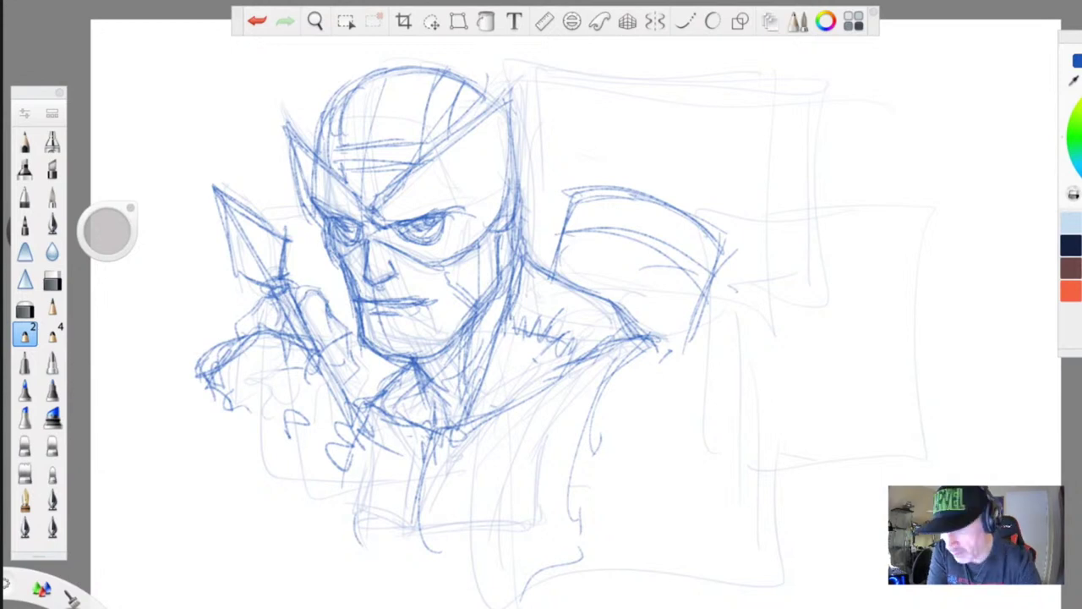
- Scale the whole sketch down slightly, reposition it on the canvas, and fade it to a light guide
click(431, 21)
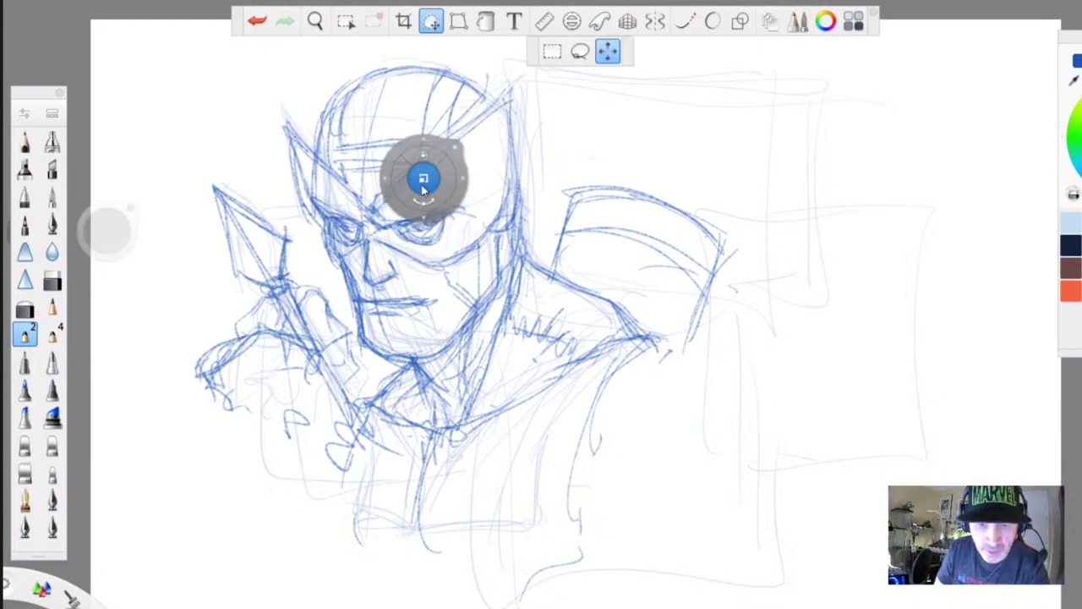
key(space)
drag(456, 208, 429, 178)
drag(454, 406, 451, 355)
drag(445, 300, 438, 374)
drag(438, 419, 443, 422)
drag(434, 342, 430, 359)
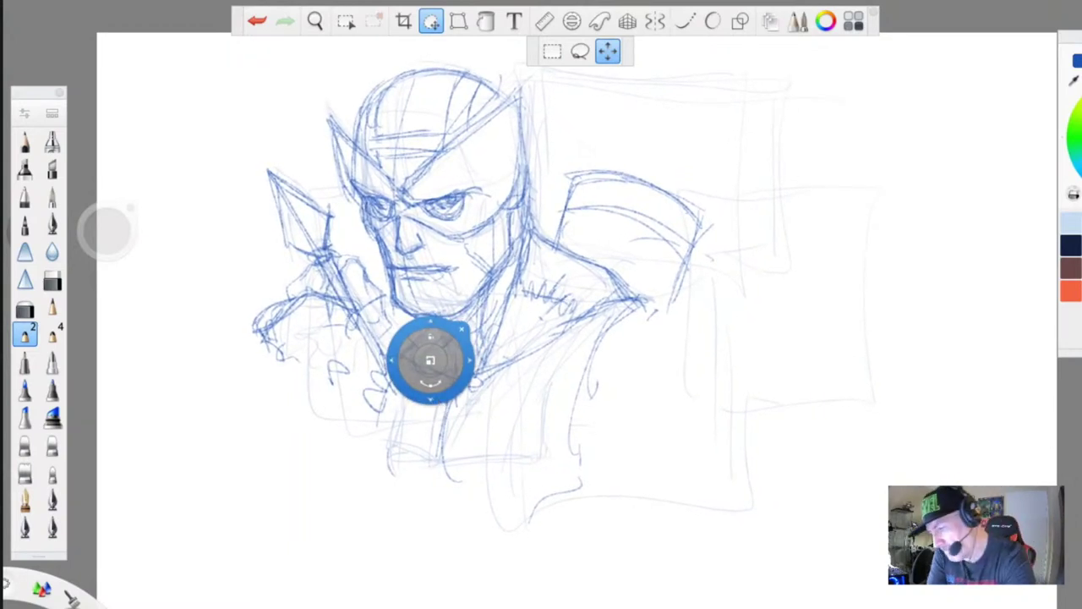
key(Return)
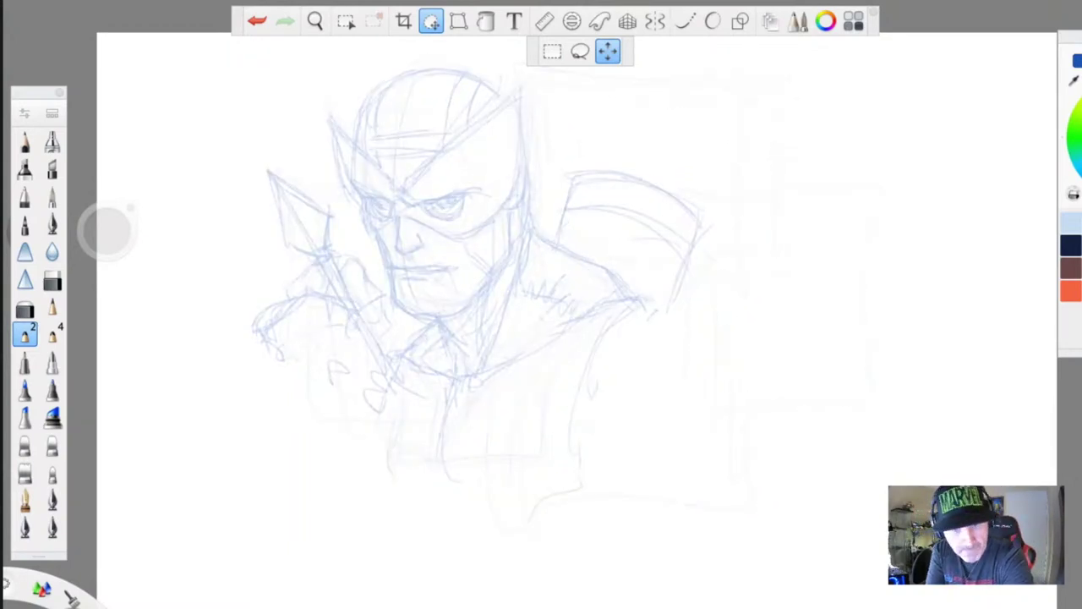
key(Escape)
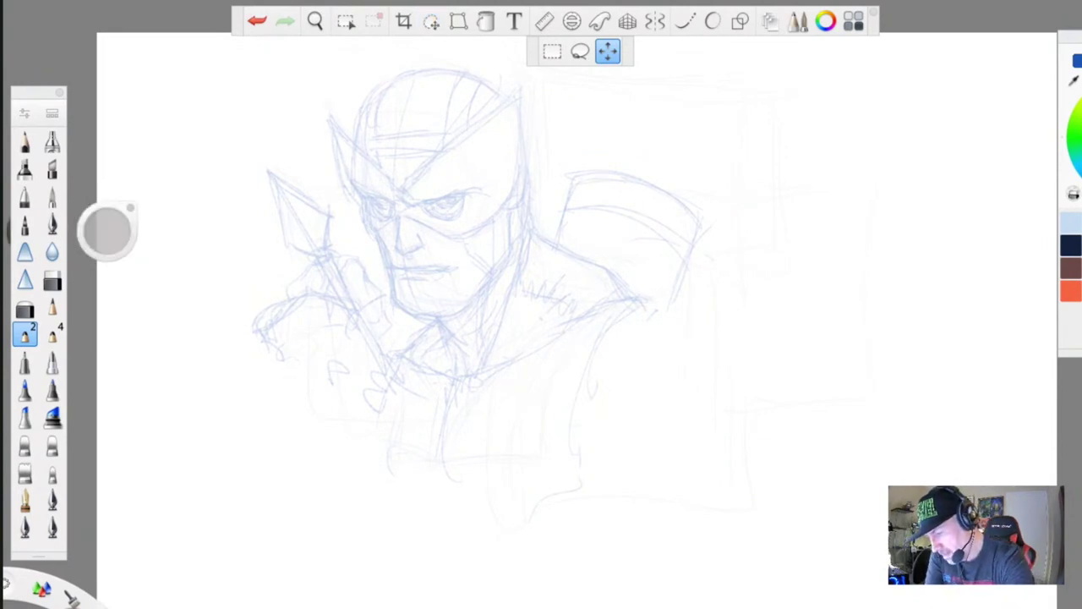
- Choose a broad shading brush and block in light shadows on the cowl's front side, eye sockets, cheek and jaw
click(52, 168)
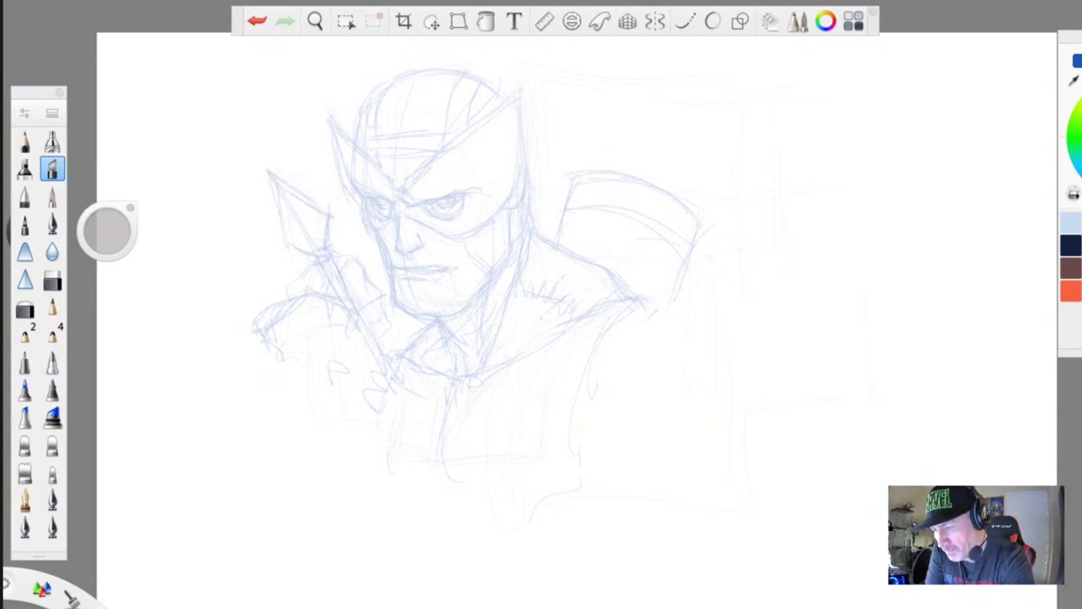
drag(384, 93, 374, 165)
click(52, 196)
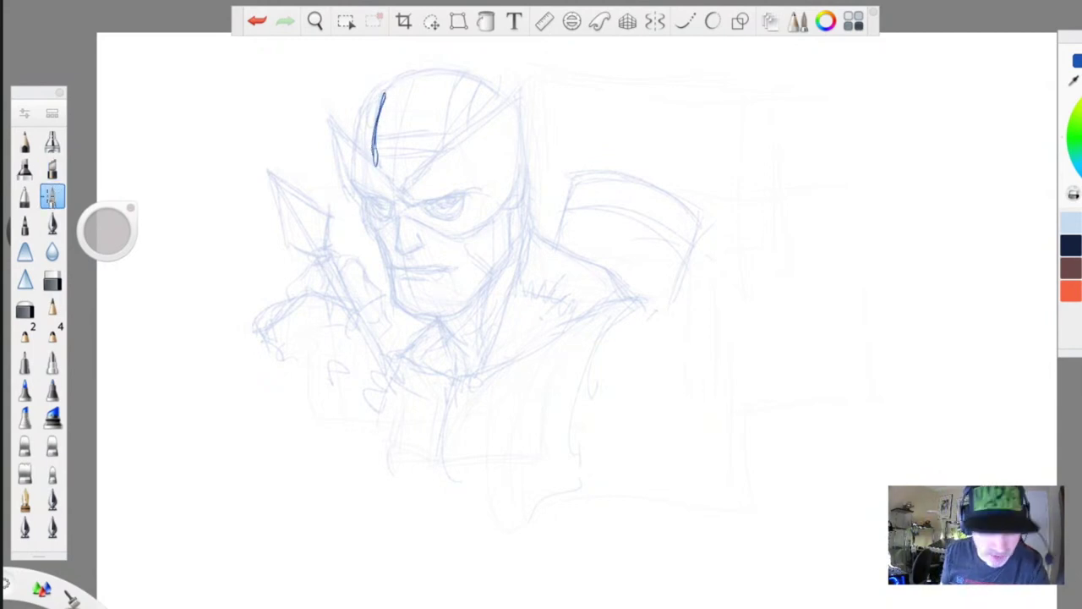
mouse_move(385, 91)
mouse_down()
mouse_move(372, 136)
mouse_move(381, 152)
mouse_move(366, 167)
mouse_move(399, 83)
mouse_move(370, 193)
mouse_up()
mouse_move(351, 157)
mouse_down()
mouse_move(381, 181)
mouse_move(372, 193)
mouse_move(388, 215)
mouse_move(406, 304)
mouse_move(427, 310)
mouse_move(430, 298)
mouse_move(461, 338)
mouse_up()
right_click(390, 253)
click(512, 115)
drag(492, 289, 463, 332)
- Fill light shadow shapes on the neck, inside the collar, along the chest's centre line and down the quiver's side
mouse_move(438, 321)
mouse_down()
mouse_move(482, 317)
mouse_move(456, 340)
mouse_move(465, 371)
mouse_move(438, 355)
mouse_move(448, 367)
mouse_up()
mouse_move(412, 353)
mouse_down()
mouse_move(433, 345)
mouse_move(448, 371)
mouse_up()
drag(428, 391, 438, 390)
mouse_move(449, 403)
mouse_down()
mouse_move(441, 451)
mouse_move(451, 483)
mouse_up()
mouse_move(445, 425)
mouse_down()
mouse_move(416, 472)
mouse_move(440, 477)
mouse_up()
mouse_move(421, 442)
mouse_down()
mouse_move(439, 425)
mouse_move(405, 472)
mouse_up()
mouse_move(595, 188)
mouse_down()
mouse_move(582, 252)
mouse_move(589, 183)
mouse_up()
mouse_move(606, 179)
mouse_down()
mouse_move(594, 218)
mouse_move(602, 258)
mouse_up()
drag(602, 258, 630, 180)
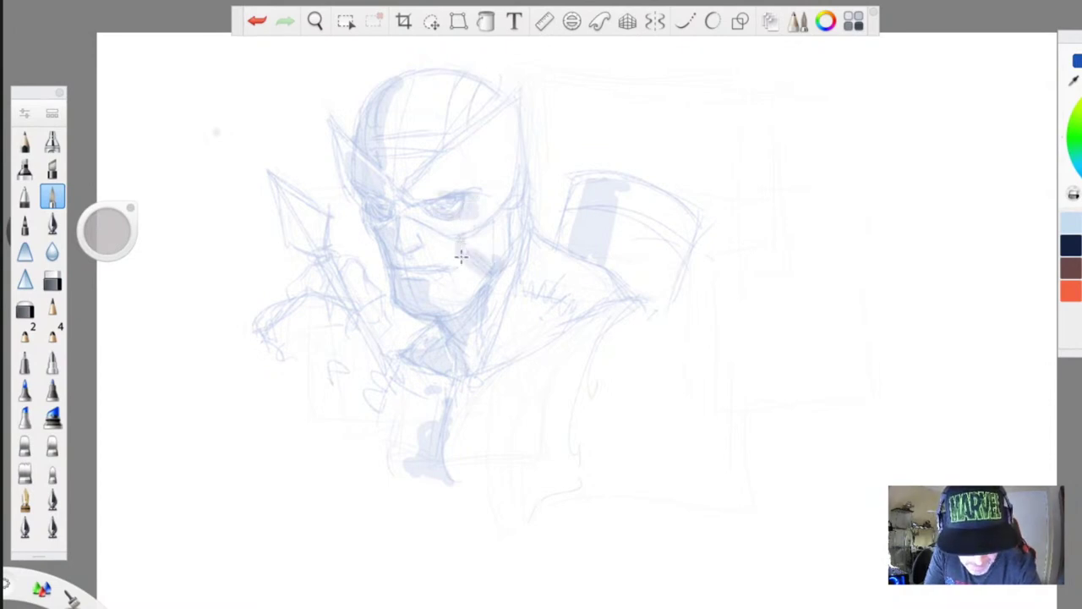
- Shade the shoulder inside the collar, the lower chest, the arrowhead and the raised hand
mouse_move(508, 341)
mouse_down()
mouse_move(533, 305)
mouse_move(550, 338)
mouse_move(517, 304)
mouse_up()
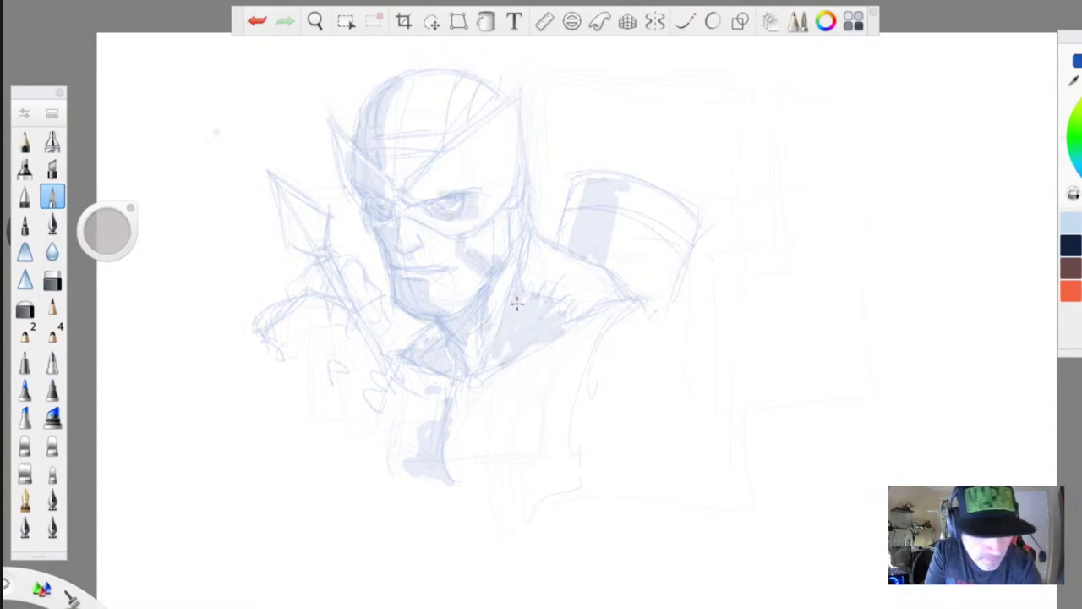
drag(487, 359, 457, 391)
mouse_move(452, 481)
mouse_down()
mouse_move(487, 501)
mouse_move(583, 431)
mouse_move(525, 465)
mouse_move(536, 454)
mouse_move(550, 452)
mouse_move(490, 503)
mouse_up()
drag(376, 454, 375, 452)
mouse_move(309, 254)
mouse_down()
mouse_move(270, 179)
mouse_move(318, 256)
mouse_move(346, 275)
mouse_move(302, 293)
mouse_up()
mouse_move(313, 296)
mouse_down()
mouse_move(276, 320)
mouse_move(283, 290)
mouse_move(310, 272)
mouse_move(295, 355)
mouse_up()
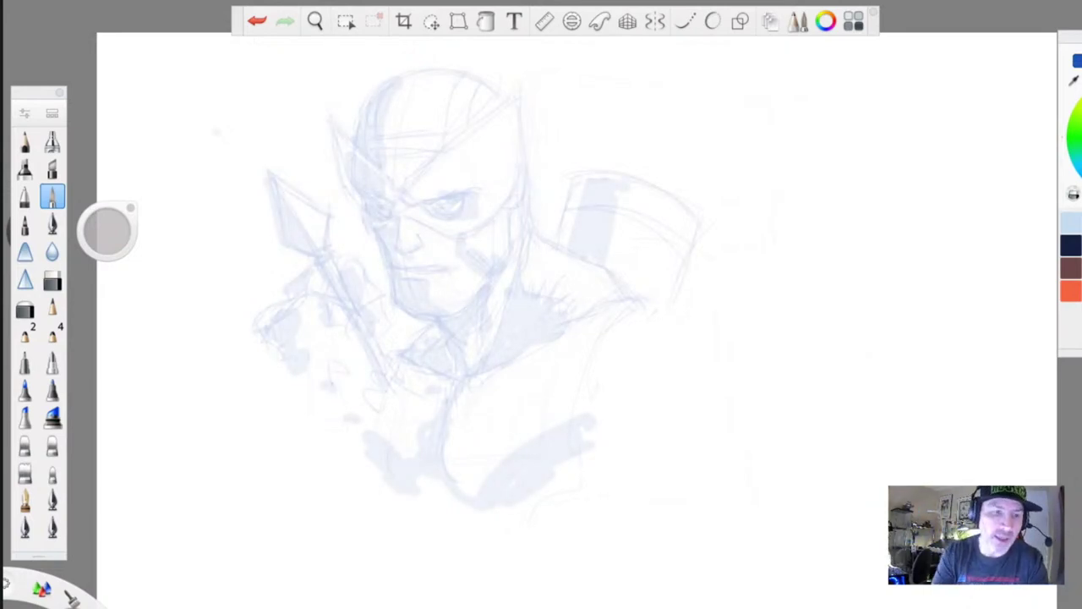
- Switch to the number 4 pencil, try contour strokes at the rear jaw and temple, and undo the latest ones
click(24, 142)
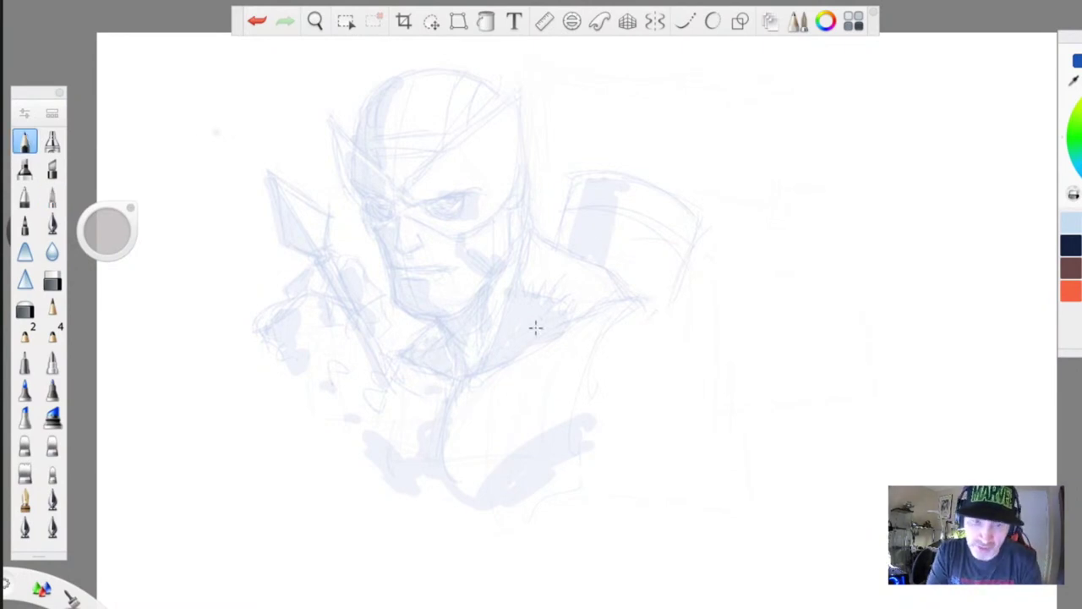
click(24, 336)
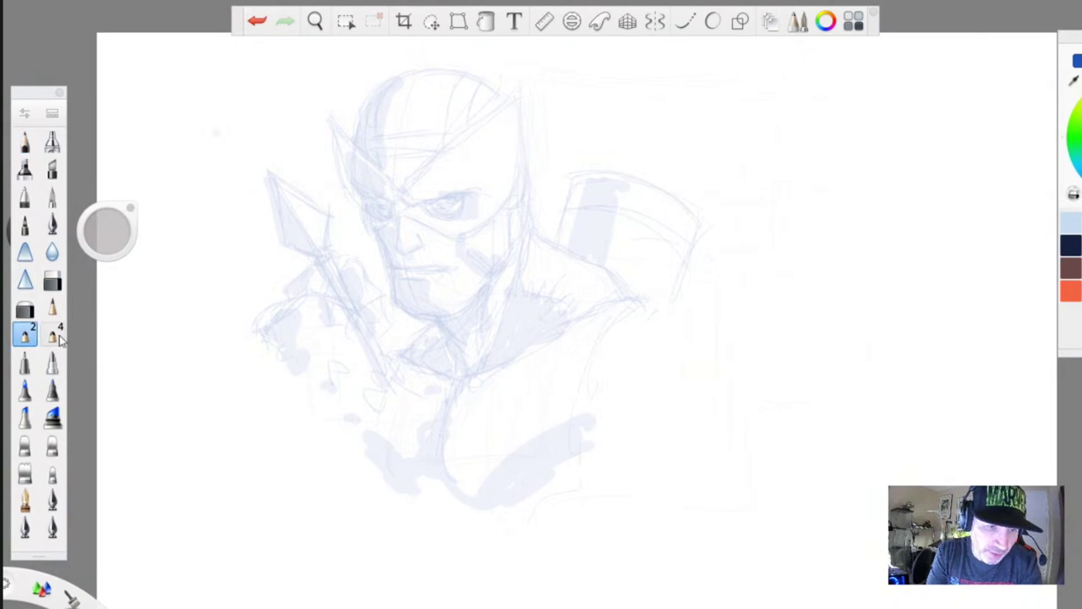
click(53, 335)
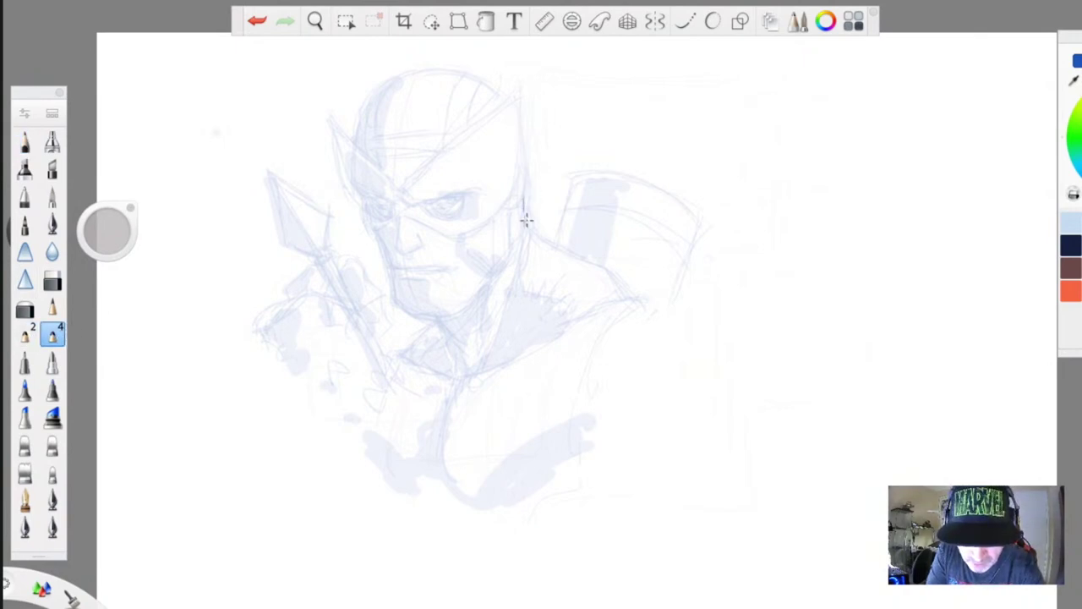
key(space)
drag(418, 258, 406, 229)
mouse_move(310, 240)
mouse_down()
mouse_move(341, 324)
mouse_move(413, 328)
mouse_up()
drag(369, 180, 373, 209)
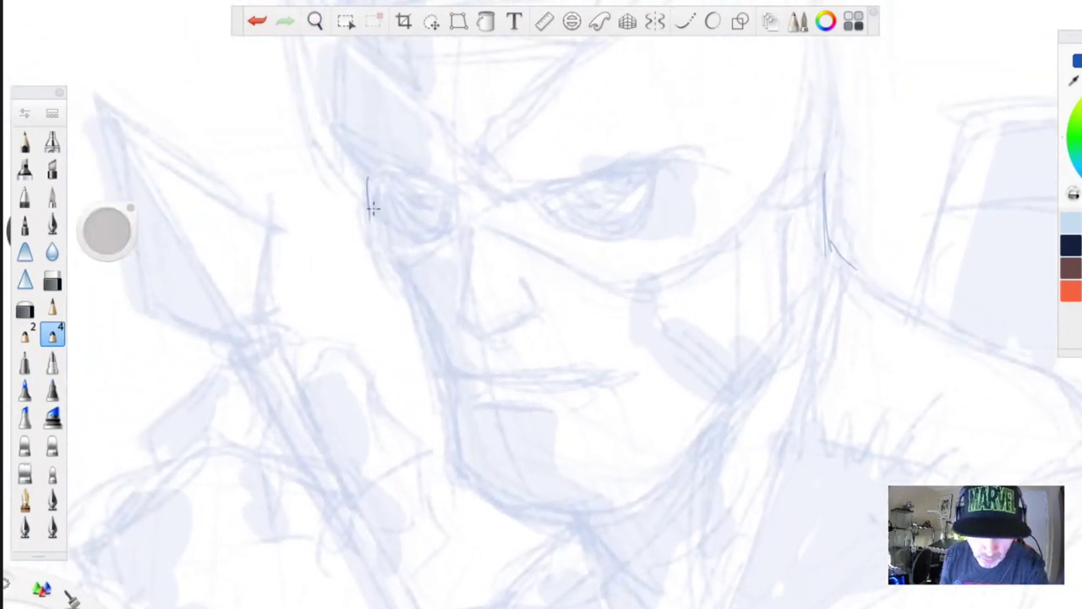
click(258, 23)
click(258, 24)
click(258, 24)
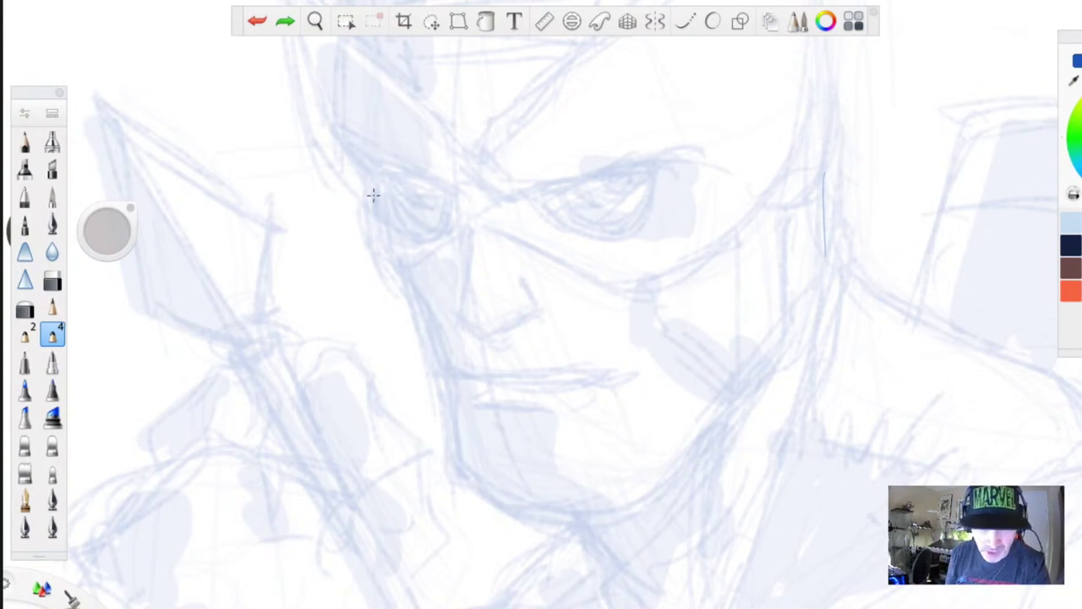
- Trace clean contours from the temple down the front of the face, around the chin and up the rear jaw
mouse_move(367, 182)
mouse_down()
mouse_move(393, 273)
mouse_move(450, 362)
mouse_up()
mouse_move(406, 280)
mouse_down()
mouse_move(435, 379)
mouse_move(442, 470)
mouse_up()
mouse_move(448, 457)
mouse_down()
mouse_move(461, 479)
mouse_move(547, 510)
mouse_move(519, 490)
mouse_up()
click(508, 476)
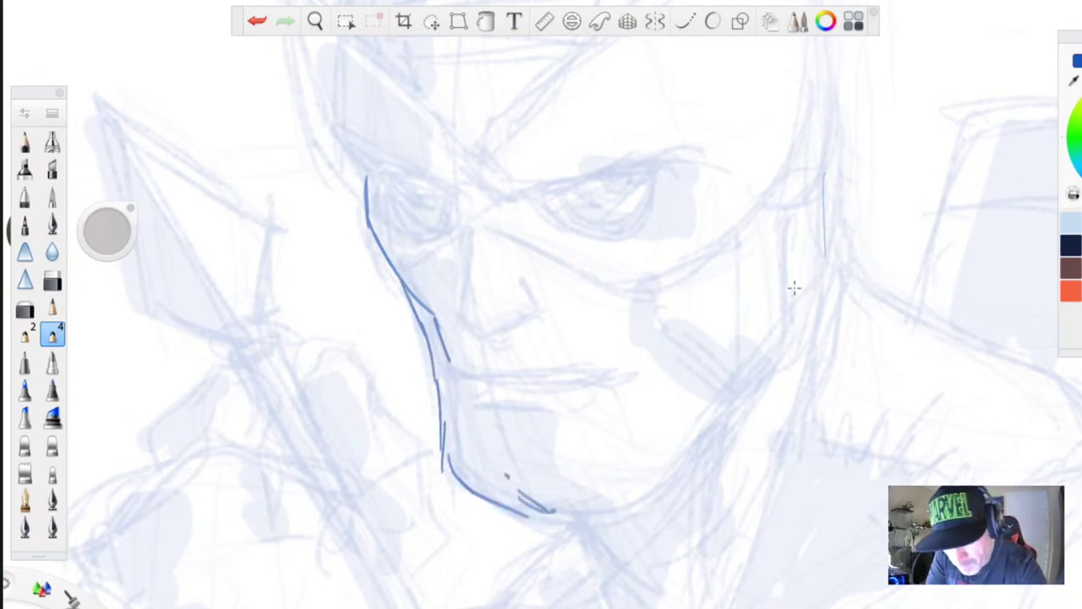
mouse_move(800, 227)
mouse_down()
mouse_move(781, 353)
mouse_move(684, 457)
mouse_move(577, 520)
mouse_move(547, 511)
mouse_up()
drag(480, 492, 545, 519)
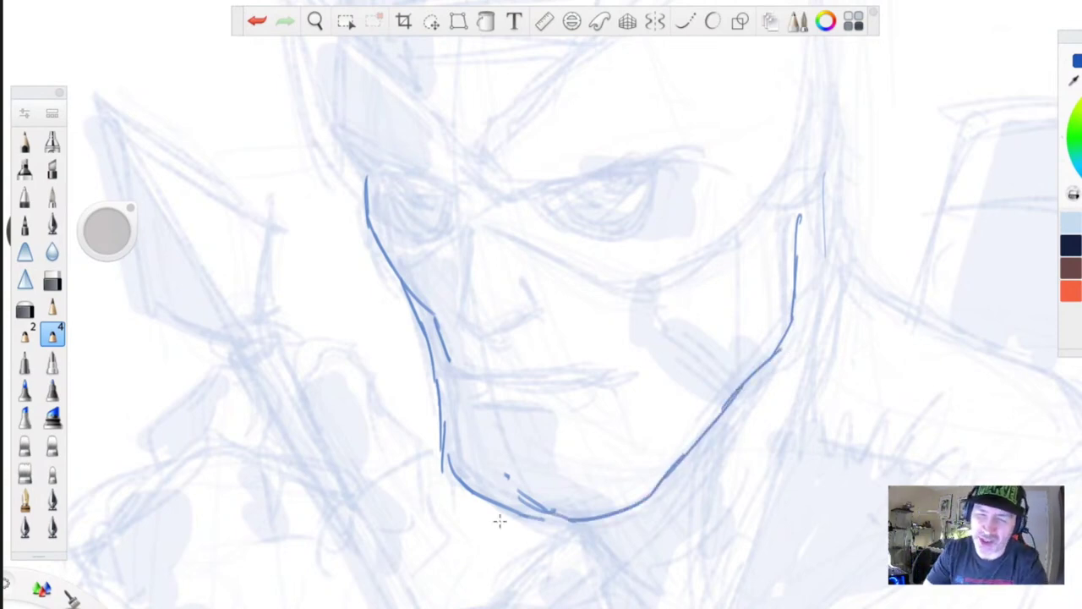
- Trace the cowl's rear edge behind the jaw and the neck muscle lines running down from it
mouse_move(831, 152)
mouse_down()
mouse_move(848, 271)
mouse_move(813, 318)
mouse_move(808, 374)
mouse_up()
mouse_move(565, 517)
mouse_down()
mouse_move(599, 575)
mouse_move(623, 602)
mouse_up()
drag(715, 423, 707, 506)
mouse_move(815, 382)
mouse_down()
mouse_move(747, 572)
mouse_move(768, 534)
mouse_up()
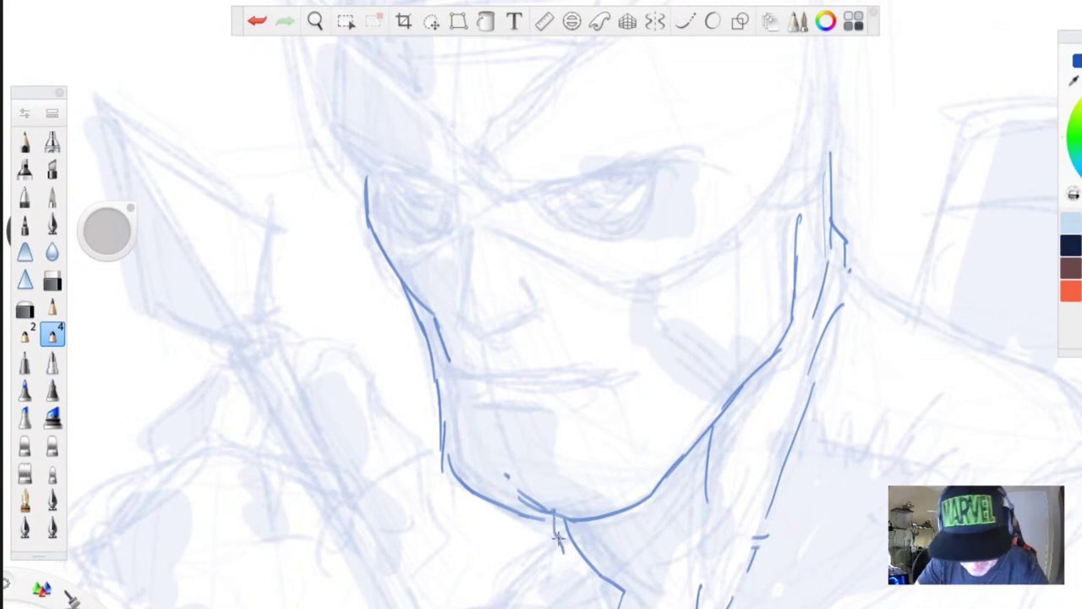
- Trace the front of the neck and the collar's front point and folded edge below the chin
key(space)
drag(406, 528, 178, 300)
mouse_move(613, 49)
mouse_down()
mouse_move(785, 118)
mouse_move(913, 229)
mouse_move(616, 386)
mouse_up()
mouse_move(507, 442)
mouse_down()
mouse_move(428, 477)
mouse_move(417, 495)
mouse_up()
mouse_move(398, 485)
mouse_down()
mouse_move(398, 473)
mouse_move(332, 431)
mouse_up()
mouse_move(281, 418)
mouse_down()
mouse_move(353, 442)
mouse_move(227, 389)
mouse_up()
drag(310, 291, 312, 322)
mouse_move(310, 324)
mouse_down()
mouse_move(242, 372)
mouse_move(205, 377)
mouse_up()
drag(205, 377, 237, 392)
drag(561, 289, 576, 304)
- Trace the shoulder slope from the neck outward and the collar's lower edge toward the chest
key(space)
mouse_move(641, 507)
mouse_down()
mouse_move(500, 517)
mouse_move(494, 505)
mouse_up()
drag(741, 203, 809, 223)
mouse_move(814, 225)
mouse_down()
mouse_move(886, 240)
mouse_move(950, 287)
mouse_up()
key(space)
drag(439, 483, 791, 513)
mouse_move(454, 386)
mouse_down()
mouse_move(406, 393)
mouse_move(325, 495)
mouse_up()
- Trace the mouth line and the lower lip with clean pencil strokes
key(space)
mouse_move(569, 288)
mouse_down()
mouse_move(528, 309)
mouse_move(444, 289)
mouse_move(405, 314)
mouse_up()
mouse_move(535, 264)
mouse_down()
mouse_move(548, 260)
mouse_move(474, 246)
mouse_move(427, 255)
mouse_move(405, 244)
mouse_up()
drag(522, 253, 396, 248)
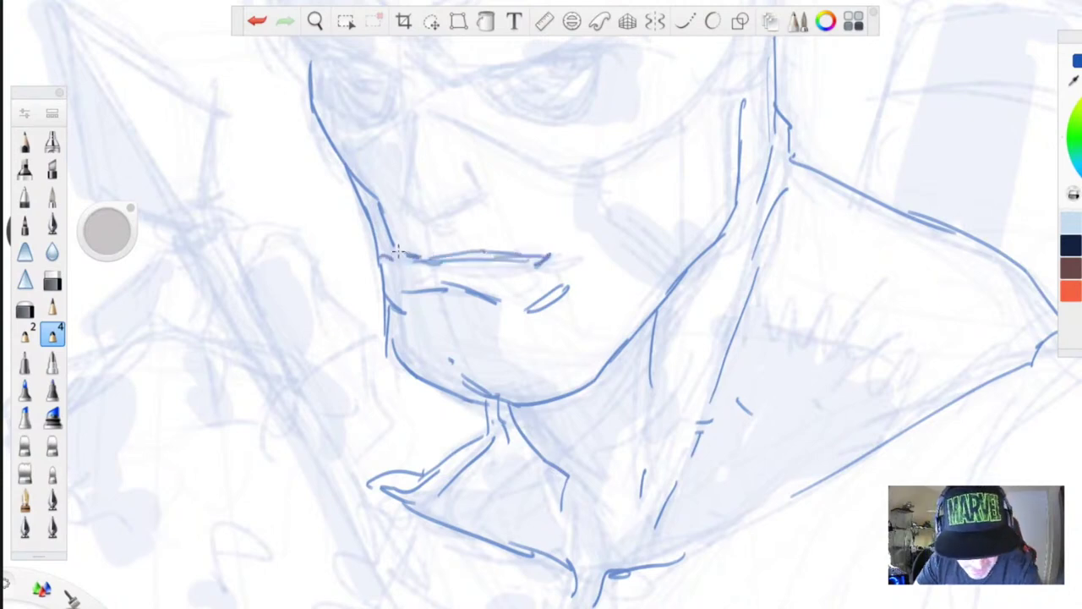
- Trace the nose bridge and underside, then the mask's lower edge across both cheeks and the cowl's cheek edge down to the jaw
drag(470, 204, 437, 222)
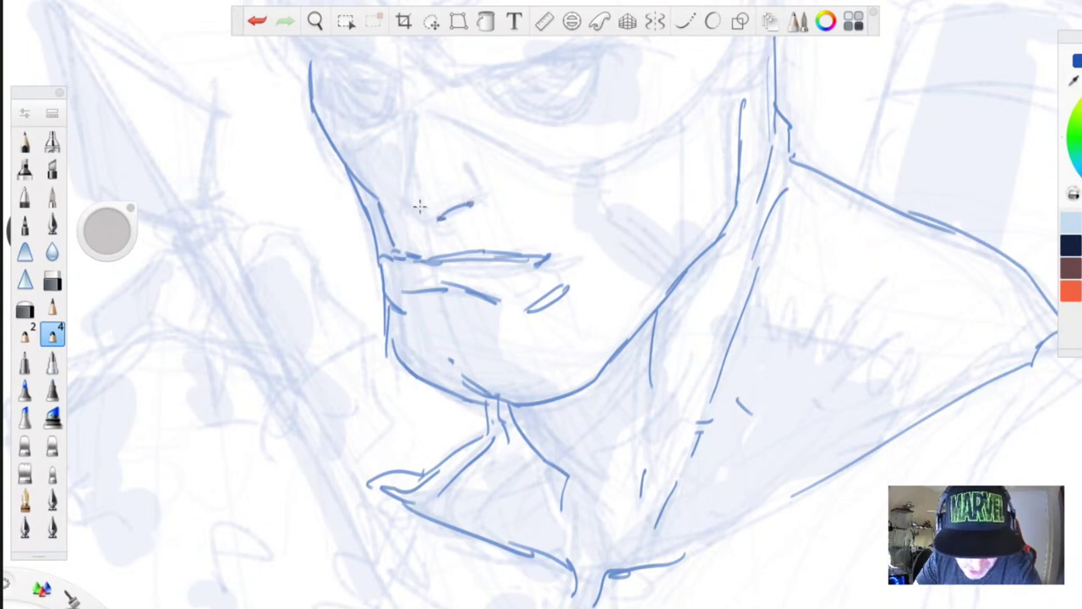
mouse_move(415, 118)
mouse_down()
mouse_move(404, 211)
mouse_move(394, 184)
mouse_up()
key(space)
drag(321, 385, 361, 496)
mouse_move(714, 228)
mouse_down()
mouse_move(619, 281)
mouse_move(486, 232)
mouse_move(521, 250)
mouse_up()
mouse_move(472, 226)
mouse_down()
mouse_move(458, 221)
mouse_move(383, 262)
mouse_up()
drag(363, 240, 383, 262)
drag(713, 230, 722, 356)
drag(726, 349, 707, 393)
- Trace the mask's pointed far wing, with its brow edge running down to the V between the eyes
key(space)
drag(338, 410, 370, 574)
drag(383, 338, 352, 290)
drag(294, 109, 466, 305)
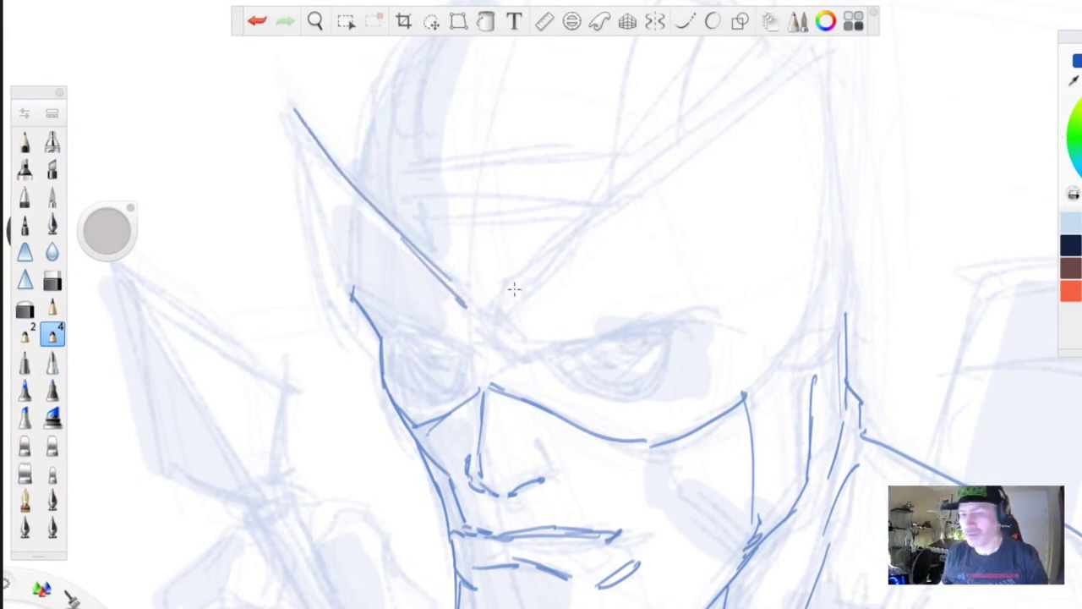
mouse_move(291, 106)
mouse_down()
mouse_move(302, 188)
mouse_move(290, 116)
mouse_move(305, 194)
mouse_move(379, 360)
mouse_up()
drag(476, 306, 550, 257)
- Trace the rear edge of the cowl behind the ear with long vertical strokes
drag(831, 79, 831, 180)
drag(838, 236, 846, 281)
drag(840, 145, 846, 342)
- Trace the edge of the near cheekbone's shadow and add short muscle lines at the base of the neck
key(space)
mouse_move(334, 567)
mouse_down()
mouse_move(298, 580)
mouse_move(247, 307)
mouse_up()
mouse_move(656, 284)
mouse_down()
mouse_move(585, 213)
mouse_move(589, 154)
mouse_up()
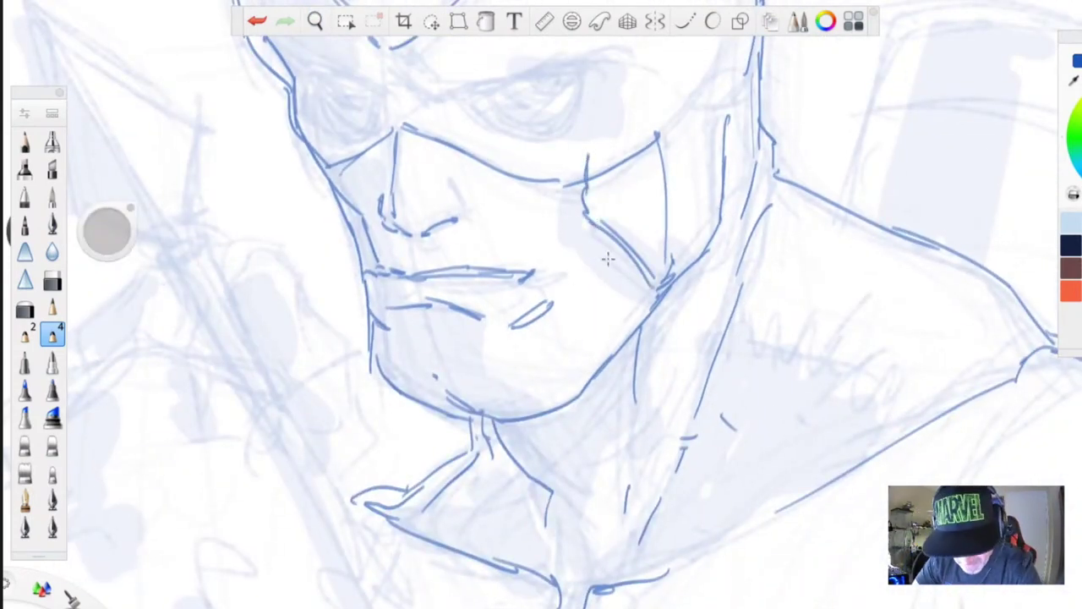
mouse_move(591, 507)
mouse_down()
mouse_move(611, 451)
mouse_move(584, 565)
mouse_up()
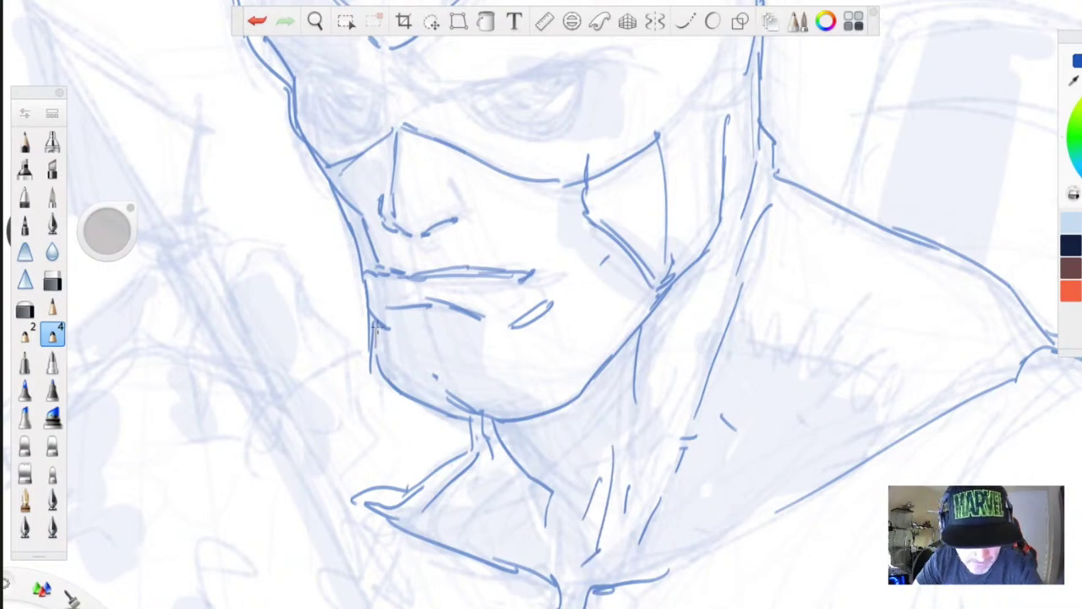
- Draw the furrow lines between the brows and the curve of the near nostril
drag(375, 346, 484, 499)
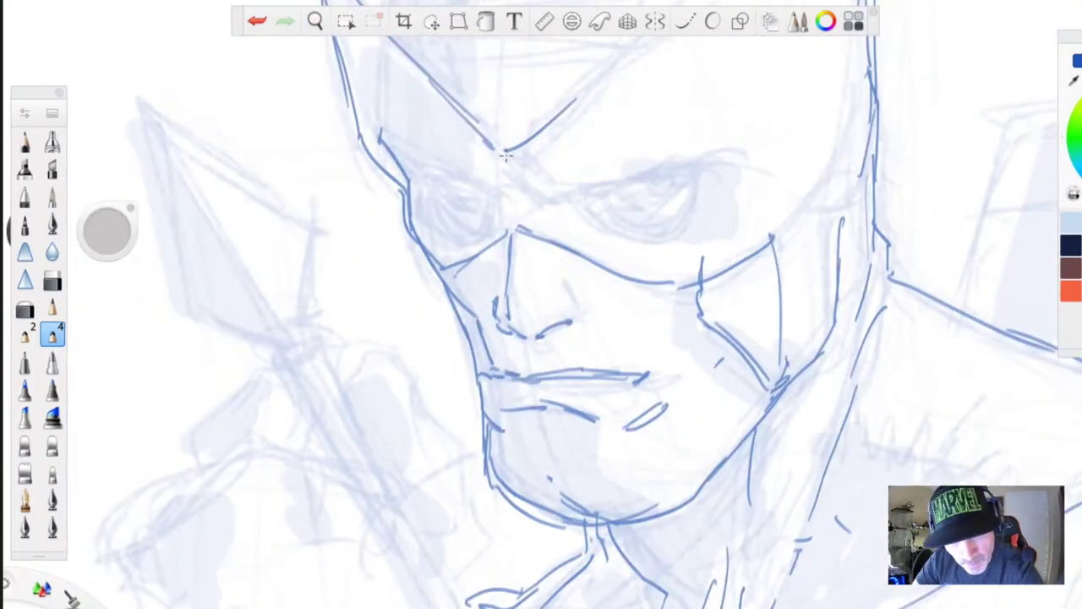
mouse_move(506, 155)
mouse_down()
mouse_move(555, 199)
mouse_move(492, 123)
mouse_up()
mouse_move(507, 81)
mouse_down()
mouse_move(494, 167)
mouse_move(500, 206)
mouse_up()
mouse_move(562, 284)
mouse_down()
mouse_move(575, 310)
mouse_move(532, 331)
mouse_up()
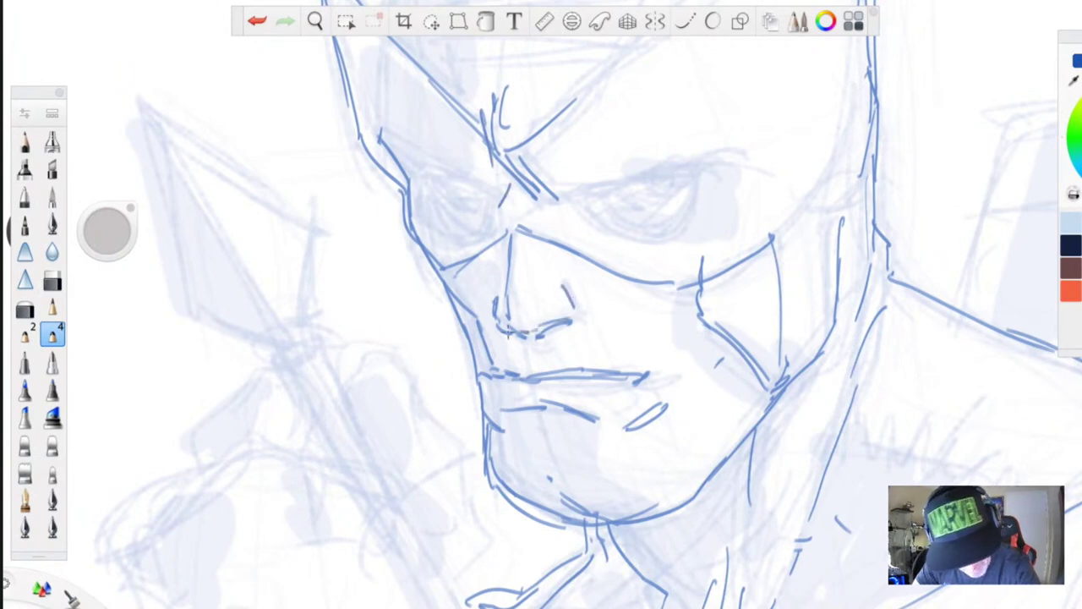
drag(542, 274, 553, 280)
- Trace the mask's near eye opening, the brow crease beyond its outer corner and the mask's edge at the temple
drag(695, 165, 565, 200)
drag(615, 228, 588, 200)
mouse_move(704, 166)
mouse_down()
mouse_move(634, 237)
mouse_move(596, 216)
mouse_up()
drag(761, 127, 710, 163)
drag(782, 120, 776, 133)
drag(846, 94, 825, 173)
drag(777, 218, 798, 179)
- Trace the rear edge of the mask's near wing and the cowl's angular edge around the ear
key(space)
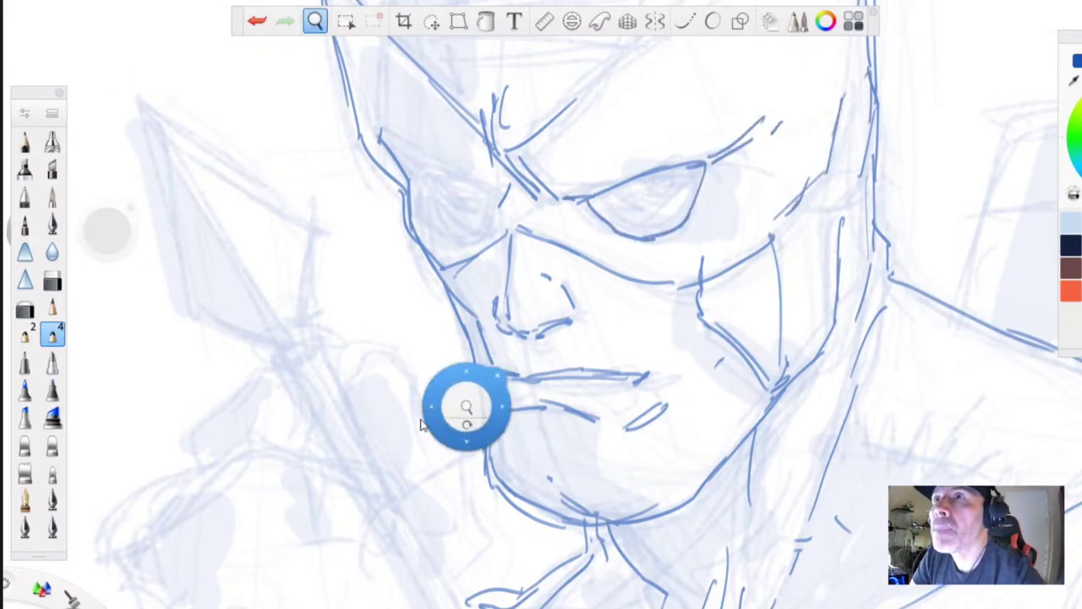
drag(426, 435, 374, 564)
drag(799, 60, 781, 287)
drag(782, 259, 746, 322)
mouse_move(833, 245)
mouse_down()
mouse_move(802, 213)
mouse_move(786, 248)
mouse_up()
mouse_move(825, 252)
mouse_down()
mouse_move(808, 331)
mouse_move(787, 362)
mouse_up()
drag(795, 401, 793, 353)
- Draw the far eye with a heavy upper lid, lower lid, iris and pupil inside its mask opening
drag(422, 322, 441, 337)
mouse_move(349, 279)
mouse_down()
mouse_move(422, 322)
mouse_move(372, 295)
mouse_move(404, 363)
mouse_move(429, 363)
mouse_up()
drag(412, 357, 443, 340)
mouse_move(364, 289)
mouse_down()
mouse_move(408, 361)
mouse_move(429, 362)
mouse_up()
drag(439, 320, 379, 298)
mouse_move(404, 314)
mouse_down()
mouse_move(364, 281)
mouse_move(427, 325)
mouse_move(373, 317)
mouse_move(398, 338)
mouse_move(438, 339)
mouse_up()
drag(427, 330, 438, 343)
drag(417, 342, 400, 321)
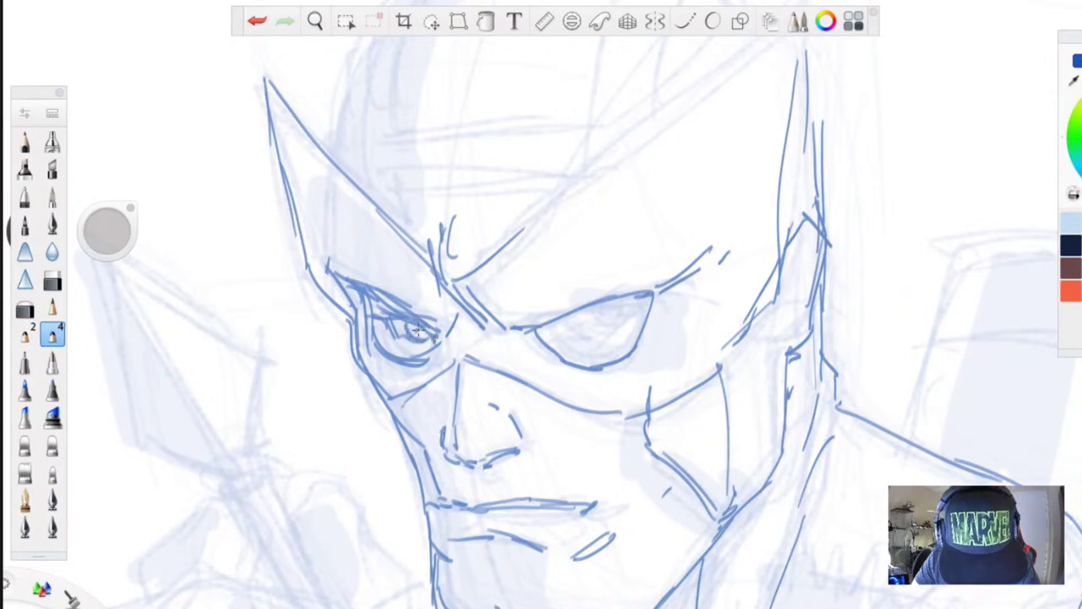
drag(410, 336, 417, 344)
- Draw the near eye's upper lid line and darken its inner corner
key(space)
drag(345, 480, 314, 463)
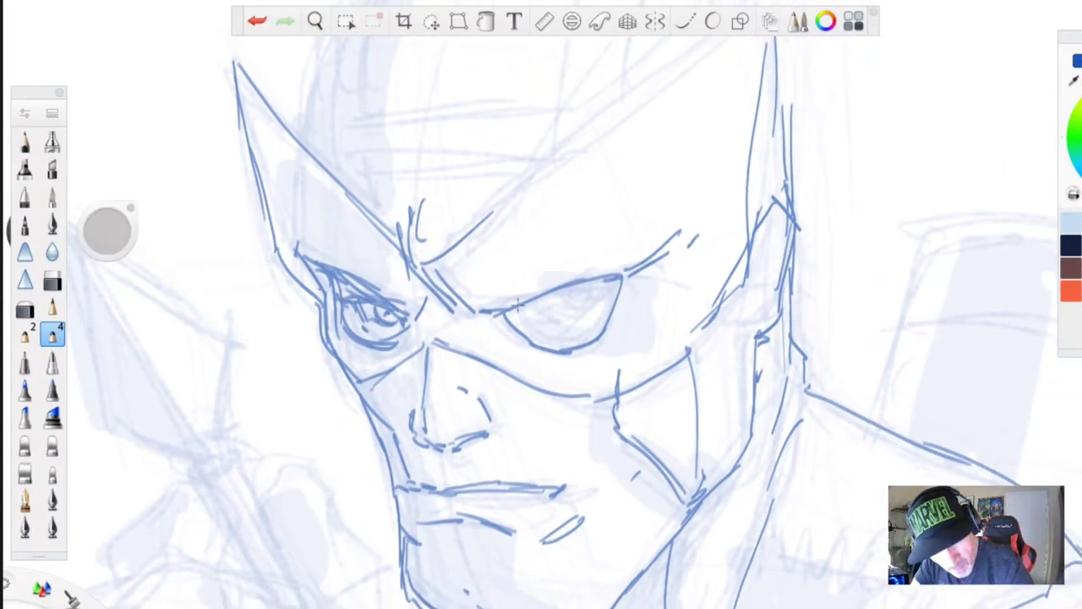
mouse_move(608, 283)
mouse_down()
mouse_move(506, 314)
mouse_move(597, 290)
mouse_move(521, 328)
mouse_up()
mouse_move(591, 296)
mouse_down()
mouse_move(573, 326)
mouse_move(537, 320)
mouse_up()
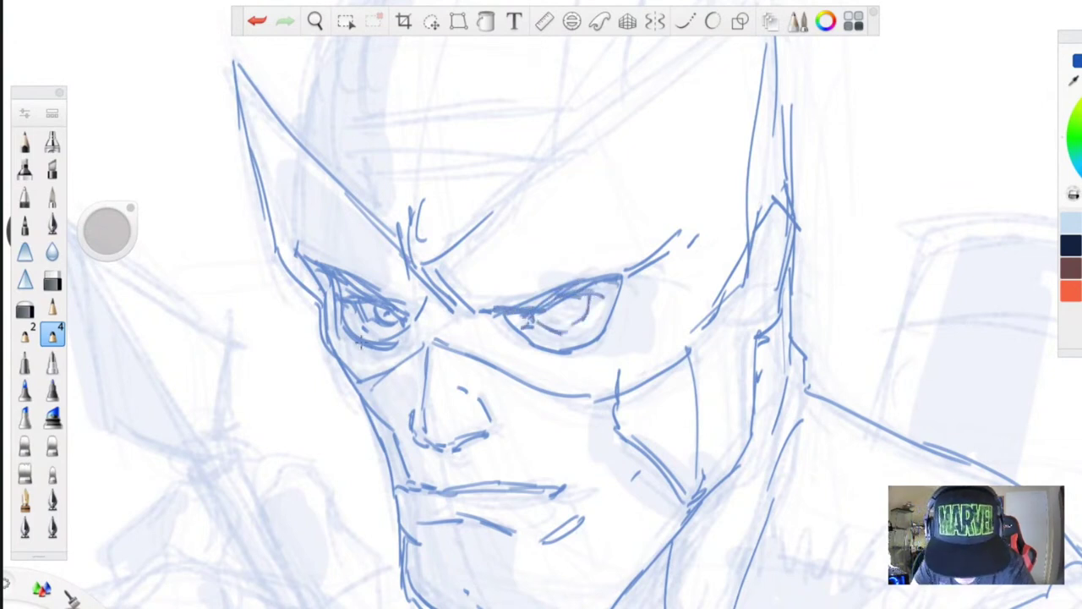
- Draw the near eye's iris and pupil and shade beneath its upper lid
key(space)
drag(342, 445, 316, 405)
drag(562, 266, 509, 290)
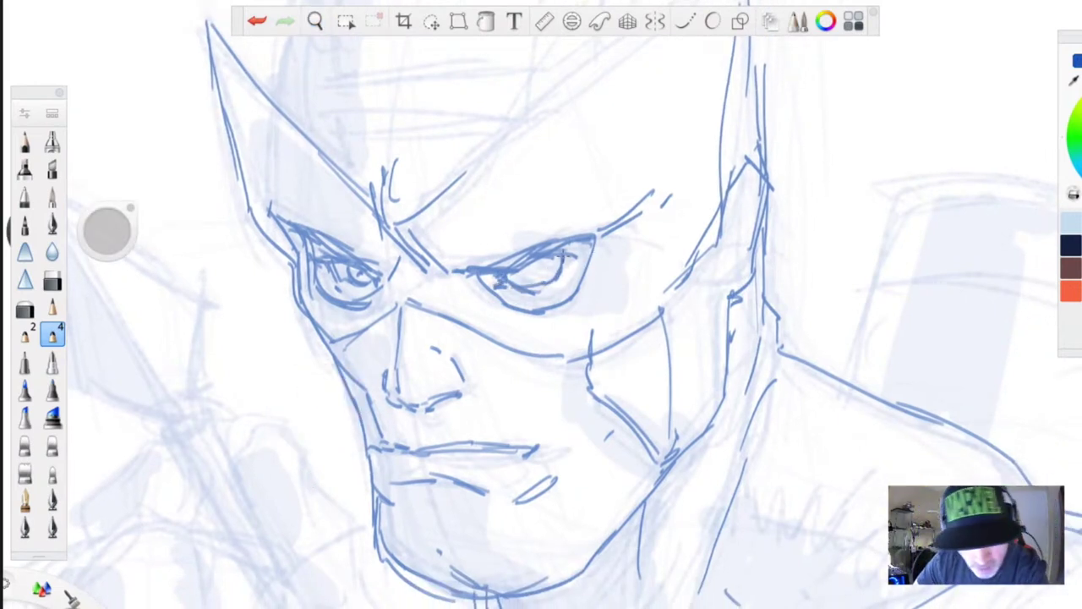
drag(550, 257, 526, 281)
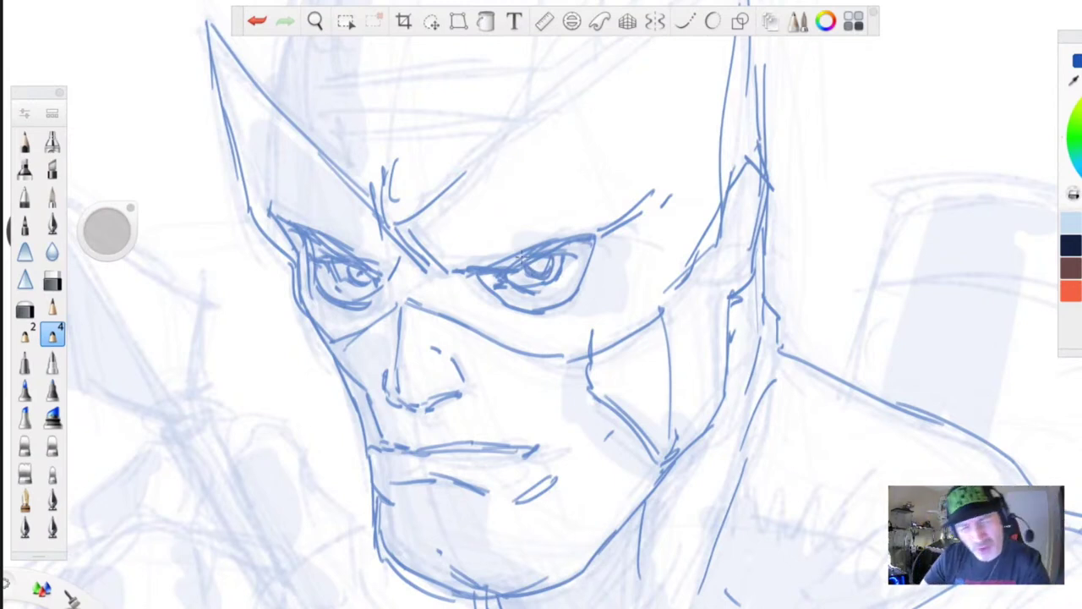
mouse_move(580, 254)
mouse_down()
mouse_move(556, 278)
mouse_move(490, 279)
mouse_up()
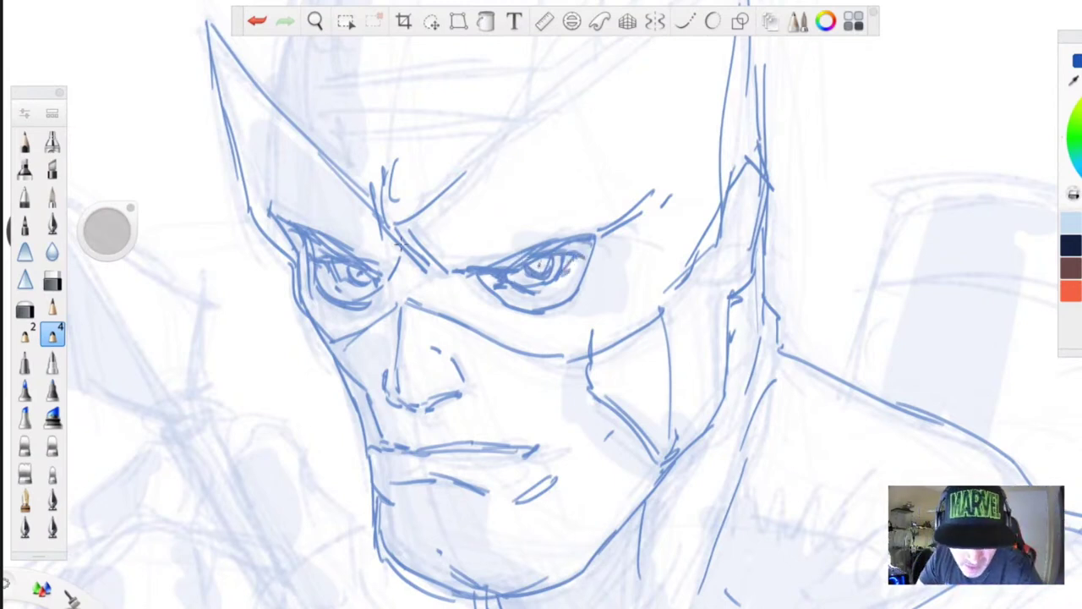
- Add crease lines above the near brow and reinforce the mask's edge around the far cheek
drag(611, 209, 596, 178)
drag(616, 182, 583, 134)
key(space)
drag(273, 347, 393, 346)
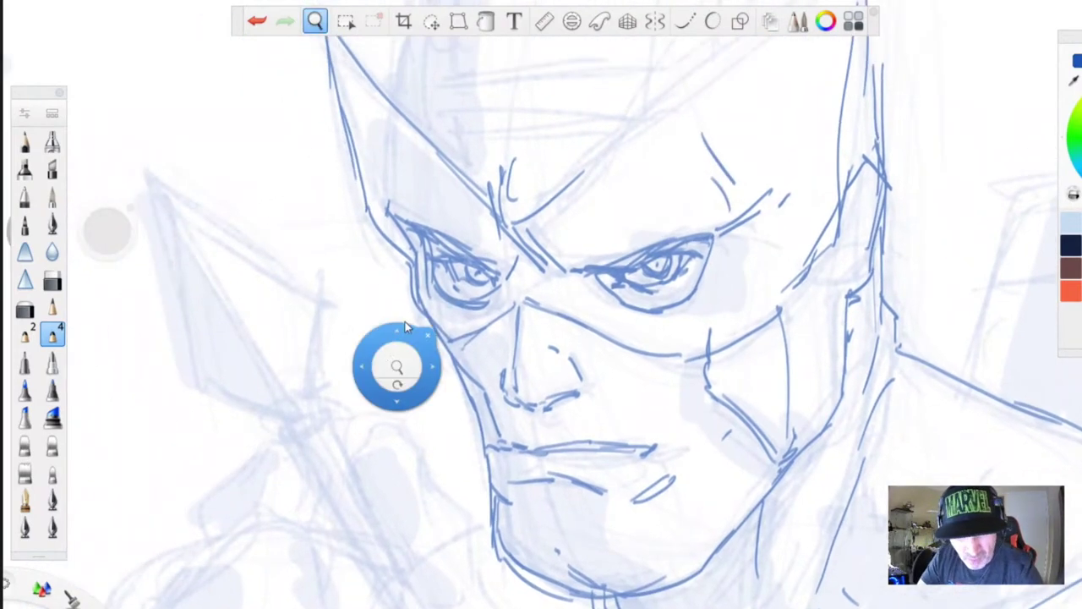
drag(481, 332, 443, 351)
mouse_move(404, 257)
mouse_down()
mouse_move(479, 431)
mouse_move(492, 490)
mouse_up()
- Trace the mask's upper edge from the brow toward its near wing and darken the cowl edge beside the ear
key(space)
drag(345, 504, 330, 607)
mouse_move(568, 280)
mouse_down()
mouse_move(787, 95)
mouse_move(837, 203)
mouse_move(839, 304)
mouse_move(784, 372)
mouse_up()
mouse_move(875, 290)
mouse_down()
mouse_move(840, 254)
mouse_move(820, 301)
mouse_up()
mouse_move(832, 393)
mouse_down()
mouse_move(847, 396)
mouse_move(826, 395)
mouse_up()
drag(833, 374, 834, 422)
- Trace the dome of the cowl over the top of the head down to the far temple
key(space)
drag(321, 540, 313, 604)
mouse_move(795, 184)
mouse_down()
mouse_move(744, 150)
mouse_move(587, 109)
mouse_move(539, 119)
mouse_move(615, 114)
mouse_up()
drag(549, 112, 437, 158)
drag(489, 135, 412, 188)
mouse_move(425, 181)
mouse_down()
mouse_move(377, 266)
mouse_move(372, 321)
mouse_move(396, 194)
mouse_up()
- Trace the back of the mask's near wing and the rear contour of the cowl with overlapping strokes
drag(767, 160, 840, 278)
drag(807, 202, 837, 345)
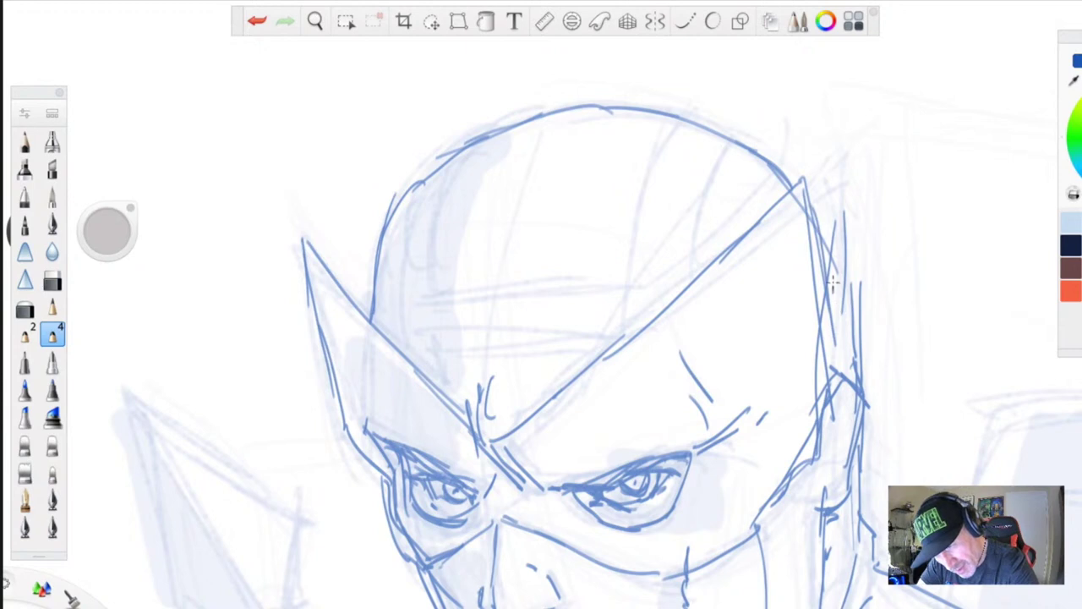
drag(834, 294, 849, 398)
drag(848, 220, 829, 377)
drag(781, 185, 836, 249)
- Trace the cowl's stripes down over the head and the horizontal band across the forehead
mouse_move(729, 140)
mouse_down()
mouse_move(696, 203)
mouse_move(682, 296)
mouse_up()
mouse_move(692, 121)
mouse_down()
mouse_move(661, 174)
mouse_move(631, 287)
mouse_move(437, 294)
mouse_up()
mouse_move(444, 291)
mouse_down()
mouse_move(459, 174)
mouse_move(444, 291)
mouse_up()
drag(415, 185, 417, 365)
drag(614, 324, 613, 349)
drag(617, 336, 457, 345)
mouse_move(541, 332)
mouse_down()
mouse_move(426, 329)
mouse_move(457, 399)
mouse_up()
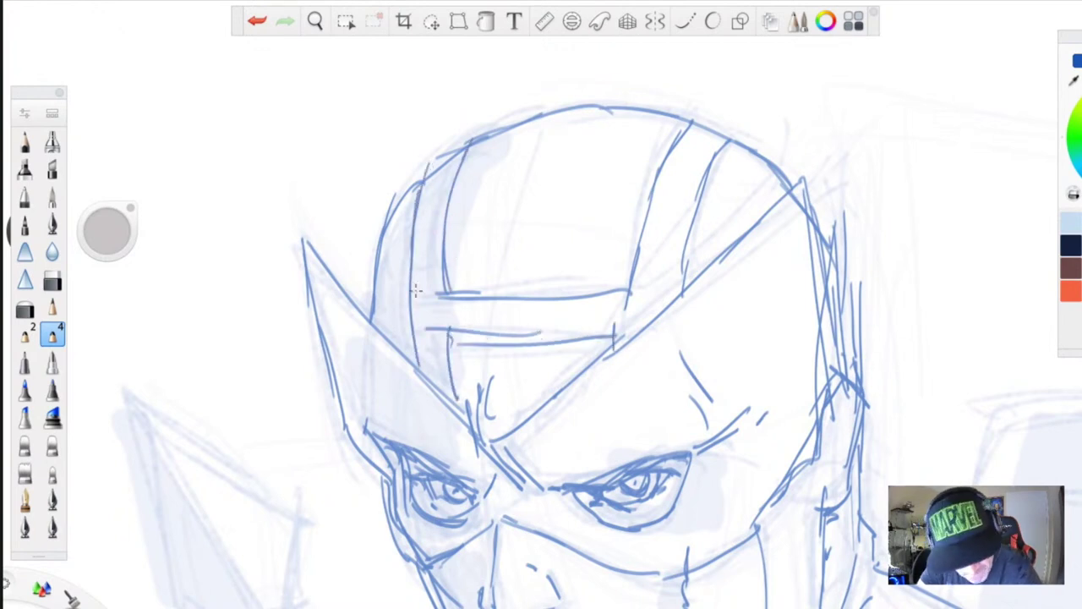
- Reinforce the cowl's far stripe and the outline of the dome
drag(414, 290, 429, 384)
drag(412, 286, 420, 220)
drag(470, 144, 383, 231)
mouse_move(385, 252)
mouse_down()
mouse_move(541, 114)
mouse_move(724, 130)
mouse_move(782, 199)
mouse_move(808, 213)
mouse_up()
- Draw the crease lines beneath the near eye, running toward the cheekbone
key(space)
drag(372, 487, 297, 223)
mouse_move(481, 219)
mouse_down()
mouse_move(559, 294)
mouse_move(618, 273)
mouse_up()
drag(620, 258, 610, 235)
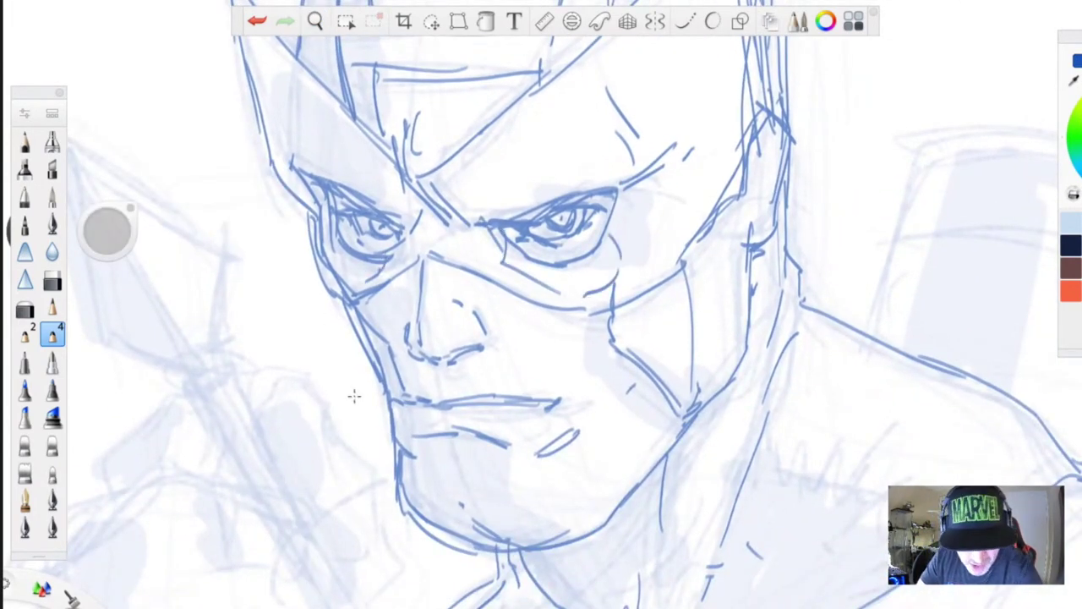
- Add short stubble strokes along the underside of the chin and up the far jaw
drag(597, 516, 587, 535)
drag(590, 521, 565, 550)
drag(558, 545, 550, 554)
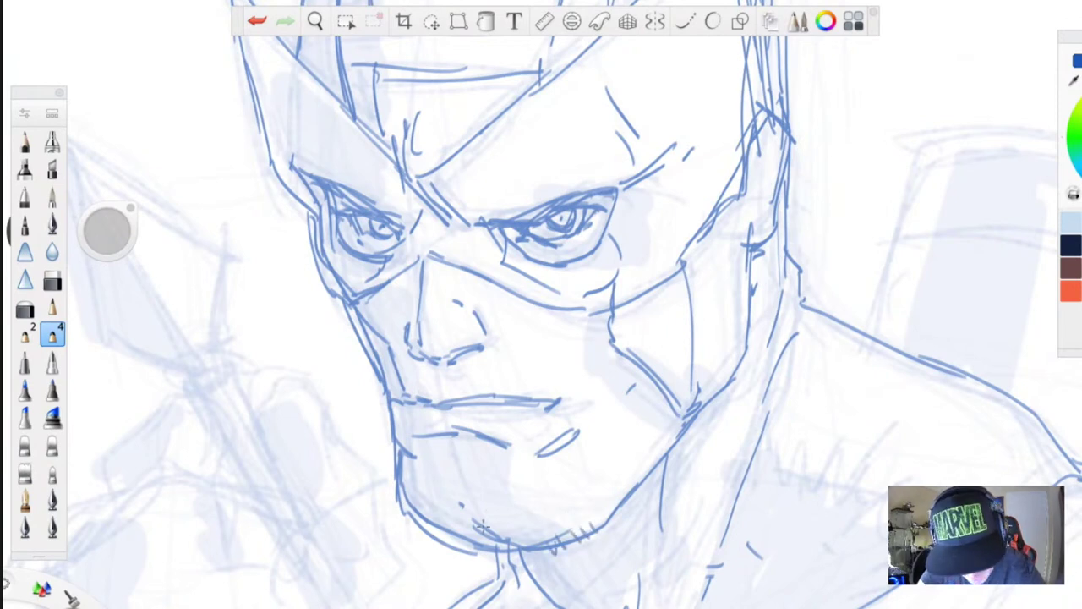
drag(482, 529, 457, 546)
mouse_move(463, 523)
mouse_down()
mouse_move(441, 543)
mouse_move(419, 533)
mouse_up()
drag(432, 506, 418, 518)
drag(407, 487, 400, 500)
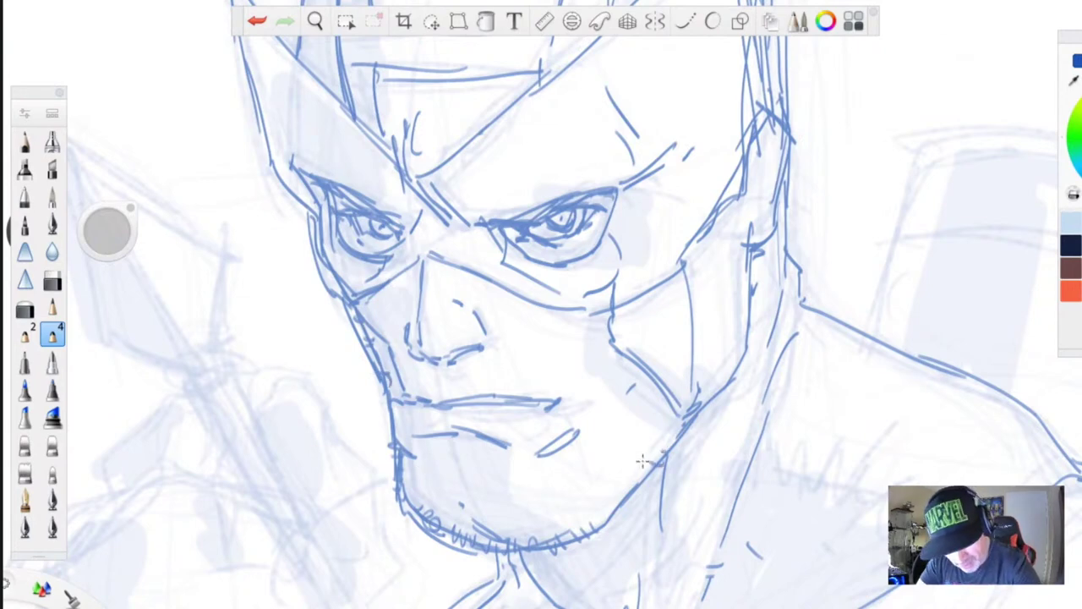
- Thicken the near stripes, the far stripe and the forehead band of the cowl with second contour lines
click(315, 21)
drag(365, 215, 432, 583)
click(339, 324)
drag(616, 103, 579, 204)
mouse_move(575, 83)
mouse_down()
mouse_move(536, 205)
mouse_move(409, 223)
mouse_up()
drag(417, 222, 412, 147)
mouse_move(430, 103)
mouse_down()
mouse_move(391, 283)
mouse_move(419, 250)
mouse_up()
drag(411, 247, 525, 245)
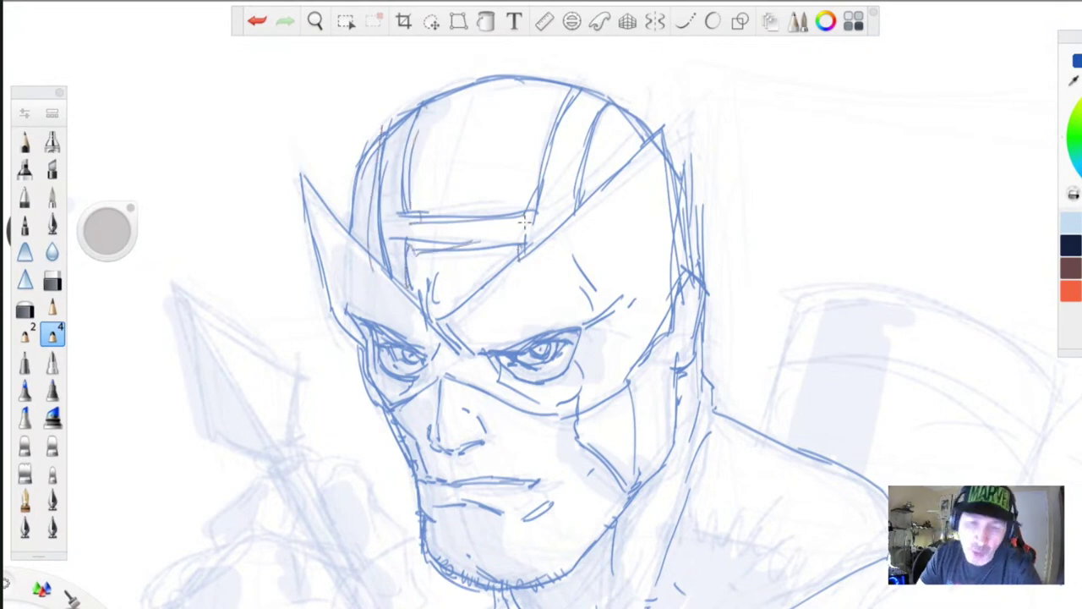
- Reinforce the far face and rear cowl contours, and add shading strokes beside the mouth and in the cheek hollow
mouse_move(371, 250)
mouse_down()
mouse_move(313, 181)
mouse_move(374, 425)
mouse_up()
mouse_move(700, 271)
mouse_down()
mouse_move(684, 181)
mouse_move(648, 123)
mouse_up()
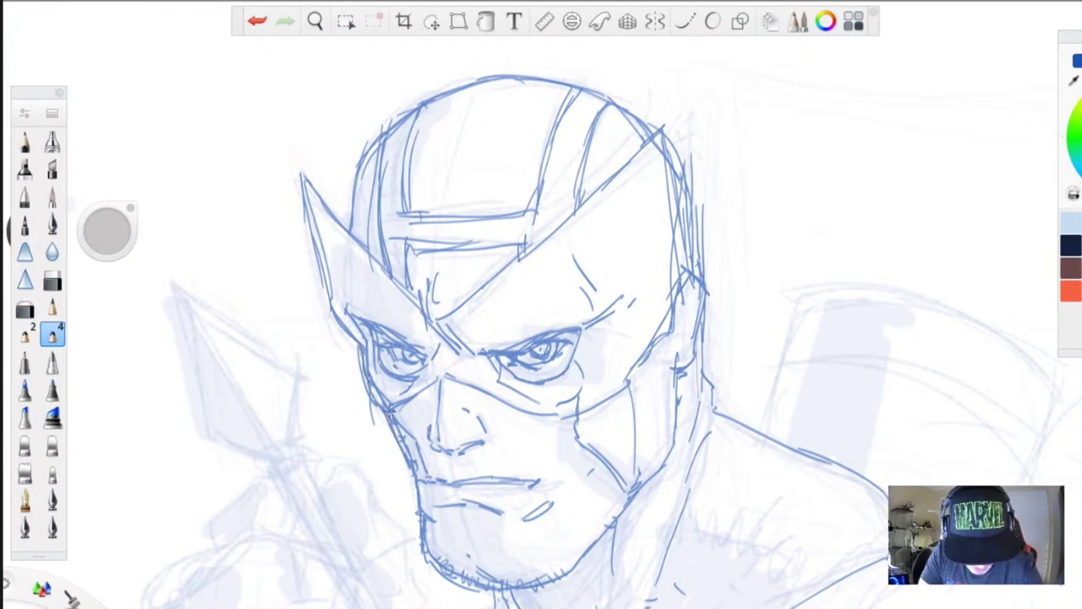
mouse_move(573, 430)
mouse_down()
mouse_move(576, 465)
mouse_move(634, 498)
mouse_move(568, 457)
mouse_move(582, 473)
mouse_up()
drag(567, 498, 547, 516)
drag(569, 501, 541, 520)
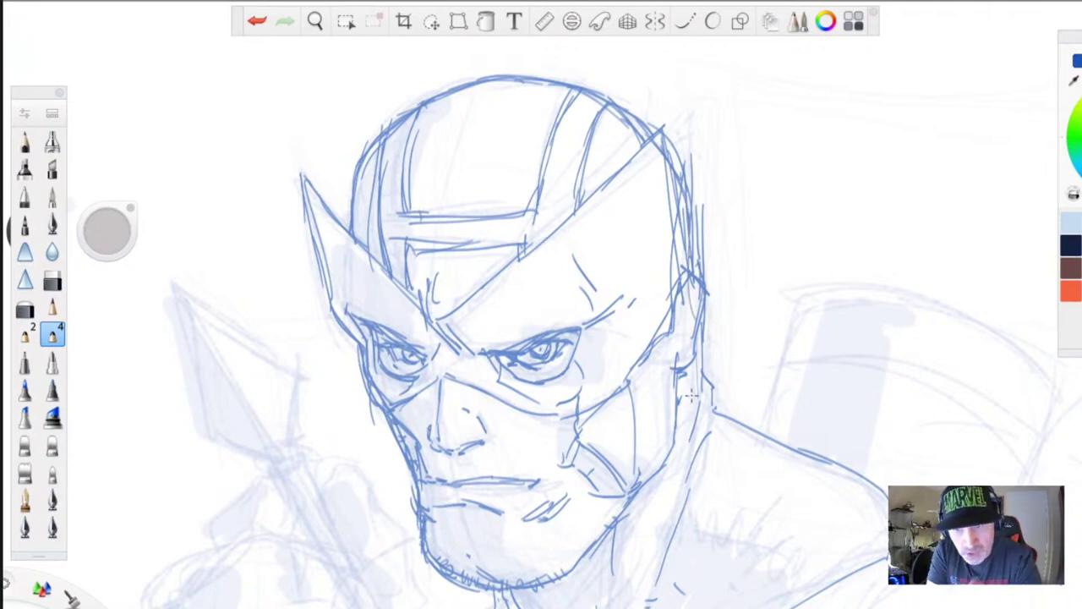
- Sharpen the near wing tip of the mask and darken the edges of its far wing
drag(643, 147, 674, 123)
mouse_move(673, 125)
mouse_down()
mouse_move(676, 294)
mouse_move(655, 346)
mouse_up()
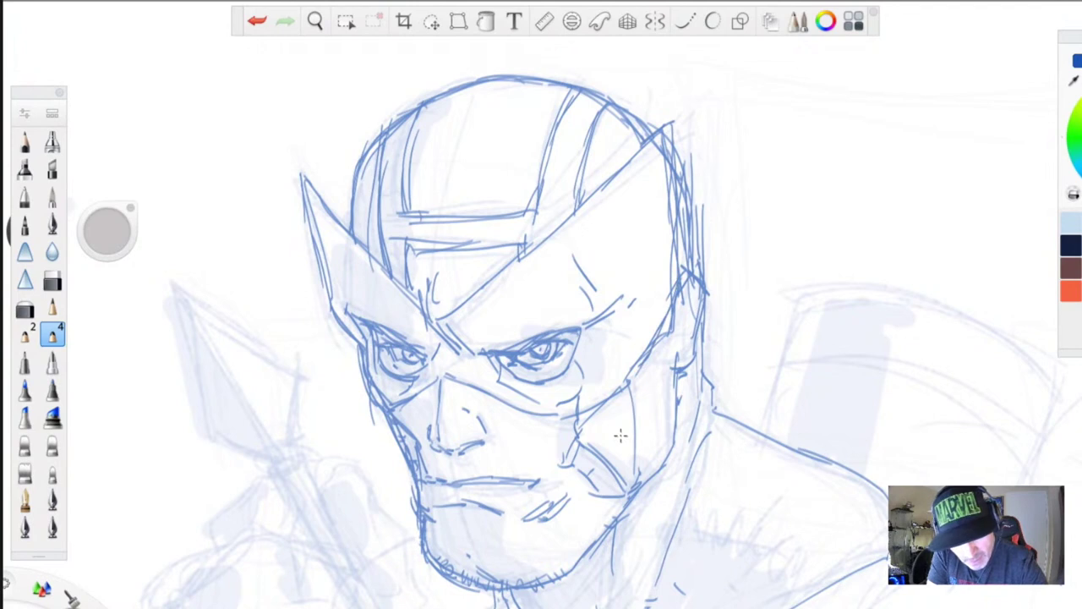
drag(365, 342, 369, 380)
drag(423, 301, 304, 179)
drag(323, 269, 332, 305)
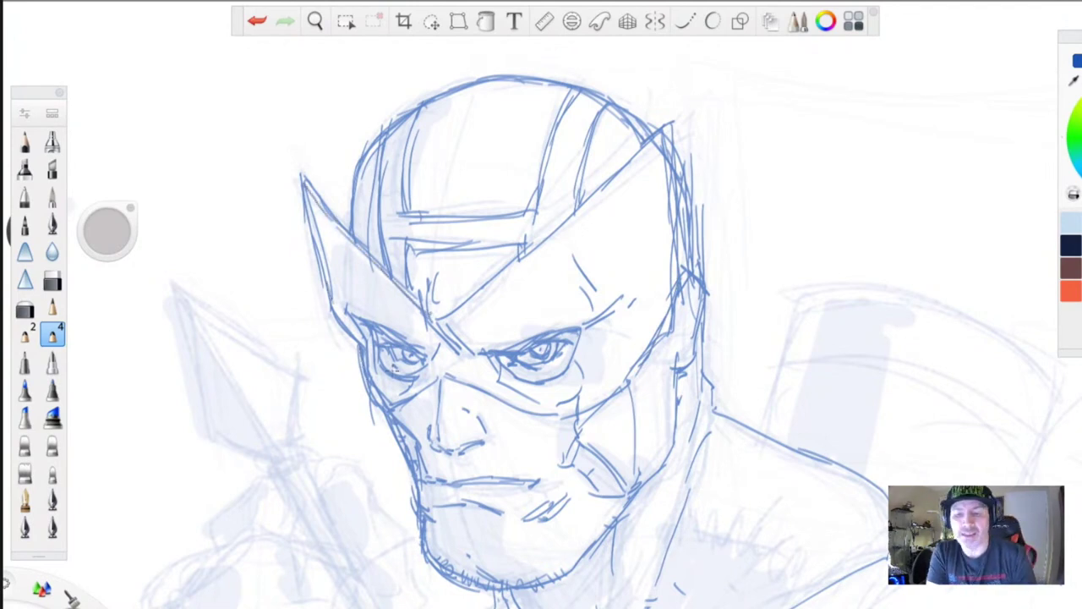
- Darken the shoulder slope at the neck and add shading strokes over the neck muscle and shoulder
mouse_move(675, 316)
mouse_down()
mouse_move(705, 358)
mouse_move(702, 337)
mouse_move(700, 374)
mouse_move(830, 464)
mouse_up()
drag(758, 514, 724, 551)
drag(758, 478, 683, 592)
drag(719, 509, 692, 560)
drag(768, 571, 800, 554)
drag(763, 583, 799, 562)
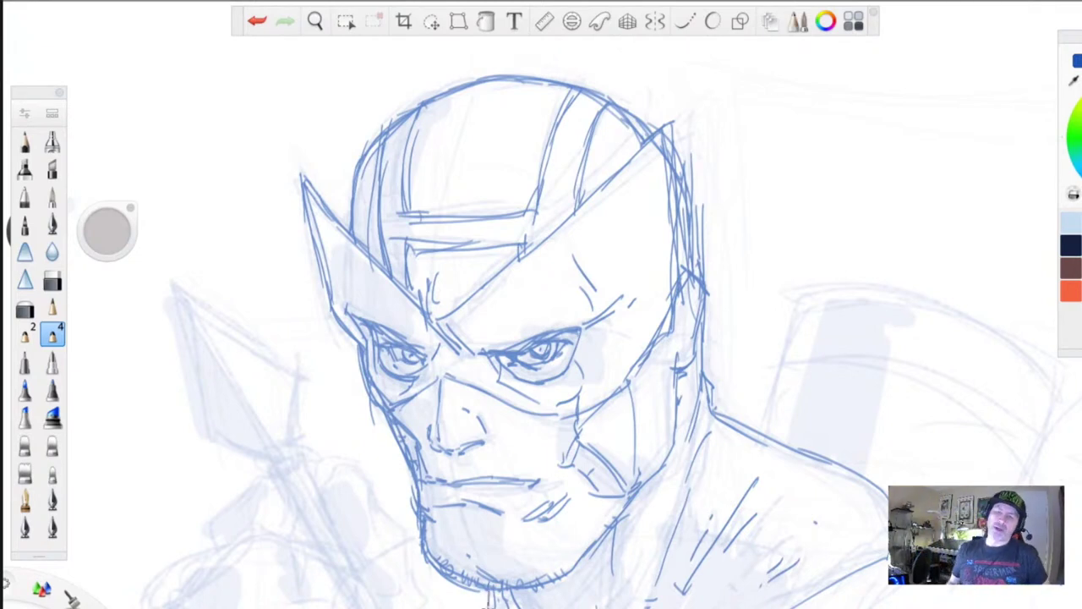
- Darken the rear edge of the mask's near wing and the back of the cowl down to the neck
mouse_move(665, 129)
mouse_down()
mouse_move(673, 284)
mouse_move(647, 350)
mouse_up()
mouse_move(681, 278)
mouse_down()
mouse_move(708, 322)
mouse_move(691, 336)
mouse_move(698, 393)
mouse_up()
drag(698, 338, 695, 390)
drag(662, 135, 682, 172)
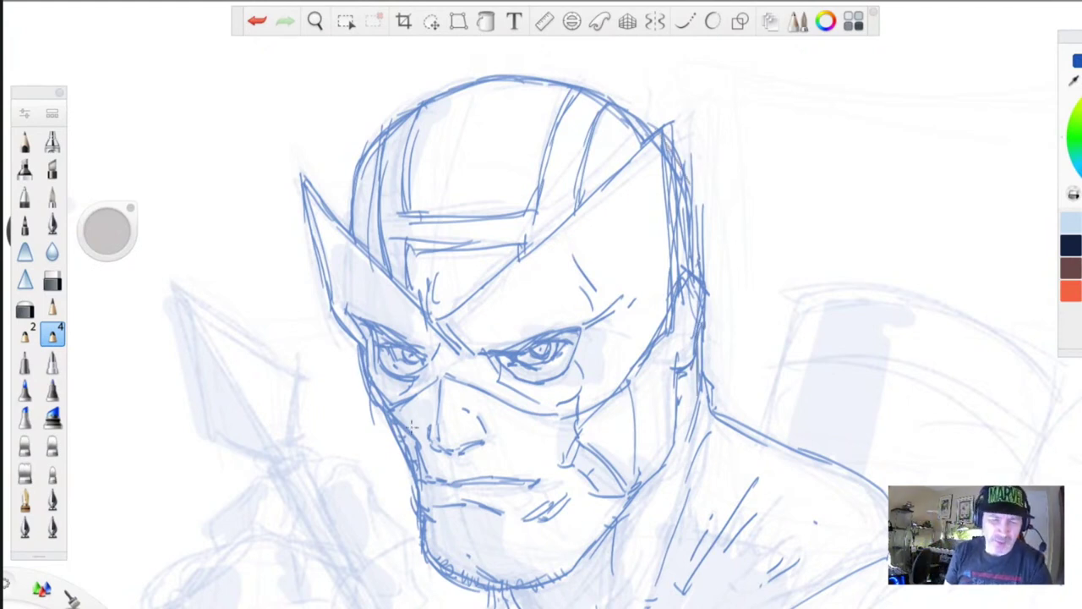
- Darken the far contour of the face from the cheek down to the chin
drag(391, 418, 411, 507)
drag(397, 442, 404, 481)
drag(406, 480, 430, 526)
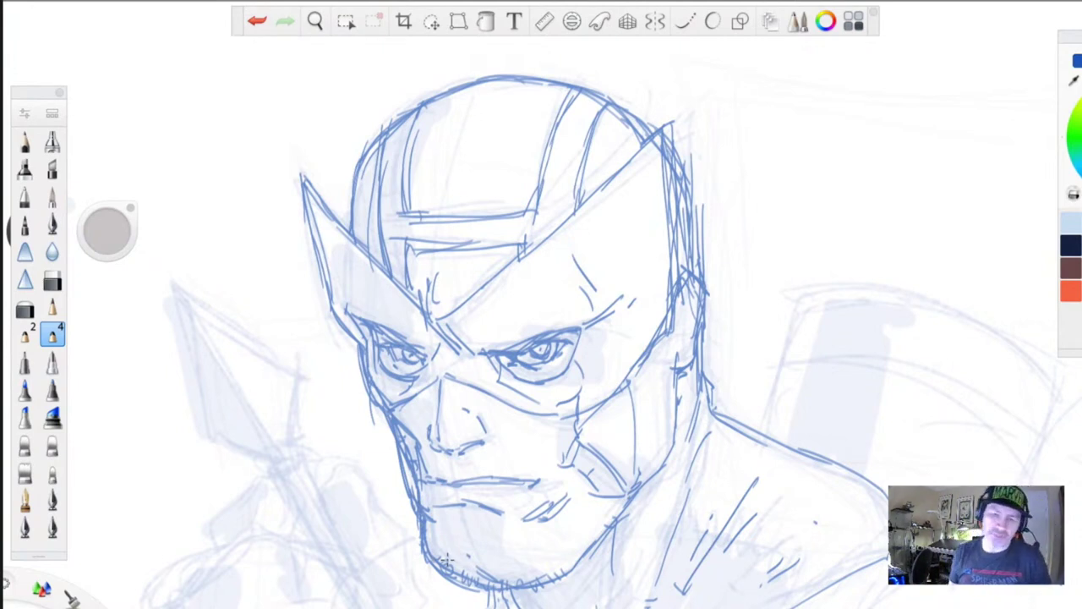
- Redraw the forehead band and the far stripe of the cowl with heavier double edges
drag(421, 109, 412, 213)
mouse_move(386, 130)
mouse_down()
mouse_move(375, 230)
mouse_move(553, 216)
mouse_up()
drag(559, 86, 529, 209)
drag(523, 232, 511, 256)
drag(515, 251, 386, 252)
mouse_move(520, 212)
mouse_down()
mouse_move(431, 225)
mouse_move(422, 289)
mouse_up()
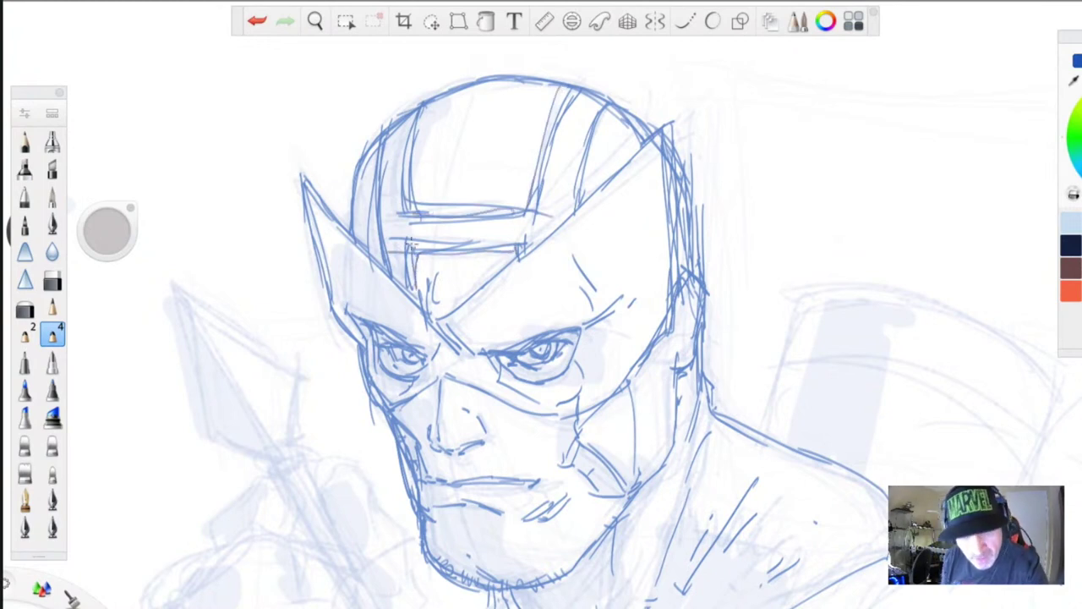
mouse_move(508, 243)
mouse_down()
mouse_move(504, 267)
mouse_move(386, 247)
mouse_move(391, 279)
mouse_up()
mouse_move(386, 132)
mouse_down()
mouse_move(384, 265)
mouse_move(394, 220)
mouse_move(405, 293)
mouse_up()
drag(502, 252, 497, 281)
- Reinforce the near stripes of the cowl and the outline over the top of the head
drag(518, 222, 541, 102)
drag(560, 63, 516, 218)
drag(606, 93, 567, 217)
mouse_move(523, 82)
mouse_down()
mouse_move(597, 95)
mouse_move(648, 141)
mouse_up()
mouse_move(568, 79)
mouse_down()
mouse_move(429, 115)
mouse_move(353, 147)
mouse_up()
drag(377, 151, 363, 243)
- Trace the near shoulder, the outer upper arm and the sleeve seam, and reinforce the collar and shoulder slope
key(space)
drag(266, 559, 221, 368)
drag(290, 290, 296, 360)
drag(323, 366, 316, 388)
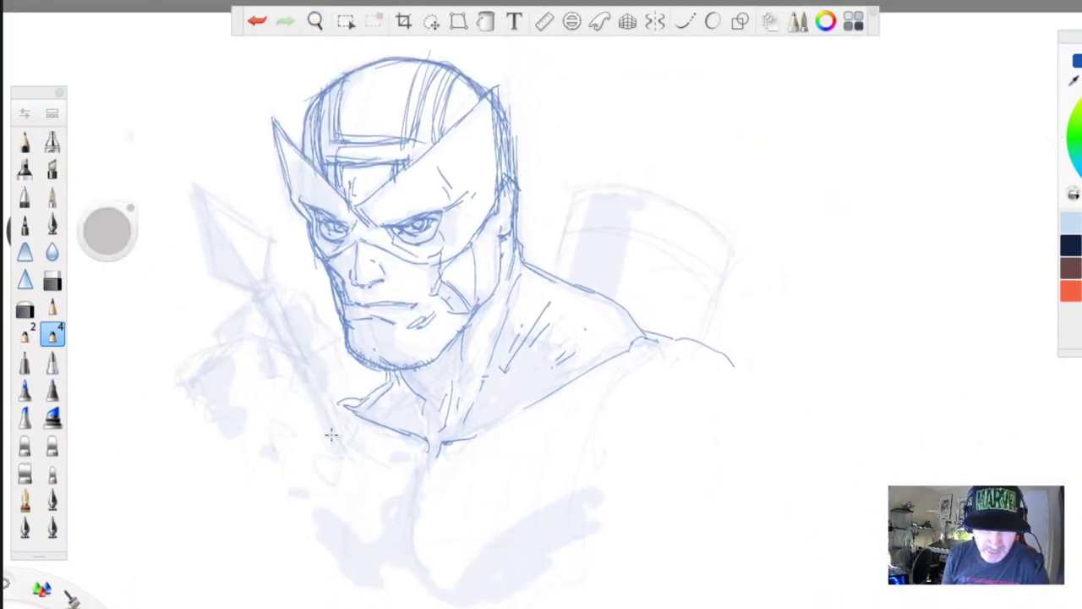
mouse_move(562, 285)
mouse_down()
mouse_move(665, 340)
mouse_move(602, 391)
mouse_up()
mouse_move(650, 346)
mouse_down()
mouse_move(597, 478)
mouse_move(603, 506)
mouse_up()
drag(621, 422, 651, 346)
mouse_move(709, 347)
mouse_down()
mouse_move(676, 336)
mouse_move(784, 415)
mouse_move(778, 506)
mouse_move(765, 524)
mouse_up()
drag(378, 378, 350, 408)
drag(641, 335, 551, 273)
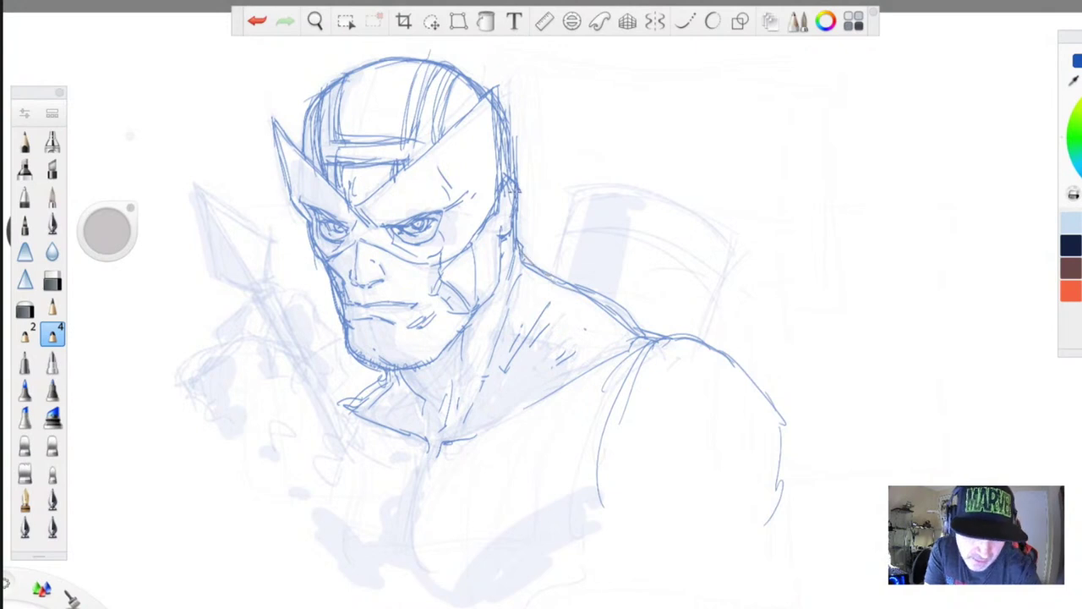
- Trace the raised hand's finger beside the chin, its curled knuckles and the outer contour of the fist
drag(288, 292, 337, 342)
mouse_move(221, 291)
mouse_down()
mouse_move(248, 303)
mouse_move(219, 329)
mouse_move(239, 296)
mouse_move(269, 308)
mouse_move(268, 331)
mouse_move(236, 358)
mouse_move(265, 334)
mouse_move(248, 340)
mouse_move(291, 354)
mouse_move(206, 337)
mouse_move(251, 340)
mouse_move(186, 390)
mouse_move(241, 415)
mouse_move(214, 343)
mouse_move(228, 338)
mouse_move(191, 402)
mouse_up()
drag(191, 402, 201, 375)
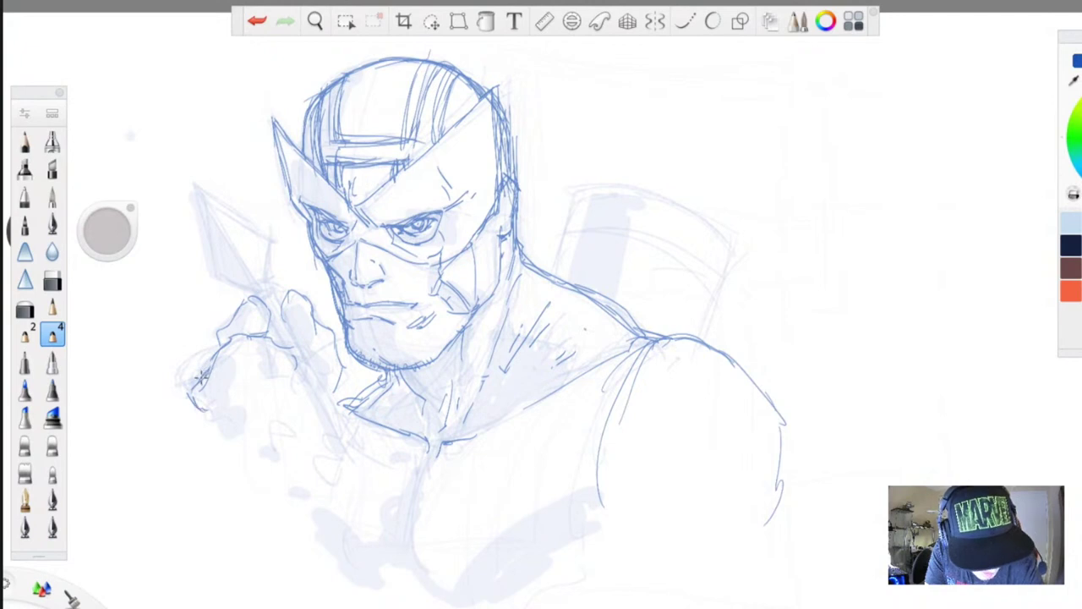
drag(249, 337, 295, 374)
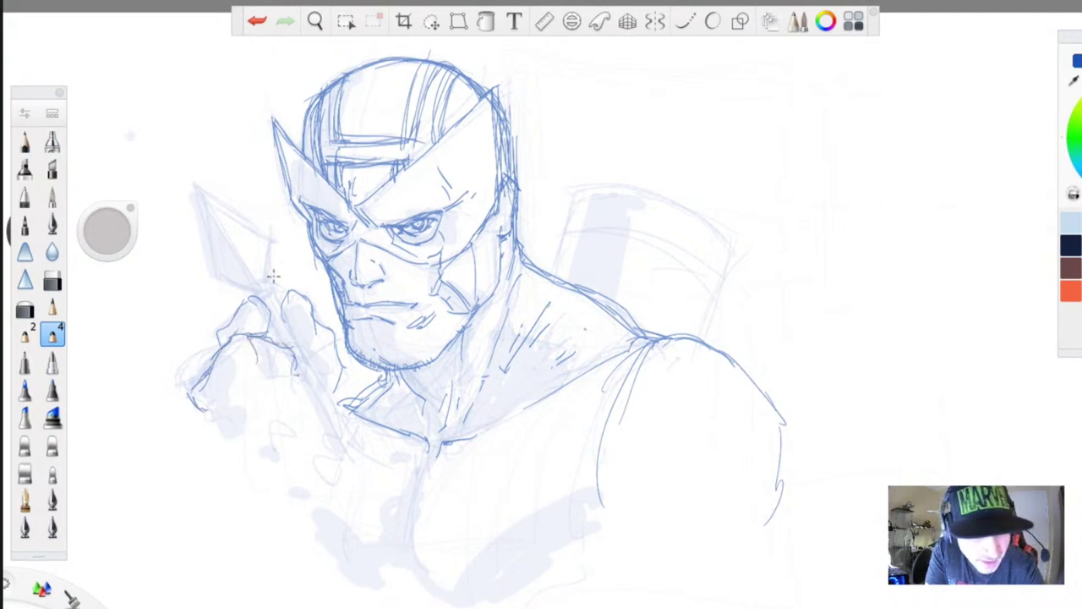
mouse_move(290, 296)
mouse_down()
mouse_move(314, 315)
mouse_move(284, 296)
mouse_up()
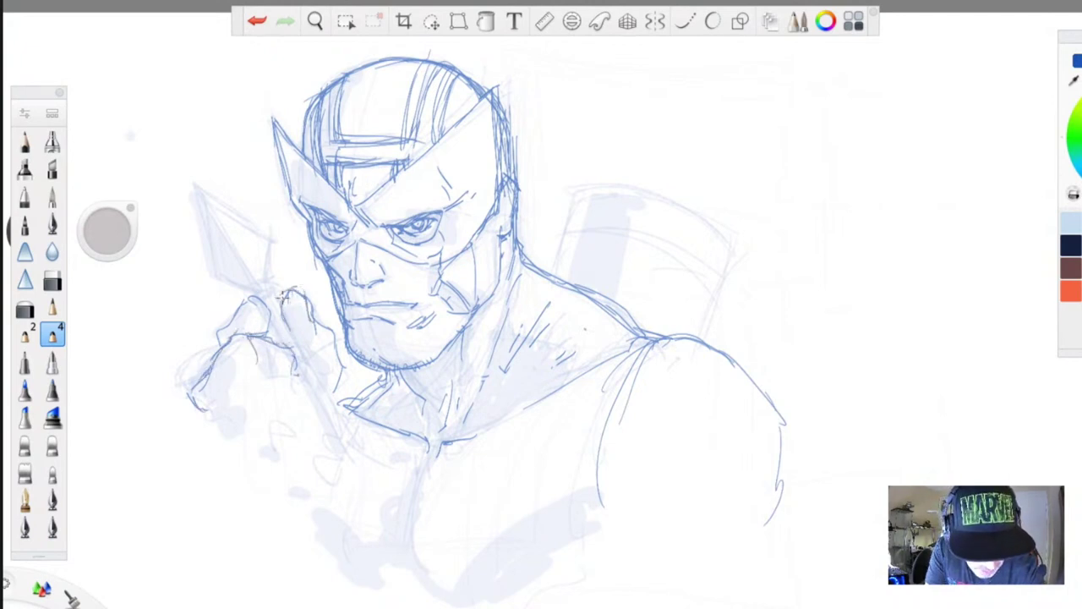
drag(320, 330, 342, 372)
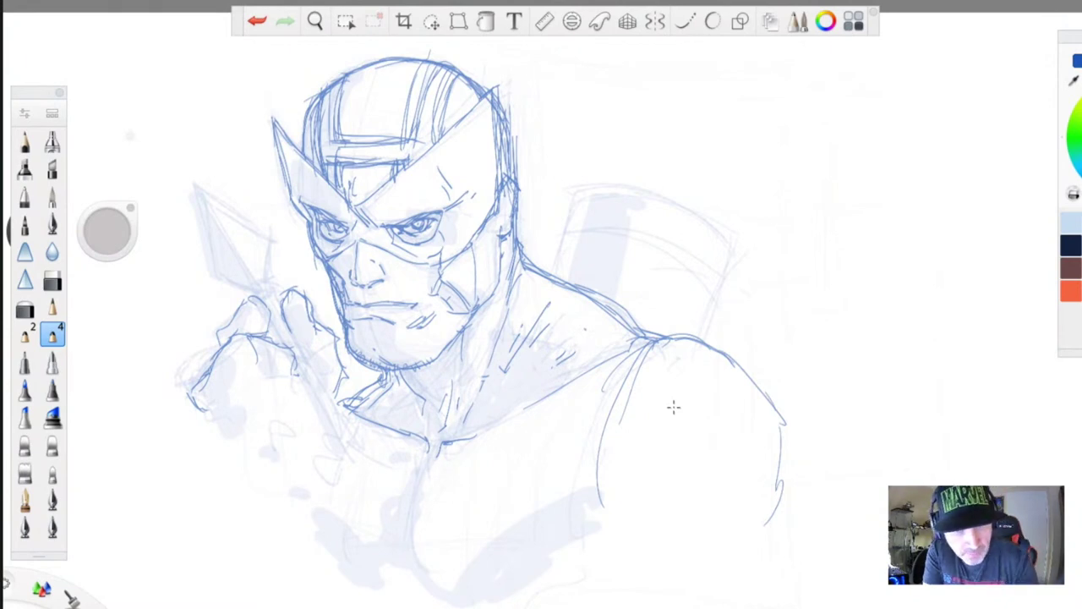
- Reinforce the forehead mark and the cowl's outer edge, and add an inner finger line to the raised hand
drag(353, 182, 357, 195)
drag(339, 86, 313, 139)
drag(404, 63, 482, 103)
drag(318, 104, 314, 123)
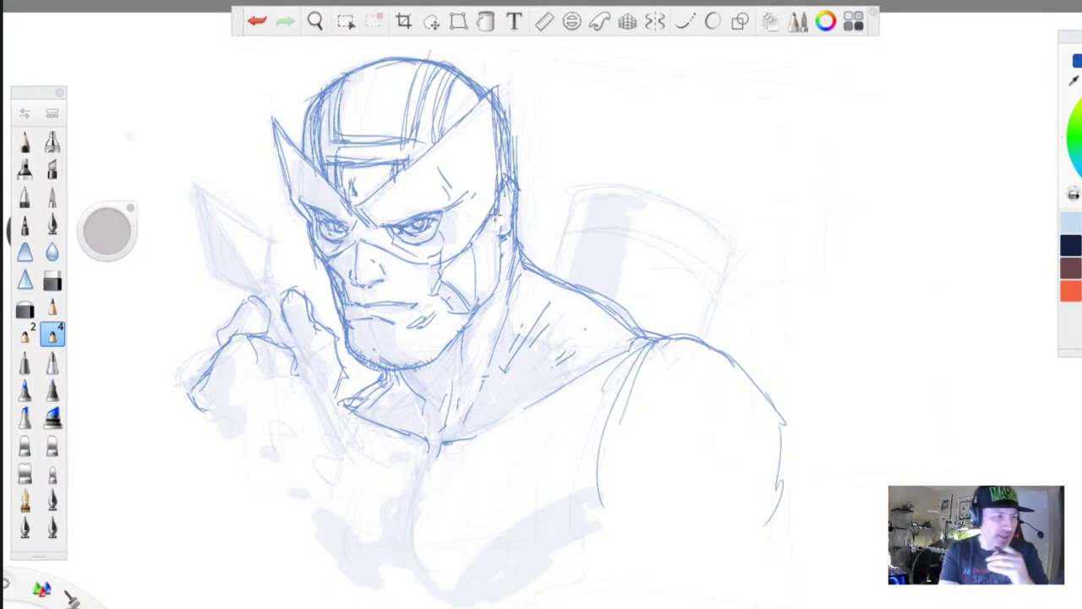
mouse_move(276, 361)
mouse_down()
mouse_move(289, 352)
mouse_move(293, 377)
mouse_move(244, 353)
mouse_move(262, 340)
mouse_move(196, 390)
mouse_move(213, 355)
mouse_move(188, 399)
mouse_move(205, 403)
mouse_move(207, 431)
mouse_move(227, 436)
mouse_move(279, 372)
mouse_move(300, 391)
mouse_up()
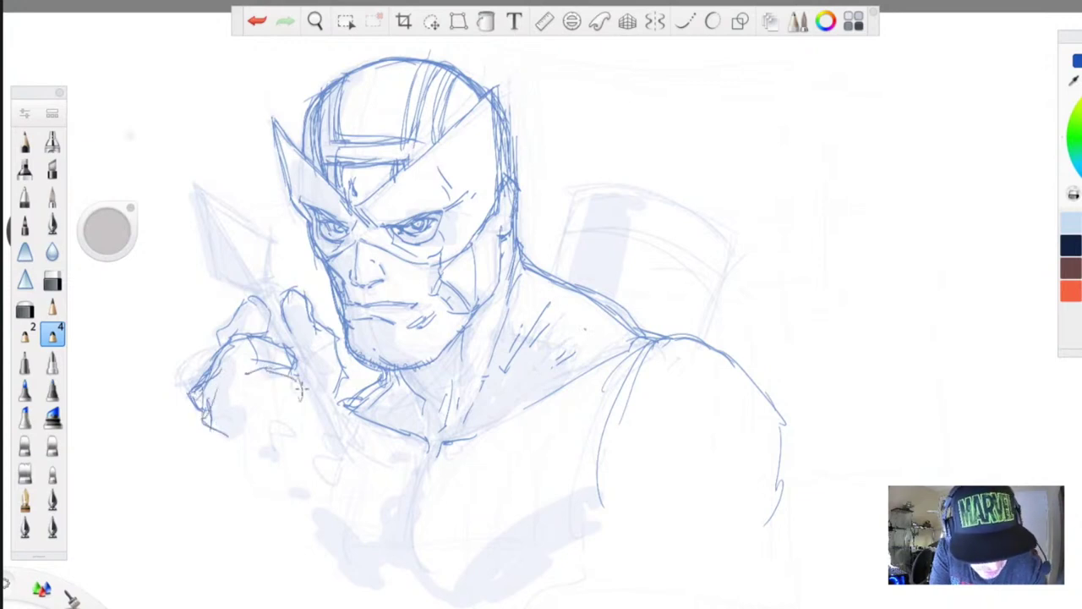
- Draw the arrow's long double-edged shaft through the hand, with its binding and pointed arrowhead outline
drag(275, 293, 353, 433)
right_click(272, 300)
click(394, 159)
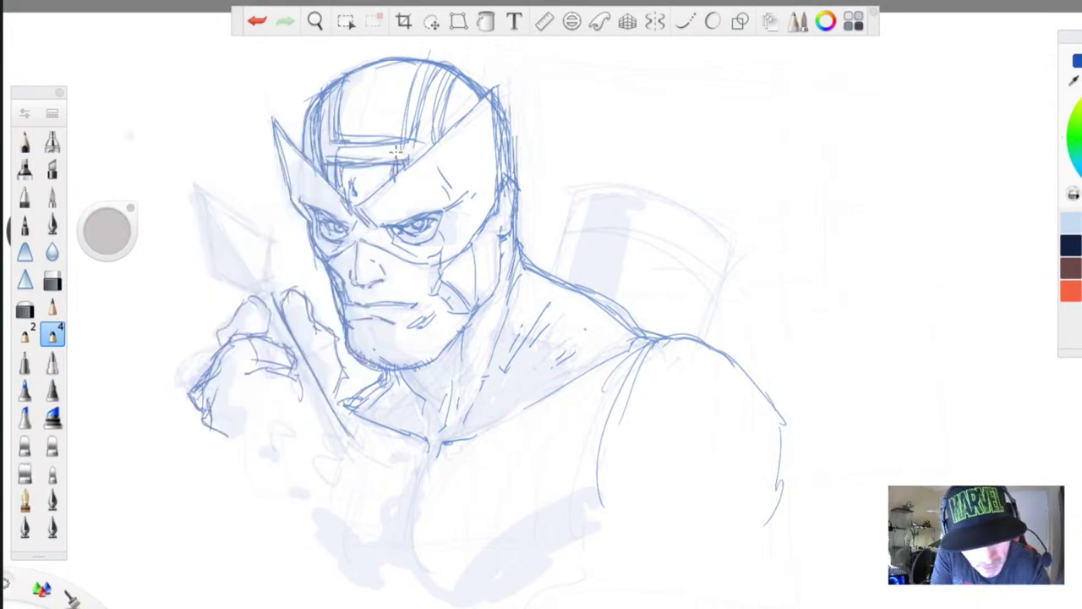
drag(268, 306, 337, 441)
mouse_move(289, 349)
mouse_down()
mouse_move(357, 476)
mouse_move(372, 469)
mouse_move(382, 488)
mouse_up()
drag(321, 406, 391, 524)
drag(335, 443, 377, 515)
drag(255, 291, 273, 290)
mouse_move(266, 250)
mouse_down()
mouse_move(264, 287)
mouse_move(203, 195)
mouse_move(263, 238)
mouse_up()
mouse_move(211, 262)
mouse_down()
mouse_move(194, 190)
mouse_move(247, 286)
mouse_move(269, 289)
mouse_move(272, 276)
mouse_move(262, 305)
mouse_move(246, 284)
mouse_move(267, 279)
mouse_up()
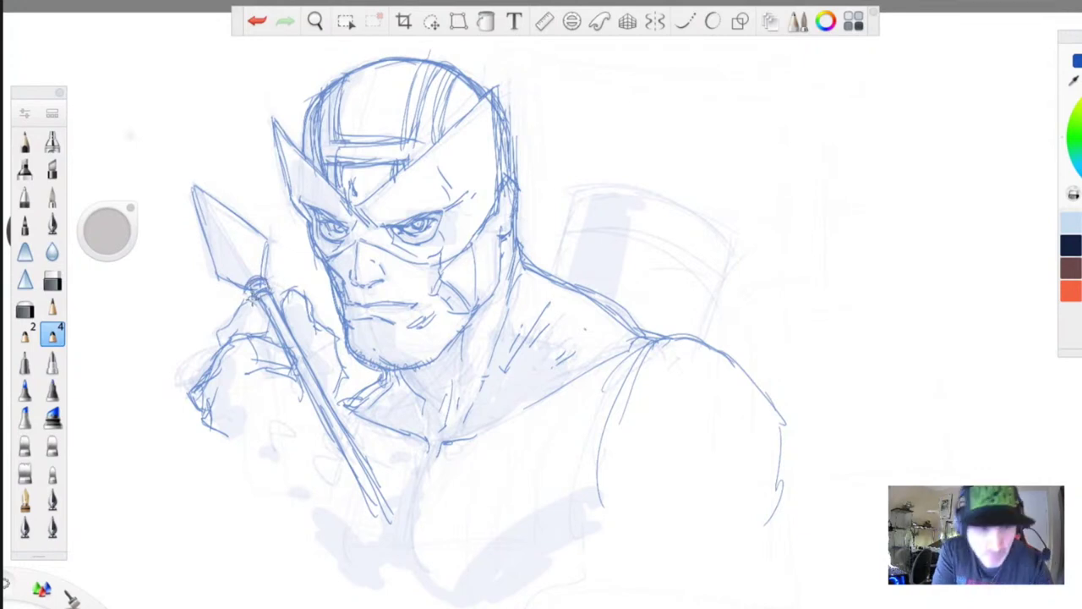
- Detail the hand gripping the arrow with finger creases, curled lower fingers and reinforced contours around the shaft
mouse_move(196, 406)
mouse_down()
mouse_move(216, 436)
mouse_move(250, 421)
mouse_up()
mouse_move(274, 365)
mouse_down()
mouse_move(306, 378)
mouse_move(314, 415)
mouse_up()
drag(237, 315, 223, 338)
mouse_move(247, 289)
mouse_down()
mouse_move(218, 334)
mouse_move(257, 323)
mouse_move(254, 350)
mouse_up()
mouse_move(286, 291)
mouse_down()
mouse_move(274, 303)
mouse_move(289, 336)
mouse_move(312, 337)
mouse_up()
drag(345, 368, 337, 393)
drag(345, 392, 338, 431)
drag(298, 376, 311, 401)
drag(313, 404, 300, 412)
mouse_move(239, 381)
mouse_down()
mouse_move(213, 411)
mouse_move(225, 461)
mouse_up()
drag(274, 390, 314, 414)
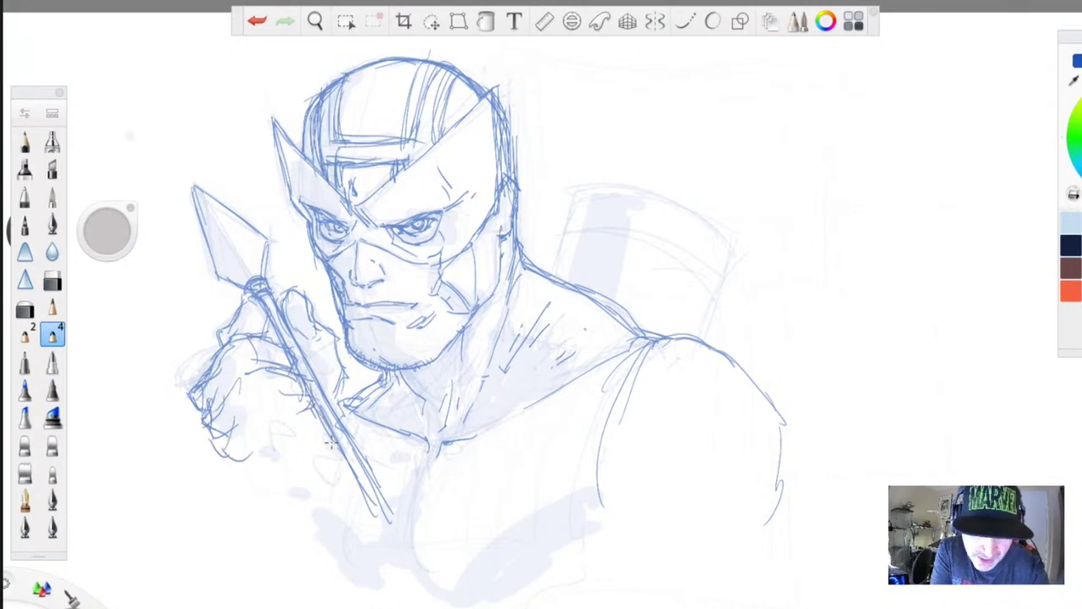
- Sketch the chest's centre line and lower pectoral edges, and rework the near shoulder and outer arm contours
drag(428, 465, 409, 592)
mouse_move(602, 443)
mouse_down()
mouse_move(640, 356)
mouse_move(763, 386)
mouse_move(756, 513)
mouse_up()
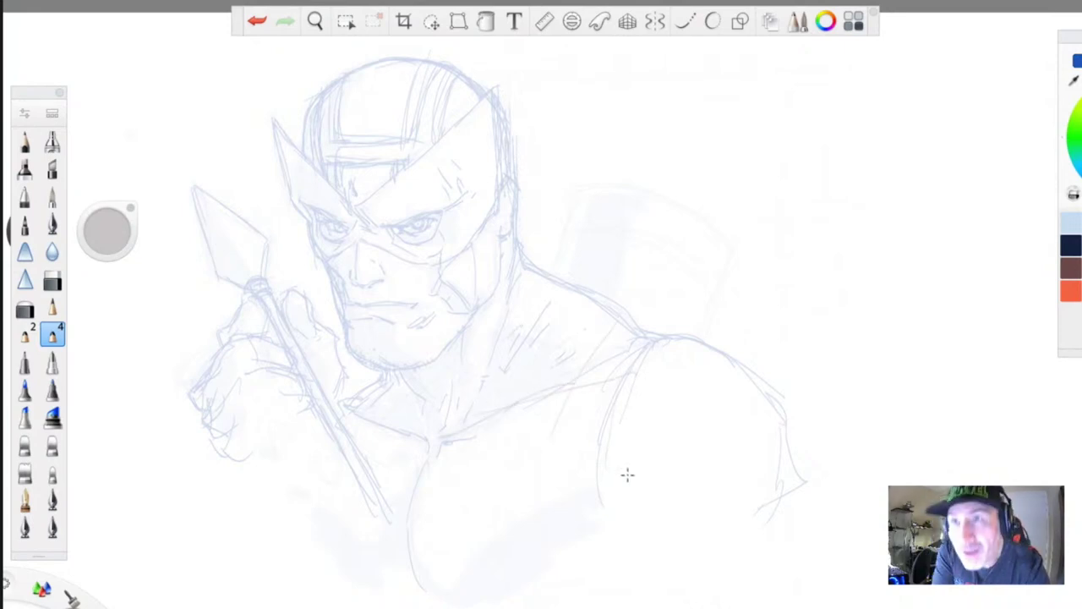
mouse_move(590, 478)
mouse_down()
mouse_move(454, 515)
mouse_move(298, 486)
mouse_up()
drag(307, 426, 272, 481)
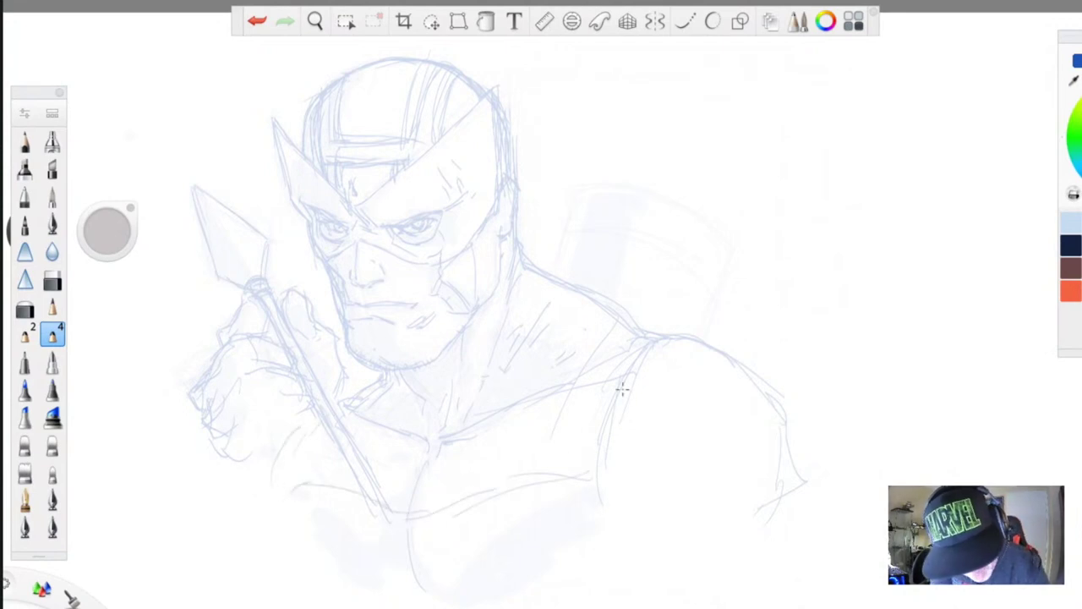
mouse_move(655, 345)
mouse_down()
mouse_move(748, 381)
mouse_move(814, 486)
mouse_move(799, 533)
mouse_up()
drag(744, 379, 575, 286)
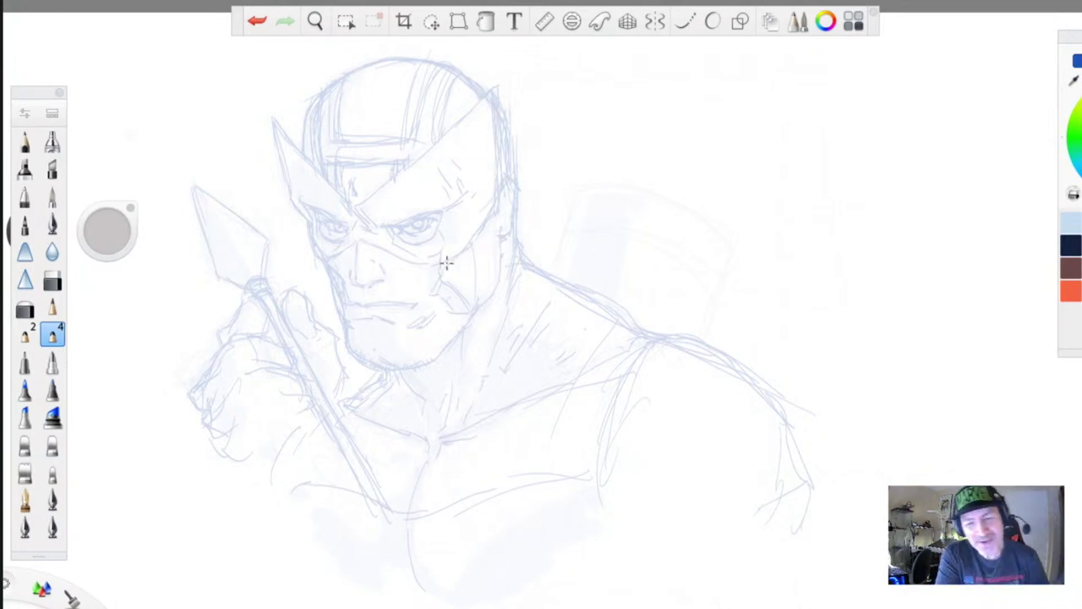
drag(211, 433, 236, 447)
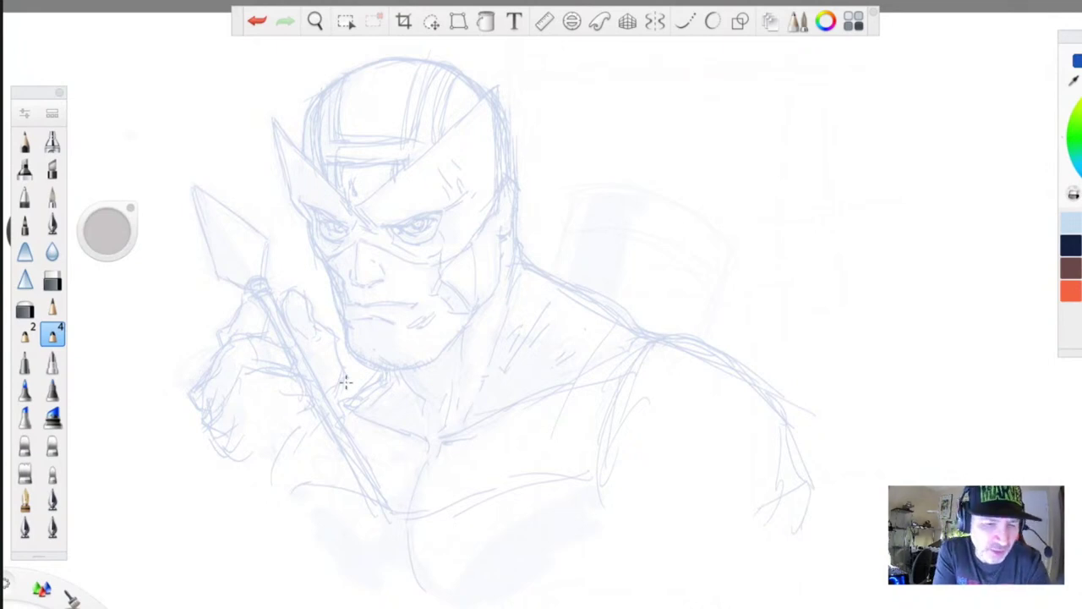
- Erase the arrow, the middle of the raised hand, the nearby chest lines and the near shoulder's outer contour
click(52, 279)
mouse_move(256, 242)
mouse_down()
mouse_move(225, 229)
mouse_move(296, 372)
mouse_move(407, 550)
mouse_move(263, 340)
mouse_move(234, 324)
mouse_up()
drag(277, 452, 312, 485)
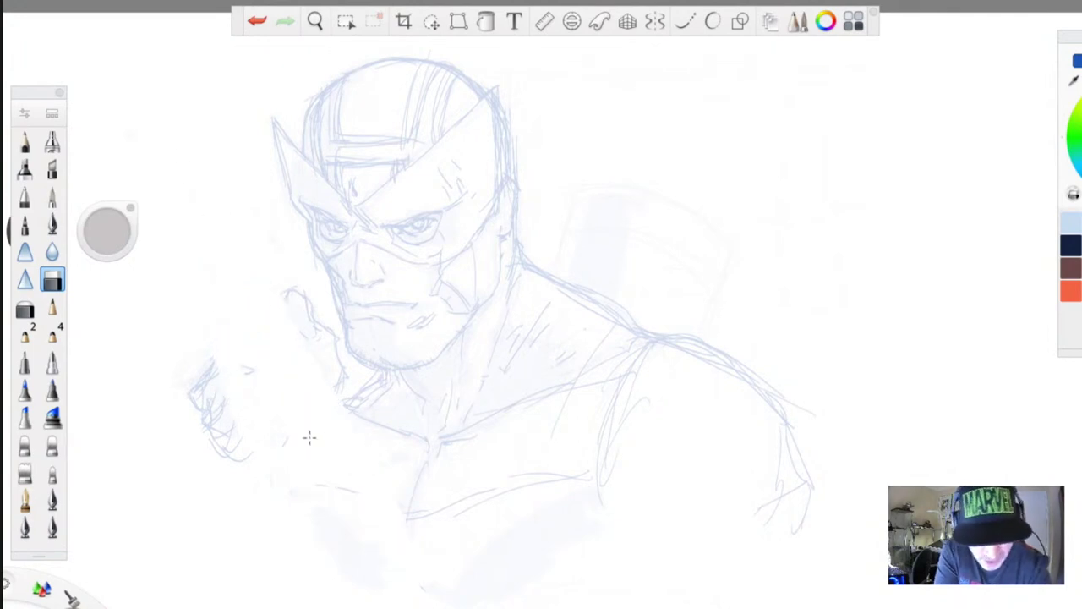
mouse_move(782, 398)
mouse_down()
mouse_move(688, 351)
mouse_move(780, 459)
mouse_up()
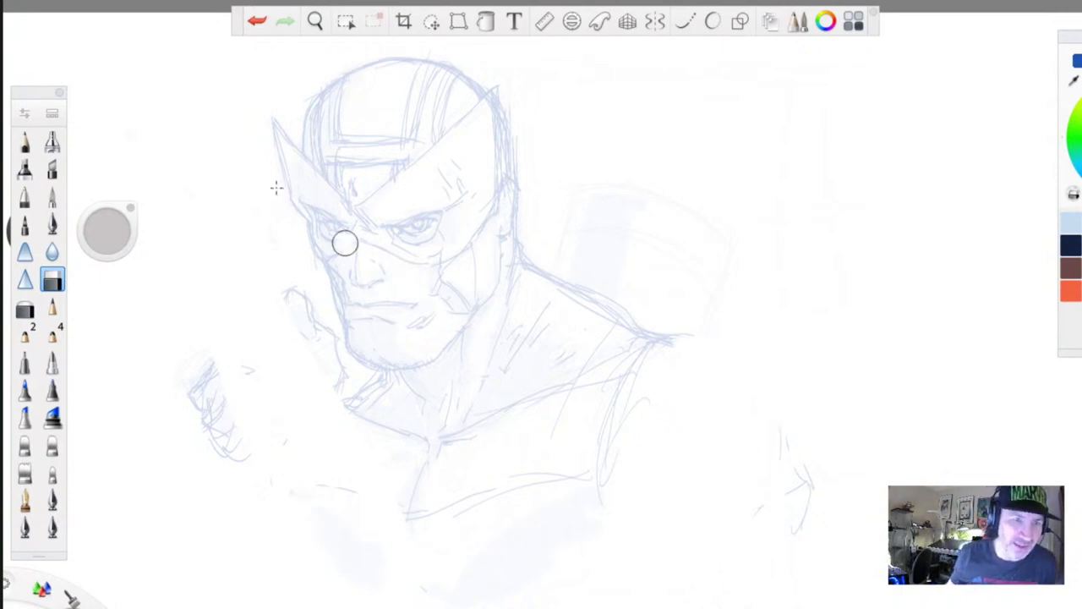
click(64, 1)
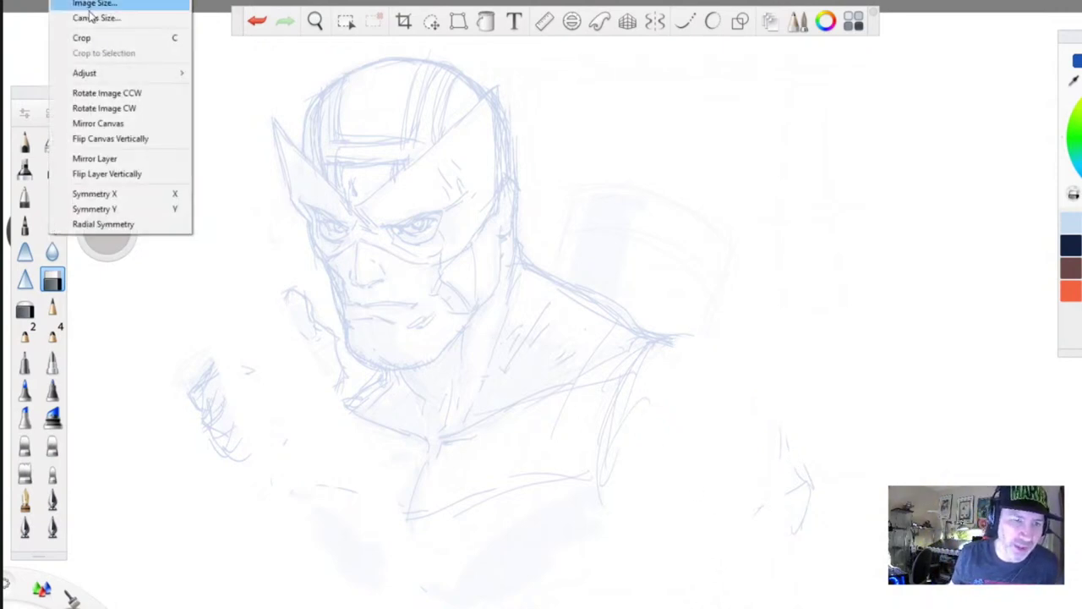
click(113, 125)
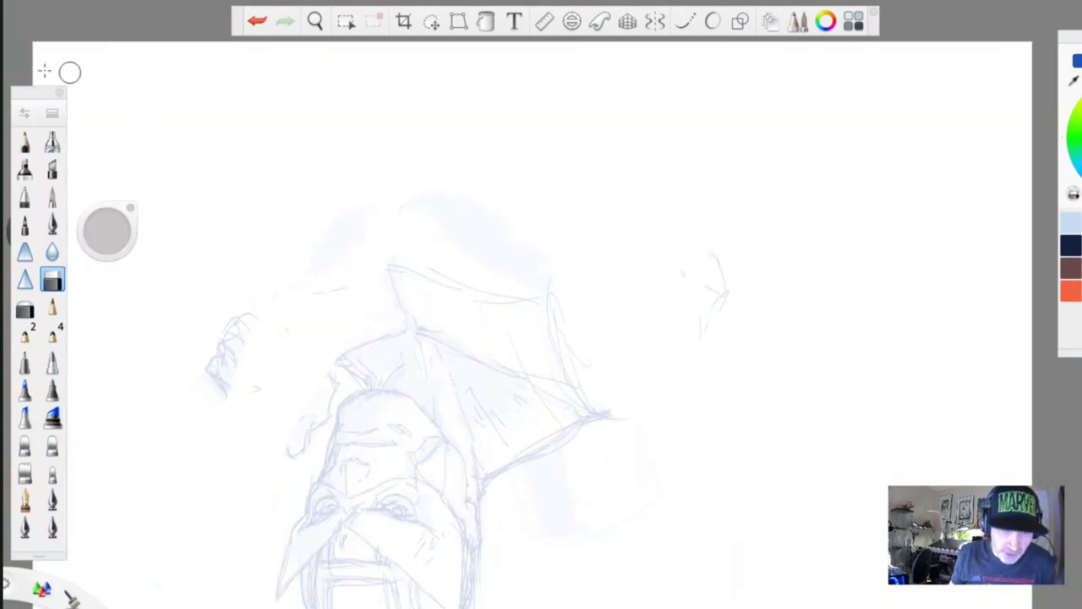
click(84, 3)
mouse_move(132, 3)
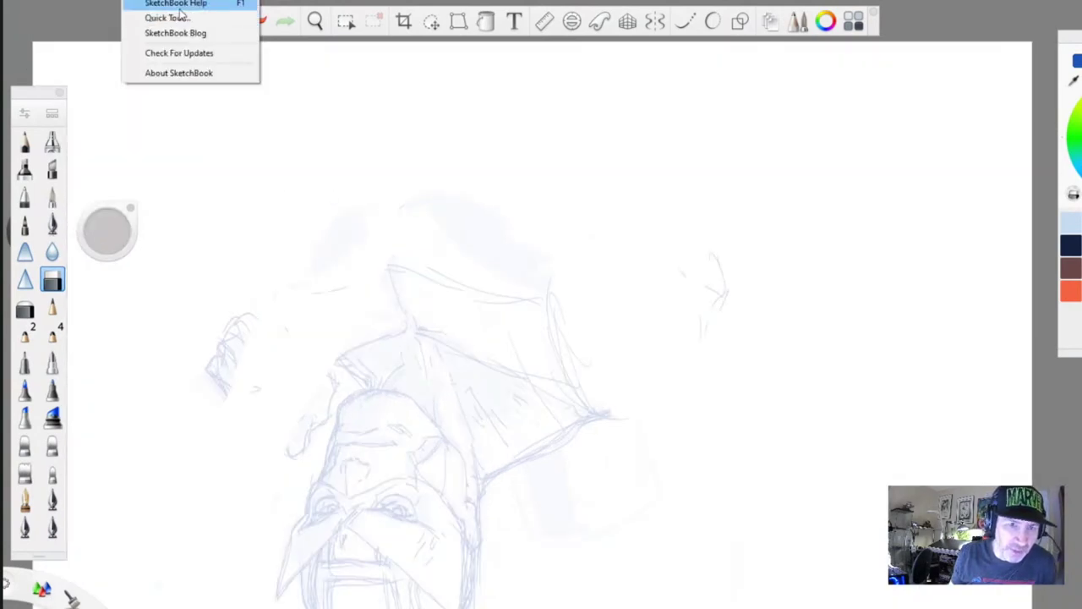
click(261, 24)
click(102, 2)
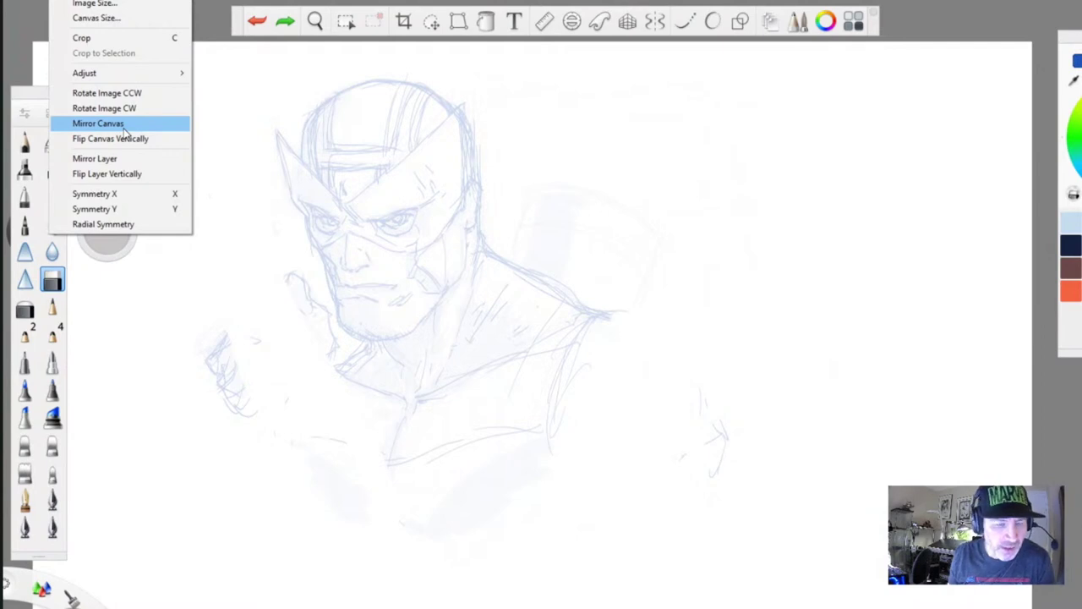
click(101, 172)
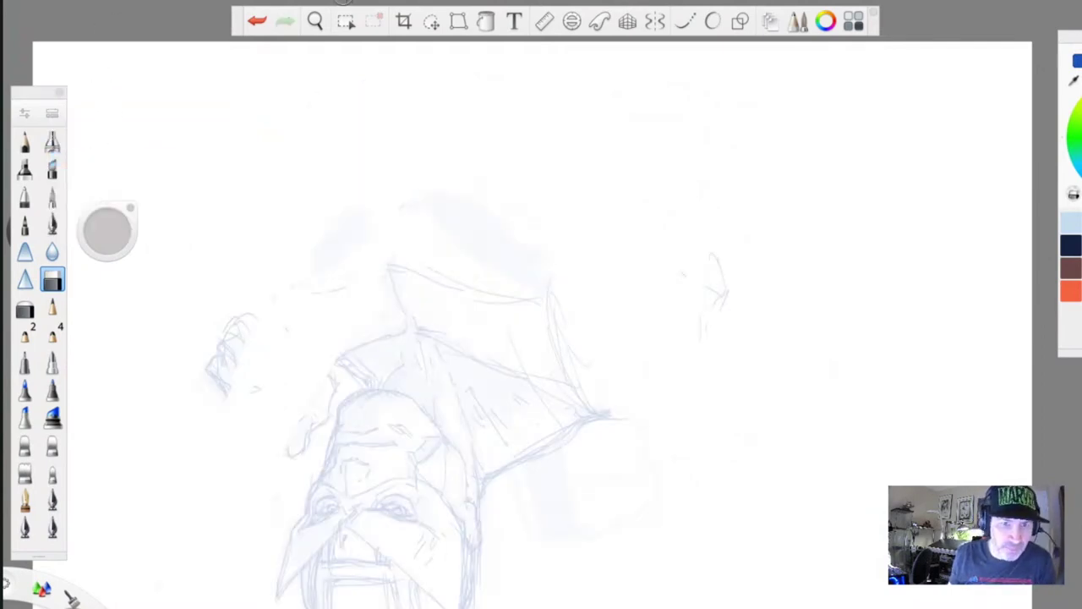
click(257, 24)
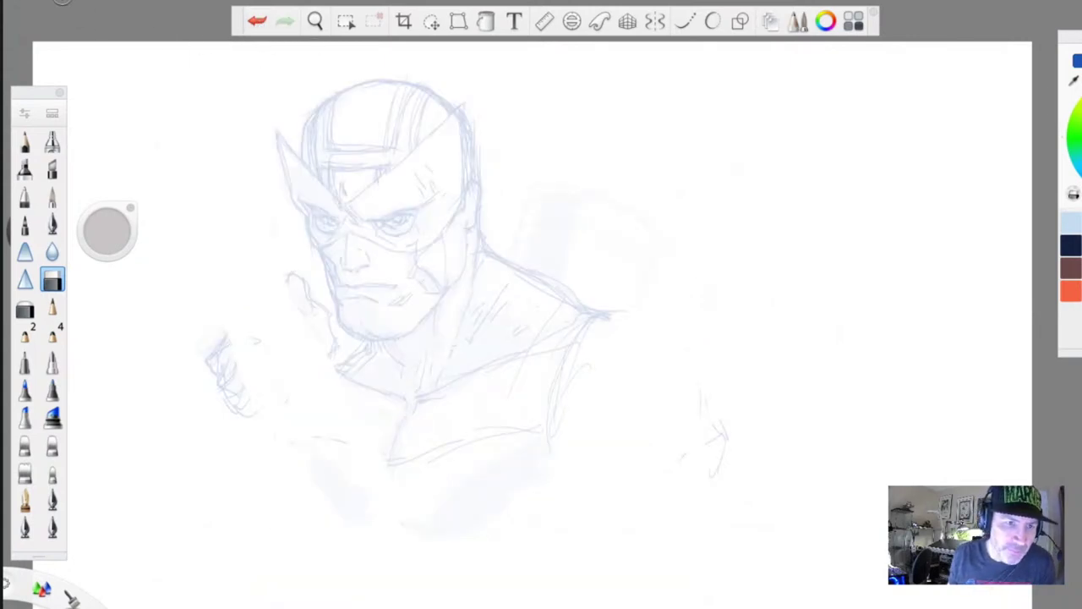
- Mirror the canvas and lightly sketch the hand's missing contours with a curved bow limb rising from the fist
click(60, 3)
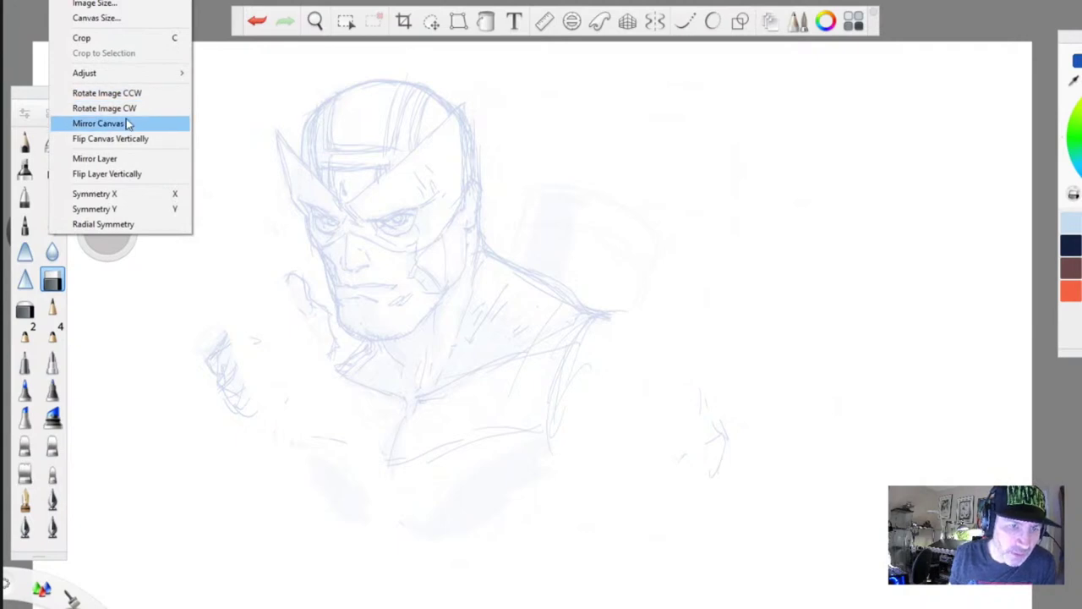
click(154, 125)
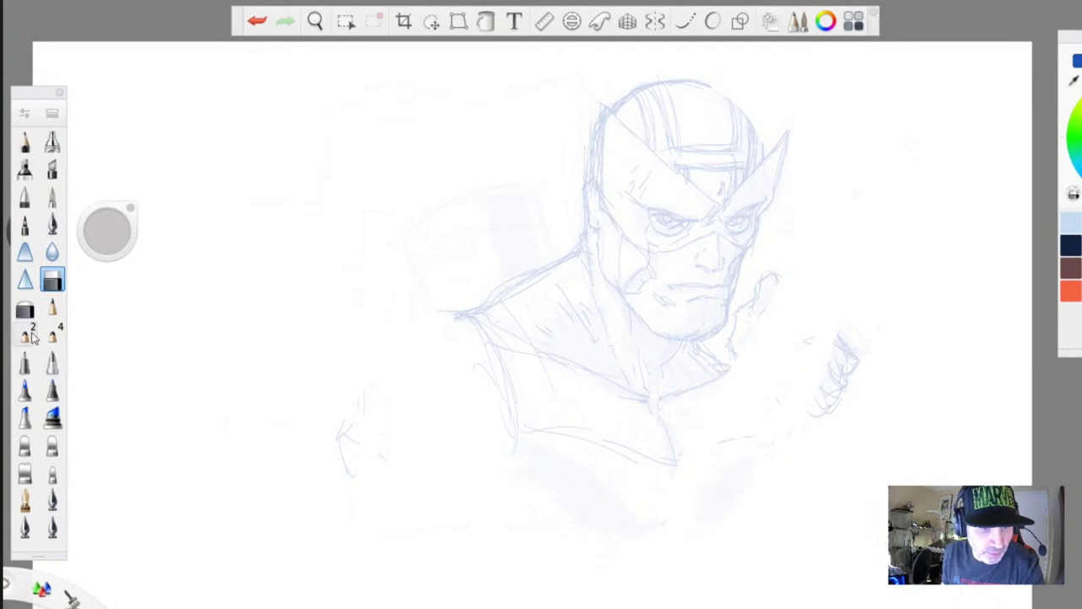
click(25, 335)
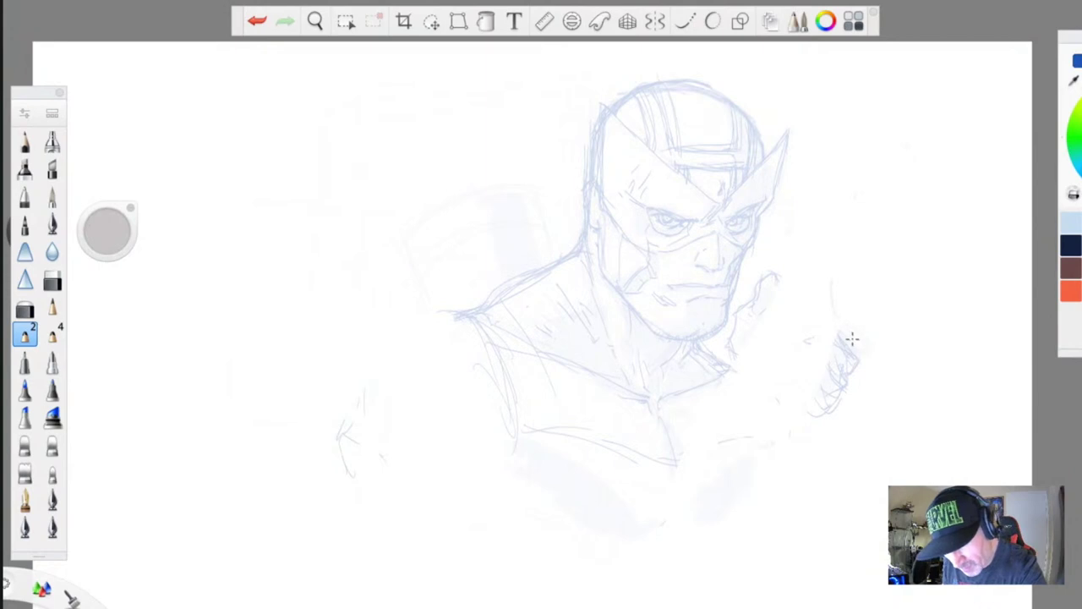
mouse_move(837, 333)
mouse_down()
mouse_move(756, 346)
mouse_move(828, 292)
mouse_move(854, 65)
mouse_up()
mouse_move(786, 310)
mouse_down()
mouse_move(826, 253)
mouse_move(811, 59)
mouse_up()
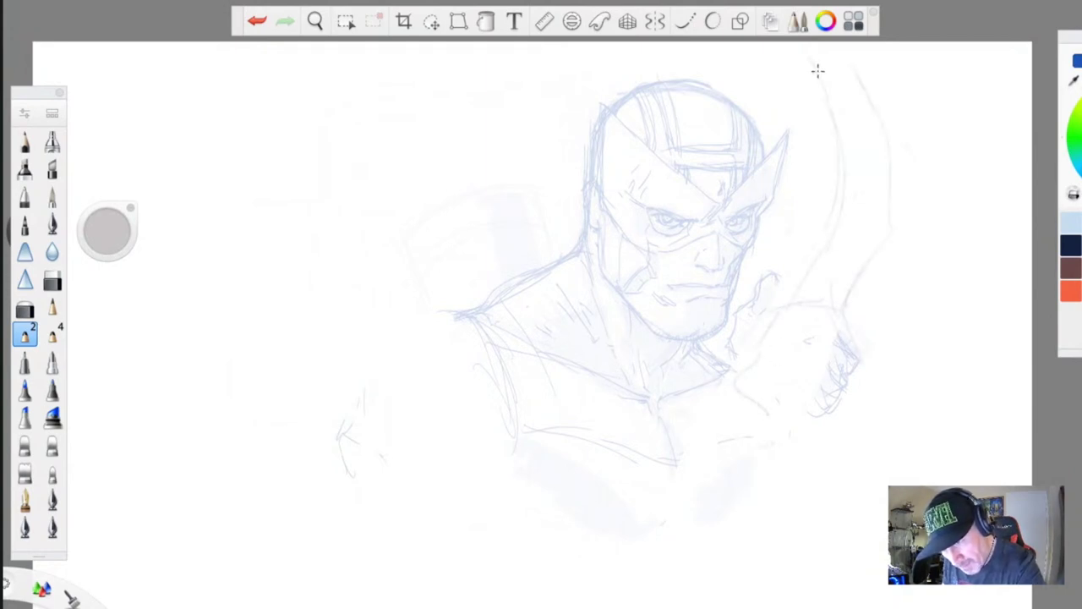
drag(845, 292, 849, 54)
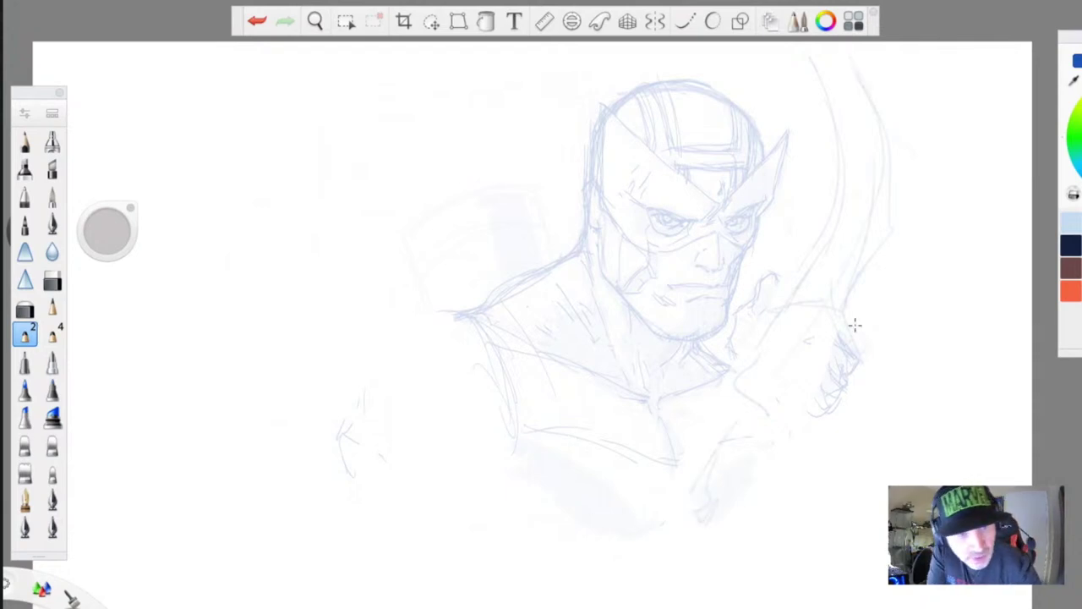
- Lasso the raised hand and bow, and move and rotate them farther away from the face, tilting the bow toward the head
click(431, 22)
key(Escape)
key(l)
mouse_move(902, 137)
mouse_down()
mouse_move(793, 95)
mouse_move(790, 263)
mouse_move(758, 275)
mouse_move(664, 471)
mouse_move(900, 336)
mouse_move(900, 52)
mouse_up()
click(900, 136)
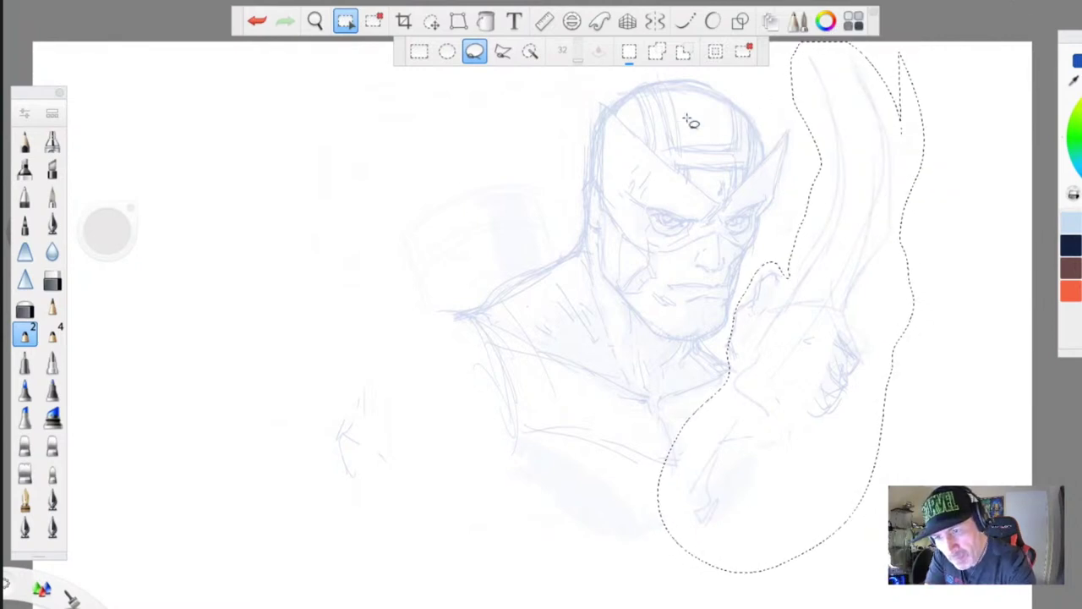
key(v)
drag(546, 135, 570, 318)
drag(553, 271, 548, 280)
drag(551, 336, 545, 345)
key(ctrl+z)
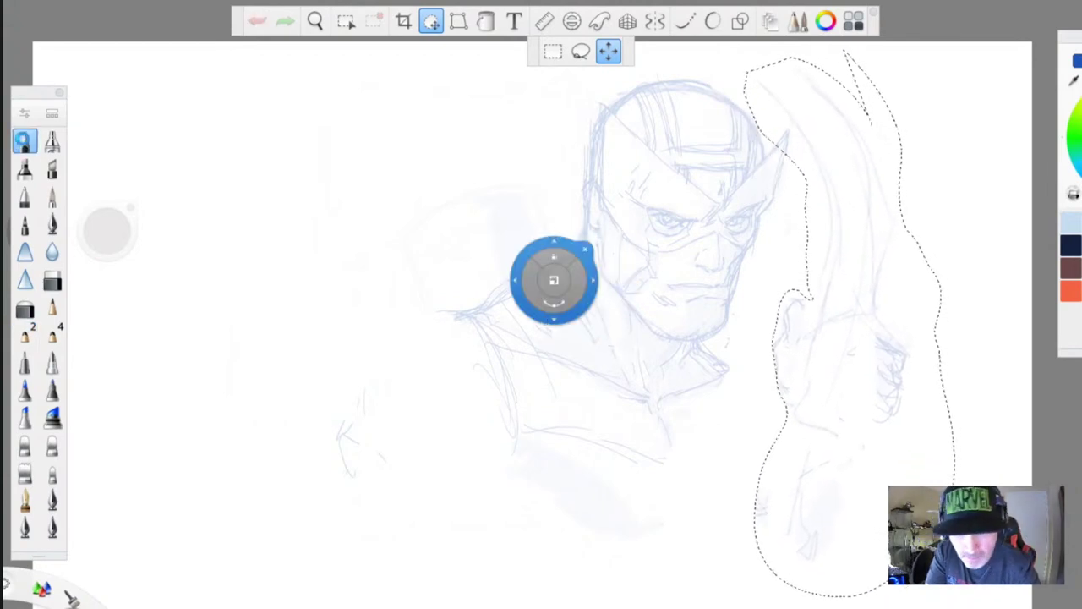
click(24, 140)
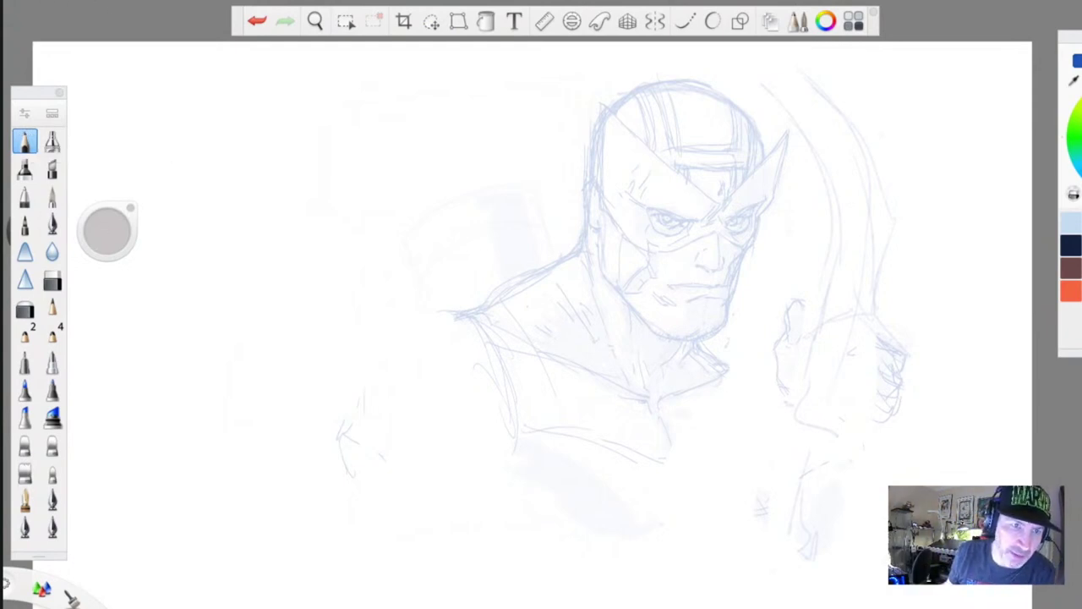
- Mirror the canvas back to its original orientation and erase excess lines along the top of the head
click(64, 1)
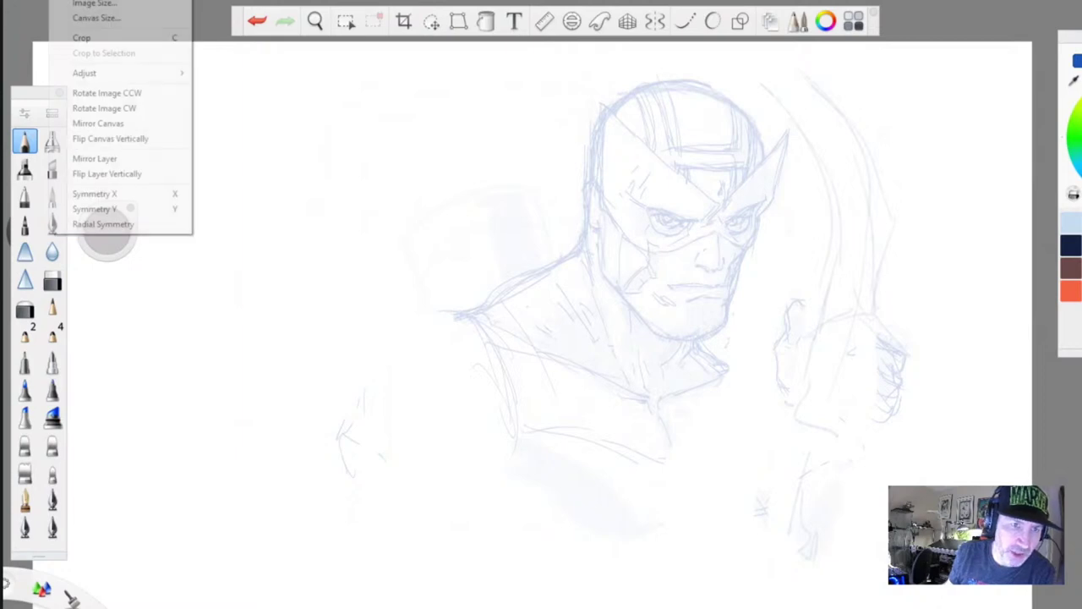
click(127, 139)
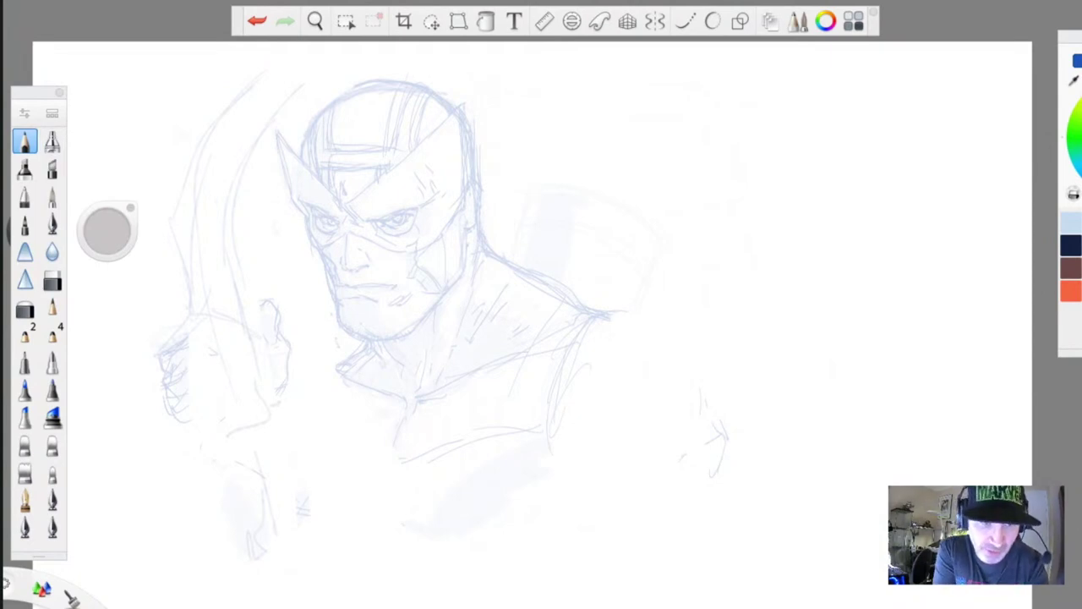
click(52, 280)
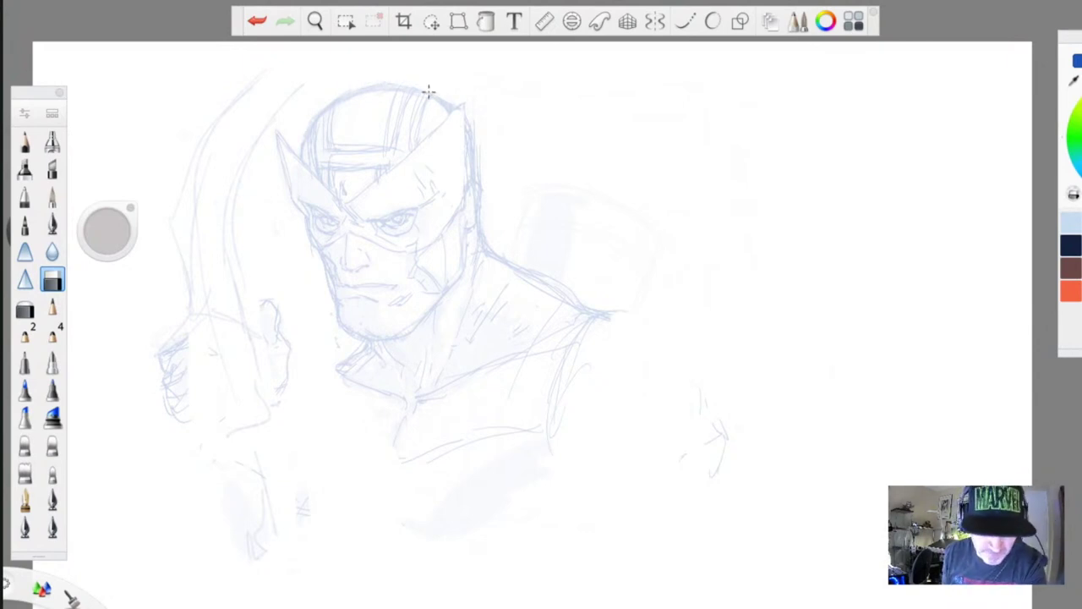
- Redraw the thumb and the upper edge of the bow-holding fist with darker pencil lines
click(26, 142)
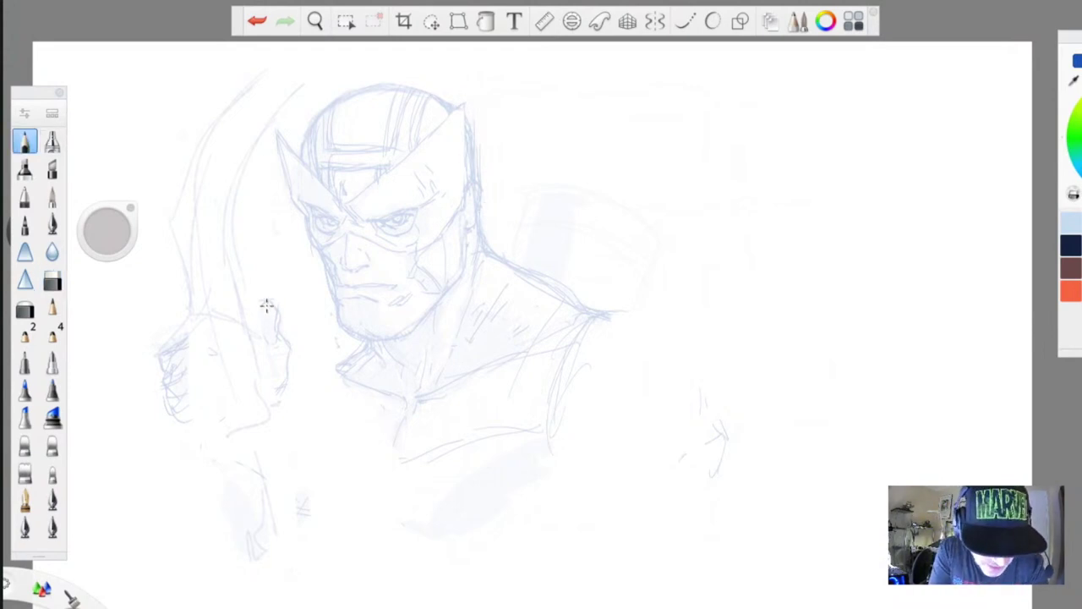
drag(262, 299, 259, 358)
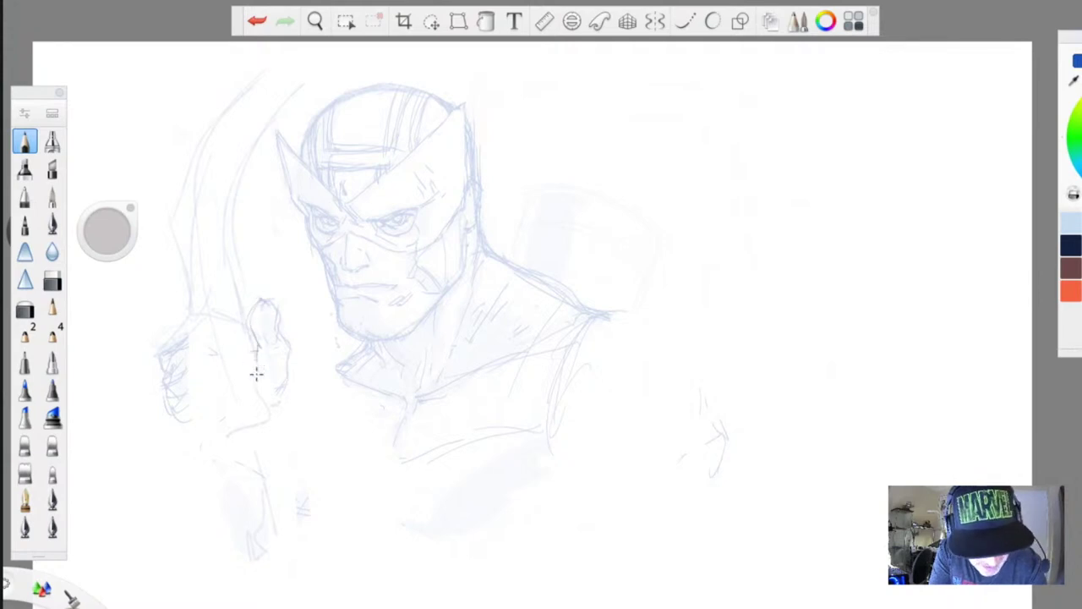
click(51, 335)
mouse_move(256, 318)
mouse_down()
mouse_move(277, 309)
mouse_move(287, 343)
mouse_move(276, 406)
mouse_up()
mouse_move(194, 309)
mouse_down()
mouse_move(245, 324)
mouse_move(161, 349)
mouse_move(221, 294)
mouse_move(247, 306)
mouse_move(225, 327)
mouse_move(196, 295)
mouse_up()
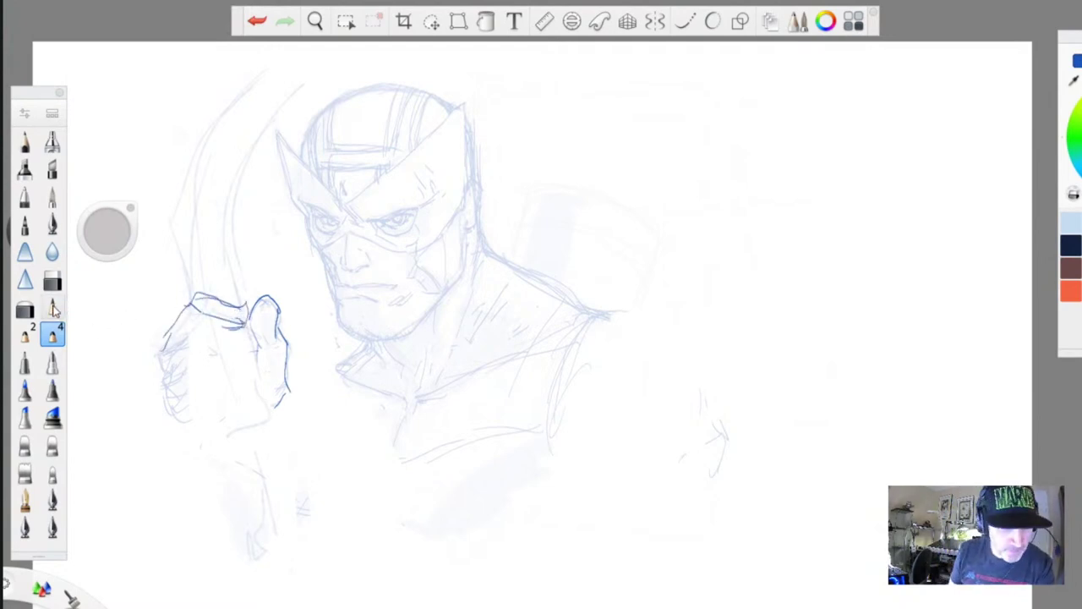
- Sketch the bow-holding fist's knuckles, thumb and outer finger edge with bolder blue pencil strokes
click(24, 310)
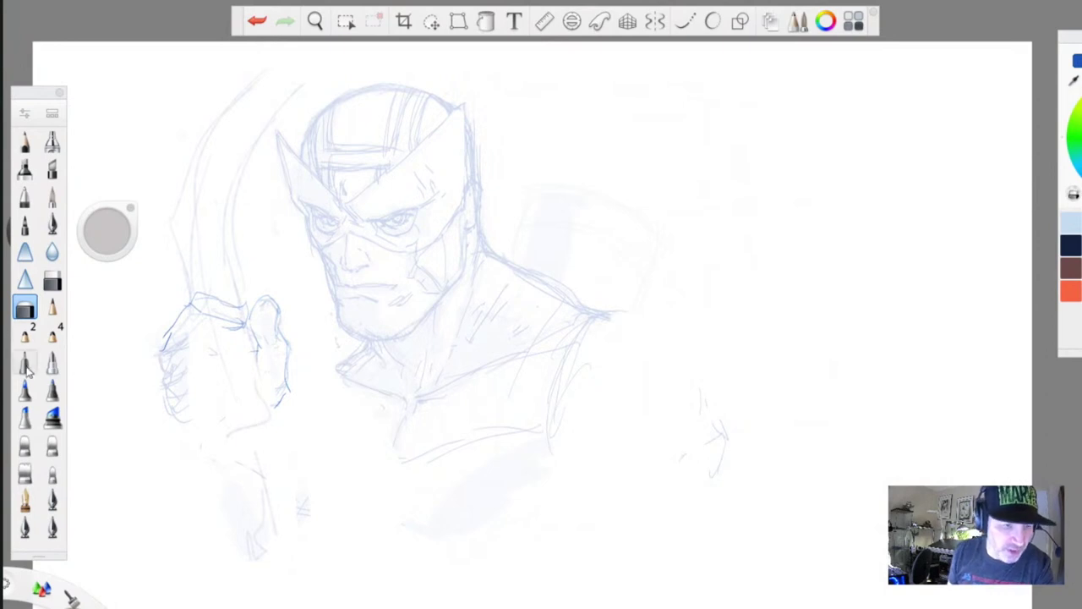
click(27, 335)
mouse_move(187, 302)
mouse_down()
mouse_move(245, 307)
mouse_move(176, 324)
mouse_move(182, 302)
mouse_move(167, 357)
mouse_move(229, 327)
mouse_move(240, 304)
mouse_move(257, 331)
mouse_up()
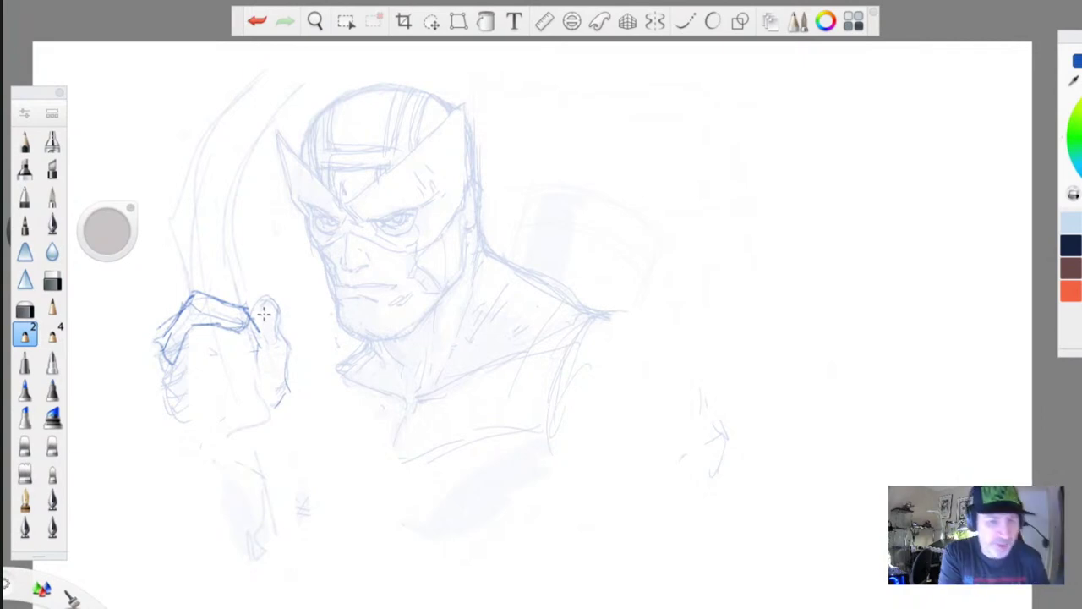
mouse_move(281, 298)
mouse_down()
mouse_move(260, 306)
mouse_move(255, 327)
mouse_move(277, 306)
mouse_move(291, 372)
mouse_move(270, 435)
mouse_move(244, 431)
mouse_move(203, 387)
mouse_up()
mouse_move(227, 304)
mouse_down()
mouse_move(180, 302)
mouse_move(226, 285)
mouse_move(214, 317)
mouse_up()
mouse_move(233, 279)
mouse_down()
mouse_move(178, 290)
mouse_move(237, 283)
mouse_move(156, 346)
mouse_move(144, 372)
mouse_move(154, 395)
mouse_move(245, 325)
mouse_move(186, 313)
mouse_move(157, 382)
mouse_move(212, 349)
mouse_move(157, 384)
mouse_move(173, 420)
mouse_up()
drag(254, 338, 237, 385)
drag(210, 377, 188, 414)
- Draw the curved upper bow limb rising from the fist with darker double contour lines
mouse_move(228, 282)
mouse_down()
mouse_move(234, 291)
mouse_move(229, 211)
mouse_move(268, 119)
mouse_move(273, 53)
mouse_move(269, 126)
mouse_up()
mouse_move(236, 54)
mouse_down()
mouse_move(225, 118)
mouse_move(176, 212)
mouse_move(159, 298)
mouse_move(206, 166)
mouse_up()
mouse_move(222, 276)
mouse_down()
mouse_move(237, 155)
mouse_move(231, 166)
mouse_move(269, 43)
mouse_up()
mouse_move(294, 49)
mouse_down()
mouse_move(250, 142)
mouse_move(234, 213)
mouse_move(247, 301)
mouse_up()
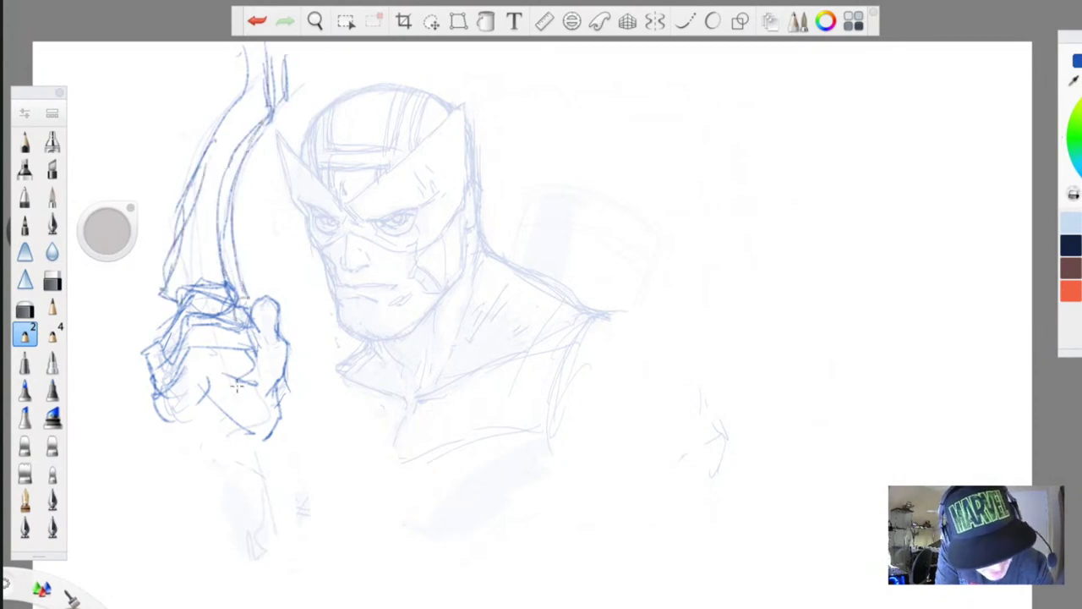
- Sketch the folded fingers, the heel of the hand and the wrist below the bow grip
drag(229, 432, 235, 454)
drag(217, 372, 186, 385)
drag(254, 376, 253, 359)
drag(207, 367, 176, 398)
mouse_move(256, 391)
mouse_down()
mouse_move(233, 413)
mouse_move(201, 408)
mouse_up()
drag(218, 409, 188, 430)
drag(179, 314, 145, 349)
mouse_move(151, 351)
mouse_down()
mouse_move(178, 435)
mouse_move(258, 457)
mouse_move(216, 484)
mouse_up()
drag(203, 385, 207, 452)
mouse_move(224, 489)
mouse_down()
mouse_move(260, 480)
mouse_move(230, 517)
mouse_up()
drag(245, 476, 249, 486)
- Reinforce the upper limb's inner edge and extend the lower bow limb below the wrist
mouse_move(236, 271)
mouse_down()
mouse_move(231, 196)
mouse_move(273, 97)
mouse_up()
mouse_move(258, 452)
mouse_down()
mouse_move(193, 482)
mouse_move(187, 507)
mouse_move(222, 585)
mouse_move(279, 582)
mouse_move(292, 565)
mouse_move(272, 606)
mouse_move(304, 602)
mouse_up()
drag(237, 607, 225, 568)
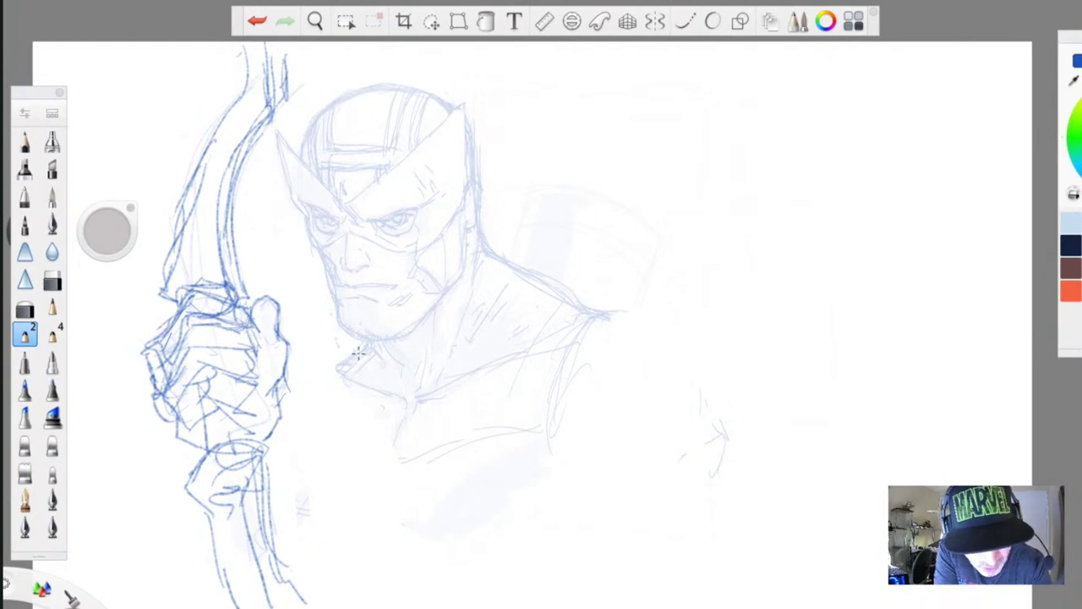
- Outline both shoulders and the back of the neck and head with darker lines
drag(362, 343, 283, 405)
mouse_move(478, 218)
mouse_down()
mouse_move(489, 254)
mouse_move(660, 378)
mouse_move(668, 455)
mouse_up()
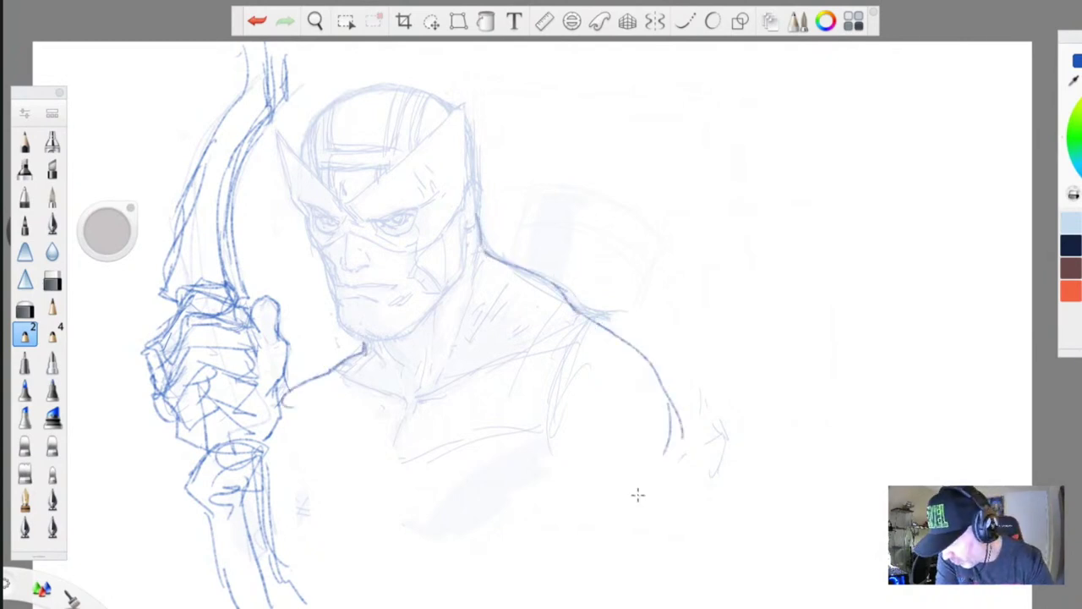
drag(478, 218, 469, 133)
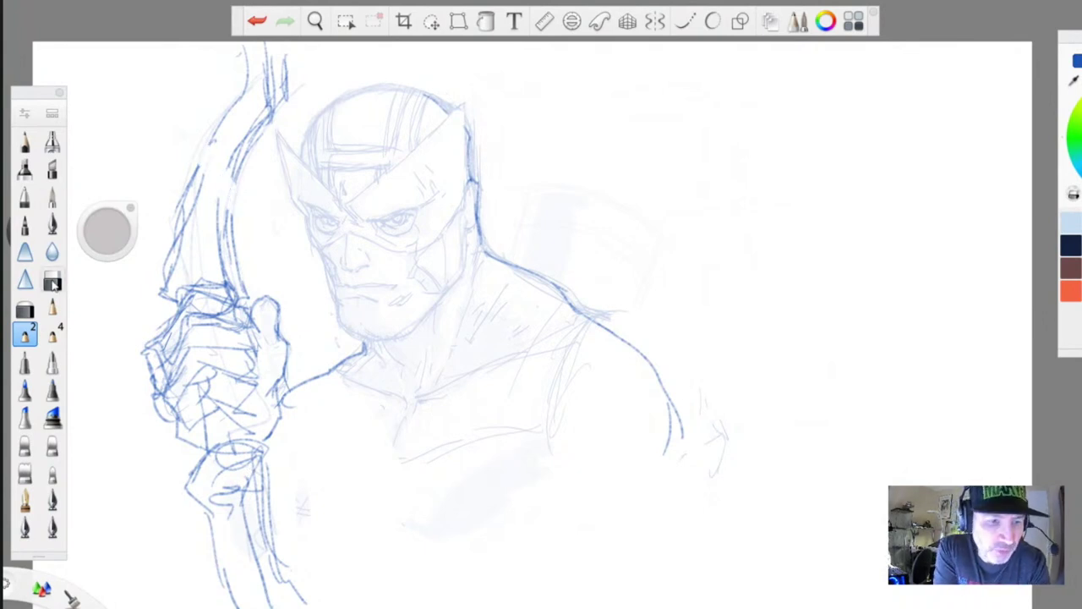
- Erase the dark upper bow limb lines and the lower limb lines around the wrist
click(52, 280)
mouse_move(188, 152)
mouse_down()
mouse_move(209, 191)
mouse_move(273, 46)
mouse_move(286, 67)
mouse_up()
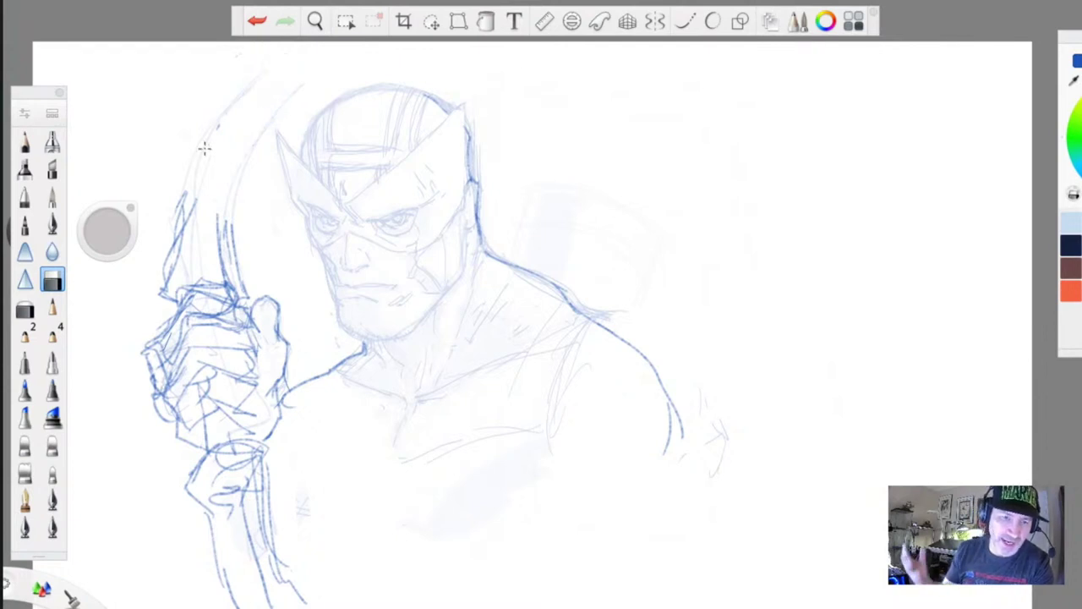
drag(200, 188, 177, 269)
mouse_move(261, 470)
mouse_down()
mouse_move(259, 541)
mouse_move(246, 529)
mouse_up()
mouse_move(260, 453)
mouse_down()
mouse_move(225, 469)
mouse_move(242, 506)
mouse_up()
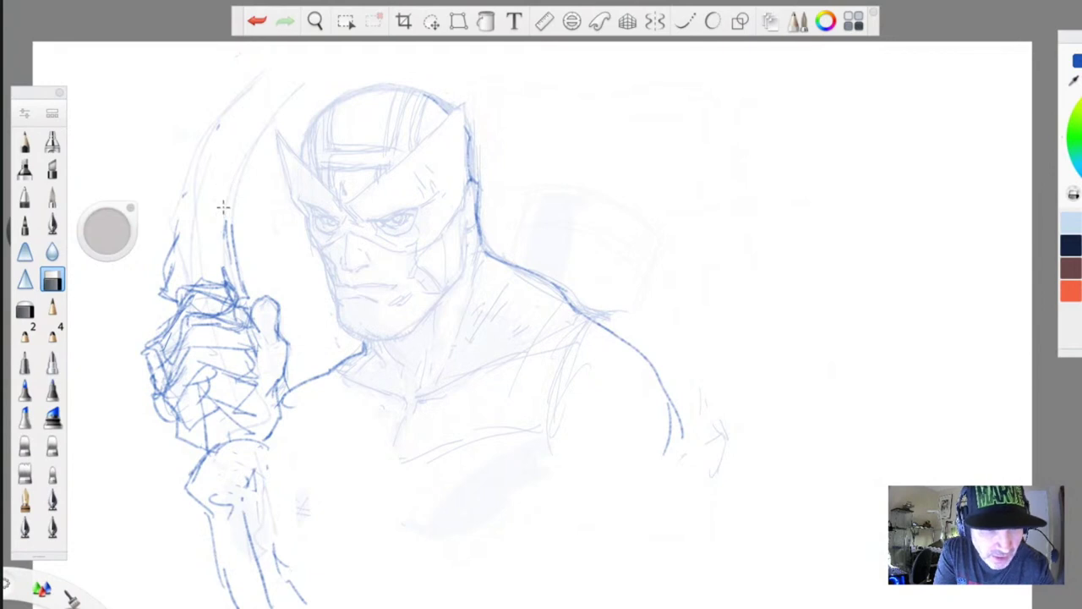
- Redraw the upper bow limb in a straighter, more upright curve up to the canvas edge
click(29, 334)
mouse_move(225, 268)
mouse_down()
mouse_move(215, 143)
mouse_move(250, 44)
mouse_move(259, 62)
mouse_move(229, 153)
mouse_move(235, 279)
mouse_up()
mouse_move(218, 42)
mouse_down()
mouse_move(184, 123)
mouse_move(161, 297)
mouse_move(178, 320)
mouse_up()
mouse_move(237, 287)
mouse_down()
mouse_move(227, 225)
mouse_move(254, 44)
mouse_move(222, 143)
mouse_up()
drag(257, 53, 226, 174)
drag(221, 47, 188, 262)
mouse_move(208, 455)
mouse_down()
mouse_move(251, 448)
mouse_move(230, 446)
mouse_move(248, 507)
mouse_up()
- Redraw the lower bow limb below the fist and rework the heel of the hand and wrist
drag(256, 450, 269, 542)
mouse_move(222, 458)
mouse_down()
mouse_move(264, 443)
mouse_move(252, 488)
mouse_move(270, 602)
mouse_move(178, 497)
mouse_move(221, 541)
mouse_up()
mouse_move(222, 410)
mouse_down()
mouse_move(250, 431)
mouse_move(225, 420)
mouse_move(203, 450)
mouse_up()
mouse_move(250, 423)
mouse_down()
mouse_move(206, 443)
mouse_move(203, 431)
mouse_up()
drag(236, 398, 223, 418)
mouse_move(257, 372)
mouse_down()
mouse_move(249, 424)
mouse_move(182, 412)
mouse_move(170, 440)
mouse_up()
mouse_move(173, 324)
mouse_down()
mouse_move(158, 368)
mouse_move(186, 459)
mouse_move(215, 460)
mouse_up()
drag(272, 416, 276, 471)
- Sketch the bow arm's forearm running diagonally down and outward from the wrist
drag(174, 420, 149, 476)
drag(175, 442, 129, 501)
drag(272, 424, 240, 498)
drag(181, 443, 125, 536)
mouse_move(171, 472)
mouse_down()
mouse_move(118, 535)
mouse_move(73, 542)
mouse_move(66, 584)
mouse_up()
- Sketch the bow-side shoulder beside the fist and the V-shaped collar at the base of the neck
drag(303, 377, 257, 411)
drag(284, 413, 270, 484)
mouse_move(399, 423)
mouse_down()
mouse_move(376, 485)
mouse_move(357, 384)
mouse_move(337, 376)
mouse_up()
mouse_move(413, 401)
mouse_down()
mouse_move(411, 421)
mouse_move(511, 360)
mouse_up()
- Outline the opposite shoulder and its armhole seam, and the chest edge behind the bow hand
mouse_move(525, 348)
mouse_down()
mouse_move(548, 342)
mouse_move(668, 363)
mouse_move(699, 443)
mouse_up()
drag(599, 324, 639, 339)
drag(690, 403, 698, 443)
mouse_move(583, 322)
mouse_down()
mouse_move(568, 354)
mouse_move(541, 473)
mouse_up()
drag(303, 377, 279, 428)
mouse_move(294, 438)
mouse_down()
mouse_move(276, 463)
mouse_move(279, 493)
mouse_up()
- Draw the neck muscles running from the jaw down to the collar
mouse_move(479, 218)
mouse_down()
mouse_move(428, 382)
mouse_move(434, 305)
mouse_move(464, 305)
mouse_move(428, 375)
mouse_up()
drag(465, 290, 433, 389)
mouse_move(379, 342)
mouse_down()
mouse_move(399, 365)
mouse_move(372, 342)
mouse_move(404, 397)
mouse_up()
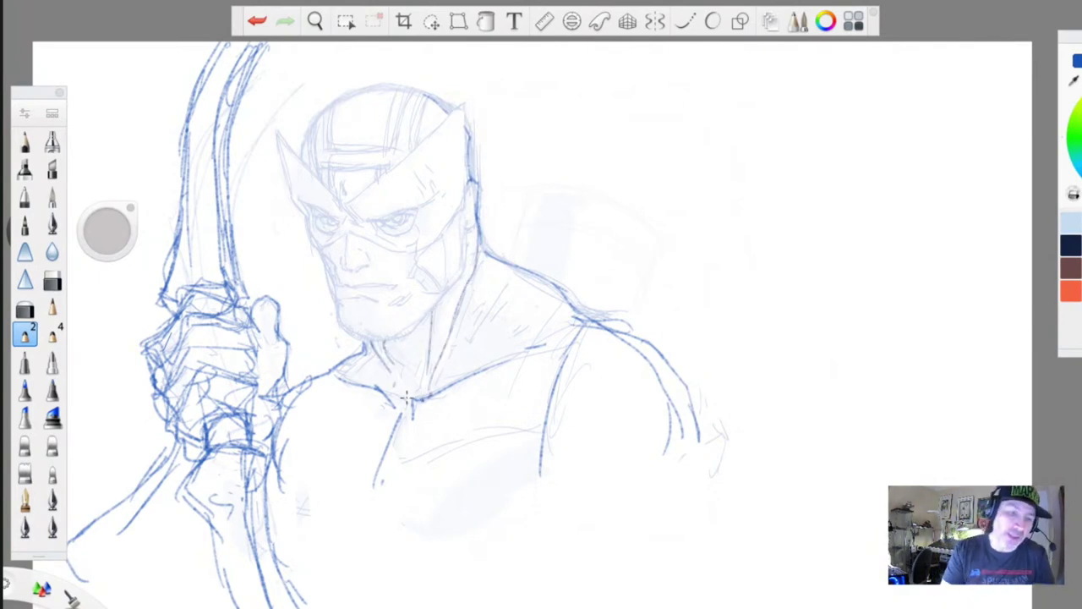
- Complete the bow arm's forearm with its underside and a rounded elbow end
key(space)
mouse_move(159, 443)
mouse_down()
mouse_move(287, 429)
mouse_move(483, 319)
mouse_up()
mouse_move(534, 398)
mouse_down()
mouse_move(509, 449)
mouse_move(513, 472)
mouse_up()
drag(499, 321, 405, 386)
mouse_move(459, 353)
mouse_down()
mouse_move(375, 415)
mouse_move(484, 491)
mouse_up()
- Sketch the chest's centre line and the lower contours of both pectorals
mouse_move(727, 281)
mouse_down()
mouse_move(699, 362)
mouse_move(731, 433)
mouse_up()
drag(674, 410, 713, 336)
mouse_move(682, 385)
mouse_down()
mouse_move(712, 432)
mouse_move(646, 428)
mouse_move(845, 427)
mouse_up()
drag(884, 264, 798, 441)
drag(854, 406, 812, 427)
mouse_move(873, 333)
mouse_down()
mouse_move(790, 426)
mouse_move(733, 448)
mouse_move(645, 415)
mouse_move(666, 410)
mouse_move(640, 403)
mouse_move(602, 348)
mouse_up()
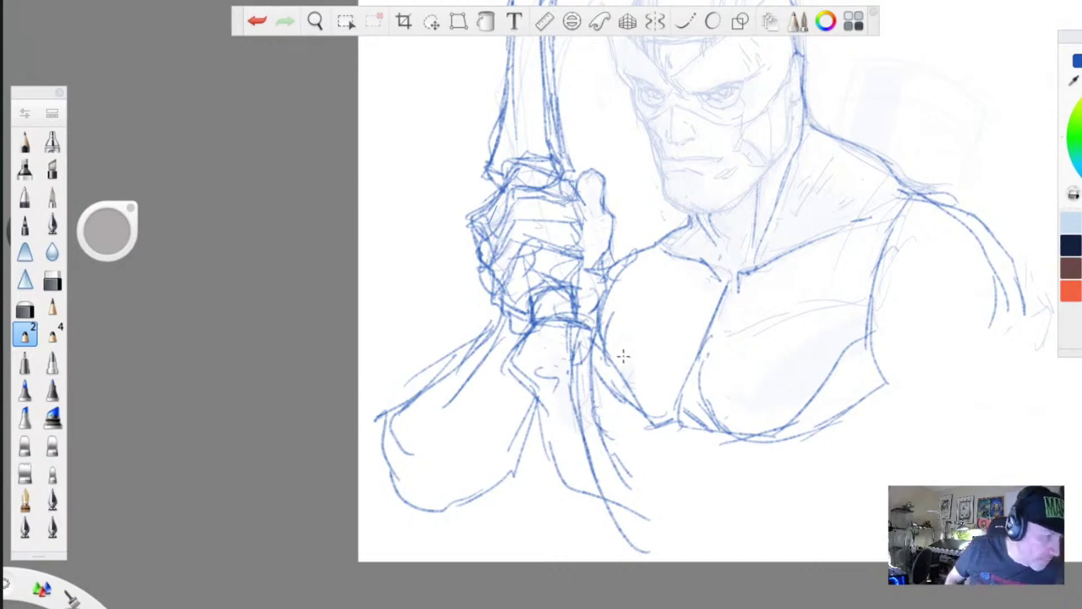
- Rough in the upper arm and elbow hanging from the shoulder opposite the bow
mouse_move(933, 203)
mouse_down()
mouse_move(1046, 292)
mouse_move(1019, 373)
mouse_move(1079, 457)
mouse_up()
mouse_move(890, 388)
mouse_down()
mouse_move(986, 406)
mouse_move(894, 401)
mouse_move(1031, 348)
mouse_move(1060, 404)
mouse_move(1071, 506)
mouse_up()
drag(791, 547, 814, 543)
- Erase the roughed-in upper arm below the shoulder opposite the bow
key(space)
drag(593, 227, 546, 330)
drag(564, 263, 511, 394)
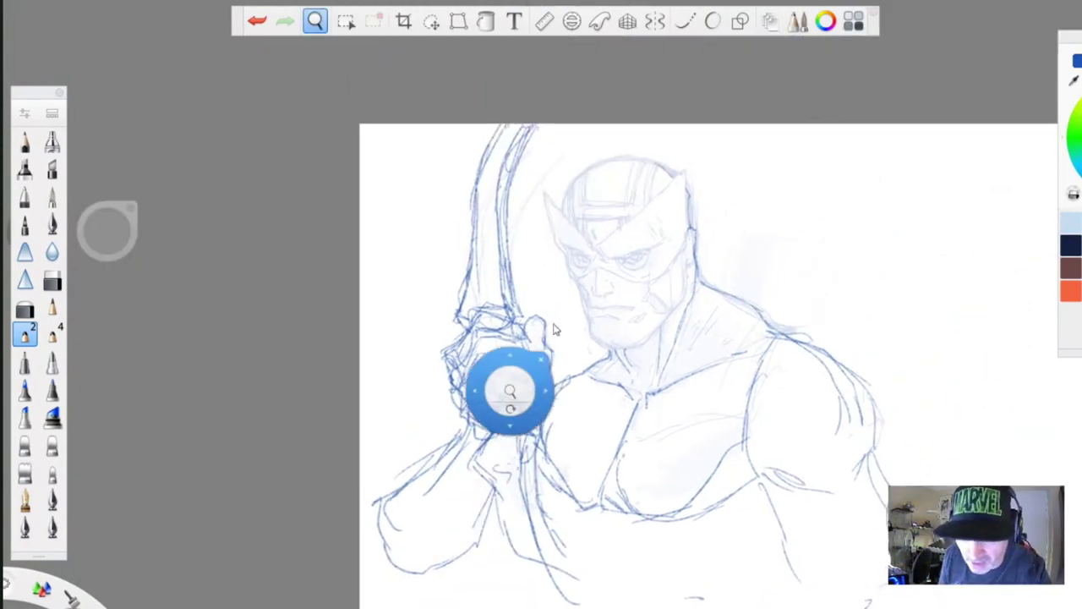
click(52, 280)
drag(868, 393, 866, 464)
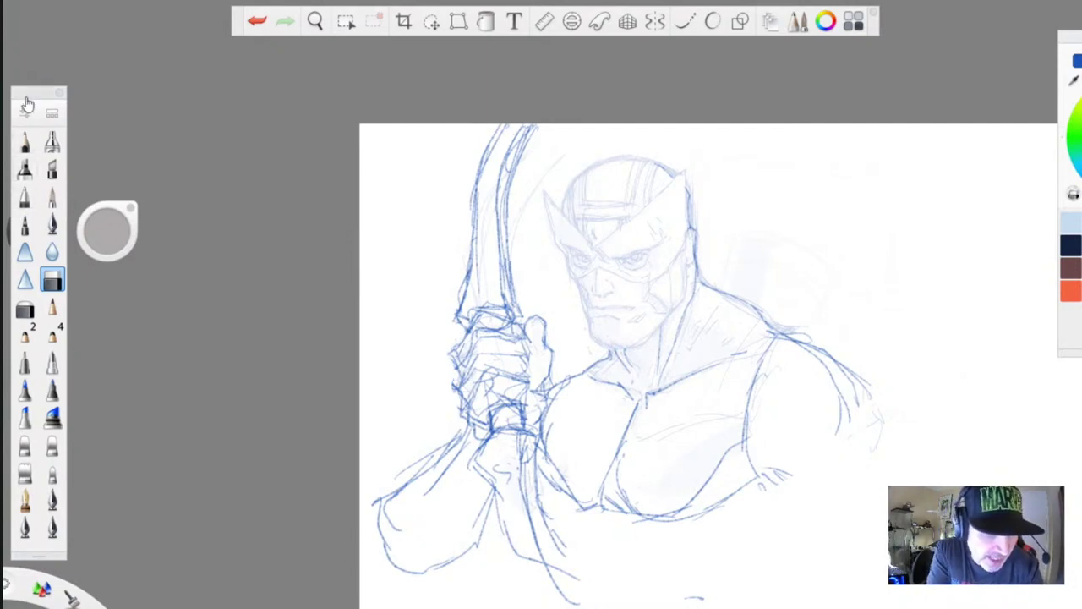
- Darken the outlines of the head, mask points, jaw and neck with the blue pencil
click(25, 338)
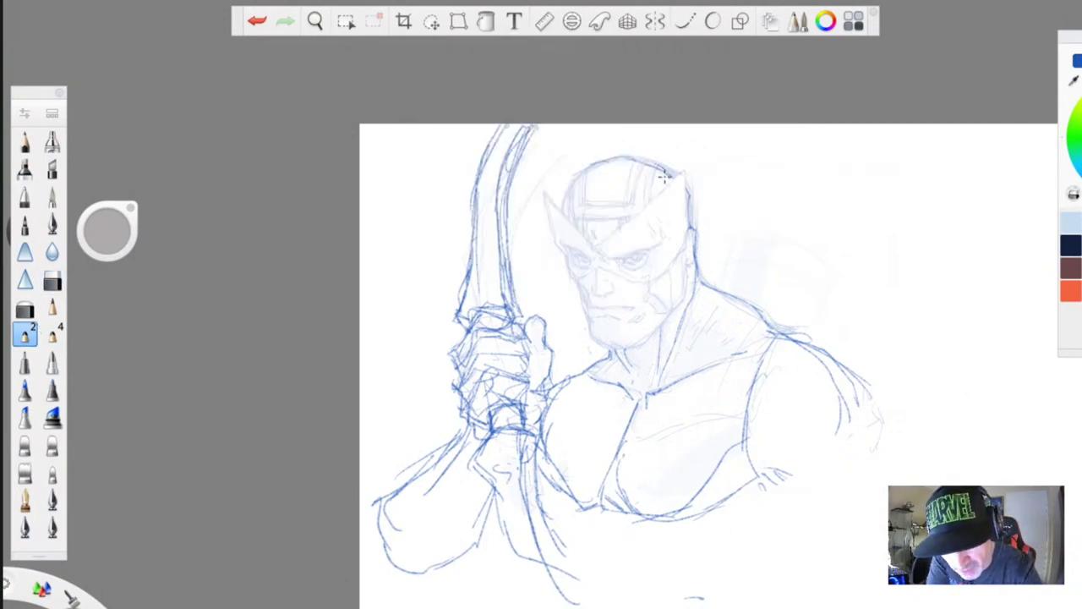
mouse_move(653, 197)
mouse_down()
mouse_move(688, 172)
mouse_move(684, 245)
mouse_up()
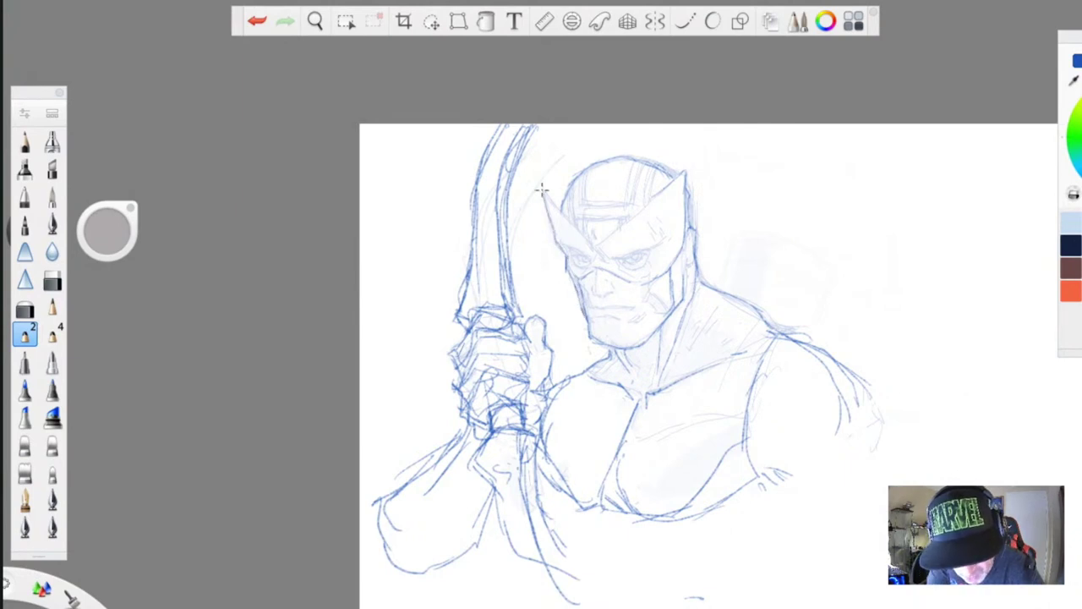
drag(662, 196, 608, 238)
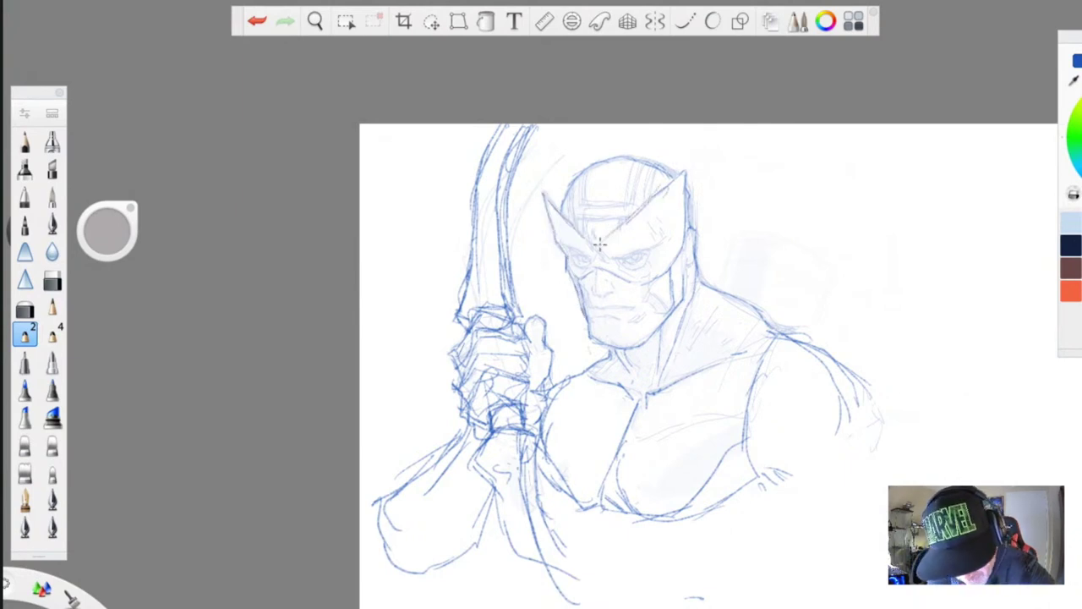
mouse_move(689, 198)
mouse_down()
mouse_move(699, 281)
mouse_move(866, 392)
mouse_up()
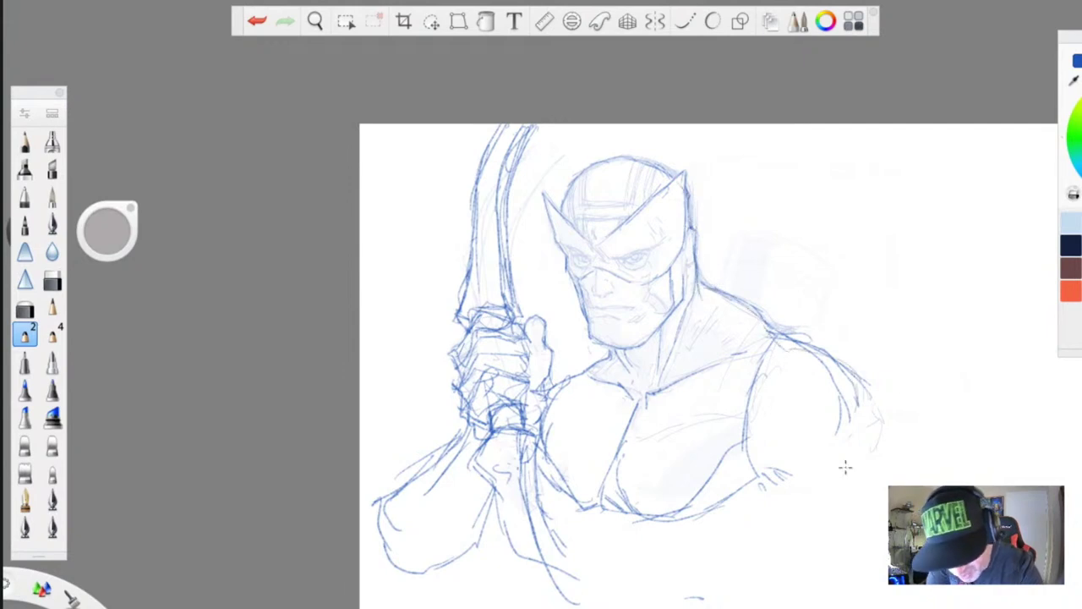
- Add an inner cuff curve and a thicker upper edge to the bow arm's forearm
mouse_move(448, 479)
mouse_down()
mouse_move(487, 520)
mouse_move(470, 548)
mouse_up()
mouse_move(412, 456)
mouse_down()
mouse_move(435, 479)
mouse_move(469, 565)
mouse_move(494, 499)
mouse_up()
mouse_move(448, 450)
mouse_down()
mouse_move(393, 486)
mouse_move(485, 525)
mouse_move(496, 495)
mouse_up()
mouse_move(420, 472)
mouse_down()
mouse_move(466, 432)
mouse_move(394, 510)
mouse_move(459, 438)
mouse_up()
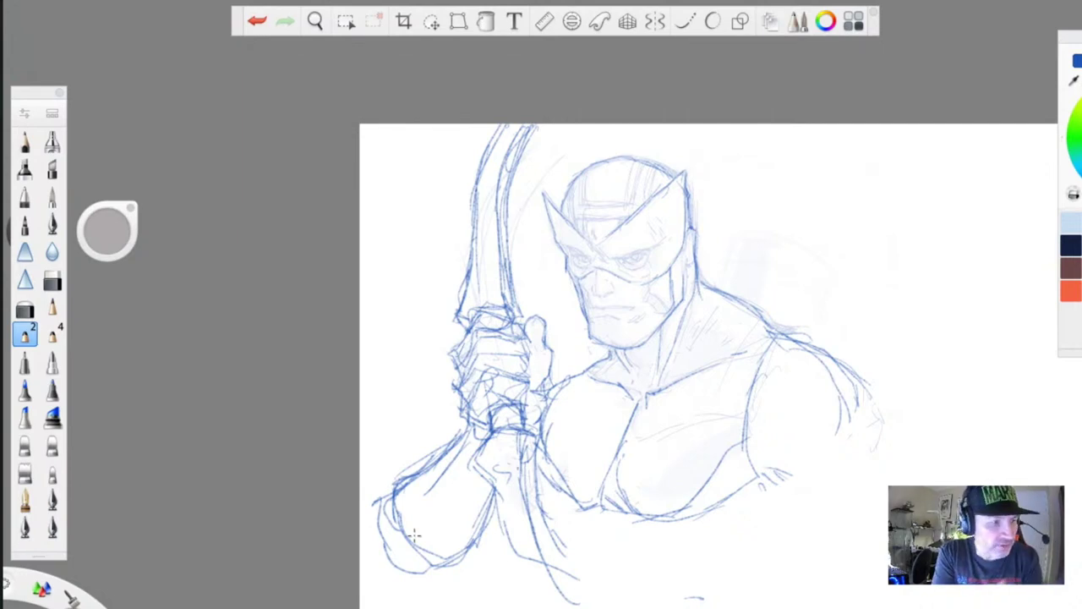
- Add zigzag shading under the pectoral and reinforce the chest's centre, collar and trapezius lines
drag(736, 442, 692, 476)
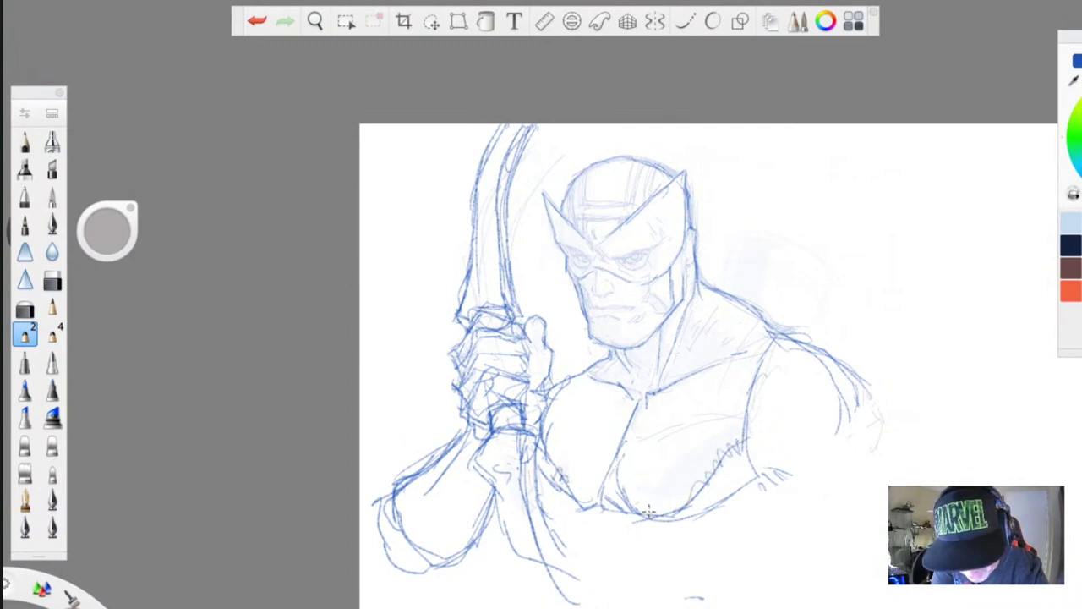
drag(606, 479, 638, 408)
mouse_move(770, 355)
mouse_down()
mouse_move(658, 399)
mouse_move(761, 355)
mouse_up()
drag(699, 286, 760, 330)
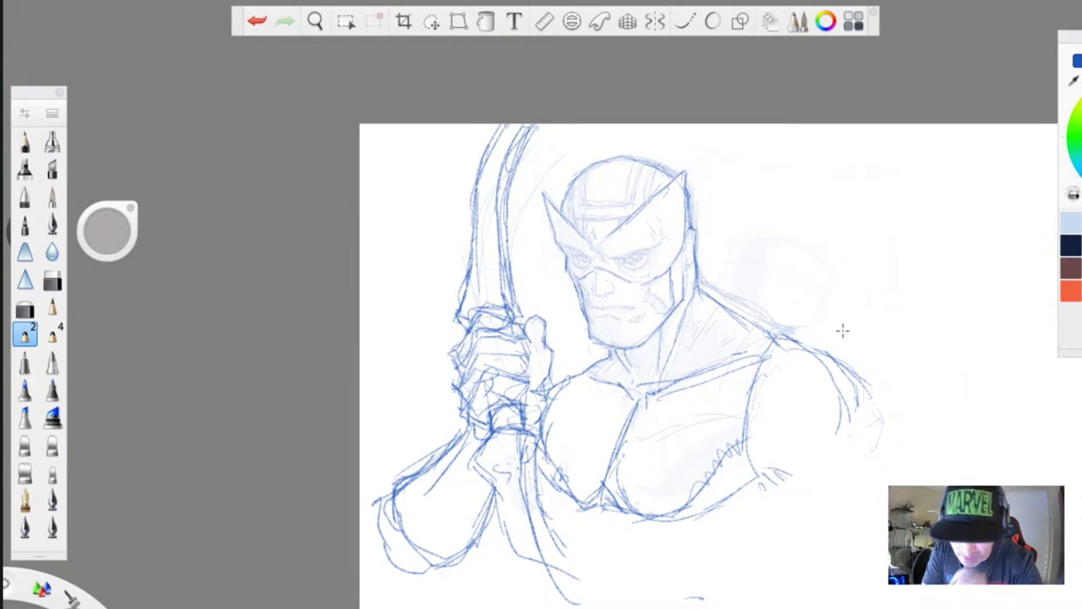
- Enlarge the bow arm's forearm with heavier outer contours around the elbow
drag(502, 499, 437, 582)
drag(423, 465, 369, 503)
mouse_move(369, 503)
mouse_down()
mouse_move(380, 554)
mouse_move(448, 577)
mouse_up()
drag(443, 571, 473, 529)
mouse_move(412, 477)
mouse_down()
mouse_move(369, 506)
mouse_move(377, 546)
mouse_up()
drag(464, 531, 369, 537)
drag(470, 420, 447, 455)
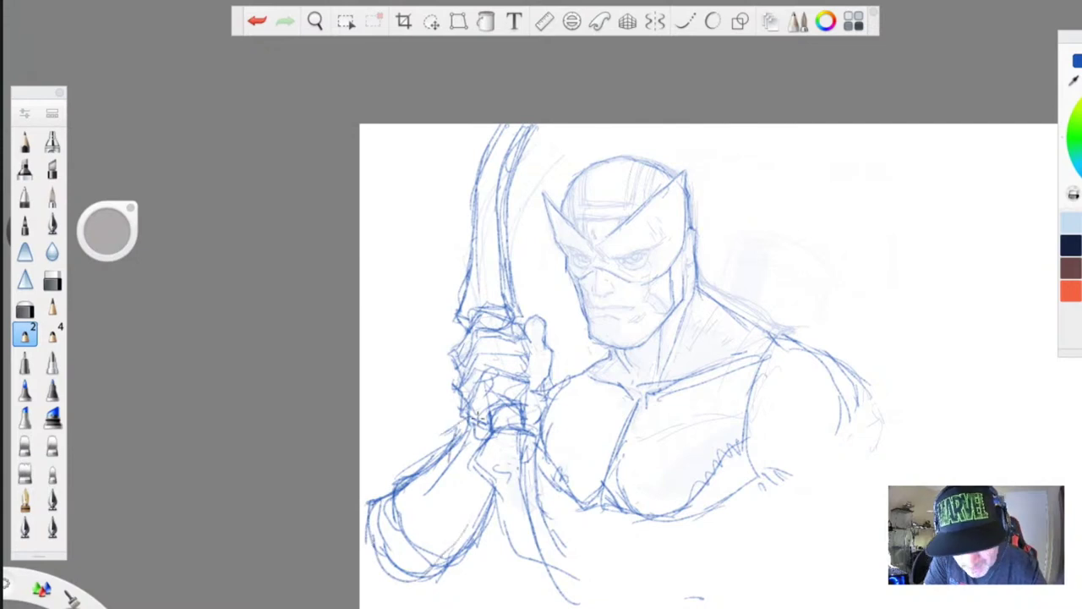
- Reinforce the lower bow limb and neck lines, and add zigzag shading along the chest's centre line
drag(534, 489, 570, 596)
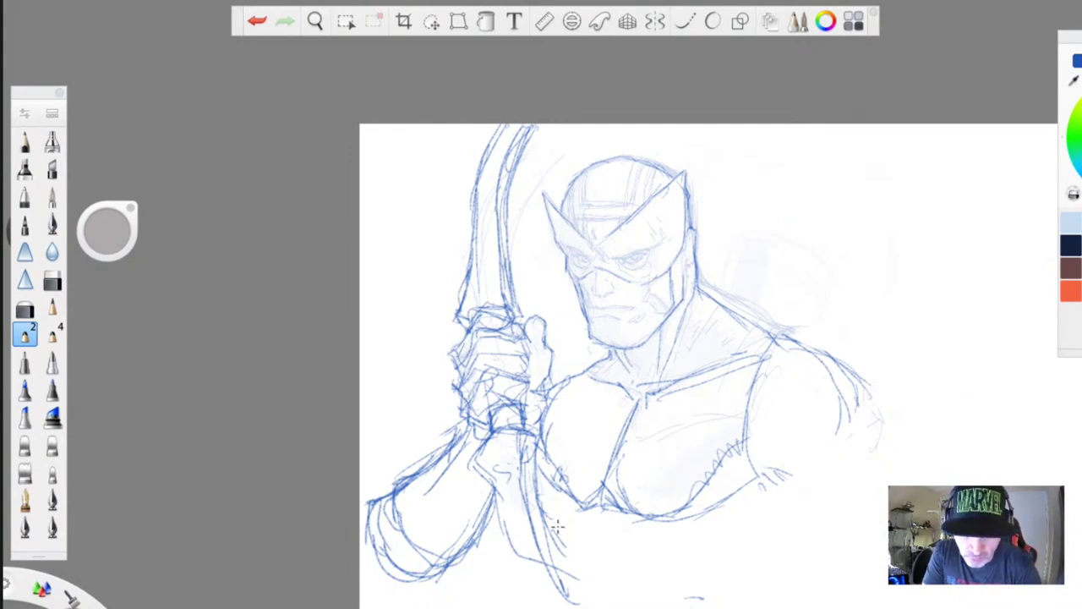
drag(635, 501, 585, 450)
drag(633, 411, 604, 503)
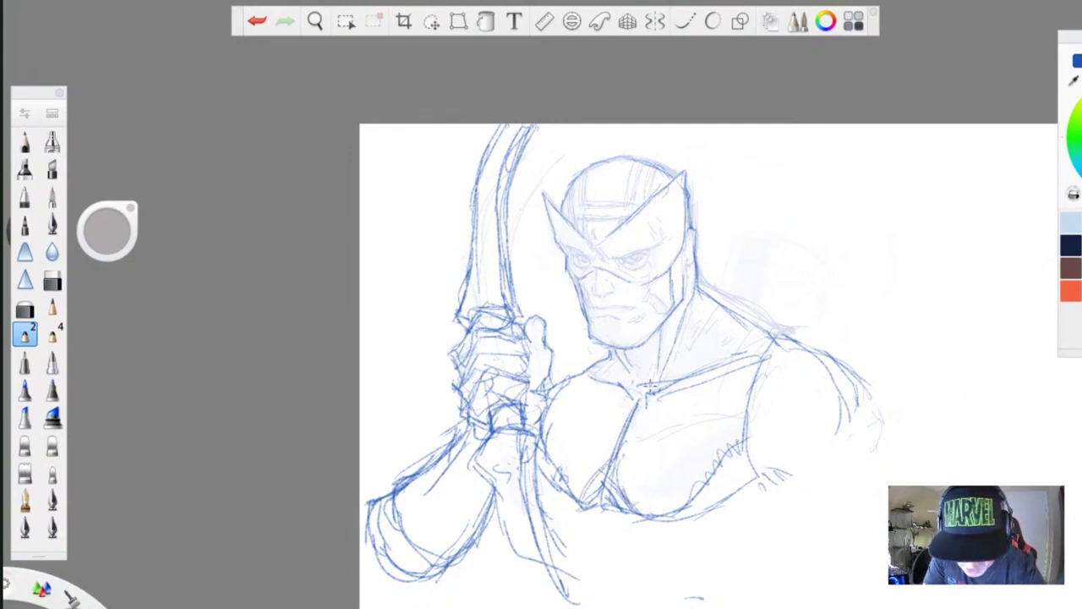
right_click(603, 467)
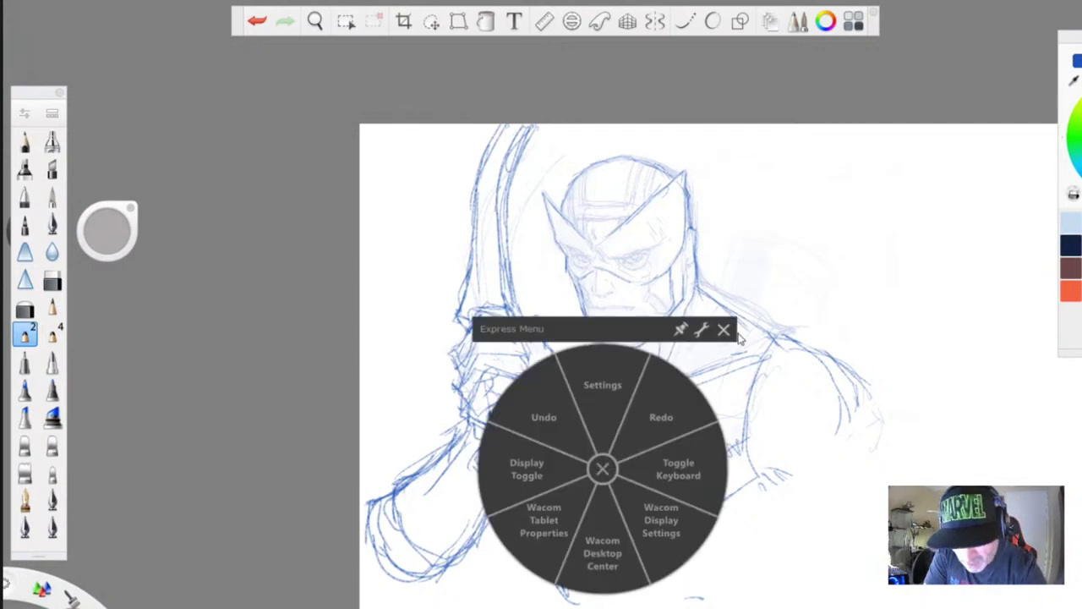
click(723, 329)
drag(610, 350, 618, 372)
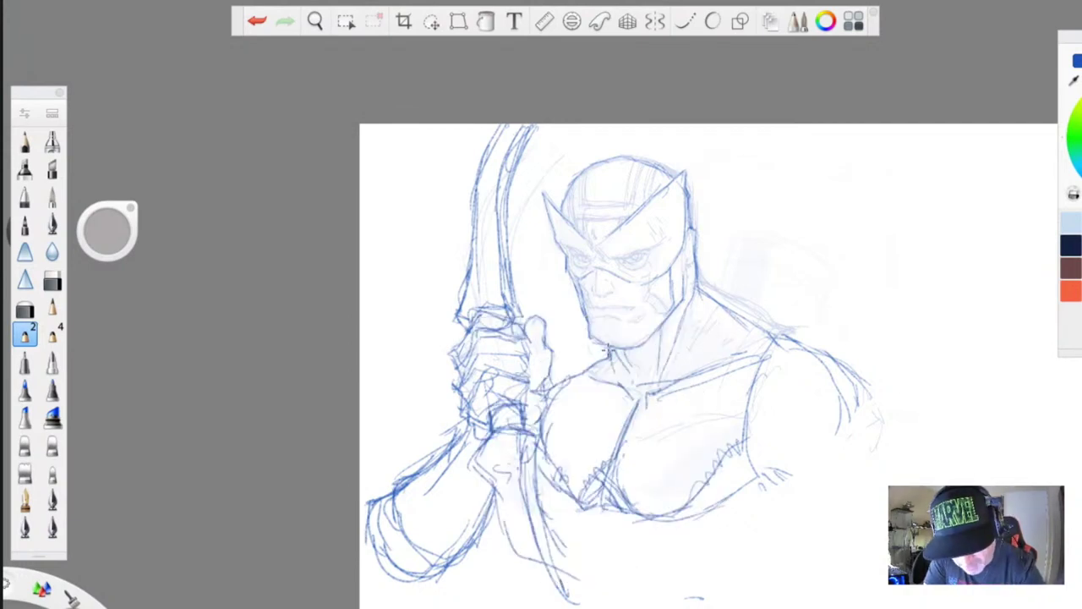
drag(697, 288, 702, 314)
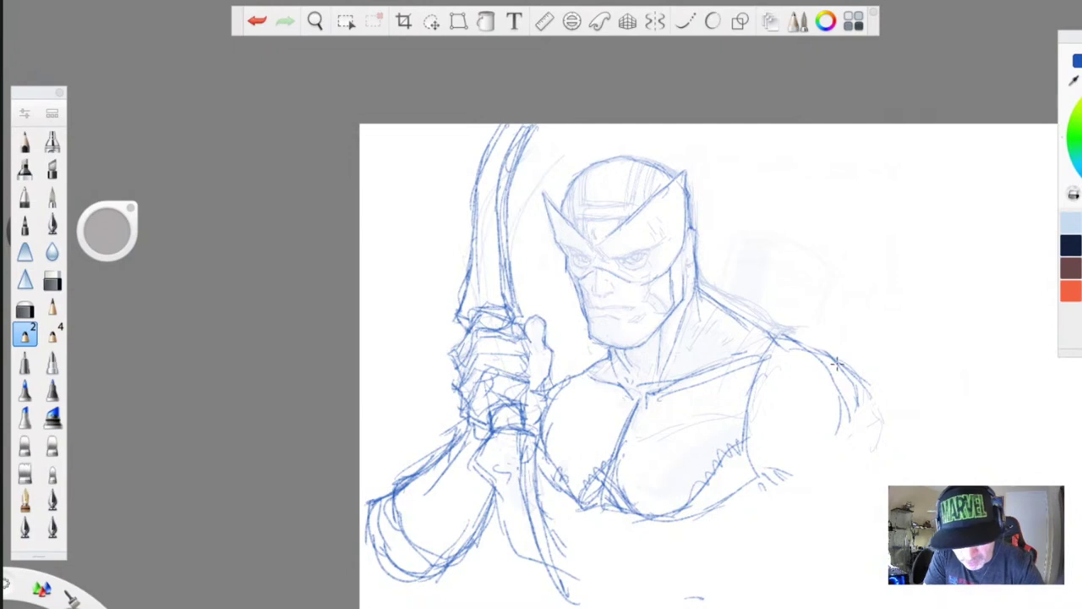
- Sketch the rib and abdomen contours beneath the pectorals
drag(750, 539, 699, 557)
mouse_move(686, 549)
mouse_down()
mouse_move(719, 553)
mouse_move(669, 561)
mouse_move(592, 528)
mouse_move(613, 515)
mouse_move(600, 508)
mouse_move(592, 537)
mouse_move(587, 507)
mouse_move(594, 560)
mouse_move(651, 550)
mouse_move(592, 579)
mouse_move(583, 556)
mouse_move(558, 563)
mouse_up()
drag(541, 523, 568, 549)
drag(678, 574, 719, 568)
- Draw the upper arm opposite the bow with its torso edge, and strengthen the head outline
mouse_move(797, 349)
mouse_down()
mouse_move(872, 387)
mouse_move(892, 444)
mouse_move(871, 495)
mouse_move(782, 482)
mouse_move(791, 558)
mouse_up()
drag(895, 478, 879, 441)
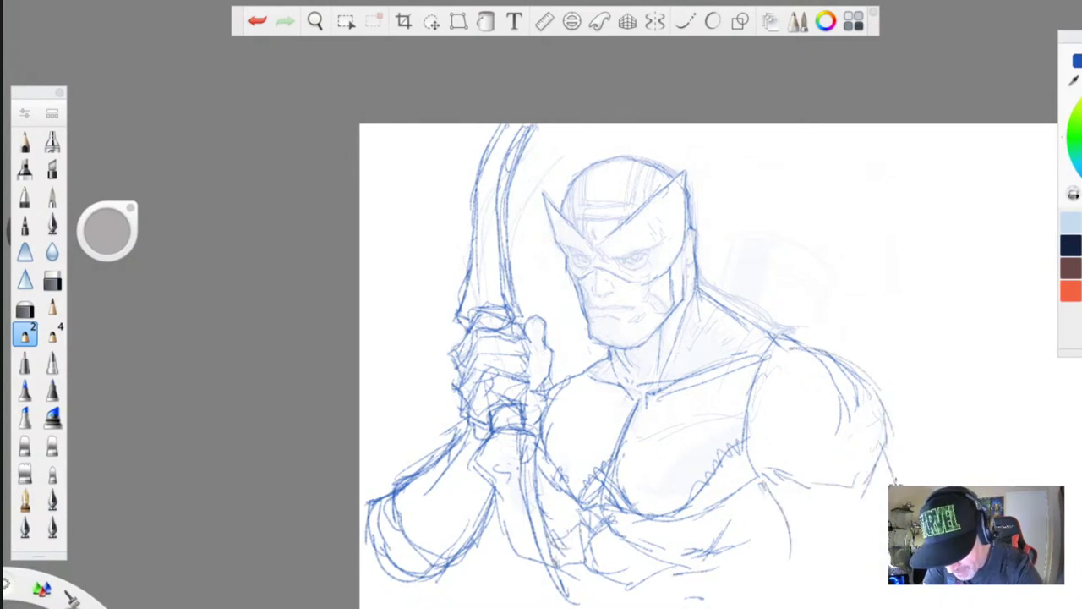
mouse_move(774, 481)
mouse_down()
mouse_move(803, 563)
mouse_move(787, 592)
mouse_up()
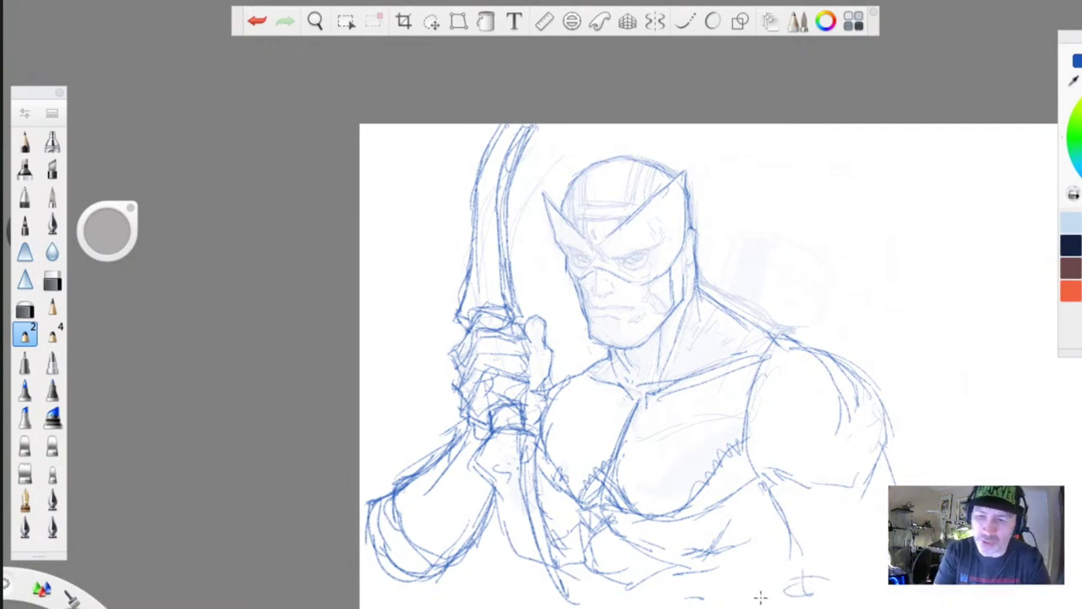
mouse_move(690, 214)
mouse_down()
mouse_move(682, 180)
mouse_move(651, 164)
mouse_move(577, 171)
mouse_up()
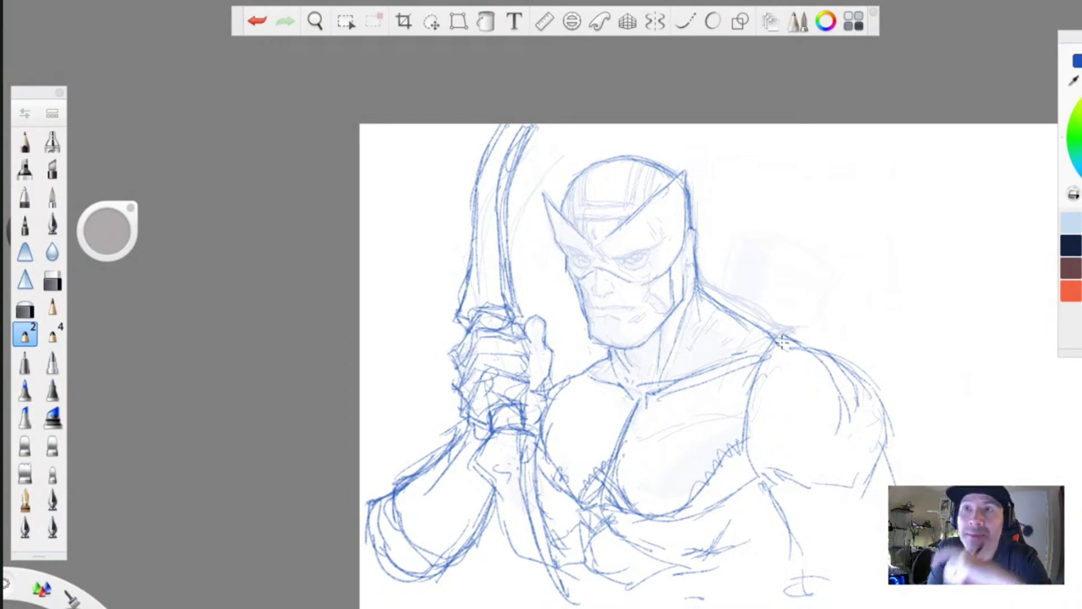
- Draw a quiver strap crossing the chest diagonally from the bow-side shoulder to the opposite ribs
mouse_move(582, 365)
mouse_down()
mouse_move(625, 464)
mouse_move(734, 572)
mouse_move(561, 409)
mouse_move(629, 504)
mouse_up()
drag(590, 470, 692, 596)
drag(619, 457, 731, 592)
drag(618, 489, 711, 608)
mouse_move(672, 531)
mouse_down()
mouse_move(740, 592)
mouse_move(748, 580)
mouse_up()
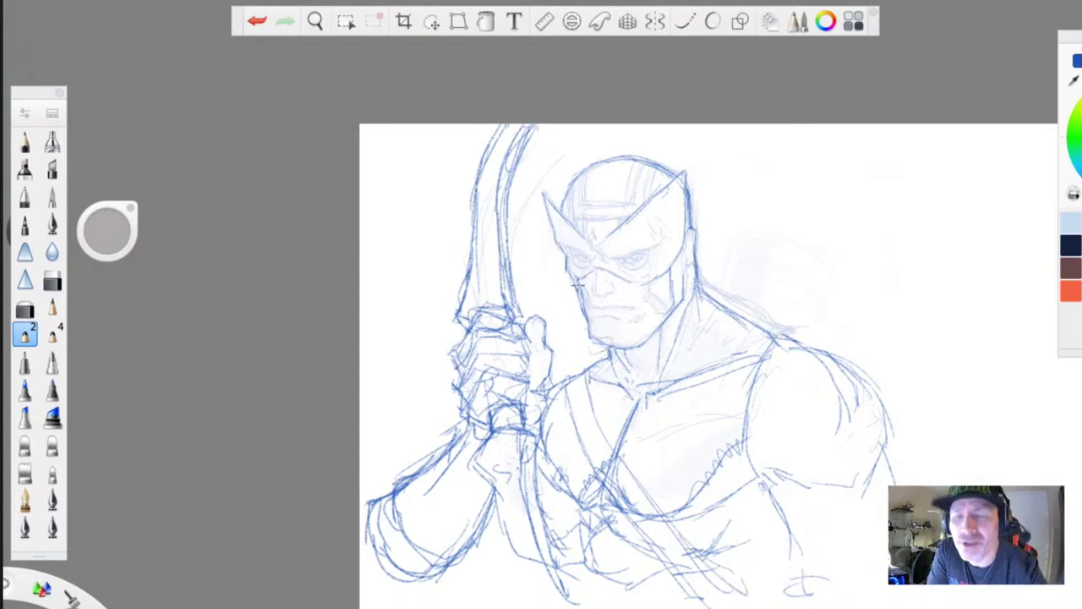
- Sketch the quiver's opening behind the bow-side shoulder with arrows rising beside the face
drag(549, 342, 583, 319)
drag(550, 340, 584, 318)
drag(560, 367, 600, 349)
mouse_move(550, 385)
mouse_down()
mouse_move(604, 354)
mouse_move(554, 376)
mouse_up()
drag(566, 308, 543, 247)
mouse_move(545, 258)
mouse_down()
mouse_move(568, 314)
mouse_move(553, 273)
mouse_move(558, 286)
mouse_up()
drag(558, 218, 539, 254)
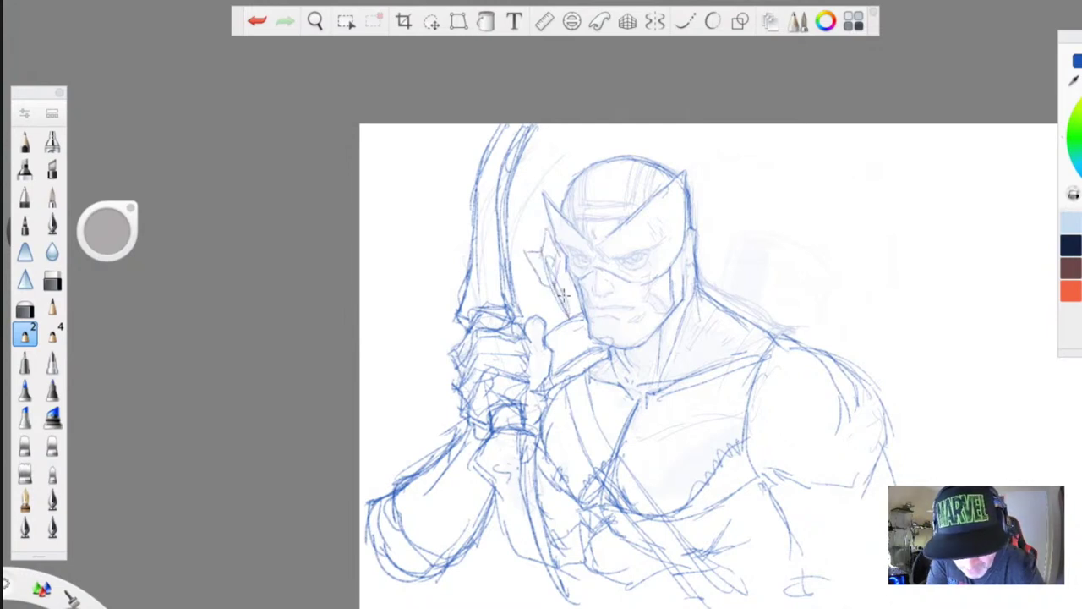
mouse_move(514, 267)
mouse_down()
mouse_move(546, 300)
mouse_move(568, 278)
mouse_move(545, 314)
mouse_move(565, 272)
mouse_move(580, 298)
mouse_up()
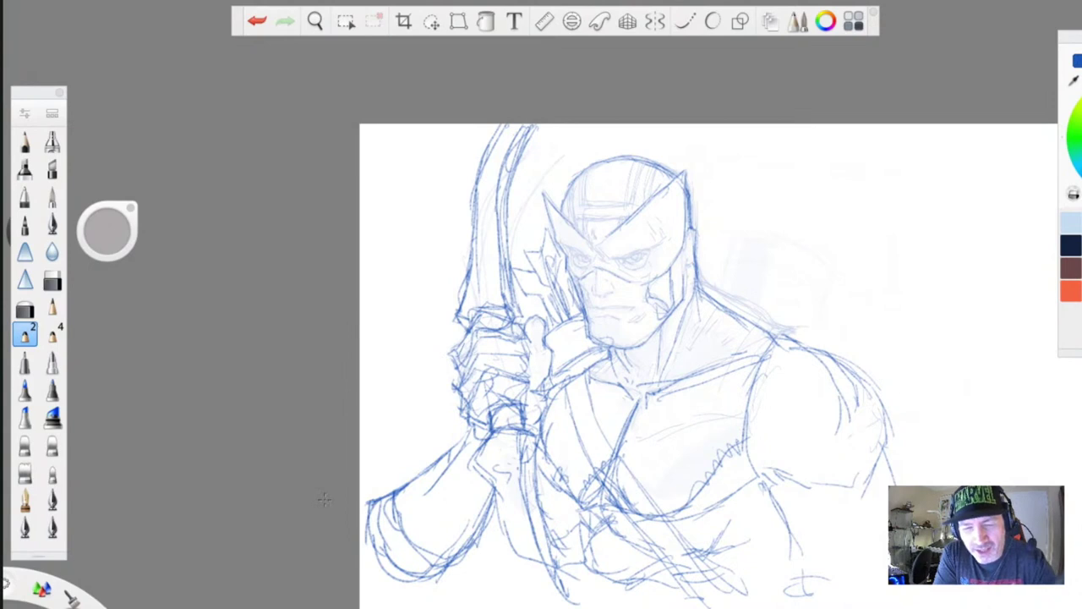
- Thicken the bow arm's forearm contours and the lines around the wrist
drag(467, 430, 411, 479)
mouse_move(496, 492)
mouse_down()
mouse_move(459, 563)
mouse_move(432, 583)
mouse_up()
drag(544, 395, 519, 395)
mouse_move(467, 420)
mouse_down()
mouse_move(449, 433)
mouse_move(445, 455)
mouse_move(461, 453)
mouse_up()
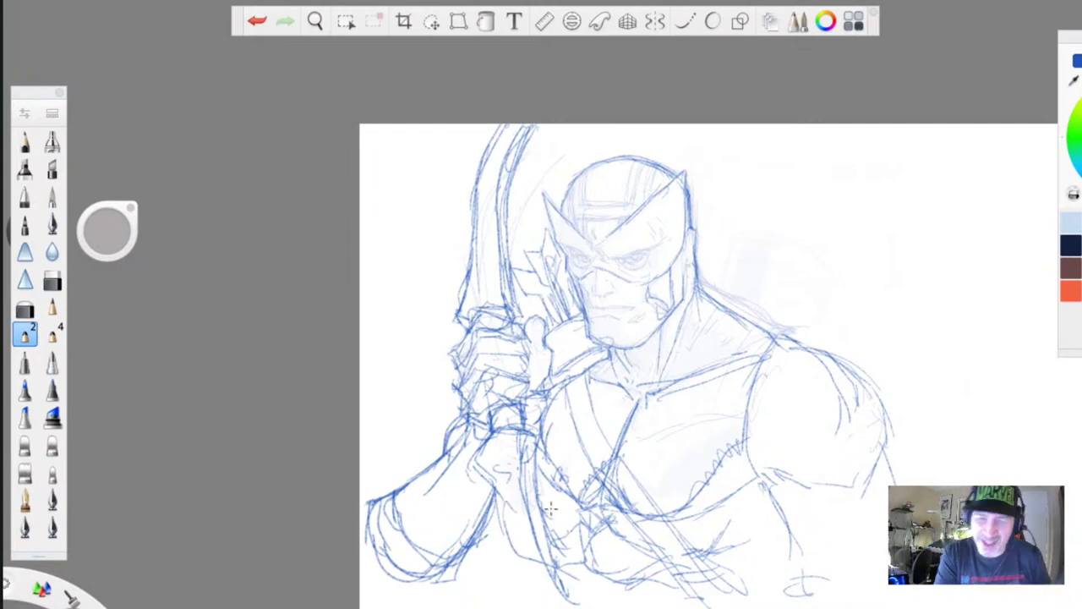
- Erase the bow arm's elbow end and the lower parts of the opposite upper arm
mouse_move(406, 467)
mouse_down()
mouse_move(382, 535)
mouse_move(415, 572)
mouse_move(462, 573)
mouse_move(477, 536)
mouse_up()
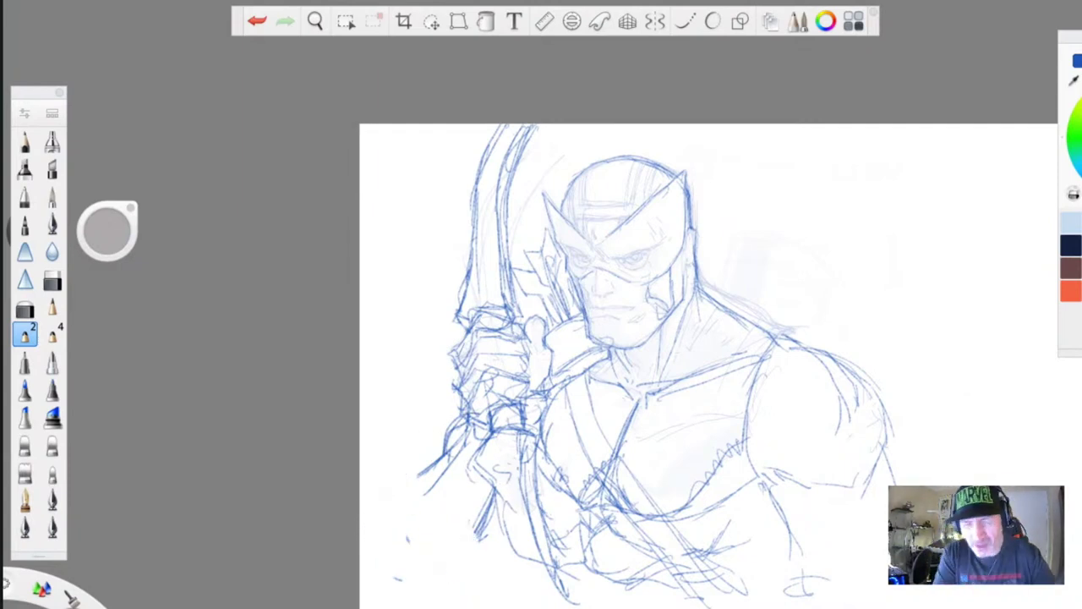
drag(890, 465, 864, 482)
drag(790, 591, 822, 583)
drag(782, 513, 798, 549)
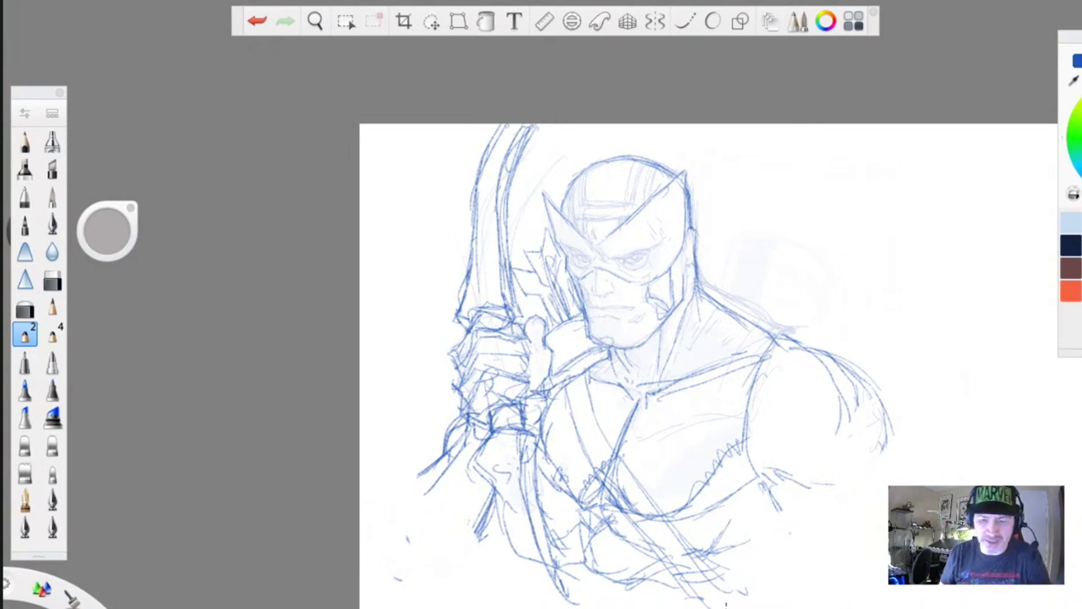
- Sketch the bow arm's forearm running straight down from the wrist to the canvas's lower area
drag(472, 467, 518, 605)
drag(519, 482, 540, 606)
drag(489, 485, 516, 607)
drag(518, 475, 530, 605)
drag(492, 450, 470, 470)
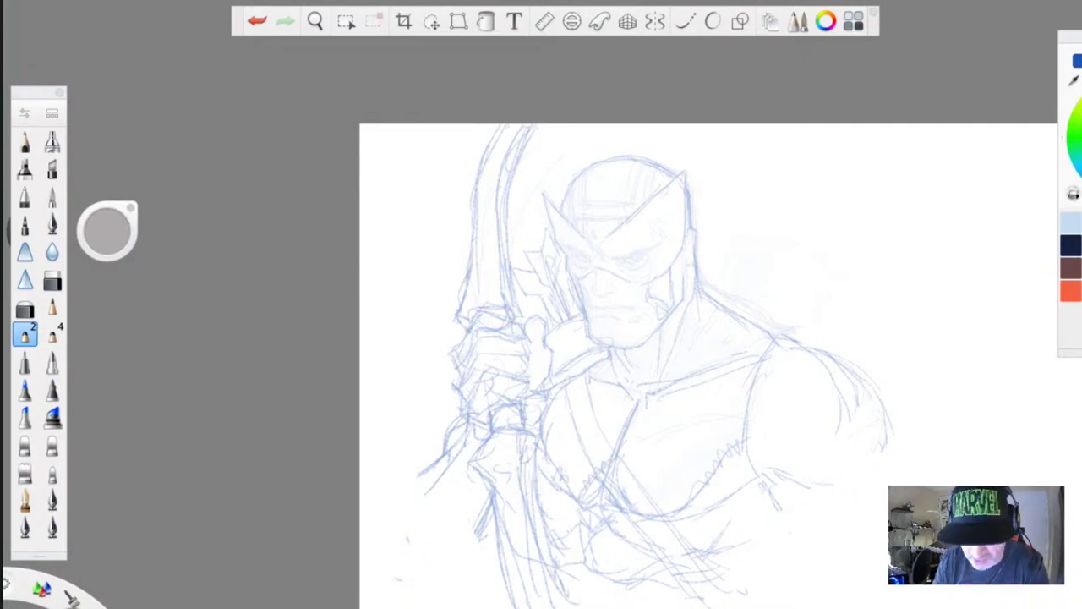
- Switch to the pencil brush with black as the drawing colour for the clean linework
click(25, 142)
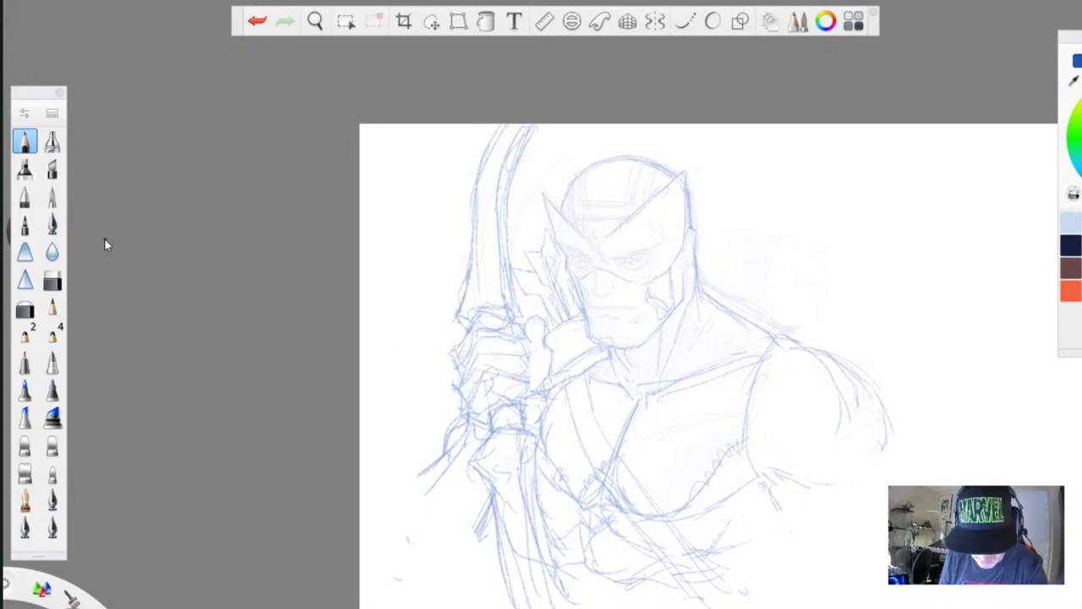
mouse_move(104, 238)
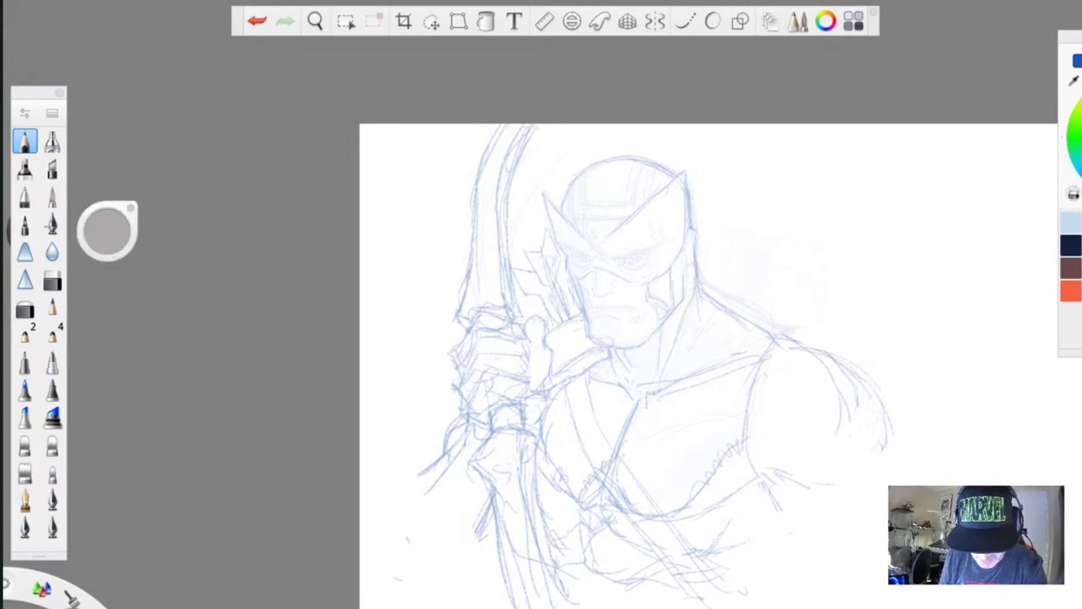
mouse_move(102, 208)
mouse_down()
mouse_move(218, 95)
mouse_move(263, 115)
mouse_up()
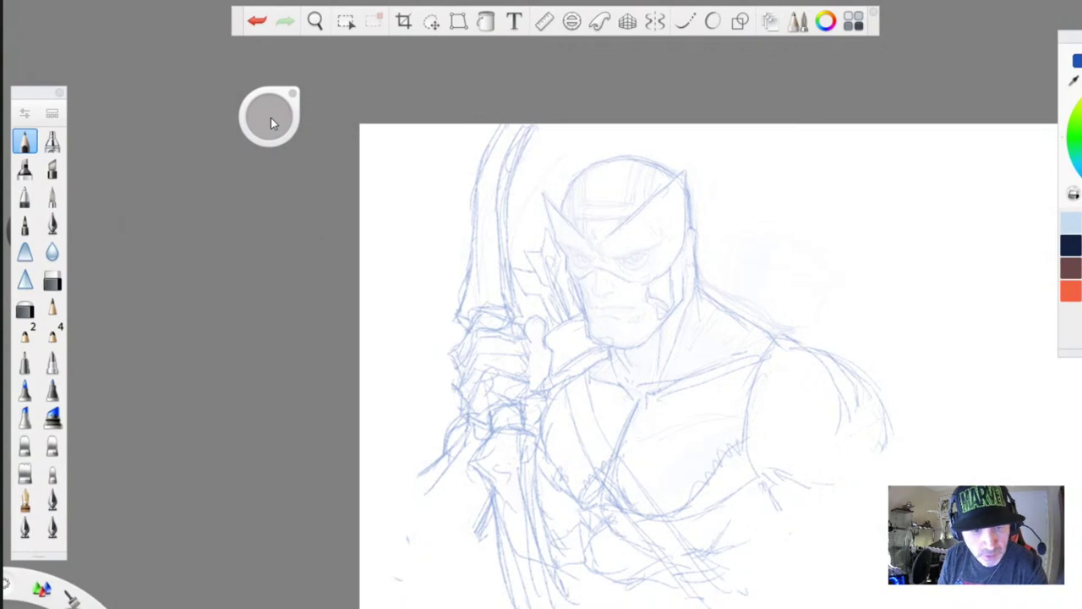
click(1076, 248)
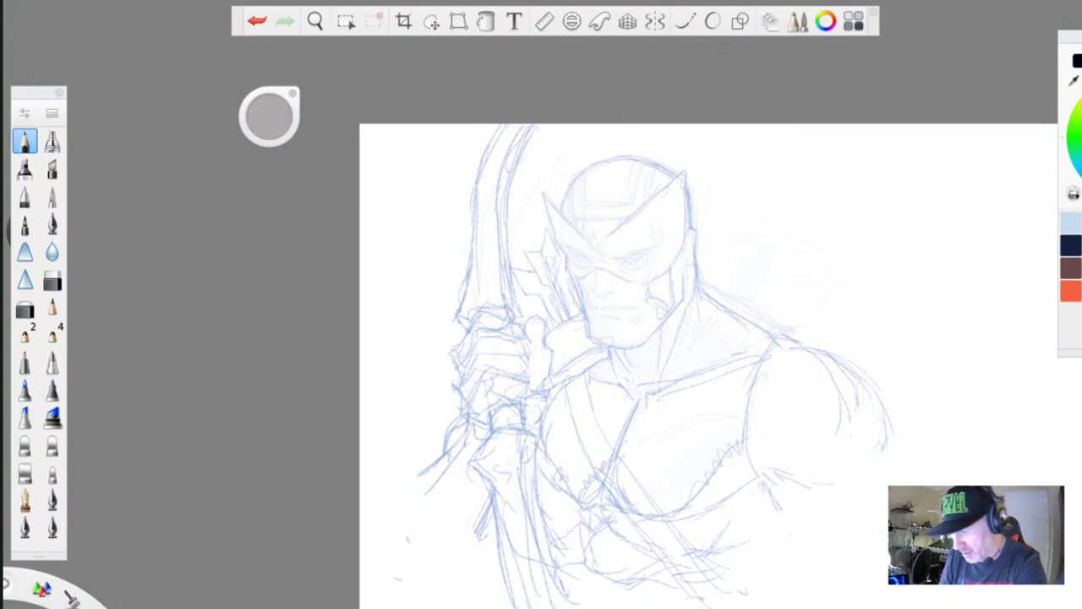
key(ctrl+z)
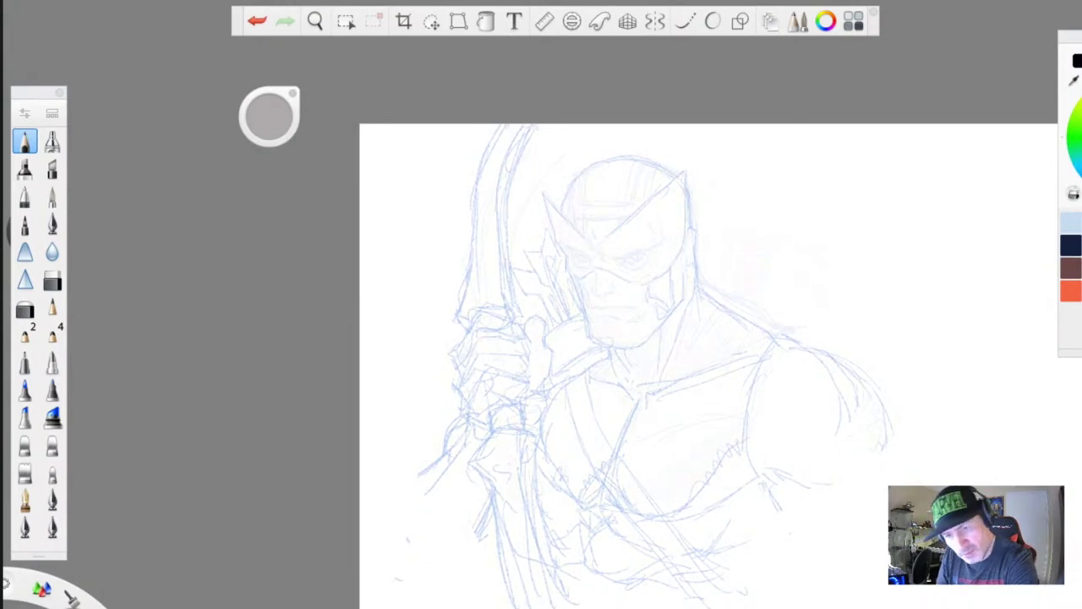
- Pencil the mask's crease marks beside the near eye's brow and the curve of its side and lower edge
key(space)
drag(539, 222, 391, 266)
drag(493, 279, 406, 362)
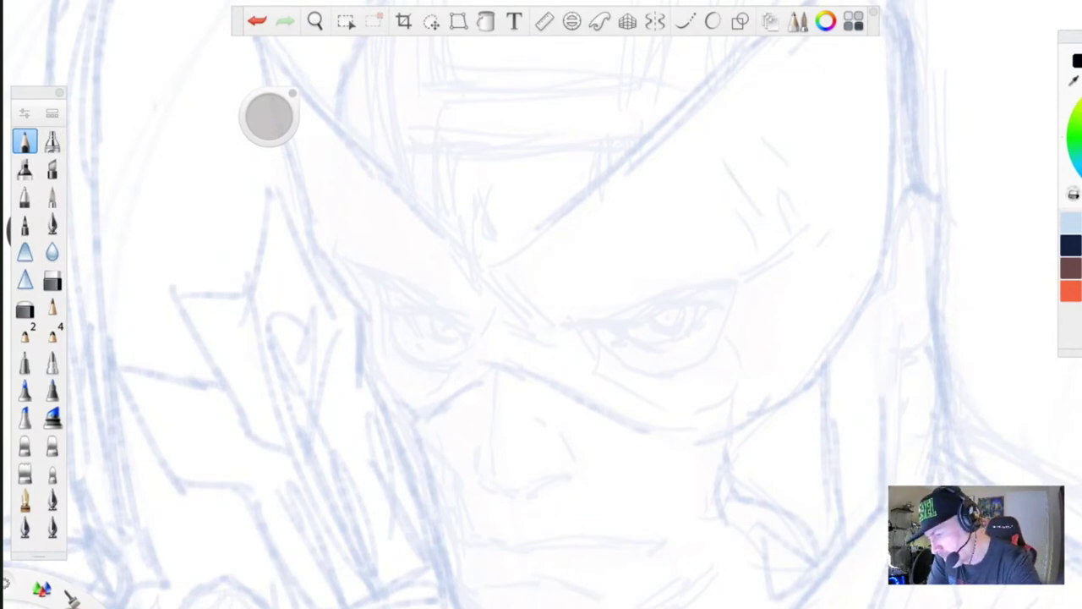
drag(728, 169, 746, 196)
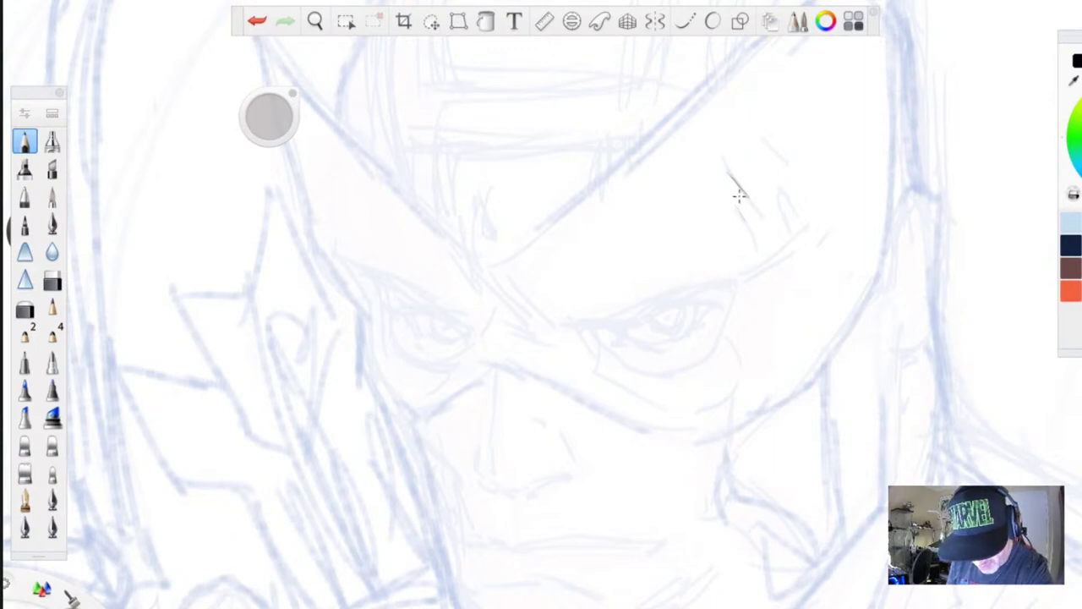
mouse_move(780, 215)
mouse_down()
mouse_move(775, 199)
mouse_move(740, 281)
mouse_up()
mouse_move(895, 105)
mouse_down()
mouse_move(897, 171)
mouse_move(871, 295)
mouse_move(776, 405)
mouse_move(619, 433)
mouse_up()
- With Steady Stroke on, draw the two jaw-side lines below the mask, the ear's outer curve and the back of the neck
click(686, 22)
mouse_move(818, 374)
mouse_down()
mouse_move(838, 540)
mouse_move(802, 602)
mouse_up()
mouse_move(883, 378)
mouse_down()
mouse_move(890, 458)
mouse_move(870, 522)
mouse_move(796, 602)
mouse_up()
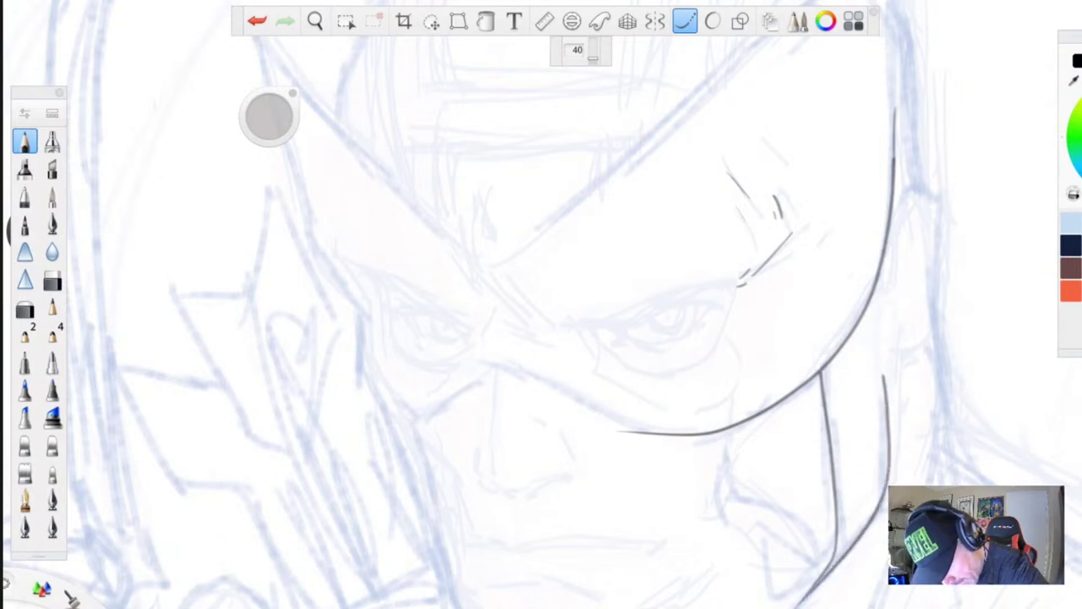
mouse_move(905, 174)
mouse_down()
mouse_move(943, 259)
mouse_move(932, 336)
mouse_move(906, 365)
mouse_up()
drag(936, 321, 919, 429)
drag(934, 323, 935, 462)
drag(940, 393, 944, 459)
- Draw the long neck muscle lines below the jaw and two short throat lines under the chin
key(space)
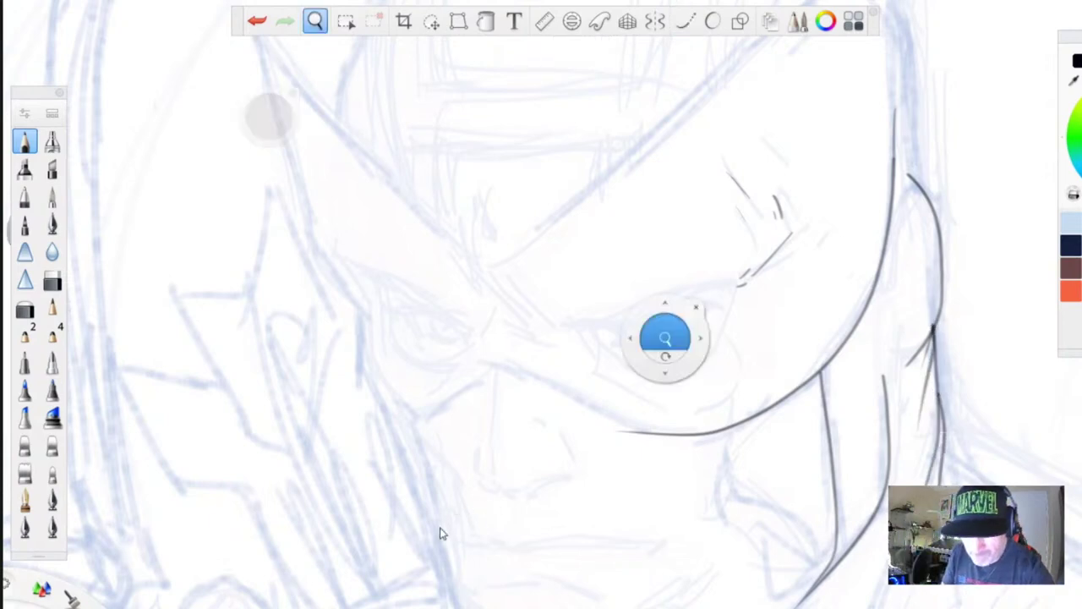
drag(442, 522, 428, 148)
drag(884, 176, 778, 449)
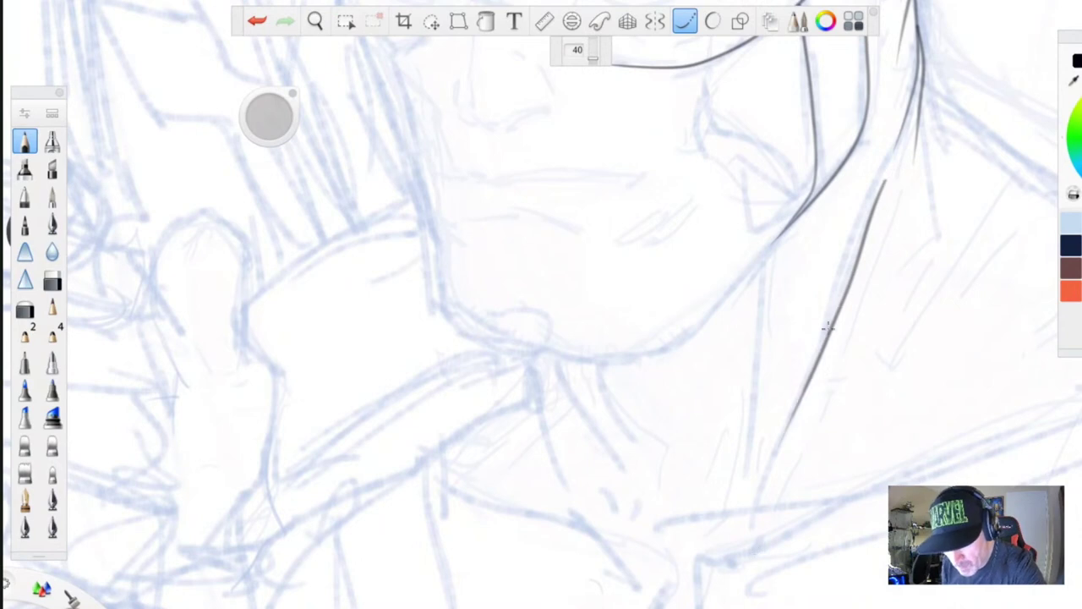
drag(761, 259, 739, 461)
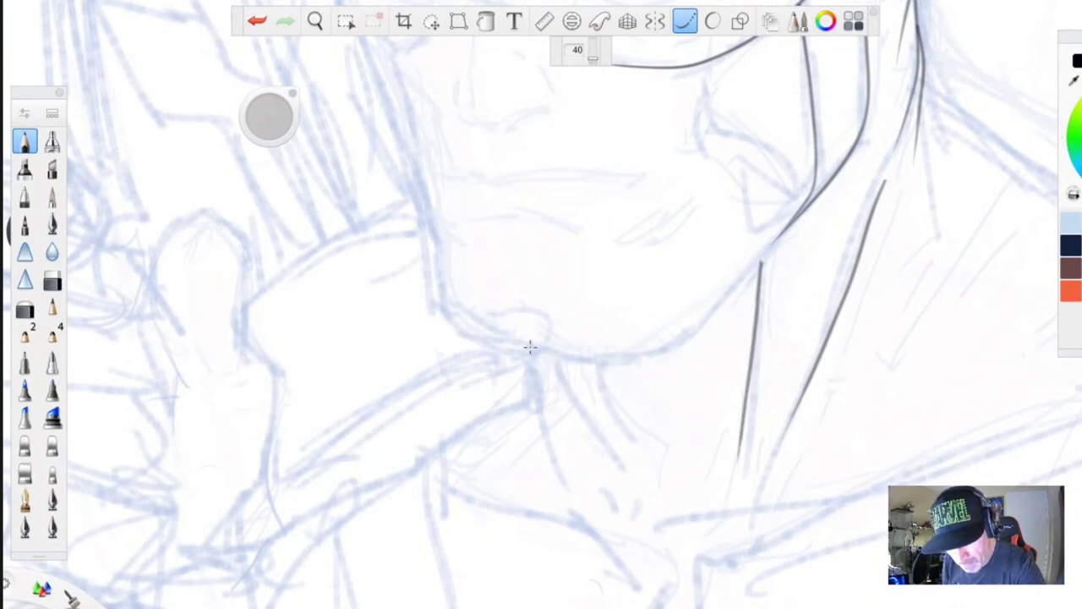
drag(556, 354, 626, 478)
drag(513, 353, 572, 462)
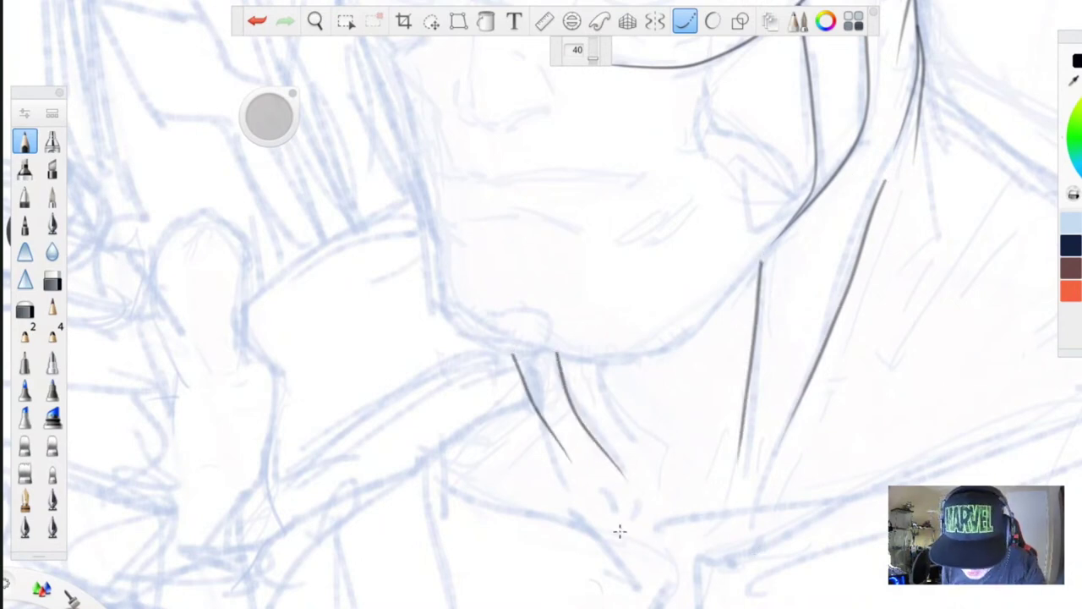
- Draw the sloping trapezius contour from the neck to the shoulder and the costume's fold lines at the shoulder point
key(space)
drag(732, 389, 447, 473)
mouse_move(645, 148)
mouse_down()
mouse_move(634, 123)
mouse_move(846, 301)
mouse_move(990, 383)
mouse_move(977, 444)
mouse_up()
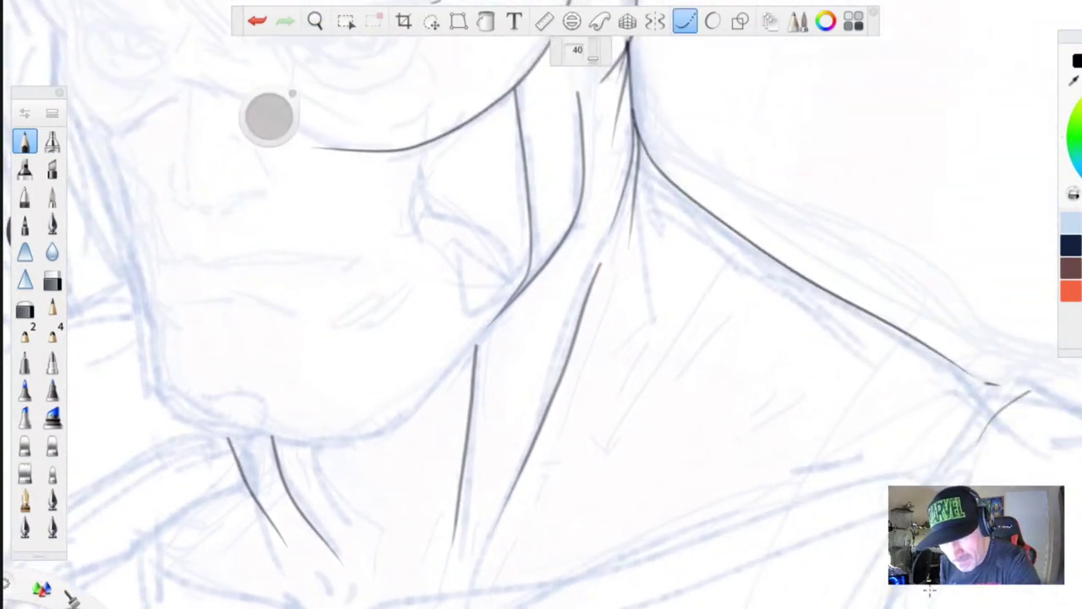
drag(987, 391, 890, 480)
drag(925, 443, 833, 533)
drag(989, 384, 924, 427)
drag(987, 378, 907, 430)
- Add short crease strokes on the trapezius between the neck and the shoulder
key(space)
drag(548, 479, 704, 267)
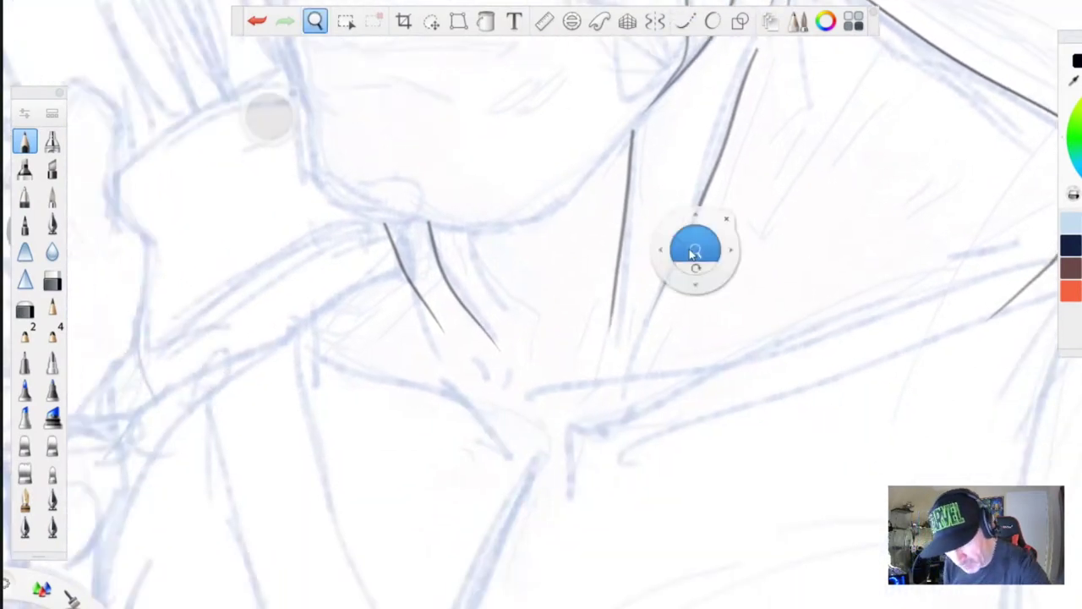
mouse_move(909, 149)
mouse_down()
mouse_move(878, 173)
mouse_move(834, 159)
mouse_up()
key(space)
mouse_move(669, 125)
mouse_down()
mouse_move(526, 294)
mouse_move(486, 402)
mouse_up()
drag(270, 452, 339, 526)
drag(391, 334, 363, 423)
drag(350, 493, 445, 487)
- Complete the mask's lower edge with steady strokes across the nose bridge and under the far eye
key(space)
drag(455, 300, 408, 196)
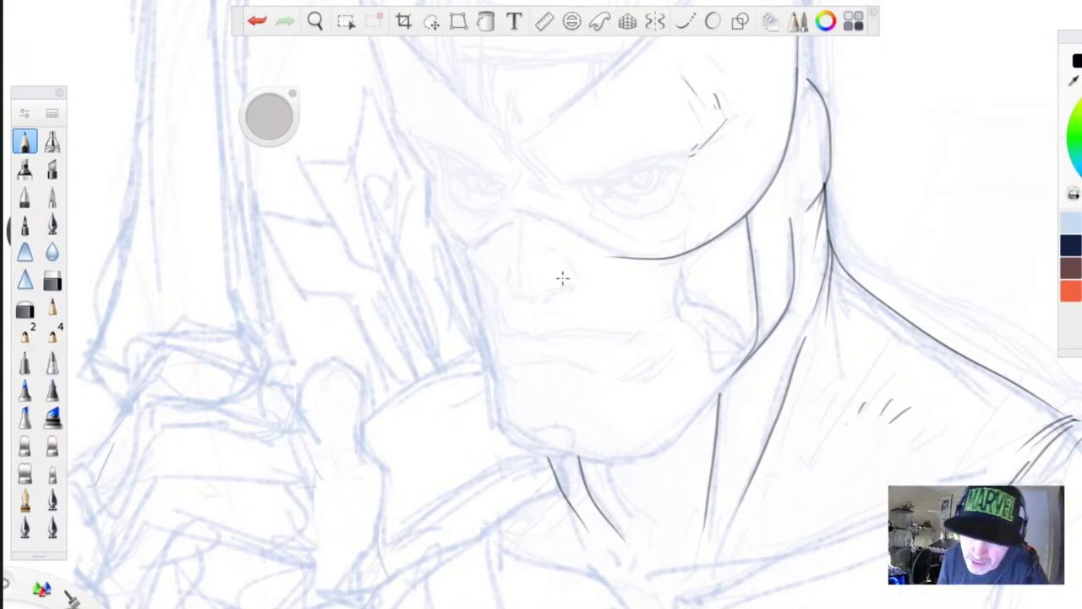
click(687, 23)
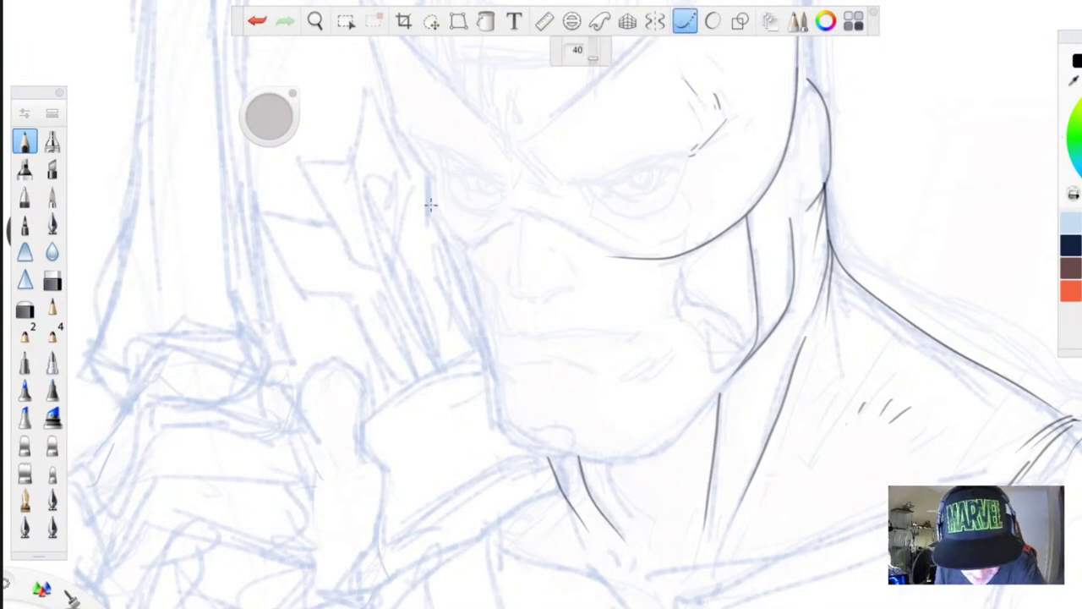
drag(521, 217, 602, 247)
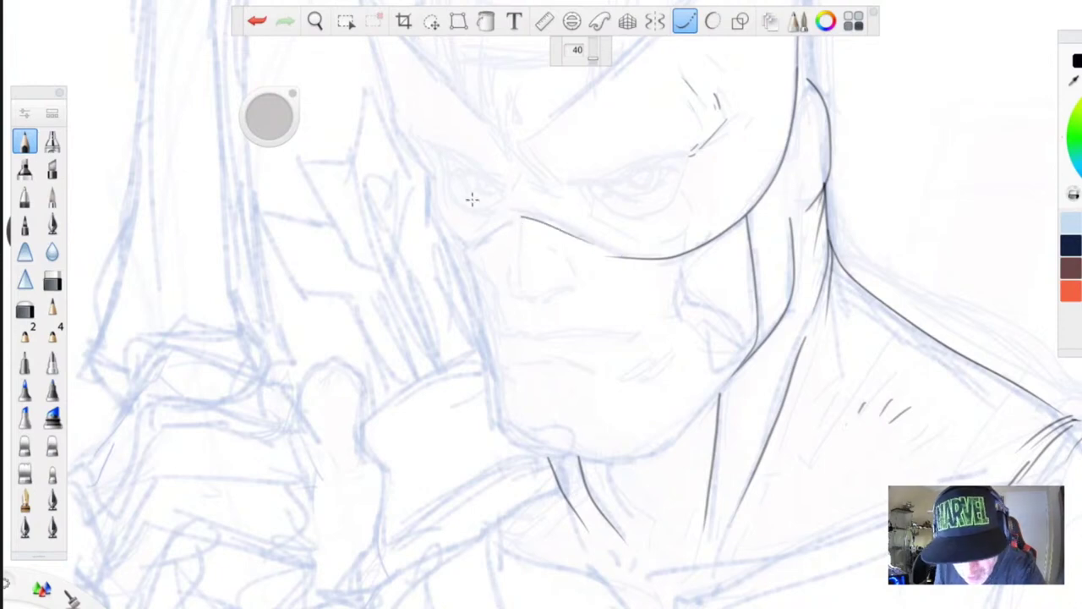
drag(518, 219, 479, 243)
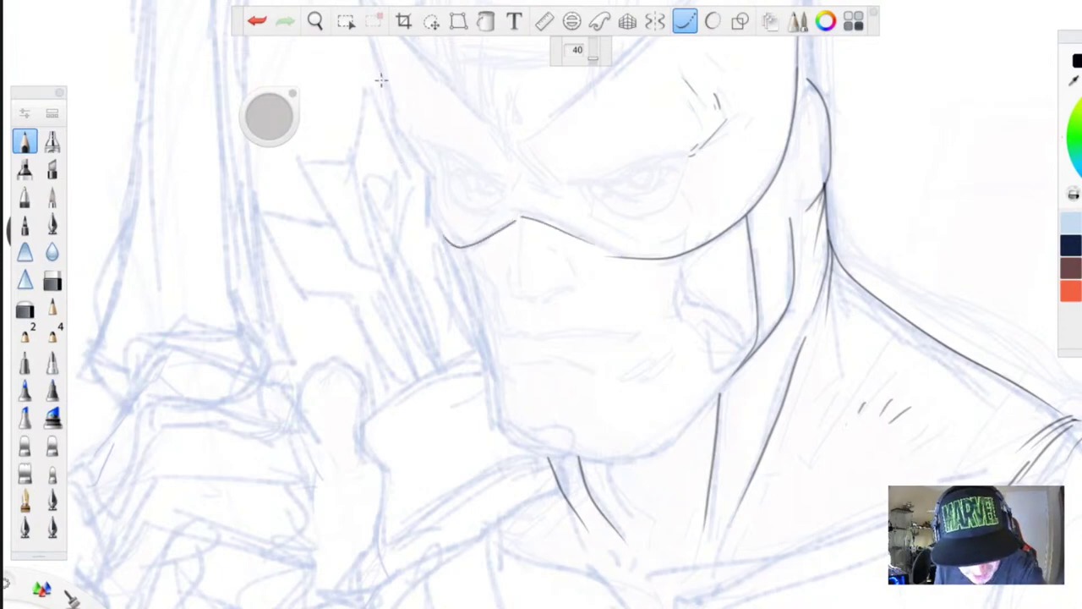
- With Steady Stroke off, outline the face's far side from the mask down the cheek to the chin and along the jaw
click(682, 24)
drag(390, 119, 385, 93)
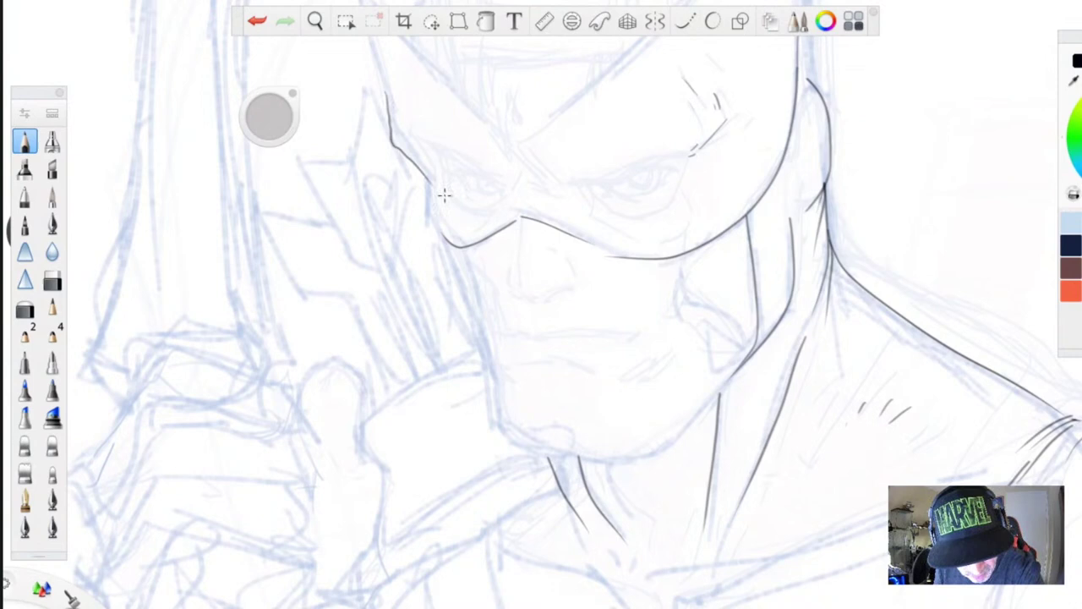
click(257, 20)
drag(388, 100, 463, 290)
mouse_move(455, 247)
mouse_down()
mouse_move(489, 338)
mouse_move(482, 350)
mouse_up()
drag(467, 280, 498, 425)
mouse_move(483, 382)
mouse_down()
mouse_move(498, 437)
mouse_move(546, 456)
mouse_up()
mouse_move(717, 393)
mouse_down()
mouse_move(643, 461)
mouse_move(531, 453)
mouse_move(499, 428)
mouse_up()
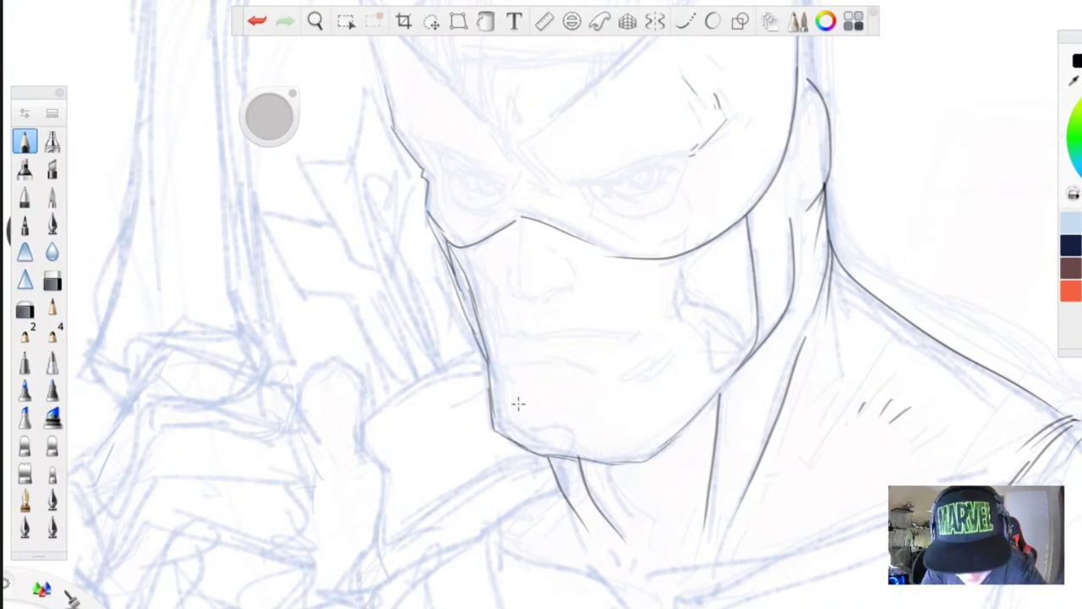
- Thicken the far-side jaw and chin contour, and add creases beside the mouth and on the near cheek
mouse_move(548, 461)
mouse_down()
mouse_move(503, 434)
mouse_move(495, 332)
mouse_up()
drag(490, 381, 521, 445)
drag(489, 395, 486, 338)
drag(668, 359, 636, 379)
drag(641, 369, 615, 378)
mouse_move(682, 268)
mouse_down()
mouse_move(692, 304)
mouse_move(680, 298)
mouse_up()
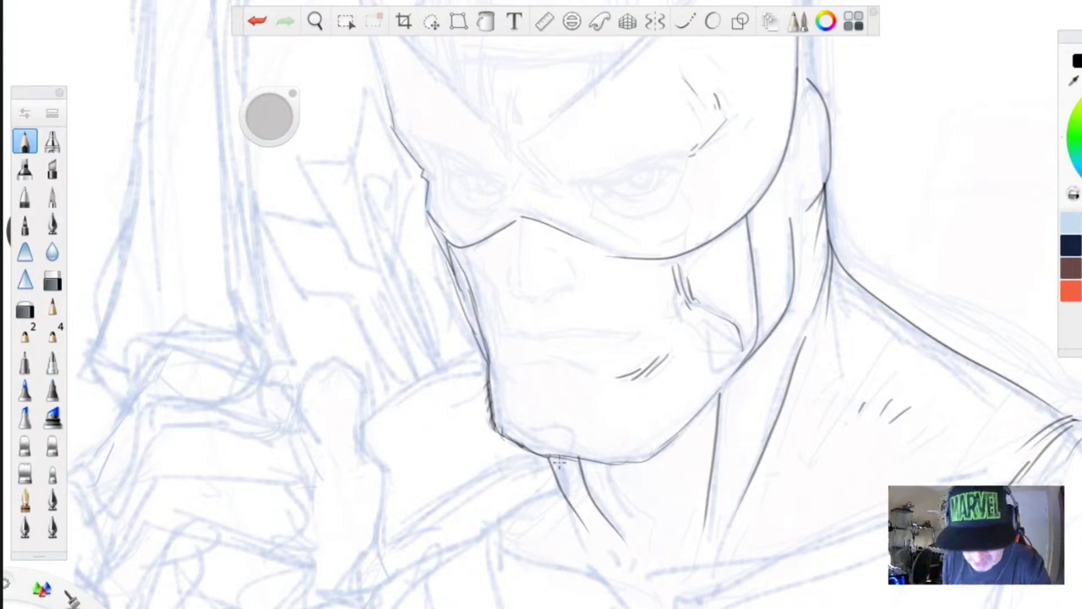
- Draw the cowl's domed top with one steady curve from the near mask point to the far mask edge
key(space)
drag(365, 468, 440, 533)
drag(408, 415, 420, 545)
click(685, 22)
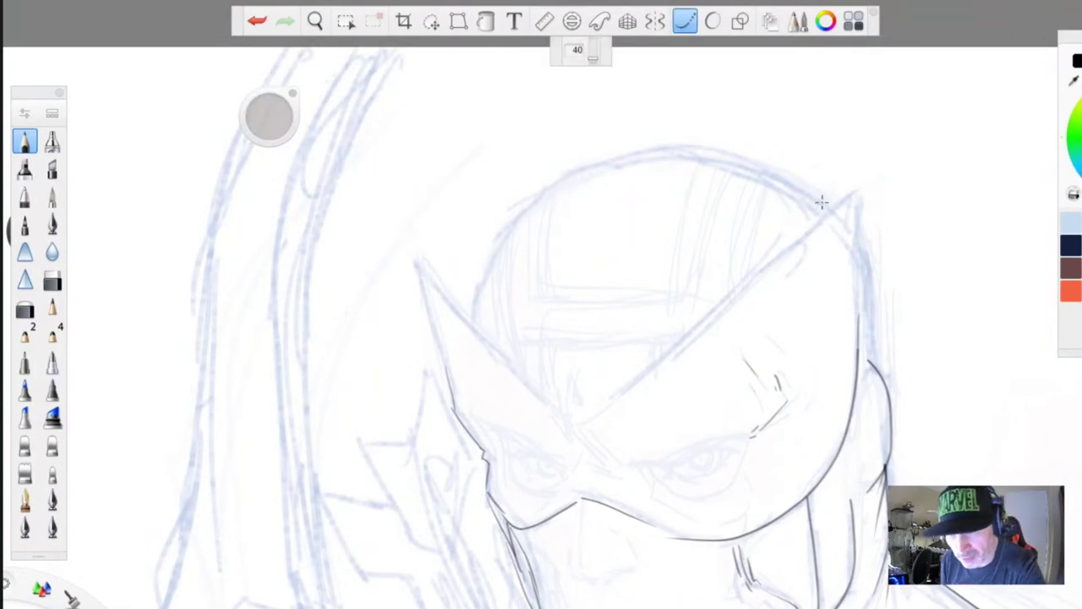
mouse_move(825, 209)
mouse_down()
mouse_move(779, 179)
mouse_move(676, 153)
mouse_move(573, 176)
mouse_move(497, 243)
mouse_move(470, 321)
mouse_up()
click(681, 25)
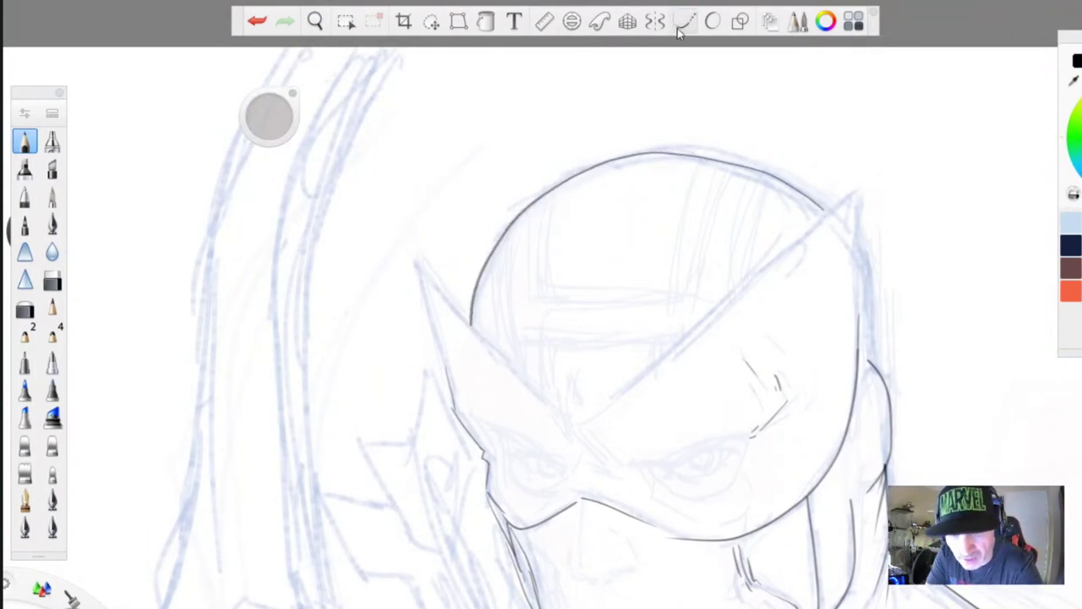
- Draw the frown creases between the brows and down to the nose bridge freehand
drag(572, 385, 615, 463)
mouse_move(580, 402)
mouse_down()
mouse_move(588, 443)
mouse_move(580, 401)
mouse_up()
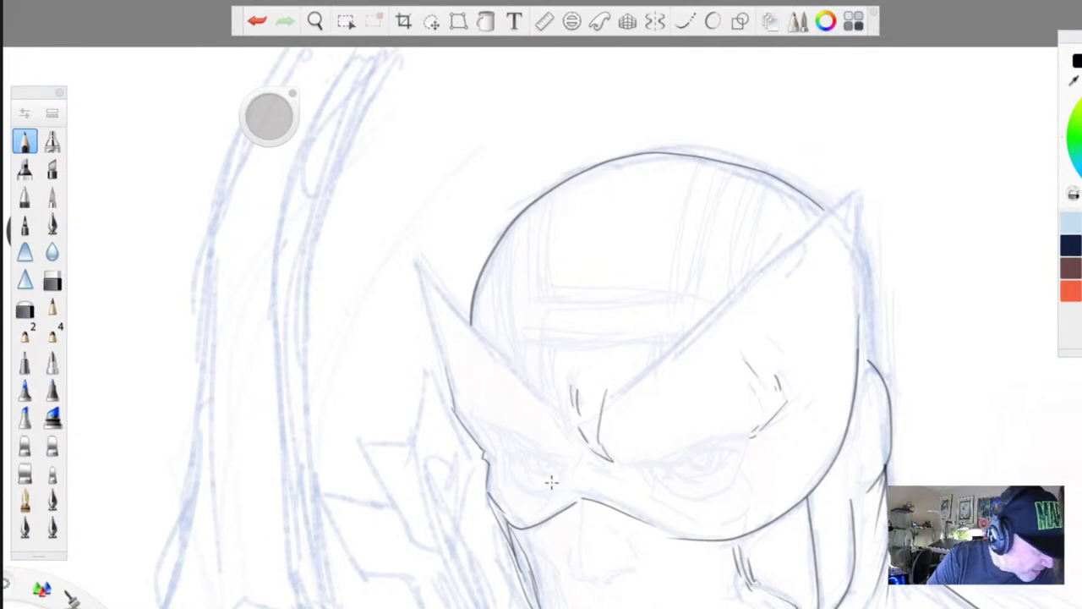
mouse_move(550, 390)
mouse_down()
mouse_move(587, 475)
mouse_move(619, 483)
mouse_up()
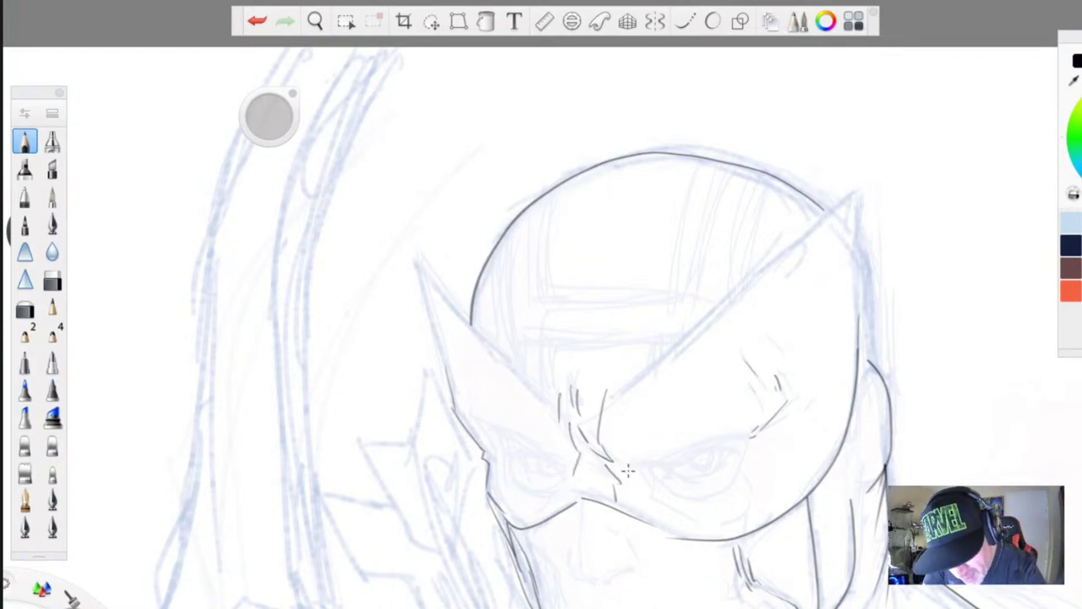
- Outline the mask's two pointed wings, running their upper edges down to meet between the brows
drag(851, 195, 860, 347)
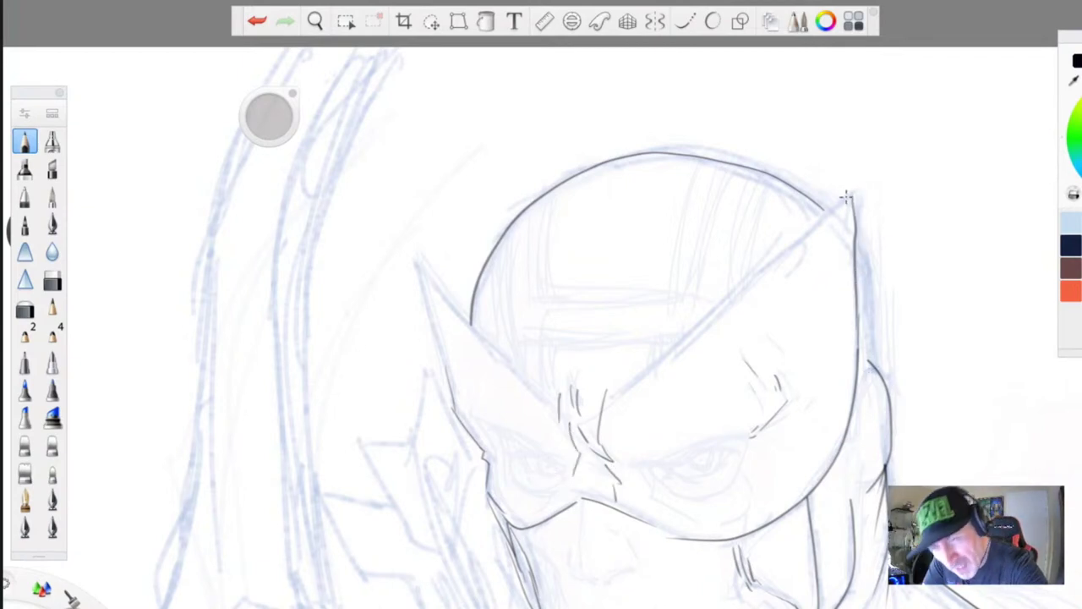
click(685, 22)
drag(852, 194, 604, 411)
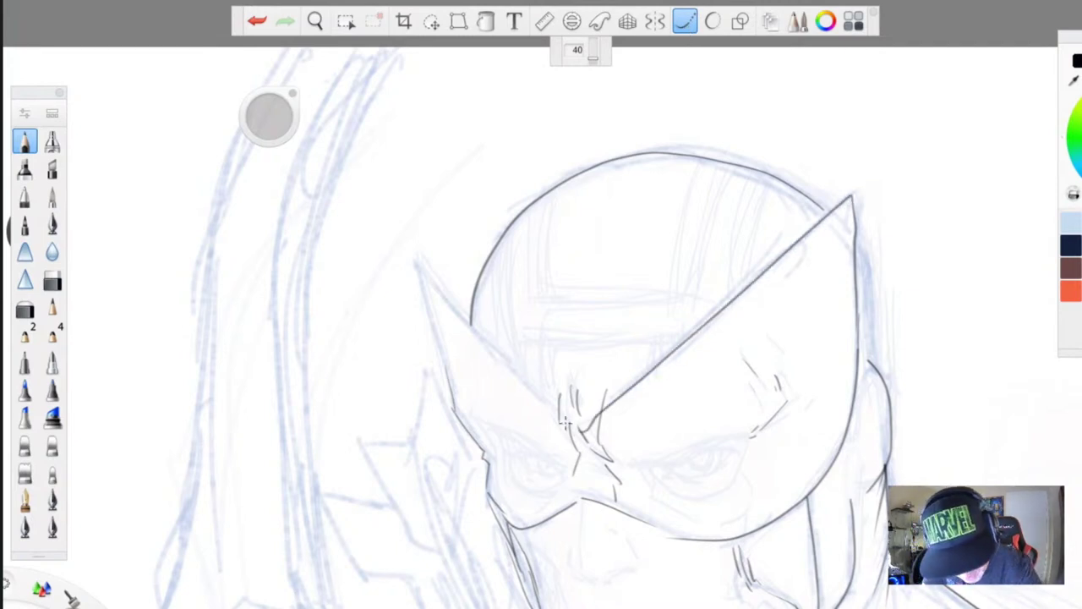
drag(564, 425, 414, 264)
drag(415, 264, 467, 436)
- Draw the two curved panel lines on the cowl's forehead and the back-of-head contour behind the mask
drag(764, 174, 727, 302)
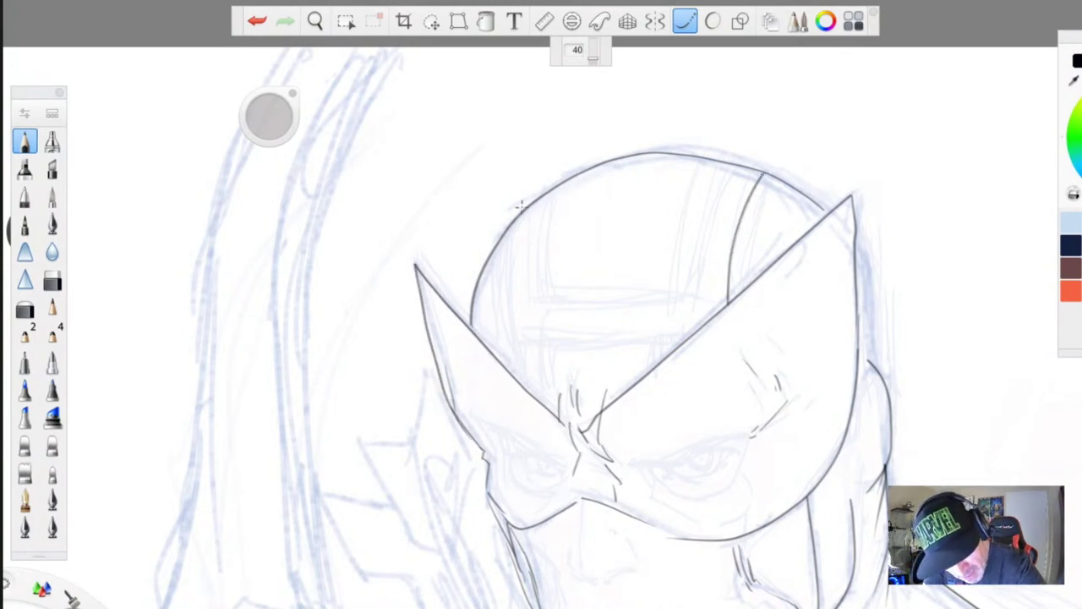
drag(518, 211, 501, 330)
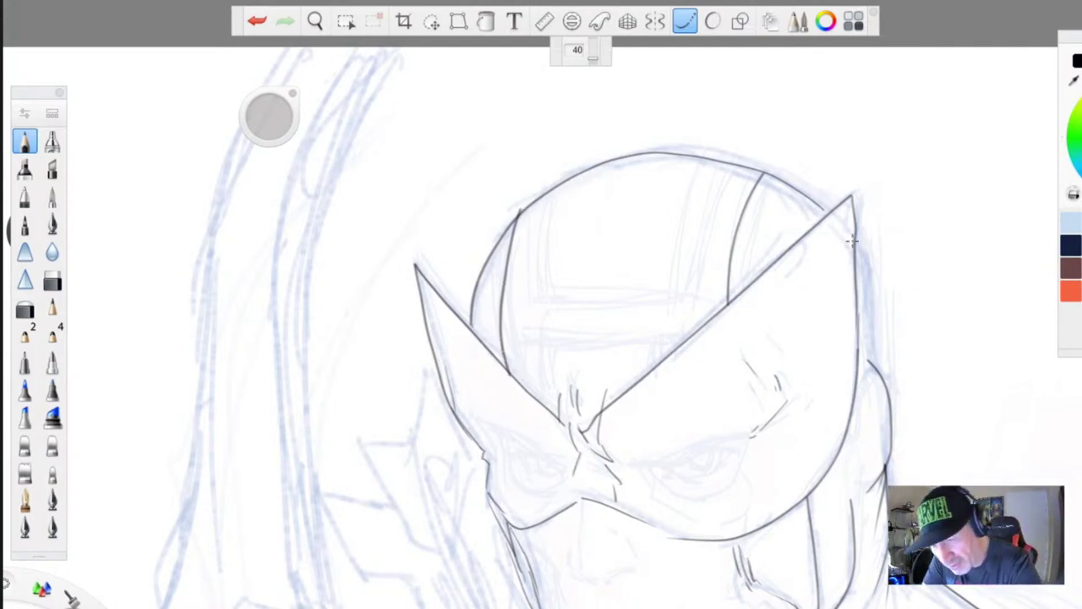
drag(858, 240, 890, 435)
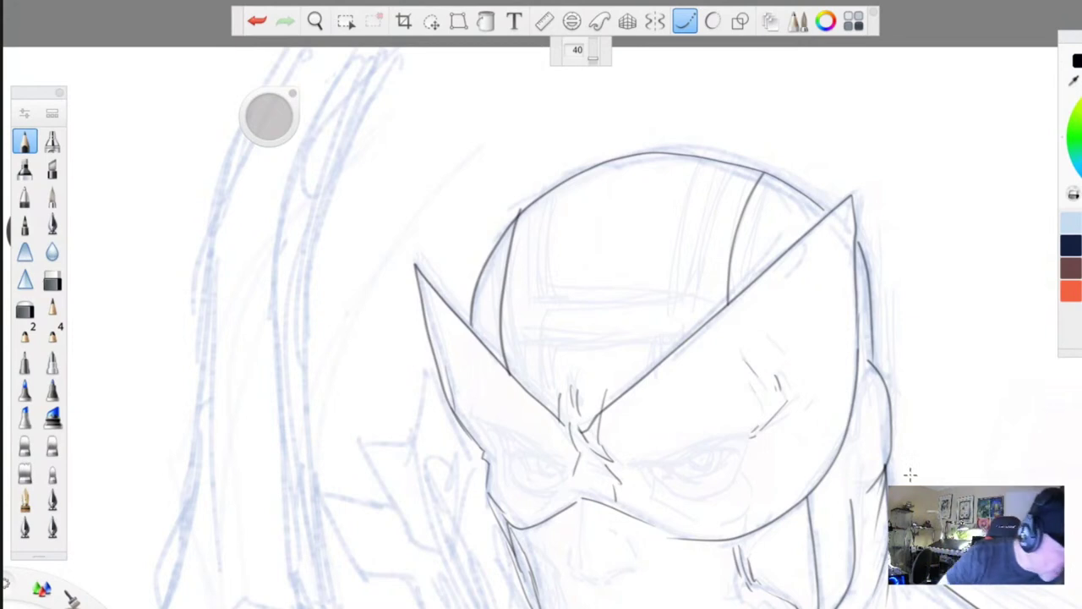
- Draw the nose's bridge, tip and nostrils below the mask and reinforce the far cheek contour
key(space)
mouse_move(389, 565)
mouse_down()
mouse_move(372, 549)
mouse_move(348, 288)
mouse_up()
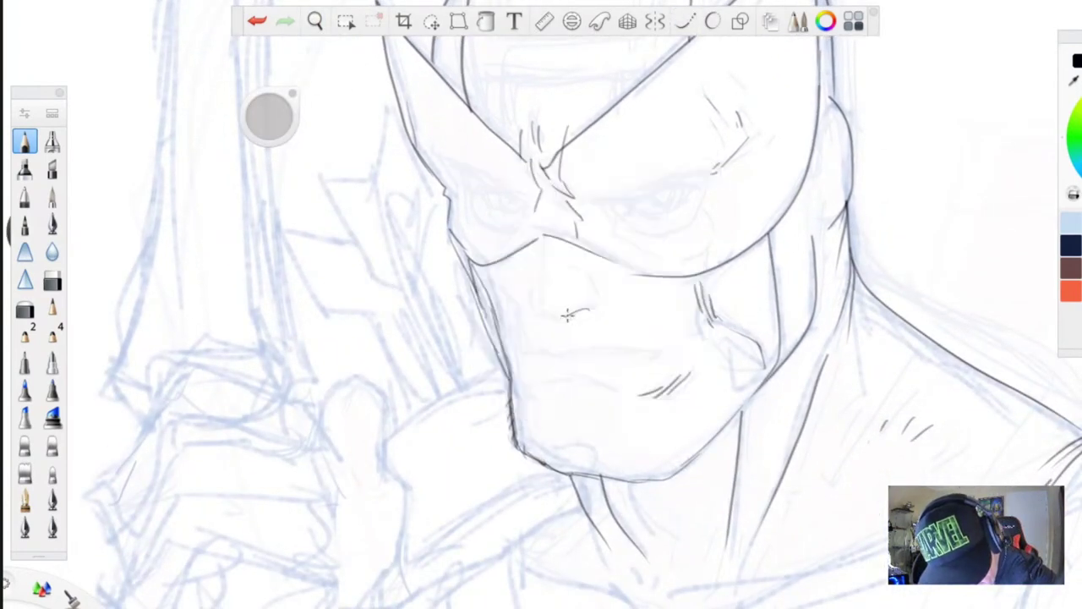
right_click(582, 313)
click(582, 313)
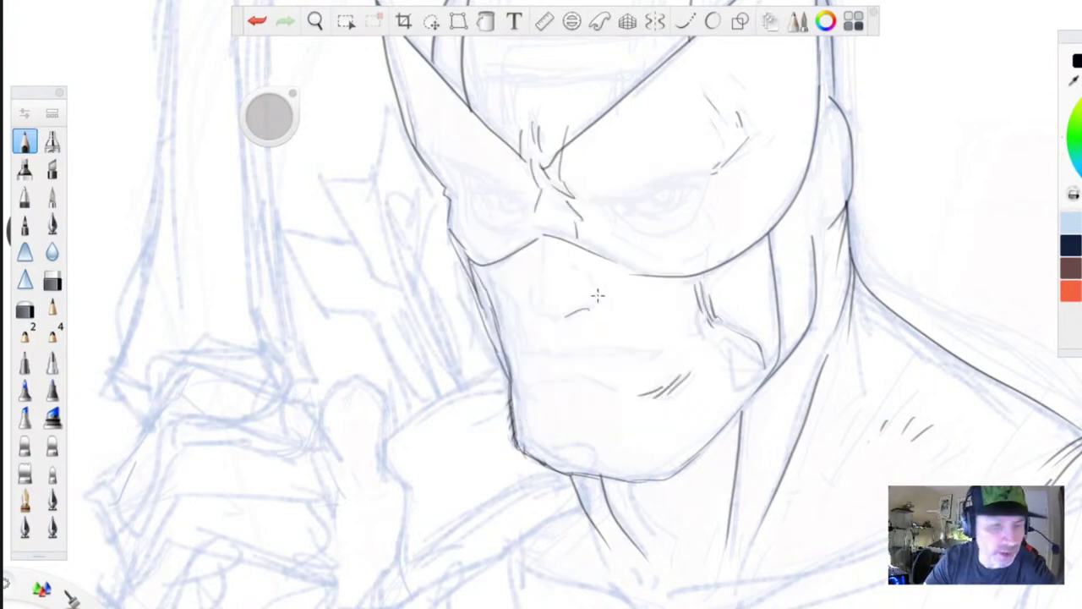
mouse_move(587, 308)
mouse_down()
mouse_move(538, 295)
mouse_move(555, 318)
mouse_up()
mouse_move(540, 239)
mouse_down()
mouse_move(539, 306)
mouse_move(573, 283)
mouse_up()
mouse_move(542, 318)
mouse_down()
mouse_move(530, 309)
mouse_move(534, 290)
mouse_up()
drag(561, 248, 573, 247)
drag(468, 254, 515, 344)
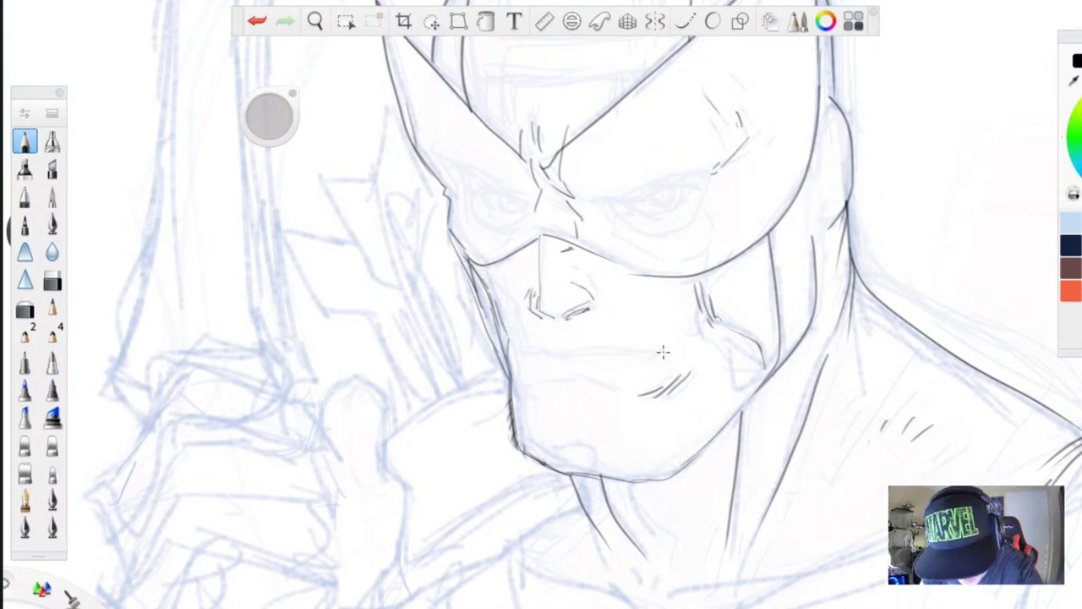
- Draw the closed mouth line, the lower lip's shadow line and small chin marks
mouse_move(665, 347)
mouse_down()
mouse_move(537, 347)
mouse_move(643, 346)
mouse_move(658, 357)
mouse_move(528, 355)
mouse_up()
drag(599, 362, 545, 365)
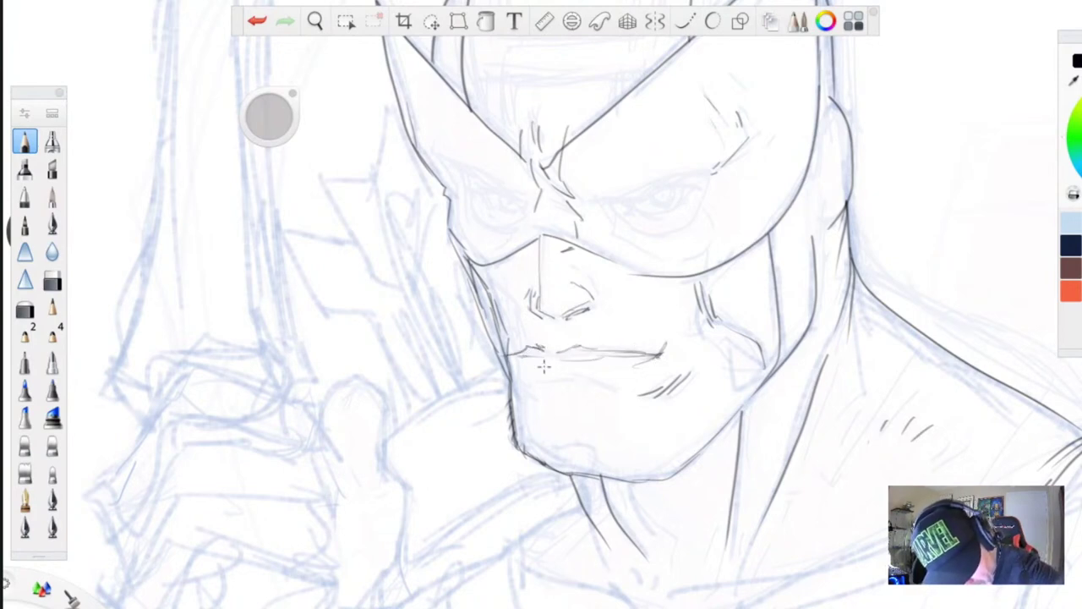
drag(615, 388, 517, 391)
drag(591, 461, 568, 452)
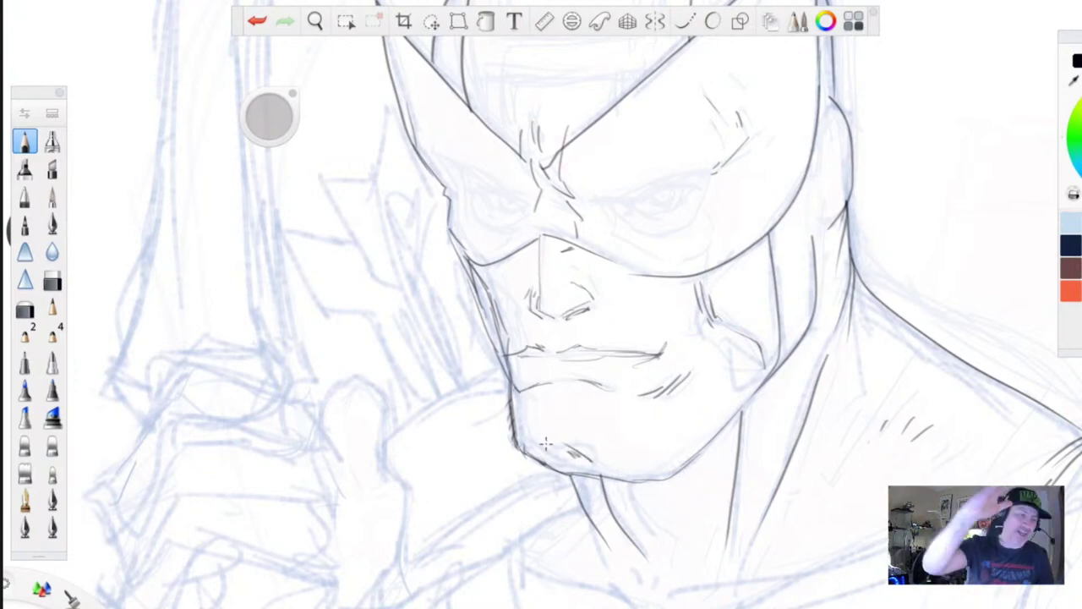
- Darken the jaw and chin contour and reinforce the outer edge of the ear and back of the head
mouse_move(450, 205)
mouse_down()
mouse_move(449, 234)
mouse_move(527, 428)
mouse_move(529, 412)
mouse_move(536, 462)
mouse_up()
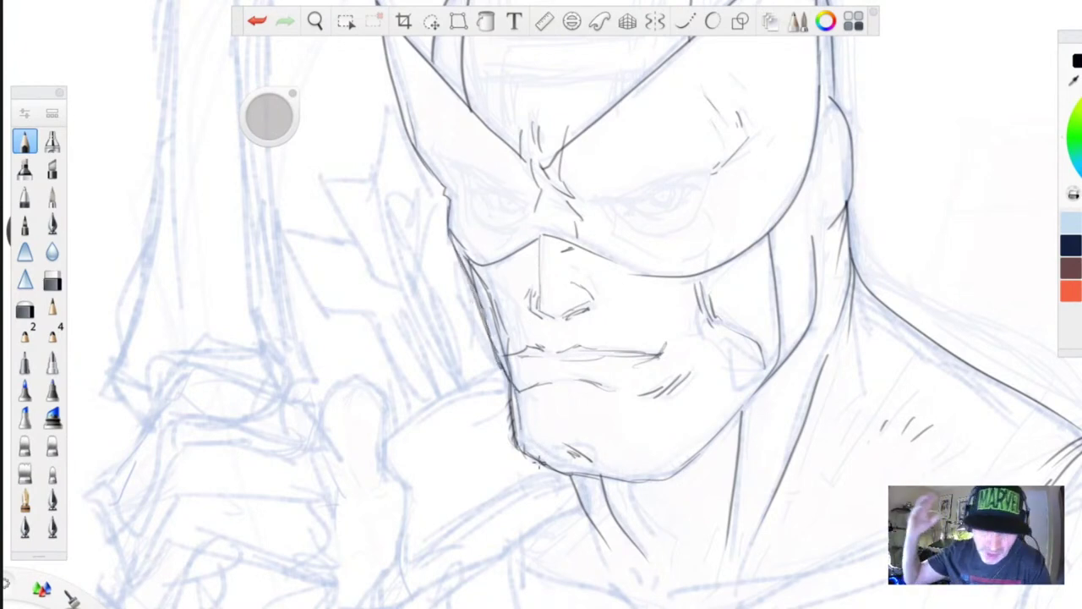
mouse_move(827, 96)
mouse_down()
mouse_move(852, 137)
mouse_move(852, 191)
mouse_move(838, 59)
mouse_move(837, 93)
mouse_up()
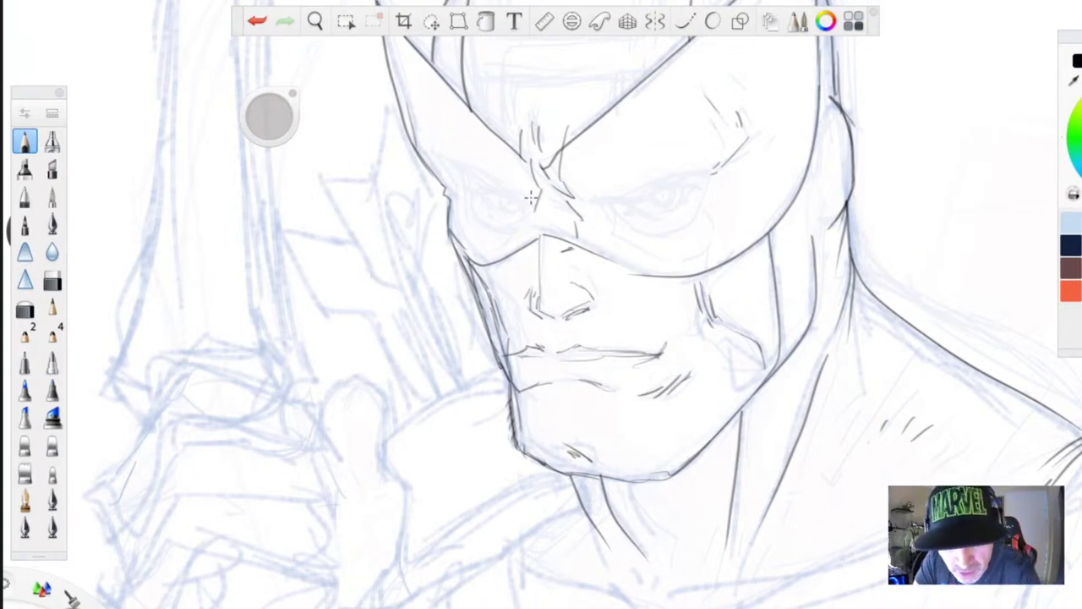
- Draw both eyes inside the mask with lowered brows, lids, irises and under-eye lines
mouse_move(519, 193)
mouse_down()
mouse_move(436, 155)
mouse_move(461, 199)
mouse_move(463, 179)
mouse_move(477, 219)
mouse_move(528, 203)
mouse_move(524, 217)
mouse_move(517, 193)
mouse_move(463, 163)
mouse_move(510, 196)
mouse_move(475, 191)
mouse_move(508, 199)
mouse_up()
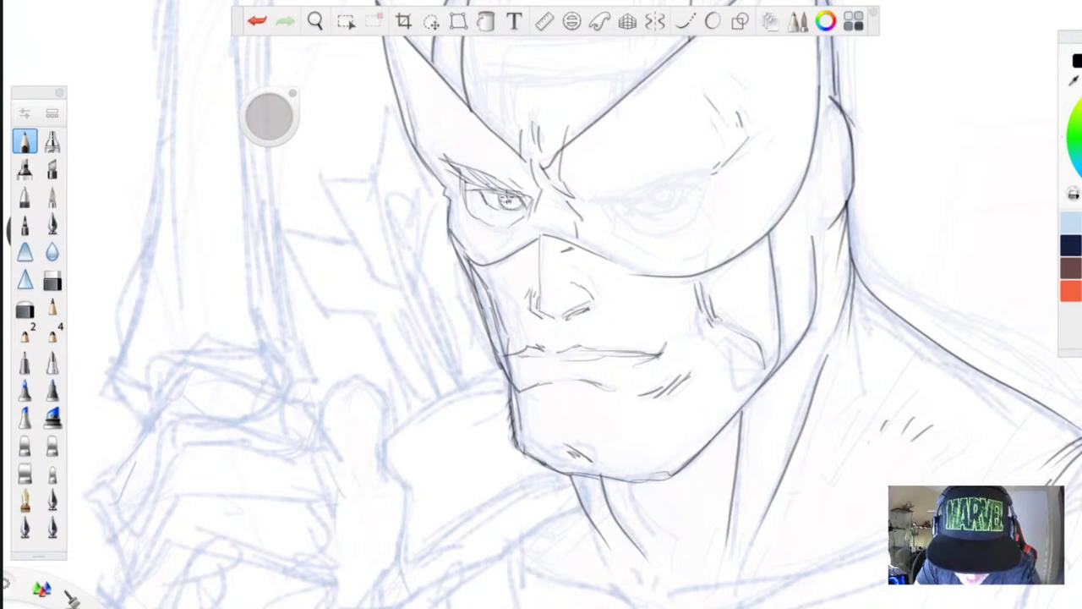
mouse_move(493, 197)
mouse_down()
mouse_move(467, 161)
mouse_move(467, 194)
mouse_move(501, 230)
mouse_up()
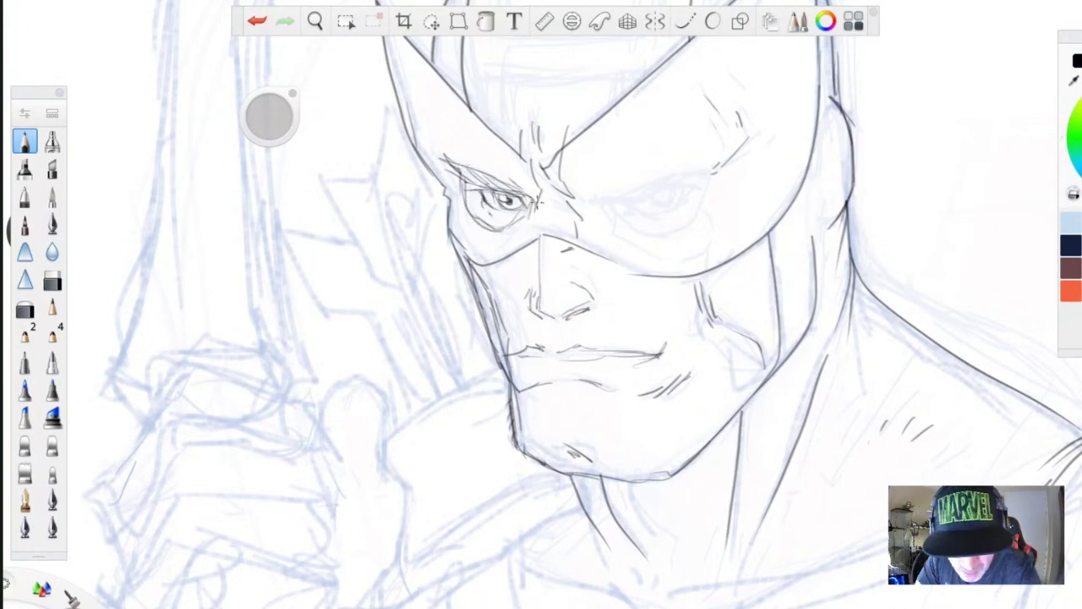
drag(564, 172, 587, 197)
mouse_move(712, 166)
mouse_down()
mouse_move(600, 198)
mouse_move(712, 175)
mouse_move(688, 224)
mouse_move(617, 226)
mouse_move(651, 230)
mouse_move(586, 198)
mouse_move(634, 200)
mouse_up()
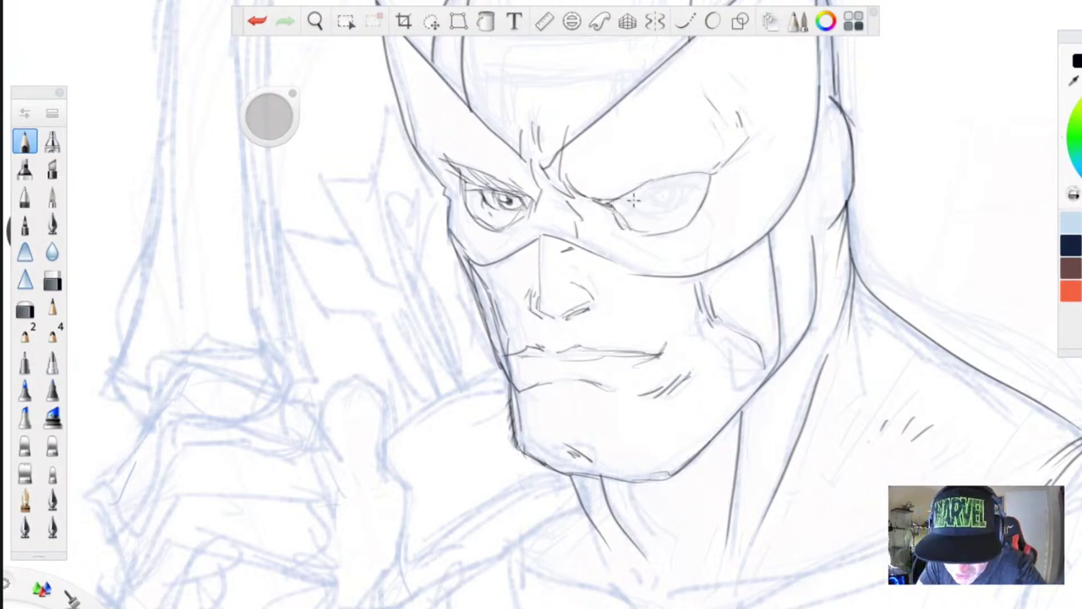
mouse_move(712, 172)
mouse_down()
mouse_move(630, 199)
mouse_move(647, 182)
mouse_move(673, 184)
mouse_move(666, 193)
mouse_move(696, 186)
mouse_move(629, 203)
mouse_move(670, 200)
mouse_move(655, 195)
mouse_move(668, 187)
mouse_move(636, 222)
mouse_up()
drag(698, 198, 684, 214)
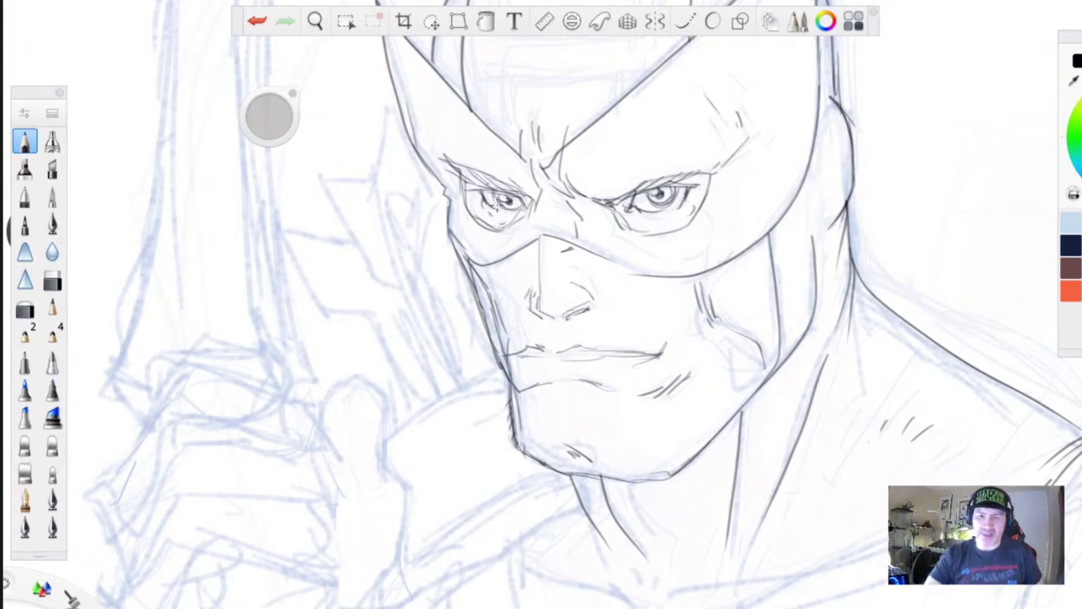
- Strengthen the nose bridge and nostril, the far cheek contour, the jawline and the near cheek's hollow and side line
mouse_move(541, 241)
mouse_down()
mouse_move(541, 297)
mouse_move(568, 320)
mouse_move(589, 309)
mouse_move(533, 287)
mouse_move(595, 305)
mouse_move(581, 314)
mouse_up()
drag(475, 269, 493, 350)
drag(484, 301, 512, 419)
drag(684, 471, 579, 472)
right_click(763, 369)
click(761, 368)
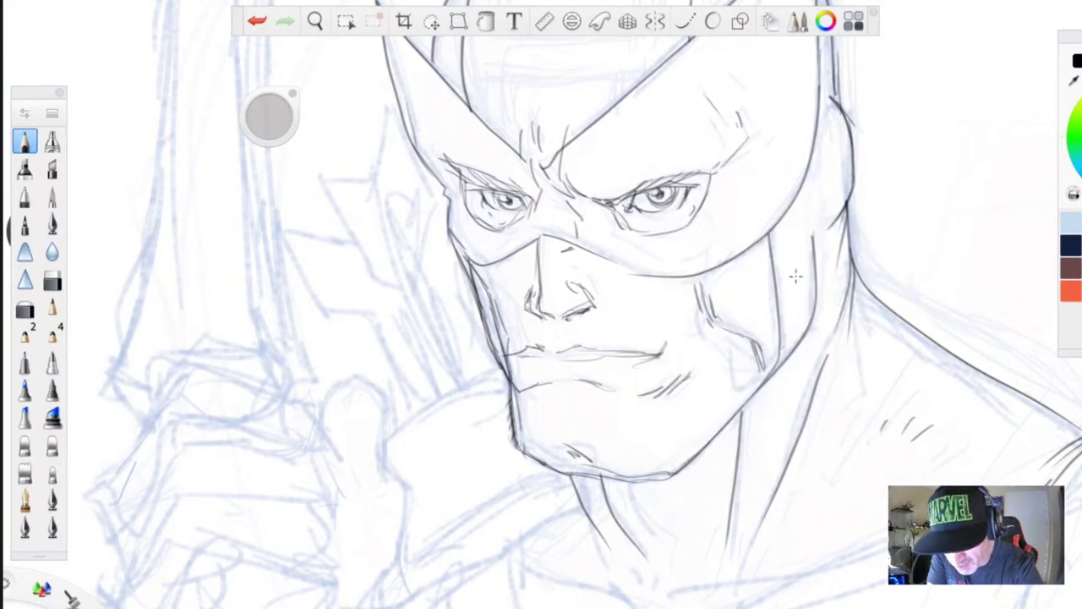
mouse_move(776, 267)
mouse_down()
mouse_move(771, 230)
mouse_move(787, 318)
mouse_move(766, 385)
mouse_up()
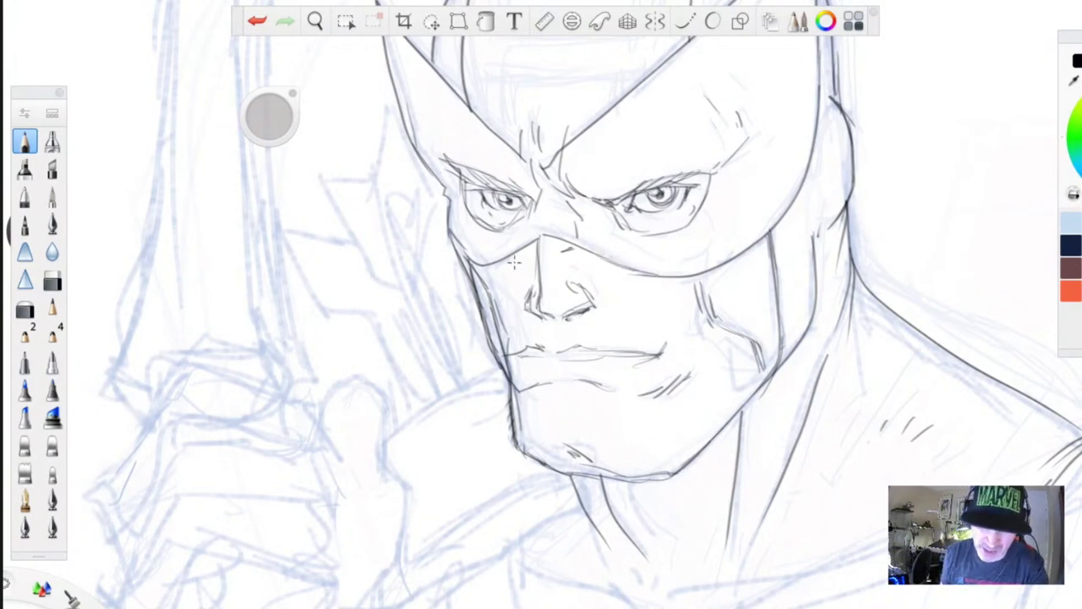
right_click(541, 454)
click(580, 476)
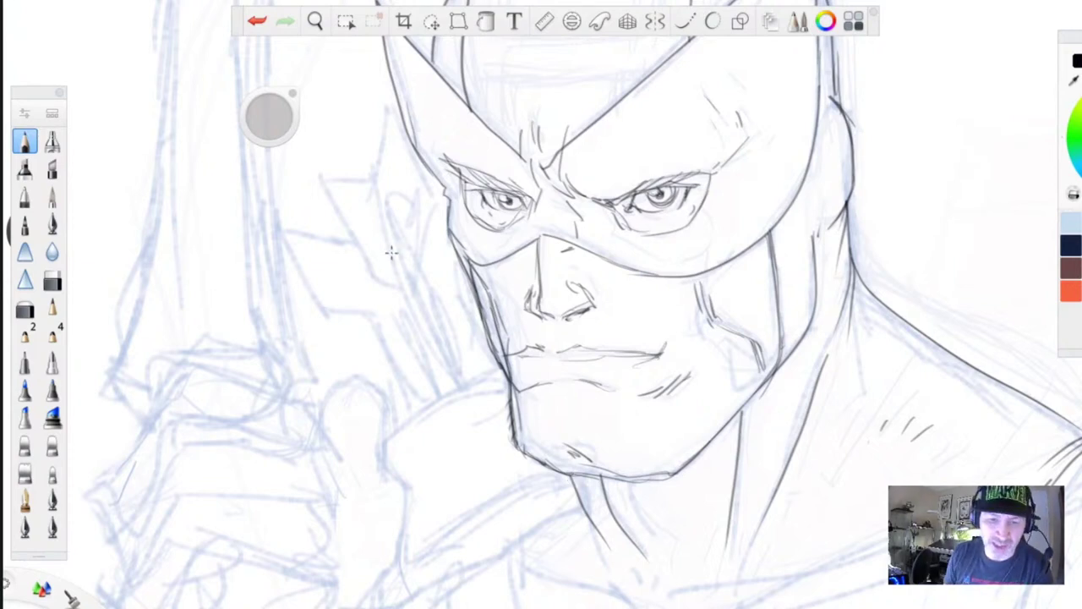
- Using Steady Stroke, draw the inner vertical panel lines and the two horizontal band lines across the cowl's forehead
key(space)
drag(436, 359, 459, 512)
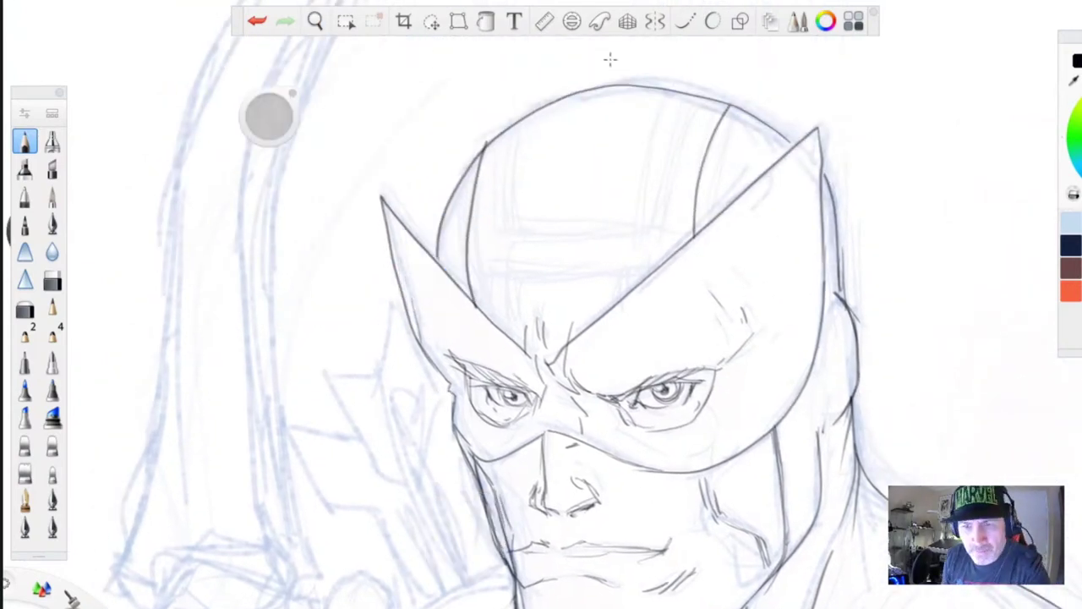
click(685, 21)
mouse_move(694, 97)
mouse_down()
mouse_move(672, 138)
mouse_move(658, 265)
mouse_up()
mouse_move(522, 121)
mouse_down()
mouse_move(504, 261)
mouse_move(516, 345)
mouse_up()
mouse_move(658, 224)
mouse_down()
mouse_move(517, 232)
mouse_move(487, 232)
mouse_up()
drag(665, 261, 520, 271)
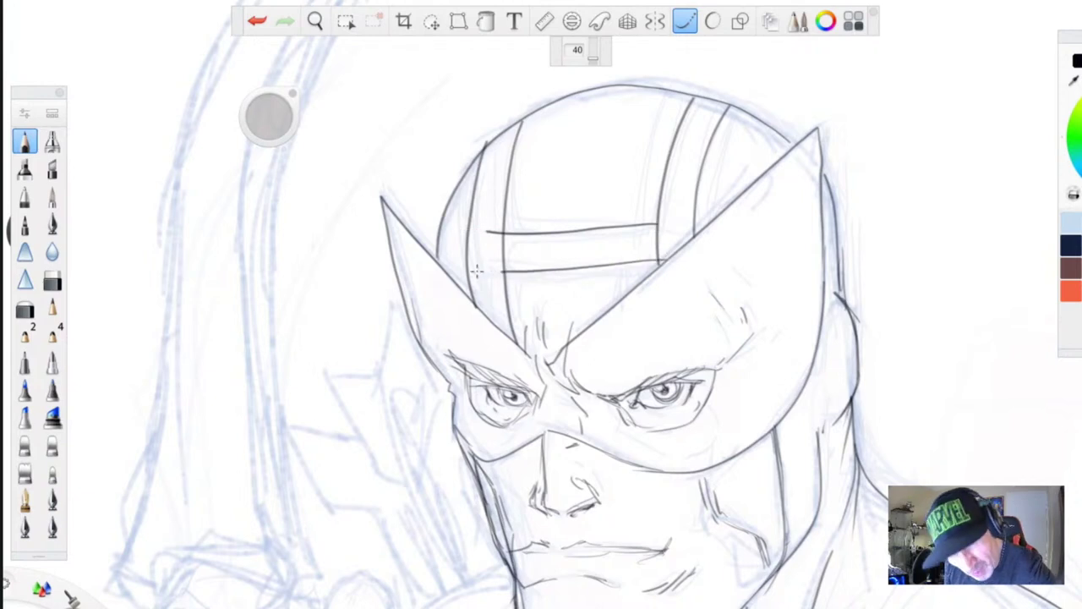
- Add short highlight and crease marks above the cowl's forehead band and beside its near panel, switching off Steady Stroke for the final ones
key(space)
drag(413, 157, 404, 264)
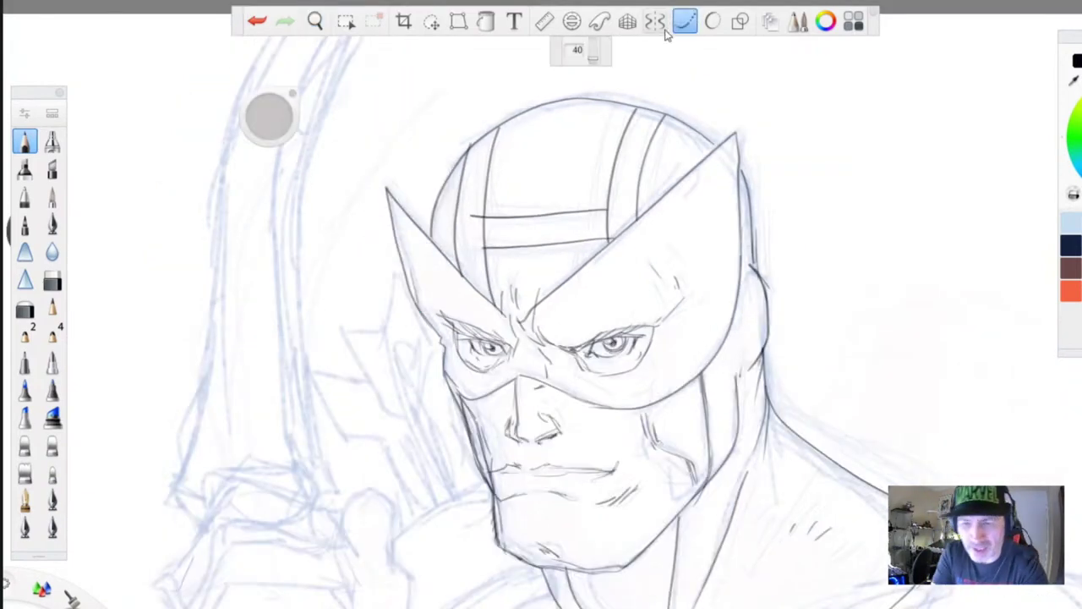
mouse_move(624, 190)
mouse_down()
mouse_move(494, 192)
mouse_move(524, 194)
mouse_up()
mouse_move(466, 228)
mouse_down()
mouse_move(521, 176)
mouse_move(574, 187)
mouse_move(572, 162)
mouse_up()
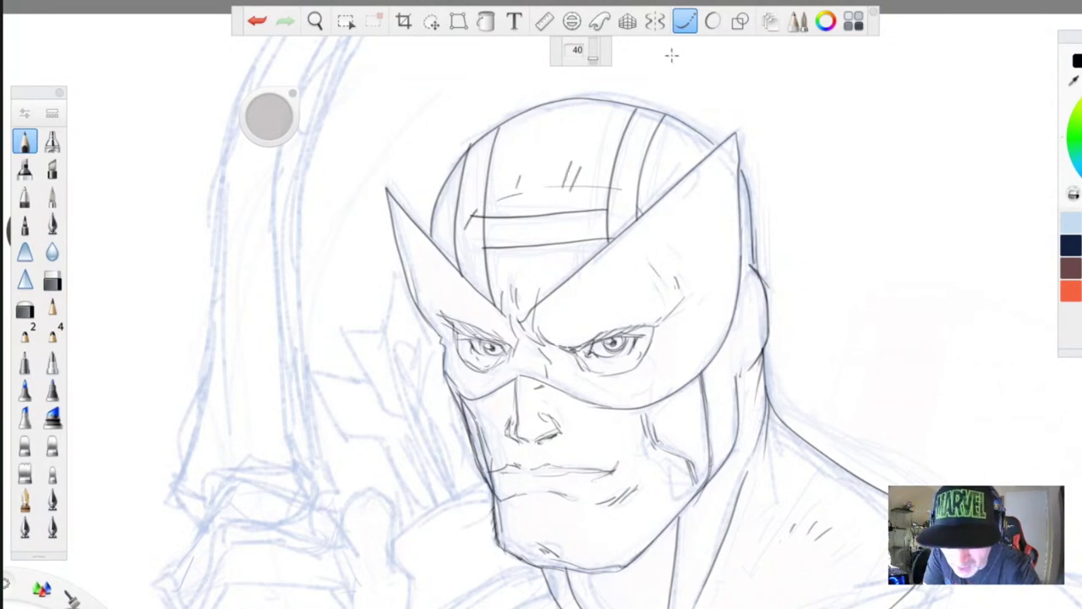
click(685, 22)
drag(654, 198, 639, 212)
drag(637, 207, 649, 192)
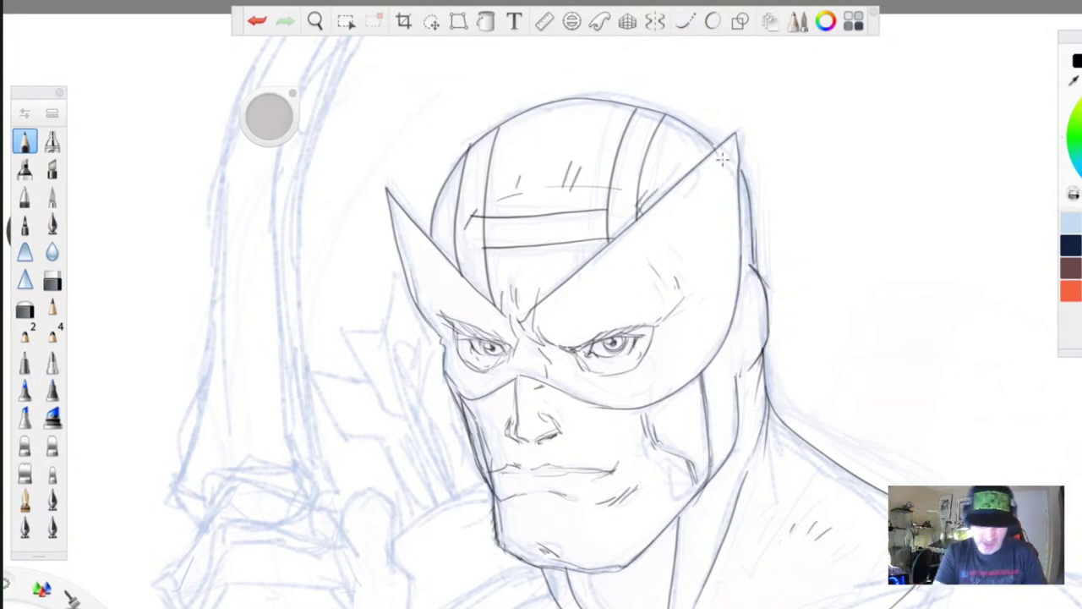
- Draw the costume's neckline with its small V notch, the far collar edge and the near shoulder's curved contour
key(space)
drag(355, 561, 314, 280)
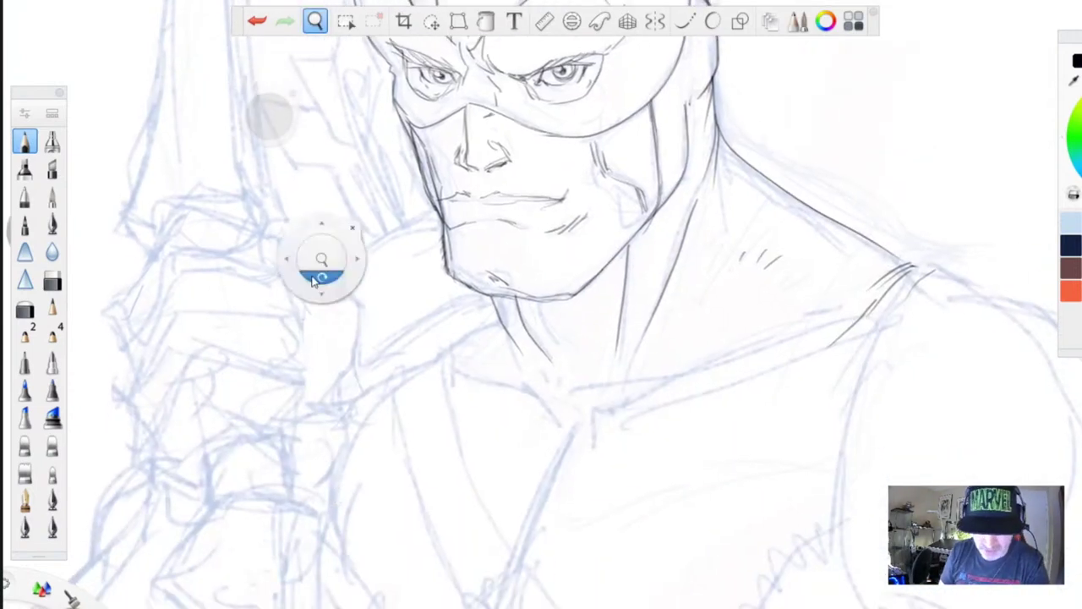
drag(816, 277, 806, 291)
mouse_move(867, 306)
mouse_down()
mouse_move(572, 406)
mouse_move(566, 433)
mouse_move(429, 363)
mouse_up()
mouse_move(490, 296)
mouse_down()
mouse_move(438, 341)
mouse_move(442, 351)
mouse_up()
drag(479, 318, 382, 378)
drag(925, 273, 881, 306)
mouse_move(900, 310)
mouse_down()
mouse_move(879, 335)
mouse_move(844, 448)
mouse_move(866, 587)
mouse_up()
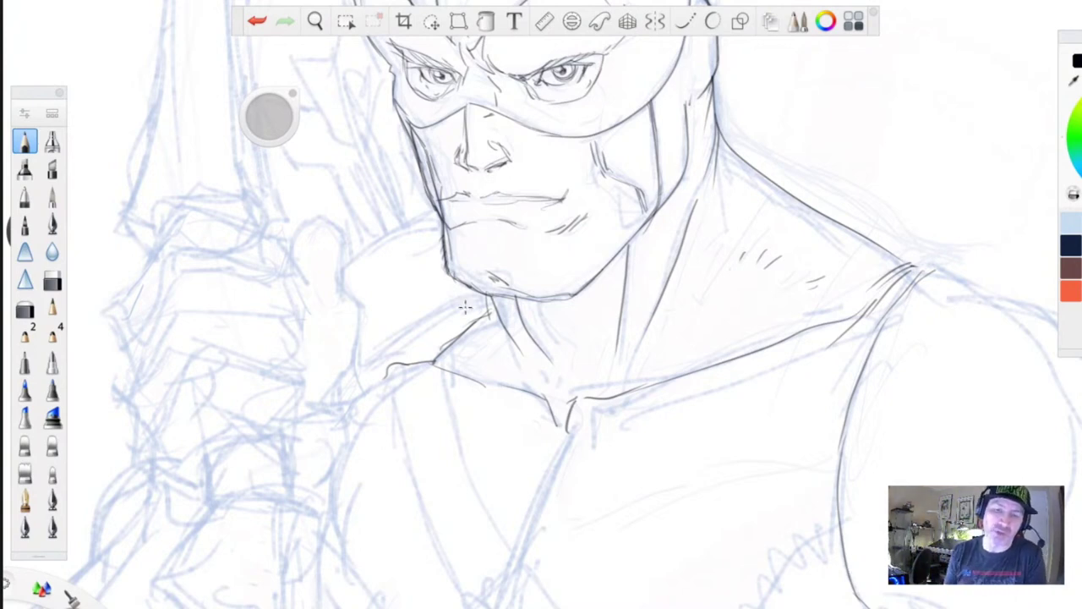
- Touch up the chin and draw the quiver's curved rim and lower band lines behind the jaw
drag(575, 296, 526, 281)
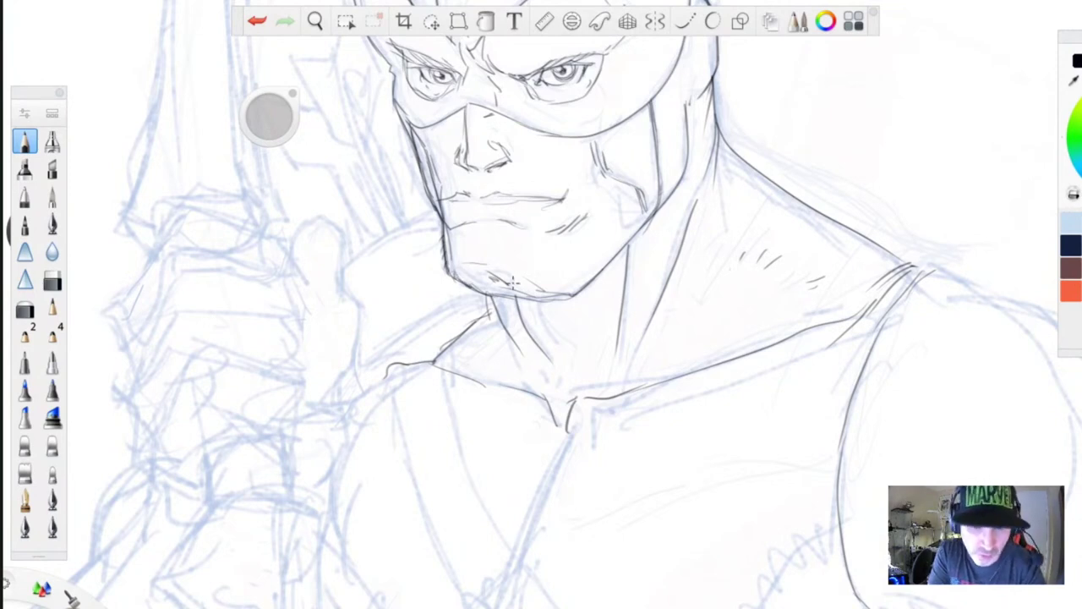
mouse_move(478, 297)
mouse_down()
mouse_move(362, 371)
mouse_move(406, 324)
mouse_move(354, 366)
mouse_up()
drag(441, 217, 335, 279)
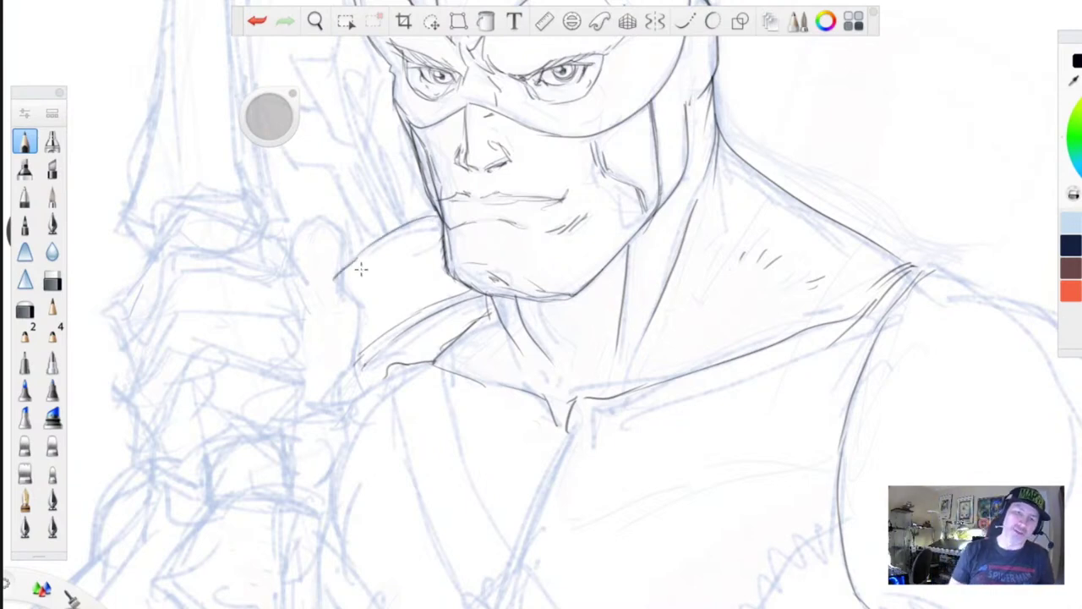
key(space)
drag(457, 231, 415, 377)
drag(410, 380, 435, 532)
drag(388, 245, 367, 201)
drag(342, 334, 484, 488)
drag(288, 343, 330, 310)
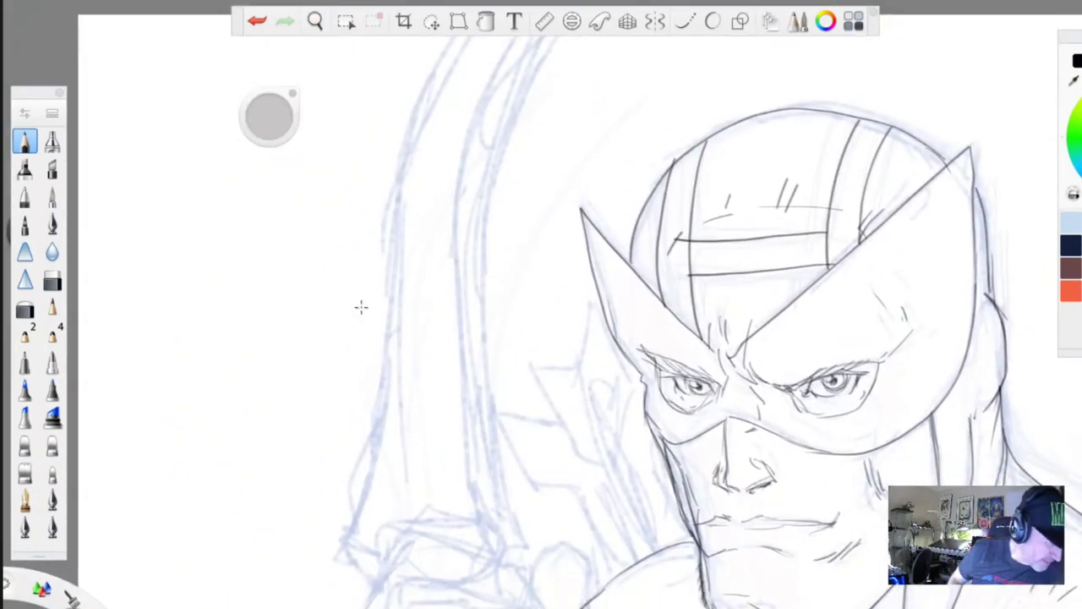
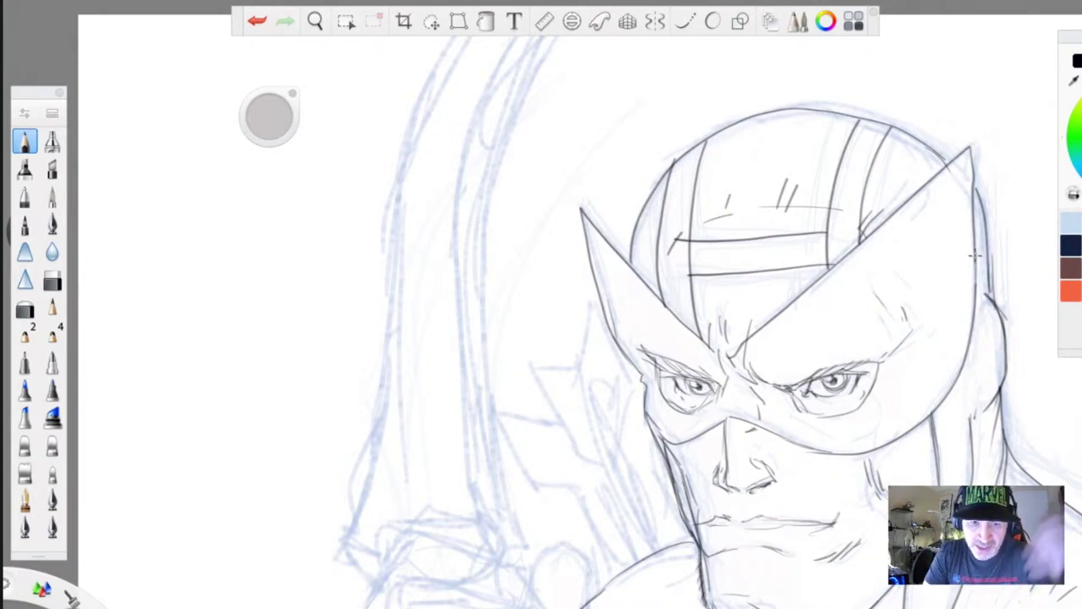
right_click(646, 391)
click(612, 330)
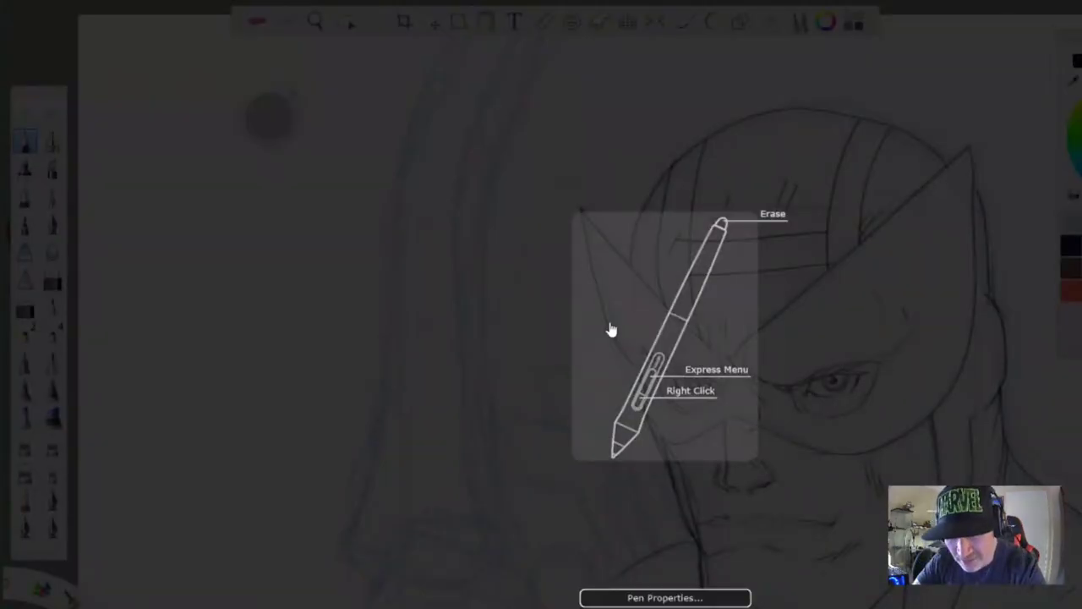
click(606, 509)
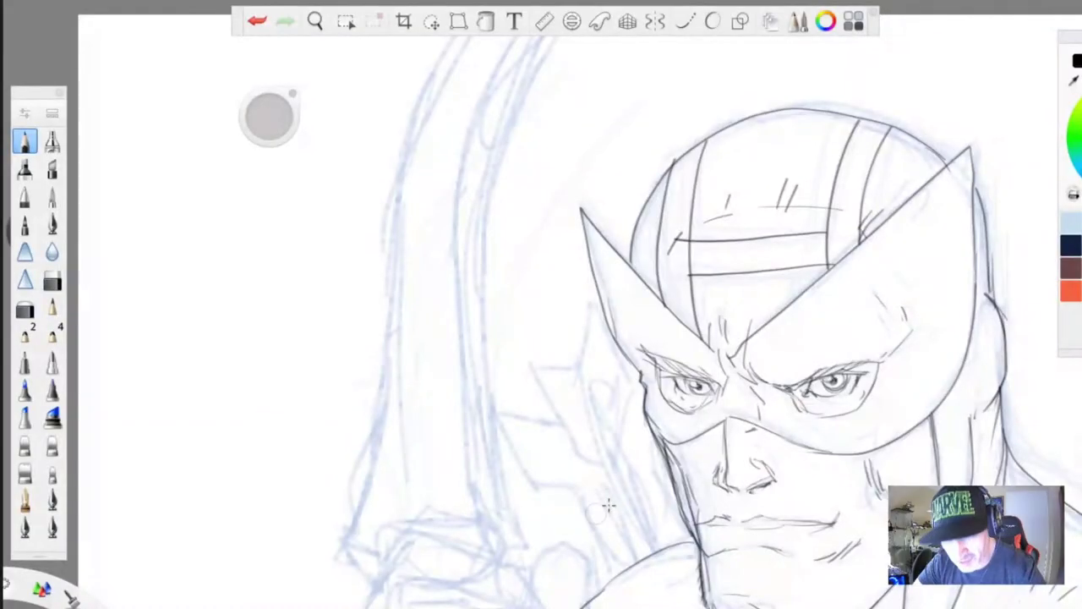
- Darken the outer and inner edges of the mask's far wing down to the brow
mouse_move(587, 218)
mouse_down()
mouse_move(637, 271)
mouse_move(600, 278)
mouse_move(610, 337)
mouse_move(642, 375)
mouse_up()
drag(699, 337, 721, 358)
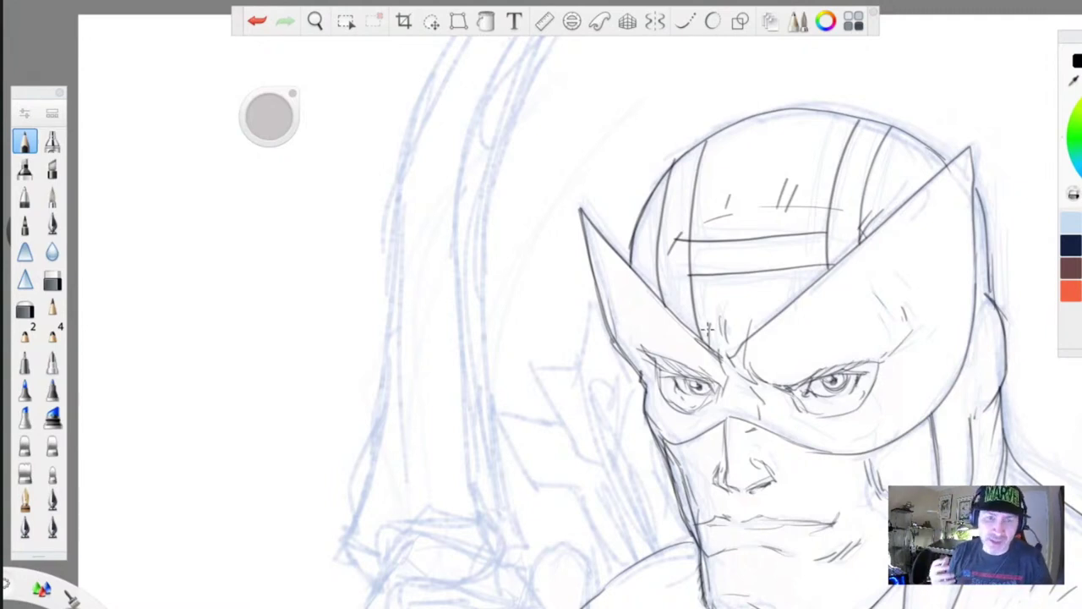
- Align the ruler with the sketched arrows and draw the first parallel shaft lines rising from the quiver
key(space)
drag(357, 515, 326, 324)
click(544, 23)
drag(788, 254, 521, 186)
drag(534, 444, 626, 419)
drag(551, 187, 627, 355)
drag(583, 303, 570, 301)
drag(535, 188, 618, 359)
drag(564, 312, 546, 333)
drag(553, 282, 596, 376)
- Rule the remaining parallel arrow shaft edges on both sides of the first ones and put the ruler away
drag(548, 335, 540, 345)
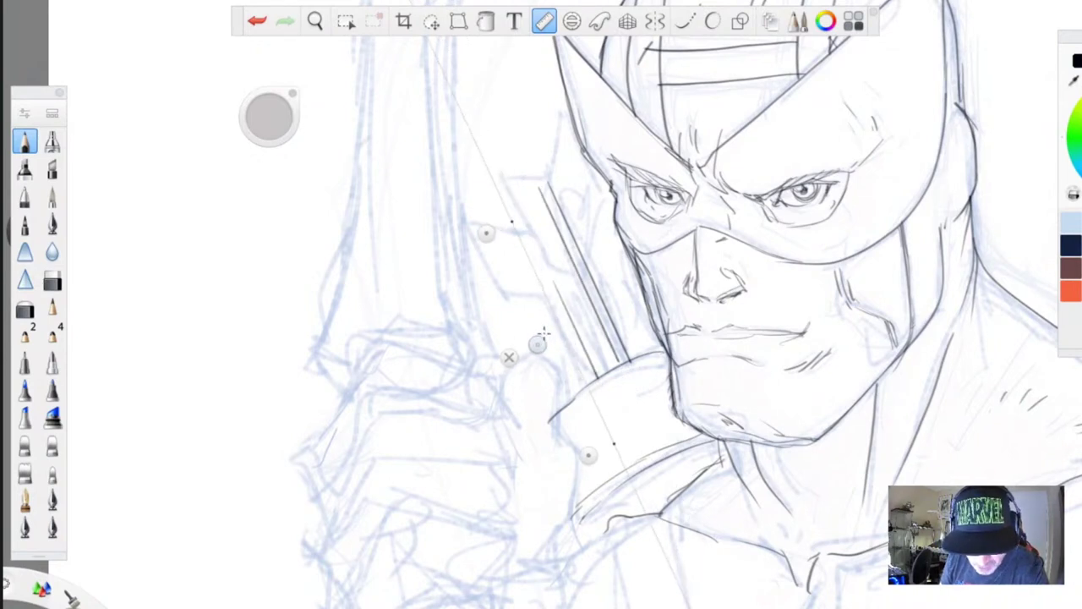
drag(542, 282, 586, 383)
drag(539, 345, 562, 341)
drag(564, 281, 607, 372)
drag(562, 342, 603, 335)
drag(606, 263, 585, 238)
drag(606, 334, 619, 331)
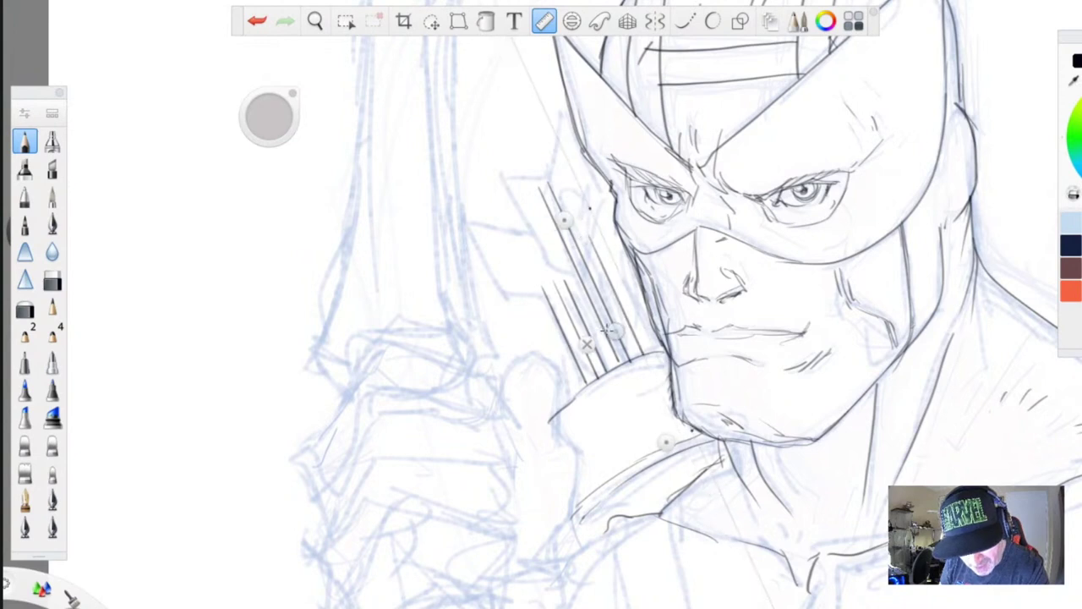
mouse_move(602, 239)
mouse_down()
mouse_move(650, 342)
mouse_move(534, 382)
mouse_up()
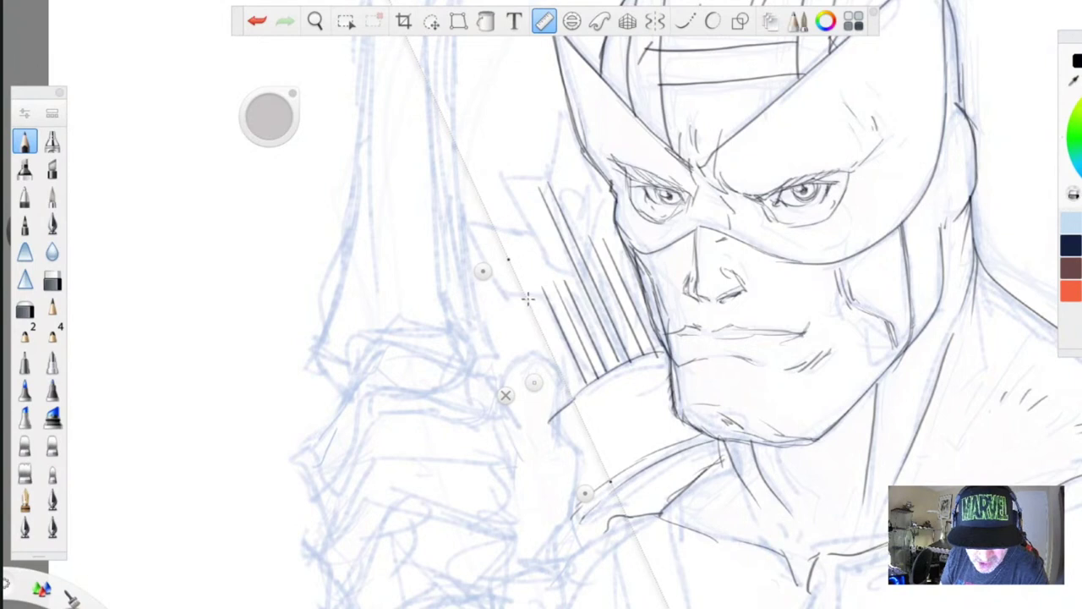
drag(528, 298, 537, 357)
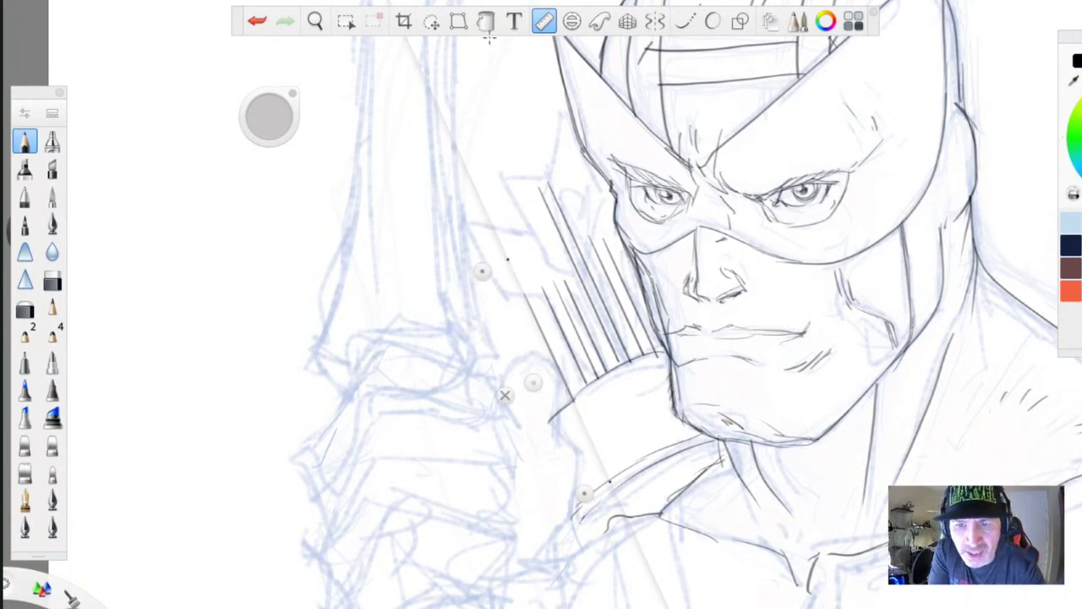
click(546, 22)
- Draw the pointed feather fletchings and nocks freehand on the upper ends of the arrow shafts
mouse_move(589, 241)
mouse_down()
mouse_move(585, 256)
mouse_move(597, 214)
mouse_move(581, 161)
mouse_move(567, 159)
mouse_move(549, 112)
mouse_move(547, 175)
mouse_move(484, 165)
mouse_move(518, 226)
mouse_move(575, 269)
mouse_move(516, 221)
mouse_up()
mouse_move(536, 159)
mouse_down()
mouse_move(545, 174)
mouse_move(531, 196)
mouse_move(565, 218)
mouse_up()
drag(538, 178, 548, 222)
drag(562, 135, 548, 172)
drag(592, 137, 576, 173)
mouse_move(511, 195)
mouse_down()
mouse_move(463, 195)
mouse_move(494, 249)
mouse_up()
mouse_move(467, 207)
mouse_down()
mouse_move(510, 268)
mouse_move(527, 274)
mouse_move(514, 229)
mouse_move(565, 269)
mouse_move(566, 287)
mouse_move(555, 280)
mouse_move(568, 291)
mouse_move(526, 264)
mouse_move(491, 203)
mouse_up()
mouse_move(548, 252)
mouse_down()
mouse_move(570, 283)
mouse_move(594, 269)
mouse_up()
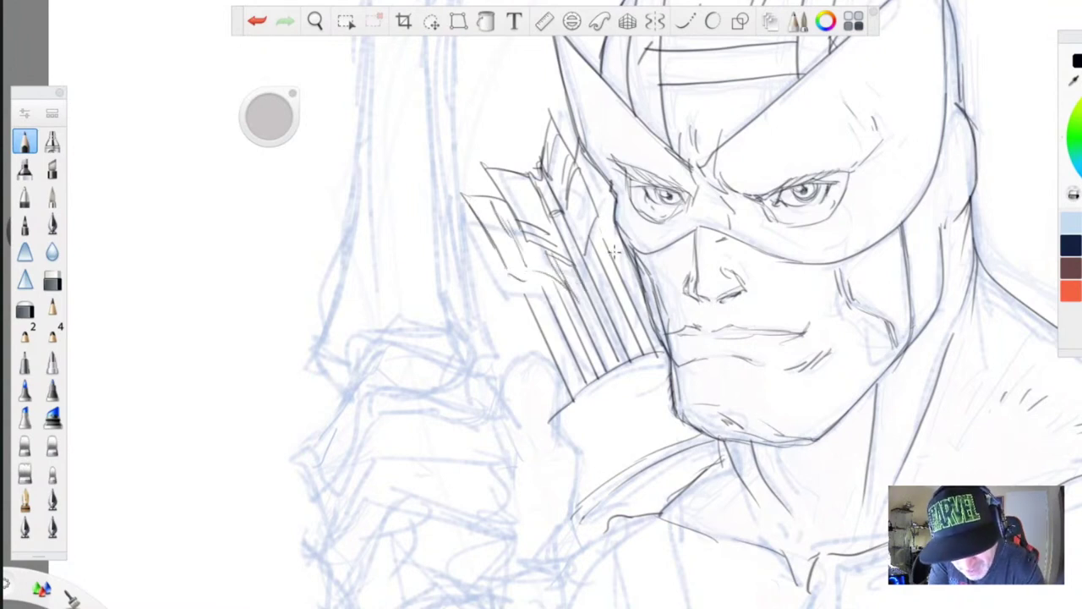
- Outline the outermost arrows' overlapping fletchings with double top edges and jagged lower edges
drag(505, 217, 460, 192)
mouse_move(464, 194)
mouse_down()
mouse_move(519, 273)
mouse_move(547, 295)
mouse_up()
drag(490, 231, 460, 225)
mouse_move(459, 226)
mouse_down()
mouse_move(496, 277)
mouse_move(543, 297)
mouse_up()
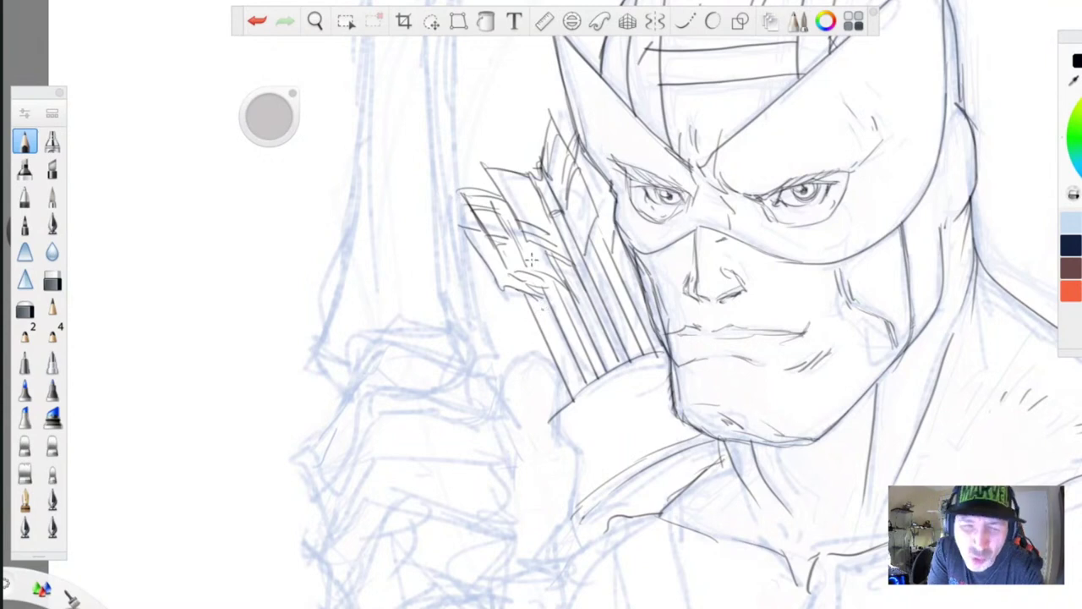
click(543, 22)
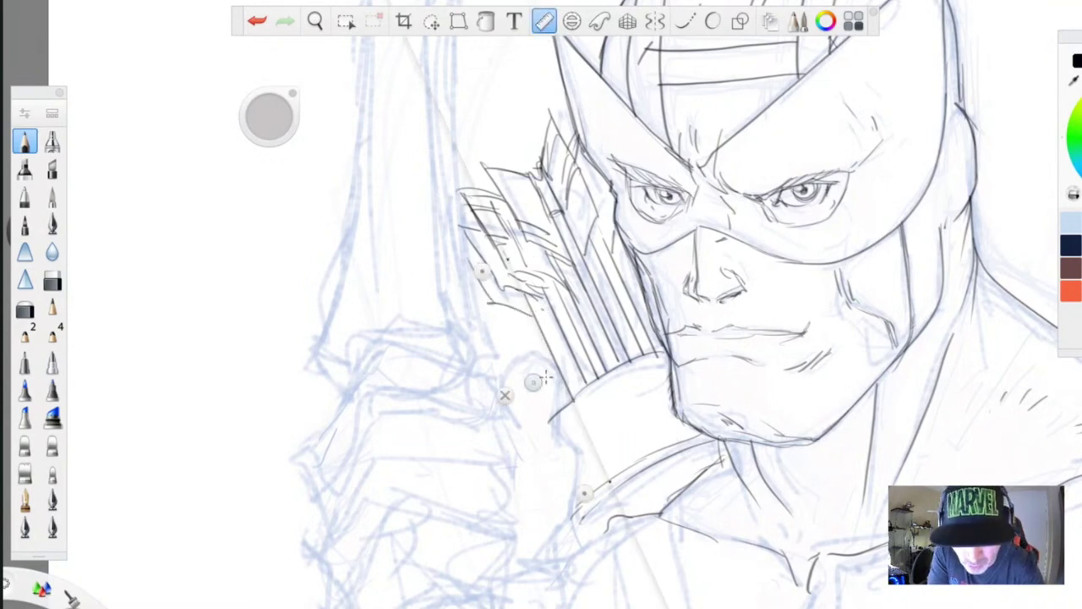
drag(536, 381, 546, 377)
mouse_move(543, 307)
mouse_down()
mouse_move(581, 385)
mouse_move(524, 389)
mouse_up()
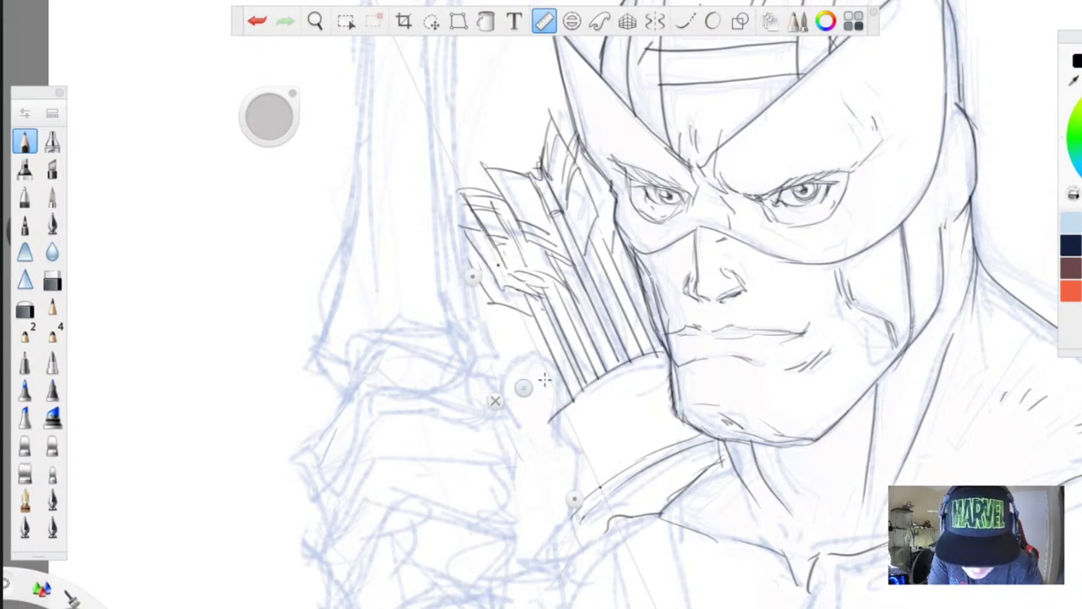
click(495, 401)
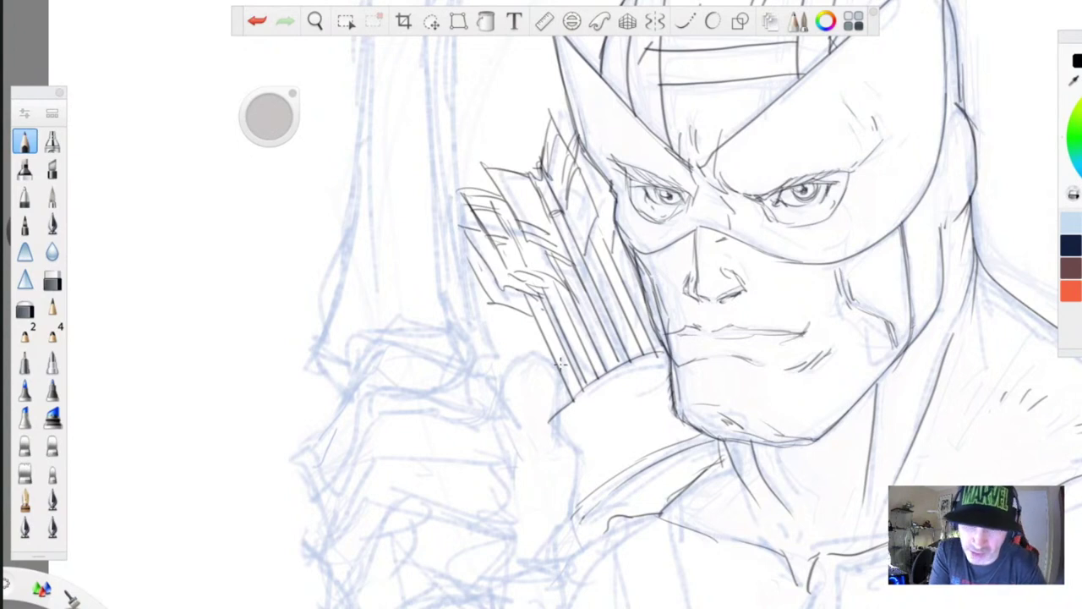
- Darken the far cheek edge, add two crossed lacing marks on the quiver's band and draw the outermost arrow's shaft
mouse_move(615, 194)
mouse_down()
mouse_move(635, 252)
mouse_move(624, 249)
mouse_move(689, 411)
mouse_up()
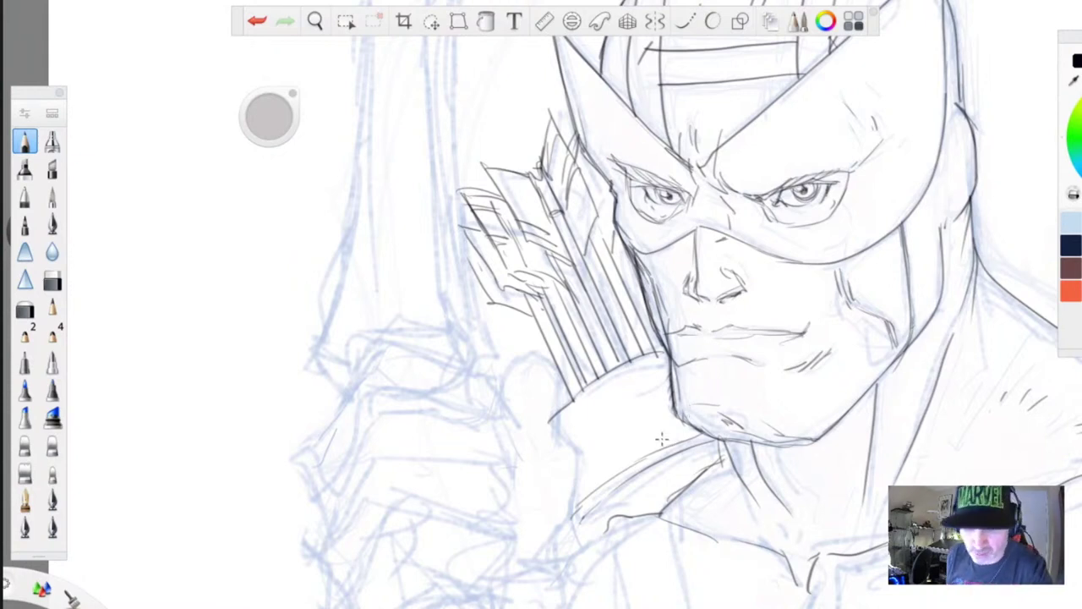
mouse_move(663, 441)
mouse_down()
mouse_move(582, 479)
mouse_move(603, 492)
mouse_move(612, 469)
mouse_move(623, 495)
mouse_move(589, 501)
mouse_up()
drag(519, 314, 539, 353)
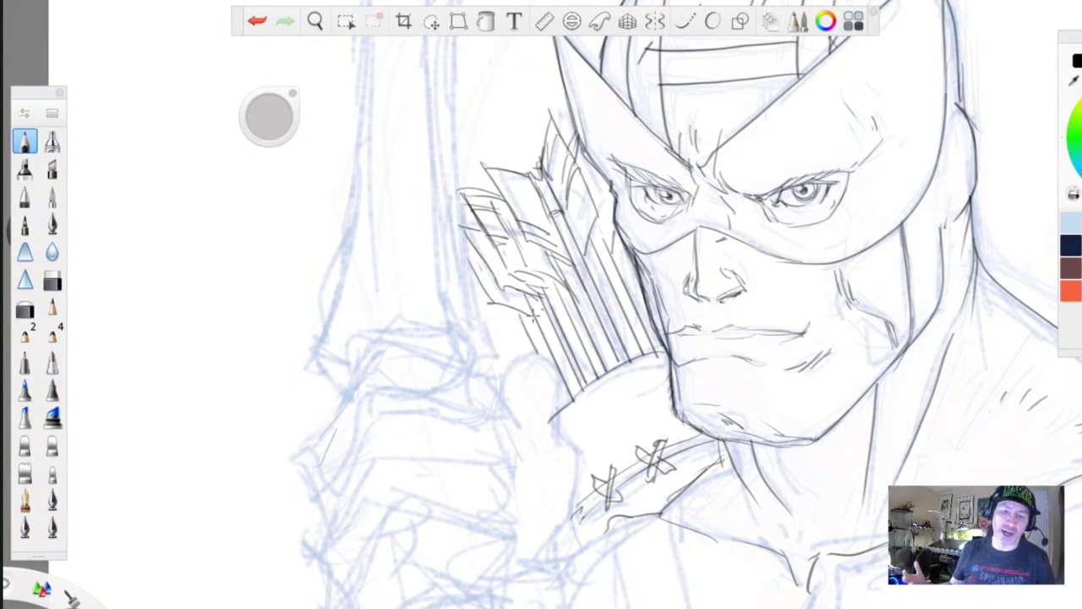
- Trace the bow hand's thumb, palm edge and index finger, and start the knuckles and sides of the second finger
mouse_move(535, 343)
mouse_down()
mouse_move(559, 365)
mouse_move(531, 349)
mouse_move(512, 376)
mouse_move(535, 380)
mouse_move(542, 354)
mouse_move(562, 375)
mouse_move(554, 408)
mouse_move(571, 487)
mouse_move(563, 547)
mouse_move(531, 575)
mouse_up()
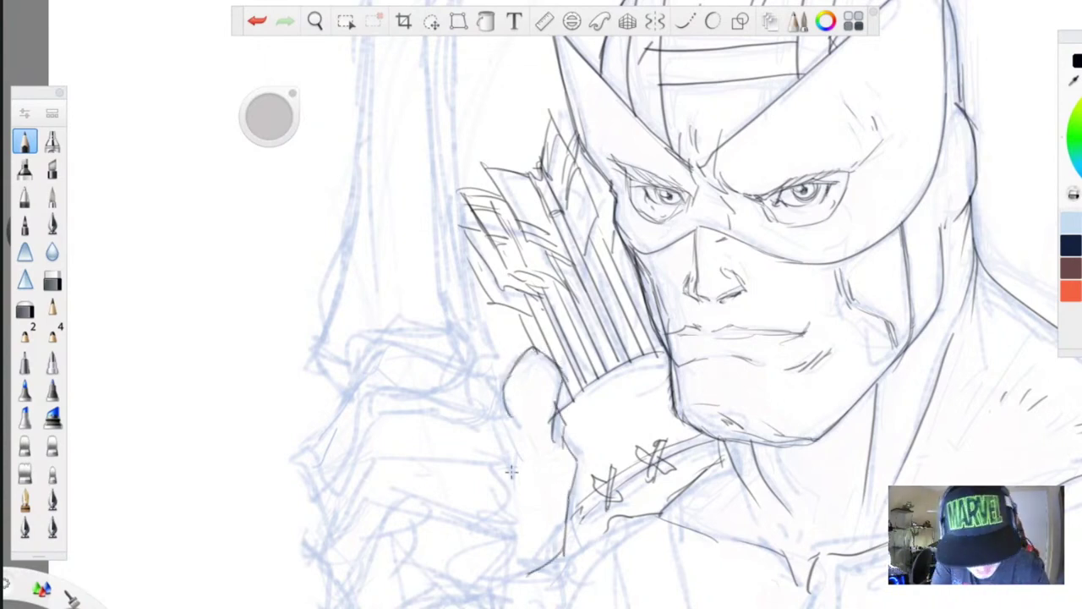
mouse_move(436, 328)
mouse_down()
mouse_move(470, 364)
mouse_move(432, 391)
mouse_move(364, 342)
mouse_move(372, 338)
mouse_move(352, 387)
mouse_up()
drag(355, 346, 313, 448)
mouse_move(347, 406)
mouse_down()
mouse_move(377, 388)
mouse_move(455, 397)
mouse_move(430, 390)
mouse_move(469, 399)
mouse_move(490, 445)
mouse_up()
mouse_move(487, 413)
mouse_down()
mouse_move(433, 388)
mouse_move(341, 409)
mouse_move(316, 473)
mouse_up()
mouse_move(337, 387)
mouse_down()
mouse_move(306, 496)
mouse_move(310, 530)
mouse_up()
drag(472, 395, 483, 455)
drag(363, 403, 368, 456)
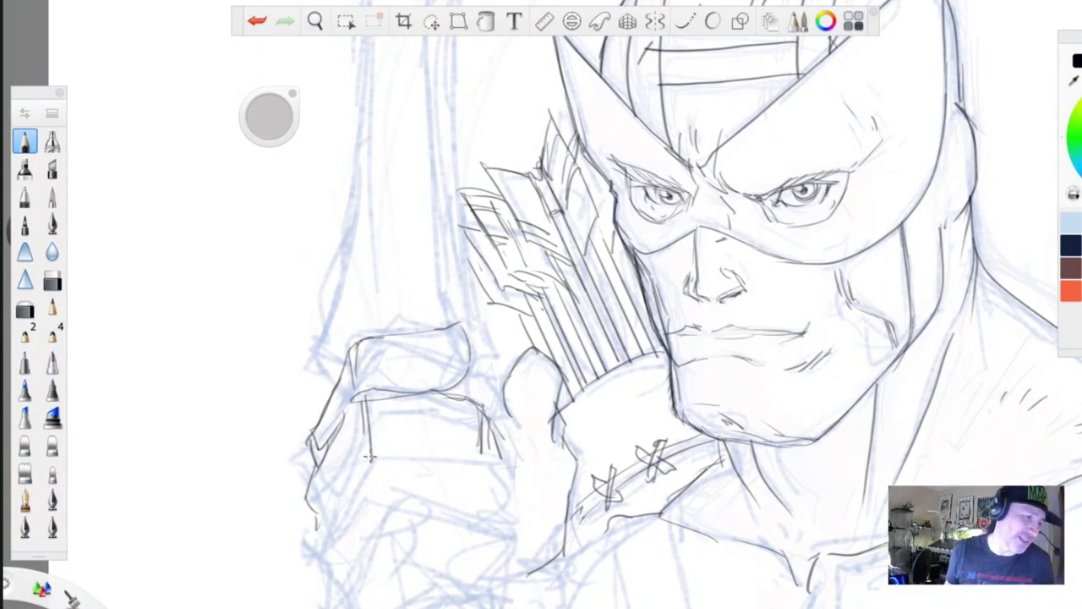
- Darken the index finger's contour and add crease marks where the thumb meets the palm
drag(431, 335, 460, 323)
mouse_move(460, 323)
mouse_down()
mouse_move(465, 357)
mouse_move(461, 347)
mouse_up()
mouse_move(471, 339)
mouse_down()
mouse_move(437, 394)
mouse_move(465, 379)
mouse_up()
drag(464, 320, 358, 342)
drag(353, 336, 345, 368)
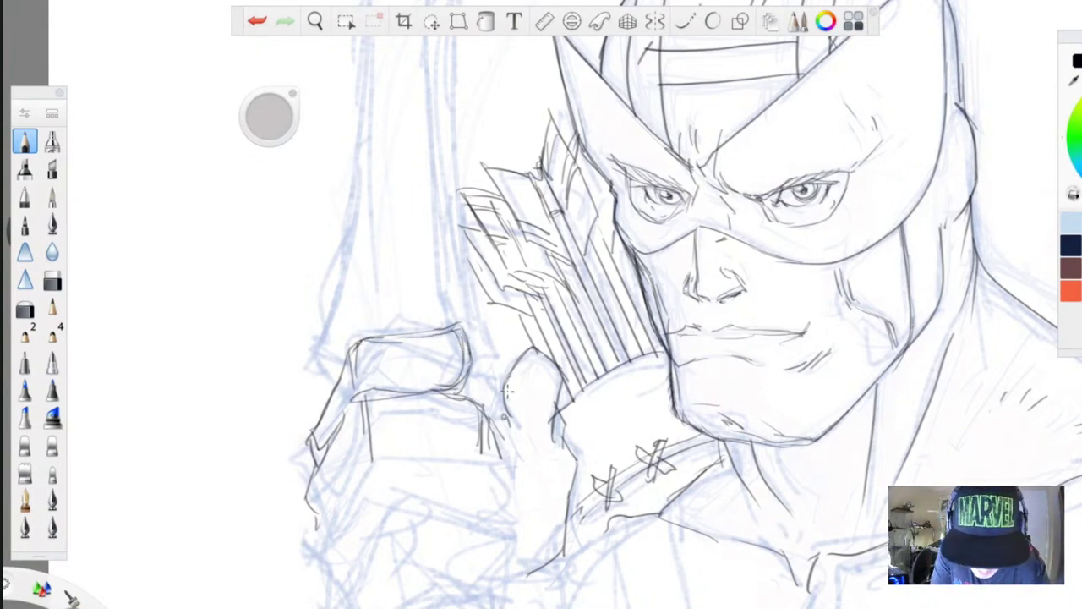
drag(521, 437, 509, 428)
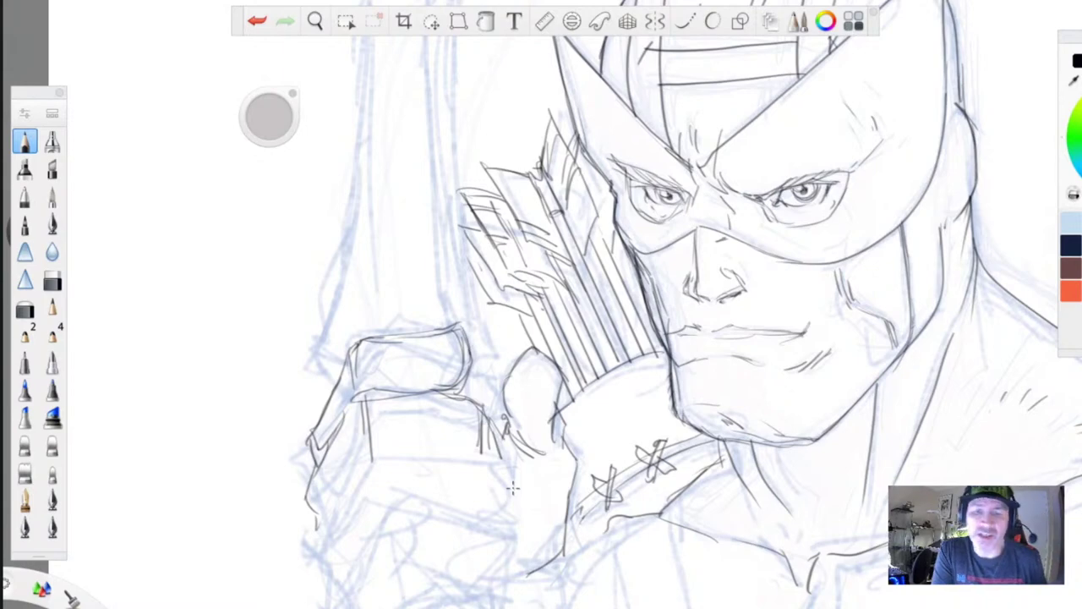
- Trace the remaining fingers and knuckles of the gripping fist and close the palm's lower edge at the wrist
drag(465, 87, 452, 218)
key(space)
drag(263, 405, 360, 567)
mouse_move(379, 284)
mouse_down()
mouse_move(385, 471)
mouse_move(310, 124)
mouse_move(291, 126)
mouse_up()
mouse_move(392, 428)
mouse_down()
mouse_move(271, 321)
mouse_move(394, 268)
mouse_up()
mouse_move(351, 228)
mouse_down()
mouse_move(402, 219)
mouse_move(315, 328)
mouse_move(314, 368)
mouse_up()
mouse_move(376, 292)
mouse_down()
mouse_move(345, 341)
mouse_move(330, 411)
mouse_move(490, 284)
mouse_move(509, 306)
mouse_up()
mouse_move(516, 353)
mouse_down()
mouse_move(510, 321)
mouse_move(451, 292)
mouse_up()
mouse_move(500, 338)
mouse_down()
mouse_move(381, 342)
mouse_move(340, 409)
mouse_move(347, 444)
mouse_move(364, 464)
mouse_move(522, 412)
mouse_up()
mouse_move(488, 343)
mouse_down()
mouse_move(529, 382)
mouse_move(512, 427)
mouse_move(419, 401)
mouse_up()
mouse_move(421, 406)
mouse_down()
mouse_move(391, 435)
mouse_move(318, 375)
mouse_move(335, 349)
mouse_move(317, 371)
mouse_move(310, 283)
mouse_up()
mouse_move(357, 395)
mouse_down()
mouse_move(340, 428)
mouse_move(365, 476)
mouse_move(391, 486)
mouse_up()
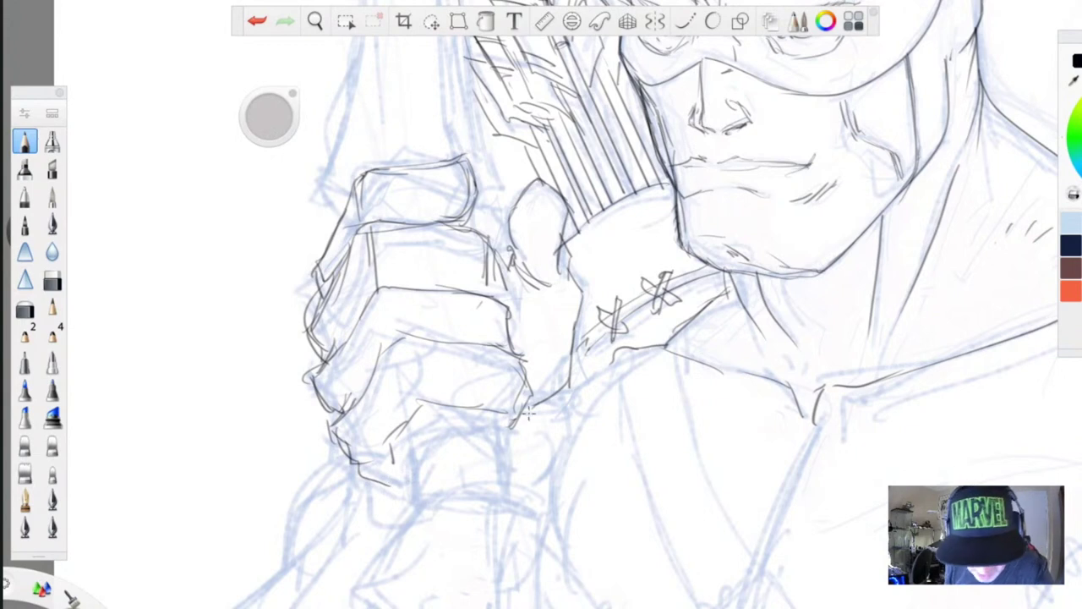
mouse_move(566, 359)
mouse_down()
mouse_move(565, 421)
mouse_move(494, 498)
mouse_up()
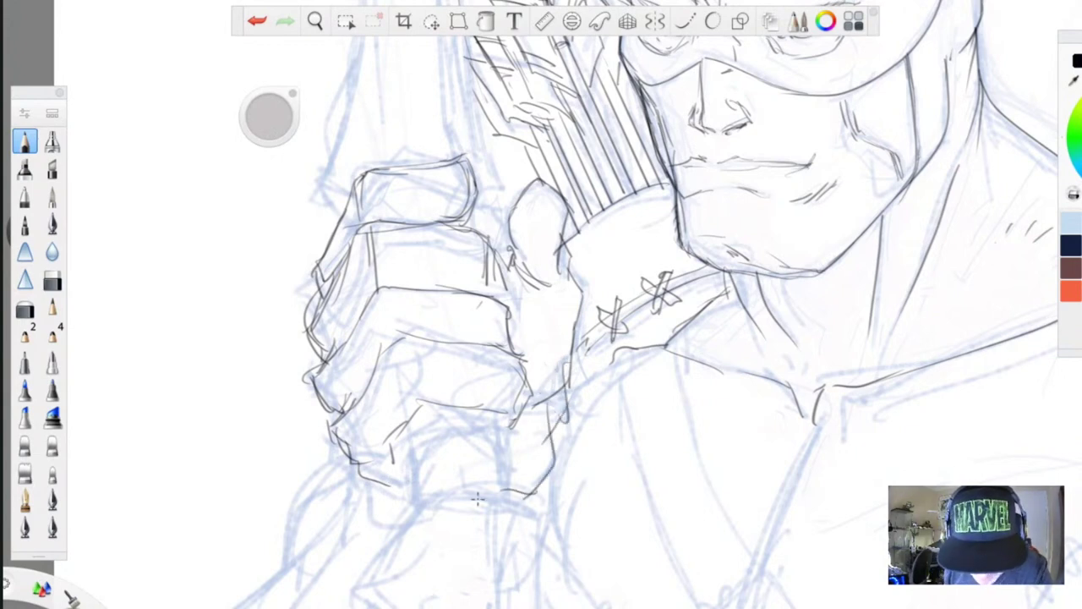
- Draw the forearm descending from the fist, with its rounded lower end and inner contour lines
key(space)
drag(305, 525, 440, 273)
drag(500, 222, 534, 277)
drag(493, 213, 524, 290)
mouse_move(489, 235)
mouse_down()
mouse_move(416, 325)
mouse_move(340, 387)
mouse_up()
drag(554, 428, 505, 529)
drag(550, 448, 453, 583)
drag(491, 224, 490, 309)
mouse_move(550, 407)
mouse_down()
mouse_move(438, 522)
mouse_move(464, 512)
mouse_move(450, 525)
mouse_up()
drag(429, 549, 385, 585)
mouse_move(455, 289)
mouse_down()
mouse_move(382, 404)
mouse_move(354, 423)
mouse_up()
mouse_move(413, 325)
mouse_down()
mouse_move(301, 410)
mouse_move(314, 451)
mouse_move(387, 573)
mouse_move(499, 560)
mouse_up()
drag(558, 440, 397, 554)
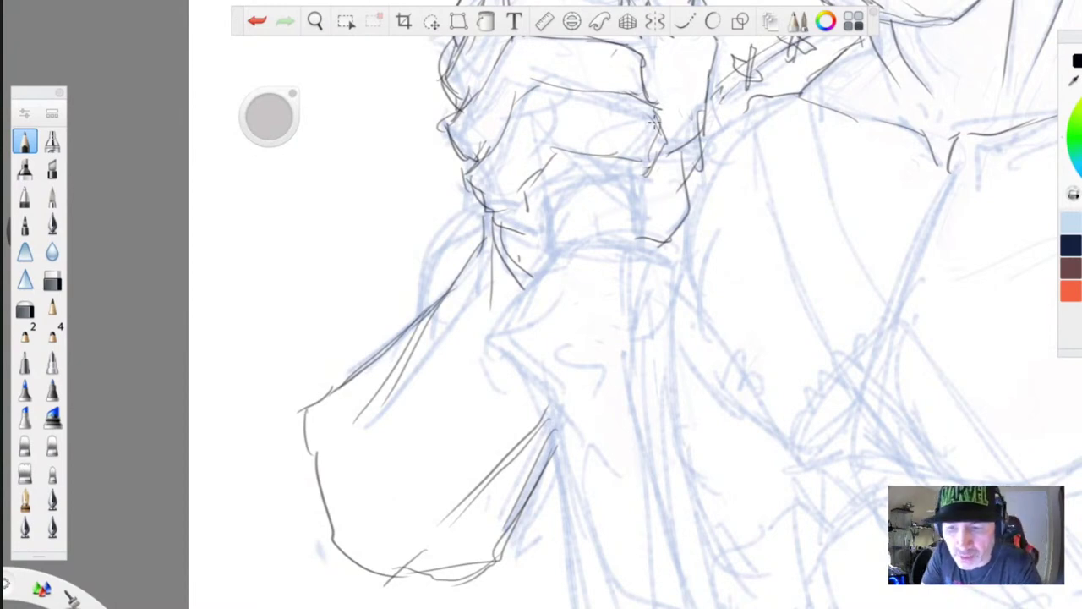
- Draw the bow grip emerging below the little finger and the curved upper edge of the lower limb
mouse_move(659, 113)
mouse_down()
mouse_move(659, 162)
mouse_move(602, 153)
mouse_move(544, 188)
mouse_up()
mouse_move(546, 196)
mouse_down()
mouse_move(548, 236)
mouse_move(524, 260)
mouse_up()
drag(498, 216, 485, 209)
mouse_move(629, 150)
mouse_down()
mouse_move(628, 234)
mouse_move(641, 237)
mouse_move(546, 200)
mouse_move(551, 251)
mouse_up()
mouse_move(644, 239)
mouse_down()
mouse_move(533, 265)
mouse_move(588, 240)
mouse_move(667, 255)
mouse_up()
mouse_move(562, 249)
mouse_down()
mouse_move(493, 333)
mouse_move(519, 362)
mouse_move(622, 237)
mouse_up()
mouse_move(625, 240)
mouse_down()
mouse_move(630, 360)
mouse_move(682, 275)
mouse_move(676, 363)
mouse_up()
- Draw the lower bow limb's long edges, its pointed outer notch and the inner ridge lines
drag(627, 230, 651, 456)
drag(663, 288, 707, 529)
drag(682, 380, 724, 607)
drag(640, 372, 690, 605)
drag(489, 337, 580, 431)
drag(538, 362, 594, 565)
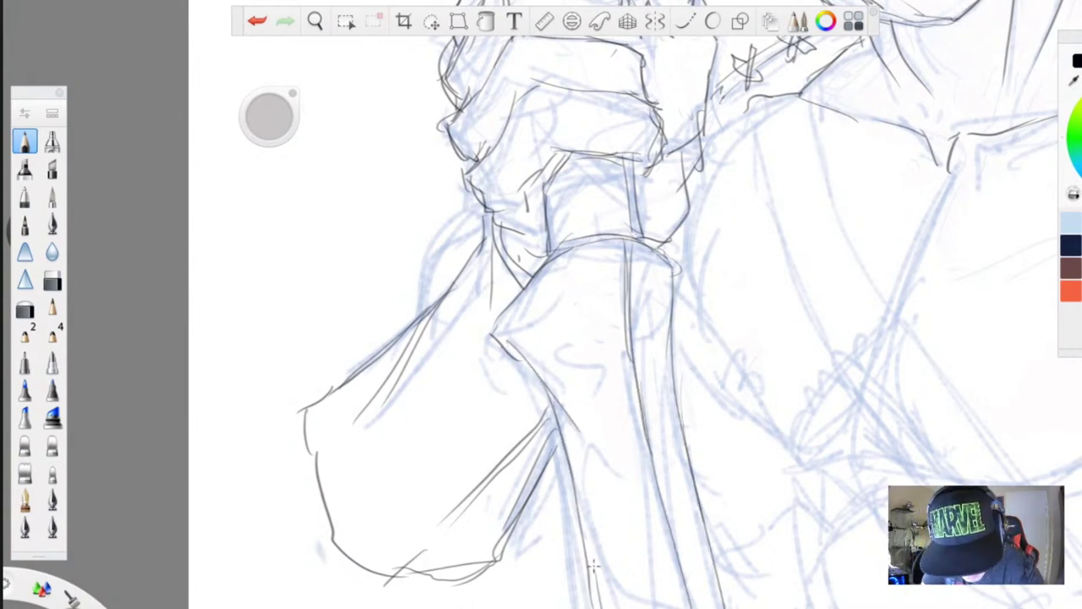
drag(548, 253, 540, 325)
drag(612, 226, 584, 570)
mouse_move(541, 266)
mouse_down()
mouse_move(533, 354)
mouse_move(583, 607)
mouse_up()
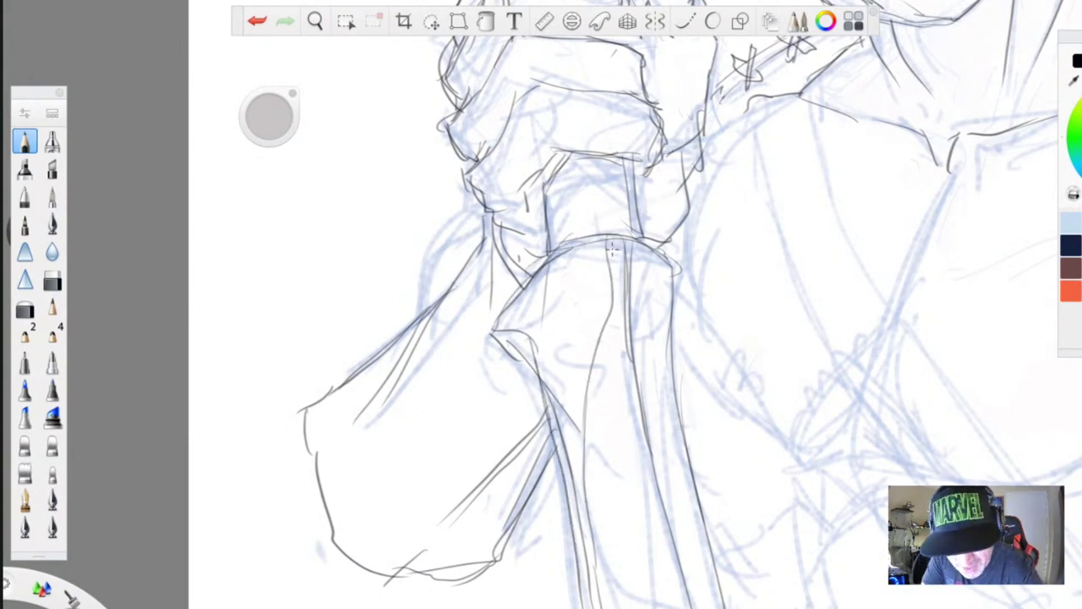
mouse_move(611, 238)
mouse_down()
mouse_move(589, 473)
mouse_move(591, 607)
mouse_up()
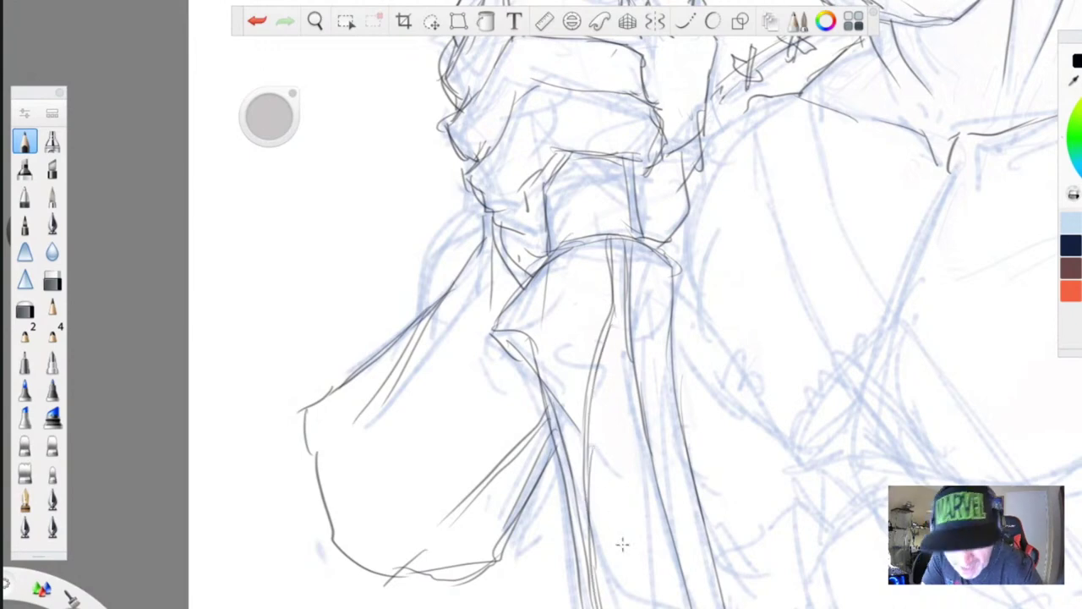
- Trace both pectoral contours, the center chest line and the fold lines beside the far armpit
key(space)
drag(404, 360, 359, 592)
drag(306, 291, 355, 507)
drag(478, 372, 356, 23)
drag(358, 452, 234, 242)
key(space)
drag(366, 290, 283, 351)
drag(279, 364, 367, 565)
drag(662, 347, 641, 423)
drag(620, 485, 639, 523)
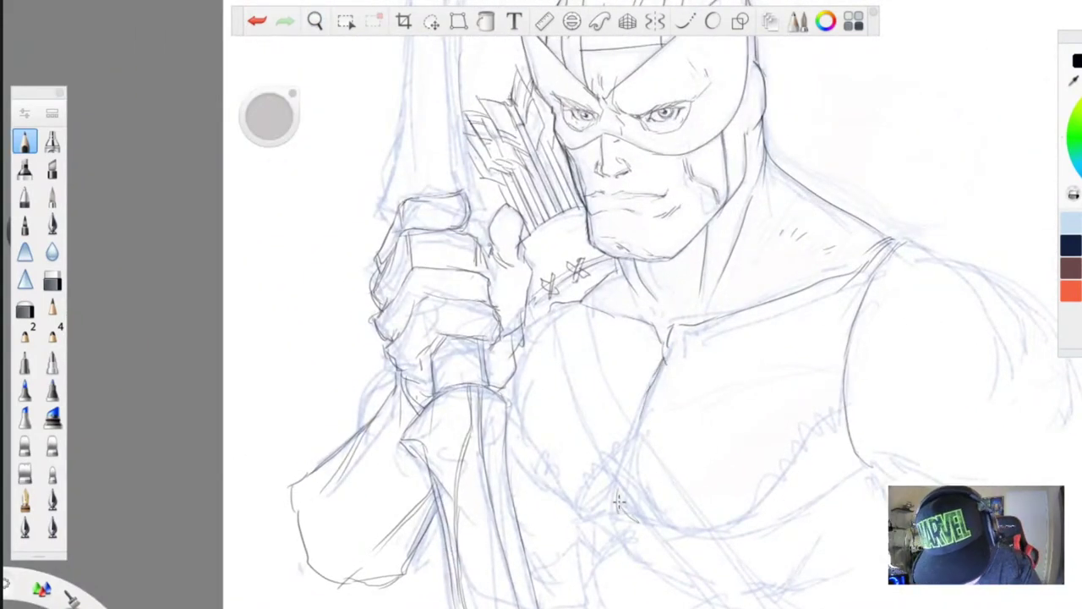
mouse_move(618, 487)
mouse_down()
mouse_move(611, 509)
mouse_move(595, 517)
mouse_move(548, 492)
mouse_move(513, 427)
mouse_up()
drag(638, 323, 581, 297)
drag(722, 209, 691, 249)
drag(653, 295, 662, 306)
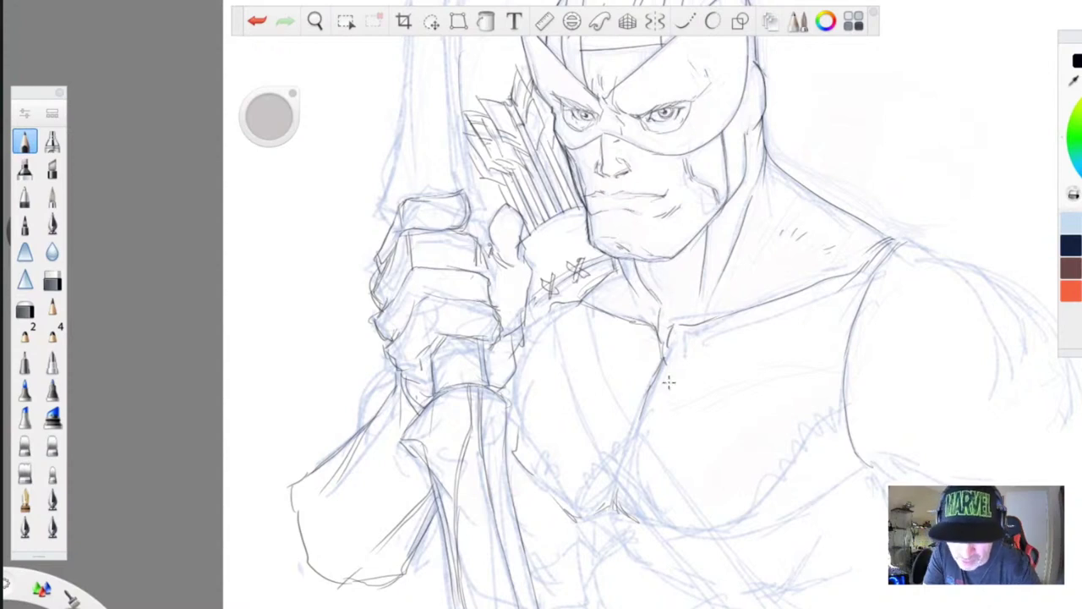
drag(629, 433, 617, 499)
mouse_move(859, 471)
mouse_down()
mouse_move(765, 370)
mouse_move(864, 468)
mouse_move(769, 418)
mouse_move(766, 524)
mouse_move(606, 533)
mouse_move(684, 531)
mouse_move(614, 504)
mouse_move(574, 522)
mouse_up()
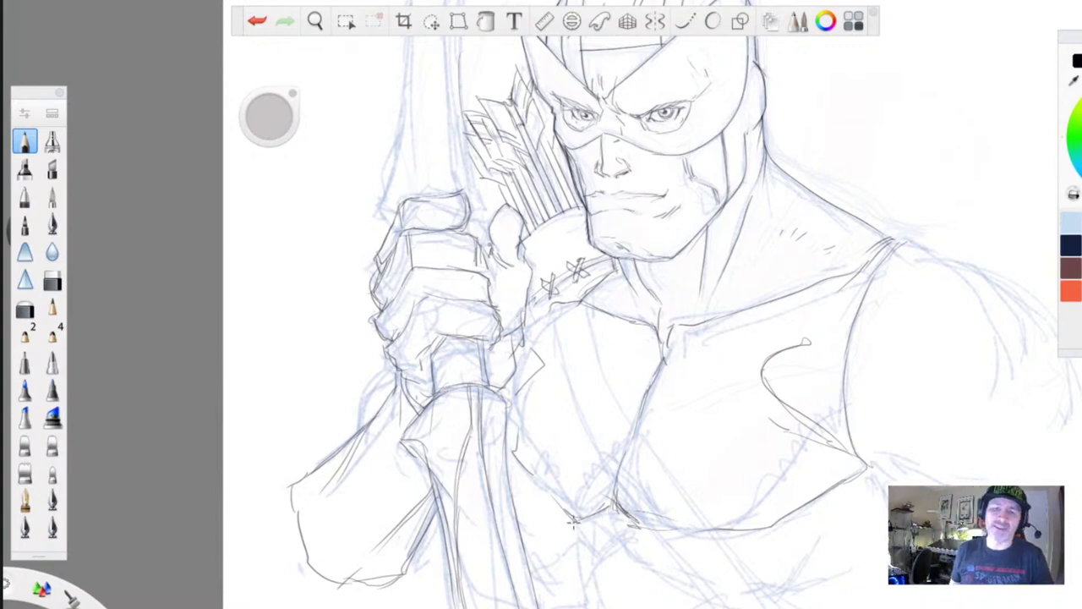
- Draw both edges of the quiver strap running diagonally from the near shoulder across the chest and torso
drag(564, 305, 582, 290)
mouse_move(587, 295)
mouse_down()
mouse_move(600, 356)
mouse_move(687, 505)
mouse_up()
drag(549, 322, 584, 425)
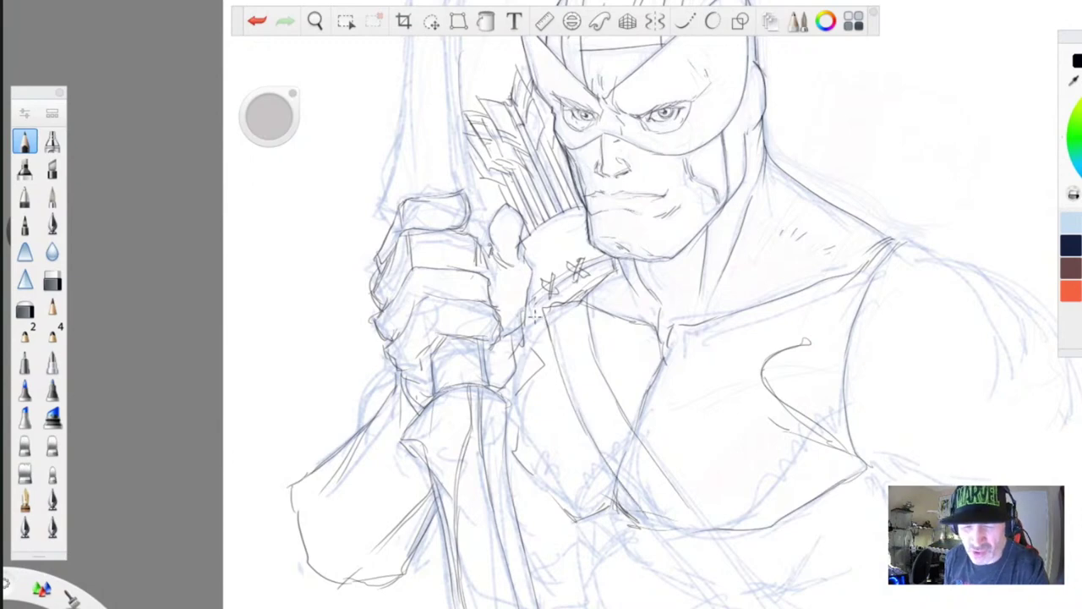
key(space)
drag(399, 493, 261, 241)
drag(550, 227, 652, 363)
drag(586, 272, 689, 410)
drag(512, 250, 624, 395)
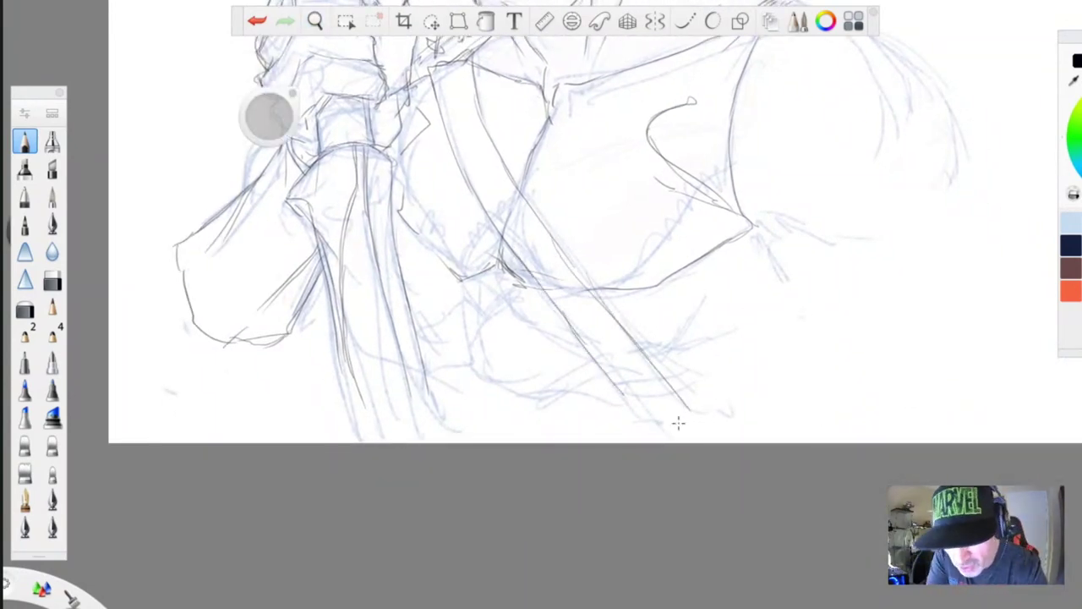
- Trace the scalloped trim line across the far pectoral and the near side of the chest
mouse_move(729, 173)
mouse_down()
mouse_move(693, 188)
mouse_move(678, 223)
mouse_move(589, 285)
mouse_up()
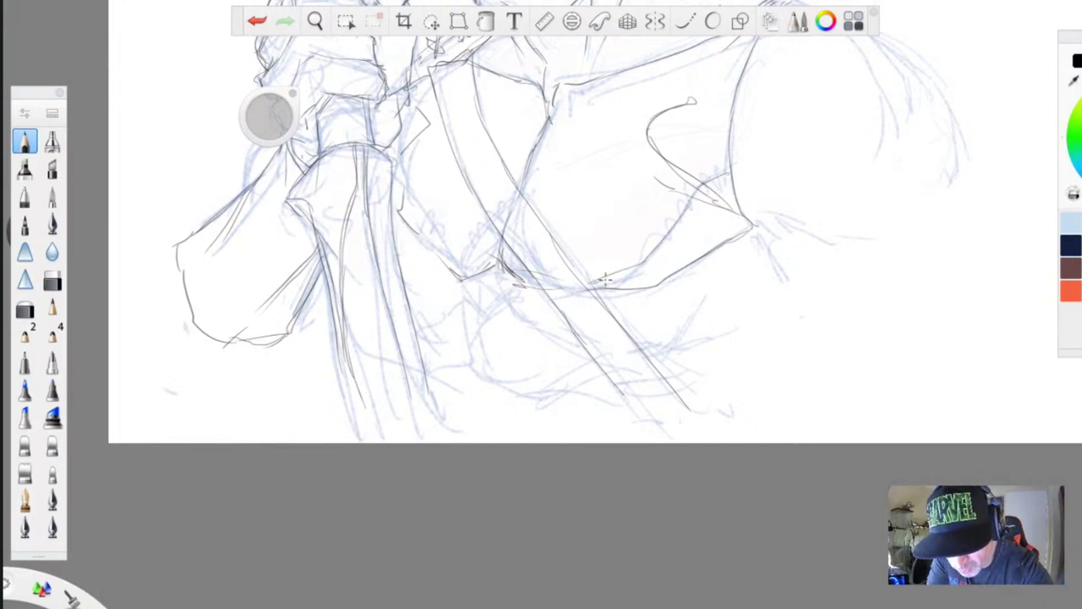
drag(688, 222, 691, 204)
drag(391, 173, 447, 261)
- Outline the abdominal muscles below the chest and add the curved rib line beyond the strap
drag(512, 305, 483, 320)
mouse_move(484, 319)
mouse_down()
mouse_move(458, 296)
mouse_move(425, 318)
mouse_move(473, 338)
mouse_move(518, 312)
mouse_up()
mouse_move(596, 378)
mouse_down()
mouse_move(506, 401)
mouse_move(467, 377)
mouse_move(461, 438)
mouse_up()
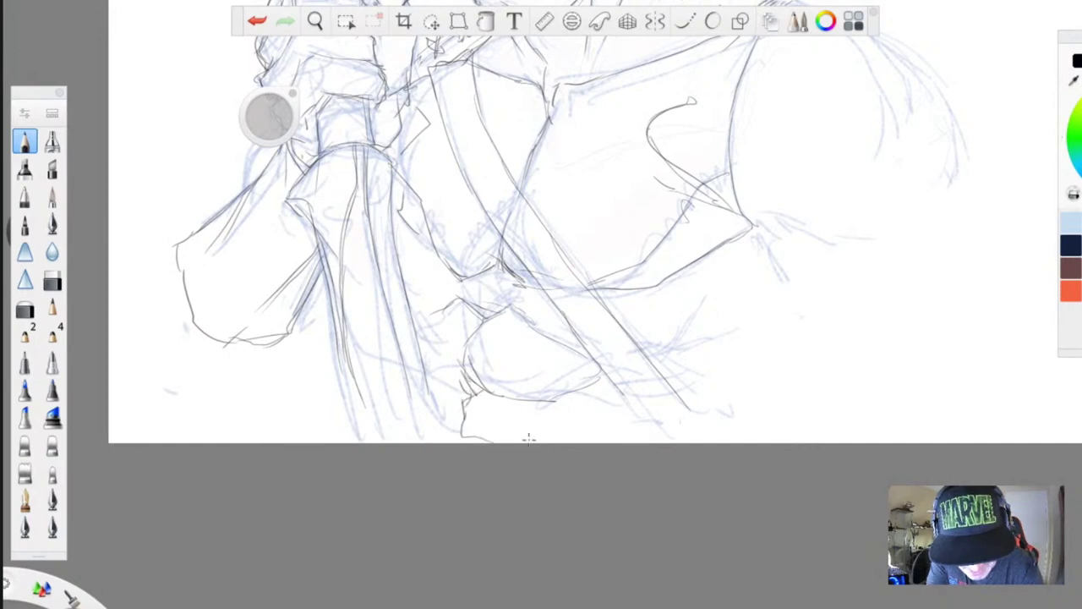
drag(590, 387, 598, 437)
drag(625, 345, 688, 310)
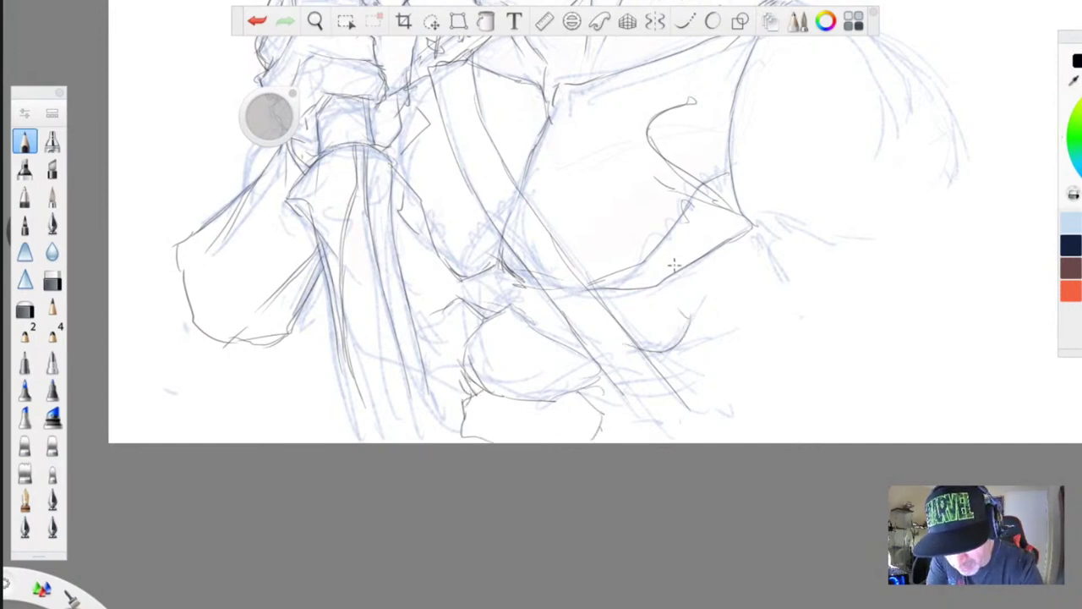
- Extend the lower bow limb's edges down to the bottom of the canvas
mouse_move(423, 331)
mouse_down()
mouse_move(443, 346)
mouse_move(423, 442)
mouse_move(444, 441)
mouse_up()
drag(337, 328, 373, 442)
drag(416, 353, 443, 443)
drag(405, 382, 422, 442)
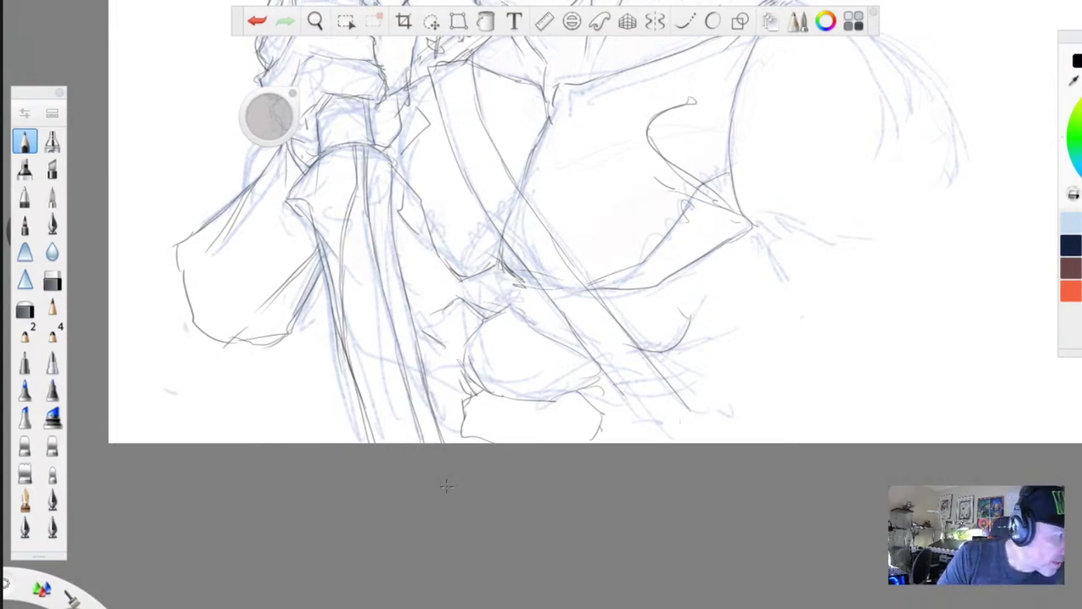
- Add a second outer contour around the forearm's rounded end
mouse_move(178, 241)
mouse_down()
mouse_move(221, 213)
mouse_move(166, 233)
mouse_up()
drag(176, 240, 176, 325)
mouse_move(185, 327)
mouse_down()
mouse_move(220, 352)
mouse_move(277, 352)
mouse_up()
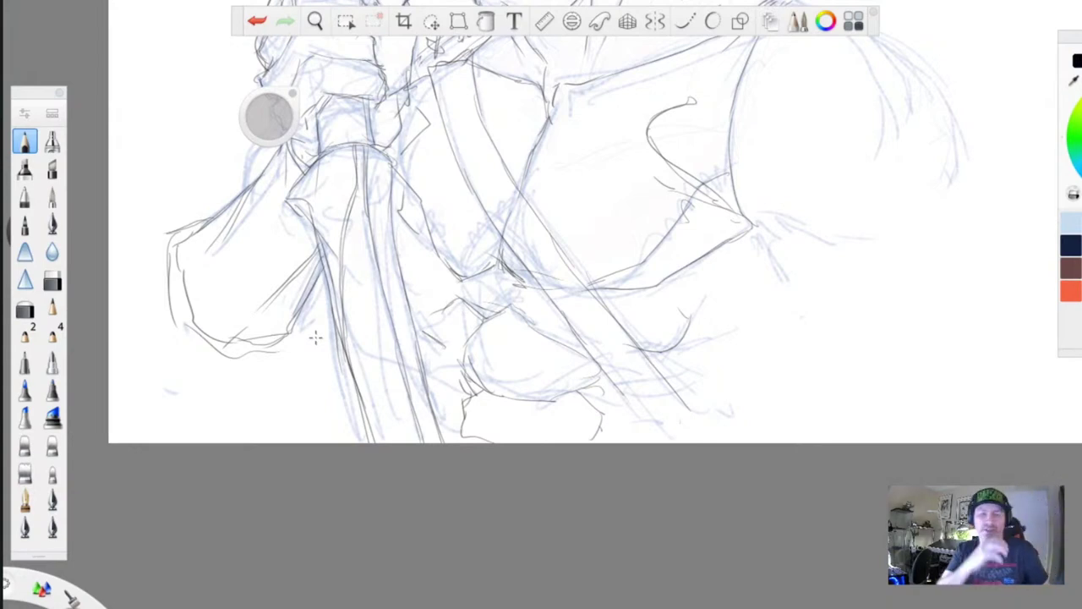
- Reinforce the lower bow limb's edges near the canvas bottom and add a short torso mark beside it
drag(338, 315, 371, 441)
drag(401, 366, 425, 442)
drag(423, 356, 447, 441)
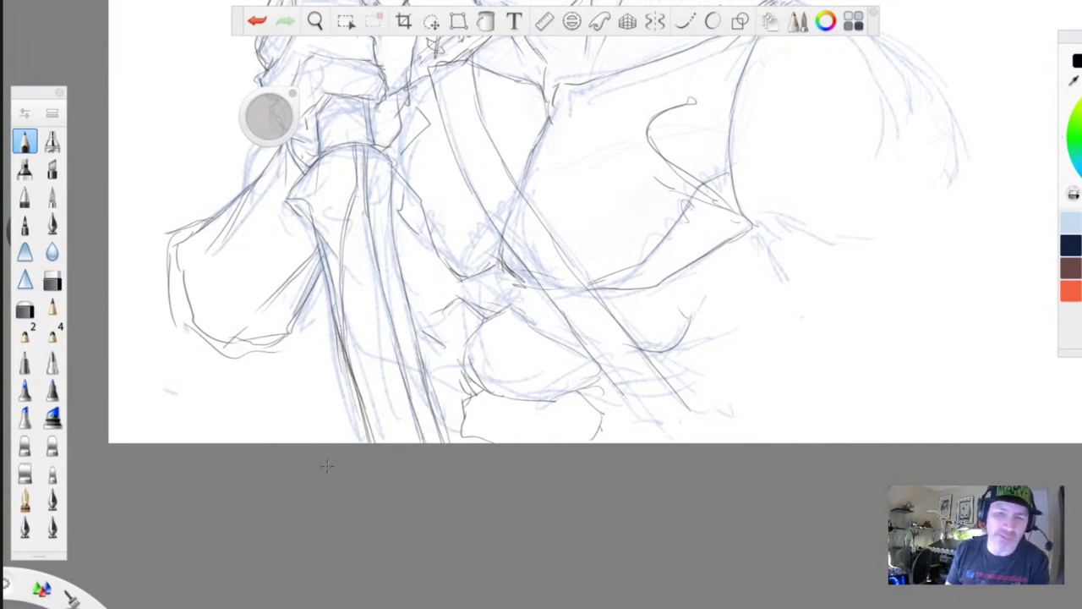
drag(418, 293, 432, 321)
- Draw the flared base of the upper bow limb above the fist, with its inner ridge line
key(space)
drag(271, 506, 363, 605)
key(space)
drag(459, 225, 456, 266)
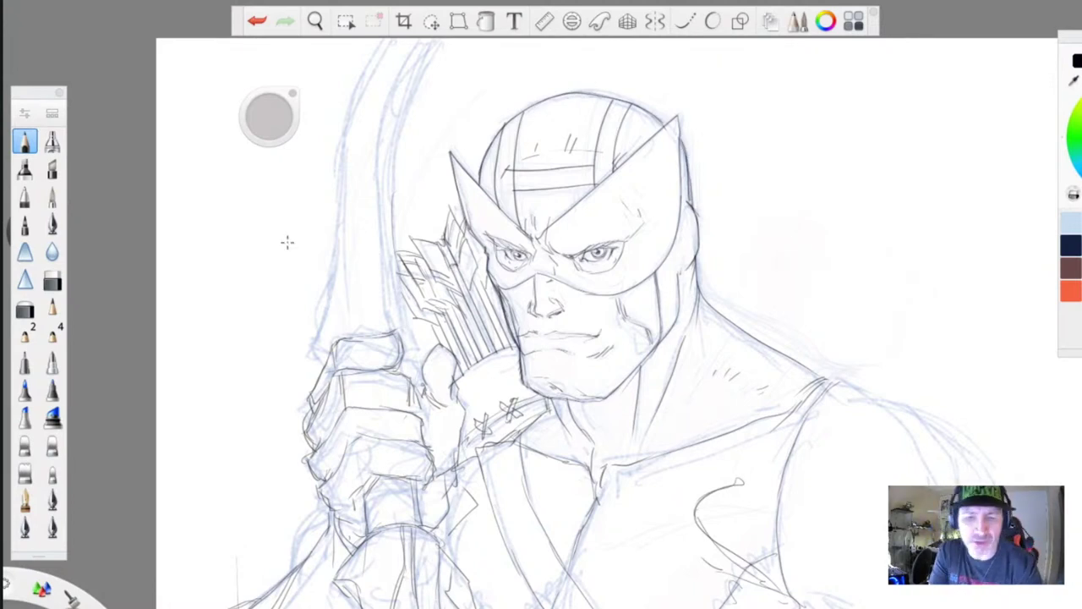
drag(383, 331, 376, 272)
drag(380, 327, 348, 226)
mouse_move(373, 269)
mouse_down()
mouse_move(341, 190)
mouse_move(378, 321)
mouse_move(399, 284)
mouse_move(408, 347)
mouse_up()
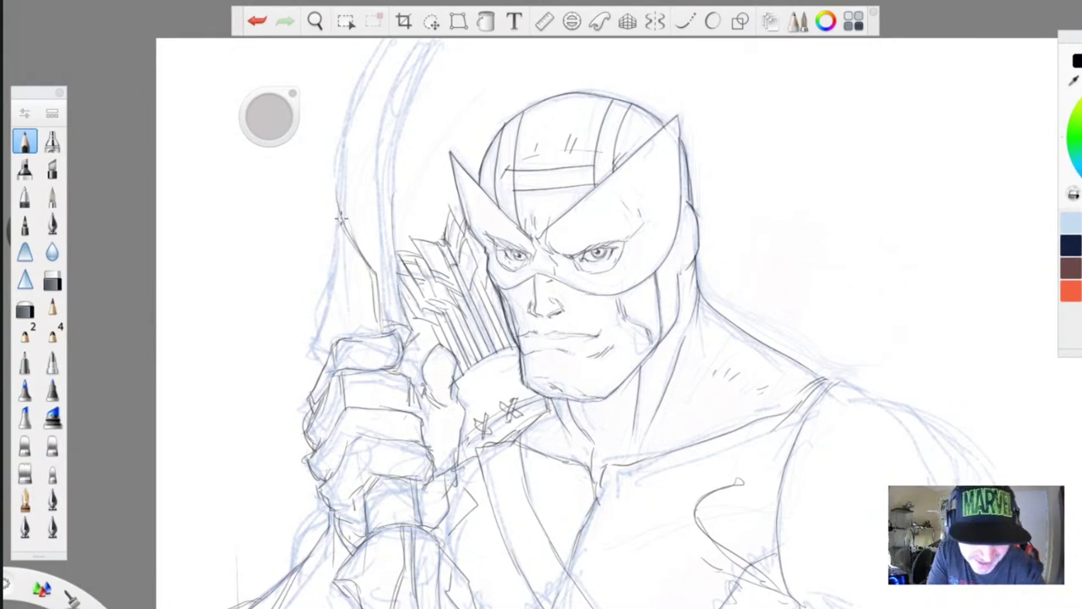
mouse_move(324, 181)
mouse_down()
mouse_move(323, 298)
mouse_move(301, 350)
mouse_up()
mouse_move(377, 318)
mouse_down()
mouse_move(379, 330)
mouse_move(314, 340)
mouse_move(298, 362)
mouse_move(374, 316)
mouse_move(406, 315)
mouse_up()
drag(410, 312, 382, 181)
- Trace the long curved edges of the upper bow limb toward the top of the canvas
drag(386, 287, 394, 69)
drag(379, 152, 398, 64)
mouse_move(379, 123)
mouse_down()
mouse_move(423, 41)
mouse_move(385, 206)
mouse_up()
drag(371, 53, 348, 116)
drag(357, 74, 330, 174)
drag(338, 140, 335, 248)
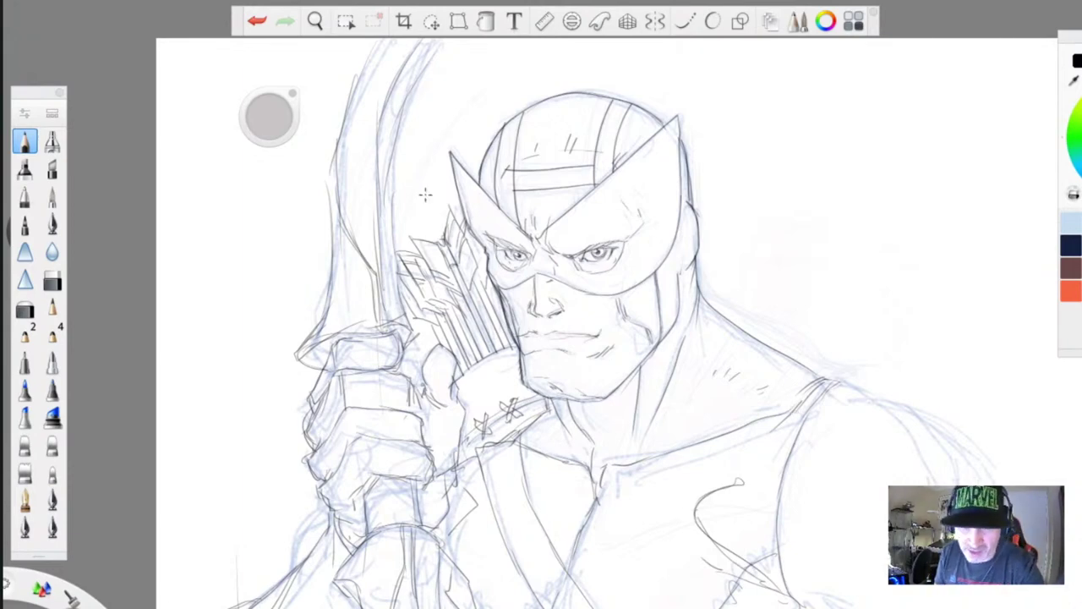
- Scale the whole figure drawing down and reposition it so there is free canvas around and below it
key(space)
drag(453, 222, 397, 462)
drag(406, 399, 435, 372)
drag(381, 405, 359, 443)
drag(310, 505, 306, 468)
drag(353, 319, 331, 364)
drag(317, 440, 333, 483)
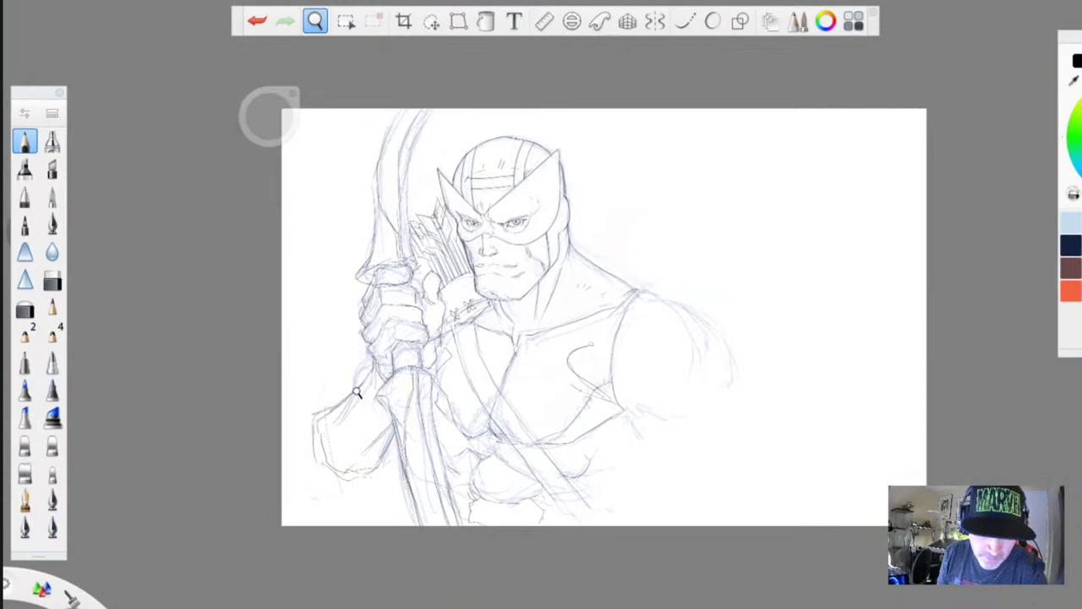
drag(358, 394, 372, 377)
drag(339, 438, 335, 491)
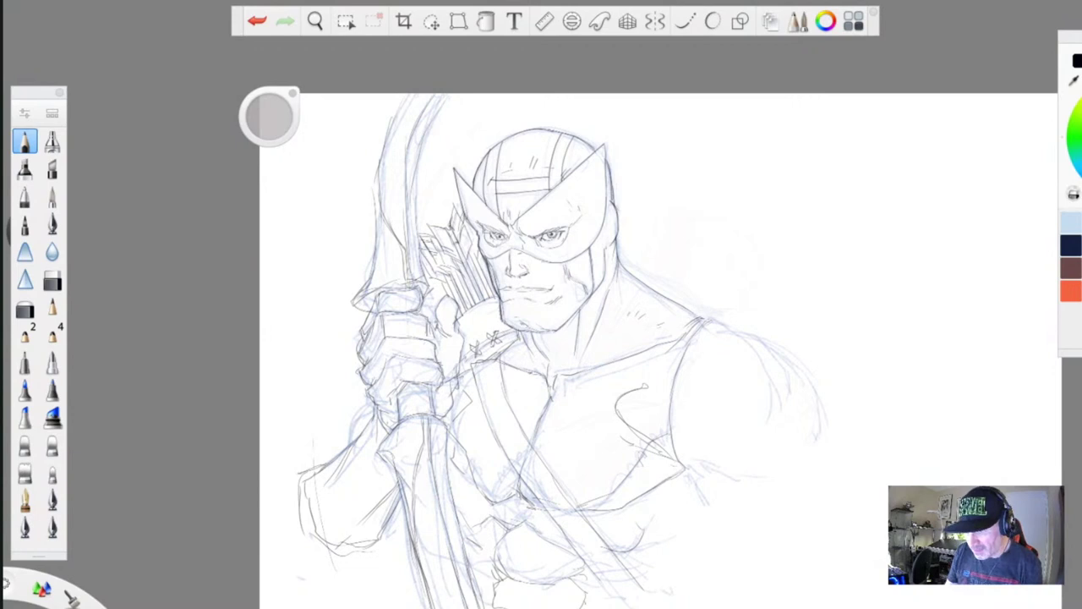
click(431, 21)
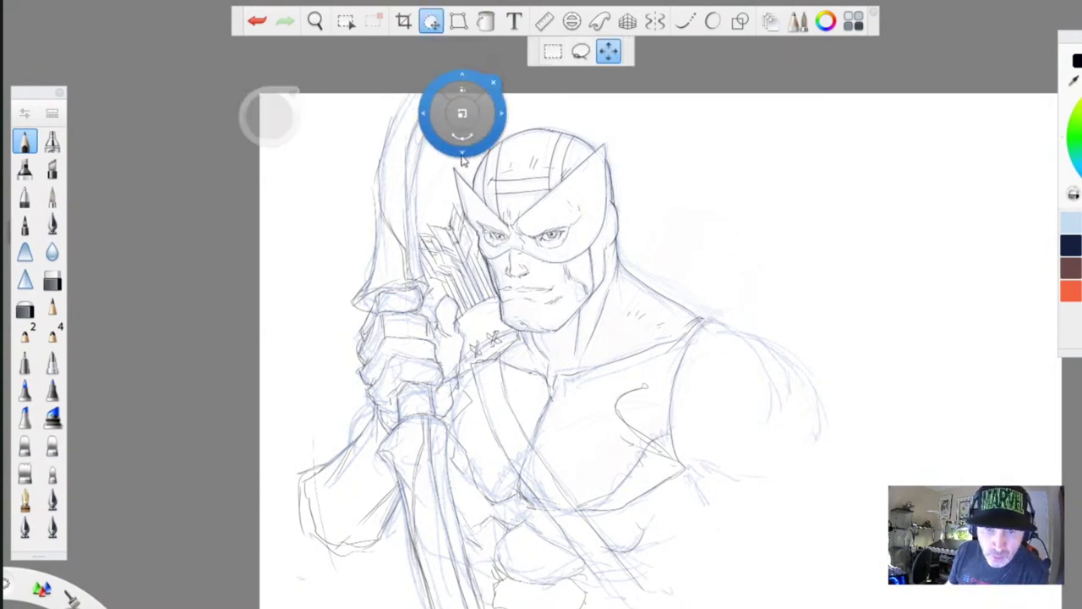
drag(461, 107, 485, 167)
mouse_move(495, 260)
mouse_down()
mouse_move(526, 223)
mouse_move(522, 180)
mouse_up()
mouse_move(535, 237)
mouse_down()
mouse_move(513, 211)
mouse_move(477, 225)
mouse_move(475, 171)
mouse_up()
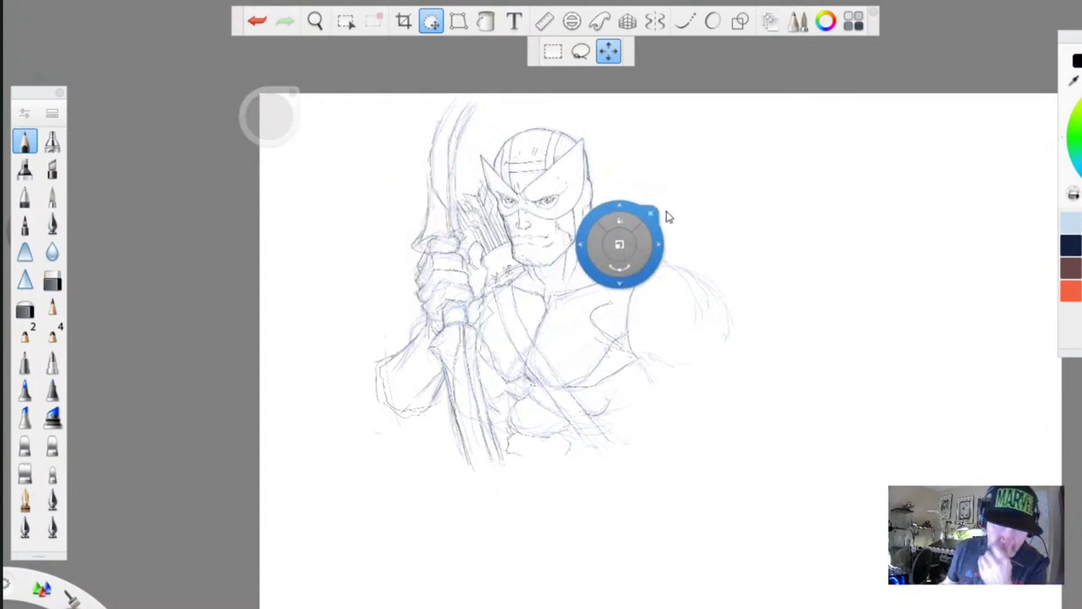
key(Escape)
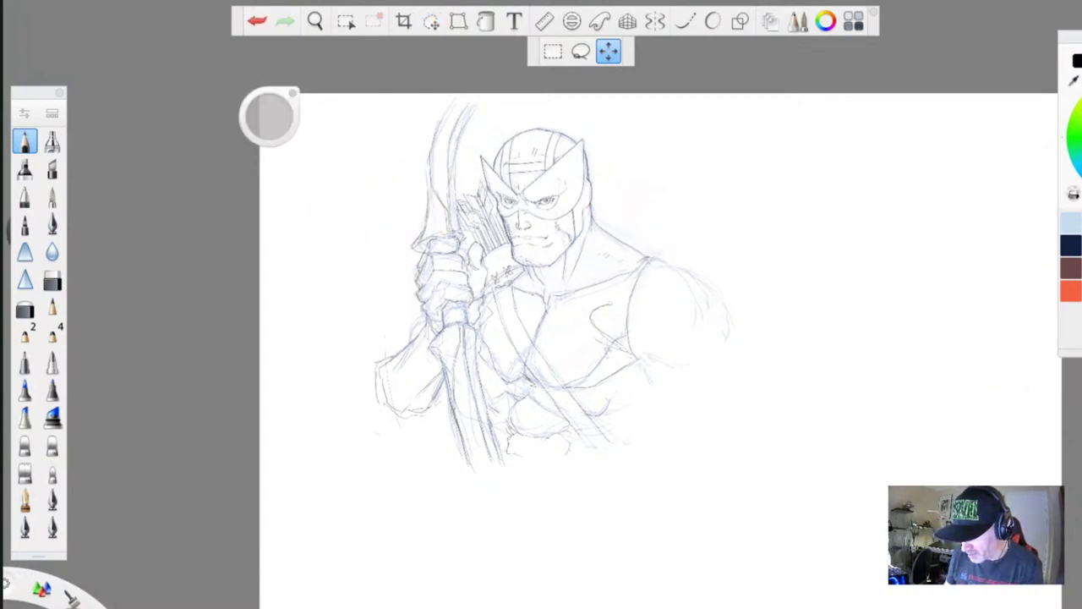
- Place a circular ellipse guide centered on the far shoulder and draw the outermost circles of a target
click(573, 21)
drag(680, 275, 545, 275)
drag(730, 274, 725, 307)
mouse_move(597, 221)
mouse_down()
mouse_move(674, 161)
mouse_move(691, 460)
mouse_move(596, 220)
mouse_up()
drag(540, 308, 555, 308)
mouse_move(590, 262)
mouse_down()
mouse_move(816, 201)
mouse_move(559, 284)
mouse_up()
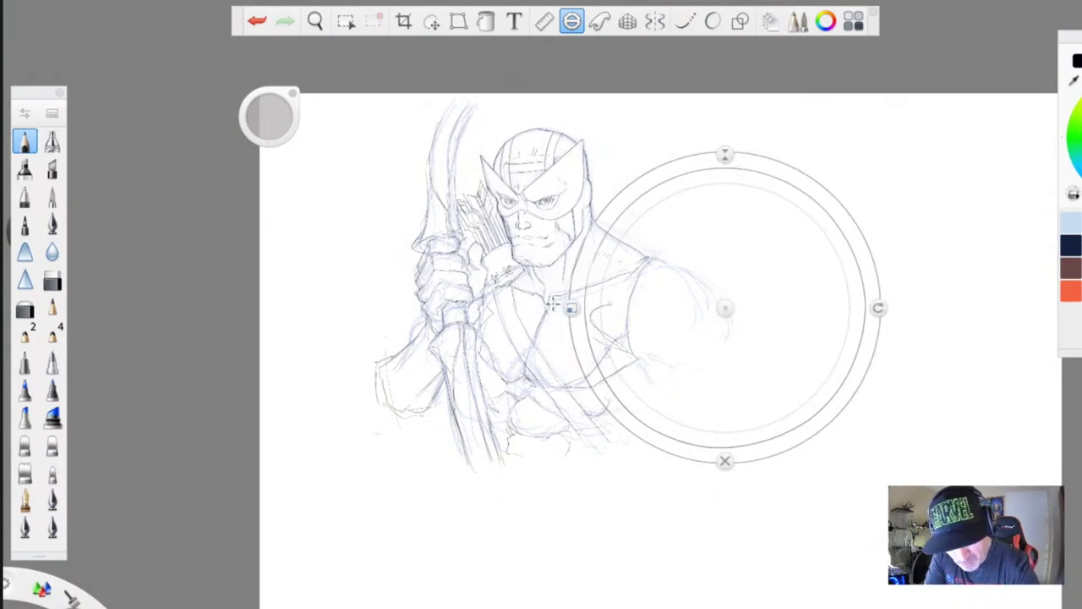
drag(583, 279, 671, 191)
- Shrink the ellipse guide in stages around the same center and draw the target's inner concentric circles
drag(570, 307, 585, 308)
mouse_move(636, 248)
mouse_down()
mouse_move(831, 284)
mouse_move(643, 233)
mouse_up()
drag(586, 310, 603, 307)
drag(637, 263, 708, 218)
drag(602, 310, 648, 301)
drag(716, 253, 715, 252)
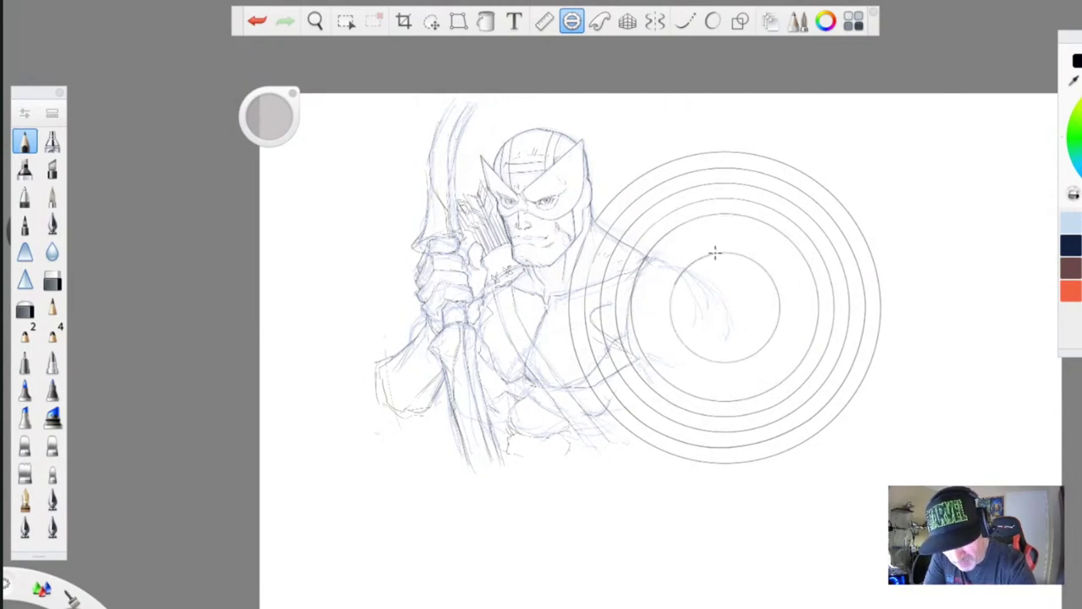
drag(636, 303, 640, 305)
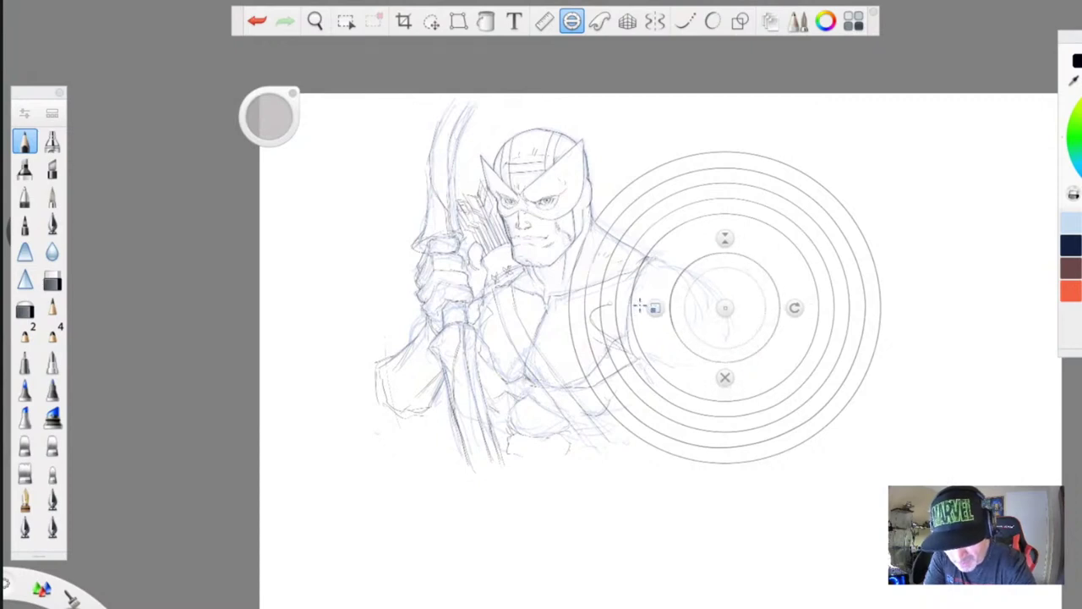
drag(716, 268, 694, 346)
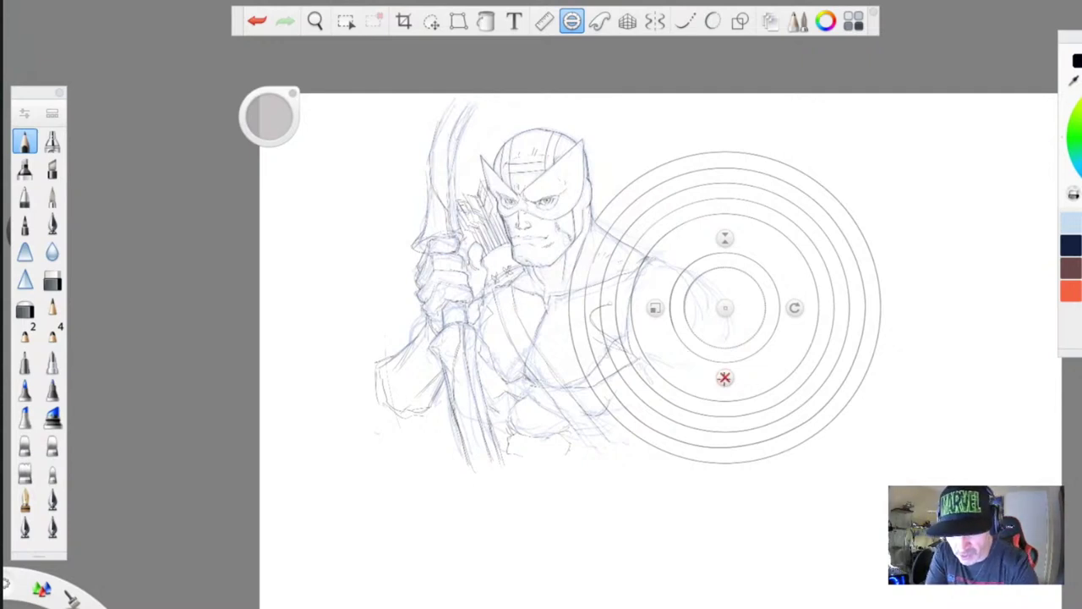
- Put the ellipse guide away and clear the canvas
click(725, 378)
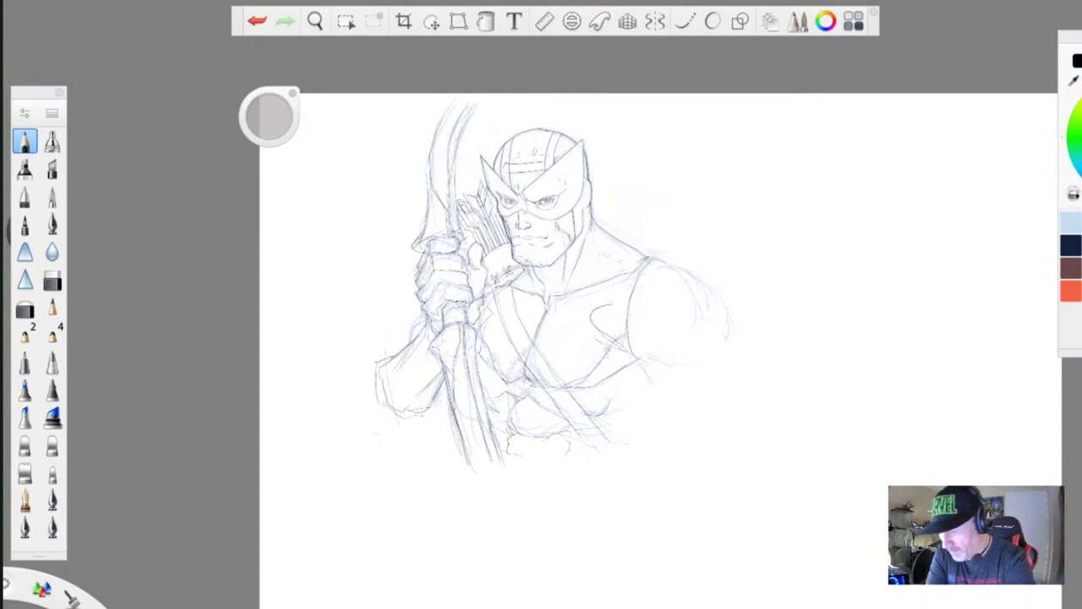
key(Delete)
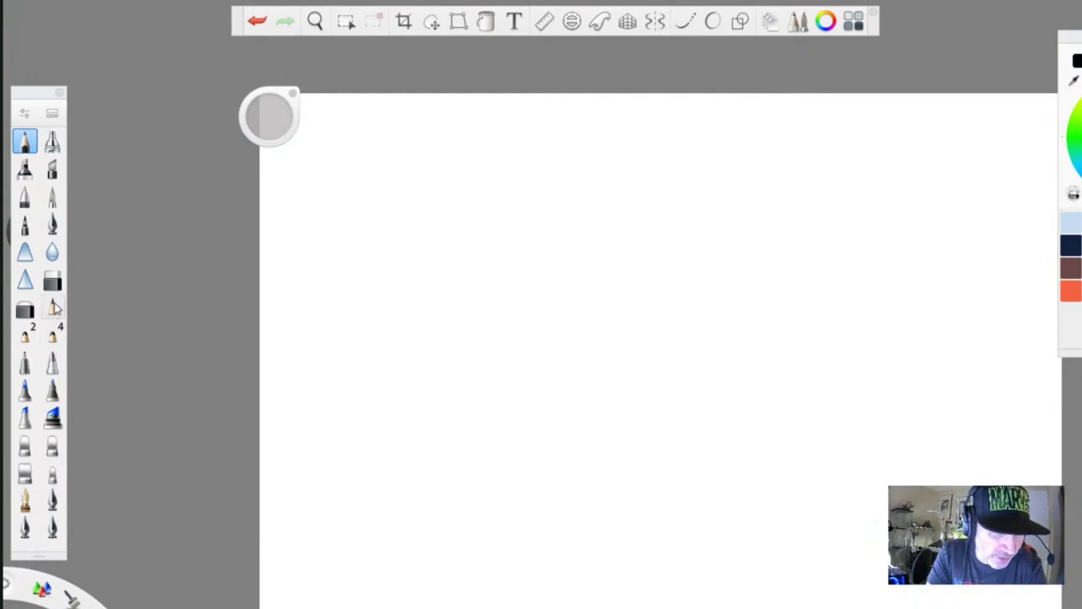
- Rough in a new archer figure with an oval head, tapered torso, one arm stretched forward and the other bent back
click(52, 308)
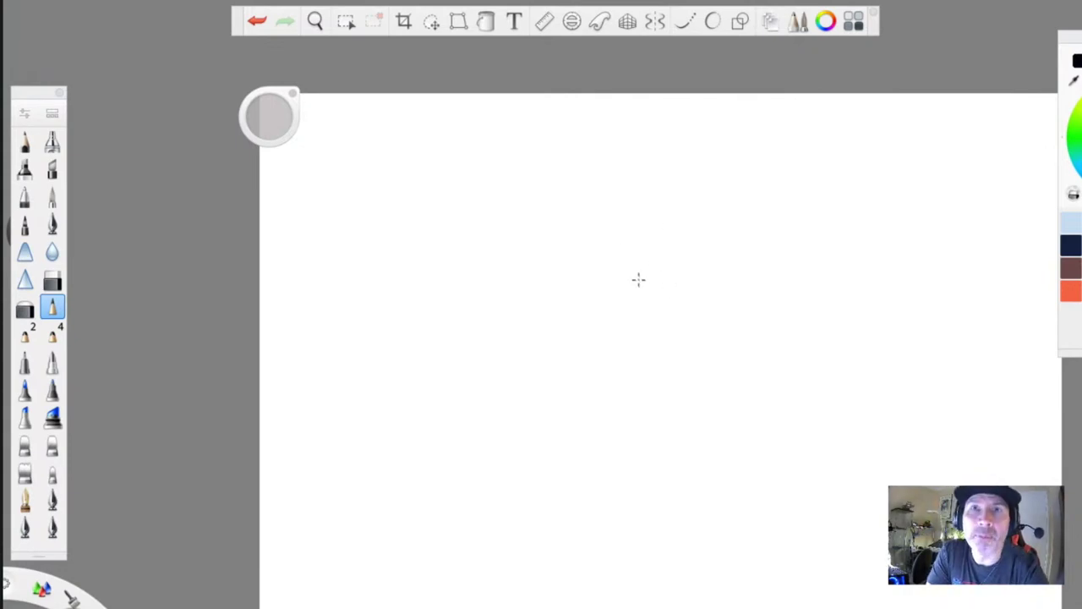
mouse_move(619, 219)
mouse_down()
mouse_move(621, 287)
mouse_move(646, 237)
mouse_move(636, 226)
mouse_move(606, 241)
mouse_move(645, 223)
mouse_move(656, 268)
mouse_move(630, 220)
mouse_move(635, 287)
mouse_move(677, 285)
mouse_move(613, 311)
mouse_move(654, 329)
mouse_move(674, 273)
mouse_move(668, 356)
mouse_move(648, 270)
mouse_move(666, 283)
mouse_move(609, 306)
mouse_move(609, 334)
mouse_move(628, 357)
mouse_move(683, 358)
mouse_move(706, 378)
mouse_move(679, 419)
mouse_move(645, 418)
mouse_up()
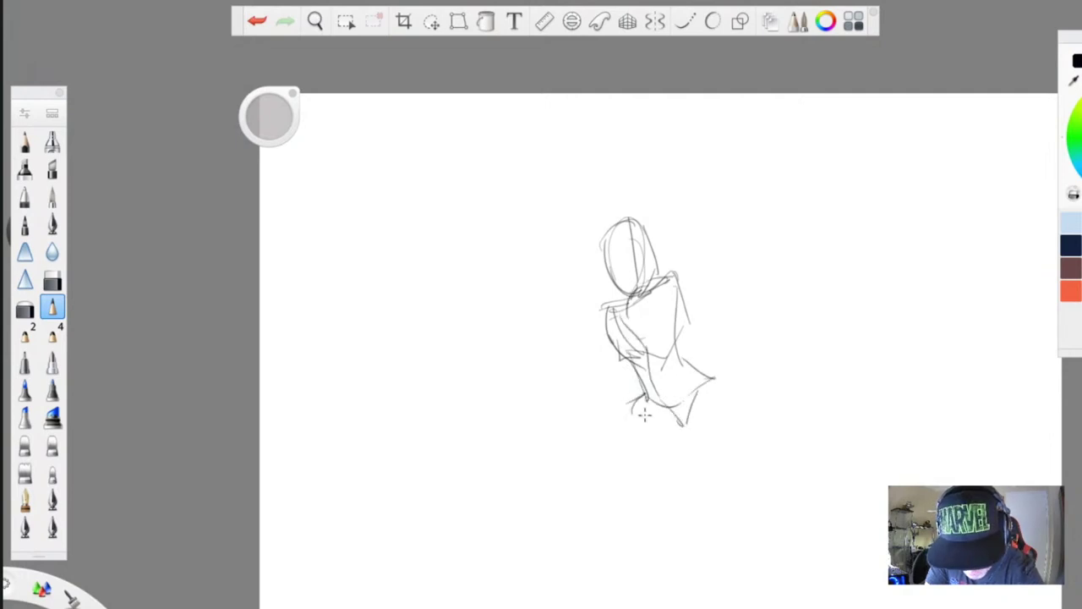
mouse_move(715, 371)
mouse_down()
mouse_move(732, 405)
mouse_move(687, 363)
mouse_move(683, 280)
mouse_move(677, 324)
mouse_up()
mouse_move(685, 286)
mouse_down()
mouse_move(682, 296)
mouse_move(698, 280)
mouse_move(744, 293)
mouse_move(824, 287)
mouse_move(731, 309)
mouse_move(616, 314)
mouse_up()
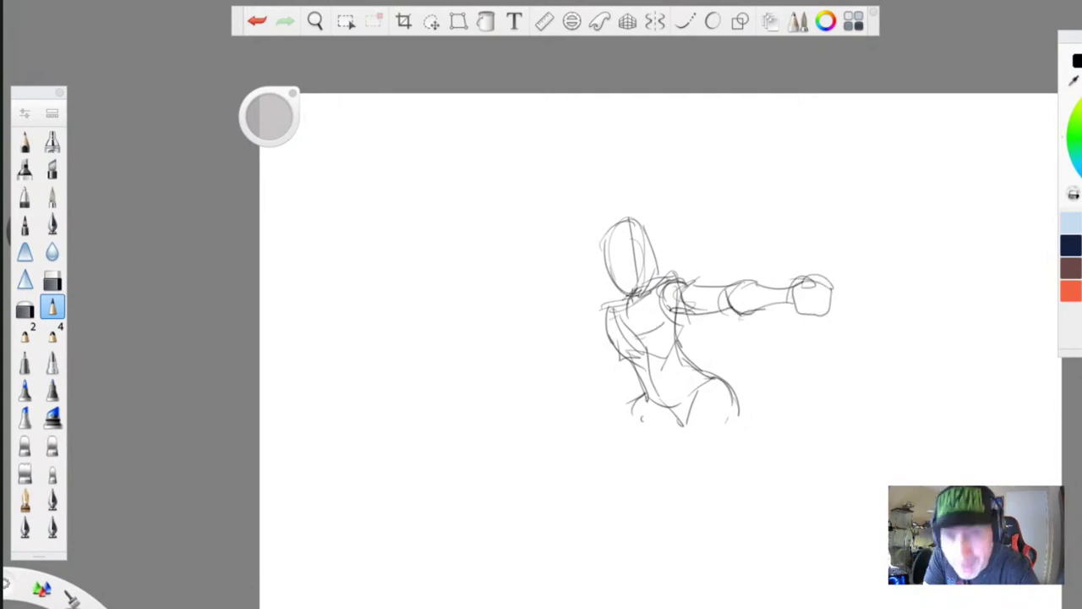
mouse_move(597, 284)
mouse_down()
mouse_move(585, 288)
mouse_move(596, 304)
mouse_move(575, 305)
mouse_move(557, 328)
mouse_move(534, 304)
mouse_move(541, 339)
mouse_move(617, 304)
mouse_move(587, 320)
mouse_up()
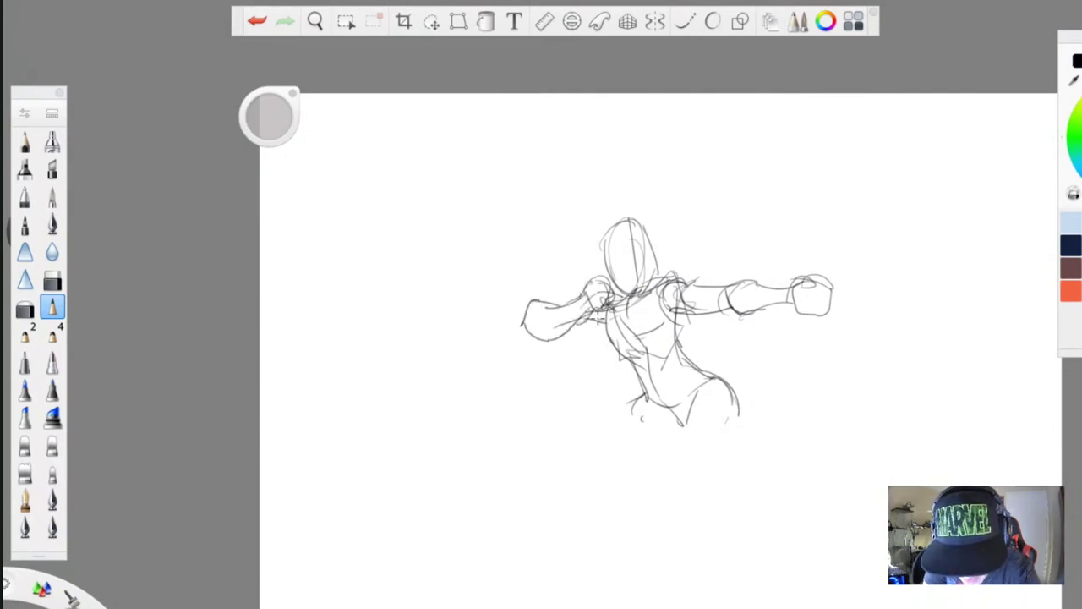
- Firm up the waist and hips, block in the bent leg's thigh and restate the oval of the head
drag(605, 323, 650, 399)
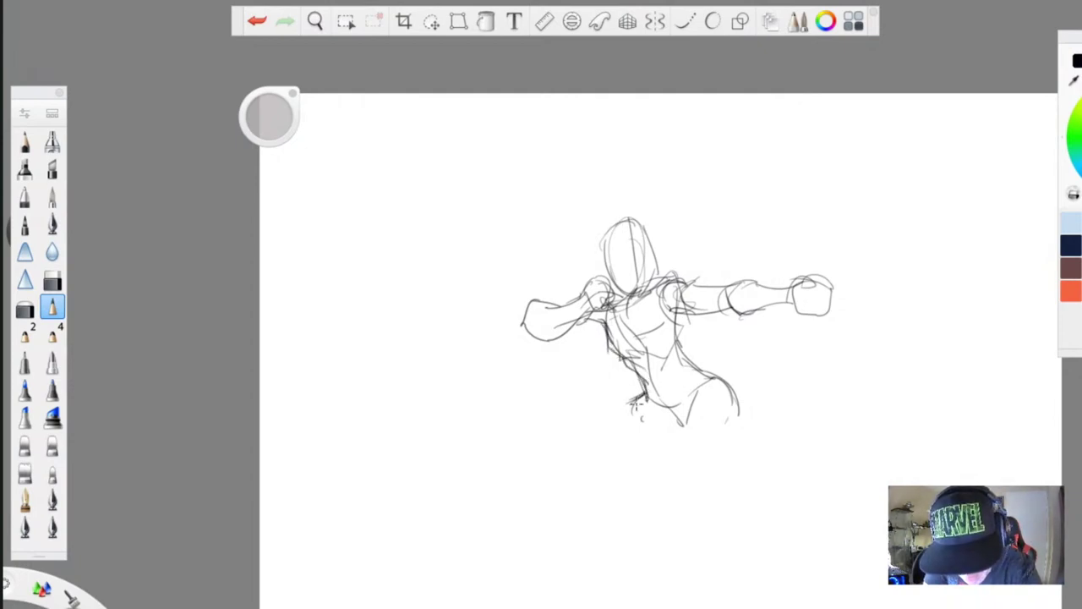
mouse_move(681, 306)
mouse_down()
mouse_move(724, 432)
mouse_move(695, 492)
mouse_move(687, 460)
mouse_move(705, 390)
mouse_move(675, 463)
mouse_move(733, 428)
mouse_up()
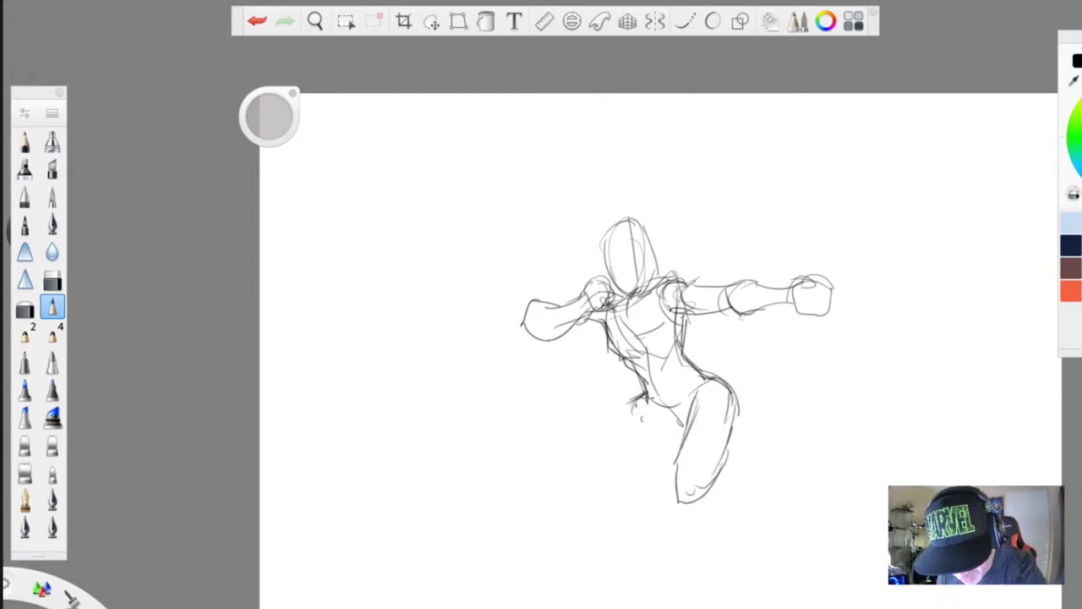
mouse_move(642, 415)
mouse_down()
mouse_move(630, 375)
mouse_move(660, 433)
mouse_move(620, 450)
mouse_move(635, 412)
mouse_up()
drag(710, 372, 739, 407)
mouse_move(739, 407)
mouse_down()
mouse_move(695, 373)
mouse_move(679, 322)
mouse_up()
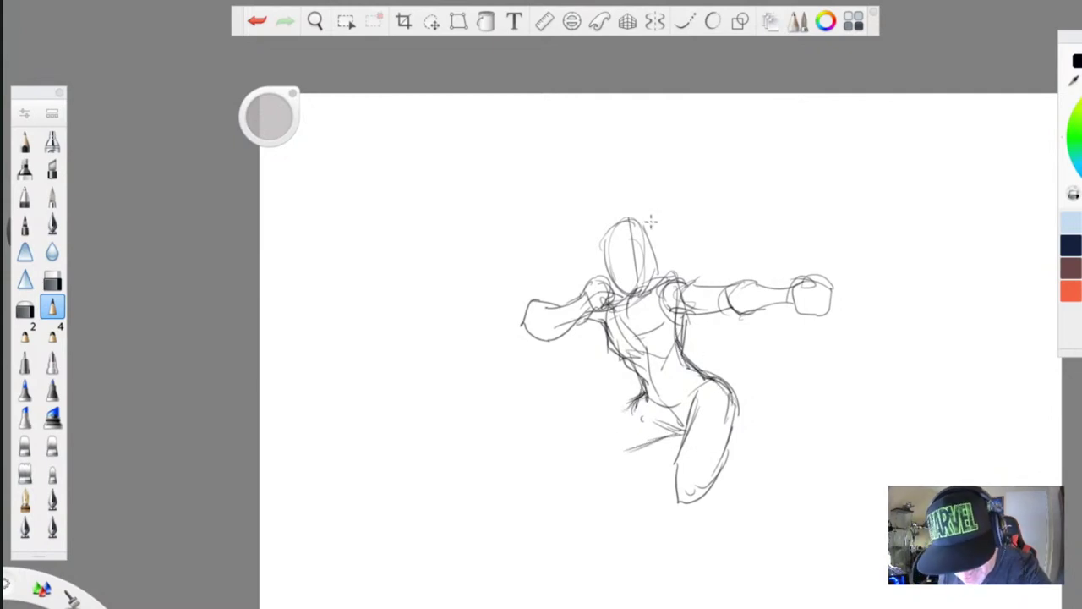
mouse_move(650, 261)
mouse_down()
mouse_move(633, 289)
mouse_move(609, 269)
mouse_move(651, 264)
mouse_move(645, 227)
mouse_move(606, 225)
mouse_up()
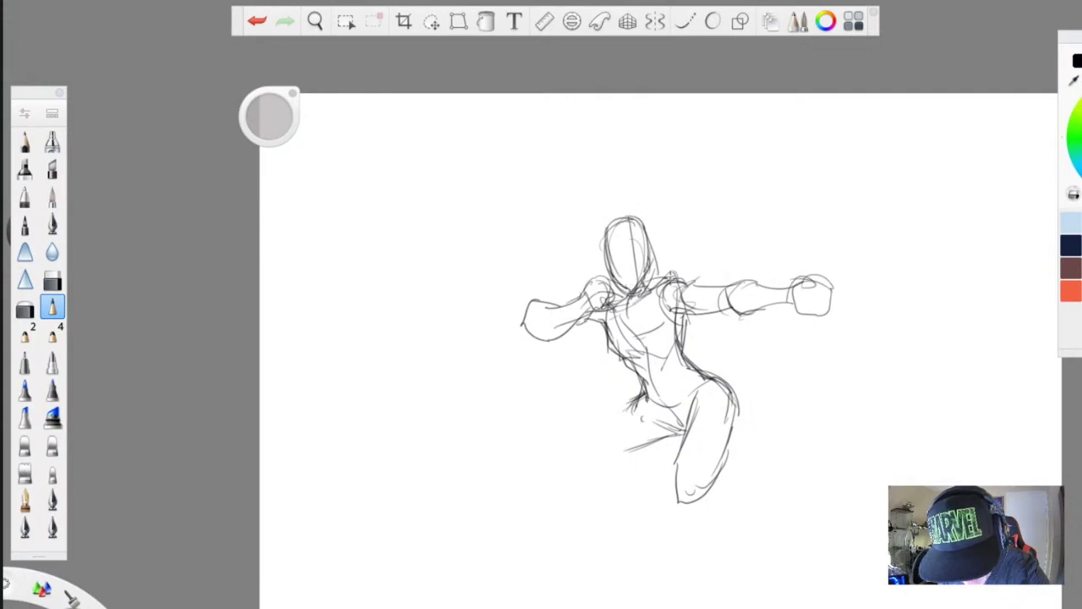
- Sketch the thigh of the outstretched leg reaching diagonally down from the hip and reinforce the crotch lines
mouse_move(604, 318)
mouse_down()
mouse_move(611, 345)
mouse_move(663, 390)
mouse_move(685, 435)
mouse_up()
mouse_move(706, 421)
mouse_down()
mouse_move(718, 413)
mouse_move(689, 505)
mouse_up()
drag(661, 433, 617, 450)
drag(636, 403, 578, 458)
mouse_move(678, 441)
mouse_down()
mouse_move(592, 462)
mouse_move(615, 411)
mouse_up()
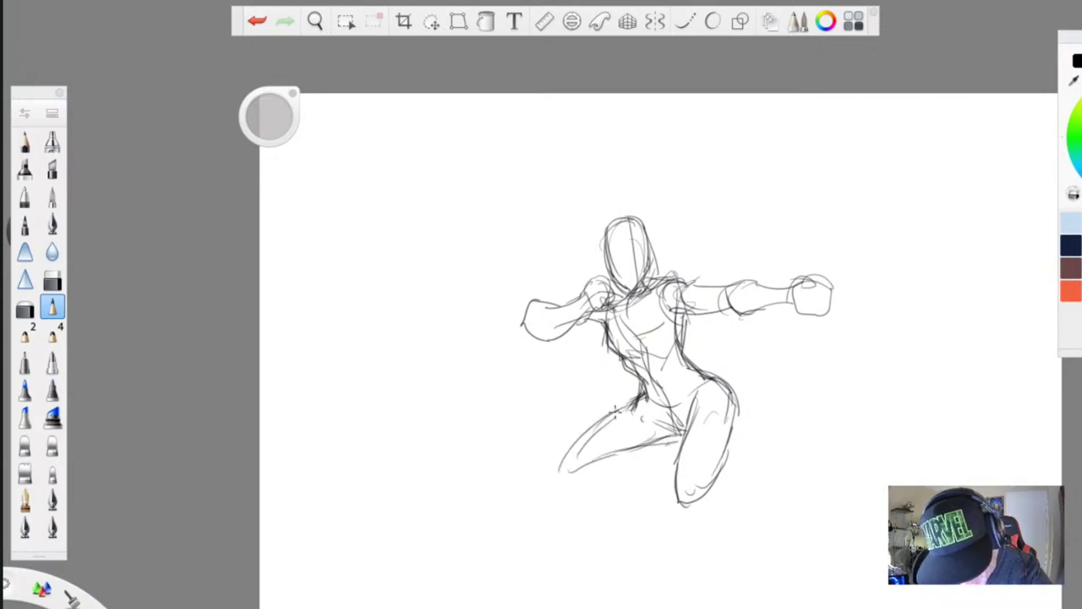
- Add the tucked lower leg behind the bent knee, then the knee, calf and pointed foot of the outstretched leg
mouse_move(558, 475)
mouse_down()
mouse_move(676, 448)
mouse_move(686, 491)
mouse_up()
mouse_move(720, 437)
mouse_down()
mouse_move(712, 473)
mouse_move(733, 492)
mouse_move(738, 529)
mouse_up()
mouse_move(721, 472)
mouse_down()
mouse_move(712, 504)
mouse_move(736, 536)
mouse_up()
mouse_move(670, 438)
mouse_down()
mouse_move(584, 477)
mouse_move(541, 482)
mouse_move(508, 507)
mouse_up()
drag(575, 471, 547, 507)
drag(546, 508, 475, 538)
drag(548, 482, 425, 582)
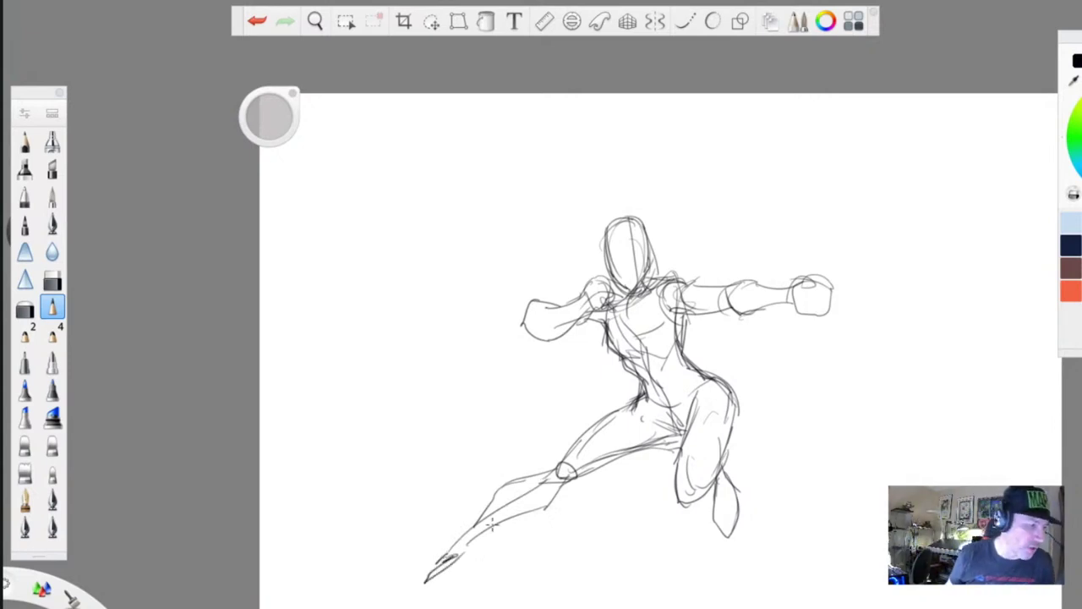
- Darken the contours of the waist, hips and both thighs with repeated pencil strokes
mouse_move(602, 330)
mouse_down()
mouse_move(634, 369)
mouse_move(641, 411)
mouse_up()
drag(681, 355, 736, 411)
mouse_move(695, 330)
mouse_down()
mouse_move(678, 372)
mouse_move(675, 359)
mouse_move(709, 382)
mouse_up()
drag(646, 342, 680, 423)
mouse_move(696, 376)
mouse_down()
mouse_move(670, 404)
mouse_move(735, 414)
mouse_move(741, 462)
mouse_move(677, 426)
mouse_move(677, 452)
mouse_up()
mouse_move(685, 408)
mouse_down()
mouse_move(676, 497)
mouse_move(699, 509)
mouse_up()
drag(721, 458, 692, 506)
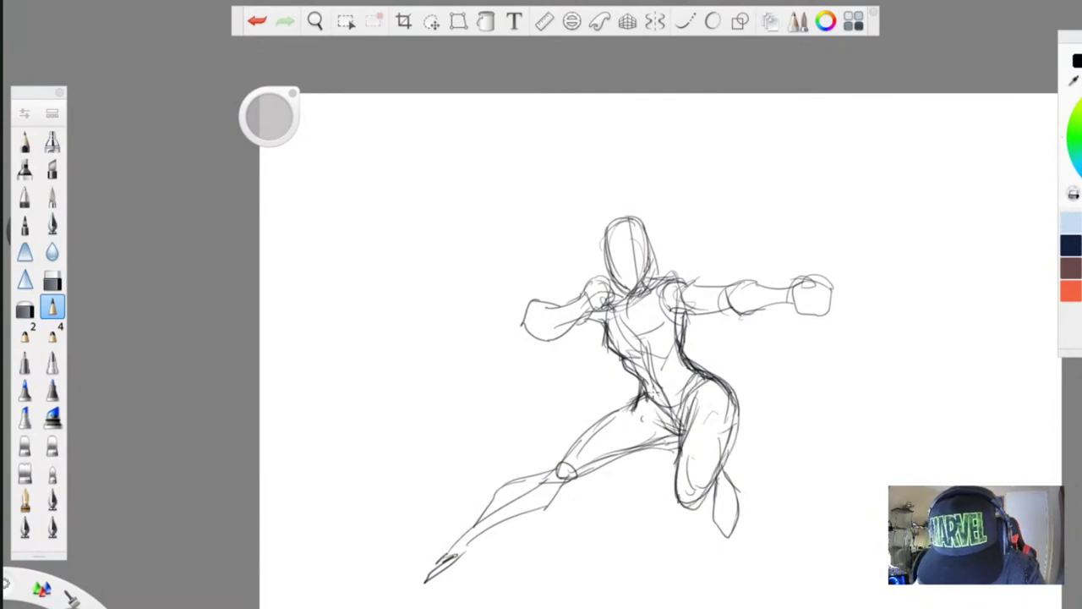
mouse_move(642, 392)
mouse_down()
mouse_move(577, 440)
mouse_move(602, 462)
mouse_move(638, 437)
mouse_move(576, 485)
mouse_move(545, 489)
mouse_up()
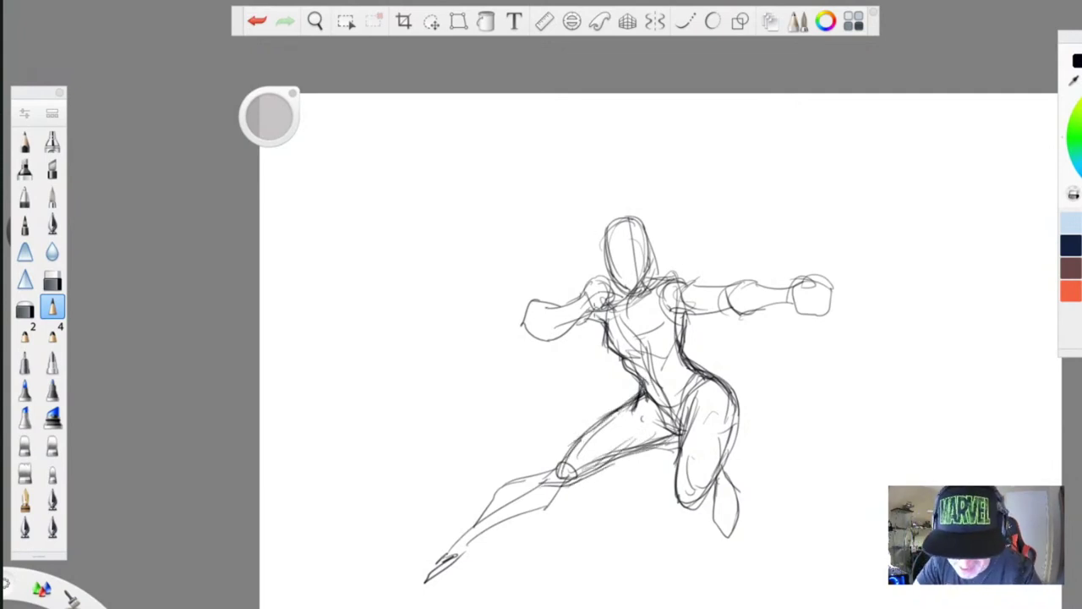
- Strengthen the outline of the head, the side of the rib cage and the waist down to the hip
mouse_move(631, 222)
mouse_down()
mouse_move(640, 271)
mouse_move(631, 288)
mouse_move(610, 274)
mouse_move(650, 268)
mouse_up()
mouse_move(617, 216)
mouse_down()
mouse_move(648, 226)
mouse_move(606, 252)
mouse_move(680, 321)
mouse_move(668, 320)
mouse_move(673, 337)
mouse_move(660, 352)
mouse_move(601, 357)
mouse_up()
drag(618, 319, 599, 362)
mouse_move(624, 349)
mouse_down()
mouse_move(599, 357)
mouse_move(606, 366)
mouse_up()
mouse_move(627, 353)
mouse_down()
mouse_move(616, 374)
mouse_move(624, 384)
mouse_up()
drag(641, 382, 631, 414)
drag(691, 337, 683, 345)
drag(681, 340, 719, 378)
- Rotate the canvas and reinforce the hip, shoulder, elbow and forearm lines of the forward-reaching arm
key(space)
mouse_move(449, 445)
mouse_down()
mouse_move(458, 215)
mouse_move(434, 406)
mouse_up()
drag(503, 317, 465, 228)
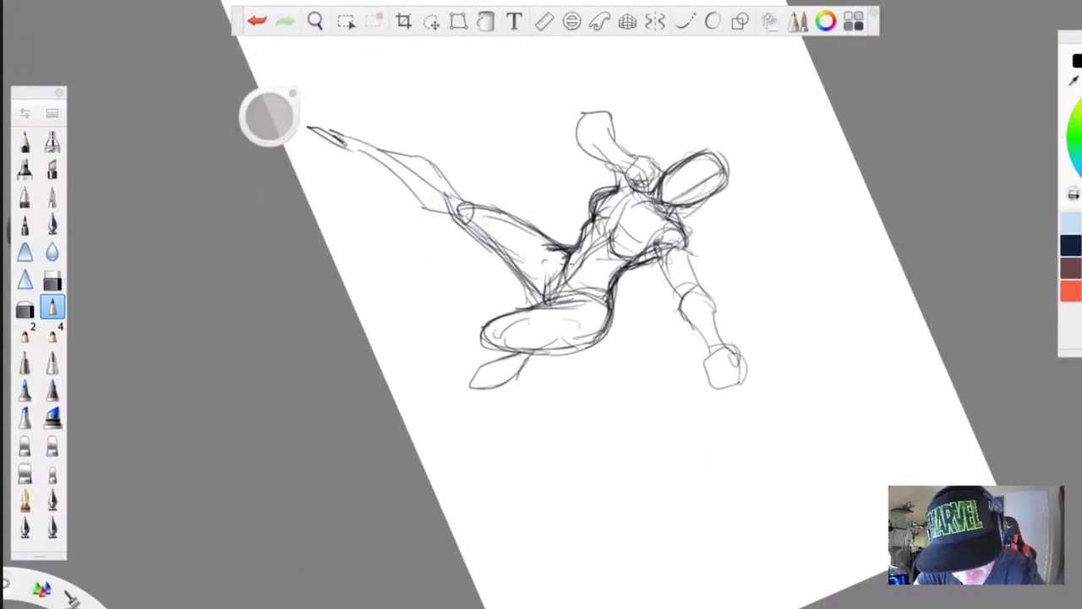
mouse_move(583, 310)
mouse_down()
mouse_move(605, 292)
mouse_move(572, 347)
mouse_move(546, 247)
mouse_up()
mouse_move(677, 222)
mouse_down()
mouse_move(674, 254)
mouse_move(687, 245)
mouse_move(674, 203)
mouse_move(681, 257)
mouse_move(690, 247)
mouse_move(720, 338)
mouse_move(741, 355)
mouse_move(735, 383)
mouse_up()
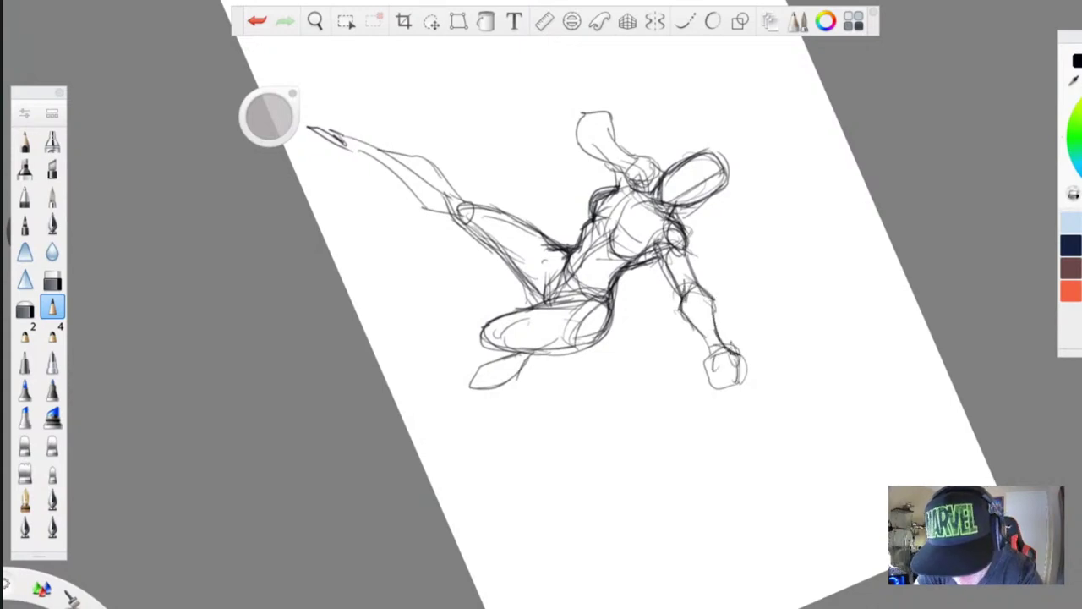
- Refine the outstretched leg's thigh, calf and ankle contours and widen the shape of its foot
drag(556, 249, 465, 203)
drag(533, 300, 454, 222)
mouse_move(510, 261)
mouse_down()
mouse_move(443, 209)
mouse_move(407, 201)
mouse_move(411, 159)
mouse_up()
mouse_move(441, 205)
mouse_down()
mouse_move(482, 195)
mouse_move(348, 134)
mouse_up()
mouse_move(418, 189)
mouse_down()
mouse_move(341, 136)
mouse_move(374, 149)
mouse_up()
mouse_move(315, 113)
mouse_down()
mouse_move(343, 140)
mouse_move(332, 127)
mouse_move(340, 153)
mouse_up()
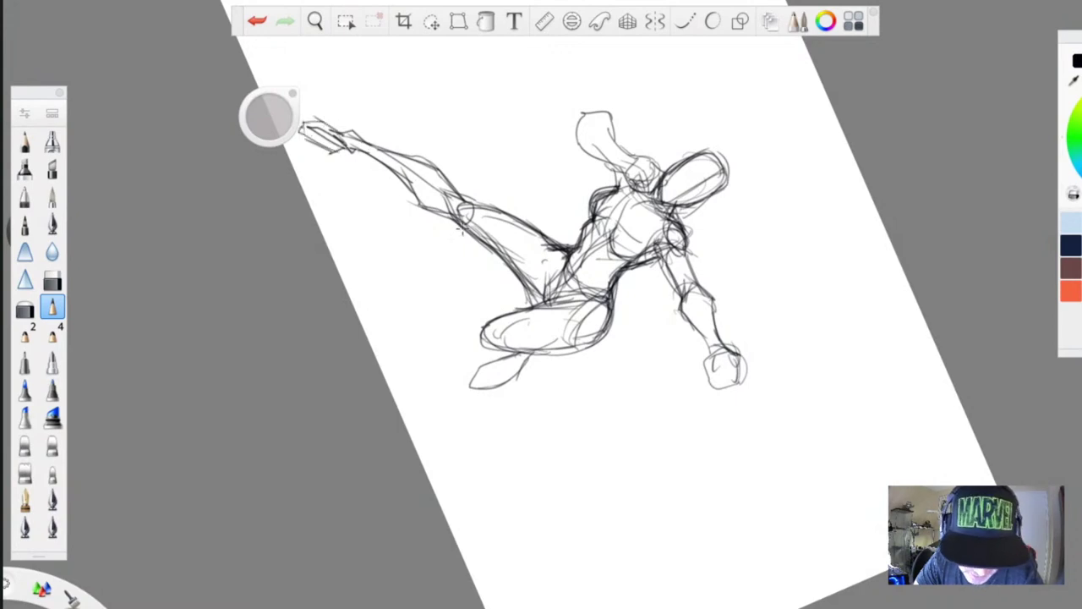
- Reinforce the bent thigh and the inner thigh lines where the two legs meet, working closer in
mouse_move(492, 321)
mouse_down()
mouse_move(474, 341)
mouse_move(555, 349)
mouse_up()
key(space)
drag(555, 211, 539, 448)
drag(499, 393, 532, 194)
drag(537, 232, 521, 195)
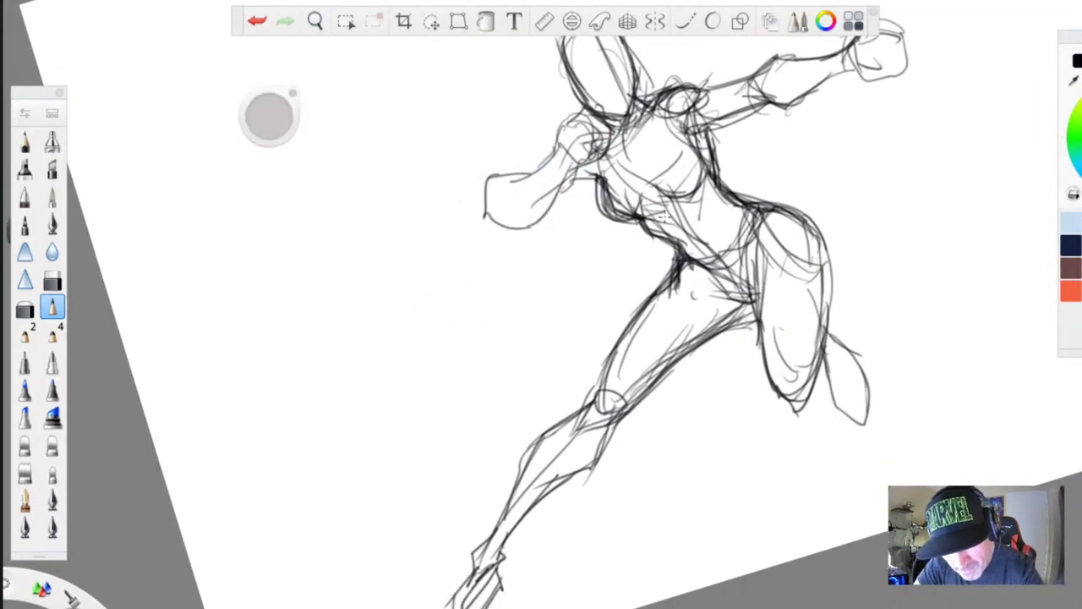
mouse_move(784, 215)
mouse_down()
mouse_move(829, 268)
mouse_move(797, 403)
mouse_up()
mouse_move(761, 334)
mouse_down()
mouse_move(749, 296)
mouse_move(699, 257)
mouse_up()
drag(755, 303, 706, 340)
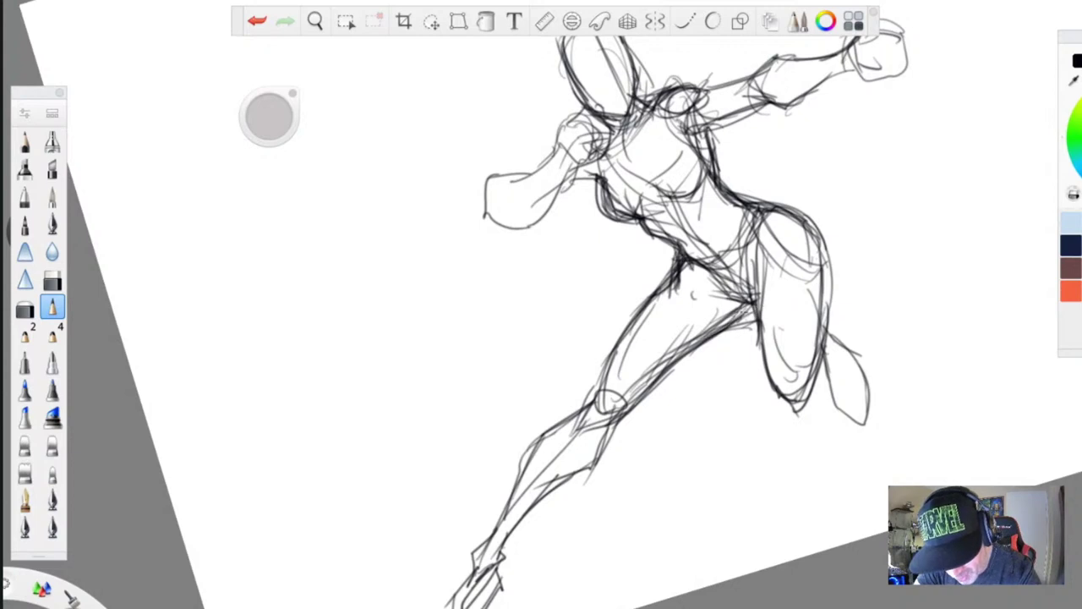
- Define the drawn-back arm with heavier shoulder, upper arm and angular elbow contours
mouse_move(558, 147)
mouse_down()
mouse_move(513, 181)
mouse_move(484, 181)
mouse_move(482, 221)
mouse_move(550, 204)
mouse_up()
drag(587, 160, 541, 210)
mouse_move(568, 182)
mouse_down()
mouse_move(515, 225)
mouse_move(477, 230)
mouse_up()
mouse_move(589, 167)
mouse_down()
mouse_move(540, 190)
mouse_move(559, 176)
mouse_up()
mouse_move(585, 117)
mouse_down()
mouse_move(550, 173)
mouse_move(513, 181)
mouse_up()
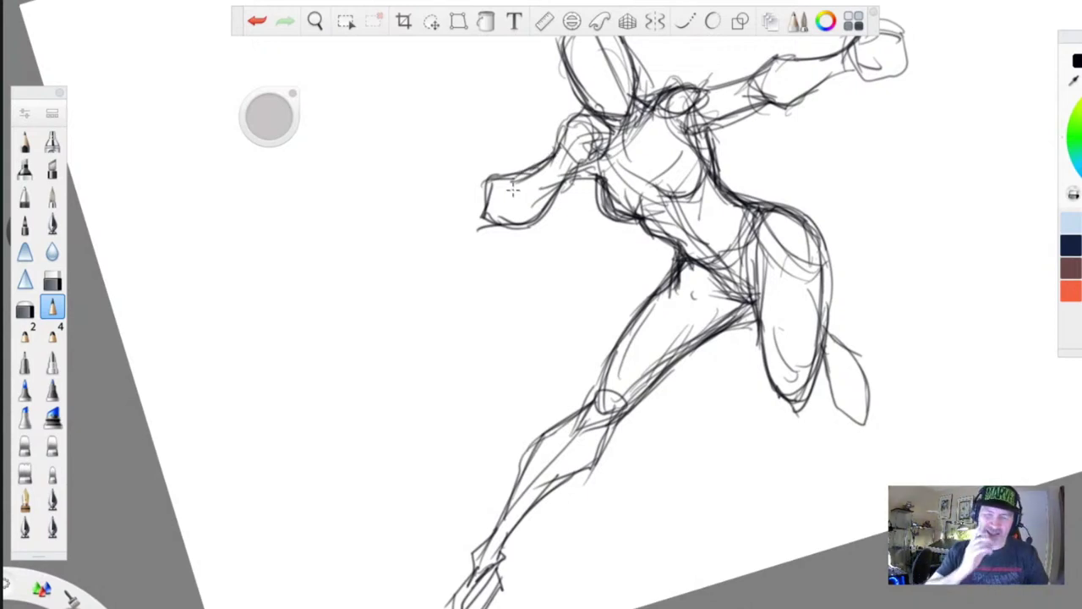
- Tilt the canvas to show the whole figure and build the fist of the outstretched arm with angular finger planes
key(space)
drag(461, 162, 398, 463)
drag(404, 365, 550, 261)
drag(576, 266, 413, 251)
mouse_move(618, 246)
mouse_down()
mouse_move(644, 259)
mouse_move(631, 284)
mouse_move(619, 269)
mouse_move(650, 272)
mouse_up()
mouse_move(625, 269)
mouse_down()
mouse_move(643, 286)
mouse_move(607, 281)
mouse_move(651, 276)
mouse_up()
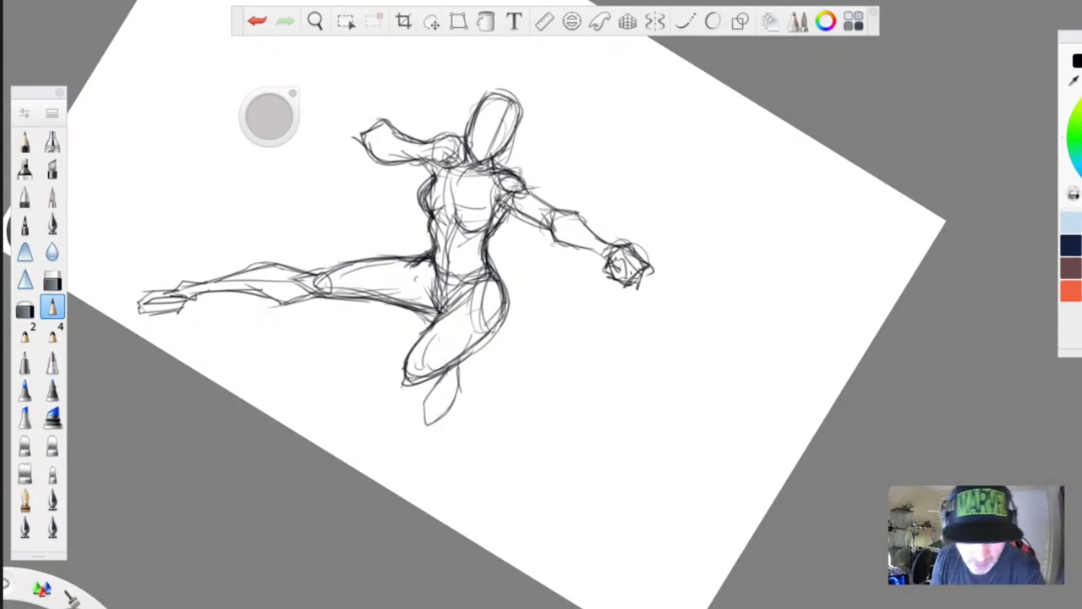
- Reinforce the bent knee, hip and shoulder, and sketch the string-pulling hand beside the chin
mouse_move(435, 352)
mouse_down()
mouse_move(404, 365)
mouse_move(441, 374)
mouse_up()
mouse_move(489, 278)
mouse_down()
mouse_move(484, 325)
mouse_move(496, 334)
mouse_up()
drag(433, 258, 397, 256)
drag(498, 191, 526, 181)
mouse_move(411, 163)
mouse_down()
mouse_move(436, 174)
mouse_move(401, 131)
mouse_move(413, 163)
mouse_move(426, 164)
mouse_up()
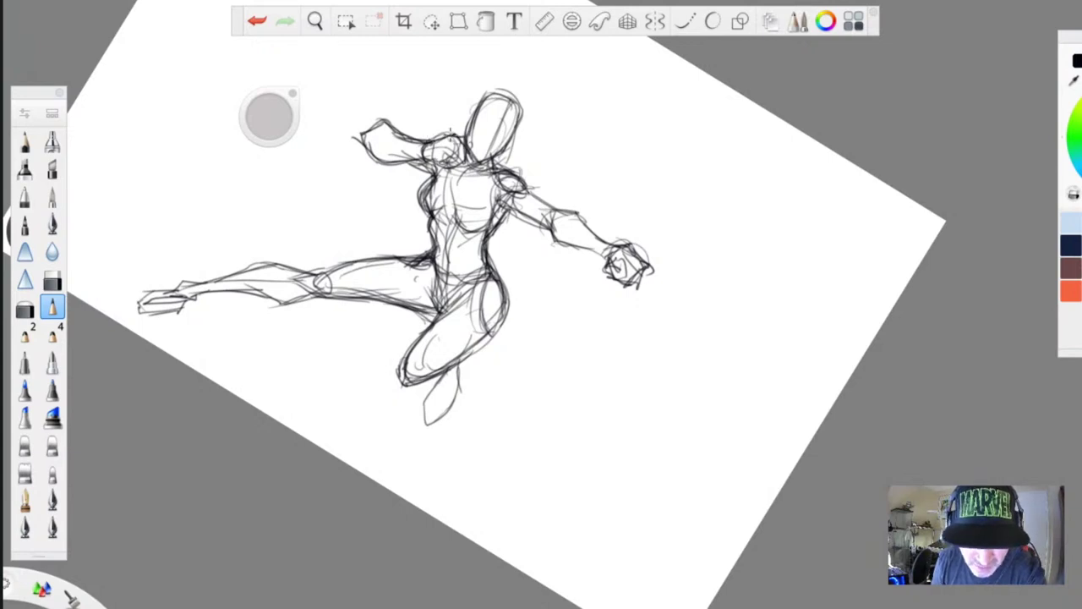
mouse_move(448, 142)
mouse_down()
mouse_move(470, 159)
mouse_move(425, 168)
mouse_up()
drag(465, 139, 452, 152)
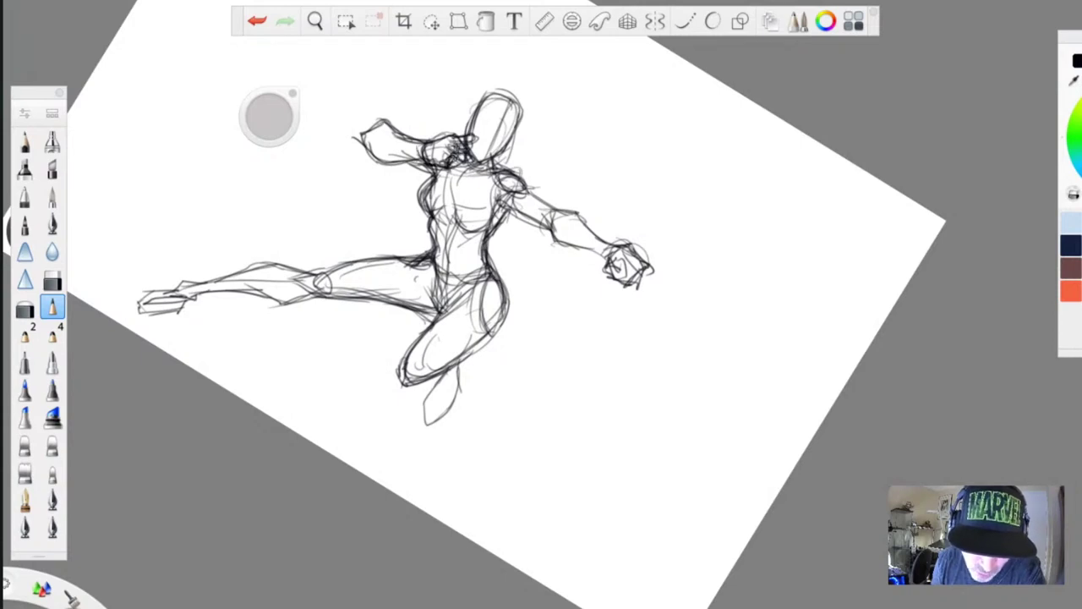
- Sharpen the bent elbow and chest edge and add center lines down the abdomen to the crotch
mouse_move(426, 159)
mouse_down()
mouse_move(356, 142)
mouse_move(350, 127)
mouse_move(413, 180)
mouse_up()
drag(416, 194, 406, 206)
drag(427, 191, 415, 215)
mouse_move(488, 211)
mouse_down()
mouse_move(444, 236)
mouse_move(452, 281)
mouse_up()
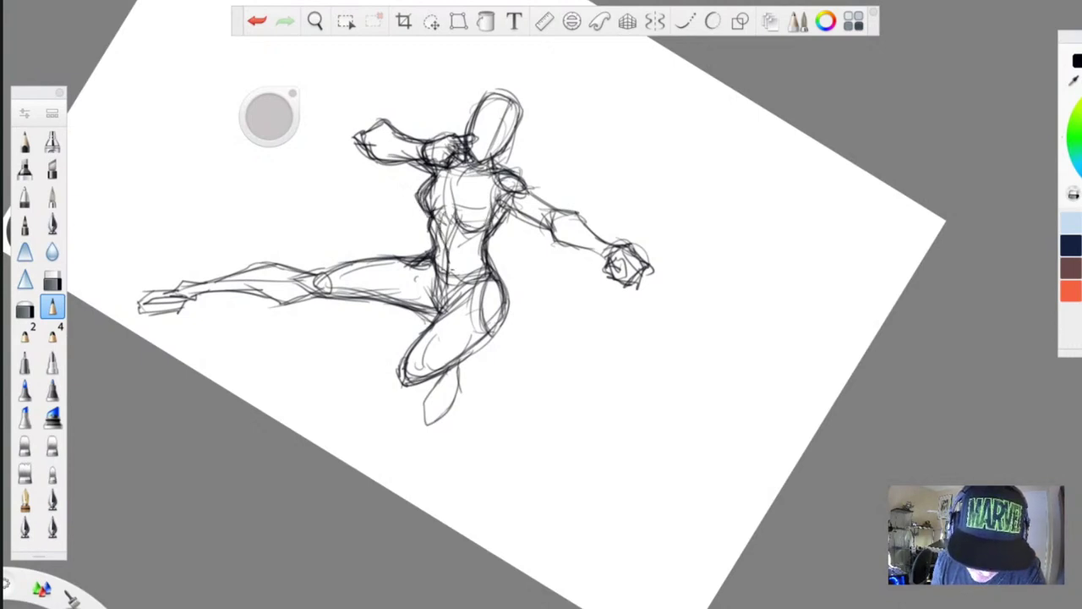
drag(447, 244, 437, 306)
drag(485, 268, 438, 312)
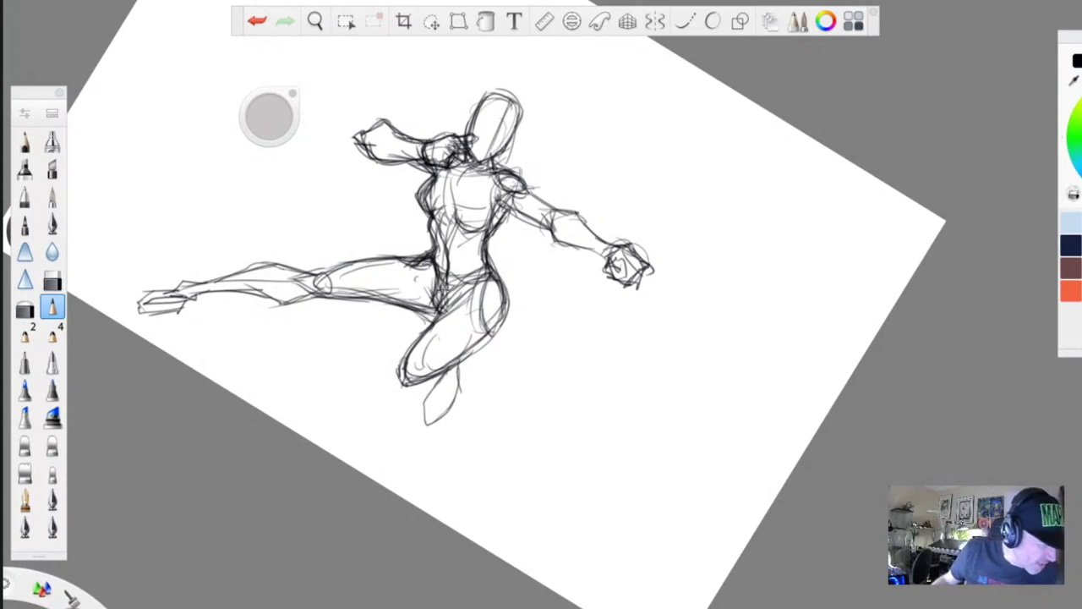
- Reinforce the tucked lower leg, the underside of the extended thigh and the side of the head
mouse_move(447, 377)
mouse_down()
mouse_move(425, 401)
mouse_move(427, 425)
mouse_move(459, 387)
mouse_move(455, 401)
mouse_up()
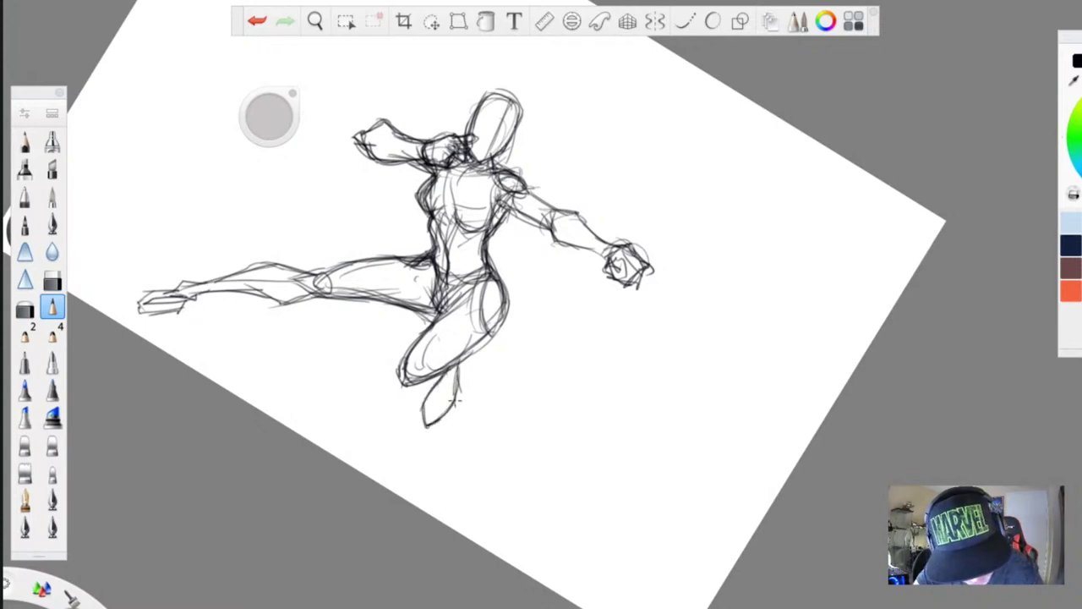
drag(433, 315, 400, 307)
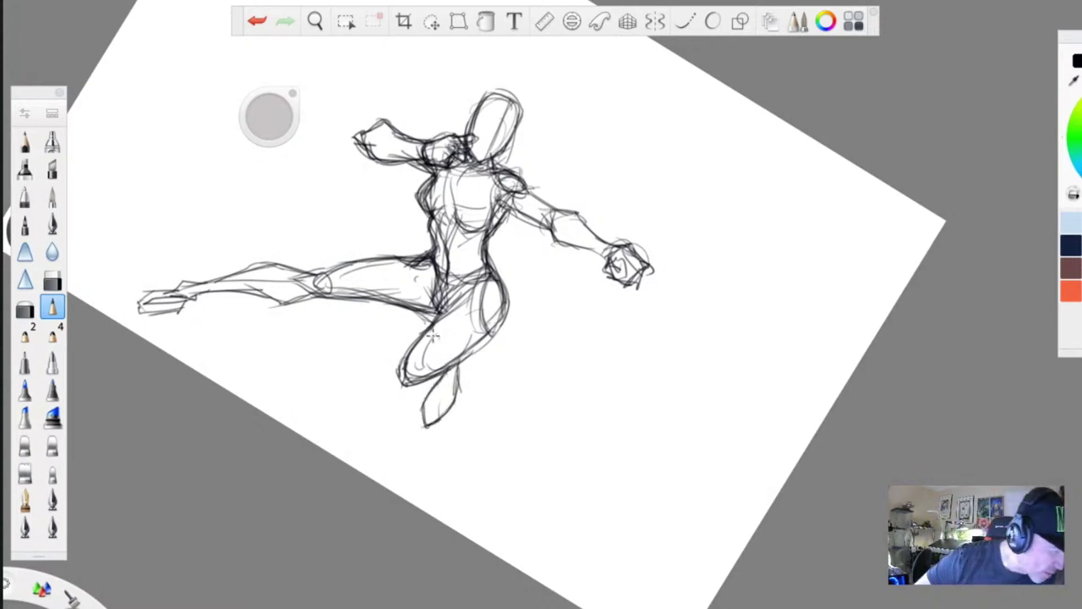
drag(497, 96, 516, 108)
drag(520, 117, 478, 161)
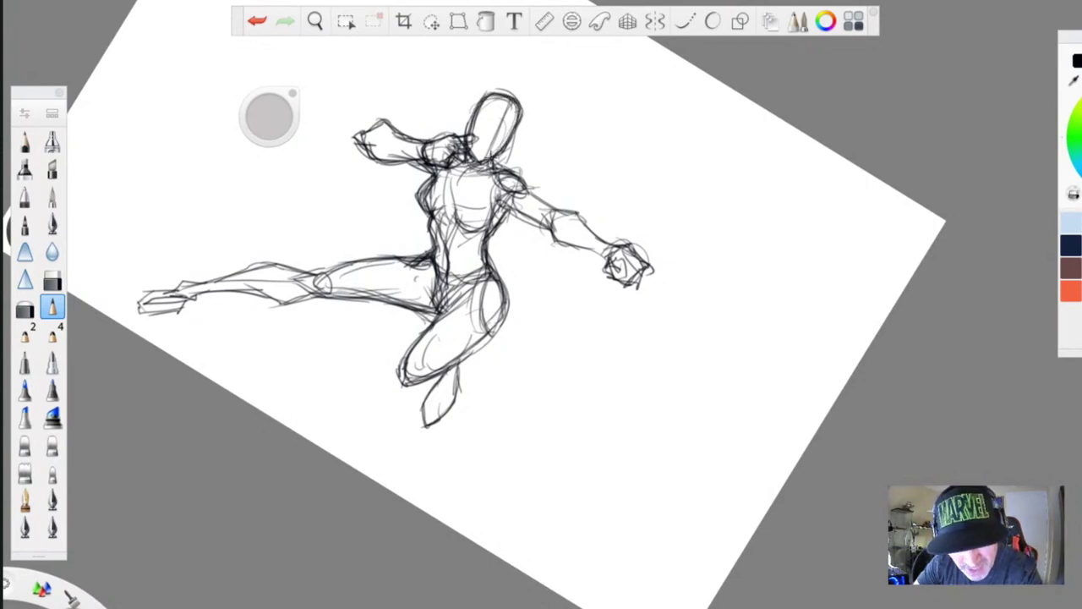
- Turn the canvas nearly level and start a bow through the outstretched fist, with a diagonal upper limb and round joint
key(space)
drag(375, 204, 375, 309)
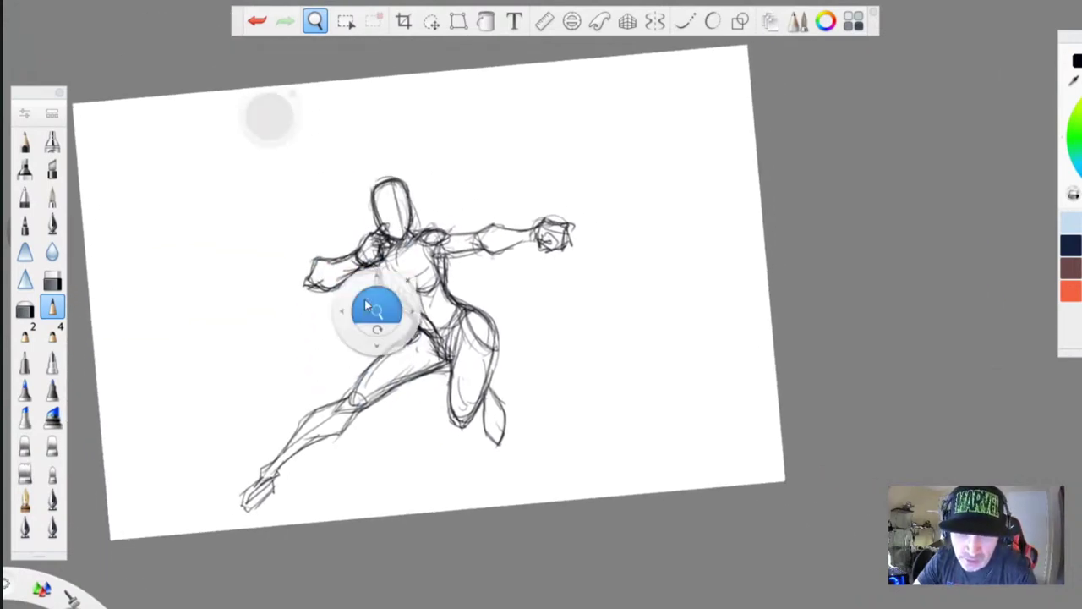
drag(540, 229, 462, 177)
drag(518, 208, 533, 213)
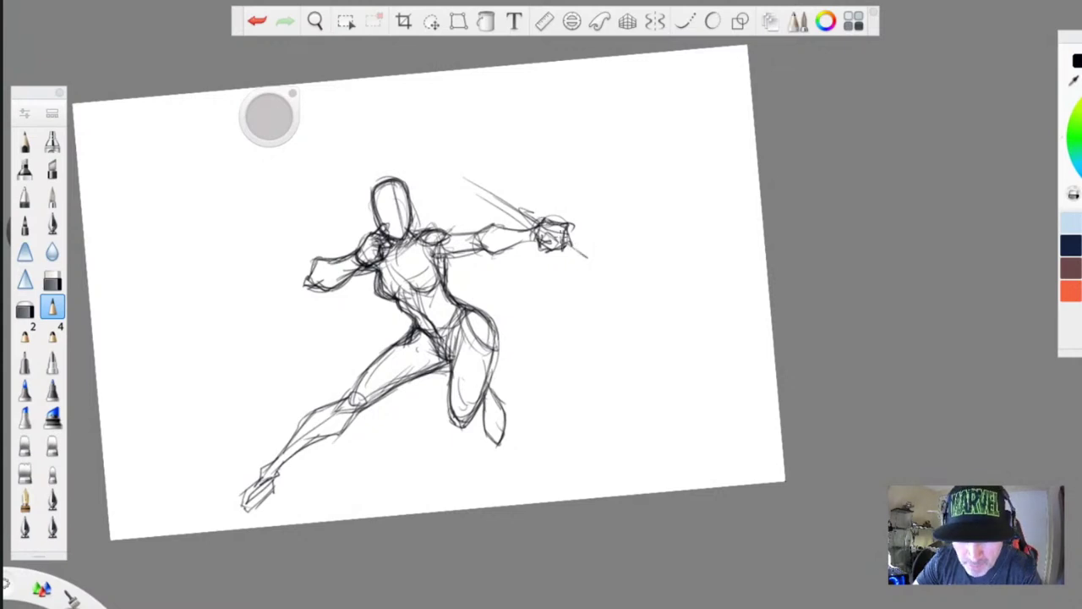
drag(574, 240, 550, 252)
mouse_move(519, 207)
mouse_down()
mouse_move(548, 215)
mouse_move(504, 196)
mouse_move(519, 205)
mouse_up()
mouse_move(511, 203)
mouse_down()
mouse_move(493, 206)
mouse_move(511, 213)
mouse_up()
mouse_move(495, 209)
mouse_down()
mouse_move(511, 208)
mouse_move(494, 213)
mouse_up()
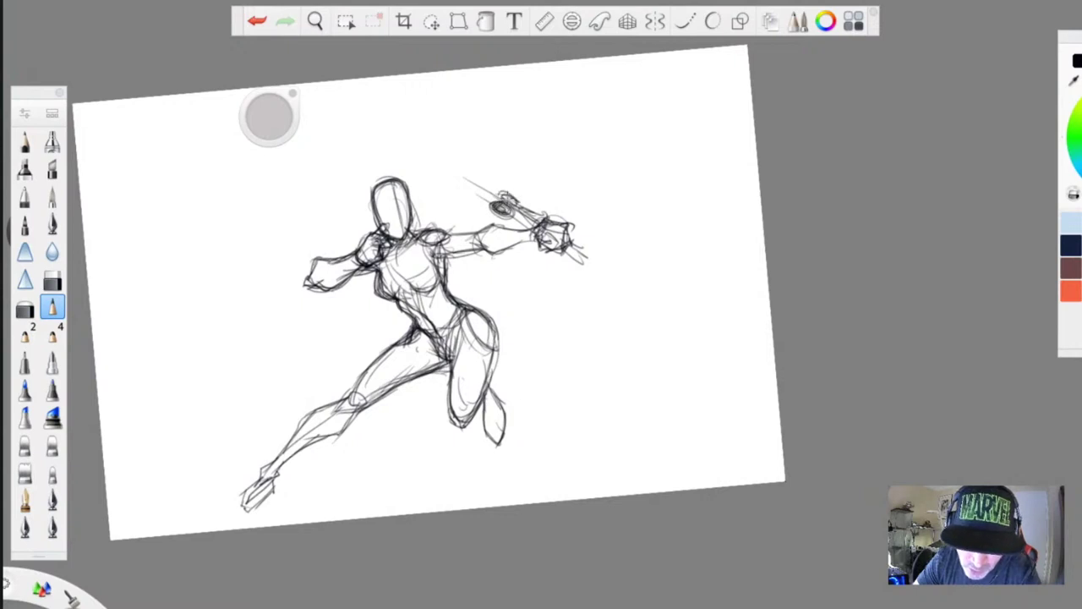
- Add the bow's lower section with a matching round joint and darken the hand gripping the bow
drag(575, 244, 582, 271)
drag(553, 242, 580, 267)
mouse_move(563, 235)
mouse_down()
mouse_move(576, 238)
mouse_move(564, 228)
mouse_up()
drag(538, 220, 547, 243)
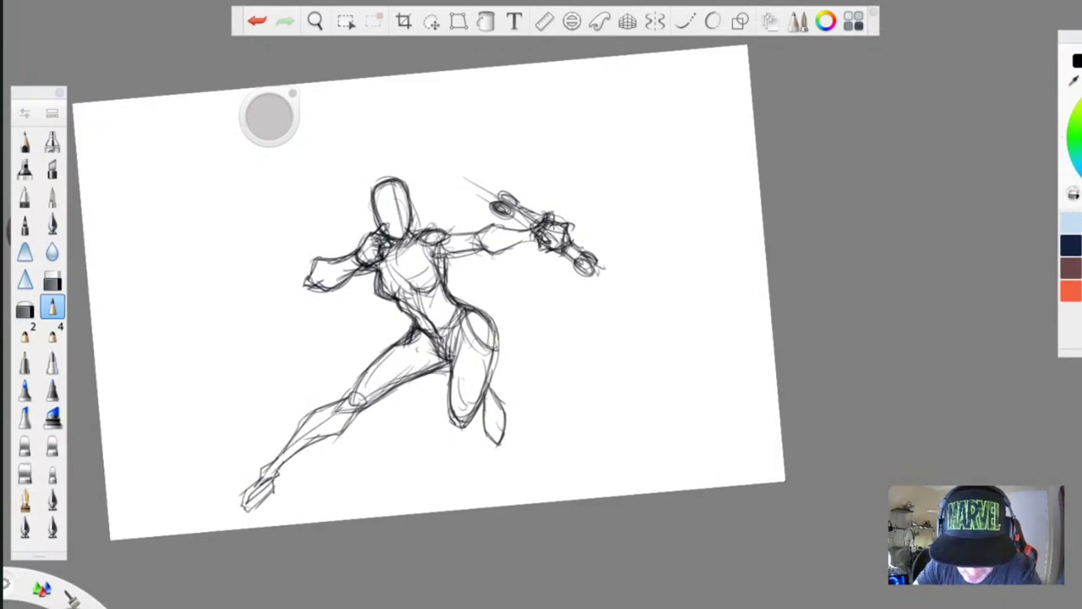
drag(543, 222, 553, 225)
drag(552, 209, 547, 233)
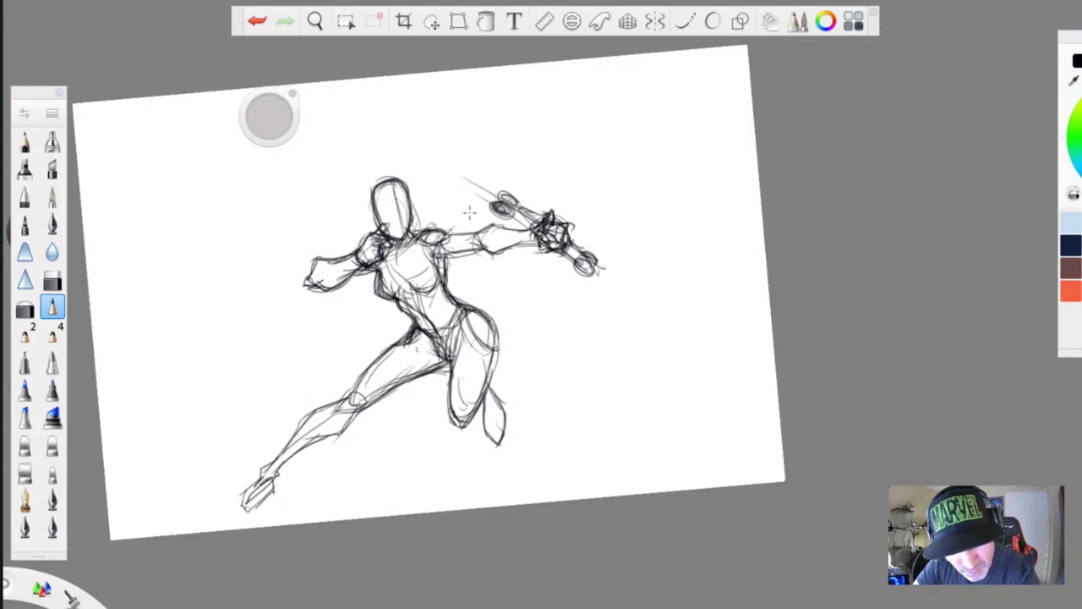
- Extend both bow limbs into a long curve with thickened outlines and rounded tips
drag(483, 182, 509, 201)
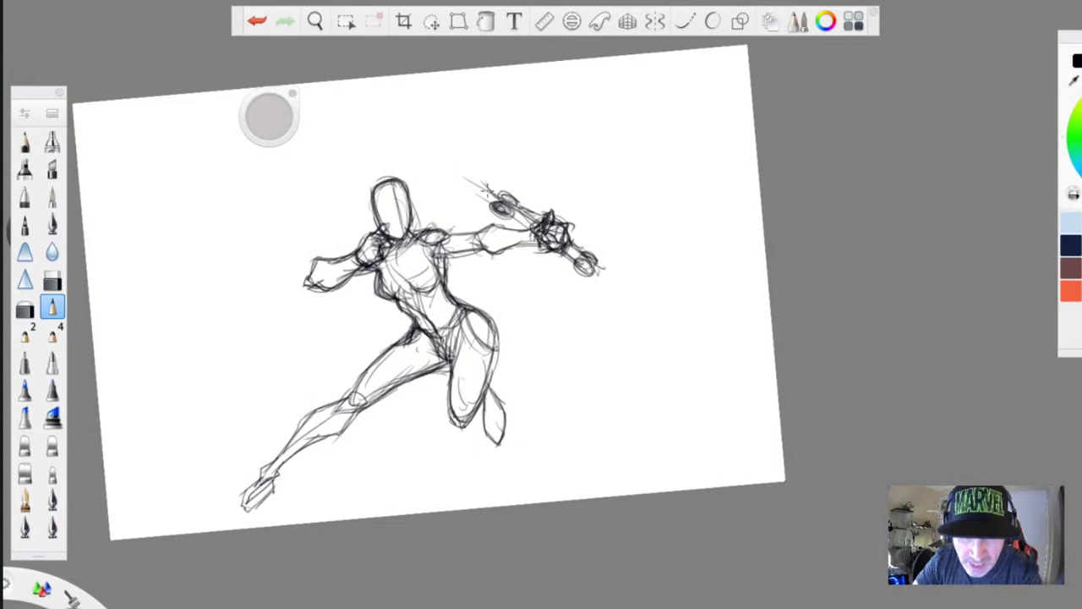
drag(514, 203, 535, 240)
mouse_move(527, 209)
mouse_down()
mouse_move(604, 272)
mouse_move(625, 298)
mouse_move(616, 307)
mouse_up()
mouse_move(448, 179)
mouse_down()
mouse_move(513, 203)
mouse_move(562, 238)
mouse_up()
drag(591, 275, 618, 324)
drag(431, 178, 481, 217)
drag(601, 299, 621, 328)
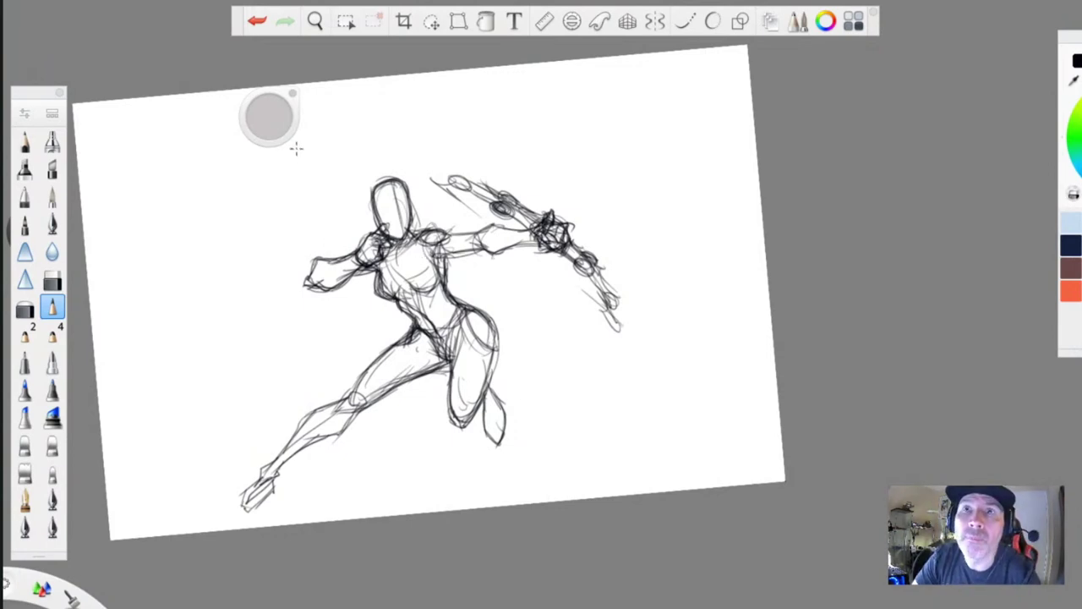
- Lasso the bow and gripping hand, rotate them so the bow slants the opposite way, and reposition them at the extended forearm
key(l)
mouse_move(431, 176)
mouse_down()
mouse_move(507, 219)
mouse_move(593, 317)
mouse_move(488, 162)
mouse_up()
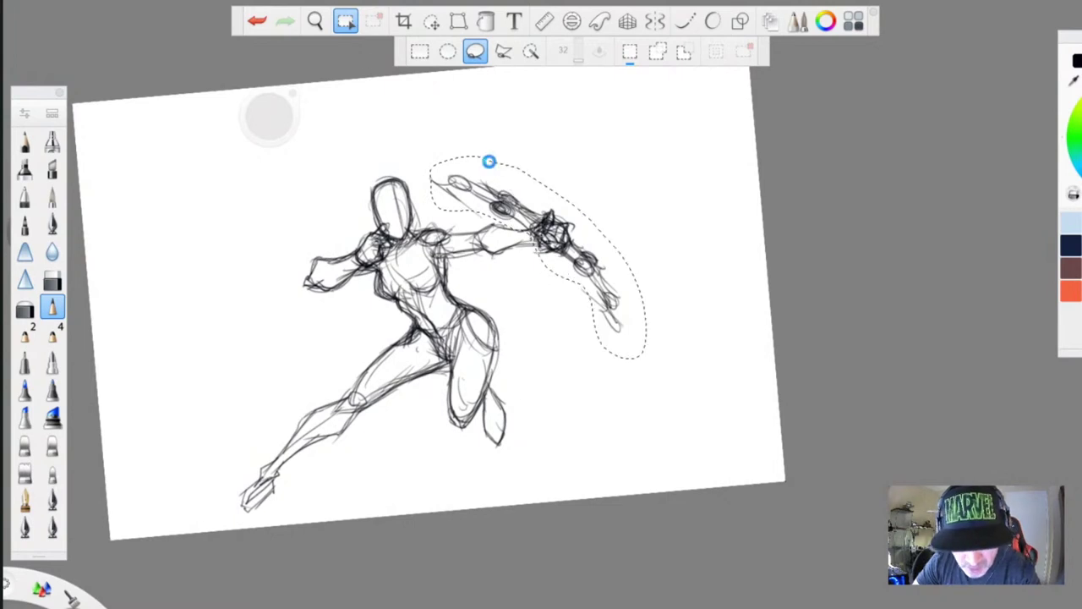
click(431, 22)
mouse_move(327, 263)
mouse_down()
mouse_move(423, 338)
mouse_move(109, 158)
mouse_up()
click(24, 141)
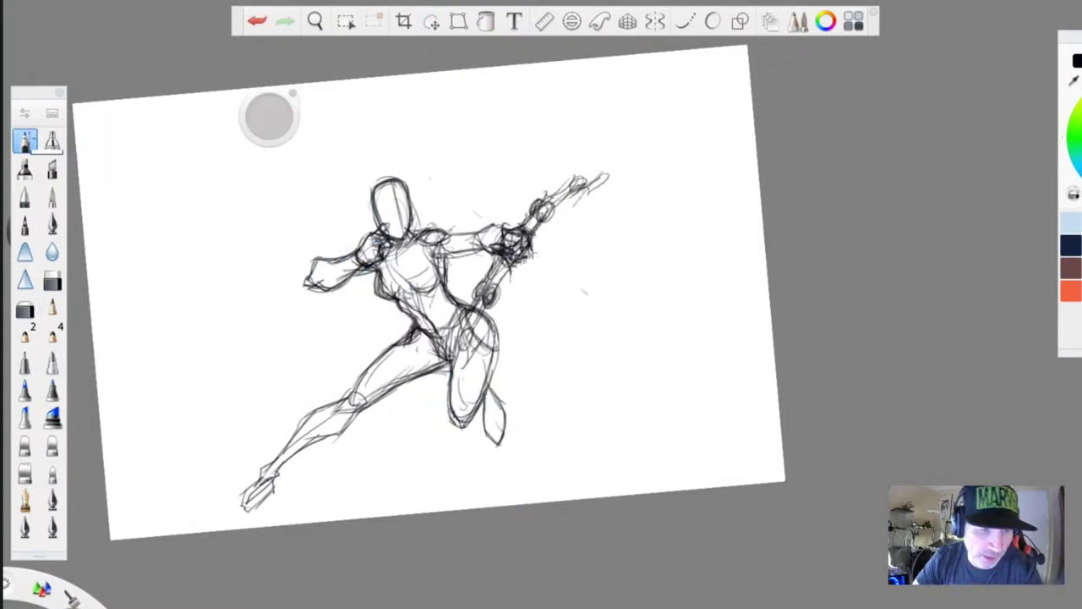
- Fade the bow to a faint guide with the soft eraser and completely erase the scribbled gripping hand
click(25, 308)
mouse_move(576, 189)
mouse_down()
mouse_move(601, 180)
mouse_move(531, 223)
mouse_move(557, 201)
mouse_up()
drag(507, 258, 440, 372)
mouse_move(558, 198)
mouse_down()
mouse_move(592, 180)
mouse_move(537, 211)
mouse_up()
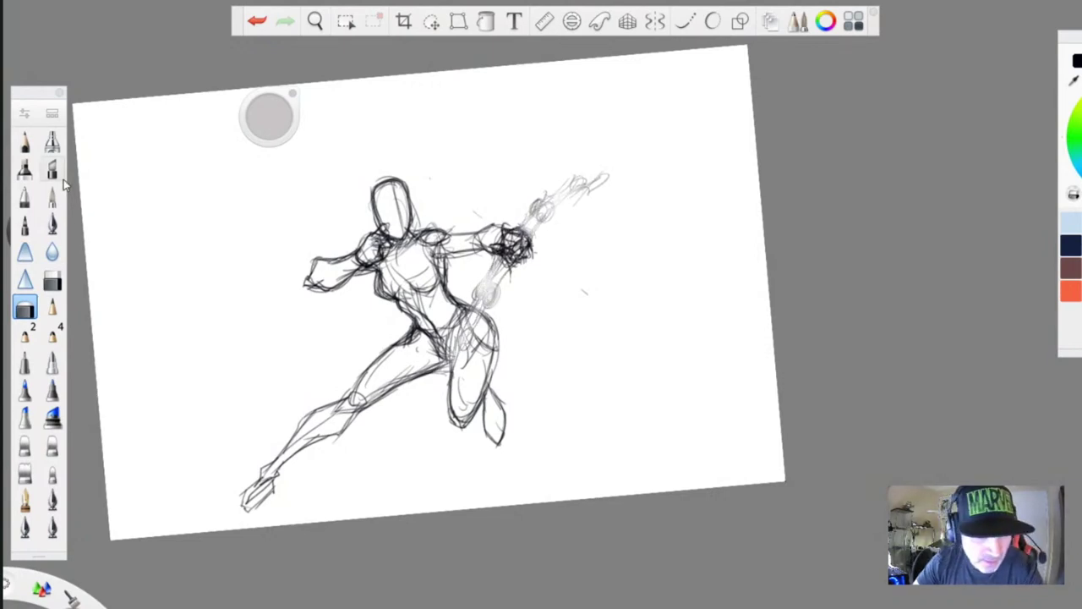
click(25, 143)
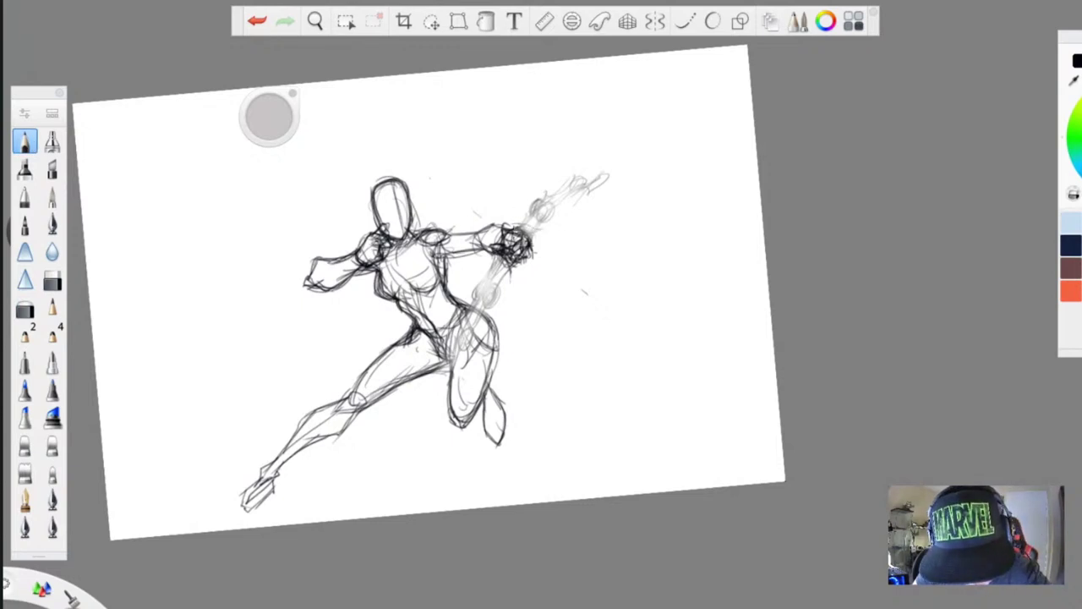
click(52, 280)
drag(526, 223, 509, 246)
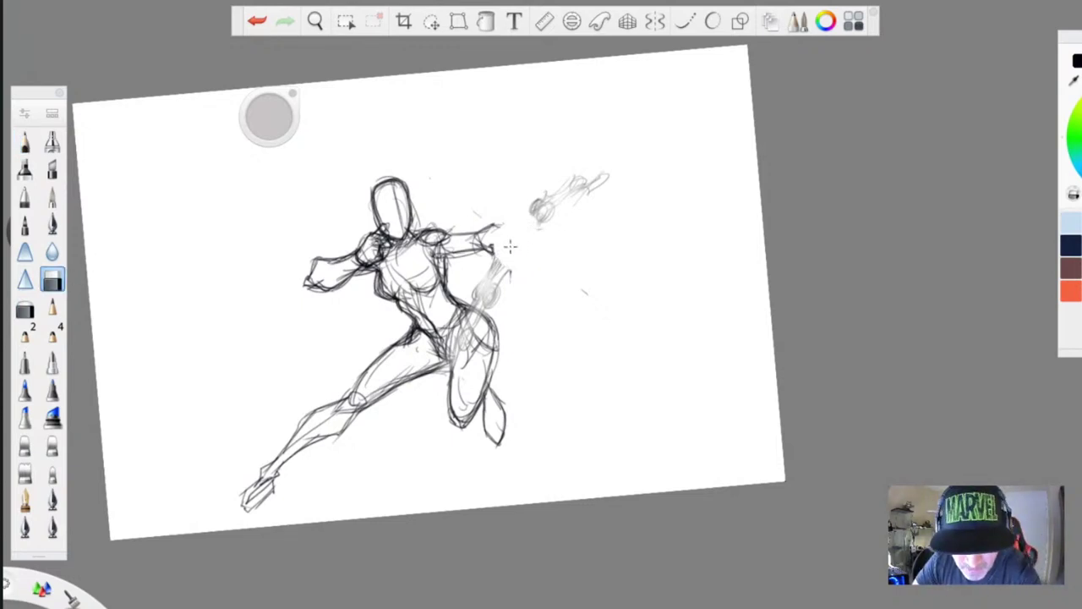
- Turn the canvas and pencil in a longer outstretched forearm ending in a blocky fist beyond the old hand position
click(25, 144)
click(24, 334)
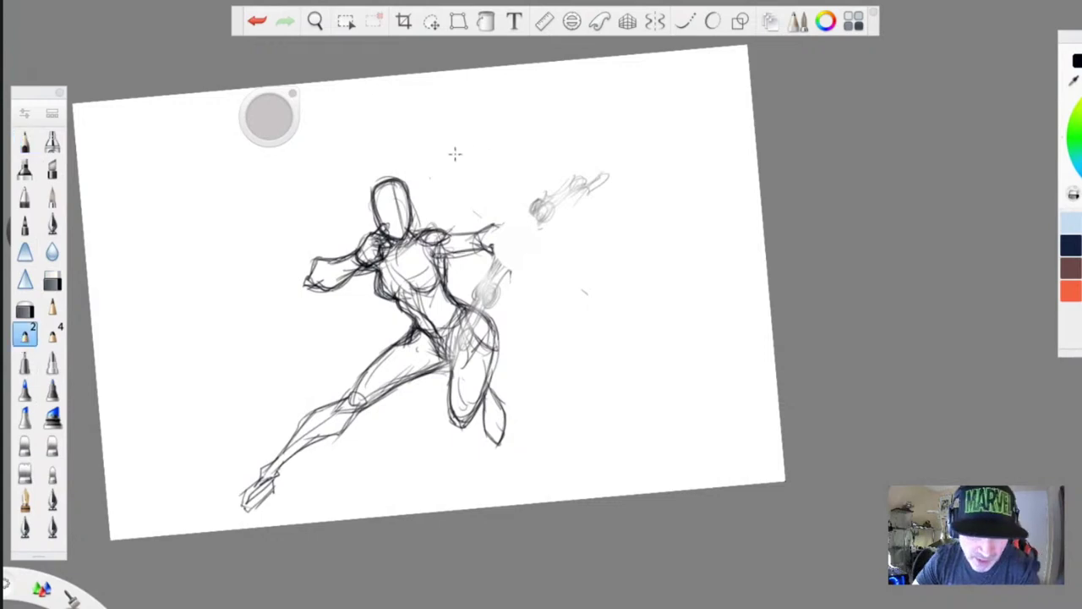
key(space)
mouse_move(482, 250)
mouse_down()
mouse_move(665, 335)
mouse_move(553, 295)
mouse_up()
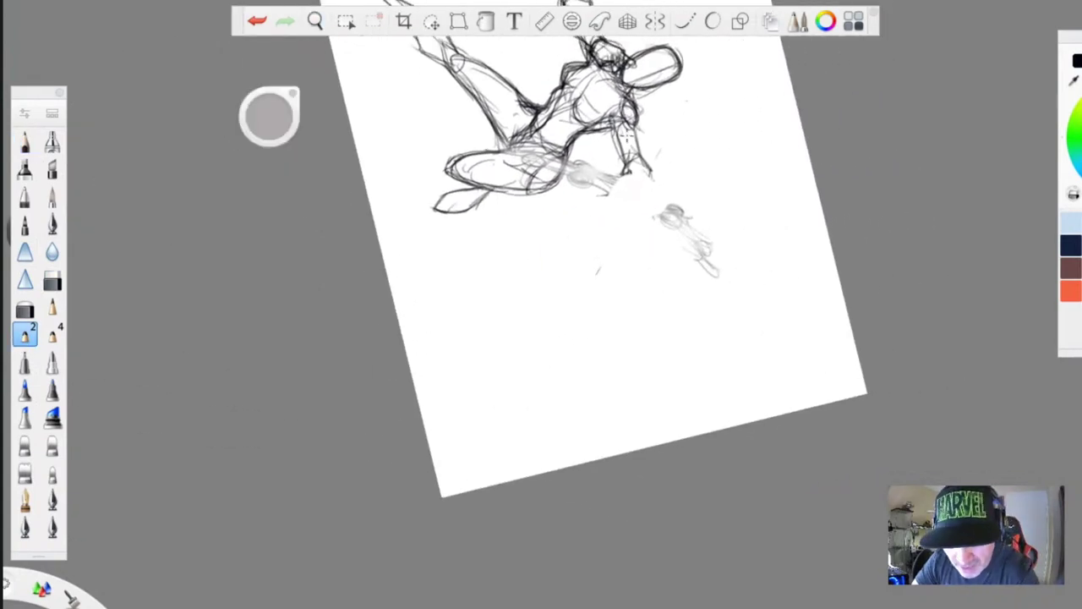
mouse_move(653, 159)
mouse_down()
mouse_move(626, 196)
mouse_move(656, 221)
mouse_up()
mouse_move(628, 181)
mouse_down()
mouse_move(643, 230)
mouse_move(661, 226)
mouse_move(641, 240)
mouse_up()
drag(644, 210, 658, 239)
mouse_move(633, 230)
mouse_down()
mouse_move(672, 217)
mouse_move(669, 242)
mouse_up()
- Redraw the bow through the new fist with two curved limbs, an oval joint on each side and a forked outer tip
mouse_move(628, 196)
mouse_down()
mouse_move(629, 227)
mouse_move(595, 203)
mouse_up()
mouse_move(656, 230)
mouse_down()
mouse_move(715, 246)
mouse_move(700, 239)
mouse_up()
mouse_move(709, 239)
mouse_down()
mouse_move(718, 252)
mouse_move(651, 240)
mouse_up()
drag(626, 219, 605, 222)
drag(602, 221, 640, 230)
drag(595, 200, 561, 181)
drag(563, 183, 512, 171)
drag(711, 250, 751, 287)
drag(727, 246, 763, 292)
drag(561, 175, 573, 191)
drag(533, 179, 674, 231)
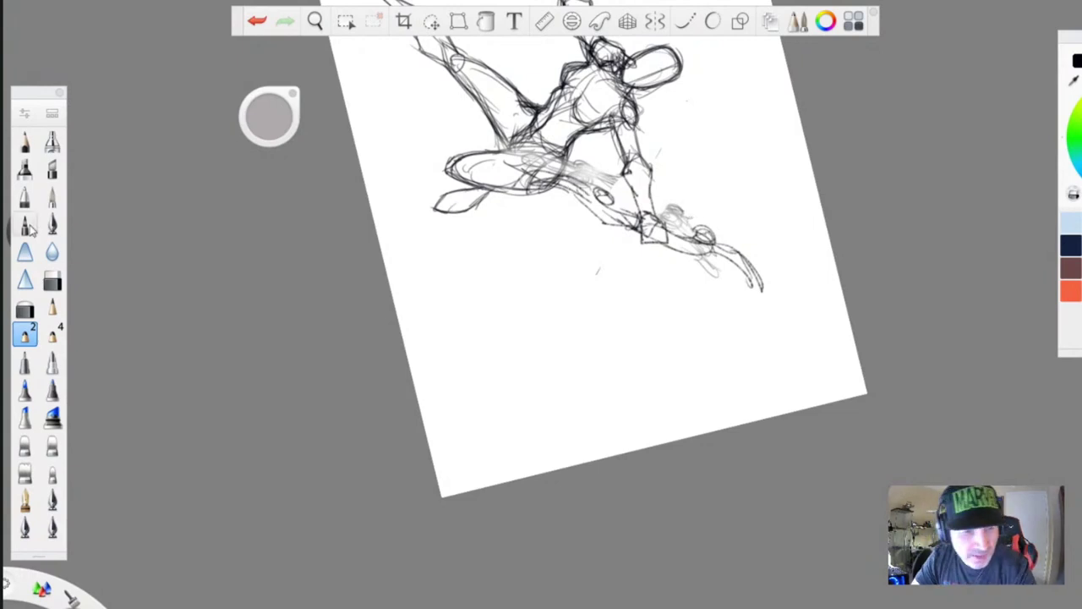
- Erase the remaining faded lines of the old bow around the new upper limb
click(57, 281)
drag(690, 213, 674, 209)
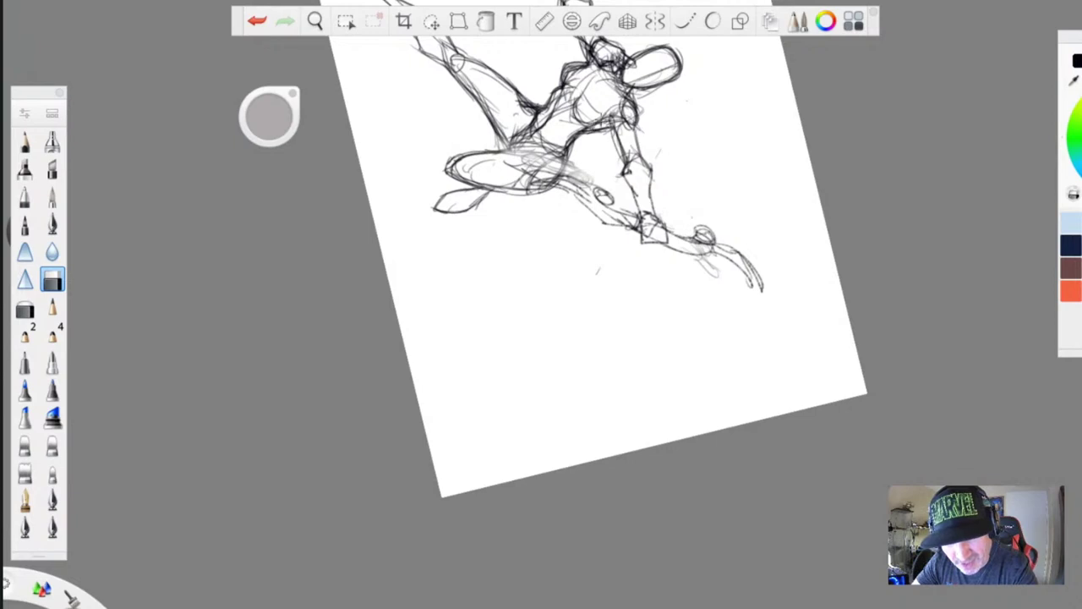
drag(709, 276, 675, 267)
- Level and enlarge the canvas, fade the whole rough archer to light grey, and choose pencil preset 4 for refining the head
key(space)
drag(468, 188, 497, 514)
drag(427, 252, 508, 507)
drag(529, 311, 478, 313)
drag(461, 355, 317, 306)
drag(451, 289, 474, 290)
drag(404, 415, 384, 379)
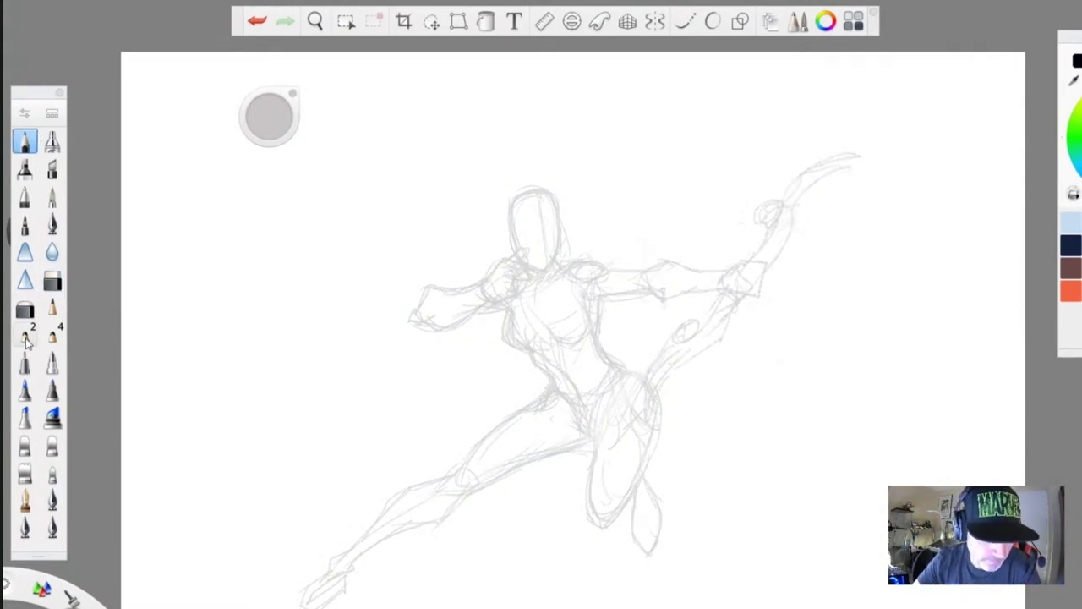
click(25, 337)
click(51, 337)
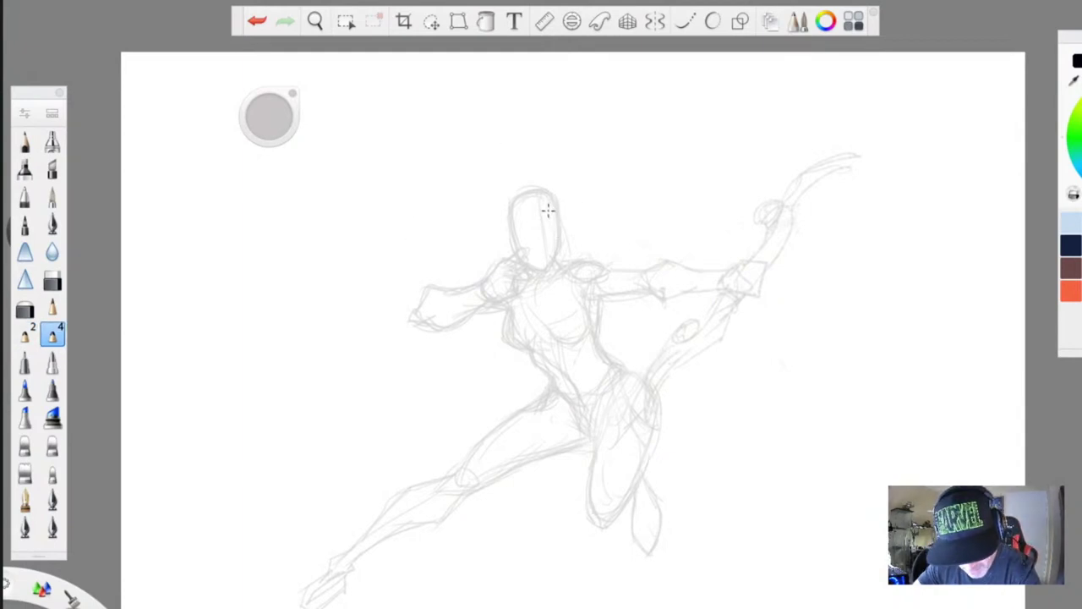
key(space)
mouse_move(561, 266)
mouse_down()
mouse_move(474, 222)
mouse_move(518, 293)
mouse_up()
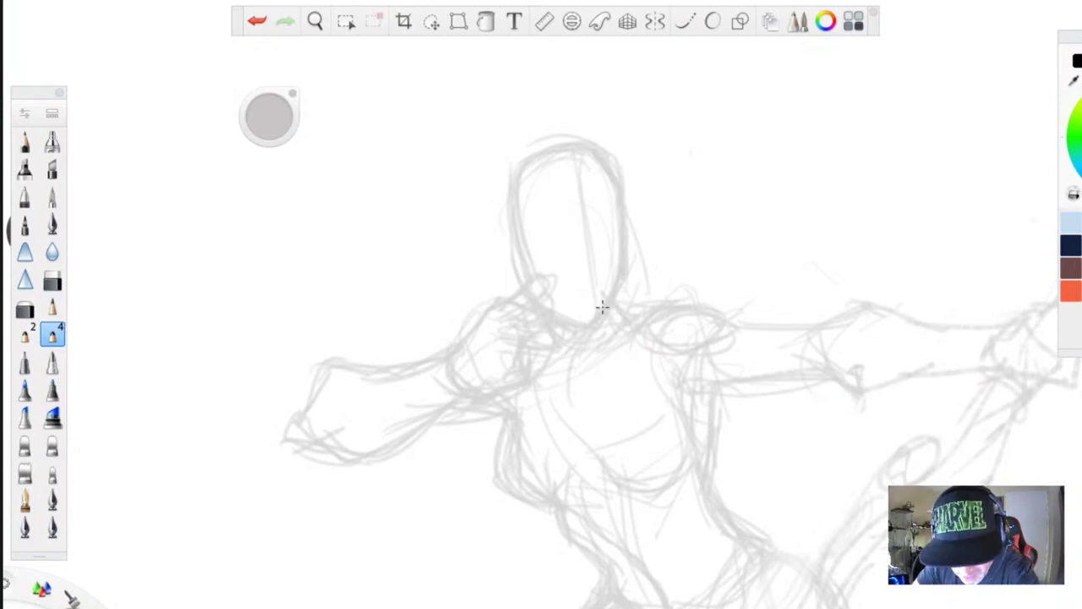
mouse_move(573, 144)
mouse_down()
mouse_move(616, 185)
mouse_move(623, 261)
mouse_move(597, 320)
mouse_up()
click(257, 22)
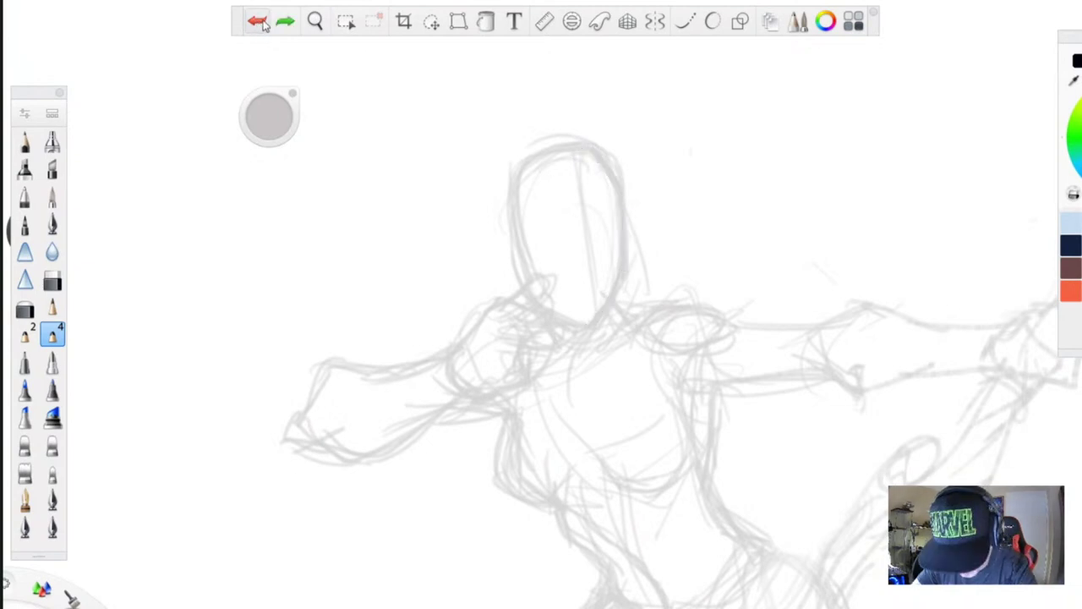
mouse_move(573, 157)
mouse_down()
mouse_move(614, 174)
mouse_move(622, 222)
mouse_move(605, 311)
mouse_move(564, 322)
mouse_up()
drag(615, 266, 613, 319)
drag(622, 325, 601, 354)
click(257, 22)
click(257, 22)
click(257, 21)
click(257, 21)
click(257, 21)
click(257, 21)
click(258, 21)
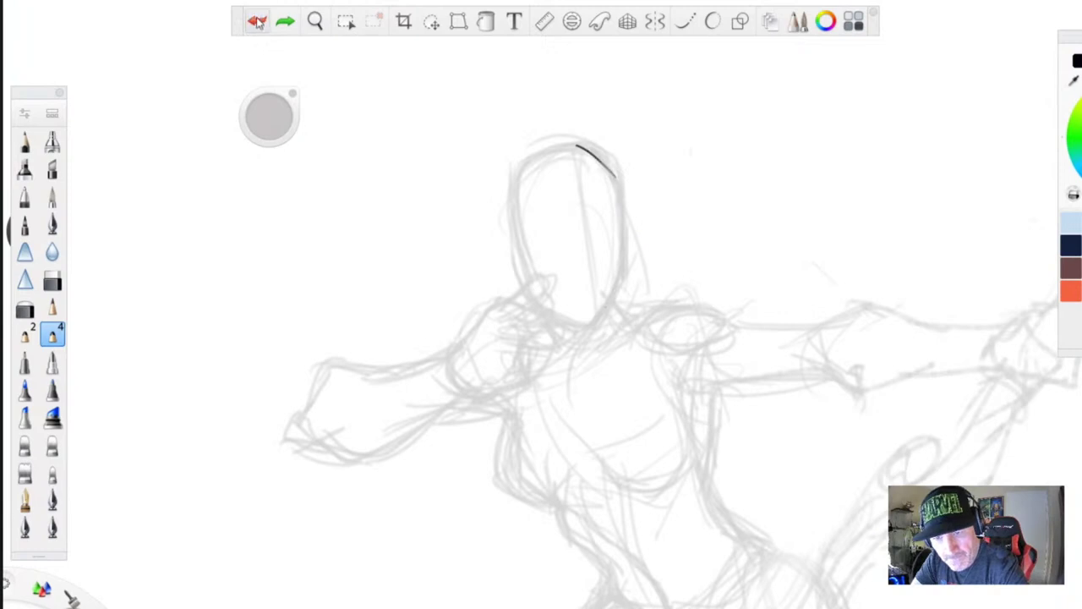
click(258, 21)
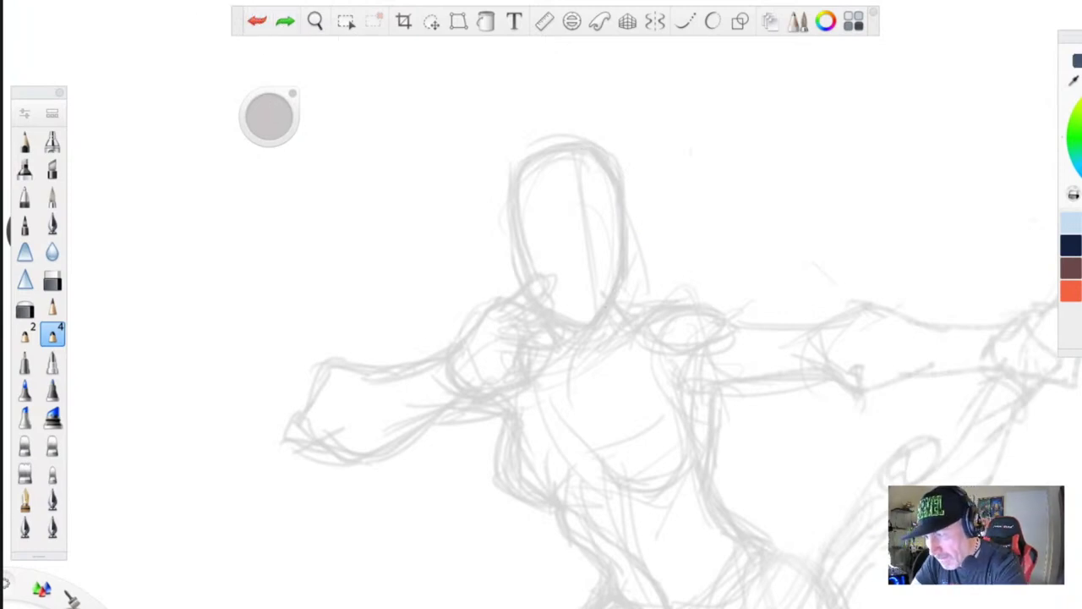
- In dark blue, draw the head's side and jaw over the faded sketch, with a vertical centre line and curved brow line
mouse_move(598, 161)
mouse_down()
mouse_move(592, 150)
mouse_move(544, 152)
mouse_move(510, 218)
mouse_move(519, 284)
mouse_move(621, 225)
mouse_move(624, 280)
mouse_move(609, 298)
mouse_move(592, 280)
mouse_up()
drag(607, 287, 589, 323)
drag(626, 258, 596, 326)
mouse_move(617, 278)
mouse_down()
mouse_move(579, 332)
mouse_move(516, 248)
mouse_up()
mouse_move(607, 157)
mouse_down()
mouse_move(629, 217)
mouse_move(626, 284)
mouse_move(587, 325)
mouse_up()
drag(584, 159, 594, 298)
drag(621, 221, 526, 238)
mouse_move(600, 241)
mouse_down()
mouse_move(526, 242)
mouse_move(523, 223)
mouse_up()
- Add the arched hairline, rounded skull outline, ear and jaw contour to the head
mouse_move(614, 179)
mouse_down()
mouse_move(557, 174)
mouse_move(521, 202)
mouse_move(535, 238)
mouse_move(544, 184)
mouse_up()
drag(544, 184, 542, 243)
drag(607, 159, 623, 219)
mouse_move(596, 150)
mouse_down()
mouse_move(529, 154)
mouse_move(511, 254)
mouse_up()
drag(516, 211, 529, 273)
drag(619, 229, 628, 250)
drag(514, 239, 578, 323)
- Draw the neck below the jaw and the angled collar lines meeting at the throat
drag(622, 271, 610, 321)
mouse_move(626, 293)
mouse_down()
mouse_move(612, 325)
mouse_move(634, 325)
mouse_up()
mouse_move(630, 320)
mouse_down()
mouse_move(669, 315)
mouse_move(624, 358)
mouse_up()
mouse_move(610, 299)
mouse_down()
mouse_move(646, 319)
mouse_move(622, 284)
mouse_up()
mouse_move(550, 312)
mouse_down()
mouse_move(565, 372)
mouse_move(556, 386)
mouse_up()
mouse_move(636, 319)
mouse_down()
mouse_move(592, 360)
mouse_move(604, 348)
mouse_up()
drag(551, 319, 545, 336)
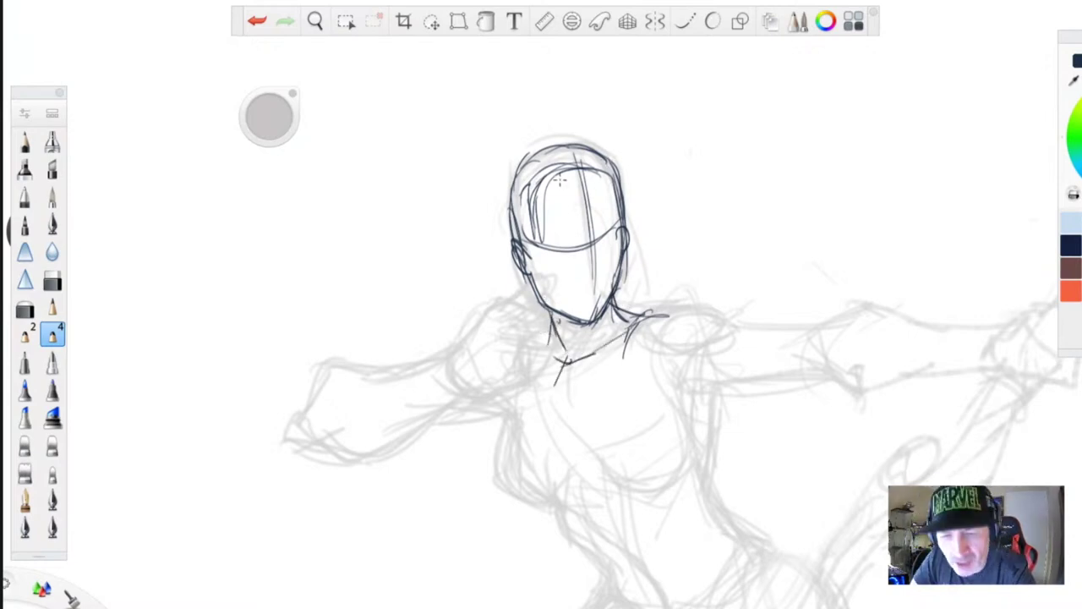
- Build up the curved hairline and sweep a spiky fringe across the forehead past the temple
drag(564, 209, 602, 221)
mouse_move(618, 177)
mouse_down()
mouse_move(558, 157)
mouse_move(526, 204)
mouse_up()
mouse_move(540, 171)
mouse_down()
mouse_move(516, 207)
mouse_move(528, 237)
mouse_up()
drag(528, 194, 603, 161)
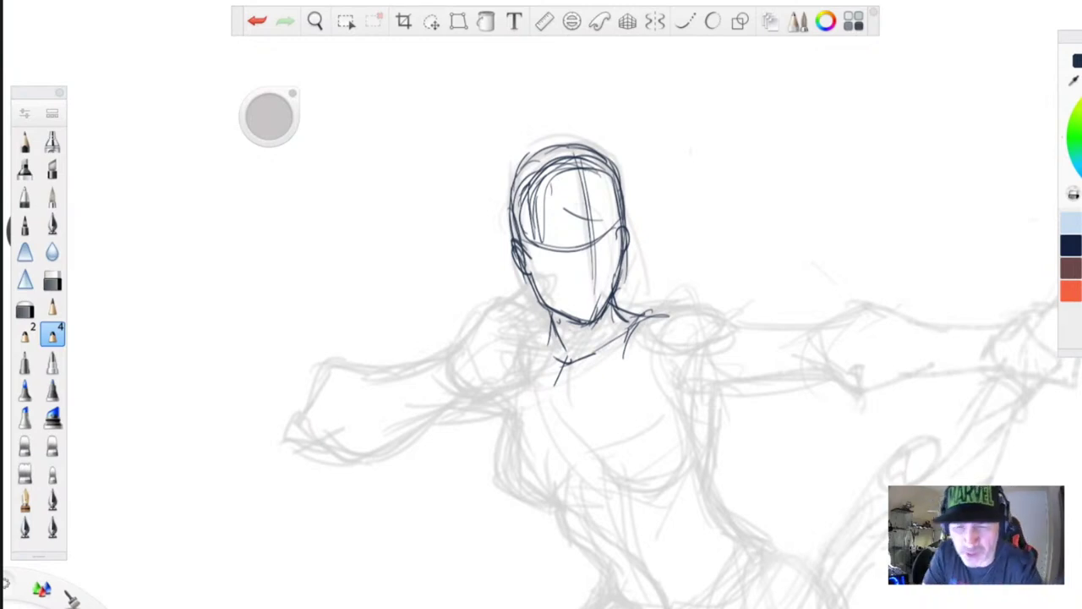
mouse_move(617, 171)
mouse_down()
mouse_move(525, 175)
mouse_move(518, 218)
mouse_move(585, 159)
mouse_move(522, 240)
mouse_up()
drag(563, 208, 635, 224)
drag(600, 175, 644, 215)
mouse_move(645, 215)
mouse_down()
mouse_move(591, 219)
mouse_move(602, 226)
mouse_up()
mouse_move(601, 220)
mouse_down()
mouse_move(534, 208)
mouse_move(520, 237)
mouse_up()
- Add windswept strands and fuller hair over the crown, and mark the nose along the face's centre line
drag(567, 203, 663, 207)
mouse_move(606, 172)
mouse_down()
mouse_move(651, 212)
mouse_move(644, 228)
mouse_up()
drag(583, 206, 542, 213)
mouse_move(586, 169)
mouse_down()
mouse_move(554, 222)
mouse_move(638, 213)
mouse_move(578, 226)
mouse_move(523, 193)
mouse_move(509, 224)
mouse_up()
mouse_move(599, 142)
mouse_down()
mouse_move(502, 210)
mouse_move(504, 240)
mouse_up()
drag(589, 224, 594, 290)
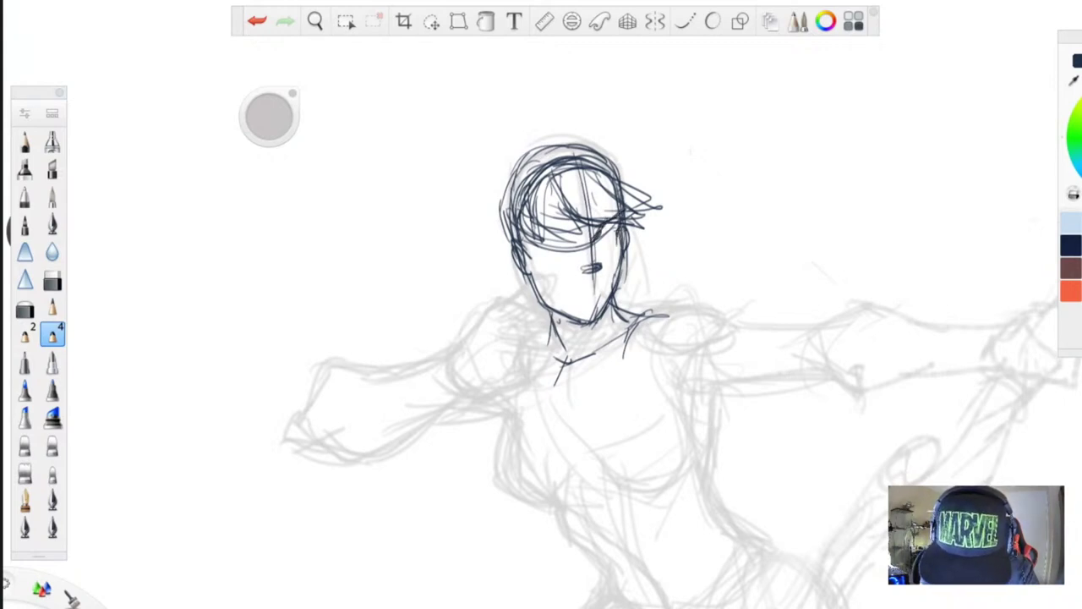
mouse_move(628, 257)
mouse_down()
mouse_move(605, 313)
mouse_move(539, 286)
mouse_up()
- Draw the pointed shoulder pad above the outstretched arm and start the armpit, centre and side lines of the chest
mouse_move(611, 297)
mouse_down()
mouse_move(607, 337)
mouse_move(645, 321)
mouse_move(726, 332)
mouse_up()
mouse_move(643, 321)
mouse_down()
mouse_move(723, 335)
mouse_move(673, 364)
mouse_move(659, 389)
mouse_move(670, 418)
mouse_up()
mouse_move(627, 337)
mouse_down()
mouse_move(565, 379)
mouse_move(556, 460)
mouse_up()
mouse_move(506, 393)
mouse_down()
mouse_move(513, 418)
mouse_move(497, 475)
mouse_up()
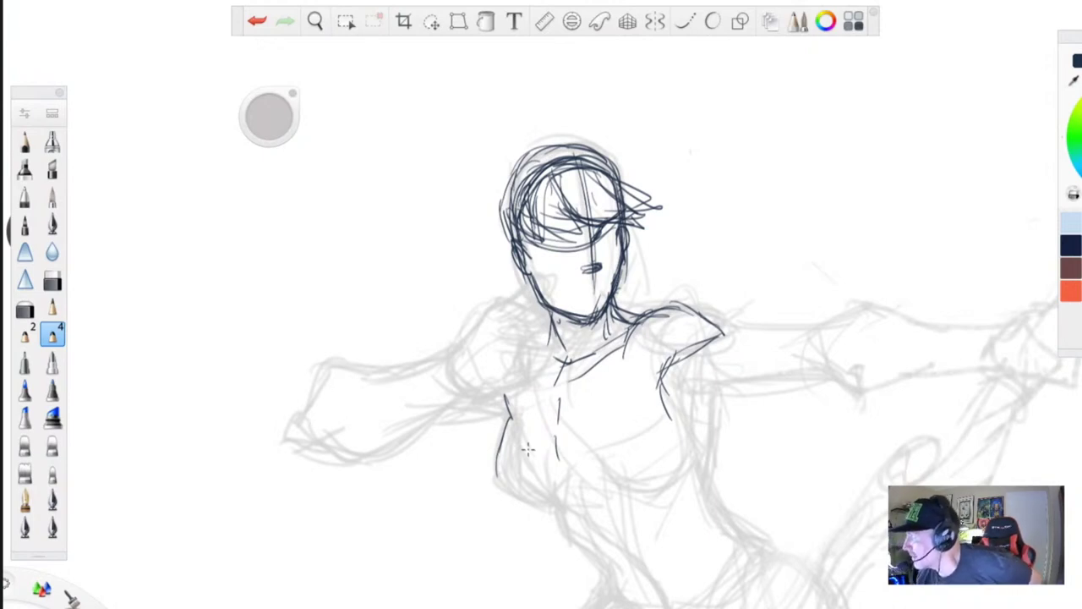
- Outline the underside of the chest and both sides of the torso down to the narrow waist
mouse_move(508, 411)
mouse_down()
mouse_move(494, 465)
mouse_move(559, 511)
mouse_up()
mouse_move(504, 479)
mouse_down()
mouse_move(546, 503)
mouse_move(562, 485)
mouse_move(523, 489)
mouse_move(554, 516)
mouse_move(548, 504)
mouse_move(551, 530)
mouse_move(601, 562)
mouse_move(608, 592)
mouse_up()
mouse_move(714, 399)
mouse_down()
mouse_move(705, 491)
mouse_move(766, 551)
mouse_up()
drag(713, 501, 753, 530)
mouse_move(663, 369)
mouse_down()
mouse_move(683, 399)
mouse_move(674, 427)
mouse_move(616, 486)
mouse_up()
mouse_move(583, 446)
mouse_down()
mouse_move(587, 457)
mouse_move(673, 441)
mouse_move(604, 475)
mouse_move(588, 453)
mouse_move(584, 500)
mouse_up()
- Add a strap across the upper chest with a small clasp below the neck and a neckline running to the armpit
mouse_move(622, 347)
mouse_down()
mouse_move(623, 437)
mouse_move(628, 353)
mouse_move(597, 379)
mouse_move(631, 354)
mouse_move(690, 386)
mouse_up()
drag(624, 374, 694, 412)
drag(677, 378, 726, 411)
drag(625, 354, 640, 315)
drag(607, 375, 511, 411)
drag(592, 360, 514, 403)
- Draw the string-pulling hand beside the chin, with an extended finger, folded fingers and wrist
mouse_move(511, 302)
mouse_down()
mouse_move(548, 276)
mouse_move(533, 304)
mouse_move(499, 303)
mouse_move(476, 329)
mouse_up()
right_click(538, 284)
click(658, 143)
mouse_move(509, 305)
mouse_down()
mouse_move(518, 337)
mouse_move(506, 367)
mouse_up()
mouse_move(509, 305)
mouse_down()
mouse_move(563, 321)
mouse_move(563, 336)
mouse_up()
drag(519, 334, 545, 335)
mouse_move(555, 279)
mouse_down()
mouse_move(517, 302)
mouse_move(541, 355)
mouse_move(535, 346)
mouse_move(520, 357)
mouse_up()
mouse_move(531, 347)
mouse_down()
mouse_move(499, 361)
mouse_move(514, 376)
mouse_up()
drag(513, 372, 470, 372)
- Outline the shoulder behind the pulling hand and the bent arm out to its elbow
mouse_move(489, 307)
mouse_down()
mouse_move(460, 339)
mouse_move(482, 330)
mouse_up()
mouse_move(508, 328)
mouse_down()
mouse_move(494, 371)
mouse_move(455, 342)
mouse_move(487, 377)
mouse_up()
drag(462, 338, 393, 367)
mouse_move(478, 381)
mouse_down()
mouse_move(411, 437)
mouse_move(375, 446)
mouse_up()
drag(494, 306, 455, 350)
drag(538, 327, 538, 366)
- Strengthen the collar lines at the throat and finish the upper and lower contours of the bent arm
drag(578, 344, 519, 362)
drag(624, 326, 577, 354)
mouse_move(494, 381)
mouse_down()
mouse_move(517, 400)
mouse_move(501, 389)
mouse_up()
drag(468, 325, 446, 353)
drag(506, 405, 438, 430)
drag(479, 413, 421, 433)
mouse_move(399, 362)
mouse_down()
mouse_move(318, 388)
mouse_move(310, 407)
mouse_move(327, 432)
mouse_move(318, 432)
mouse_move(419, 400)
mouse_move(408, 430)
mouse_move(531, 329)
mouse_up()
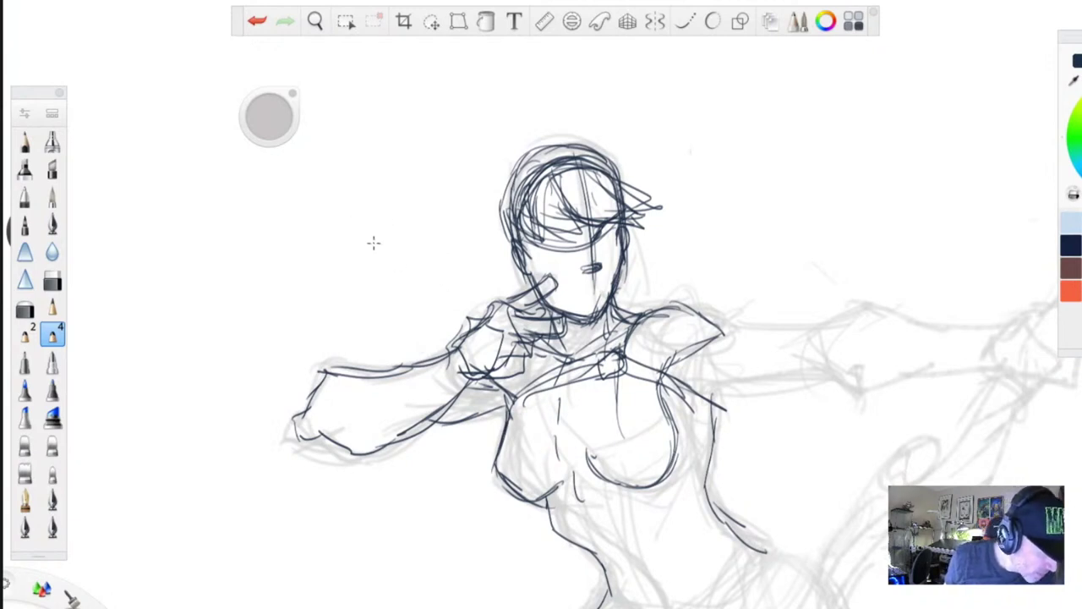
- Reinforce the torso side below the outstretched arm and thicken the chest strap and collar lines around the clasp
key(space)
drag(480, 446, 472, 436)
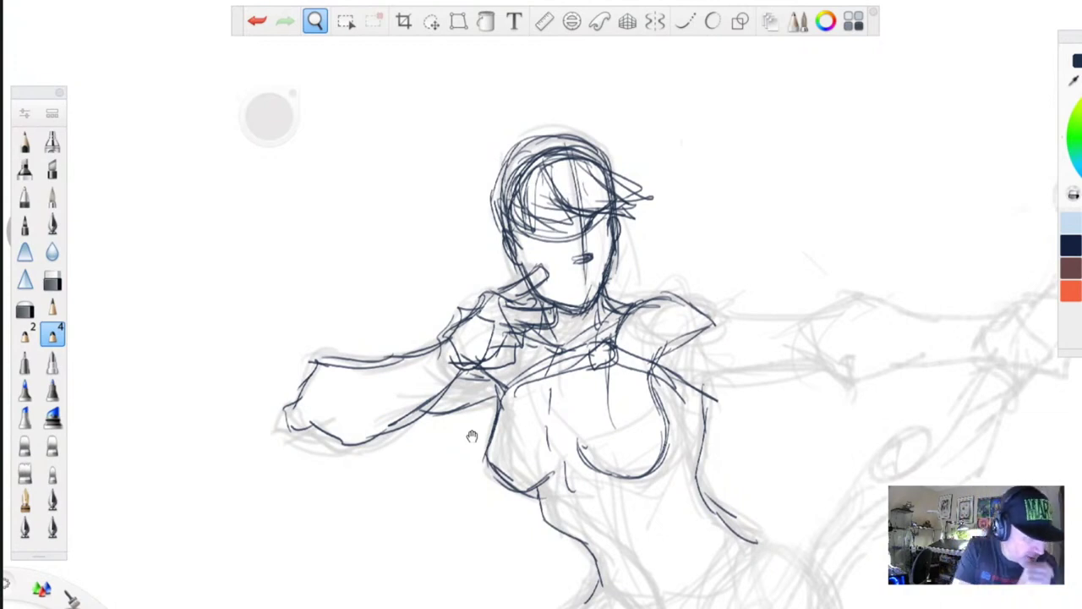
drag(472, 435, 421, 351)
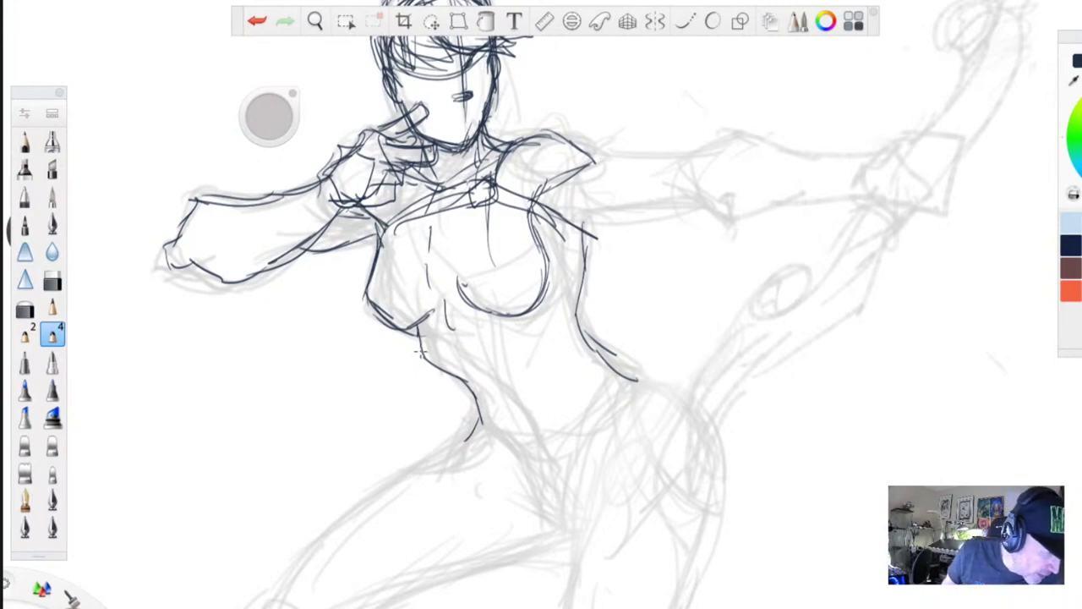
mouse_move(578, 228)
mouse_down()
mouse_move(584, 267)
mouse_move(570, 317)
mouse_up()
mouse_move(543, 211)
mouse_down()
mouse_move(588, 254)
mouse_move(498, 186)
mouse_up()
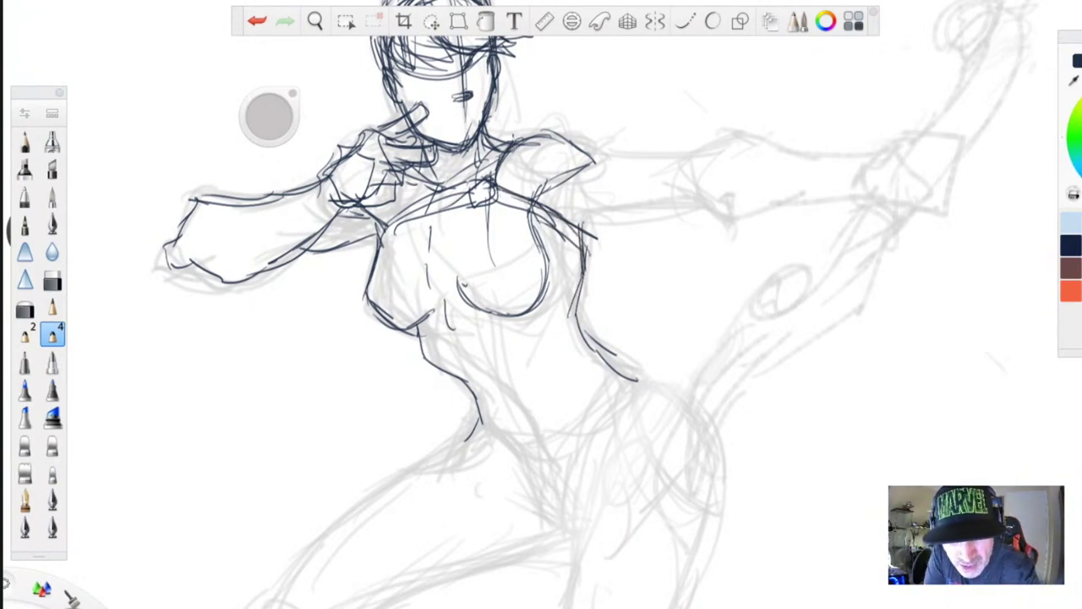
mouse_move(506, 137)
mouse_down()
mouse_move(467, 188)
mouse_move(466, 208)
mouse_move(478, 201)
mouse_up()
drag(480, 203, 445, 208)
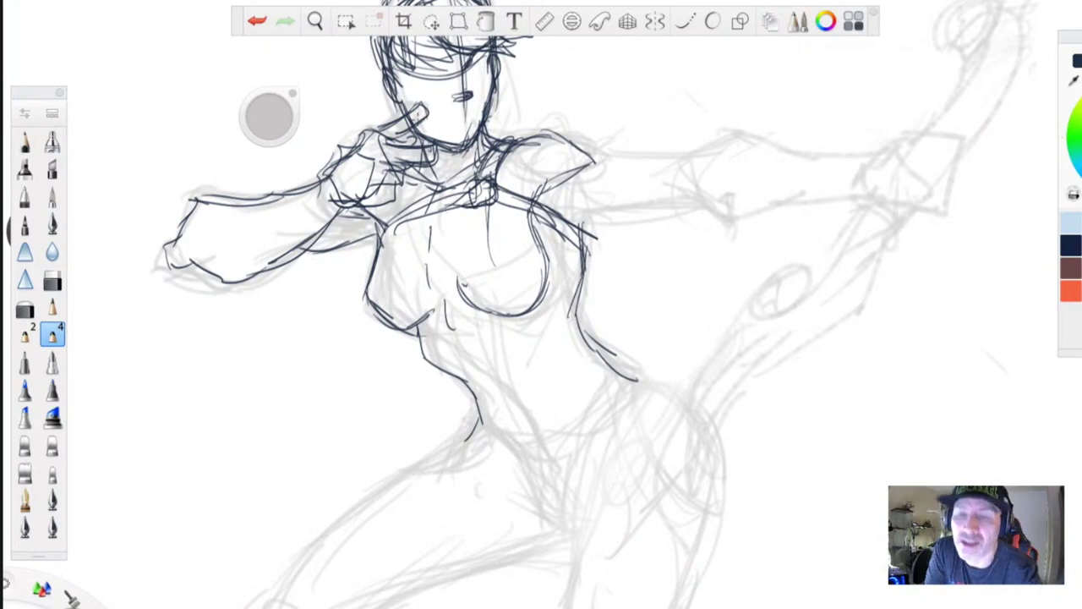
- Reinforce the chest curve, sweep the outer hip contour over the bent leg, and draw the abdomen line down to the crotch
drag(453, 257, 483, 312)
drag(540, 226, 506, 313)
mouse_move(584, 238)
mouse_down()
mouse_move(577, 297)
mouse_move(610, 370)
mouse_move(698, 415)
mouse_up()
mouse_move(618, 367)
mouse_down()
mouse_move(699, 430)
mouse_move(710, 499)
mouse_up()
mouse_move(454, 334)
mouse_down()
mouse_move(508, 382)
mouse_move(563, 528)
mouse_up()
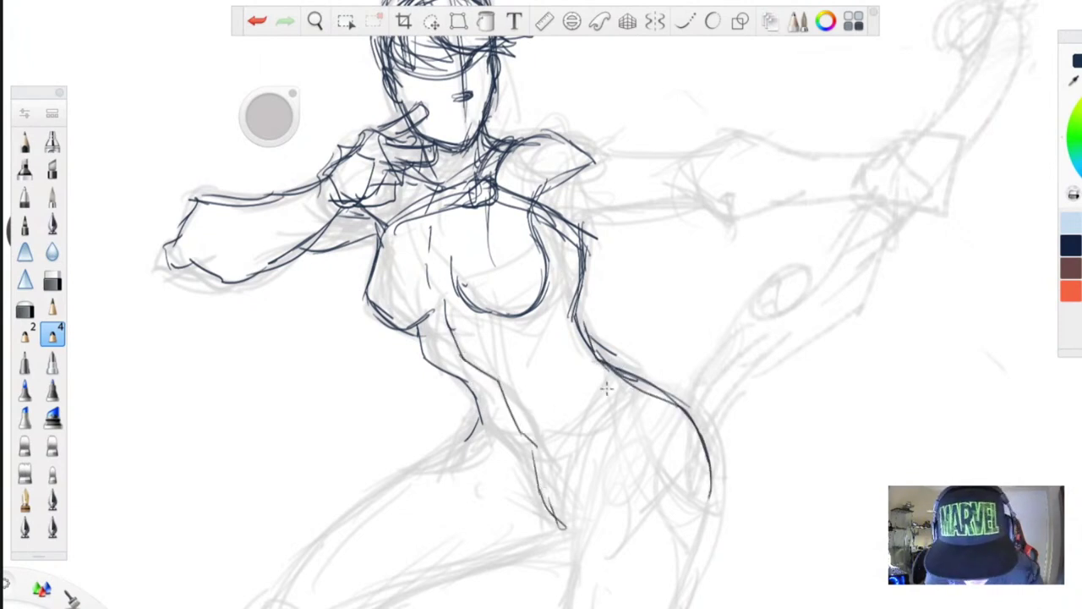
- Draw the high-cut bottom edges of the costume from both hips down to a point at the crotch
drag(594, 369, 579, 534)
mouse_move(478, 396)
mouse_down()
mouse_move(470, 409)
mouse_move(492, 428)
mouse_move(424, 457)
mouse_up()
drag(455, 441, 499, 443)
mouse_move(578, 364)
mouse_down()
mouse_move(624, 386)
mouse_move(578, 533)
mouse_move(519, 465)
mouse_move(534, 486)
mouse_up()
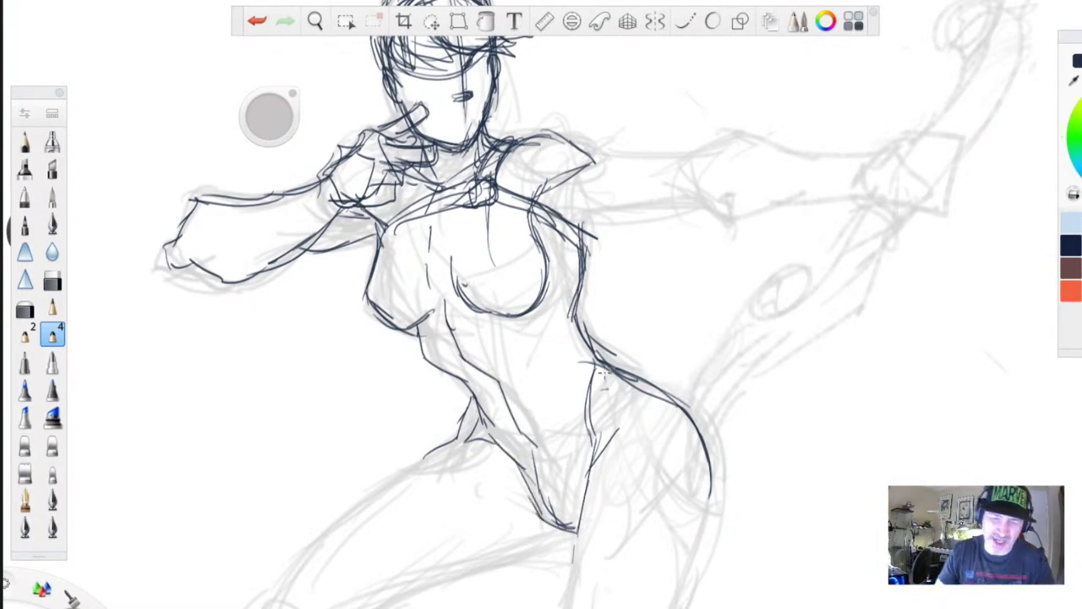
- Draw a long oval hip plate on the outer side of the bent leg's thigh
drag(605, 374, 700, 505)
drag(614, 406, 704, 509)
drag(609, 372, 685, 435)
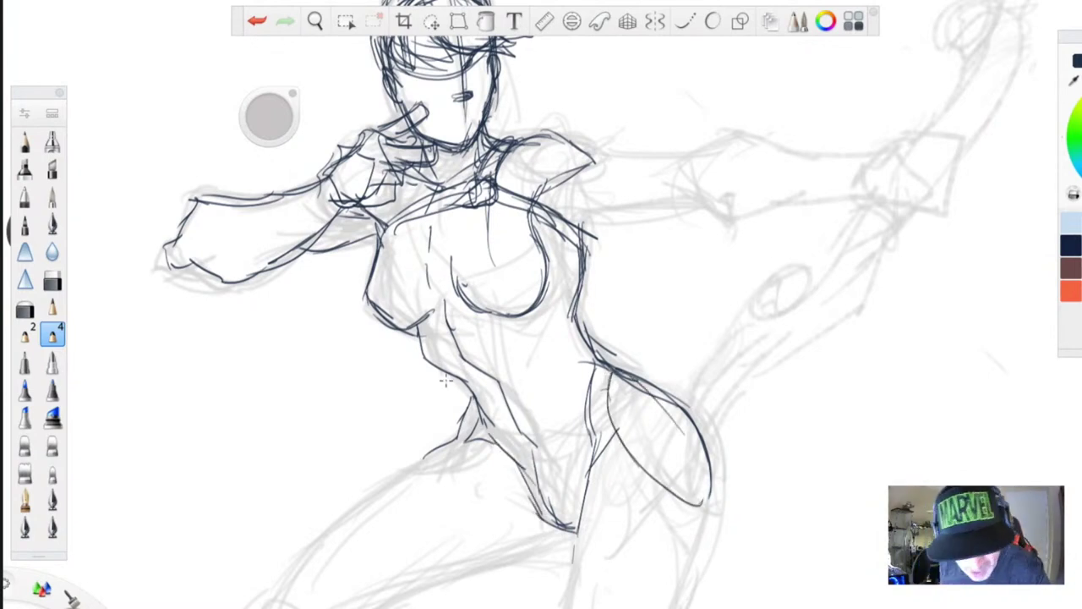
- Draw the hip panel at the top of the extended leg and darken the waist contour above it
drag(482, 397, 484, 444)
drag(489, 440, 448, 467)
drag(473, 397, 449, 450)
drag(461, 452, 420, 469)
drag(467, 421, 404, 473)
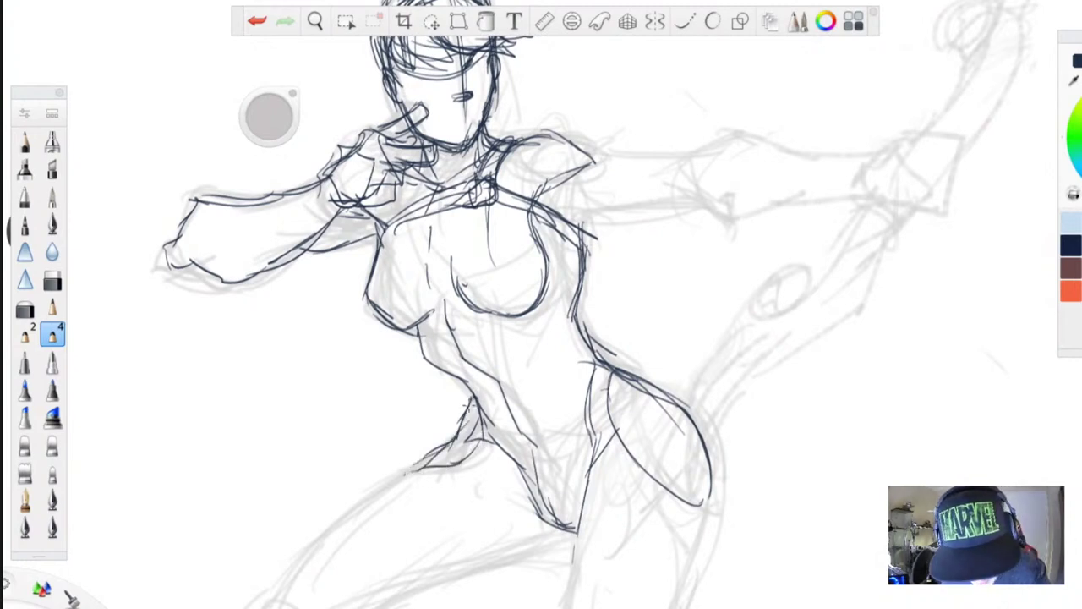
mouse_move(470, 389)
mouse_down()
mouse_move(435, 367)
mouse_move(414, 328)
mouse_move(441, 365)
mouse_up()
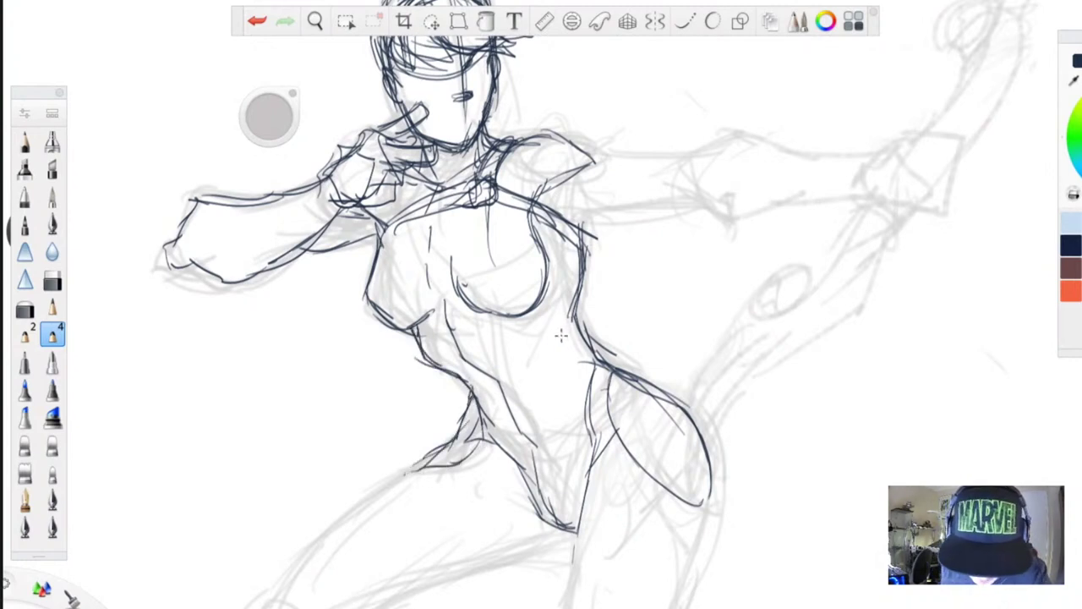
- Add curved rib and abdominal muscle lines across the midriff
mouse_move(548, 319)
mouse_down()
mouse_move(548, 352)
mouse_move(470, 345)
mouse_move(424, 364)
mouse_move(479, 352)
mouse_up()
mouse_move(465, 356)
mouse_down()
mouse_move(507, 389)
mouse_move(538, 380)
mouse_up()
mouse_move(460, 367)
mouse_down()
mouse_move(512, 392)
mouse_move(542, 423)
mouse_up()
drag(501, 413, 540, 423)
mouse_move(564, 361)
mouse_down()
mouse_move(546, 368)
mouse_move(552, 389)
mouse_up()
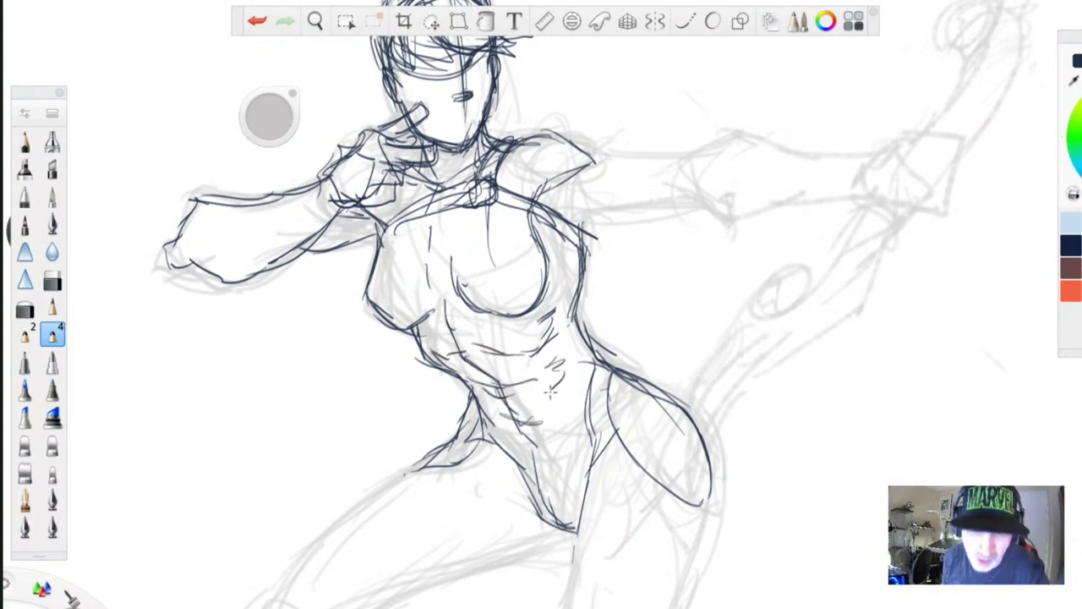
drag(321, 544, 291, 440)
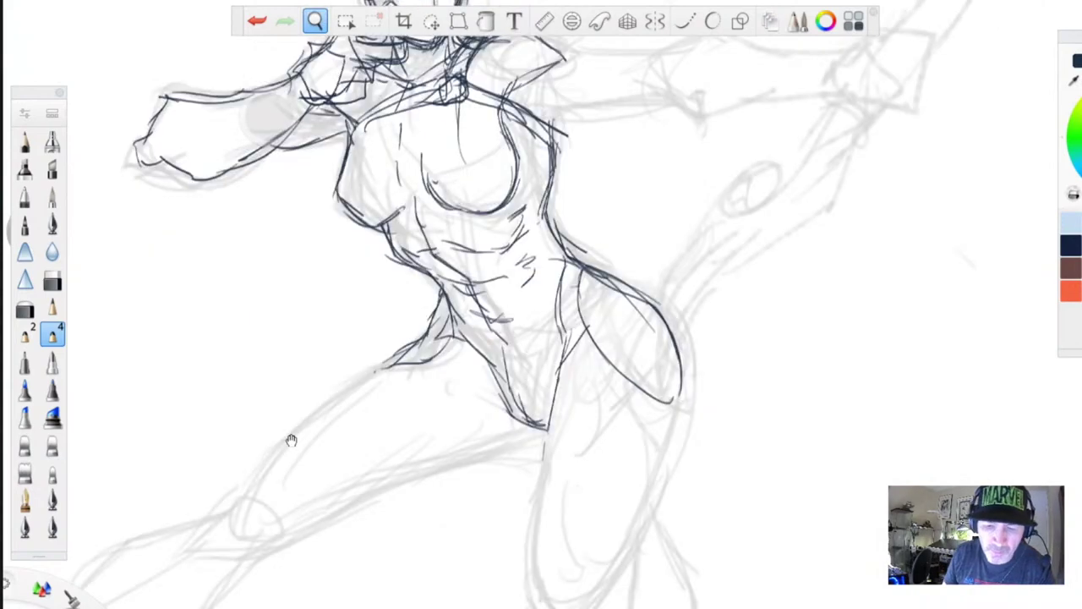
- Outline the inner and outer contours of the bent leg's thigh from the crotch and hip plate down toward the knee
drag(291, 439, 270, 358)
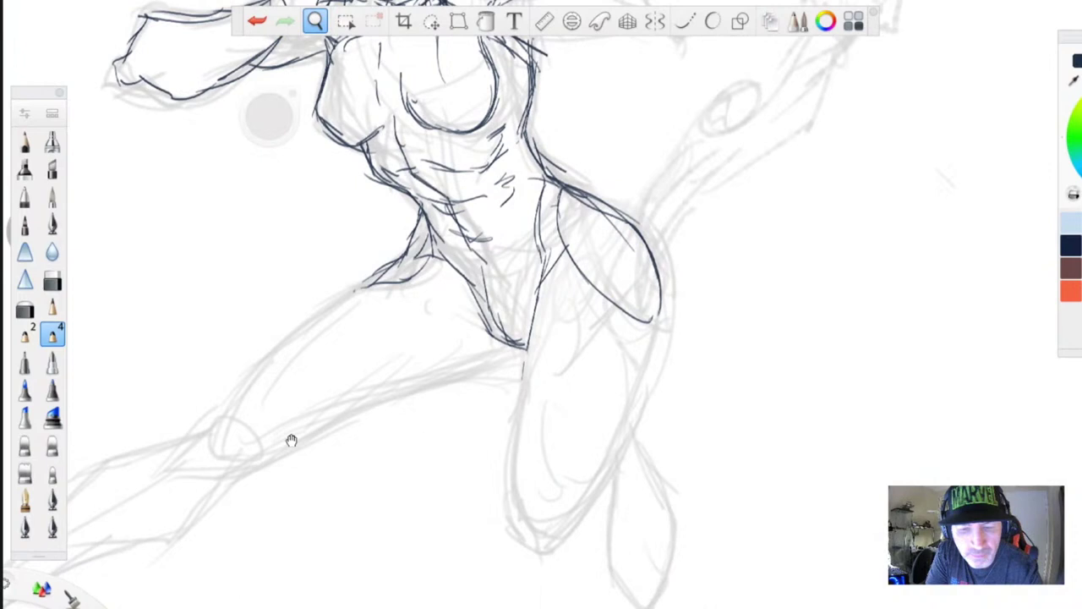
drag(291, 439, 309, 421)
drag(493, 340, 526, 353)
drag(560, 298, 528, 460)
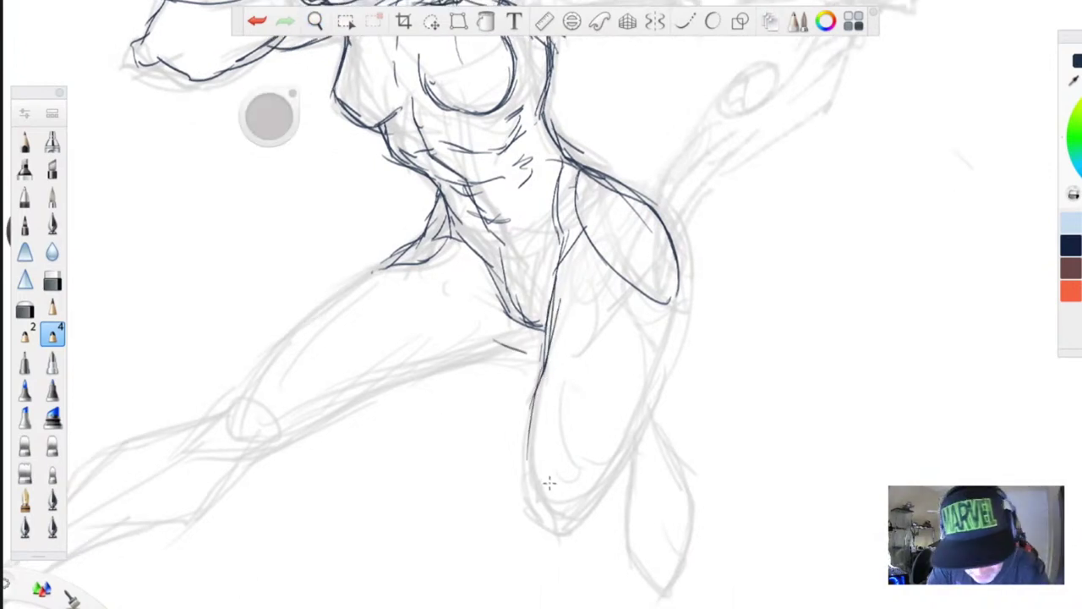
drag(533, 497, 531, 425)
drag(683, 269, 656, 387)
mouse_move(677, 289)
mouse_down()
mouse_move(643, 413)
mouse_move(600, 498)
mouse_move(548, 533)
mouse_up()
drag(560, 248, 554, 372)
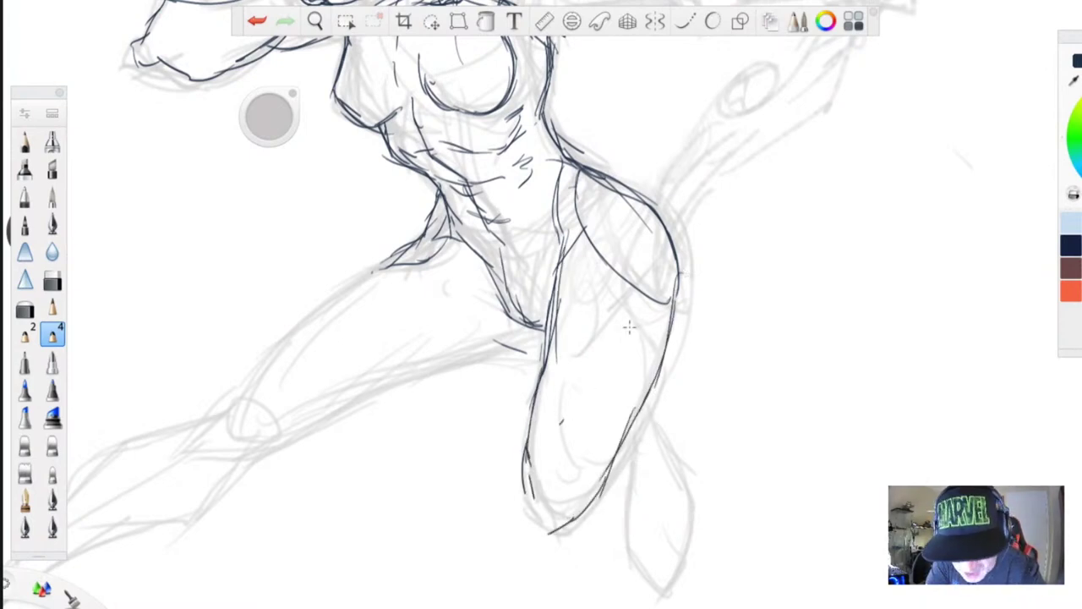
- Add muscle lines inside the bent leg's thigh and round off its knee with short contour and kneecap strokes
drag(636, 301, 621, 355)
drag(615, 373, 565, 445)
drag(561, 422, 566, 445)
mouse_move(638, 397)
mouse_down()
mouse_move(619, 458)
mouse_move(626, 445)
mouse_up()
drag(575, 515, 536, 526)
drag(522, 469, 535, 519)
drag(531, 506, 574, 519)
drag(520, 470, 530, 508)
mouse_move(536, 421)
mouse_down()
mouse_move(522, 467)
mouse_move(578, 494)
mouse_up()
drag(556, 462, 545, 479)
- Draw the foreshortened lower leg tapering to a point behind the bent knee and darken where it meets the thigh
mouse_move(643, 406)
mouse_down()
mouse_move(616, 467)
mouse_move(646, 437)
mouse_move(687, 489)
mouse_move(684, 550)
mouse_up()
drag(625, 450, 624, 517)
mouse_move(631, 485)
mouse_down()
mouse_move(627, 536)
mouse_move(663, 575)
mouse_up()
drag(689, 533, 664, 576)
drag(627, 531, 661, 575)
drag(630, 452, 626, 533)
drag(639, 423, 607, 489)
drag(630, 456, 567, 531)
drag(601, 489, 554, 534)
mouse_move(636, 401)
mouse_down()
mouse_move(638, 421)
mouse_move(661, 427)
mouse_up()
mouse_move(660, 423)
mouse_down()
mouse_move(674, 485)
mouse_move(661, 579)
mouse_up()
- Close the costume's crotch edge and draw the underside of the extended leg's thigh with an inner muscle line
mouse_move(550, 313)
mouse_down()
mouse_move(515, 330)
mouse_move(556, 332)
mouse_move(475, 250)
mouse_up()
mouse_move(543, 333)
mouse_down()
mouse_move(484, 337)
mouse_move(449, 369)
mouse_up()
drag(508, 338, 416, 374)
drag(481, 355, 388, 382)
drag(454, 327, 365, 394)
drag(486, 307, 353, 393)
- Draw the upper contour of the extended leg's thigh to the knee and add a curved muscle line above the knee
drag(404, 241, 307, 310)
mouse_move(379, 258)
mouse_down()
mouse_move(302, 312)
mouse_move(257, 370)
mouse_up()
drag(289, 330, 228, 402)
drag(370, 387, 275, 438)
mouse_move(320, 388)
mouse_down()
mouse_move(285, 398)
mouse_move(332, 320)
mouse_up()
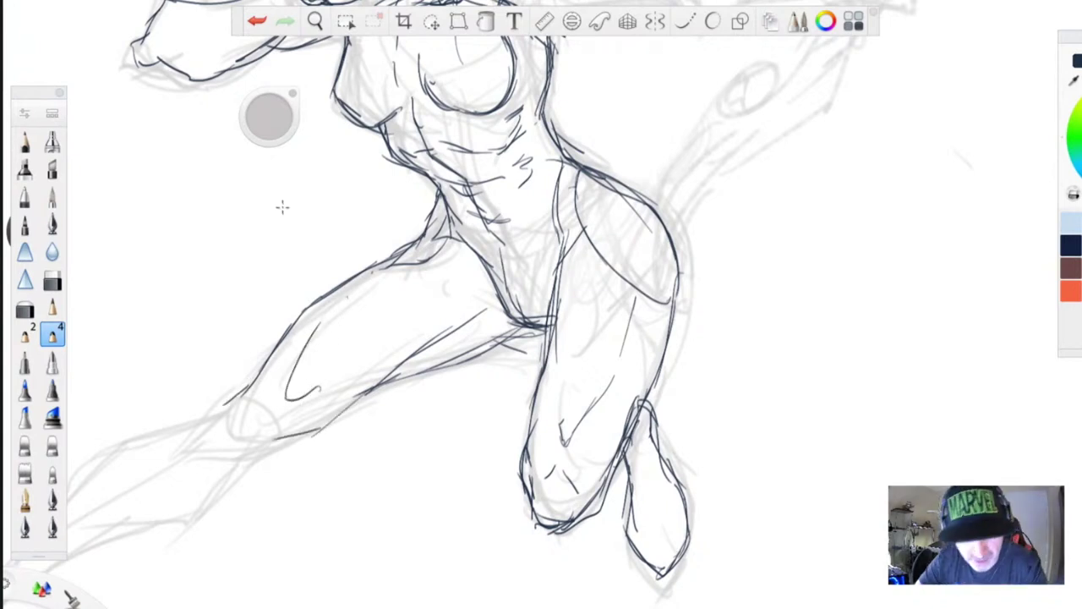
- Draw an angular kneecap on the extended leg and outline its shin and calf down to the ankle
key(space)
drag(131, 584, 274, 567)
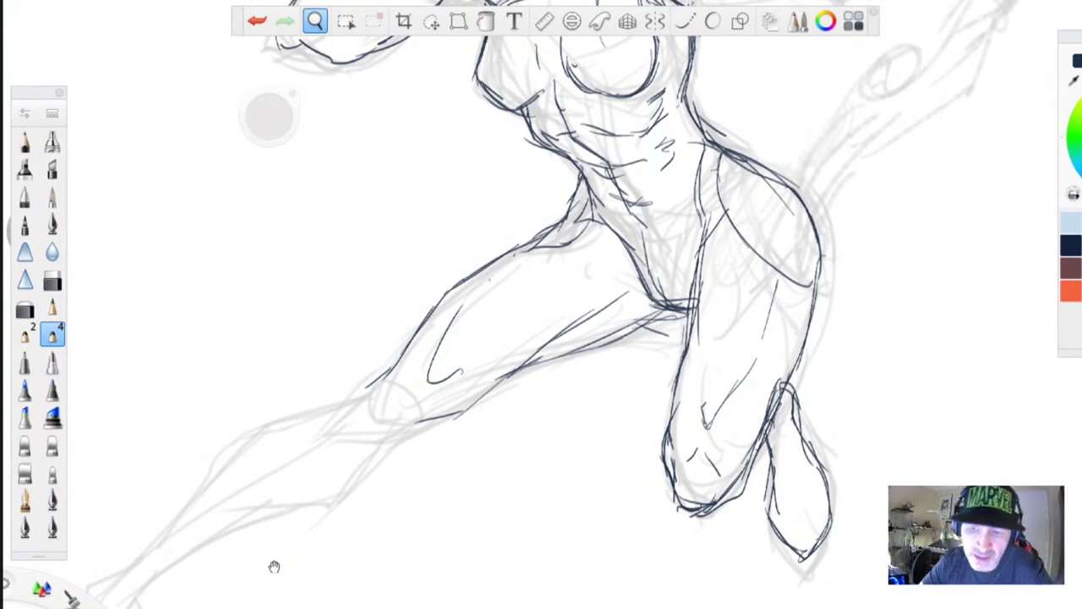
drag(274, 567, 398, 407)
mouse_move(725, 263)
mouse_down()
mouse_move(700, 296)
mouse_move(653, 318)
mouse_move(719, 331)
mouse_up()
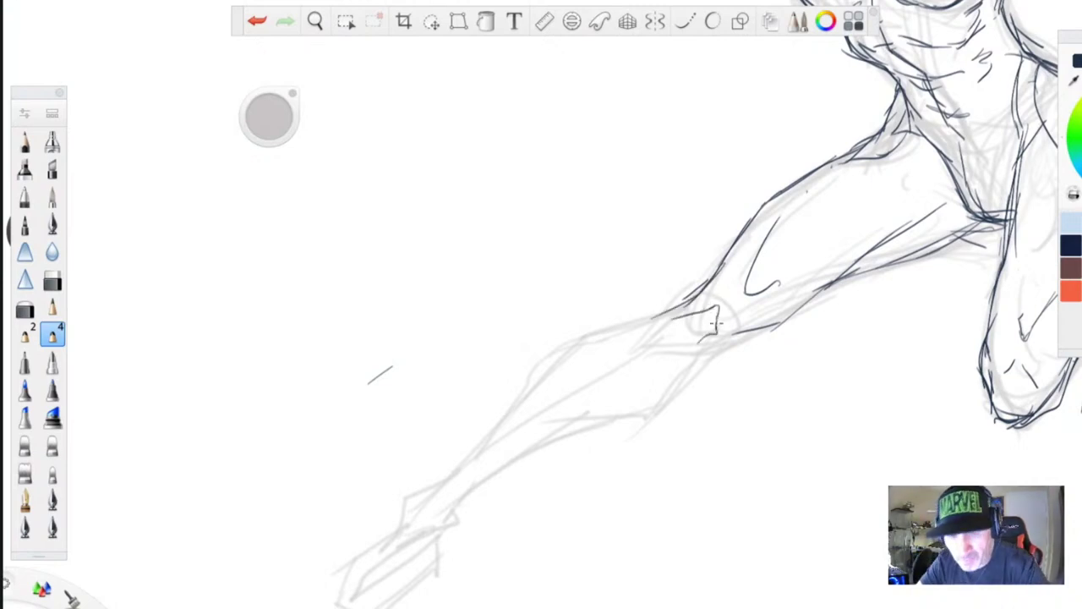
mouse_move(668, 337)
mouse_down()
mouse_move(753, 342)
mouse_move(604, 417)
mouse_up()
mouse_move(657, 317)
mouse_down()
mouse_move(583, 338)
mouse_move(467, 462)
mouse_up()
mouse_move(636, 414)
mouse_down()
mouse_move(558, 438)
mouse_move(496, 484)
mouse_up()
drag(505, 414, 447, 486)
drag(525, 459, 457, 512)
mouse_move(464, 464)
mouse_down()
mouse_move(432, 480)
mouse_move(424, 505)
mouse_up()
- Outline the extended leg's ankle and foot with a rounded toe and overlapping ankle strokes
mouse_move(470, 487)
mouse_down()
mouse_move(473, 513)
mouse_move(442, 528)
mouse_up()
mouse_move(450, 499)
mouse_down()
mouse_move(427, 525)
mouse_move(391, 525)
mouse_up()
drag(413, 513, 374, 537)
mouse_move(449, 508)
mouse_down()
mouse_move(413, 567)
mouse_move(423, 564)
mouse_up()
mouse_move(433, 514)
mouse_down()
mouse_move(379, 550)
mouse_move(340, 598)
mouse_up()
mouse_move(404, 544)
mouse_down()
mouse_move(392, 556)
mouse_move(409, 592)
mouse_up()
drag(420, 577, 380, 605)
drag(341, 565, 363, 607)
drag(421, 556, 407, 584)
drag(406, 585, 350, 607)
drag(463, 513, 413, 583)
drag(428, 548, 370, 607)
mouse_move(423, 498)
mouse_down()
mouse_move(350, 548)
mouse_move(340, 605)
mouse_move(401, 532)
mouse_up()
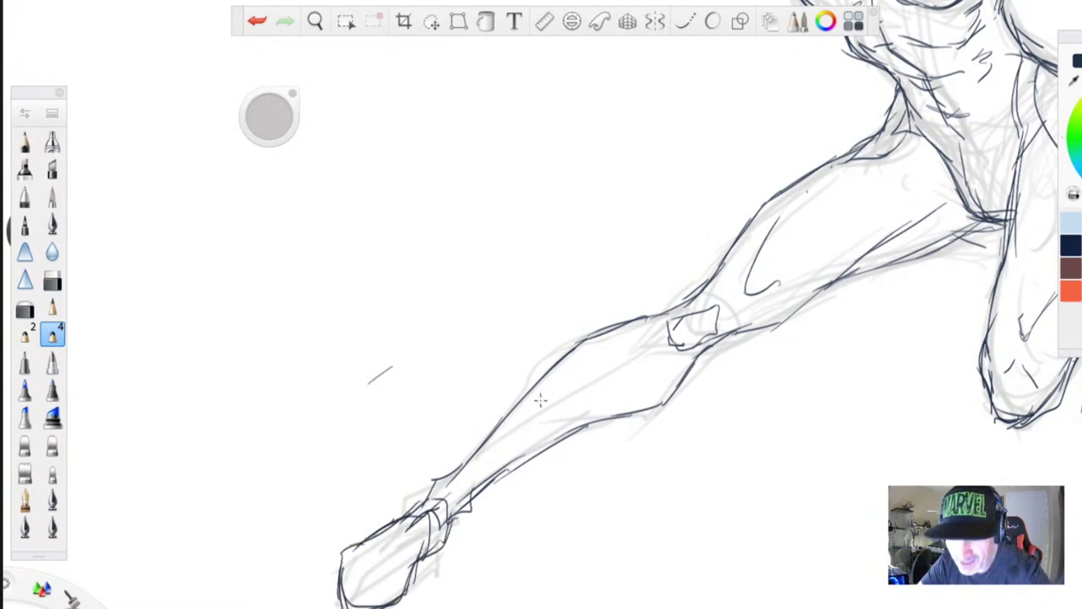
- Sketch a jagged, layered cuff wrapping around the extended leg's ankle
key(space)
mouse_move(458, 467)
mouse_down()
mouse_move(446, 494)
mouse_move(466, 497)
mouse_up()
mouse_move(445, 455)
mouse_down()
mouse_move(465, 465)
mouse_move(455, 465)
mouse_up()
mouse_move(453, 459)
mouse_down()
mouse_move(403, 493)
mouse_move(435, 477)
mouse_up()
mouse_move(439, 459)
mouse_down()
mouse_move(459, 475)
mouse_move(422, 493)
mouse_up()
drag(455, 469, 409, 509)
mouse_move(441, 461)
mouse_down()
mouse_move(398, 505)
mouse_move(424, 513)
mouse_up()
mouse_move(455, 501)
mouse_down()
mouse_move(489, 490)
mouse_move(440, 545)
mouse_up()
drag(461, 535, 442, 560)
drag(491, 494, 448, 547)
drag(453, 516, 442, 530)
drag(467, 484, 442, 523)
drag(459, 458, 467, 497)
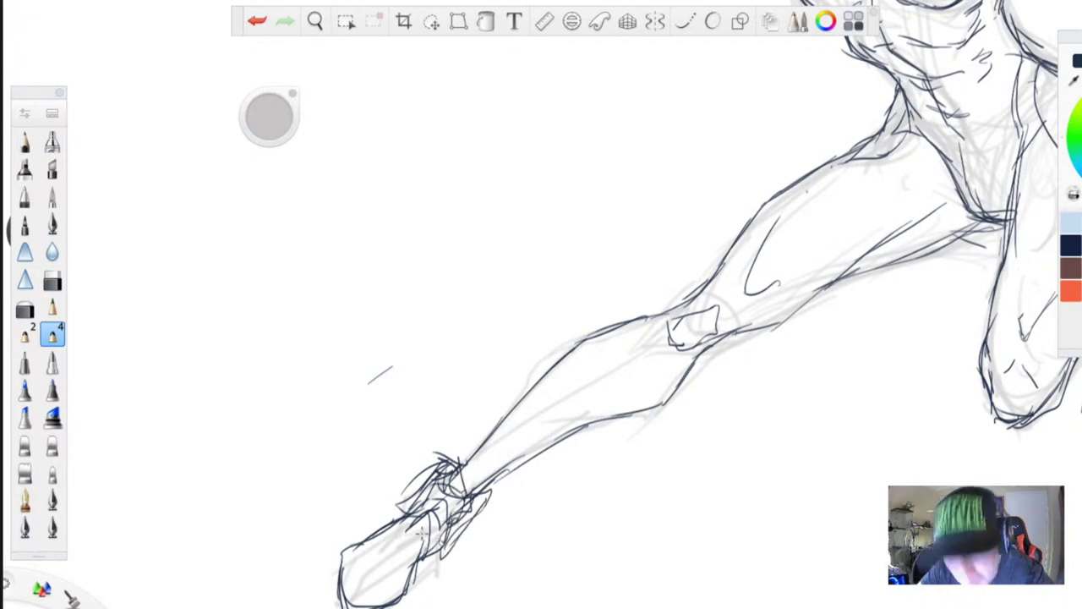
- Add inner contour lines to the extended leg's foot and define the calf muscle and shin above the cuff
drag(404, 575, 348, 592)
mouse_move(363, 541)
mouse_down()
mouse_move(347, 592)
mouse_move(328, 606)
mouse_move(399, 538)
mouse_up()
drag(389, 550, 425, 515)
drag(464, 470, 485, 479)
drag(609, 332, 566, 381)
drag(468, 467, 536, 410)
- Add inner contours to the bent leg's tucked lower leg and darken its rounded lower end and outer edges
key(space)
drag(599, 542, 575, 549)
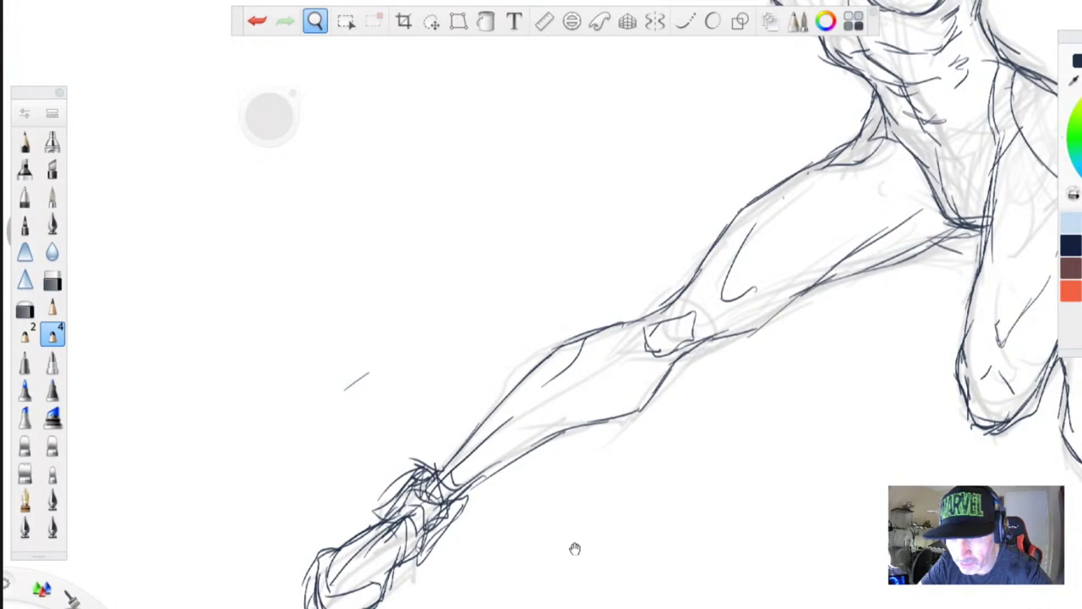
drag(575, 548, 394, 525)
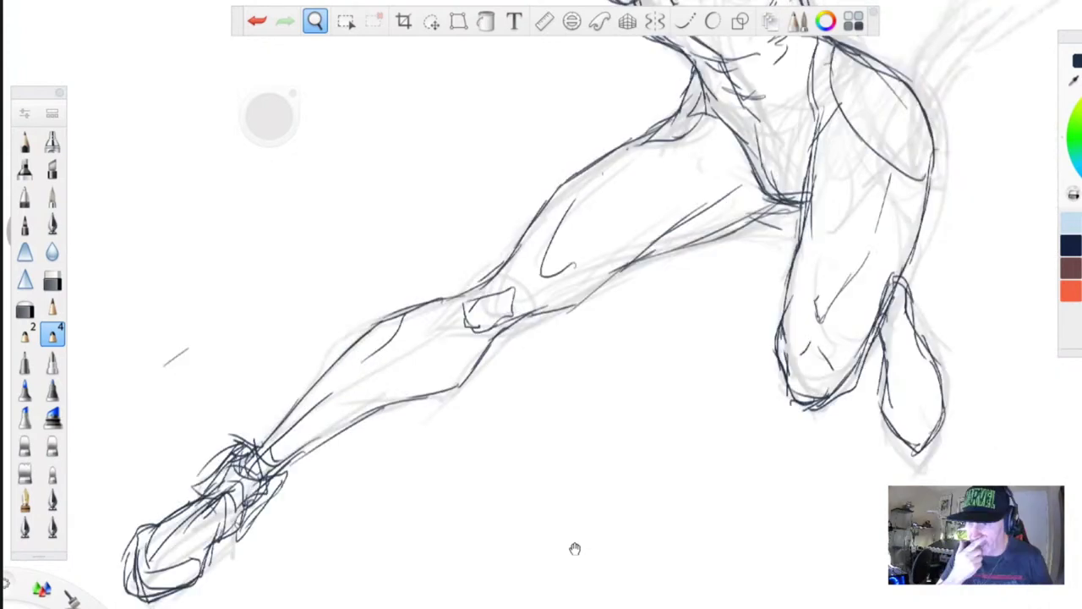
drag(575, 548, 432, 517)
mouse_move(780, 359)
mouse_down()
mouse_move(805, 361)
mouse_move(770, 411)
mouse_move(751, 293)
mouse_up()
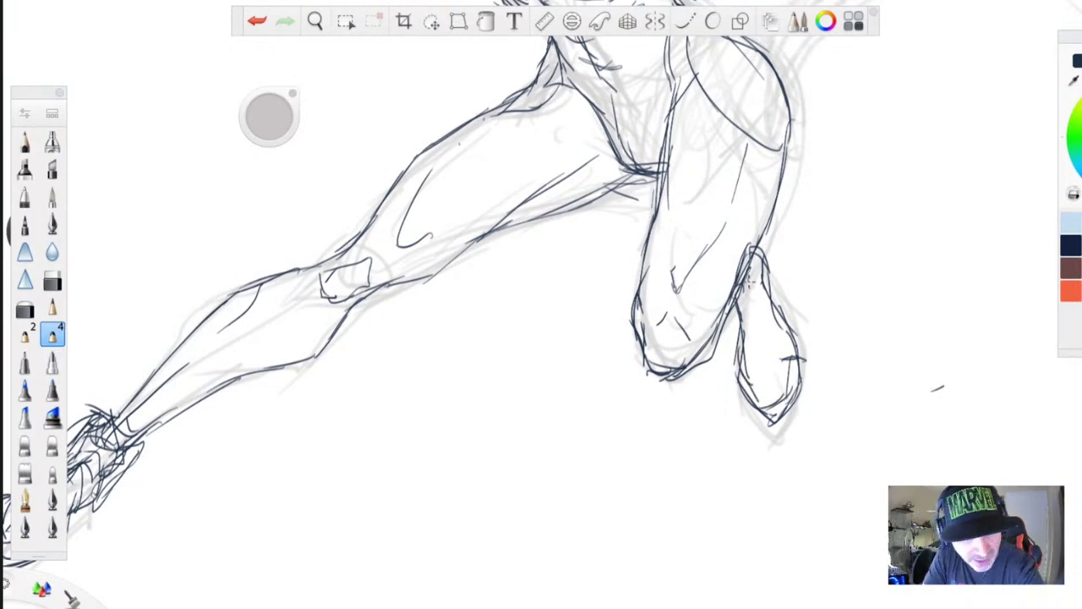
drag(744, 269, 764, 375)
drag(759, 363, 776, 399)
drag(792, 364, 766, 403)
drag(739, 369, 774, 431)
drag(803, 367, 754, 425)
drag(773, 290, 778, 303)
mouse_move(754, 248)
mouse_down()
mouse_move(771, 310)
mouse_move(744, 327)
mouse_up()
drag(719, 299, 724, 314)
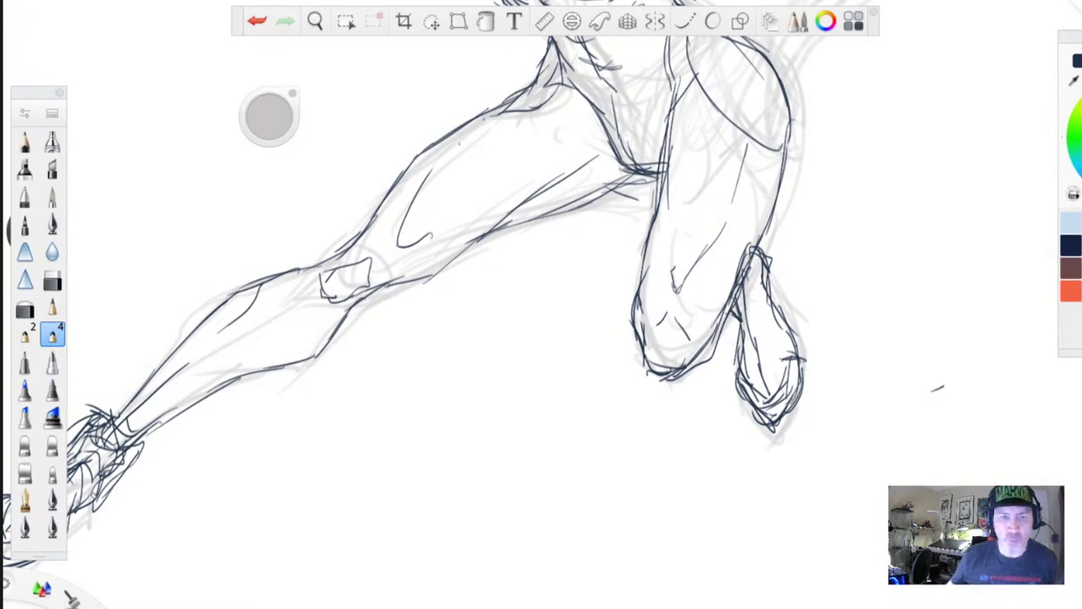
- Resample the image to a resolution of 300 pixels/inch
click(68, 2)
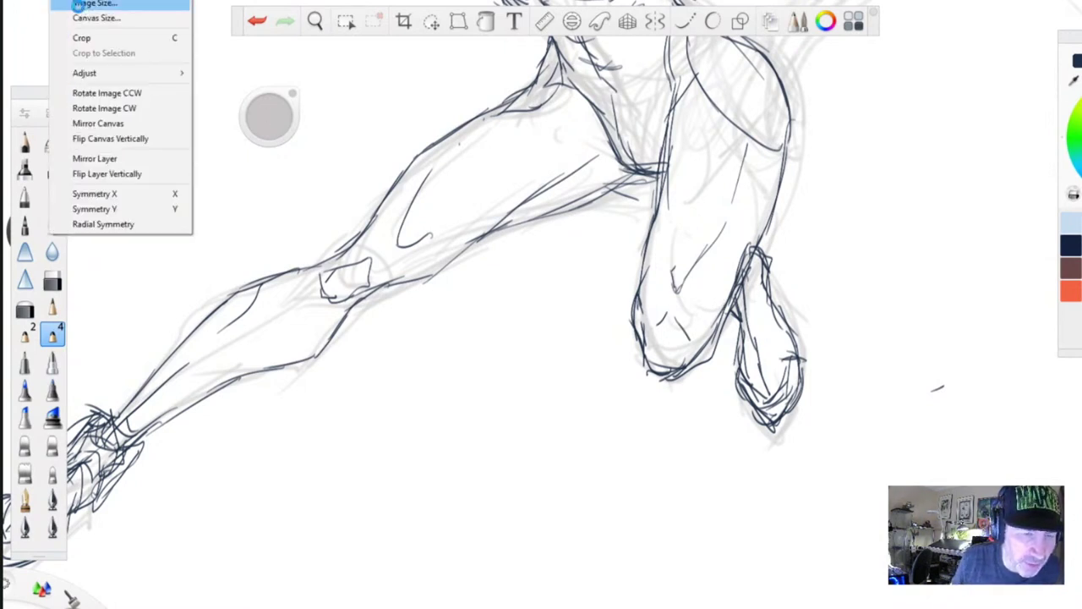
click(85, 4)
drag(655, 352, 630, 353)
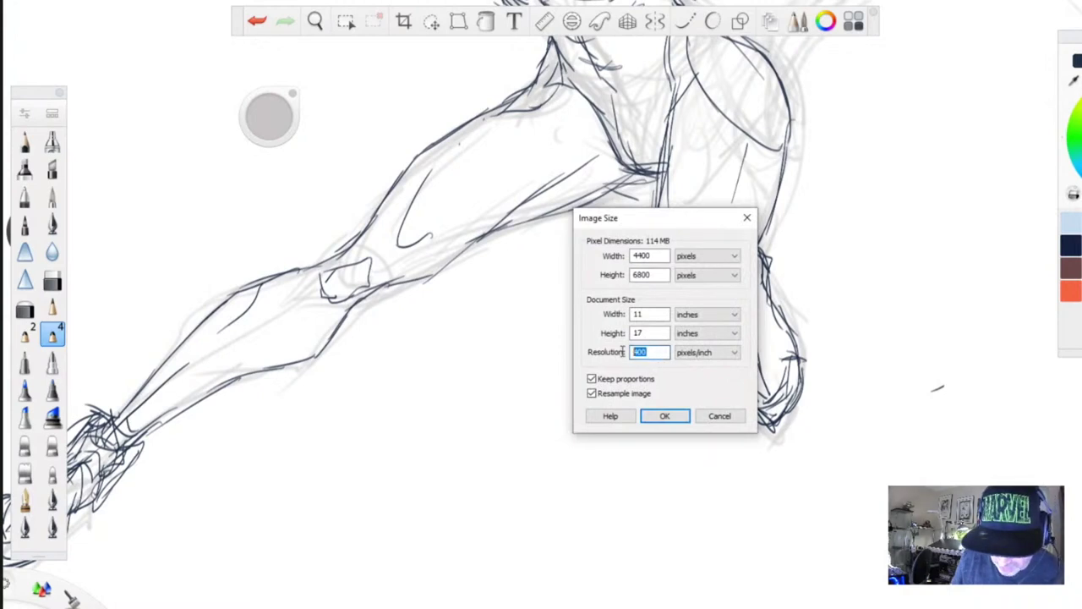
text(300)
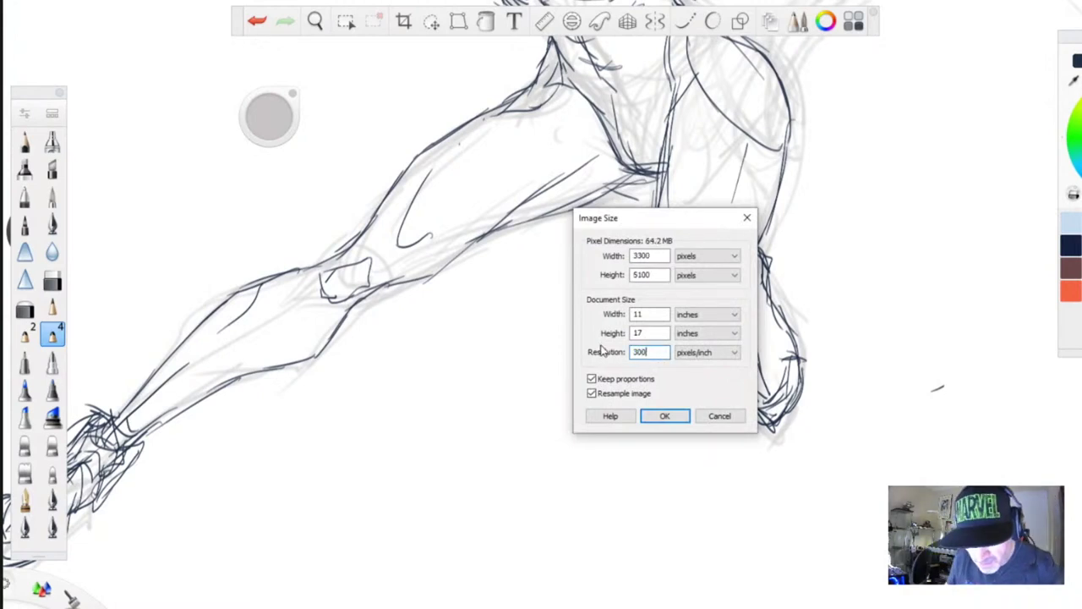
click(664, 415)
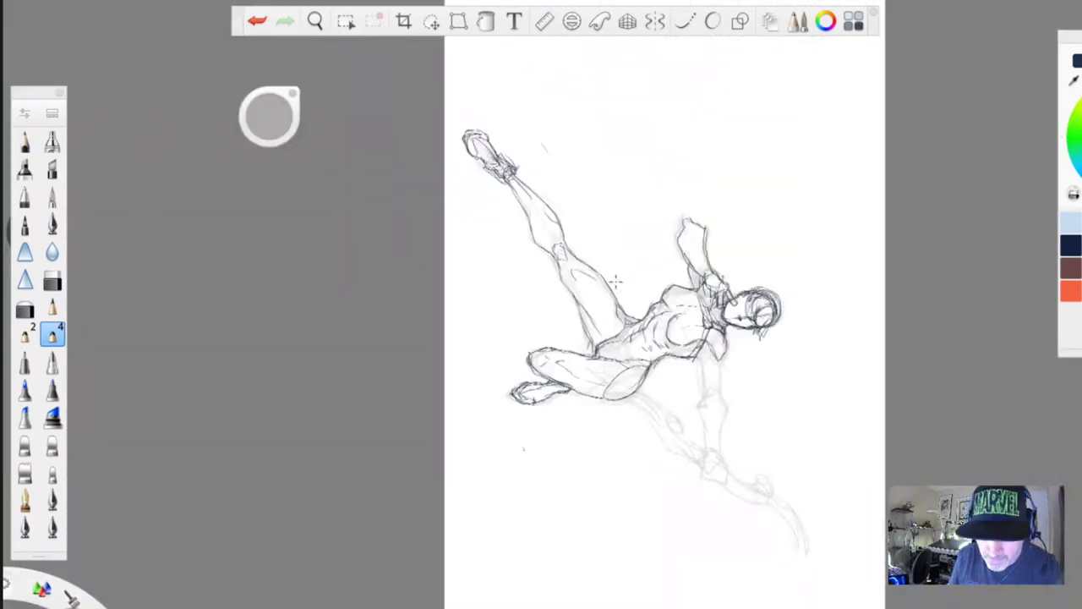
- Rotate the whole image counterclockwise
click(72, 1)
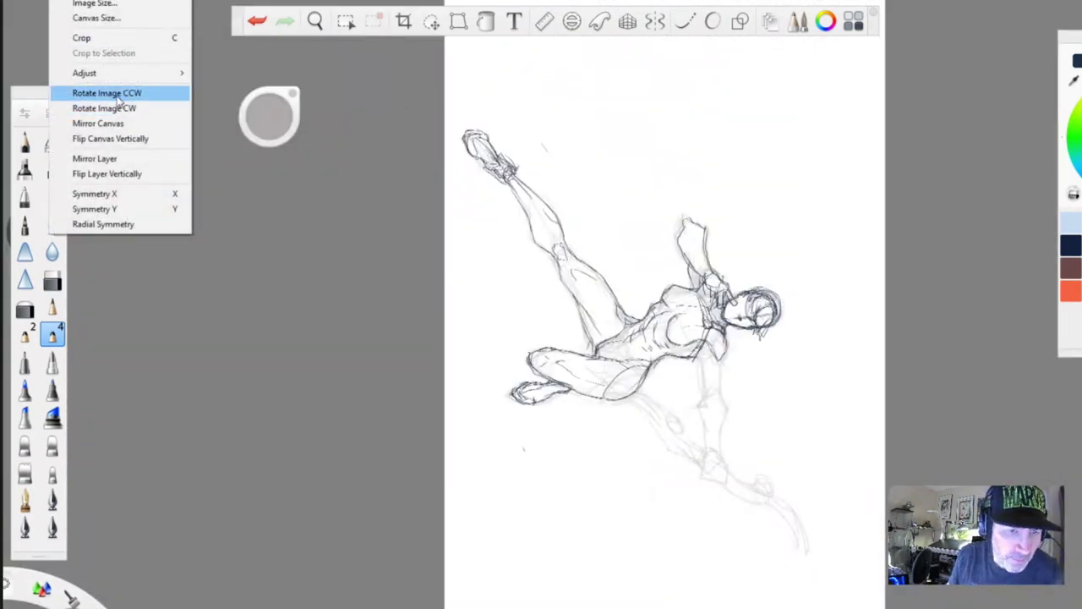
- Rotate the whole image counterclockwise so the archer figure stands upright on a landscape canvas
click(110, 93)
key(space)
mouse_move(595, 391)
mouse_down()
mouse_move(500, 302)
mouse_move(385, 234)
mouse_up()
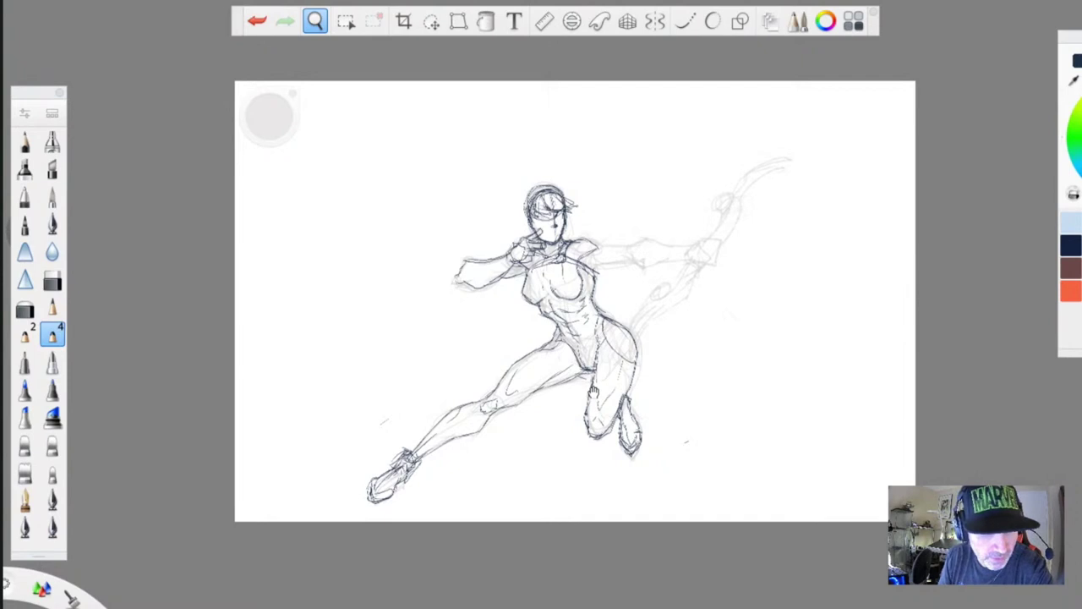
drag(594, 391, 559, 417)
- Sketch the narrowed eyes, slanted brow and far cheek line on the archer's face with a dark pencil brush
click(25, 141)
key(space)
drag(563, 293, 572, 293)
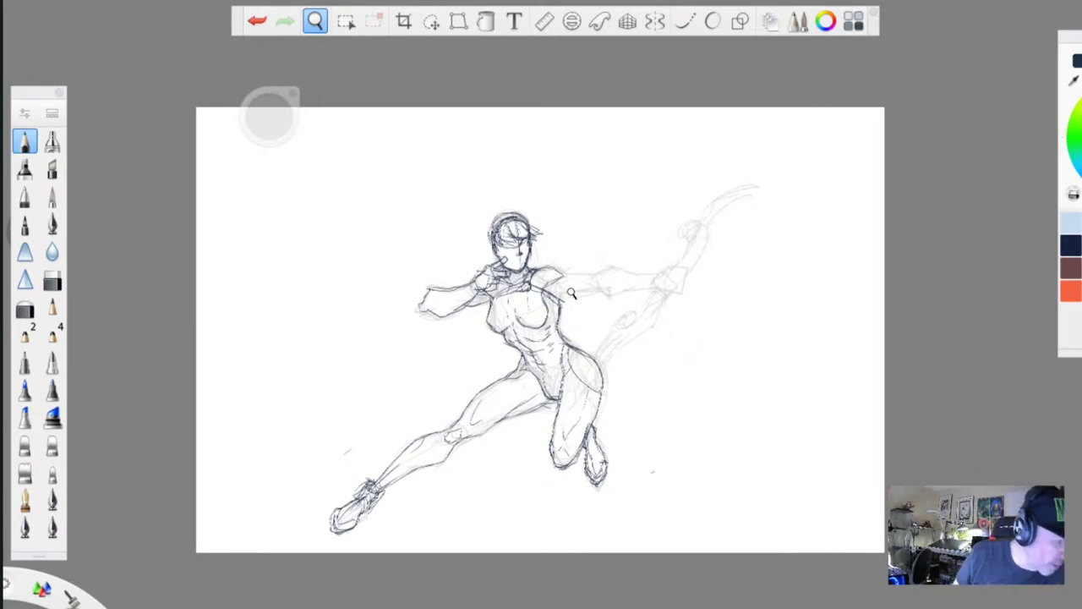
drag(572, 293, 668, 287)
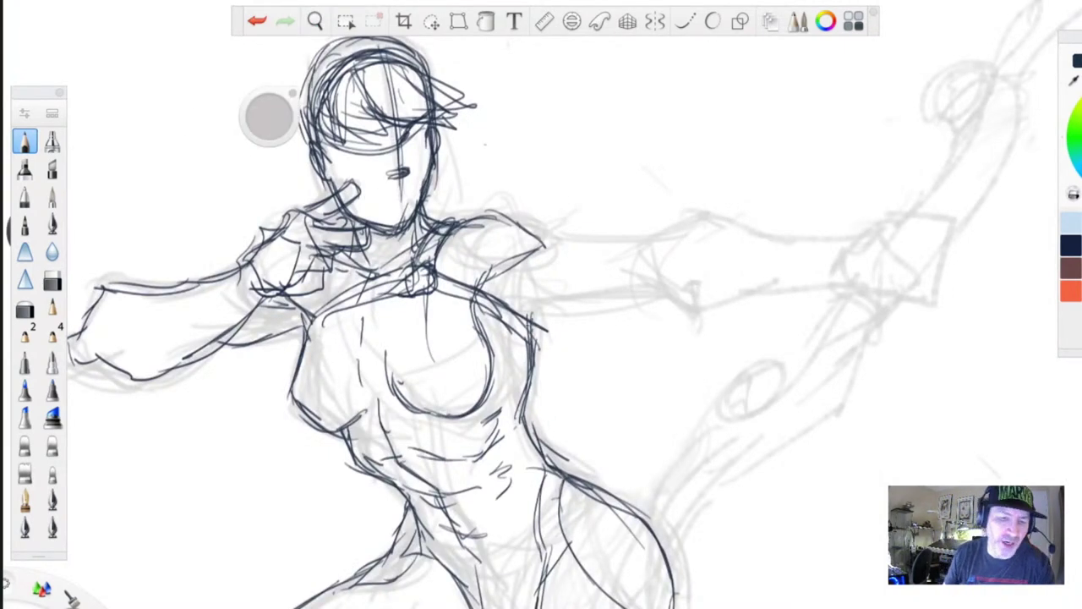
mouse_move(538, 317)
mouse_down()
mouse_move(531, 373)
mouse_move(535, 349)
mouse_up()
drag(383, 145, 352, 135)
click(52, 308)
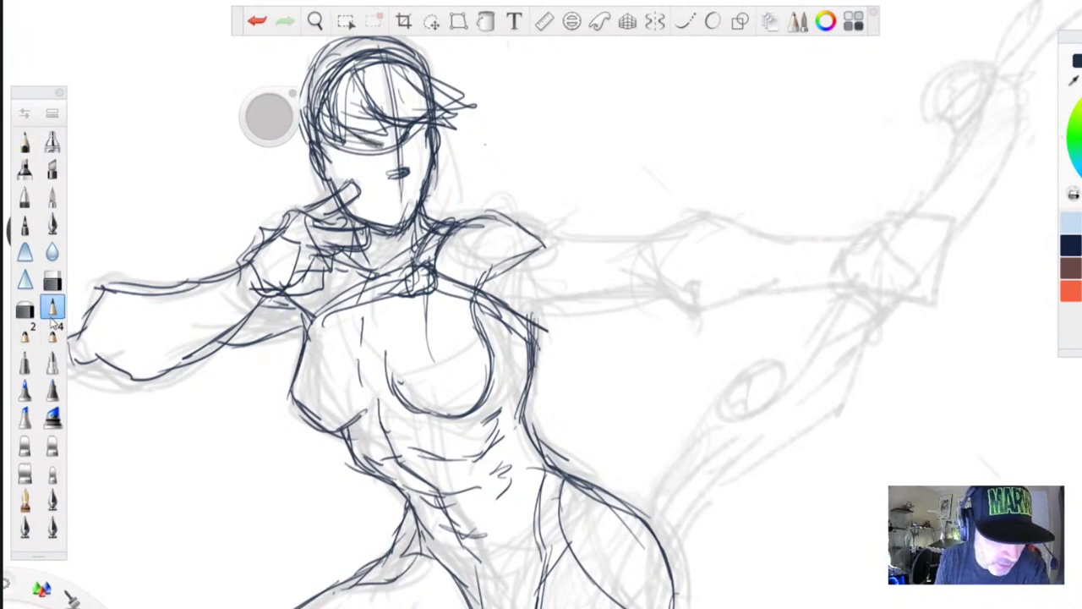
click(53, 336)
drag(383, 146, 352, 136)
mouse_move(420, 128)
mouse_down()
mouse_move(400, 141)
mouse_move(407, 173)
mouse_up()
drag(435, 127, 419, 201)
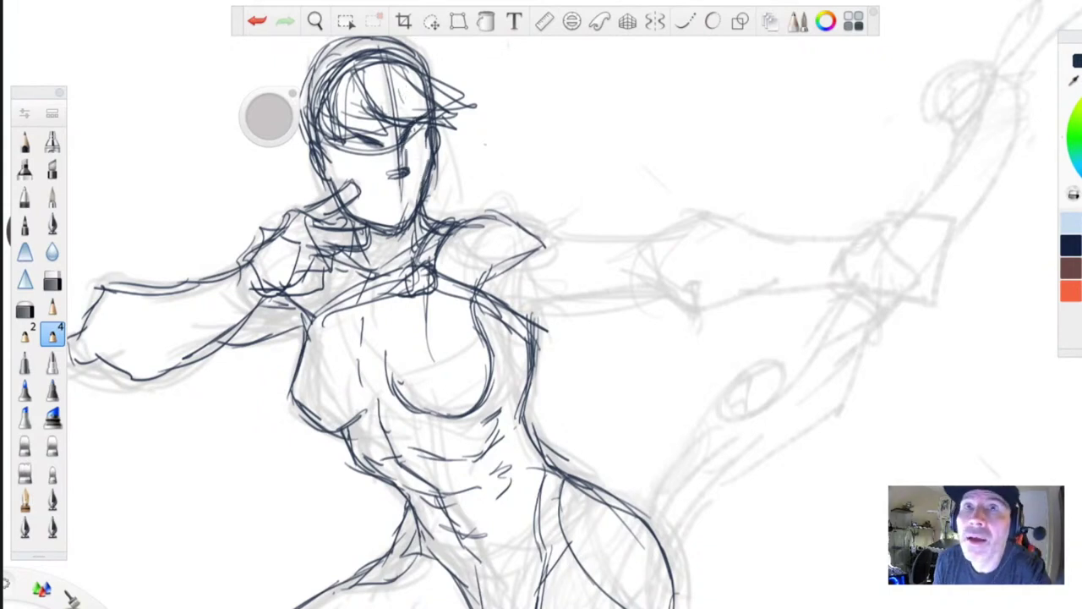
- Draw the bangs over the forehead and long hair strands falling past both sides of the neck
drag(395, 69, 463, 108)
mouse_move(425, 73)
mouse_down()
mouse_move(452, 100)
mouse_move(445, 120)
mouse_move(366, 48)
mouse_move(311, 81)
mouse_move(304, 131)
mouse_move(316, 199)
mouse_up()
drag(328, 142, 303, 279)
drag(433, 127, 504, 227)
mouse_move(456, 157)
mouse_down()
mouse_move(522, 274)
mouse_move(503, 285)
mouse_up()
key(space)
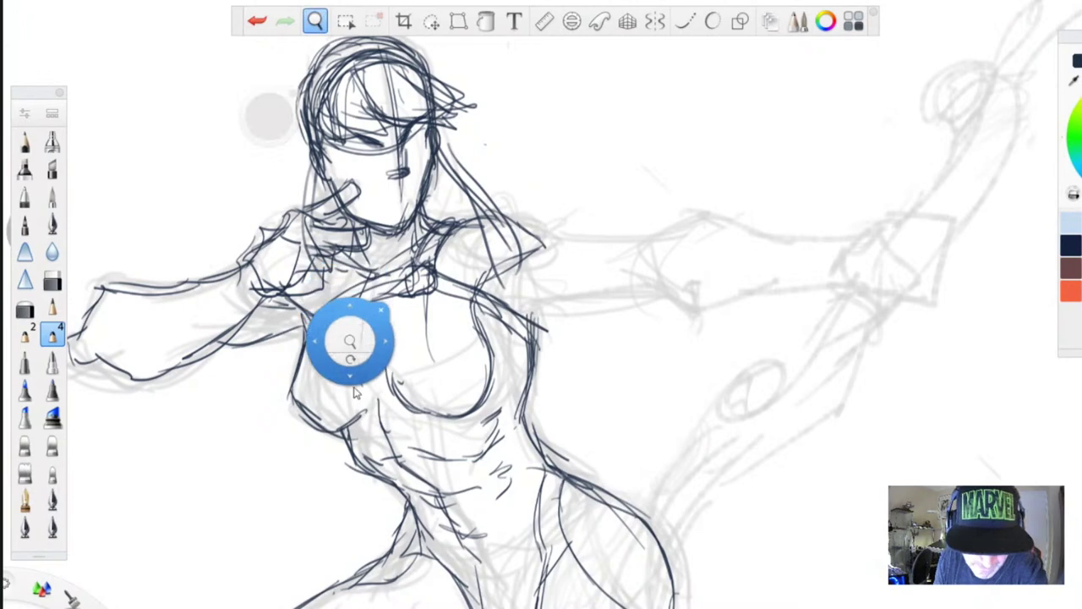
drag(324, 249, 342, 424)
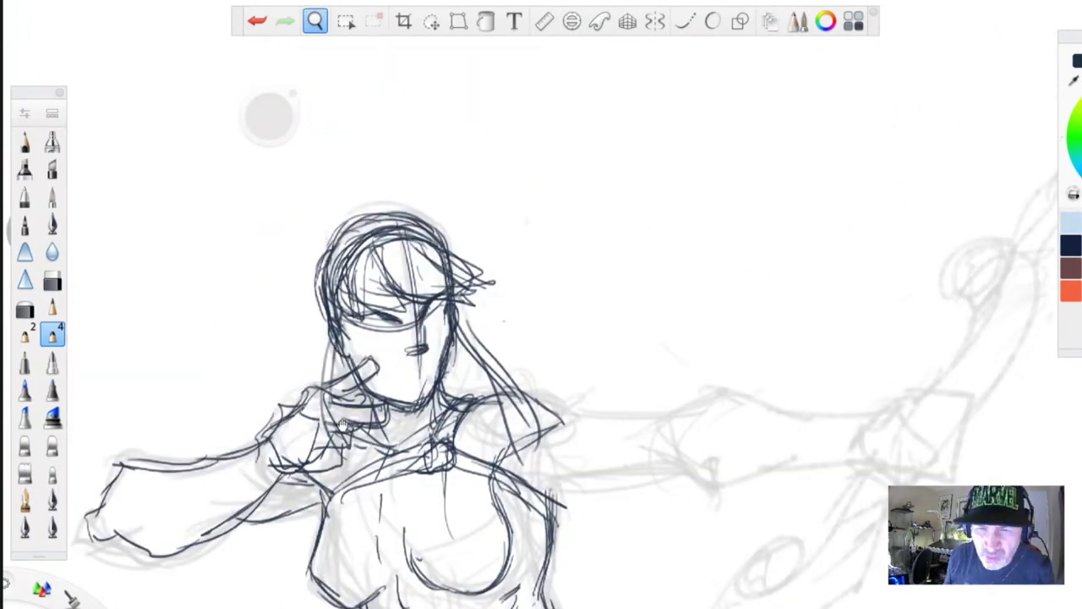
drag(343, 424, 341, 422)
click(544, 24)
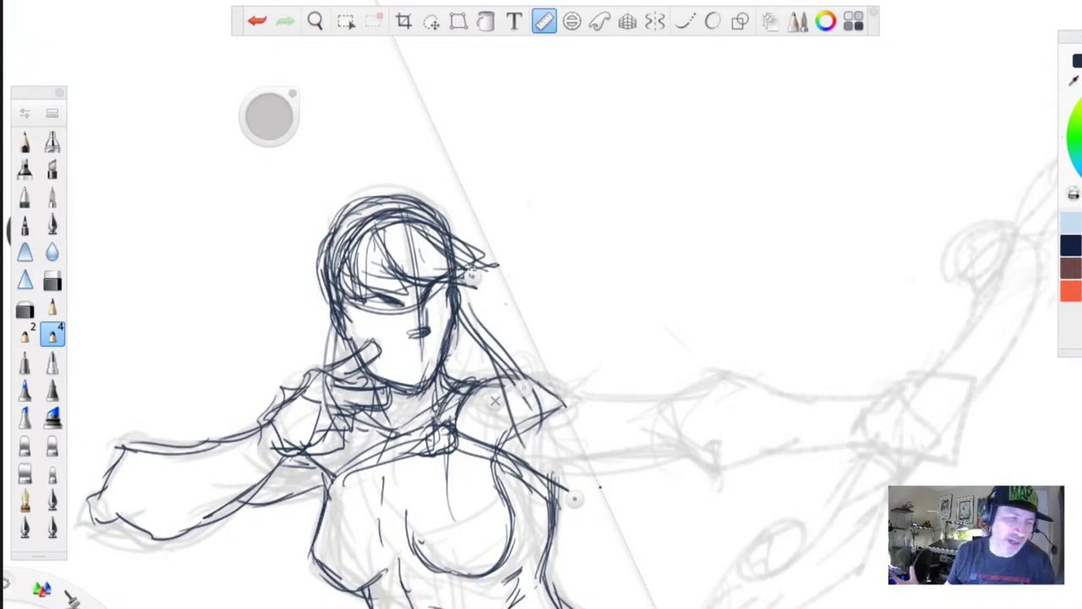
drag(471, 274, 321, 233)
drag(288, 155, 401, 275)
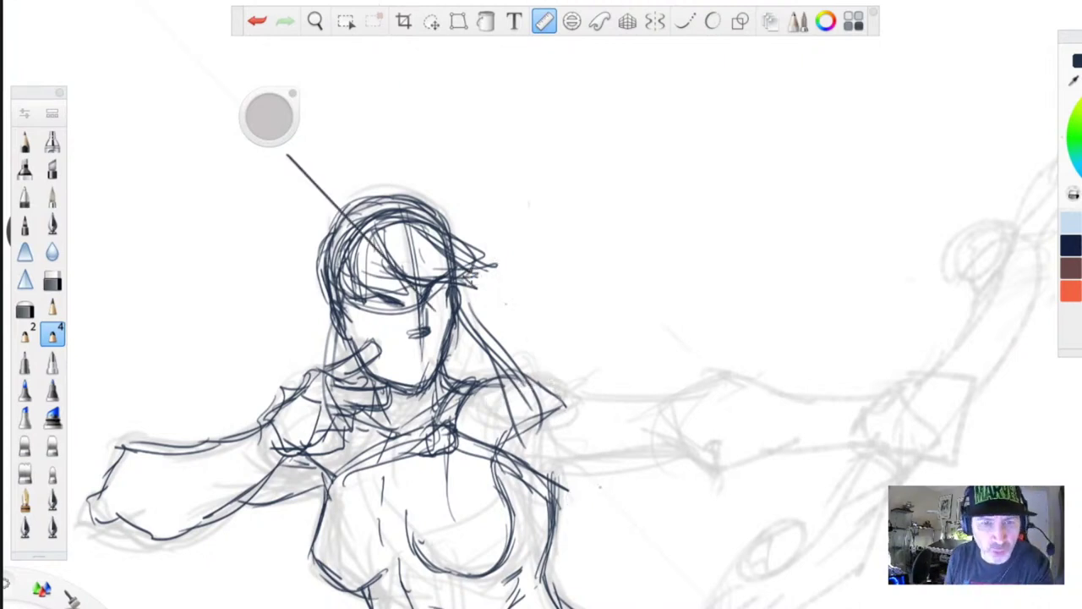
click(257, 21)
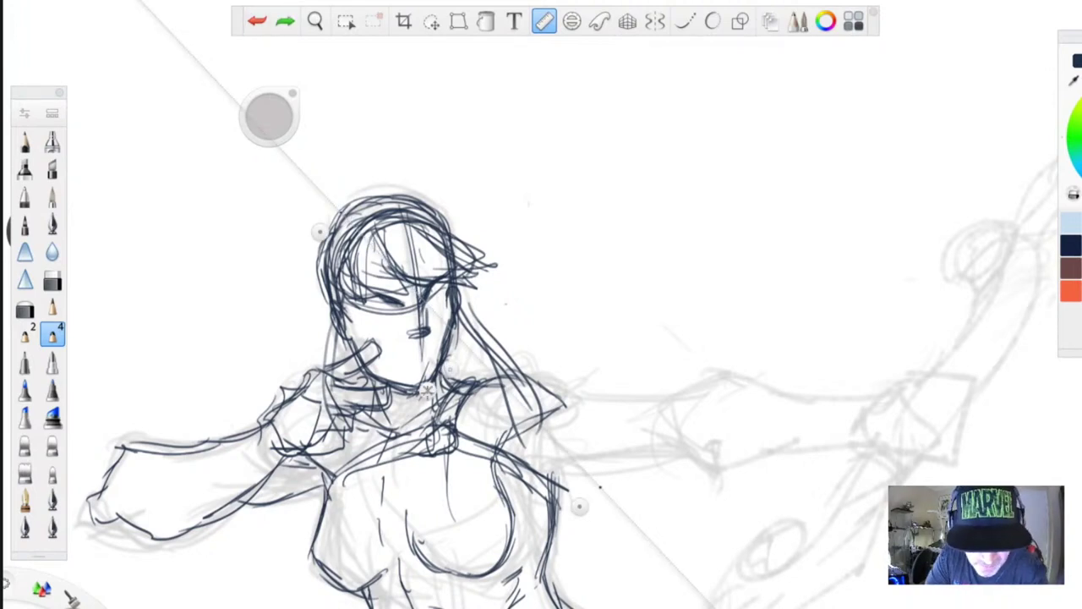
click(429, 393)
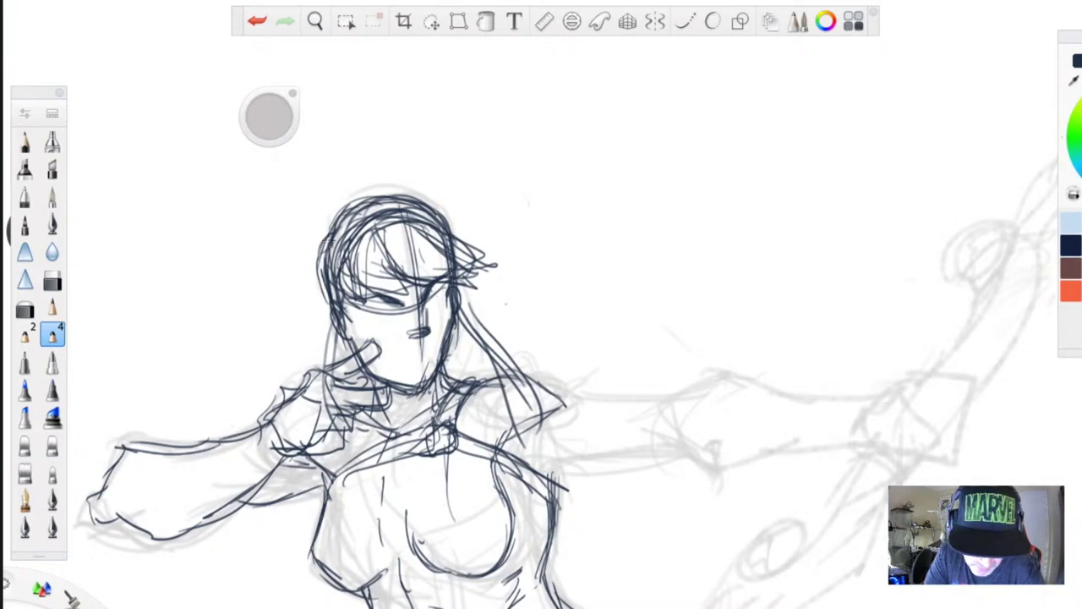
- Draw long wind-blown hair strands streaming away from the side of the head above the extended arm
drag(463, 270, 650, 295)
drag(467, 297, 638, 343)
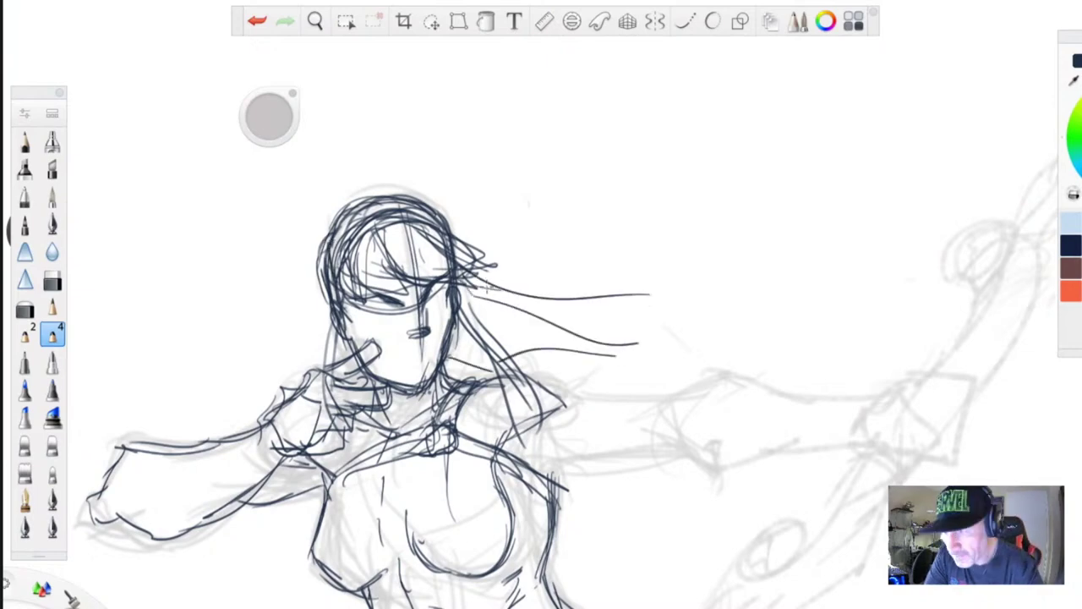
- Draw the outstretched arm over the faint sketch, from the shoulder through the elbow and forearm to the wrist
key(space)
drag(388, 521, 372, 515)
drag(538, 198, 566, 282)
drag(487, 277, 526, 325)
drag(514, 302, 496, 256)
mouse_move(486, 292)
mouse_down()
mouse_move(526, 323)
mouse_move(571, 394)
mouse_up()
mouse_move(563, 258)
mouse_down()
mouse_move(614, 370)
mouse_move(591, 313)
mouse_up()
mouse_move(579, 293)
mouse_down()
mouse_move(622, 371)
mouse_move(588, 362)
mouse_move(604, 429)
mouse_up()
drag(626, 385, 675, 498)
drag(561, 379, 672, 558)
drag(668, 474, 707, 538)
mouse_move(704, 533)
mouse_down()
mouse_move(723, 548)
mouse_move(671, 563)
mouse_up()
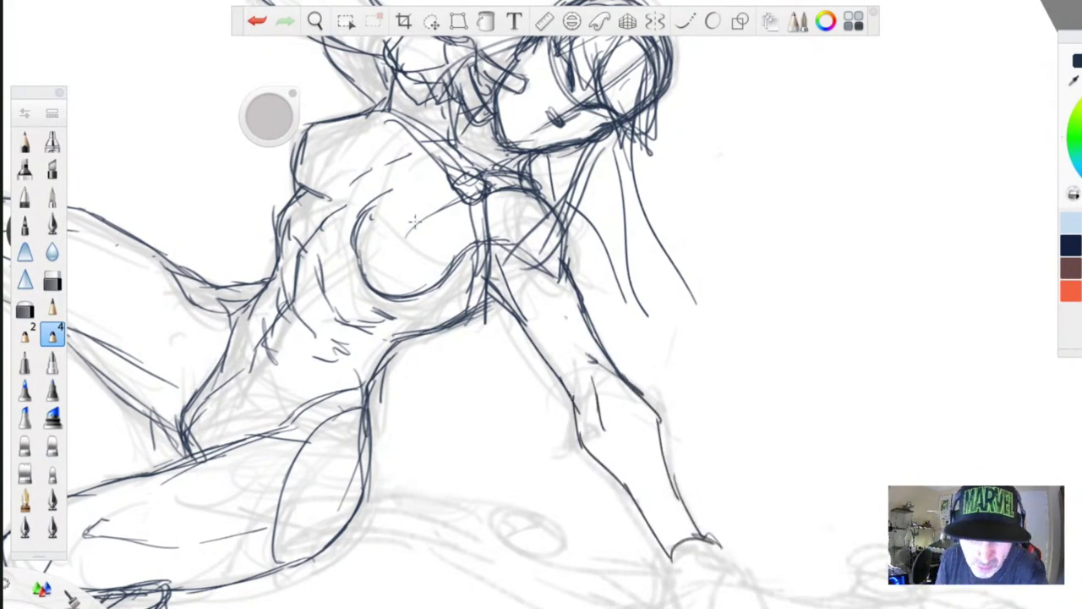
- Draw a banded cuff around the wrist of the outstretched arm
key(space)
drag(429, 495, 417, 497)
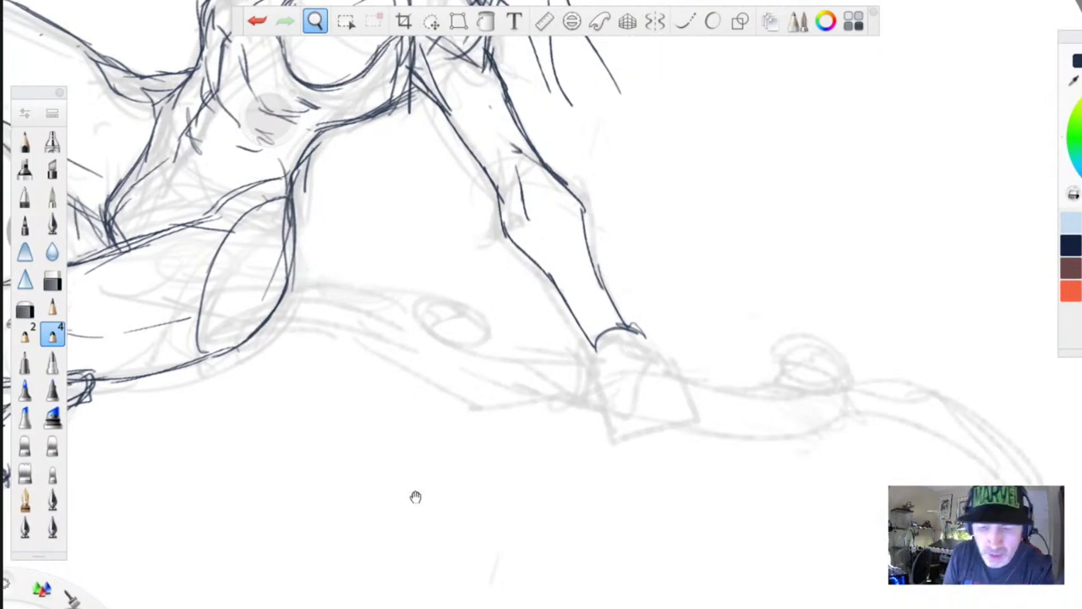
drag(416, 497, 421, 487)
drag(570, 309, 615, 288)
mouse_move(578, 303)
mouse_down()
mouse_move(627, 296)
mouse_move(573, 303)
mouse_move(597, 341)
mouse_up()
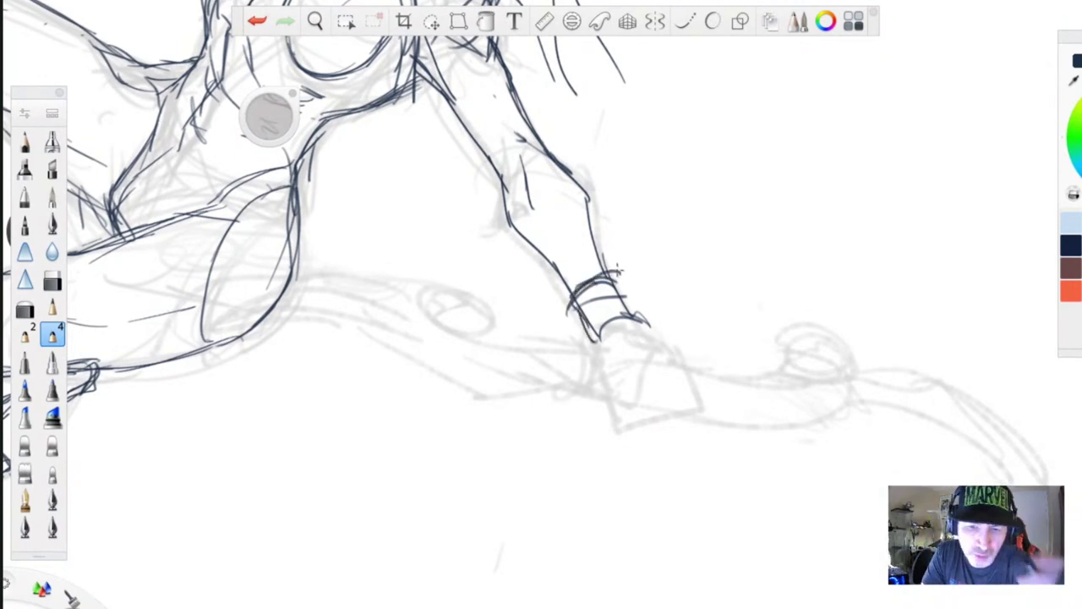
drag(619, 271, 649, 329)
- Draw the back of the bow hand and its curled fingers as a fist below the cuff
mouse_move(620, 329)
mouse_down()
mouse_move(597, 358)
mouse_move(618, 369)
mouse_move(669, 349)
mouse_up()
mouse_move(661, 328)
mouse_down()
mouse_move(681, 370)
mouse_move(634, 377)
mouse_up()
mouse_move(636, 328)
mouse_down()
mouse_move(616, 365)
mouse_move(646, 339)
mouse_up()
mouse_move(609, 353)
mouse_down()
mouse_move(634, 385)
mouse_move(655, 389)
mouse_up()
mouse_move(651, 389)
mouse_down()
mouse_move(631, 416)
mouse_move(612, 409)
mouse_up()
drag(612, 409, 631, 419)
mouse_move(651, 374)
mouse_down()
mouse_move(664, 384)
mouse_move(664, 409)
mouse_up()
drag(663, 411, 639, 420)
drag(675, 383, 673, 413)
drag(680, 402, 657, 416)
drag(659, 337, 685, 374)
drag(684, 377, 680, 411)
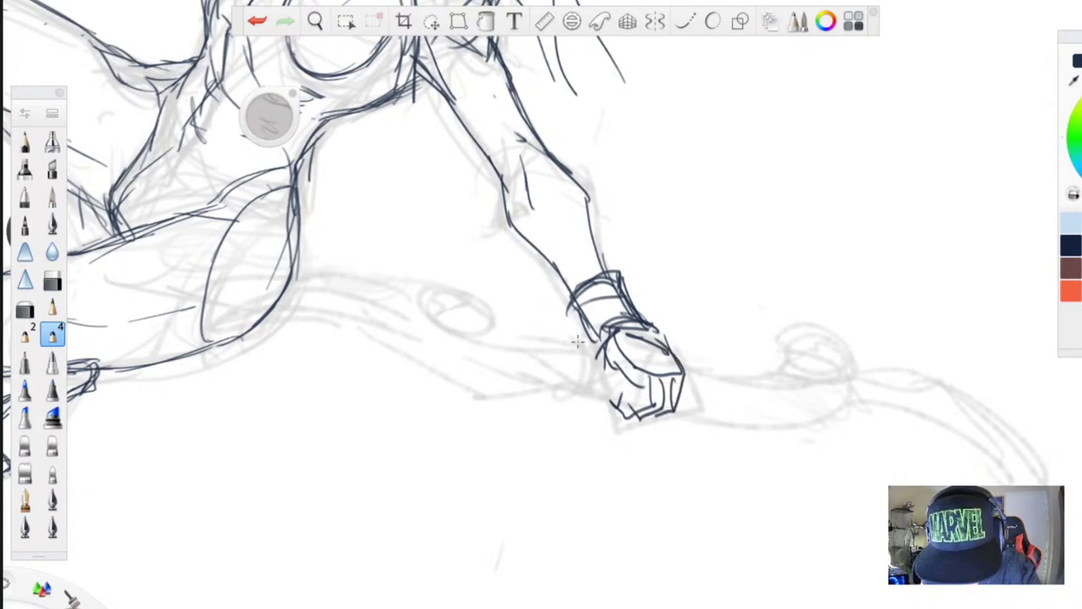
- Add the extended finger and thumb to the bow hand, and reinforce the forearm's underside and elbow
mouse_move(608, 330)
mouse_down()
mouse_move(589, 342)
mouse_move(597, 359)
mouse_up()
drag(602, 352, 619, 389)
drag(623, 372, 627, 409)
drag(634, 370, 635, 437)
mouse_move(621, 375)
mouse_down()
mouse_move(614, 397)
mouse_move(627, 441)
mouse_up()
drag(629, 443, 648, 440)
drag(624, 418, 639, 447)
drag(636, 374, 646, 398)
drag(647, 398, 655, 444)
mouse_move(601, 358)
mouse_down()
mouse_move(614, 383)
mouse_move(580, 359)
mouse_up()
drag(593, 340, 580, 348)
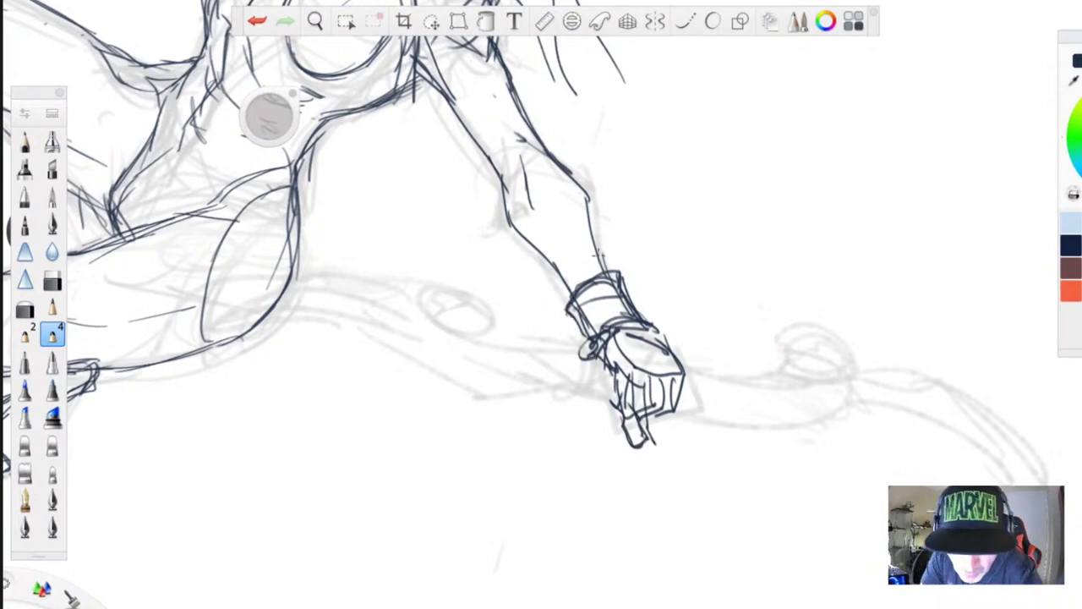
mouse_move(570, 287)
mouse_down()
mouse_move(521, 230)
mouse_move(496, 155)
mouse_move(504, 162)
mouse_up()
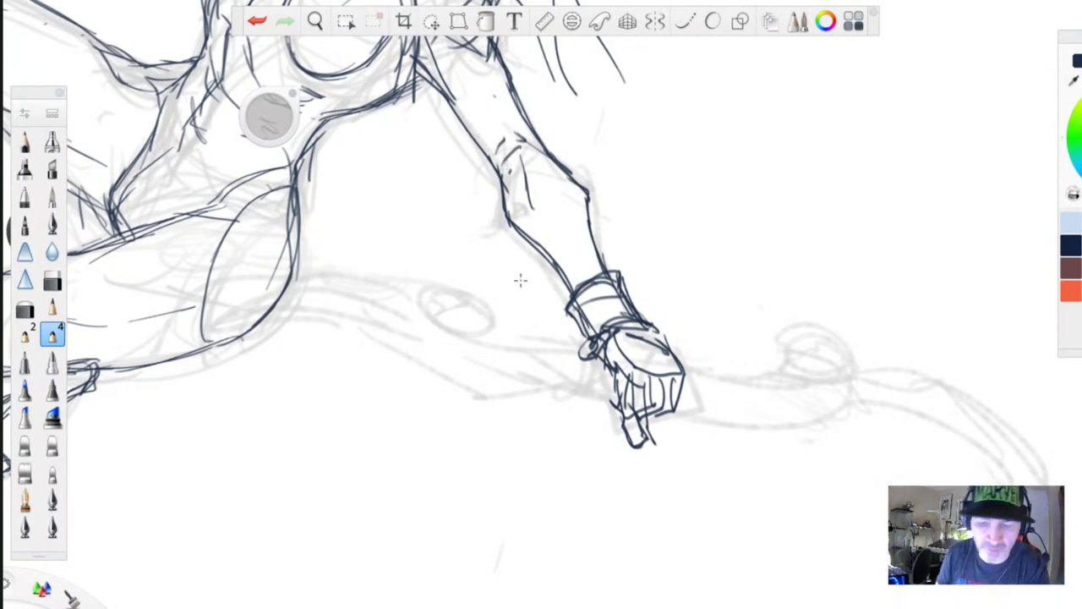
- Draw the bow's grip edges around the fist and the hatched lower limb section with its round joint
drag(594, 347, 580, 404)
mouse_move(697, 377)
mouse_down()
mouse_move(687, 421)
mouse_move(688, 396)
mouse_move(673, 409)
mouse_up()
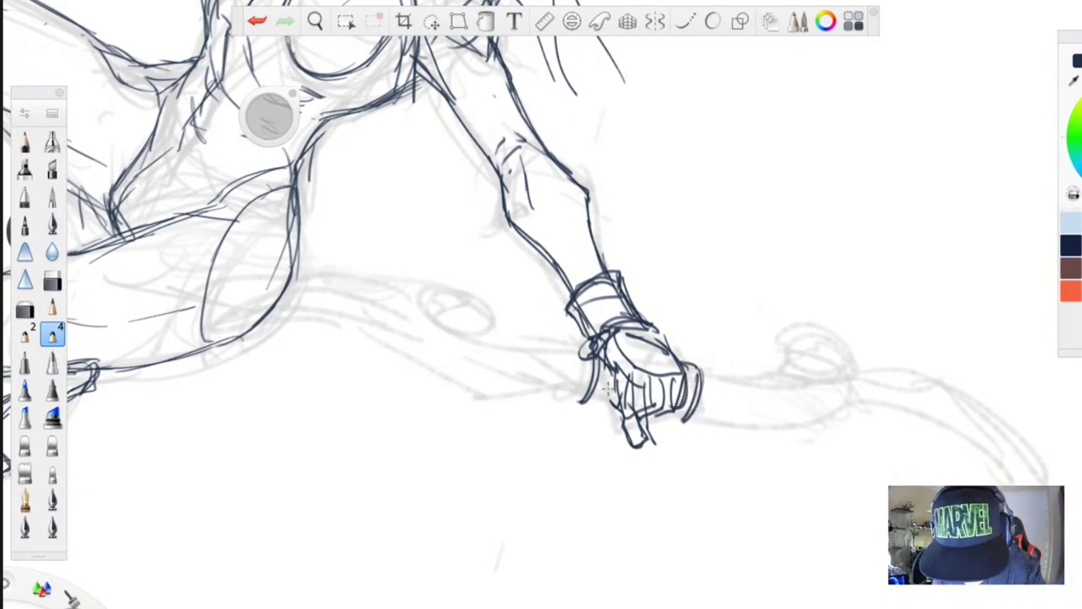
drag(585, 347, 489, 334)
mouse_move(416, 296)
mouse_down()
mouse_move(490, 330)
mouse_move(435, 314)
mouse_move(476, 333)
mouse_move(483, 305)
mouse_move(457, 342)
mouse_move(477, 340)
mouse_up()
drag(439, 337, 451, 363)
drag(585, 401, 493, 388)
mouse_move(564, 343)
mouse_down()
mouse_move(488, 379)
mouse_move(541, 363)
mouse_up()
mouse_move(533, 393)
mouse_down()
mouse_move(565, 372)
mouse_move(563, 383)
mouse_up()
- Draw the bow's upper limb section beyond the fist, with surface hatching and a round joint at its end
drag(670, 360, 718, 368)
drag(681, 354, 730, 372)
mouse_move(733, 377)
mouse_down()
mouse_move(792, 412)
mouse_move(736, 426)
mouse_up()
mouse_move(737, 387)
mouse_down()
mouse_move(742, 431)
mouse_move(725, 428)
mouse_up()
drag(692, 408, 714, 421)
key(space)
mouse_move(455, 316)
mouse_down()
mouse_move(413, 448)
mouse_move(319, 440)
mouse_move(342, 423)
mouse_move(420, 169)
mouse_move(493, 133)
mouse_up()
drag(602, 219, 651, 285)
mouse_move(612, 252)
mouse_down()
mouse_move(645, 270)
mouse_move(646, 289)
mouse_move(585, 269)
mouse_up()
drag(579, 251, 599, 280)
drag(552, 76, 559, 96)
- Complete the outline of the bow's lower limb section and darken its round joint and the grip edges
key(space)
drag(446, 215, 441, 332)
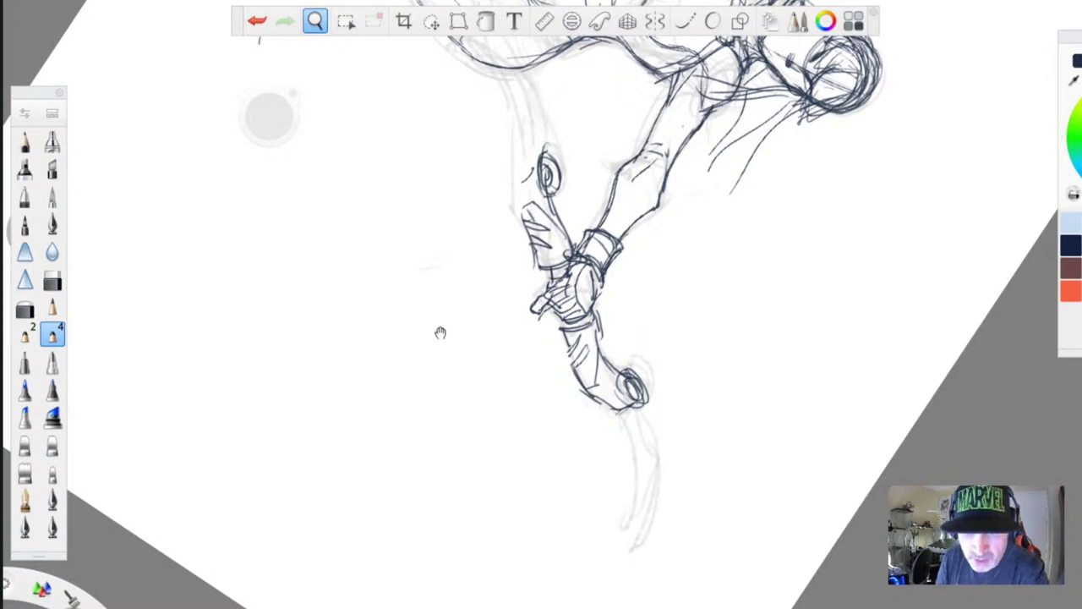
drag(440, 333, 445, 335)
mouse_move(522, 158)
mouse_down()
mouse_move(546, 149)
mouse_move(515, 170)
mouse_move(521, 192)
mouse_up()
drag(520, 174, 541, 257)
drag(555, 200, 581, 251)
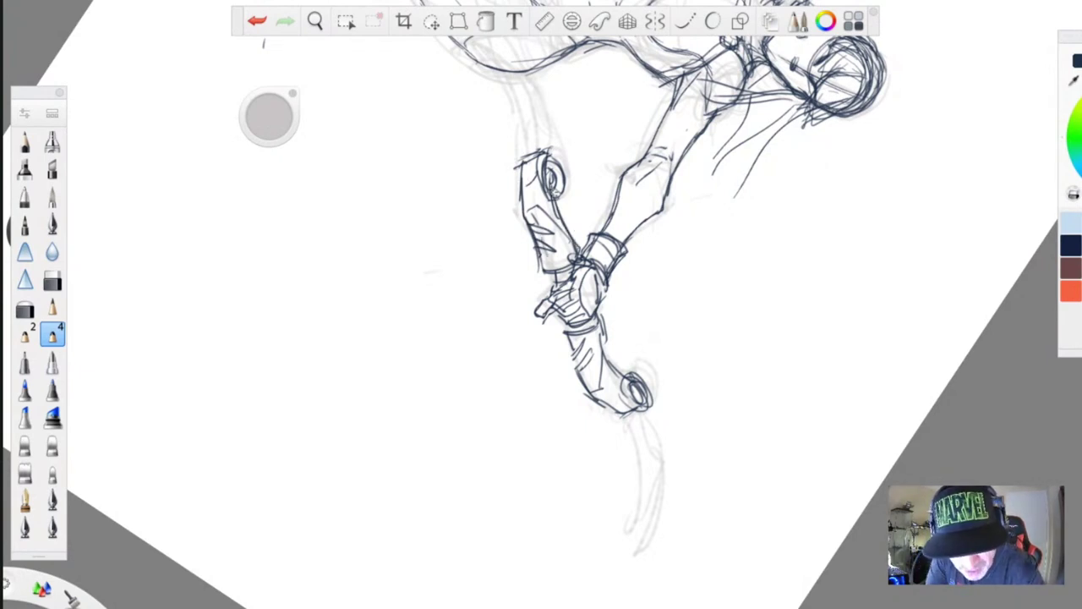
drag(555, 197, 584, 254)
drag(601, 307, 616, 371)
drag(550, 171, 554, 183)
- Draw the curved, tapering tip of the bow's upper limb beyond its round joint
mouse_move(641, 404)
mouse_down()
mouse_move(654, 418)
mouse_move(665, 496)
mouse_move(650, 489)
mouse_up()
drag(630, 422, 639, 528)
drag(651, 403, 666, 502)
drag(666, 484, 645, 546)
drag(643, 484, 632, 551)
drag(664, 499, 641, 548)
drag(649, 406, 666, 499)
drag(624, 386, 647, 410)
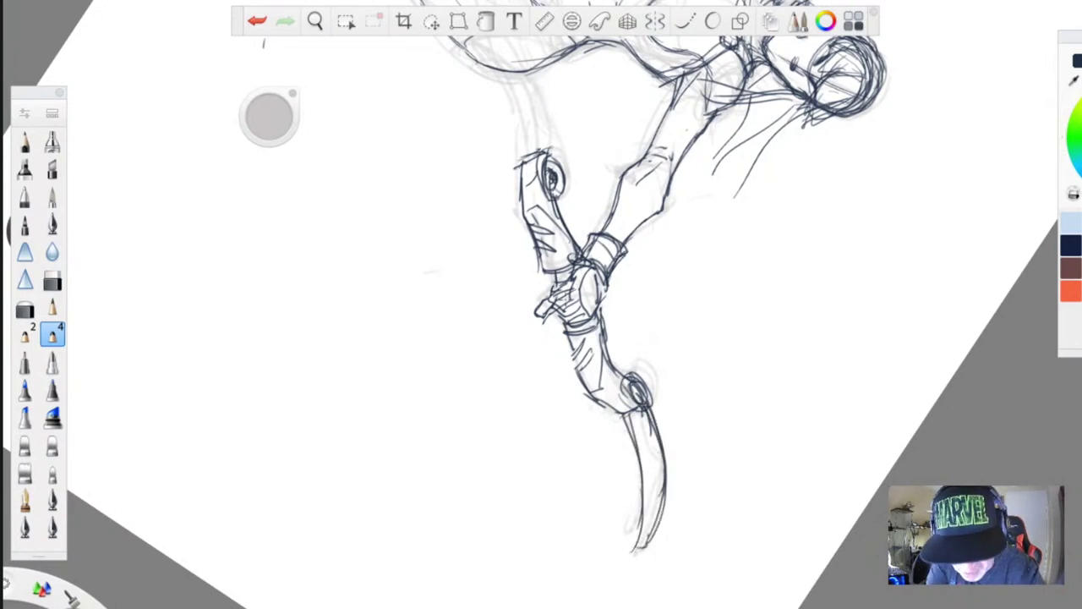
- Start the outer part of the bow's lower limb and thicken the outline of the upper tip
mouse_move(514, 89)
mouse_down()
mouse_move(534, 156)
mouse_move(535, 81)
mouse_move(504, 56)
mouse_up()
drag(643, 401, 665, 454)
drag(630, 419, 642, 533)
drag(653, 433, 666, 474)
mouse_move(649, 407)
mouse_down()
mouse_move(630, 412)
mouse_move(595, 392)
mouse_up()
- Extend the bow's lower limb to a closed tip overlapping the archer's hip and reinforce its outline
key(space)
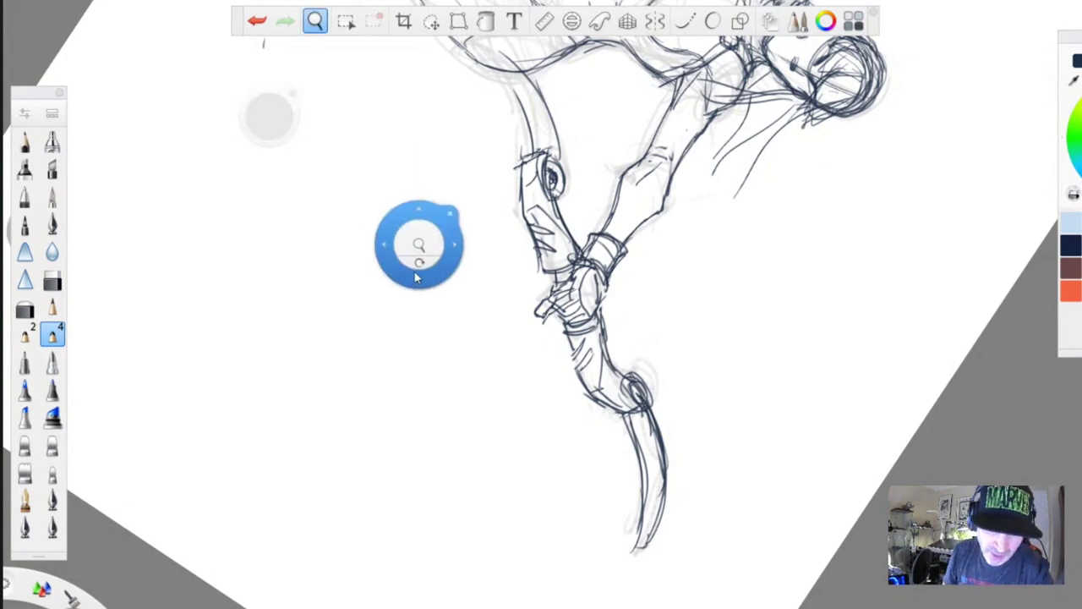
drag(418, 175, 406, 282)
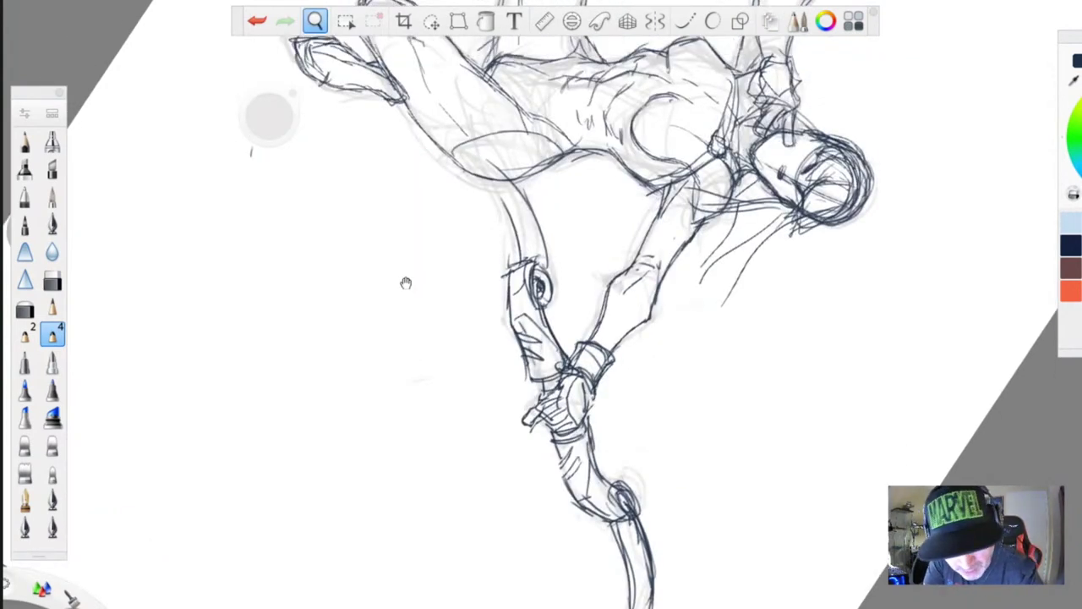
drag(406, 283, 397, 340)
drag(514, 239, 518, 268)
drag(541, 329, 524, 269)
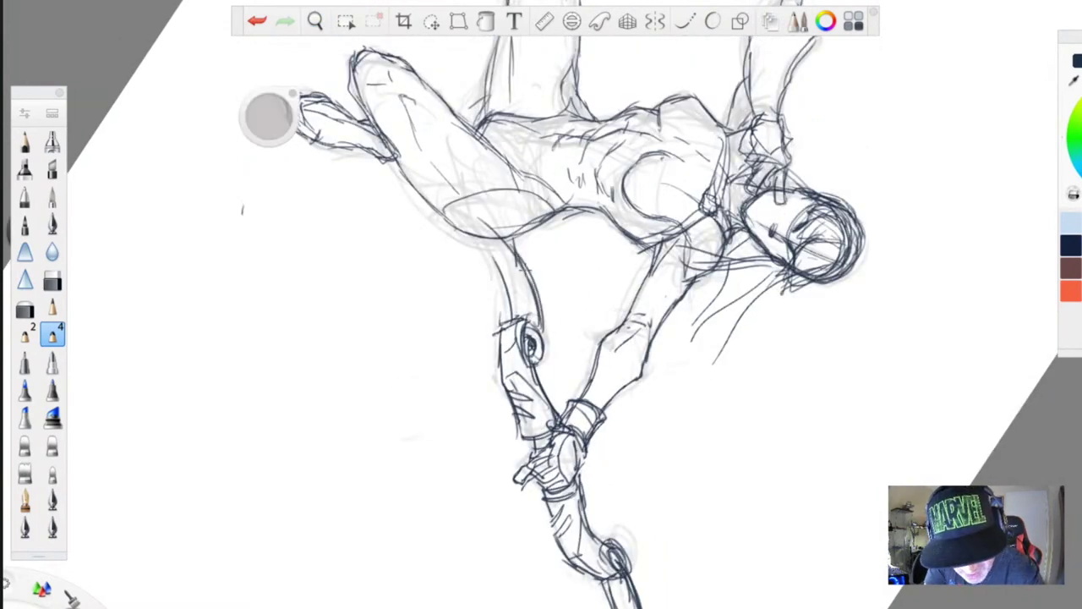
mouse_move(482, 212)
mouse_down()
mouse_move(533, 284)
mouse_move(506, 296)
mouse_move(513, 338)
mouse_up()
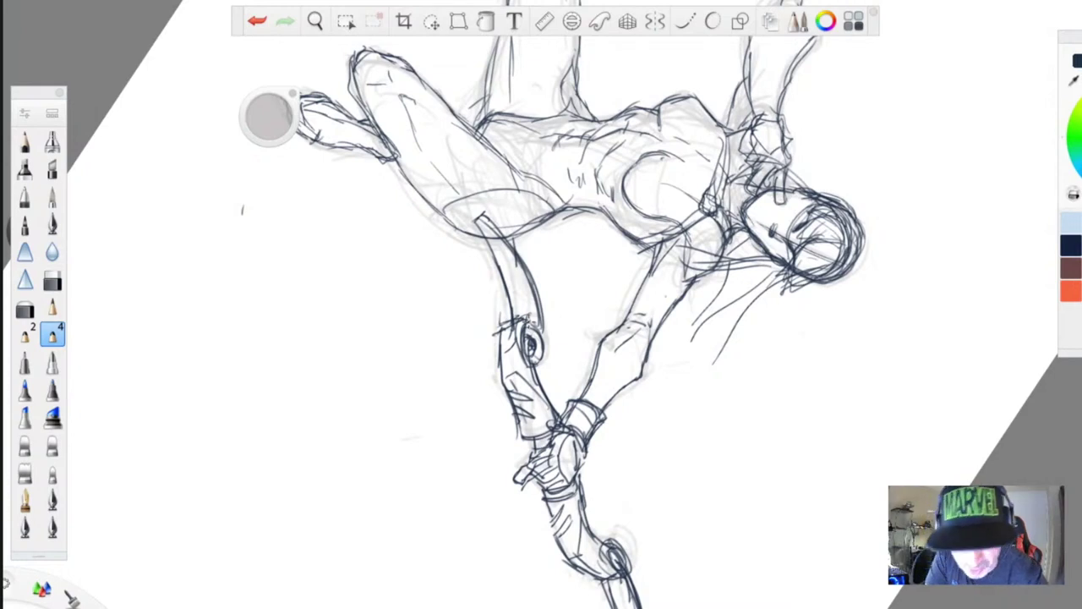
drag(539, 320, 550, 399)
drag(507, 265, 513, 319)
- Add the back contour of the string hand and reinforce the outlines of the extended arm and chest
drag(732, 247, 739, 240)
mouse_move(788, 147)
mouse_down()
mouse_move(806, 184)
mouse_move(795, 155)
mouse_up()
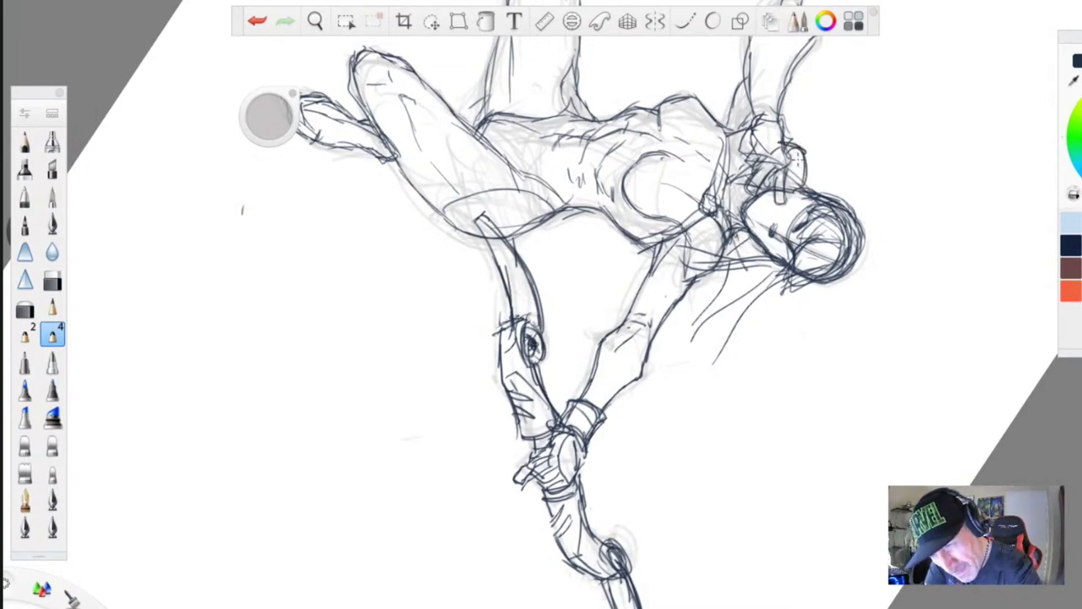
drag(668, 248, 648, 284)
drag(658, 272, 621, 340)
mouse_move(658, 154)
mouse_down()
mouse_move(631, 168)
mouse_move(638, 211)
mouse_up()
drag(633, 165, 679, 160)
drag(659, 110, 661, 140)
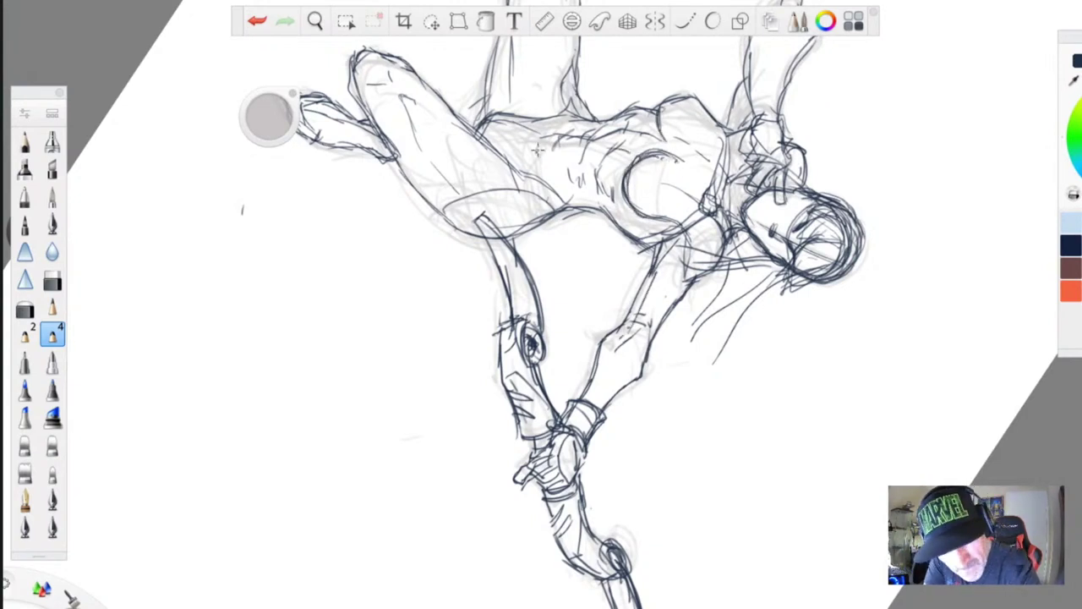
- Draw a belt across the archer's waist with a thick round buckle at its front
mouse_move(560, 151)
mouse_down()
mouse_move(586, 142)
mouse_move(546, 154)
mouse_move(572, 167)
mouse_move(575, 201)
mouse_up()
drag(548, 153, 552, 210)
mouse_move(577, 110)
mouse_down()
mouse_move(561, 127)
mouse_move(596, 134)
mouse_move(579, 156)
mouse_move(579, 137)
mouse_move(548, 144)
mouse_move(558, 158)
mouse_move(584, 151)
mouse_up()
drag(549, 157, 552, 207)
mouse_move(572, 161)
mouse_down()
mouse_move(571, 199)
mouse_move(550, 211)
mouse_up()
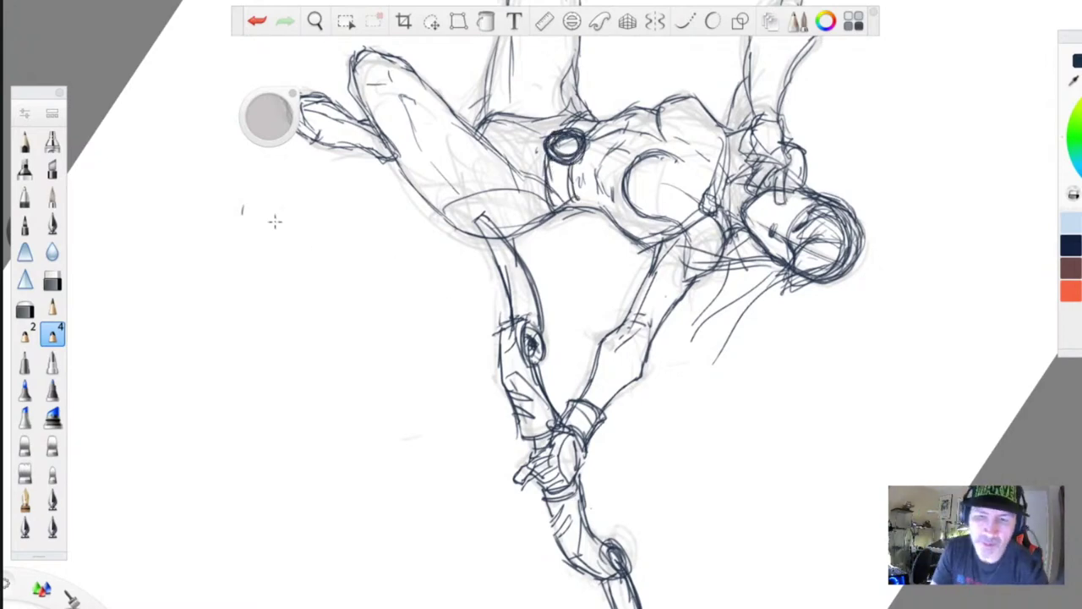
- Resize the image by setting its resolution to 250 pixels/inch, keeping proportions and resampling on
key(space)
drag(352, 306, 371, 373)
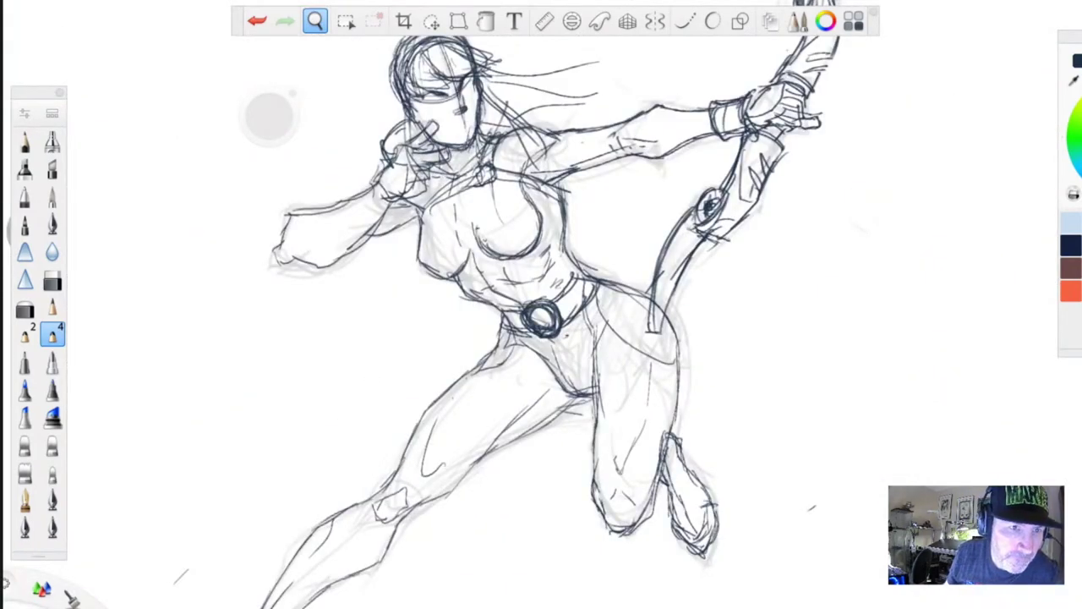
drag(421, 311, 414, 230)
key(alt+i)
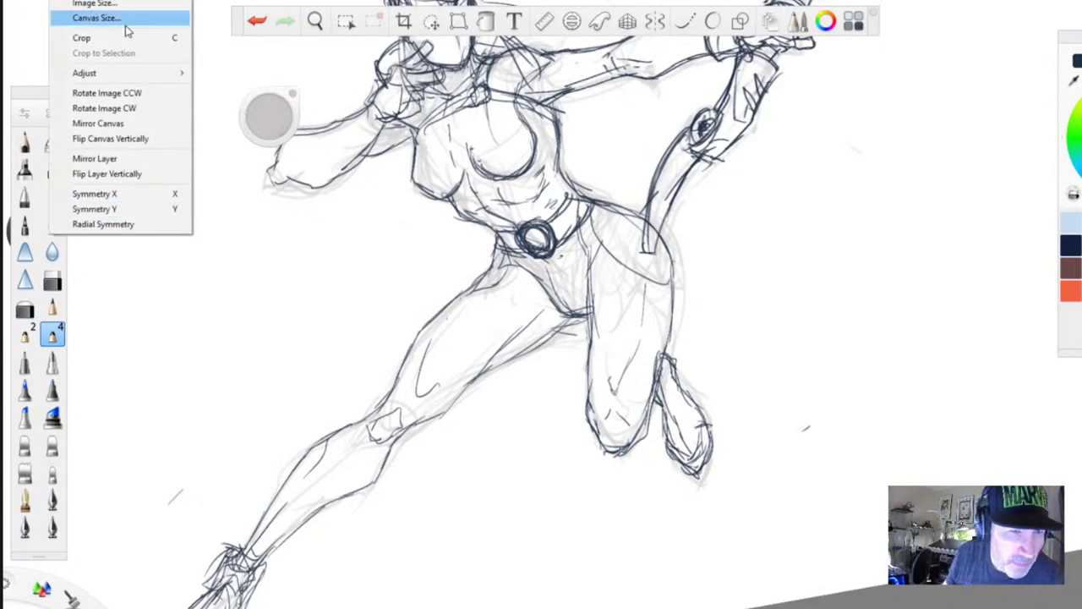
click(93, 4)
double_click(652, 350)
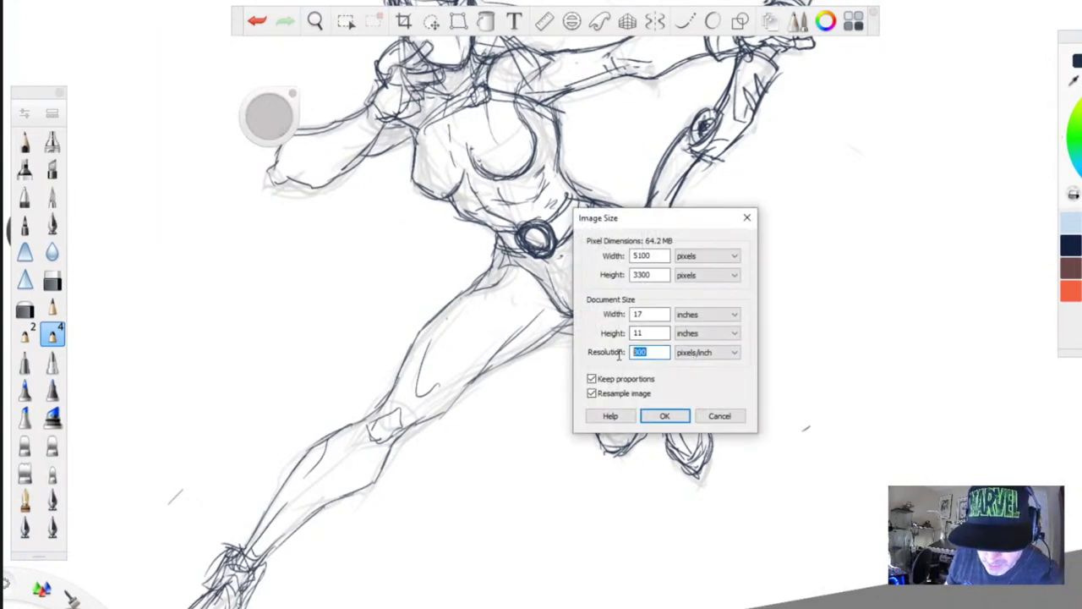
text(250)
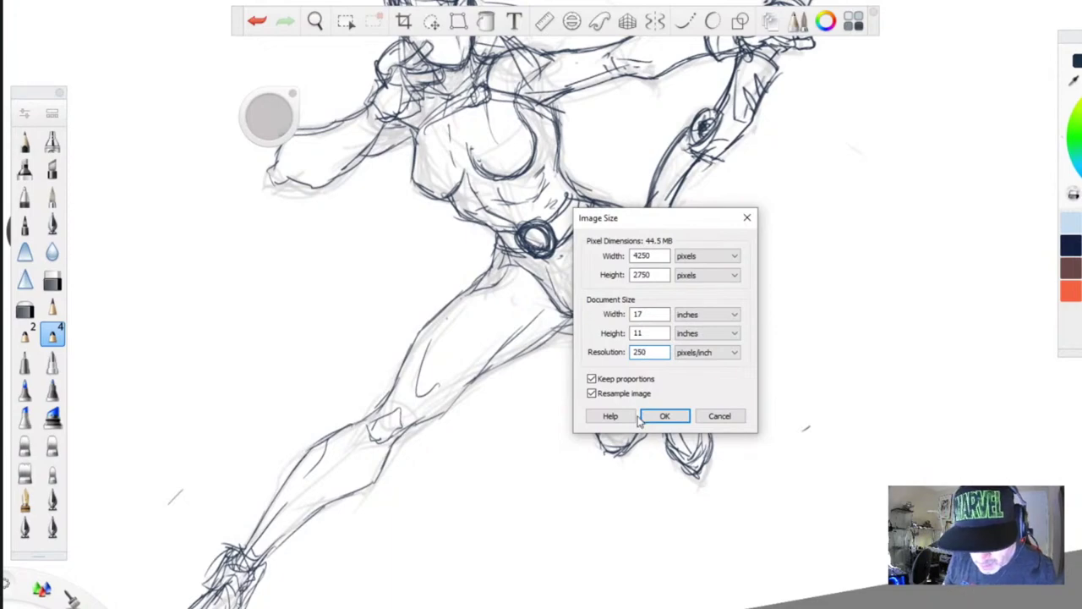
click(661, 415)
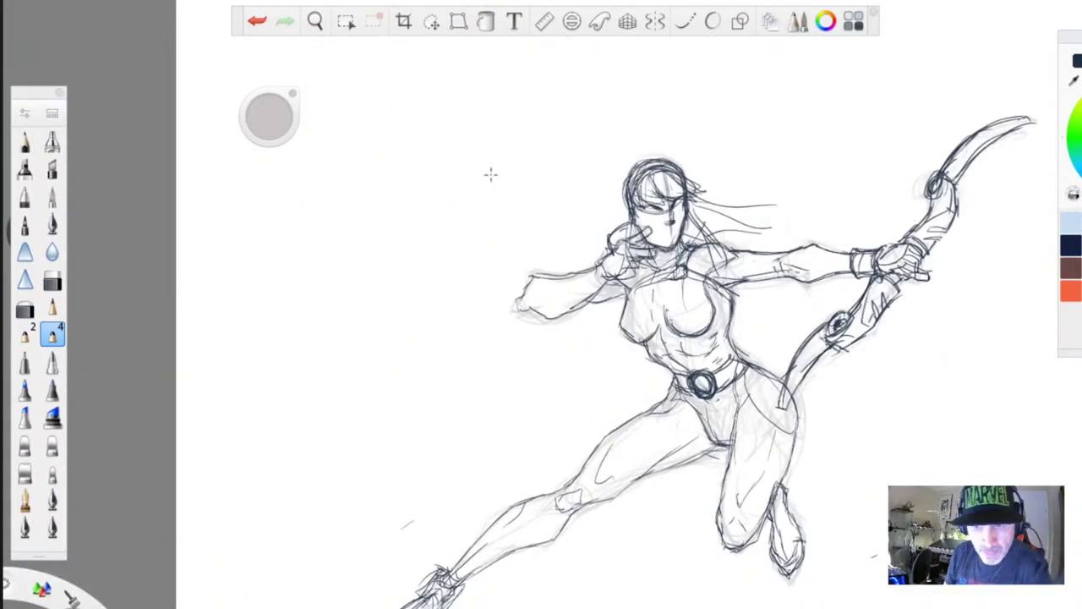
key(space)
drag(502, 411, 389, 286)
drag(448, 188, 438, 241)
drag(438, 274, 438, 377)
drag(435, 240, 445, 273)
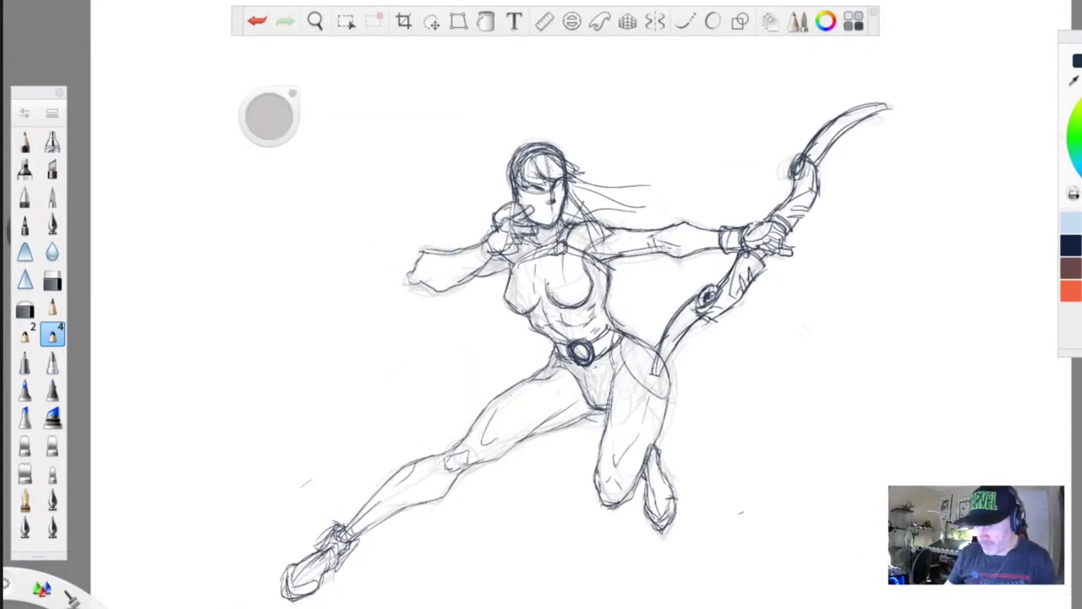
- Select three overlapping tall rectangles over the archer's extended leg as one building silhouette and fill them with black
scroll(581, 321, down, 2)
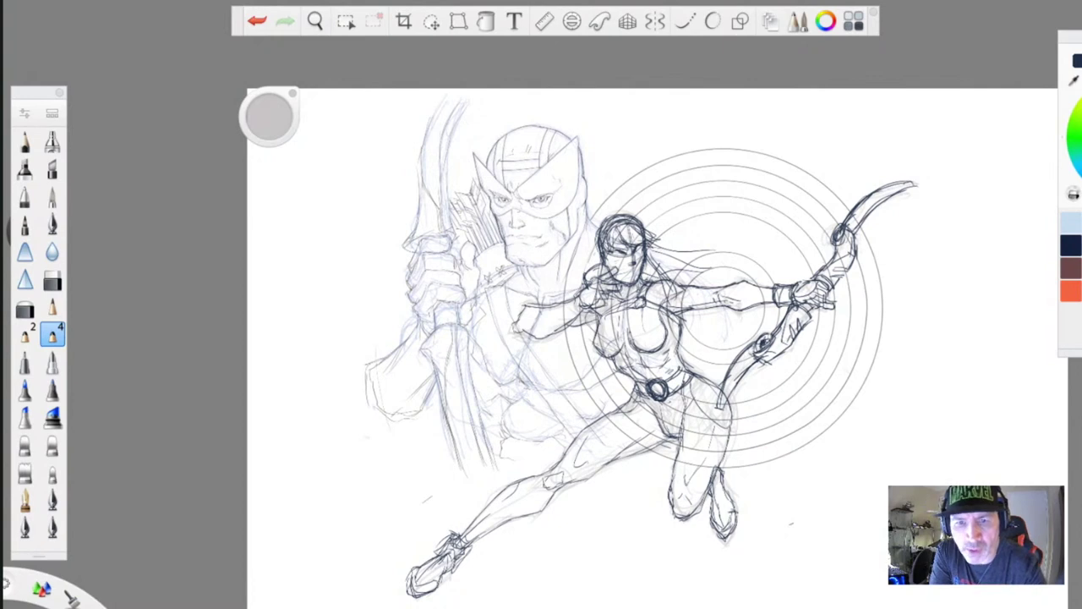
click(346, 21)
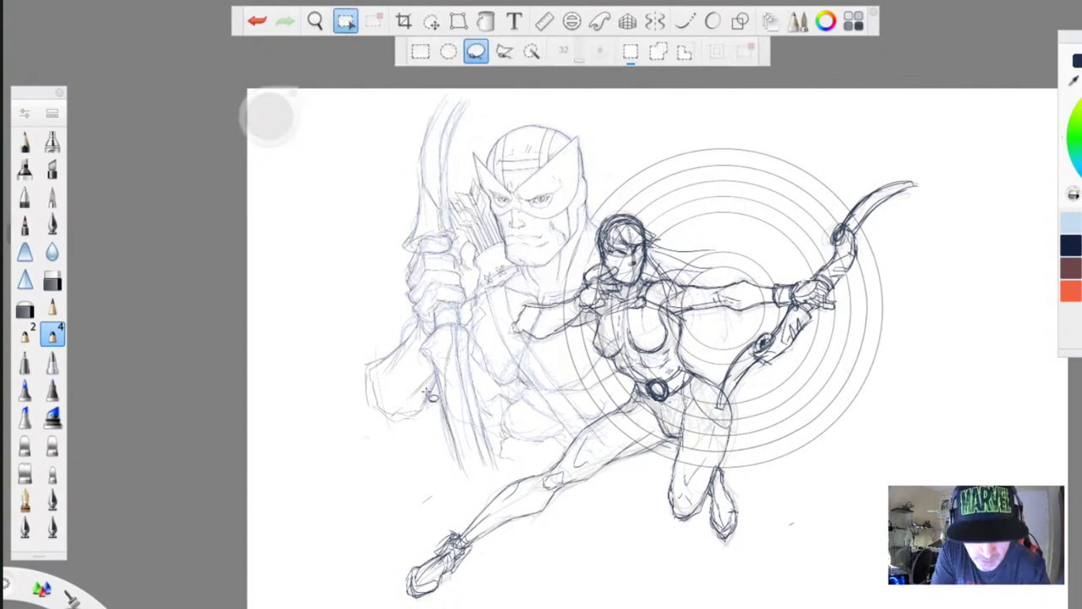
click(422, 52)
drag(497, 403, 562, 579)
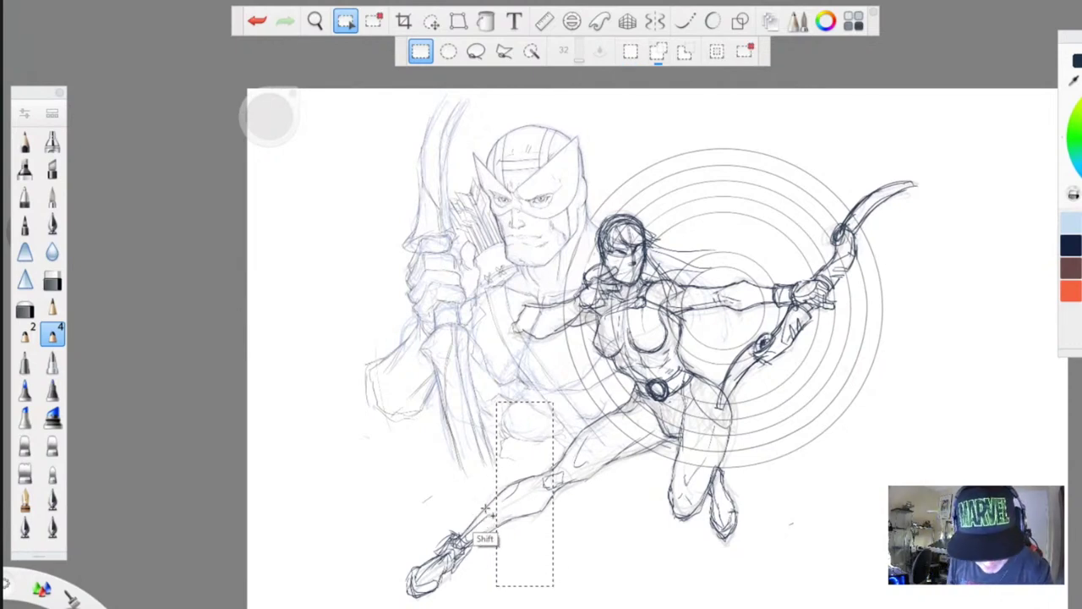
drag(485, 370, 417, 586)
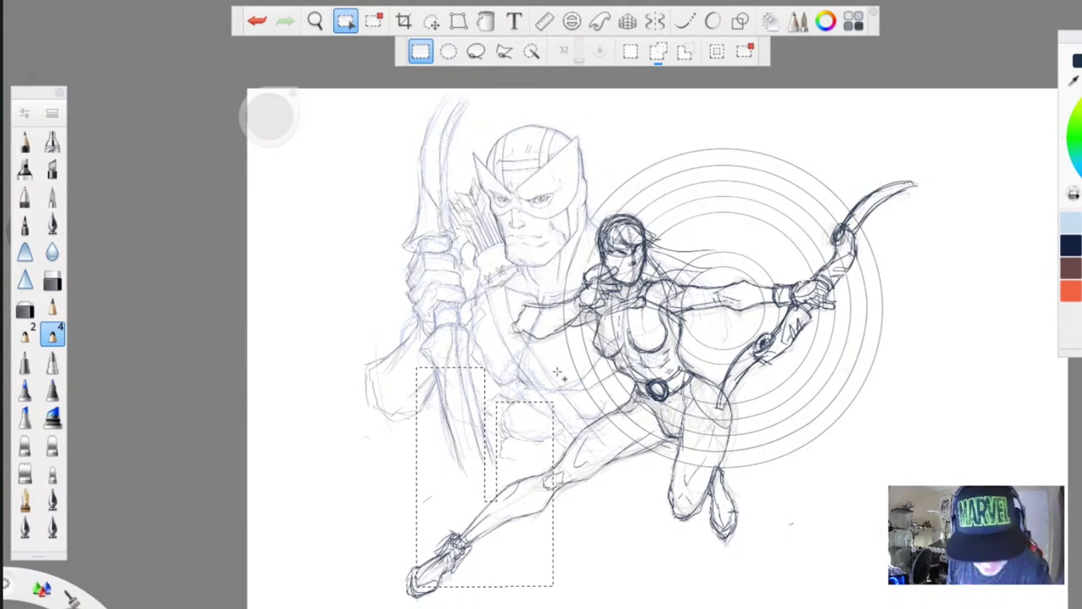
drag(611, 362, 534, 588)
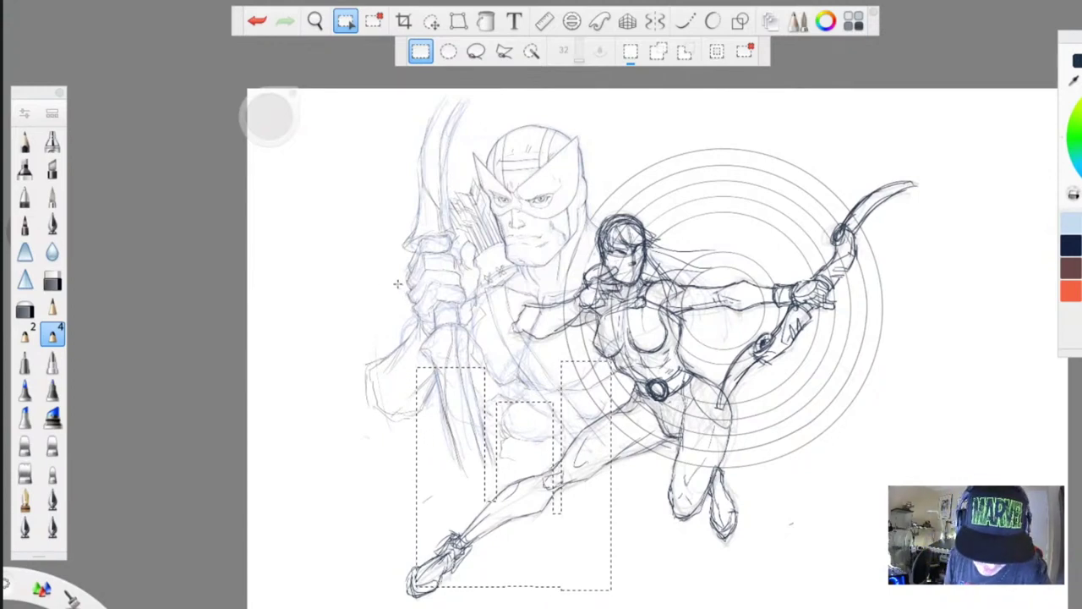
drag(344, 302, 405, 566)
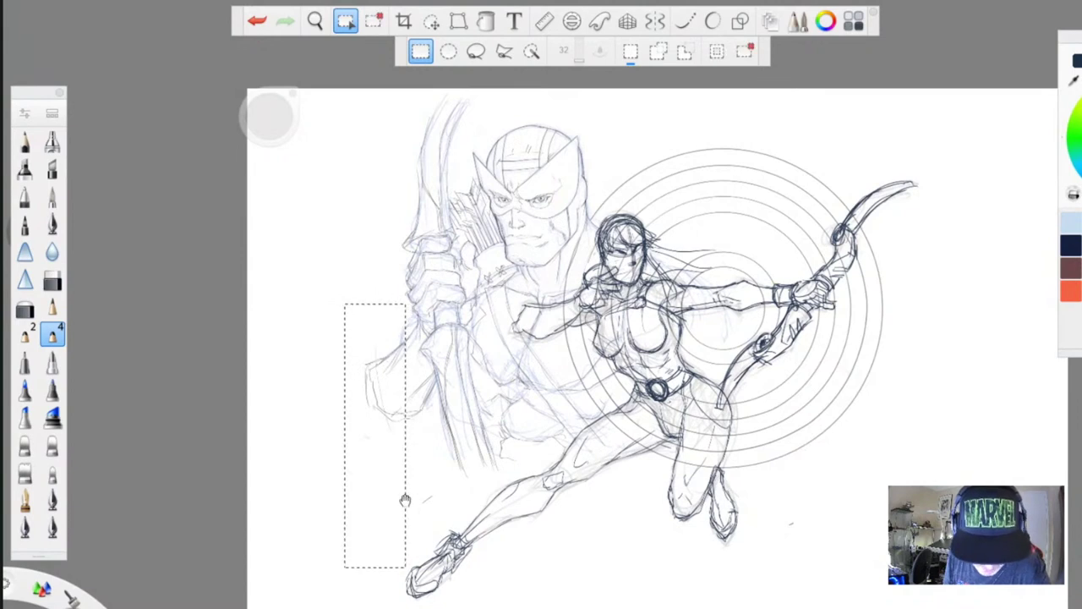
click(256, 21)
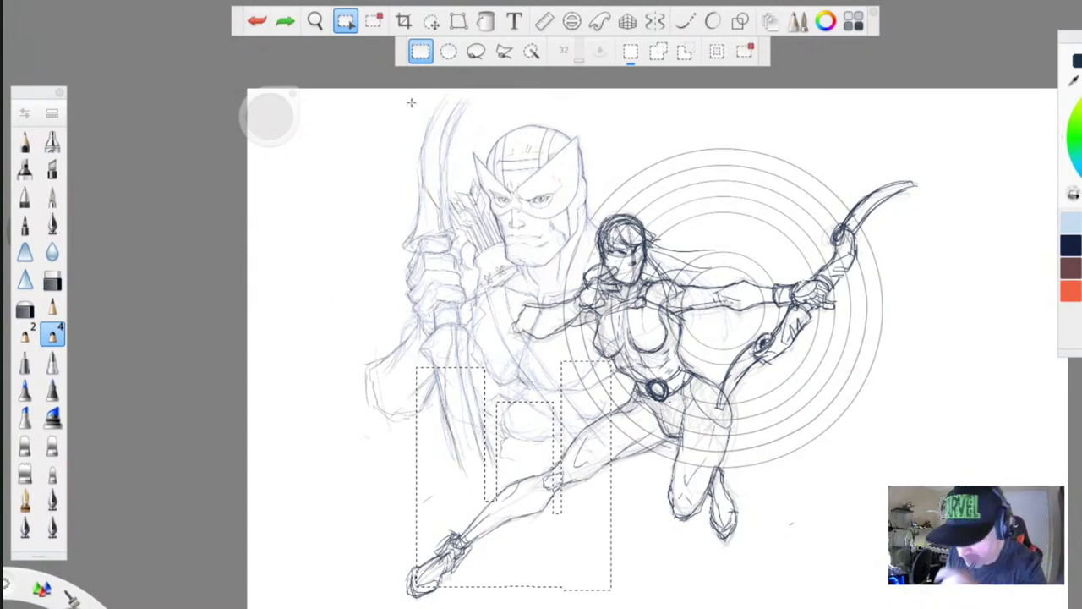
click(487, 22)
click(459, 485)
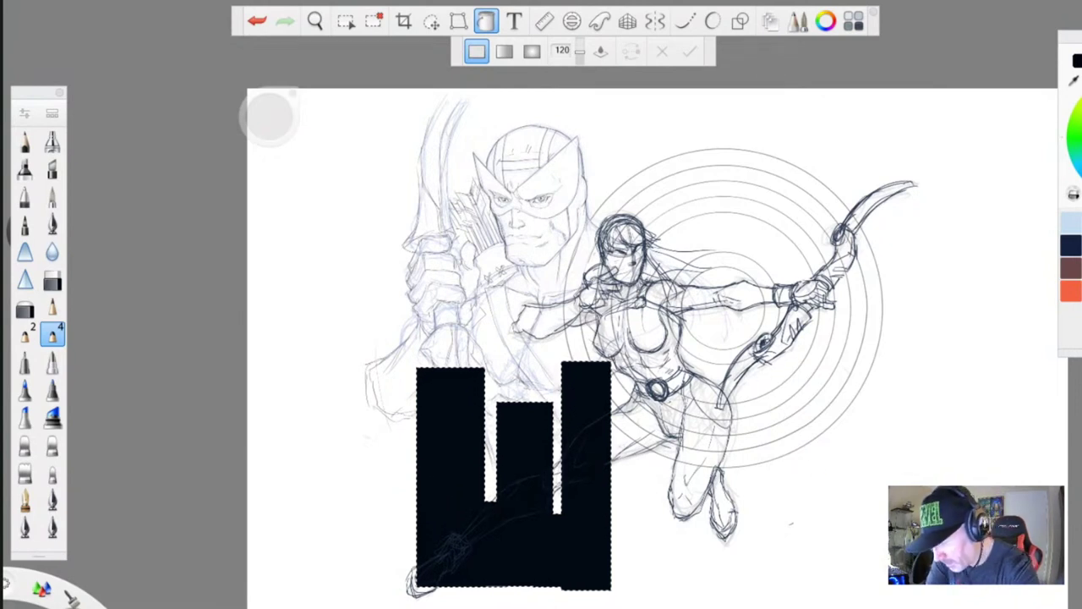
- Select a tall narrow rectangle running down from the archer's bow hand and fill it with black
click(345, 21)
drag(736, 362, 782, 589)
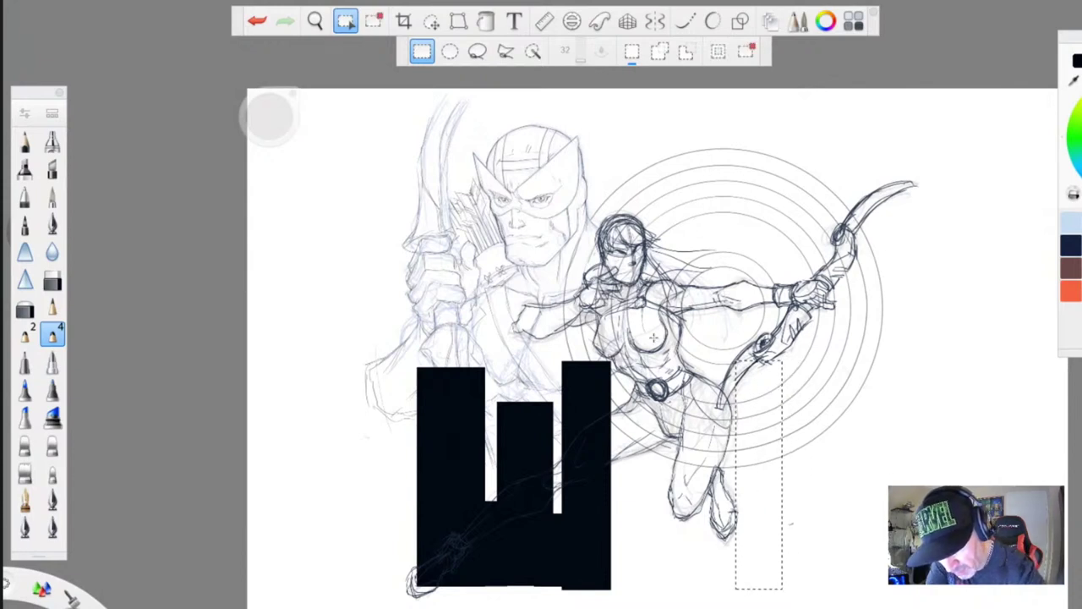
drag(797, 234, 850, 588)
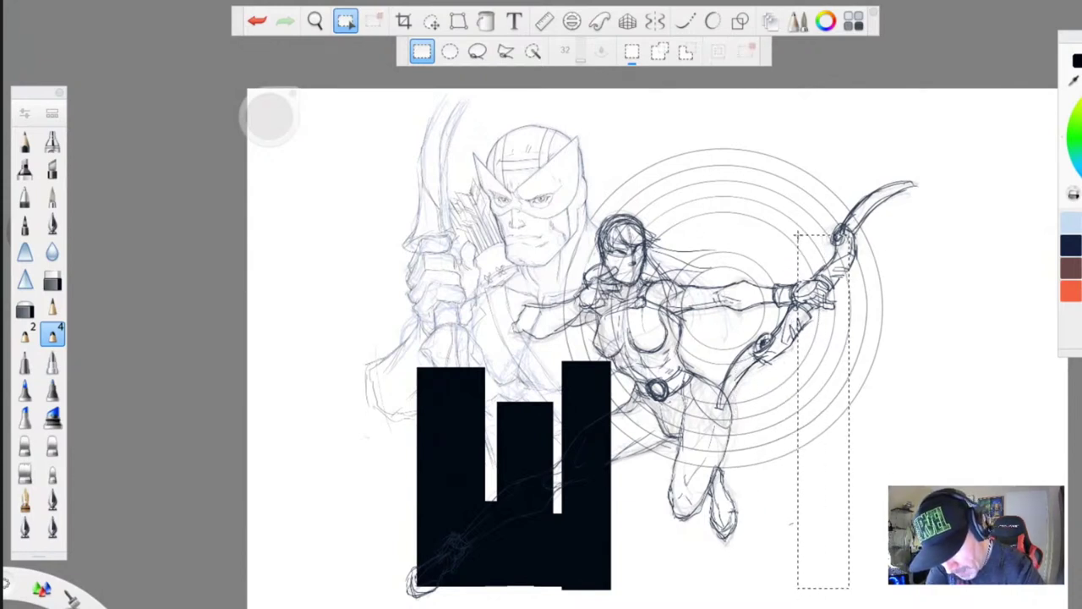
click(486, 21)
click(829, 475)
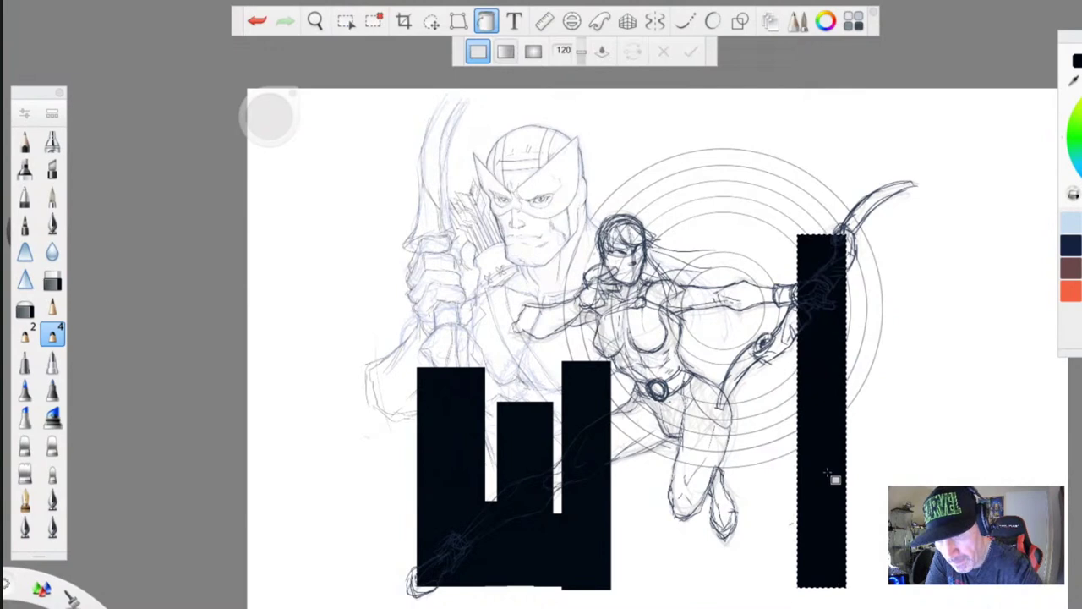
- Add a shorter black rectangular block between the archer's bent leg and the tall black tower
click(347, 22)
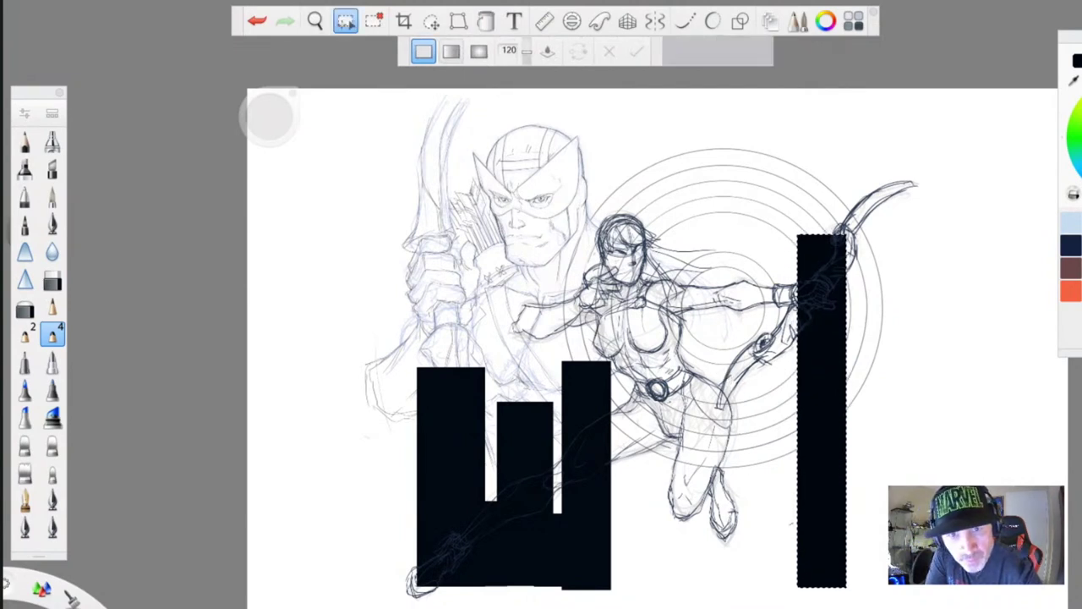
drag(729, 368, 779, 596)
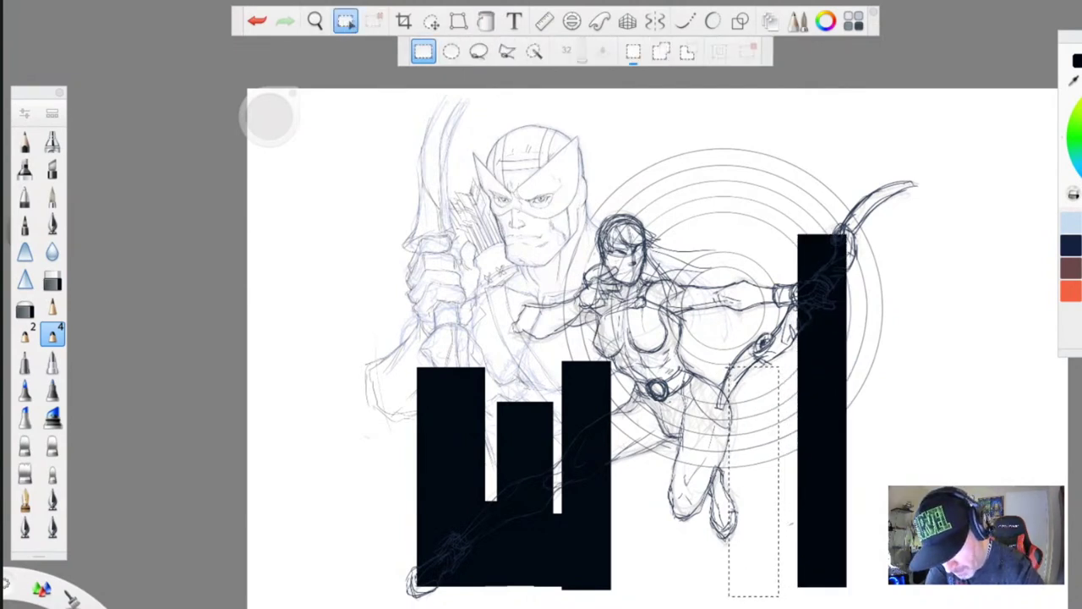
key(f)
click(754, 480)
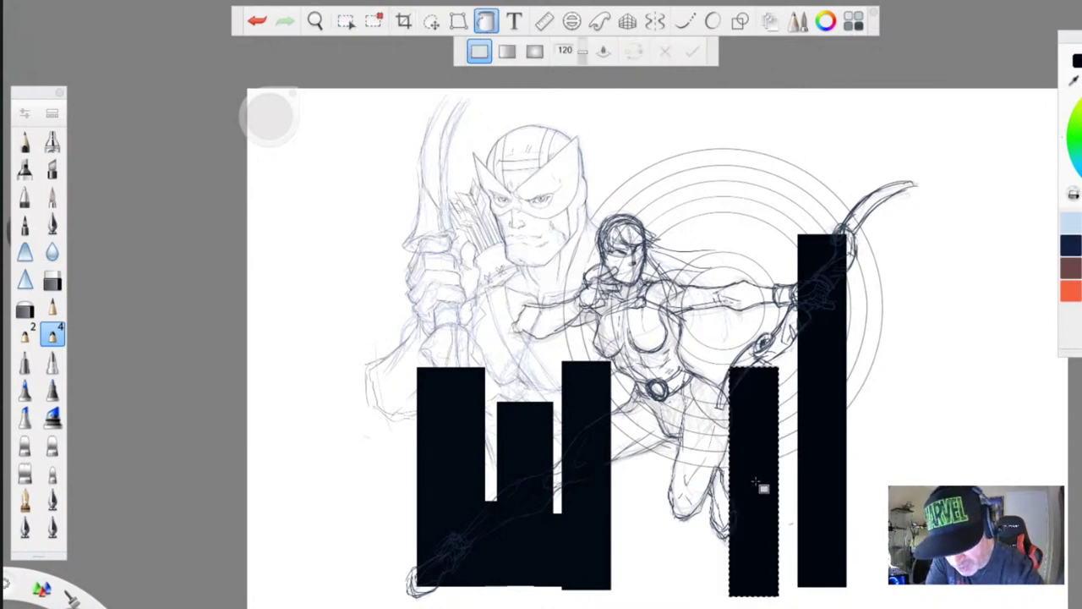
- Fill a low narrow block between the two separate towers and a thin antenna strip atop the taller one with black
click(346, 21)
drag(779, 466, 785, 523)
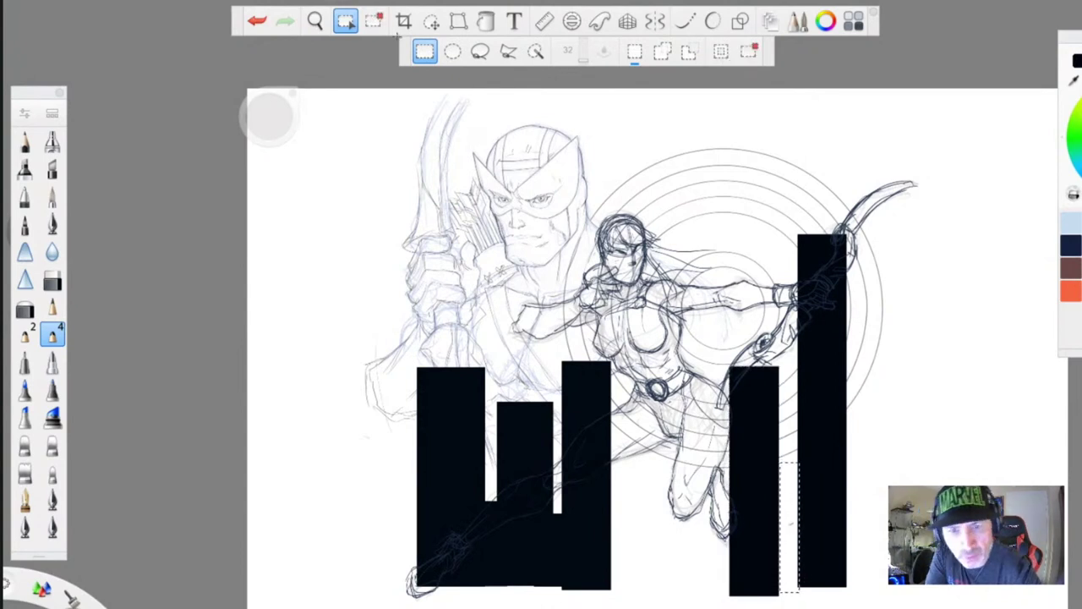
click(487, 21)
click(793, 508)
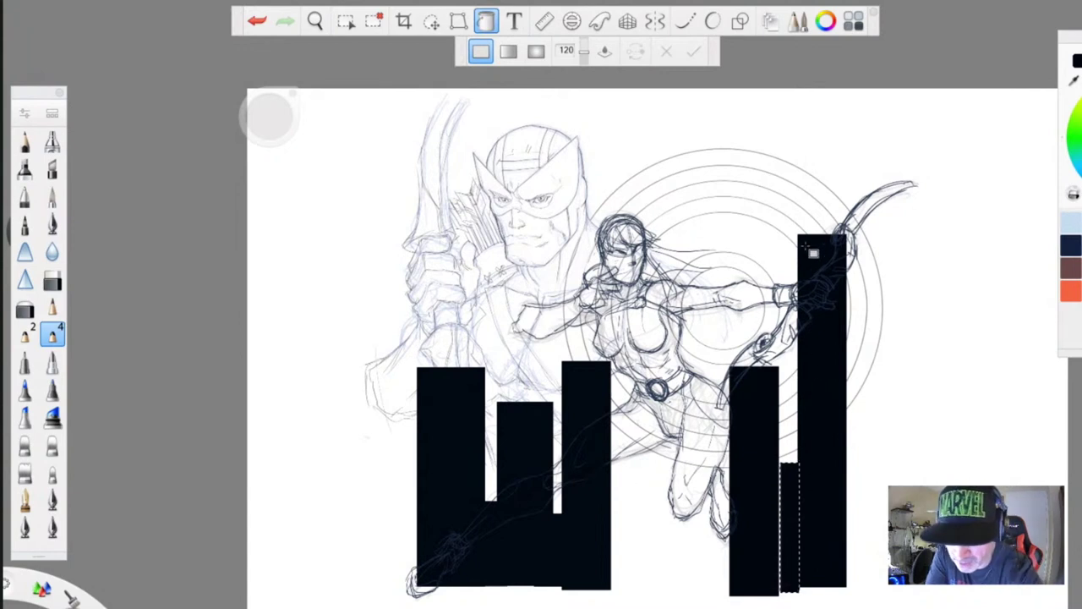
click(346, 21)
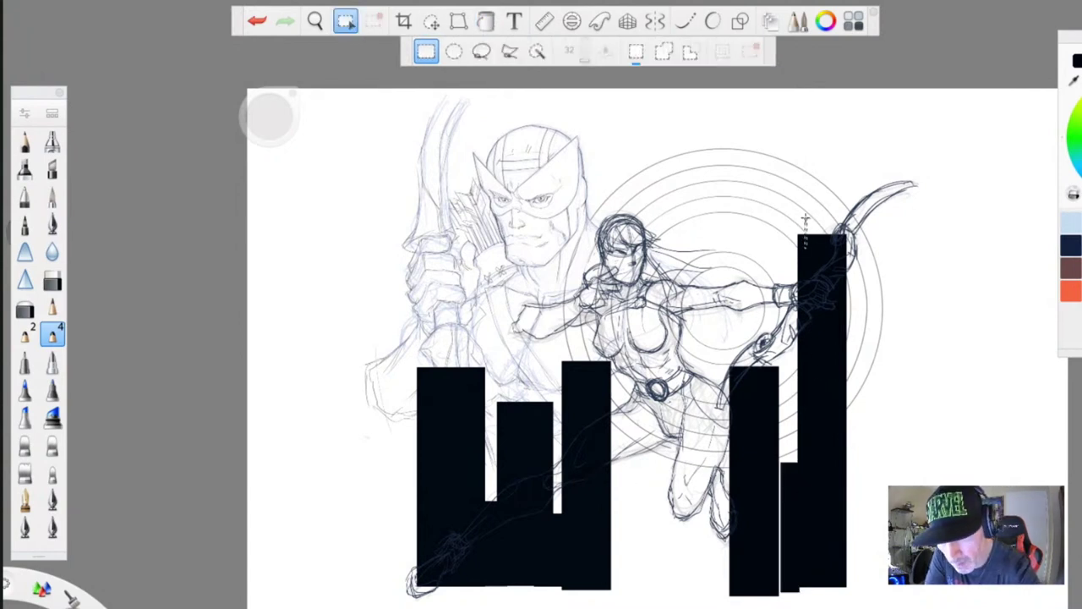
click(485, 21)
click(809, 241)
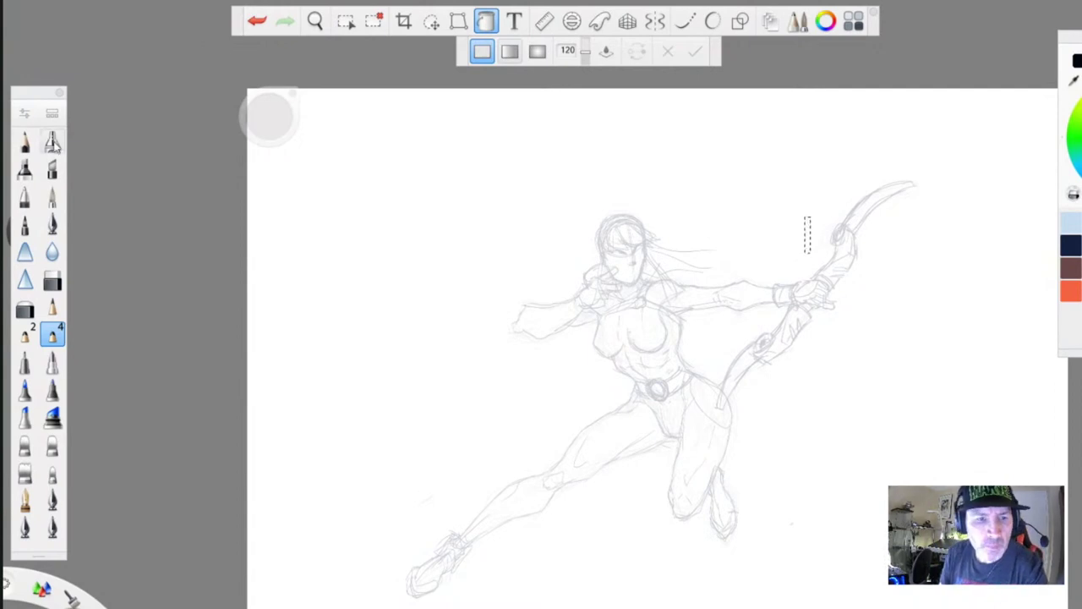
- Clear the active selection and save the drawing
click(37, 1)
mouse_move(62, 1)
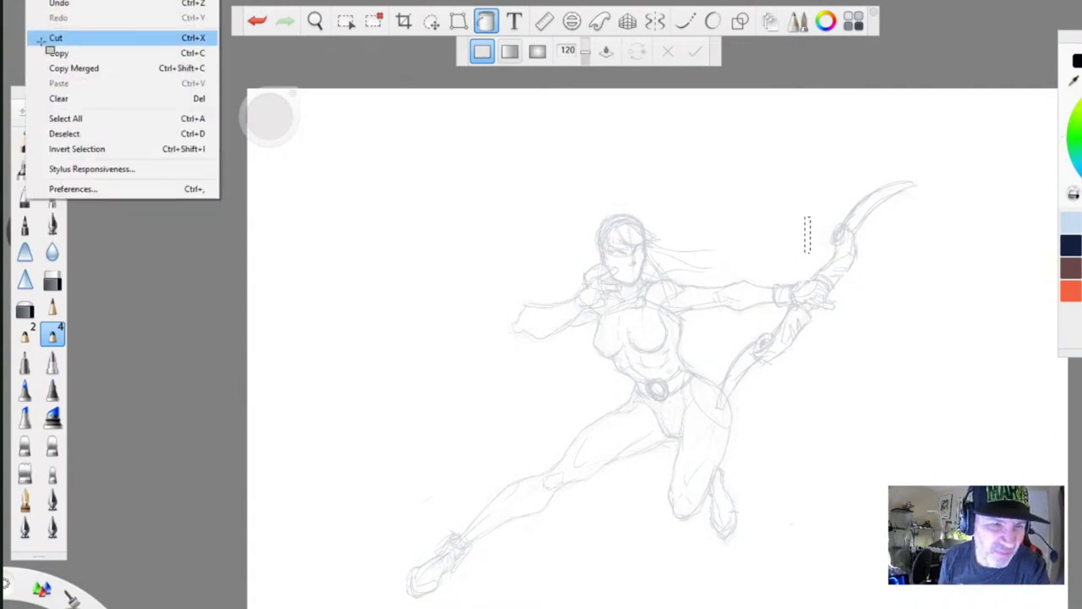
click(56, 133)
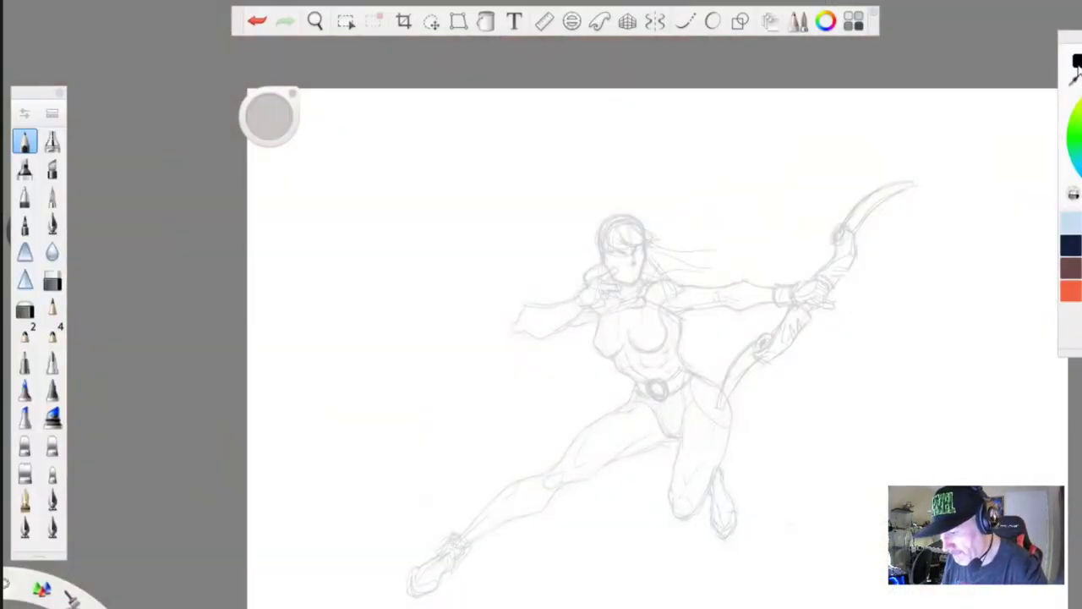
click(17, 2)
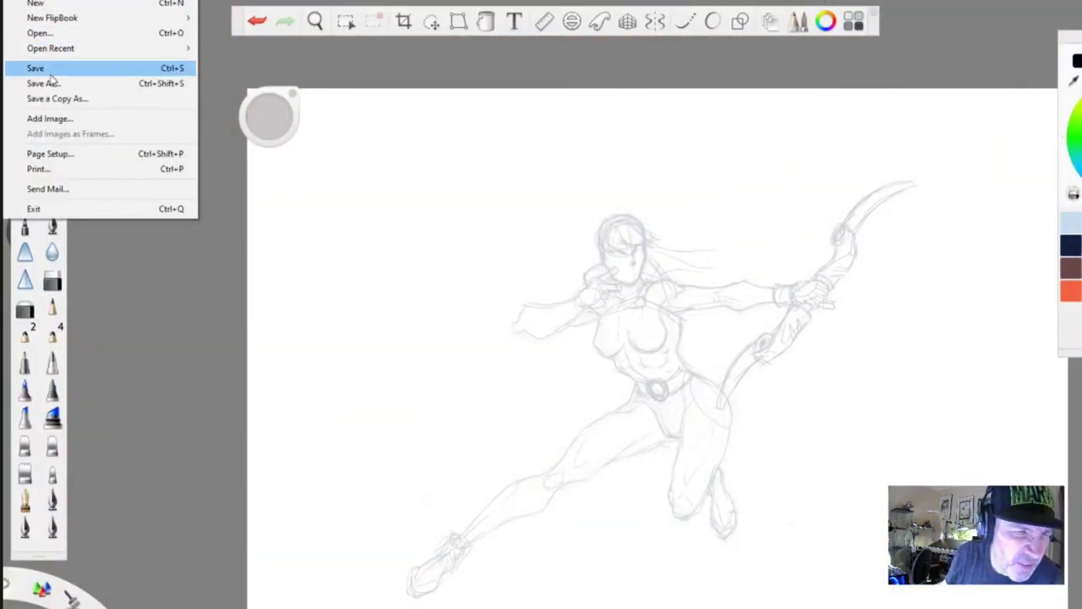
click(48, 69)
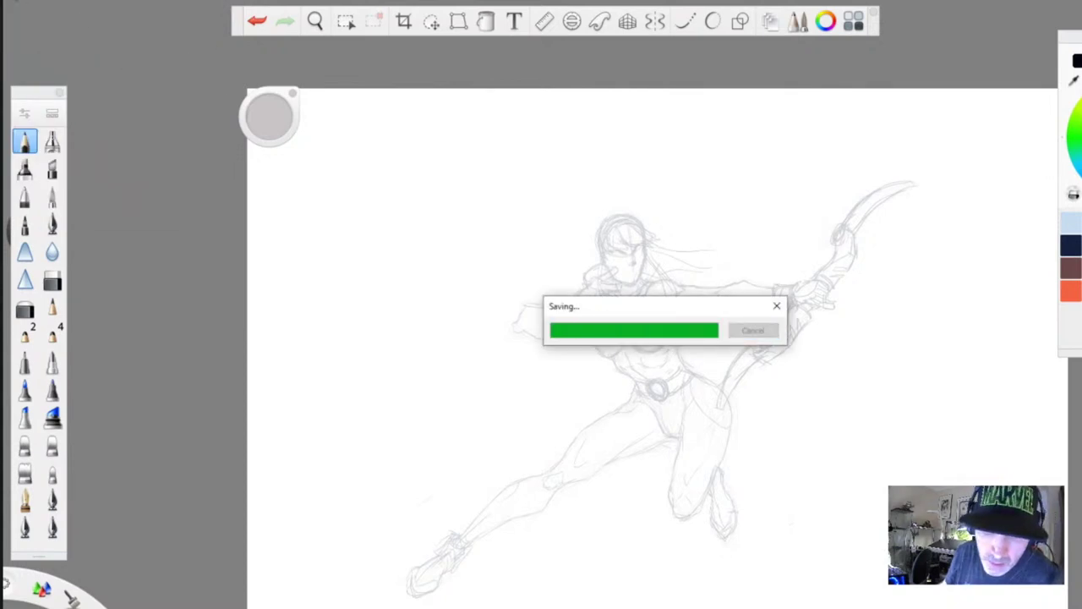
click(17, 2)
click(399, 163)
- Pencil the archer's hairline, swept bangs, ears and the eye on the far side of her face over the faint sketch
scroll(534, 226, up, 5)
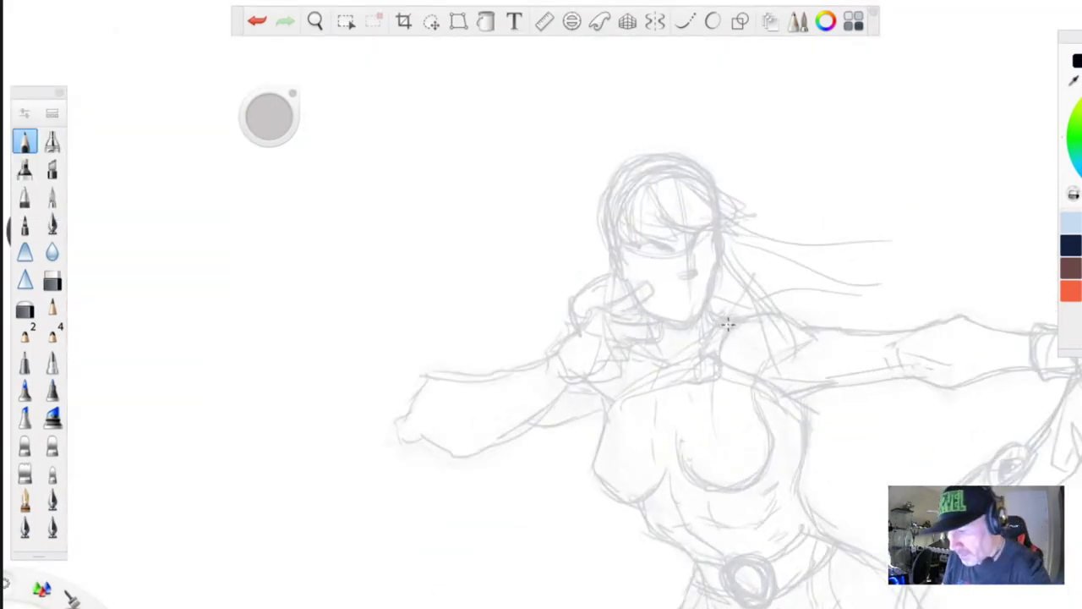
mouse_move(698, 178)
mouse_down()
mouse_move(715, 222)
mouse_move(699, 184)
mouse_move(660, 174)
mouse_move(618, 193)
mouse_move(610, 225)
mouse_move(624, 275)
mouse_up()
drag(687, 175, 741, 231)
drag(652, 176, 681, 226)
mouse_move(696, 176)
mouse_down()
mouse_move(724, 232)
mouse_move(739, 204)
mouse_up()
drag(738, 205, 721, 214)
drag(650, 211, 681, 228)
mouse_move(626, 222)
mouse_down()
mouse_move(651, 183)
mouse_move(611, 218)
mouse_move(613, 279)
mouse_up()
mouse_move(715, 240)
mouse_down()
mouse_move(720, 254)
mouse_move(712, 238)
mouse_move(692, 250)
mouse_up()
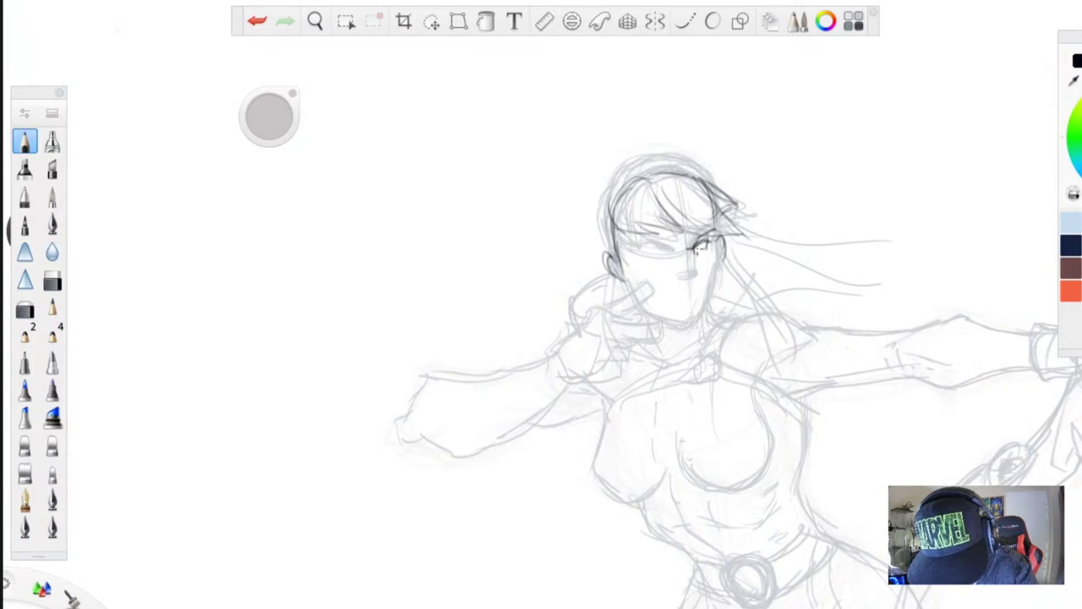
- Draw the archer's nose, slightly open mouth, jawline and nearer eye in pencil
mouse_move(687, 277)
mouse_down()
mouse_move(685, 293)
mouse_move(705, 296)
mouse_move(668, 306)
mouse_move(693, 296)
mouse_up()
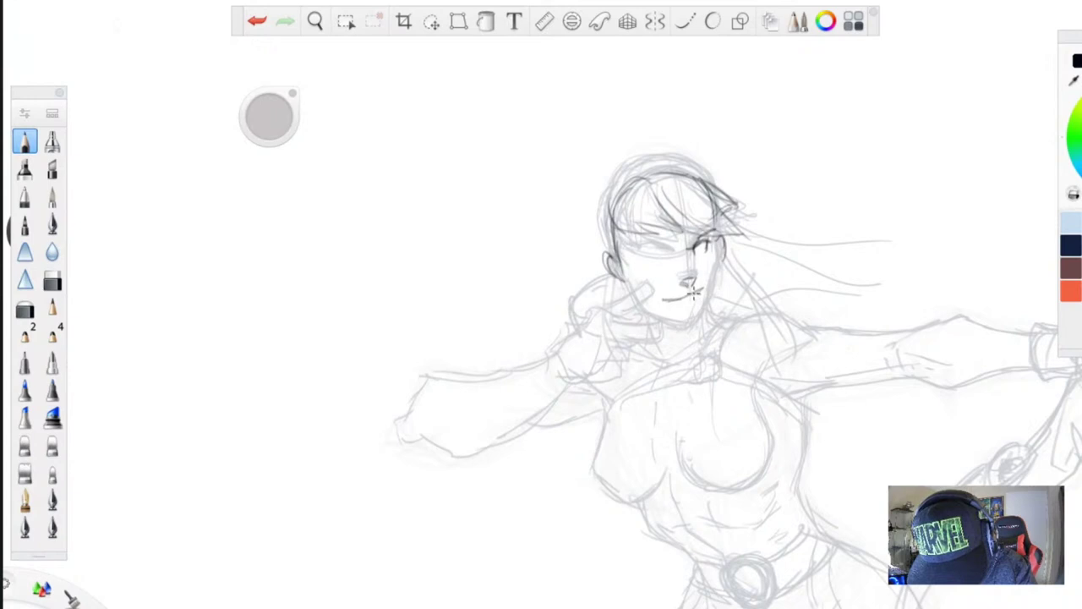
mouse_move(694, 291)
mouse_down()
mouse_move(670, 298)
mouse_move(702, 294)
mouse_move(695, 302)
mouse_up()
mouse_move(721, 235)
mouse_down()
mouse_move(702, 316)
mouse_move(686, 327)
mouse_up()
mouse_move(682, 310)
mouse_down()
mouse_move(670, 312)
mouse_move(677, 330)
mouse_move(644, 308)
mouse_move(626, 272)
mouse_move(630, 234)
mouse_move(671, 250)
mouse_move(638, 252)
mouse_move(640, 262)
mouse_up()
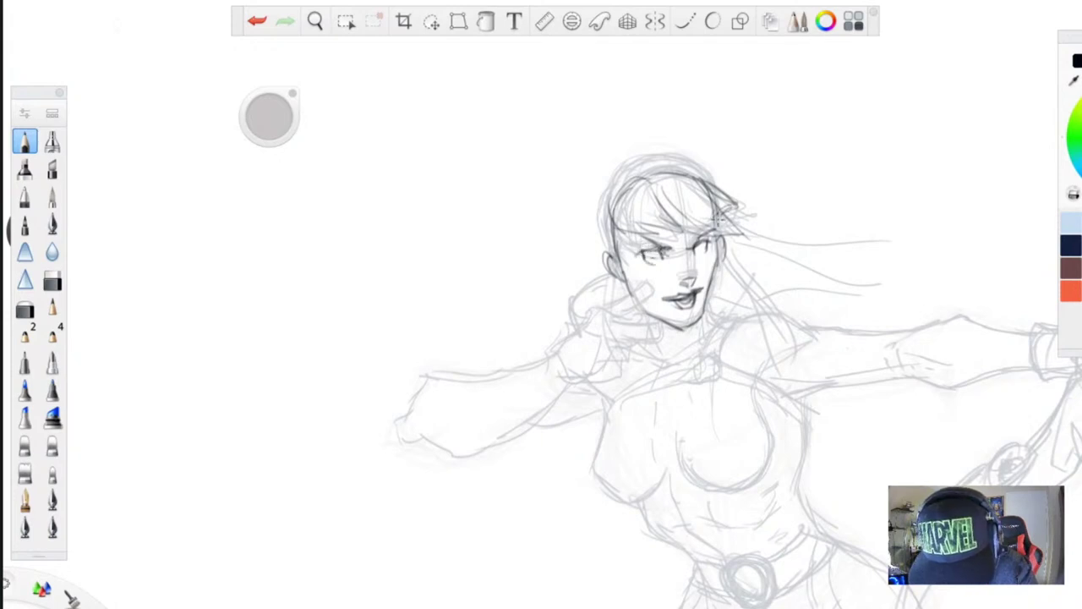
- Add the neck line and side hair strands, darken the eyebrows and eyes, and outline the crown and back of the hair
mouse_move(706, 289)
mouse_down()
mouse_move(702, 319)
mouse_move(682, 328)
mouse_move(705, 326)
mouse_up()
mouse_move(616, 227)
mouse_down()
mouse_move(613, 296)
mouse_move(621, 222)
mouse_move(619, 328)
mouse_up()
mouse_move(707, 234)
mouse_down()
mouse_move(688, 248)
mouse_move(628, 230)
mouse_move(653, 257)
mouse_up()
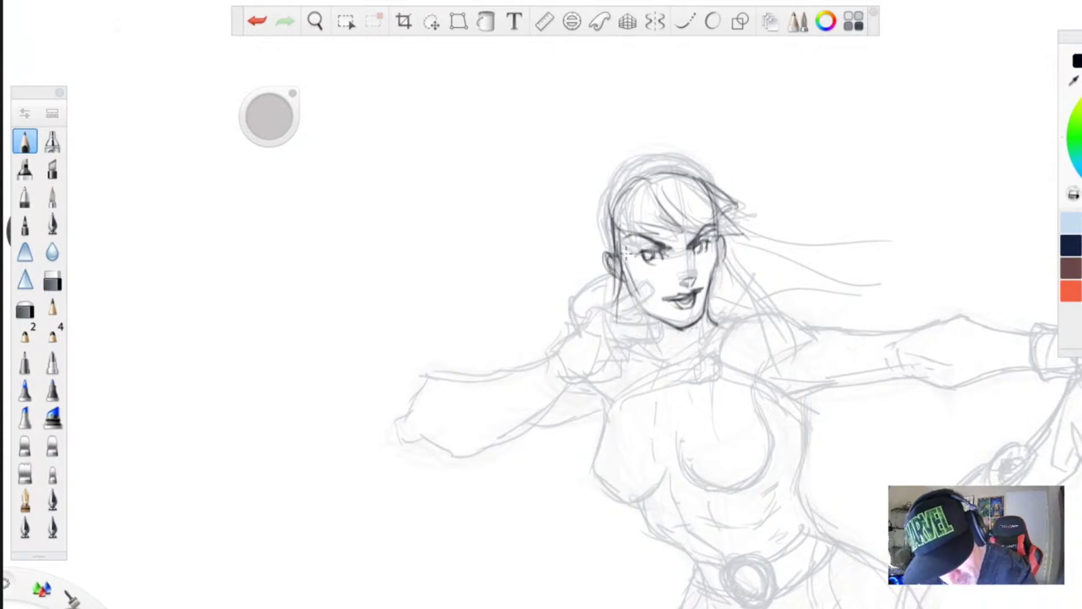
mouse_move(707, 174)
mouse_down()
mouse_move(644, 161)
mouse_move(611, 201)
mouse_move(606, 240)
mouse_up()
mouse_move(656, 164)
mouse_down()
mouse_move(713, 177)
mouse_move(680, 163)
mouse_move(632, 164)
mouse_move(589, 216)
mouse_move(592, 246)
mouse_up()
drag(611, 210, 595, 249)
drag(623, 279, 617, 315)
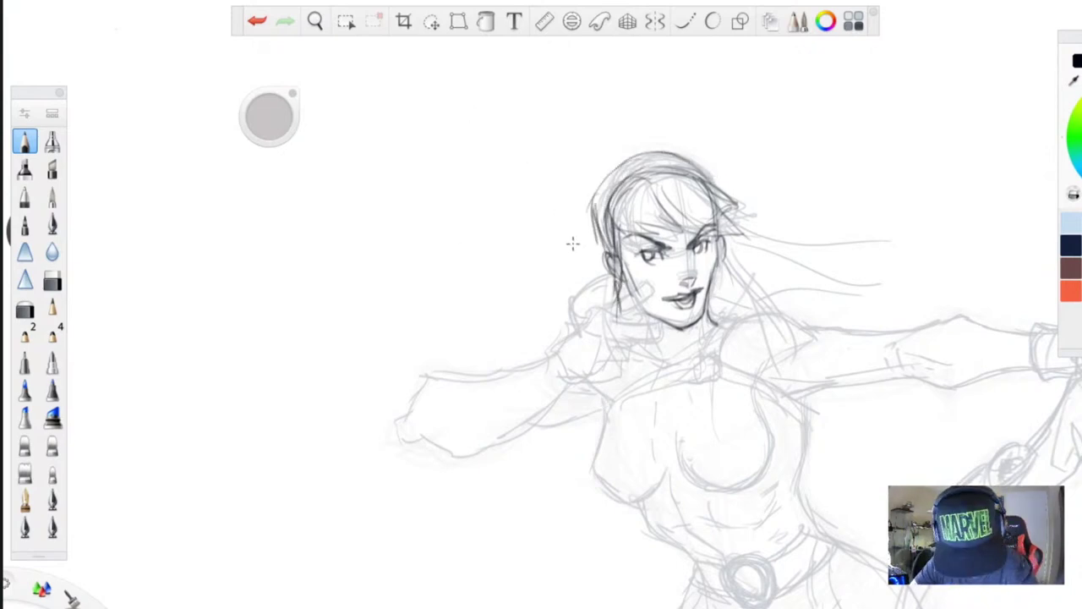
- Define the bridge and side of the archer's nose with darker pencil strokes
click(314, 21)
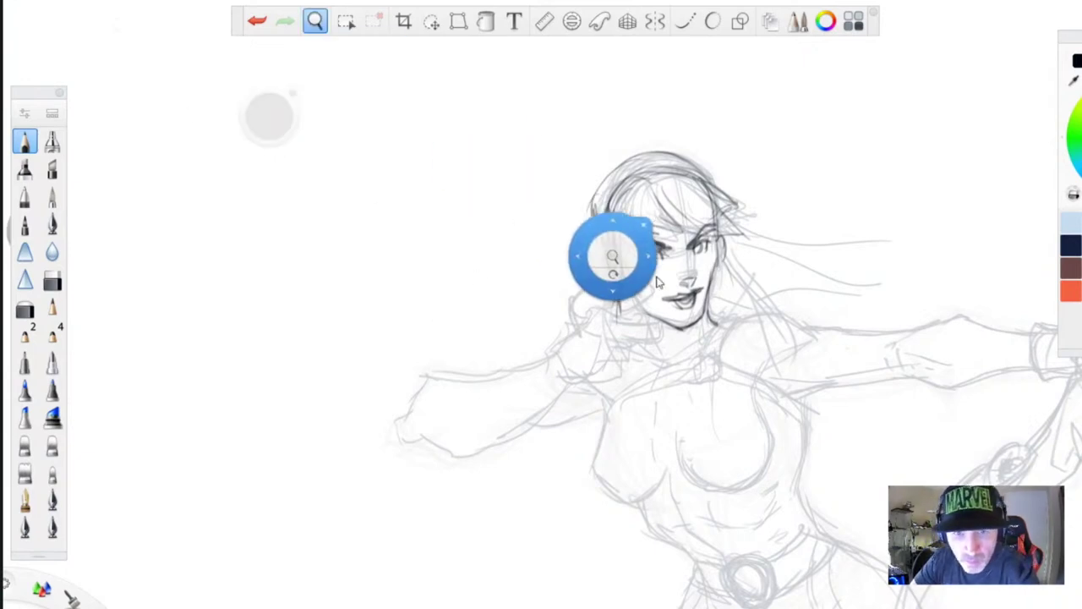
drag(611, 256, 645, 260)
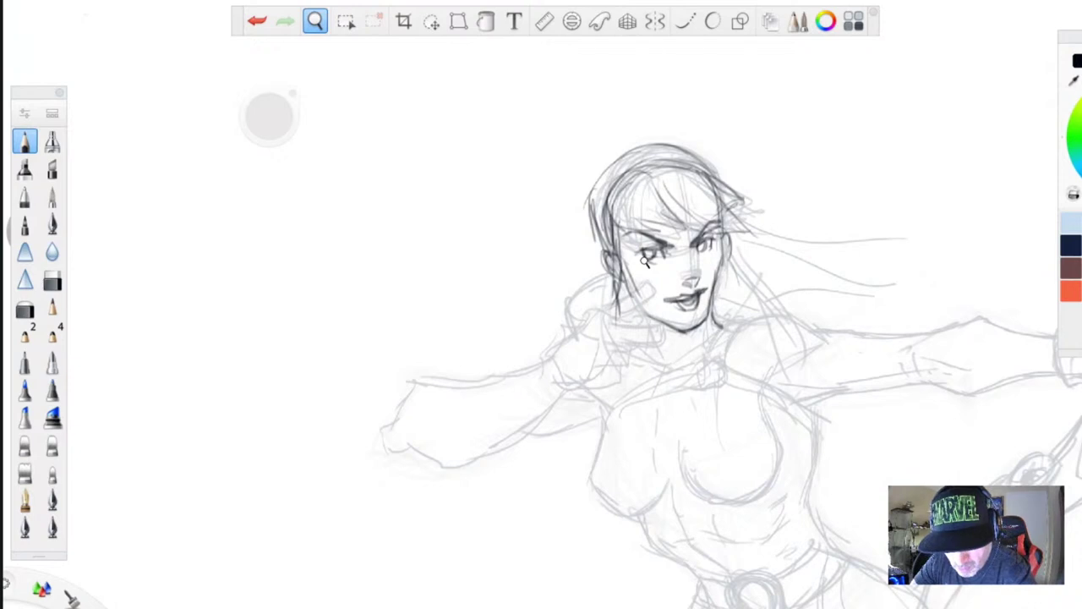
drag(646, 261, 656, 191)
click(25, 144)
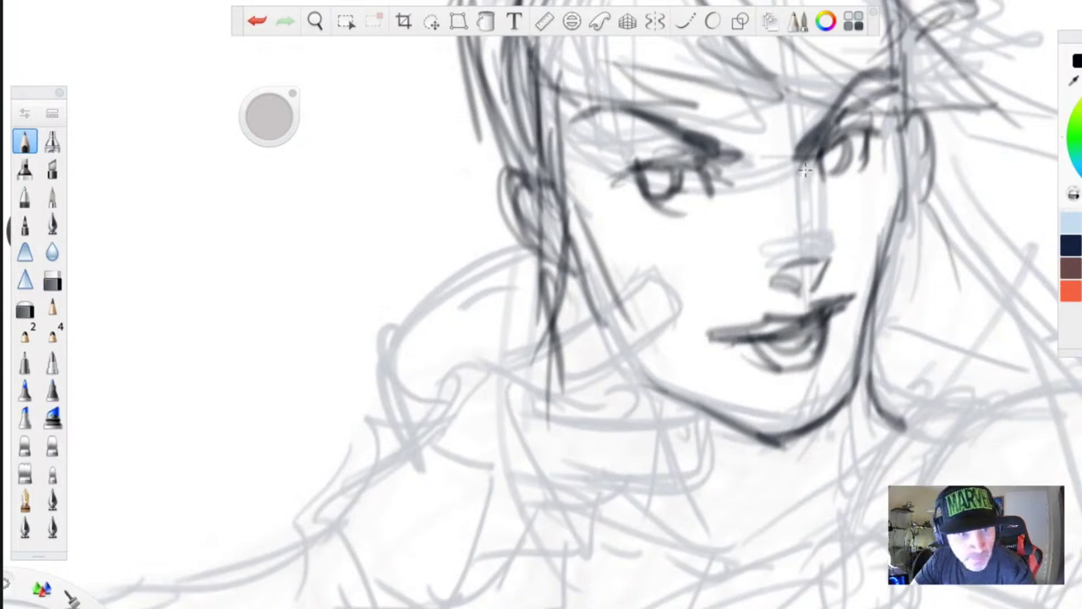
drag(805, 140, 802, 212)
drag(817, 230, 810, 292)
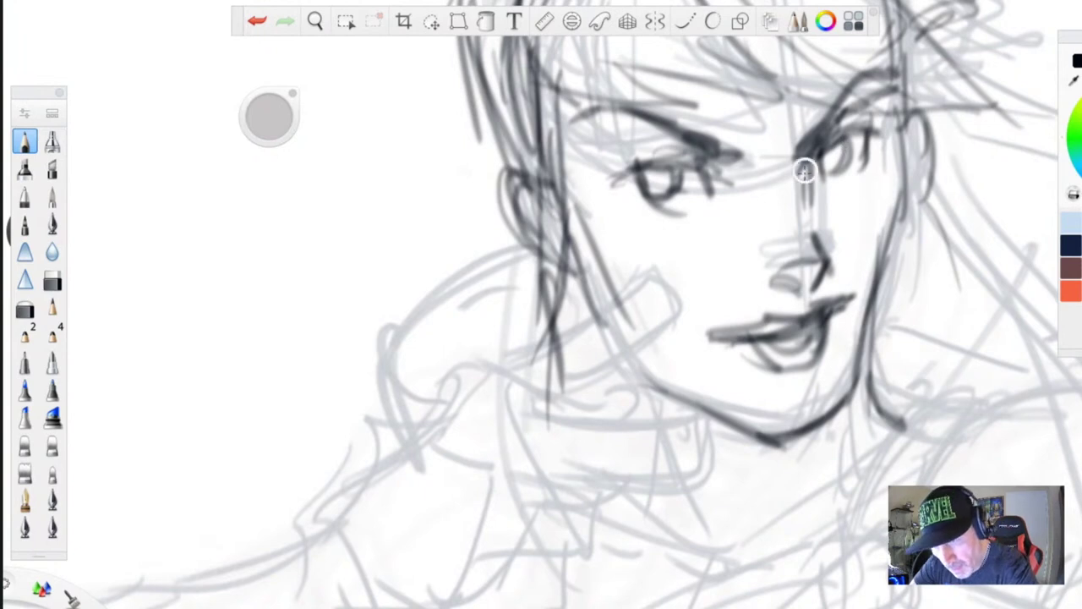
mouse_move(817, 144)
mouse_down()
mouse_move(803, 181)
mouse_move(810, 233)
mouse_up()
click(52, 309)
drag(808, 145, 822, 227)
click(256, 22)
click(255, 22)
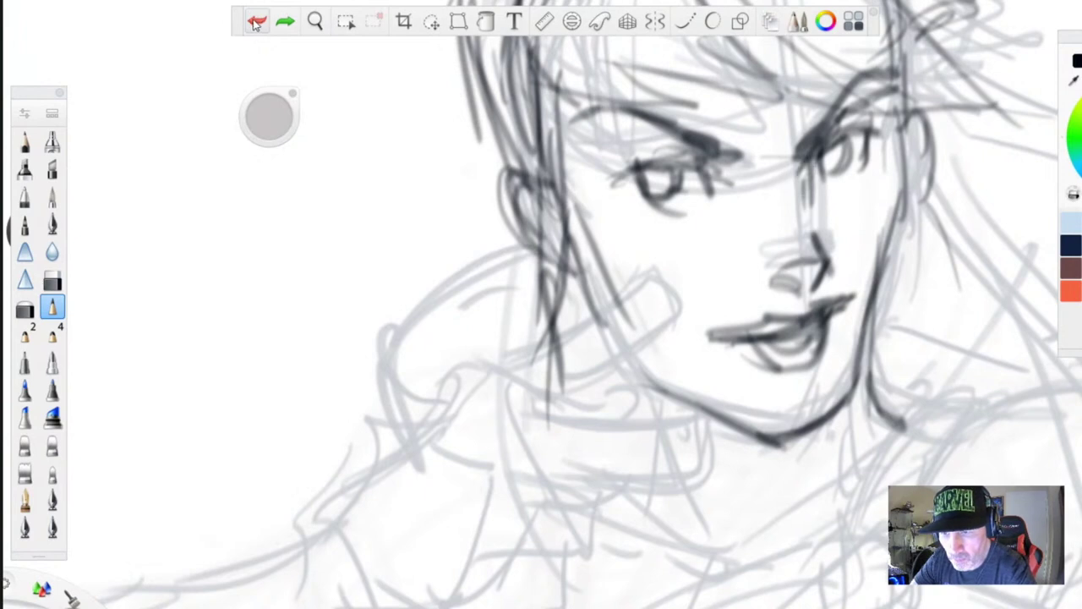
- Draw a thick black shadow from the inner corner of the far eye down the nose bridge and adjust the brush
click(53, 337)
mouse_move(817, 147)
mouse_down()
mouse_move(805, 186)
mouse_move(814, 228)
mouse_up()
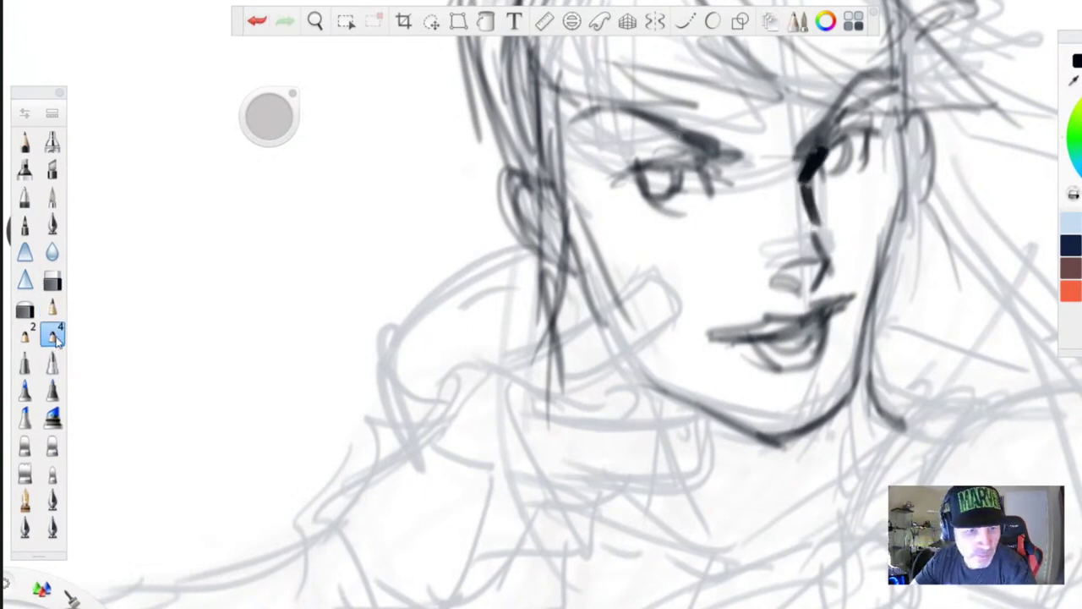
drag(263, 128, 265, 129)
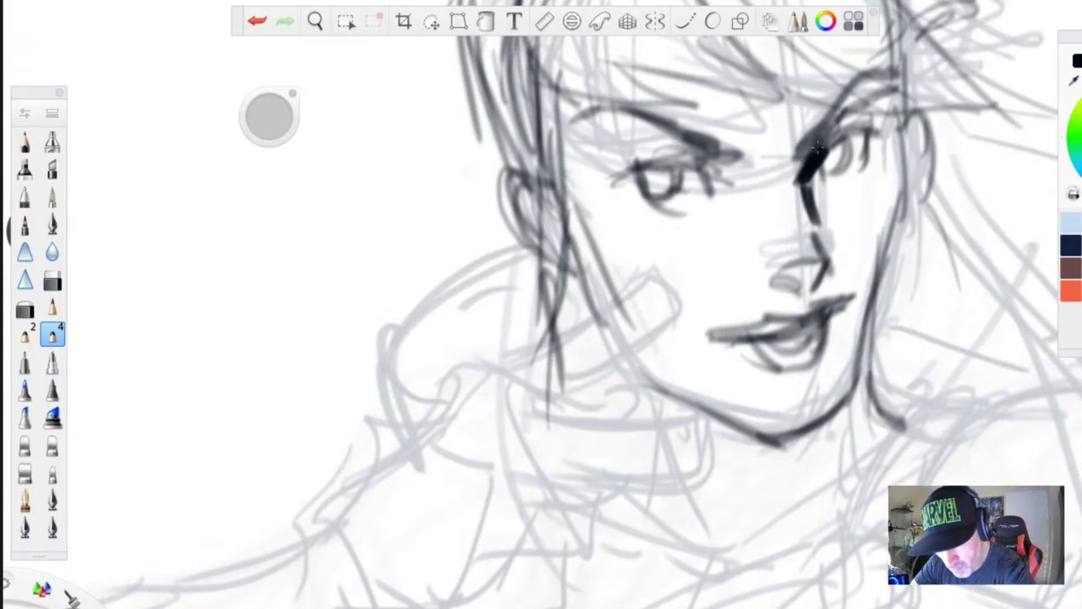
- Undo the thick black shadow strokes on the archer's nose bridge and erase lightly beside the bridge
key(ctrl+z)
click(257, 22)
click(257, 22)
click(259, 24)
click(260, 25)
mouse_move(814, 149)
mouse_down()
mouse_move(803, 203)
mouse_move(825, 236)
mouse_up()
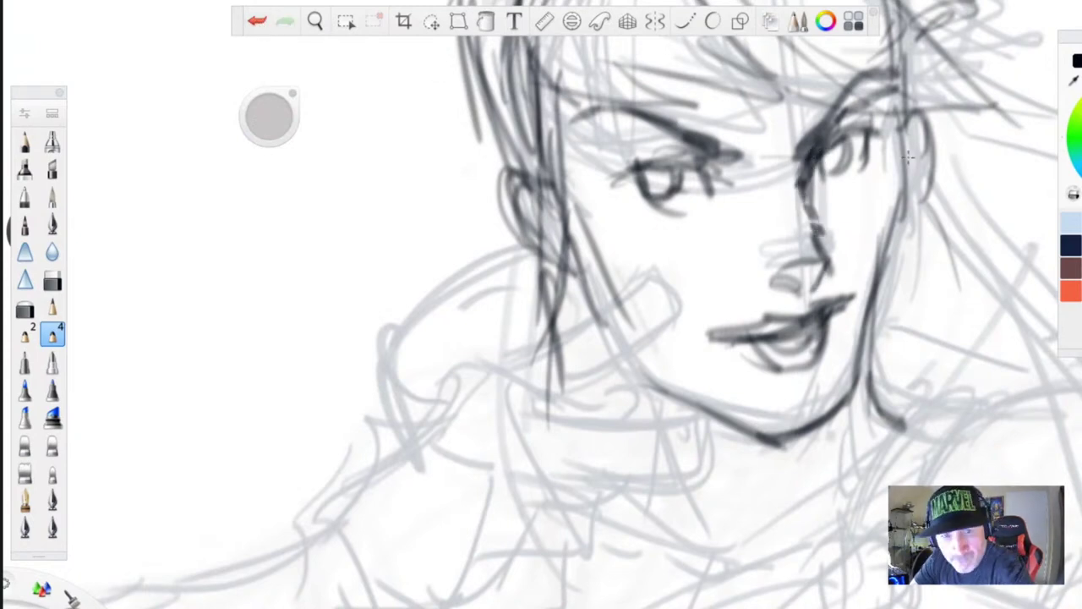
click(258, 25)
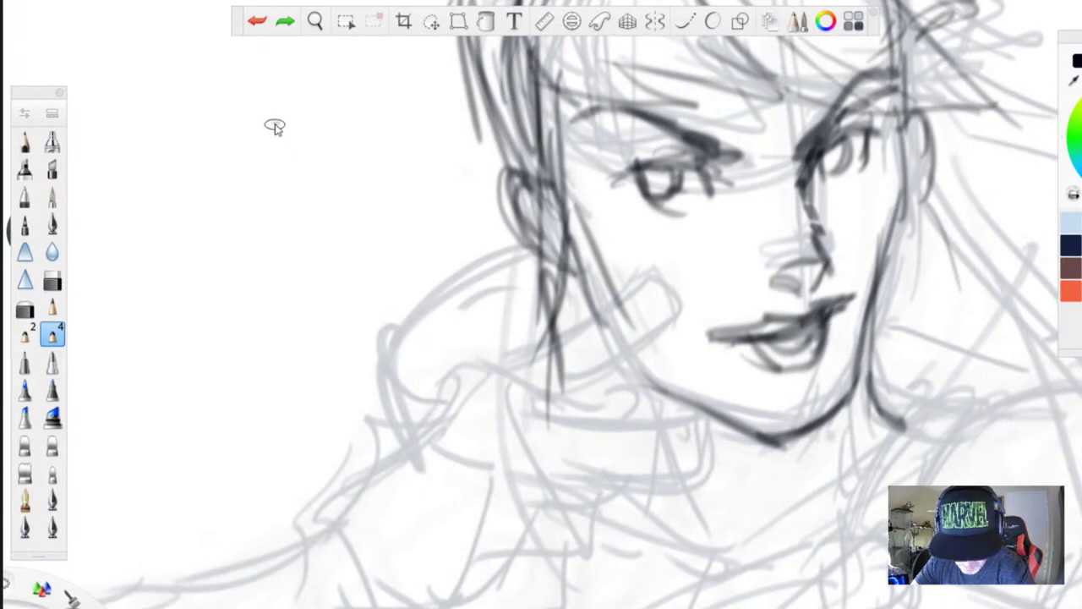
key(e)
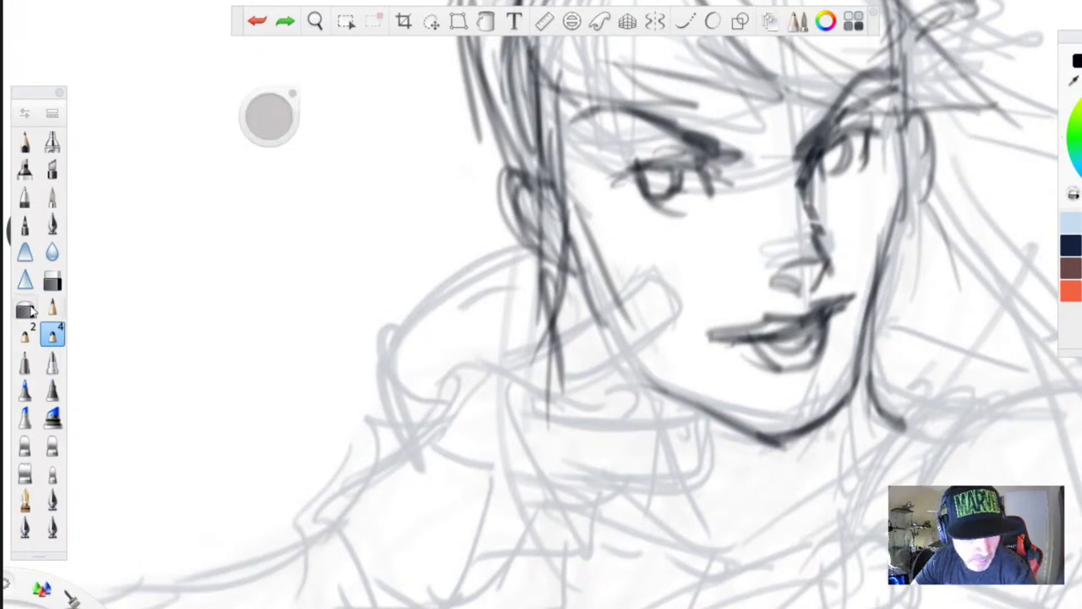
drag(791, 173, 793, 191)
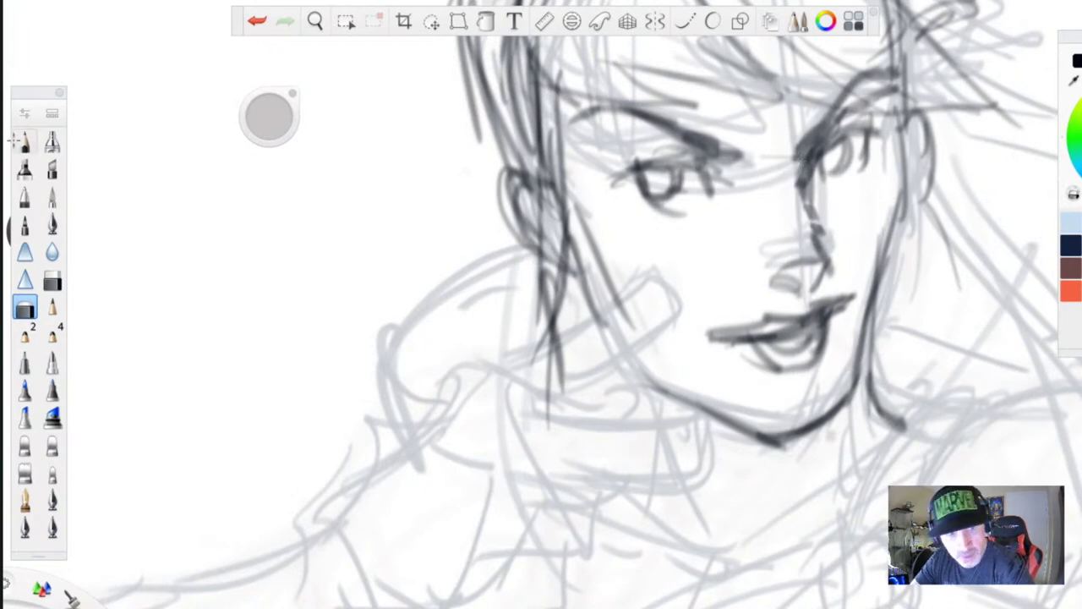
- Darken the inner corner, upper lid and lashes of the archer's far eye with bold black brush strokes
click(31, 146)
click(52, 308)
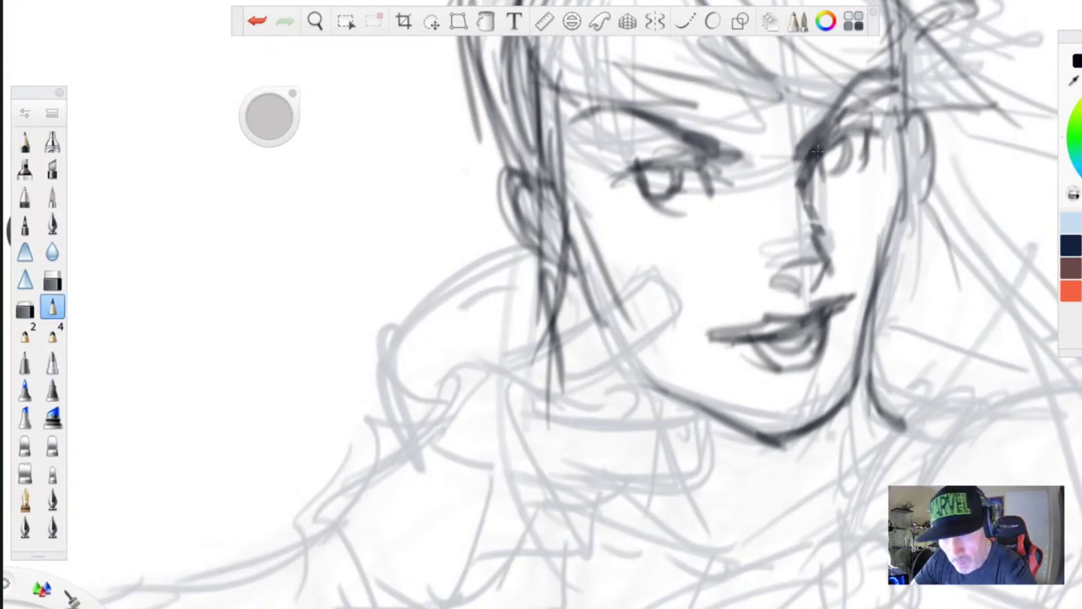
click(52, 335)
drag(826, 135, 804, 186)
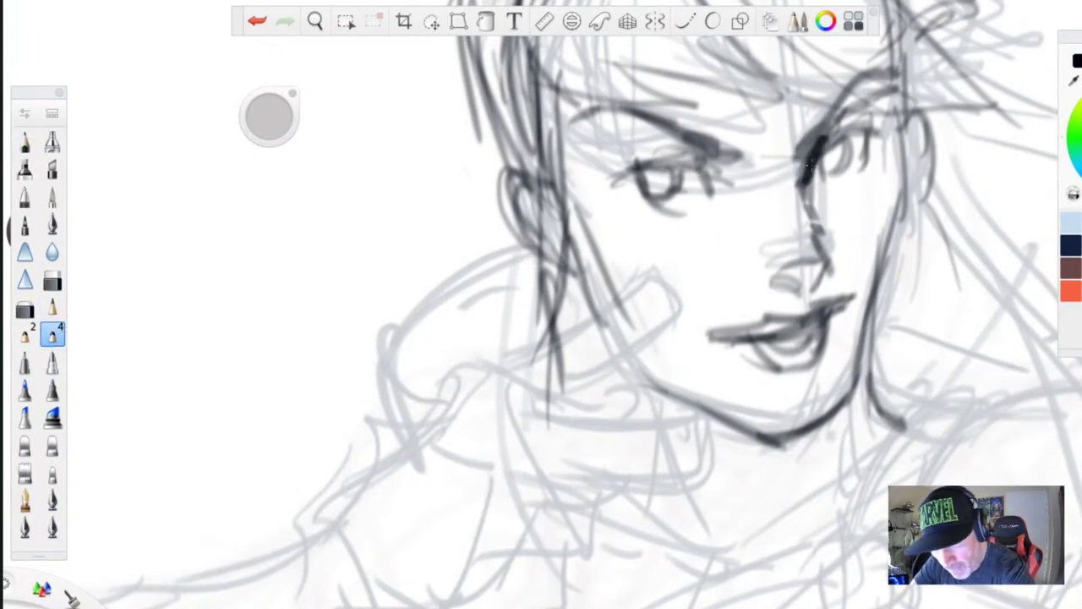
mouse_move(839, 137)
mouse_down()
mouse_move(876, 124)
mouse_move(861, 135)
mouse_move(866, 164)
mouse_up()
mouse_move(873, 123)
mouse_down()
mouse_move(892, 105)
mouse_move(837, 133)
mouse_up()
mouse_move(871, 132)
mouse_down()
mouse_move(883, 144)
mouse_move(871, 159)
mouse_up()
drag(876, 146, 859, 169)
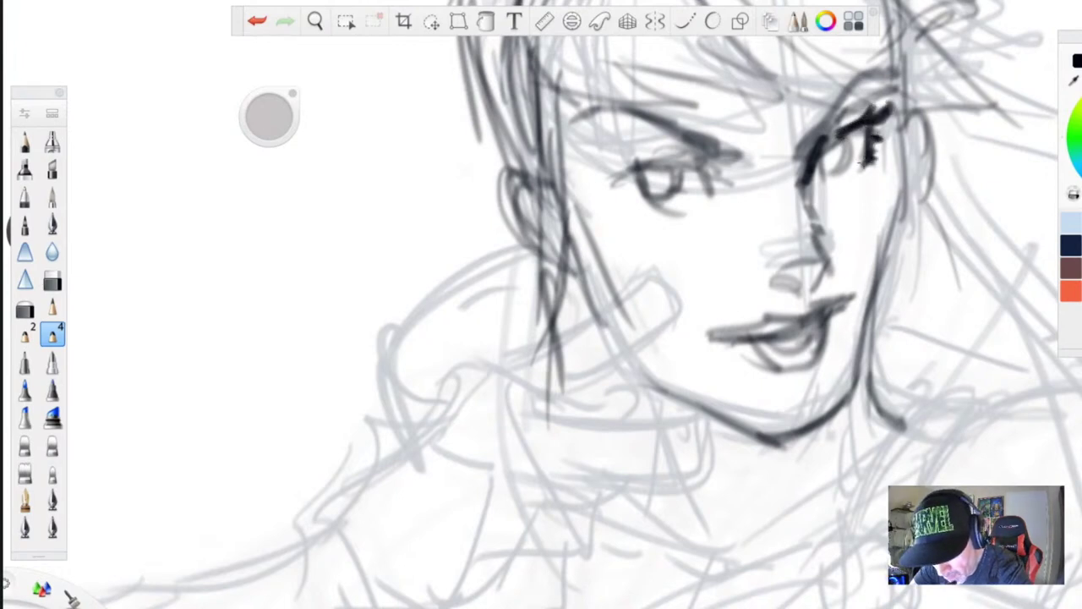
mouse_move(868, 125)
mouse_down()
mouse_move(848, 174)
mouse_move(845, 136)
mouse_move(832, 169)
mouse_move(845, 165)
mouse_move(852, 154)
mouse_move(834, 163)
mouse_move(824, 146)
mouse_move(814, 181)
mouse_up()
- Darken the side of the nose and the lip contours with bold strokes
mouse_move(814, 230)
mouse_down()
mouse_move(825, 253)
mouse_move(804, 287)
mouse_move(774, 285)
mouse_move(829, 272)
mouse_up()
drag(850, 296, 731, 331)
drag(820, 315, 793, 334)
mouse_move(845, 301)
mouse_down()
mouse_move(814, 325)
mouse_move(726, 335)
mouse_move(834, 348)
mouse_move(775, 367)
mouse_move(749, 347)
mouse_move(694, 340)
mouse_up()
- Reinforce the far side of the face down to the chin and add strokes along the near cheek
mouse_move(901, 44)
mouse_down()
mouse_move(907, 110)
mouse_move(859, 379)
mouse_move(761, 447)
mouse_up()
drag(573, 199, 600, 265)
drag(610, 307, 617, 314)
- Darken the near eyebrow and define the lids and lashes of the near eye
mouse_move(736, 155)
mouse_down()
mouse_move(612, 110)
mouse_move(587, 140)
mouse_up()
mouse_move(712, 192)
mouse_down()
mouse_move(635, 171)
mouse_move(651, 157)
mouse_move(637, 153)
mouse_move(680, 166)
mouse_move(659, 161)
mouse_move(635, 172)
mouse_move(649, 203)
mouse_up()
mouse_move(672, 163)
mouse_down()
mouse_move(649, 191)
mouse_move(655, 173)
mouse_move(660, 196)
mouse_move(698, 199)
mouse_up()
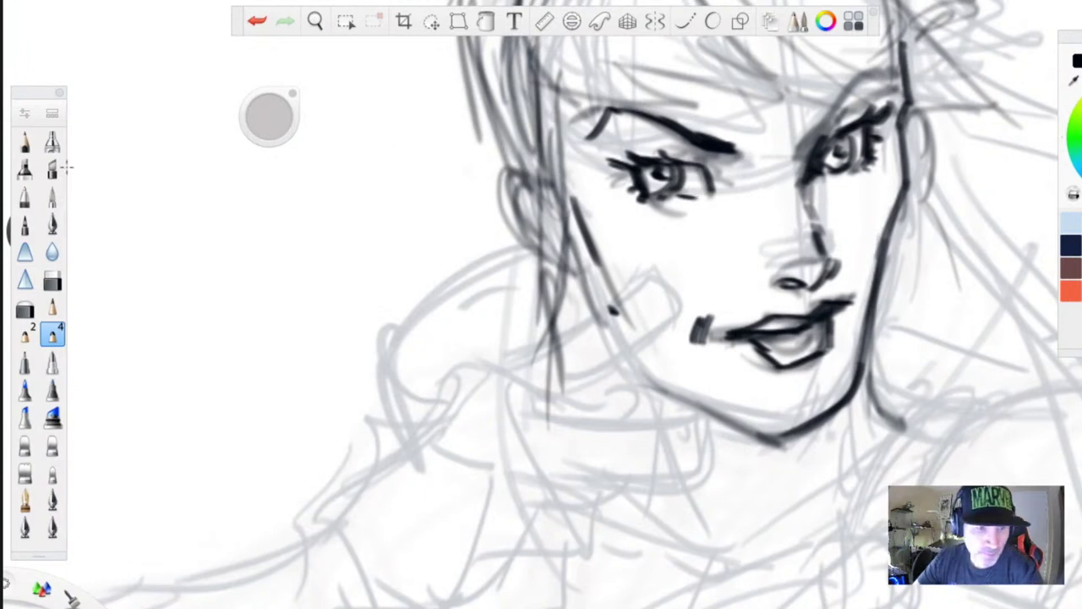
- Outline both sides of the archer's torso, including the chest, waist and hips, with the pencil
key(space)
drag(498, 274, 497, 266)
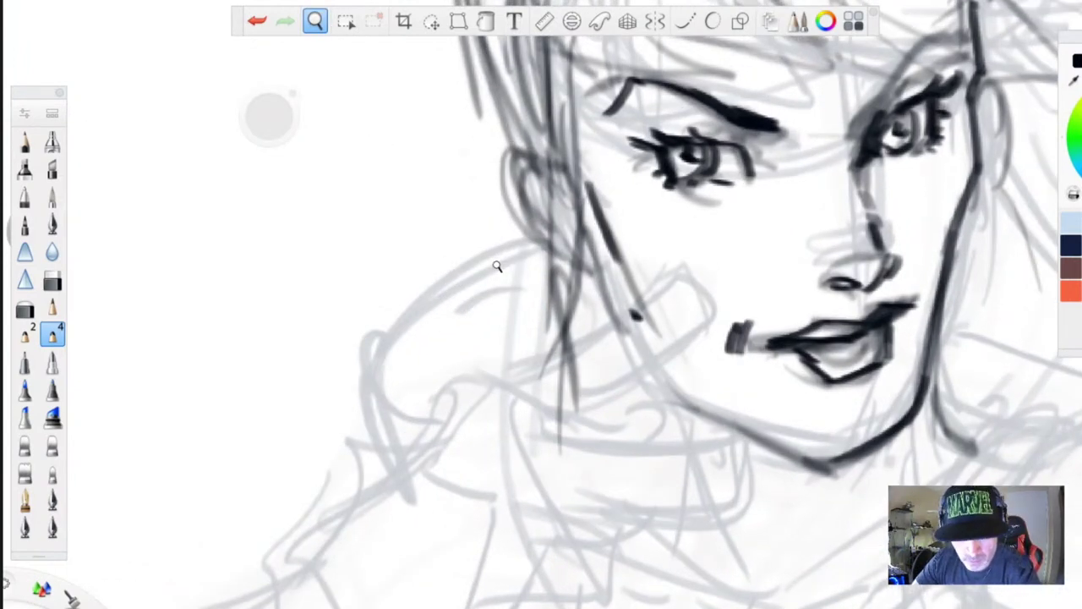
drag(497, 267, 333, 31)
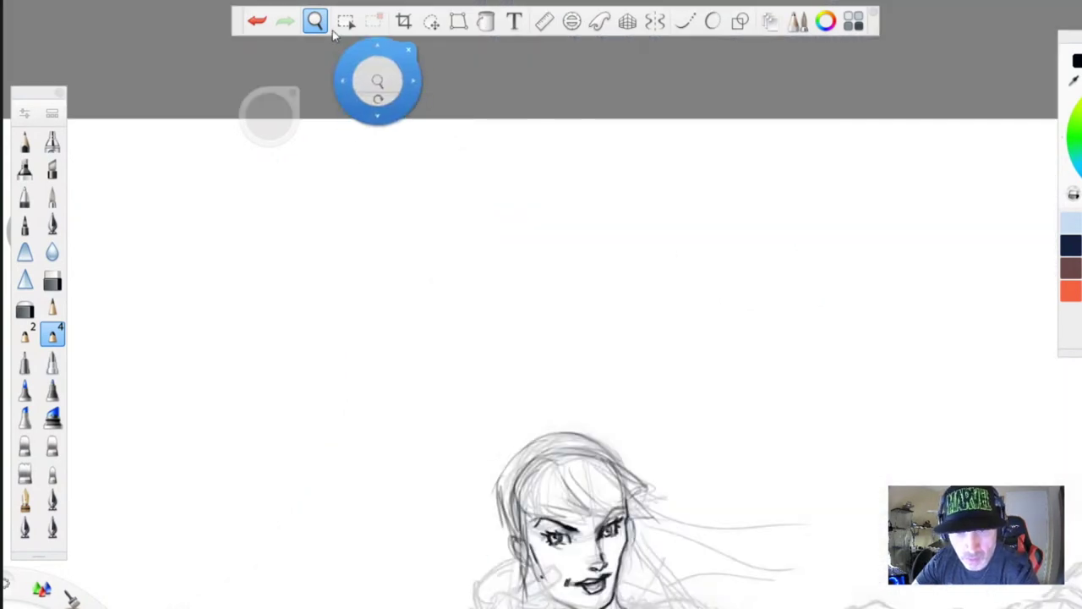
drag(437, 574, 436, 571)
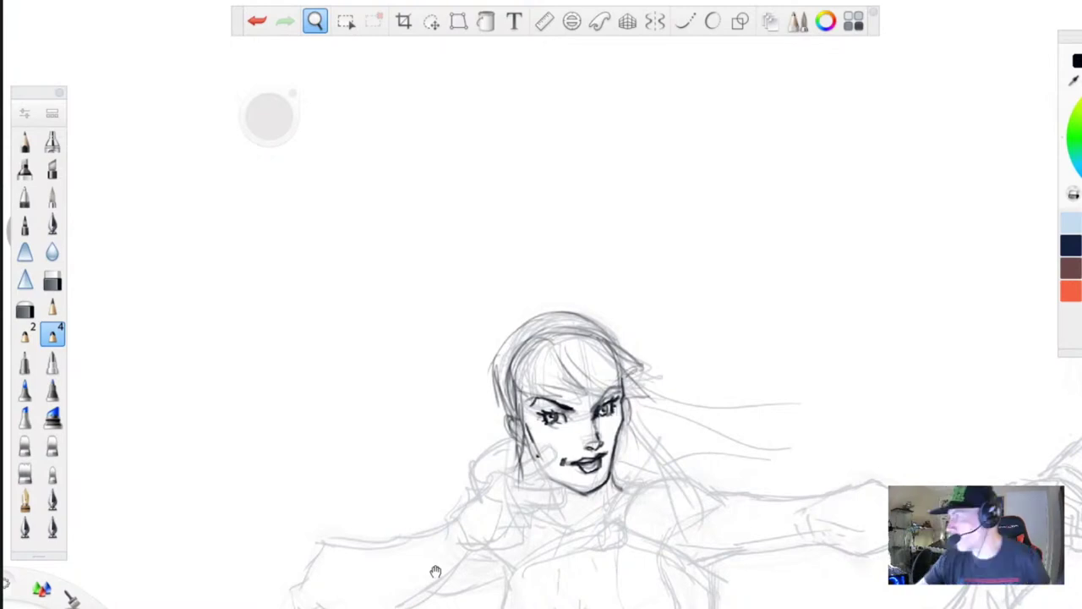
scroll(436, 572, down, 5)
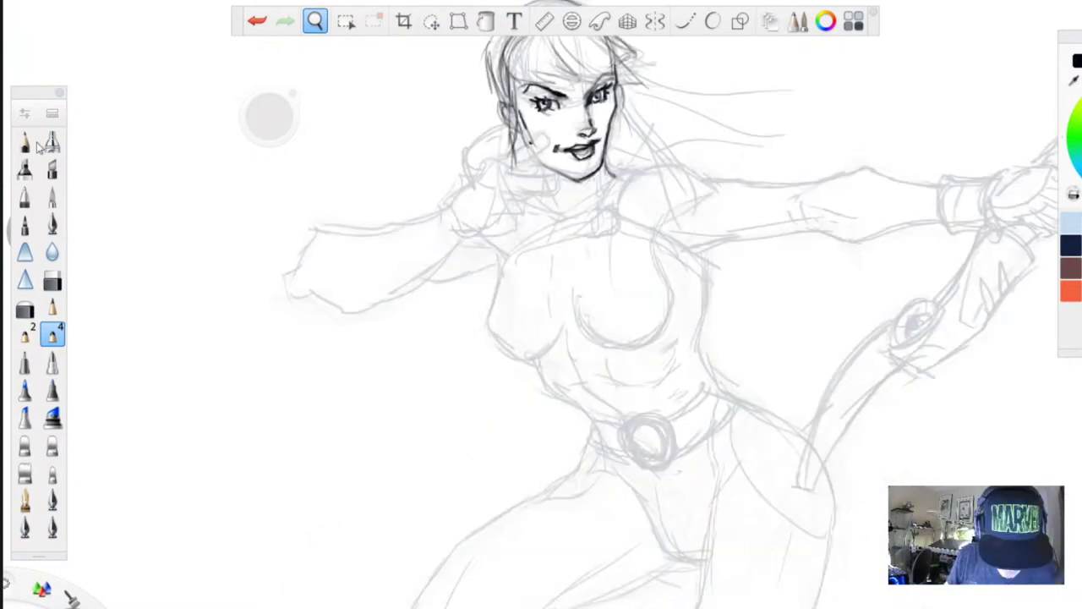
click(25, 142)
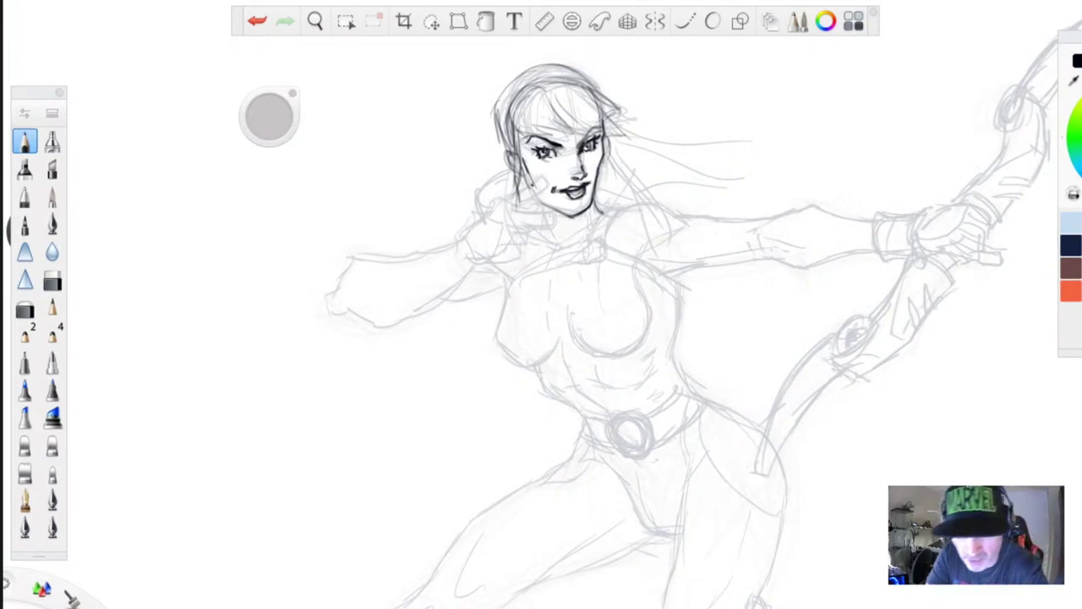
drag(678, 279, 681, 384)
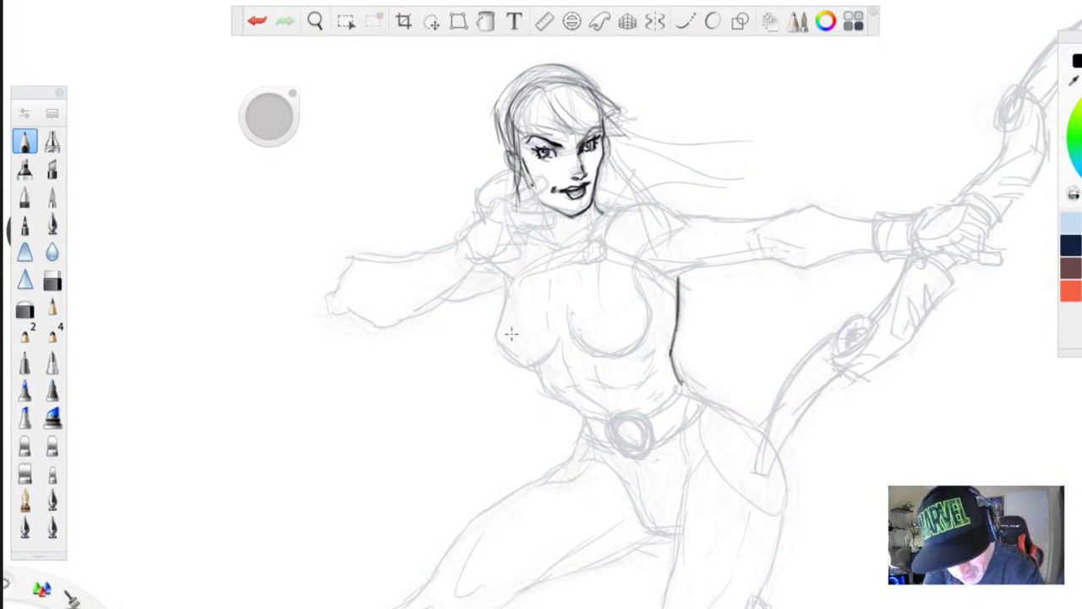
mouse_move(506, 285)
mouse_down()
mouse_move(503, 352)
mouse_move(497, 340)
mouse_move(512, 357)
mouse_move(545, 349)
mouse_move(551, 321)
mouse_move(538, 376)
mouse_move(534, 362)
mouse_move(579, 411)
mouse_move(585, 445)
mouse_move(563, 471)
mouse_up()
mouse_move(707, 404)
mouse_down()
mouse_move(675, 382)
mouse_move(753, 427)
mouse_move(787, 469)
mouse_move(785, 550)
mouse_up()
drag(786, 494, 695, 395)
mouse_move(579, 431)
mouse_down()
mouse_move(554, 472)
mouse_move(517, 501)
mouse_up()
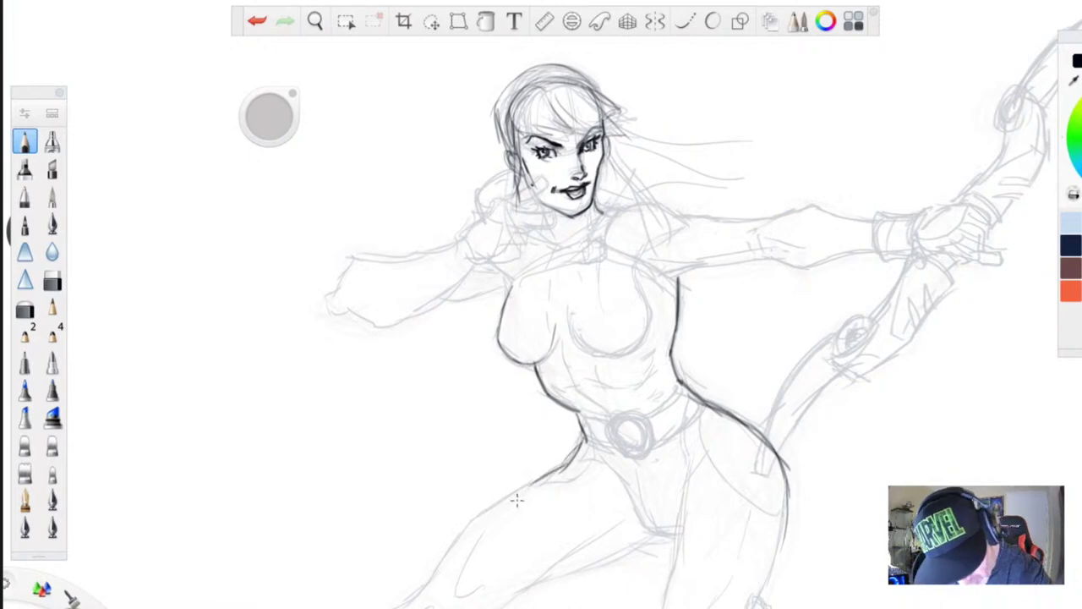
- Draw the high-cut leg lines of the costume and the seams across the pelvis
mouse_move(675, 535)
mouse_down()
mouse_move(649, 530)
mouse_move(619, 479)
mouse_move(578, 451)
mouse_up()
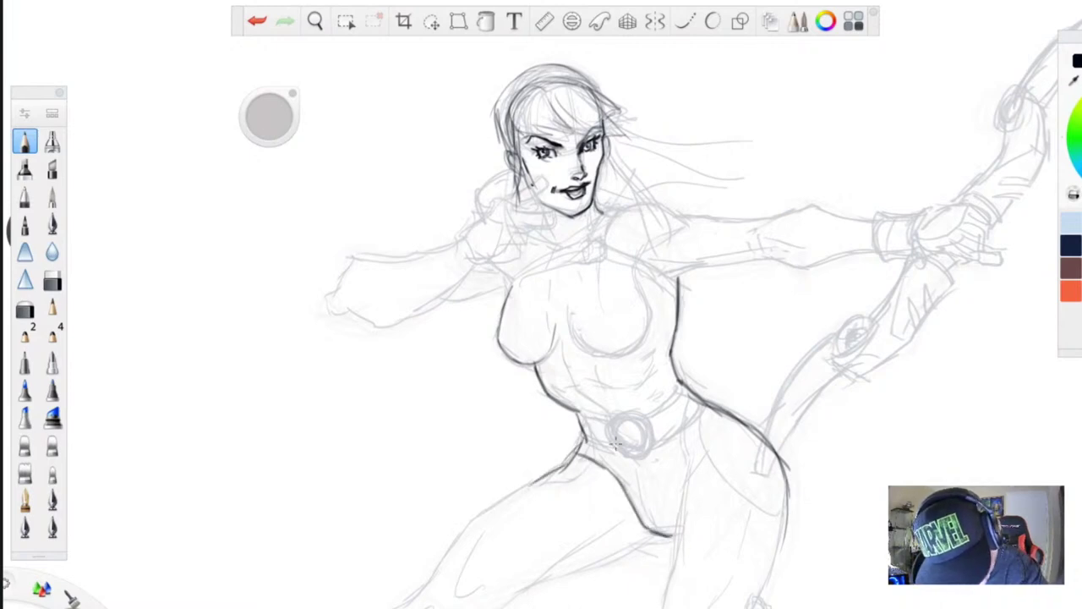
drag(710, 433, 683, 499)
drag(693, 449, 685, 391)
mouse_move(685, 500)
mouse_down()
mouse_move(628, 485)
mouse_move(665, 534)
mouse_move(636, 461)
mouse_up()
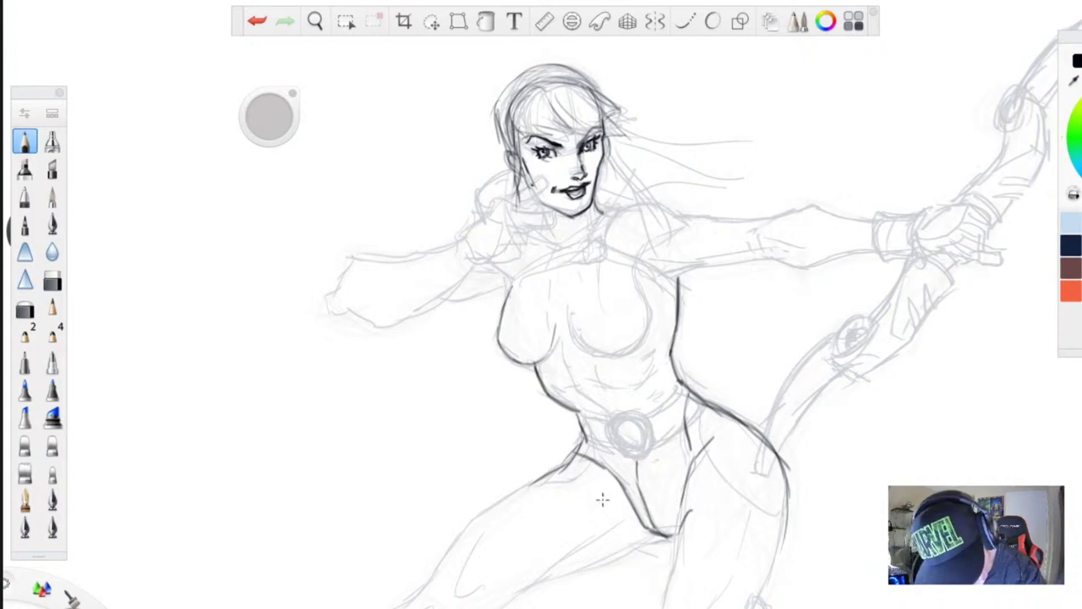
- Mark the navel and draw the curved centre seam from the collar down the torso
drag(609, 398, 611, 406)
mouse_move(611, 222)
mouse_down()
mouse_move(596, 274)
mouse_move(600, 290)
mouse_move(600, 258)
mouse_move(638, 410)
mouse_up()
mouse_move(627, 354)
mouse_down()
mouse_move(606, 308)
mouse_move(603, 244)
mouse_up()
- Draw the upper and lower contours of the bent leg's thigh with inner muscle lines
mouse_move(577, 457)
mouse_down()
mouse_move(476, 518)
mouse_move(396, 607)
mouse_up()
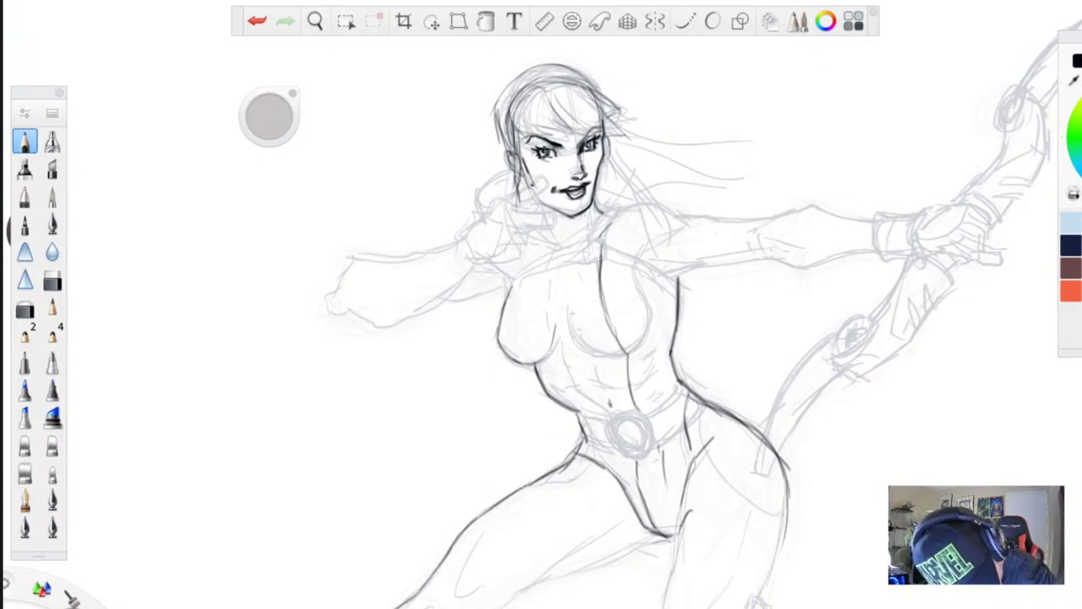
drag(524, 590, 497, 608)
drag(655, 540, 498, 608)
drag(622, 519, 544, 573)
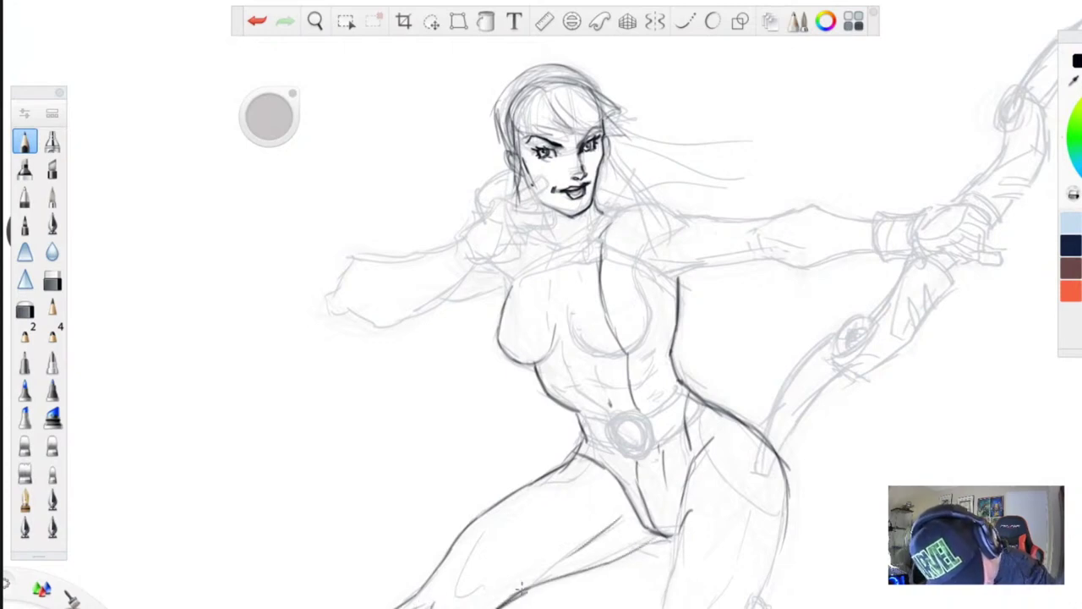
mouse_move(526, 487)
mouse_down()
mouse_move(485, 530)
mouse_move(452, 606)
mouse_up()
- Add the rib cage and abdominal muscle lines and a short fold on the pelvis
drag(563, 345, 570, 373)
mouse_move(649, 369)
mouse_down()
mouse_move(617, 389)
mouse_move(564, 387)
mouse_move(599, 406)
mouse_up()
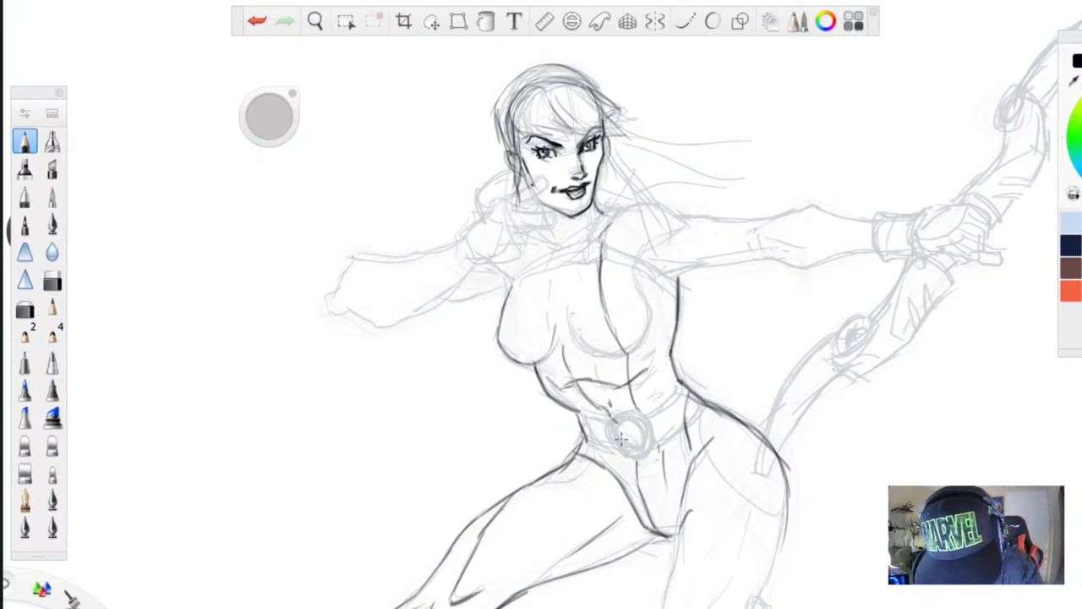
drag(638, 475, 651, 500)
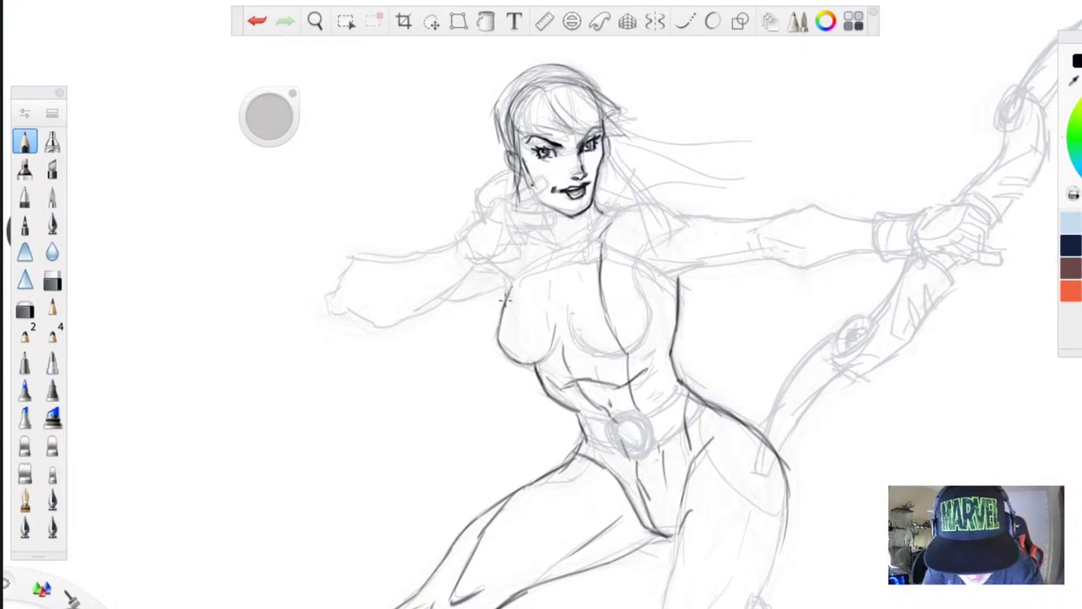
- Draw the near armpit line, the quiver edge and the arrow shafts behind the shoulder
drag(497, 265, 514, 280)
drag(479, 217, 461, 234)
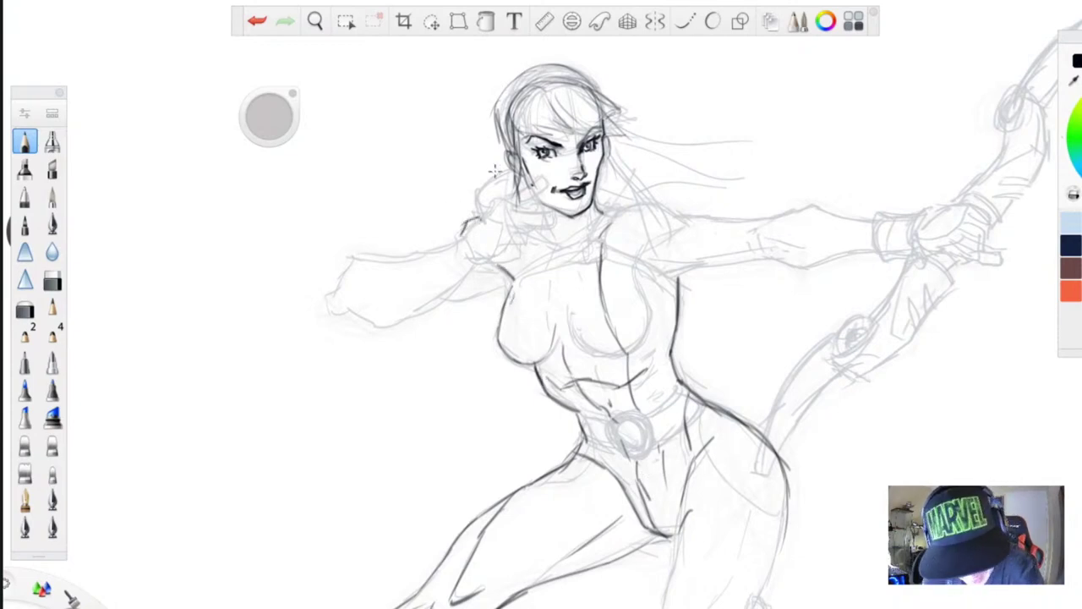
mouse_move(479, 194)
mouse_down()
mouse_move(512, 168)
mouse_move(474, 211)
mouse_move(445, 128)
mouse_move(458, 128)
mouse_up()
drag(494, 175, 465, 115)
- Darken the archer's fringe, crown and side hair and add a short line at the far side of the face
drag(587, 90, 624, 127)
mouse_move(538, 86)
mouse_down()
mouse_move(576, 129)
mouse_move(536, 136)
mouse_move(560, 137)
mouse_up()
mouse_move(587, 88)
mouse_down()
mouse_move(628, 118)
mouse_move(534, 98)
mouse_move(532, 83)
mouse_move(506, 132)
mouse_up()
drag(551, 62, 502, 126)
drag(506, 88, 513, 157)
mouse_move(579, 73)
mouse_down()
mouse_move(602, 100)
mouse_move(549, 66)
mouse_move(495, 130)
mouse_move(518, 173)
mouse_up()
drag(609, 135, 603, 153)
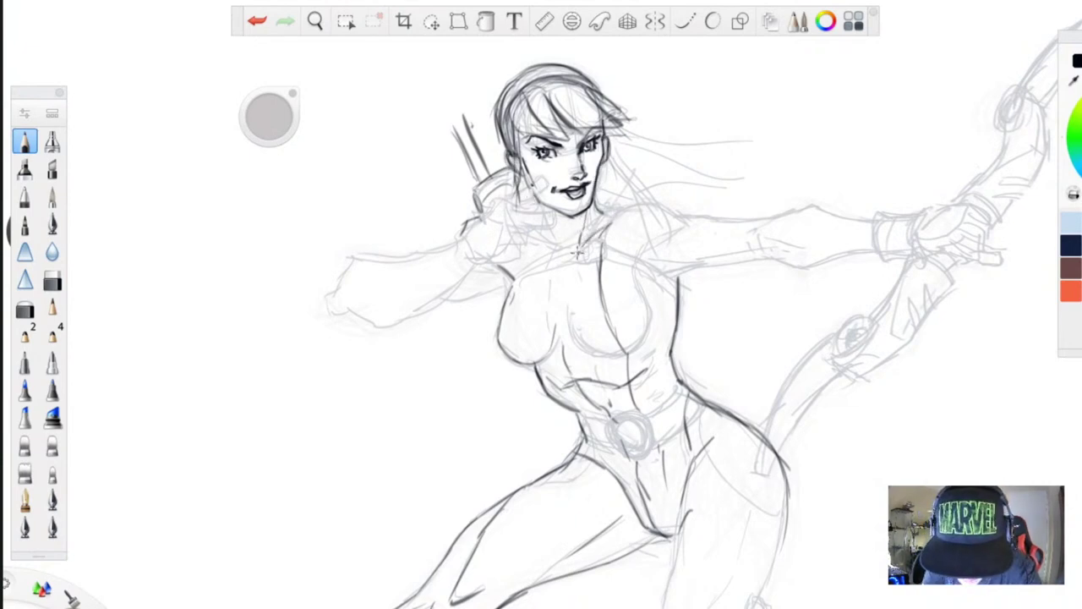
- Draw the strap at the base of the neck, the costume neckline and the far breast contour
drag(608, 224, 582, 257)
mouse_move(610, 230)
mouse_down()
mouse_move(604, 253)
mouse_move(585, 264)
mouse_up()
mouse_move(621, 214)
mouse_down()
mouse_move(595, 231)
mouse_move(603, 241)
mouse_up()
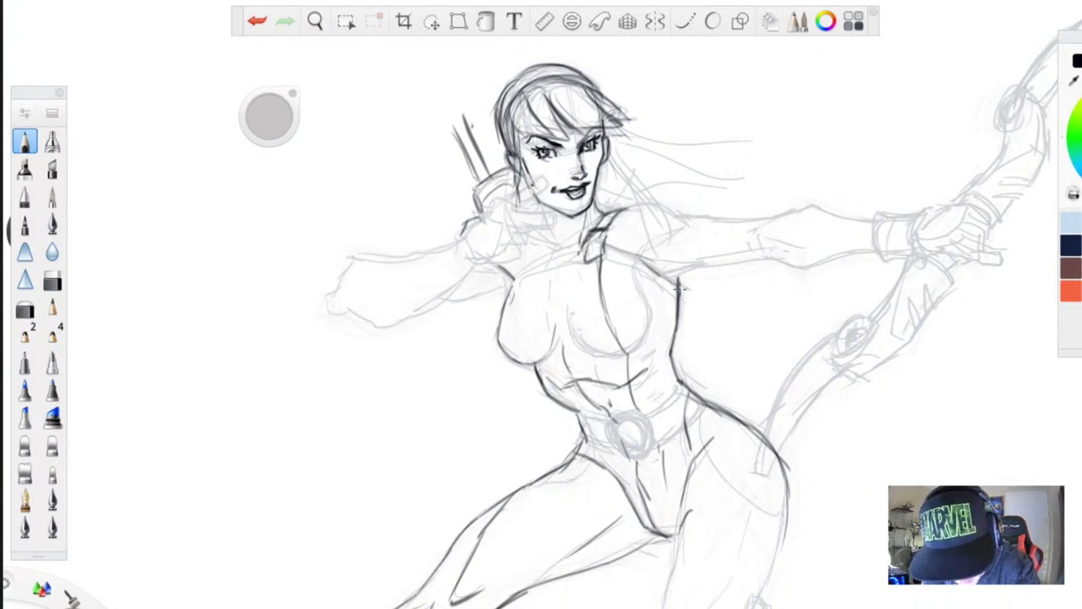
drag(583, 247, 521, 278)
mouse_move(638, 267)
mouse_down()
mouse_move(651, 325)
mouse_move(628, 354)
mouse_move(610, 356)
mouse_move(573, 311)
mouse_move(631, 355)
mouse_up()
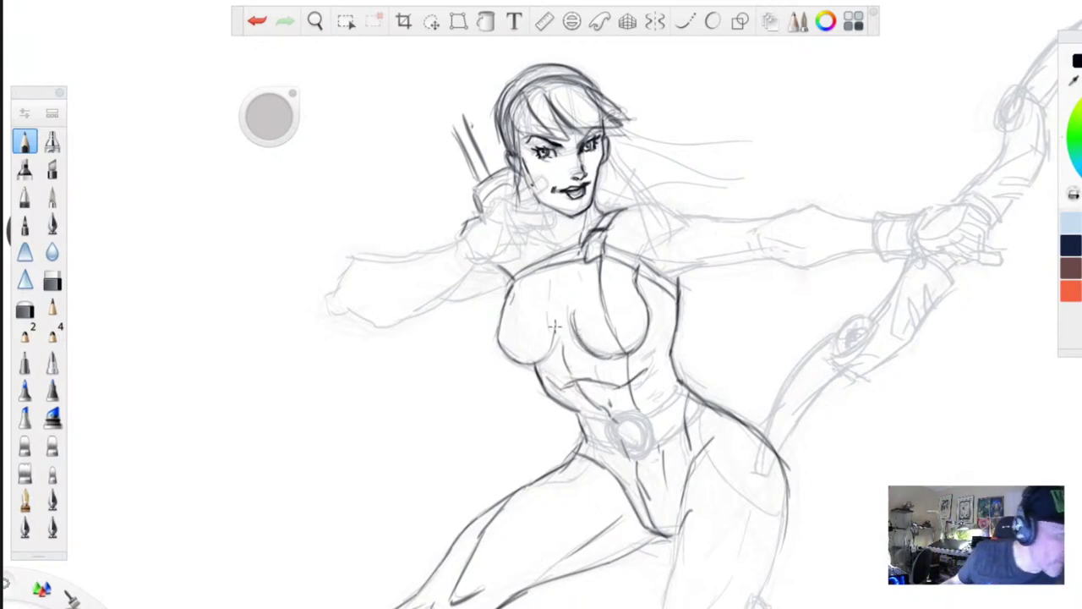
- Draw the belt with its round buckle, the thigh straps and holster, and the curved hip panel
mouse_move(612, 413)
mouse_down()
mouse_move(631, 424)
mouse_move(603, 427)
mouse_move(644, 430)
mouse_move(622, 415)
mouse_move(631, 462)
mouse_move(608, 417)
mouse_move(636, 461)
mouse_up()
mouse_move(681, 388)
mouse_down()
mouse_move(644, 417)
mouse_move(610, 421)
mouse_move(551, 490)
mouse_move(575, 512)
mouse_move(564, 562)
mouse_move(541, 507)
mouse_move(515, 494)
mouse_move(559, 476)
mouse_move(500, 478)
mouse_move(440, 535)
mouse_up()
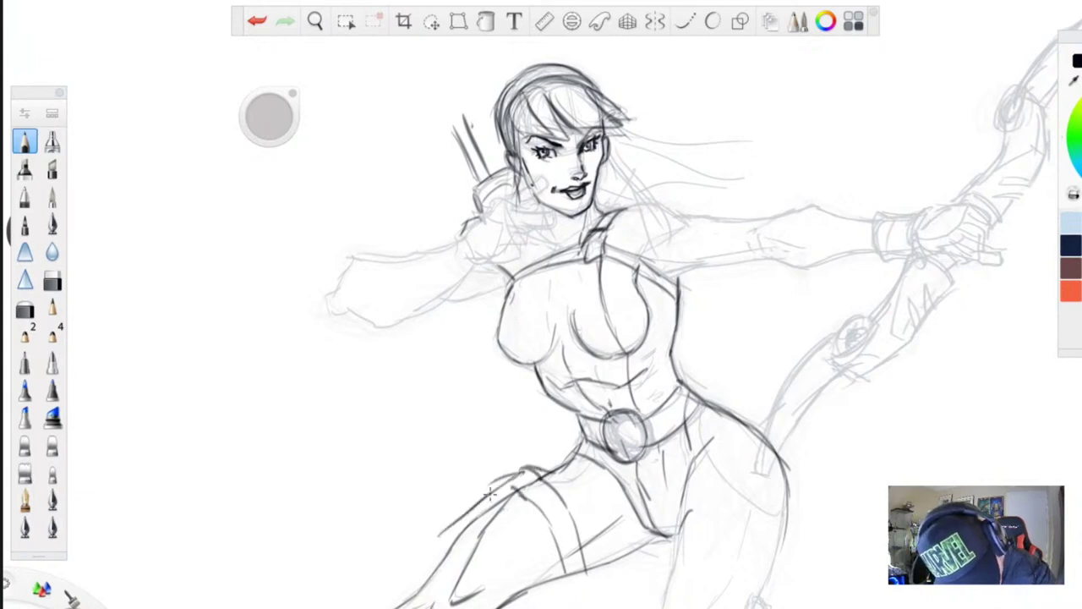
mouse_move(682, 389)
mouse_down()
mouse_move(776, 499)
mouse_move(800, 499)
mouse_up()
drag(592, 427, 558, 461)
- Outline the rounded far shoulder pad and add strokes at the near armpit and the chest's centre seam
mouse_move(680, 221)
mouse_down()
mouse_move(619, 222)
mouse_move(675, 219)
mouse_up()
drag(526, 238, 513, 284)
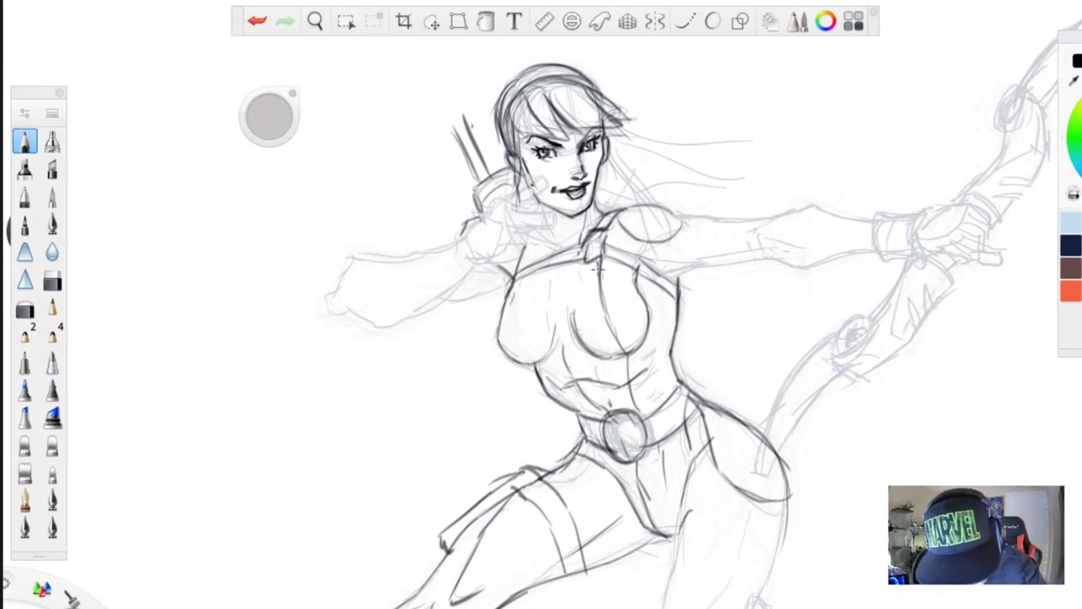
drag(597, 269, 609, 335)
- Draw a pouch on the belt at the far hip and the inner contour of the straight leg's thigh
mouse_move(682, 386)
mouse_down()
mouse_move(658, 410)
mouse_move(649, 445)
mouse_up()
mouse_move(691, 373)
mouse_down()
mouse_move(725, 395)
mouse_move(680, 380)
mouse_move(720, 377)
mouse_move(739, 417)
mouse_up()
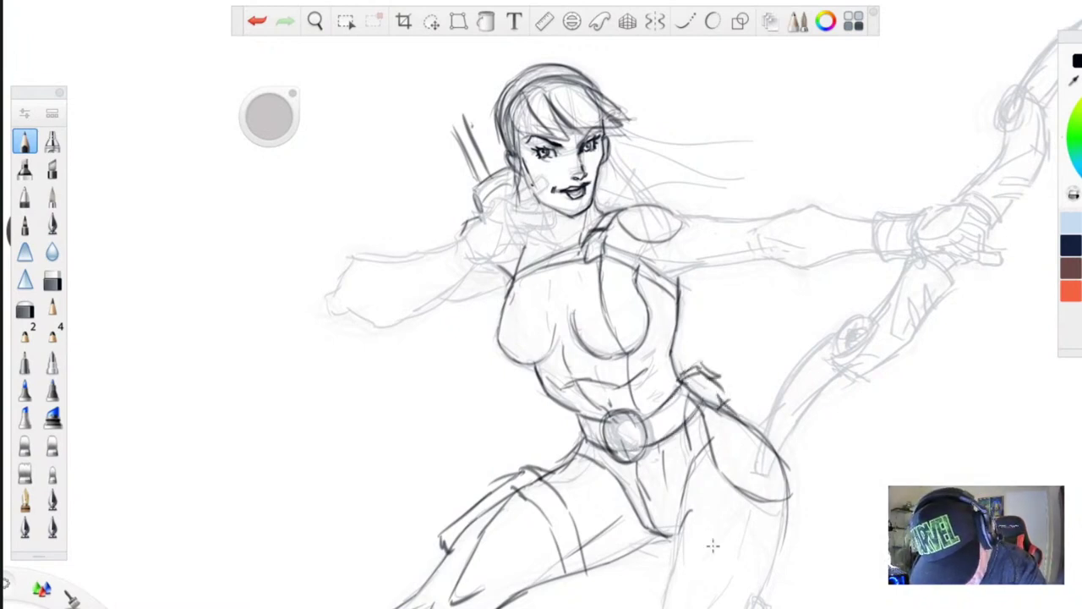
drag(687, 489, 675, 575)
drag(699, 508, 665, 608)
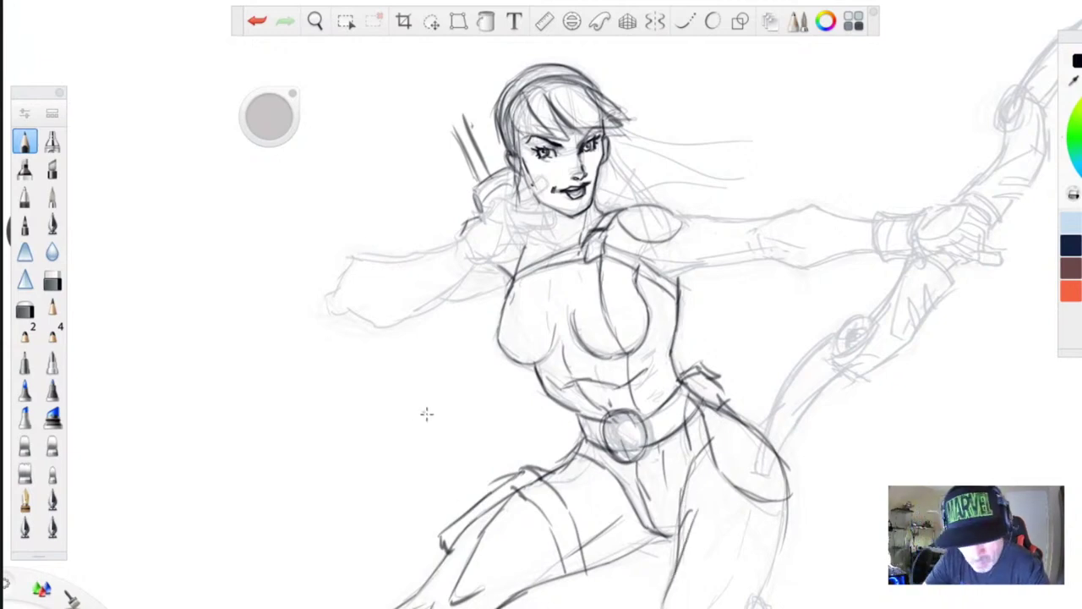
- Make several loose pencil strokes and dots on the empty canvas area, ending with the selection transform tool
drag(424, 551, 426, 487)
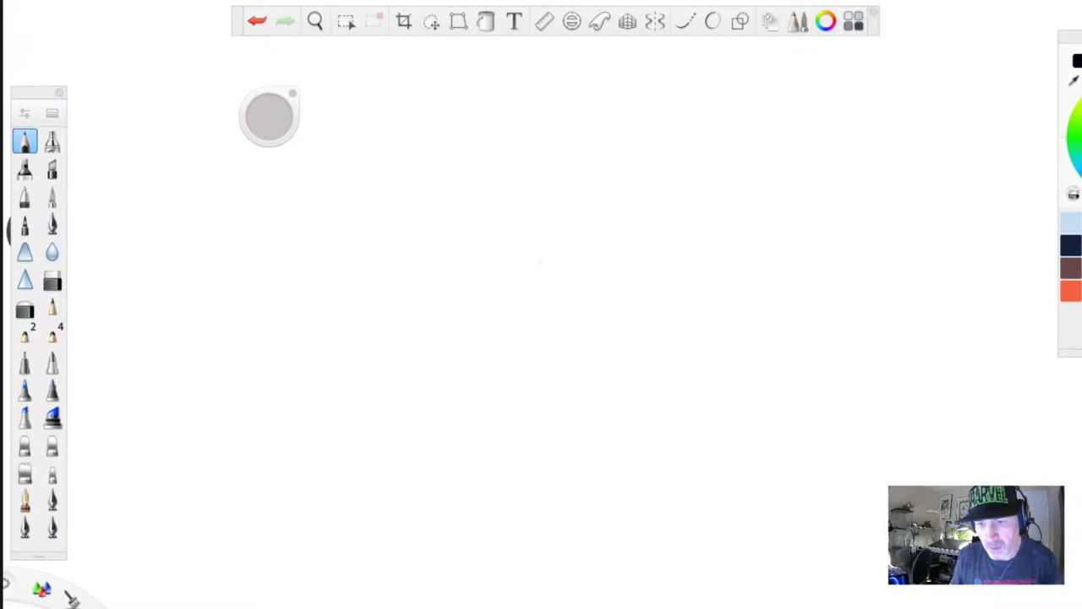
drag(575, 486, 334, 220)
click(377, 192)
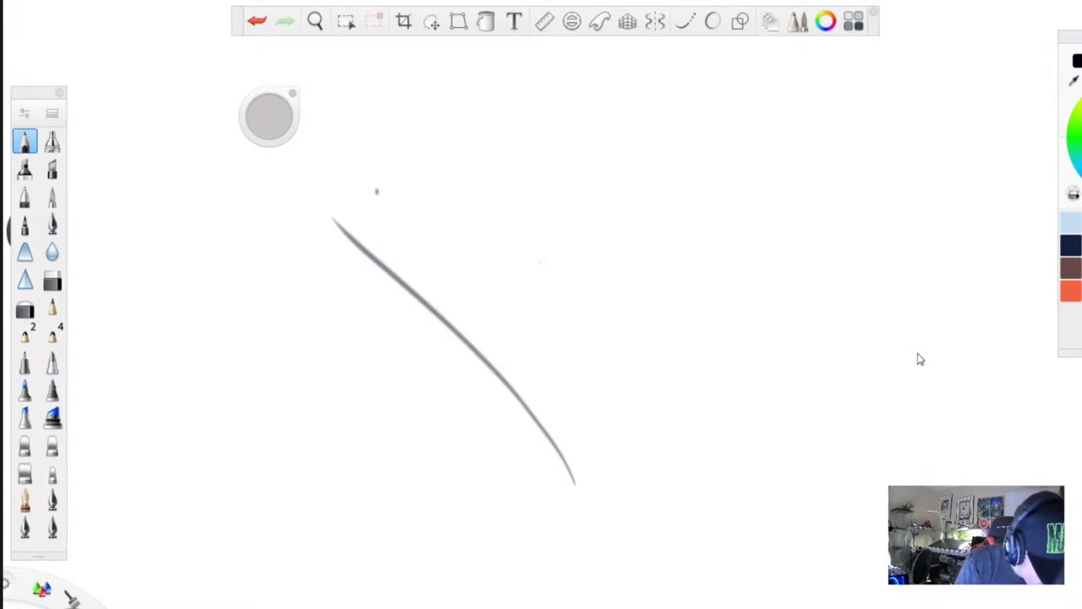
click(648, 265)
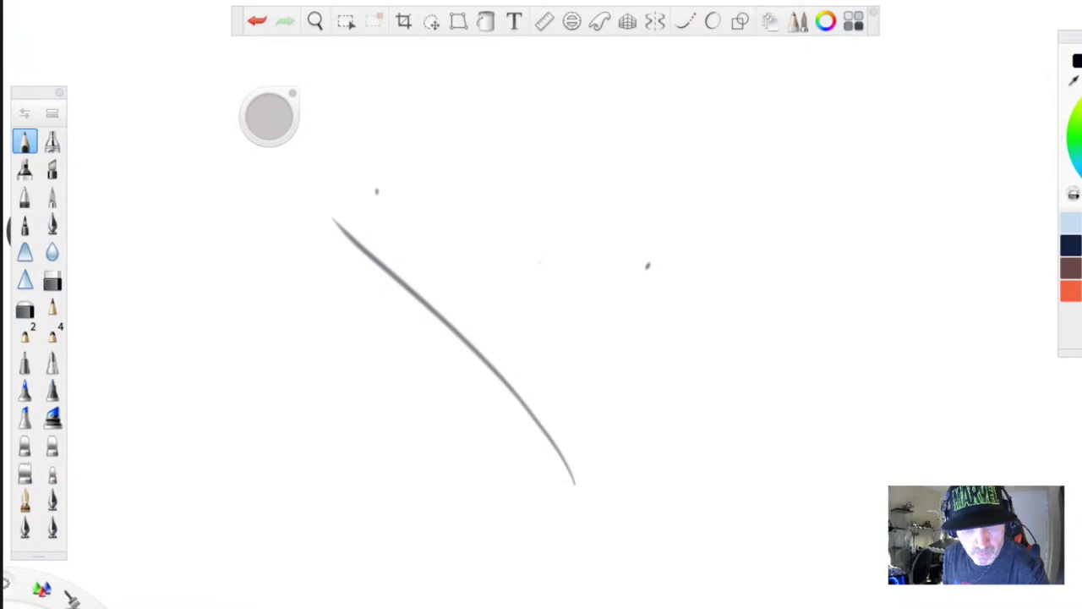
drag(447, 231, 451, 277)
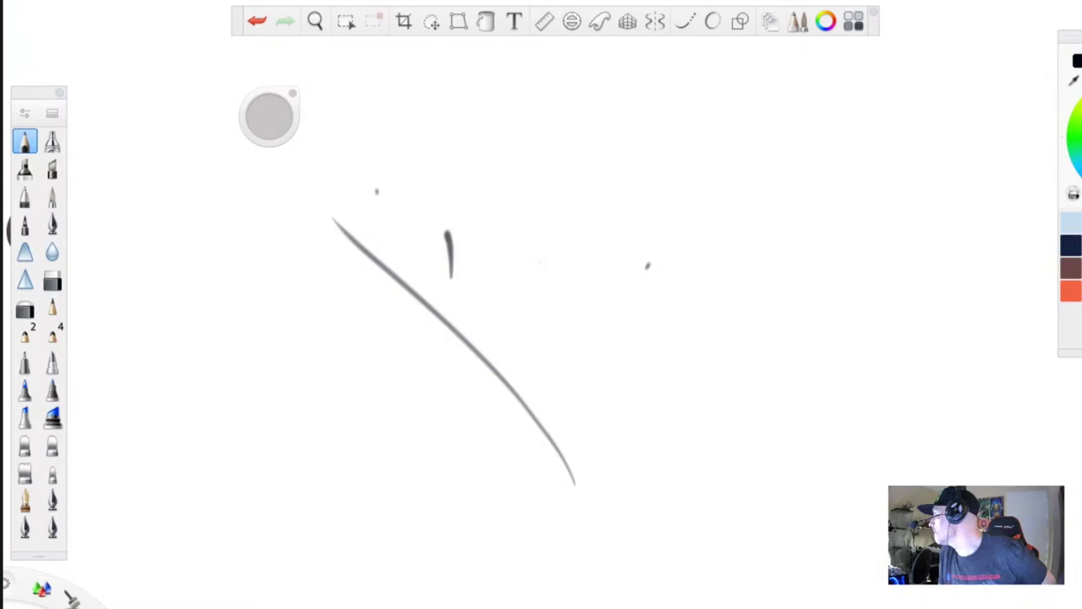
drag(516, 278, 529, 302)
key(v)
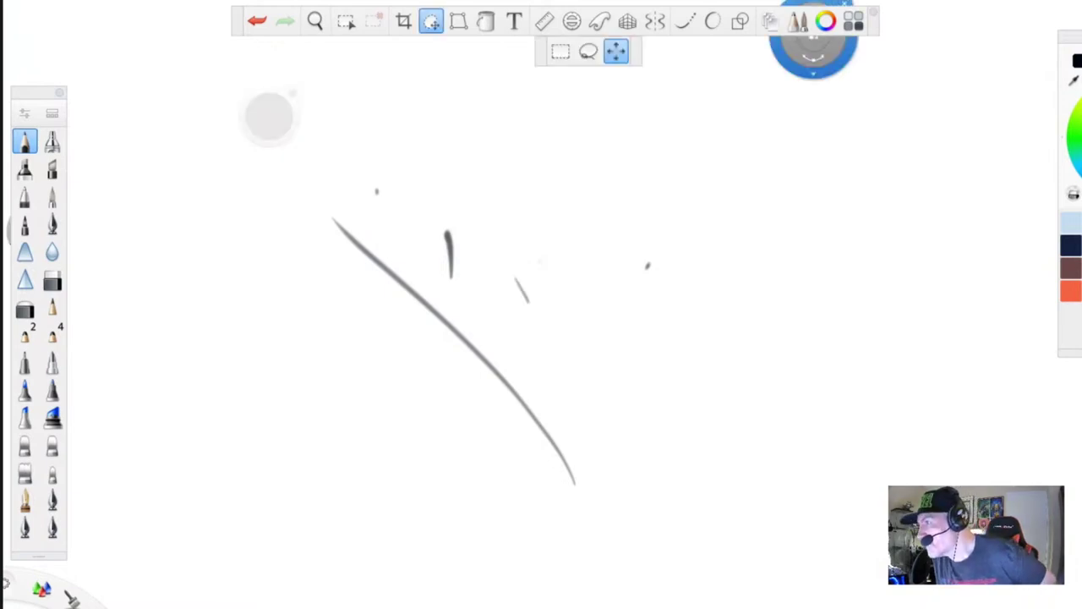
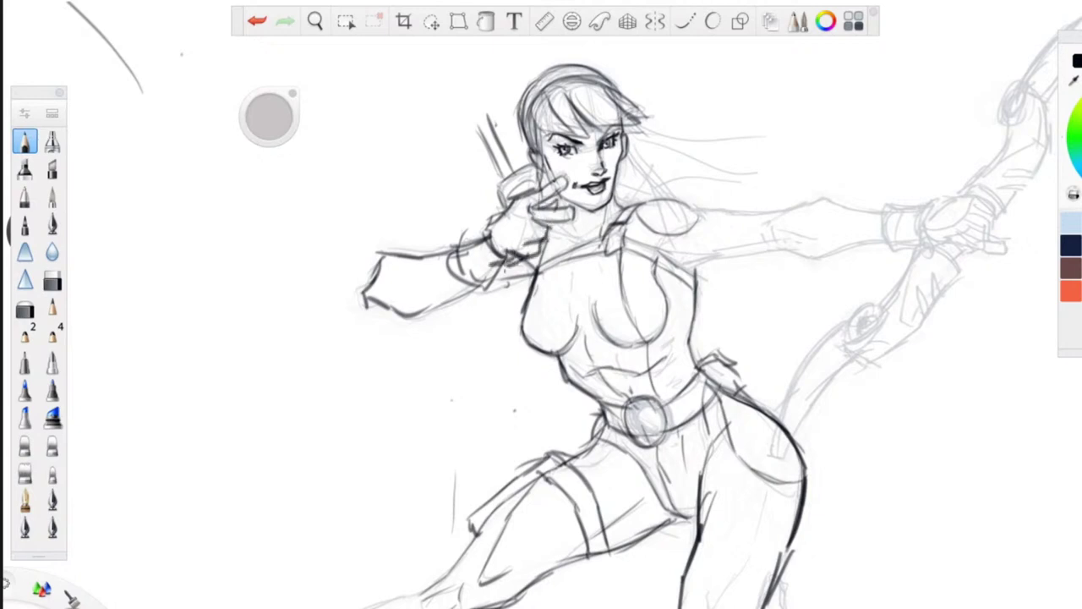
- Reinforce the torso's side contours around the waist and down to the far hip with darker pencil strokes
drag(565, 362, 581, 373)
drag(698, 271, 702, 322)
drag(700, 332, 686, 374)
drag(707, 391, 712, 399)
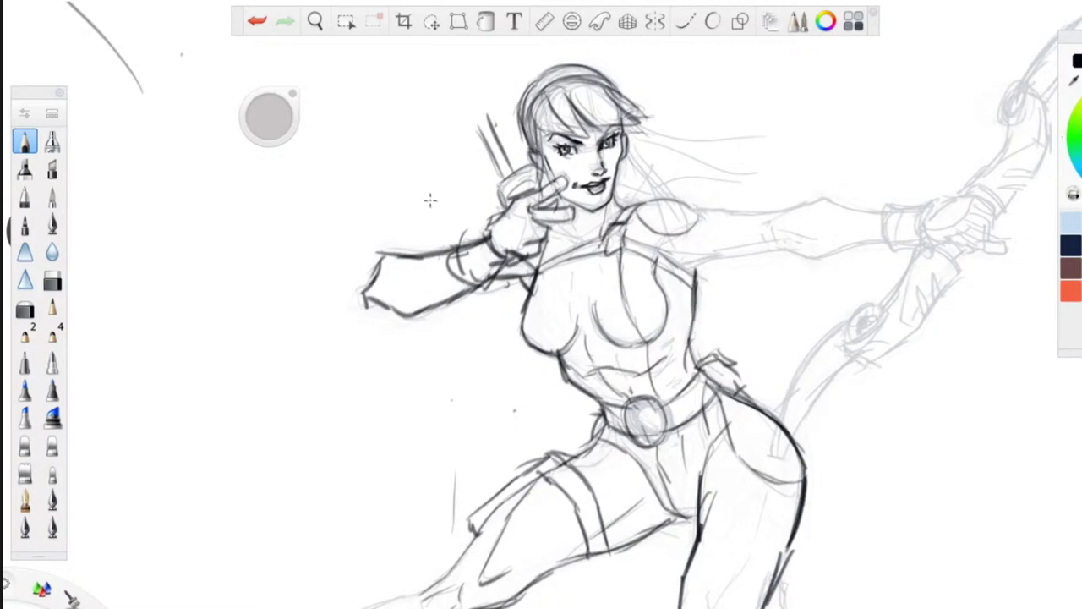
- Outline the extended bow arm from the shoulder through the elbow to the wrist over the faint sketch
key(space)
mouse_move(492, 421)
mouse_down()
mouse_move(397, 311)
mouse_move(449, 176)
mouse_up()
mouse_move(524, 223)
mouse_down()
mouse_move(299, 334)
mouse_move(583, 275)
mouse_move(641, 333)
mouse_up()
mouse_move(526, 290)
mouse_down()
mouse_move(602, 355)
mouse_move(624, 399)
mouse_move(646, 413)
mouse_up()
mouse_move(623, 331)
mouse_down()
mouse_move(666, 365)
mouse_move(693, 422)
mouse_move(670, 454)
mouse_up()
drag(602, 341, 644, 397)
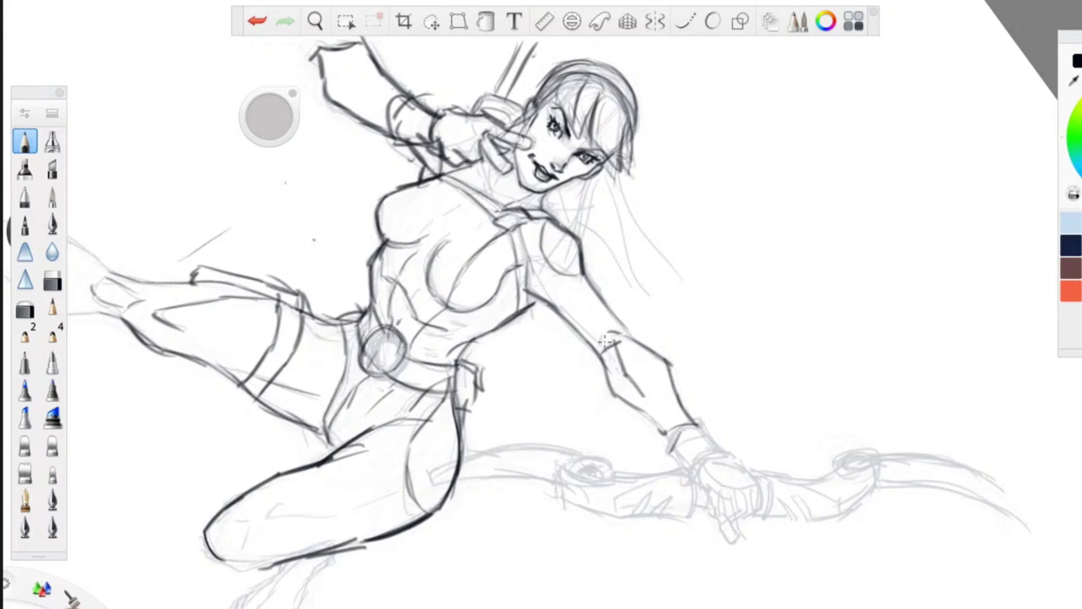
- Draw the long flowing hair strands trailing from the back of the head past the far shoulder
mouse_move(621, 202)
mouse_down()
mouse_move(778, 218)
mouse_move(814, 290)
mouse_up()
mouse_move(765, 189)
mouse_down()
mouse_move(795, 239)
mouse_move(786, 182)
mouse_move(832, 345)
mouse_up()
drag(740, 223, 771, 251)
drag(734, 199, 734, 255)
drag(746, 232, 772, 310)
mouse_move(719, 206)
mouse_down()
mouse_move(724, 247)
mouse_move(758, 305)
mouse_up()
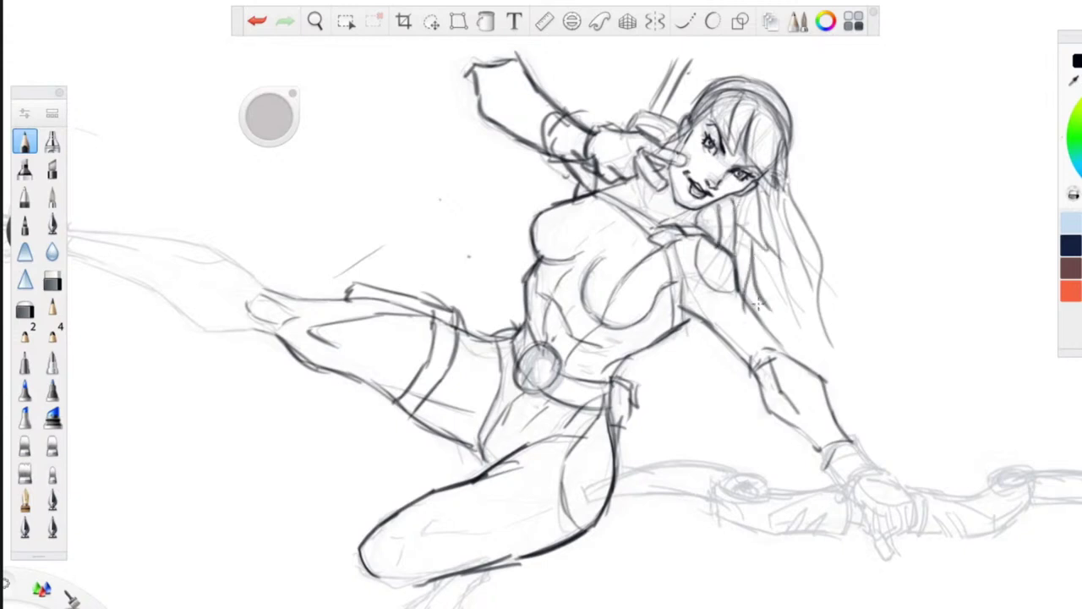
- Add loose strokes beneath the extended arm and refine the top of the head and the drawing arm's fingers, elbow and cuff
drag(708, 332, 700, 369)
drag(700, 310, 681, 354)
drag(778, 94, 742, 75)
drag(750, 185, 701, 268)
drag(662, 131, 690, 149)
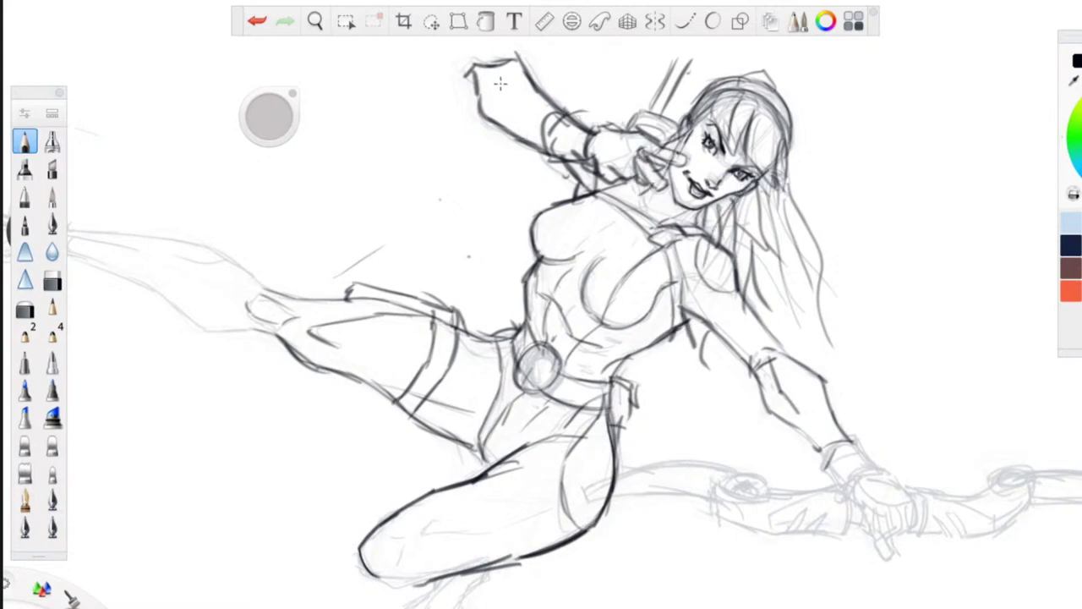
mouse_move(479, 68)
mouse_down()
mouse_move(511, 129)
mouse_move(580, 161)
mouse_up()
mouse_move(596, 117)
mouse_down()
mouse_move(594, 161)
mouse_move(570, 180)
mouse_move(563, 163)
mouse_move(542, 211)
mouse_move(546, 269)
mouse_move(587, 259)
mouse_up()
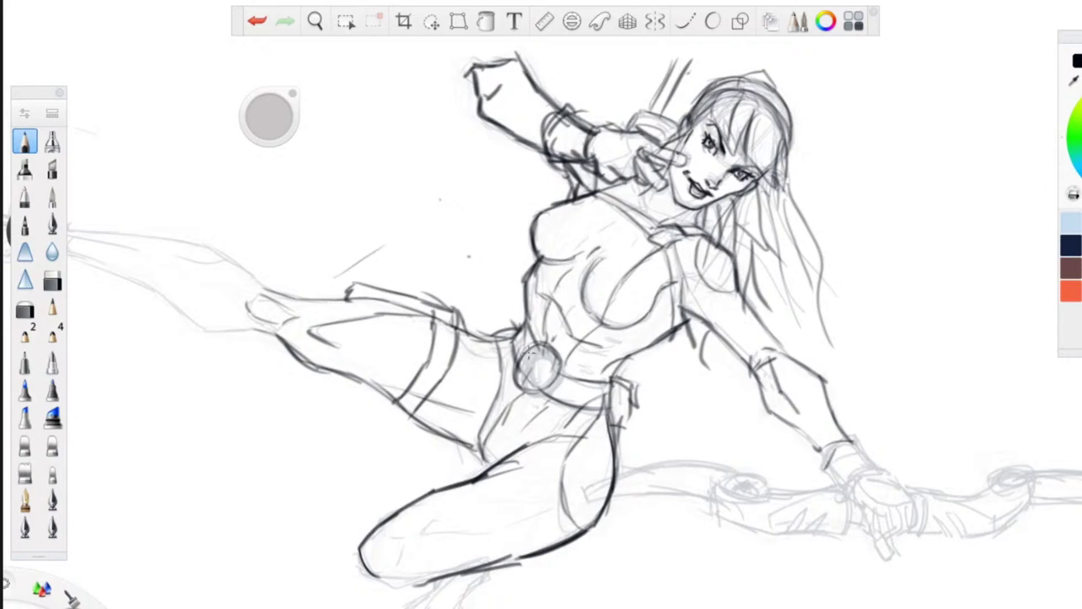
- Darken the round belt buckle into a double ring and strengthen the hip and upper thigh lines beside it
mouse_move(531, 360)
mouse_down()
mouse_move(533, 384)
mouse_move(559, 380)
mouse_move(524, 345)
mouse_move(553, 396)
mouse_move(538, 394)
mouse_move(550, 369)
mouse_up()
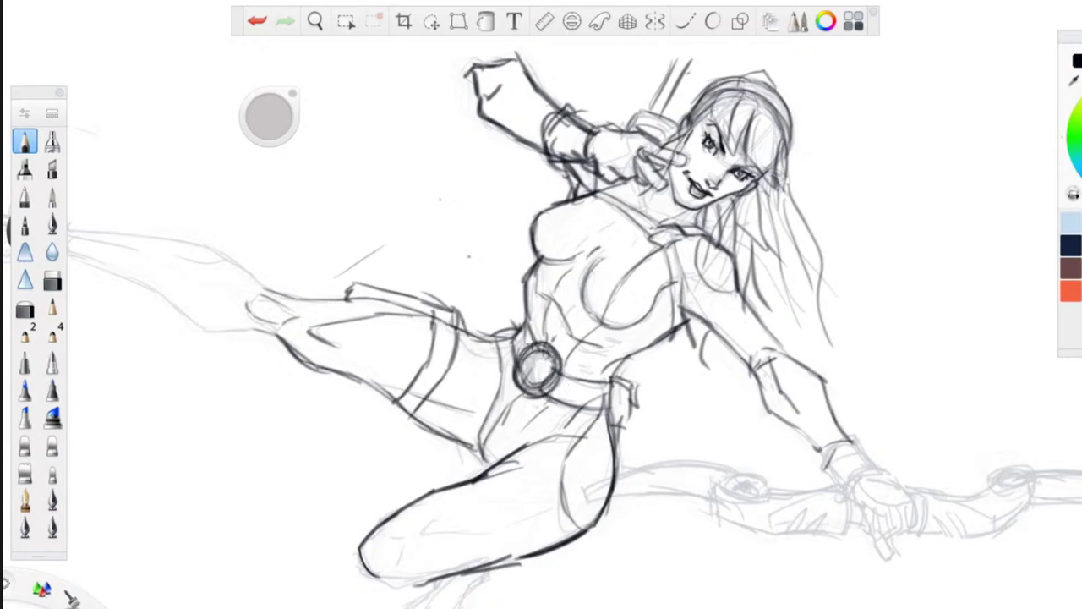
drag(528, 324, 449, 339)
mouse_move(489, 340)
mouse_down()
mouse_move(482, 369)
mouse_move(494, 396)
mouse_up()
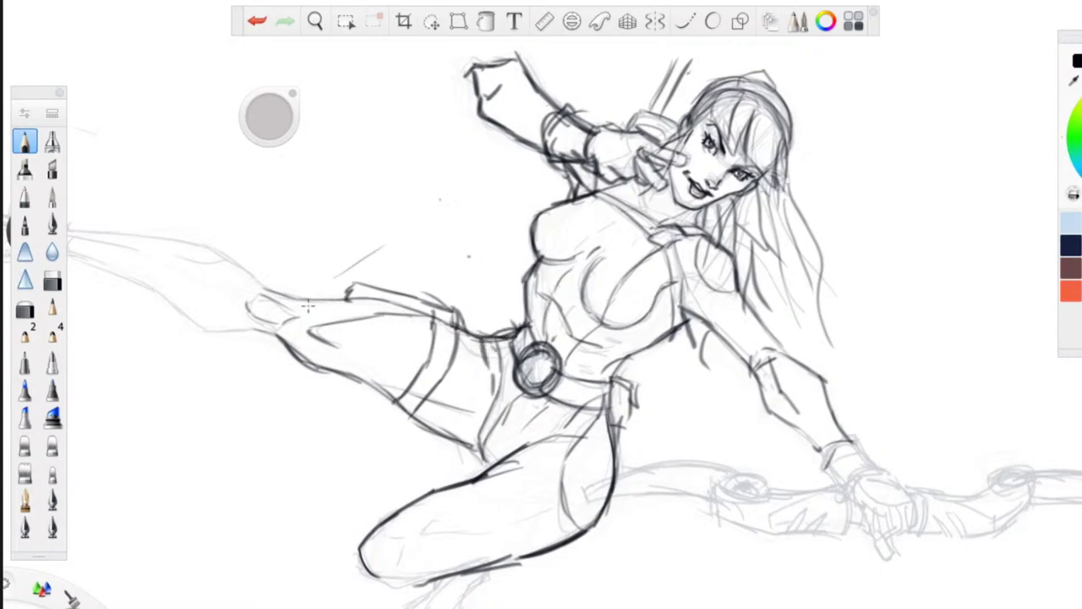
- Draw the bent leg's inner thigh contour and knee, and outline its lower leg and foot behind it
key(space)
drag(375, 316, 427, 517)
drag(420, 512, 389, 145)
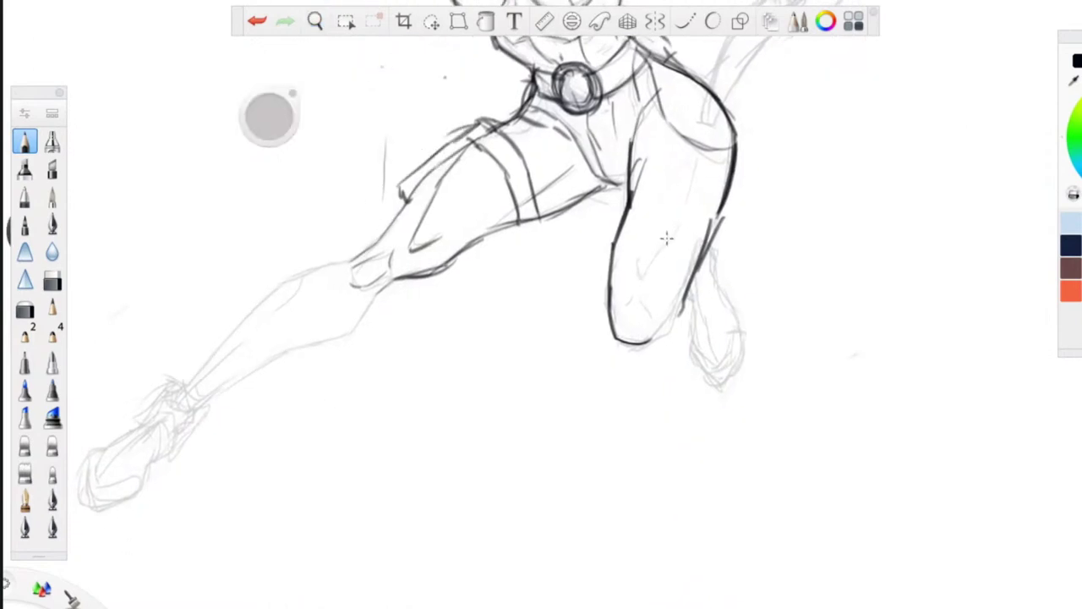
mouse_move(701, 163)
mouse_down()
mouse_move(654, 265)
mouse_move(636, 271)
mouse_move(637, 186)
mouse_move(653, 142)
mouse_up()
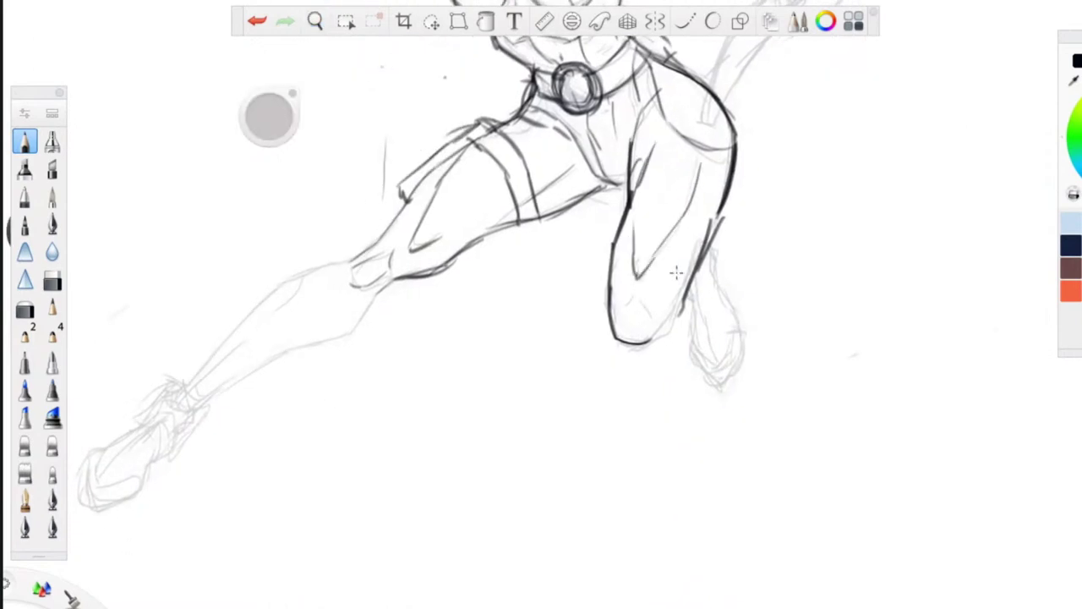
drag(676, 317, 633, 346)
drag(630, 347, 663, 329)
mouse_move(708, 245)
mouse_down()
mouse_move(736, 325)
mouse_move(720, 385)
mouse_up()
mouse_move(691, 291)
mouse_down()
mouse_move(693, 356)
mouse_move(738, 346)
mouse_up()
- Outline the stretched leg's calf and shin from the knee down to the ankle, including the inner calf contour
key(space)
mouse_move(214, 519)
mouse_down()
mouse_move(442, 472)
mouse_move(446, 483)
mouse_up()
mouse_move(708, 204)
mouse_down()
mouse_move(594, 259)
mouse_move(628, 241)
mouse_move(548, 305)
mouse_move(508, 313)
mouse_up()
mouse_move(586, 224)
mouse_down()
mouse_move(502, 259)
mouse_move(511, 245)
mouse_move(406, 359)
mouse_up()
drag(522, 311, 443, 361)
drag(535, 236, 419, 355)
drag(861, 298, 860, 267)
- Draw the stretched leg's boot with its folded ankle cuff, toe outline and ridged sole
key(space)
drag(304, 445, 516, 437)
mouse_move(647, 354)
mouse_down()
mouse_move(622, 371)
mouse_move(651, 357)
mouse_move(614, 399)
mouse_up()
mouse_move(617, 344)
mouse_down()
mouse_move(584, 371)
mouse_move(624, 359)
mouse_move(620, 380)
mouse_move(600, 379)
mouse_move(602, 402)
mouse_move(575, 389)
mouse_move(588, 430)
mouse_move(558, 397)
mouse_move(534, 423)
mouse_move(548, 438)
mouse_move(521, 412)
mouse_move(583, 431)
mouse_move(547, 462)
mouse_up()
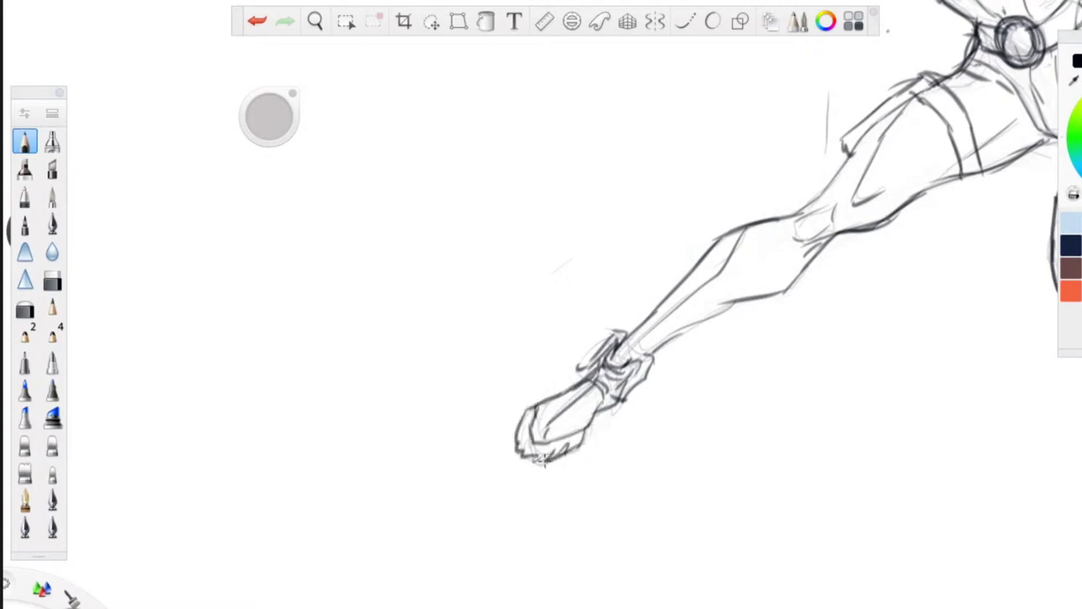
drag(624, 378, 612, 412)
drag(614, 337, 583, 367)
drag(582, 367, 591, 383)
- Strengthen the leg contours with a few additional pencil strokes
key(space)
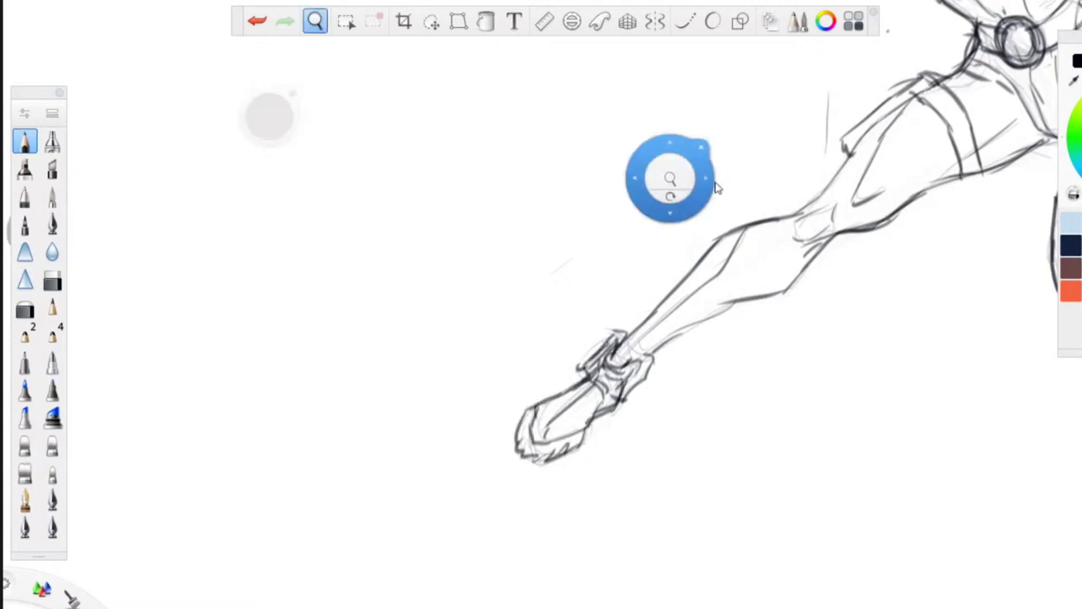
key(space)
drag(606, 258, 262, 458)
drag(401, 307, 391, 375)
mouse_move(735, 276)
mouse_down()
mouse_move(807, 338)
mouse_move(814, 436)
mouse_move(794, 474)
mouse_up()
drag(820, 367, 785, 312)
- Draw the fletched arrows rising behind the head and reinforce the outline of the quiver holding them
key(space)
drag(484, 256, 452, 428)
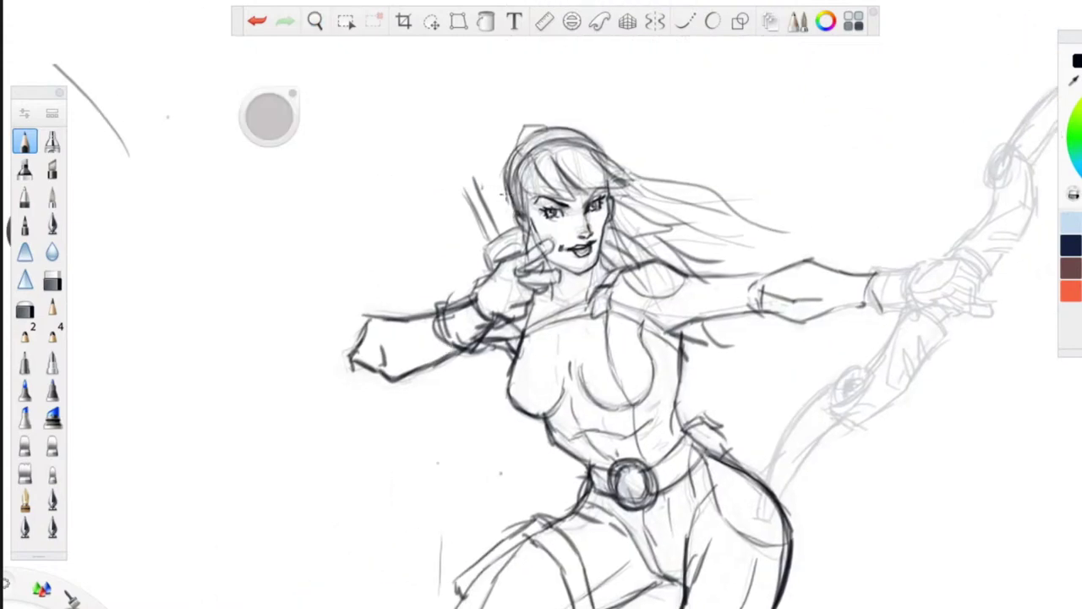
mouse_move(509, 230)
mouse_down()
mouse_move(492, 174)
mouse_move(461, 203)
mouse_move(449, 169)
mouse_move(478, 193)
mouse_move(499, 170)
mouse_move(482, 257)
mouse_move(495, 289)
mouse_up()
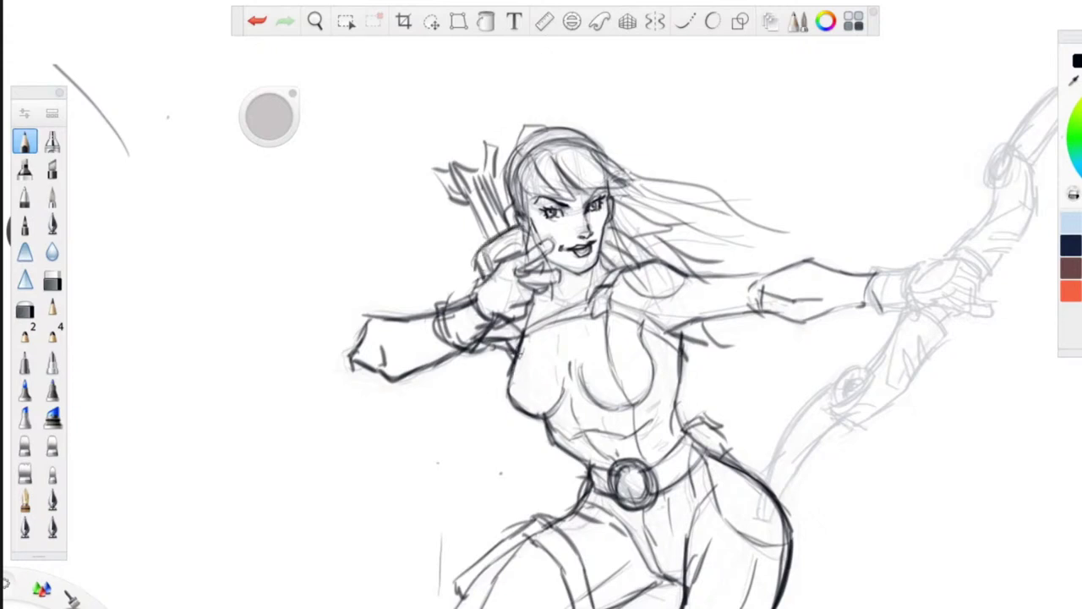
key(space)
drag(568, 183, 460, 431)
drag(455, 451, 411, 471)
drag(522, 218, 479, 186)
drag(473, 237, 443, 191)
drag(438, 230, 431, 200)
drag(443, 266, 440, 268)
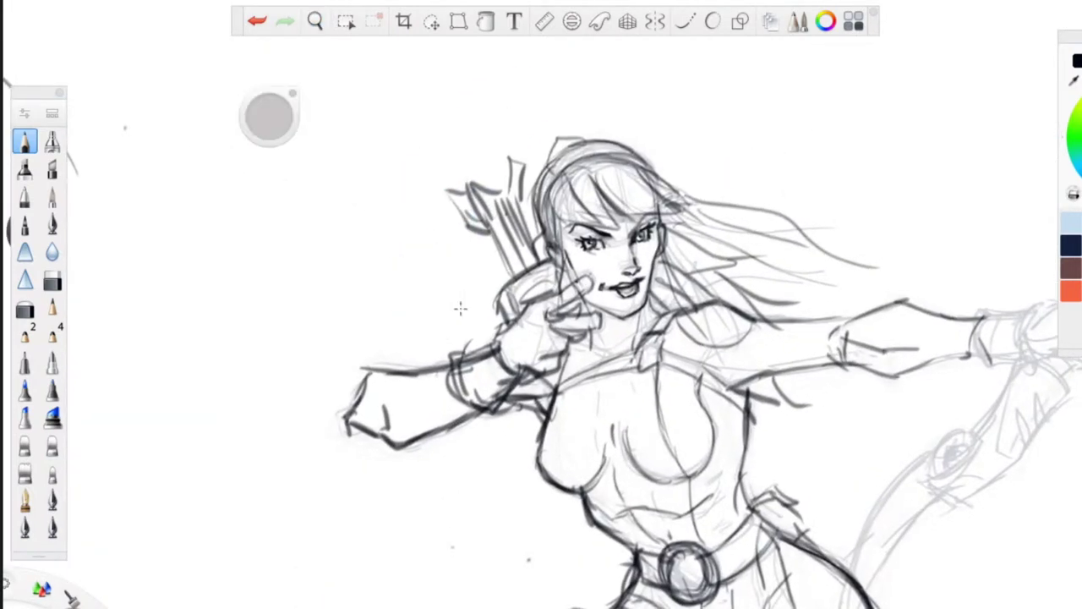
- Lasso the eyes and brows, adjust their placement slightly with a transform, and return to the pencil
key(m)
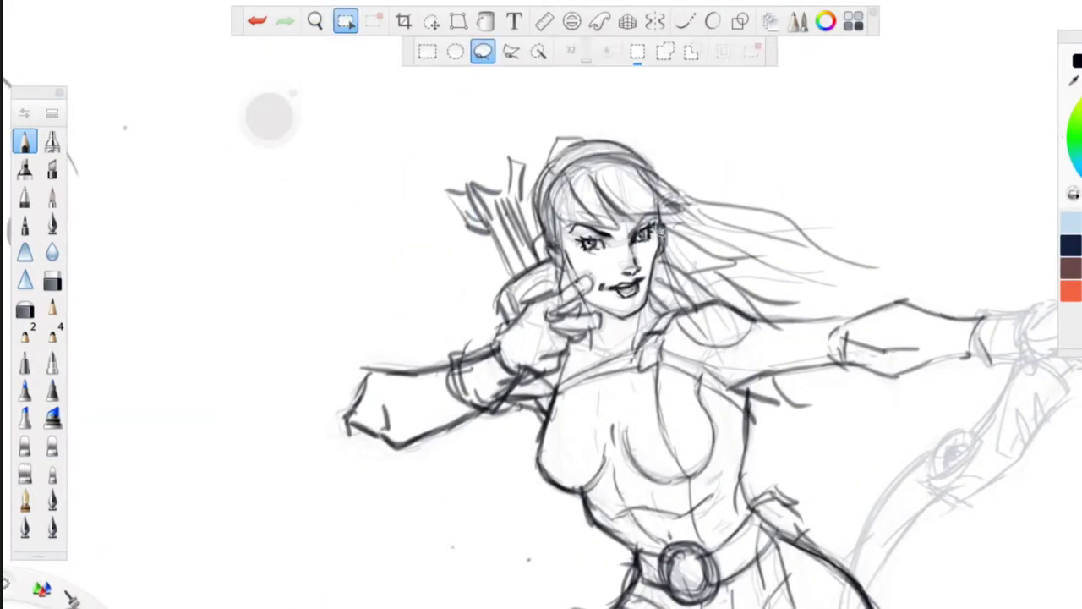
drag(659, 234, 656, 233)
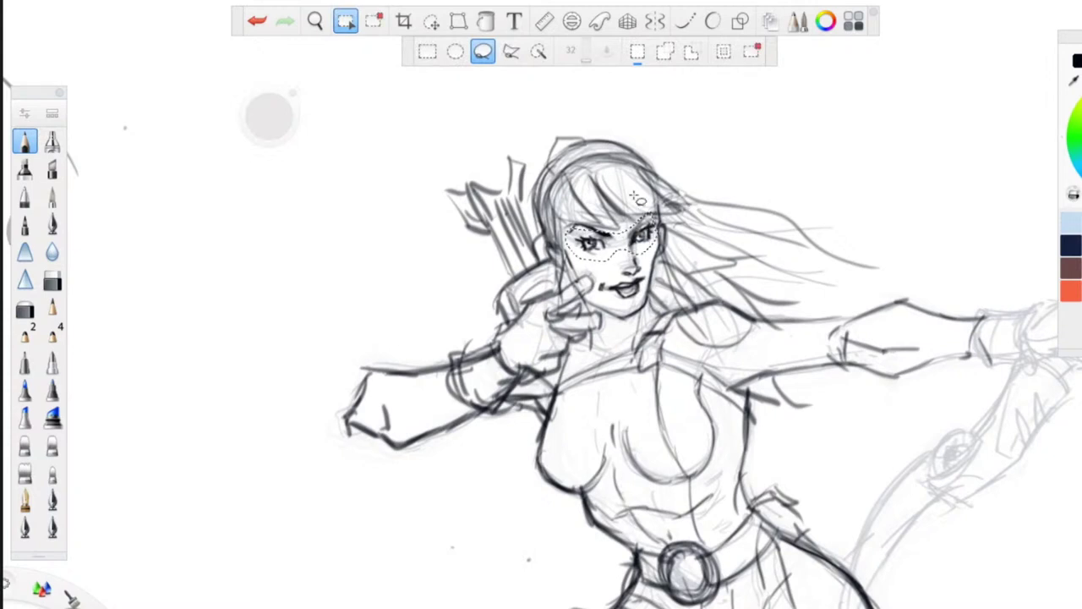
click(430, 24)
drag(559, 154, 557, 147)
drag(537, 229, 540, 233)
click(28, 142)
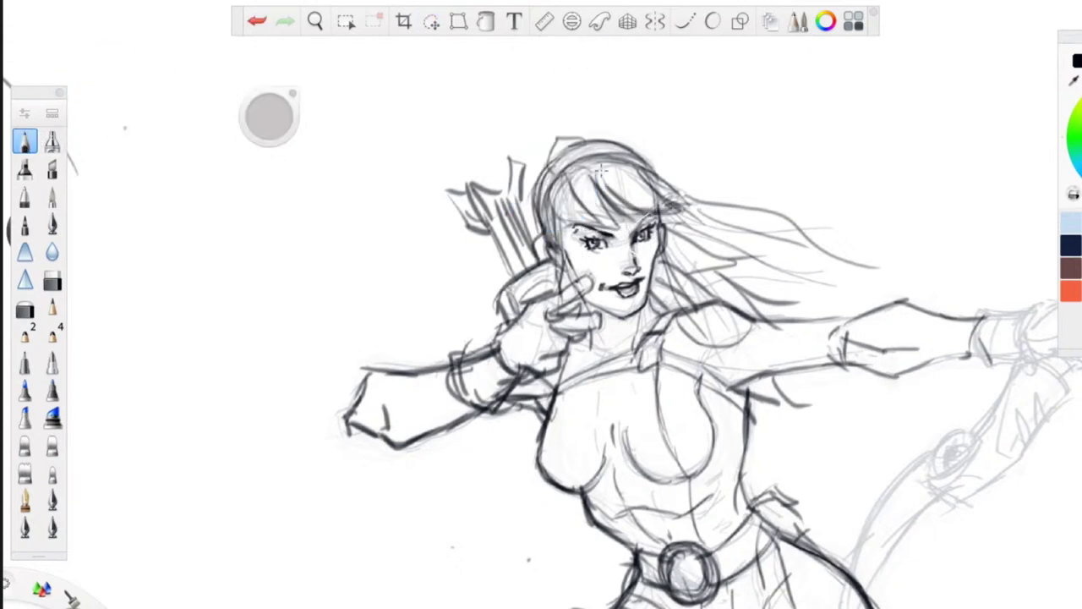
- Darken the strands of the bangs and the hair along the side of the forehead
drag(555, 171, 549, 206)
mouse_move(603, 148)
mouse_down()
mouse_move(542, 178)
mouse_move(542, 235)
mouse_up()
drag(556, 206, 558, 249)
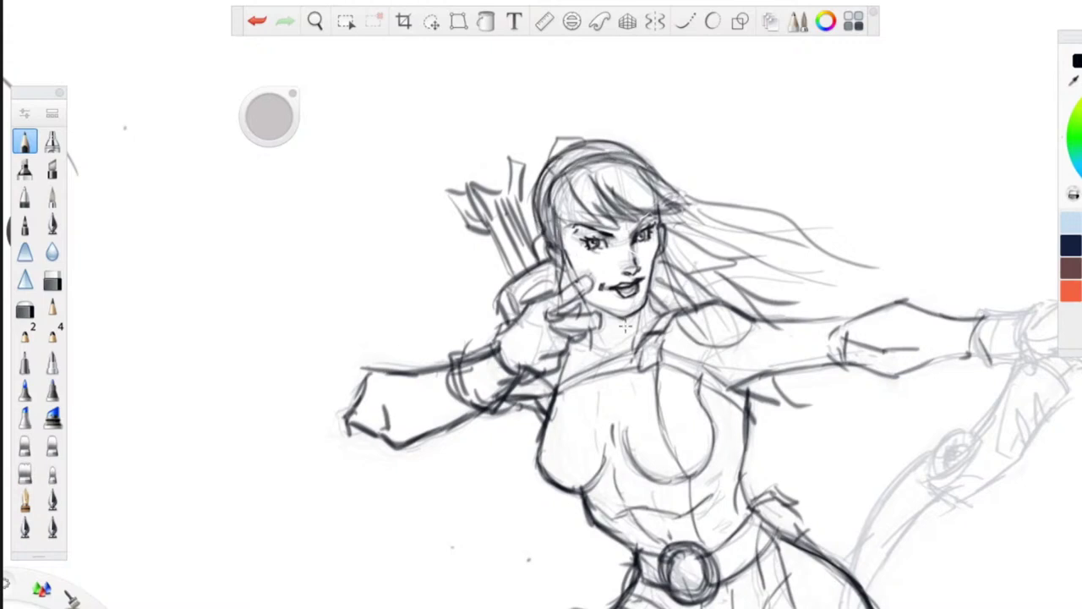
- Draw the bow's lower half with its round joint, shaped grip section and curved limb tapering to the tip
drag(475, 483, 198, 380)
mouse_move(707, 292)
mouse_down()
mouse_move(692, 315)
mouse_move(720, 293)
mouse_move(700, 315)
mouse_move(710, 318)
mouse_up()
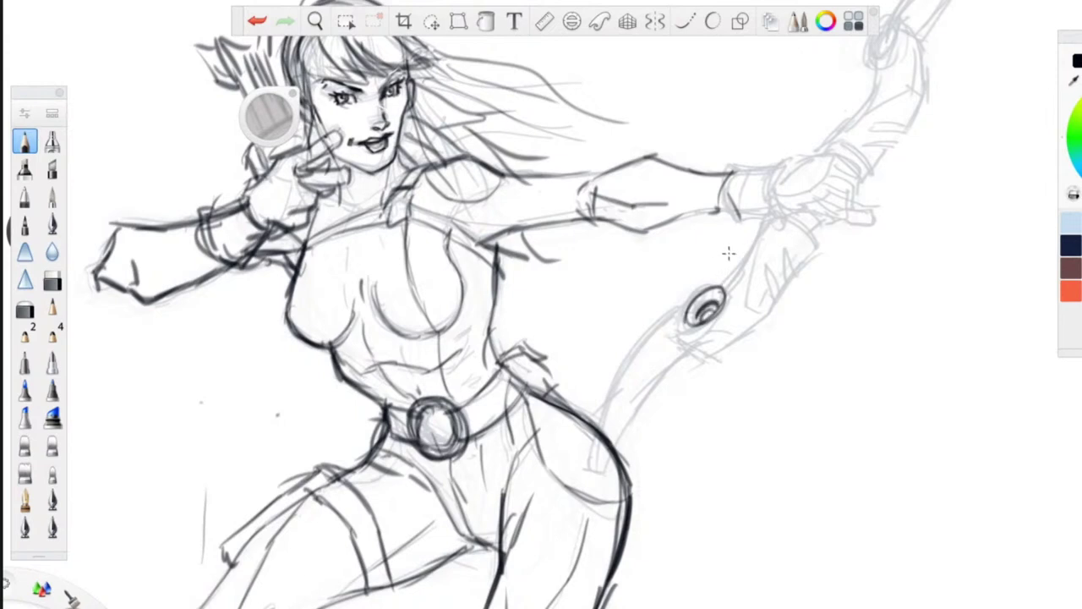
mouse_move(772, 220)
mouse_down()
mouse_move(759, 234)
mouse_move(776, 219)
mouse_move(819, 254)
mouse_move(800, 271)
mouse_move(800, 246)
mouse_up()
drag(804, 249, 712, 298)
mouse_move(768, 237)
mouse_down()
mouse_move(746, 309)
mouse_move(795, 266)
mouse_move(699, 362)
mouse_move(684, 332)
mouse_move(665, 326)
mouse_move(599, 423)
mouse_up()
mouse_move(678, 365)
mouse_down()
mouse_move(641, 394)
mouse_move(601, 465)
mouse_move(599, 397)
mouse_up()
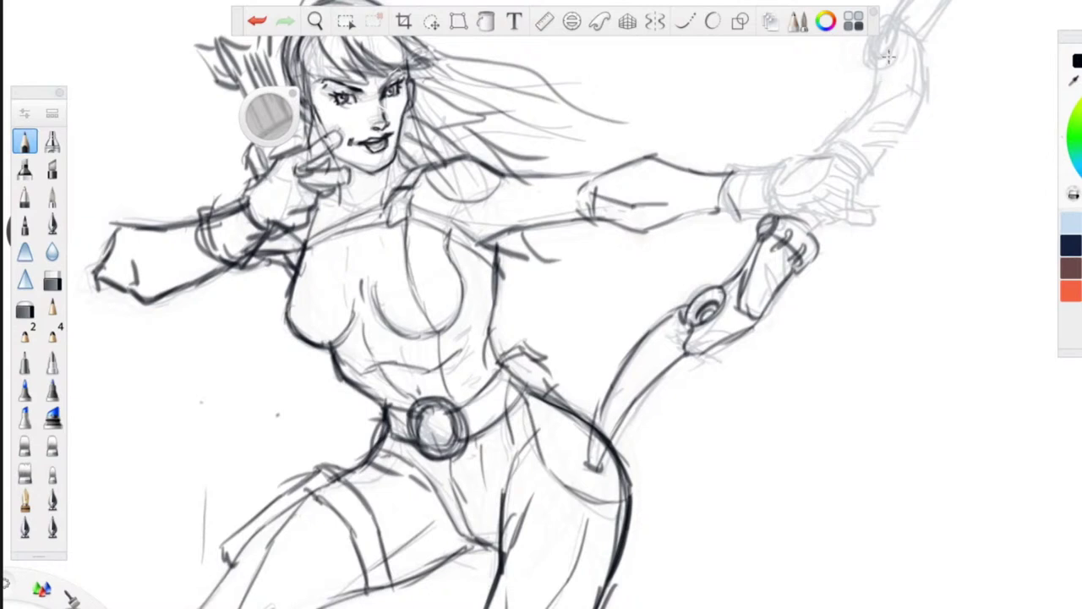
drag(707, 340, 693, 345)
- Draw the bow's upper round joint and the curved riser section leading down toward the hand
key(space)
drag(613, 365, 493, 532)
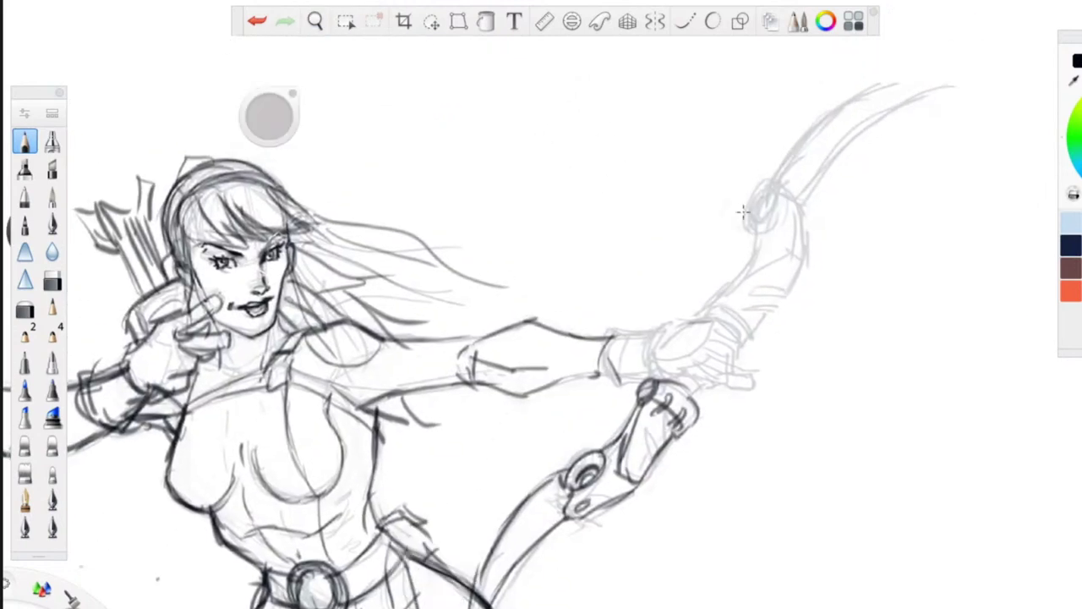
mouse_move(755, 211)
mouse_down()
mouse_move(776, 196)
mouse_move(766, 221)
mouse_move(807, 201)
mouse_move(811, 248)
mouse_up()
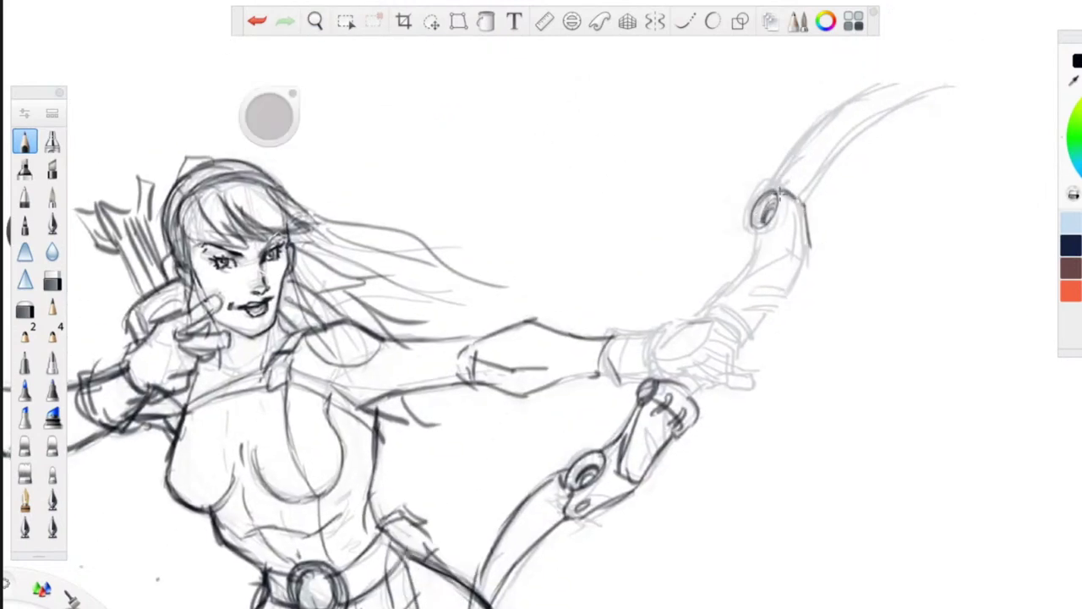
mouse_move(804, 200)
mouse_down()
mouse_move(788, 192)
mouse_move(802, 217)
mouse_move(798, 253)
mouse_move(749, 259)
mouse_up()
drag(751, 258, 763, 217)
mouse_move(806, 264)
mouse_down()
mouse_move(761, 252)
mouse_move(713, 303)
mouse_move(799, 264)
mouse_move(778, 245)
mouse_move(804, 249)
mouse_up()
mouse_move(790, 193)
mouse_down()
mouse_move(751, 230)
mouse_move(773, 186)
mouse_move(751, 226)
mouse_up()
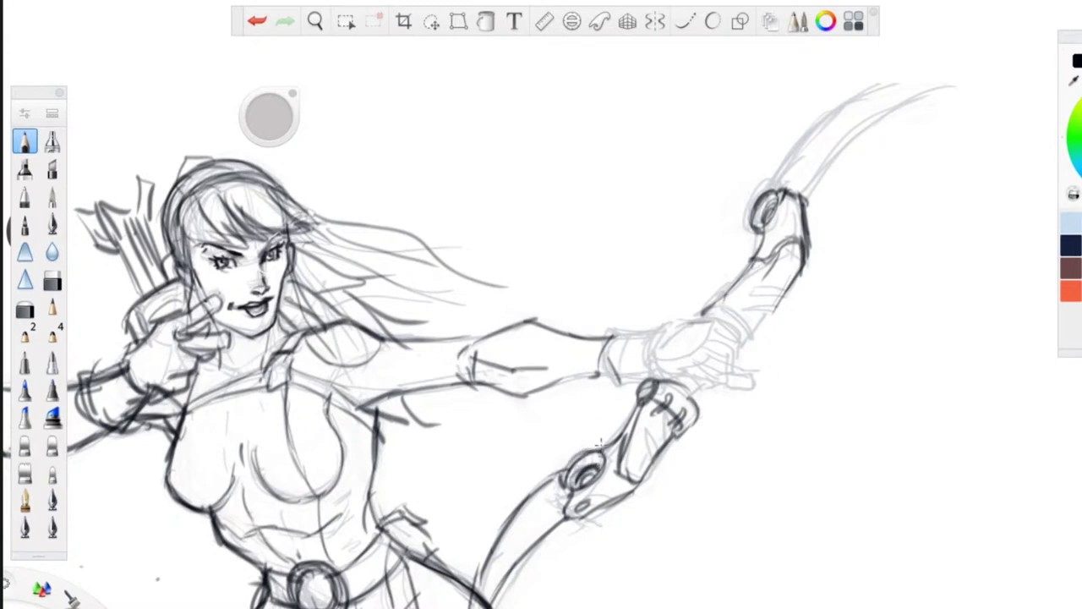
- Add ridge marks to both riser sections of the bow and draw the band and small roller above the hand
drag(648, 460, 641, 476)
drag(658, 440, 636, 472)
drag(787, 296, 752, 337)
drag(702, 311, 750, 340)
mouse_move(753, 293)
mouse_down()
mouse_move(783, 286)
mouse_move(746, 318)
mouse_up()
drag(776, 306, 749, 322)
mouse_move(772, 278)
mouse_down()
mouse_move(800, 272)
mouse_move(785, 297)
mouse_up()
drag(793, 263, 783, 291)
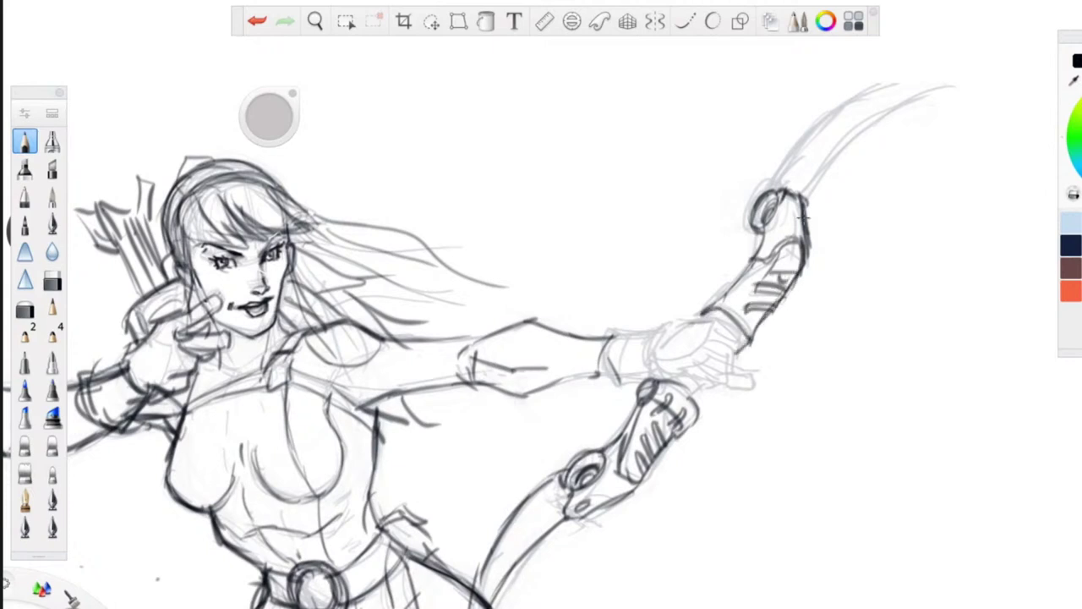
mouse_move(708, 300)
mouse_down()
mouse_move(726, 294)
mouse_move(704, 313)
mouse_move(752, 324)
mouse_move(742, 348)
mouse_move(717, 318)
mouse_up()
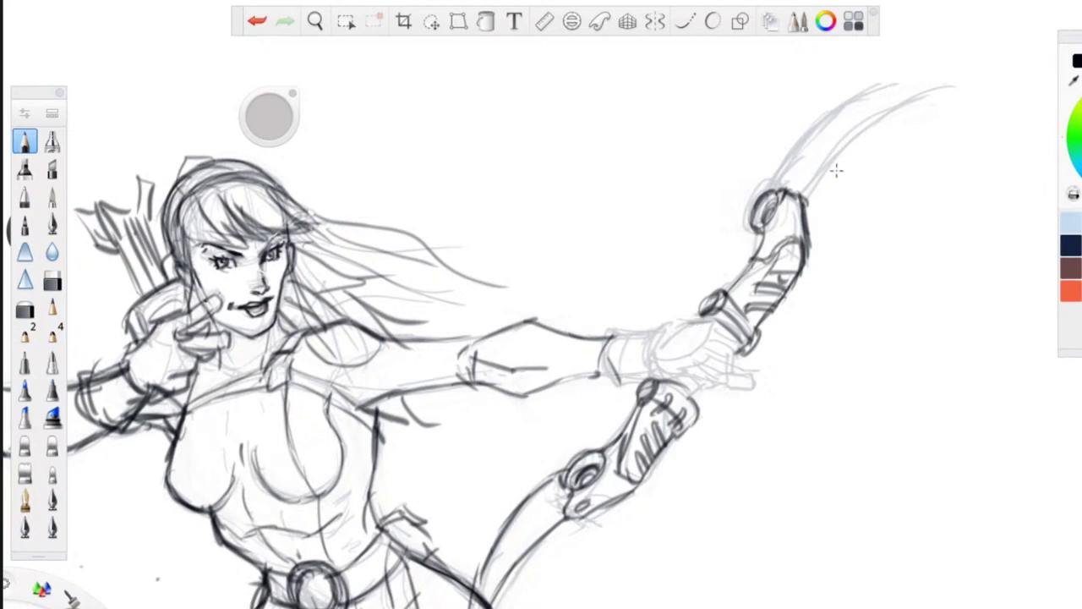
- Outline the bow's upper limb to its hooked tip and draw the glove cuff at the bow hand's wrist
mouse_move(809, 204)
mouse_down()
mouse_move(846, 135)
mouse_move(888, 92)
mouse_move(882, 82)
mouse_move(760, 196)
mouse_up()
mouse_move(880, 91)
mouse_down()
mouse_move(808, 212)
mouse_move(866, 84)
mouse_up()
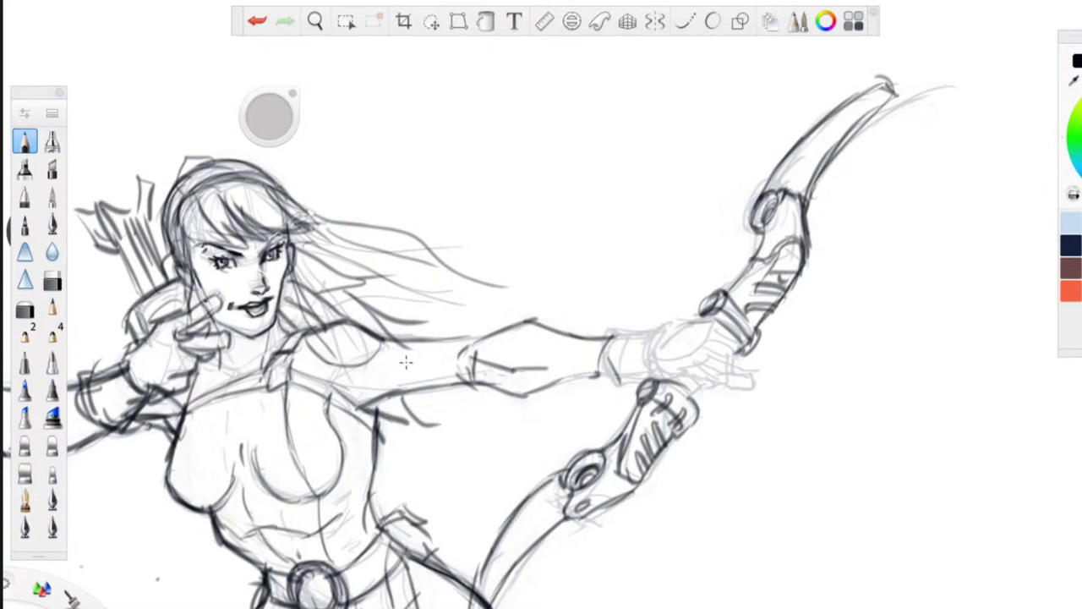
mouse_move(661, 329)
mouse_down()
mouse_move(644, 346)
mouse_move(612, 326)
mouse_move(605, 367)
mouse_up()
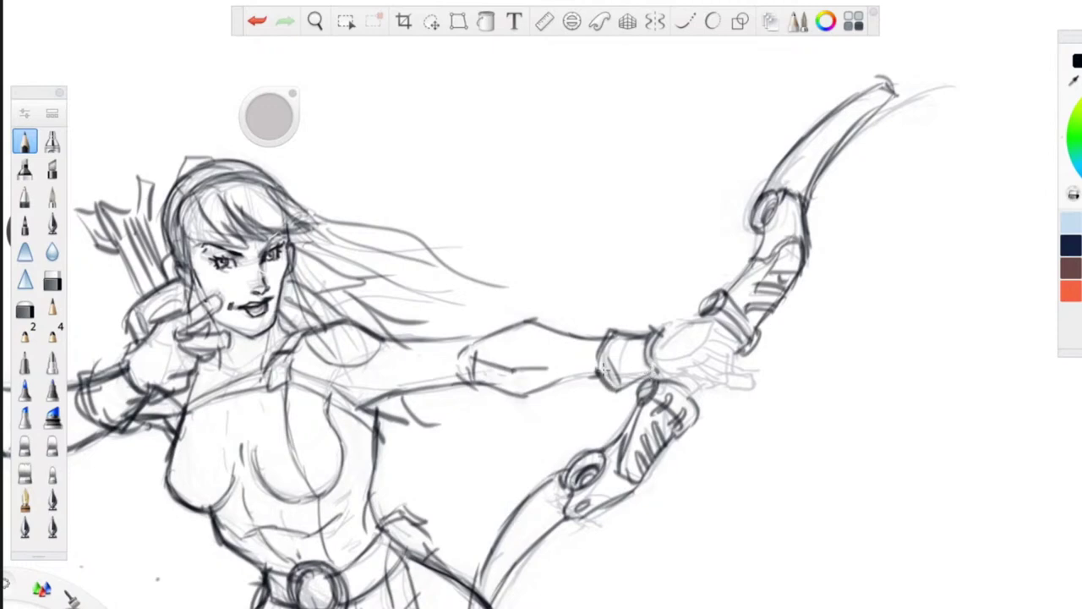
- Draw the gloved hand gripping the bow, with the back of the hand, the curled fingers and the pointing finger
key(space)
drag(337, 332, 668, 156)
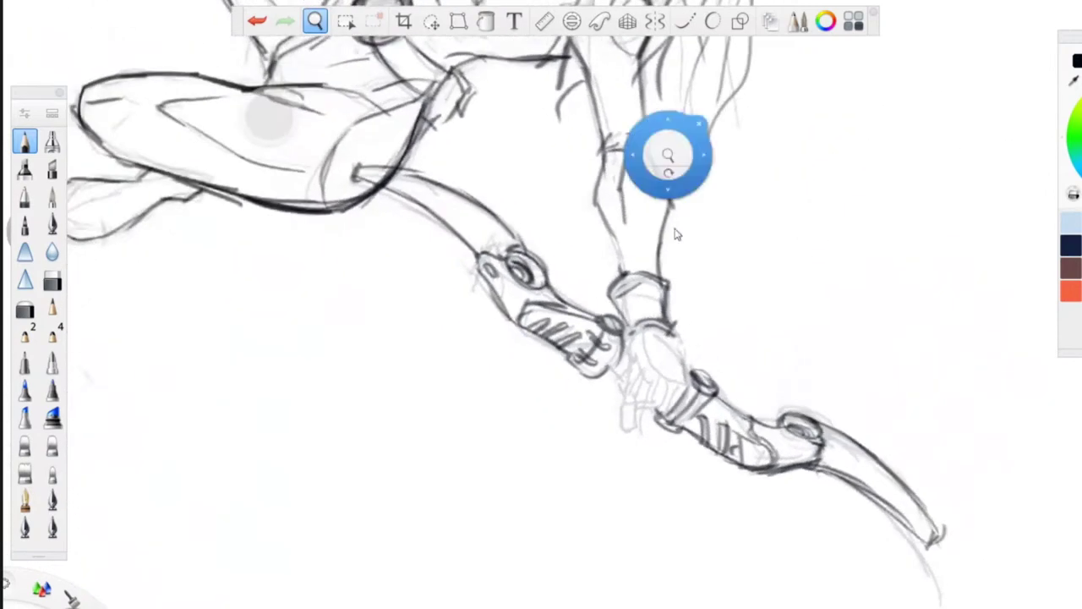
drag(677, 234, 675, 227)
mouse_move(646, 320)
mouse_down()
mouse_move(679, 334)
mouse_move(657, 362)
mouse_move(676, 373)
mouse_up()
mouse_move(678, 333)
mouse_down()
mouse_move(682, 354)
mouse_move(682, 325)
mouse_move(687, 394)
mouse_move(658, 415)
mouse_up()
drag(655, 375, 644, 404)
mouse_move(639, 324)
mouse_down()
mouse_move(617, 355)
mouse_move(629, 375)
mouse_move(633, 357)
mouse_move(619, 427)
mouse_up()
mouse_move(634, 411)
mouse_down()
mouse_move(648, 386)
mouse_move(677, 379)
mouse_move(664, 389)
mouse_up()
mouse_move(609, 366)
mouse_down()
mouse_move(616, 388)
mouse_move(610, 372)
mouse_up()
drag(621, 347, 607, 364)
drag(602, 367, 623, 385)
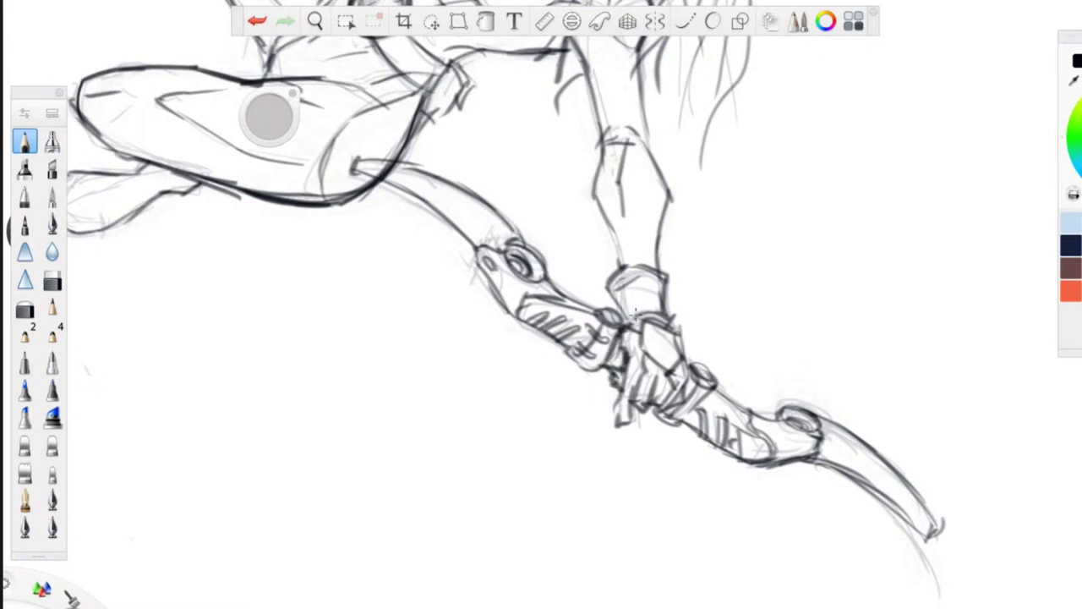
- Darken the extended arm's forearm and upper arm contours from the glove cuff up to the shoulder
mouse_move(627, 318)
mouse_down()
mouse_move(638, 303)
mouse_move(623, 268)
mouse_up()
drag(624, 269, 617, 228)
drag(619, 244, 603, 214)
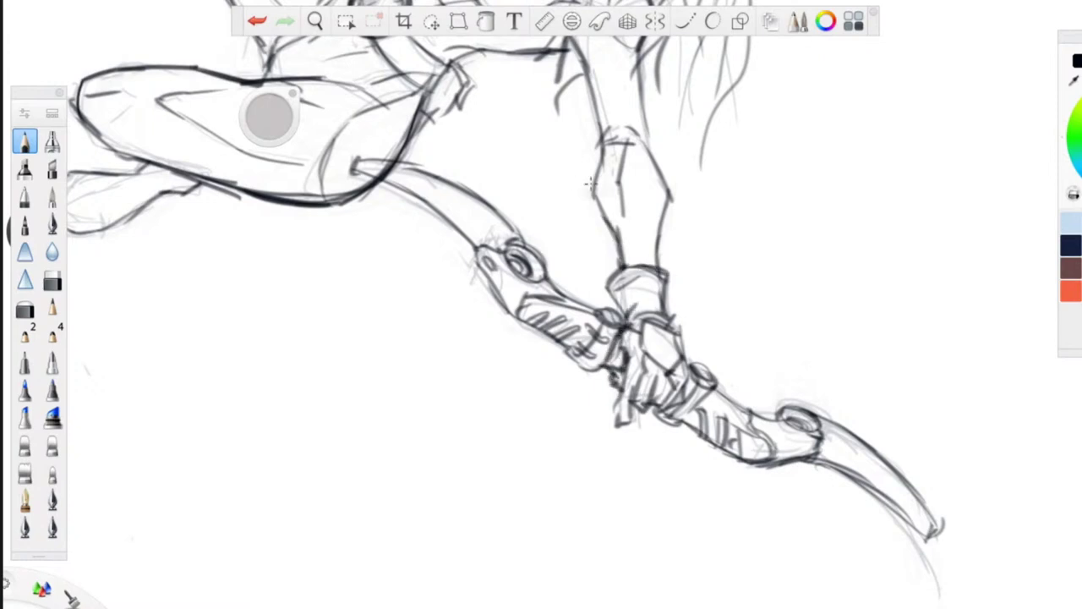
drag(641, 145, 638, 93)
mouse_move(645, 56)
mouse_down()
mouse_move(641, 120)
mouse_move(642, 87)
mouse_up()
drag(651, 161, 647, 117)
drag(640, 54, 646, 101)
drag(583, 45, 607, 134)
key(space)
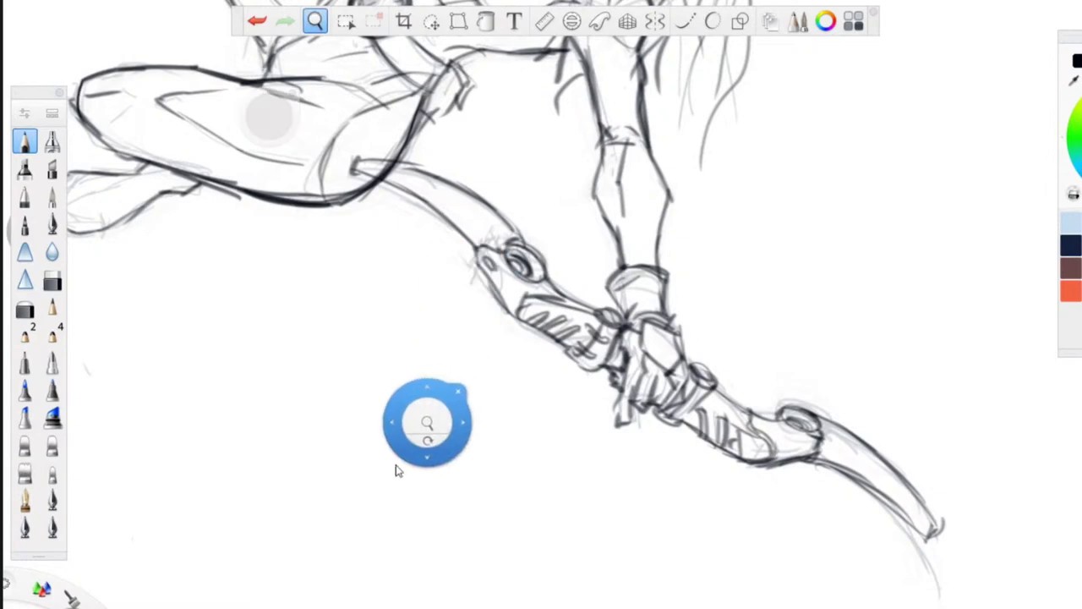
drag(399, 457, 408, 607)
drag(636, 197, 606, 169)
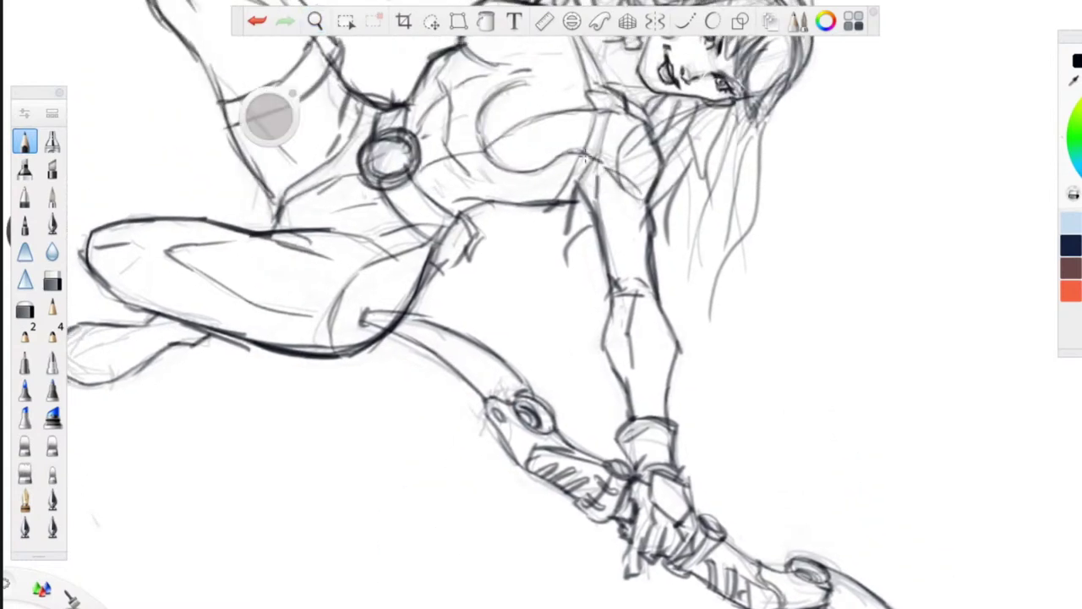
- Reinforce the lower tip of the bow over the hip and the edge of its upper limb
mouse_move(388, 311)
mouse_down()
mouse_move(419, 310)
mouse_move(444, 333)
mouse_move(365, 324)
mouse_up()
mouse_move(367, 324)
mouse_down()
mouse_move(471, 374)
mouse_move(483, 400)
mouse_move(434, 326)
mouse_up()
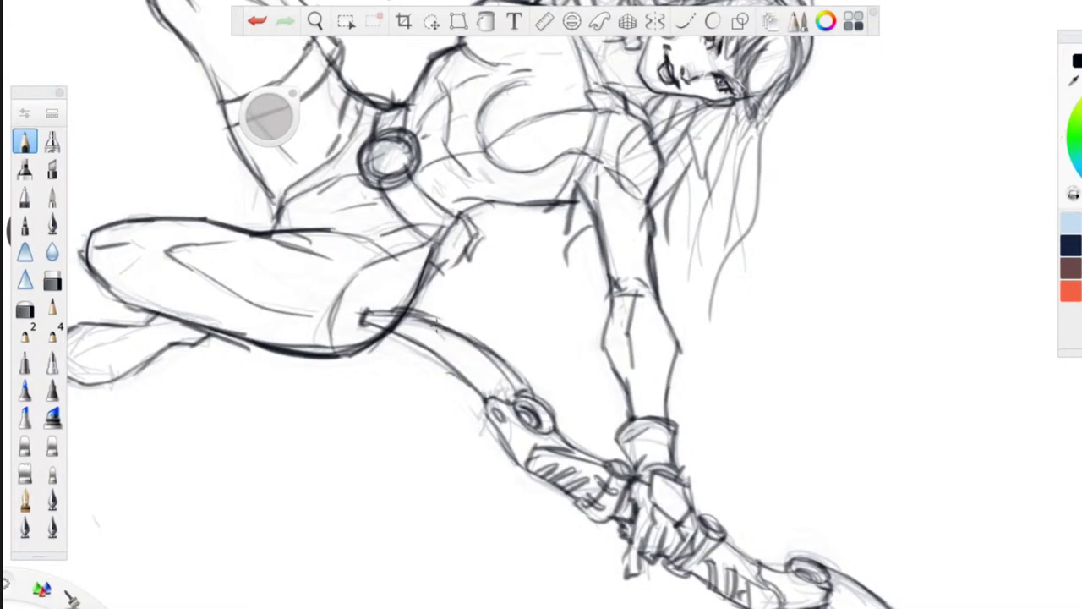
drag(830, 585, 903, 608)
- Add short muscle and fold strokes to the abdomen, the chest and the shoulder strap
key(space)
drag(392, 427, 461, 531)
drag(541, 283, 504, 291)
drag(507, 163, 520, 257)
key(space)
drag(649, 172, 594, 176)
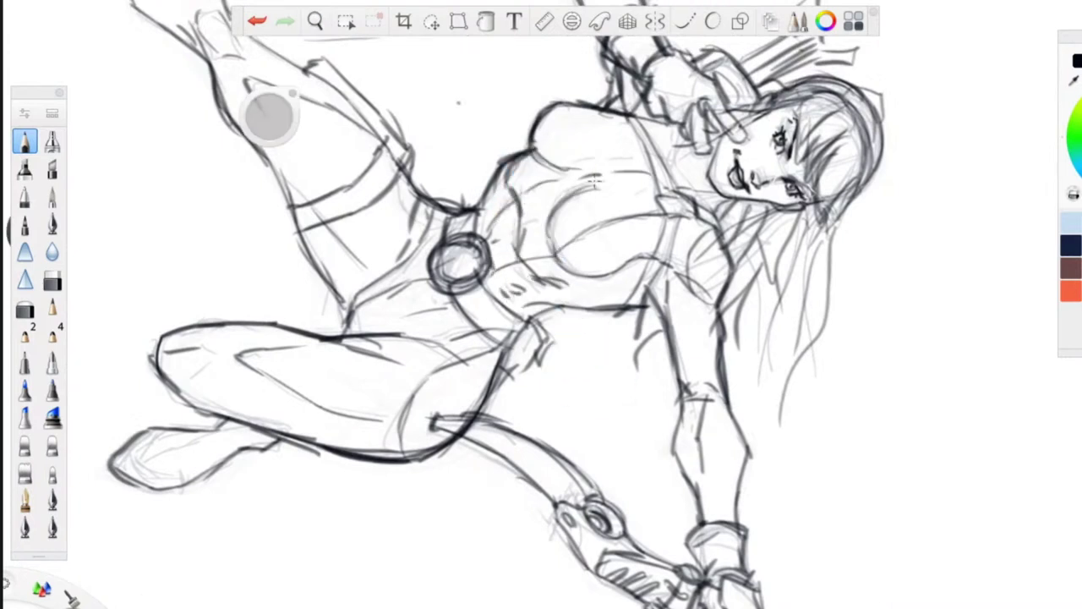
drag(677, 135, 669, 176)
- Draw the short outline bulging out behind the archer's head next to the headband
key(space)
mouse_move(587, 228)
mouse_down()
mouse_move(601, 220)
mouse_move(468, 433)
mouse_up()
mouse_move(666, 193)
mouse_down()
mouse_move(636, 240)
mouse_move(674, 254)
mouse_up()
drag(699, 299, 651, 387)
mouse_move(471, 271)
mouse_down()
mouse_move(494, 216)
mouse_move(434, 283)
mouse_move(412, 285)
mouse_up()
drag(504, 233, 534, 211)
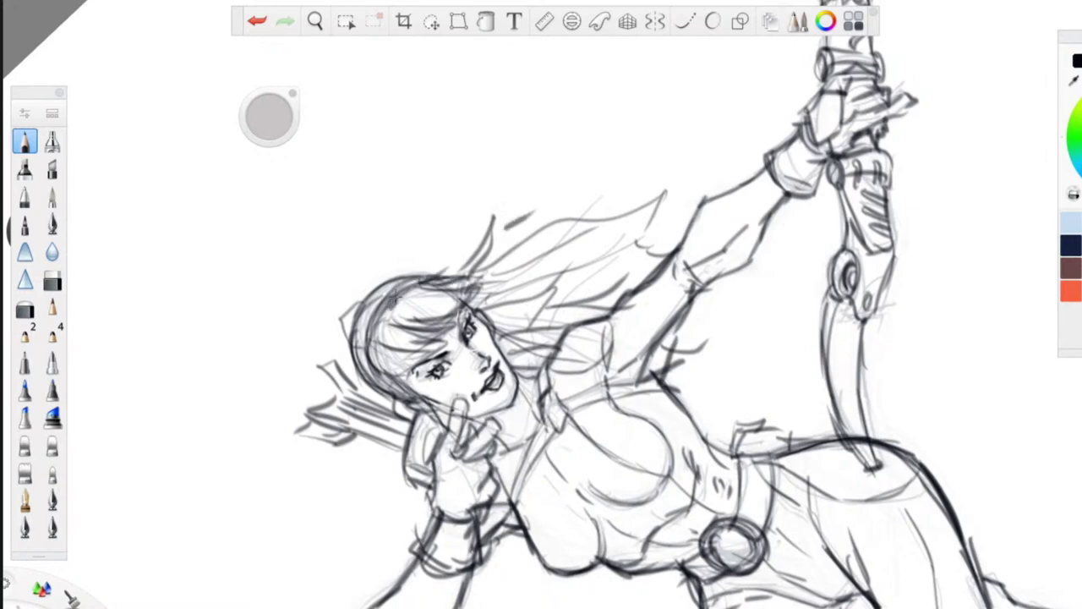
mouse_move(362, 299)
mouse_down()
mouse_move(350, 348)
mouse_move(336, 357)
mouse_up()
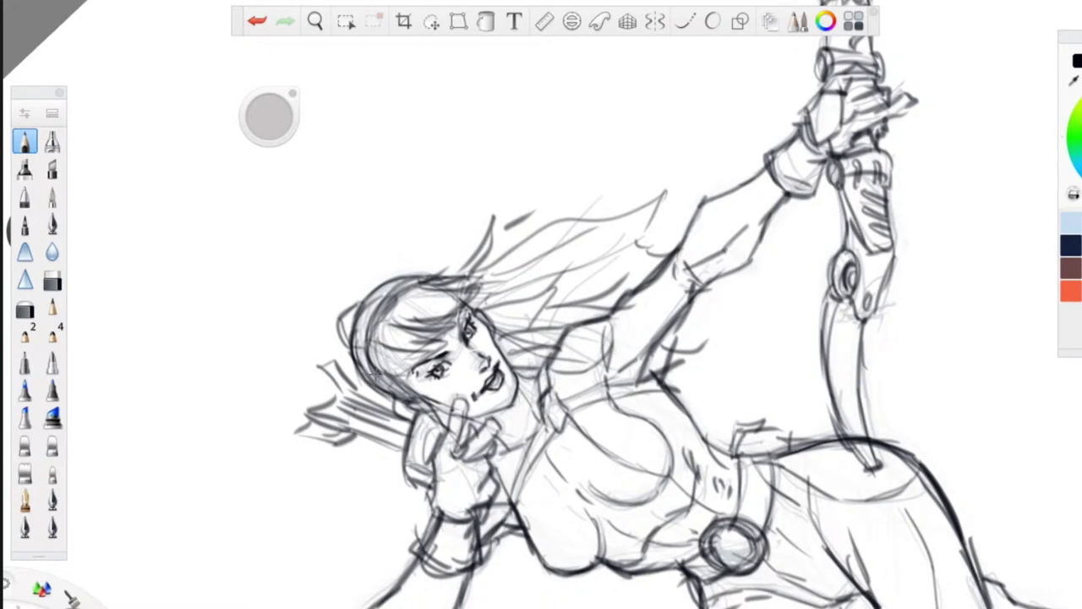
- Close the tip of the flowing hair beside the extended arm and darken that arm's forearm and upper arm contours
mouse_move(666, 193)
mouse_down()
mouse_move(631, 250)
mouse_move(680, 254)
mouse_up()
drag(764, 174, 687, 246)
drag(788, 196, 757, 254)
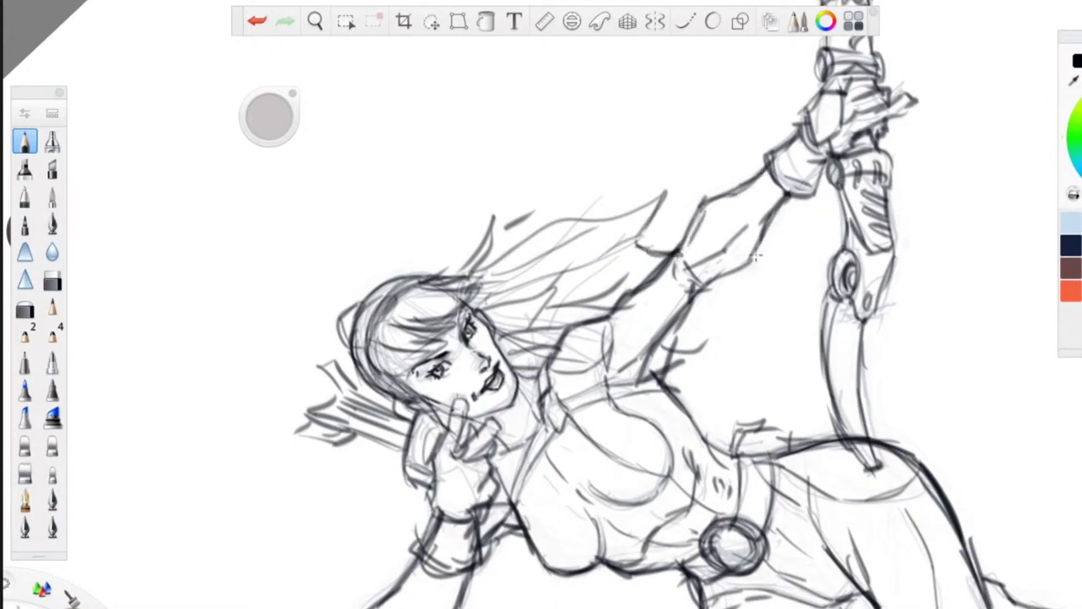
drag(780, 214, 670, 316)
mouse_move(635, 363)
mouse_down()
mouse_move(595, 392)
mouse_move(574, 428)
mouse_up()
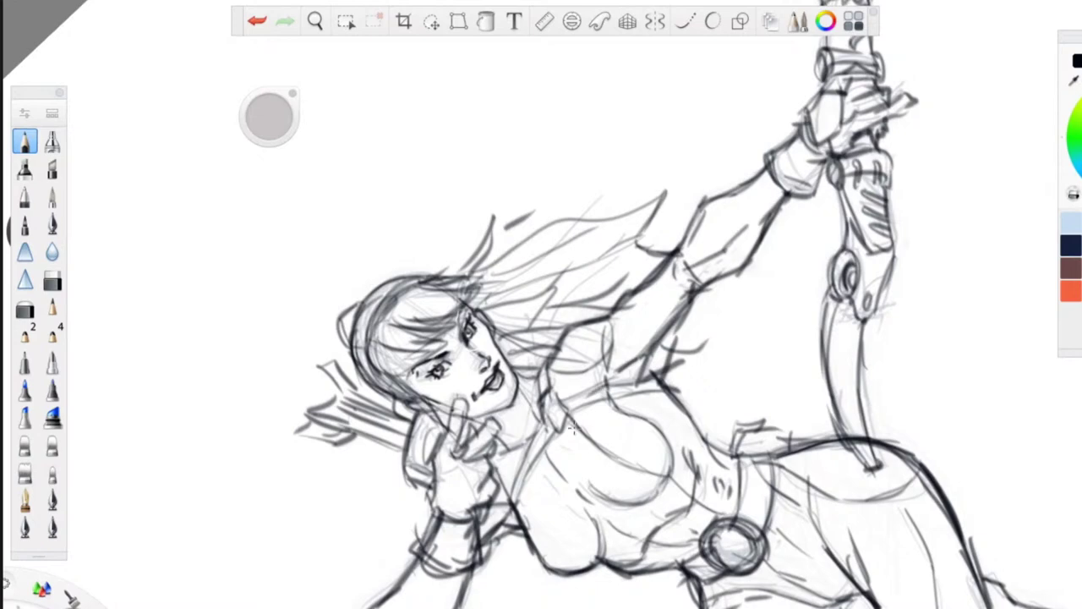
- Add a buckle and bands to the thigh strap and darken the end of the pouch beside it
key(space)
drag(427, 359, 448, 301)
mouse_move(448, 301)
mouse_down()
mouse_move(575, 111)
mouse_move(518, 173)
mouse_move(545, 215)
mouse_move(577, 222)
mouse_move(585, 236)
mouse_up()
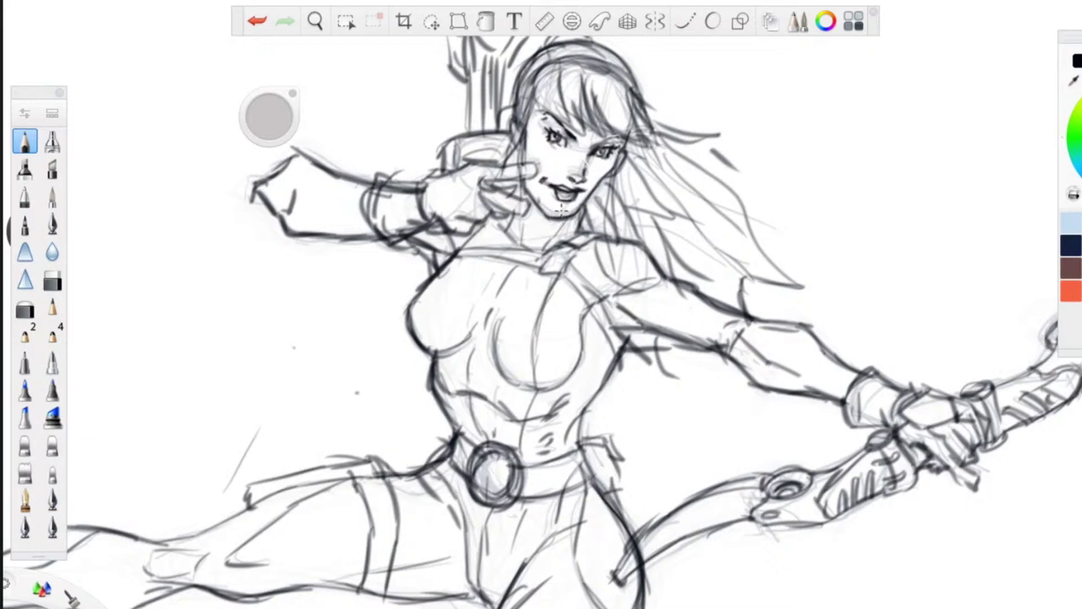
mouse_move(245, 494)
mouse_down()
mouse_move(346, 471)
mouse_move(384, 477)
mouse_move(369, 509)
mouse_move(393, 503)
mouse_move(367, 515)
mouse_move(385, 520)
mouse_move(373, 534)
mouse_move(365, 509)
mouse_move(396, 514)
mouse_move(367, 517)
mouse_move(371, 563)
mouse_up()
drag(564, 458, 548, 467)
- Detail both boots with cuffs around the ankles and sole and toe lines around the feet
key(space)
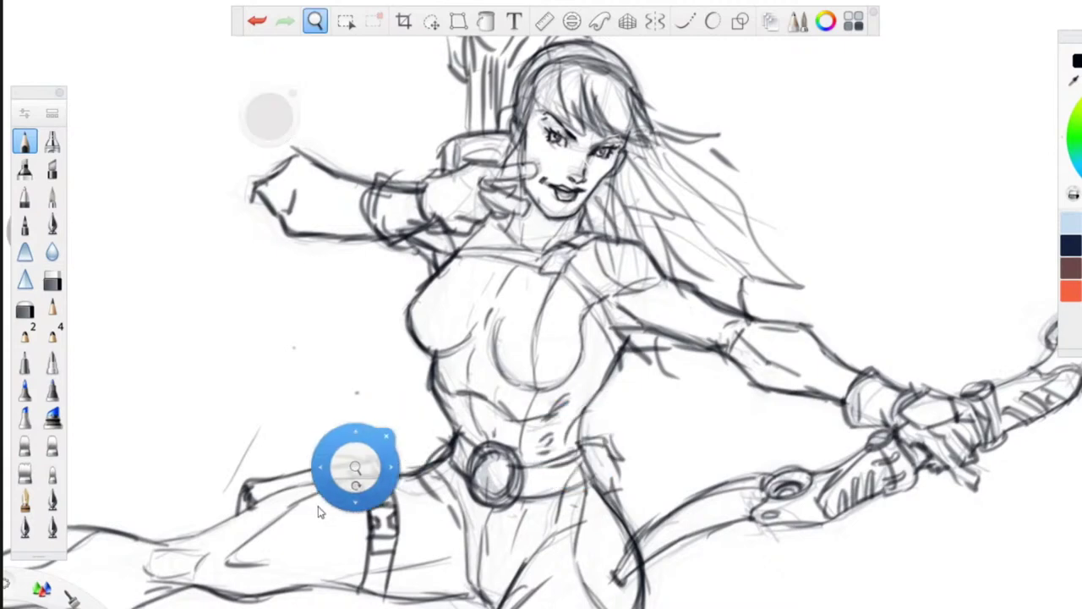
drag(319, 510, 362, 135)
drag(237, 442, 576, 407)
mouse_move(925, 419)
mouse_down()
mouse_move(884, 441)
mouse_move(868, 433)
mouse_move(869, 405)
mouse_move(892, 464)
mouse_up()
drag(858, 433, 872, 469)
drag(882, 448, 875, 462)
mouse_move(925, 321)
mouse_down()
mouse_move(922, 368)
mouse_move(901, 351)
mouse_move(903, 323)
mouse_move(879, 451)
mouse_up()
drag(945, 295, 924, 331)
mouse_move(924, 331)
mouse_down()
mouse_move(937, 298)
mouse_move(942, 312)
mouse_move(902, 335)
mouse_up()
drag(942, 318, 876, 361)
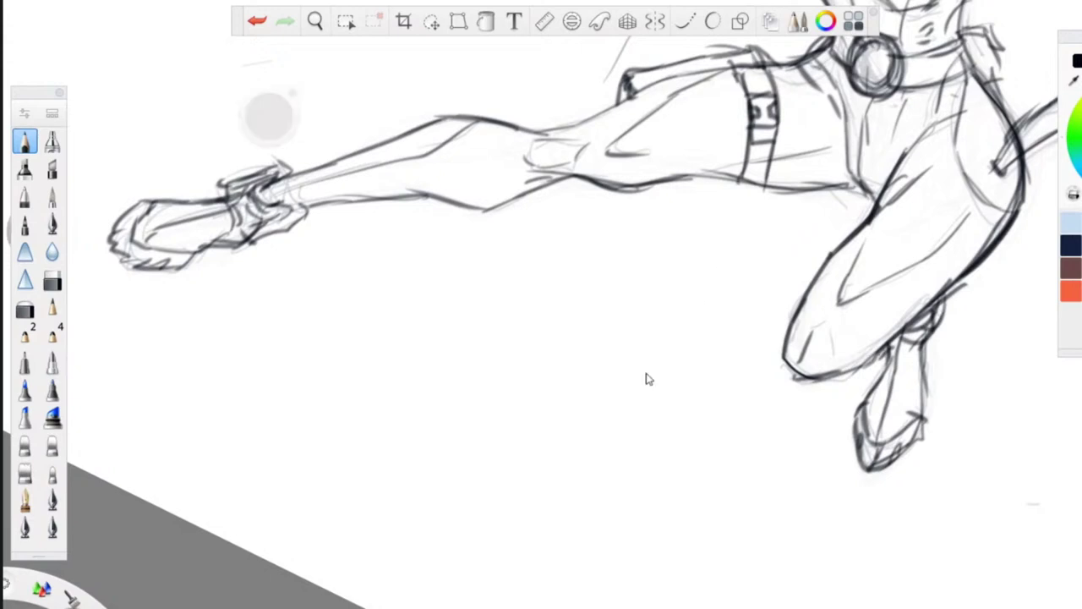
- Review the linework of the whole archer figure from the boots up to the bow
key(space)
drag(580, 435, 452, 539)
drag(747, 291, 715, 221)
drag(734, 289, 687, 285)
key(space)
drag(420, 445, 402, 595)
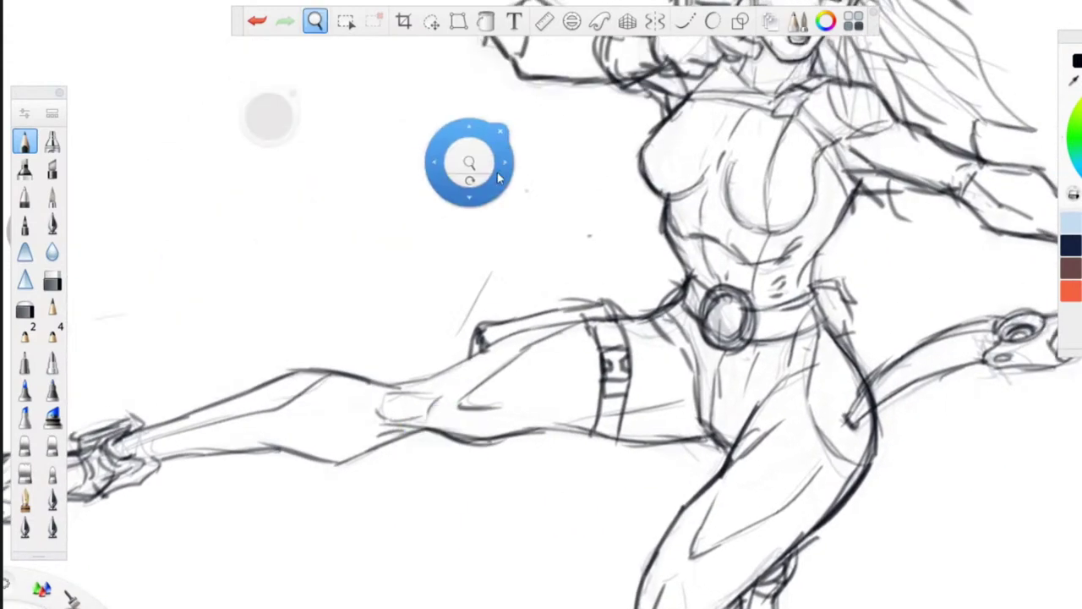
drag(476, 151, 470, 262)
drag(452, 331, 439, 418)
drag(387, 240, 373, 281)
drag(339, 500, 387, 439)
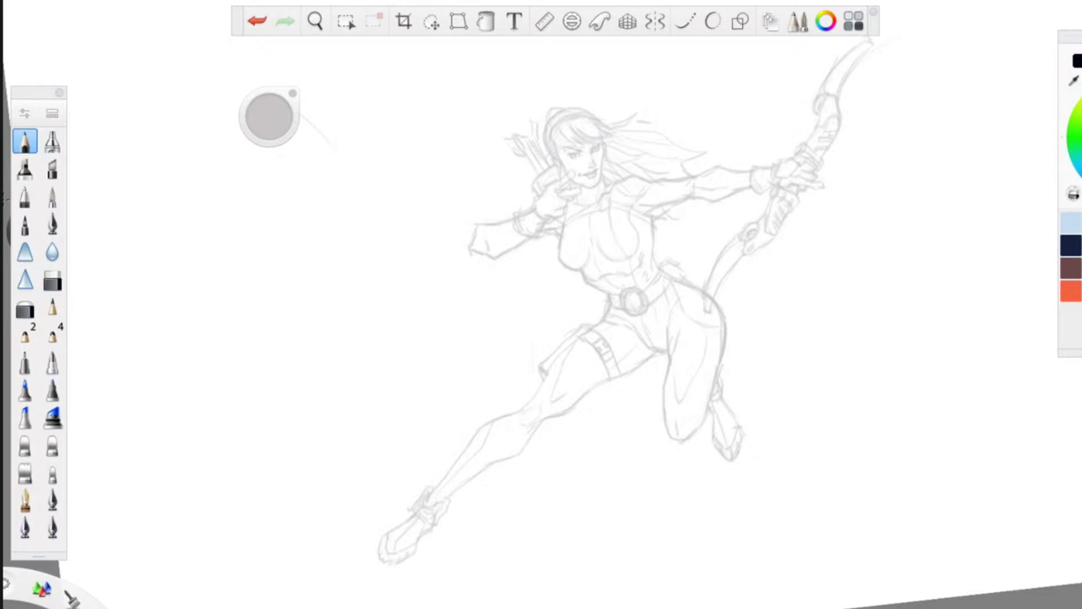
- Draw dark waist contours, the rib line and abdominal muscle strokes over the faded sketch of the torso
key(space)
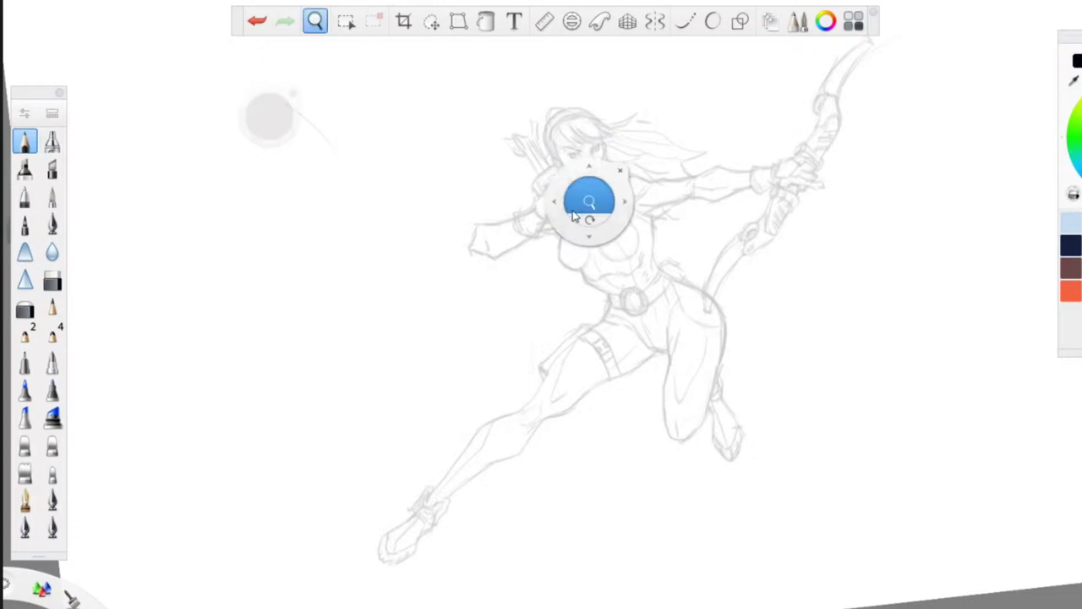
drag(587, 203, 478, 89)
drag(466, 139, 416, 41)
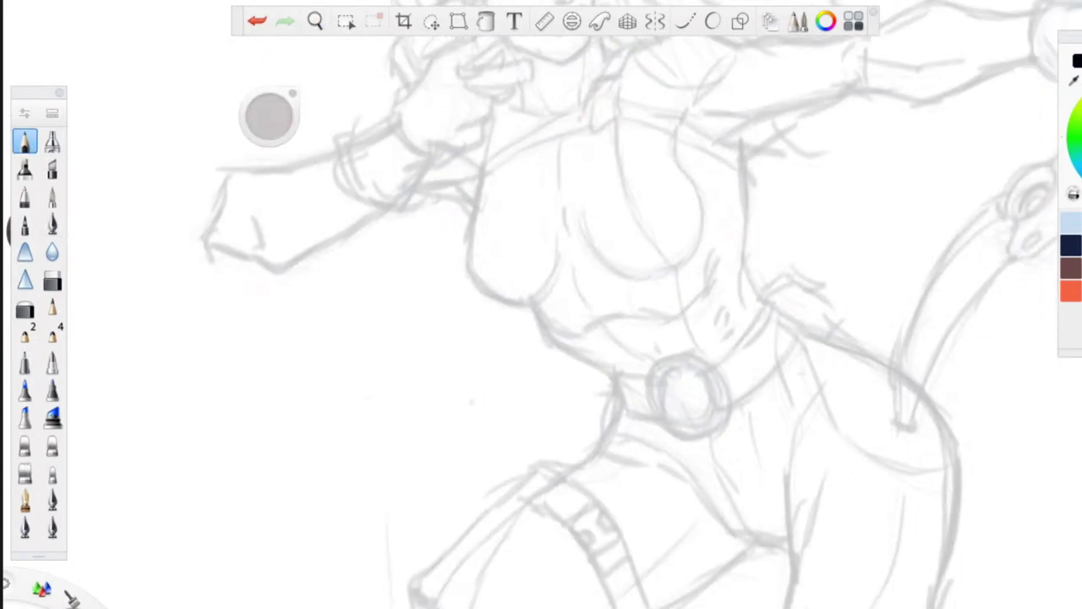
mouse_move(743, 128)
mouse_down()
mouse_move(750, 186)
mouse_move(744, 159)
mouse_move(737, 276)
mouse_move(741, 247)
mouse_move(767, 306)
mouse_up()
mouse_move(710, 286)
mouse_down()
mouse_move(720, 242)
mouse_move(697, 283)
mouse_move(728, 301)
mouse_move(715, 320)
mouse_move(641, 304)
mouse_move(682, 312)
mouse_move(554, 342)
mouse_move(618, 372)
mouse_up()
mouse_move(575, 258)
mouse_down()
mouse_move(592, 309)
mouse_move(635, 359)
mouse_up()
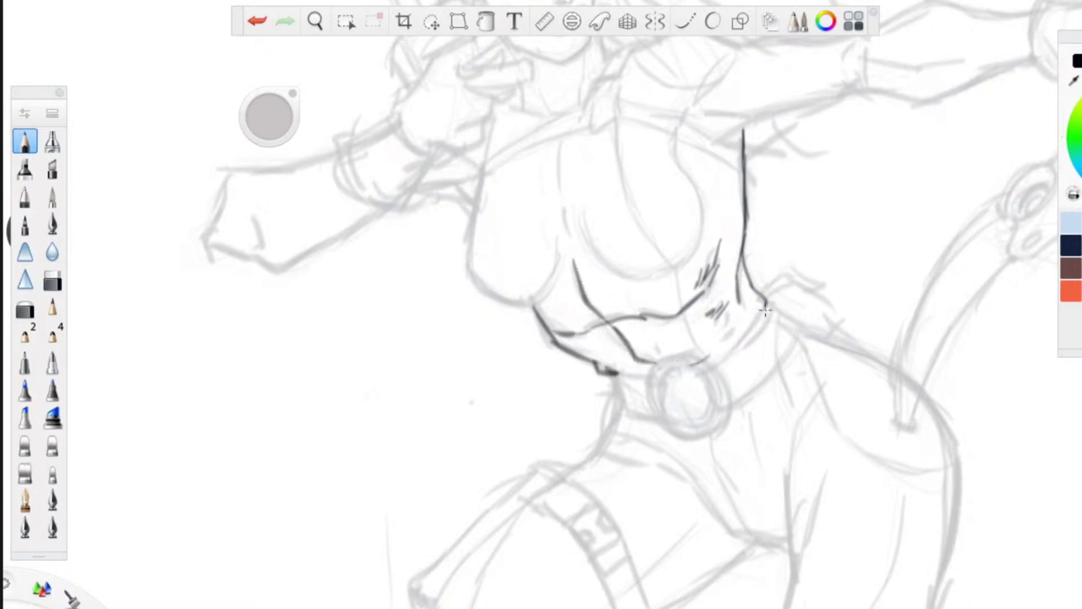
- Draw the belt section on the bent-leg side with its loop beside the buckle and short shading strokes
mouse_move(765, 303)
mouse_down()
mouse_move(711, 368)
mouse_move(773, 304)
mouse_move(803, 323)
mouse_move(775, 372)
mouse_move(709, 412)
mouse_move(725, 410)
mouse_up()
drag(714, 370, 727, 406)
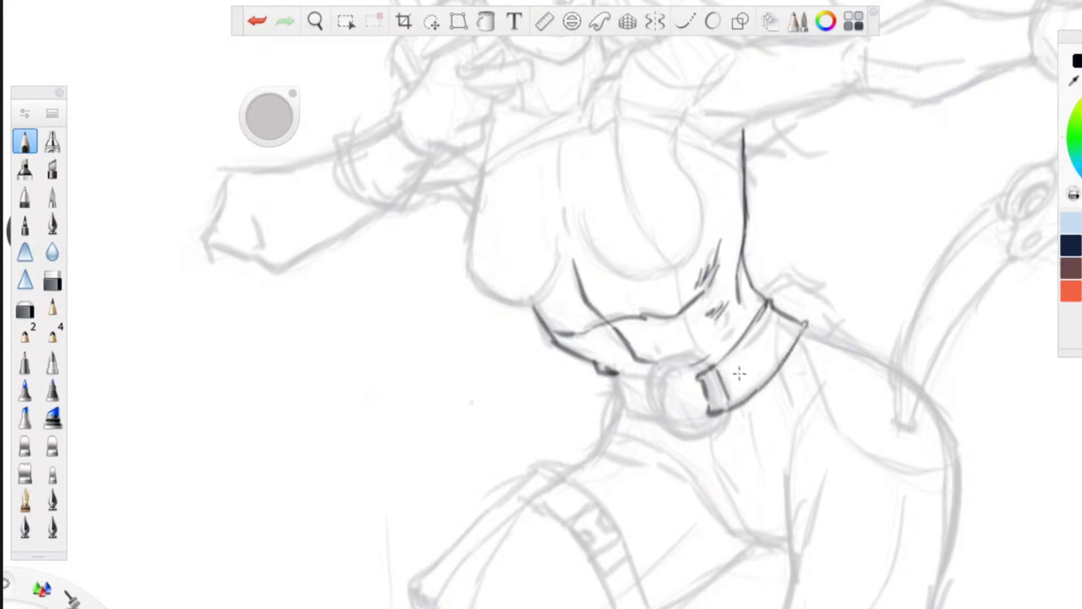
drag(766, 330, 754, 350)
drag(761, 331, 751, 352)
- Draw the belt's other side with the adjoining hip contours, and outline the breast on the bent-arm side
mouse_move(648, 378)
mouse_down()
mouse_move(597, 375)
mouse_move(619, 406)
mouse_move(589, 450)
mouse_move(622, 452)
mouse_move(559, 479)
mouse_up()
drag(622, 456, 658, 464)
drag(804, 323, 884, 365)
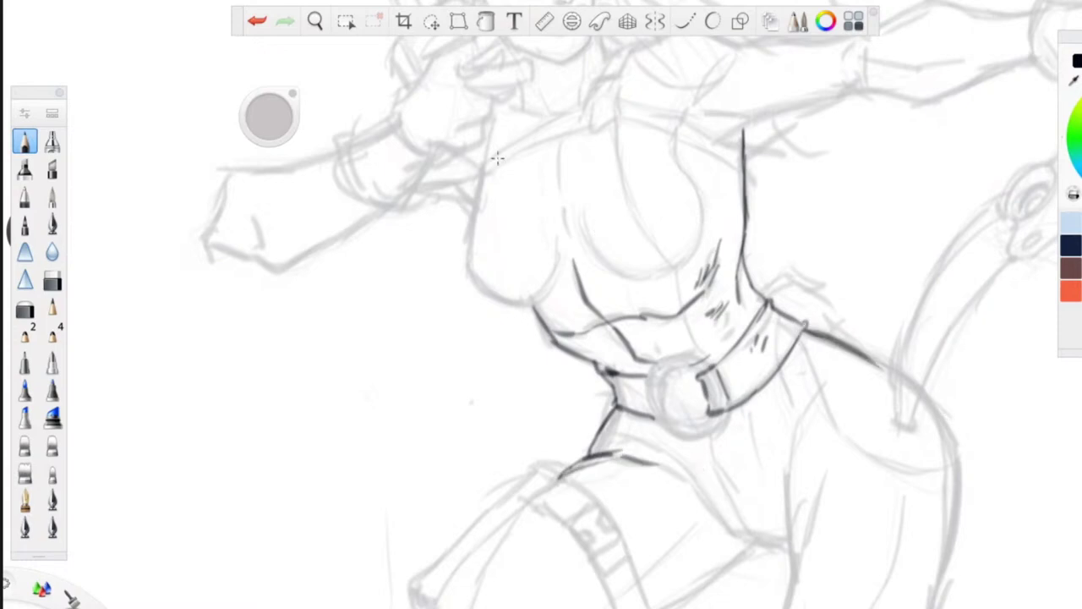
mouse_move(477, 140)
mouse_down()
mouse_move(488, 165)
mouse_move(469, 271)
mouse_move(525, 304)
mouse_up()
drag(559, 251, 499, 297)
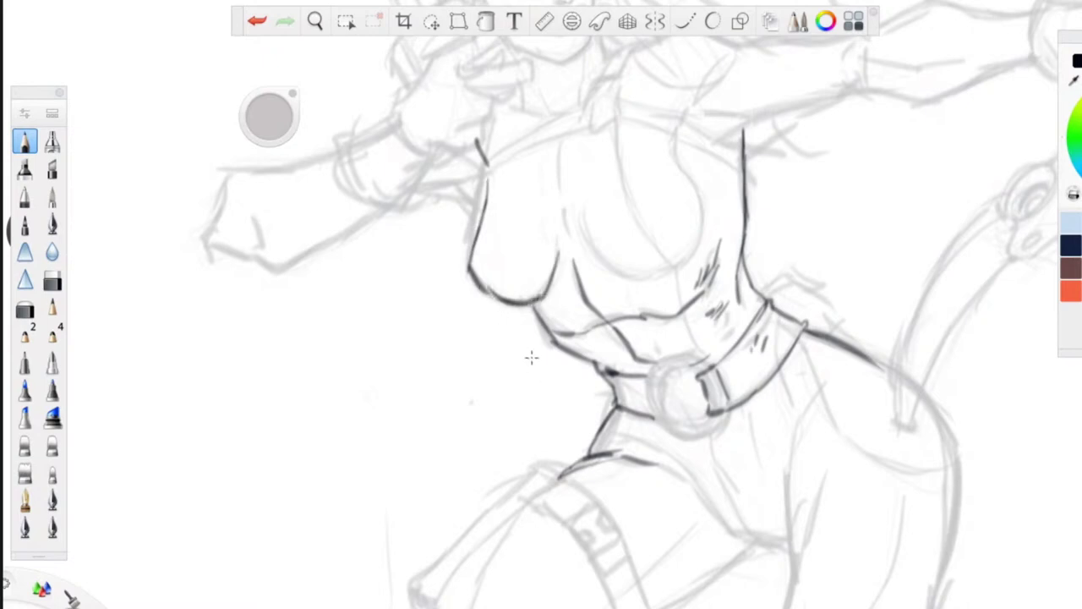
- Draw the costume's groin lines and the bent leg's inner contour with the muscle line above the knee
key(space)
drag(395, 432, 418, 135)
drag(783, 233, 813, 240)
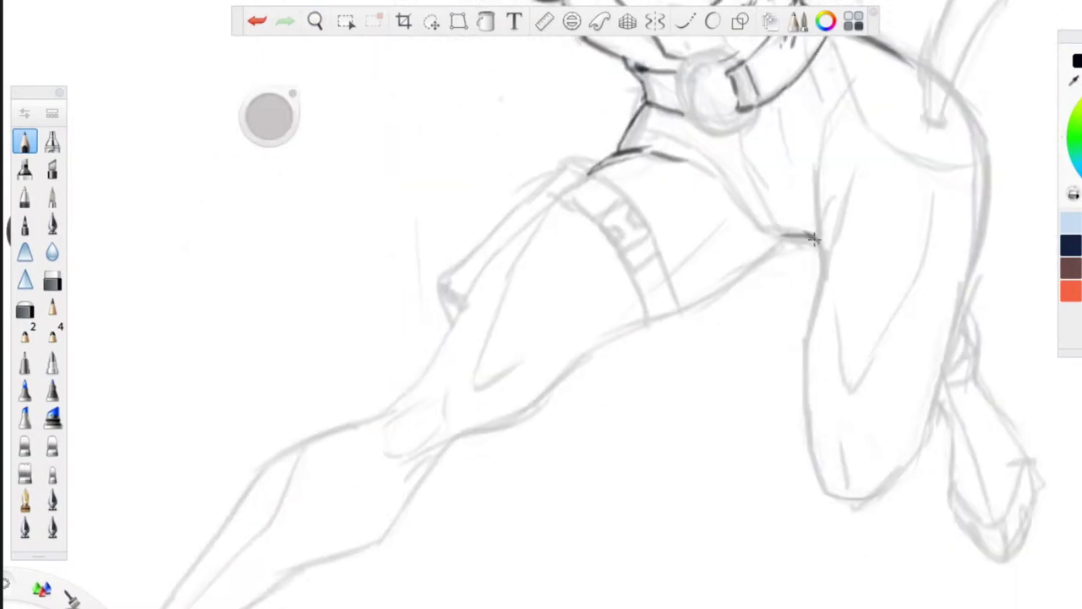
drag(732, 137, 781, 225)
mouse_move(856, 68)
mouse_down()
mouse_move(824, 112)
mouse_move(823, 272)
mouse_up()
drag(849, 178, 810, 340)
mouse_move(836, 281)
mouse_down()
mouse_move(844, 372)
mouse_move(865, 379)
mouse_up()
- Draw the bent leg's outer contour from the hip around the knee, with muscle strokes along the thigh
drag(939, 188, 931, 241)
mouse_move(936, 76)
mouse_down()
mouse_move(991, 152)
mouse_move(986, 199)
mouse_up()
drag(988, 160, 972, 254)
mouse_move(983, 213)
mouse_down()
mouse_move(945, 354)
mouse_move(879, 491)
mouse_up()
mouse_move(909, 446)
mouse_down()
mouse_move(871, 499)
mouse_move(839, 507)
mouse_move(817, 446)
mouse_move(810, 315)
mouse_up()
drag(911, 273, 893, 322)
- Draw the layered cuff around the ankle of the bent leg's boot
drag(958, 314, 946, 375)
drag(959, 299, 977, 339)
drag(978, 338, 945, 385)
mouse_move(972, 334)
mouse_down()
mouse_move(979, 365)
mouse_move(939, 399)
mouse_up()
mouse_move(972, 345)
mouse_down()
mouse_move(980, 360)
mouse_move(937, 401)
mouse_up()
- Draw the bent leg's boot with its side contours, rounded toe, notched sole and inner fold lines
drag(952, 369, 948, 423)
mouse_move(972, 374)
mouse_down()
mouse_move(1030, 457)
mouse_move(998, 524)
mouse_up()
drag(953, 488, 980, 515)
drag(955, 442, 955, 492)
mouse_move(943, 412)
mouse_down()
mouse_move(956, 444)
mouse_move(975, 436)
mouse_up()
mouse_move(982, 451)
mouse_down()
mouse_move(987, 489)
mouse_move(1041, 472)
mouse_move(1038, 501)
mouse_move(1025, 497)
mouse_move(1031, 522)
mouse_move(1020, 521)
mouse_move(1004, 557)
mouse_up()
mouse_move(951, 476)
mouse_down()
mouse_move(946, 511)
mouse_move(980, 548)
mouse_move(1025, 548)
mouse_up()
drag(972, 379, 998, 411)
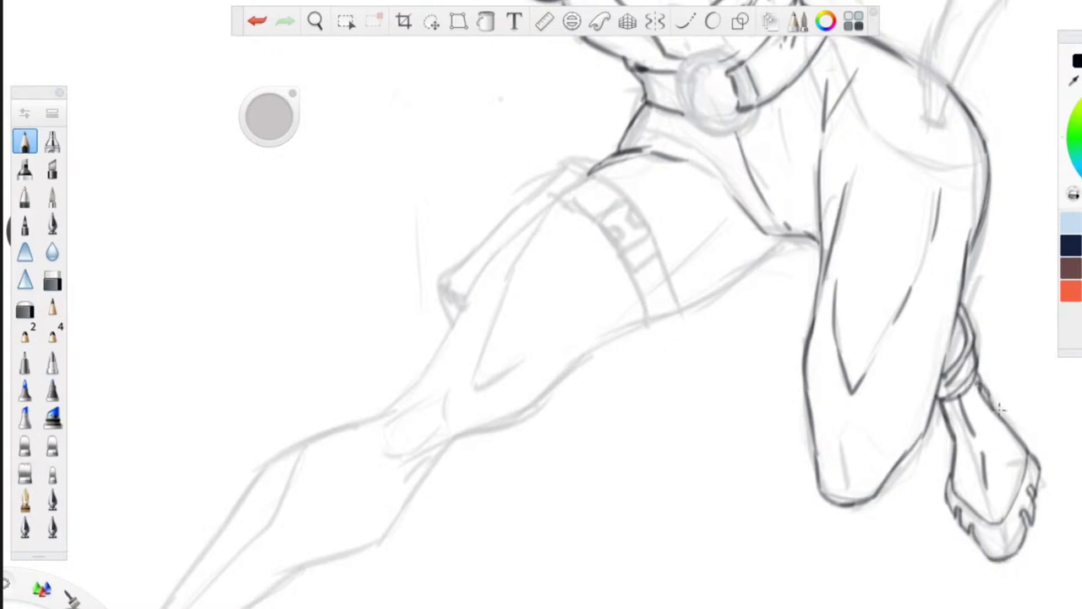
- Draw the extended leg's front and underside thigh contours, with muscle strokes on the thigh and groin
drag(810, 236, 657, 313)
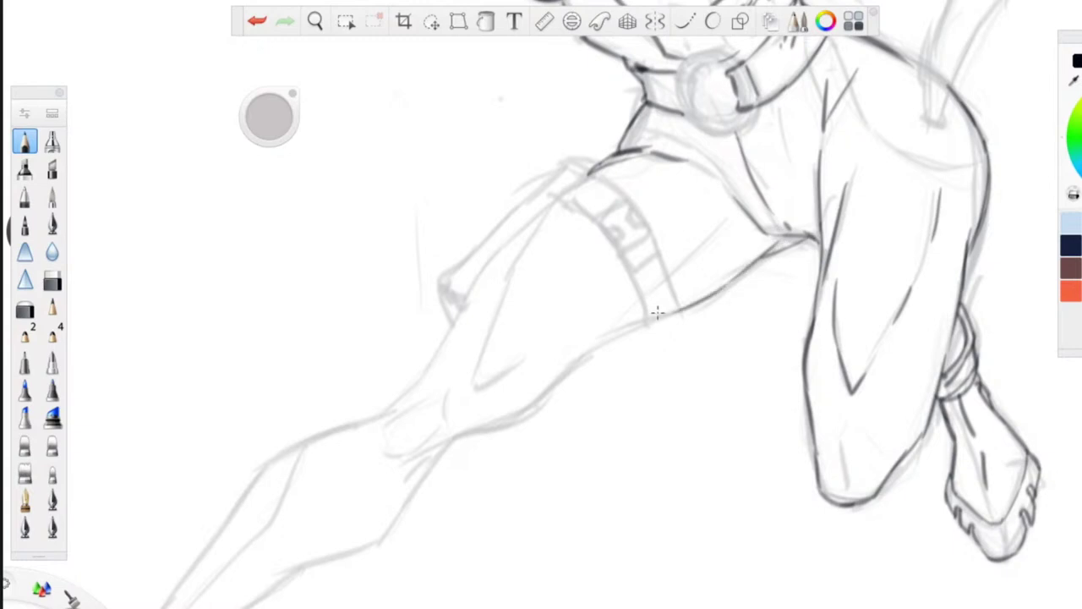
drag(660, 118, 683, 140)
drag(808, 76, 817, 119)
drag(745, 215, 704, 240)
drag(639, 311, 604, 333)
mouse_move(556, 207)
mouse_down()
mouse_move(466, 392)
mouse_move(499, 382)
mouse_move(494, 267)
mouse_move(380, 423)
mouse_up()
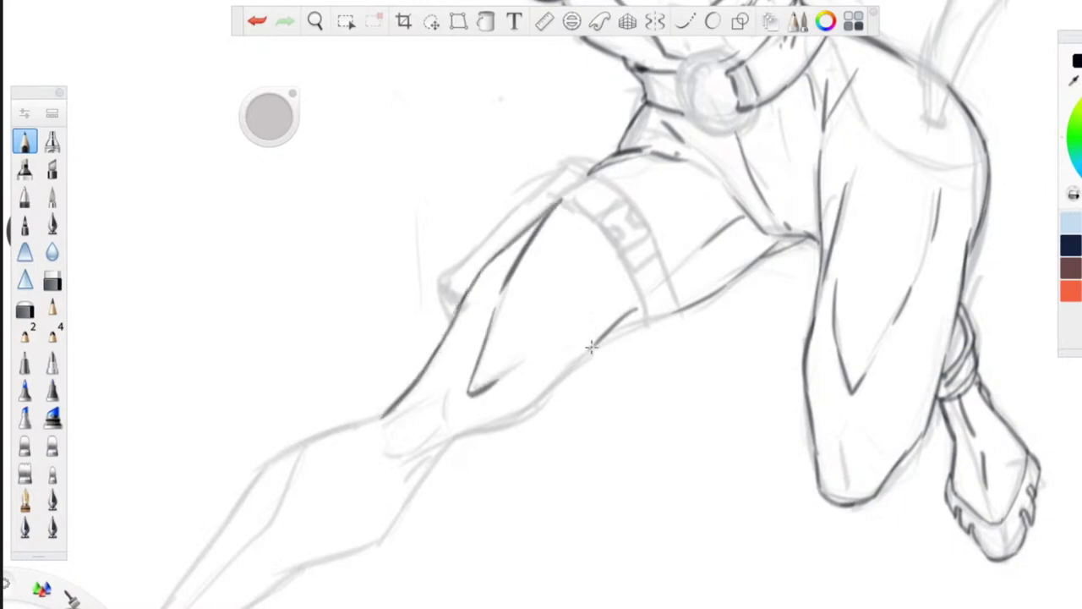
- Draw the extended leg's kneecap, the contours around the knee and upper shin, and the rest of the thigh's underside
drag(591, 347, 440, 444)
mouse_move(524, 398)
mouse_down()
mouse_move(446, 436)
mouse_move(402, 503)
mouse_up()
drag(391, 414, 295, 438)
drag(448, 420, 443, 396)
drag(445, 395, 418, 393)
drag(409, 401, 388, 451)
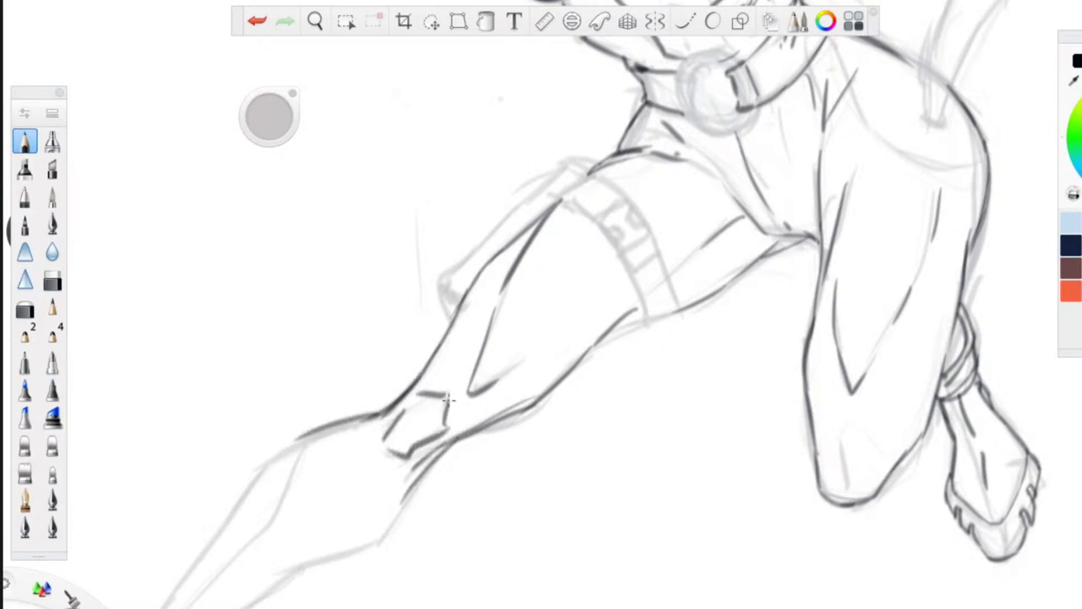
drag(702, 294, 595, 355)
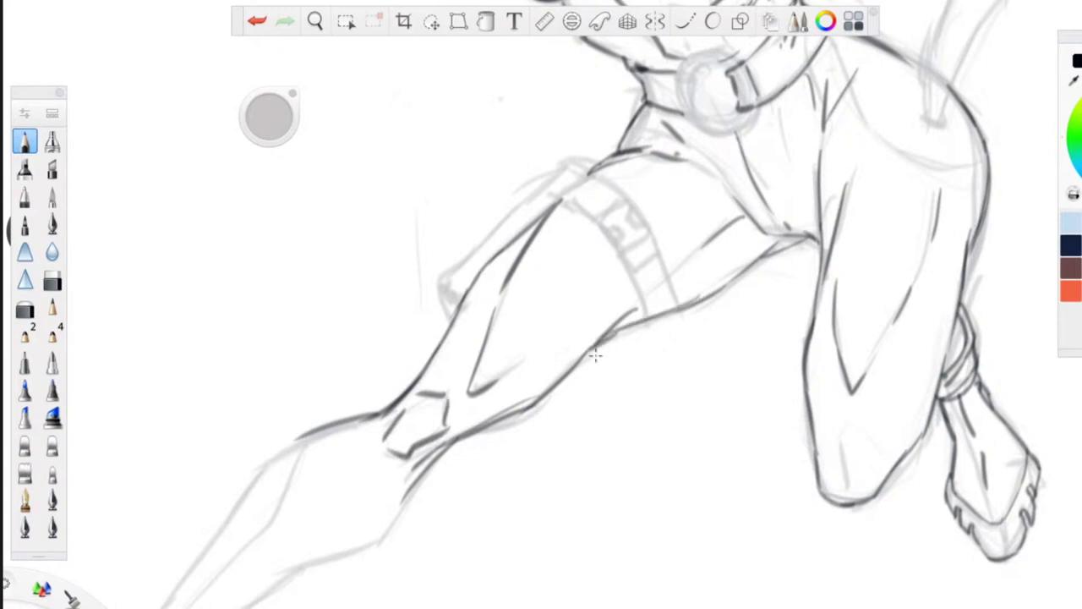
- Draw the costume's edge lines over both hips below the belt
key(space)
drag(264, 398, 533, 489)
drag(479, 373, 343, 446)
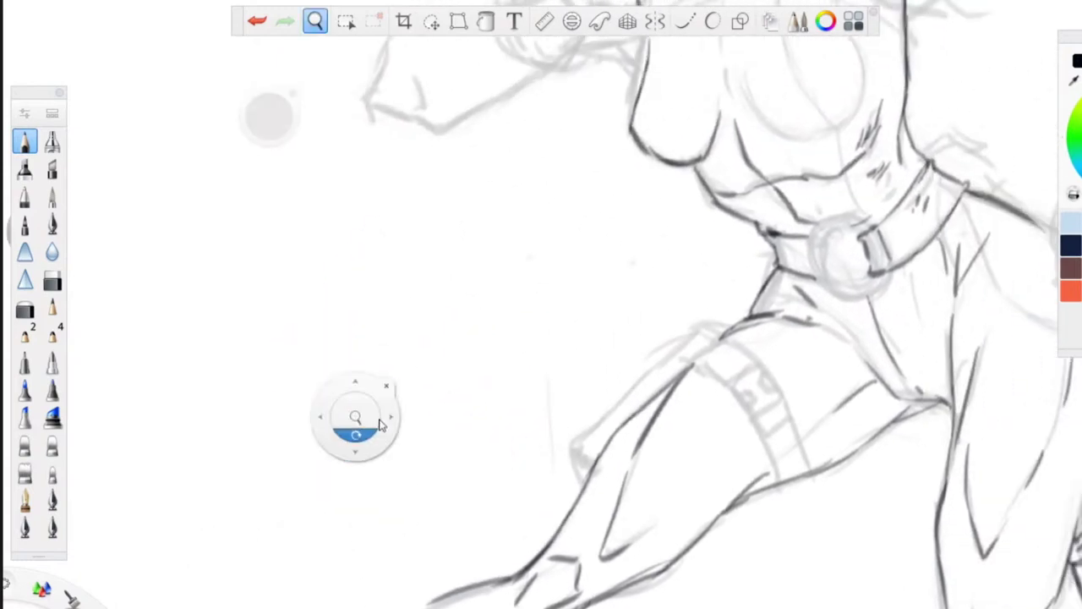
mouse_move(794, 266)
mouse_down()
mouse_move(786, 314)
mouse_move(717, 349)
mouse_up()
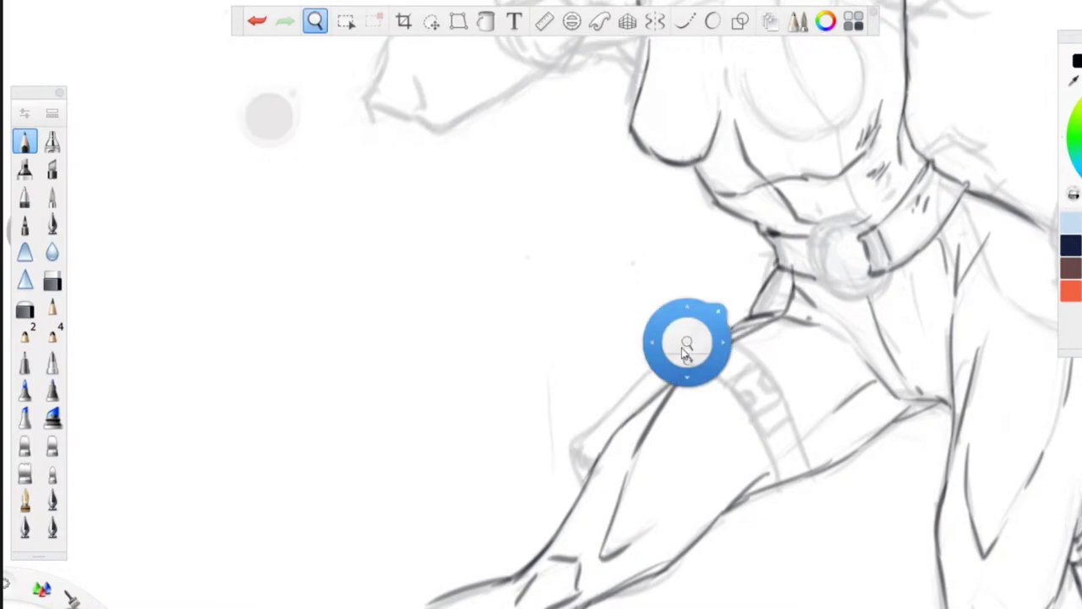
key(space)
drag(485, 409, 321, 435)
mouse_move(803, 245)
mouse_down()
mouse_move(795, 227)
mouse_move(854, 326)
mouse_move(955, 346)
mouse_up()
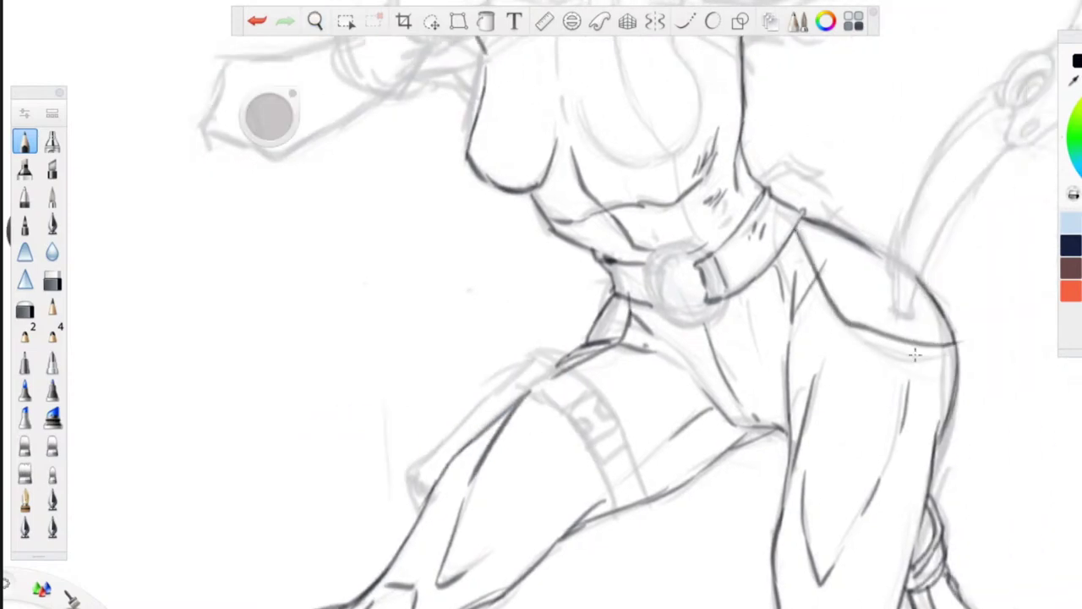
- Draw the torso's centre line down the chest and a short fold at the bent arm's armpit
drag(385, 269, 353, 380)
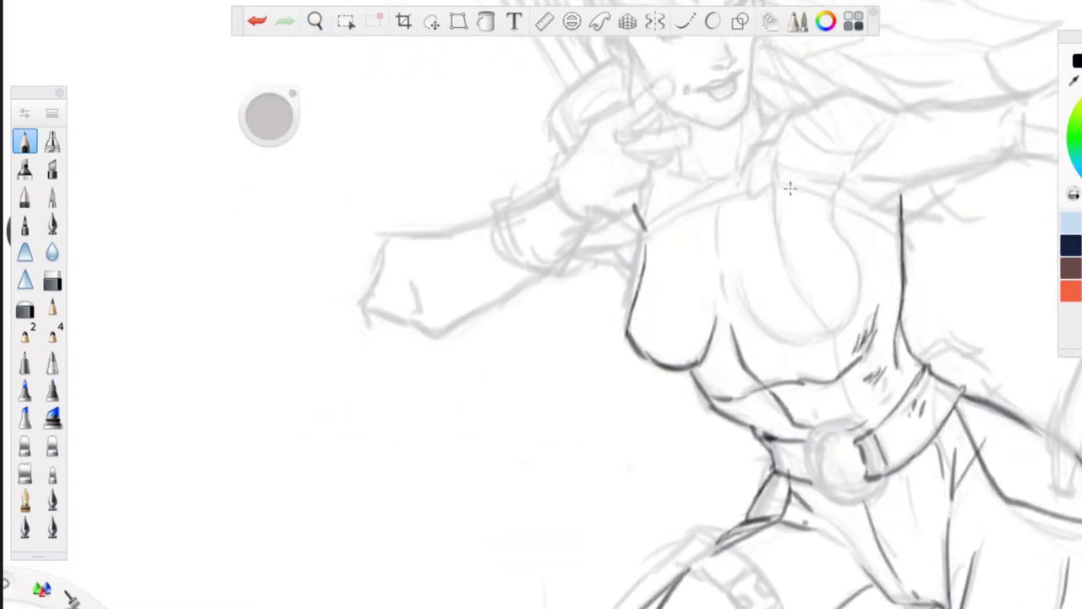
mouse_move(775, 187)
mouse_down()
mouse_move(789, 250)
mouse_move(778, 211)
mouse_move(840, 328)
mouse_move(806, 296)
mouse_move(842, 379)
mouse_up()
drag(645, 269, 597, 246)
- Draw the bent arm's glove cuff with its rim and the wrist lines above it
mouse_move(580, 144)
mouse_down()
mouse_move(548, 160)
mouse_move(524, 205)
mouse_move(556, 179)
mouse_move(561, 206)
mouse_move(586, 216)
mouse_up()
mouse_move(599, 212)
mouse_down()
mouse_move(585, 228)
mouse_move(562, 221)
mouse_up()
drag(552, 174, 526, 201)
mouse_move(526, 202)
mouse_down()
mouse_move(500, 221)
mouse_move(521, 249)
mouse_up()
mouse_move(599, 212)
mouse_down()
mouse_move(573, 256)
mouse_move(517, 261)
mouse_move(504, 239)
mouse_up()
drag(505, 201, 523, 259)
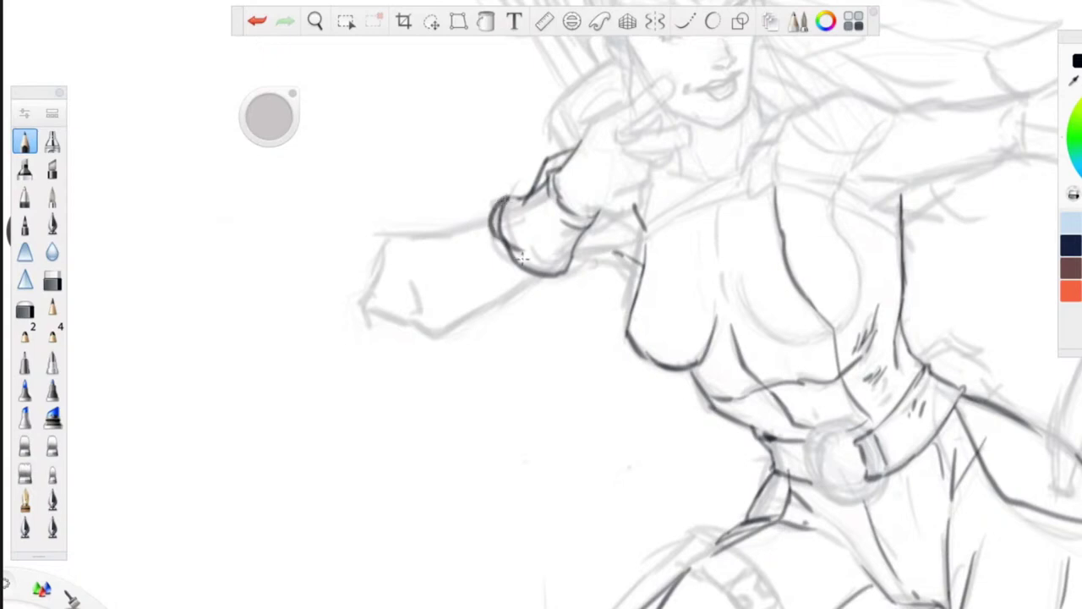
- Draw the back of the bent arm's gloved hand with its knuckles and curled fingers
drag(591, 218, 606, 208)
mouse_move(581, 142)
mouse_down()
mouse_move(612, 145)
mouse_move(618, 173)
mouse_move(617, 163)
mouse_move(648, 156)
mouse_move(621, 181)
mouse_up()
mouse_move(636, 176)
mouse_down()
mouse_move(614, 211)
mouse_move(584, 220)
mouse_up()
- Draw the bent arm's forearm and elbow contours, and the upper arm lines behind the glove
mouse_move(497, 214)
mouse_down()
mouse_move(452, 238)
mouse_move(394, 237)
mouse_up()
mouse_move(392, 240)
mouse_down()
mouse_move(363, 302)
mouse_move(513, 294)
mouse_up()
drag(388, 314, 400, 325)
drag(577, 246, 626, 256)
drag(608, 263, 580, 270)
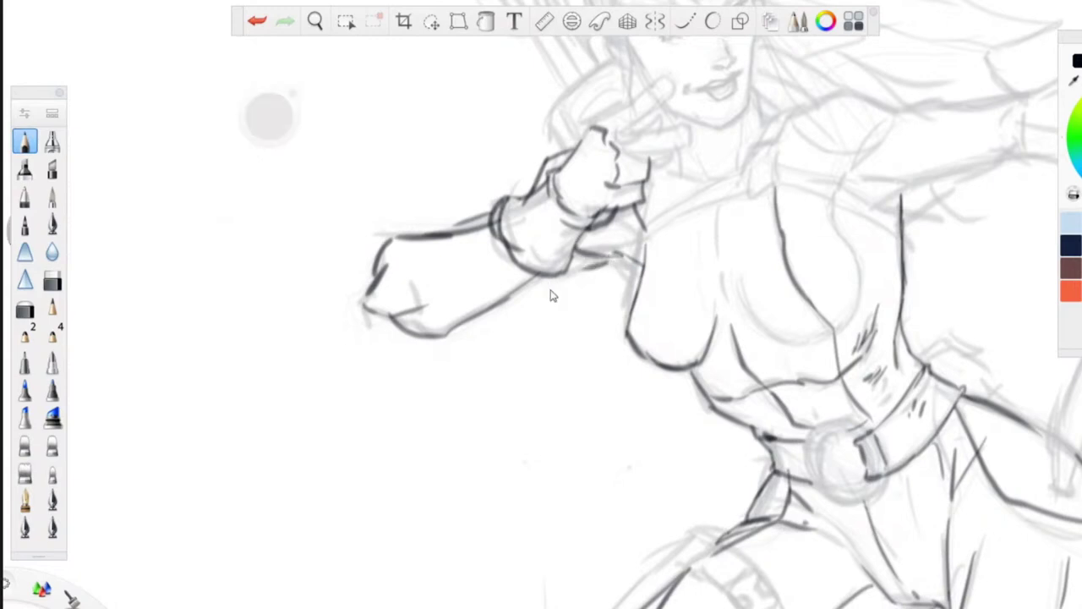
- Draw the extended fingers of the bent arm's hand and the riveted rim of the quiver behind it
key(space)
drag(596, 214, 588, 213)
drag(689, 306, 497, 304)
mouse_move(439, 273)
mouse_down()
mouse_move(486, 211)
mouse_move(634, 215)
mouse_up()
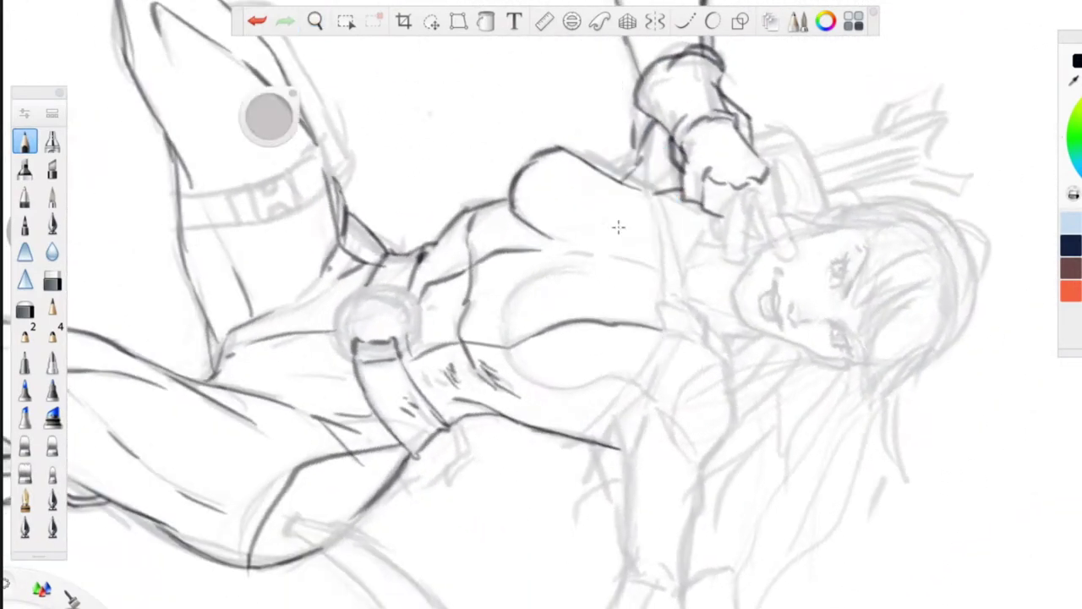
mouse_move(761, 160)
mouse_down()
mouse_move(795, 251)
mouse_move(735, 191)
mouse_move(732, 207)
mouse_move(751, 206)
mouse_move(741, 261)
mouse_move(726, 260)
mouse_move(731, 212)
mouse_move(771, 206)
mouse_move(759, 244)
mouse_move(736, 196)
mouse_up()
drag(761, 141, 800, 214)
mouse_move(759, 149)
mouse_down()
mouse_move(794, 213)
mouse_move(796, 138)
mouse_move(766, 133)
mouse_move(762, 157)
mouse_move(800, 215)
mouse_up()
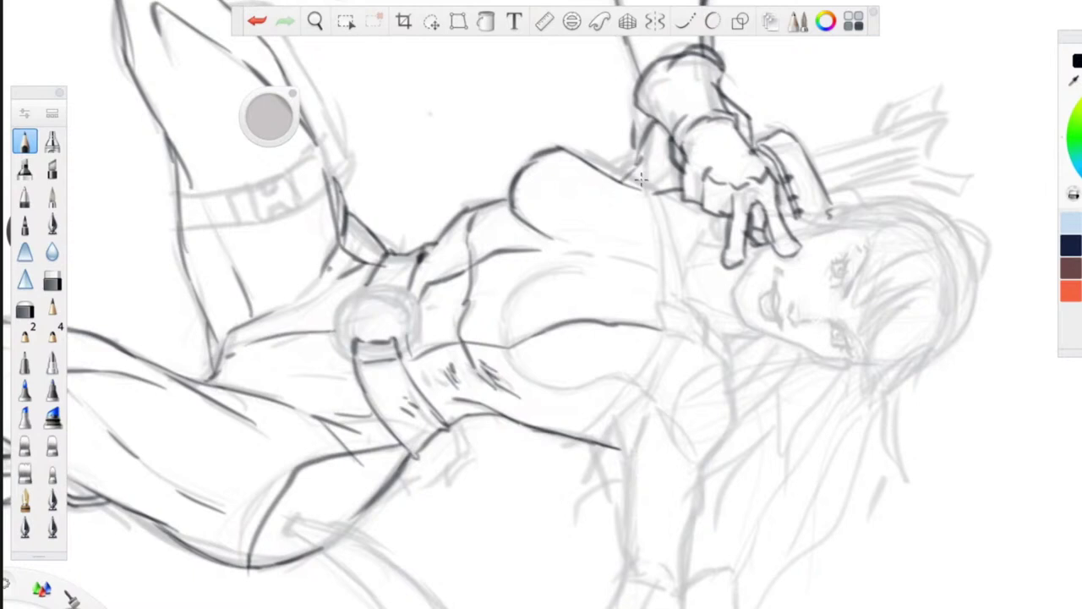
- Draw the strap band across the upper chest with its clasp at the shoulder, continuing to the armpit
mouse_move(656, 188)
mouse_down()
mouse_move(692, 310)
mouse_move(626, 177)
mouse_up()
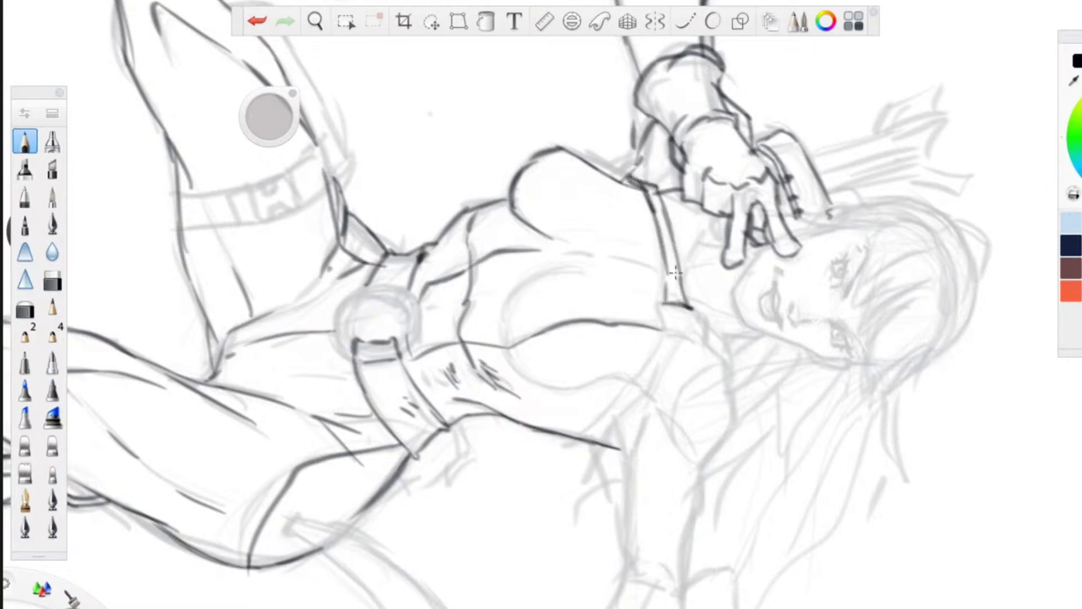
mouse_move(690, 306)
mouse_down()
mouse_move(666, 305)
mouse_move(692, 310)
mouse_move(706, 343)
mouse_move(663, 306)
mouse_move(668, 338)
mouse_move(709, 325)
mouse_move(731, 376)
mouse_up()
mouse_move(664, 338)
mouse_down()
mouse_move(639, 397)
mouse_move(596, 419)
mouse_move(587, 444)
mouse_move(562, 435)
mouse_up()
drag(643, 394, 603, 436)
- Draw the extended arm's rounded shoulder and the upper arm contours down to the elbow folds
mouse_move(721, 363)
mouse_down()
mouse_move(733, 414)
mouse_move(717, 450)
mouse_move(692, 396)
mouse_up()
drag(690, 442, 703, 465)
drag(685, 414, 719, 364)
mouse_move(701, 461)
mouse_down()
mouse_move(655, 397)
mouse_move(661, 409)
mouse_move(633, 396)
mouse_move(620, 472)
mouse_up()
mouse_move(623, 416)
mouse_down()
mouse_move(610, 461)
mouse_move(625, 538)
mouse_up()
drag(709, 465, 685, 582)
mouse_move(625, 497)
mouse_down()
mouse_move(623, 583)
mouse_move(650, 554)
mouse_move(683, 588)
mouse_up()
mouse_move(633, 582)
mouse_down()
mouse_move(663, 565)
mouse_move(621, 594)
mouse_up()
drag(686, 602, 694, 573)
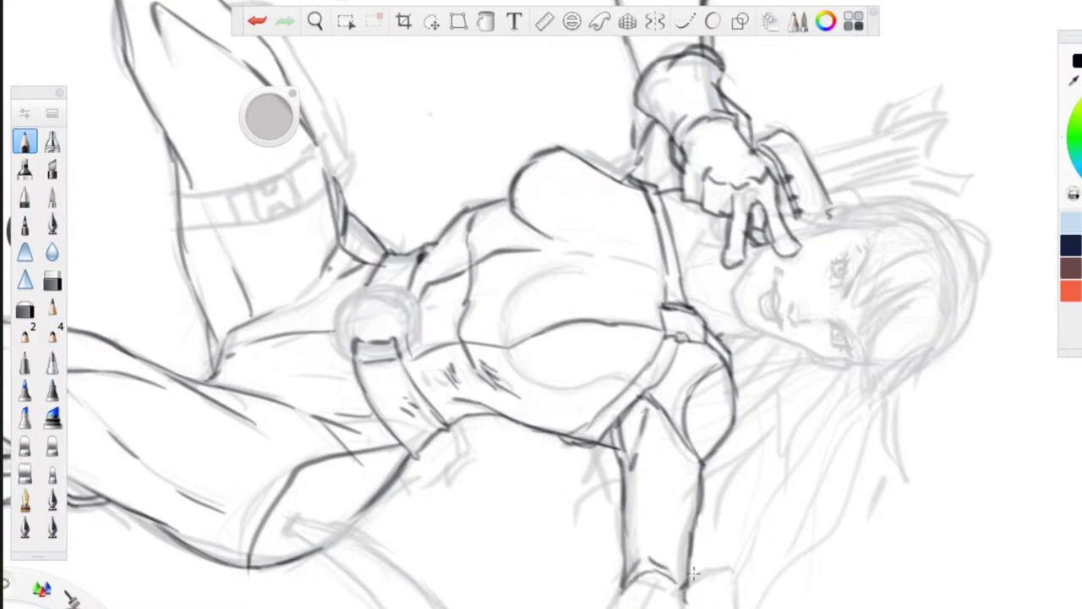
- Draw the neck muscle lines between the raised fingers and the chest strap, and the neck line at the shoulder
drag(710, 217, 683, 288)
mouse_move(748, 247)
mouse_down()
mouse_move(765, 249)
mouse_move(692, 270)
mouse_move(716, 274)
mouse_up()
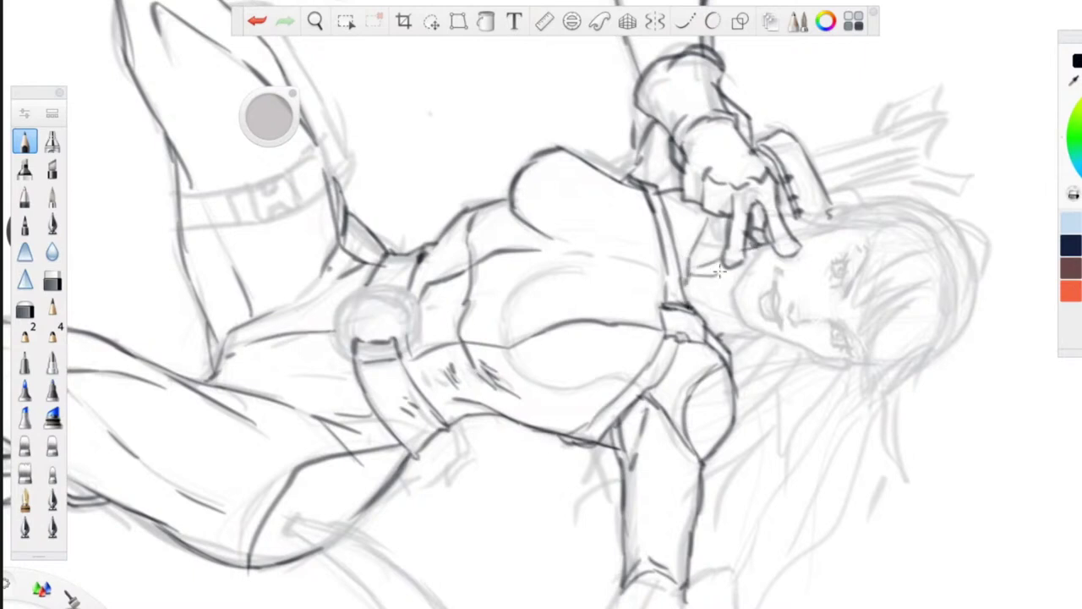
key(space)
mouse_move(424, 237)
mouse_down()
mouse_move(640, 239)
mouse_move(654, 285)
mouse_move(668, 272)
mouse_up()
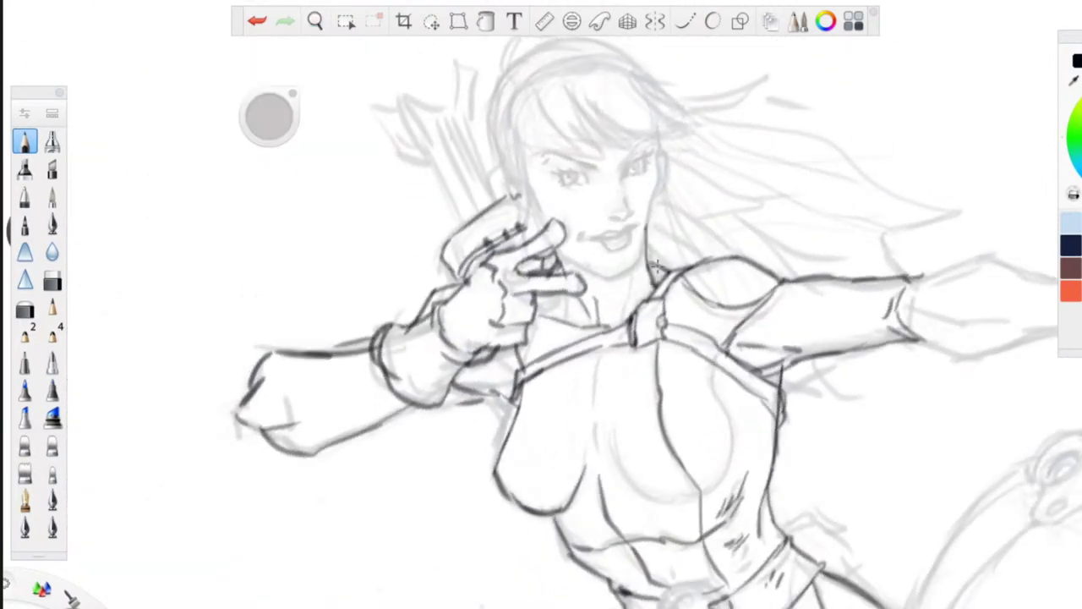
- Draw both dark eyebrows and the face contour from the brow to the jaw on the flowing-hair side
drag(657, 132, 663, 152)
mouse_move(640, 140)
mouse_down()
mouse_move(664, 149)
mouse_move(629, 158)
mouse_move(658, 145)
mouse_move(646, 225)
mouse_up()
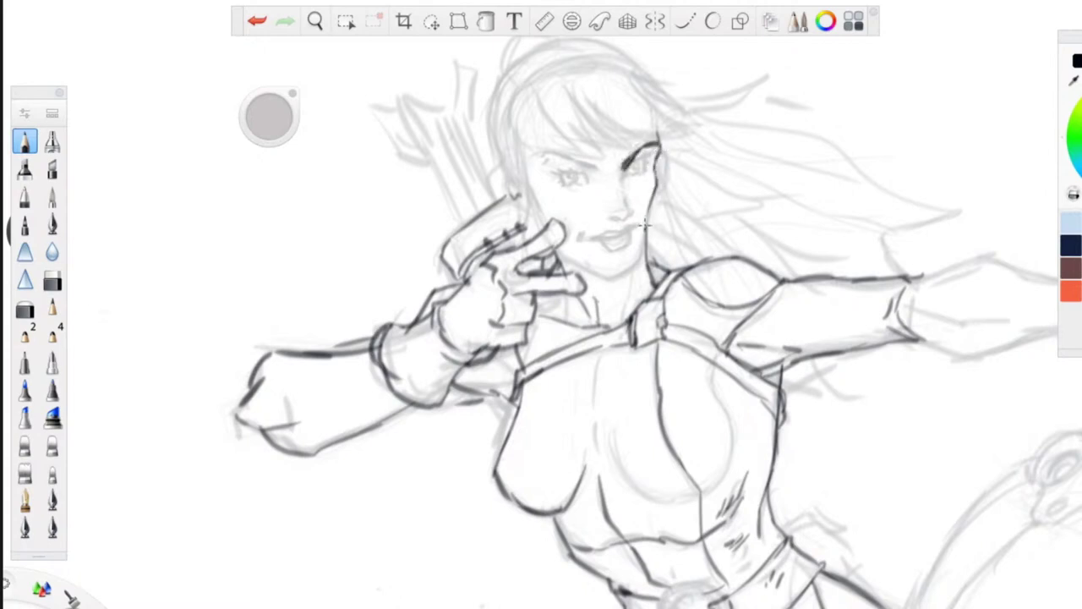
mouse_move(658, 158)
mouse_down()
mouse_move(659, 178)
mouse_move(548, 154)
mouse_up()
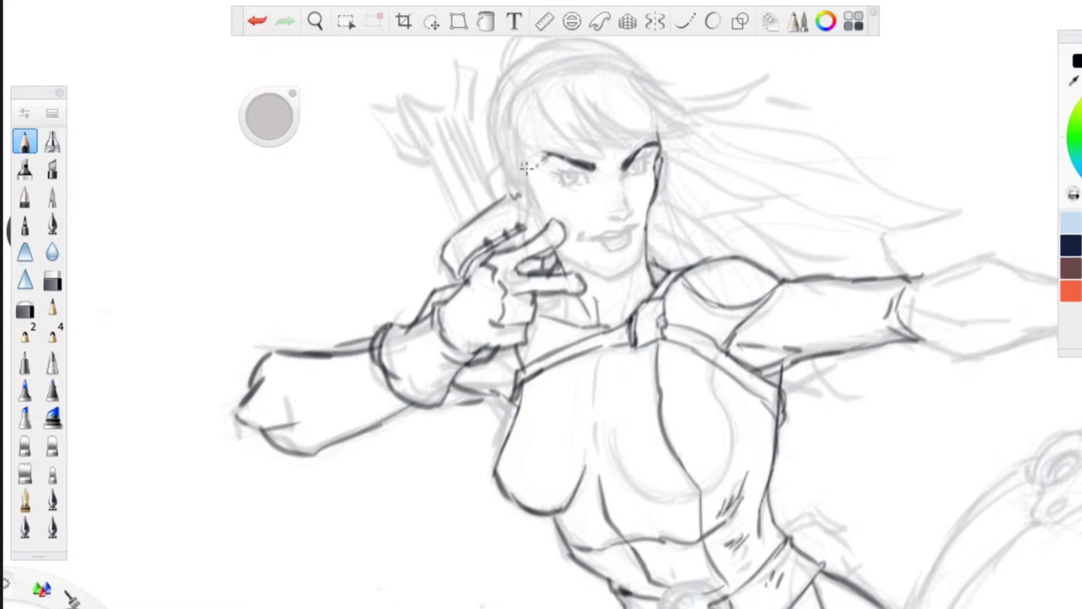
- Draw the jaw contour to the chin, the eye on the flowing-hair side, the nose and the lips
mouse_move(652, 200)
mouse_down()
mouse_move(642, 254)
mouse_move(614, 276)
mouse_move(578, 267)
mouse_move(531, 196)
mouse_up()
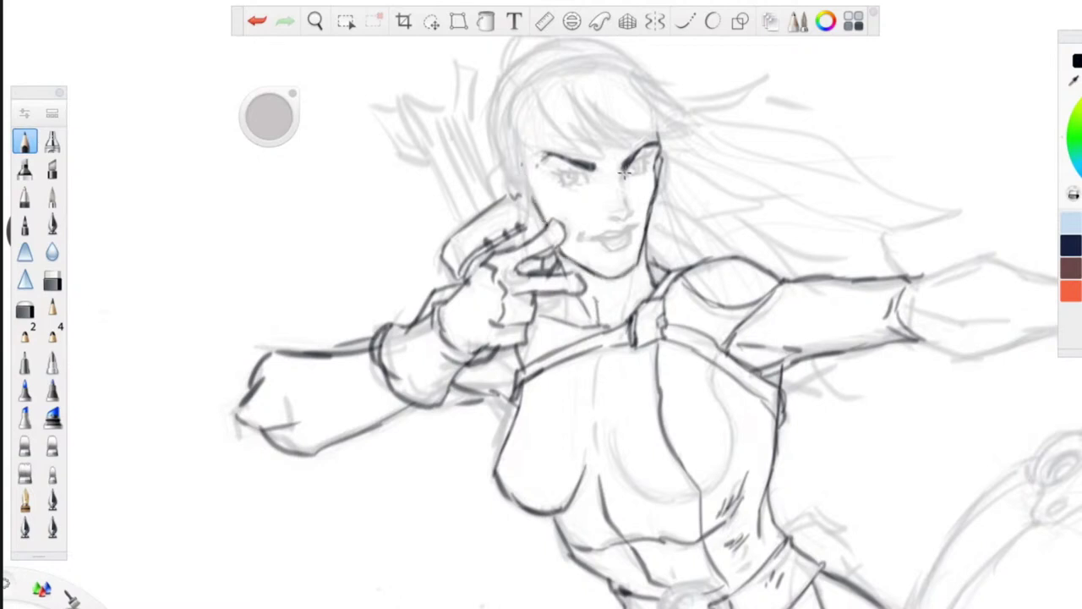
drag(643, 161, 653, 153)
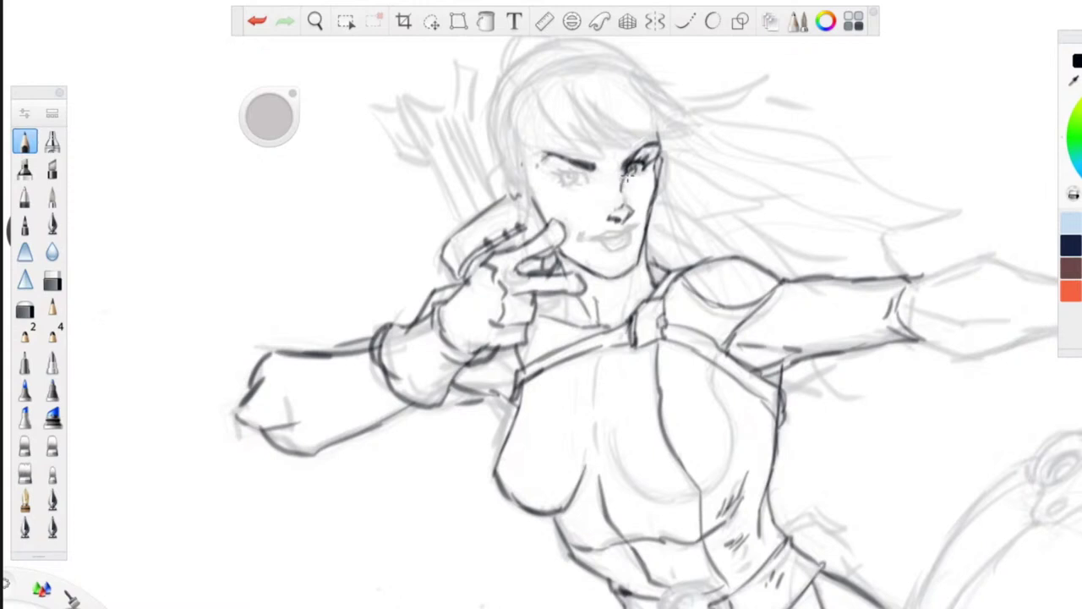
mouse_move(635, 225)
mouse_down()
mouse_move(595, 236)
mouse_move(626, 226)
mouse_move(606, 234)
mouse_up()
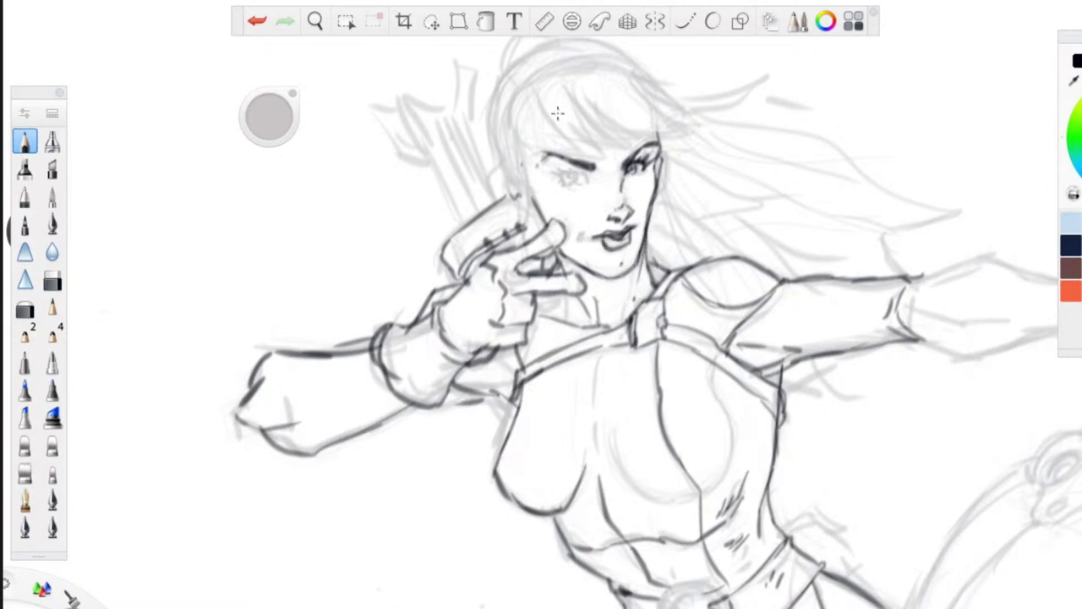
- Draw the fringe's swept edge over the forehead and the hair strands falling along both sides of the face
mouse_move(528, 80)
mouse_down()
mouse_move(572, 145)
mouse_move(514, 91)
mouse_up()
mouse_move(550, 156)
mouse_down()
mouse_move(516, 139)
mouse_move(531, 177)
mouse_up()
mouse_move(510, 121)
mouse_down()
mouse_move(531, 180)
mouse_move(528, 222)
mouse_up()
drag(526, 184, 533, 248)
drag(658, 155, 685, 242)
mouse_move(660, 181)
mouse_down()
mouse_move(667, 289)
mouse_move(713, 249)
mouse_up()
- Draw the ear, the headband edge and the outer hair contour on the quiver side of the head
mouse_move(529, 83)
mouse_down()
mouse_move(511, 122)
mouse_move(514, 165)
mouse_up()
drag(498, 120, 516, 171)
mouse_move(519, 64)
mouse_down()
mouse_move(496, 109)
mouse_move(512, 184)
mouse_up()
drag(513, 193, 517, 203)
drag(494, 110, 504, 155)
drag(505, 58, 489, 207)
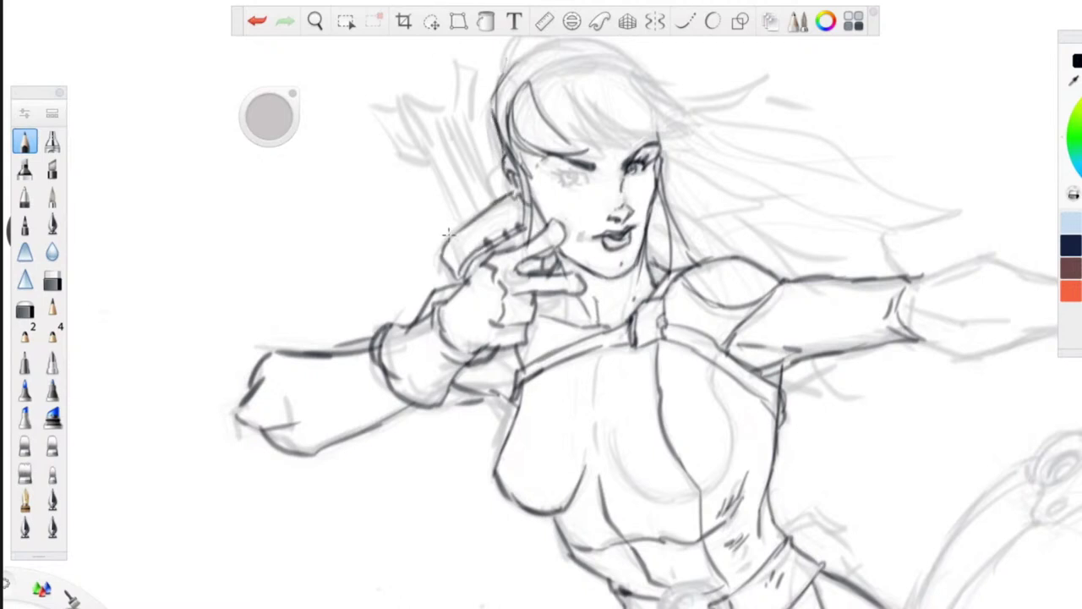
- Draw the armpit strap lines, the rounded breast contour and the costume seam down the chest
drag(519, 380, 488, 374)
drag(515, 411, 485, 396)
mouse_move(714, 362)
mouse_down()
mouse_move(736, 430)
mouse_move(717, 492)
mouse_move(682, 506)
mouse_move(629, 485)
mouse_move(611, 423)
mouse_up()
drag(591, 350, 592, 424)
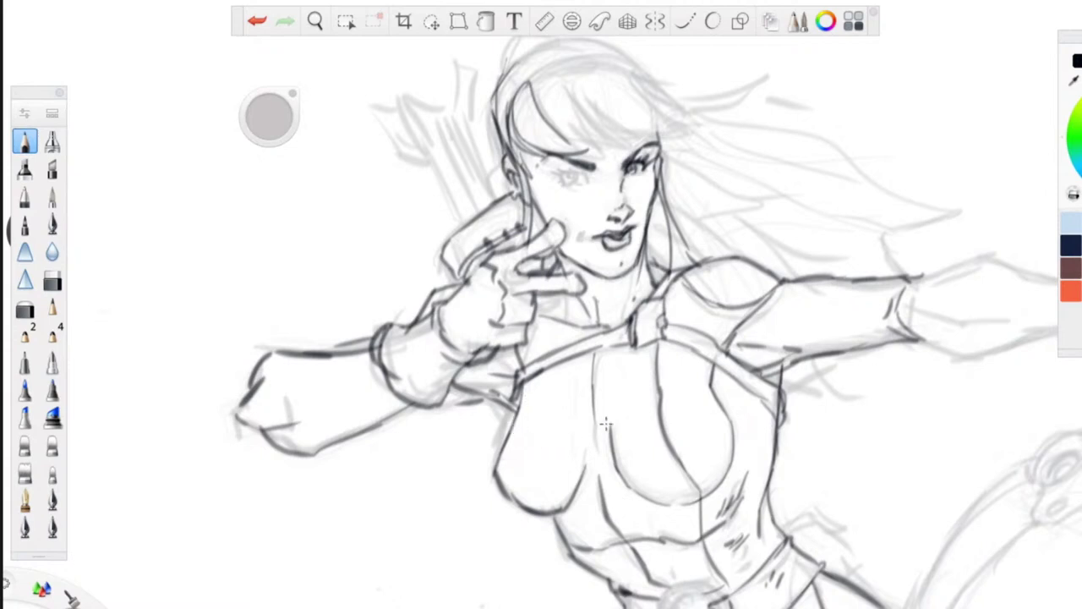
drag(708, 496, 655, 504)
- Draw the headband's front edge where it curves over the fringe
key(space)
drag(490, 201, 414, 385)
drag(376, 432, 444, 443)
key(space)
drag(429, 151, 408, 201)
mouse_move(628, 134)
mouse_down()
mouse_move(428, 210)
mouse_move(465, 182)
mouse_move(396, 136)
mouse_up()
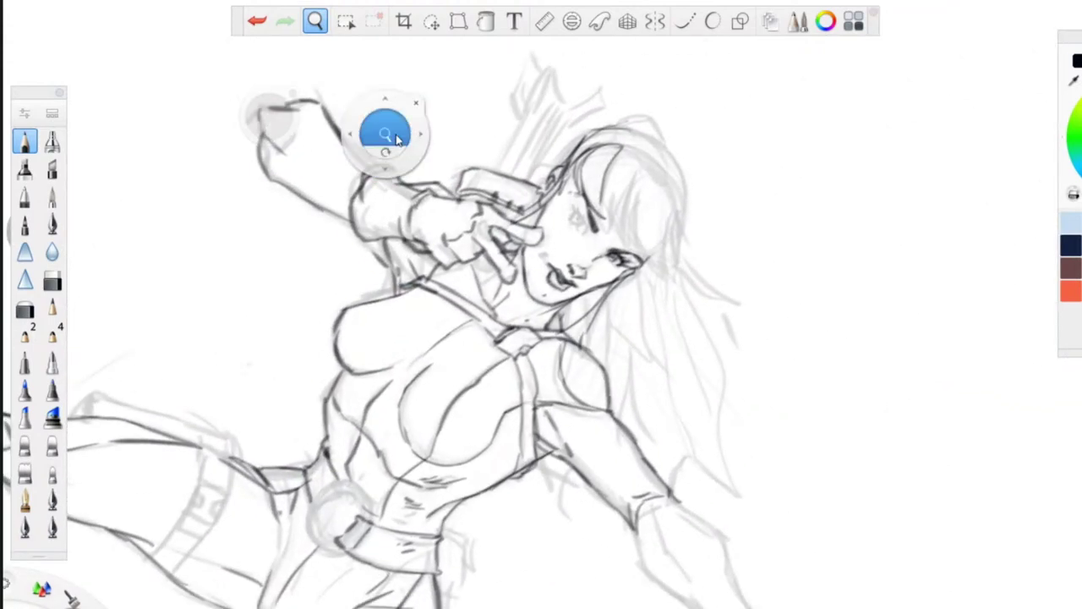
drag(619, 145, 663, 175)
drag(651, 162, 682, 224)
drag(670, 178, 679, 202)
- Draw the fringe strands with their pointed tips at the temple and the headband's outer edge
drag(642, 155, 627, 241)
drag(601, 204, 625, 239)
mouse_move(612, 163)
mouse_down()
mouse_move(604, 204)
mouse_move(624, 238)
mouse_up()
drag(647, 153, 628, 252)
drag(668, 178, 642, 288)
drag(631, 225, 648, 282)
drag(665, 234, 646, 281)
mouse_move(673, 187)
mouse_down()
mouse_move(686, 272)
mouse_move(649, 271)
mouse_move(680, 239)
mouse_move(670, 262)
mouse_move(649, 270)
mouse_up()
mouse_move(685, 231)
mouse_down()
mouse_move(666, 149)
mouse_move(594, 132)
mouse_up()
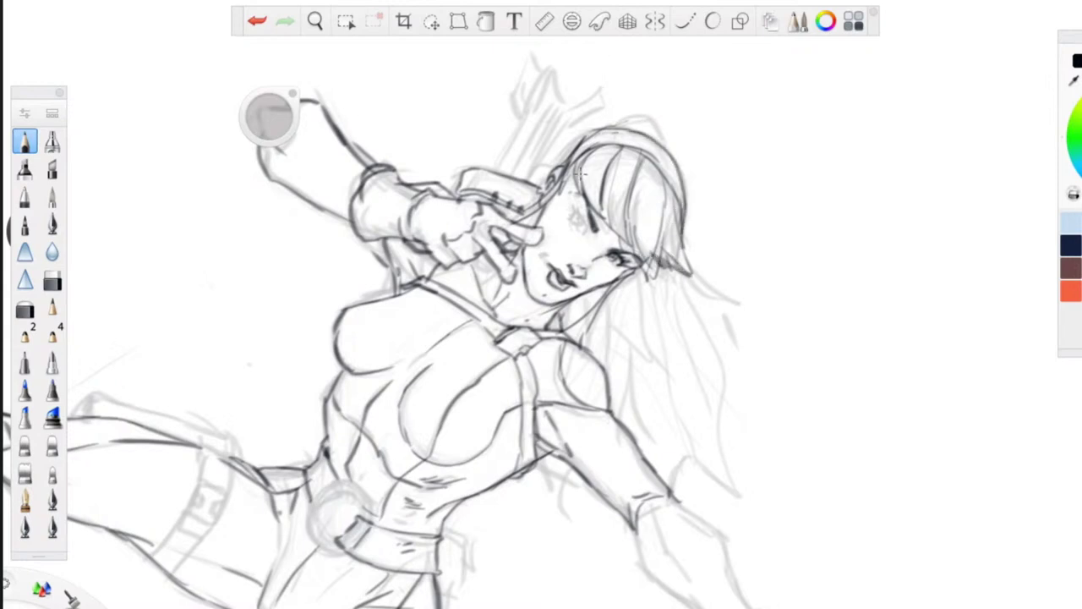
- Draw the long flowing hair strands behind the shoulder and the crown of hair above the headband
mouse_move(643, 268)
mouse_down()
mouse_move(655, 360)
mouse_move(625, 297)
mouse_move(612, 338)
mouse_up()
drag(629, 280, 604, 359)
mouse_move(617, 280)
mouse_down()
mouse_move(603, 358)
mouse_move(645, 348)
mouse_up()
mouse_move(676, 273)
mouse_down()
mouse_move(719, 367)
mouse_move(721, 444)
mouse_move(693, 364)
mouse_move(720, 439)
mouse_up()
drag(704, 354, 715, 391)
drag(663, 273, 699, 489)
mouse_move(610, 350)
mouse_down()
mouse_move(641, 397)
mouse_move(633, 418)
mouse_move(614, 423)
mouse_up()
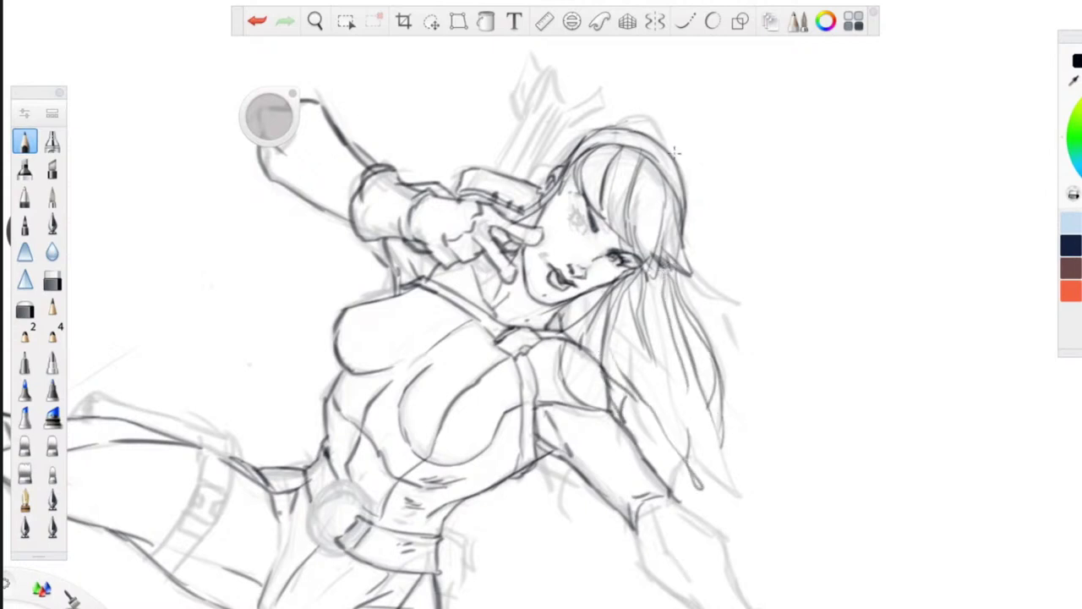
drag(676, 166, 628, 121)
drag(676, 157, 628, 130)
- Draw both forearm contours of the extended arm from the elbow to the wrist
mouse_move(667, 500)
mouse_down()
mouse_move(715, 522)
mouse_move(746, 591)
mouse_up()
key(space)
drag(483, 433, 343, 170)
mouse_move(498, 267)
mouse_down()
mouse_move(503, 310)
mouse_move(542, 334)
mouse_up()
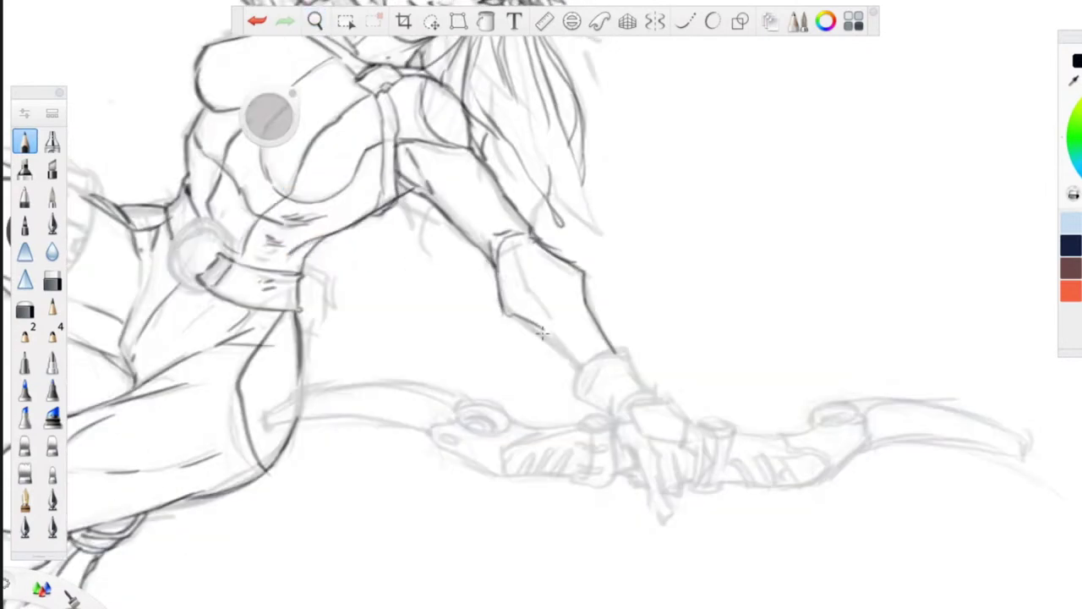
click(53, 118)
drag(245, 300, 182, 28)
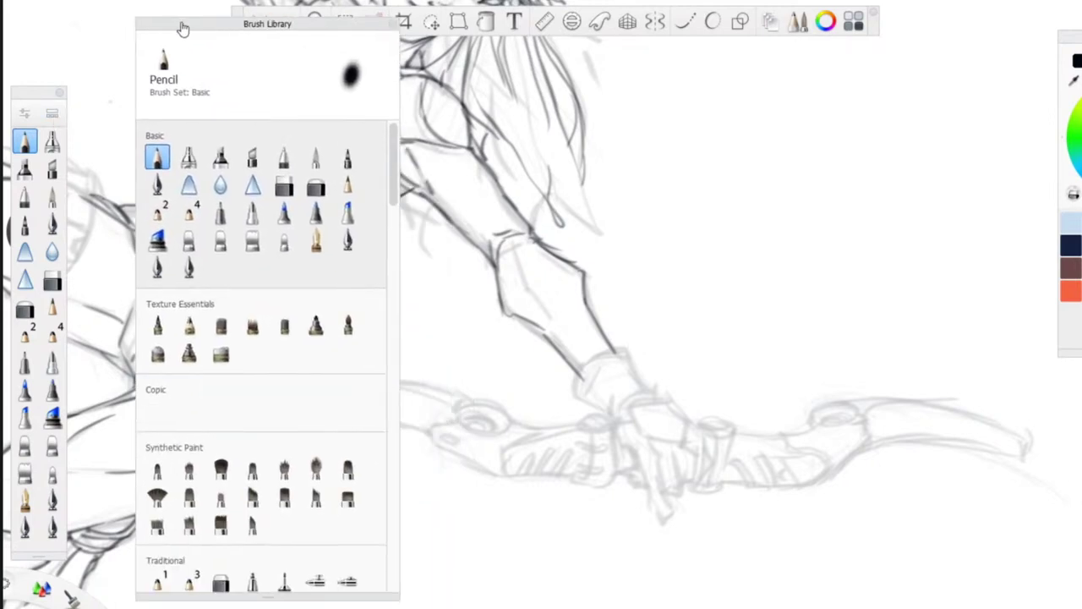
scroll(392, 221, down, 1)
mouse_move(395, 202)
mouse_down()
mouse_move(402, 321)
mouse_move(378, 575)
mouse_move(381, 415)
mouse_move(364, 316)
mouse_move(385, 219)
mouse_move(386, 258)
mouse_move(375, 319)
mouse_move(365, 298)
mouse_move(379, 180)
mouse_up()
click(390, 28)
- Draw the glove cuff around the wrist of the bow arm and the fold lines at the elbow
mouse_move(516, 237)
mouse_down()
mouse_move(581, 277)
mouse_move(624, 353)
mouse_move(586, 359)
mouse_move(580, 385)
mouse_move(615, 426)
mouse_up()
mouse_move(626, 354)
mouse_down()
mouse_move(655, 403)
mouse_move(617, 410)
mouse_up()
drag(580, 376, 571, 347)
drag(515, 249, 521, 273)
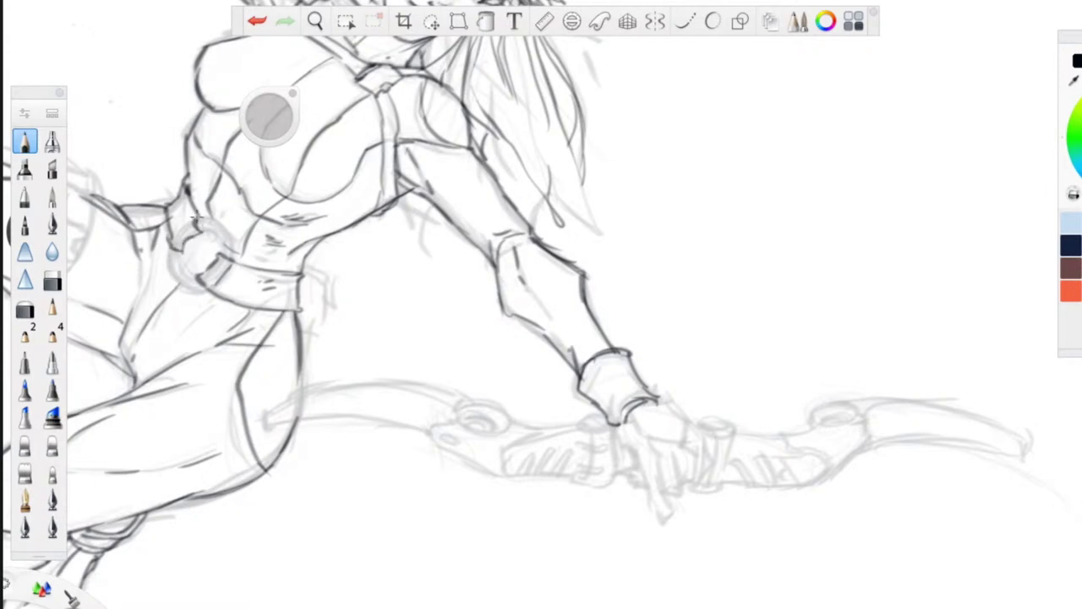
- Draw the round belt buckle's outline at the waist and add a contour line along the extended upper arm
mouse_move(193, 221)
mouse_down()
mouse_move(222, 227)
mouse_move(231, 243)
mouse_up()
mouse_move(193, 273)
mouse_down()
mouse_move(174, 247)
mouse_move(166, 273)
mouse_move(203, 291)
mouse_move(198, 280)
mouse_up()
drag(408, 143, 483, 247)
- Draw the back of the hand gripping the bow and the cylindrical fitting just above it
key(space)
drag(366, 520, 277, 341)
mouse_move(296, 261)
mouse_down()
mouse_move(295, 328)
mouse_move(356, 537)
mouse_up()
mouse_move(510, 359)
mouse_down()
mouse_move(519, 380)
mouse_move(484, 129)
mouse_up()
mouse_move(522, 246)
mouse_down()
mouse_move(529, 276)
mouse_move(566, 279)
mouse_move(591, 232)
mouse_move(565, 223)
mouse_move(533, 234)
mouse_move(535, 265)
mouse_move(578, 207)
mouse_move(604, 204)
mouse_move(635, 221)
mouse_move(572, 211)
mouse_move(577, 247)
mouse_move(640, 251)
mouse_move(599, 218)
mouse_move(642, 254)
mouse_up()
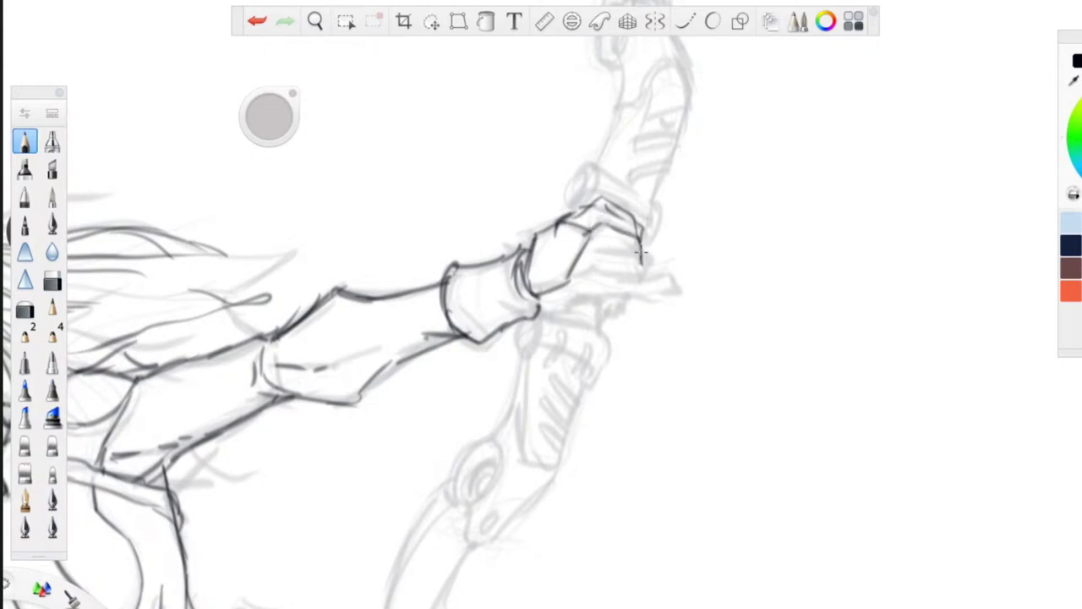
mouse_move(576, 186)
mouse_down()
mouse_move(568, 203)
mouse_move(583, 174)
mouse_move(577, 196)
mouse_move(594, 193)
mouse_move(599, 179)
mouse_move(584, 168)
mouse_move(597, 165)
mouse_move(651, 203)
mouse_move(649, 230)
mouse_move(660, 210)
mouse_up()
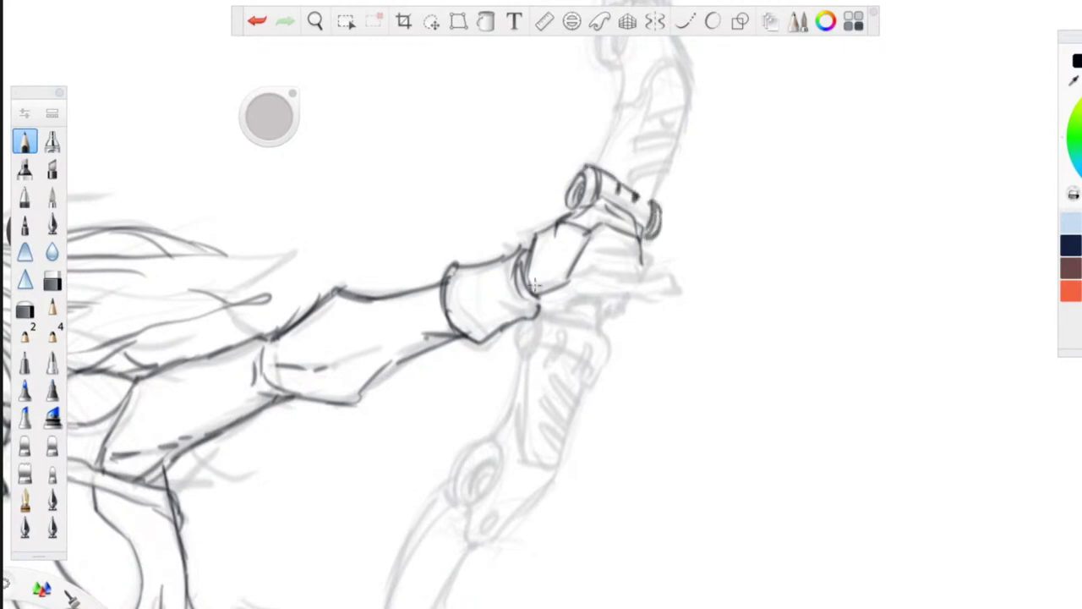
- Draw the bow's lower riser below the hand with its cylinder, slanted slots, round pivot and pointed end
mouse_move(540, 298)
mouse_down()
mouse_move(591, 291)
mouse_move(531, 330)
mouse_move(521, 352)
mouse_move(538, 313)
mouse_move(531, 362)
mouse_up()
mouse_move(546, 315)
mouse_down()
mouse_move(601, 330)
mouse_move(557, 311)
mouse_move(603, 341)
mouse_move(604, 368)
mouse_move(575, 335)
mouse_move(559, 357)
mouse_move(558, 338)
mouse_move(580, 368)
mouse_move(607, 353)
mouse_move(586, 376)
mouse_move(601, 336)
mouse_move(609, 346)
mouse_move(543, 362)
mouse_move(520, 448)
mouse_move(557, 454)
mouse_move(588, 385)
mouse_up()
mouse_move(522, 365)
mouse_down()
mouse_move(571, 389)
mouse_move(572, 402)
mouse_move(549, 376)
mouse_move(571, 427)
mouse_move(541, 397)
mouse_move(558, 431)
mouse_up()
mouse_move(525, 362)
mouse_down()
mouse_move(464, 492)
mouse_move(488, 470)
mouse_move(485, 450)
mouse_move(478, 484)
mouse_up()
mouse_move(497, 448)
mouse_down()
mouse_move(464, 499)
mouse_move(476, 515)
mouse_move(470, 539)
mouse_move(507, 512)
mouse_up()
drag(548, 476, 534, 447)
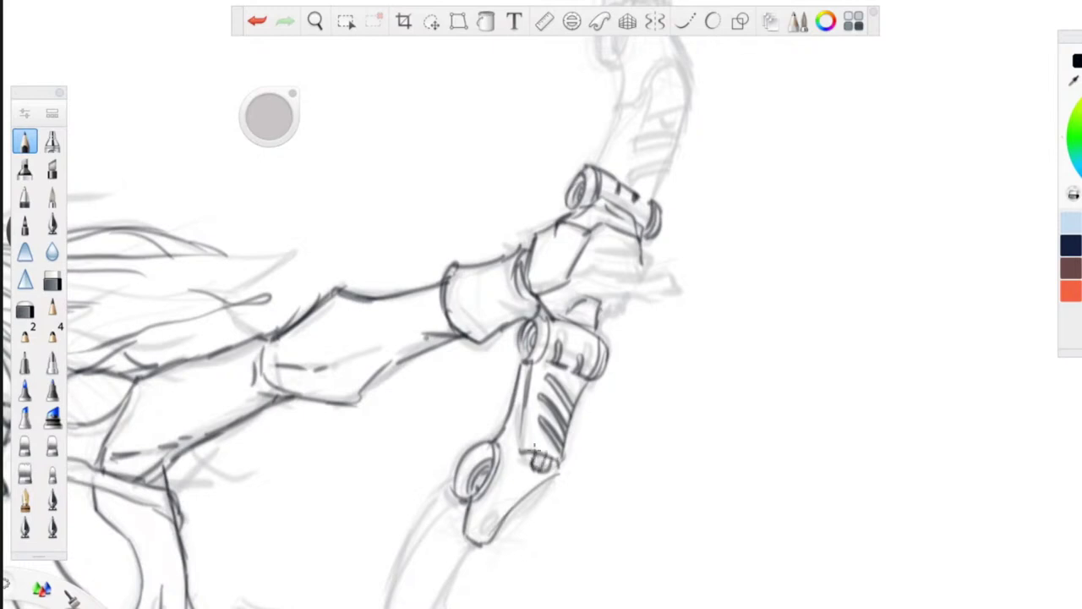
- Draw the bow's lower limb as smooth curved lines with the Steady Stroke tool set to 40
key(space)
drag(360, 494, 534, 131)
mouse_move(644, 136)
mouse_down()
mouse_move(595, 208)
mouse_move(558, 321)
mouse_up()
click(685, 22)
mouse_move(655, 177)
mouse_down()
mouse_move(614, 245)
mouse_move(578, 380)
mouse_up()
mouse_move(626, 134)
mouse_down()
mouse_move(591, 210)
mouse_move(562, 296)
mouse_move(559, 382)
mouse_up()
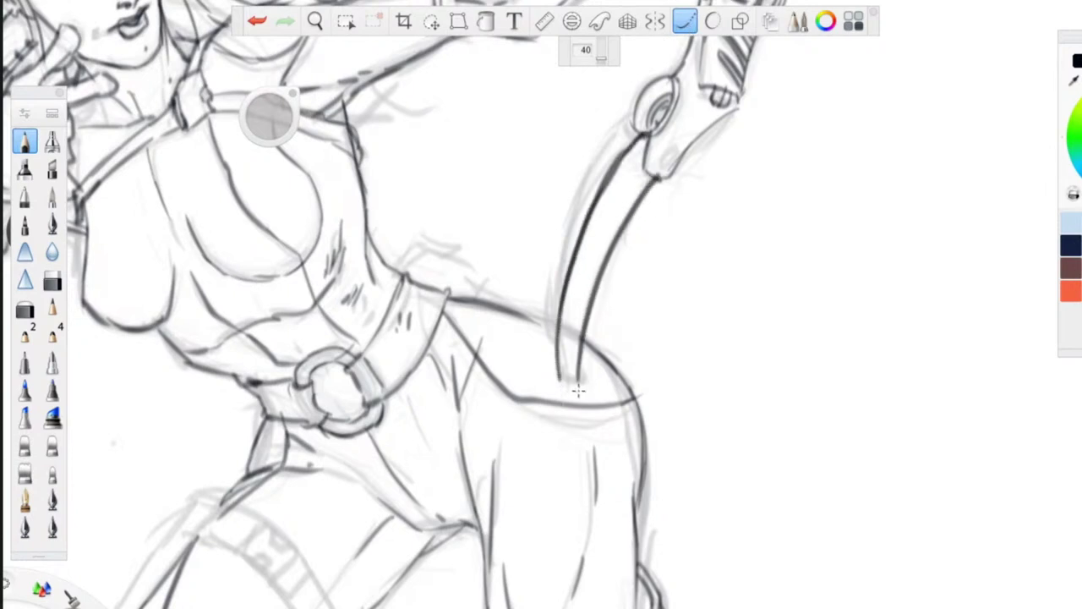
mouse_move(631, 121)
mouse_down()
mouse_move(560, 270)
mouse_move(552, 370)
mouse_move(582, 378)
mouse_up()
- Draw the upper riser's outer edge and notched joint above the hand, with Steady Stroke turned off
key(space)
key(space)
drag(406, 287, 296, 552)
drag(451, 273, 341, 435)
drag(394, 322, 400, 313)
mouse_move(656, 141)
mouse_down()
mouse_move(624, 121)
mouse_move(638, 185)
mouse_move(613, 247)
mouse_up()
click(682, 22)
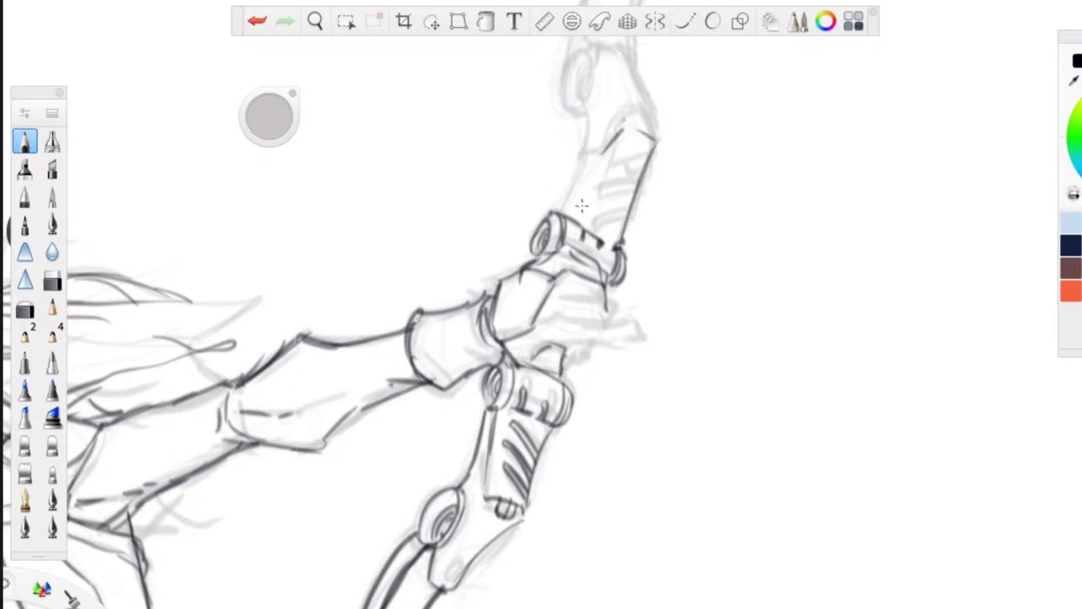
mouse_move(655, 142)
mouse_down()
mouse_move(629, 118)
mouse_move(646, 83)
mouse_up()
drag(605, 137, 599, 141)
mouse_move(603, 154)
mouse_down()
mouse_move(585, 150)
mouse_move(589, 108)
mouse_move(573, 204)
mouse_up()
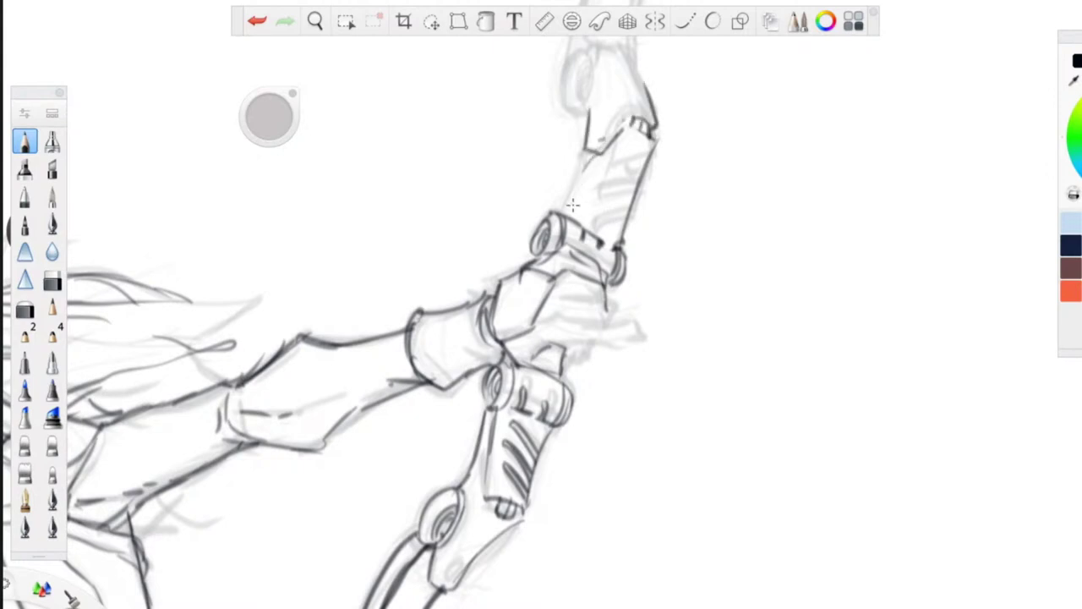
- Draw the upper riser's inner rod and its slanted slots
drag(607, 147, 569, 225)
mouse_move(578, 163)
mouse_down()
mouse_move(598, 152)
mouse_move(558, 212)
mouse_up()
mouse_move(588, 230)
mouse_down()
mouse_move(634, 211)
mouse_move(641, 173)
mouse_up()
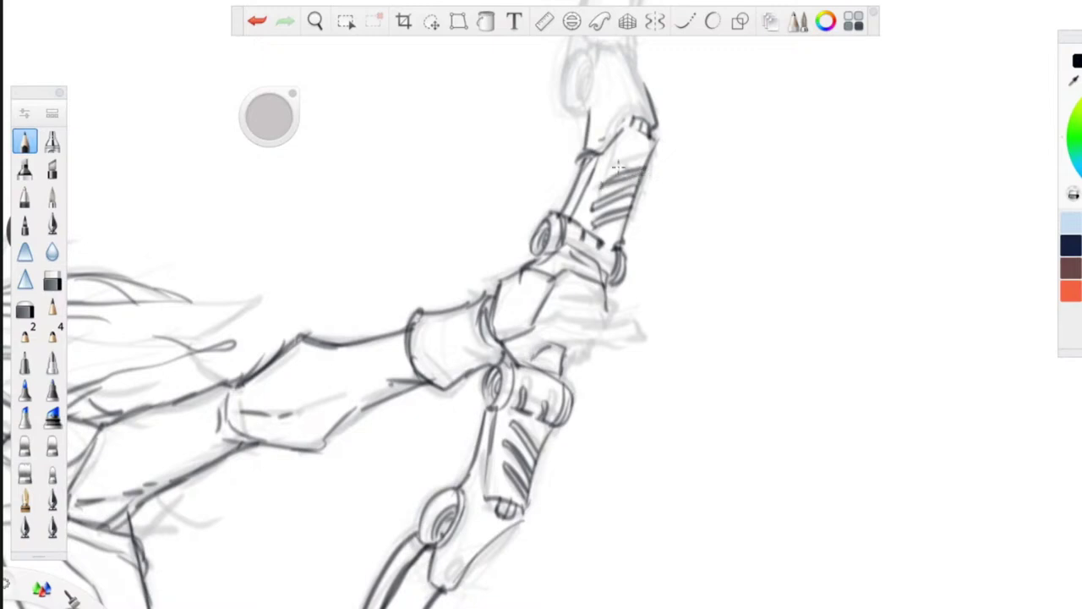
- Draw the joint piece at the end of the upper riser with its round pivot
key(space)
drag(460, 203, 730, 281)
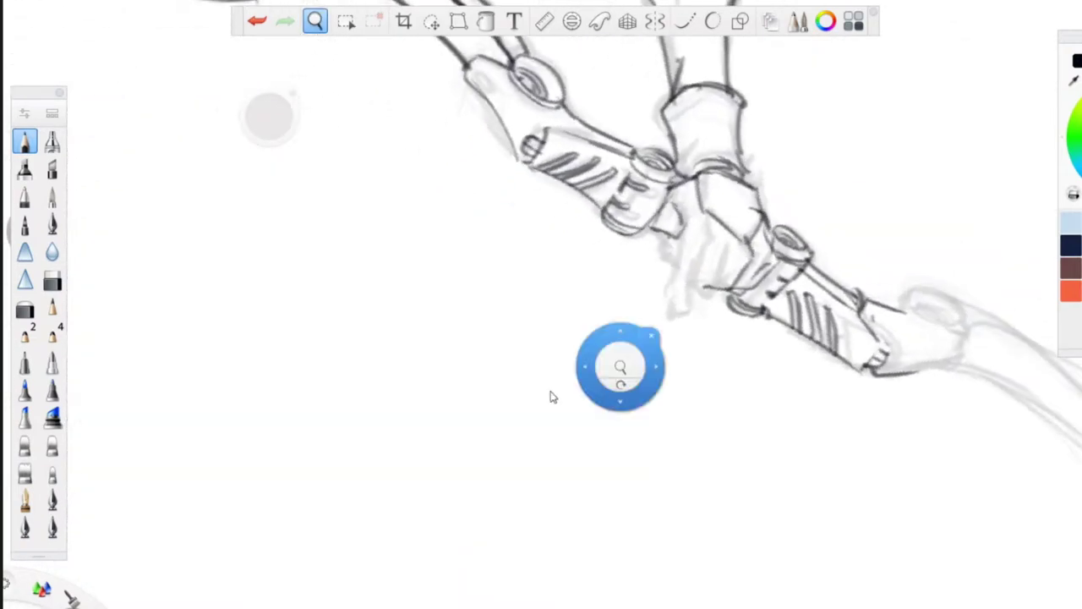
drag(499, 313, 226, 228)
drag(508, 247, 595, 169)
drag(597, 289, 464, 246)
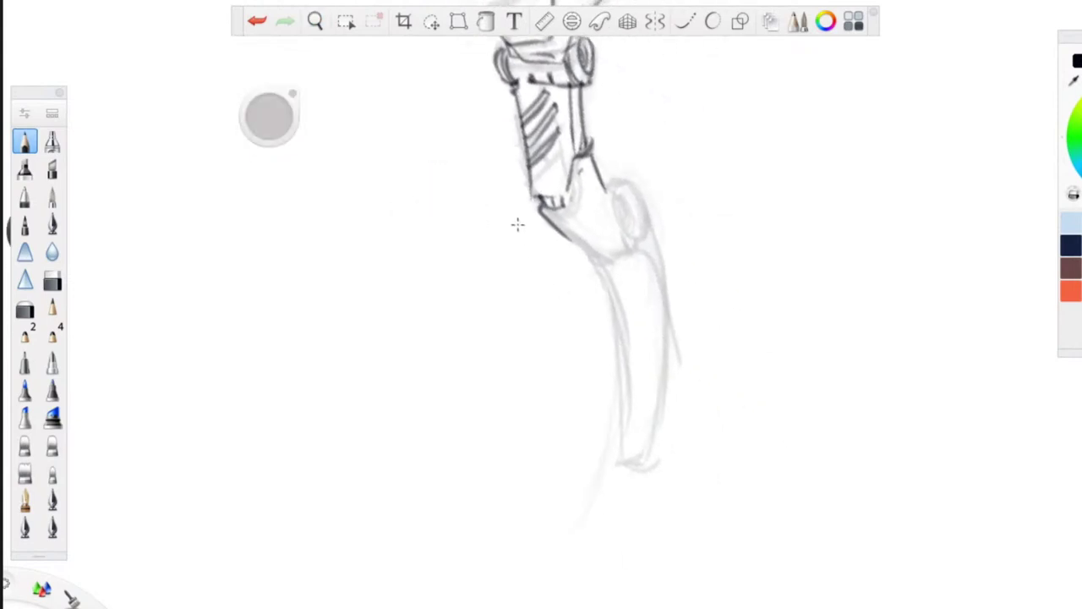
mouse_move(617, 210)
mouse_down()
mouse_move(643, 203)
mouse_move(619, 219)
mouse_move(626, 225)
mouse_move(616, 184)
mouse_up()
drag(624, 225, 630, 246)
drag(630, 245, 599, 258)
drag(578, 247, 605, 256)
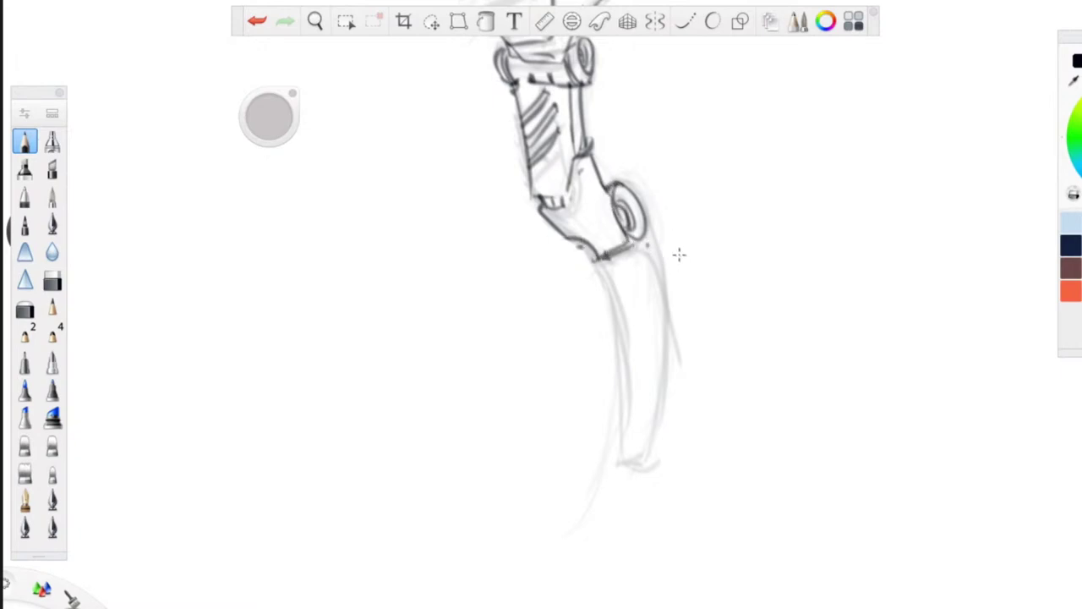
- Draw the bow's curved upper limb with round fittings at its tip
drag(647, 240, 672, 340)
drag(649, 279, 659, 401)
drag(670, 300, 658, 435)
drag(664, 369, 645, 461)
drag(664, 415, 626, 457)
drag(597, 262, 633, 459)
mouse_move(630, 381)
mouse_down()
mouse_move(635, 441)
mouse_move(664, 429)
mouse_up()
- Close the tip of the bow's lower limb with small round fittings
key(space)
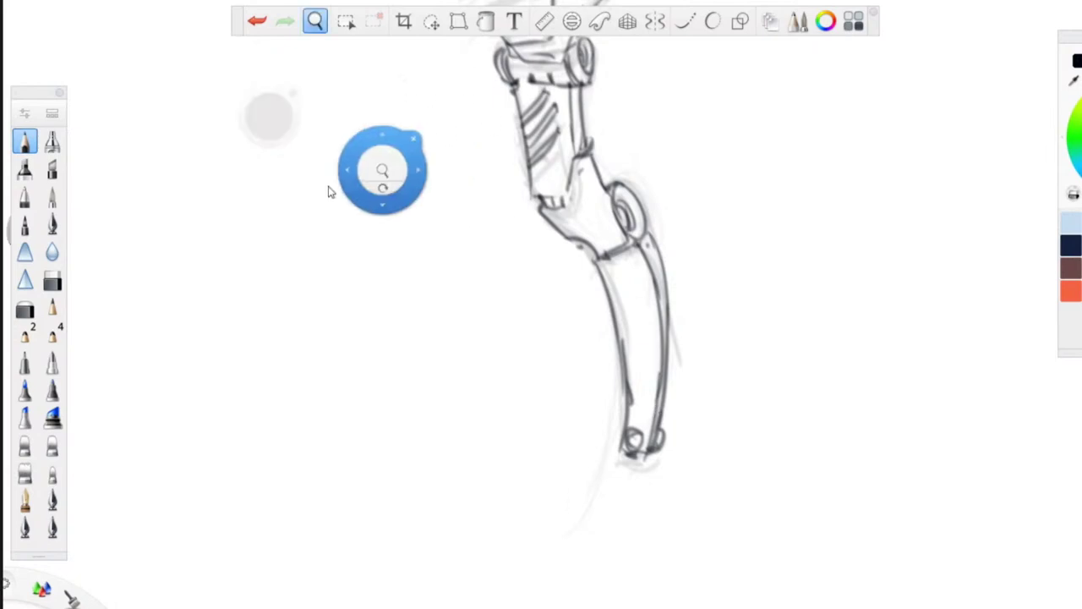
drag(332, 188, 370, 440)
drag(381, 74, 381, 220)
drag(542, 218, 545, 222)
drag(574, 206, 574, 218)
- Draw the outstretched leg's calf and shin contours from the knee to the flared, buckled ankle cuff
drag(646, 153, 382, 475)
drag(415, 246, 408, 264)
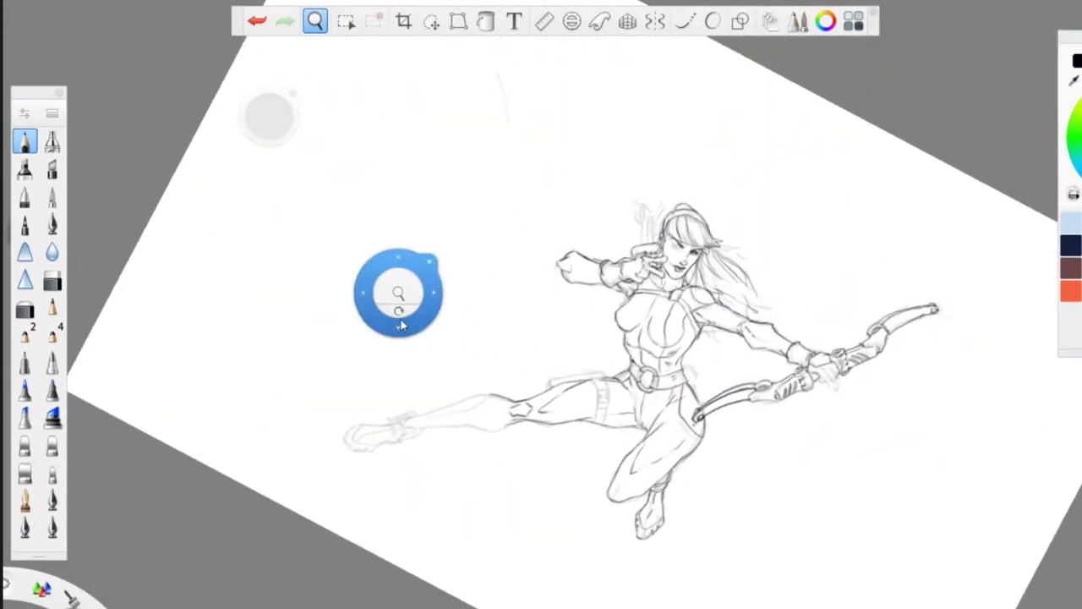
drag(388, 320, 487, 127)
mouse_move(700, 295)
mouse_down()
mouse_move(638, 320)
mouse_move(541, 453)
mouse_up()
mouse_move(785, 326)
mouse_down()
mouse_move(572, 456)
mouse_move(537, 448)
mouse_move(534, 428)
mouse_move(494, 474)
mouse_move(574, 462)
mouse_move(580, 471)
mouse_move(532, 513)
mouse_move(535, 499)
mouse_move(512, 482)
mouse_move(543, 489)
mouse_move(523, 462)
mouse_up()
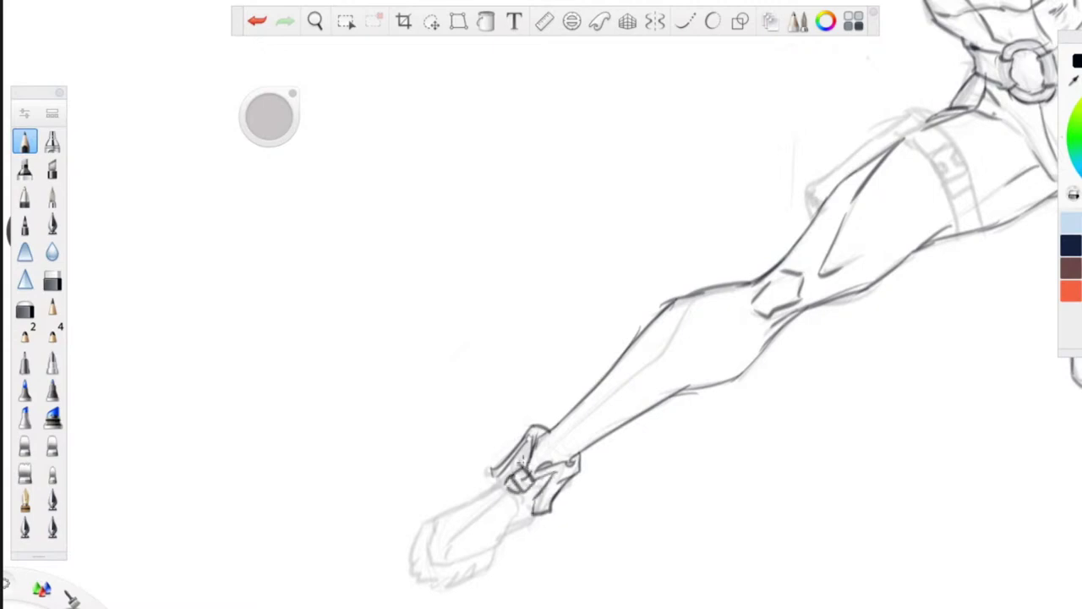
- Draw the inner shin line from below the knee to the ankle of the outstretched leg
drag(692, 299, 617, 391)
drag(537, 464, 600, 404)
mouse_move(691, 298)
mouse_down()
mouse_move(664, 342)
mouse_move(553, 455)
mouse_move(489, 492)
mouse_move(501, 518)
mouse_move(433, 511)
mouse_move(429, 557)
mouse_up()
- Draw the outstretched foot's contour, instep strap, heel and toes
drag(496, 545, 429, 563)
drag(492, 500, 430, 563)
mouse_move(536, 507)
mouse_down()
mouse_move(534, 524)
mouse_move(470, 573)
mouse_up()
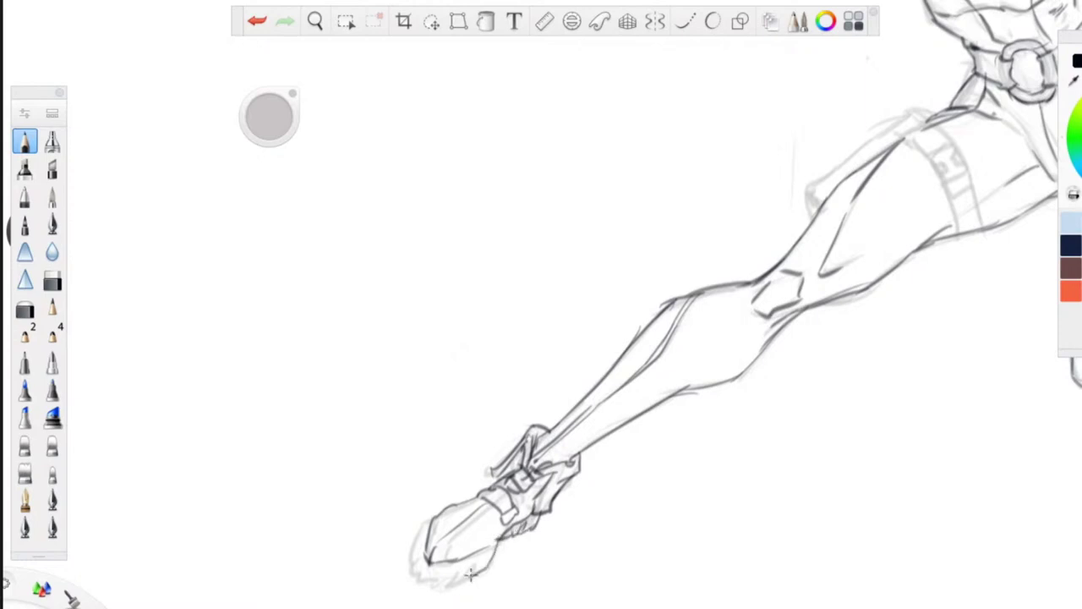
mouse_move(451, 570)
mouse_down()
mouse_move(434, 584)
mouse_move(408, 582)
mouse_up()
drag(415, 580, 410, 569)
mouse_move(442, 509)
mouse_down()
mouse_move(408, 555)
mouse_move(479, 501)
mouse_up()
- Draw the strap with its clip buckle around the outstretched thigh
key(space)
drag(663, 476, 307, 478)
drag(550, 427, 648, 550)
mouse_move(673, 243)
mouse_down()
mouse_move(707, 271)
mouse_move(671, 251)
mouse_up()
mouse_move(705, 263)
mouse_down()
mouse_move(717, 295)
mouse_move(695, 309)
mouse_move(693, 287)
mouse_move(679, 282)
mouse_move(693, 289)
mouse_move(704, 277)
mouse_move(718, 302)
mouse_move(700, 313)
mouse_move(702, 265)
mouse_move(703, 316)
mouse_move(719, 294)
mouse_move(683, 372)
mouse_up()
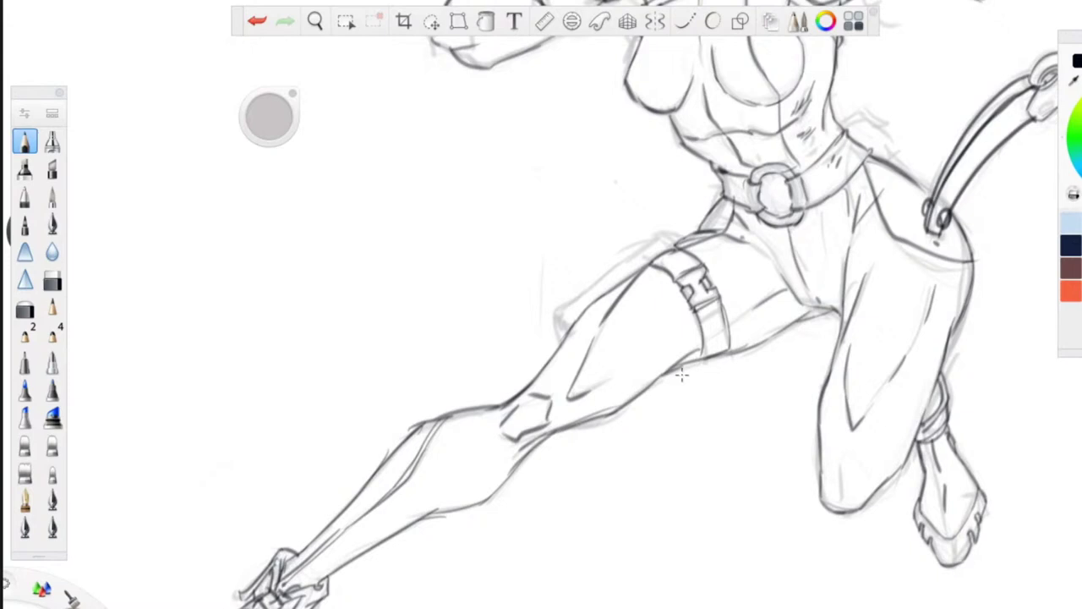
- Draw the long holster on the outer thigh and the belt pouches at both hips
mouse_move(719, 185)
mouse_down()
mouse_move(697, 193)
mouse_move(716, 196)
mouse_move(689, 207)
mouse_move(716, 208)
mouse_move(688, 239)
mouse_move(648, 241)
mouse_move(668, 237)
mouse_move(556, 311)
mouse_move(558, 340)
mouse_move(597, 306)
mouse_up()
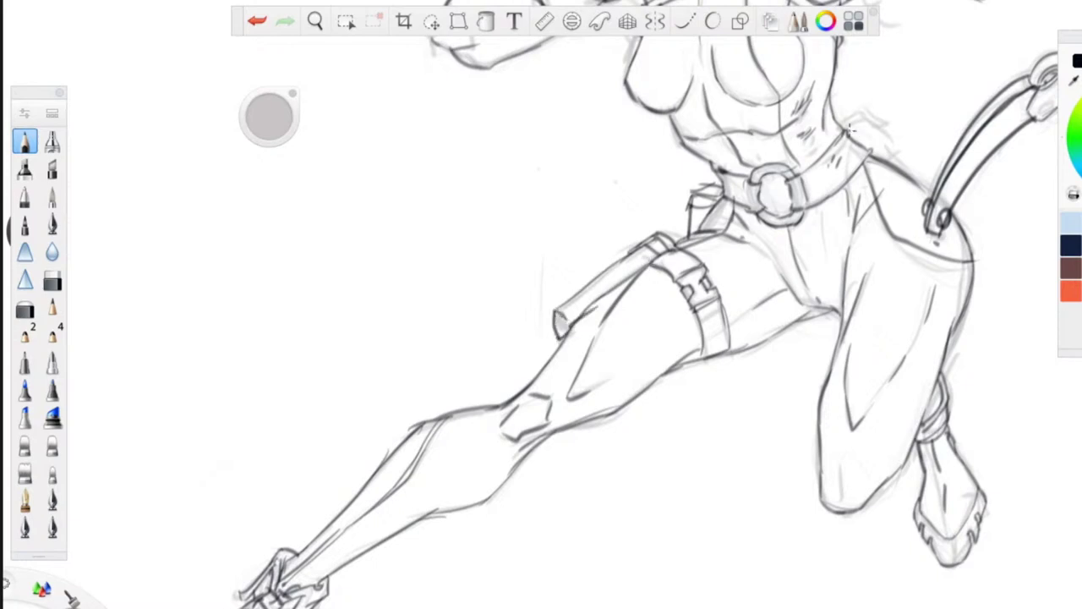
mouse_move(866, 116)
mouse_down()
mouse_move(848, 128)
mouse_move(870, 111)
mouse_move(907, 166)
mouse_move(878, 130)
mouse_up()
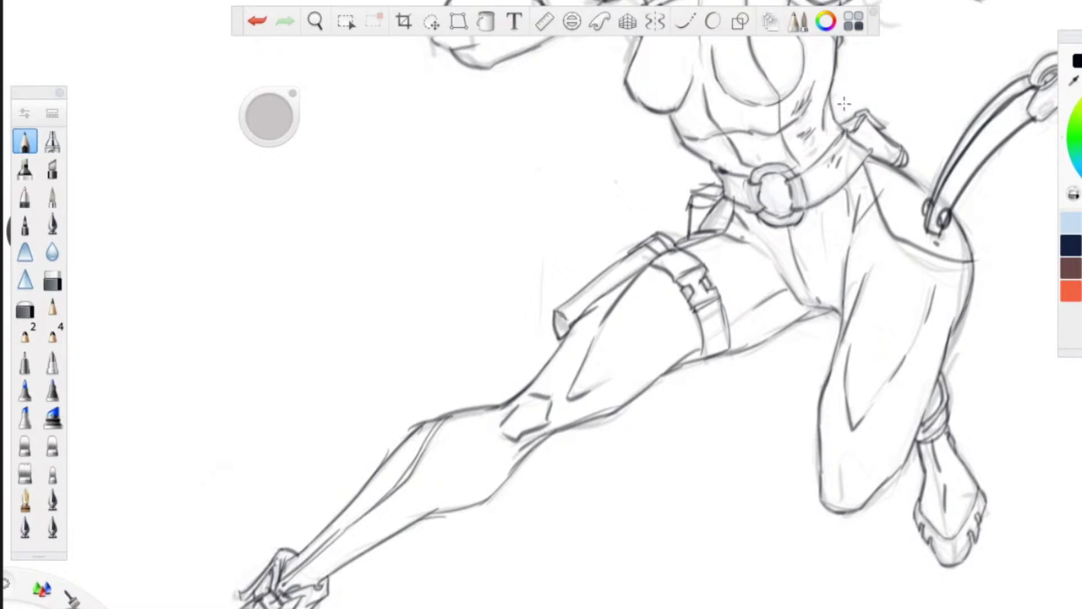
drag(937, 198, 900, 168)
- Draw the arrow shafts rising from the quiver behind the shoulder
key(space)
drag(495, 241, 464, 482)
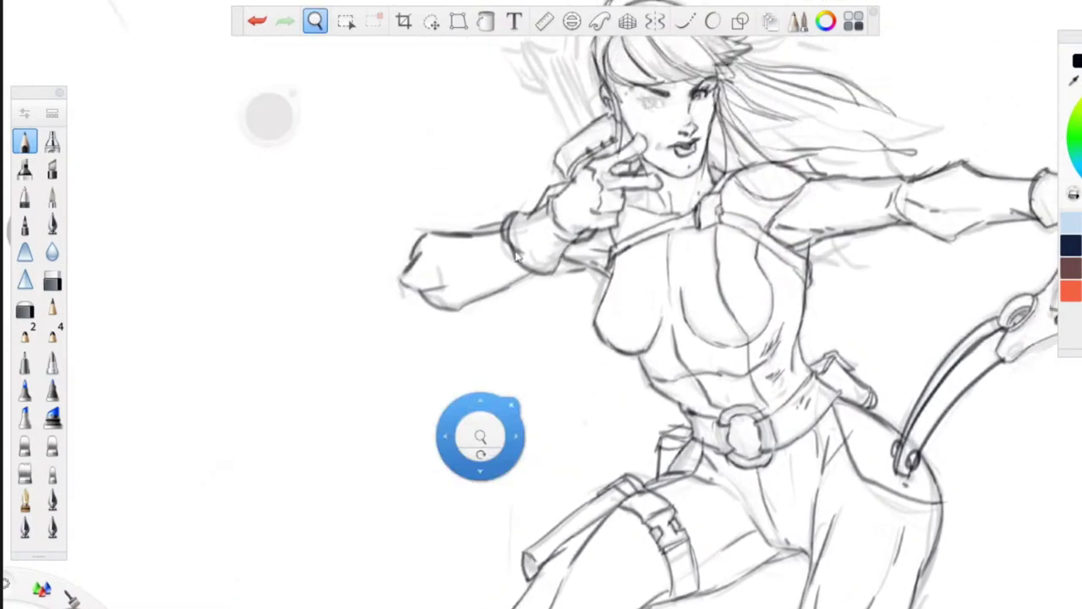
drag(520, 200, 538, 266)
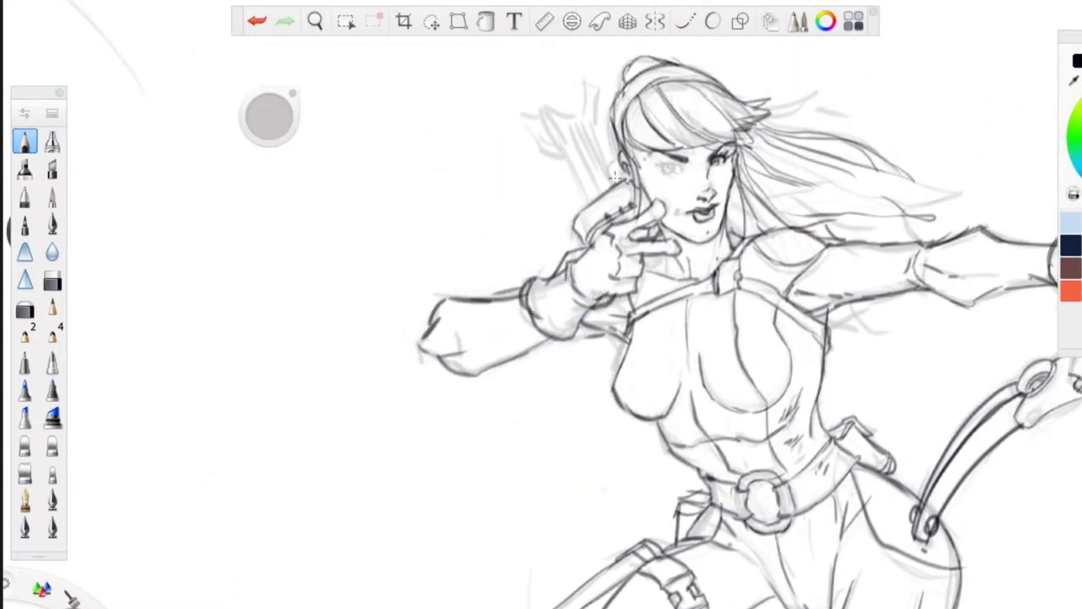
drag(612, 182, 576, 117)
mouse_move(607, 154)
mouse_down()
mouse_move(574, 108)
mouse_move(599, 191)
mouse_move(554, 114)
mouse_move(600, 191)
mouse_up()
drag(602, 198, 582, 155)
drag(585, 203, 543, 120)
mouse_move(565, 169)
mouse_down()
mouse_move(544, 129)
mouse_move(577, 197)
mouse_move(556, 134)
mouse_move(609, 105)
mouse_move(597, 176)
mouse_move(589, 144)
mouse_up()
drag(591, 201, 570, 157)
- Draw the arrows' feathered ends and add the remaining shafts at both sides of the quiver
drag(604, 113, 597, 141)
mouse_move(589, 89)
mouse_down()
mouse_move(596, 121)
mouse_move(561, 109)
mouse_move(577, 134)
mouse_up()
mouse_move(577, 127)
mouse_down()
mouse_move(586, 139)
mouse_move(548, 122)
mouse_up()
mouse_move(554, 136)
mouse_down()
mouse_move(544, 119)
mouse_move(570, 150)
mouse_up()
drag(558, 139, 585, 156)
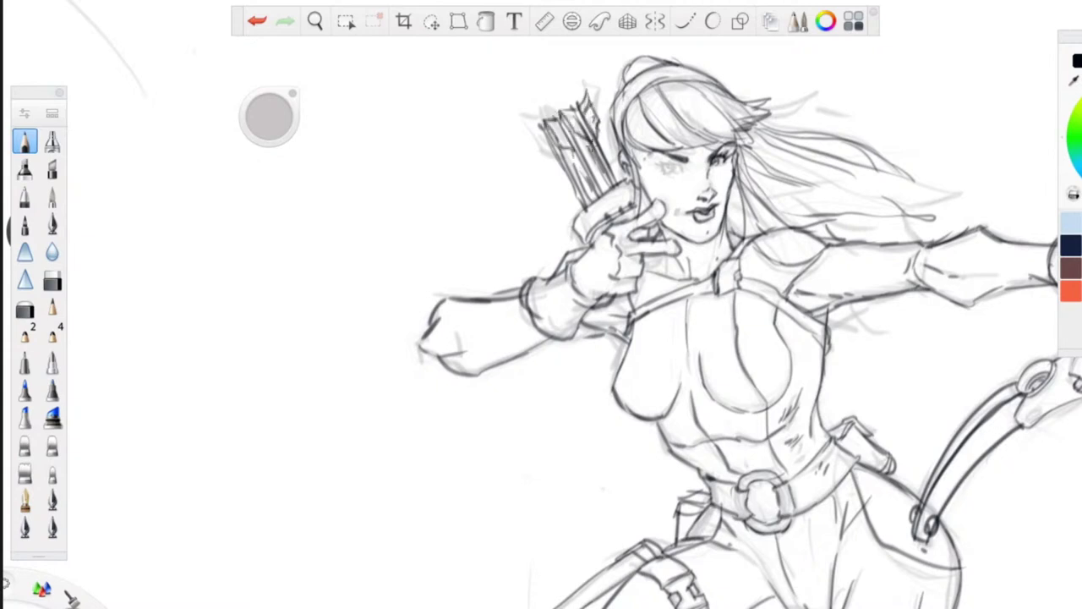
drag(592, 95, 624, 181)
drag(599, 135, 628, 184)
mouse_move(559, 160)
mouse_down()
mouse_move(536, 139)
mouse_move(577, 156)
mouse_move(596, 202)
mouse_move(585, 224)
mouse_up()
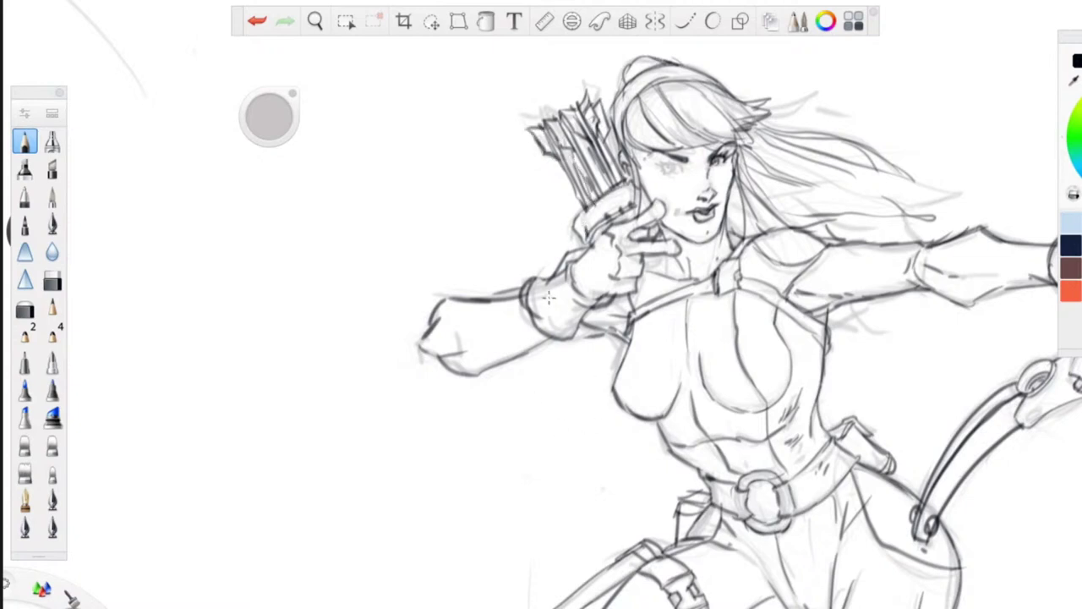
- Draw the eye on the quiver side of the face and darken the mouth corner
key(space)
mouse_move(608, 188)
mouse_down()
mouse_move(512, 213)
mouse_move(524, 272)
mouse_move(501, 276)
mouse_move(491, 261)
mouse_move(504, 268)
mouse_move(499, 287)
mouse_move(511, 269)
mouse_move(513, 289)
mouse_up()
drag(601, 264, 593, 281)
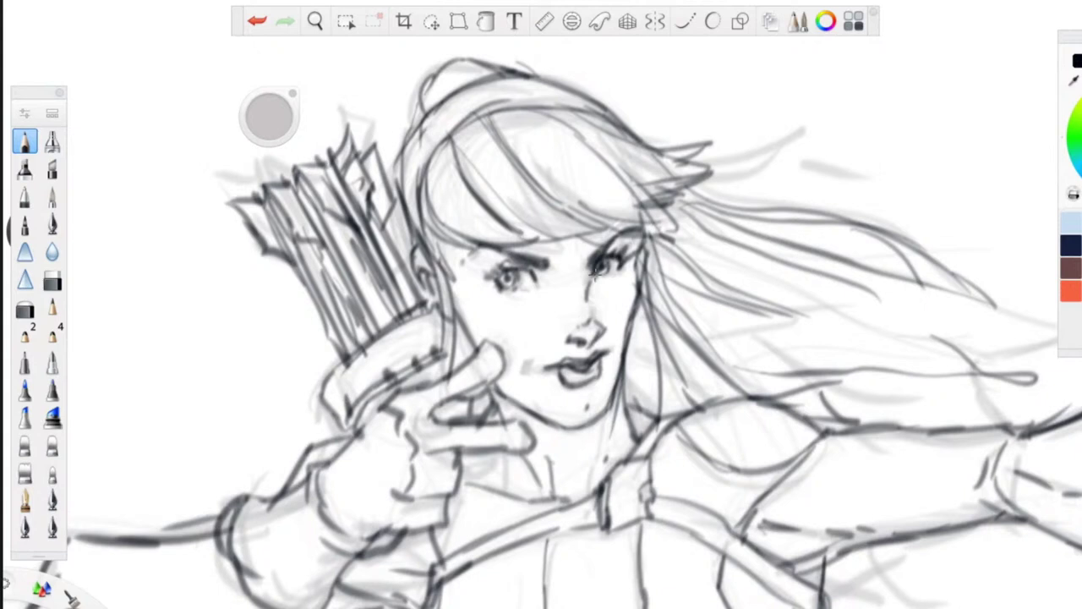
mouse_move(548, 367)
mouse_down()
mouse_move(536, 372)
mouse_move(540, 414)
mouse_move(509, 397)
mouse_up()
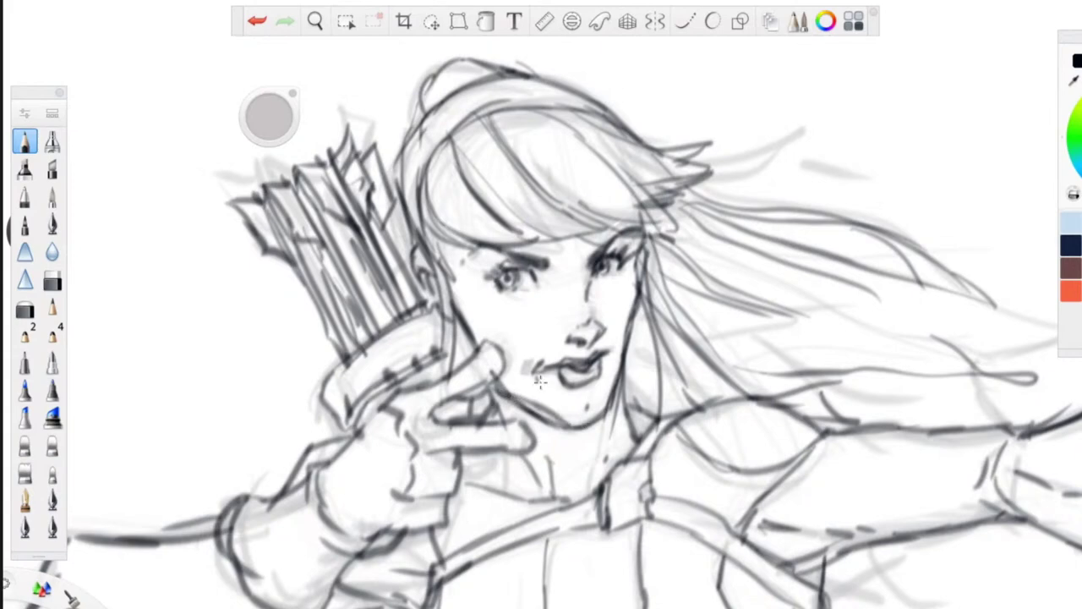
- Erase the overlapping lines around the clasp at the costume's neckline with the hard eraser at a reduced size
key(space)
drag(301, 497, 213, 252)
mouse_move(356, 261)
mouse_down()
mouse_move(374, 208)
mouse_move(418, 144)
mouse_up()
click(587, 58)
key(ctrl+z)
drag(479, 168, 459, 152)
click(52, 280)
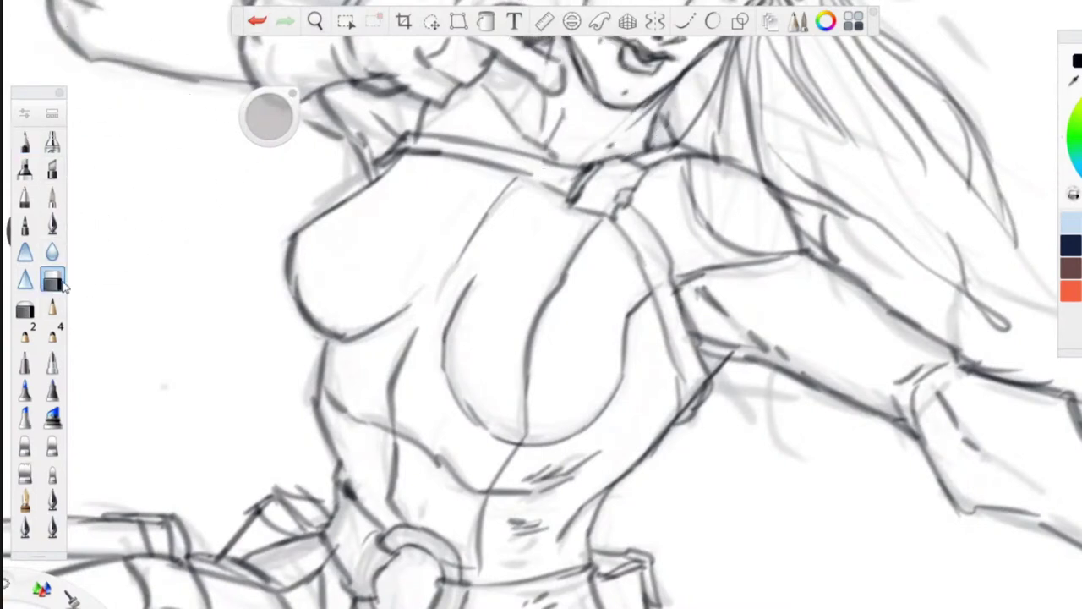
key(ctrl+z)
key([)
key([)
key([)
key([)
key([)
key([)
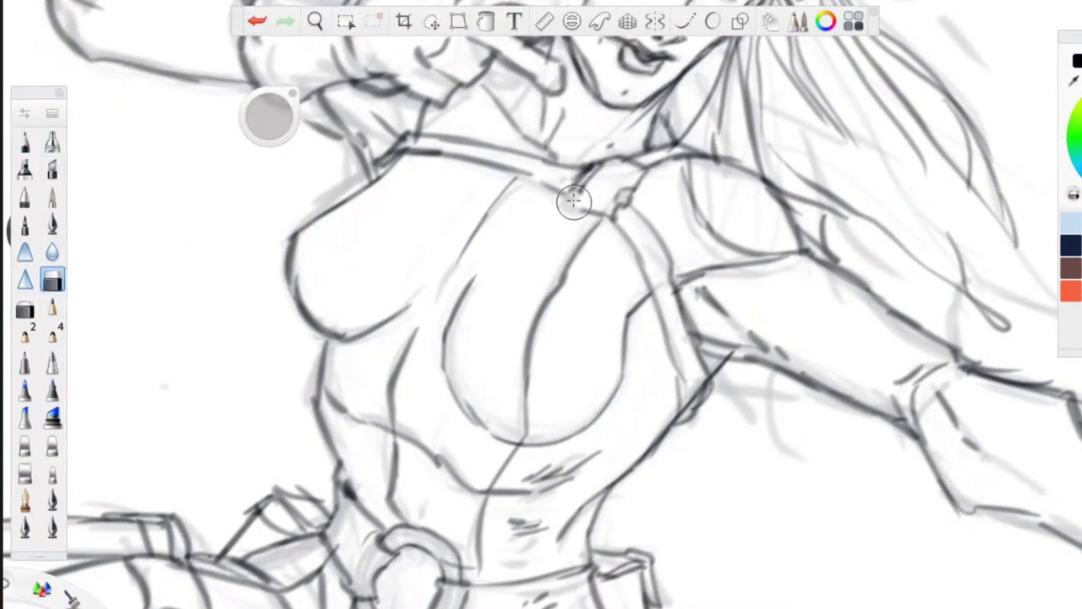
key(ctrl+z)
key([)
key([)
drag(378, 302, 386, 452)
mouse_move(600, 197)
mouse_down()
mouse_move(591, 213)
mouse_move(614, 237)
mouse_up()
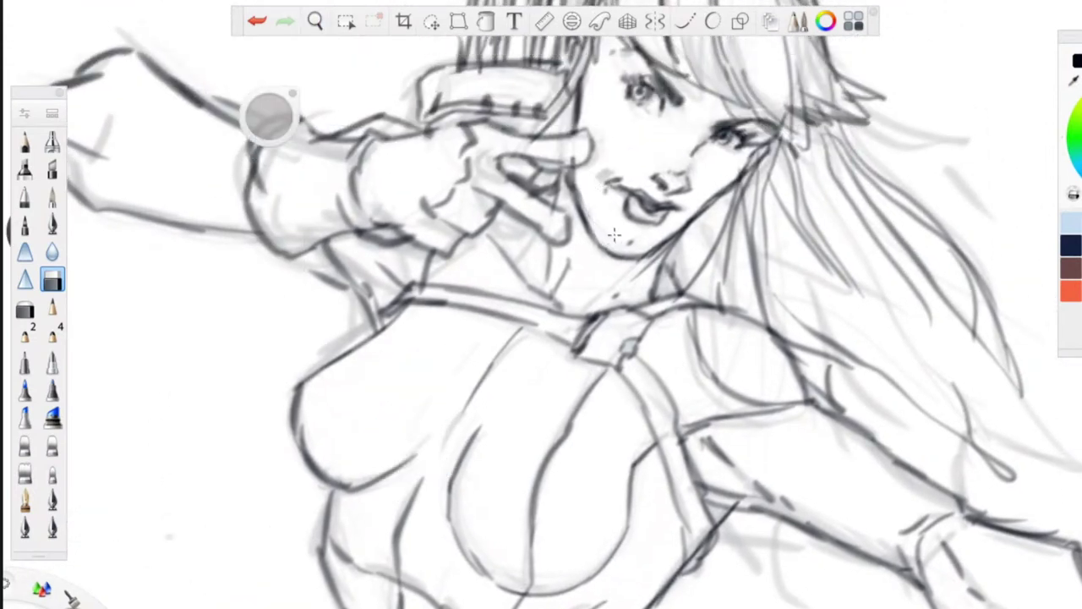
- Redraw the hair tips behind the headband with the Pencil and add strands through the bangs
key(space)
drag(488, 174, 433, 472)
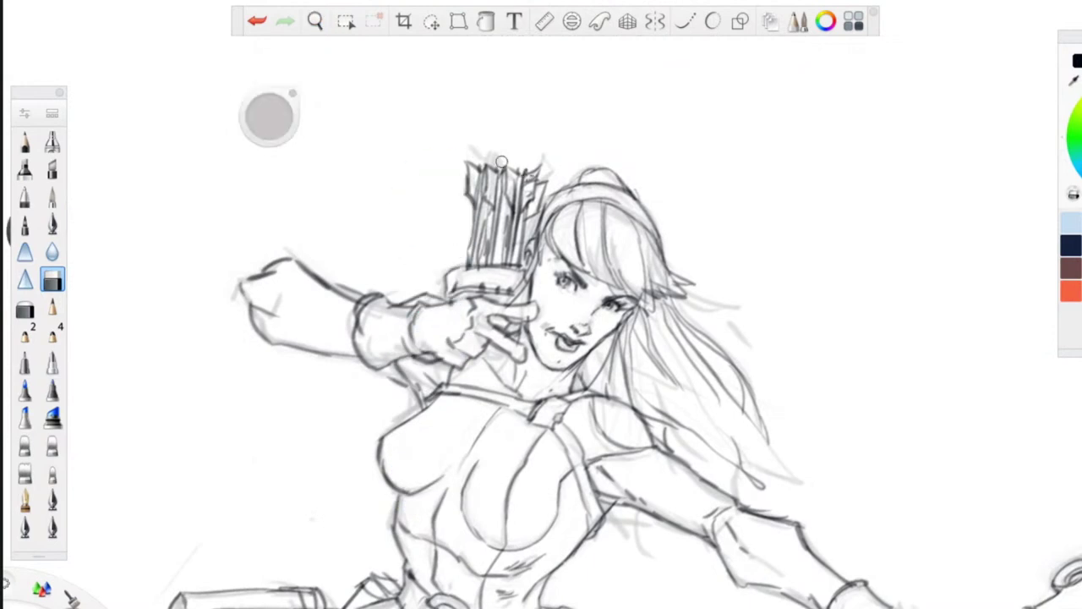
click(257, 21)
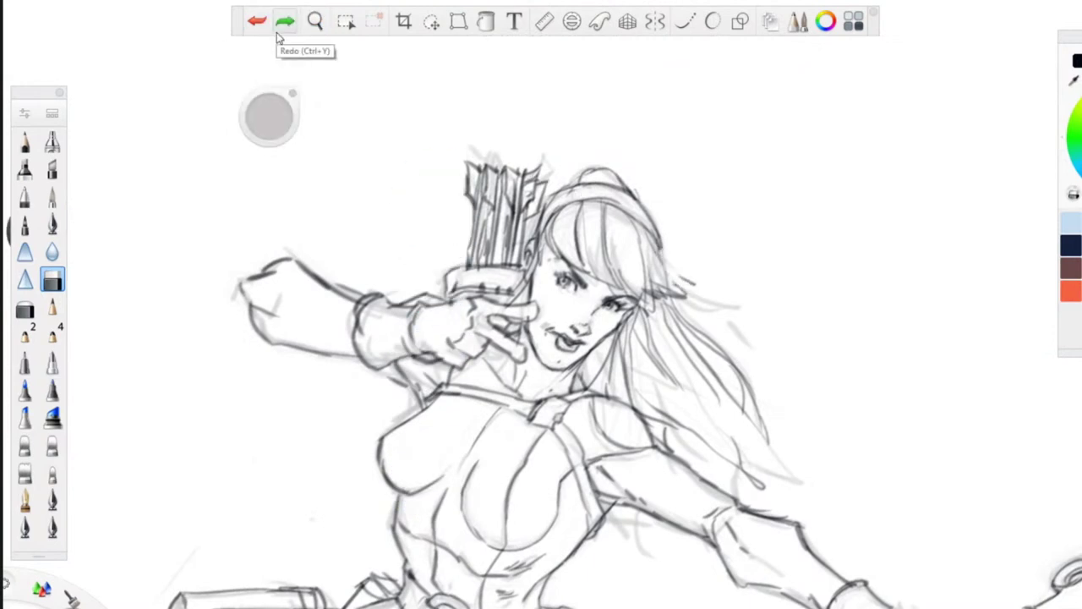
click(25, 141)
drag(662, 230, 689, 303)
drag(630, 221, 658, 292)
mouse_move(617, 207)
mouse_down()
mouse_move(646, 301)
mouse_move(647, 272)
mouse_move(630, 307)
mouse_up()
drag(615, 264, 626, 294)
mouse_move(603, 213)
mouse_down()
mouse_move(611, 287)
mouse_move(579, 284)
mouse_up()
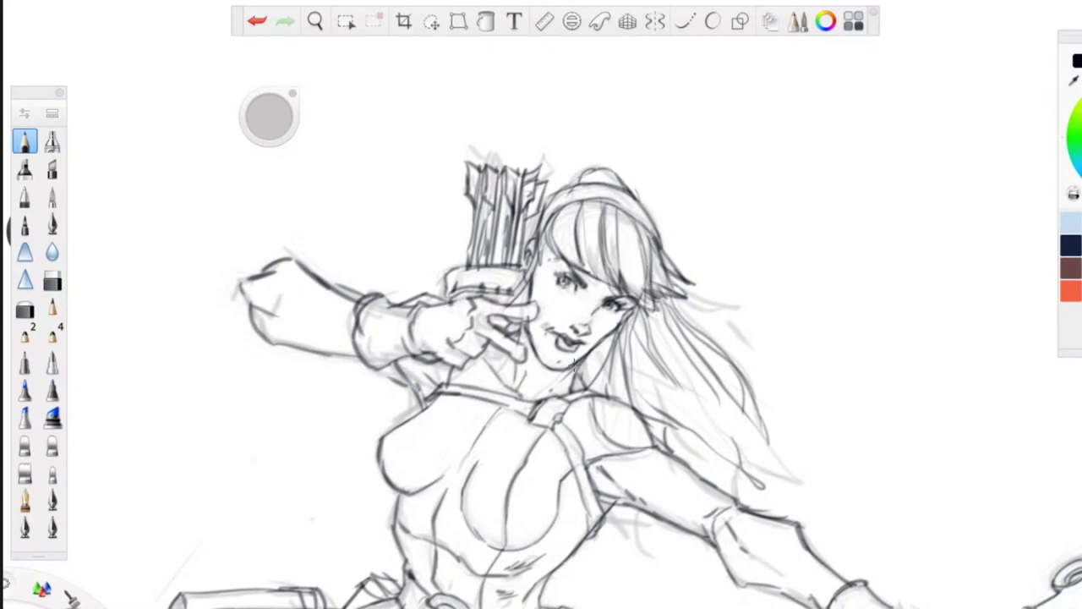
- Draw the ends of the flowing hair locks and the pointed shape beneath the outstretched arm
mouse_move(651, 302)
mouse_down()
mouse_move(670, 362)
mouse_move(749, 459)
mouse_up()
mouse_move(729, 396)
mouse_down()
mouse_move(745, 460)
mouse_move(687, 477)
mouse_up()
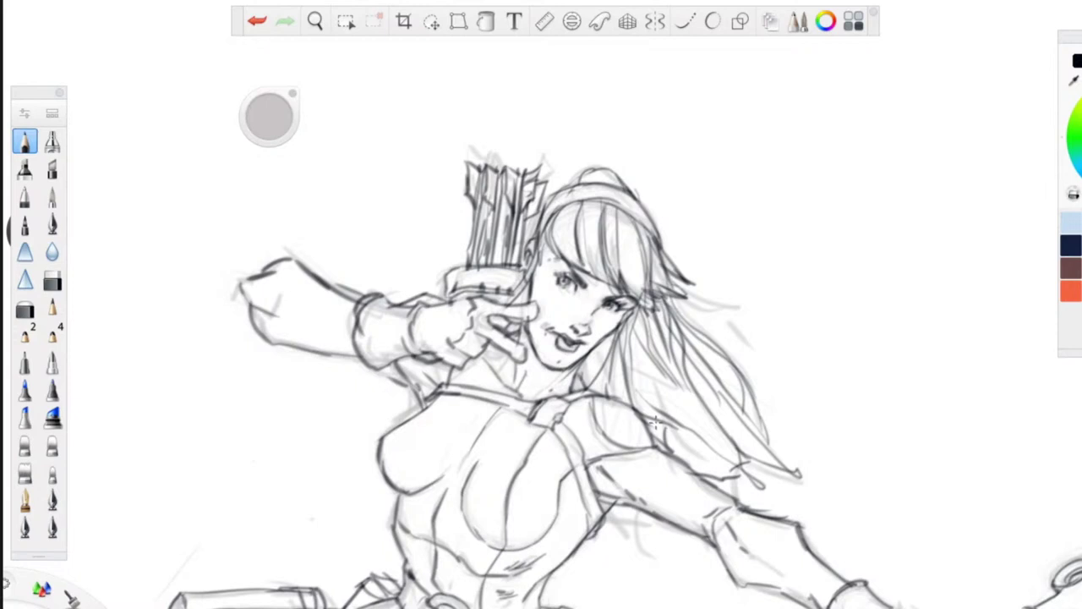
mouse_move(644, 513)
mouse_down()
mouse_move(656, 551)
mouse_move(595, 517)
mouse_up()
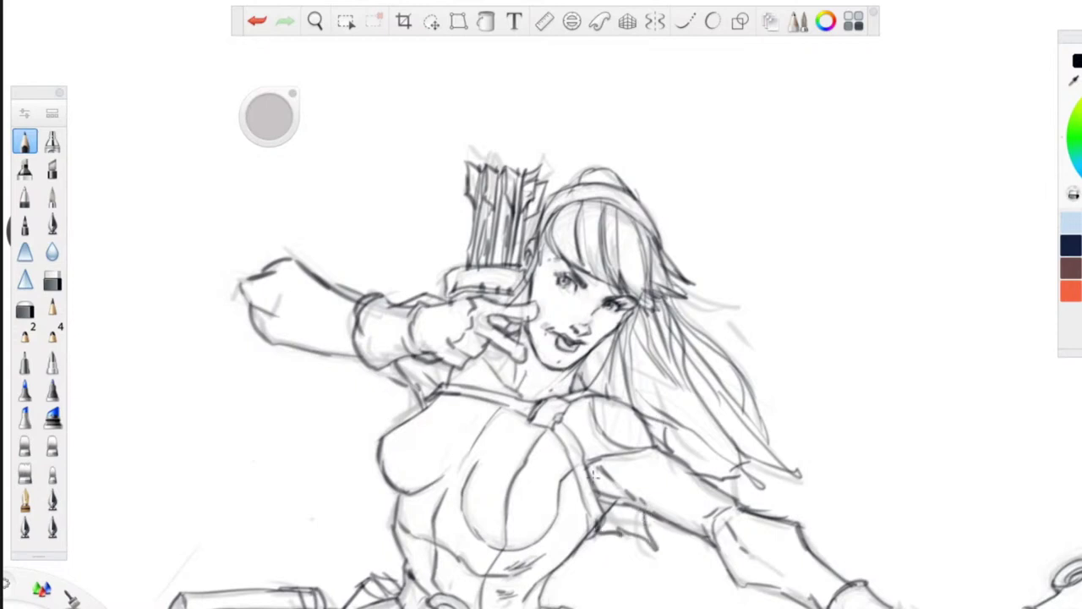
- Darken the elbow and underside of the drawing arm and add another feathered arrow at the quiver's outer edge
mouse_move(265, 285)
mouse_down()
mouse_move(280, 298)
mouse_move(271, 315)
mouse_up()
mouse_move(359, 350)
mouse_down()
mouse_move(249, 342)
mouse_move(275, 342)
mouse_up()
mouse_move(249, 278)
mouse_down()
mouse_move(243, 296)
mouse_move(266, 318)
mouse_up()
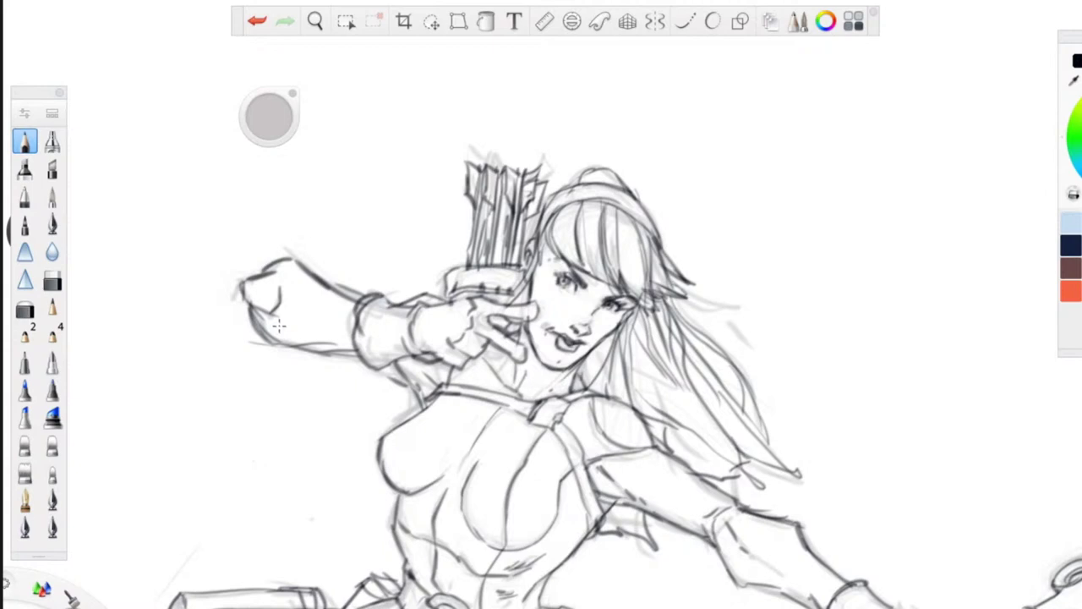
mouse_move(474, 237)
mouse_down()
mouse_move(462, 253)
mouse_move(463, 186)
mouse_move(452, 211)
mouse_move(453, 190)
mouse_move(471, 216)
mouse_move(457, 260)
mouse_up()
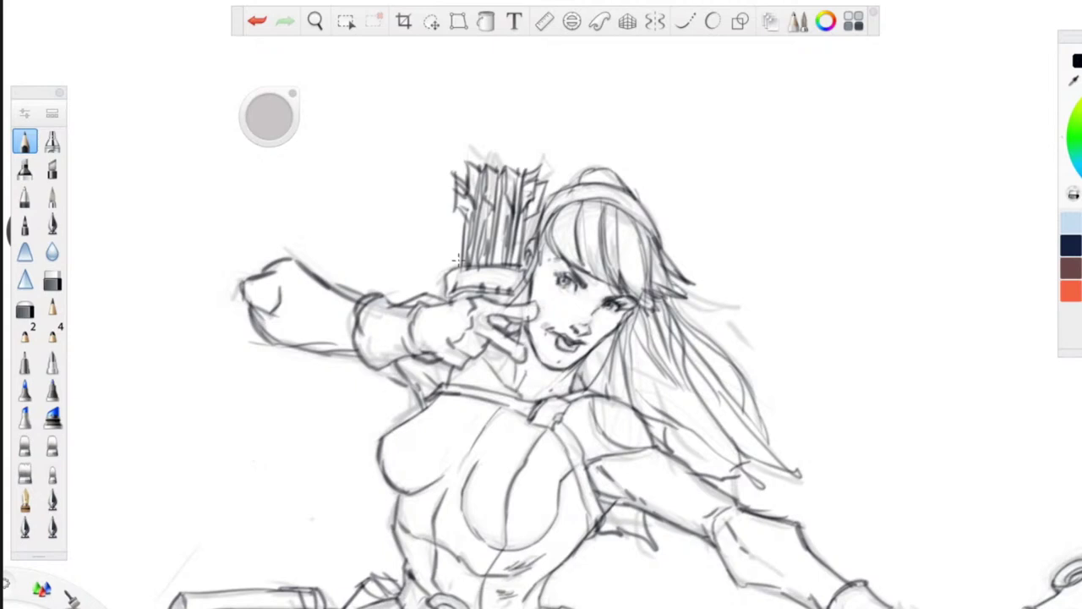
- Add fine hair strands across the bangs above the eyes
mouse_move(564, 232)
mouse_down()
mouse_move(577, 262)
mouse_move(568, 256)
mouse_move(608, 283)
mouse_up()
drag(588, 241, 618, 280)
mouse_move(620, 211)
mouse_down()
mouse_move(619, 262)
mouse_move(644, 256)
mouse_up()
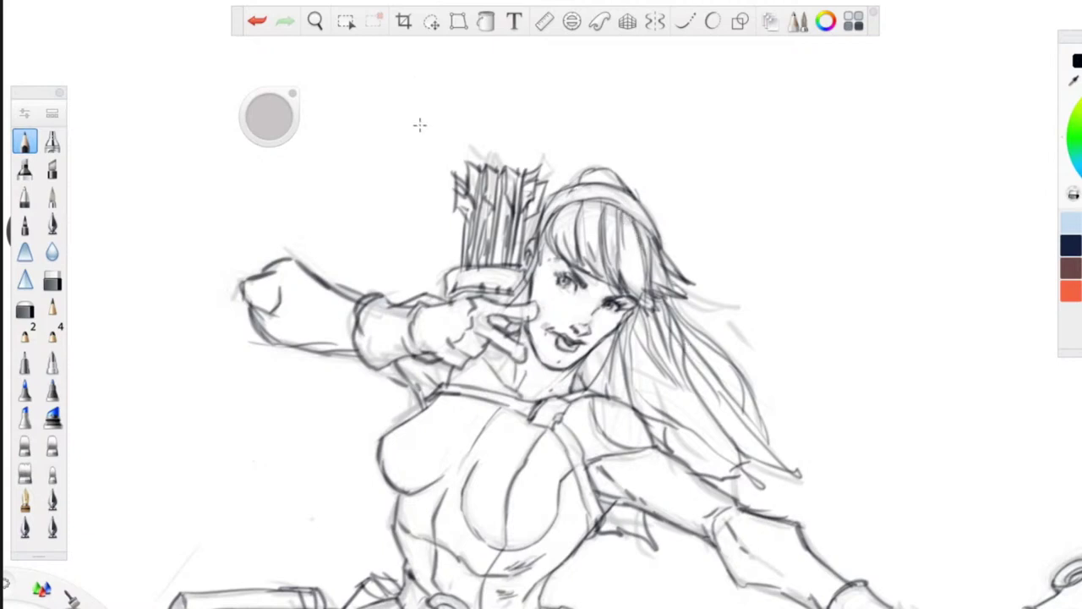
- Draw long hair locks hanging beside the face onto the chest, plus loose strands behind the drawing wrist
key(space)
drag(452, 176, 445, 176)
drag(525, 602, 436, 380)
drag(511, 145, 536, 245)
drag(525, 179, 516, 313)
drag(521, 208, 499, 346)
mouse_move(546, 176)
mouse_down()
mouse_move(504, 340)
mouse_move(514, 275)
mouse_move(495, 336)
mouse_up()
drag(516, 155, 525, 242)
mouse_move(402, 198)
mouse_down()
mouse_move(416, 235)
mouse_move(426, 225)
mouse_up()
drag(394, 306, 384, 354)
mouse_move(404, 309)
mouse_down()
mouse_move(381, 380)
mouse_move(398, 343)
mouse_up()
drag(516, 139, 530, 166)
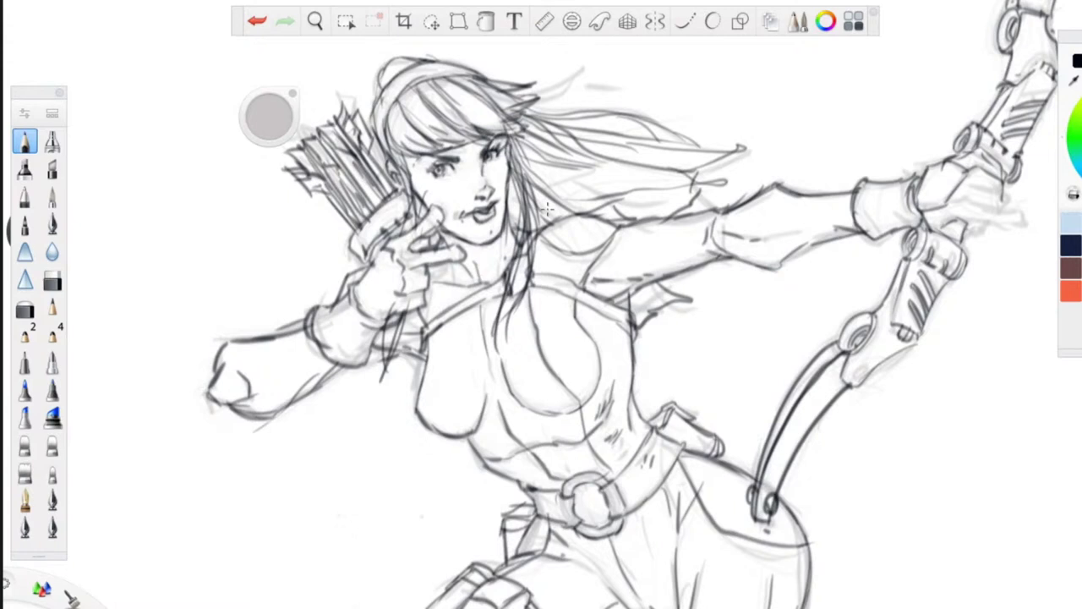
- Darken the headband and the hair outline over the crown and down toward the ear
mouse_move(402, 62)
mouse_down()
mouse_move(421, 65)
mouse_move(380, 77)
mouse_move(377, 120)
mouse_up()
drag(417, 77, 485, 78)
mouse_move(416, 62)
mouse_down()
mouse_move(491, 81)
mouse_move(394, 83)
mouse_move(382, 107)
mouse_up()
drag(384, 96, 378, 147)
drag(415, 83, 382, 127)
drag(383, 111, 397, 161)
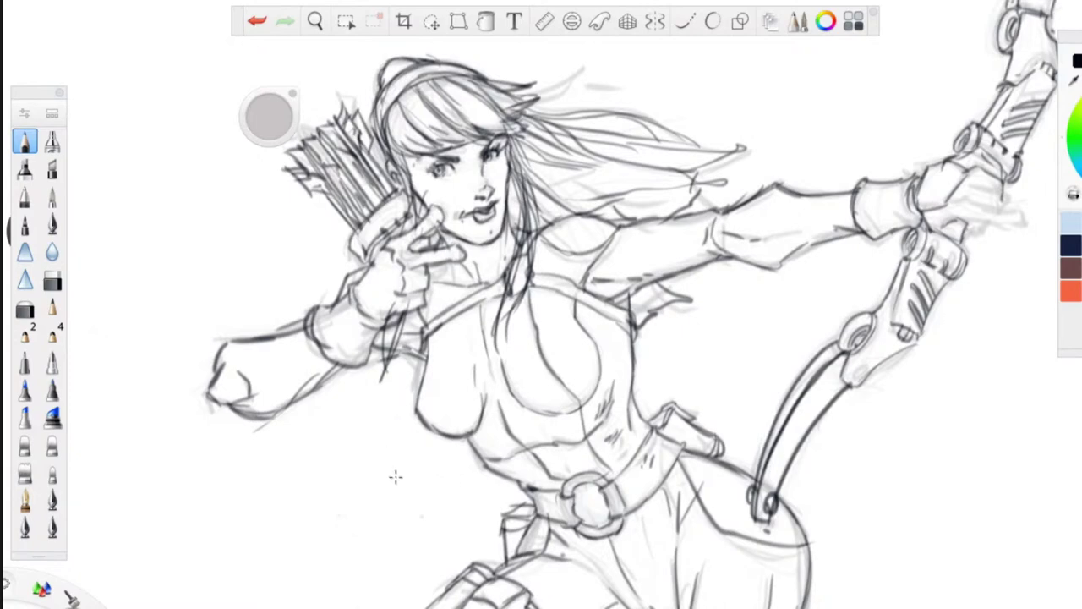
- Draw the bow hand's fingers wrapped around the grip, including the extended finger
key(space)
drag(388, 455, 490, 88)
drag(364, 387, 411, 301)
mouse_move(598, 570)
mouse_down()
mouse_move(443, 461)
mouse_move(383, 385)
mouse_up()
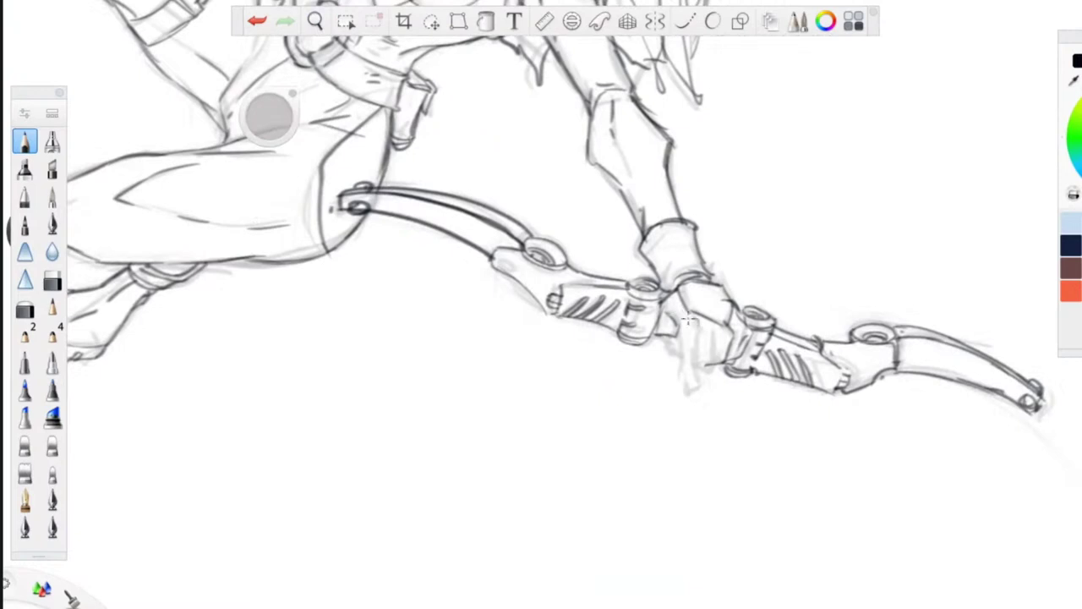
mouse_move(697, 340)
mouse_down()
mouse_move(682, 353)
mouse_move(700, 374)
mouse_move(709, 334)
mouse_move(698, 359)
mouse_move(728, 339)
mouse_move(665, 355)
mouse_move(693, 394)
mouse_move(695, 365)
mouse_move(691, 387)
mouse_up()
drag(721, 323, 708, 364)
drag(744, 328, 712, 363)
drag(738, 306, 708, 325)
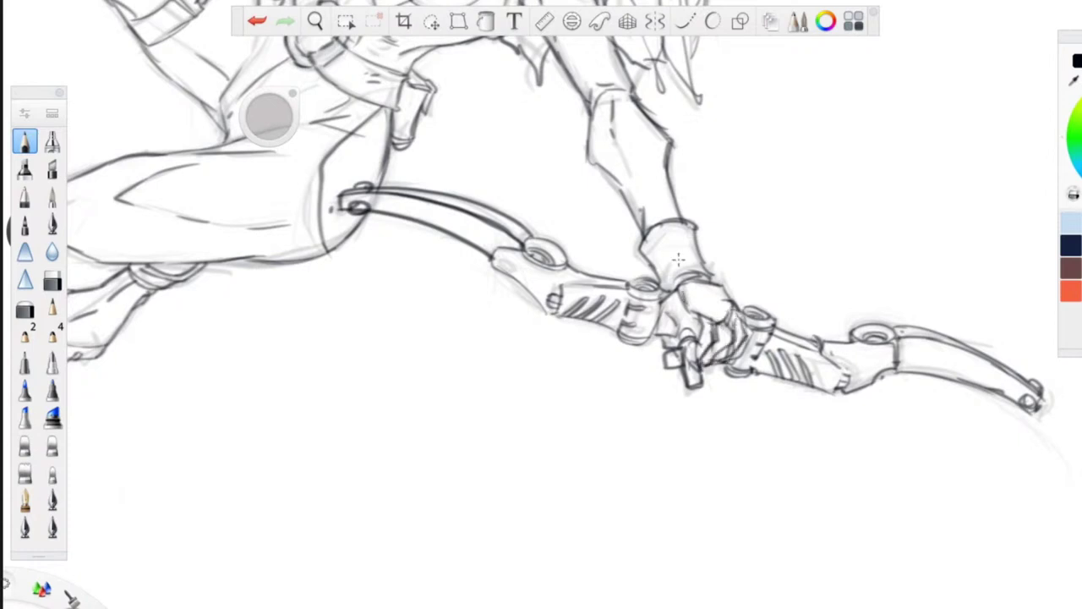
- Add an angular detail to the bow hand's cuff and strengthen the contours of the bow's lower joint, hip and forearm
drag(661, 249, 654, 253)
mouse_move(523, 246)
mouse_down()
mouse_move(494, 251)
mouse_move(493, 267)
mouse_up()
drag(493, 268, 553, 317)
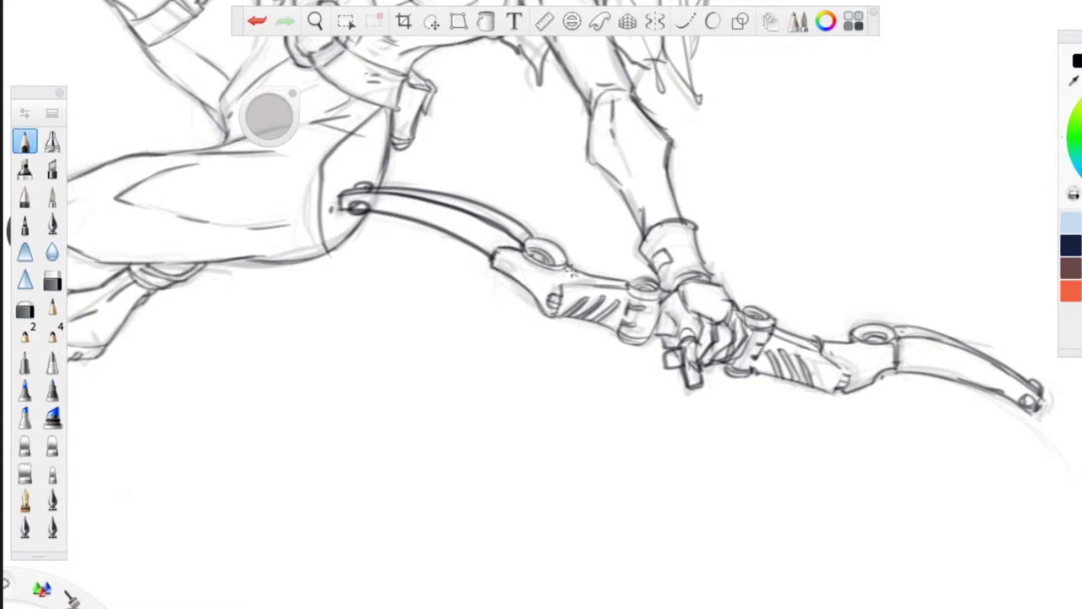
drag(583, 276, 561, 291)
mouse_move(382, 156)
mouse_down()
mouse_move(363, 218)
mouse_move(324, 268)
mouse_up()
mouse_move(592, 119)
mouse_down()
mouse_move(591, 158)
mouse_move(620, 185)
mouse_move(643, 246)
mouse_up()
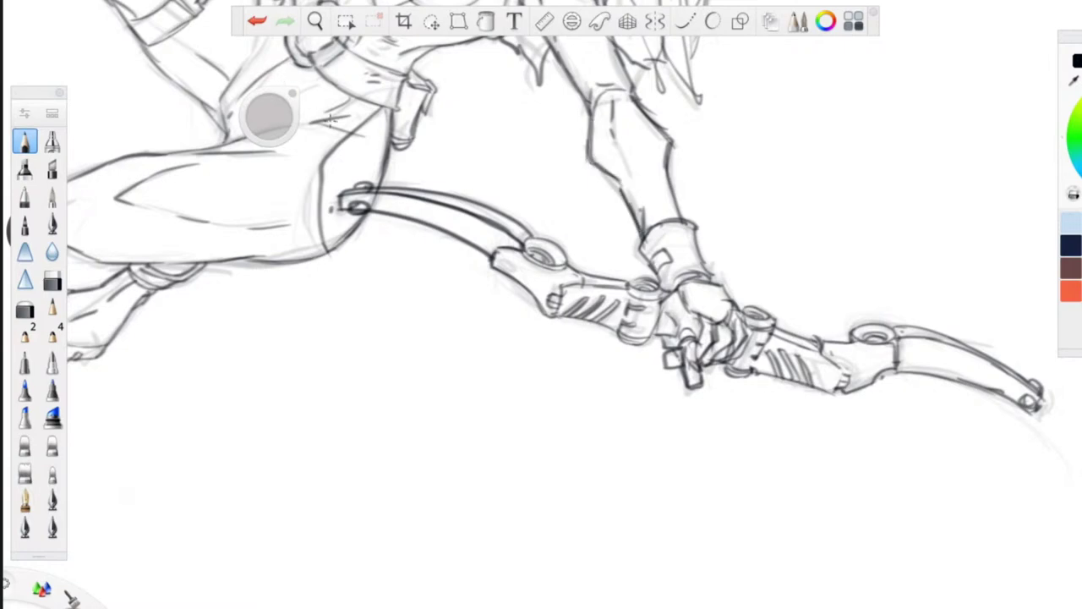
key(space)
drag(364, 199, 409, 440)
drag(411, 330, 538, 183)
drag(375, 463, 403, 533)
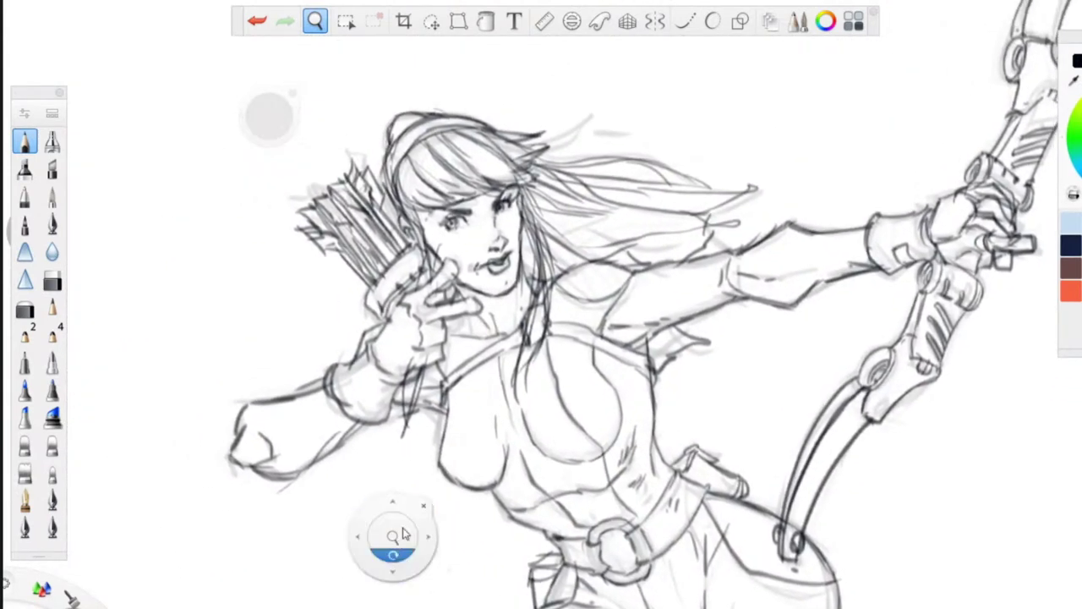
drag(338, 188, 326, 356)
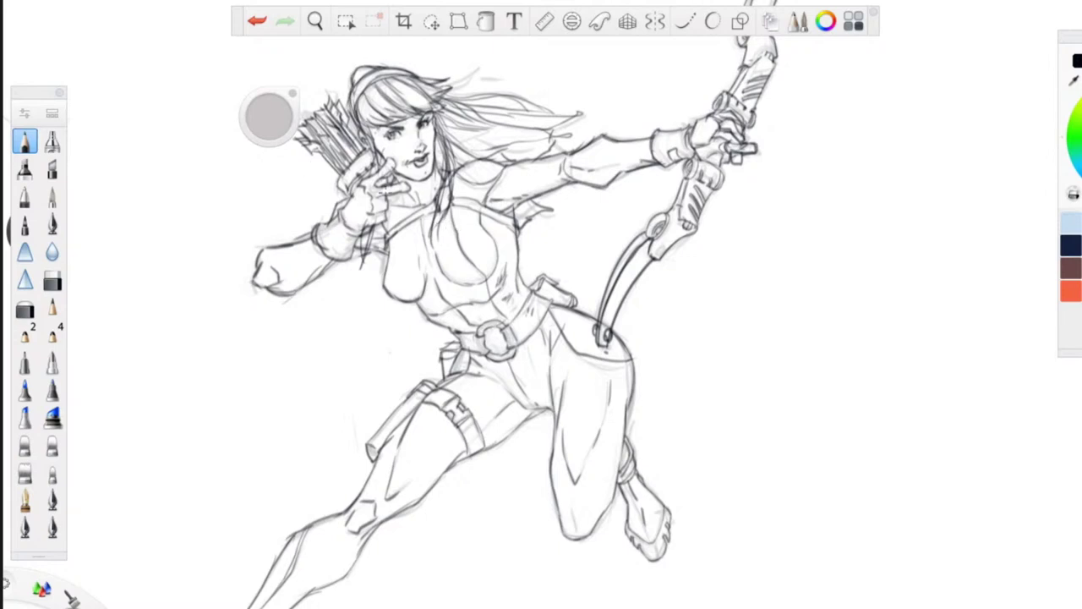
- Select the nose with the lasso and shift it slightly to correct its placement on the face
key(space)
drag(419, 220, 389, 191)
drag(389, 191, 417, 378)
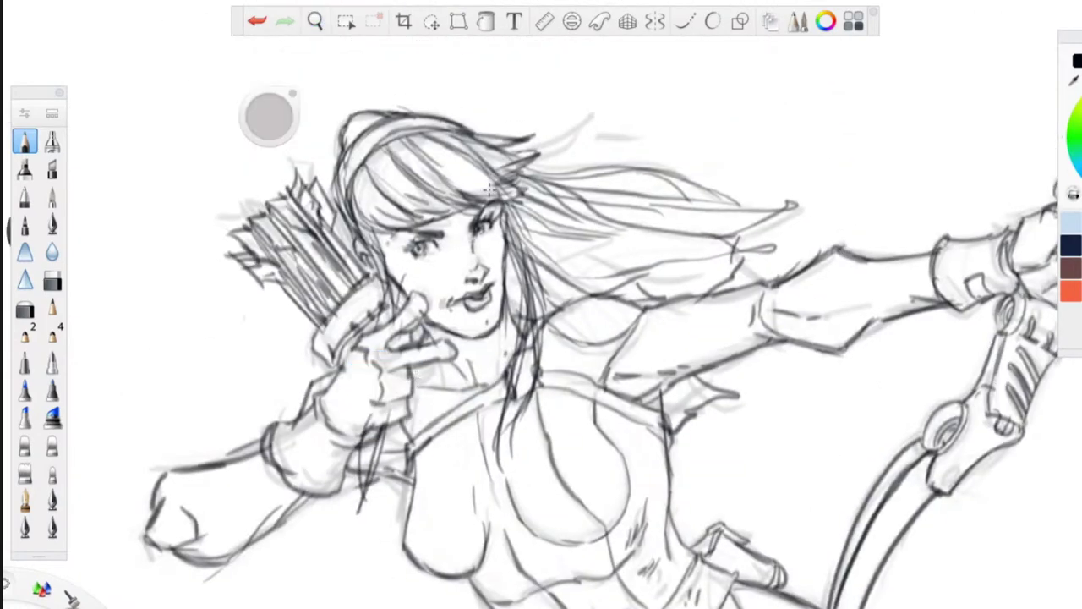
key(m)
mouse_move(489, 252)
mouse_down()
mouse_move(498, 273)
mouse_move(467, 278)
mouse_move(490, 258)
mouse_up()
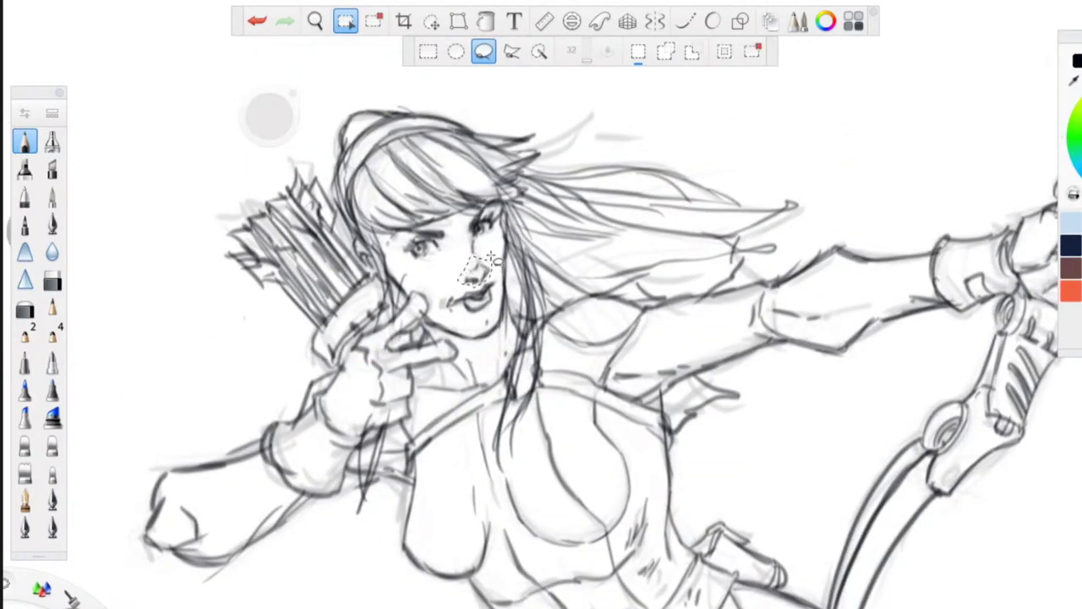
click(431, 22)
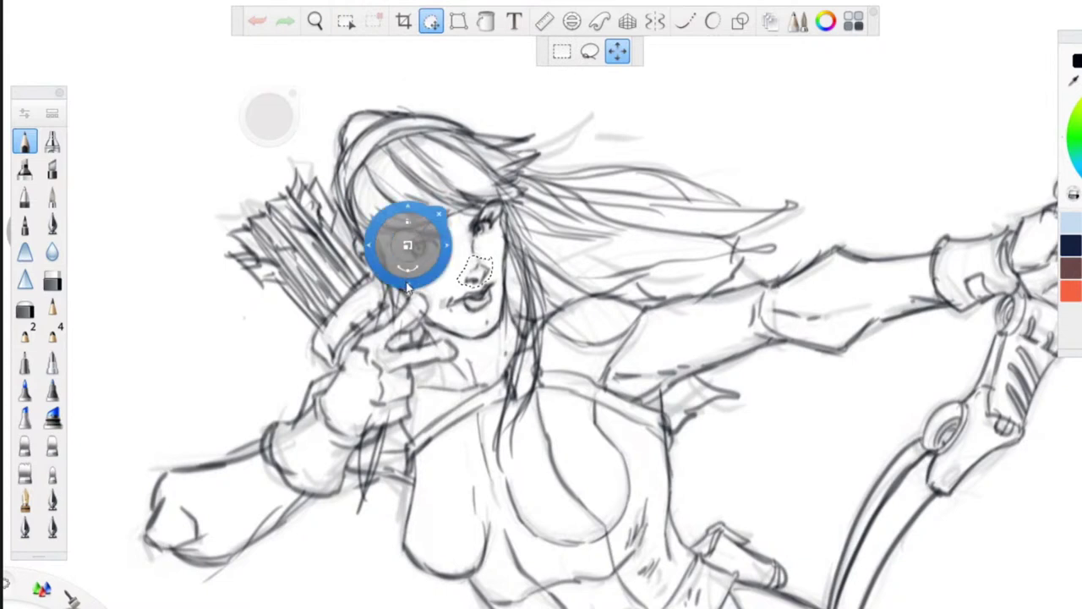
drag(408, 287, 401, 281)
- Strengthen the Pencil lines around the ear, shoulder and headband, and add strands to the lower flowing hair
click(23, 146)
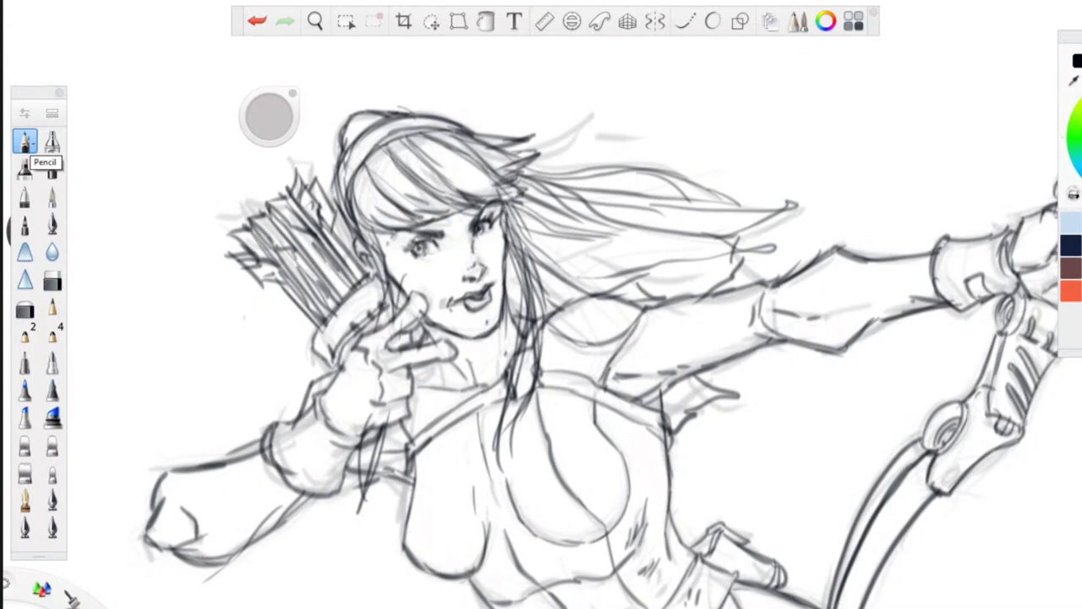
drag(359, 238, 363, 264)
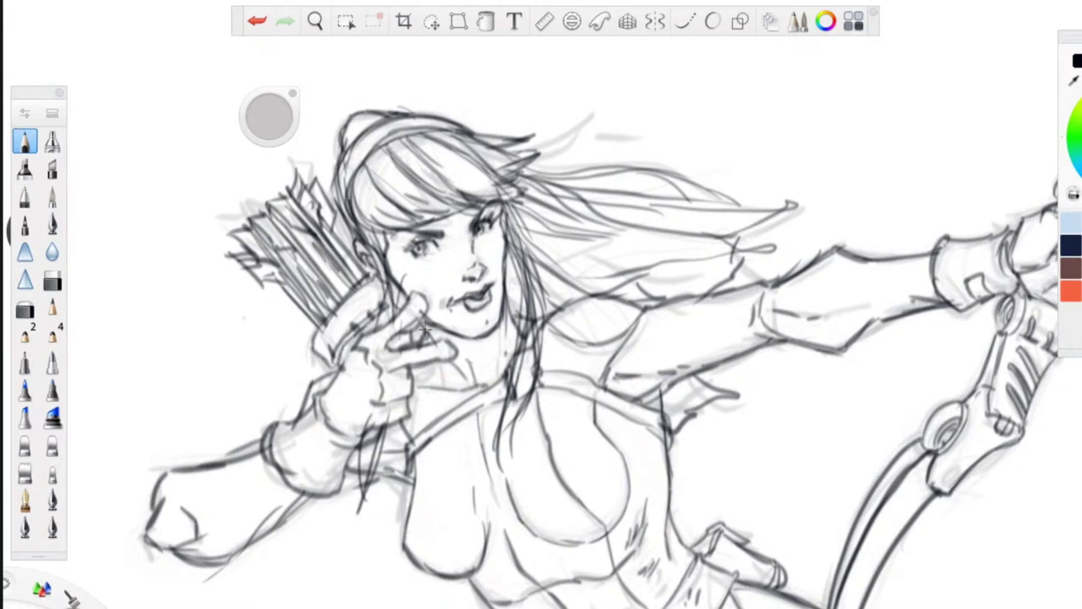
mouse_move(631, 302)
mouse_down()
mouse_move(580, 298)
mouse_move(582, 342)
mouse_move(621, 348)
mouse_move(605, 379)
mouse_move(634, 349)
mouse_up()
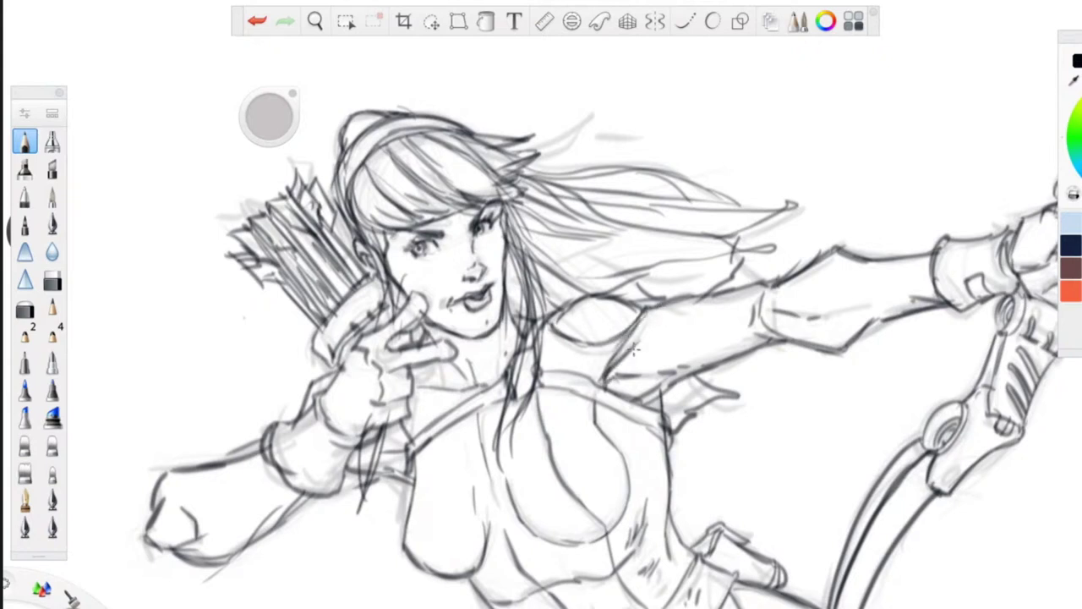
drag(339, 155, 354, 240)
mouse_move(475, 141)
mouse_down()
mouse_move(428, 118)
mouse_move(350, 108)
mouse_move(357, 123)
mouse_move(340, 159)
mouse_up()
mouse_move(534, 240)
mouse_down()
mouse_move(691, 295)
mouse_move(580, 281)
mouse_up()
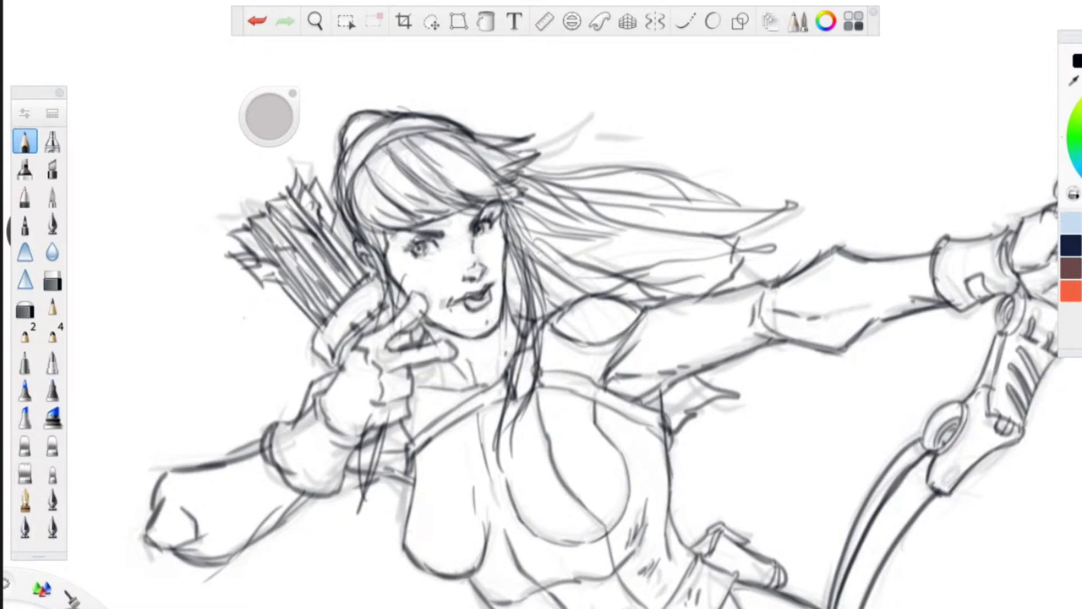
- Darken the crotch line where the inner thighs meet below the belt
scroll(761, 420, down, 5)
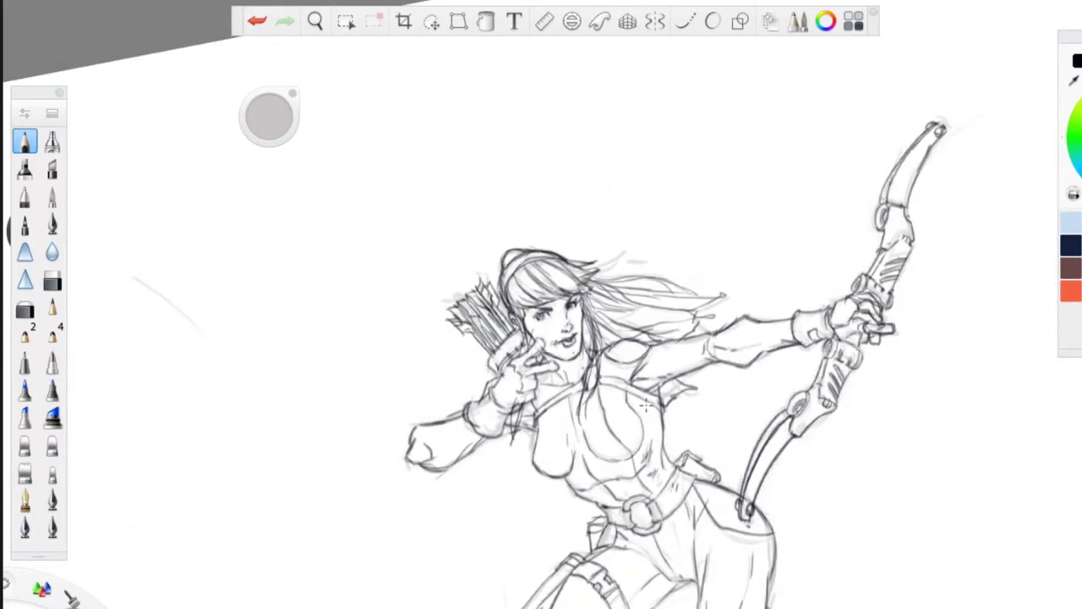
key(space)
drag(449, 527, 435, 371)
key(space)
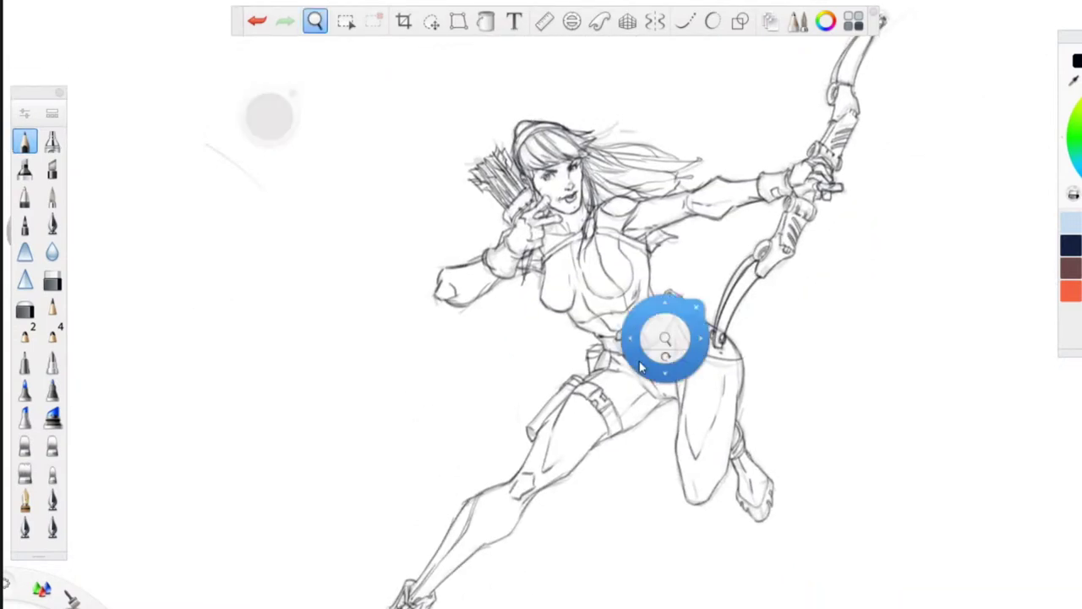
drag(582, 307, 542, 135)
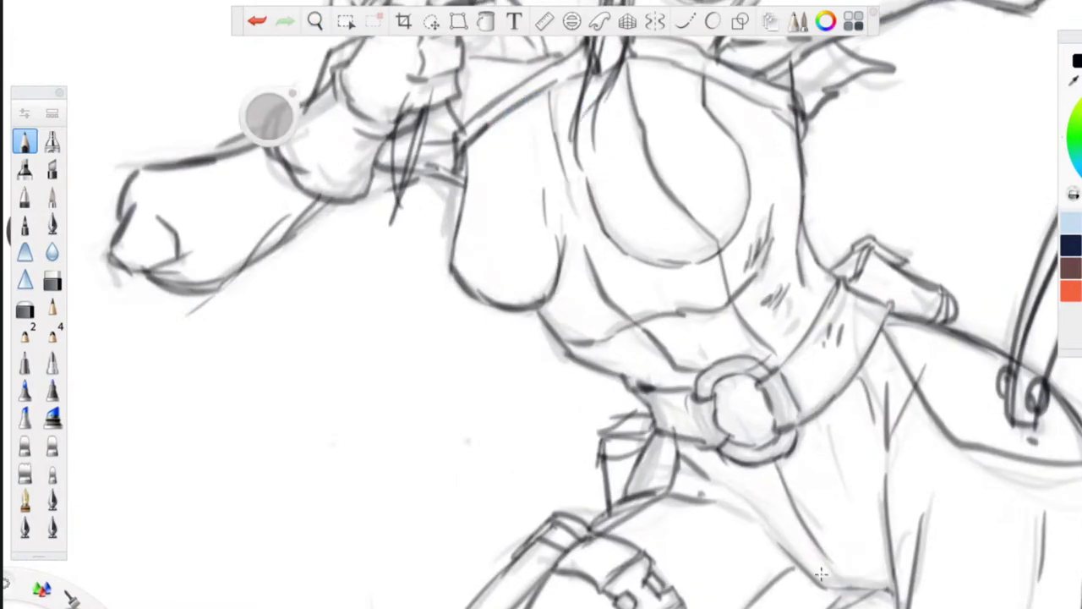
mouse_move(893, 591)
mouse_down()
mouse_move(832, 586)
mouse_move(813, 568)
mouse_up()
key(space)
drag(634, 539, 403, 371)
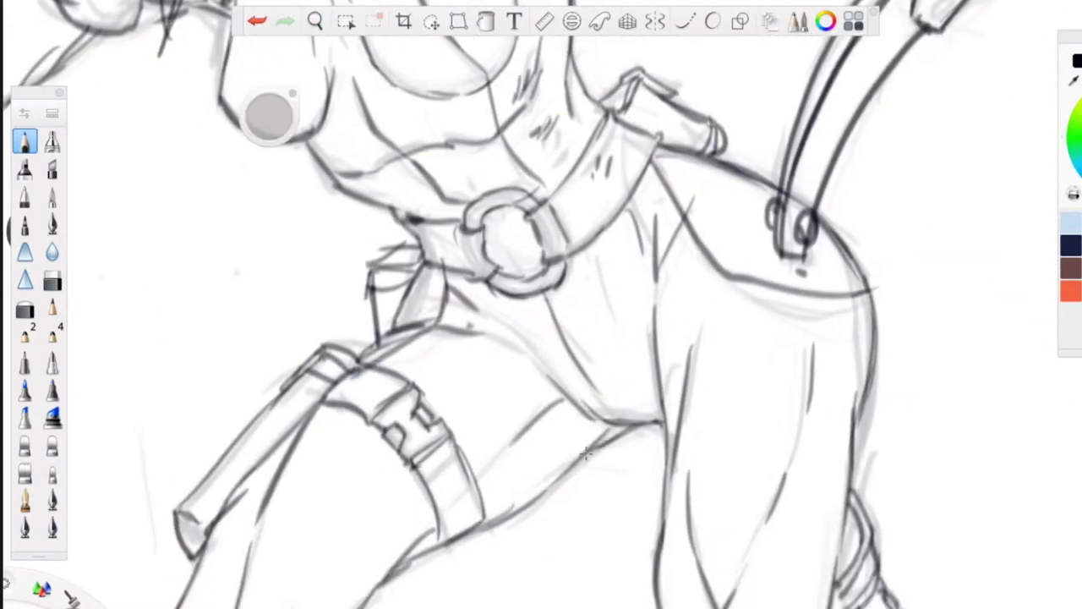
- With the inking pen, ink a short stroke at the side of the male archer's neck and turn on Steady Stroke
key(space)
drag(486, 144, 339, 471)
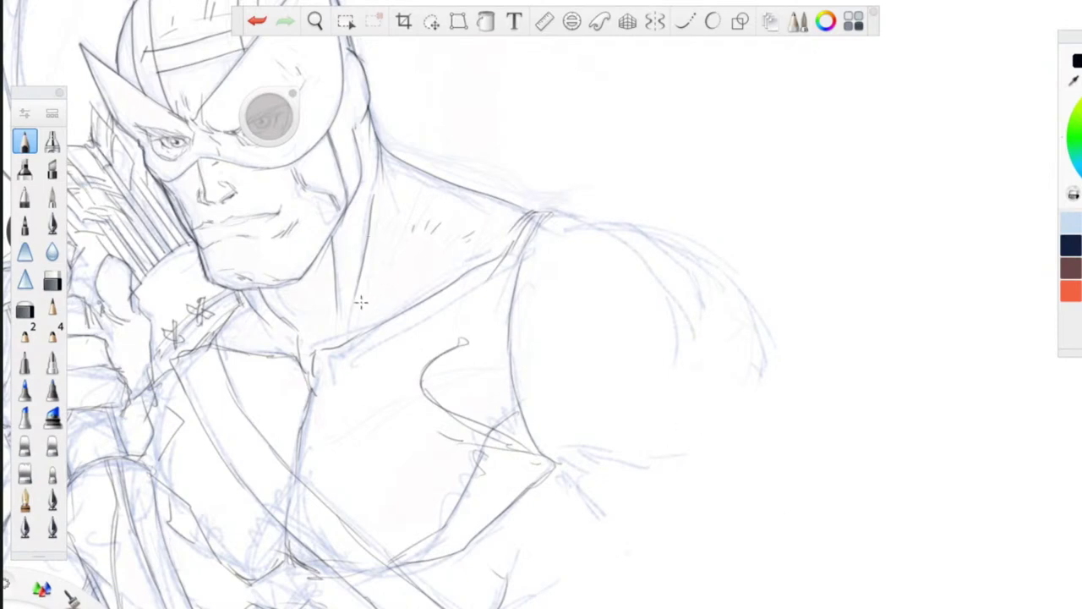
key(space)
drag(328, 479, 690, 557)
drag(423, 141, 362, 314)
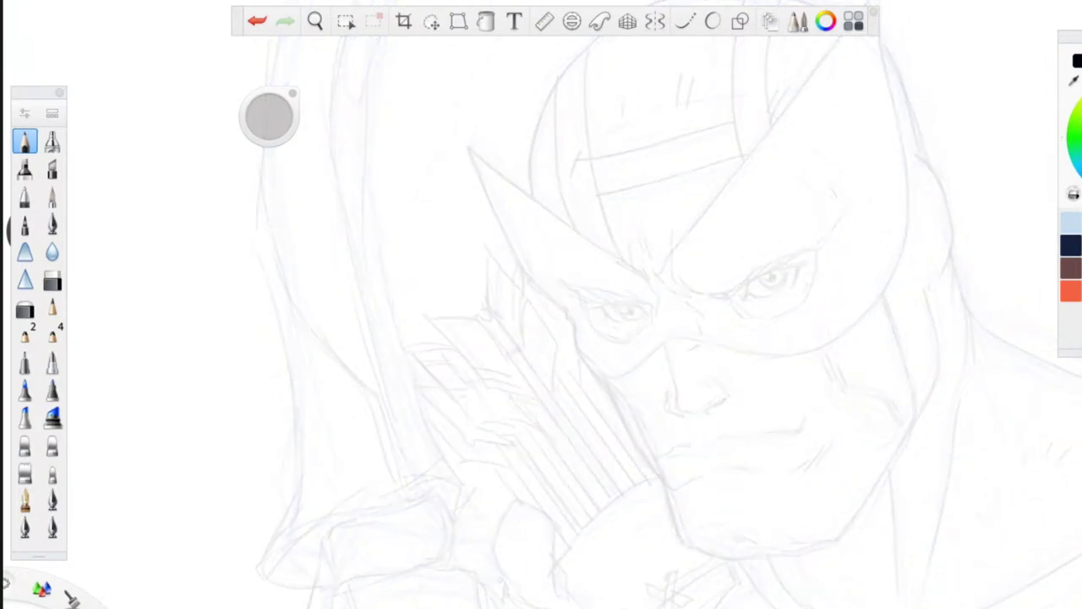
click(50, 223)
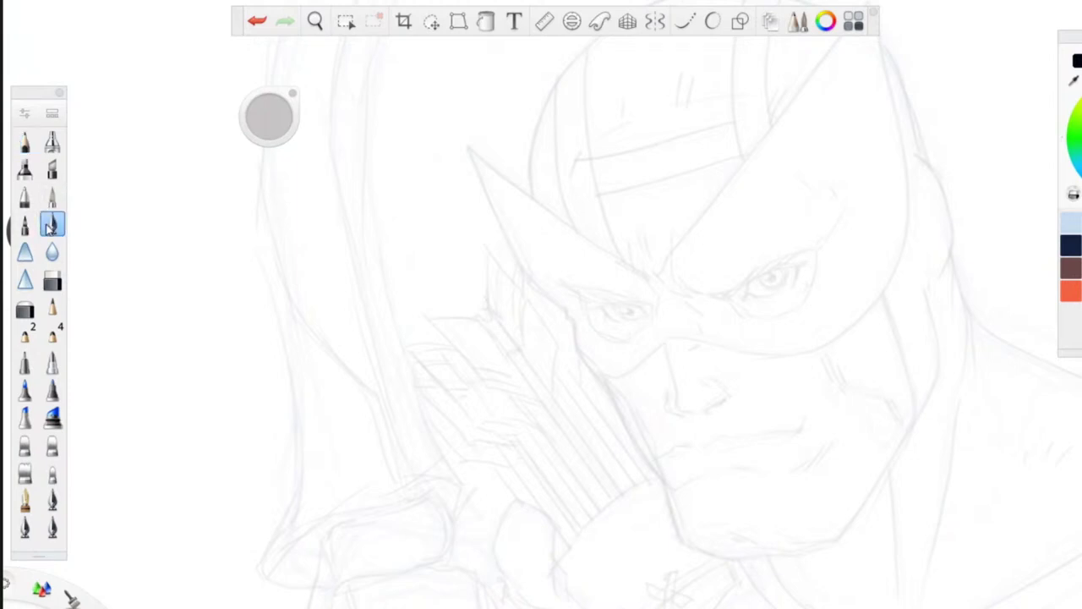
key(space)
drag(581, 370, 551, 346)
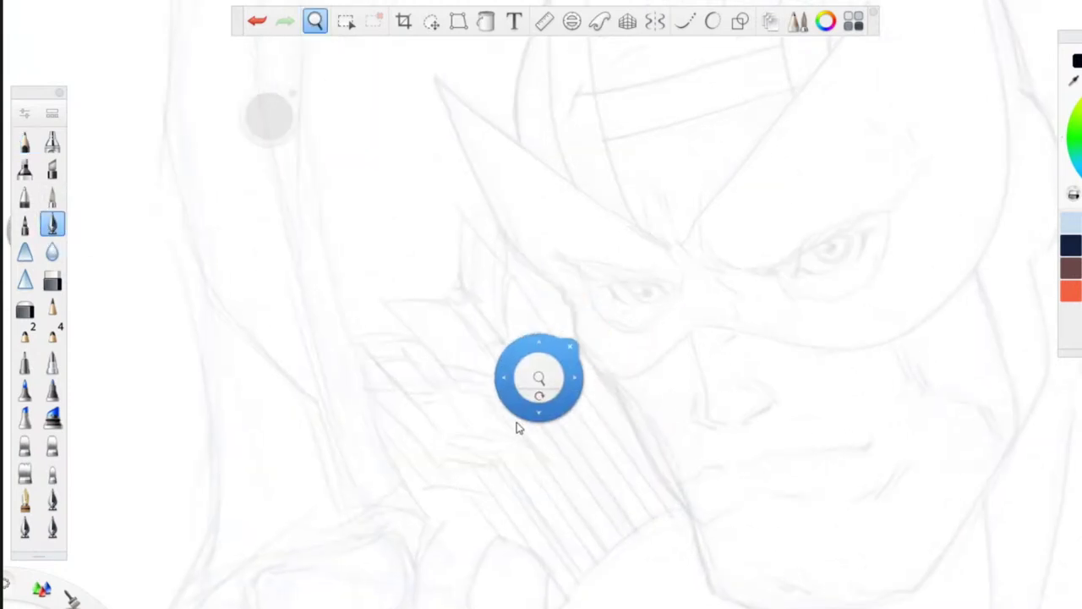
drag(523, 408, 229, 254)
drag(770, 125, 767, 171)
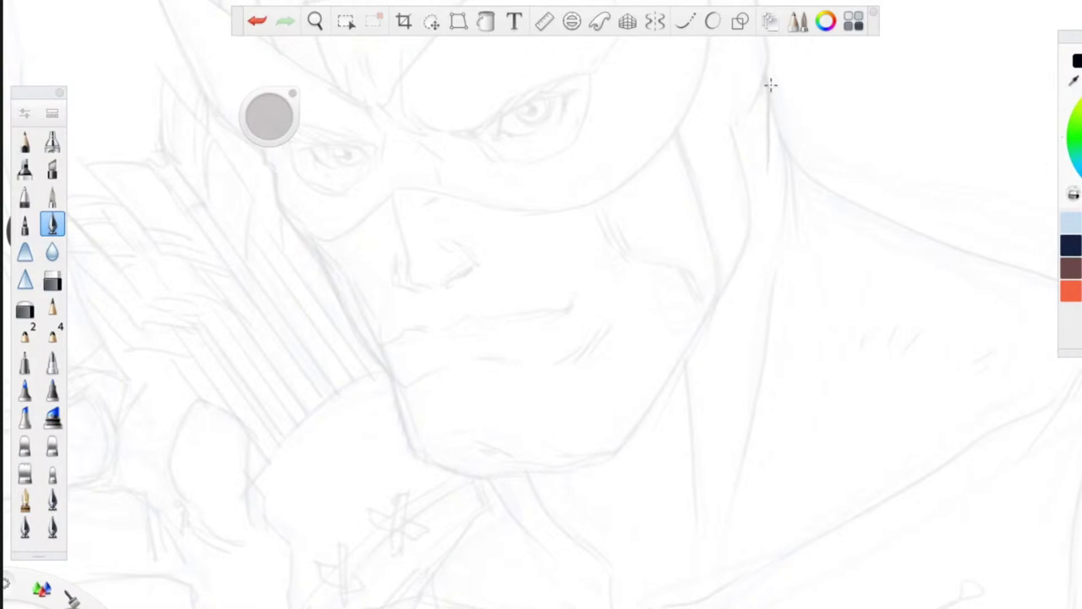
drag(766, 76, 769, 168)
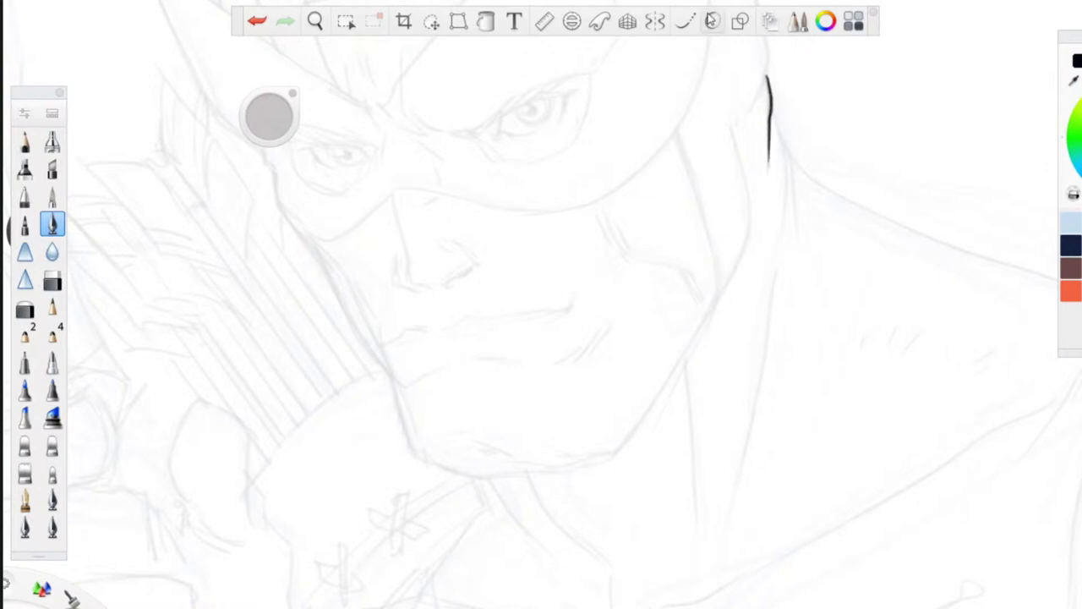
click(686, 22)
mouse_move(773, 97)
mouse_down()
mouse_move(785, 186)
mouse_move(770, 323)
mouse_up()
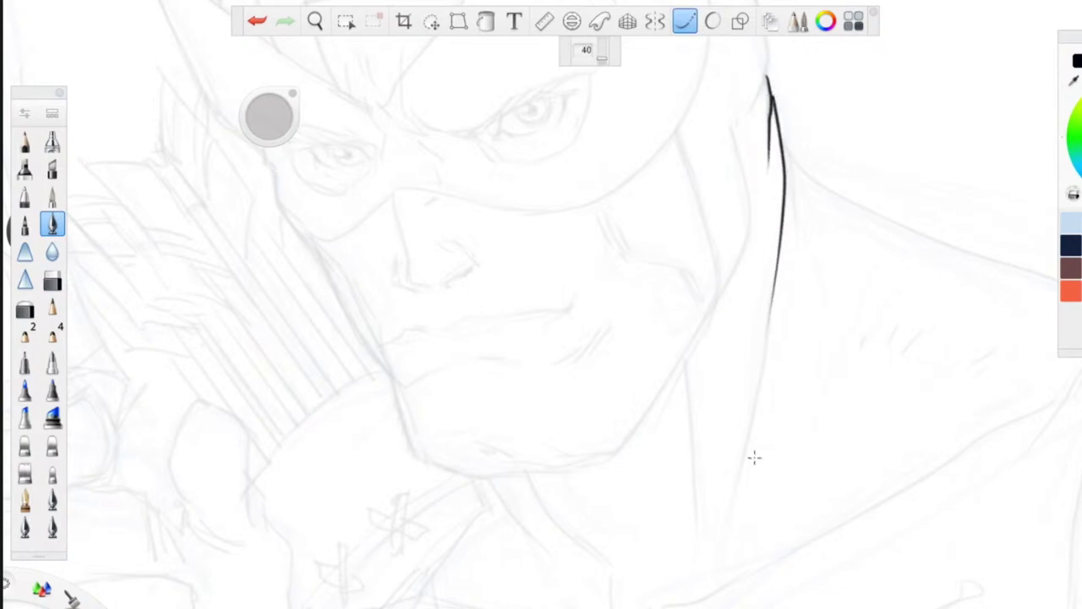
drag(768, 71, 795, 219)
click(257, 22)
click(257, 21)
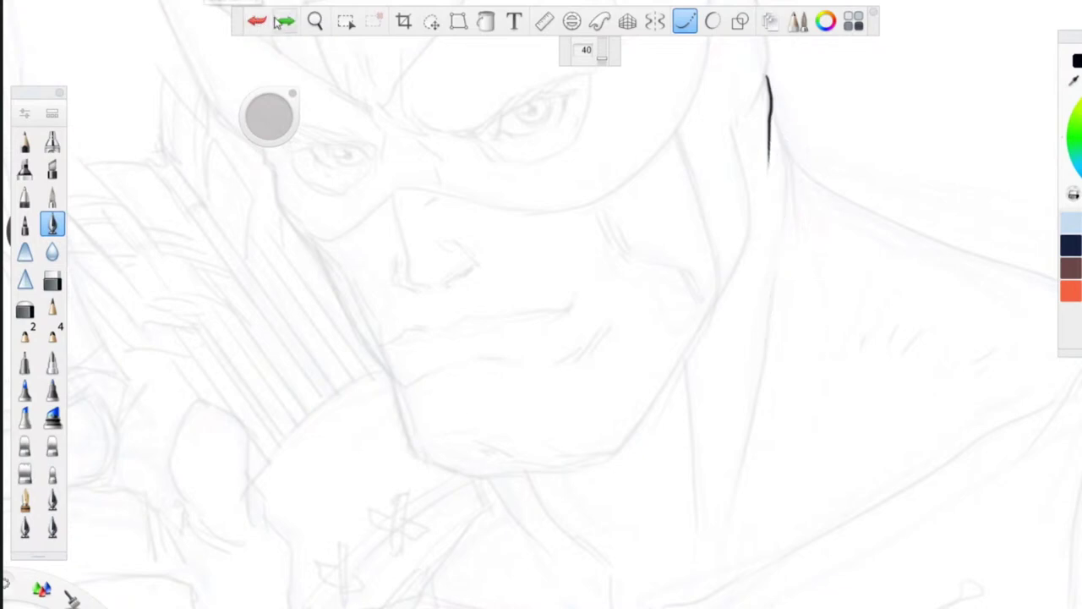
- Ink the long neck muscle line, the short crease beside it and the slope from the neck to the shoulder
mouse_move(768, 73)
mouse_down()
mouse_move(785, 174)
mouse_move(781, 258)
mouse_move(727, 546)
mouse_up()
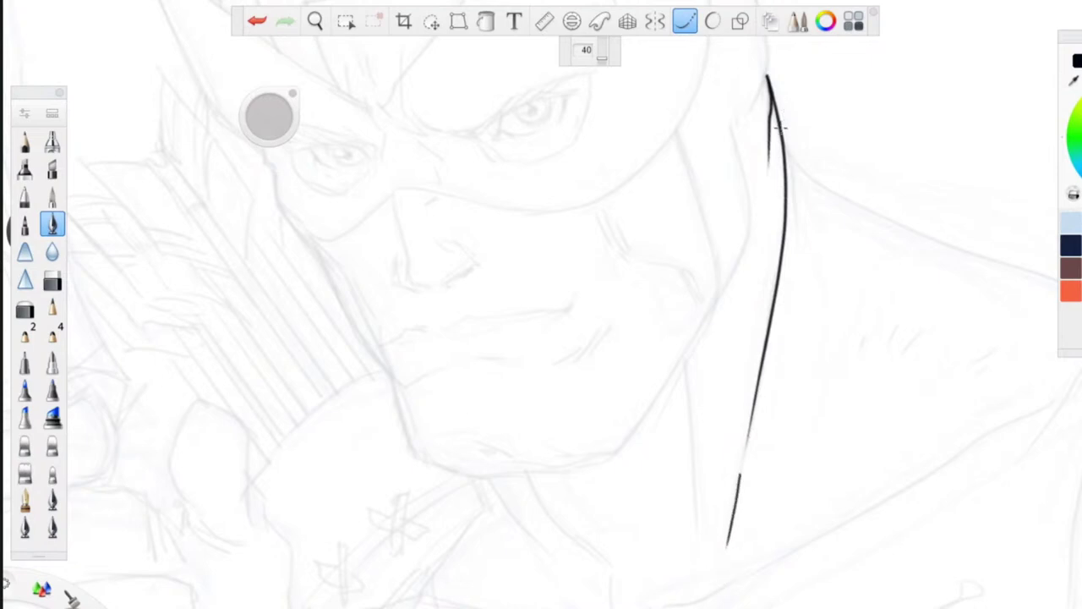
drag(781, 129, 804, 269)
key(space)
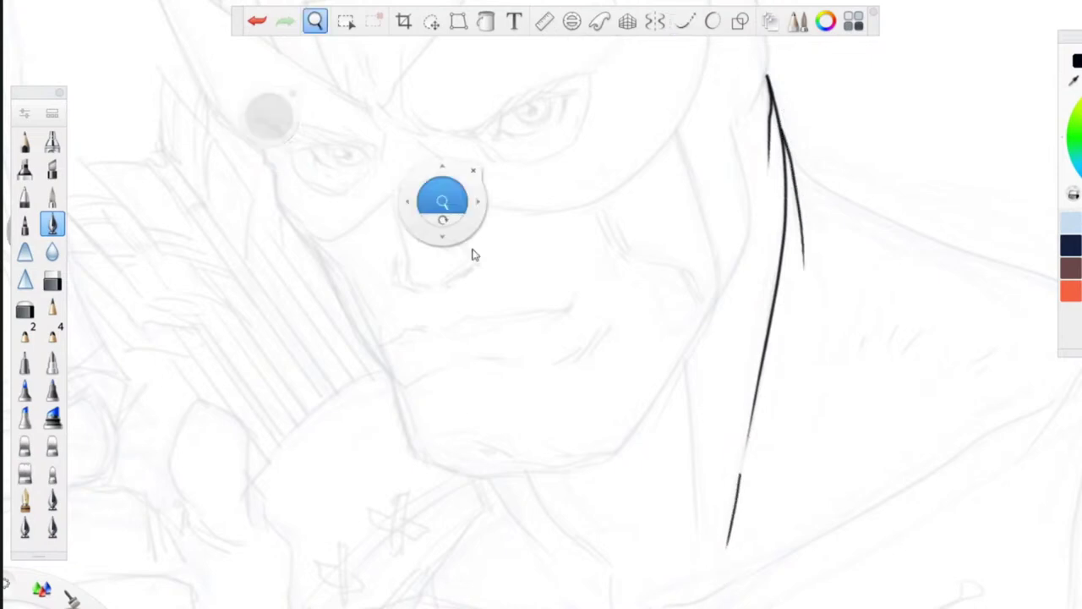
drag(493, 372, 479, 360)
drag(508, 389, 386, 156)
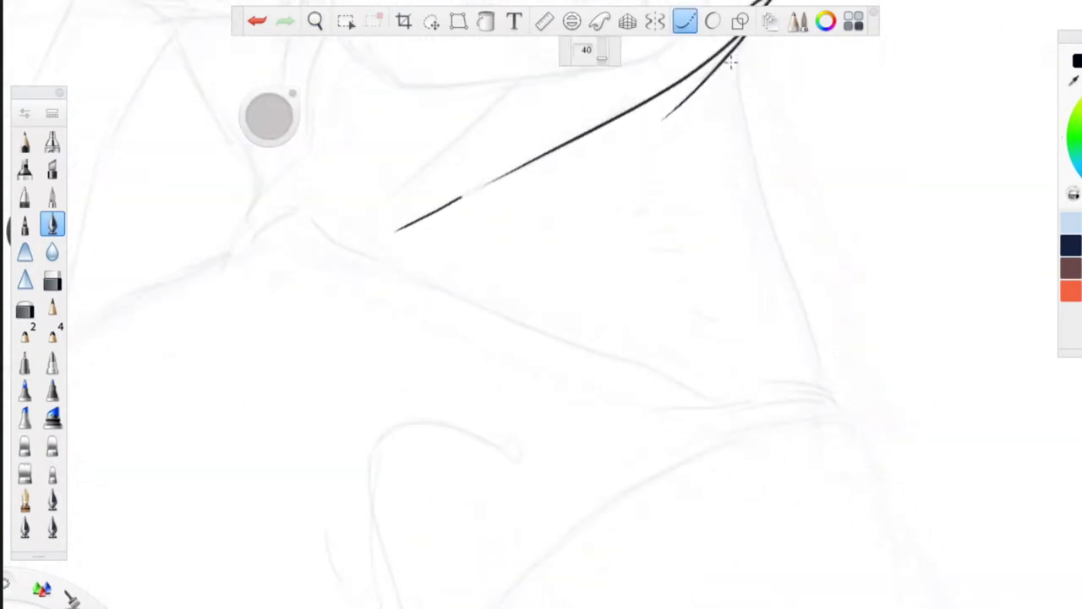
mouse_move(740, 40)
mouse_down()
mouse_move(741, 84)
mouse_move(830, 394)
mouse_up()
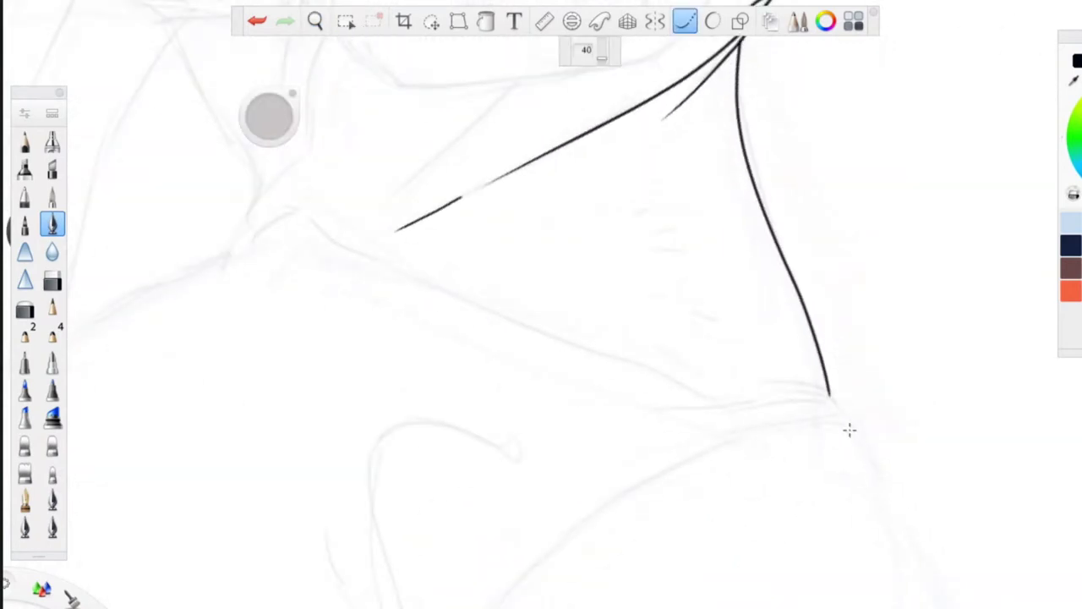
- Add a few short hatch marks on the muscle between the neck and shoulder
key(space)
drag(413, 191, 744, 486)
mouse_move(756, 279)
mouse_down()
mouse_move(741, 284)
mouse_move(746, 303)
mouse_up()
drag(739, 260, 725, 265)
drag(754, 349, 738, 347)
- Ink the neck lines below the jaw and chin and the collar's neckline on both sides of the throat, using Steady Stroke
key(space)
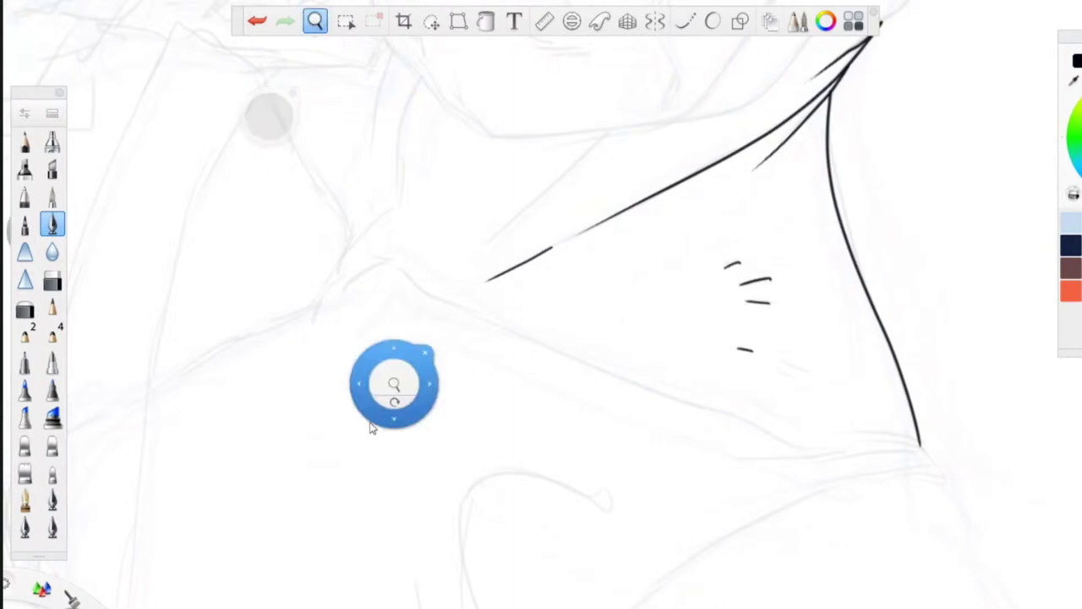
drag(372, 411, 667, 503)
click(685, 21)
drag(807, 262, 625, 423)
drag(587, 178, 565, 315)
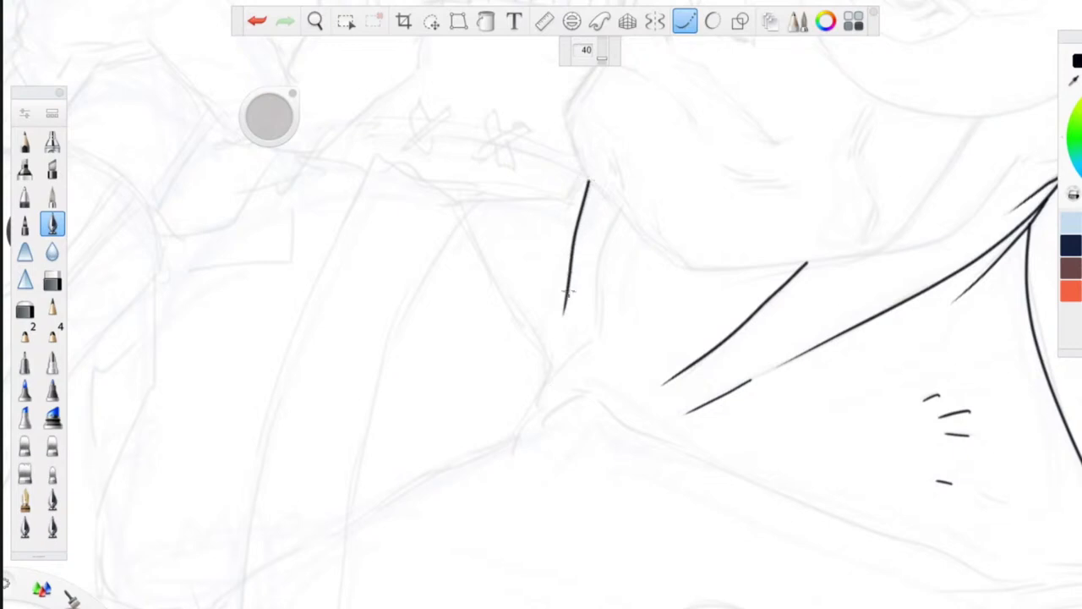
drag(575, 242, 539, 362)
drag(582, 169, 550, 246)
mouse_move(575, 182)
mouse_down()
mouse_move(552, 212)
mouse_move(514, 185)
mouse_move(341, 159)
mouse_up()
mouse_move(434, 181)
mouse_down()
mouse_move(531, 350)
mouse_move(535, 397)
mouse_move(966, 575)
mouse_move(1017, 585)
mouse_up()
key(space)
drag(449, 145, 462, 389)
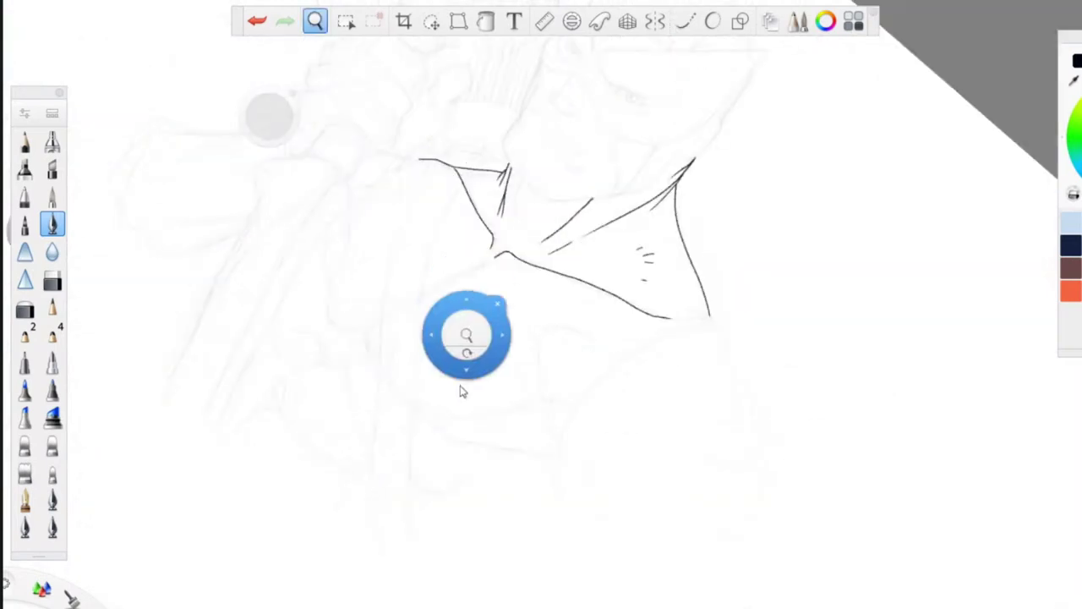
drag(412, 272, 406, 361)
drag(369, 325, 548, 548)
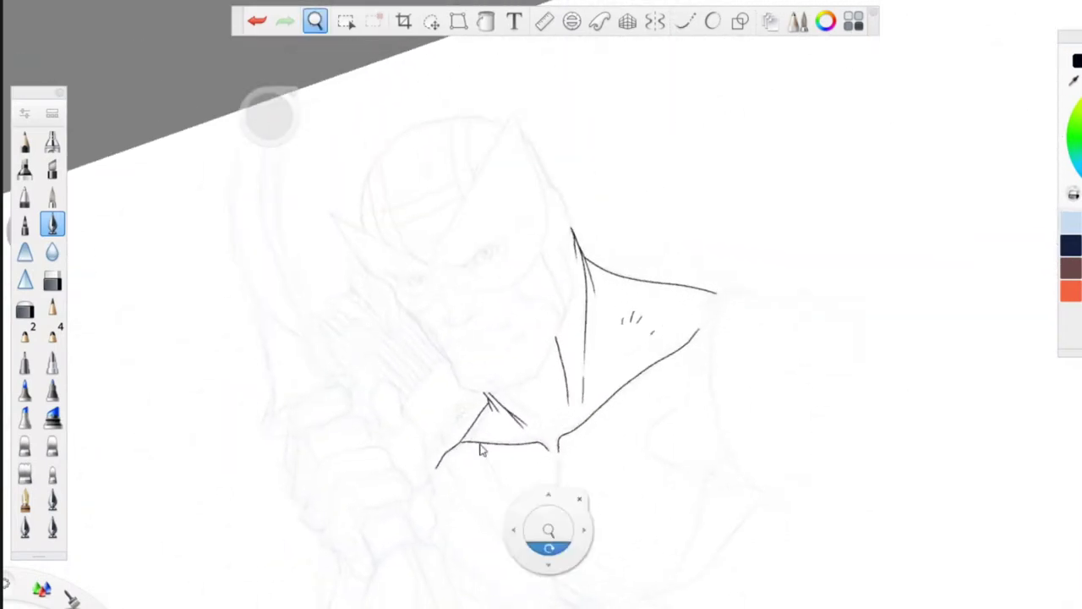
drag(383, 352, 323, 217)
drag(448, 367, 417, 435)
key(space)
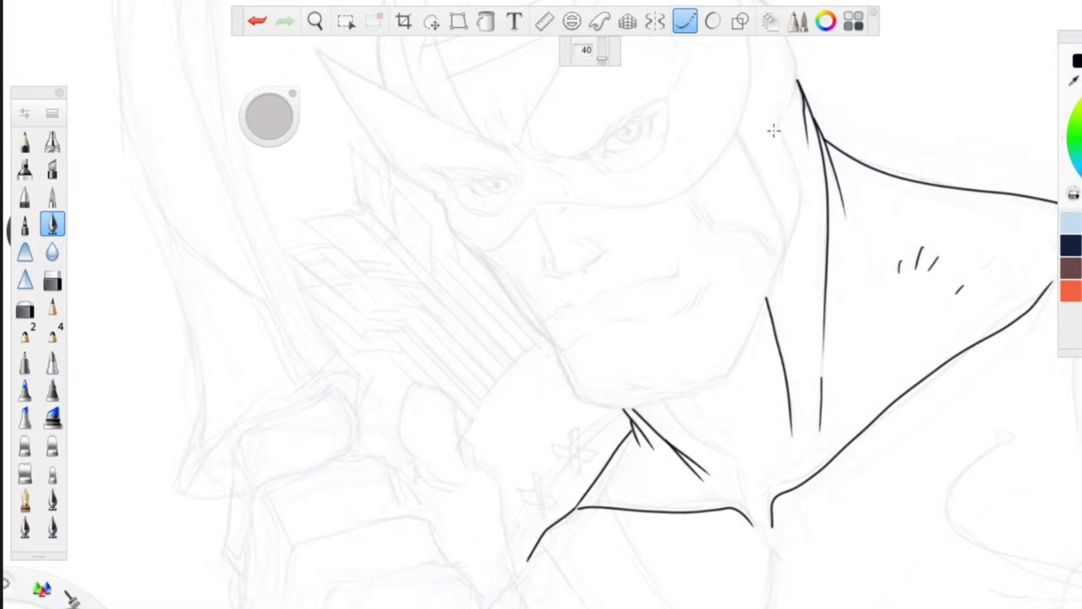
drag(778, 119, 797, 172)
mouse_move(785, 251)
mouse_down()
mouse_move(707, 393)
mouse_move(644, 406)
mouse_up()
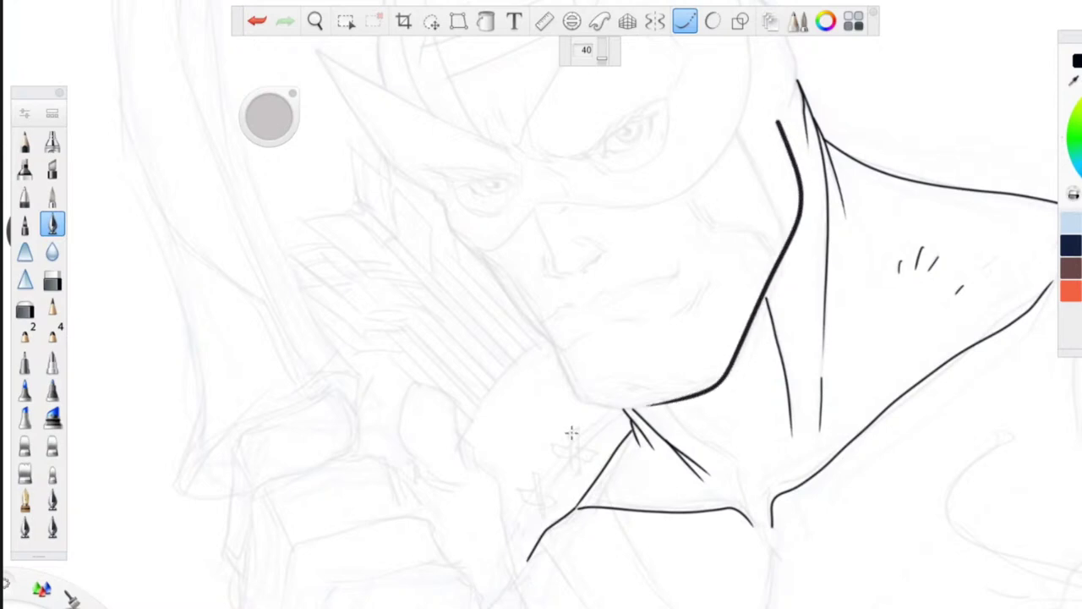
click(257, 21)
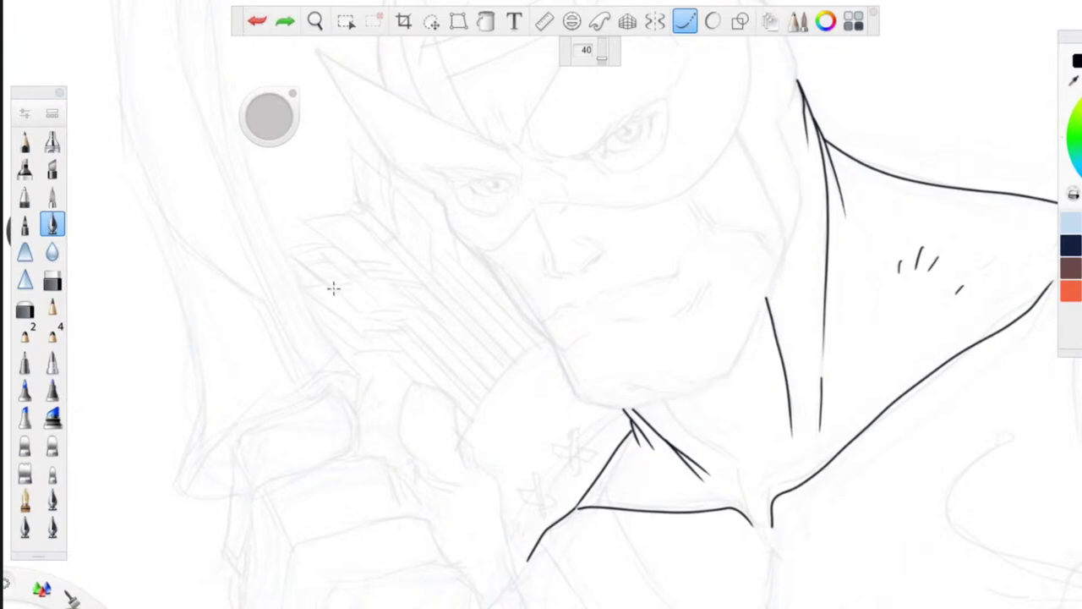
- Switch to the thinner-lined brush and ink the face's outer contour from the jaw around the chin to the mask's narrow pointed wing
click(24, 500)
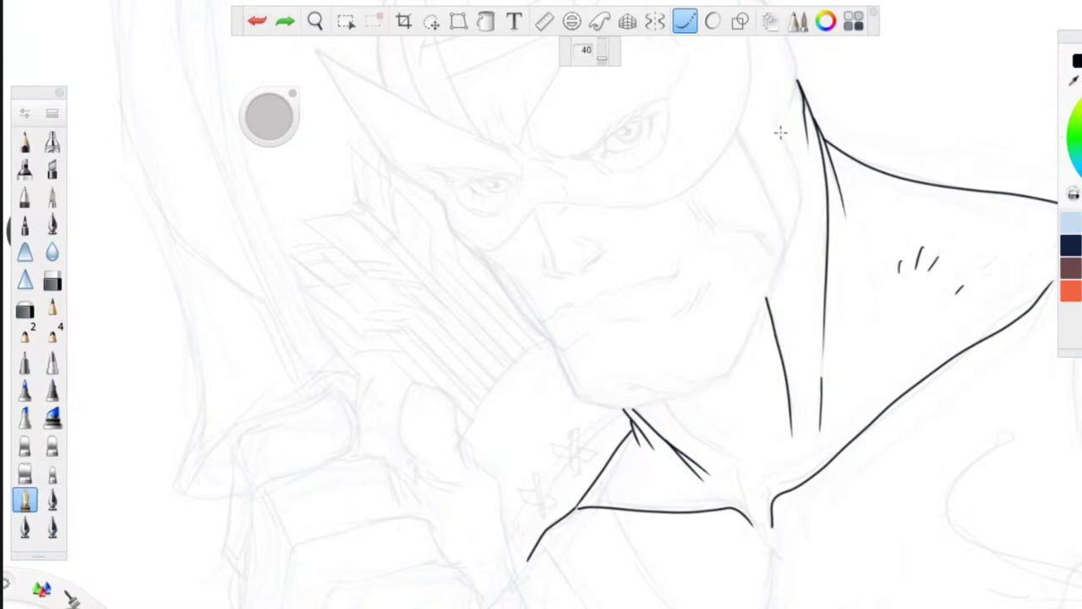
mouse_move(777, 125)
mouse_down()
mouse_move(802, 209)
mouse_move(724, 381)
mouse_move(679, 403)
mouse_move(595, 412)
mouse_move(606, 410)
mouse_move(572, 393)
mouse_move(545, 324)
mouse_up()
key(space)
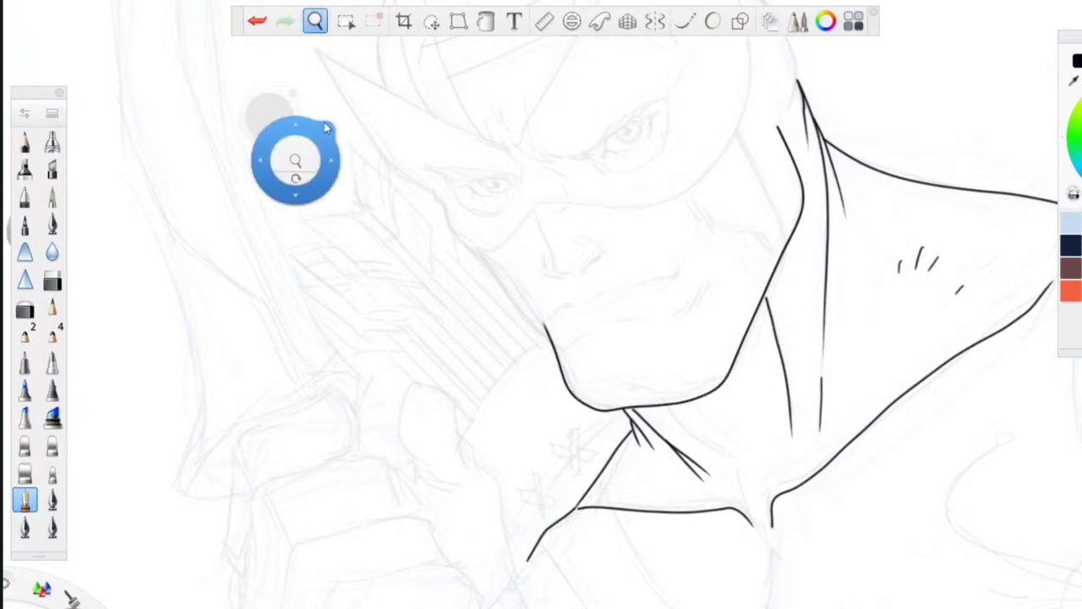
drag(465, 272, 464, 276)
mouse_move(453, 230)
mouse_down()
mouse_move(460, 414)
mouse_move(476, 414)
mouse_move(484, 379)
mouse_up()
mouse_move(505, 68)
mouse_down()
mouse_move(572, 179)
mouse_move(619, 228)
mouse_up()
mouse_move(505, 68)
mouse_down()
mouse_move(513, 188)
mouse_move(538, 243)
mouse_up()
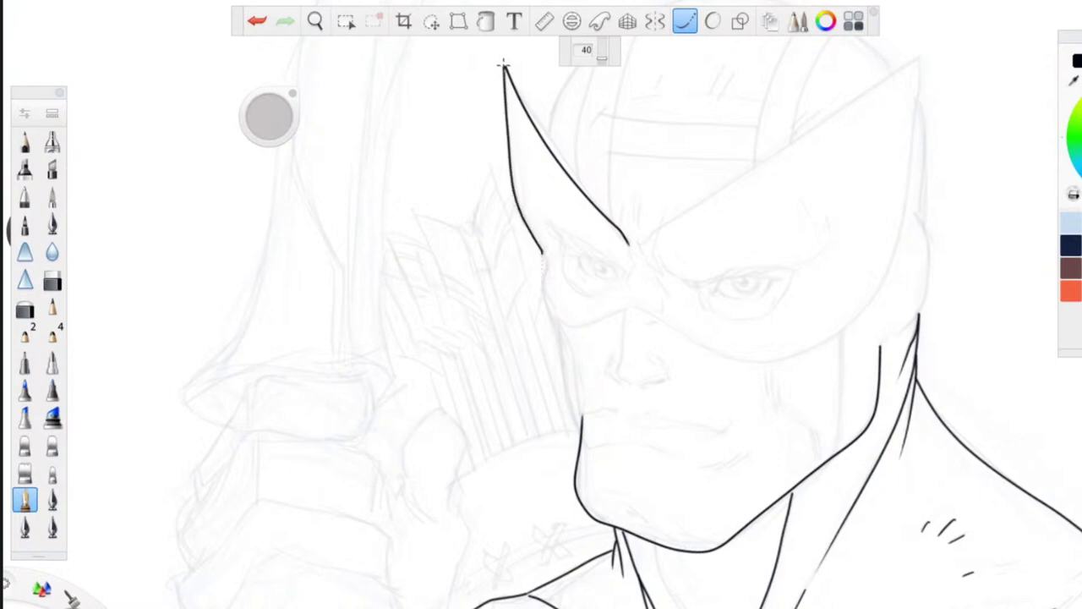
drag(546, 303, 580, 436)
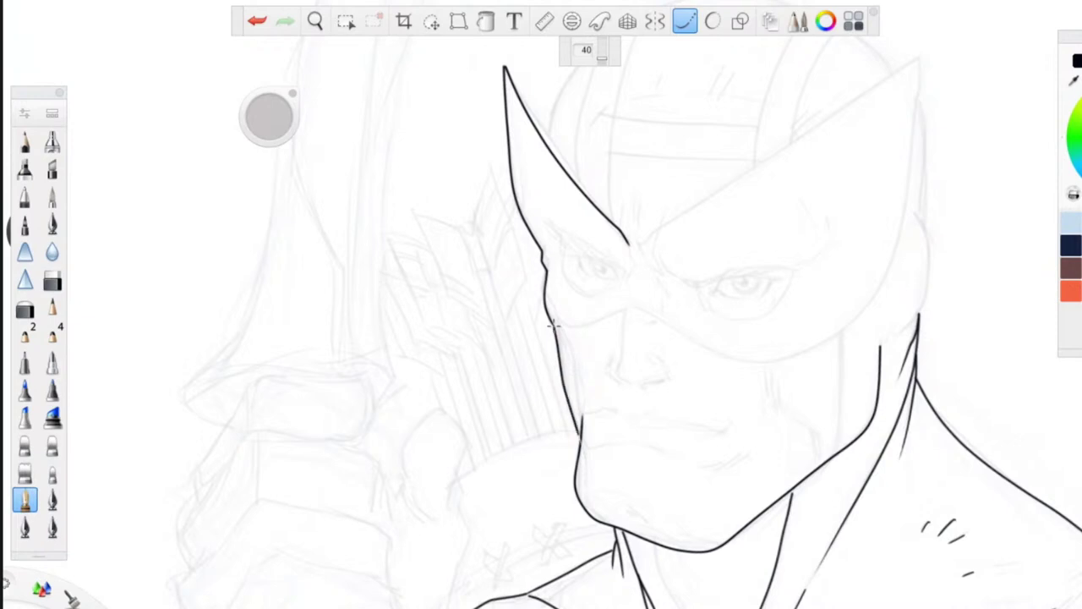
drag(557, 328, 578, 396)
- Ink the cowl's cheek edge and cheek crease with short freehand hatch strokes, and turn Steady Stroke back on
mouse_move(829, 338)
mouse_down()
mouse_move(844, 408)
mouse_move(827, 457)
mouse_move(776, 392)
mouse_up()
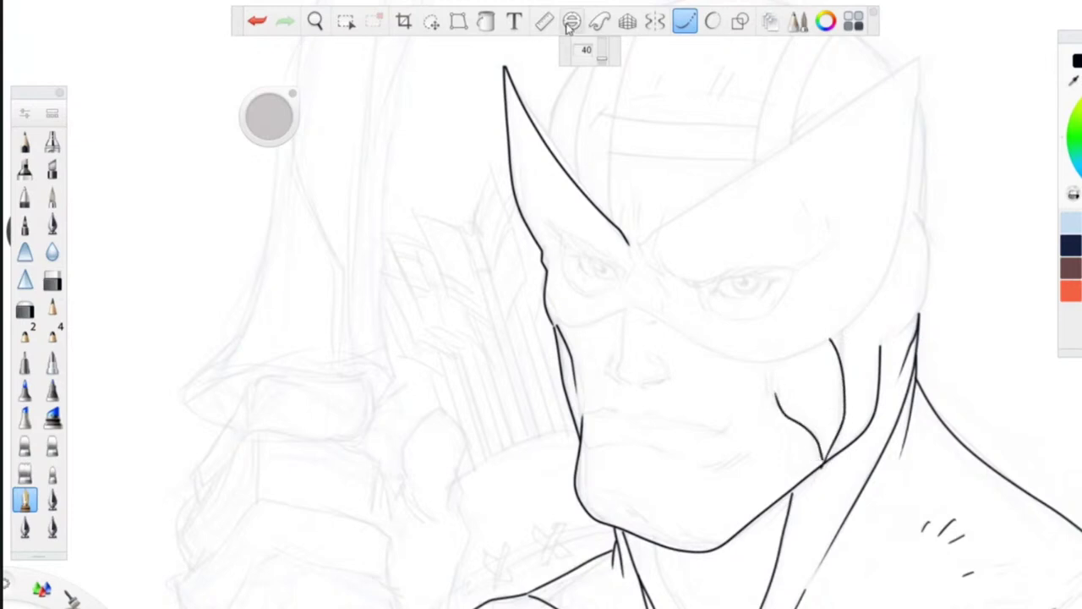
click(693, 26)
drag(773, 404, 761, 378)
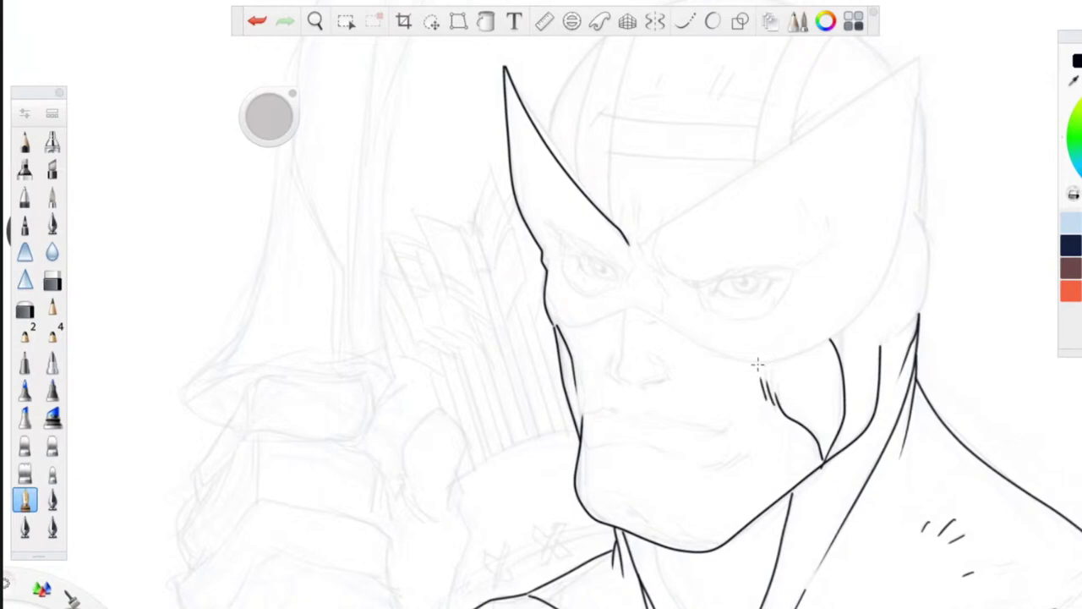
key(space)
drag(506, 227, 449, 377)
drag(462, 320, 477, 217)
drag(475, 250, 416, 434)
click(689, 26)
mouse_move(829, 205)
mouse_down()
mouse_move(795, 171)
mouse_move(692, 138)
mouse_move(636, 136)
mouse_up()
click(257, 21)
mouse_move(829, 203)
mouse_down()
mouse_move(773, 149)
mouse_move(655, 133)
mouse_move(562, 137)
mouse_move(522, 174)
mouse_move(501, 223)
mouse_move(492, 286)
mouse_up()
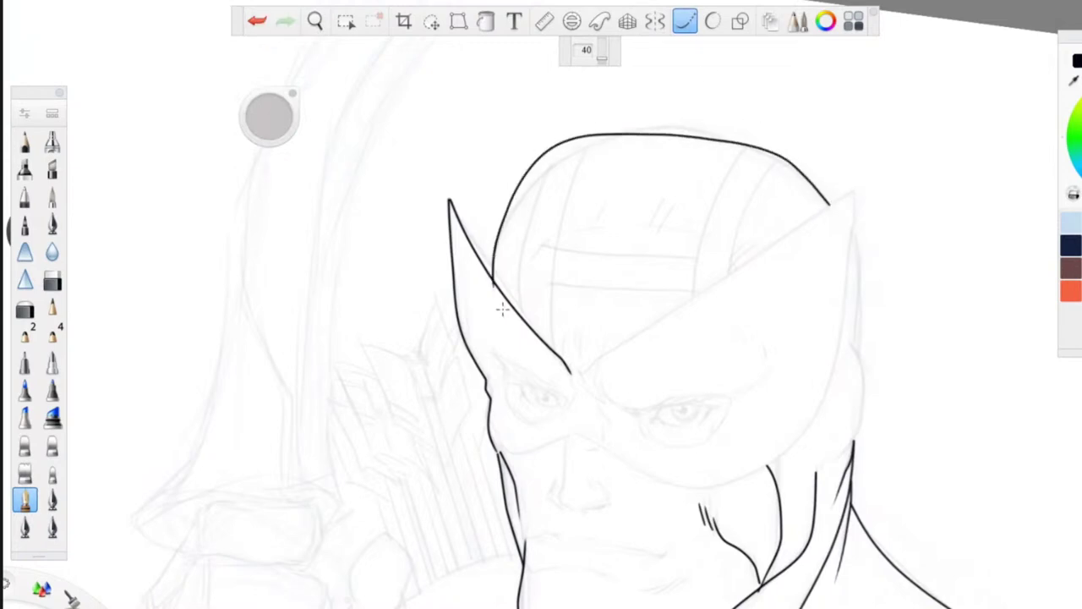
click(255, 24)
- Ink the rounded top of the head and the mask's wide pointed wing, including its lower edge to the nose bridge
click(316, 21)
drag(558, 220, 474, 303)
mouse_move(471, 306)
mouse_down()
mouse_move(334, 254)
mouse_move(383, 251)
mouse_move(534, 149)
mouse_up()
key(space)
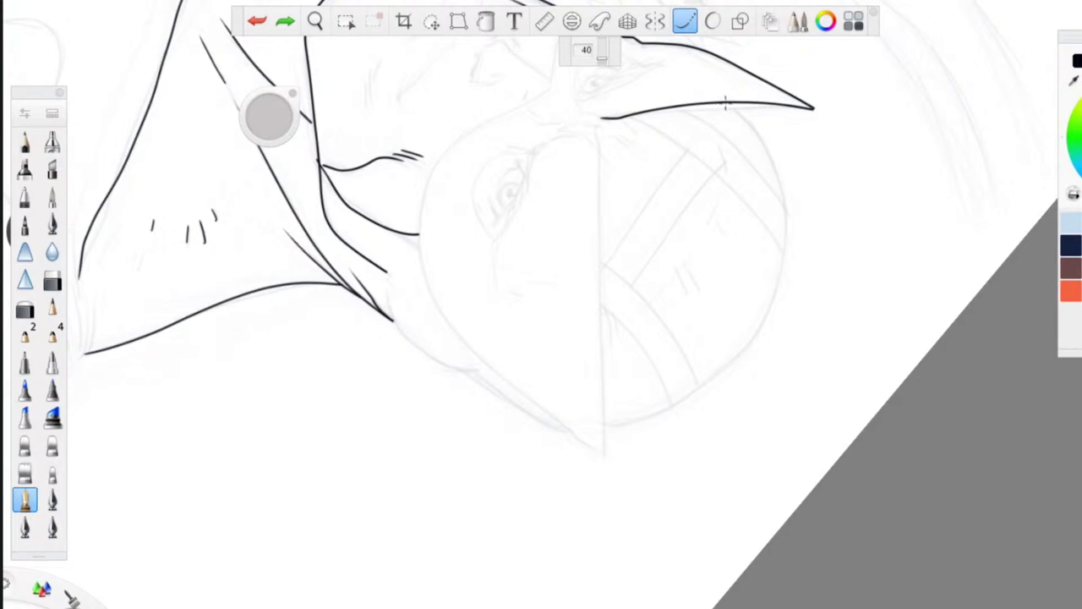
mouse_move(724, 101)
mouse_down()
mouse_move(783, 188)
mouse_move(782, 275)
mouse_move(759, 321)
mouse_move(676, 399)
mouse_move(575, 424)
mouse_up()
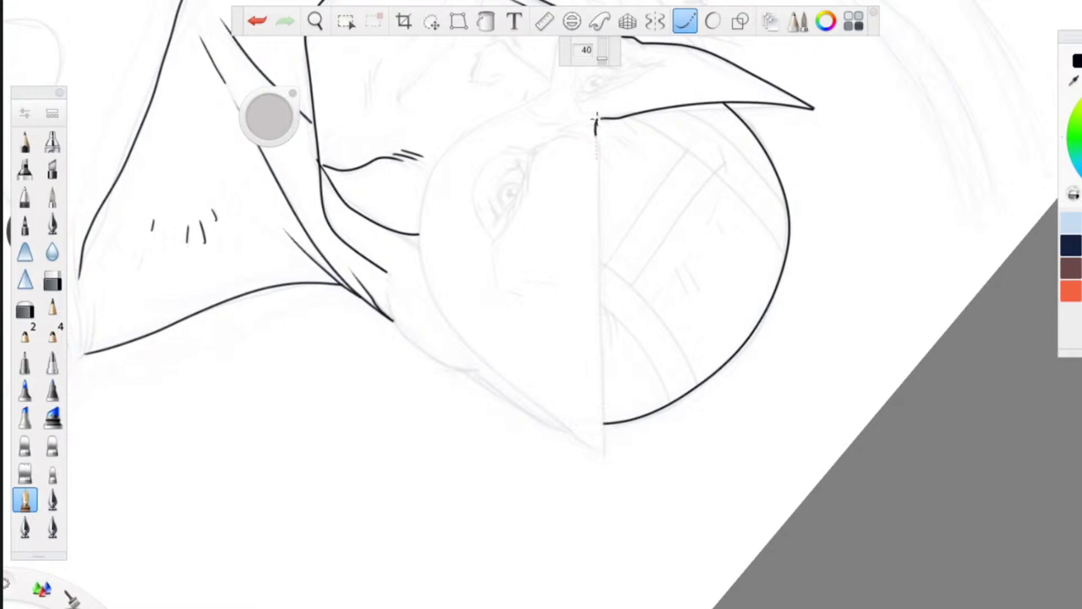
drag(595, 135, 604, 444)
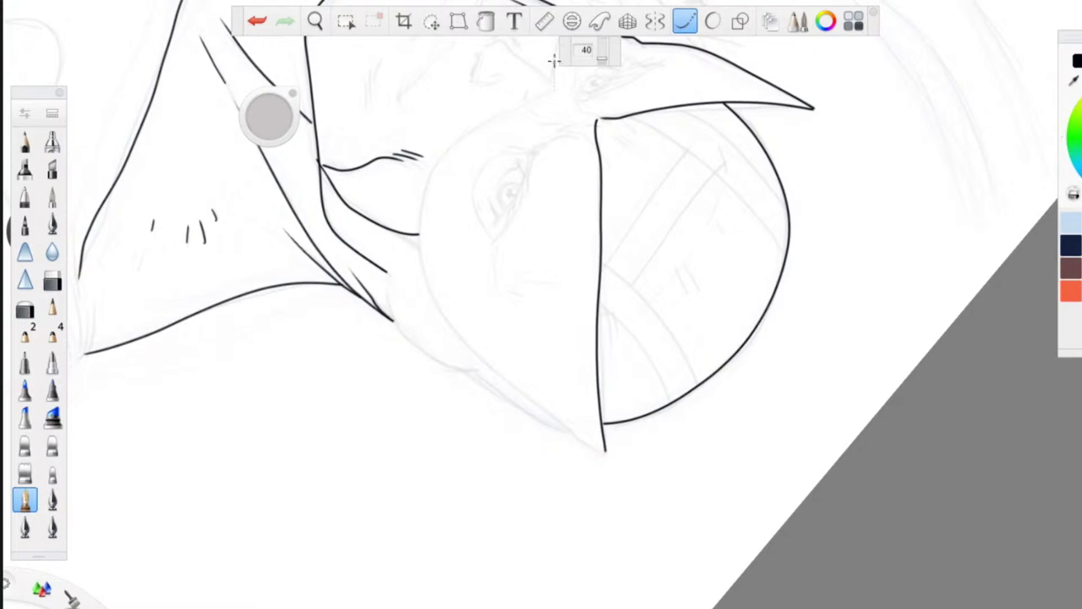
mouse_move(538, 99)
mouse_down()
mouse_move(448, 152)
mouse_move(428, 177)
mouse_move(420, 230)
mouse_move(440, 308)
mouse_move(513, 387)
mouse_move(583, 439)
mouse_up()
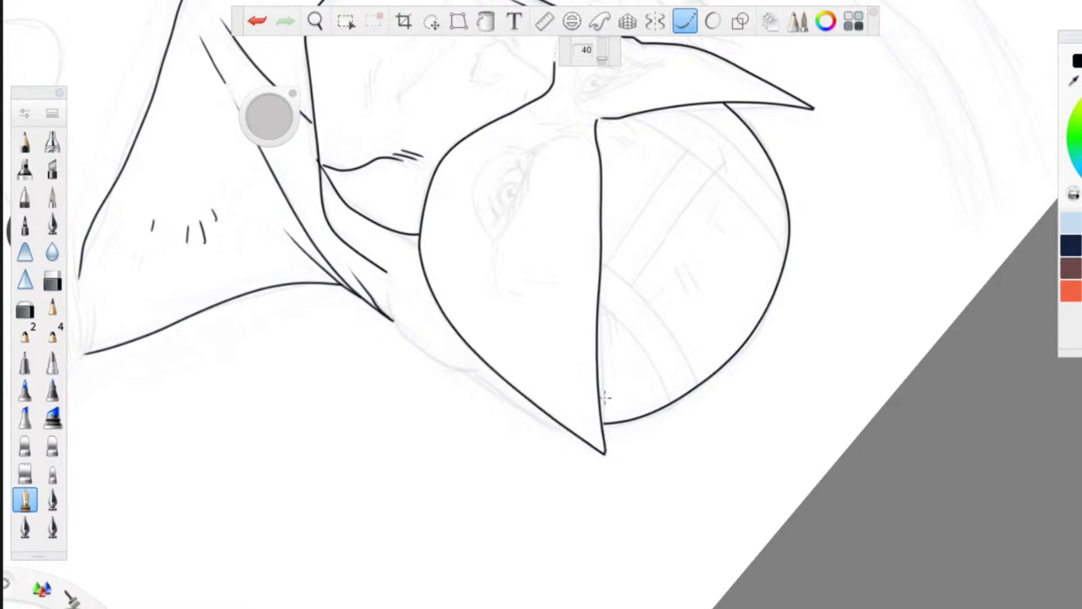
- Ink the cowl's two vertical stripes from the mask edge to the top of the head, with short hatching over the far one
key(space)
drag(385, 179, 383, 392)
mouse_move(394, 278)
mouse_down()
mouse_move(391, 258)
mouse_move(500, 125)
mouse_up()
mouse_move(505, 212)
mouse_down()
mouse_move(427, 127)
mouse_move(332, 92)
mouse_up()
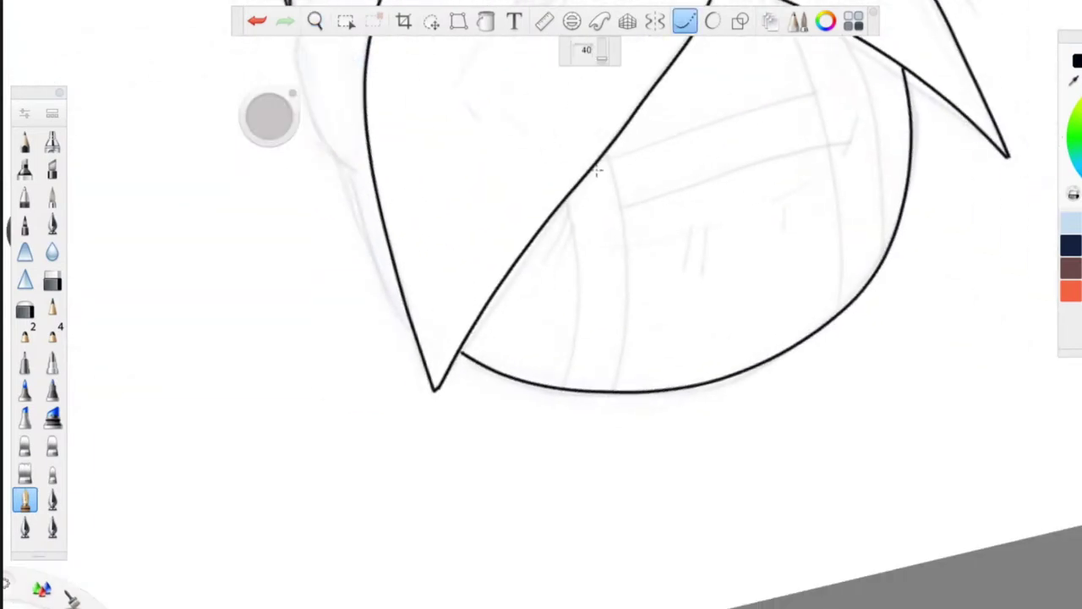
mouse_move(620, 207)
mouse_down()
mouse_move(626, 302)
mouse_move(610, 392)
mouse_up()
mouse_move(565, 205)
mouse_down()
mouse_move(580, 274)
mouse_move(574, 394)
mouse_up()
drag(827, 140, 833, 318)
mouse_move(848, 40)
mouse_down()
mouse_move(877, 155)
mouse_move(882, 266)
mouse_up()
drag(543, 187, 488, 417)
drag(747, 202, 780, 296)
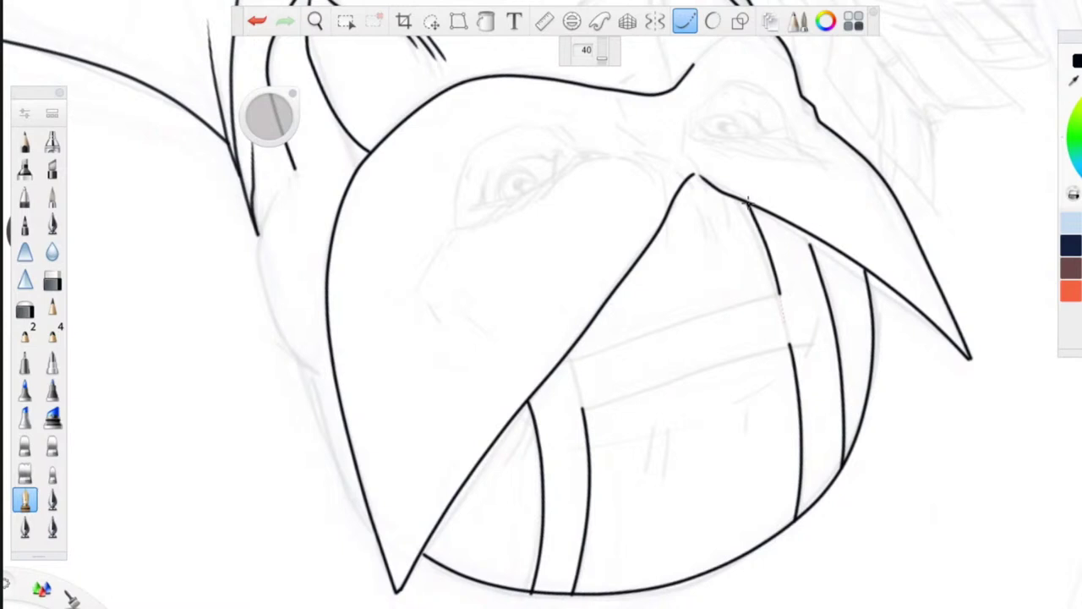
mouse_move(793, 234)
mouse_down()
mouse_move(830, 288)
mouse_move(828, 313)
mouse_move(859, 375)
mouse_up()
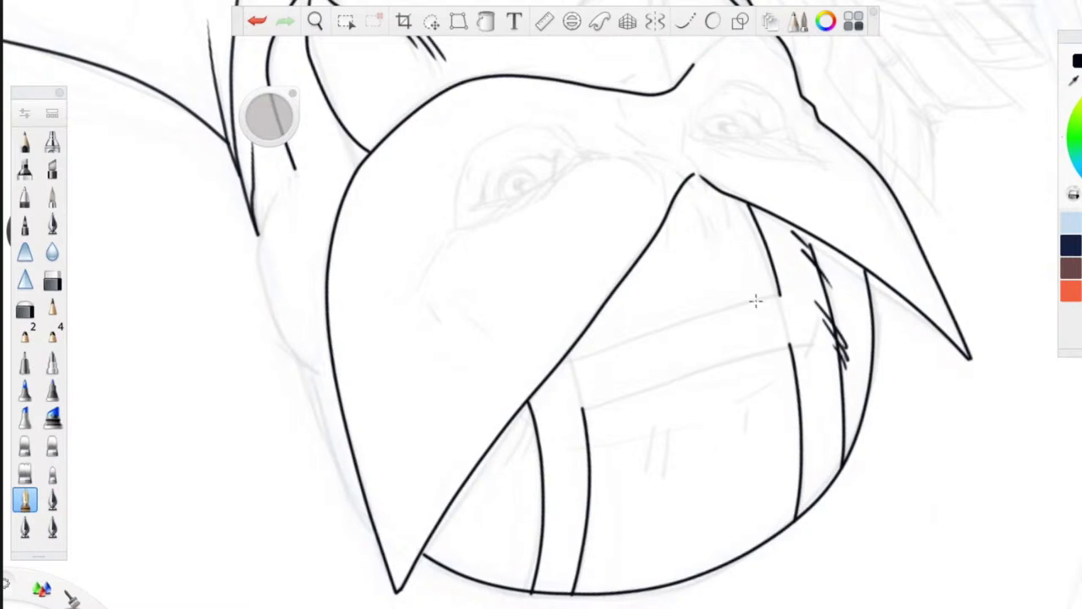
click(257, 21)
- Ink both edges of the cowl's horizontal forehead band between the two vertical stripes, using Steady Stroke
click(686, 21)
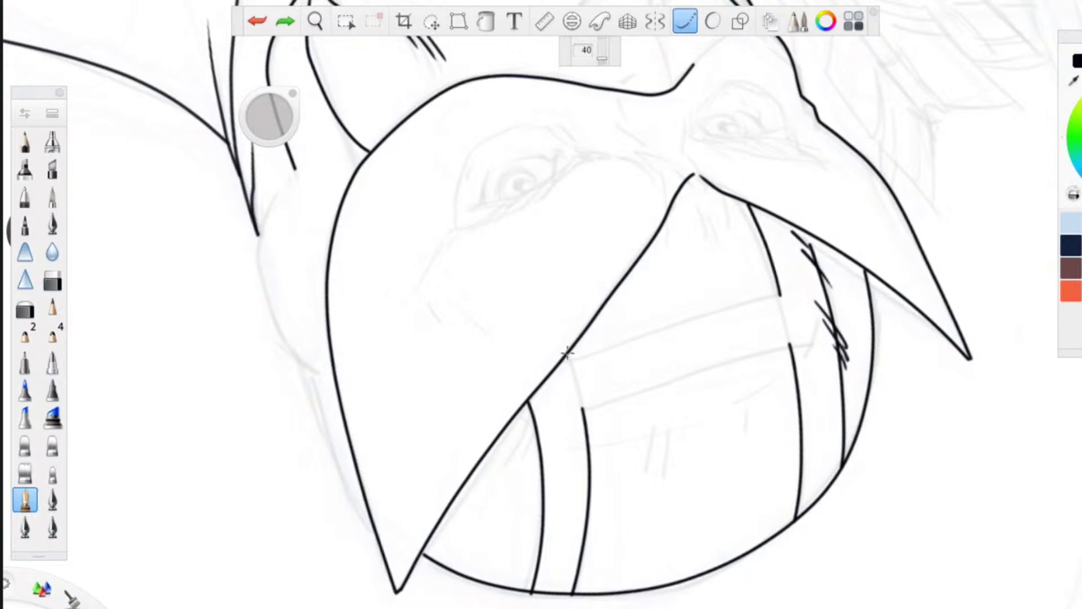
click(568, 355)
key(space)
drag(526, 237, 547, 448)
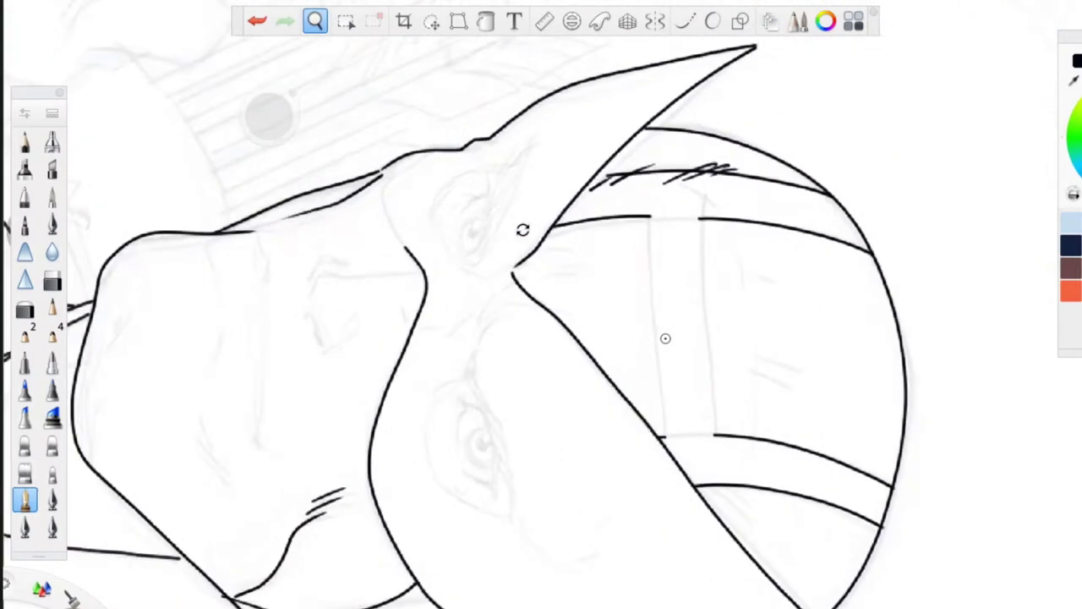
drag(701, 222, 717, 435)
drag(653, 218, 666, 438)
key(space)
drag(463, 342, 769, 107)
drag(475, 429, 482, 449)
drag(856, 381, 840, 411)
mouse_move(771, 439)
mouse_down()
mouse_move(586, 403)
mouse_move(564, 372)
mouse_up()
click(257, 20)
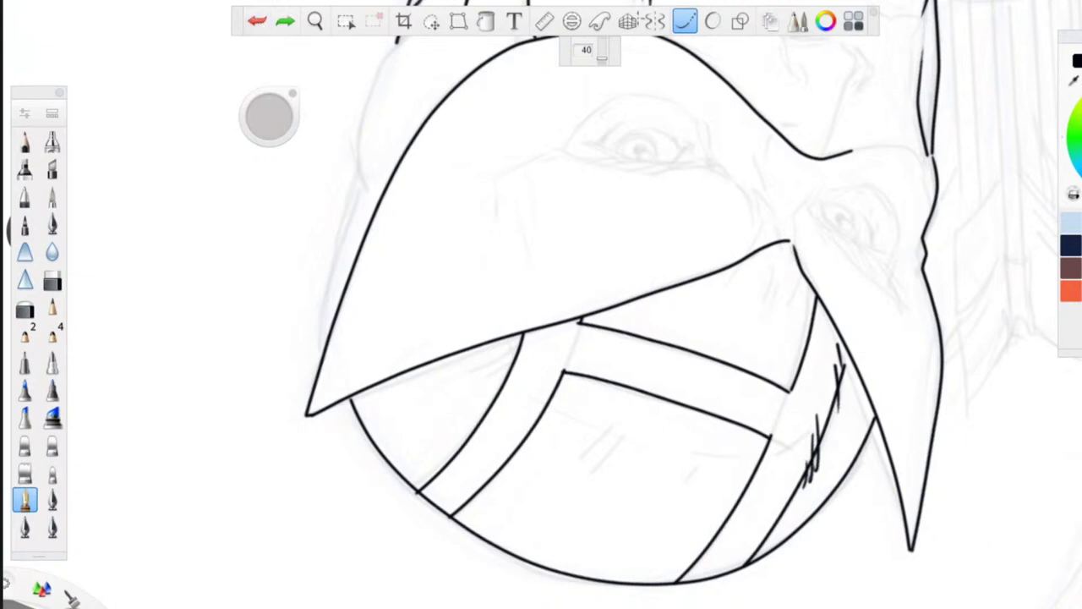
- Turn off Steady Stroke and hatch freehand creases above the nose bridge, plus short shading marks on the cowl's upper panel
click(687, 24)
mouse_move(784, 253)
mouse_down()
mouse_move(784, 238)
mouse_move(782, 277)
mouse_up()
mouse_move(776, 230)
mouse_down()
mouse_move(776, 283)
mouse_move(734, 329)
mouse_up()
drag(737, 313, 718, 327)
mouse_move(803, 247)
mouse_down()
mouse_move(778, 334)
mouse_move(785, 350)
mouse_up()
drag(700, 301, 664, 311)
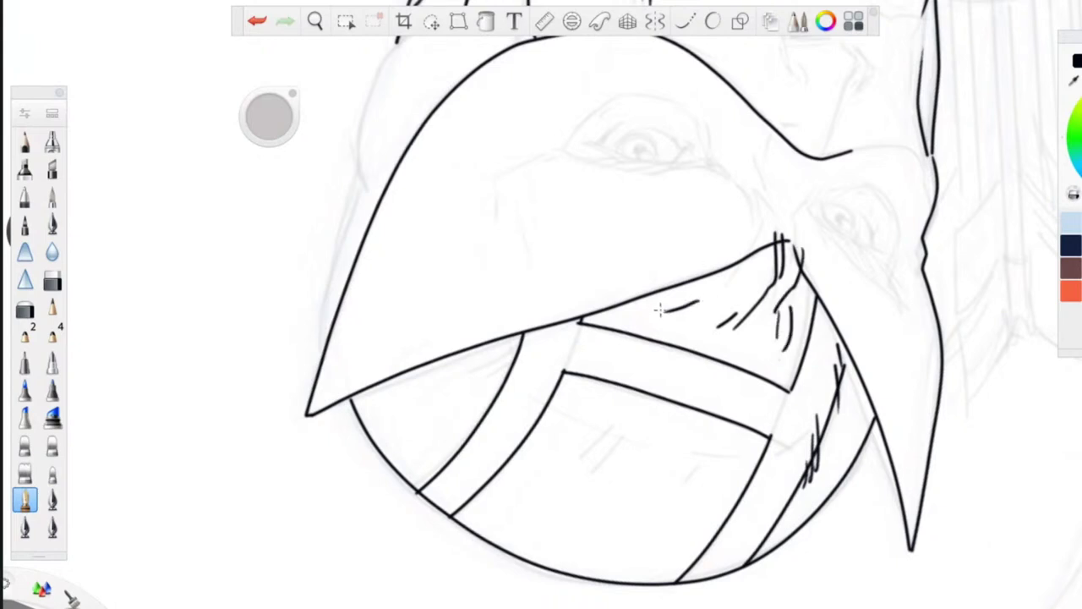
drag(722, 448, 685, 507)
drag(606, 407, 575, 443)
mouse_move(597, 411)
mouse_down()
mouse_move(571, 433)
mouse_move(553, 417)
mouse_up()
- Ink the frown wrinkles on the mask between the brows, running toward the near eye
key(space)
mouse_move(566, 141)
mouse_down()
mouse_move(556, 188)
mouse_move(462, 317)
mouse_move(420, 335)
mouse_move(583, 345)
mouse_up()
mouse_move(527, 375)
mouse_down()
mouse_move(546, 273)
mouse_move(439, 245)
mouse_up()
mouse_move(786, 145)
mouse_down()
mouse_move(774, 179)
mouse_move(800, 230)
mouse_up()
drag(762, 196, 796, 225)
mouse_move(758, 172)
mouse_down()
mouse_move(763, 197)
mouse_move(822, 228)
mouse_up()
drag(827, 239, 839, 240)
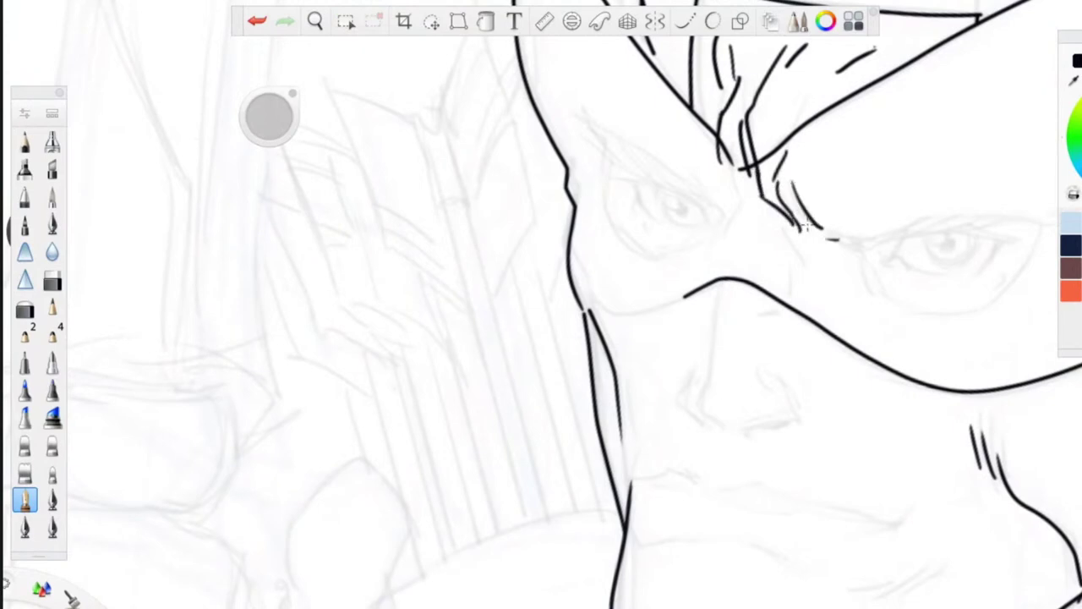
- Ink the outline of the mask's near eye opening with Steady Stroke, redrawing its lower outer curve once
click(685, 21)
mouse_move(1042, 227)
mouse_down()
mouse_move(1006, 218)
mouse_move(850, 240)
mouse_move(890, 299)
mouse_move(914, 310)
mouse_up()
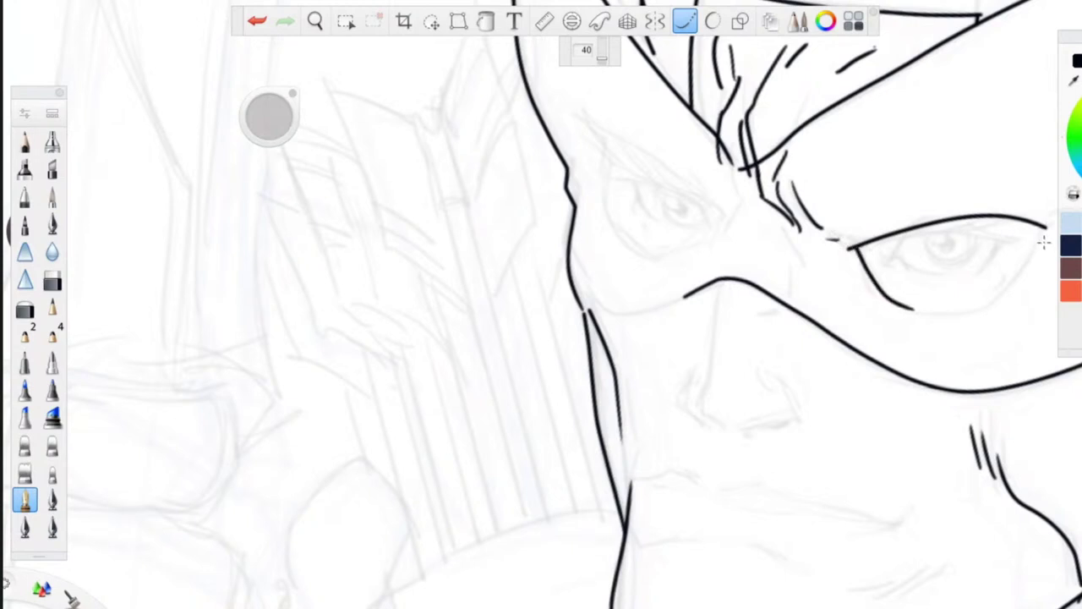
mouse_move(1046, 229)
mouse_down()
mouse_move(999, 296)
mouse_move(905, 311)
mouse_up()
click(696, 23)
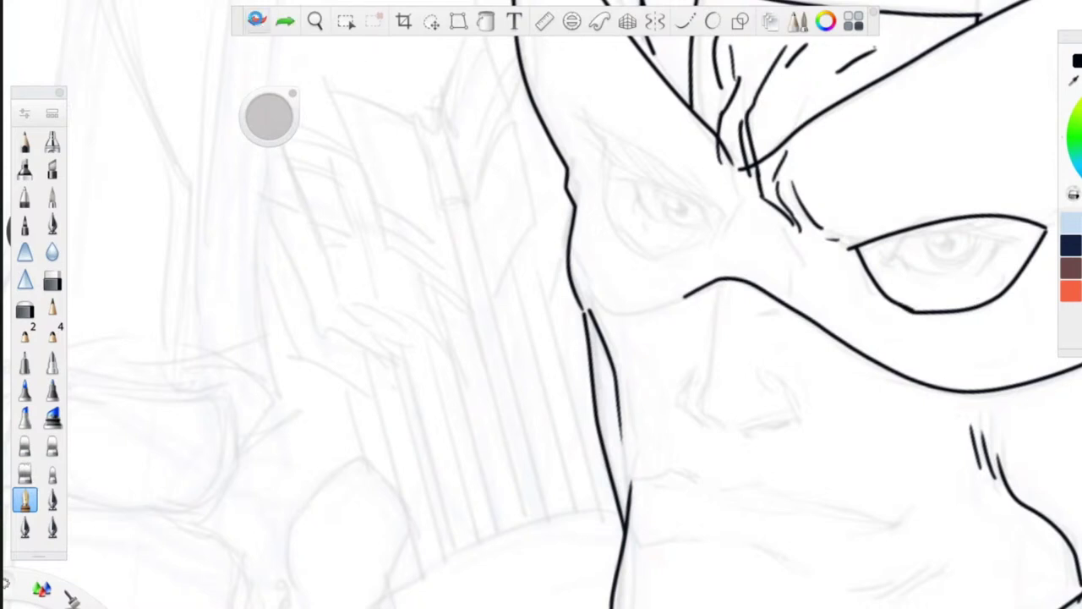
click(257, 22)
click(686, 21)
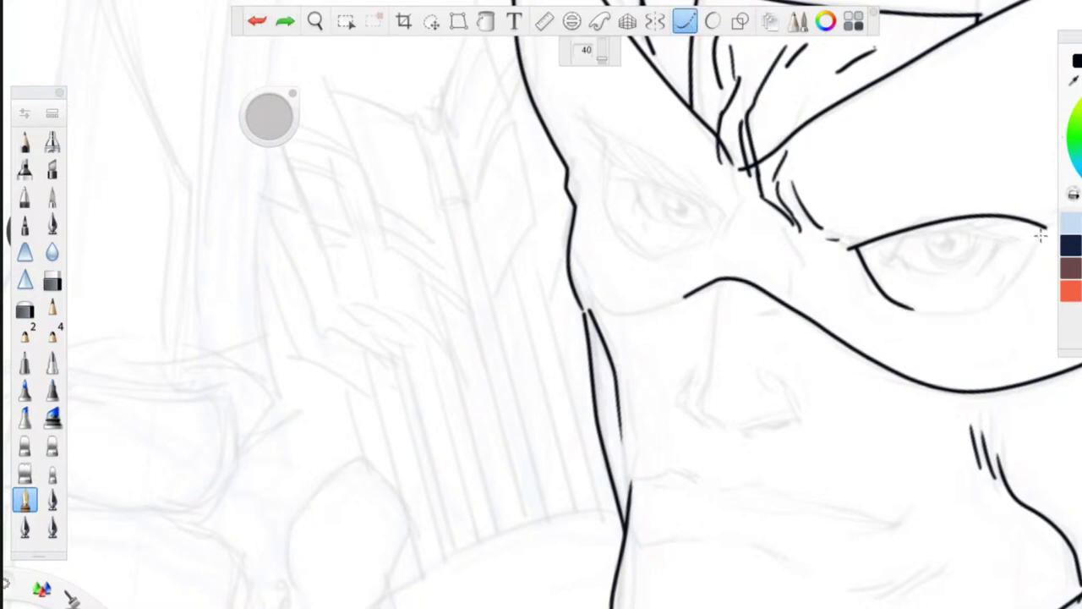
mouse_move(1045, 223)
mouse_down()
mouse_move(1022, 285)
mouse_move(974, 310)
mouse_move(921, 311)
mouse_up()
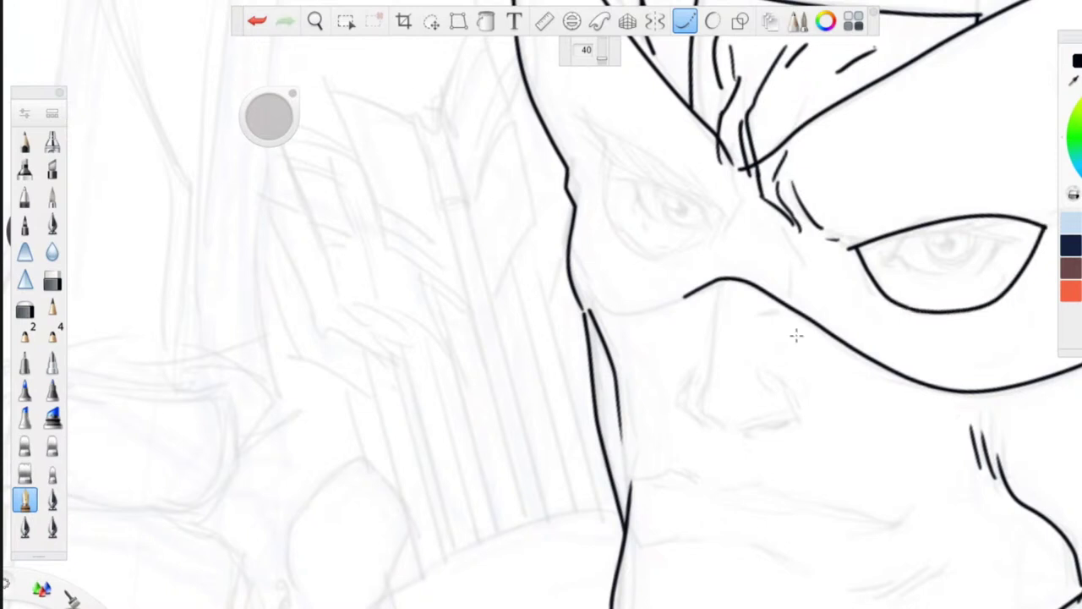
- Turn off Steady Stroke and hatch the near eye's upper lid and outer corner
click(685, 22)
mouse_move(973, 232)
mouse_down()
mouse_move(1007, 217)
mouse_move(910, 242)
mouse_up()
mouse_move(966, 215)
mouse_down()
mouse_move(910, 243)
mouse_move(864, 250)
mouse_up()
mouse_move(1045, 218)
mouse_down()
mouse_move(1024, 235)
mouse_move(981, 239)
mouse_move(1015, 240)
mouse_move(974, 274)
mouse_up()
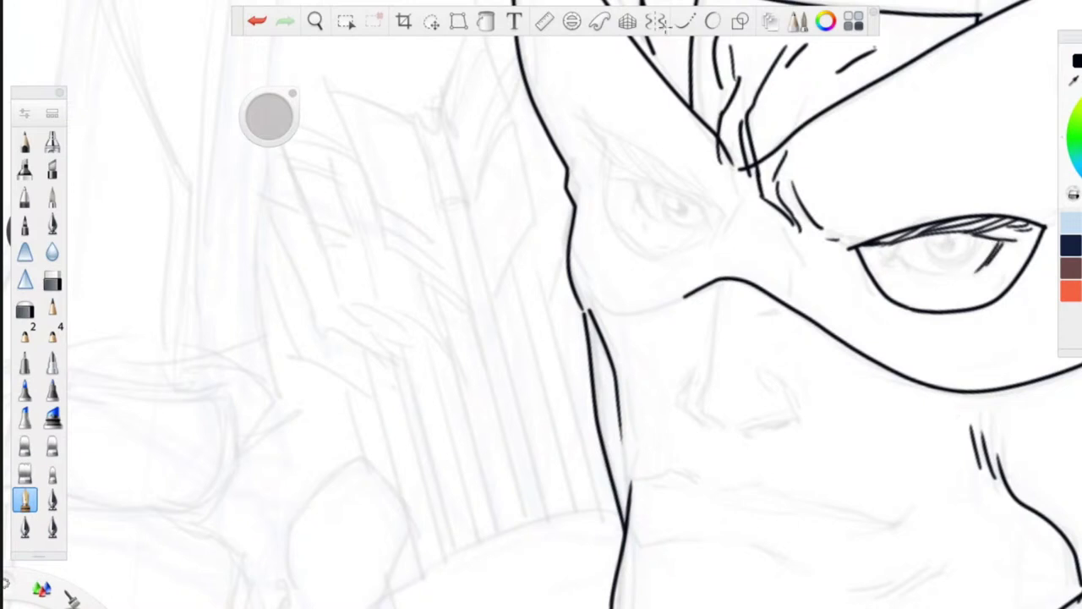
- Ink the near eye's lower lid with Steady Stroke, and add its inner corner, iris and pupil freehand
click(685, 24)
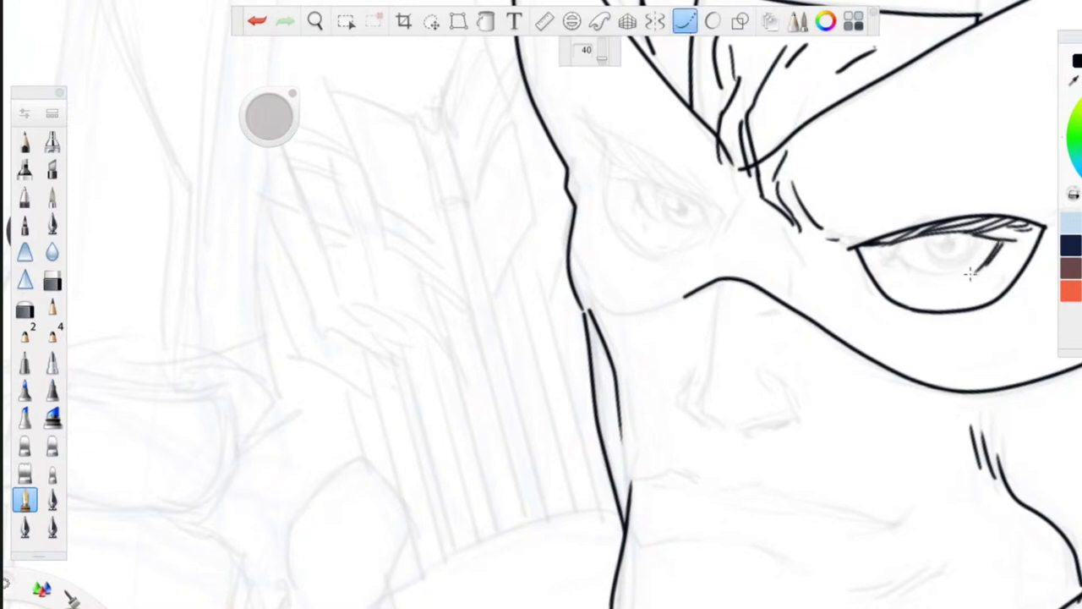
drag(969, 272, 929, 272)
click(691, 25)
mouse_move(919, 233)
mouse_down()
mouse_move(877, 256)
mouse_move(888, 268)
mouse_up()
drag(882, 255, 910, 270)
drag(995, 268, 979, 272)
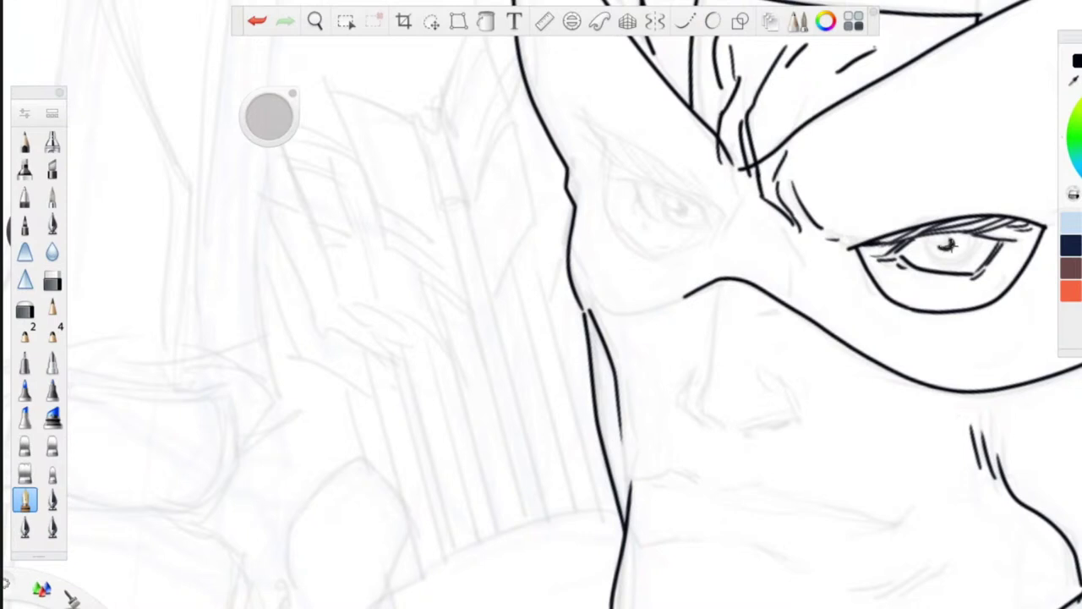
mouse_move(928, 240)
mouse_down()
mouse_move(953, 247)
mouse_move(942, 259)
mouse_move(978, 261)
mouse_up()
- Add short crease strokes under the near eye, on the mask's cheek and beside the nose bridge
drag(882, 264, 918, 304)
drag(1012, 311, 1034, 362)
click(1032, 367)
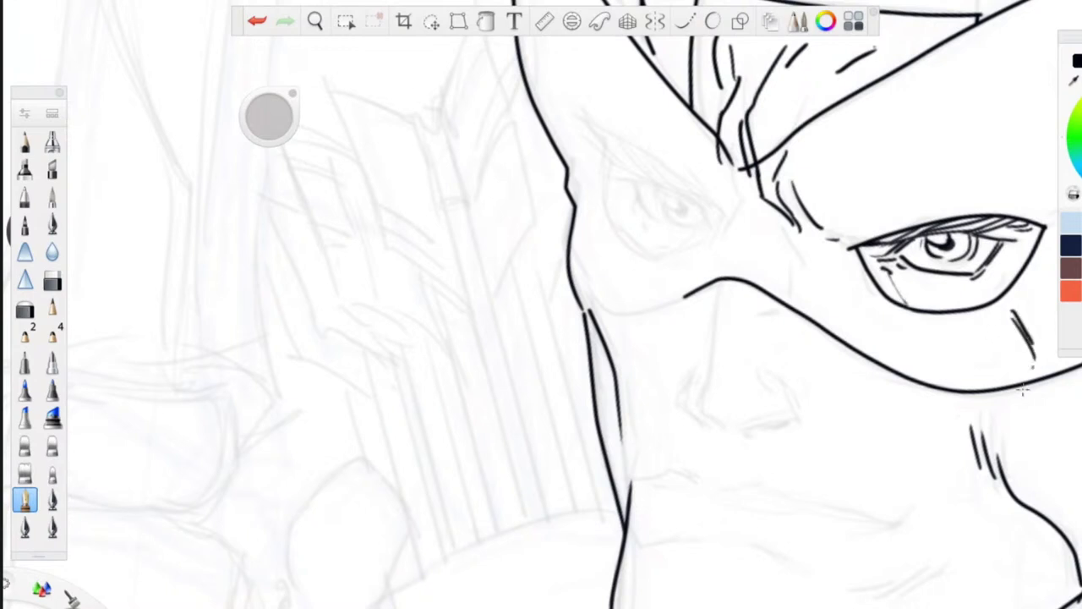
drag(779, 215, 796, 261)
drag(796, 268, 795, 305)
- Turn on Steady Stroke and ink the back of the head behind the mask's wide pointed wing
key(space)
drag(694, 153, 590, 372)
drag(623, 314, 577, 447)
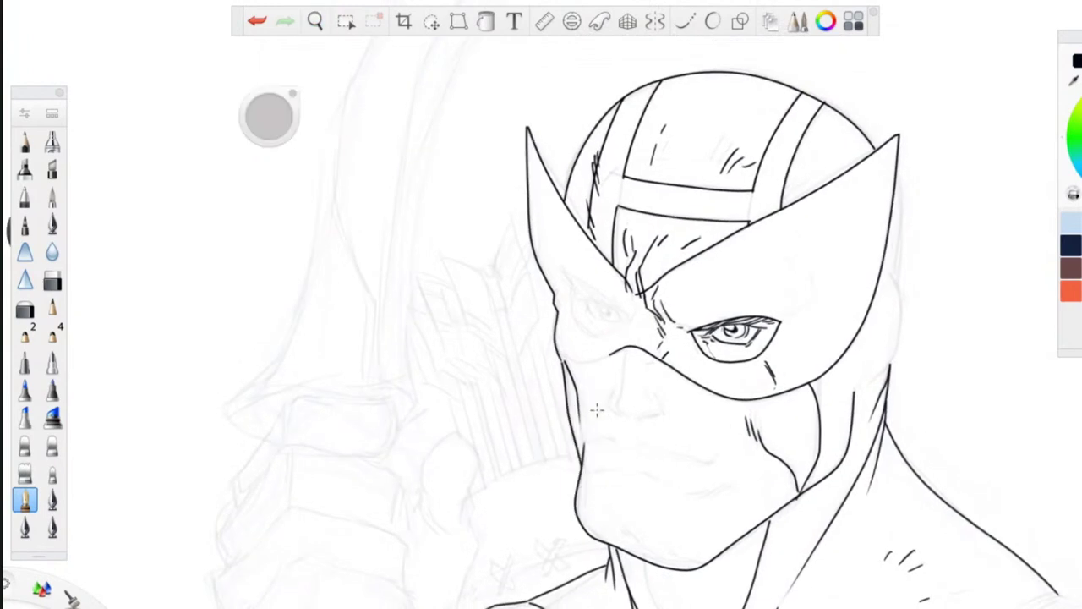
click(686, 22)
drag(897, 181, 900, 275)
drag(898, 326, 895, 356)
- Ink short crease strokes down the far side of the nose bridge on the mask
key(space)
drag(484, 442, 497, 553)
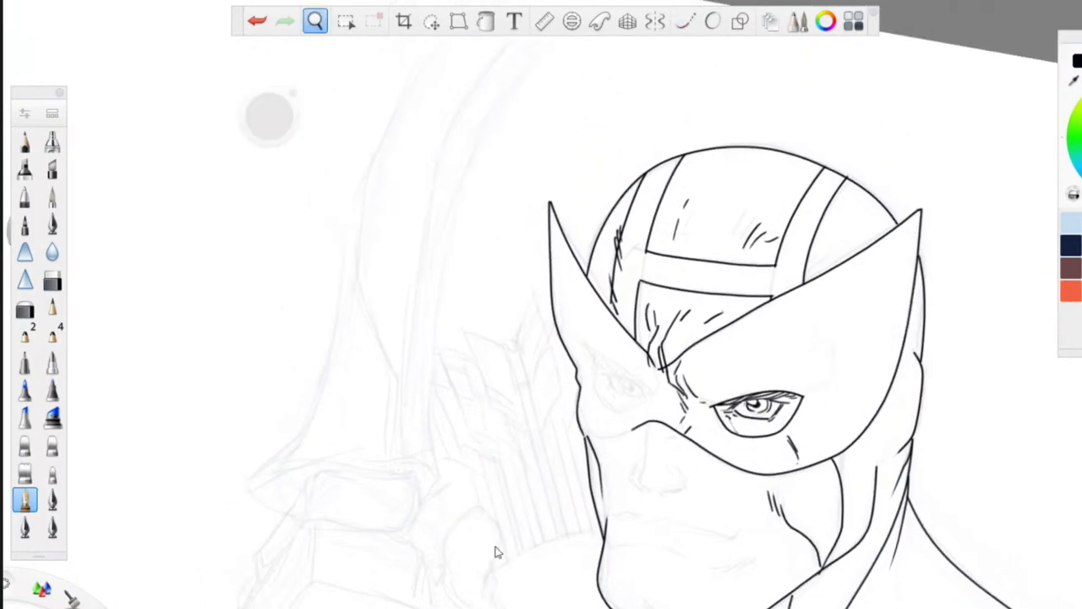
drag(558, 372, 480, 279)
drag(480, 279, 437, 323)
drag(611, 274, 622, 301)
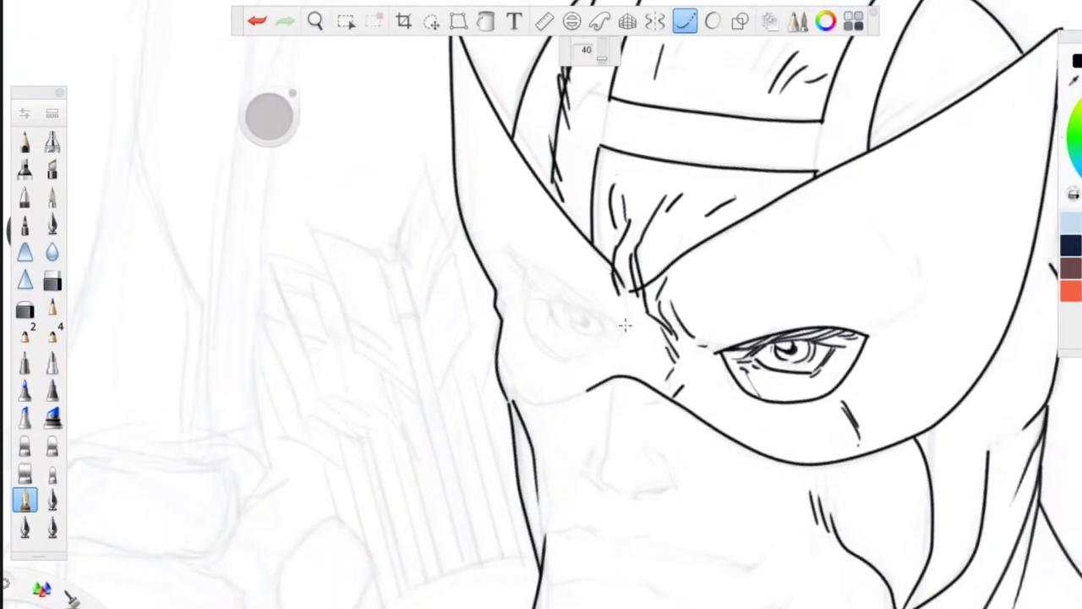
key(space)
mouse_move(452, 183)
mouse_down()
mouse_move(479, 196)
mouse_move(484, 218)
mouse_up()
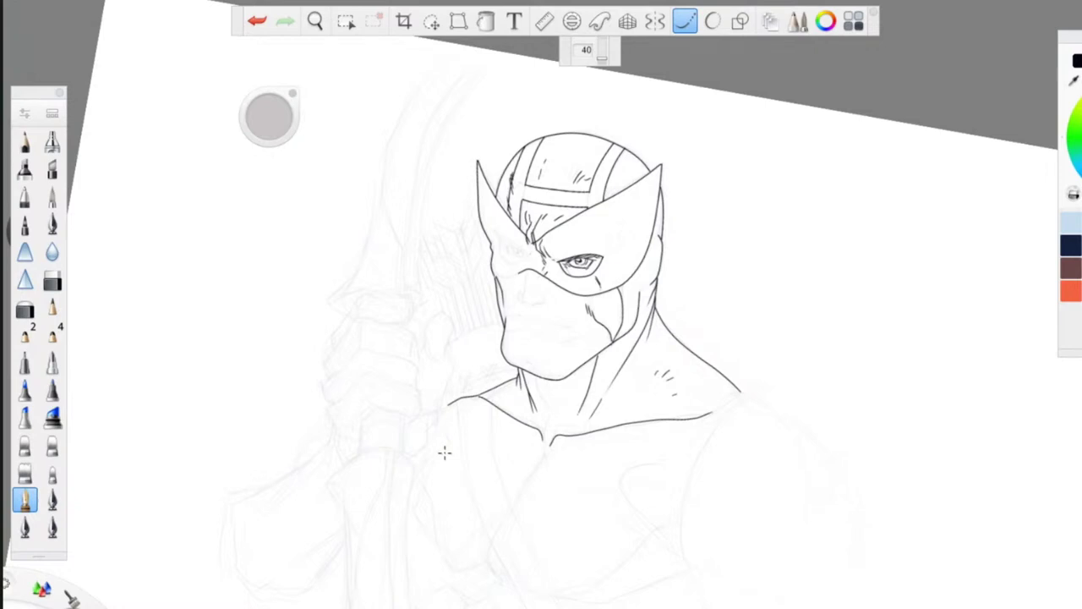
key(space)
drag(459, 293, 379, 184)
drag(372, 234, 375, 296)
drag(540, 248, 501, 197)
mouse_move(701, 256)
mouse_down()
mouse_move(710, 296)
mouse_move(699, 322)
mouse_move(710, 304)
mouse_move(708, 332)
mouse_move(708, 299)
mouse_move(696, 350)
mouse_up()
- Ink the outline of the mask's far eye opening with Steady Stroke
click(683, 23)
click(685, 21)
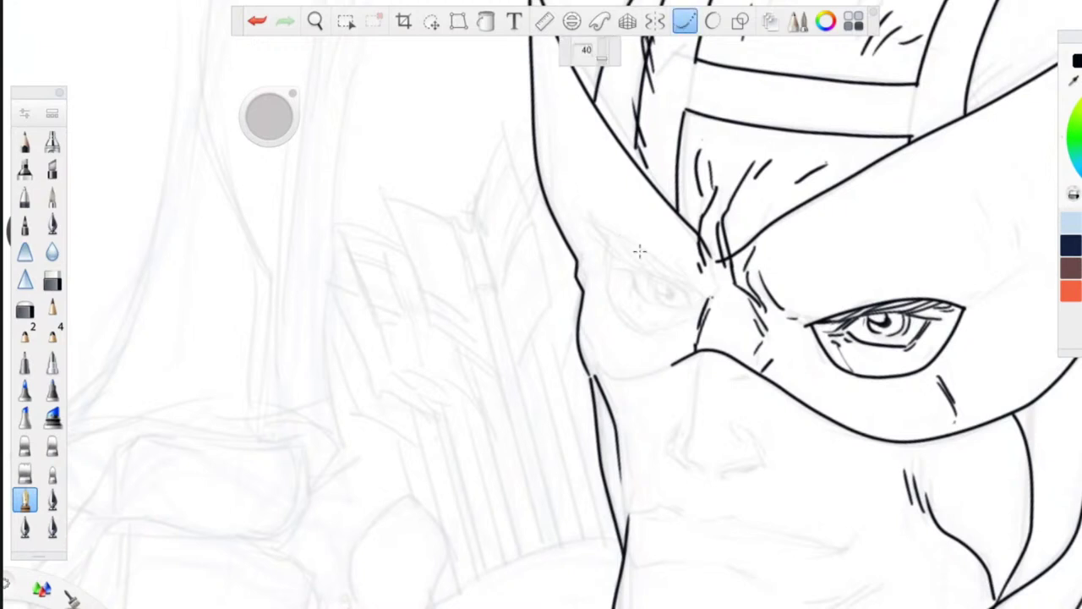
mouse_move(700, 295)
mouse_down()
mouse_move(591, 220)
mouse_move(606, 306)
mouse_move(658, 341)
mouse_up()
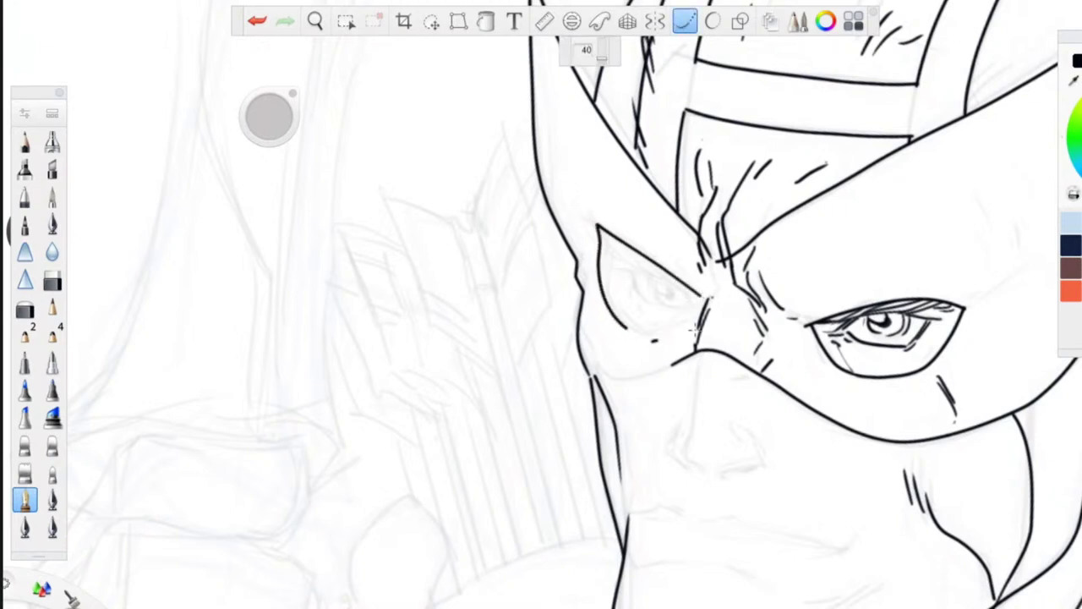
drag(701, 298, 657, 341)
- Ink the far eye's lid, iris and pupil freehand, with short creases at the mask's outer edge
click(682, 29)
mouse_move(596, 254)
mouse_down()
mouse_move(562, 204)
mouse_move(584, 278)
mouse_up()
mouse_move(699, 296)
mouse_down()
mouse_move(597, 226)
mouse_move(670, 285)
mouse_up()
mouse_move(644, 272)
mouse_down()
mouse_move(613, 264)
mouse_move(665, 305)
mouse_move(690, 302)
mouse_move(660, 310)
mouse_up()
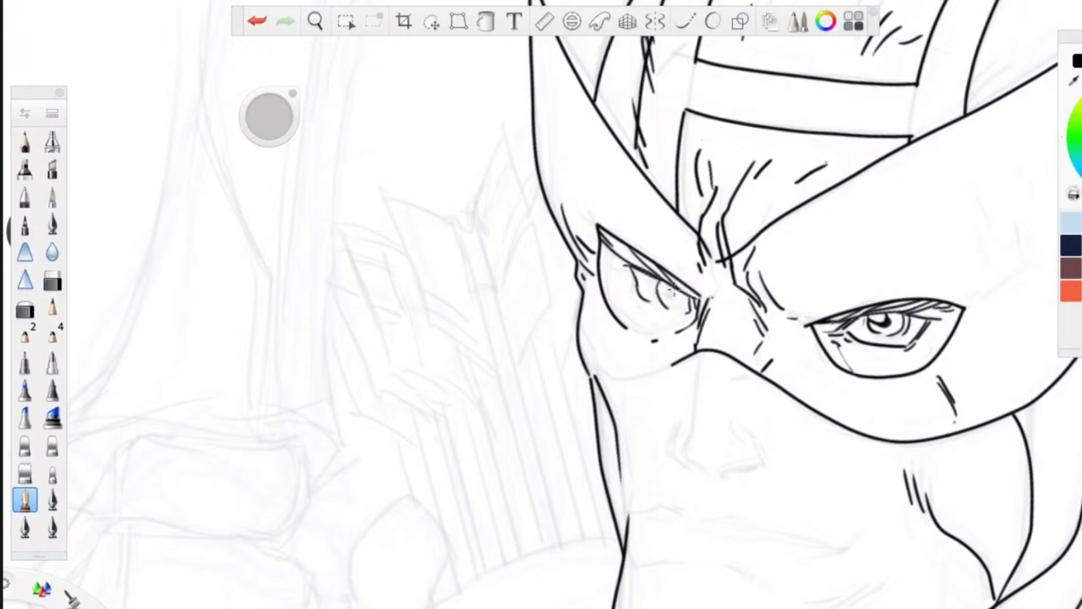
drag(660, 280, 663, 311)
drag(629, 268, 645, 305)
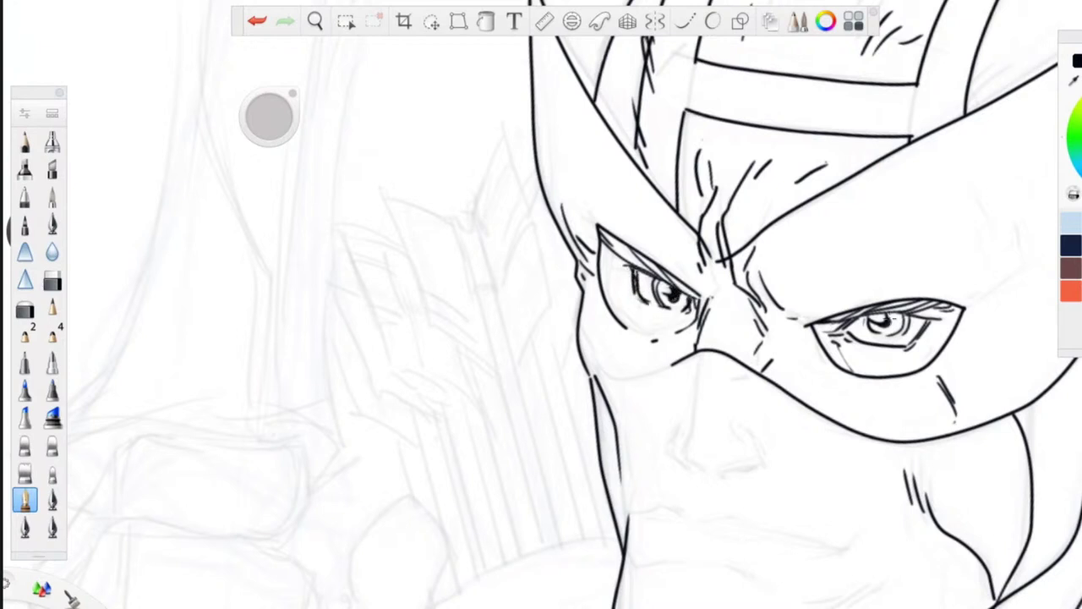
- Ink the mask's lower edge from the nose bridge to the far cheek with Steady Stroke
key(space)
drag(481, 234, 380, 235)
drag(402, 285, 676, 181)
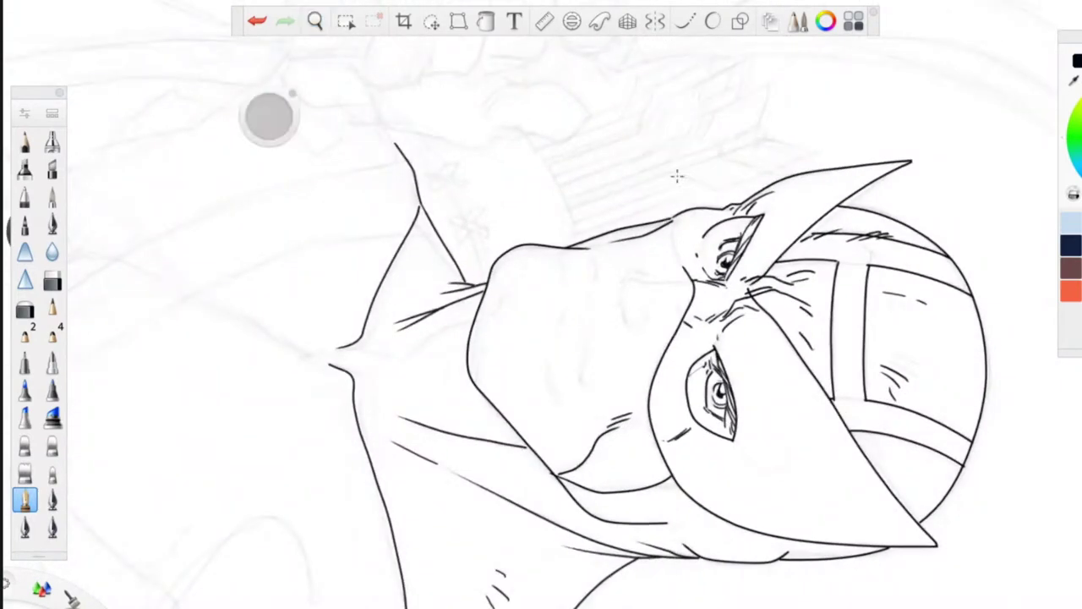
click(685, 21)
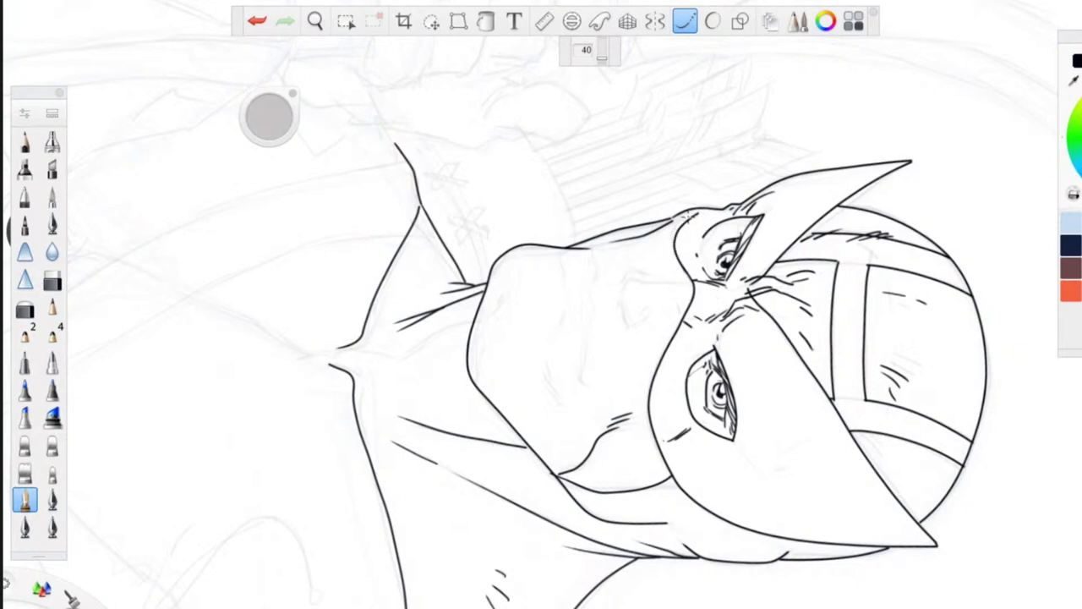
- Turn off Steady Stroke and ink the near nostril and its outer wing freehand
key(space)
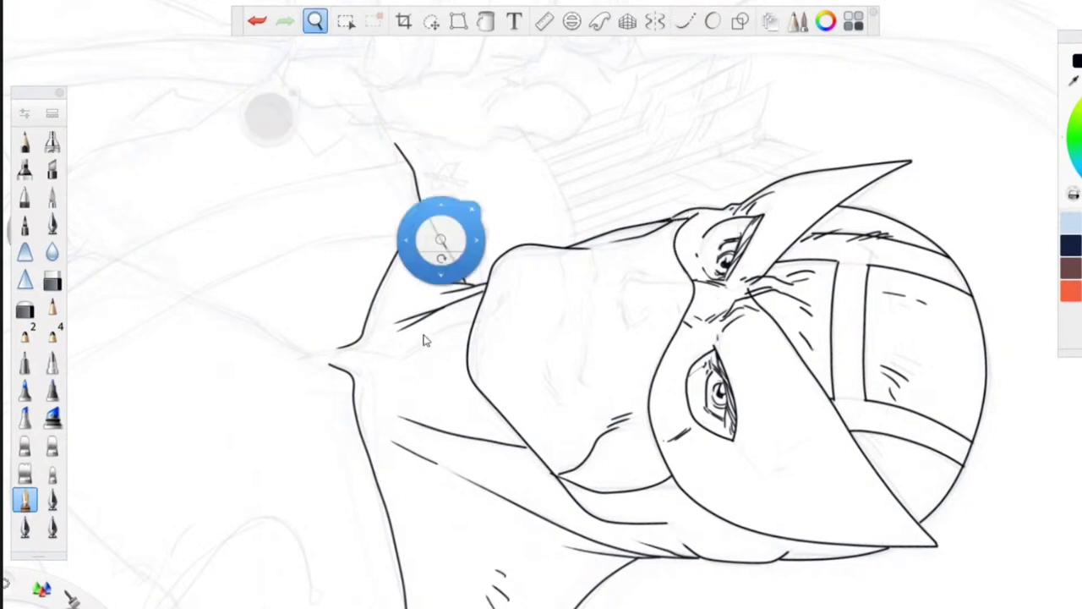
drag(498, 378, 428, 237)
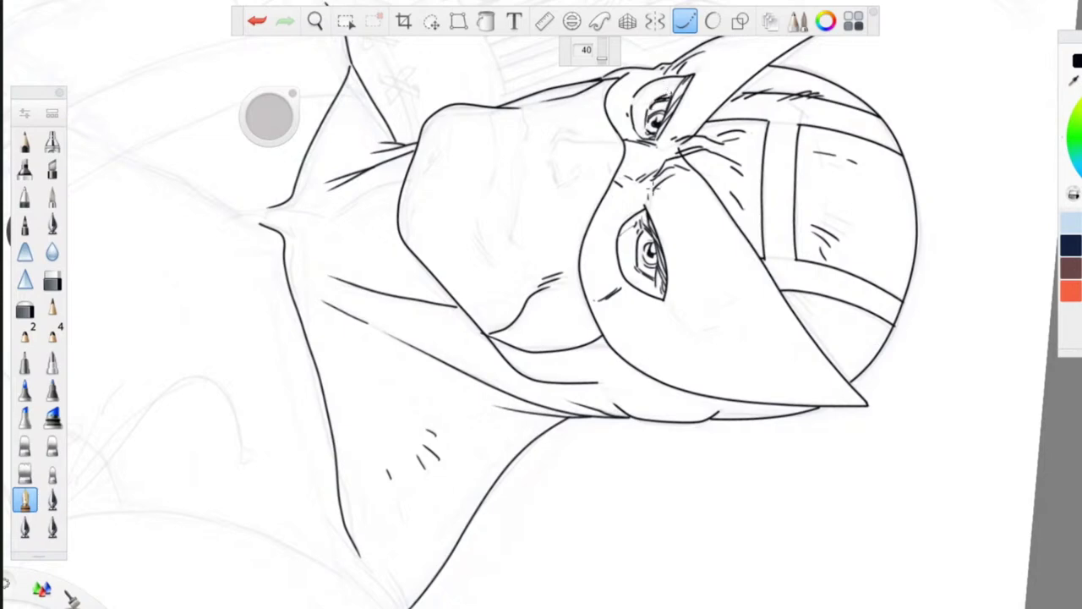
key(space)
drag(485, 210, 674, 430)
drag(372, 378, 359, 157)
drag(438, 296, 335, 169)
drag(333, 168, 309, 138)
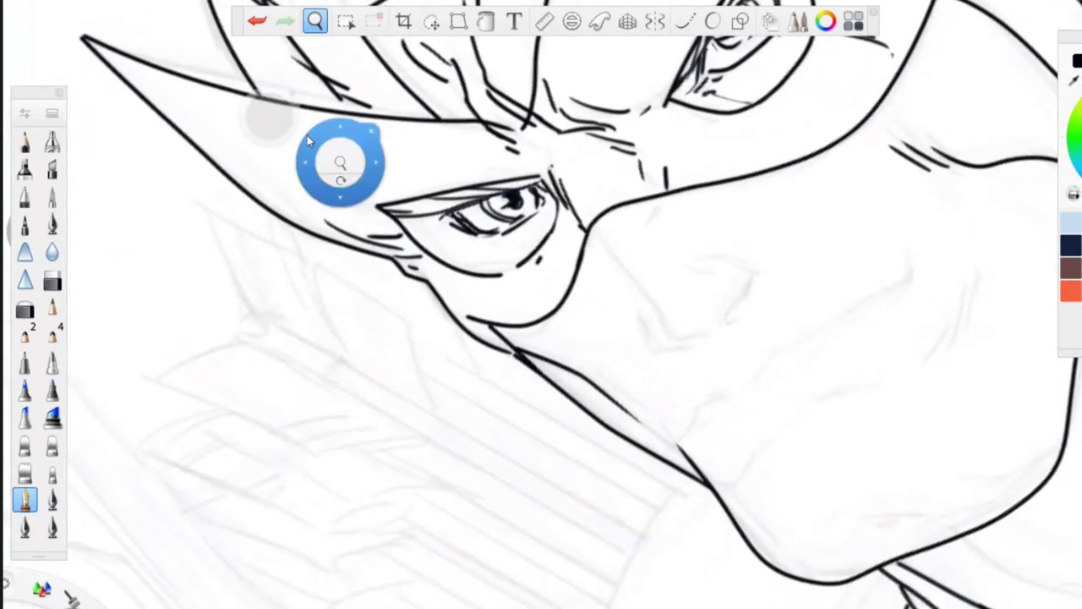
click(688, 25)
drag(746, 293, 712, 326)
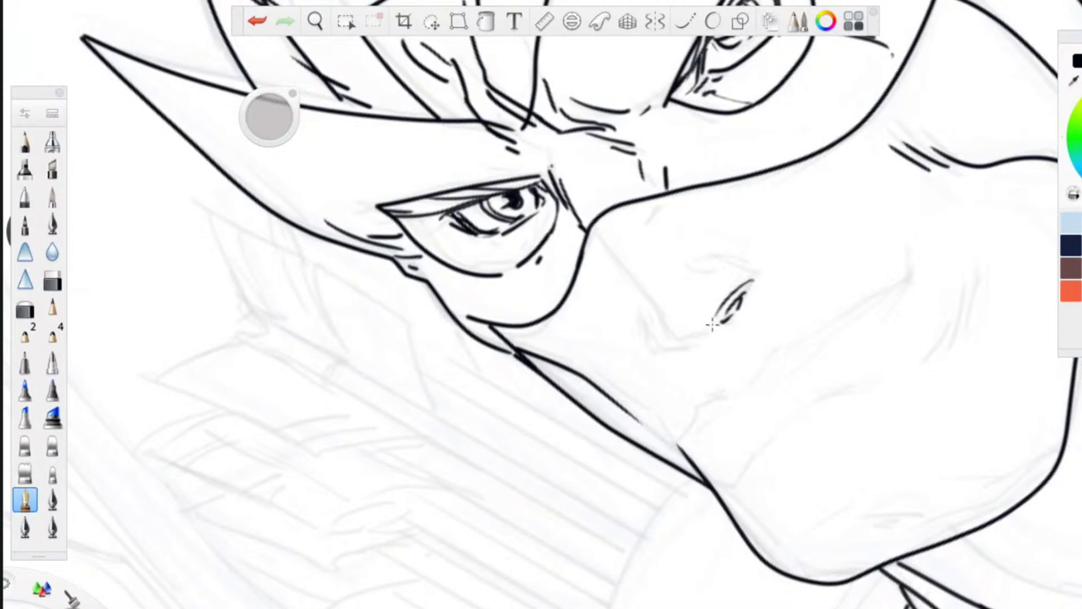
mouse_move(741, 254)
mouse_down()
mouse_move(753, 280)
mouse_move(749, 262)
mouse_up()
- Ink the nose's bridge line, tip and wing crease, plus the groove above the upper lip
mouse_move(708, 333)
mouse_down()
mouse_move(678, 333)
mouse_move(593, 229)
mouse_up()
drag(650, 207, 648, 221)
drag(718, 252, 681, 263)
mouse_move(691, 343)
mouse_down()
mouse_move(663, 354)
mouse_move(642, 301)
mouse_move(721, 340)
mouse_move(734, 383)
mouse_up()
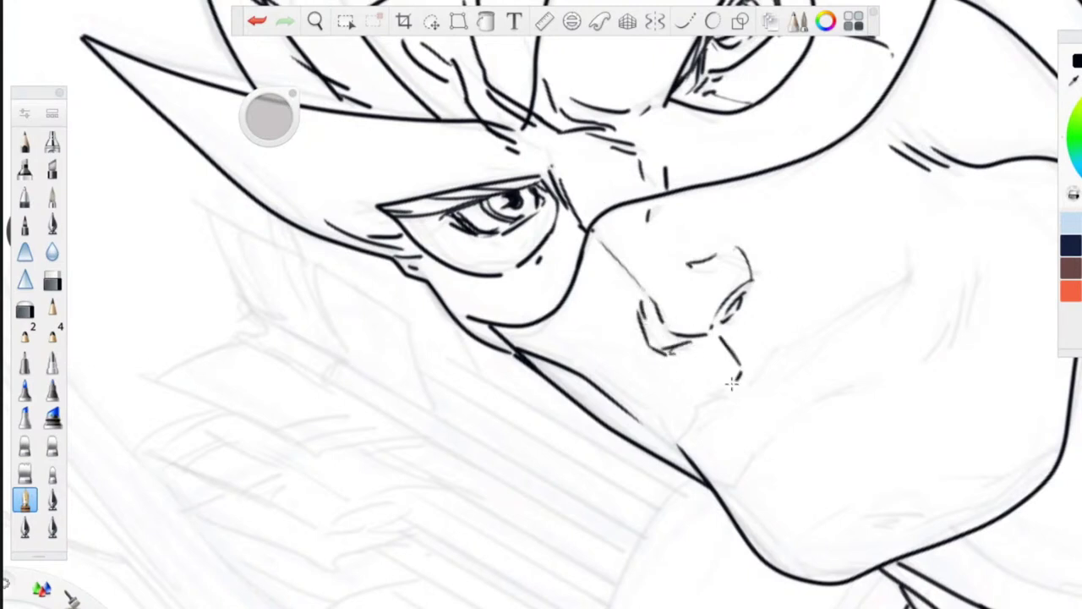
drag(596, 236, 644, 291)
- Ink the mouth line and corner crease, and add the lower lip's contour and hatching beneath it
mouse_move(903, 249)
mouse_down()
mouse_move(912, 276)
mouse_move(756, 370)
mouse_move(777, 349)
mouse_move(691, 427)
mouse_up()
click(685, 22)
mouse_move(915, 282)
mouse_down()
mouse_move(723, 412)
mouse_move(699, 444)
mouse_up()
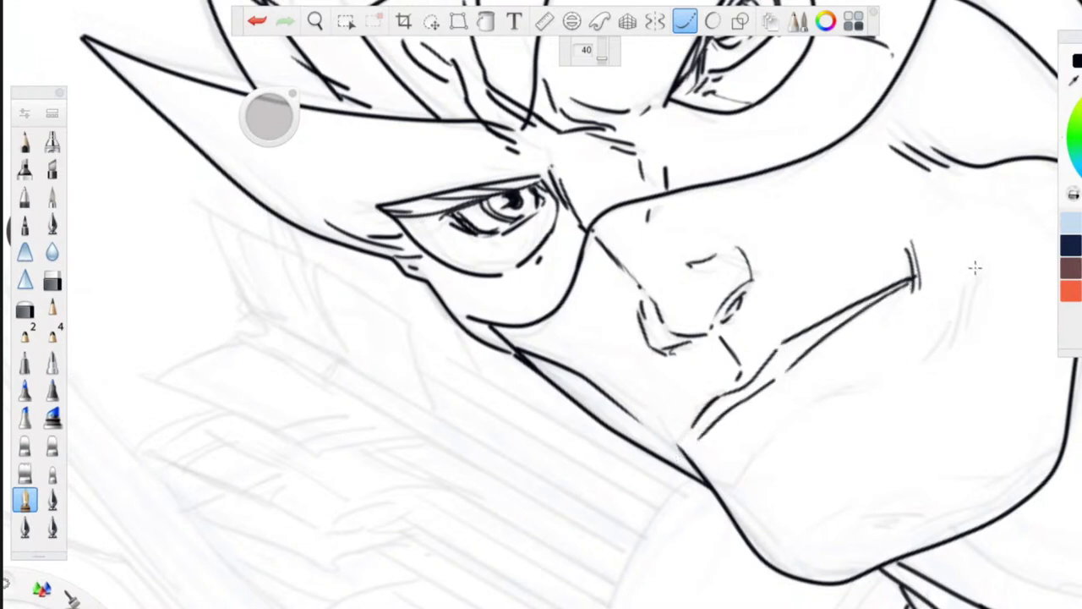
click(689, 26)
mouse_move(968, 285)
mouse_down()
mouse_move(922, 366)
mouse_move(799, 398)
mouse_up()
mouse_move(786, 424)
mouse_down()
mouse_move(741, 476)
mouse_move(715, 470)
mouse_up()
- Add short stubble strokes along the jaw and chin contour, from the far cheek around to the near jaw
key(space)
drag(395, 225, 316, 444)
mouse_move(288, 364)
mouse_down()
mouse_move(360, 173)
mouse_move(449, 186)
mouse_up()
drag(540, 257, 553, 279)
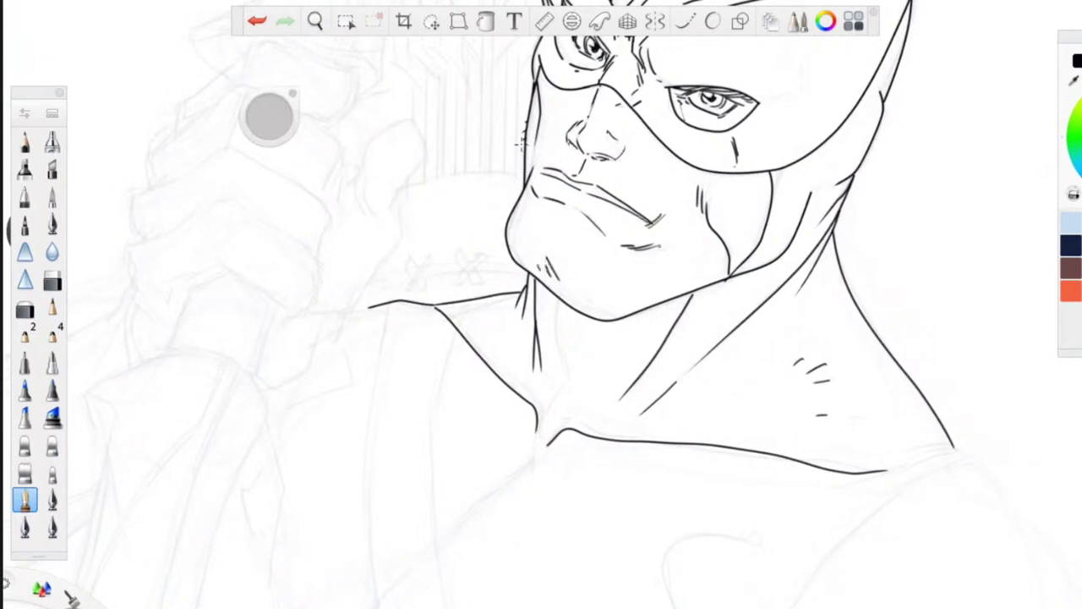
drag(504, 222, 510, 228)
drag(504, 232, 511, 253)
drag(531, 198, 524, 204)
drag(523, 208, 518, 215)
drag(693, 289, 692, 296)
mouse_move(686, 292)
mouse_down()
mouse_move(600, 314)
mouse_move(562, 308)
mouse_up()
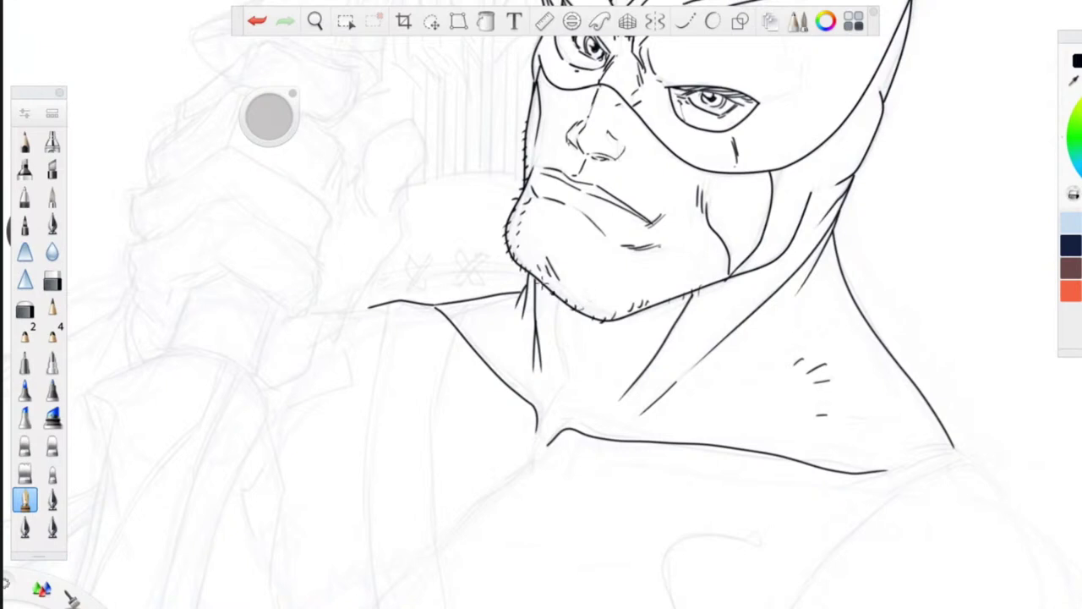
- Ink a short curved stroke across the cowl's near stripe where it meets the forehead band
key(space)
drag(543, 251, 507, 309)
drag(476, 363, 450, 516)
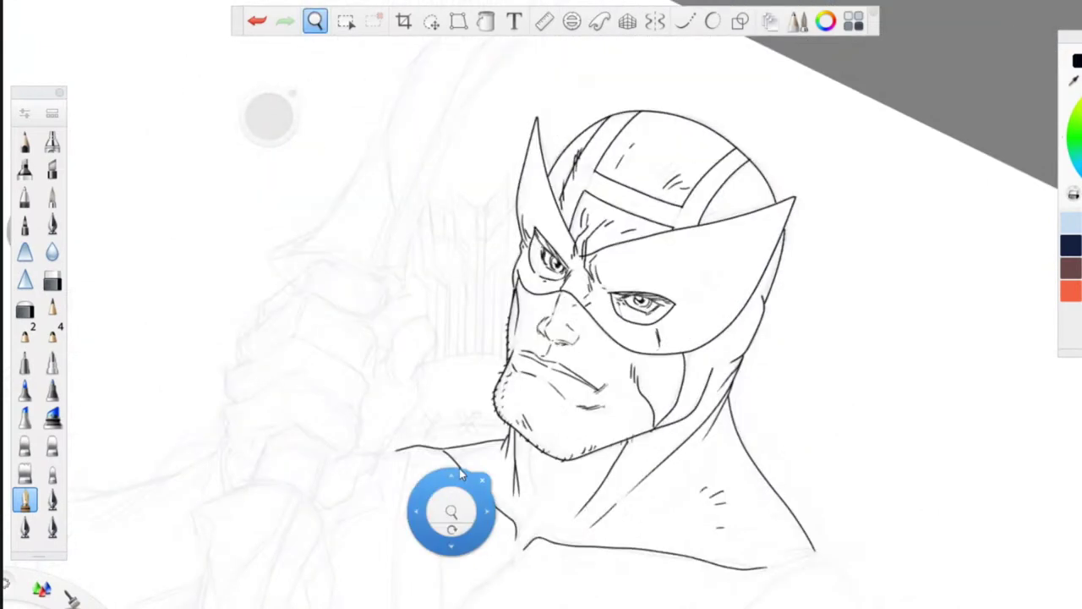
drag(416, 364, 401, 444)
drag(675, 260, 693, 295)
key(space)
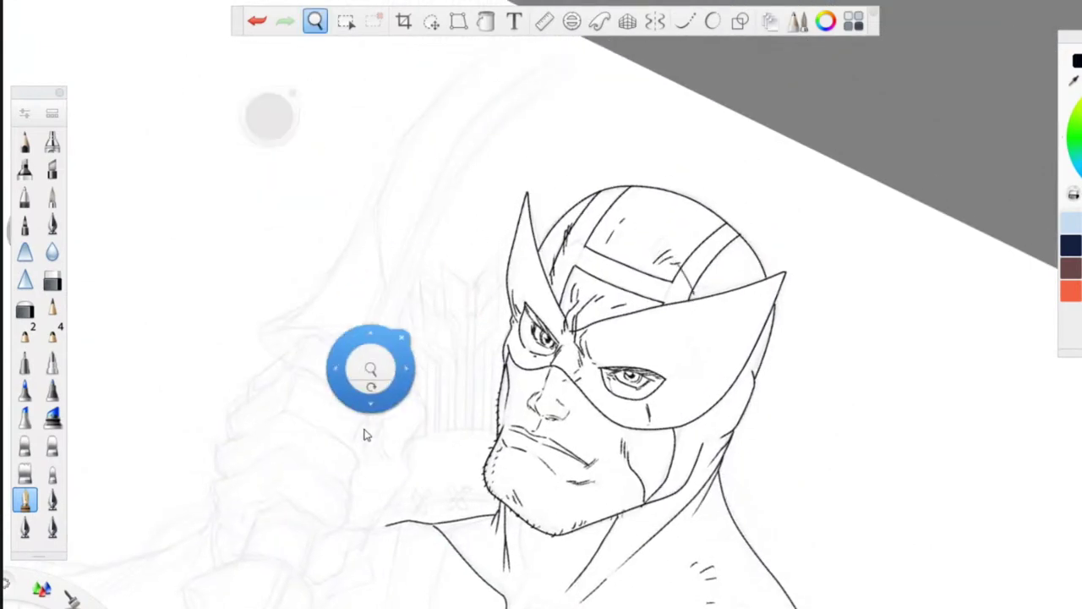
- Turn on Steady Stroke and ink two curved chest lines converging to a point near the near armpit, with a short fold beside them
drag(396, 429, 417, 394)
drag(210, 605, 303, 455)
drag(585, 481, 431, 266)
click(685, 22)
key(space)
mouse_move(271, 330)
mouse_down()
mouse_move(288, 350)
mouse_move(324, 323)
mouse_up()
mouse_move(665, 412)
mouse_down()
mouse_move(604, 278)
mouse_move(700, 268)
mouse_up()
mouse_move(648, 390)
mouse_down()
mouse_move(671, 416)
mouse_move(539, 279)
mouse_move(575, 242)
mouse_move(581, 356)
mouse_up()
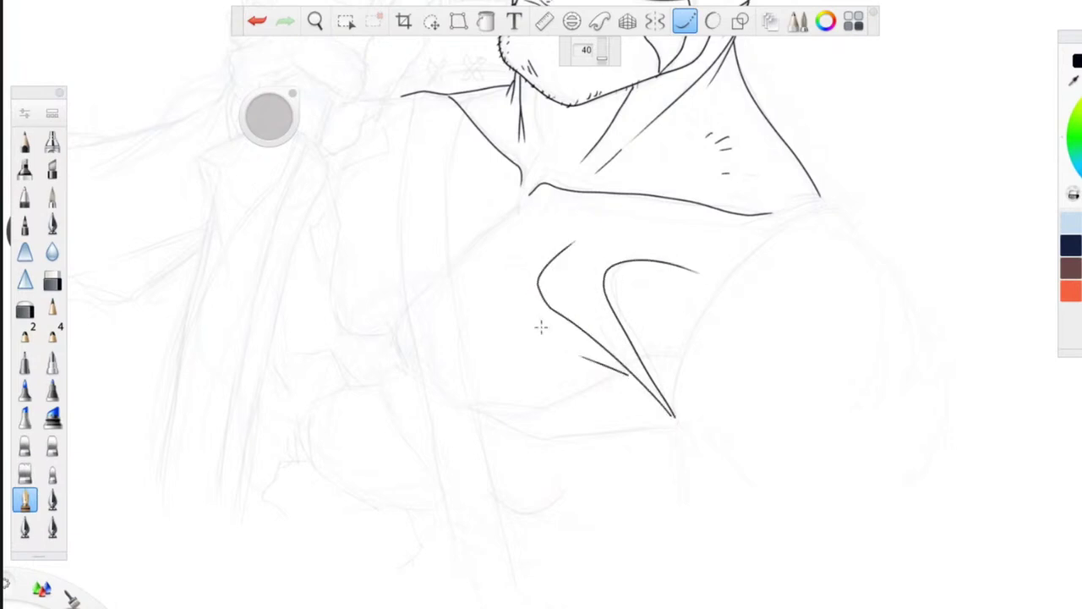
- Ink the chest seam running down from the collar notch and the short fold lines near the far armpit
drag(519, 196, 455, 256)
drag(407, 310, 405, 374)
drag(393, 333, 328, 295)
drag(306, 215, 324, 281)
- Ink the long strap edges running from the far shoulder down the torso
key(space)
drag(343, 463, 562, 566)
mouse_move(329, 308)
mouse_down()
mouse_move(321, 328)
mouse_move(236, 342)
mouse_up()
mouse_move(596, 226)
mouse_down()
mouse_move(582, 454)
mouse_move(610, 607)
mouse_up()
drag(542, 234, 526, 325)
drag(523, 353, 561, 608)
key(space)
drag(512, 169, 440, 498)
drag(446, 202, 466, 355)
drag(411, 265, 415, 493)
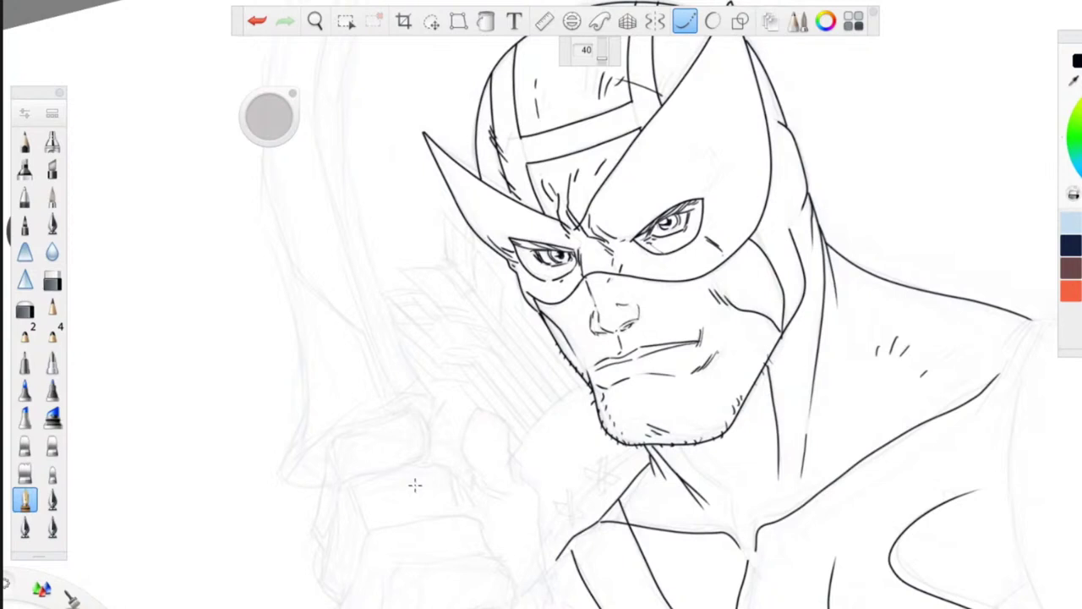
- Switch to the thicker inking pen and thicken the cowl's far outline and the upper edge of the far mask fin
drag(461, 197, 478, 295)
drag(452, 339, 444, 375)
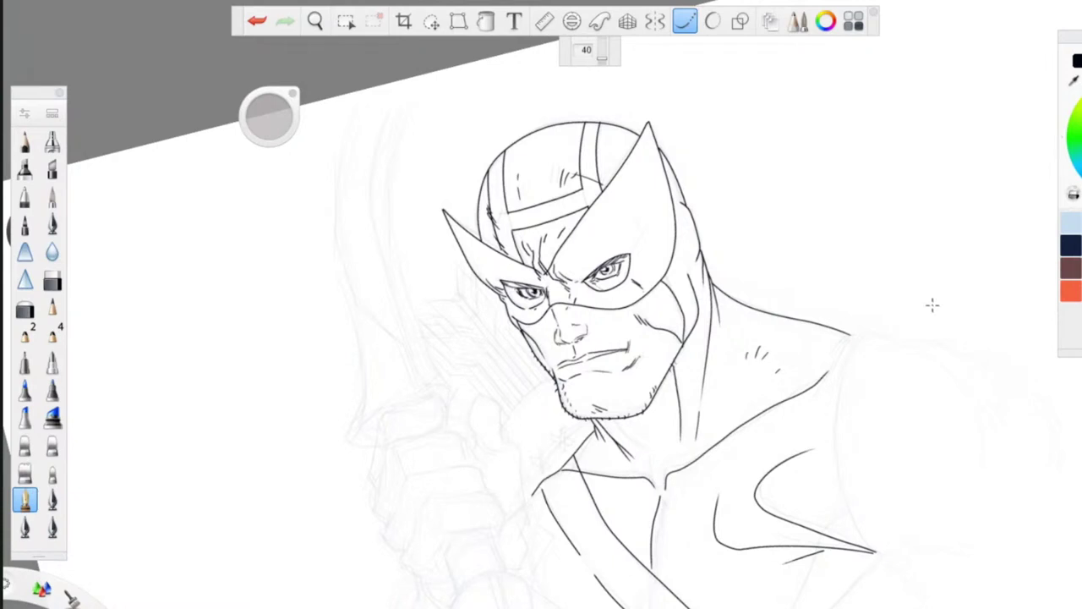
click(52, 222)
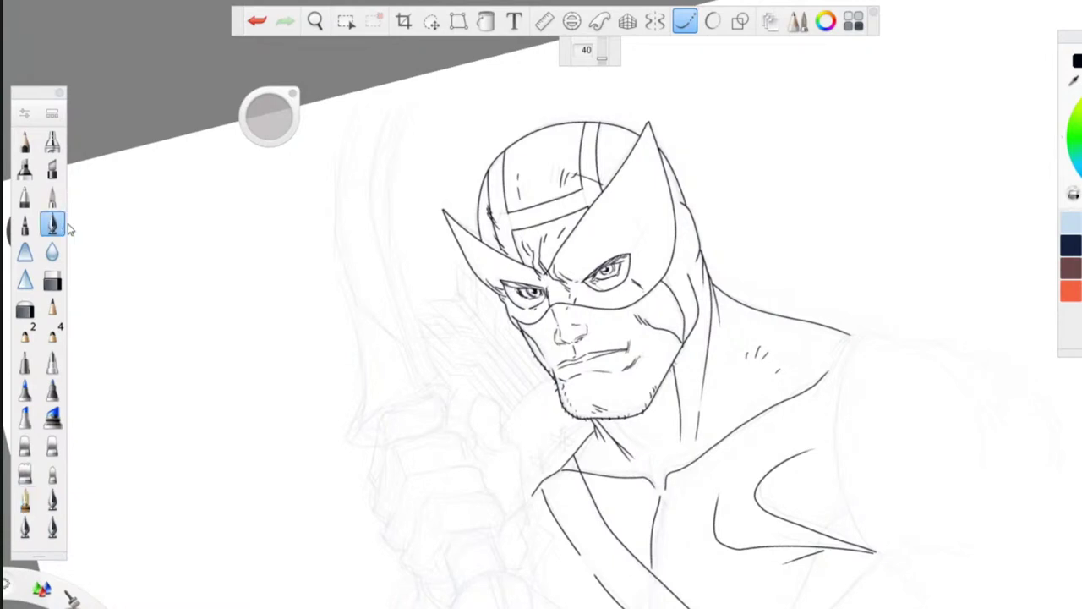
key(space)
mouse_move(495, 236)
mouse_down()
mouse_move(427, 109)
mouse_move(584, 285)
mouse_up()
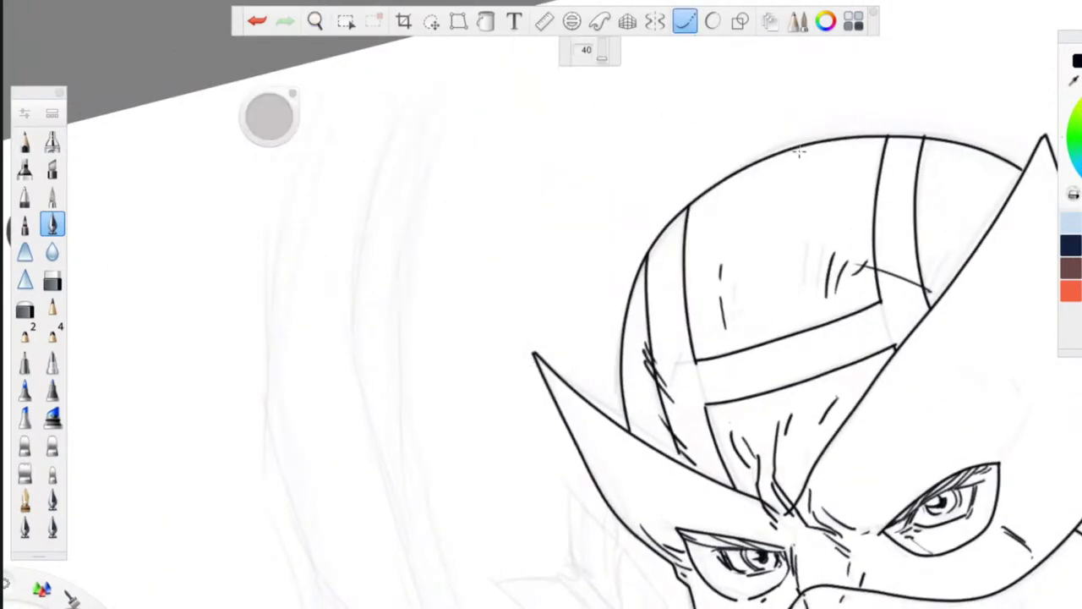
mouse_move(797, 148)
mouse_down()
mouse_move(656, 229)
mouse_move(632, 282)
mouse_move(620, 354)
mouse_move(624, 426)
mouse_move(527, 343)
mouse_up()
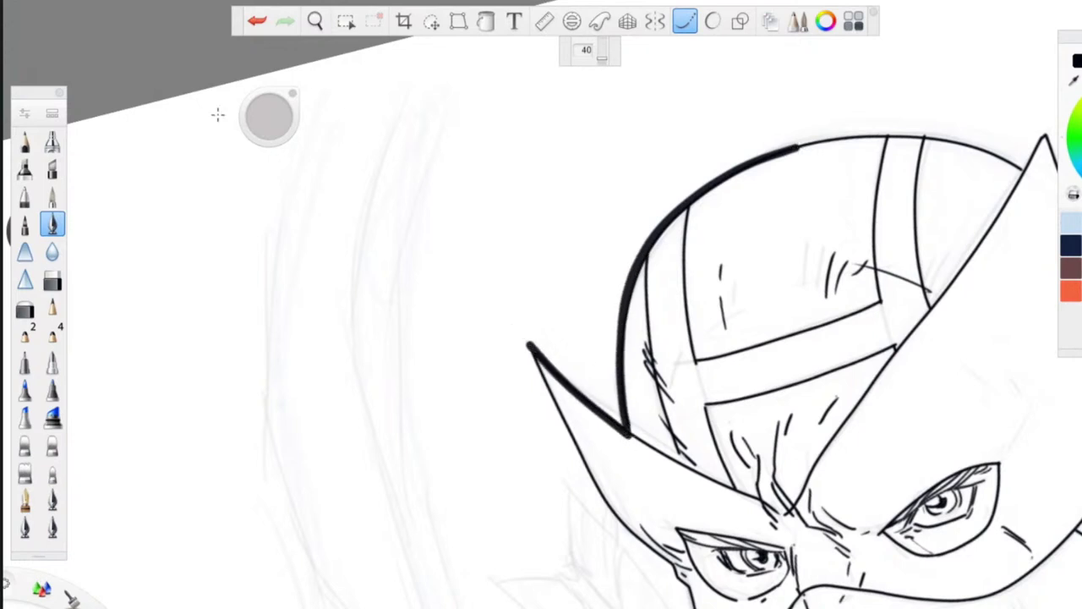
- Thicken the outer edge of the far mask fin and continue the heavy outline down the far cheek
click(256, 20)
mouse_move(630, 433)
mouse_down()
mouse_move(525, 345)
mouse_move(604, 499)
mouse_move(676, 573)
mouse_up()
key(space)
drag(427, 545, 213, 237)
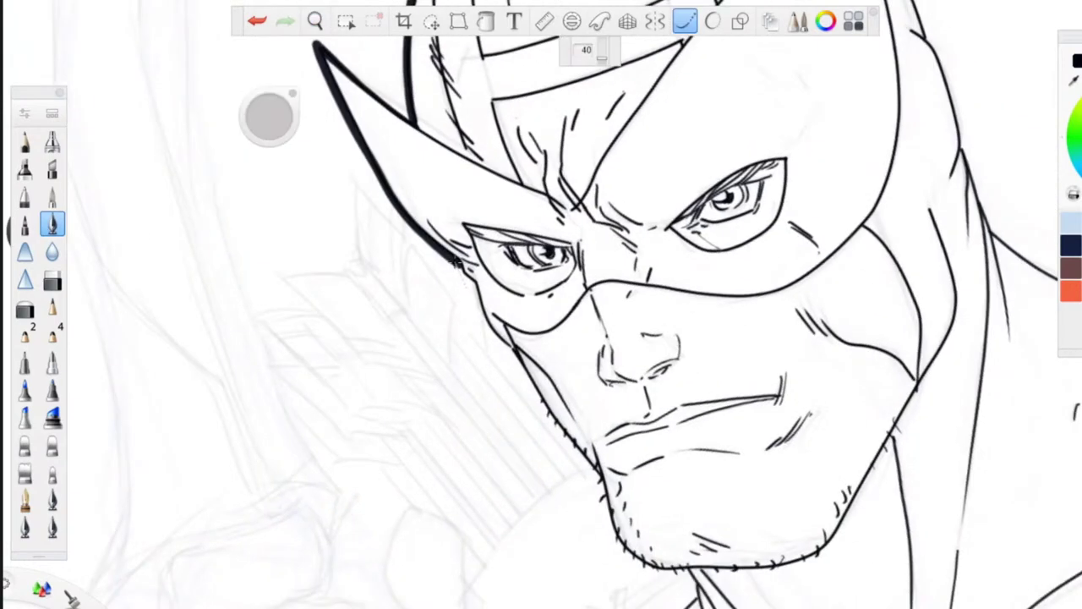
drag(457, 266, 558, 432)
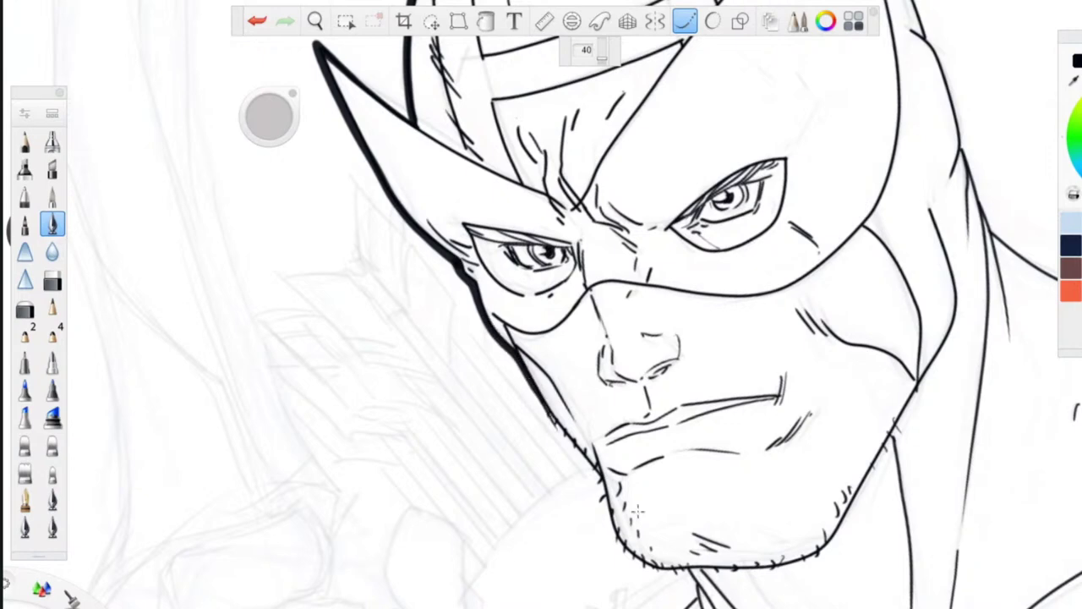
- Thicken both edges of the near mask fin around its pointed tip
key(space)
drag(393, 369, 409, 513)
mouse_move(323, 422)
mouse_down()
mouse_move(295, 513)
mouse_move(194, 557)
mouse_up()
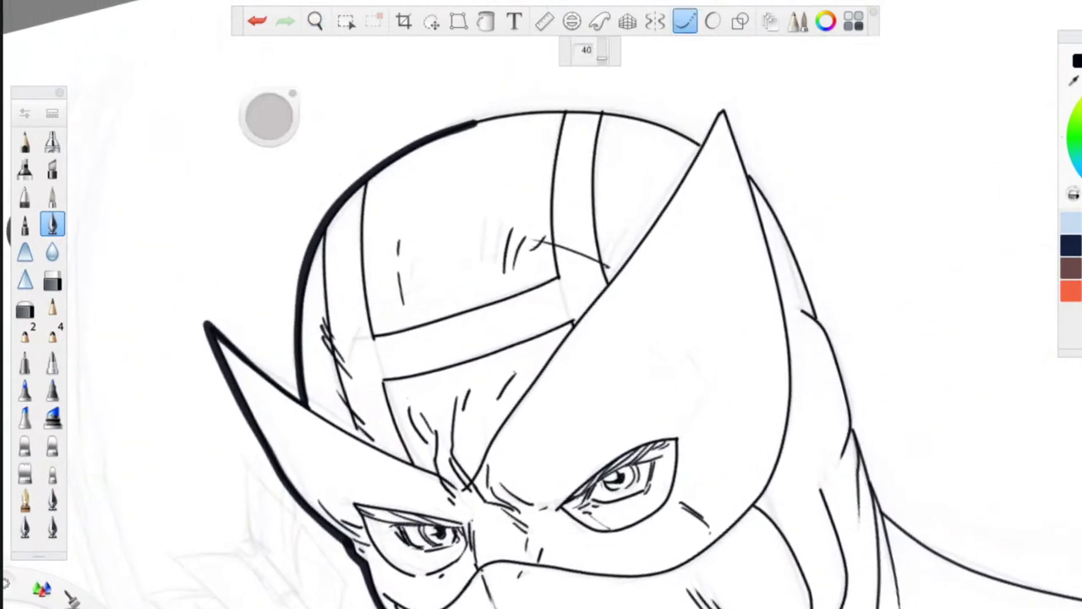
drag(722, 108, 755, 193)
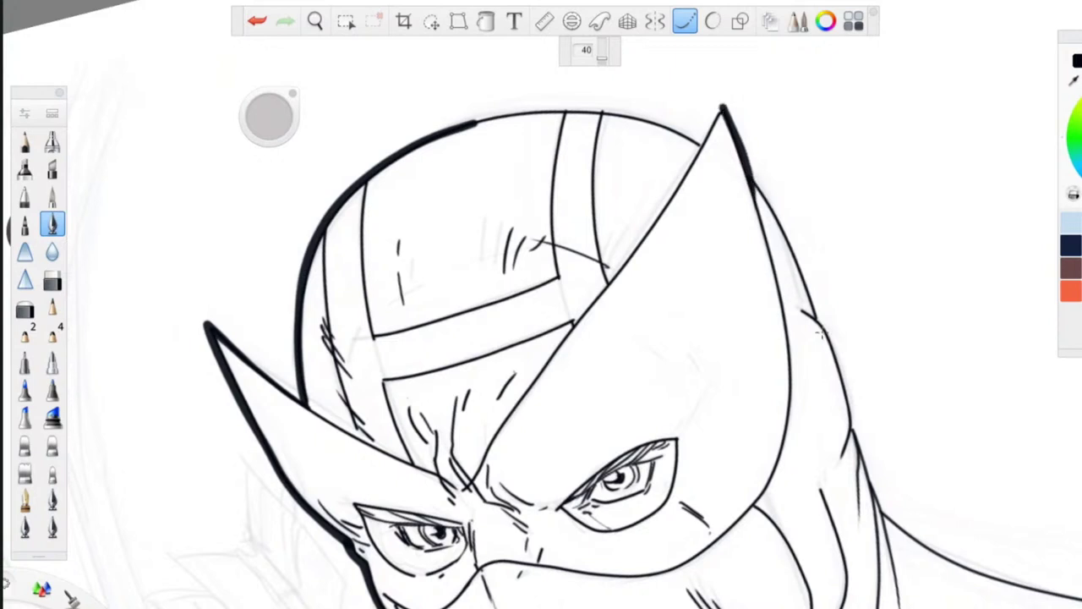
mouse_move(721, 106)
mouse_down()
mouse_move(677, 193)
mouse_move(613, 269)
mouse_up()
click(257, 21)
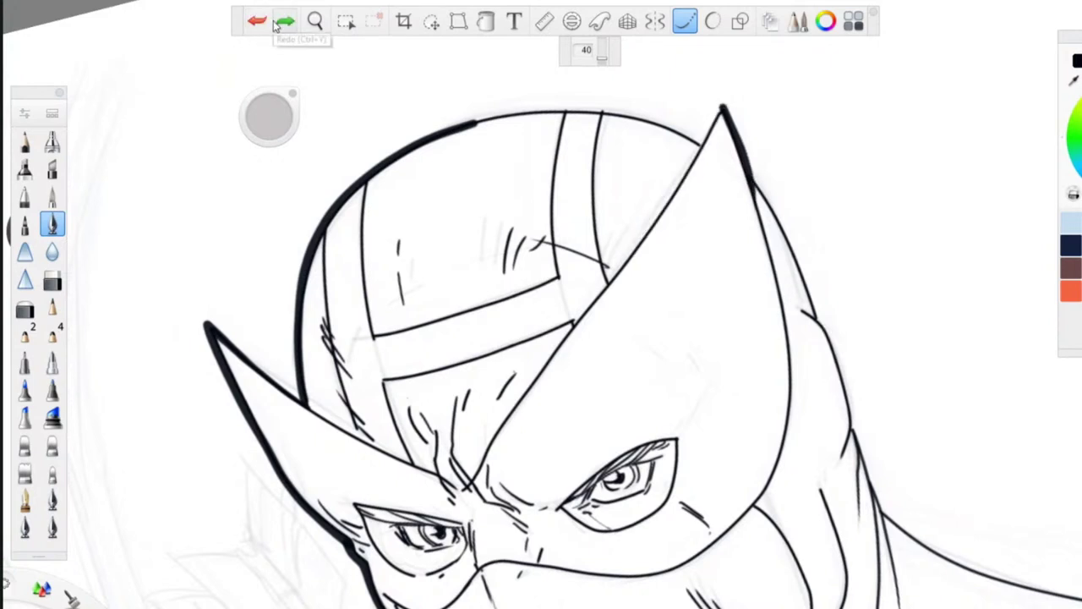
mouse_move(720, 108)
mouse_down()
mouse_move(636, 252)
mouse_move(613, 271)
mouse_up()
- Thicken the back outline of the cowl and complete the heavy outline over its crown to the near fin
mouse_move(748, 172)
mouse_down()
mouse_move(825, 323)
mouse_move(874, 501)
mouse_up()
key(space)
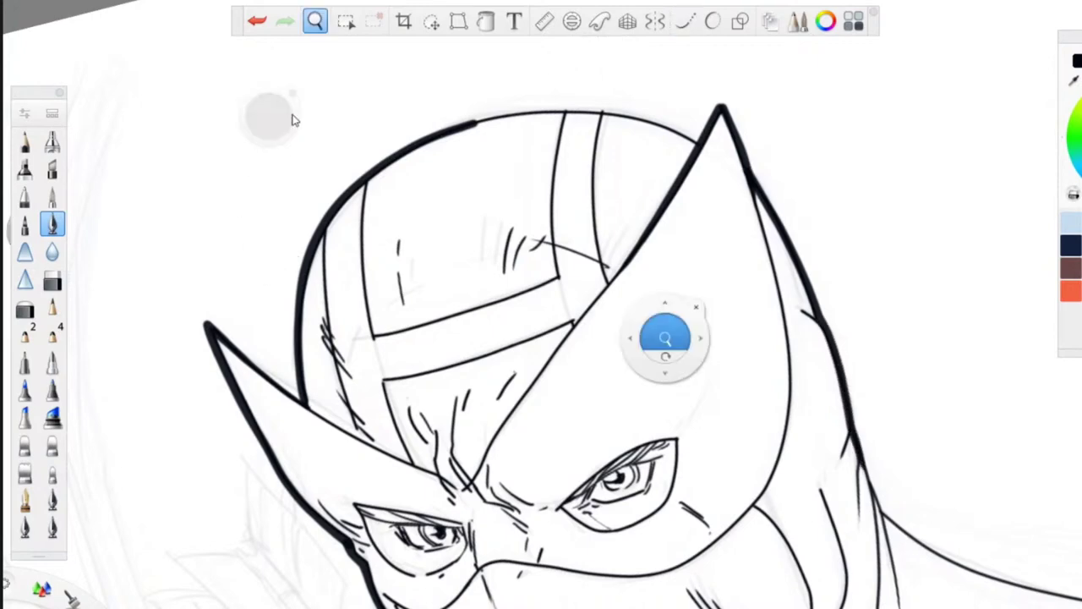
drag(375, 281, 689, 222)
drag(633, 313, 570, 331)
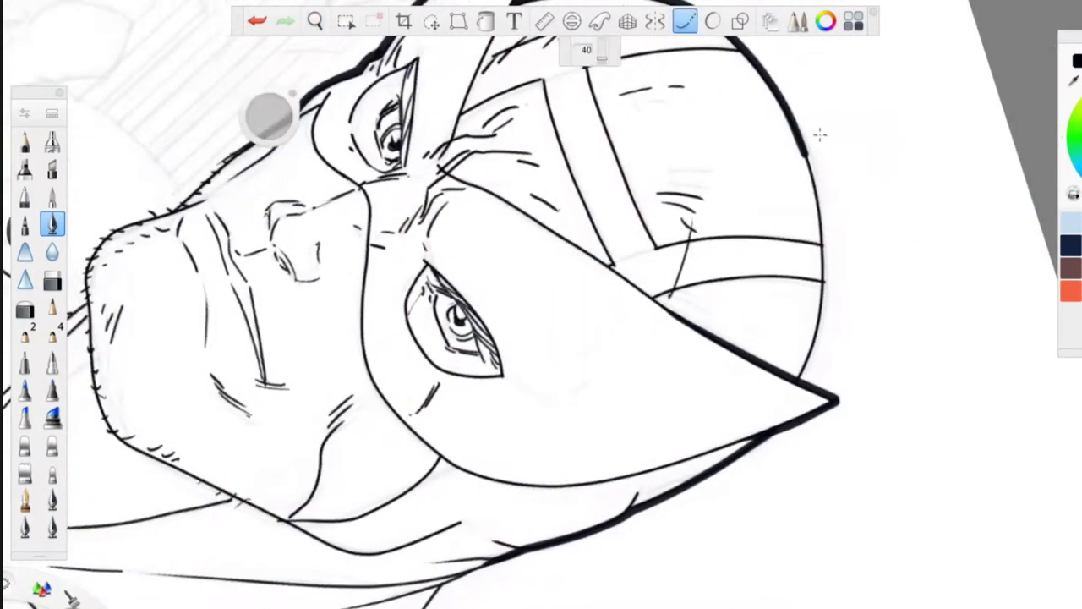
mouse_move(804, 152)
mouse_down()
mouse_move(827, 284)
mouse_move(795, 385)
mouse_up()
- Build up tapered heavy strokes at the base of the cowl where it meets the near side of the neck
key(space)
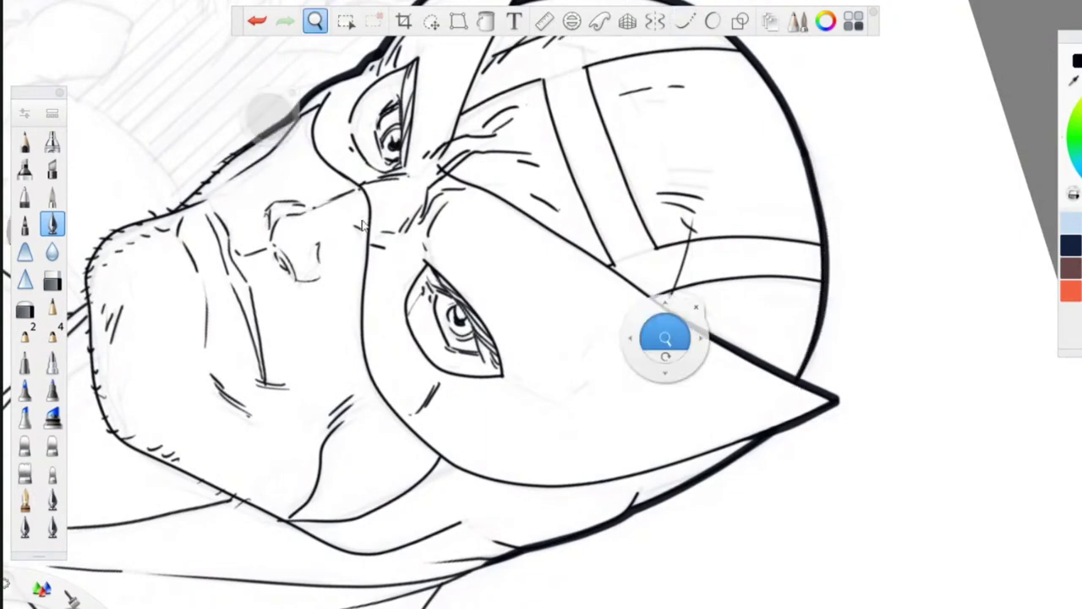
drag(392, 230, 539, 130)
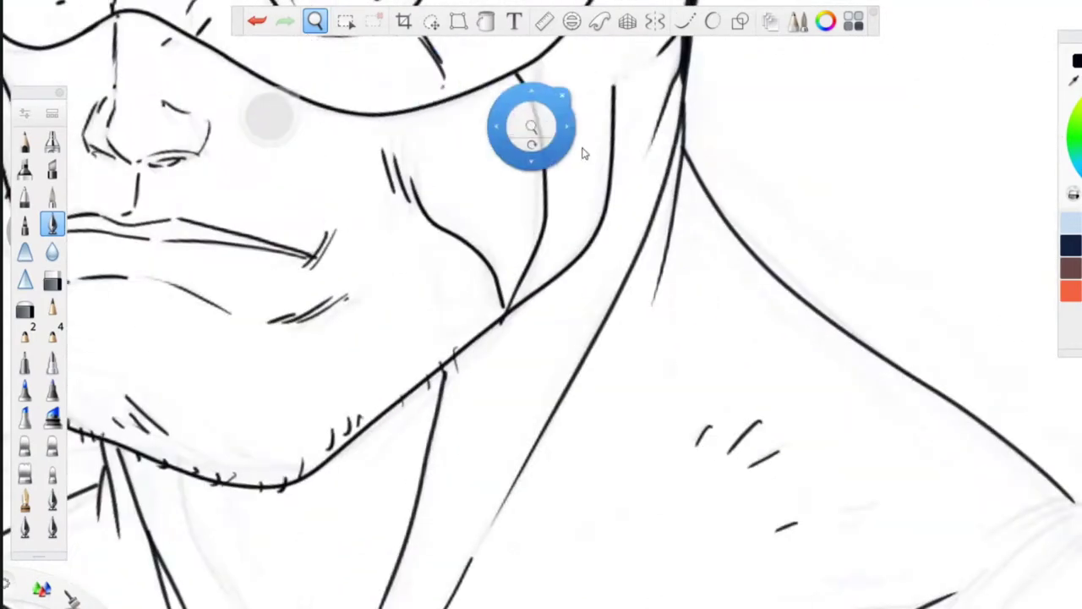
mouse_move(687, 69)
mouse_down()
mouse_move(680, 138)
mouse_move(651, 222)
mouse_up()
mouse_move(685, 68)
mouse_down()
mouse_move(685, 139)
mouse_move(655, 288)
mouse_up()
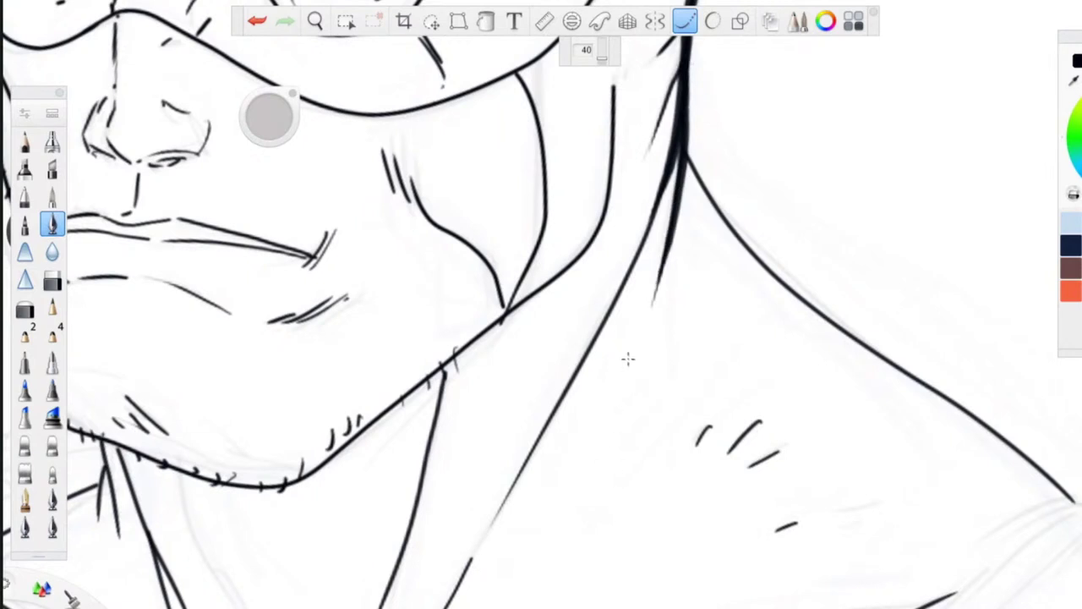
- Thicken the near neck-to-shoulder line and ink the curved armhole edge with a short accent stroke at the shoulder point
key(space)
drag(540, 291, 443, 498)
mouse_move(446, 261)
mouse_down()
mouse_move(492, 313)
mouse_move(636, 417)
mouse_up()
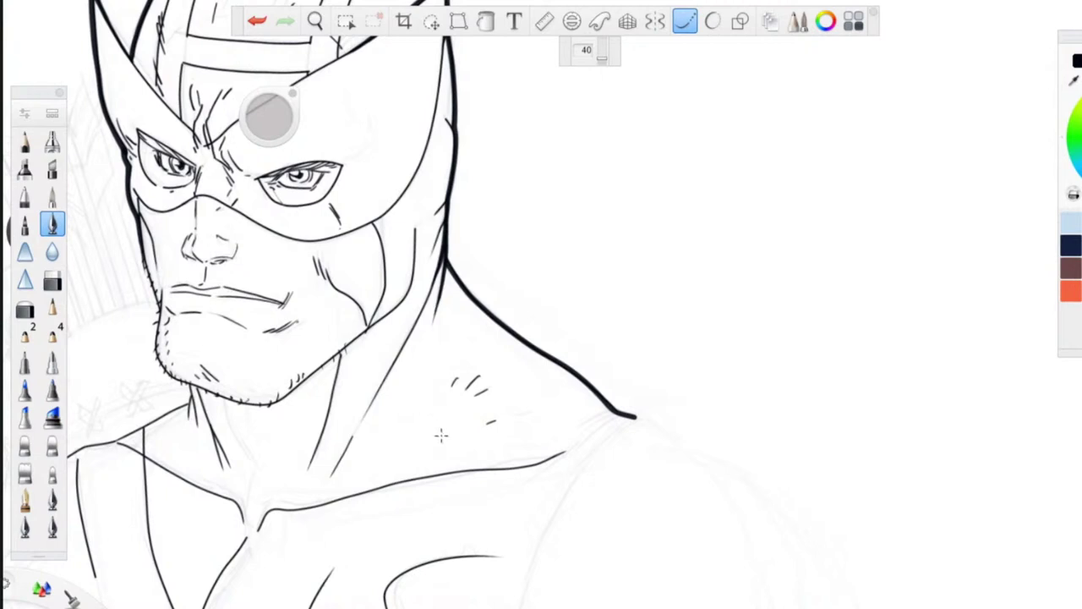
key(space)
drag(406, 522, 531, 280)
mouse_move(750, 185)
mouse_down()
mouse_move(764, 176)
mouse_move(677, 260)
mouse_move(639, 408)
mouse_move(686, 542)
mouse_up()
drag(762, 175, 674, 250)
- Thicken the far shoulder line and the lower face outline from the far cheek around the chin to the near jaw
key(space)
drag(190, 482, 535, 607)
mouse_move(605, 152)
mouse_down()
mouse_move(631, 237)
mouse_move(627, 282)
mouse_move(675, 318)
mouse_up()
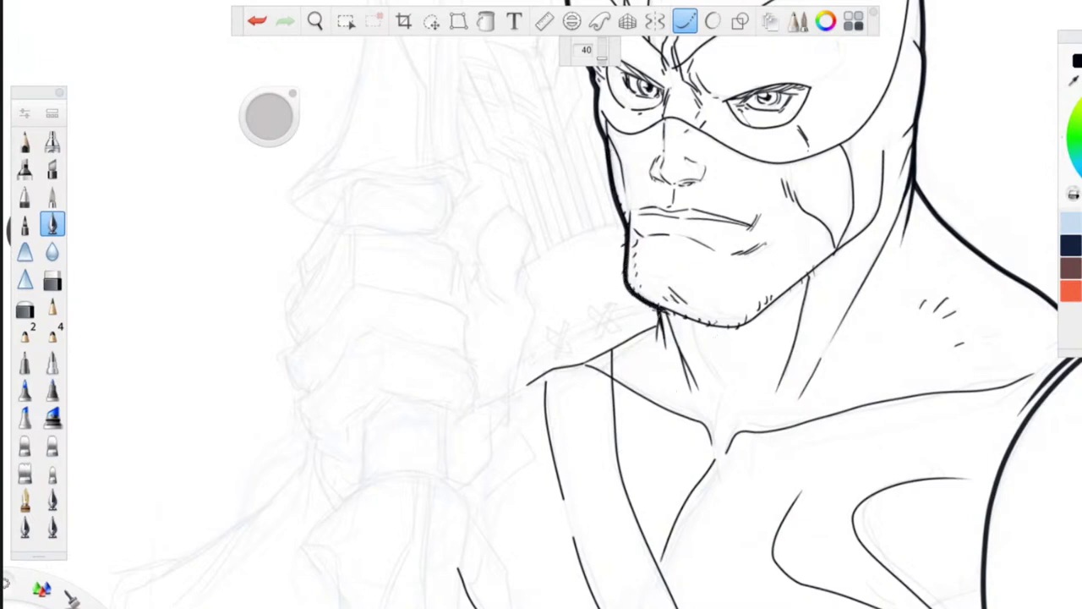
mouse_move(656, 309)
mouse_down()
mouse_move(658, 344)
mouse_move(504, 392)
mouse_up()
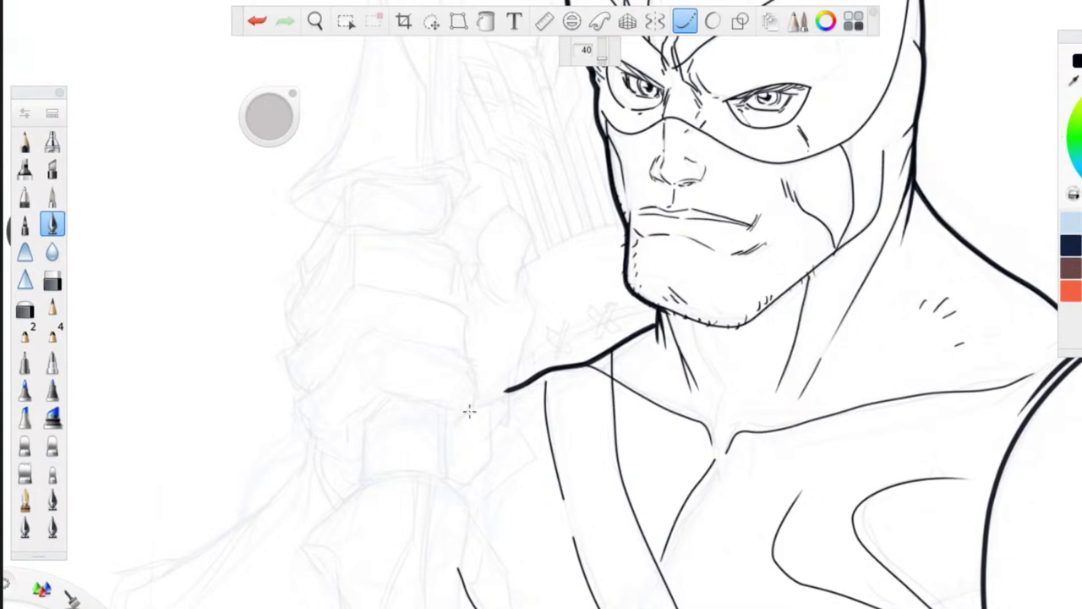
mouse_move(883, 150)
mouse_down()
mouse_move(876, 221)
mouse_move(766, 308)
mouse_move(707, 330)
mouse_move(649, 302)
mouse_up()
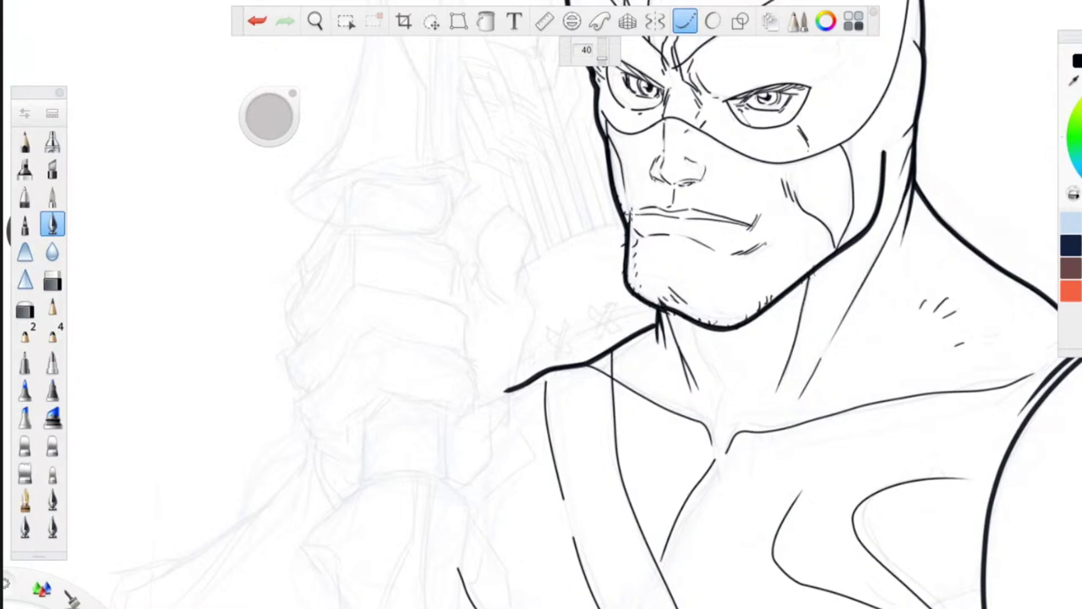
- Thicken the neck muscle lines below both sides of the jaw
mouse_move(810, 272)
mouse_down()
mouse_move(787, 374)
mouse_move(814, 360)
mouse_up()
drag(663, 308, 699, 398)
key(space)
mouse_move(485, 295)
mouse_down()
mouse_move(423, 430)
mouse_move(336, 546)
mouse_move(312, 476)
mouse_up()
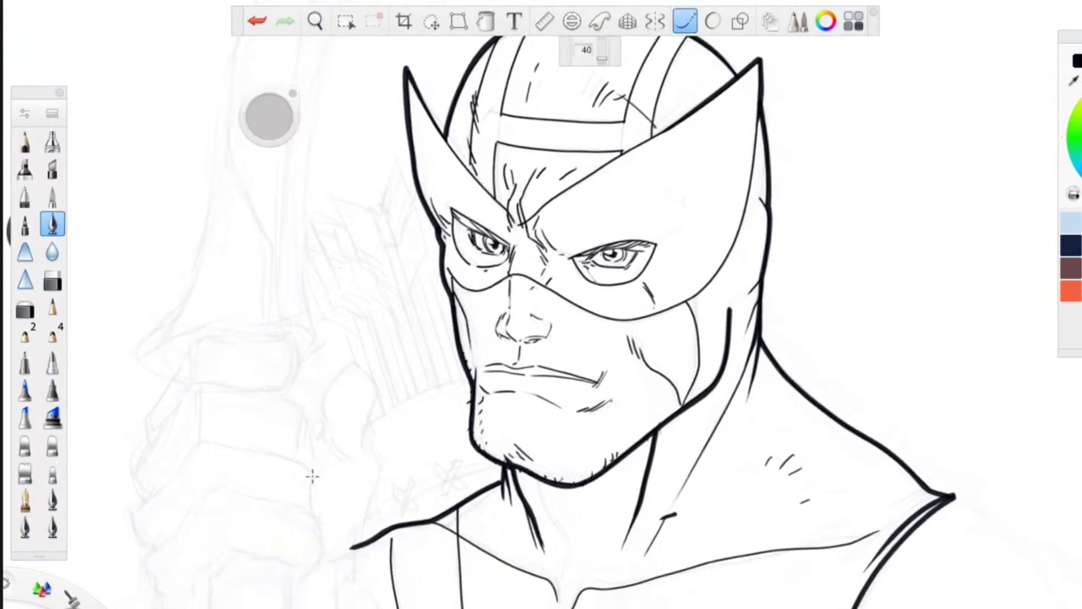
- Turn off Steady Stroke for freehand inking
click(25, 144)
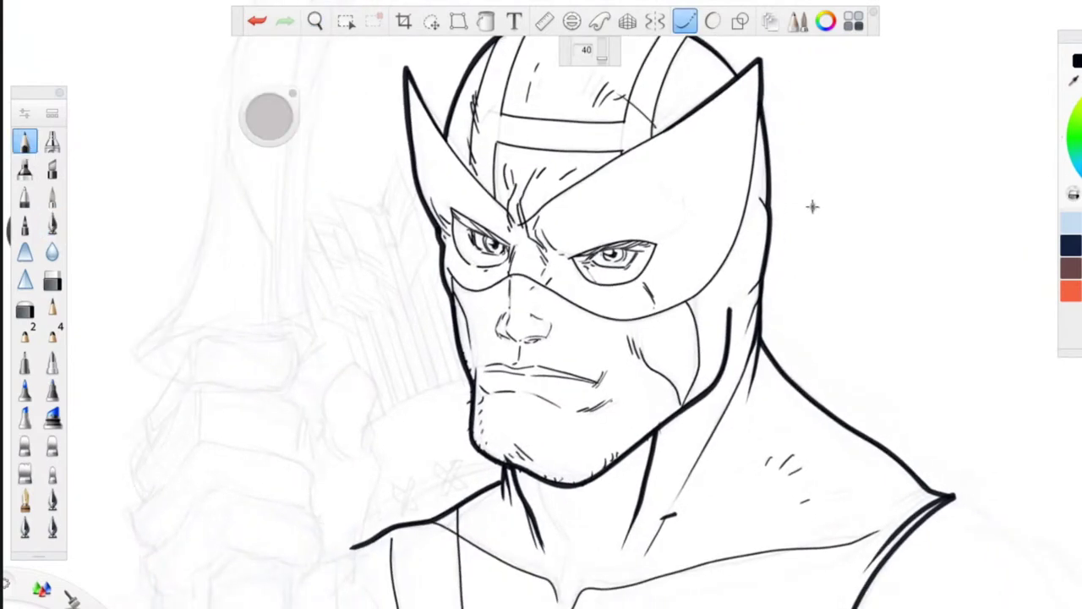
click(686, 21)
click(257, 21)
click(52, 223)
drag(809, 171, 819, 210)
mouse_move(826, 305)
mouse_down()
mouse_move(818, 330)
mouse_move(832, 316)
mouse_up()
drag(879, 391, 888, 397)
click(255, 22)
click(256, 23)
click(256, 22)
click(255, 22)
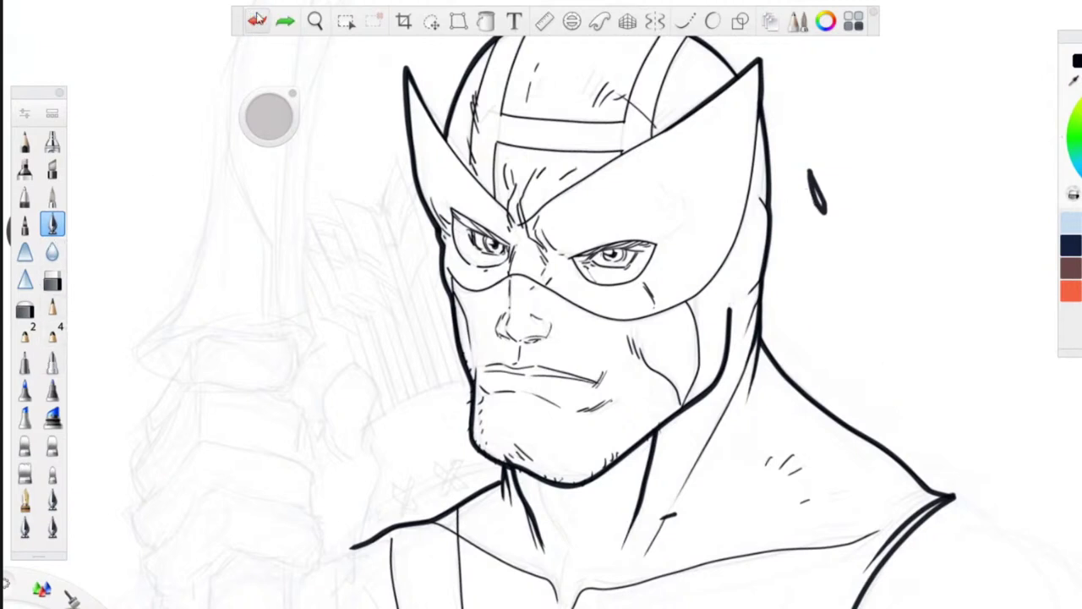
click(253, 23)
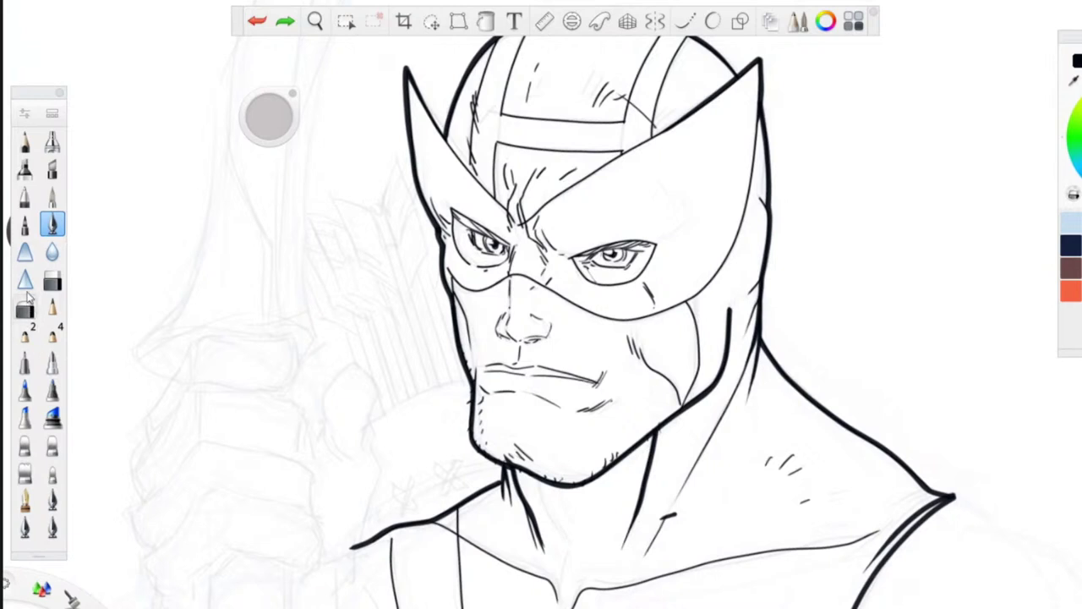
- Switch to the fine inking brush and draw small debris shards floating around the head and above the near shoulder
click(25, 503)
drag(830, 211, 838, 255)
drag(803, 301, 805, 332)
drag(421, 61, 407, 50)
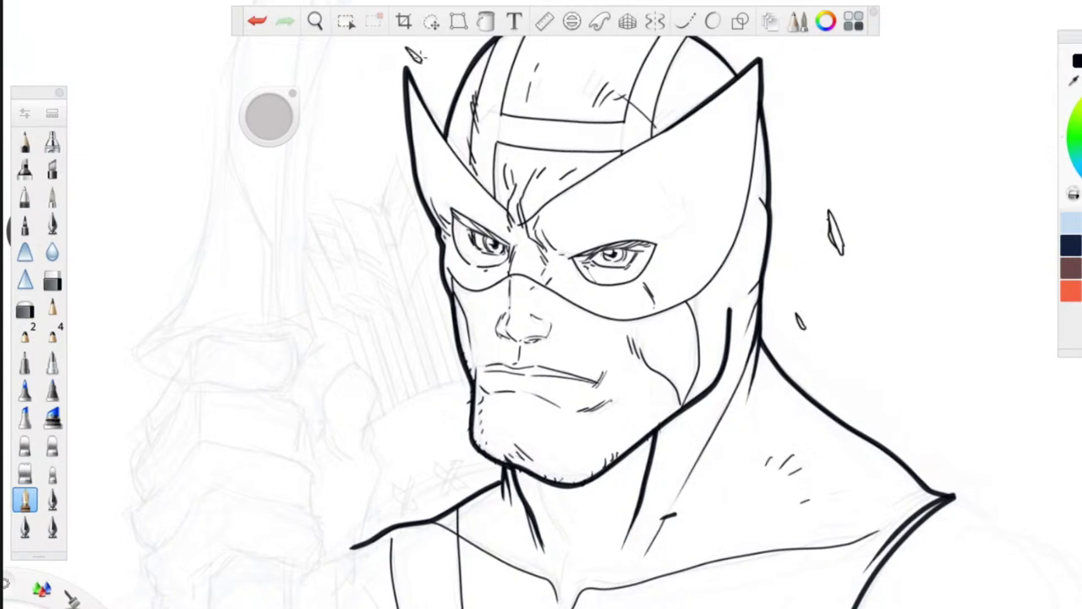
mouse_move(933, 397)
mouse_down()
mouse_move(943, 408)
mouse_move(923, 422)
mouse_up()
key(space)
mouse_move(293, 498)
mouse_down()
mouse_move(339, 607)
mouse_move(356, 505)
mouse_move(385, 523)
mouse_up()
- Ink freehand shading contours inside the mask, across the near fin, around the brow and below both eyes
mouse_move(776, 286)
mouse_down()
mouse_move(800, 261)
mouse_move(834, 174)
mouse_move(805, 176)
mouse_up()
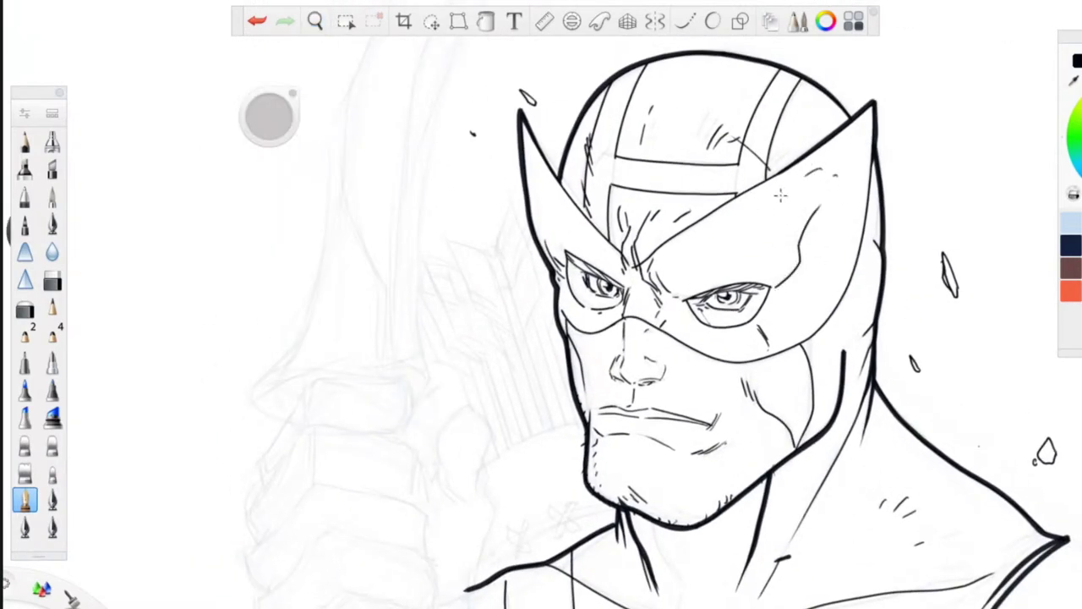
drag(743, 317, 757, 355)
mouse_move(584, 307)
mouse_down()
mouse_move(580, 321)
mouse_move(616, 326)
mouse_up()
mouse_move(780, 252)
mouse_down()
mouse_move(782, 159)
mouse_move(729, 202)
mouse_move(685, 281)
mouse_up()
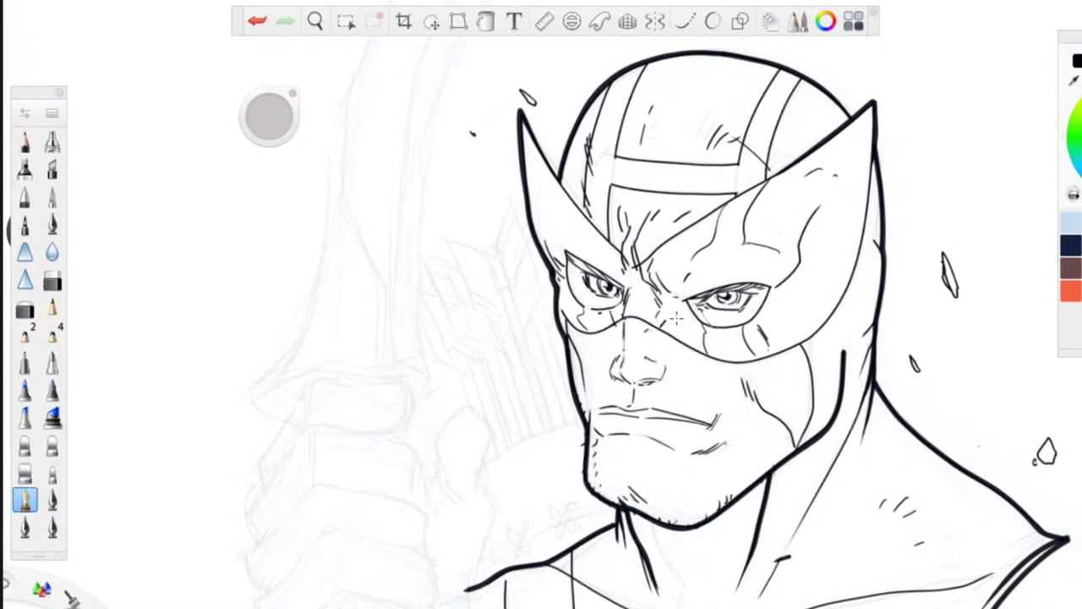
drag(560, 194, 569, 256)
- Add stubble ticks along the near jaw and fine fold lines at the near shoulder point and armpit
key(space)
drag(408, 480, 326, 223)
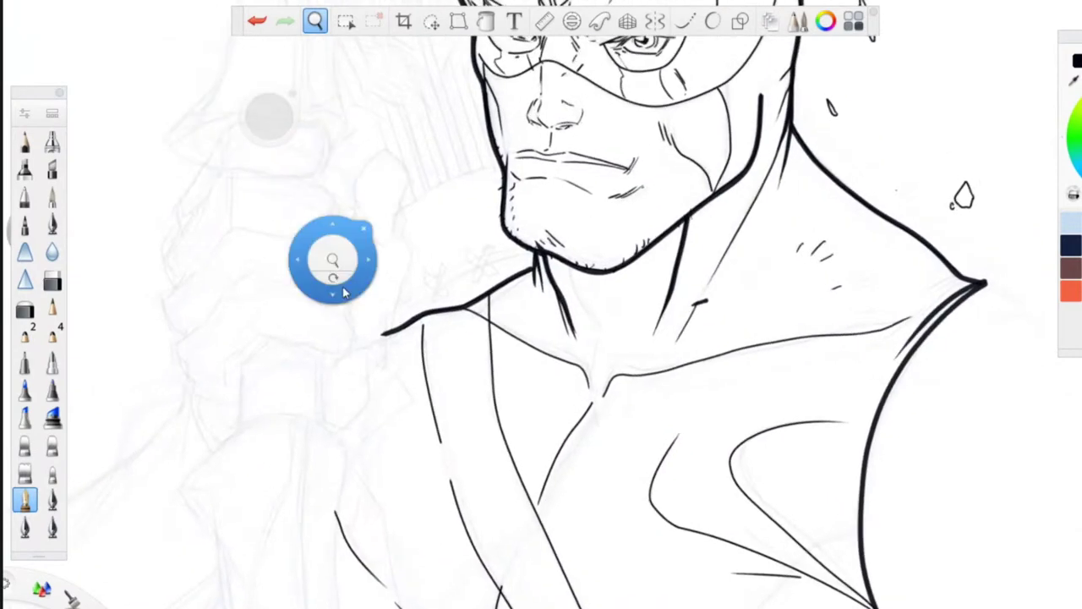
drag(682, 223, 676, 214)
mouse_move(670, 236)
mouse_down()
mouse_move(666, 227)
mouse_move(653, 241)
mouse_up()
drag(653, 253, 650, 245)
key(space)
drag(443, 476, 357, 290)
drag(880, 99, 801, 178)
mouse_move(787, 419)
mouse_down()
mouse_move(768, 380)
mouse_move(755, 288)
mouse_up()
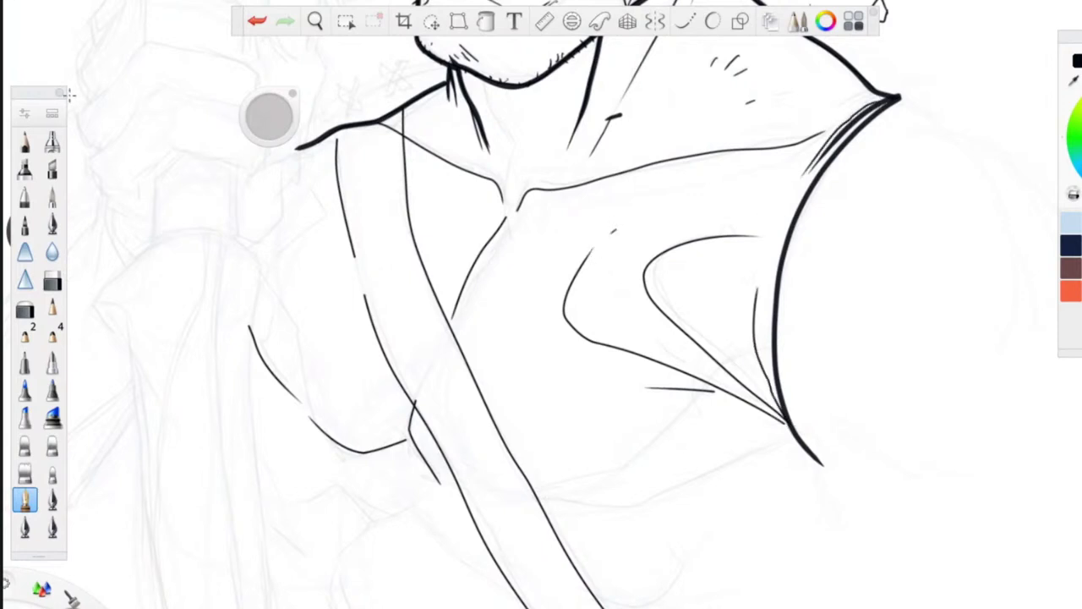
- With the thick pen and Steady Stroke on, ink the near pectoral's lower edge and the curved line above it
click(53, 223)
mouse_move(783, 432)
mouse_down()
mouse_move(659, 497)
mouse_move(541, 499)
mouse_up()
click(257, 20)
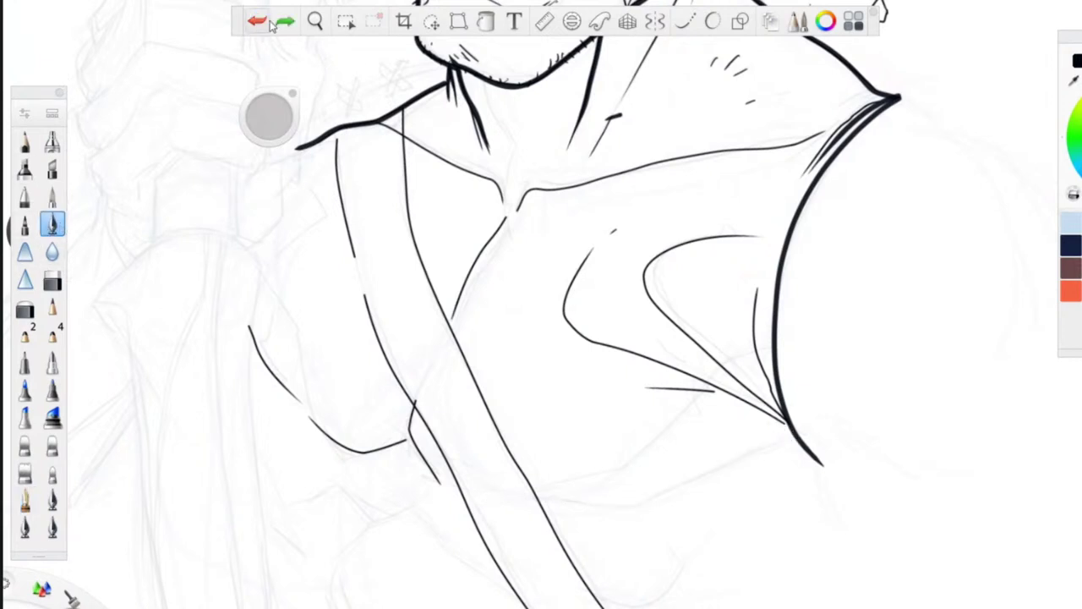
click(685, 21)
mouse_move(791, 438)
mouse_down()
mouse_move(641, 501)
mouse_move(546, 498)
mouse_up()
mouse_move(771, 344)
mouse_down()
mouse_move(739, 351)
mouse_move(635, 454)
mouse_move(534, 500)
mouse_up()
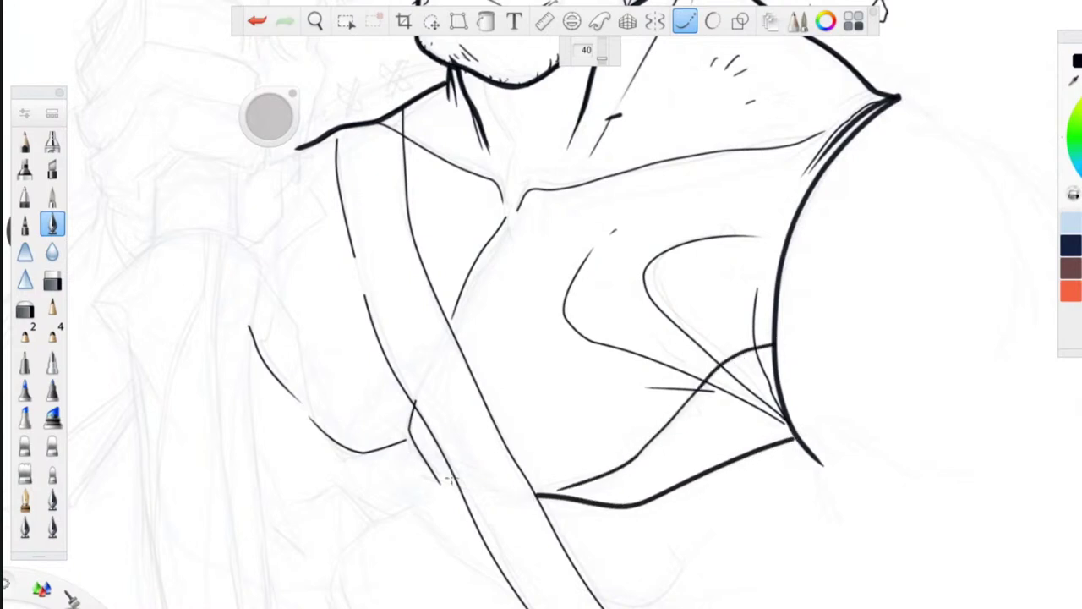
- Ink a heavy curved contour on the far side of the chest
mouse_move(262, 279)
mouse_down()
mouse_move(351, 442)
mouse_move(373, 457)
mouse_up()
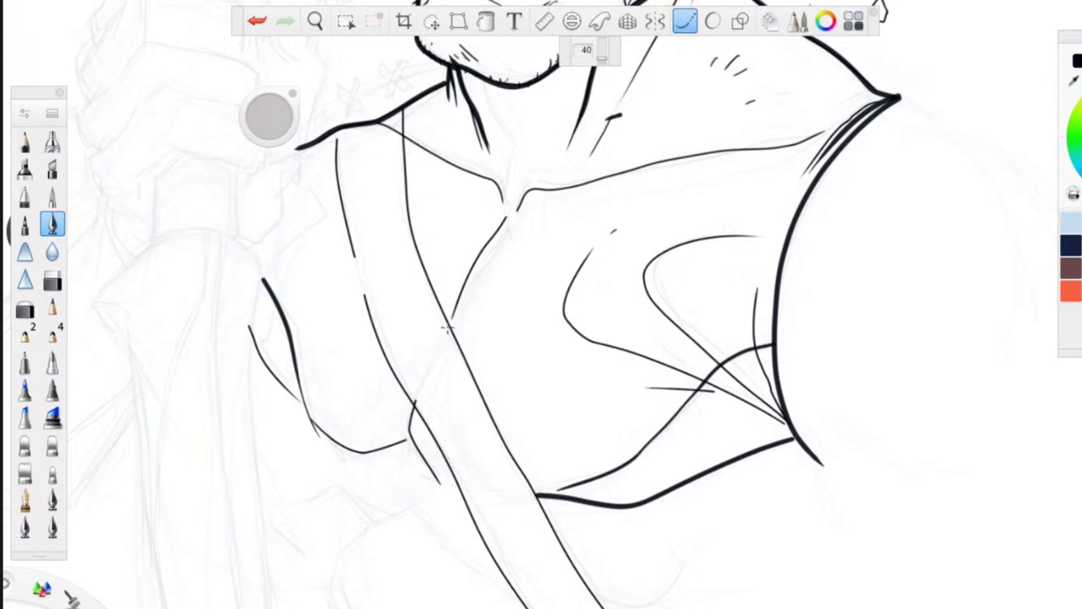
drag(356, 262, 362, 286)
click(258, 20)
- Use the fine inking brush to draw two parallel curved seam lines from under the chin down behind the far shoulder
key(space)
drag(341, 289, 393, 602)
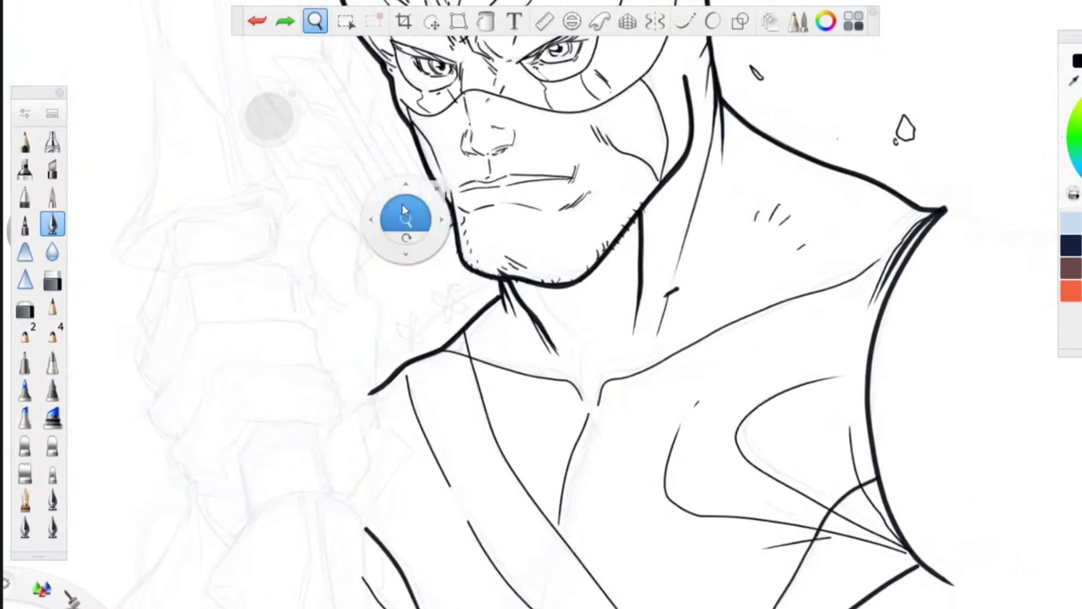
drag(406, 219, 431, 360)
drag(316, 343, 318, 403)
mouse_move(289, 363)
mouse_down()
mouse_move(334, 393)
mouse_move(241, 235)
mouse_up()
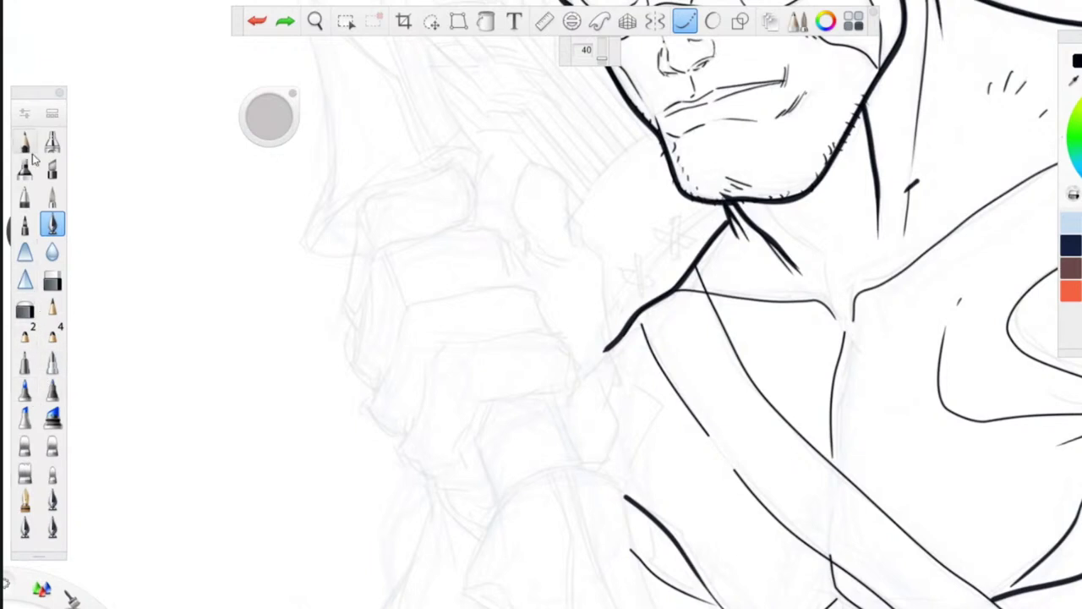
click(24, 501)
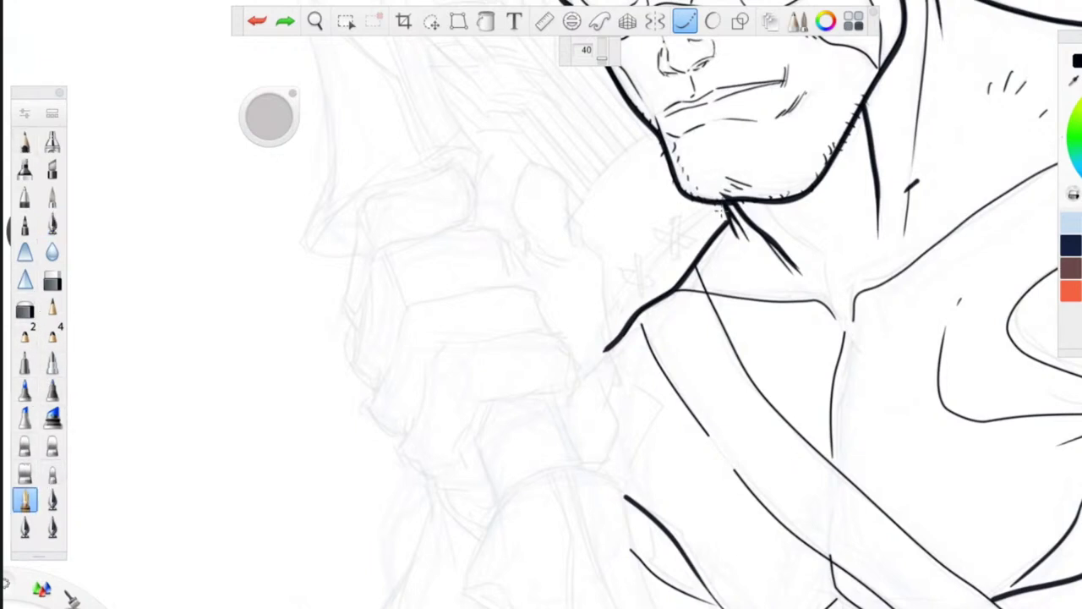
mouse_move(728, 210)
mouse_down()
mouse_move(634, 290)
mouse_move(611, 332)
mouse_up()
mouse_move(716, 203)
mouse_down()
mouse_move(680, 225)
mouse_move(608, 314)
mouse_up()
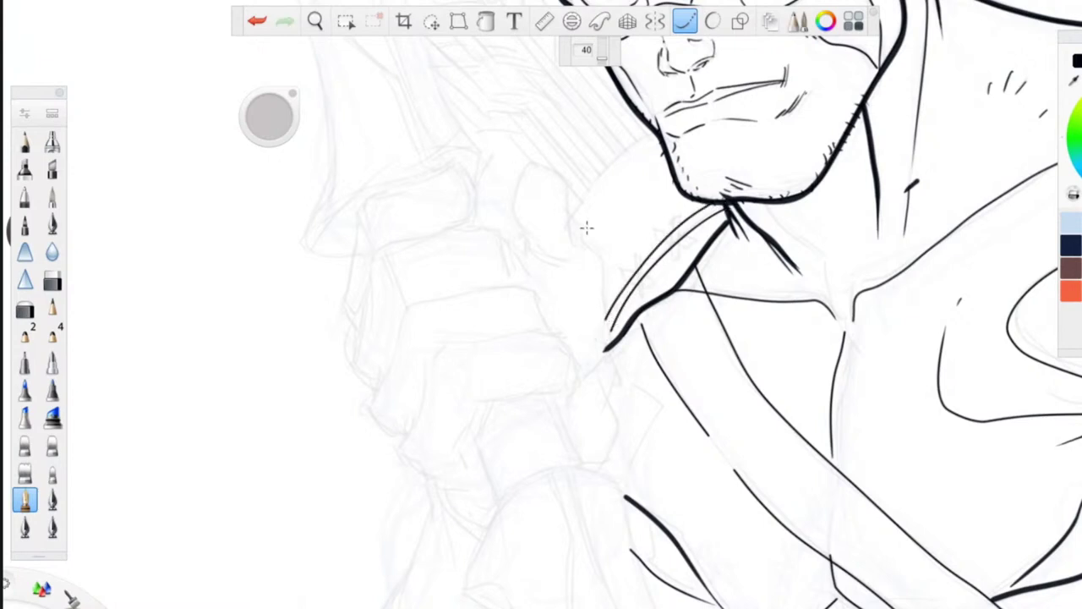
- Turn off Steady Stroke, erase gaps in the seam behind the far shoulder, and ink two crossed lacing stitches there
click(690, 21)
click(54, 282)
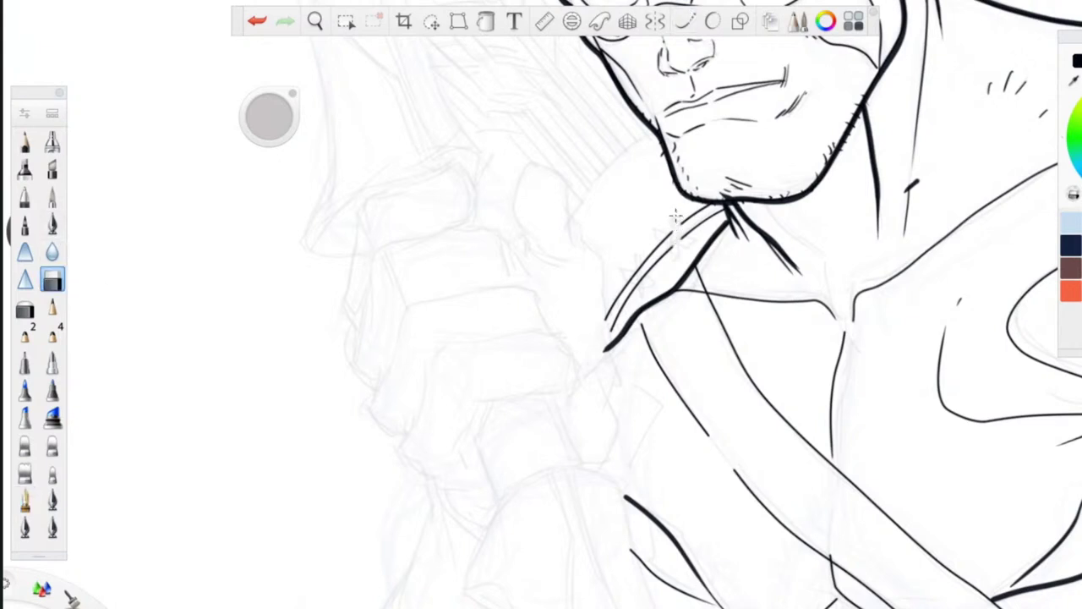
mouse_move(636, 271)
mouse_down()
mouse_move(641, 289)
mouse_move(650, 283)
mouse_up()
click(25, 501)
mouse_move(692, 207)
mouse_down()
mouse_move(673, 226)
mouse_move(675, 253)
mouse_move(669, 245)
mouse_up()
mouse_move(681, 234)
mouse_down()
mouse_move(680, 248)
mouse_move(645, 257)
mouse_up()
mouse_move(638, 259)
mouse_down()
mouse_move(644, 293)
mouse_move(636, 279)
mouse_up()
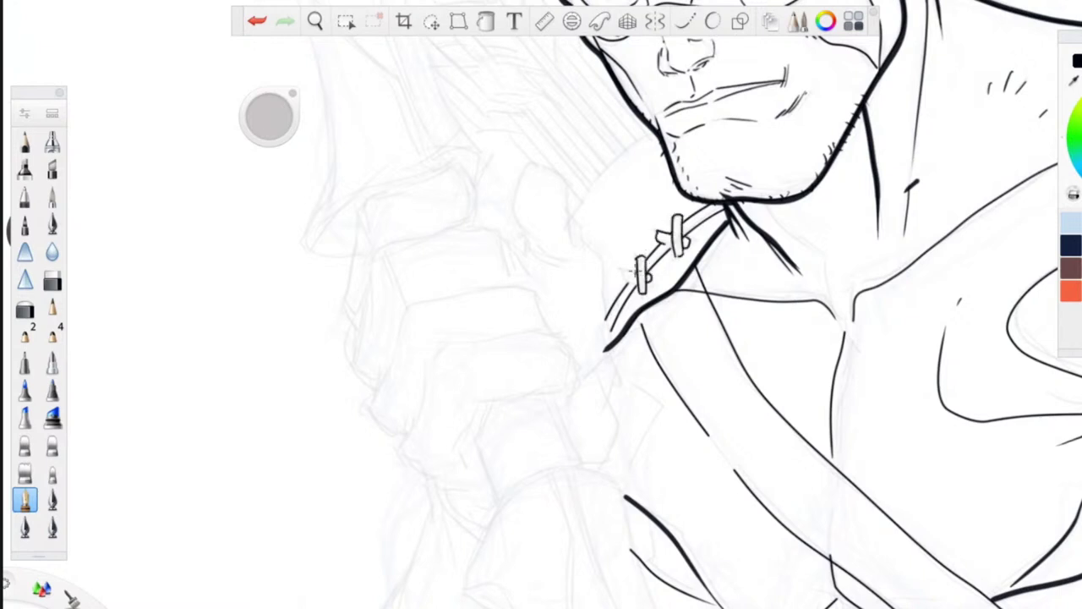
- Add short hatch marks above the stitches and ink the curved upper edge of the quiver with Steady Stroke on
drag(648, 181, 624, 207)
click(685, 22)
drag(651, 131, 572, 218)
key(space)
mouse_move(404, 373)
mouse_down()
mouse_move(359, 522)
mouse_move(384, 382)
mouse_move(318, 197)
mouse_up()
mouse_move(371, 429)
mouse_down()
mouse_move(335, 401)
mouse_move(319, 224)
mouse_up()
mouse_move(291, 340)
mouse_down()
mouse_move(331, 445)
mouse_move(499, 562)
mouse_up()
mouse_move(342, 511)
mouse_down()
mouse_move(293, 389)
mouse_move(287, 418)
mouse_up()
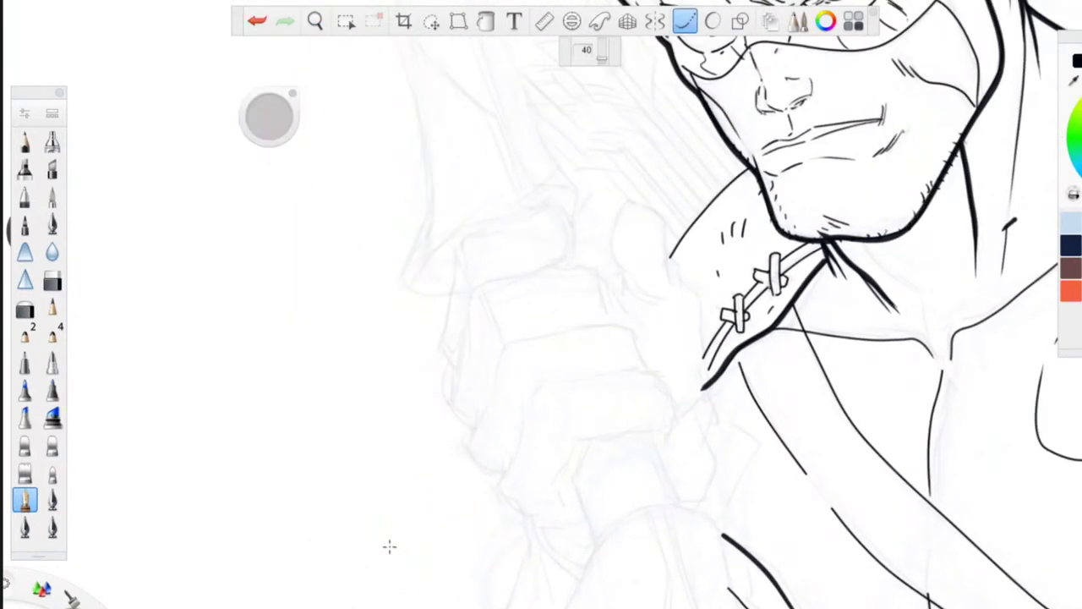
- Ink the raised thumb and the edge of the palm beside the stitched collar with the ink pen and Steady Stroke
click(52, 222)
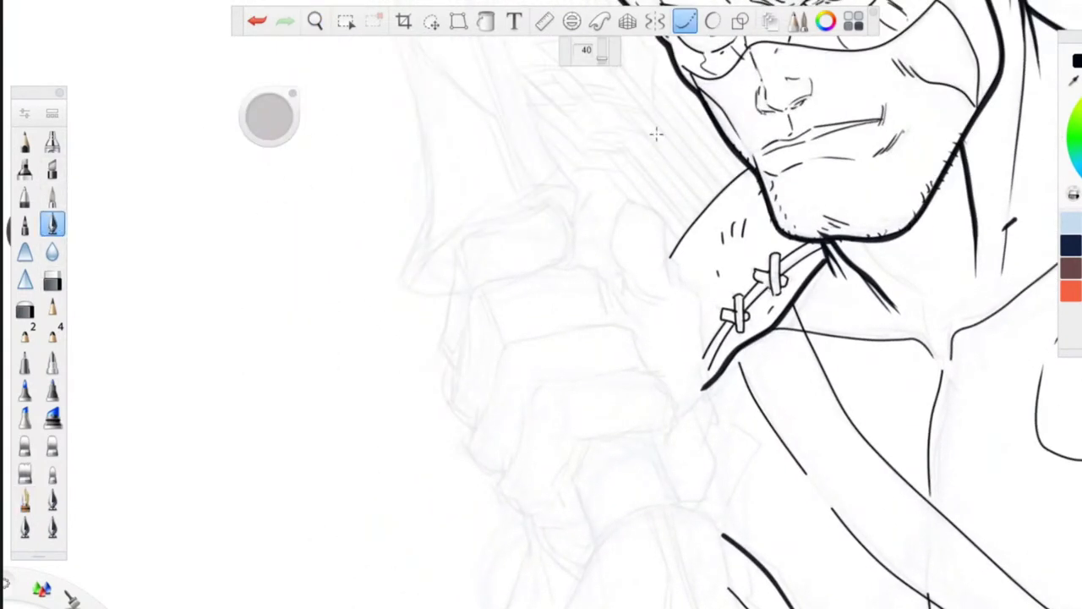
mouse_move(625, 193)
mouse_down()
mouse_move(661, 212)
mouse_move(621, 219)
mouse_move(610, 258)
mouse_move(644, 296)
mouse_up()
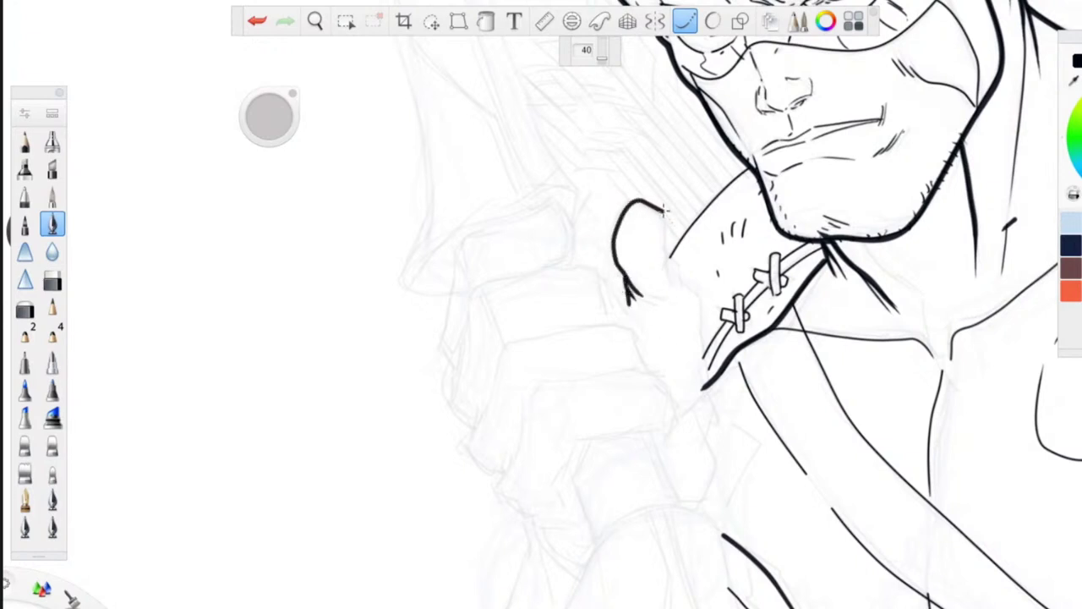
mouse_move(665, 215)
mouse_down()
mouse_move(670, 275)
mouse_move(699, 314)
mouse_move(716, 449)
mouse_move(676, 495)
mouse_up()
drag(700, 389, 711, 440)
click(689, 23)
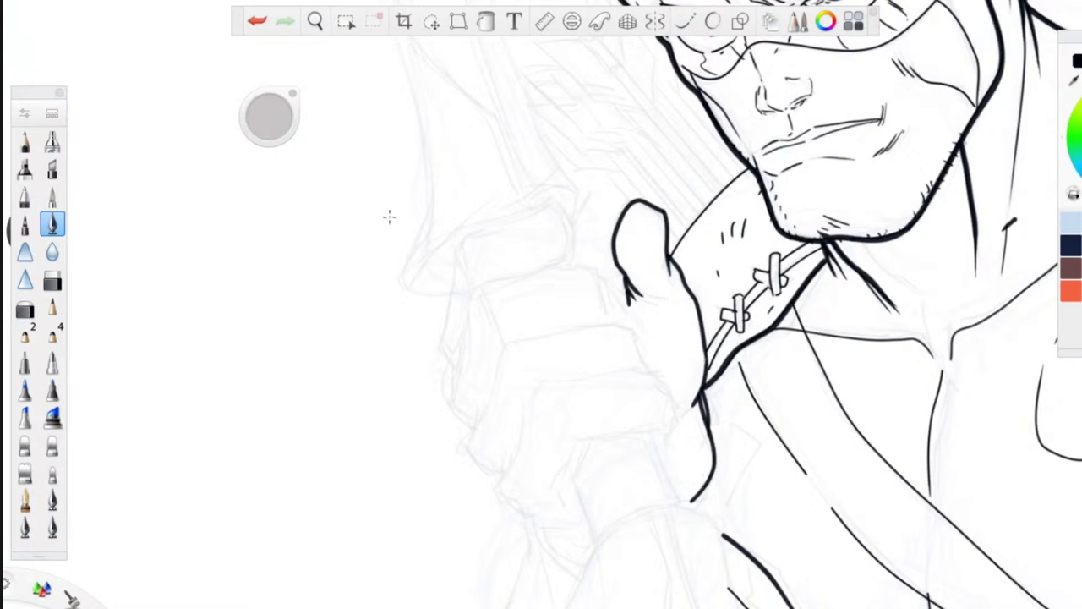
- Ink the weapon's grip below the fist with two straight sides and curved wrap bands, using Steady Stroke
key(space)
drag(386, 457, 345, 177)
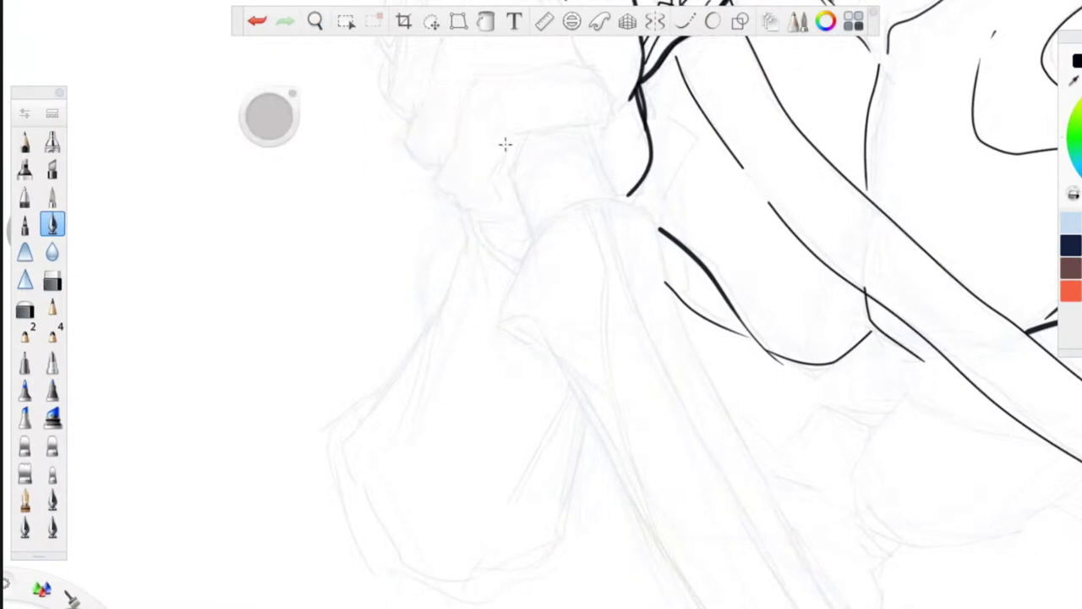
click(685, 21)
drag(590, 125, 622, 196)
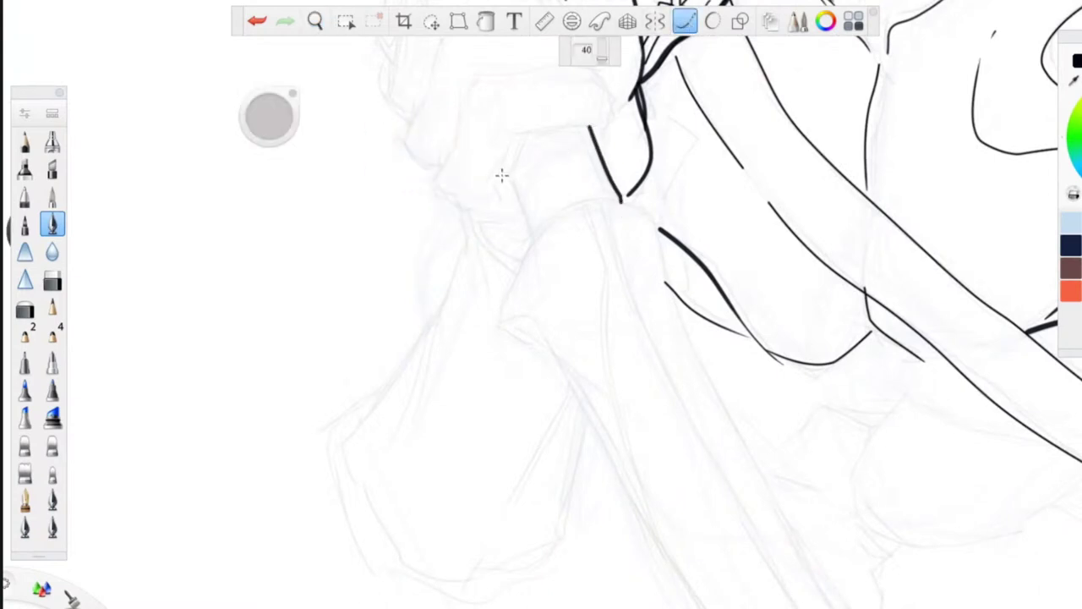
drag(505, 173, 533, 240)
drag(589, 135, 507, 178)
mouse_move(600, 155)
mouse_down()
mouse_move(537, 181)
mouse_move(534, 211)
mouse_up()
mouse_move(609, 176)
mouse_down()
mouse_move(548, 196)
mouse_move(528, 234)
mouse_up()
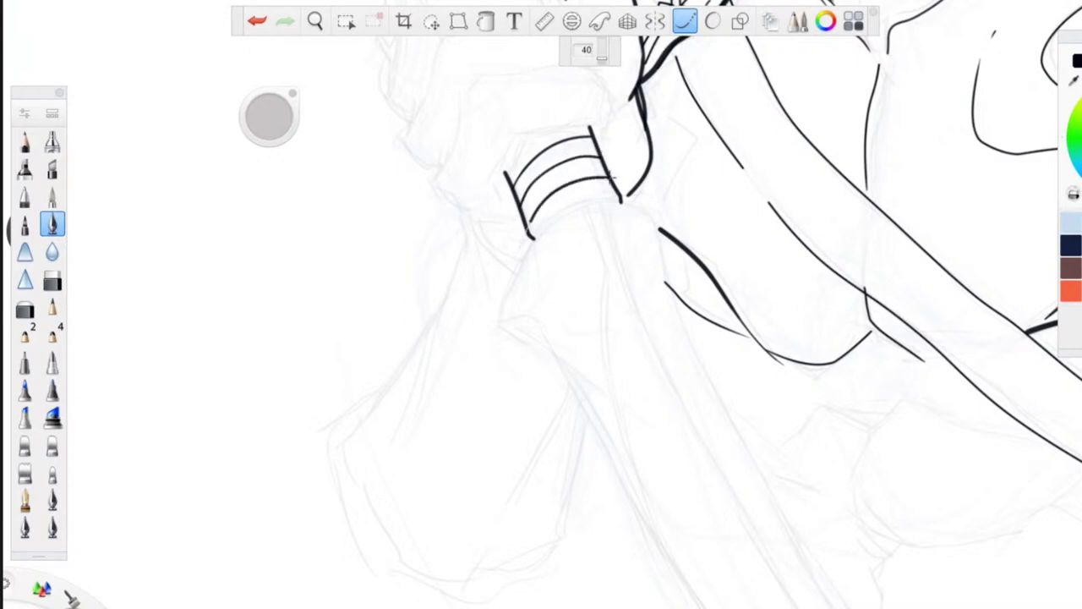
drag(526, 149, 551, 129)
drag(614, 195, 576, 201)
- Ink the flared shoulder of the weapon's shaft, curving under the wrapped grip down to its outer corner
key(space)
drag(310, 254, 340, 367)
drag(308, 129, 355, 229)
drag(358, 309, 366, 269)
drag(391, 282, 318, 188)
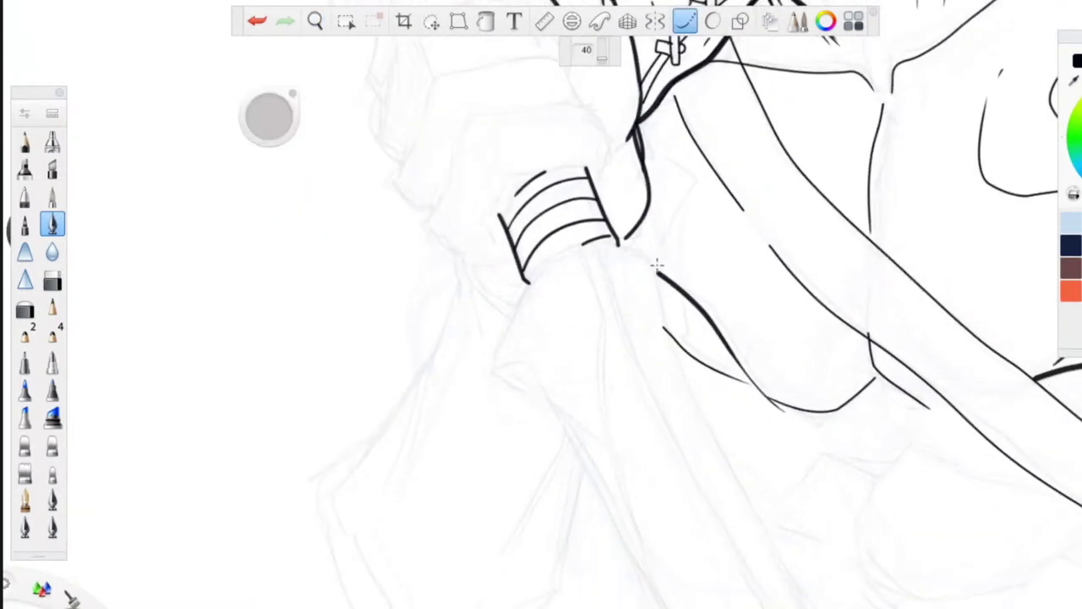
mouse_move(604, 241)
mouse_down()
mouse_move(539, 266)
mouse_move(507, 323)
mouse_up()
click(257, 22)
mouse_move(633, 253)
mouse_down()
mouse_move(592, 241)
mouse_move(566, 251)
mouse_move(525, 285)
mouse_move(499, 346)
mouse_up()
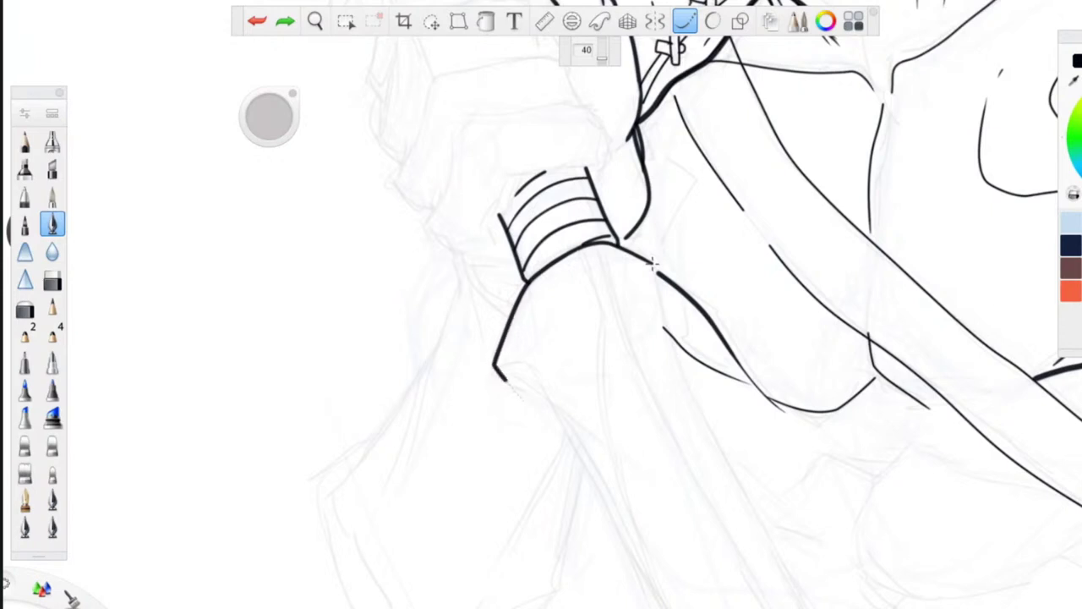
- Ink the shaft's long chest-side edge, a parallel inner line and the upper part of its outer edge
mouse_move(653, 262)
mouse_down()
mouse_move(665, 330)
mouse_move(803, 607)
mouse_up()
drag(355, 503, 197, 310)
mouse_move(446, 52)
mouse_down()
mouse_move(462, 134)
mouse_move(511, 247)
mouse_move(683, 550)
mouse_up()
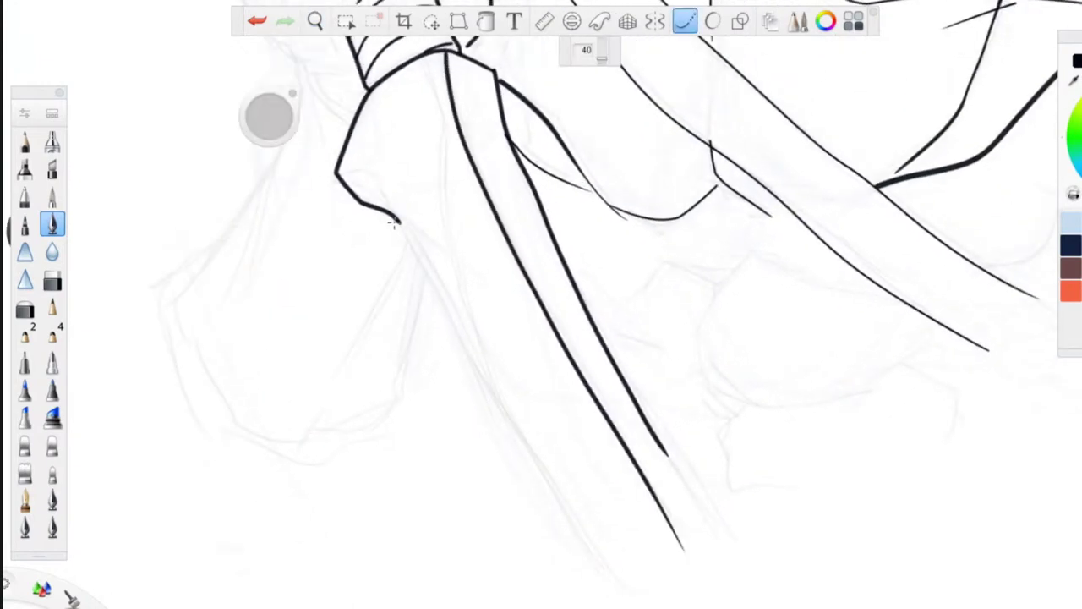
drag(395, 218, 486, 365)
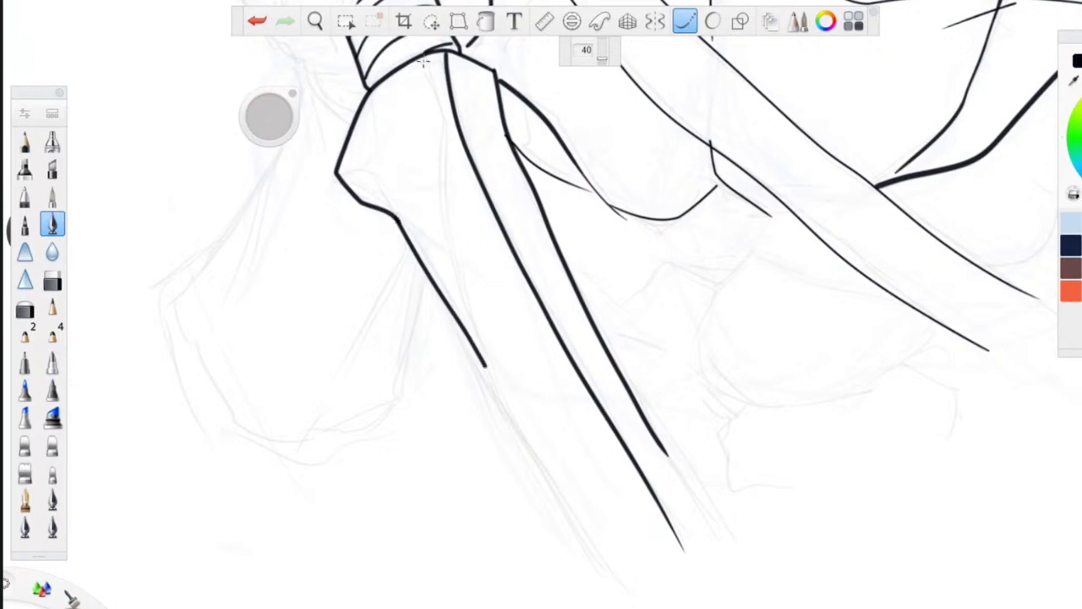
- Ink the doubled inner contour down from the grip and extend the shaft's outer edge toward its lower end
mouse_move(427, 54)
mouse_down()
mouse_move(446, 112)
mouse_move(457, 264)
mouse_move(491, 369)
mouse_up()
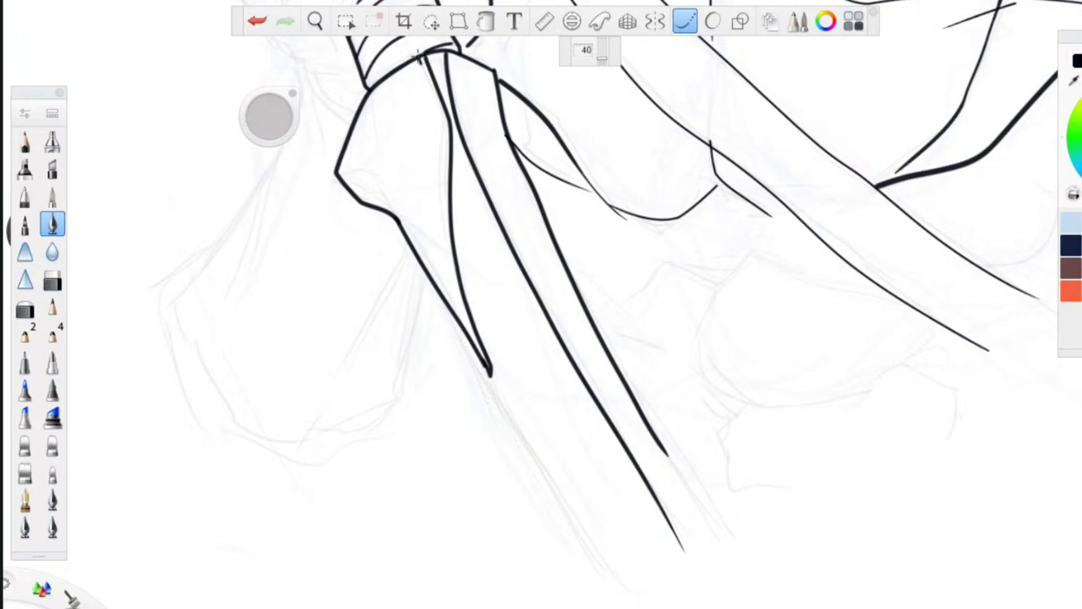
drag(436, 100, 446, 129)
key(ctrl+z)
mouse_move(418, 59)
mouse_down()
mouse_move(436, 106)
mouse_move(438, 250)
mouse_up()
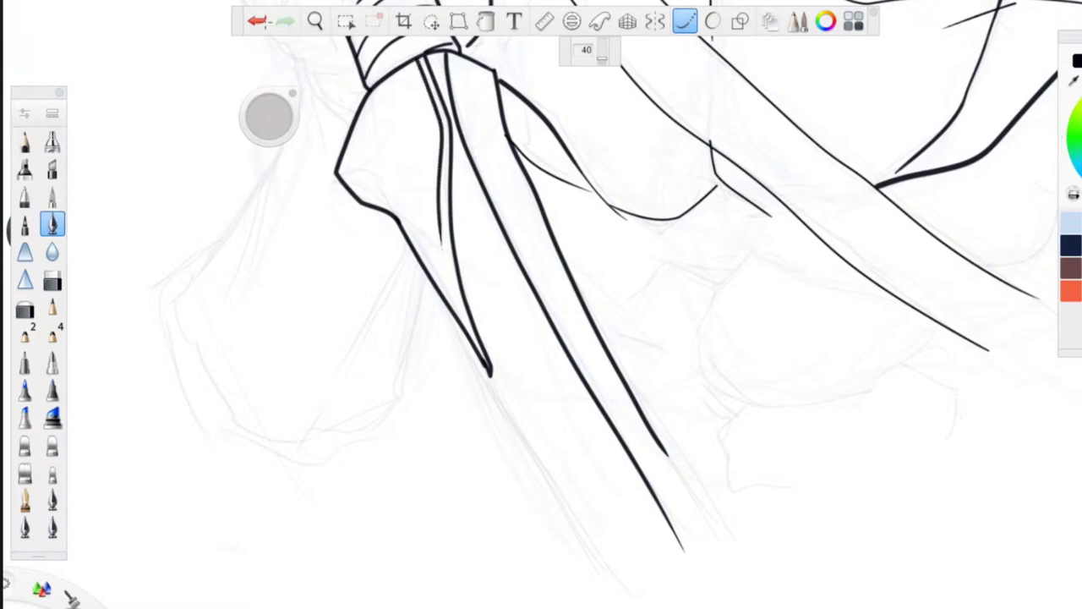
key(space)
drag(326, 444, 191, 269)
drag(353, 197, 522, 459)
- Draw thin wood-grain lines inside the shaft freehand with the Busted Fountain Pen, without Steady Stroke
key(space)
drag(285, 300, 502, 507)
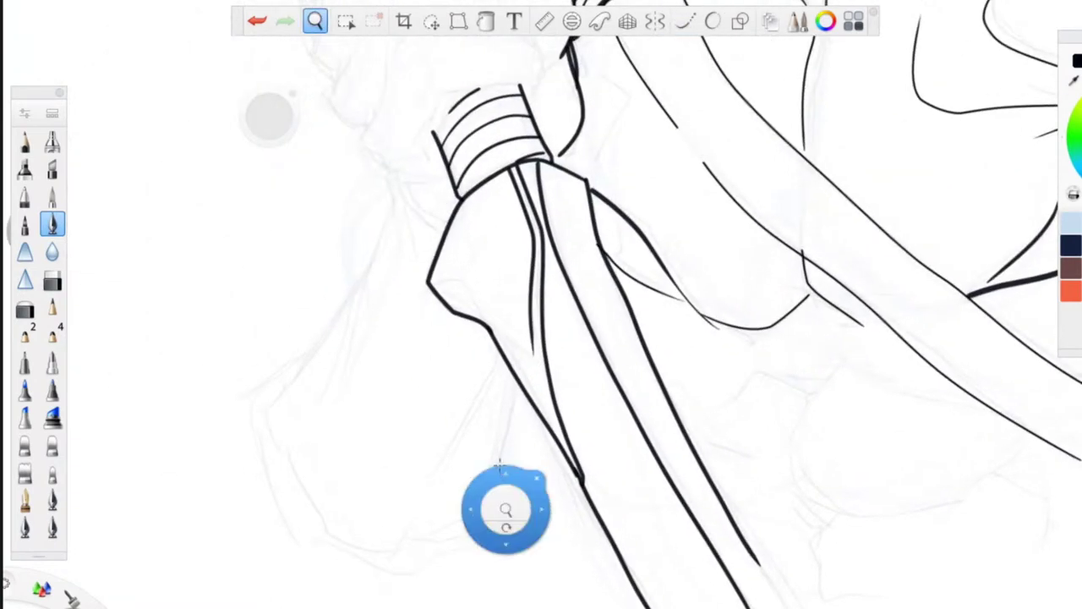
click(685, 23)
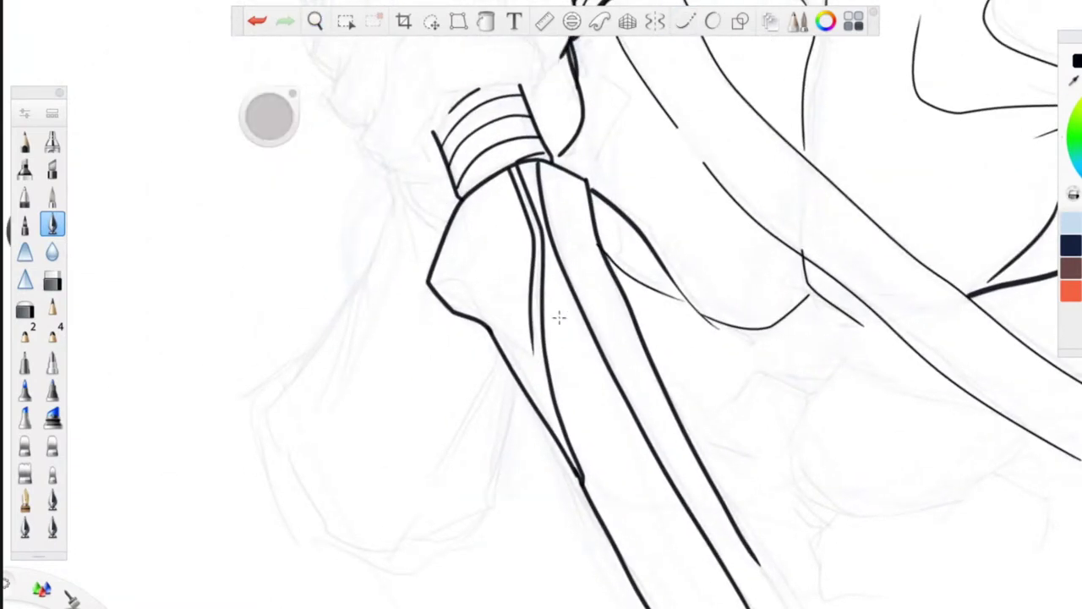
click(25, 501)
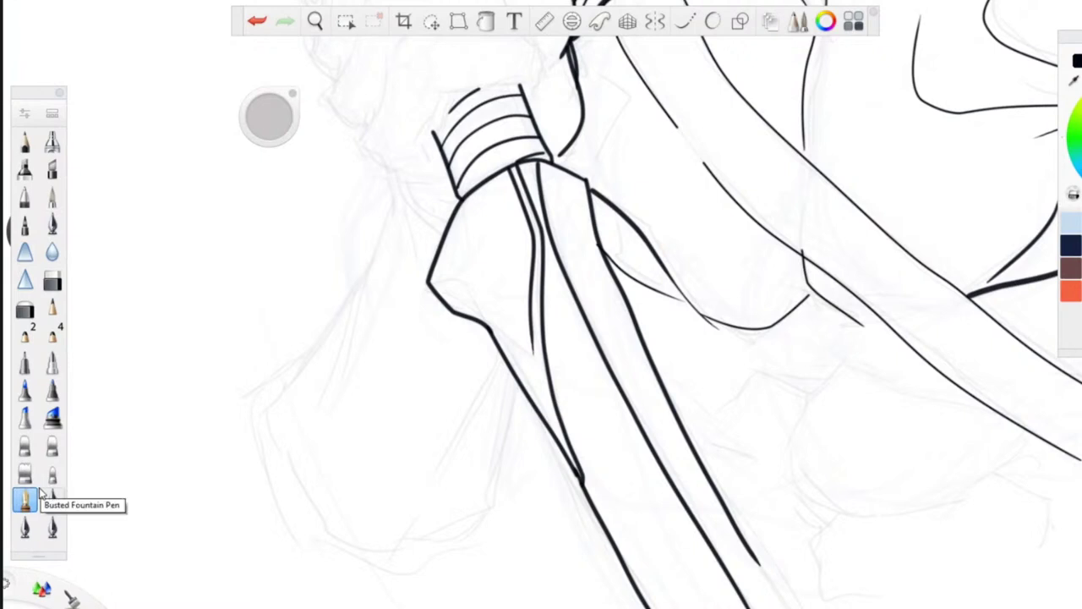
drag(550, 279, 644, 470)
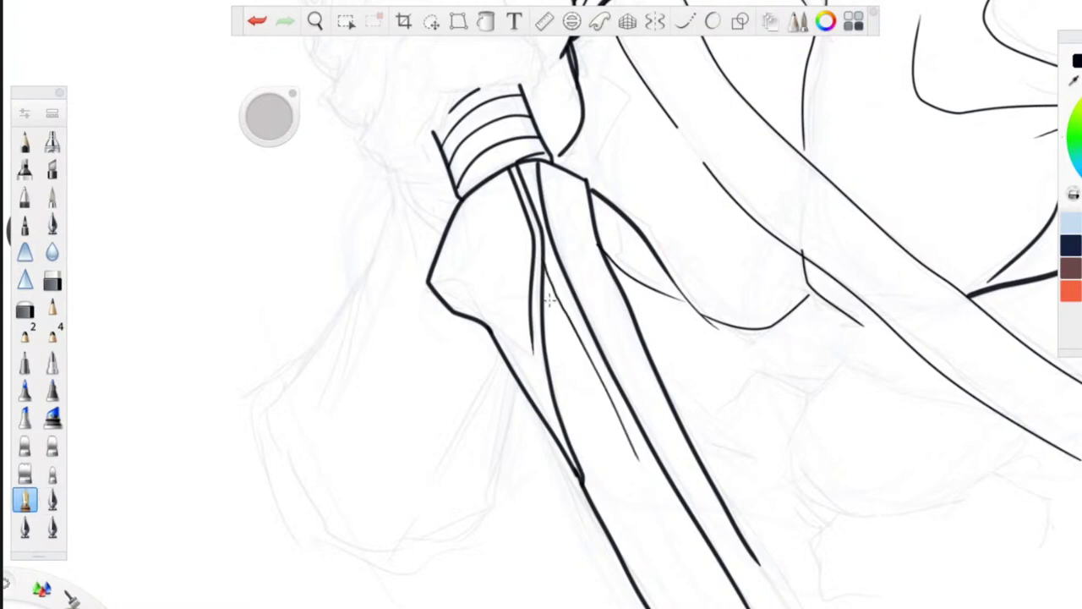
drag(558, 320, 677, 571)
drag(545, 352, 626, 502)
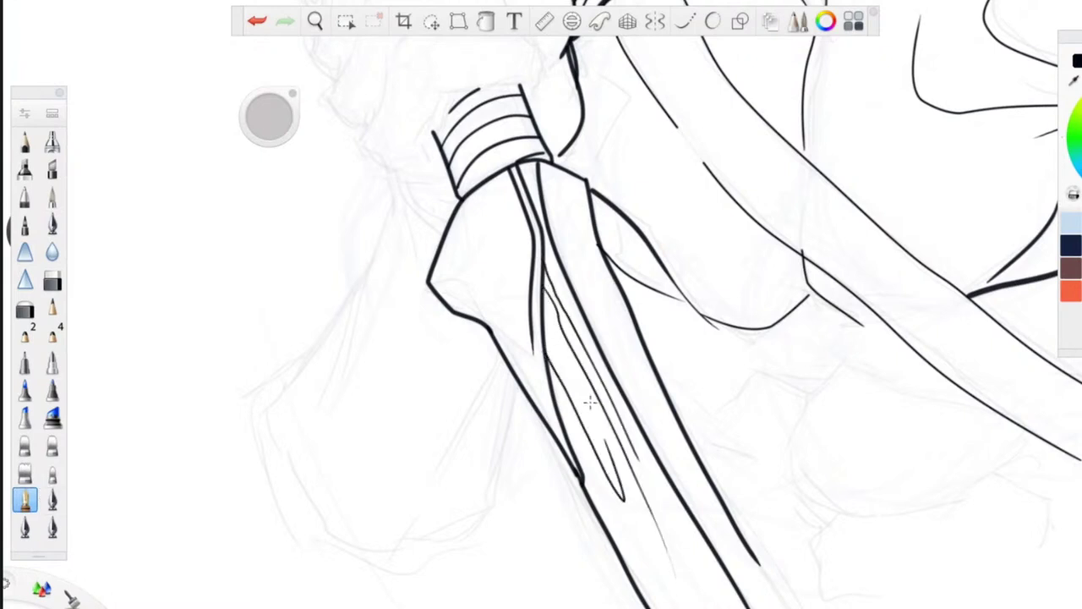
drag(568, 432, 641, 566)
key(space)
mouse_move(373, 417)
mouse_down()
mouse_move(374, 432)
mouse_move(548, 608)
mouse_up()
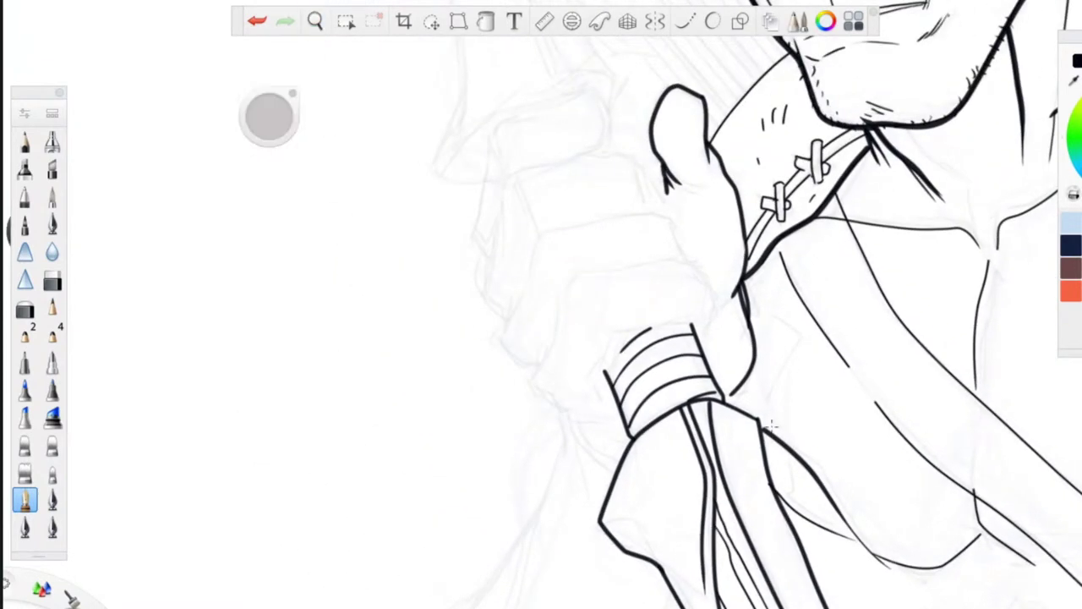
mouse_move(566, 223)
mouse_down()
mouse_move(535, 262)
mouse_move(545, 288)
mouse_up()
click(257, 24)
drag(709, 269, 707, 333)
drag(651, 269, 566, 319)
click(256, 24)
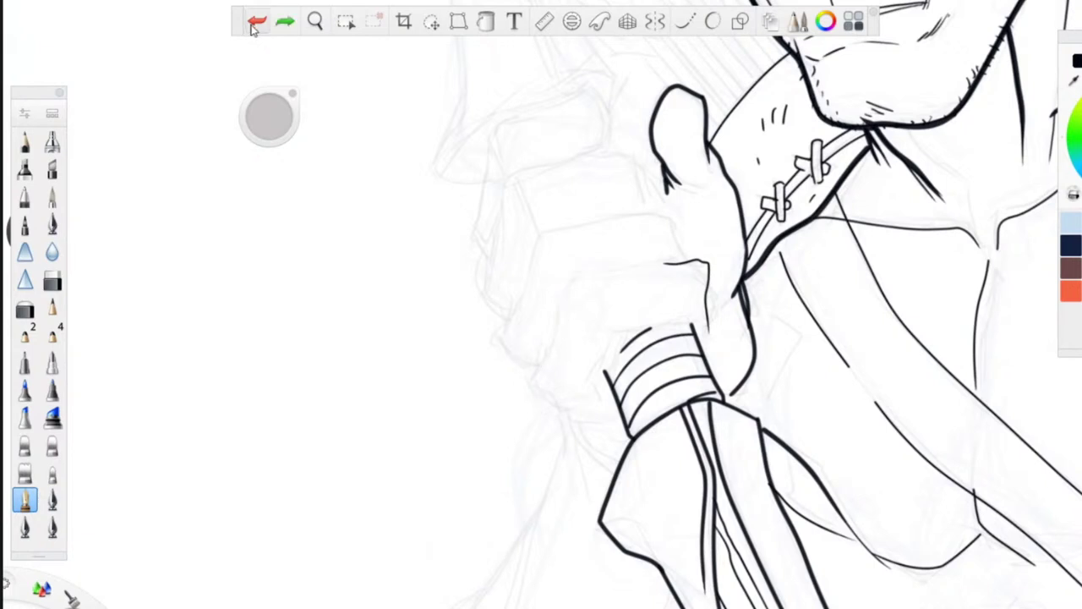
click(52, 500)
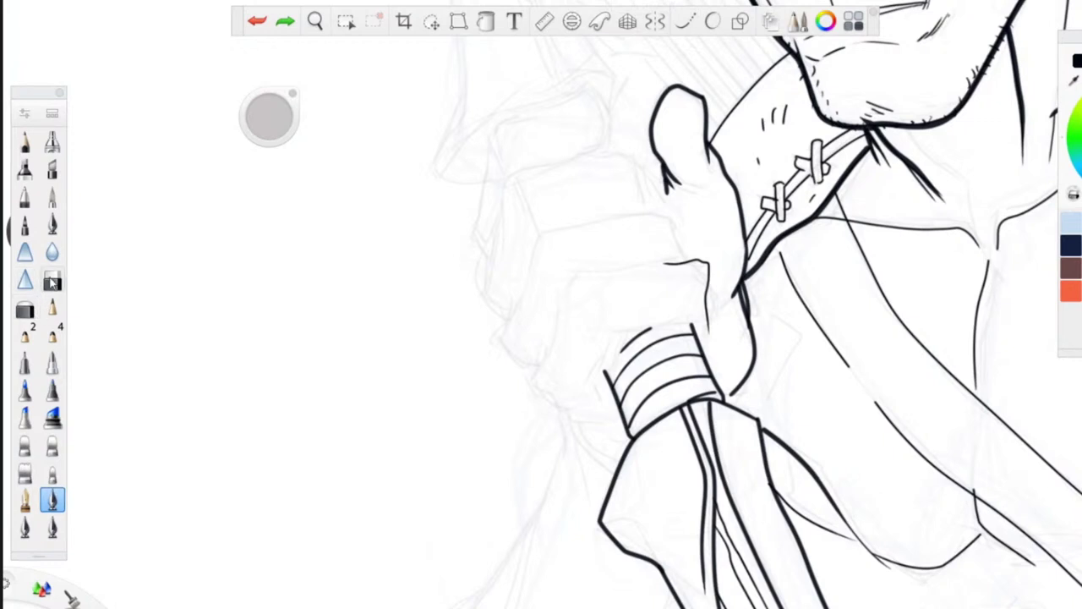
click(53, 280)
mouse_move(716, 266)
mouse_down()
mouse_move(695, 265)
mouse_move(708, 321)
mouse_move(715, 306)
mouse_up()
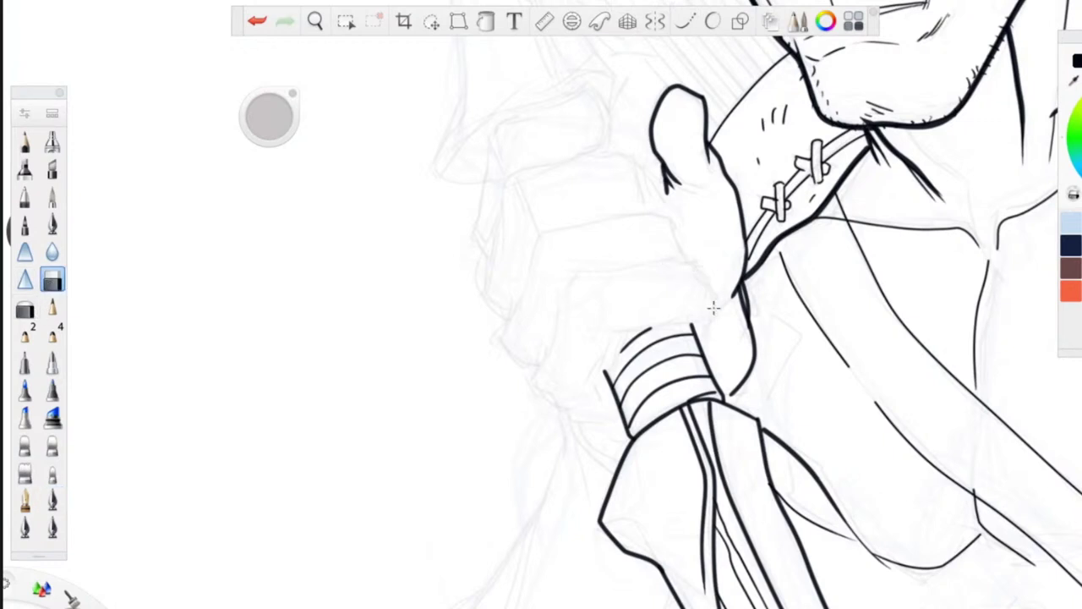
click(53, 500)
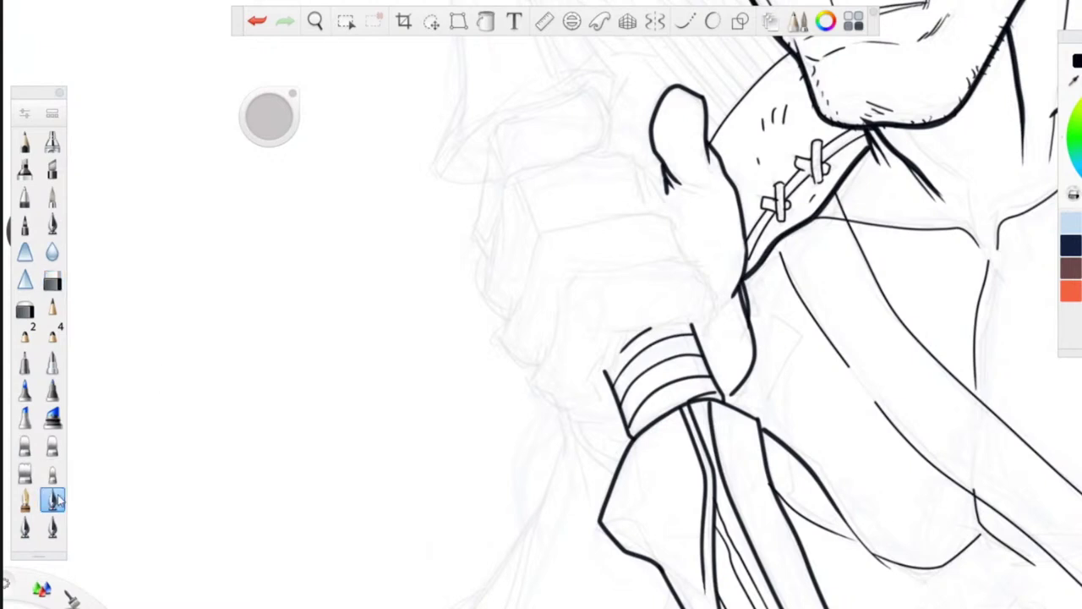
mouse_move(681, 252)
mouse_down()
mouse_move(616, 251)
mouse_move(572, 276)
mouse_up()
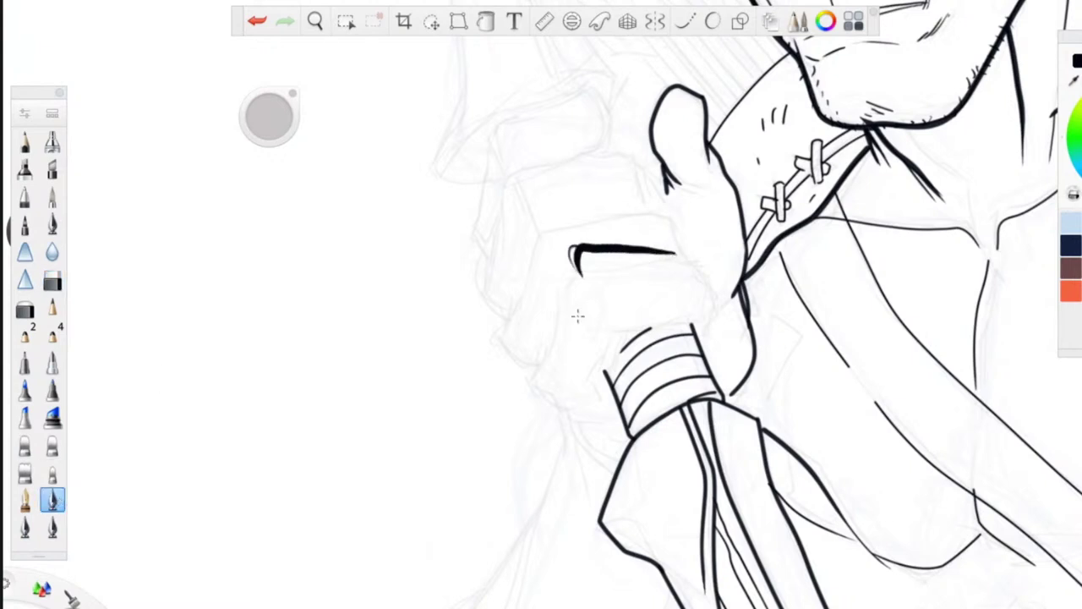
click(256, 21)
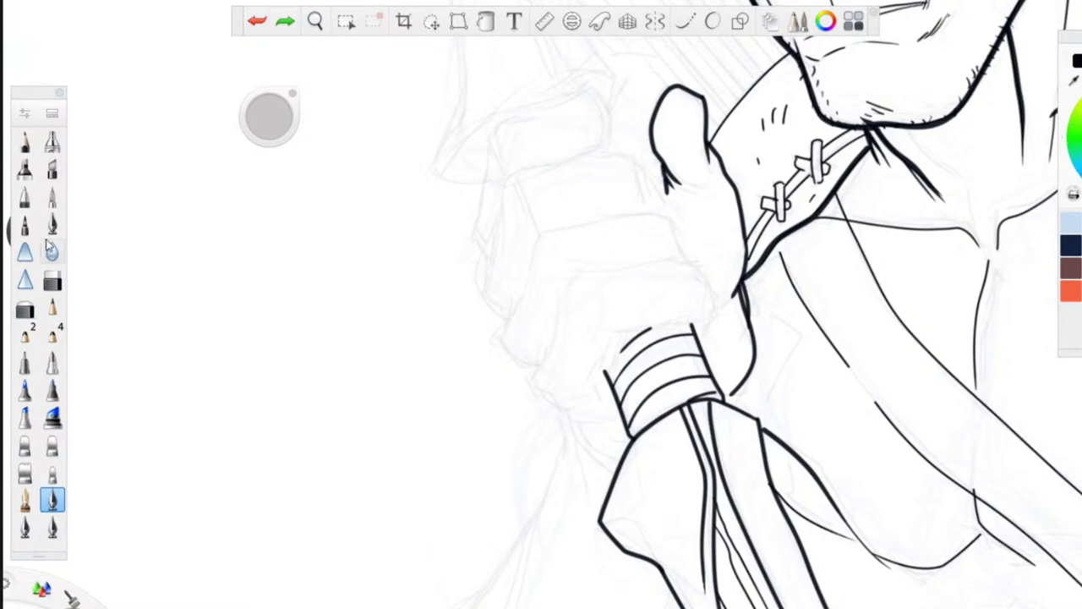
- Ink the outlines of the three lower fingers and the outer edge of the fist with the ink pen
click(52, 223)
mouse_move(671, 264)
mouse_down()
mouse_move(692, 266)
mouse_move(711, 300)
mouse_move(705, 328)
mouse_up()
mouse_move(626, 270)
mouse_down()
mouse_move(537, 371)
mouse_move(539, 355)
mouse_move(603, 482)
mouse_move(602, 448)
mouse_up()
mouse_move(684, 257)
mouse_down()
mouse_move(666, 221)
mouse_move(542, 232)
mouse_move(508, 322)
mouse_move(535, 369)
mouse_up()
mouse_move(646, 205)
mouse_down()
mouse_move(479, 181)
mouse_move(536, 171)
mouse_move(475, 296)
mouse_move(479, 282)
mouse_move(506, 316)
mouse_up()
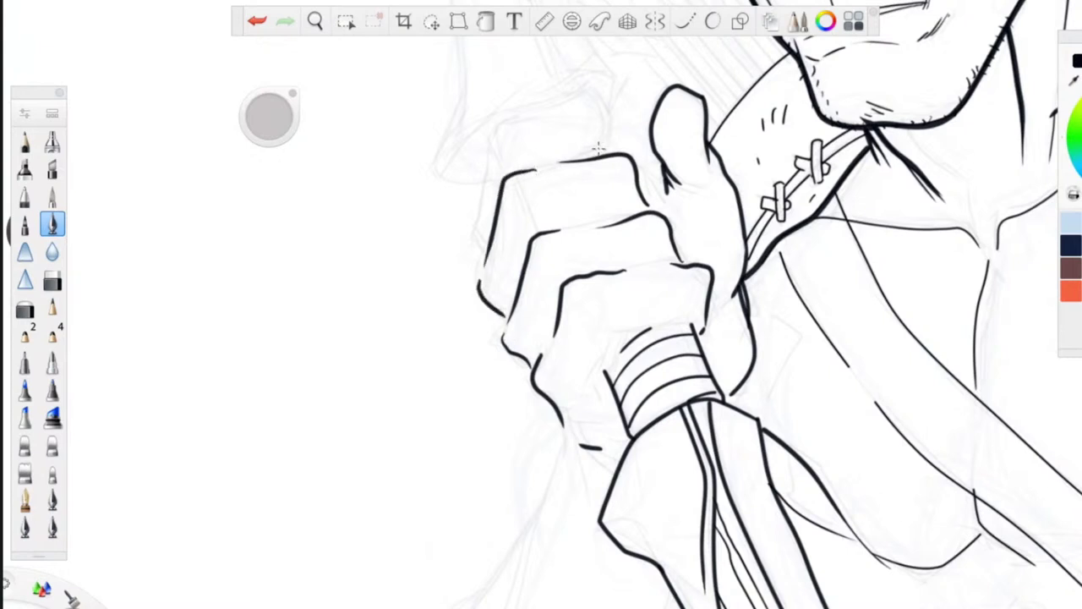
- Add fold lines at the knuckles, close the gaps along the finger tops and define the edge around the grip
mouse_move(533, 242)
mouse_down()
mouse_move(566, 271)
mouse_move(590, 327)
mouse_up()
drag(631, 268, 663, 264)
mouse_move(695, 324)
mouse_down()
mouse_move(591, 350)
mouse_move(623, 337)
mouse_move(601, 362)
mouse_move(618, 340)
mouse_move(605, 406)
mouse_up()
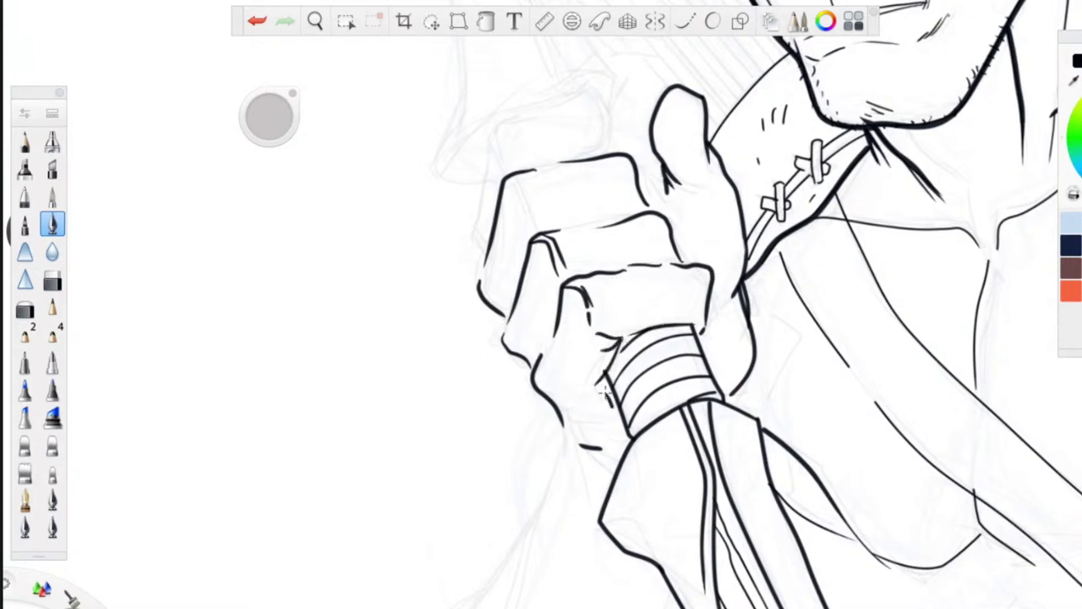
mouse_move(532, 169)
mouse_down()
mouse_move(511, 191)
mouse_move(543, 203)
mouse_up()
drag(647, 210, 580, 222)
drag(529, 174, 564, 171)
drag(565, 173, 575, 173)
- Ink crease lines along the outer side of the fingers and a contour at the inner base of the thumb
drag(479, 284, 506, 232)
drag(504, 344, 507, 315)
drag(514, 314, 530, 299)
drag(529, 375, 573, 327)
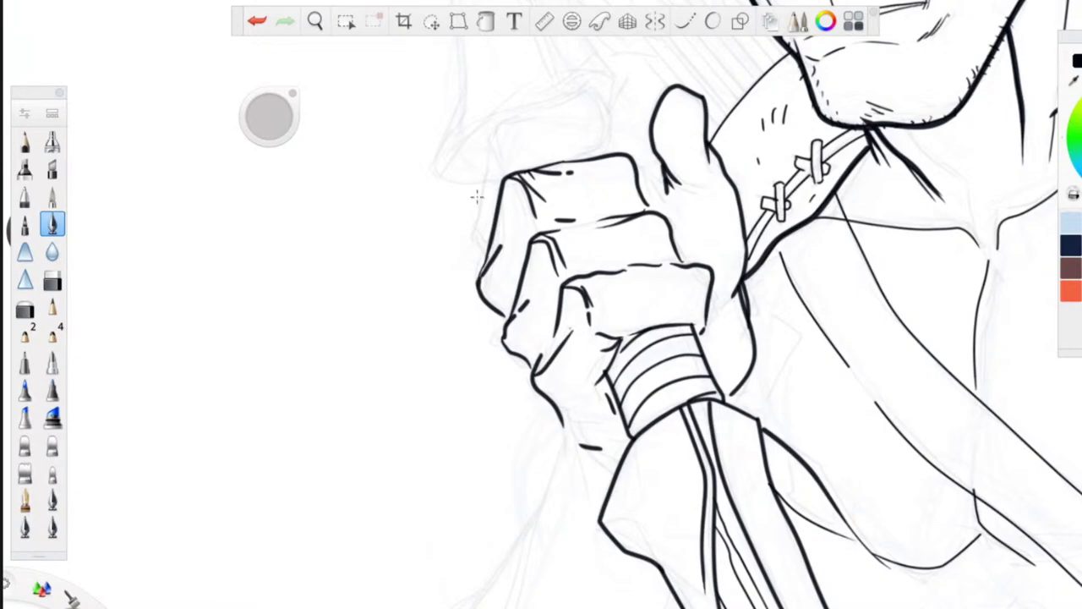
drag(665, 171, 678, 225)
- Ink the index finger above the other three fingers of the fist
key(space)
drag(536, 271, 414, 452)
drag(406, 457, 492, 425)
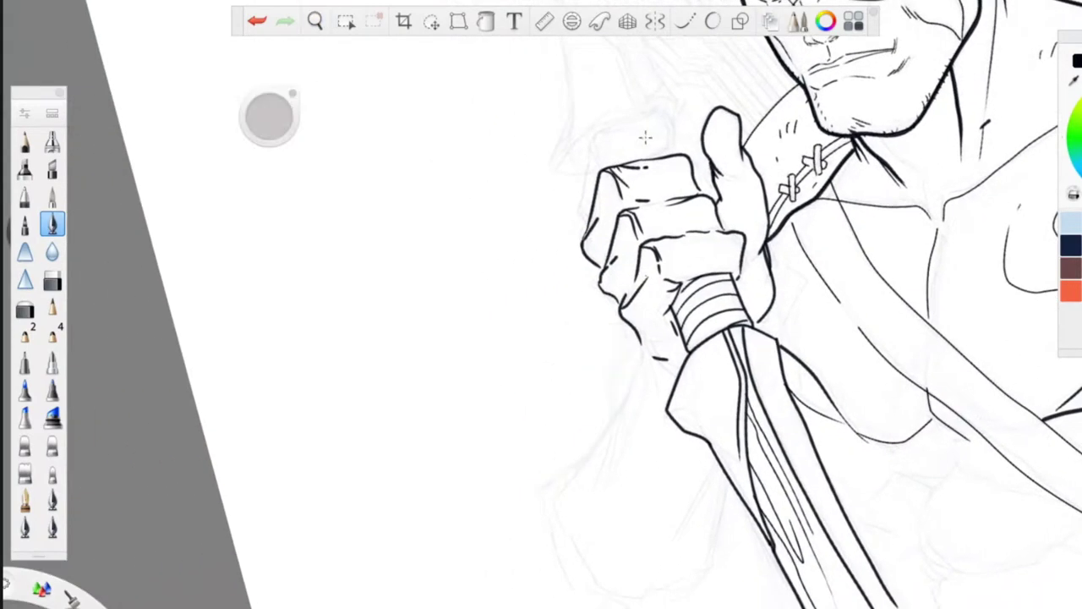
mouse_move(648, 159)
mouse_down()
mouse_move(656, 103)
mouse_move(590, 138)
mouse_move(603, 167)
mouse_up()
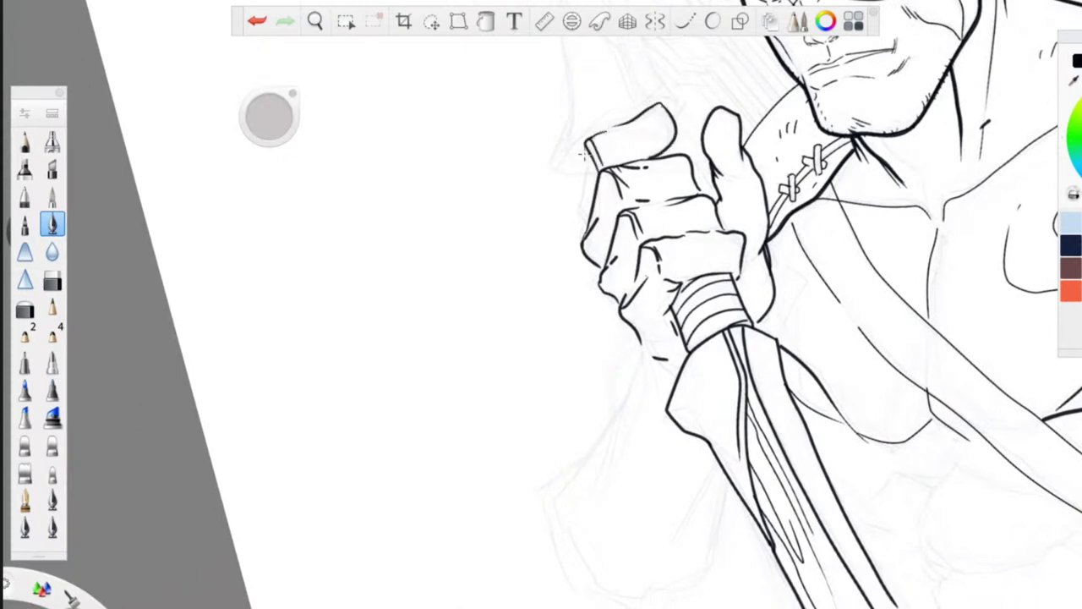
- Ink the back of the hand and wrist, then both sides of the forearm below the fist
key(space)
mouse_move(665, 340)
mouse_down()
mouse_move(600, 310)
mouse_move(687, 342)
mouse_up()
drag(661, 298, 695, 337)
mouse_move(654, 303)
mouse_down()
mouse_move(636, 358)
mouse_move(585, 414)
mouse_move(567, 500)
mouse_up()
drag(746, 437, 667, 561)
drag(741, 419, 668, 533)
- Thicken the hood's edge between the jaw and the thumb with a Steady Stroke ink line
key(space)
drag(444, 542, 479, 579)
drag(413, 408, 447, 409)
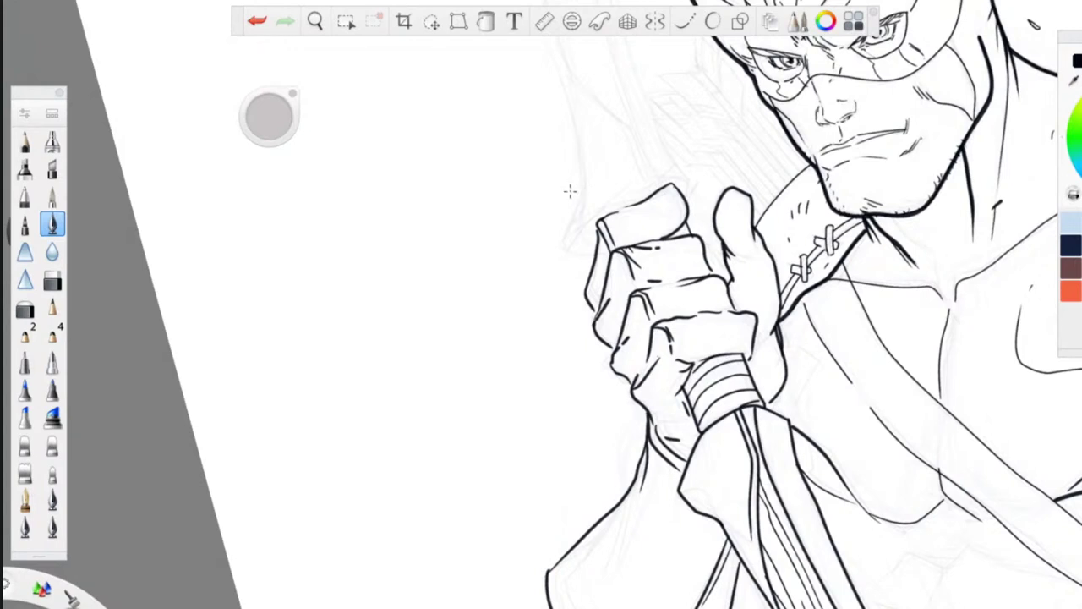
click(687, 23)
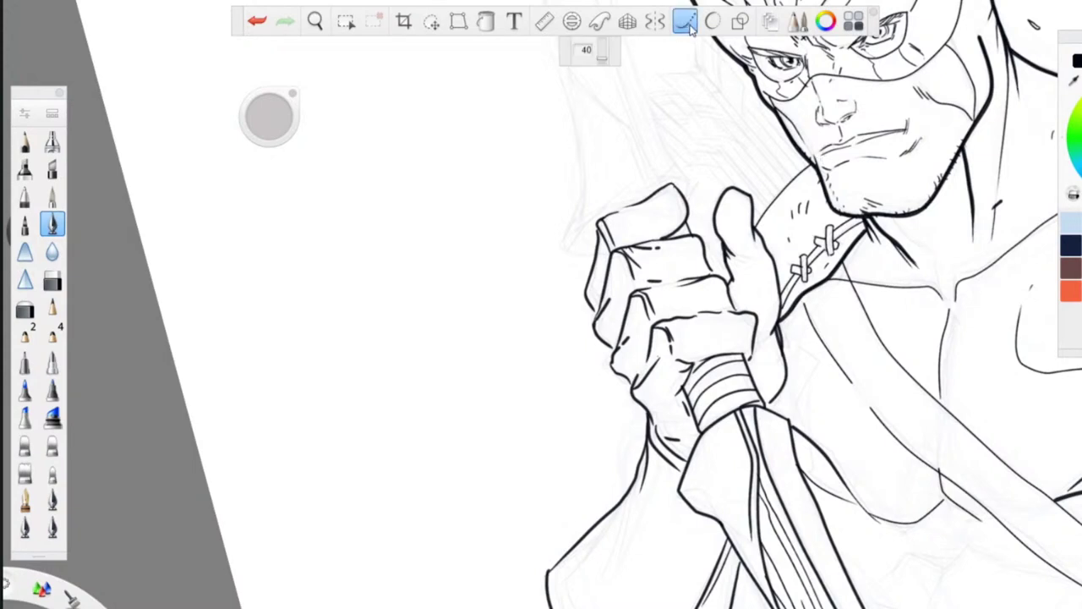
drag(811, 163, 756, 232)
click(261, 23)
drag(804, 165, 772, 205)
- Close the rounded lower outline of the forearm and add two long fold lines inside it
drag(437, 479, 391, 227)
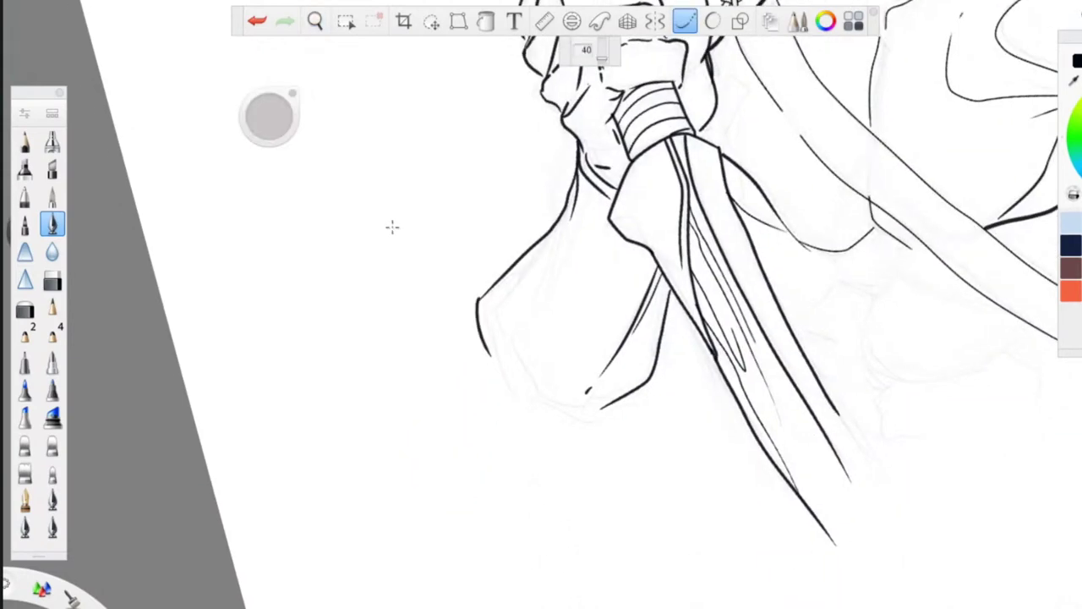
drag(615, 272, 582, 372)
drag(595, 317, 557, 402)
mouse_move(487, 349)
mouse_down()
mouse_move(548, 406)
mouse_move(595, 409)
mouse_up()
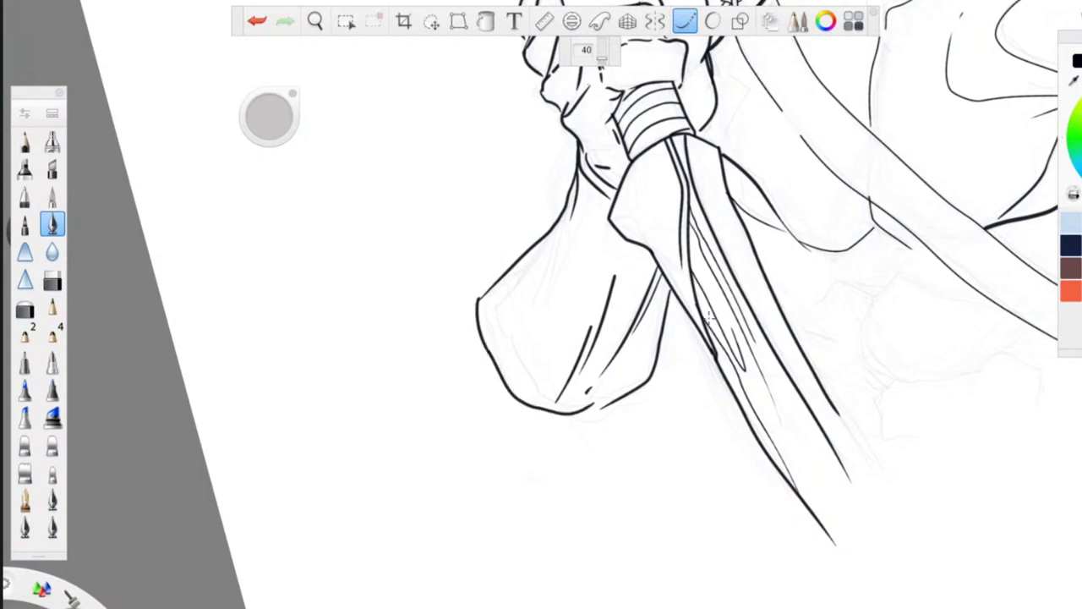
- Thicken the chest's centre line and the lower contour of the pectoral beside the weapon with Steady Stroke
drag(536, 314, 287, 353)
click(686, 22)
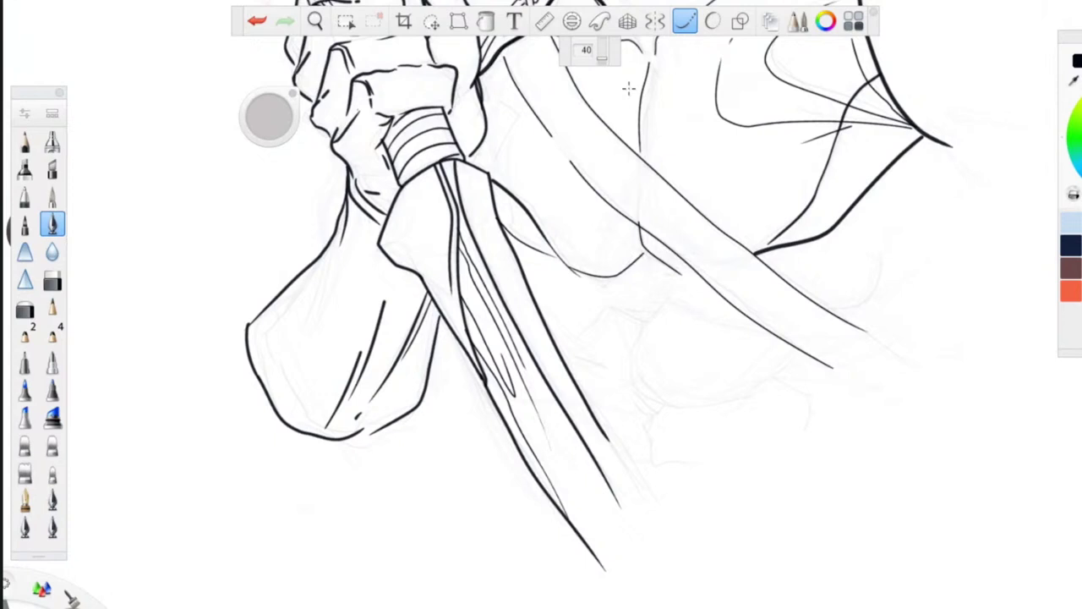
drag(648, 61, 638, 145)
drag(639, 227, 694, 286)
mouse_move(644, 252)
mouse_down()
mouse_move(569, 267)
mouse_move(488, 203)
mouse_up()
- Ink the abdominal muscle contours below the chest strap and the rib muscle lines along the torso's far side
mouse_move(686, 303)
mouse_down()
mouse_move(652, 320)
mouse_move(628, 365)
mouse_move(653, 402)
mouse_move(742, 403)
mouse_move(784, 370)
mouse_up()
mouse_move(657, 410)
mouse_down()
mouse_move(650, 457)
mouse_move(680, 480)
mouse_up()
mouse_move(634, 337)
mouse_down()
mouse_move(609, 317)
mouse_move(563, 385)
mouse_up()
mouse_move(892, 235)
mouse_down()
mouse_move(880, 280)
mouse_move(844, 311)
mouse_up()
mouse_move(919, 205)
mouse_down()
mouse_move(835, 287)
mouse_move(924, 259)
mouse_move(872, 336)
mouse_up()
key(space)
drag(418, 335, 290, 521)
drag(607, 362, 478, 536)
drag(343, 472, 595, 608)
drag(429, 608, 386, 287)
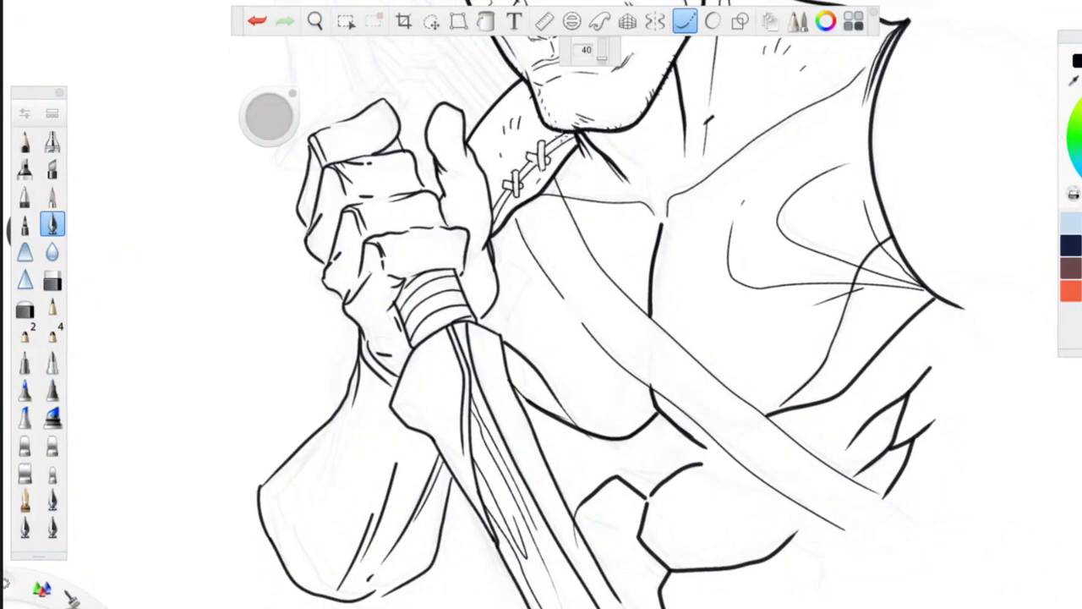
- Ink both long edges of the diagonal chest strap with thick Steady Stroke lines
key(space)
drag(540, 449, 502, 421)
drag(483, 209, 361, 215)
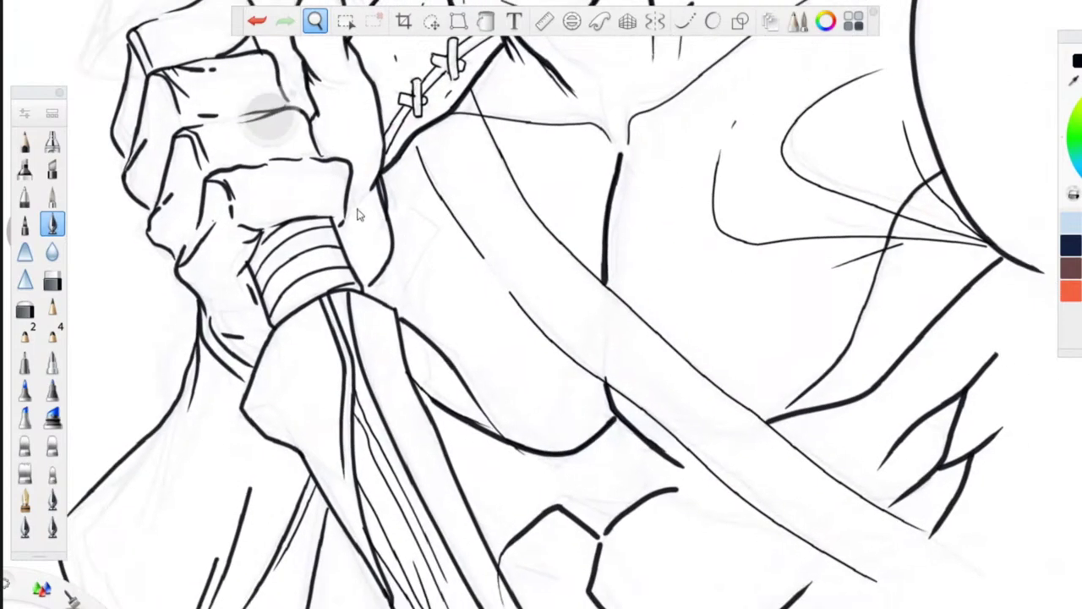
mouse_move(471, 88)
mouse_down()
mouse_move(546, 222)
mouse_move(614, 292)
mouse_move(812, 462)
mouse_move(979, 556)
mouse_up()
mouse_move(413, 138)
mouse_down()
mouse_move(432, 188)
mouse_move(511, 305)
mouse_move(904, 608)
mouse_up()
- Turn off Steady Stroke and erase the stray line ends along the chest strap's edge with the hard eraser
key(space)
drag(408, 313, 355, 231)
drag(470, 298, 469, 258)
click(685, 24)
click(685, 30)
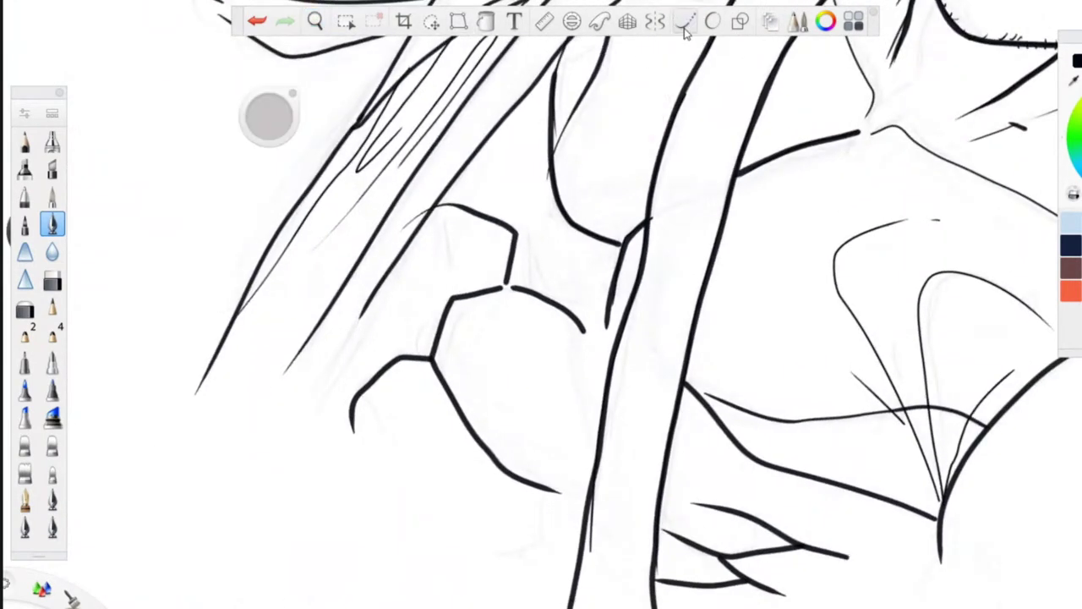
click(54, 277)
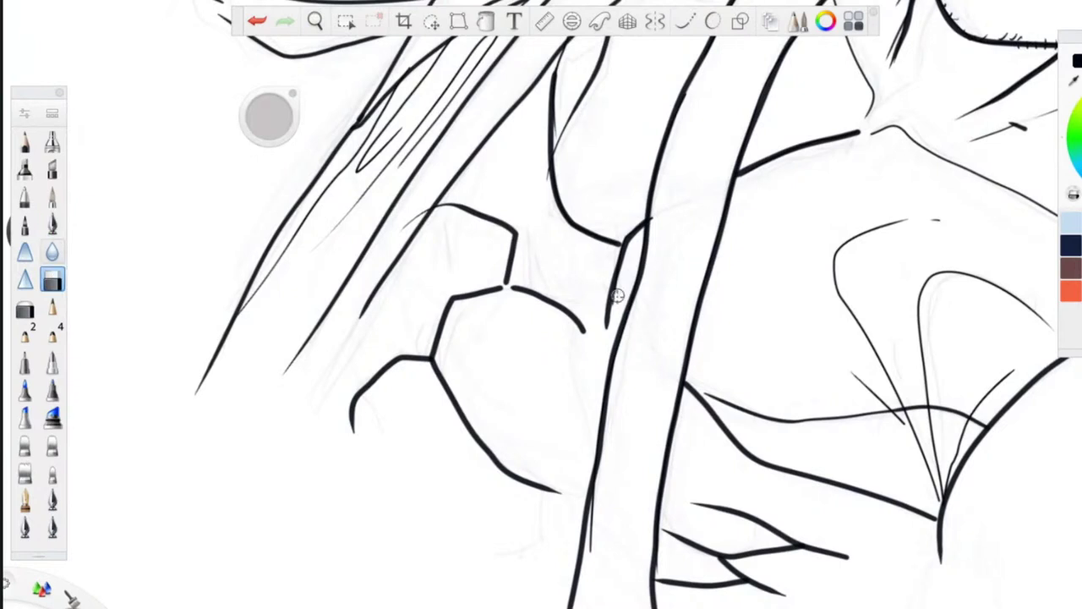
drag(629, 287, 601, 351)
drag(625, 261, 603, 372)
drag(662, 205, 649, 280)
drag(607, 461, 578, 588)
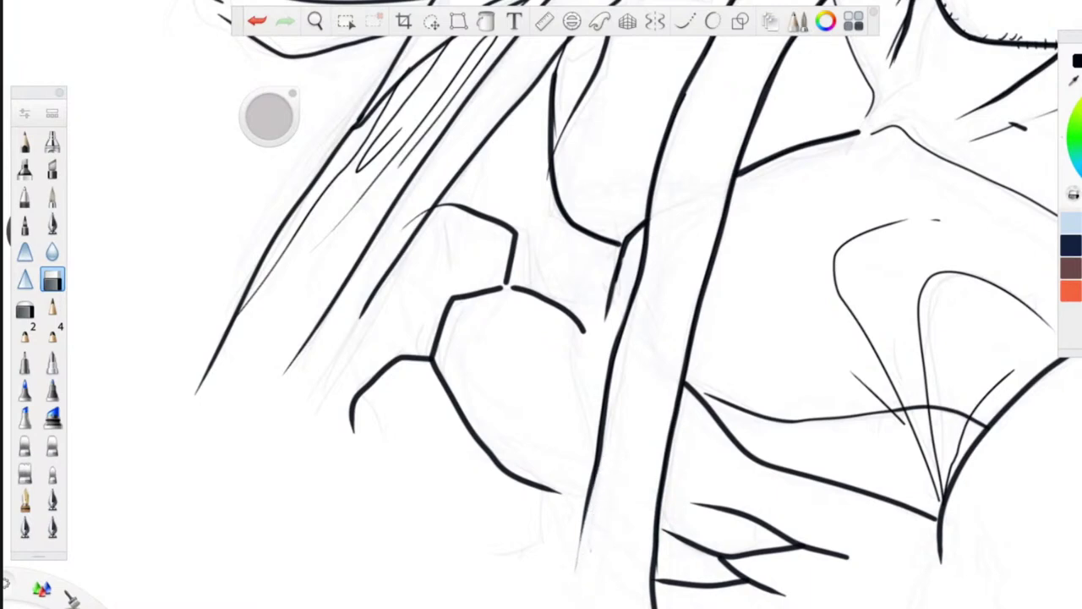
- Ink the flared bow guard beyond the fist's top finger with thick inking pen lines, using Steady Stroke
key(space)
drag(367, 199, 356, 406)
drag(398, 287, 427, 534)
drag(411, 372, 336, 223)
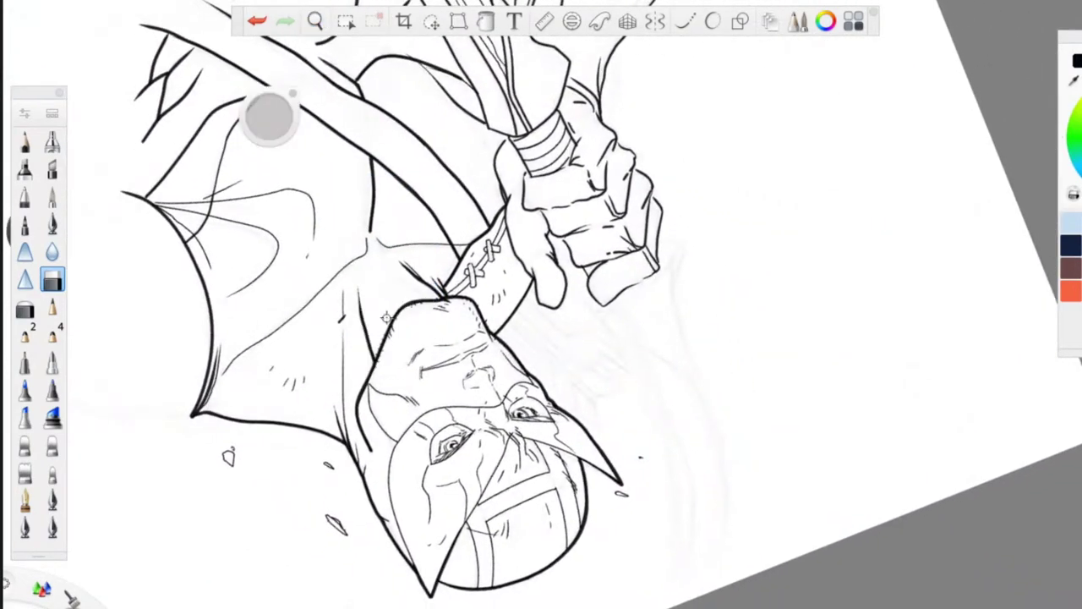
click(683, 23)
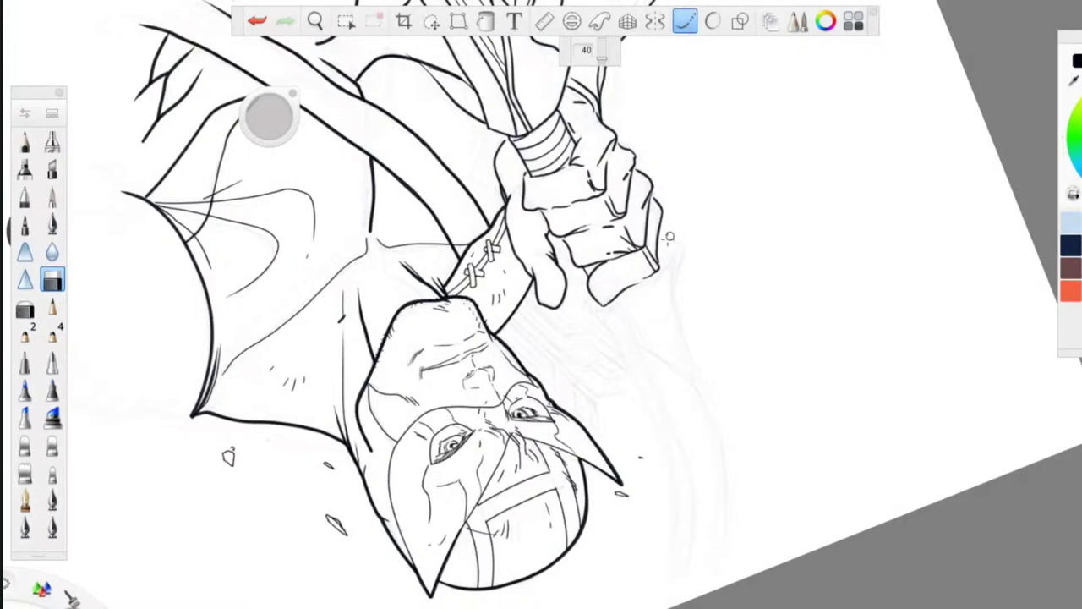
click(52, 224)
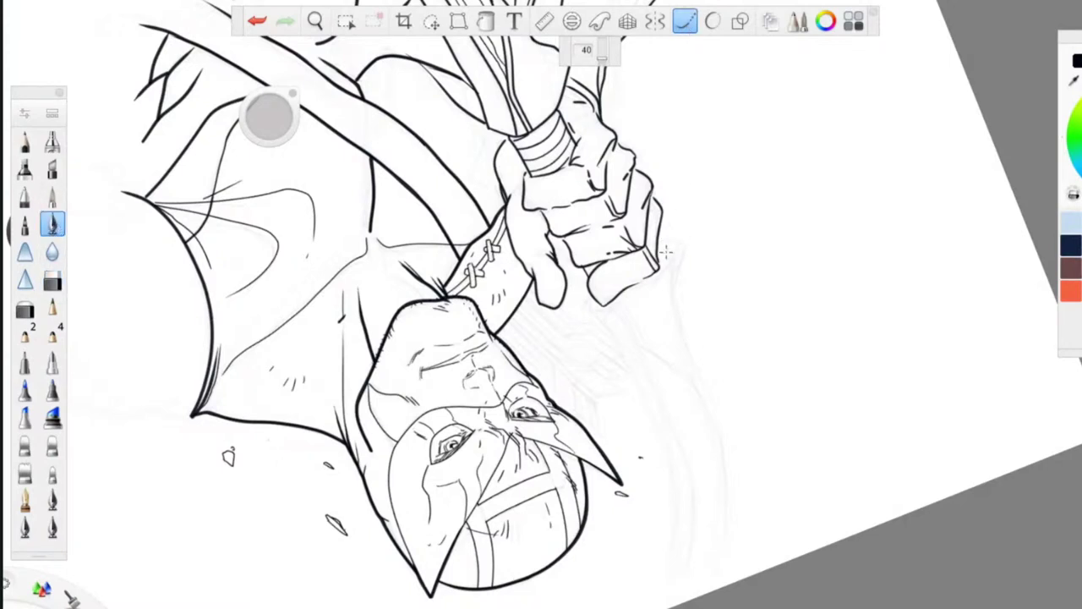
drag(620, 312, 584, 318)
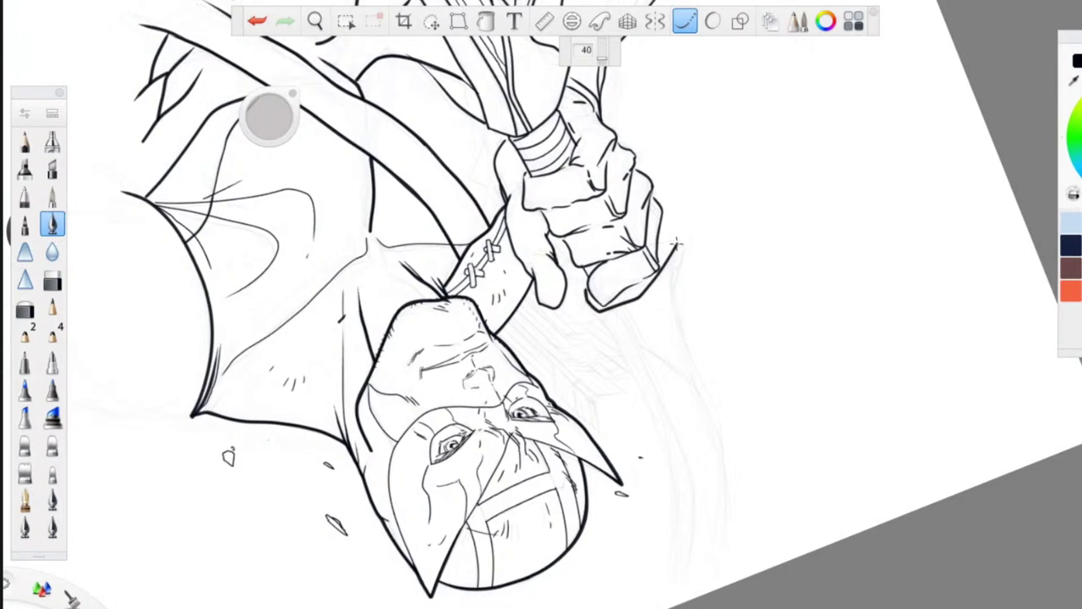
mouse_move(679, 246)
mouse_down()
mouse_move(681, 314)
mouse_move(717, 419)
mouse_up()
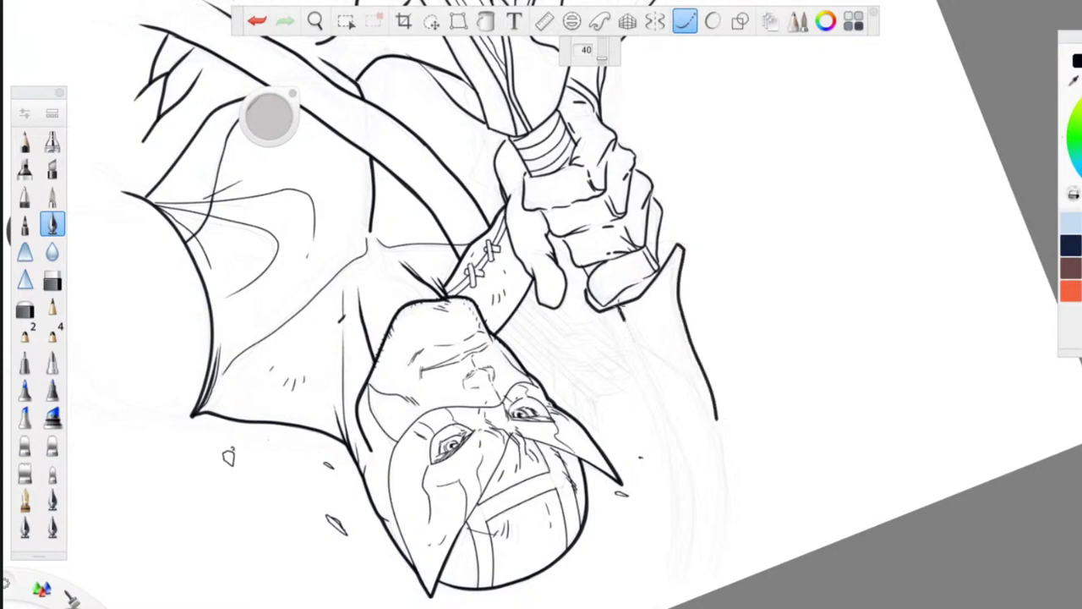
drag(634, 341, 716, 421)
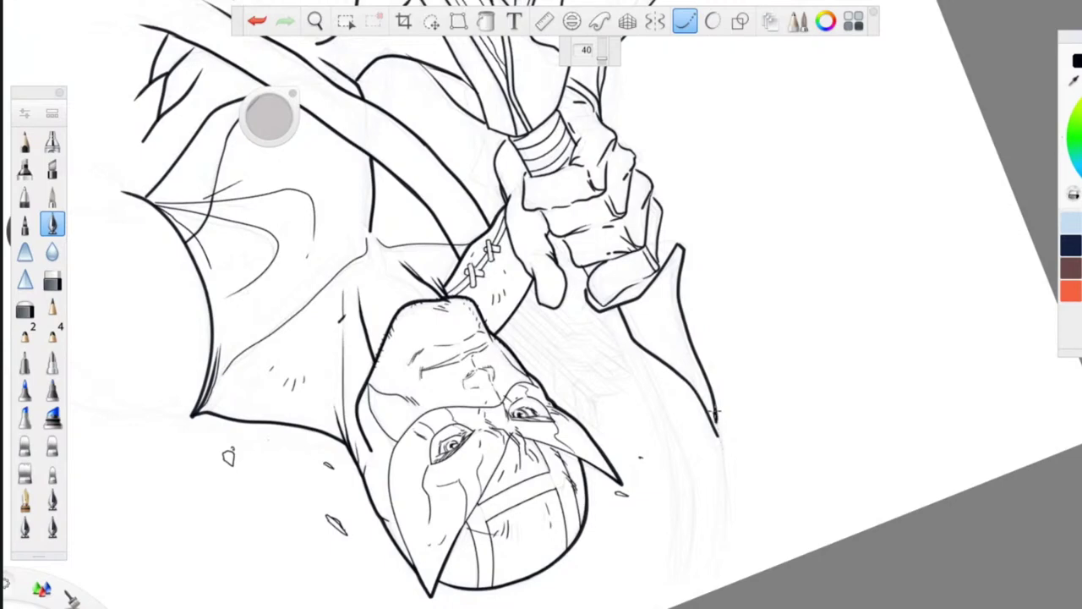
- Ink the two long edges of the bow's upper limb, extending beyond the flared guard
click(314, 21)
drag(466, 159, 448, 378)
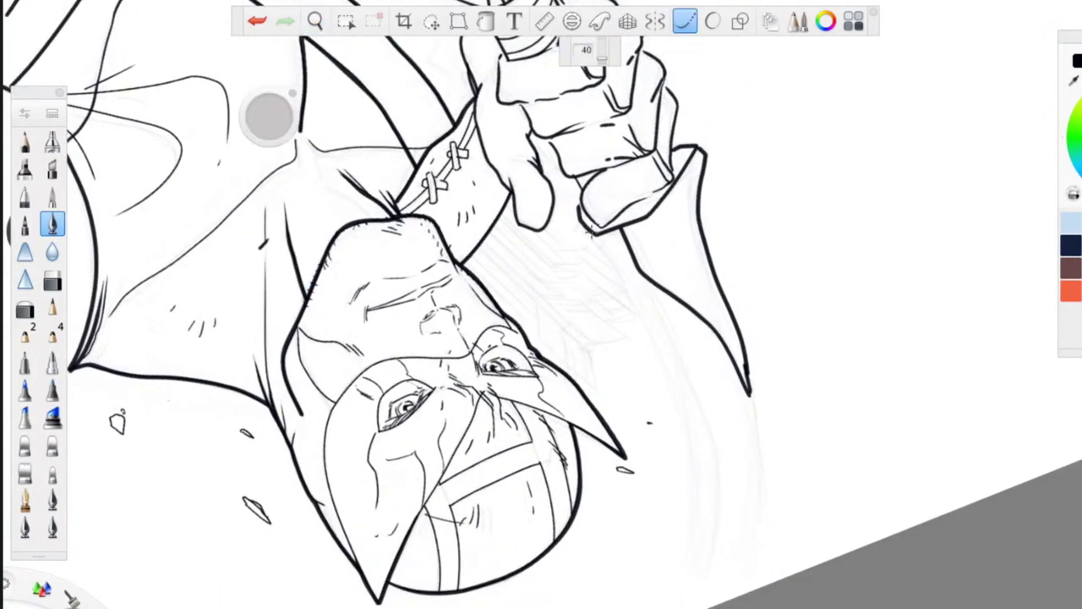
mouse_move(589, 233)
mouse_down()
mouse_move(666, 366)
mouse_move(691, 500)
mouse_move(691, 602)
mouse_up()
drag(746, 353, 750, 592)
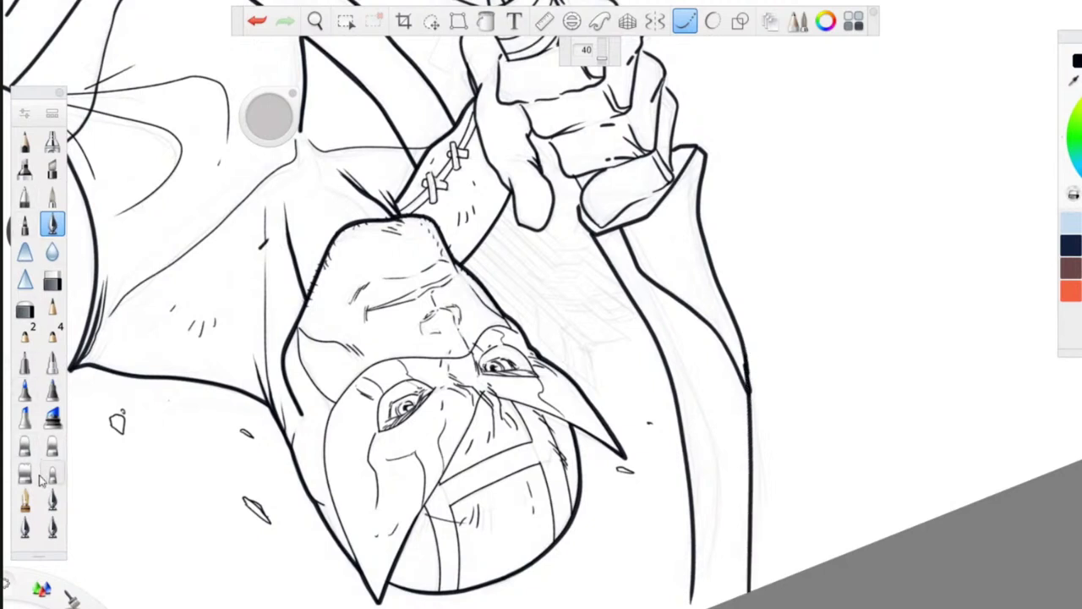
- Add thin wood grain lines and an inner edge line inside the bow's upper limb with a finer brush
click(24, 499)
drag(645, 278, 717, 492)
drag(675, 303, 721, 484)
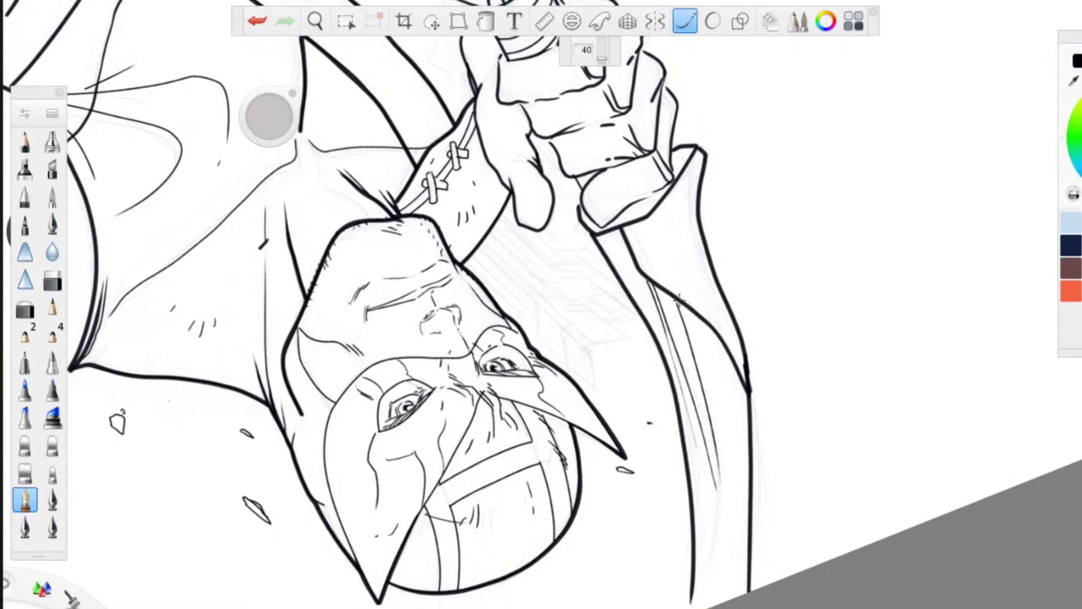
drag(682, 306, 702, 366)
drag(695, 352, 717, 434)
drag(715, 396, 721, 440)
drag(715, 365, 720, 416)
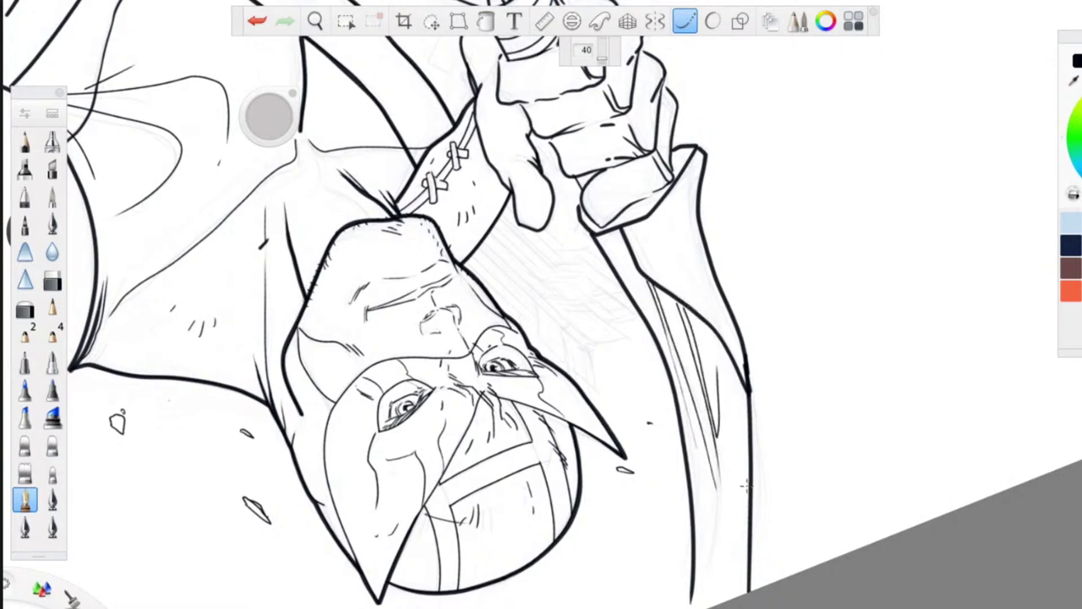
drag(724, 352, 733, 598)
drag(614, 240, 671, 370)
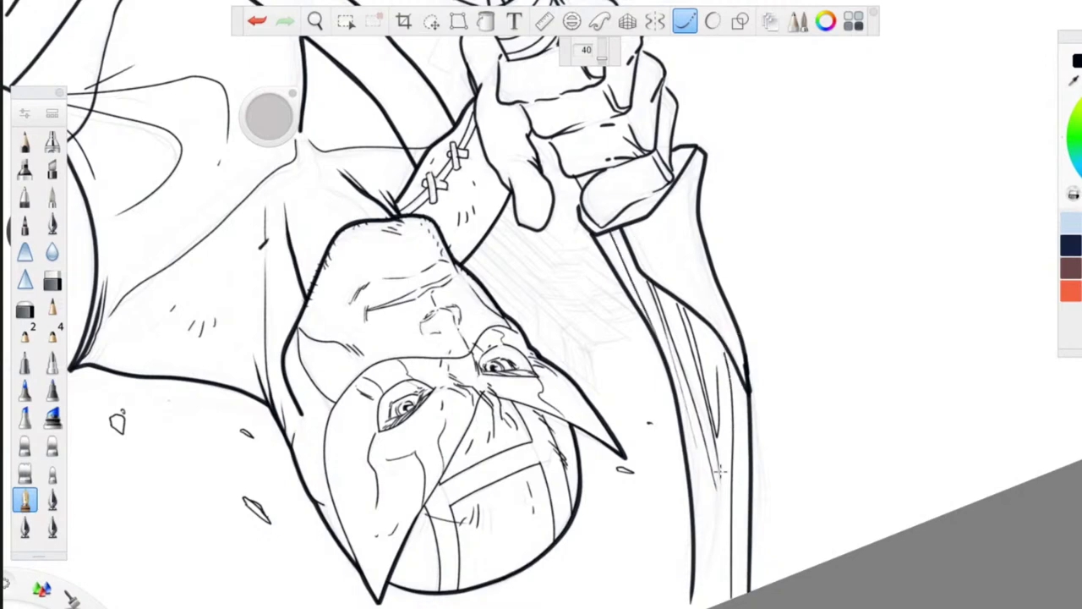
- Align the straight ruler with the sketched arrows and rule the first three thin shaft lines between bow and face
key(space)
drag(494, 239, 501, 373)
drag(457, 409, 609, 544)
drag(475, 213, 471, 208)
drag(576, 372, 405, 355)
drag(488, 411, 484, 271)
drag(347, 310, 451, 423)
drag(483, 197, 468, 170)
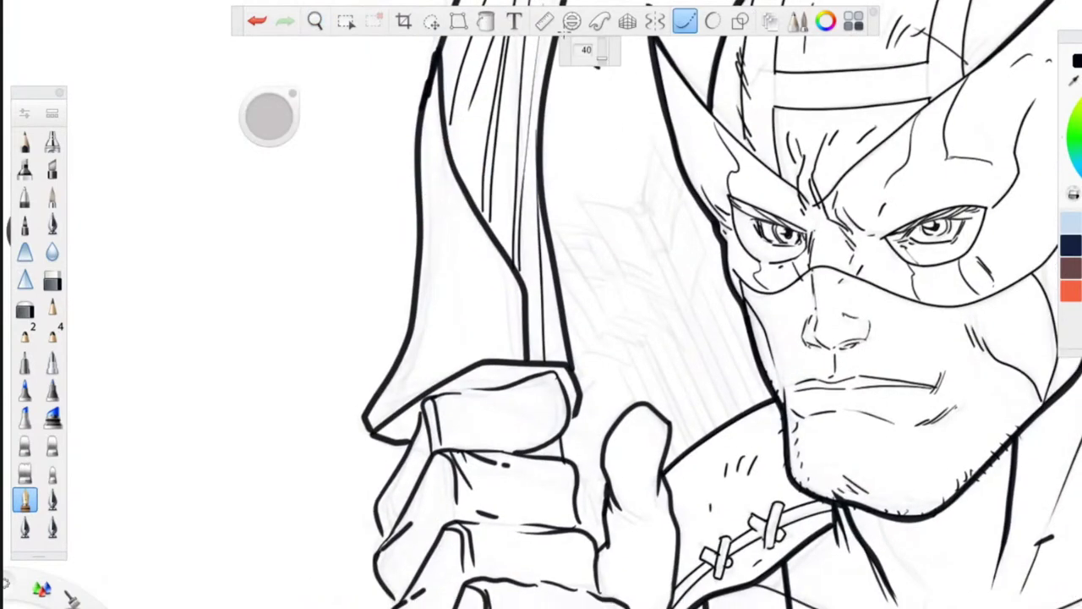
click(544, 21)
drag(716, 186, 594, 197)
drag(594, 439, 702, 431)
mouse_move(554, 209)
mouse_down()
mouse_move(604, 227)
mouse_move(632, 213)
mouse_move(713, 387)
mouse_up()
drag(629, 209, 716, 387)
drag(647, 327, 652, 326)
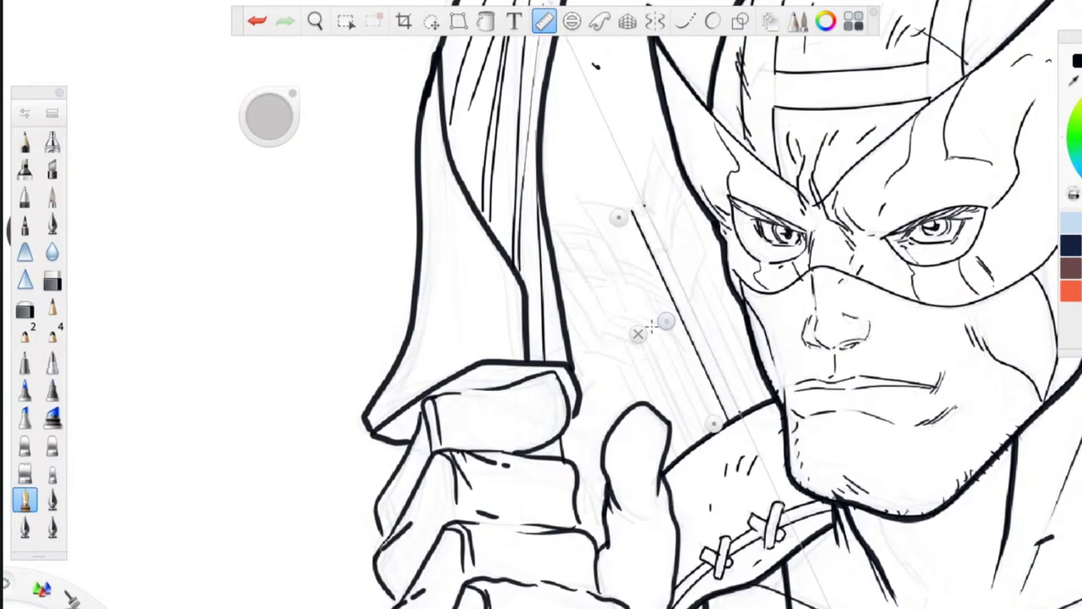
drag(643, 205, 729, 387)
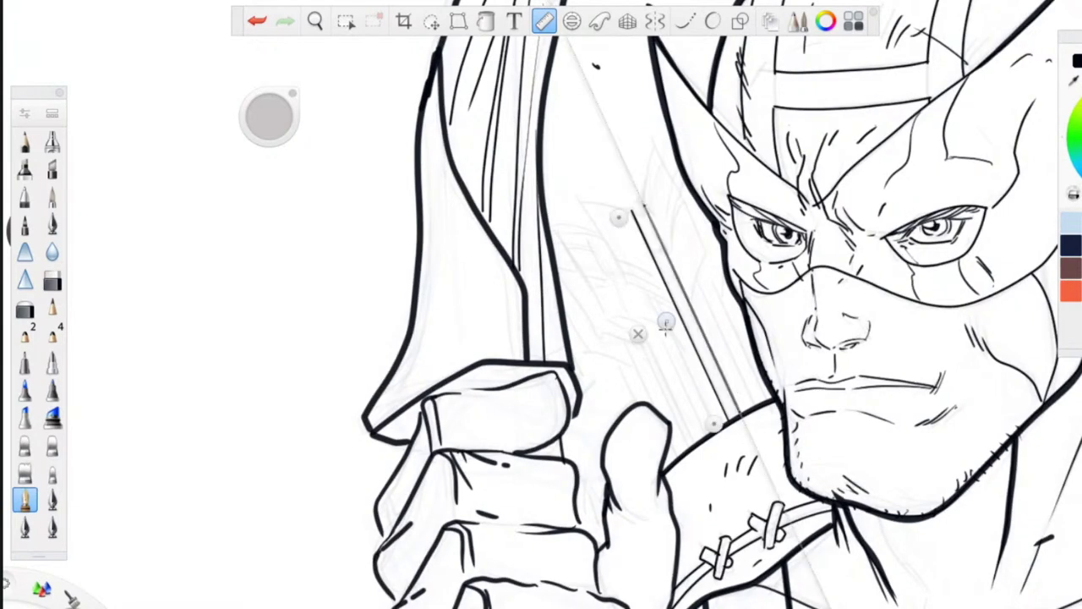
drag(695, 282, 746, 389)
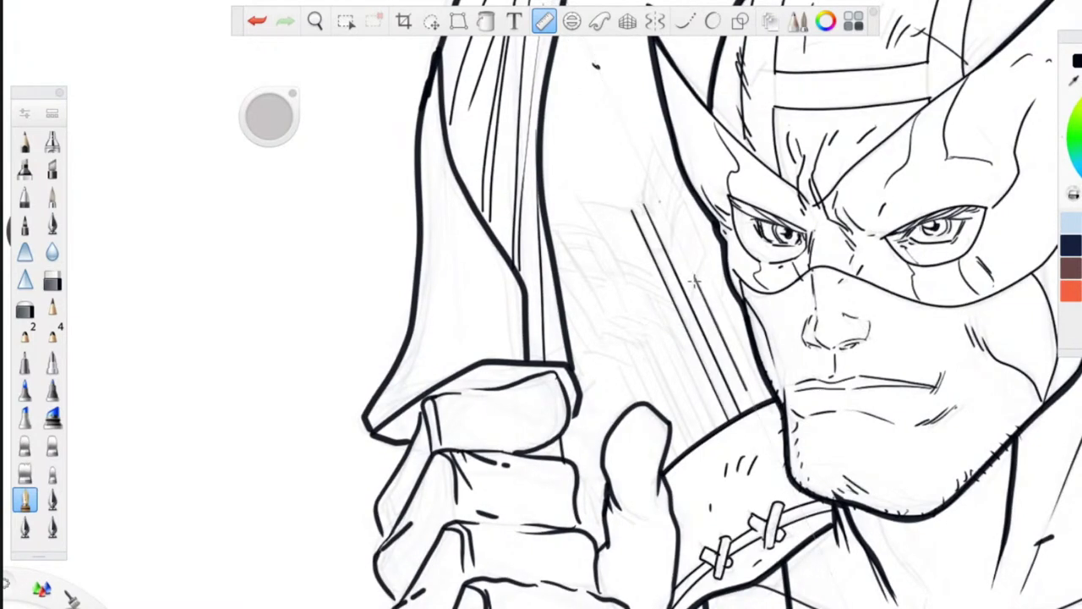
- Rule the remaining parallel arrow shaft lines on both sides of the first ones and dismiss the ruler
drag(654, 333, 669, 329)
drag(701, 262, 771, 403)
drag(694, 319, 650, 345)
drag(656, 296, 721, 429)
drag(649, 345, 637, 355)
mouse_move(644, 310)
mouse_down()
mouse_move(703, 432)
mouse_move(694, 405)
mouse_up()
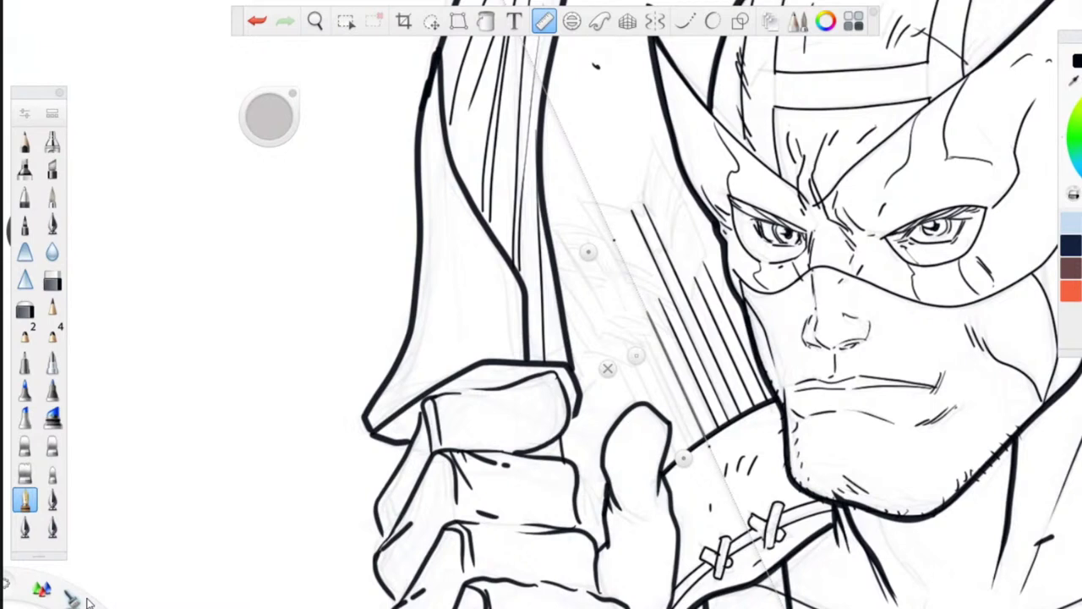
mouse_move(641, 346)
mouse_down()
mouse_move(630, 355)
mouse_move(693, 444)
mouse_up()
drag(624, 365, 641, 349)
click(613, 363)
- Outline the arrow fletchings freehand at the ends of the shafts with the thin brush
mouse_move(691, 297)
mouse_down()
mouse_move(706, 239)
mouse_move(708, 247)
mouse_move(690, 206)
mouse_move(676, 246)
mouse_up()
mouse_move(690, 203)
mouse_down()
mouse_move(678, 244)
mouse_move(688, 198)
mouse_move(653, 207)
mouse_move(659, 123)
mouse_move(641, 212)
mouse_move(563, 187)
mouse_move(643, 251)
mouse_move(610, 267)
mouse_move(682, 306)
mouse_up()
mouse_move(591, 242)
mouse_down()
mouse_move(551, 219)
mouse_move(593, 292)
mouse_move(641, 315)
mouse_move(581, 232)
mouse_move(578, 243)
mouse_move(596, 255)
mouse_move(665, 239)
mouse_move(636, 253)
mouse_up()
mouse_move(625, 332)
mouse_down()
mouse_move(565, 248)
mouse_move(591, 262)
mouse_move(644, 329)
mouse_up()
drag(696, 278, 712, 274)
drag(645, 316, 660, 309)
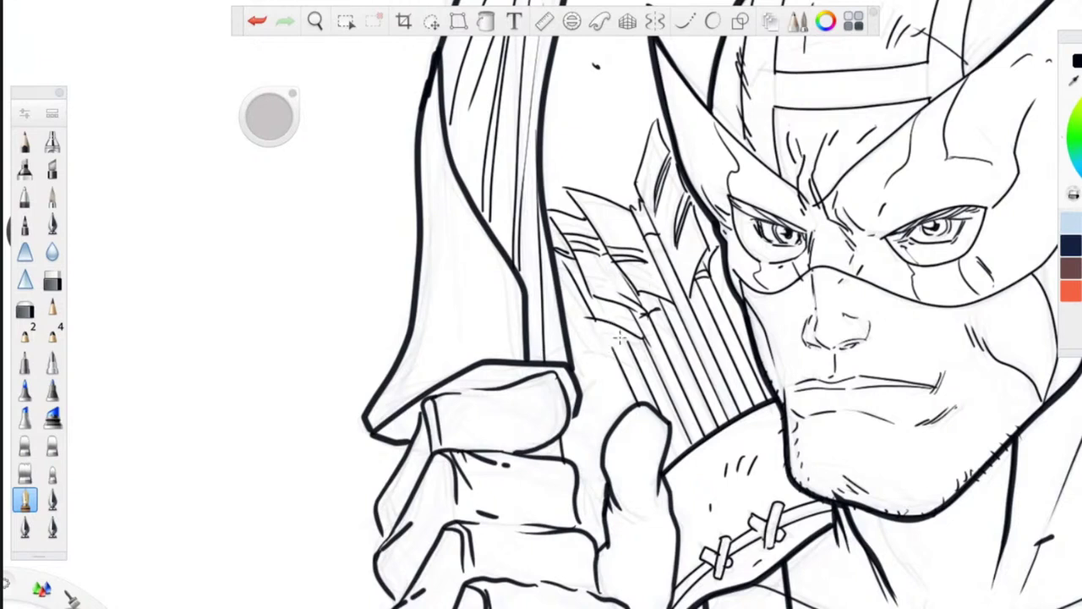
- Refine the fletching tips and add thin feather barb strokes to the arrows nearest the bow
drag(624, 207, 567, 188)
drag(566, 188, 597, 226)
drag(662, 126, 645, 165)
drag(641, 229, 595, 215)
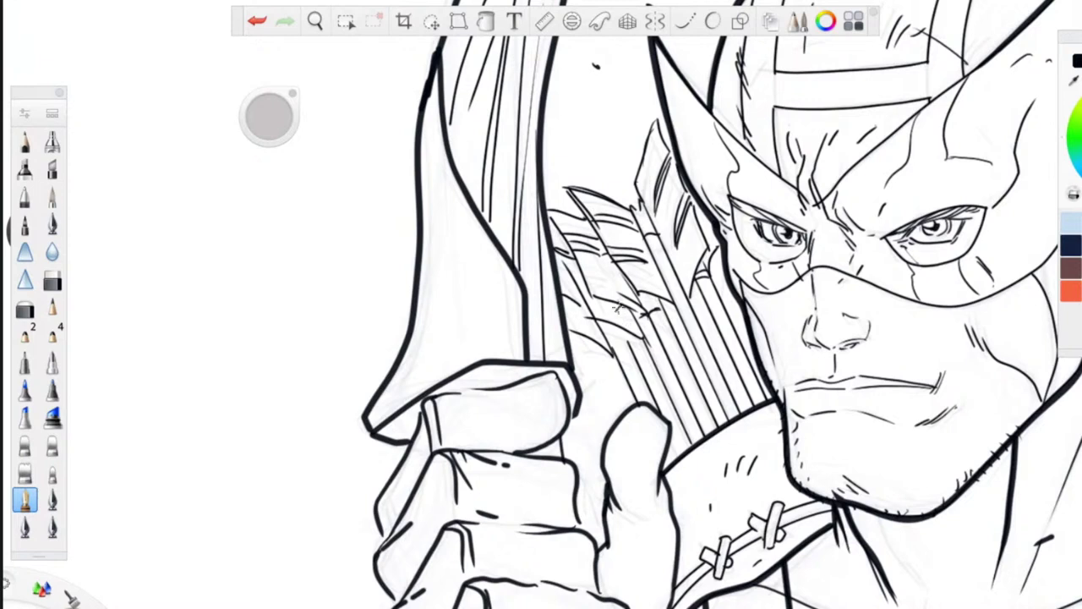
drag(622, 344, 587, 327)
drag(548, 209, 570, 255)
mouse_move(550, 206)
mouse_down()
mouse_move(583, 216)
mouse_move(564, 254)
mouse_up()
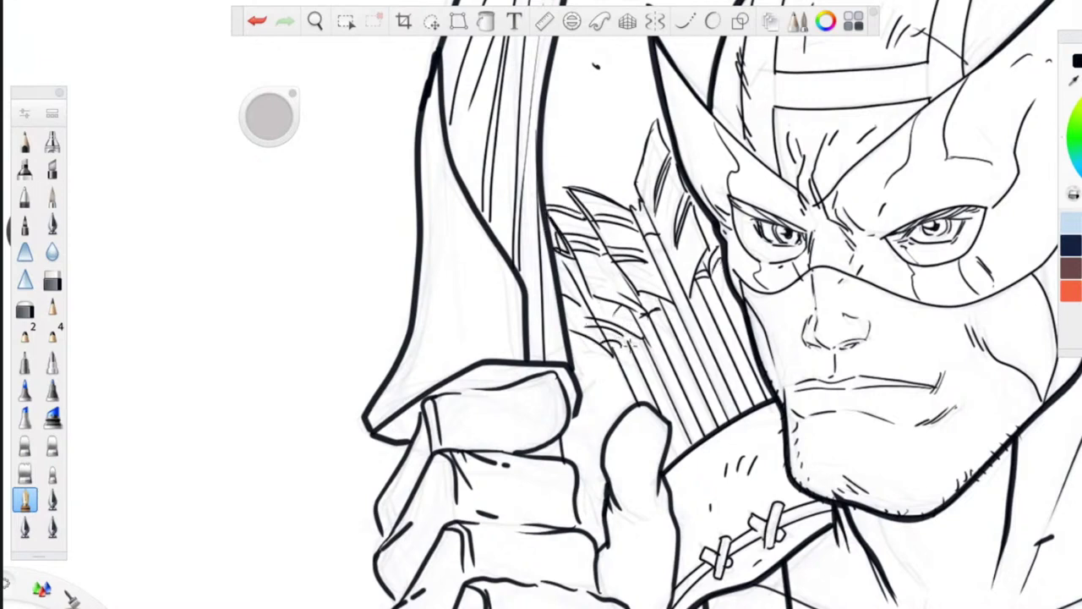
- Thicken the outer contour of the fletchings with Steady Stroke and ink the curved edge between bow and thumb
key(space)
drag(532, 135, 508, 401)
drag(508, 400, 457, 415)
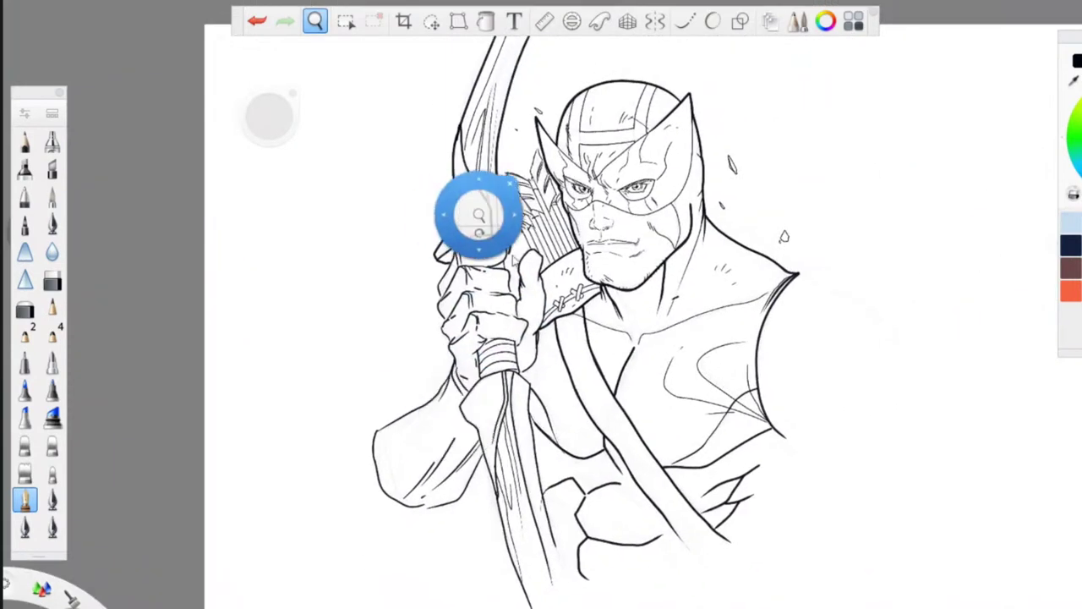
drag(479, 363, 482, 522)
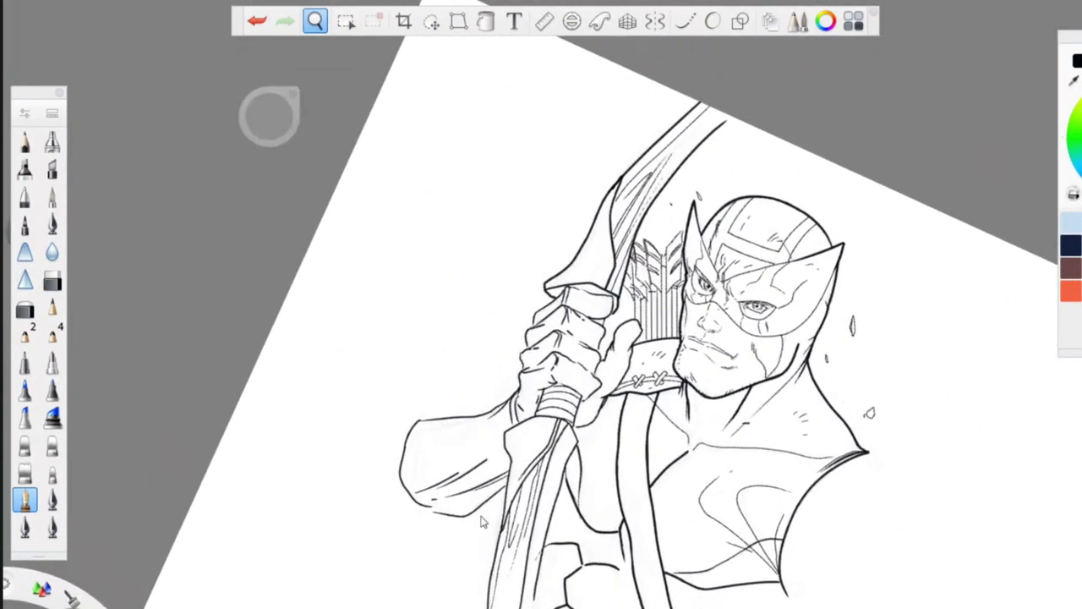
click(52, 224)
key(space)
mouse_move(618, 255)
mouse_down()
mouse_move(467, 110)
mouse_move(339, 140)
mouse_up()
click(685, 21)
mouse_move(749, 178)
mouse_down()
mouse_move(688, 250)
mouse_move(685, 279)
mouse_move(600, 210)
mouse_move(609, 251)
mouse_move(565, 225)
mouse_move(563, 296)
mouse_up()
drag(748, 176, 749, 234)
drag(749, 289, 746, 315)
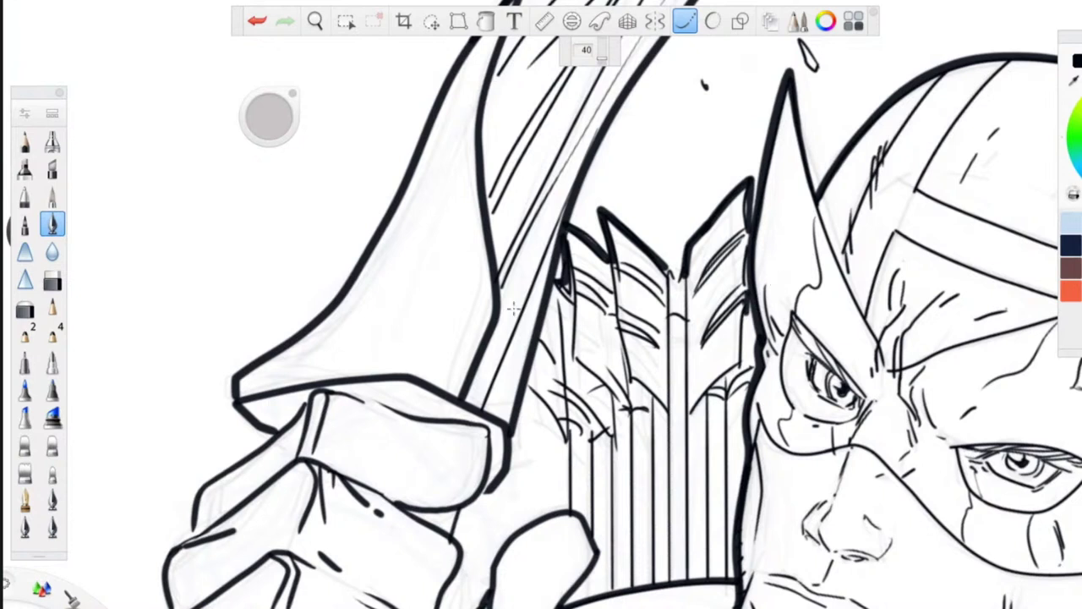
mouse_move(537, 342)
mouse_down()
mouse_move(554, 364)
mouse_move(570, 517)
mouse_up()
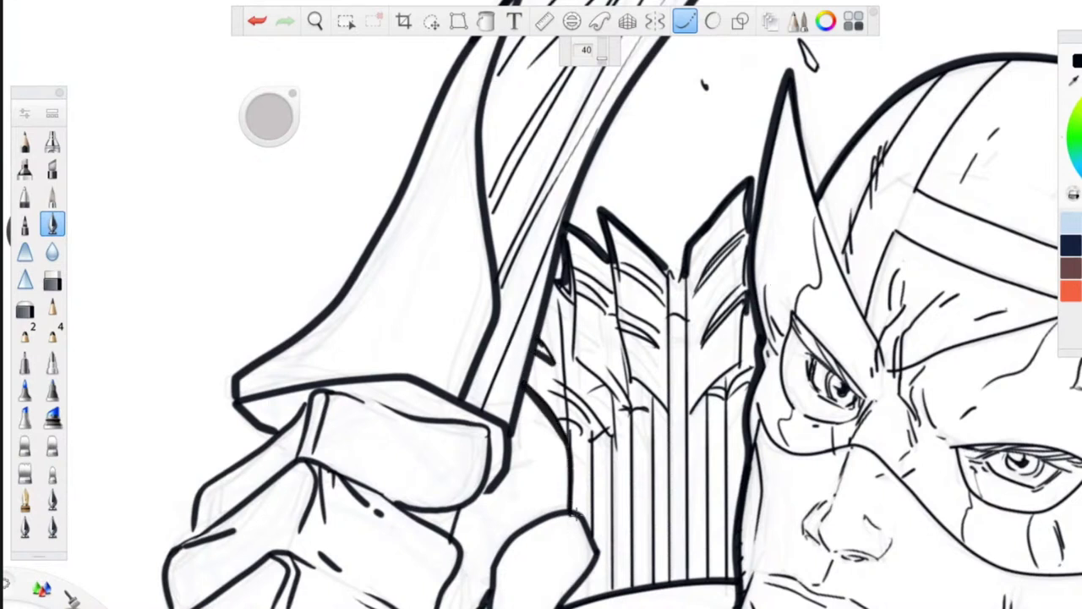
- Undo the freehand edge stroke beside the face and rule a thick straight line along the outermost arrow shaft instead
mouse_move(749, 376)
mouse_down()
mouse_move(729, 408)
mouse_move(729, 584)
mouse_up()
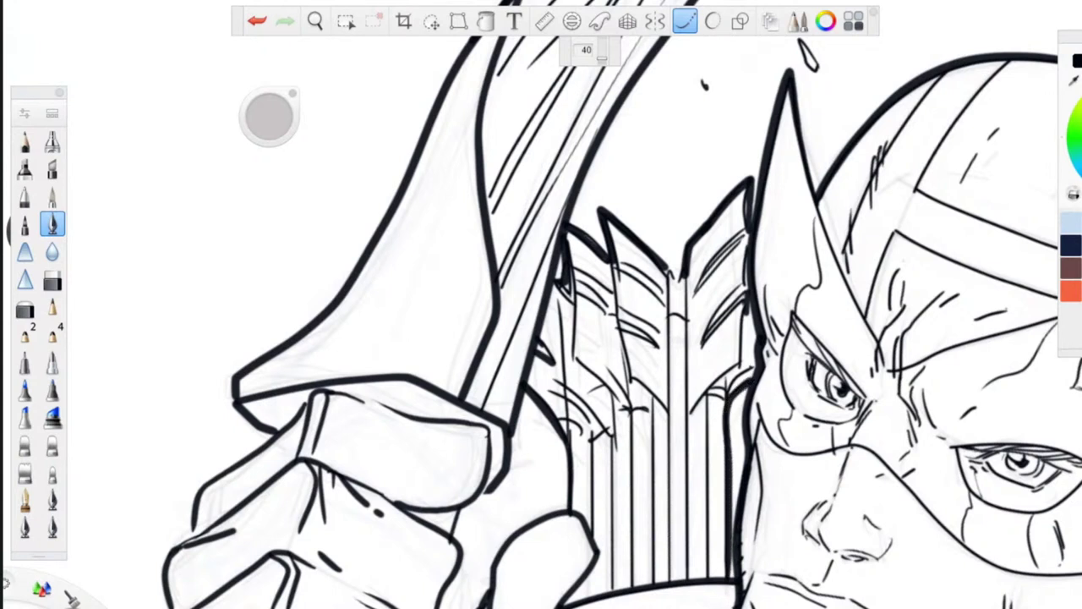
click(258, 21)
click(544, 21)
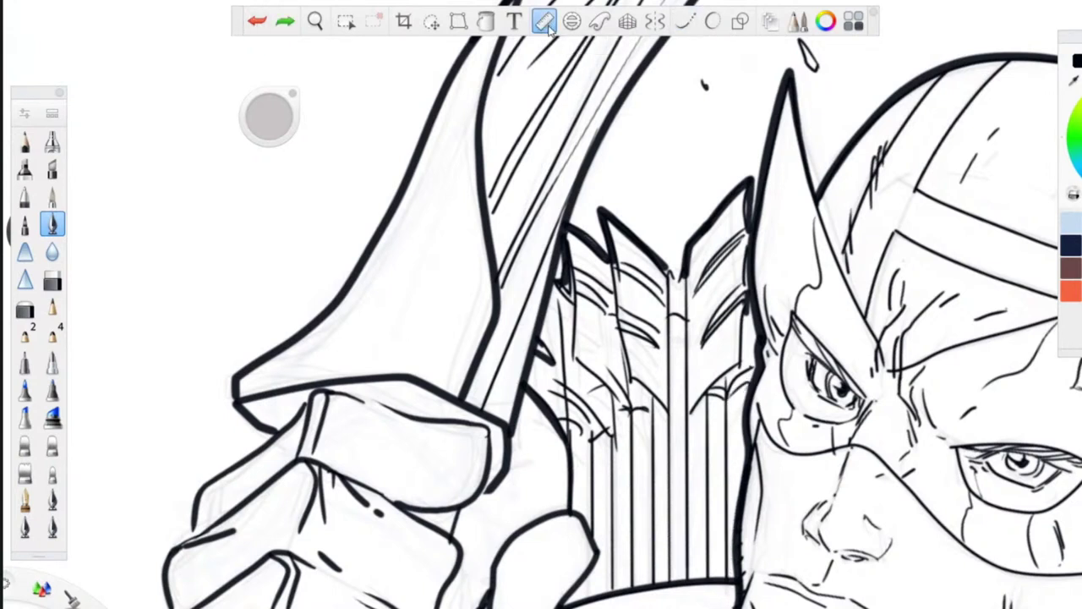
drag(686, 455, 699, 585)
mouse_move(596, 245)
mouse_down()
mouse_move(729, 405)
mouse_move(729, 584)
mouse_up()
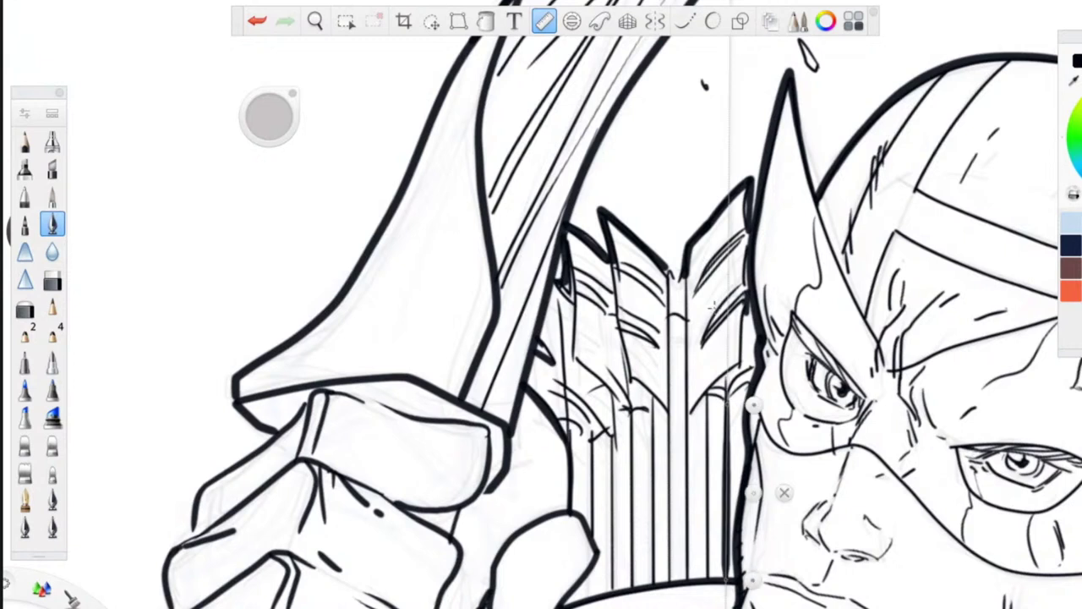
click(784, 493)
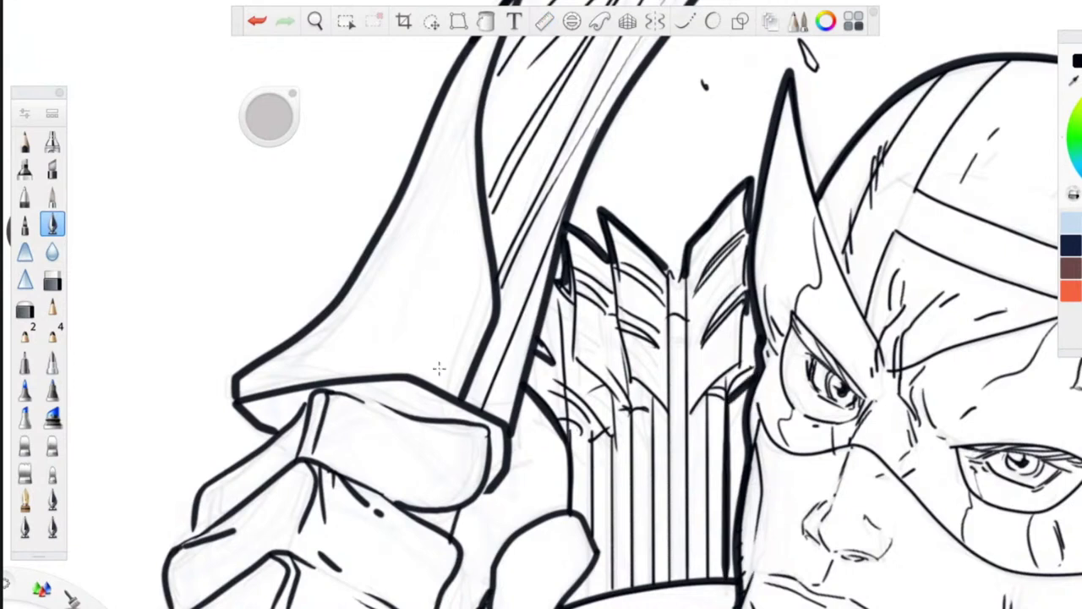
- Add short dashes, dots and jagged chip marks to the upper bow guard's surface and inner edge
drag(431, 214, 414, 253)
drag(412, 264, 409, 276)
click(407, 297)
mouse_move(478, 122)
mouse_down()
mouse_move(463, 173)
mouse_move(472, 201)
mouse_up()
mouse_move(484, 281)
mouse_down()
mouse_move(455, 317)
mouse_move(457, 338)
mouse_up()
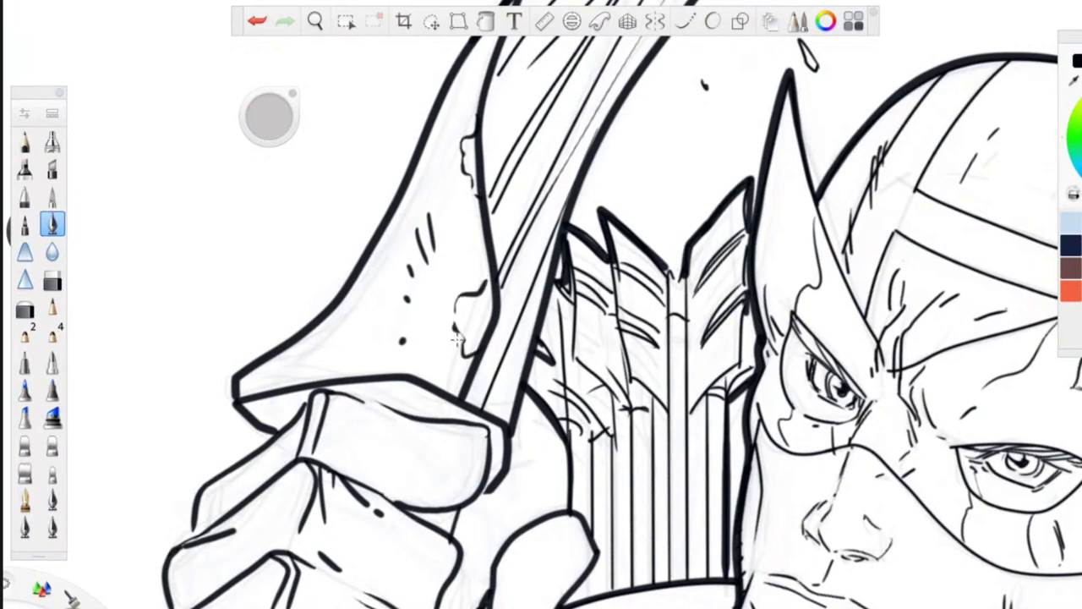
- Add jagged chip marks, dashes and dots to the lower bow guard below the grip wrapping
key(space)
drag(415, 195, 471, 189)
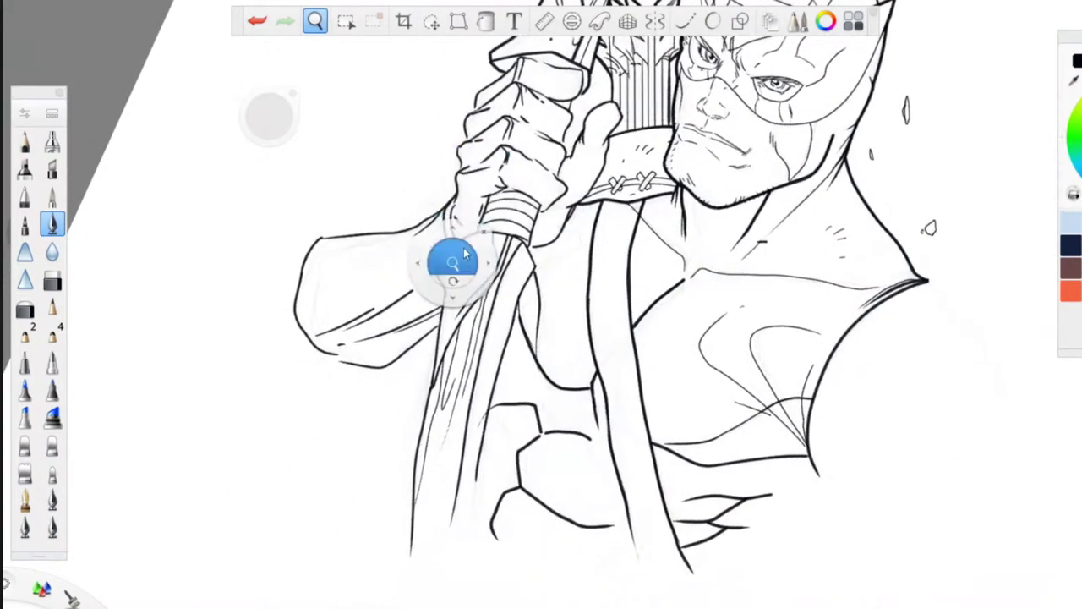
drag(452, 256, 406, 79)
drag(571, 220, 524, 331)
drag(531, 257, 520, 272)
drag(521, 252, 516, 256)
drag(513, 240, 509, 250)
drag(504, 244, 502, 255)
mouse_move(457, 413)
mouse_down()
mouse_move(438, 423)
mouse_move(400, 526)
mouse_up()
drag(433, 353, 432, 363)
drag(455, 325, 433, 313)
- Thicken the lower pectoral contour beside the bow and add small rough marks along the adjoining inner line
drag(604, 384, 609, 438)
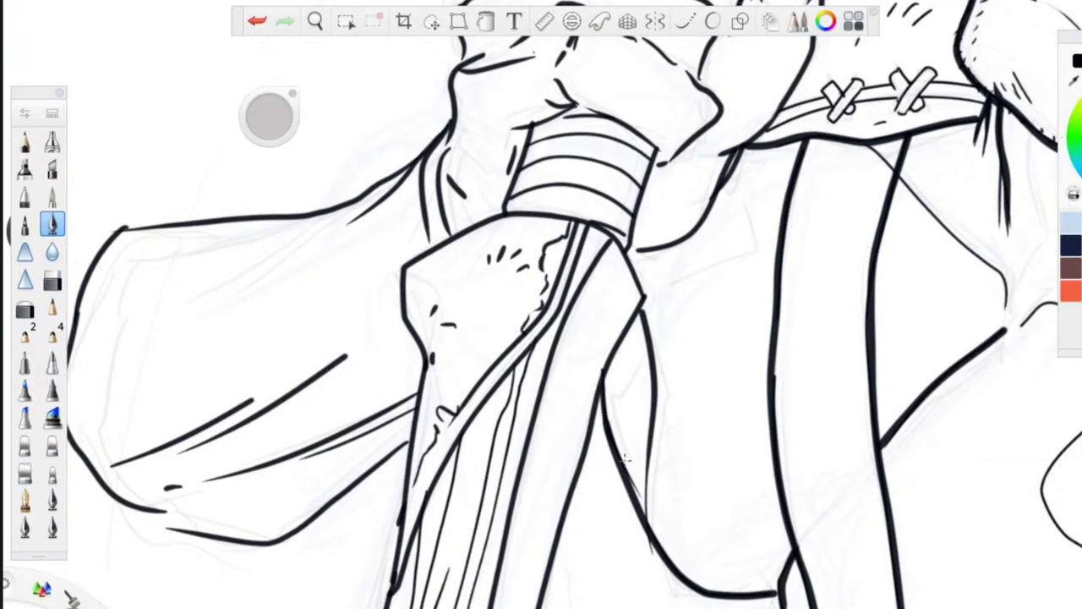
drag(626, 457, 645, 519)
drag(644, 306, 658, 436)
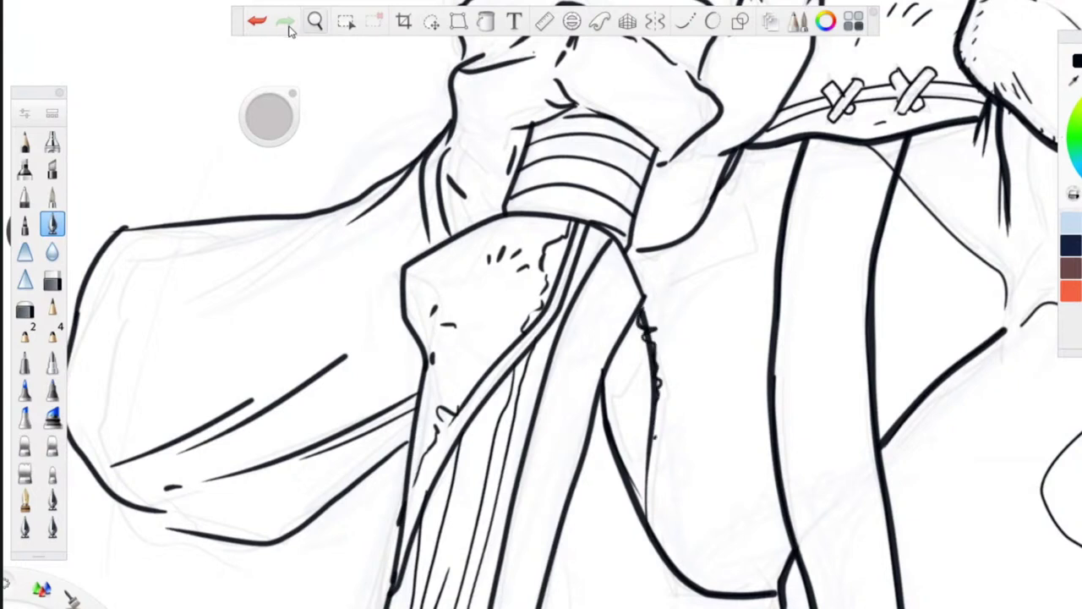
- Undo the last rough marks on the inner pectoral line and bring the whole figure upright into view
click(256, 21)
click(253, 21)
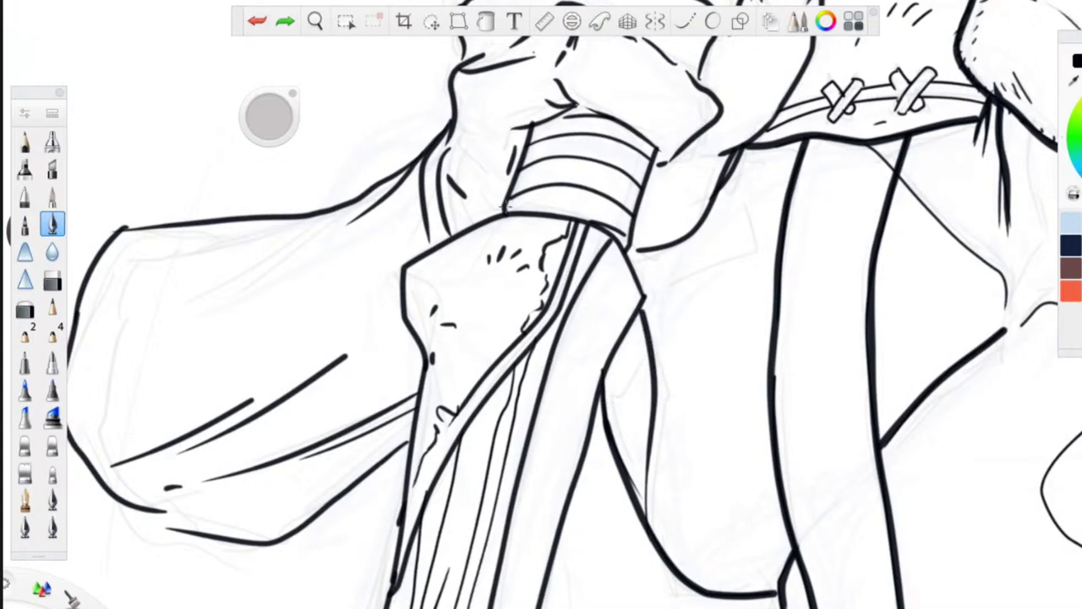
key(space)
drag(534, 232, 438, 479)
drag(470, 364, 394, 486)
drag(415, 395, 342, 483)
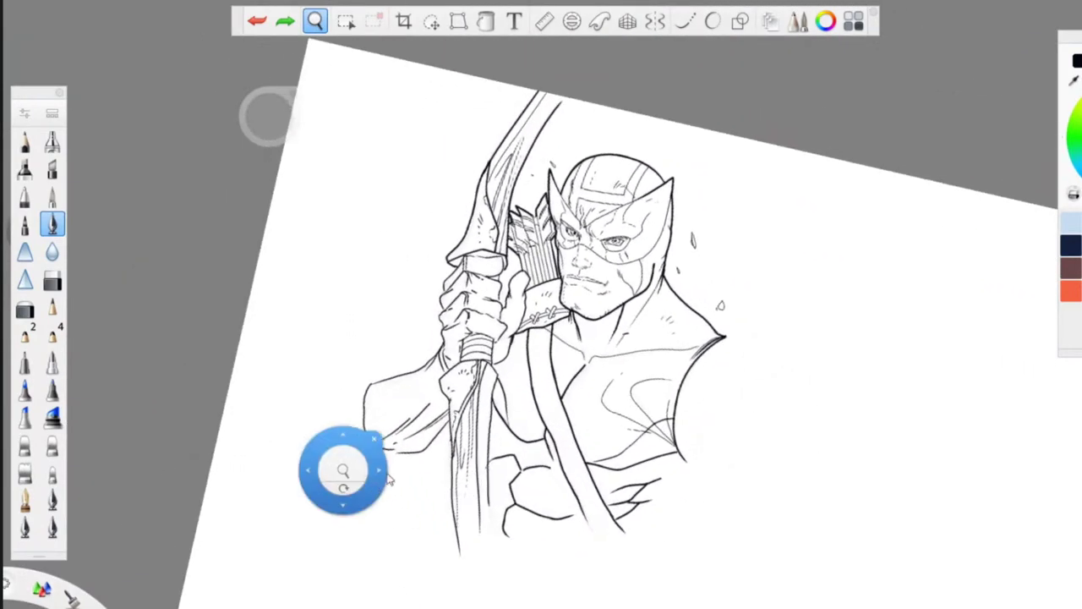
drag(357, 441, 350, 438)
drag(357, 549, 338, 528)
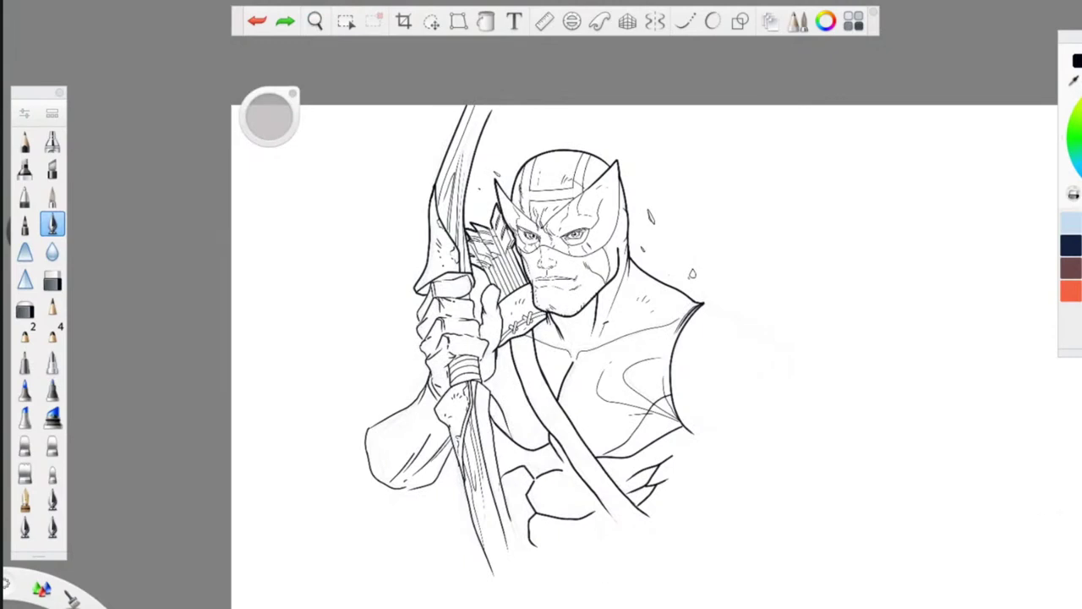
key(ctrl+y)
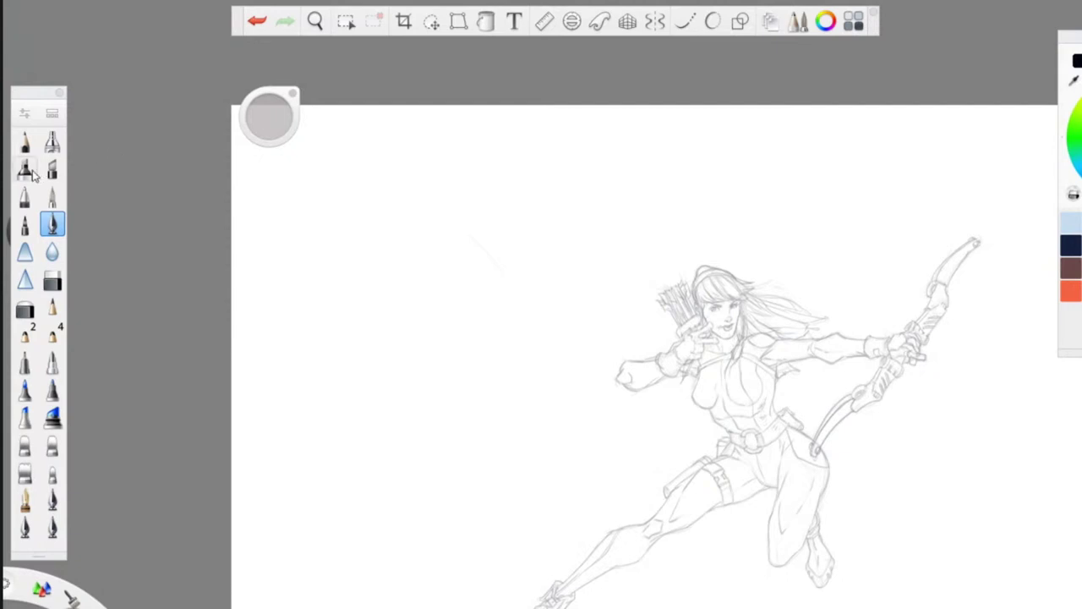
- Select the brush-style inking tool and frame the female archer's waist and belt in close-up
click(34, 499)
key(space)
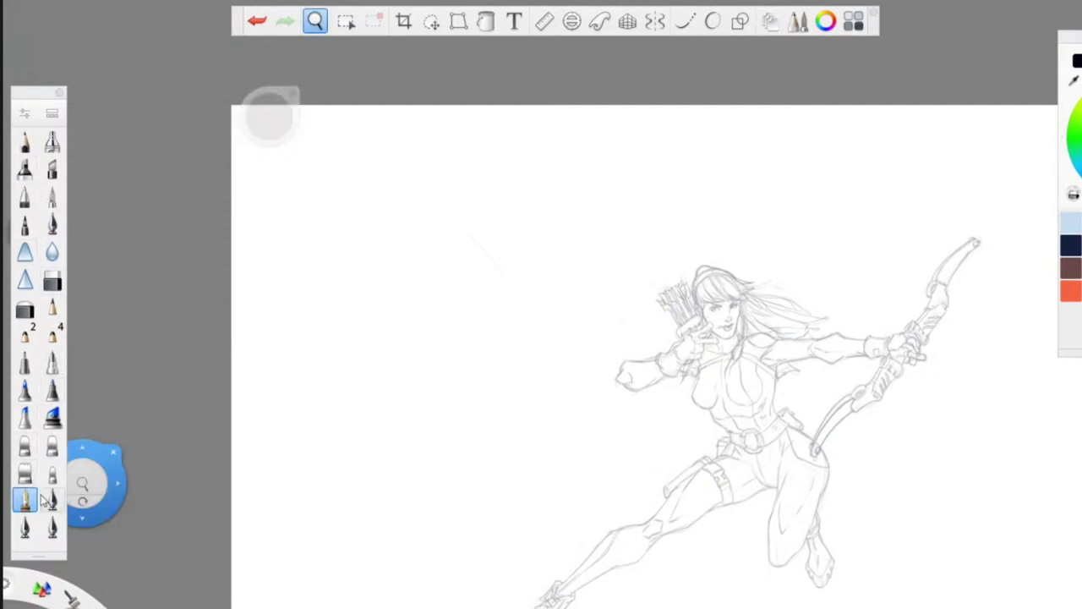
drag(648, 379, 597, 318)
drag(590, 370, 338, 188)
drag(568, 268, 322, 70)
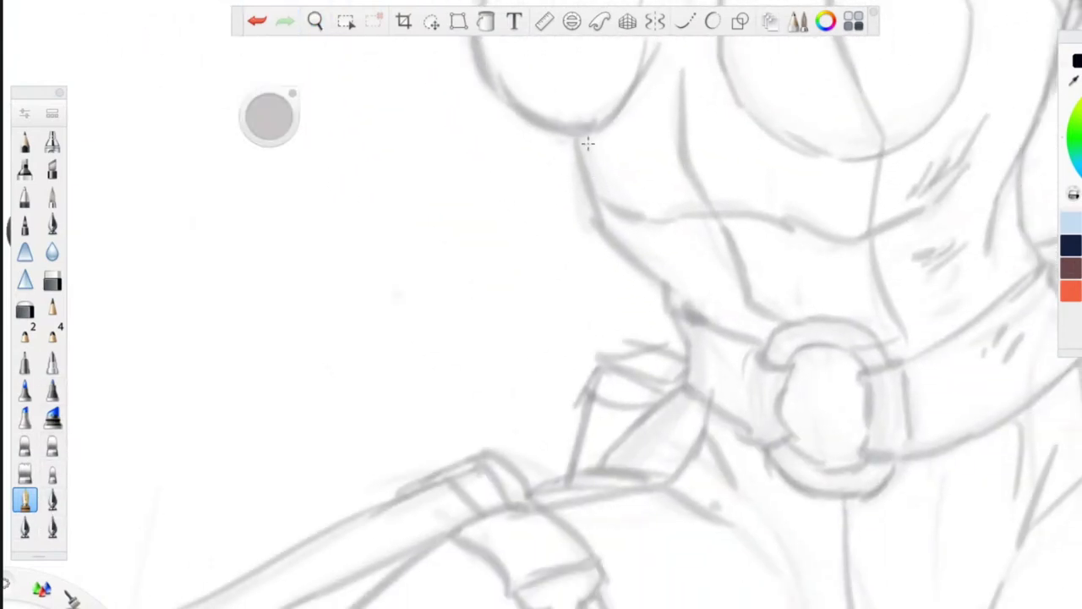
drag(580, 136, 602, 226)
click(257, 20)
drag(576, 132, 658, 275)
click(257, 21)
mouse_move(576, 136)
mouse_down()
mouse_move(599, 218)
mouse_move(657, 284)
mouse_up()
click(255, 22)
- Enable Steady Stroke and ink both outer waist contours down to the belt, with short overlapping folds
click(685, 21)
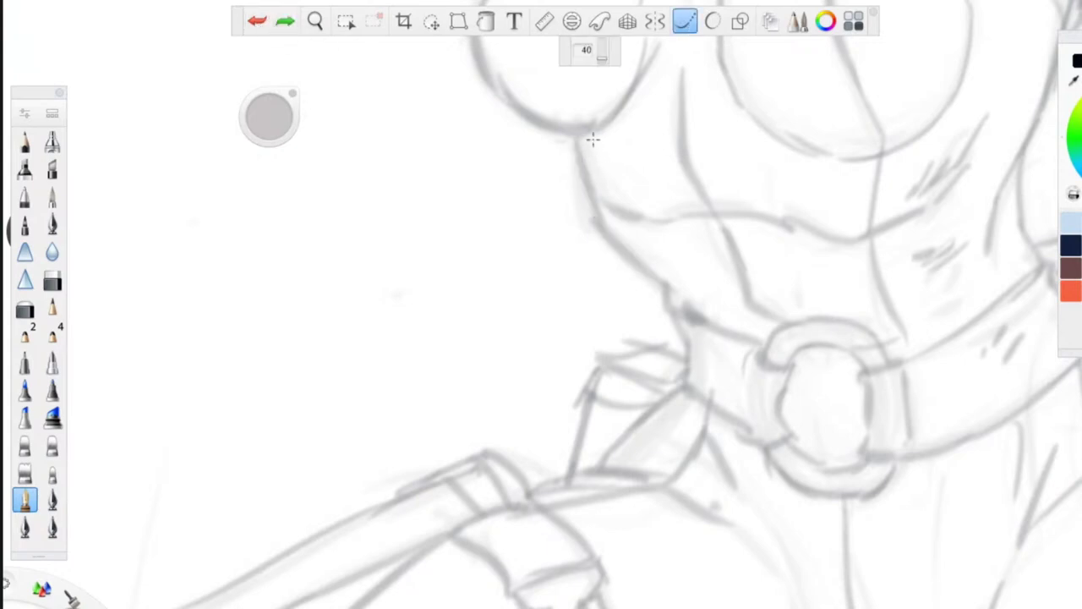
mouse_move(574, 134)
mouse_down()
mouse_move(601, 217)
mouse_move(719, 325)
mouse_up()
drag(668, 298, 687, 325)
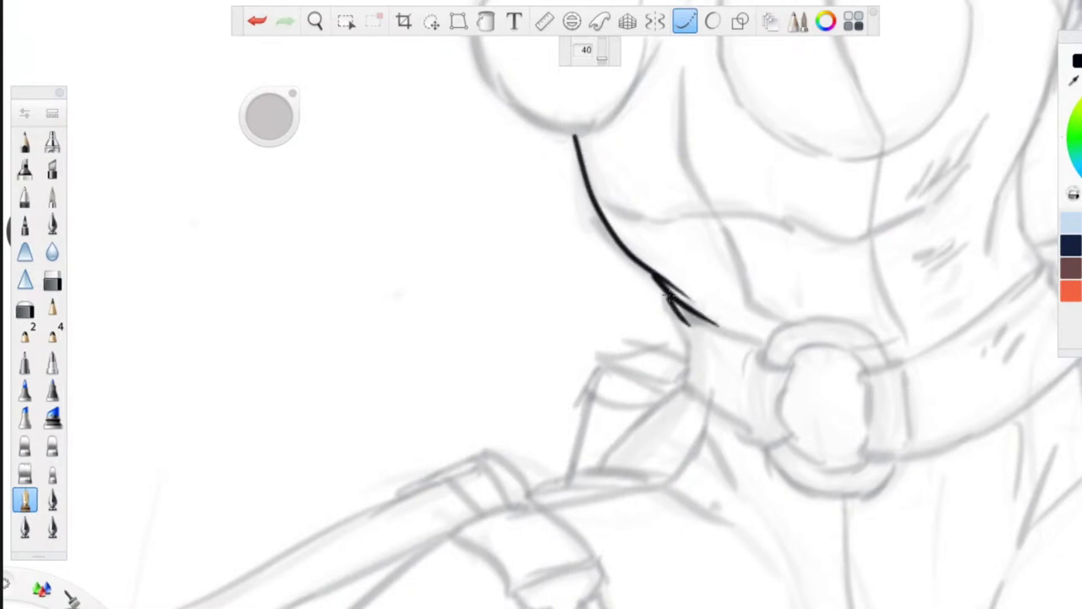
drag(1051, 77, 969, 279)
key(space)
drag(530, 377, 343, 413)
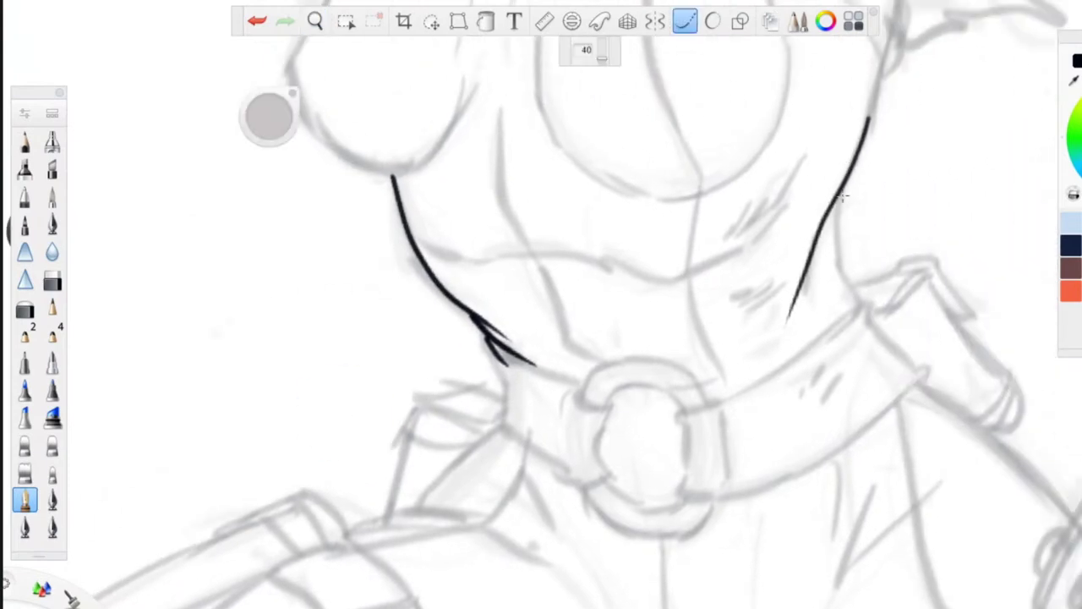
mouse_move(845, 188)
mouse_down()
mouse_move(834, 223)
mouse_move(839, 205)
mouse_move(838, 269)
mouse_move(861, 306)
mouse_up()
- Ink the rib folds, wavy midriff line, abdominal centre line and lower belly contour above the belt buckle
mouse_move(806, 154)
mouse_down()
mouse_move(744, 227)
mouse_move(755, 242)
mouse_move(741, 256)
mouse_move(822, 182)
mouse_up()
mouse_move(786, 218)
mouse_down()
mouse_move(759, 257)
mouse_move(675, 278)
mouse_move(573, 249)
mouse_move(461, 266)
mouse_move(418, 229)
mouse_up()
drag(446, 264, 422, 240)
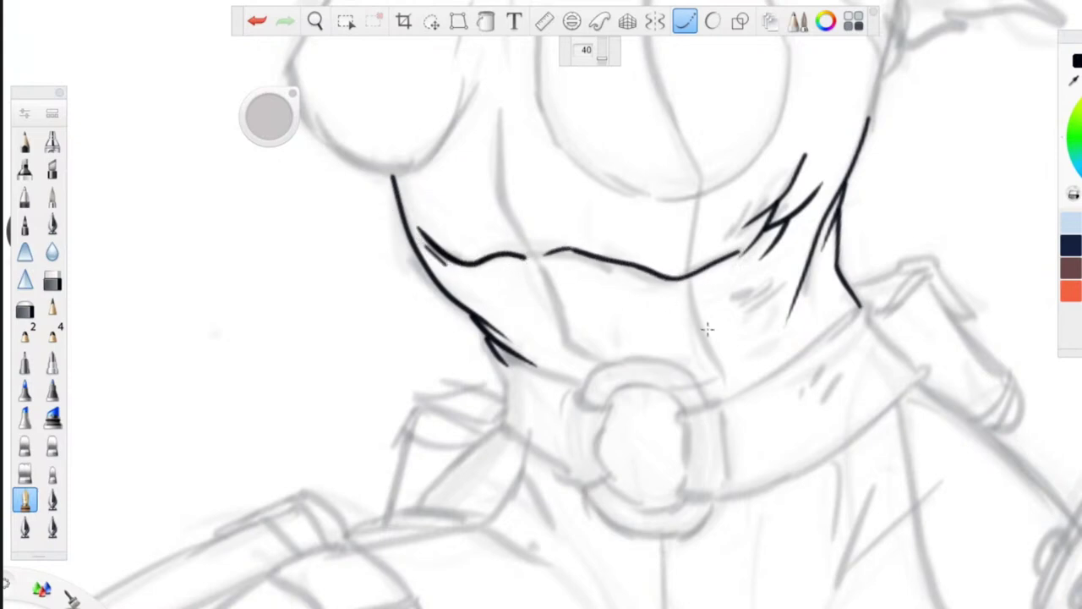
mouse_move(749, 326)
mouse_down()
mouse_move(701, 359)
mouse_move(653, 362)
mouse_move(543, 296)
mouse_move(537, 255)
mouse_move(508, 218)
mouse_move(499, 106)
mouse_up()
drag(580, 359, 536, 347)
drag(750, 317, 729, 336)
drag(788, 293, 748, 368)
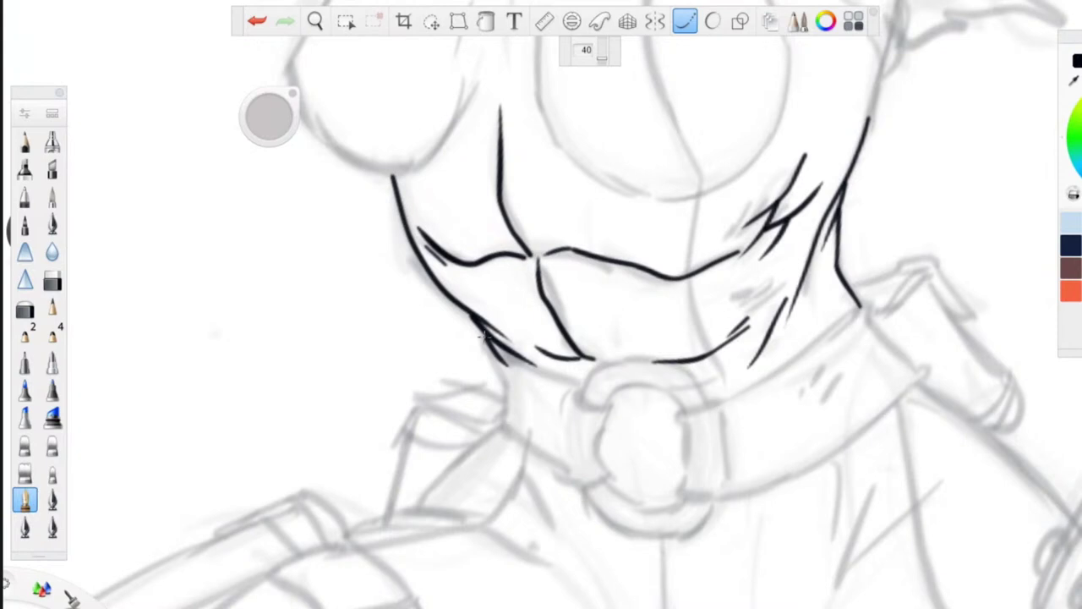
- Ink the short belt segment beside the buckle, including its edges, inner fold and looped end
drag(478, 336, 517, 409)
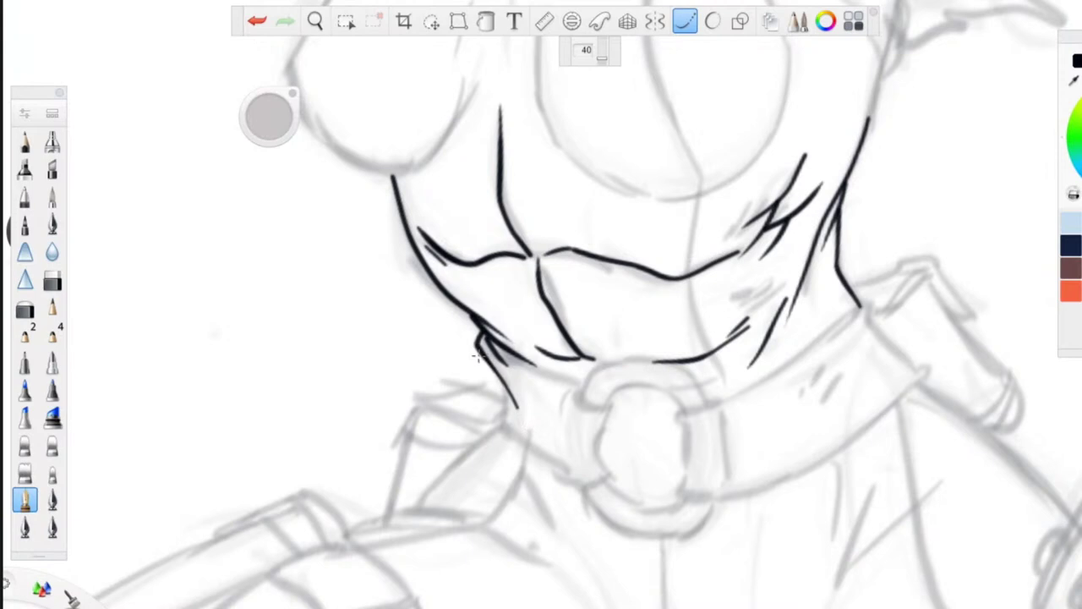
mouse_move(489, 365)
mouse_down()
mouse_move(493, 421)
mouse_move(601, 490)
mouse_up()
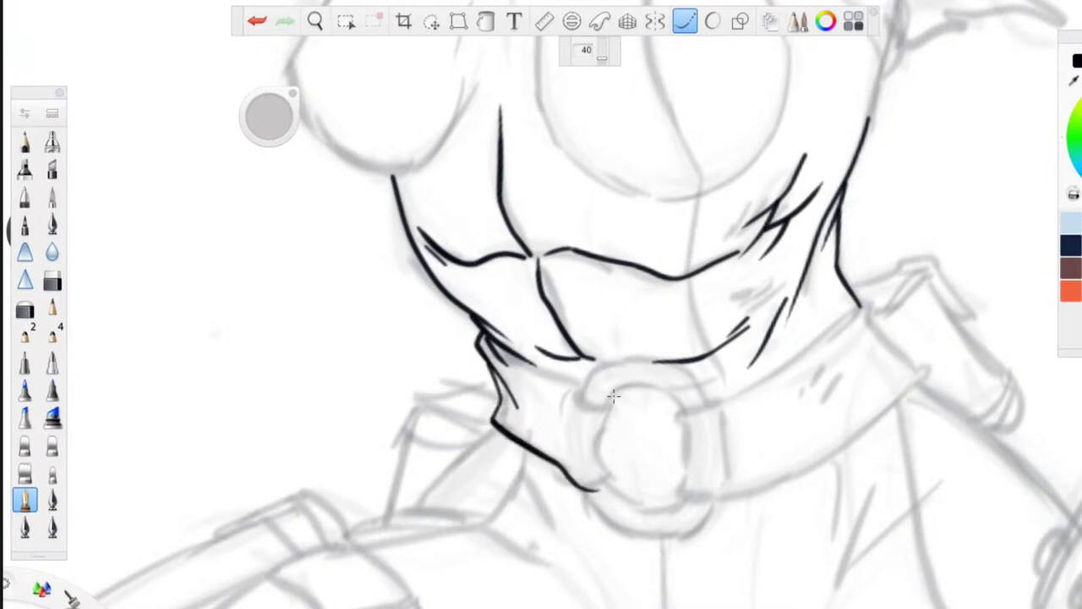
mouse_move(614, 399)
mouse_down()
mouse_move(607, 476)
mouse_move(592, 490)
mouse_up()
drag(565, 391, 560, 442)
click(686, 22)
mouse_move(613, 403)
mouse_down()
mouse_move(580, 404)
mouse_move(586, 381)
mouse_move(526, 361)
mouse_up()
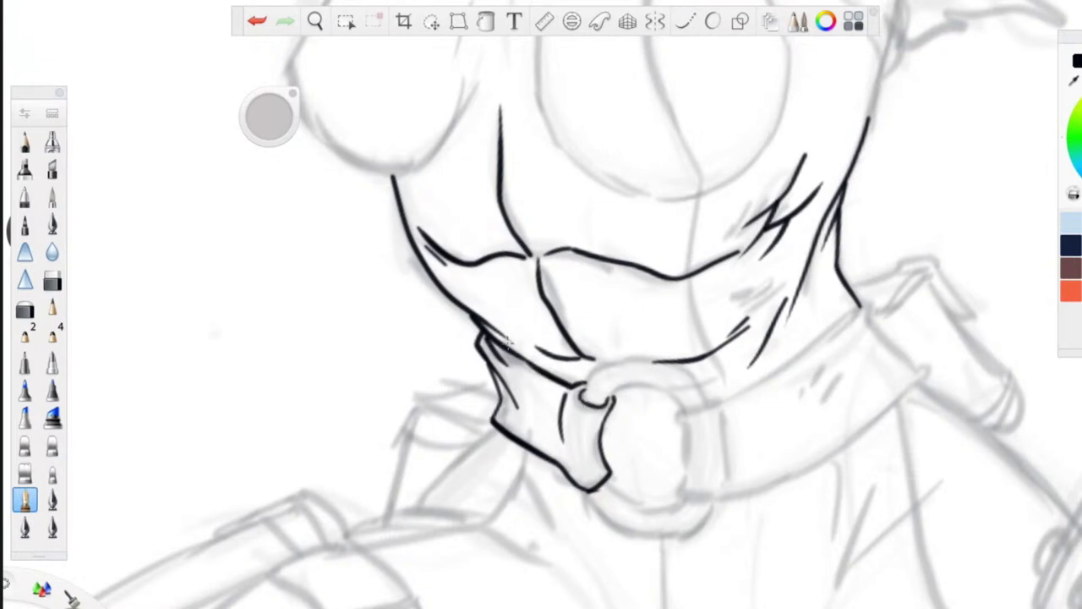
- Ink the hip curve below the short belt segment and the upper thigh crease, undoing the second crease stroke
key(space)
mouse_move(328, 569)
mouse_down()
mouse_move(310, 478)
mouse_move(311, 355)
mouse_up()
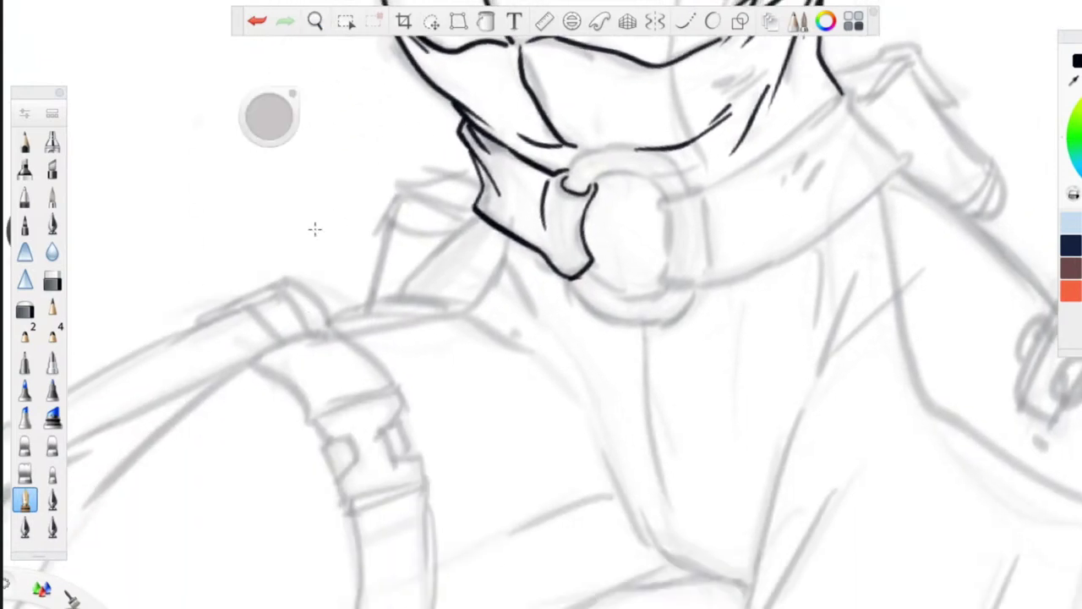
click(686, 22)
drag(478, 215, 392, 296)
mouse_move(326, 321)
mouse_down()
mouse_move(394, 303)
mouse_move(512, 323)
mouse_up()
mouse_move(404, 311)
mouse_down()
mouse_move(328, 322)
mouse_move(510, 345)
mouse_up()
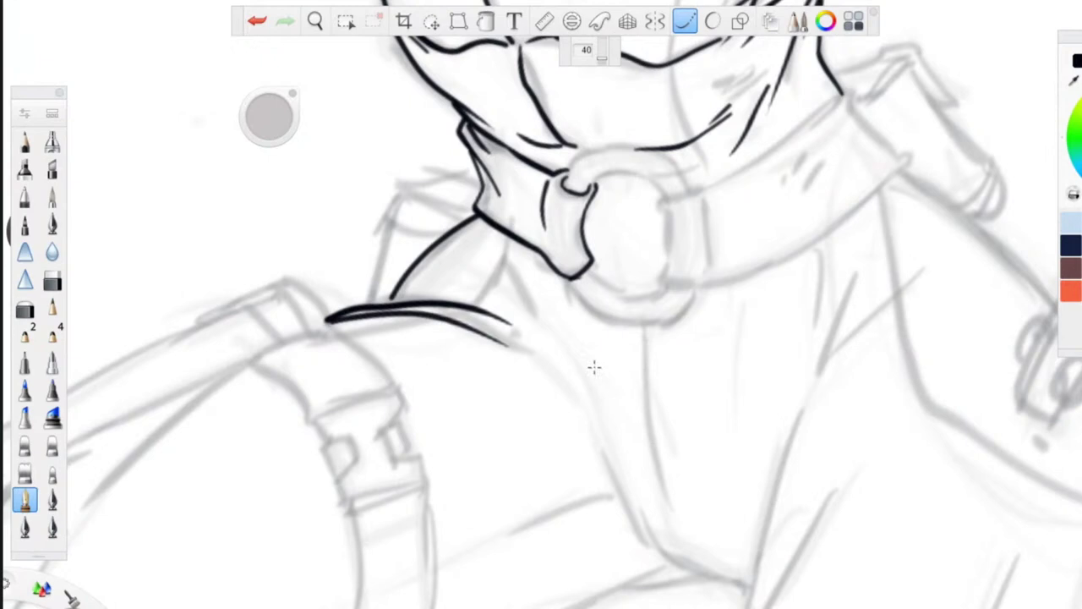
click(257, 21)
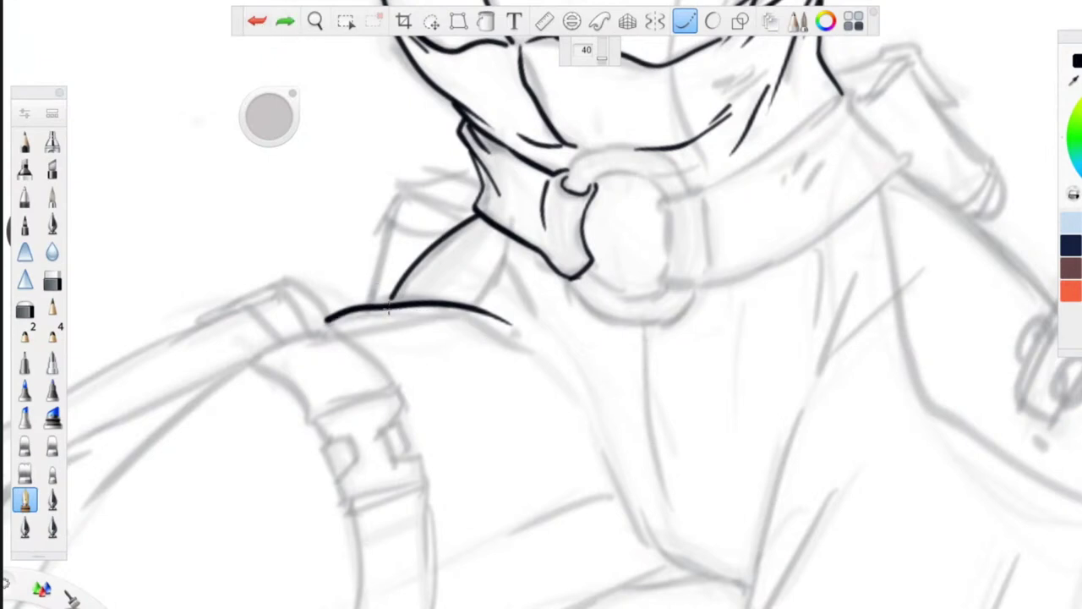
mouse_move(388, 305)
mouse_down()
mouse_move(411, 273)
mouse_move(405, 280)
mouse_up()
- Ink the lower thigh crease, the groin contour, the centre seam and the double strap curve from belt to thigh
mouse_move(328, 319)
mouse_down()
mouse_move(476, 332)
mouse_move(610, 474)
mouse_move(653, 548)
mouse_move(757, 590)
mouse_up()
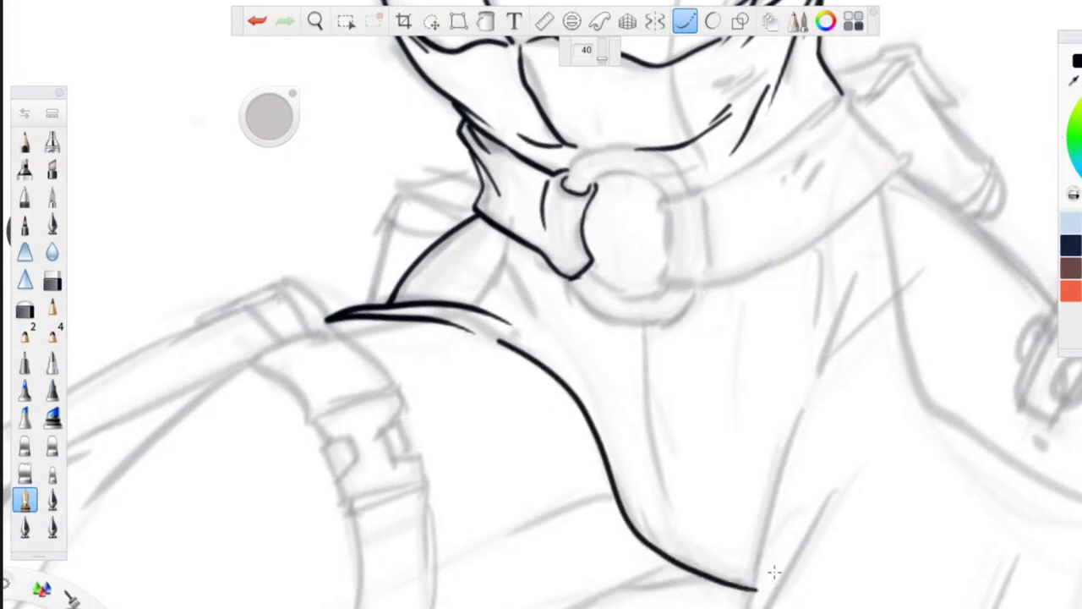
mouse_move(645, 327)
mouse_down()
mouse_move(653, 467)
mouse_move(689, 571)
mouse_up()
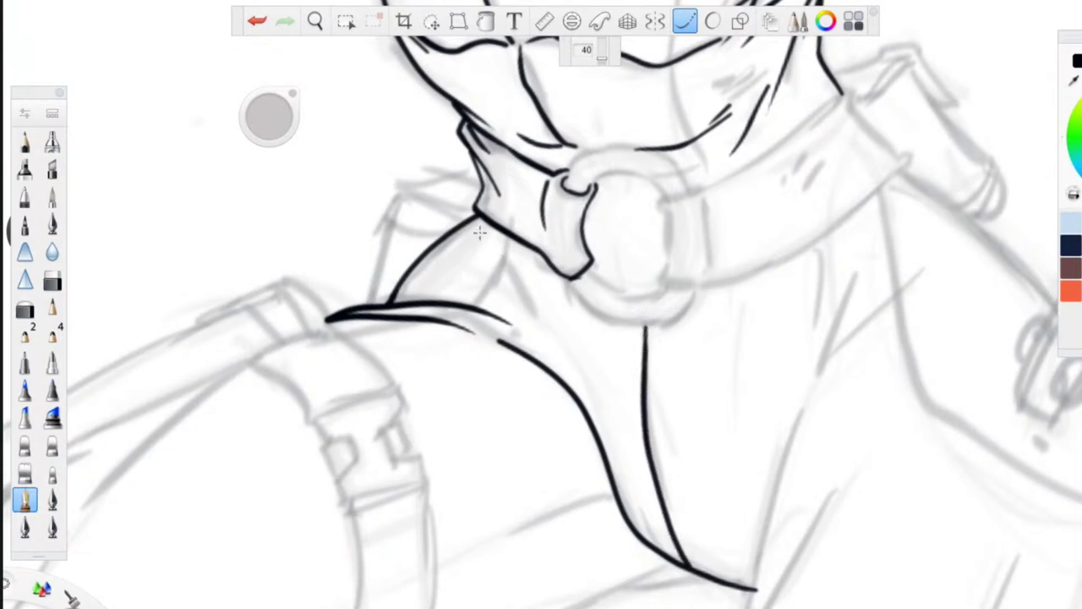
mouse_move(518, 241)
mouse_down()
mouse_move(479, 312)
mouse_move(433, 346)
mouse_move(340, 355)
mouse_up()
mouse_move(522, 244)
mouse_down()
mouse_move(495, 300)
mouse_move(421, 356)
mouse_move(390, 363)
mouse_up()
- Ink the far chest contour from below the raised hand around the underside of the bust
key(space)
drag(234, 352, 257, 501)
drag(244, 313, 305, 572)
drag(119, 292, 264, 419)
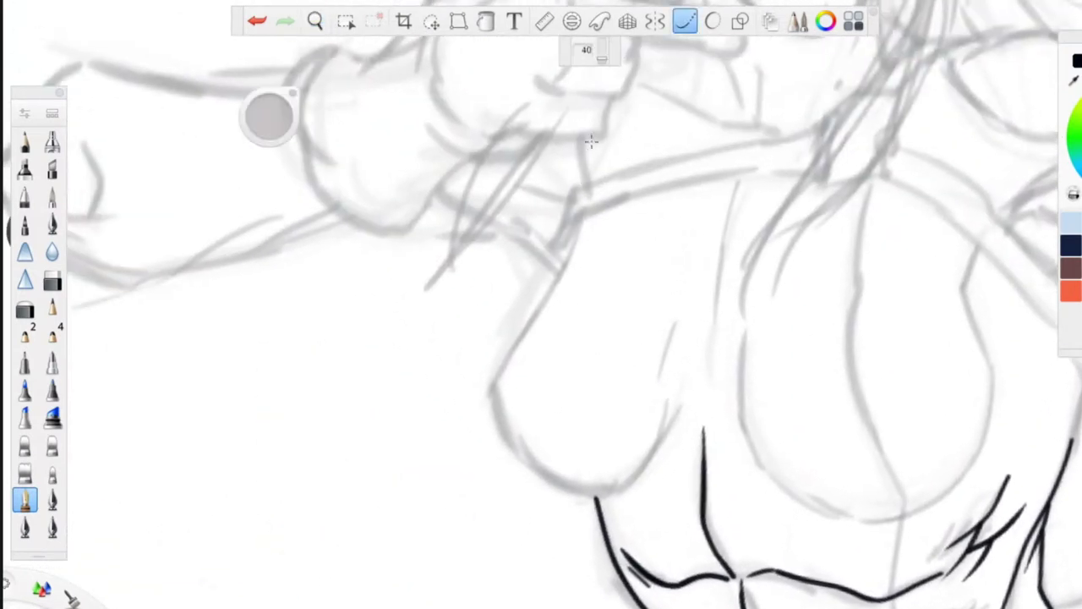
drag(580, 139, 589, 195)
drag(578, 233, 569, 257)
drag(589, 200, 573, 239)
drag(601, 167, 595, 182)
mouse_move(572, 256)
mouse_down()
mouse_move(490, 382)
mouse_move(492, 413)
mouse_move(526, 470)
mouse_move(607, 493)
mouse_move(646, 460)
mouse_move(677, 410)
mouse_up()
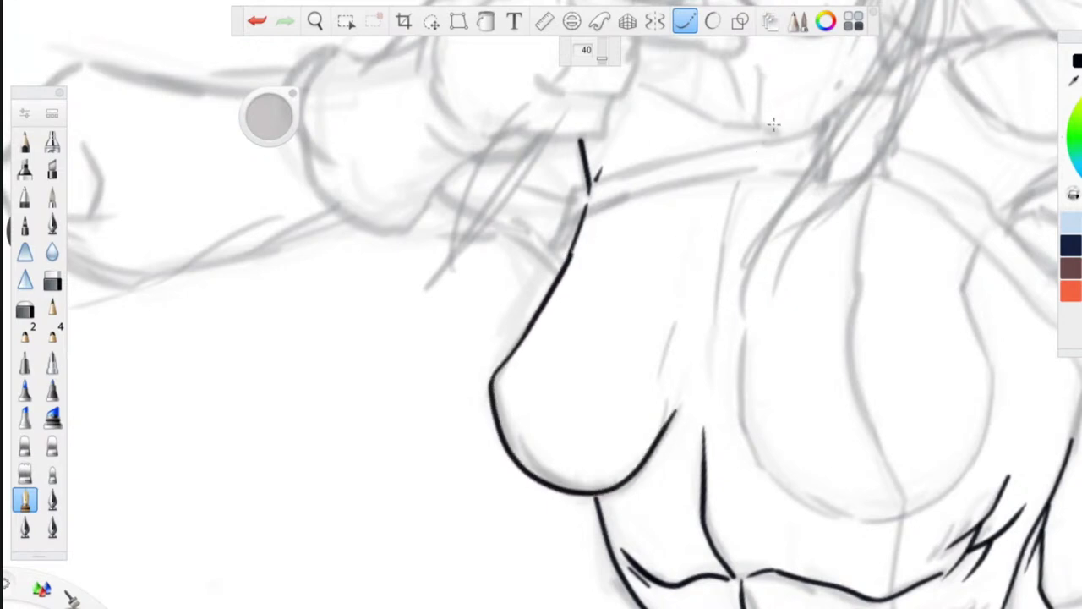
- Extend the torso's side contour from the waist up towards the armpit of the bow arm
key(space)
click(390, 279)
drag(390, 285, 390, 377)
drag(387, 414, 362, 431)
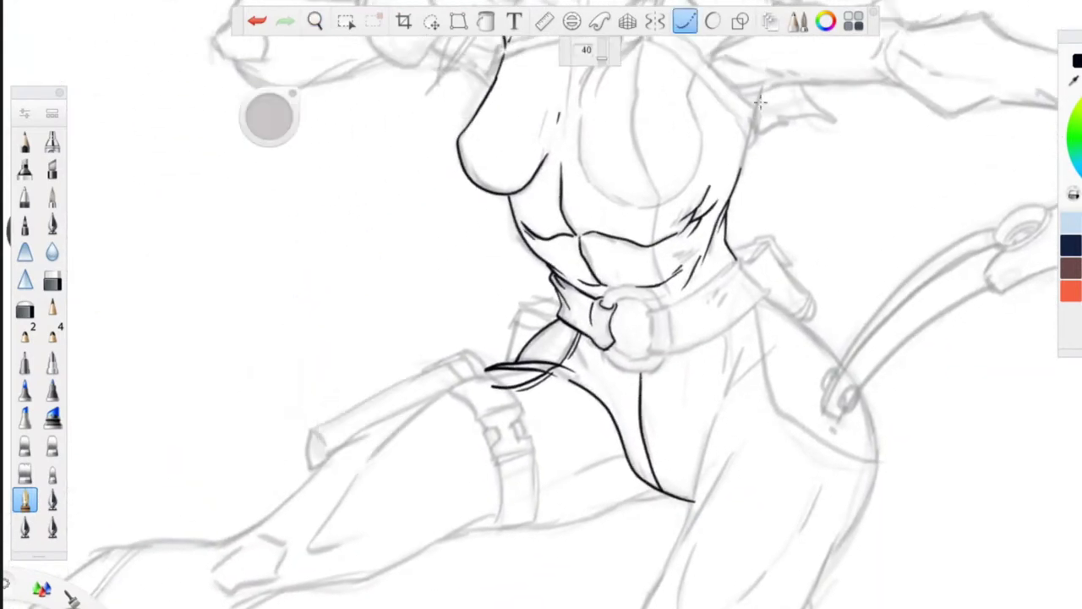
drag(748, 140, 740, 171)
- Ink the bent leg's outer hip and thigh contour and the overlapping creases along the inner thigh
key(space)
drag(419, 481, 317, 372)
drag(665, 195, 741, 261)
mouse_move(762, 302)
mouse_down()
mouse_move(758, 288)
mouse_move(765, 393)
mouse_move(644, 607)
mouse_up()
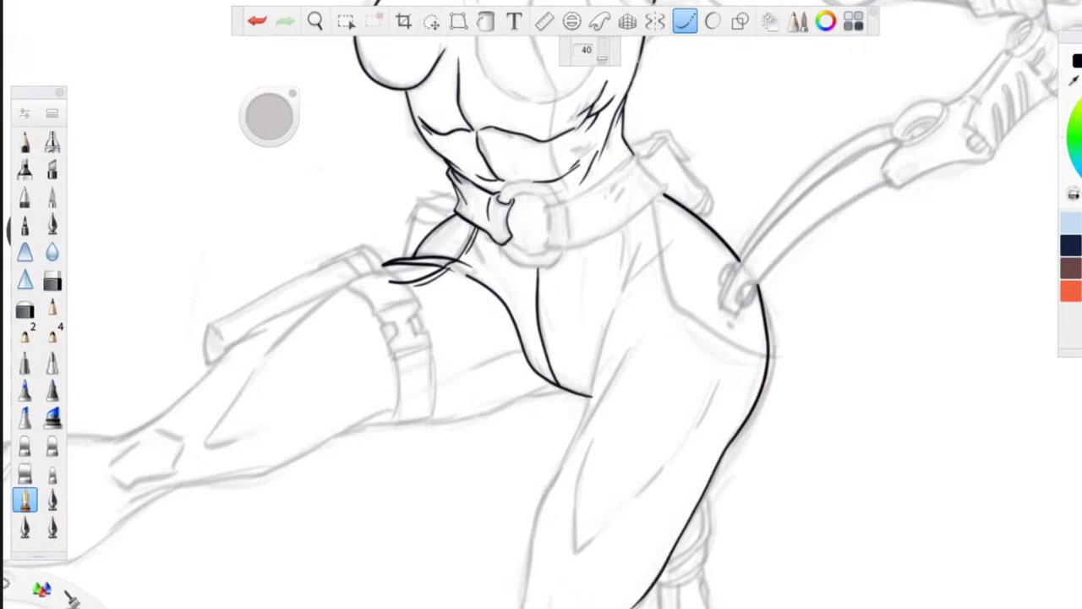
drag(551, 483, 630, 359)
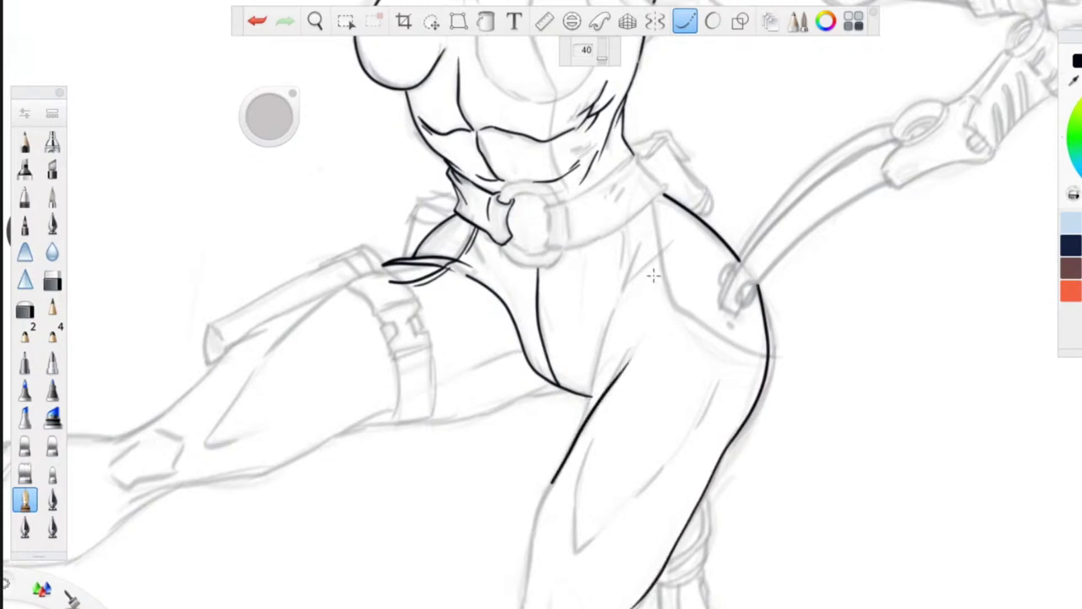
drag(580, 423, 622, 298)
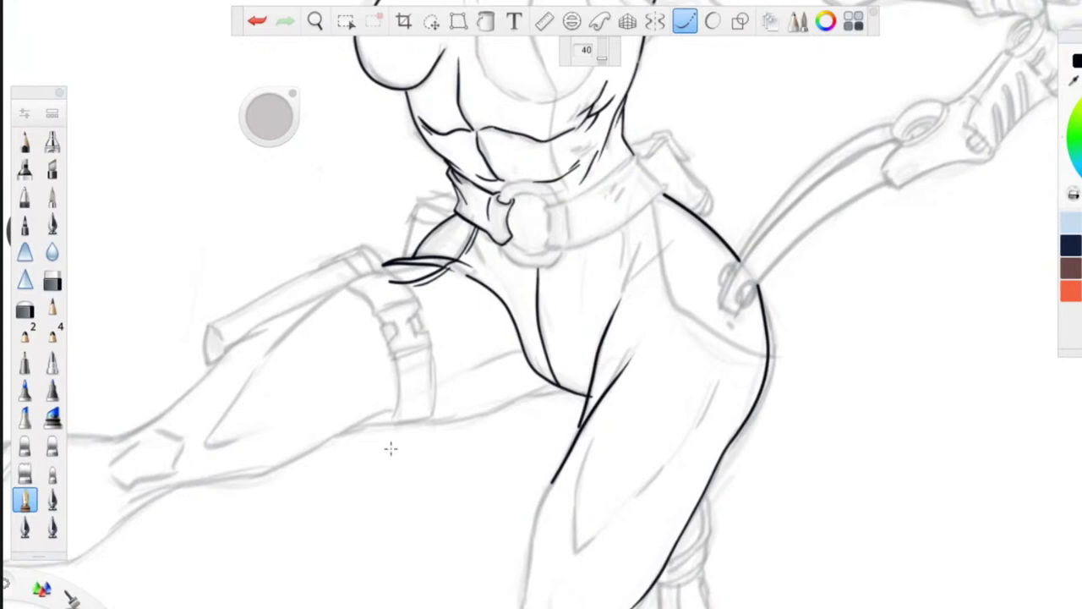
click(56, 279)
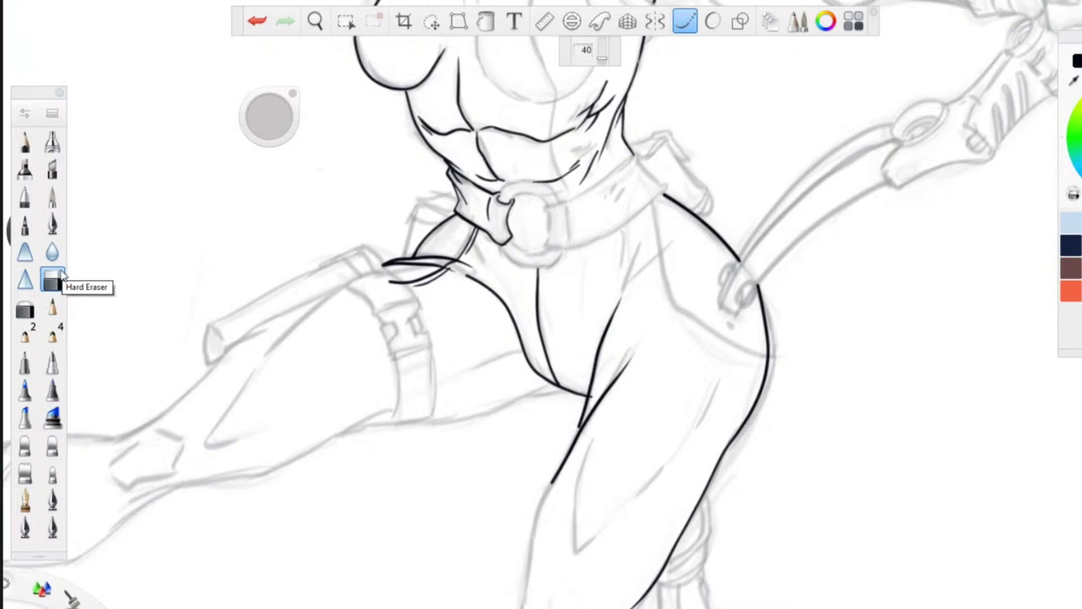
key(space)
drag(235, 277, 350, 529)
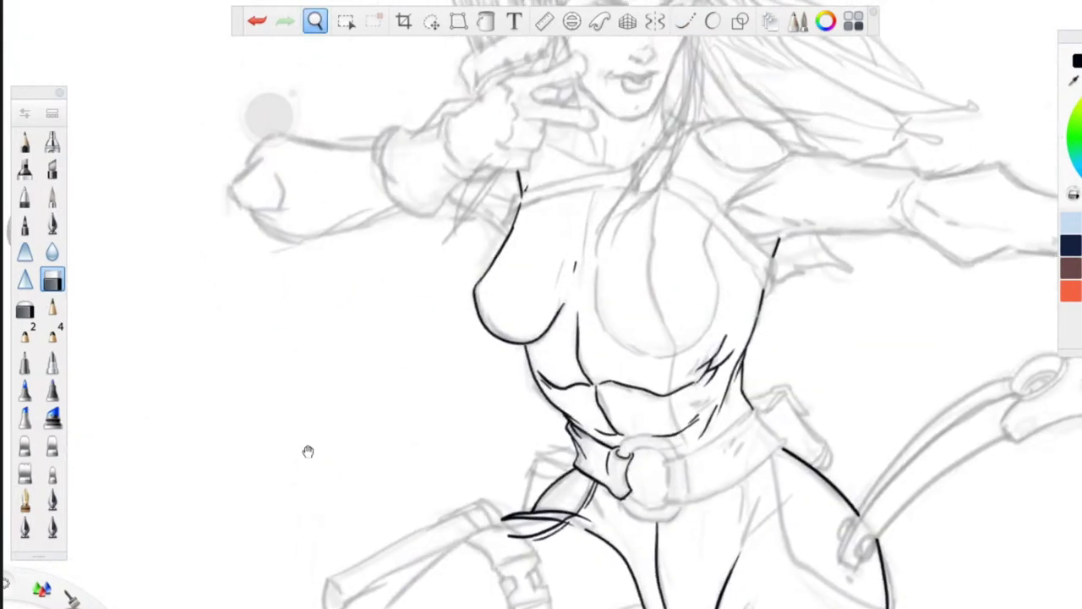
key(space)
- Switch to the ink pen and draw a thick outline down the inner thigh and around the bent knee
drag(355, 461, 356, 26)
click(53, 224)
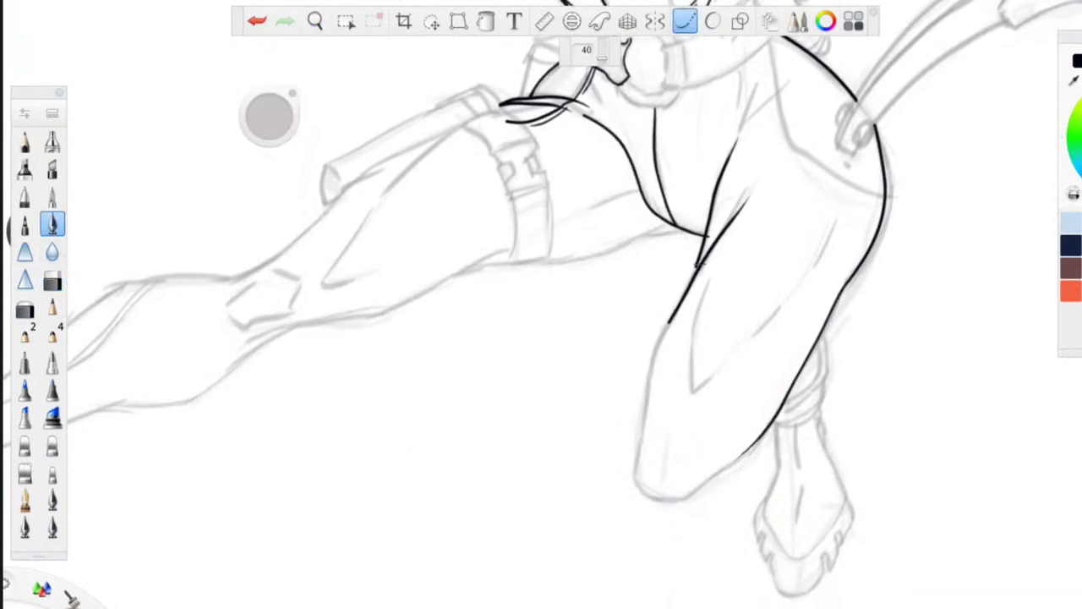
drag(697, 260, 669, 323)
drag(693, 269, 745, 129)
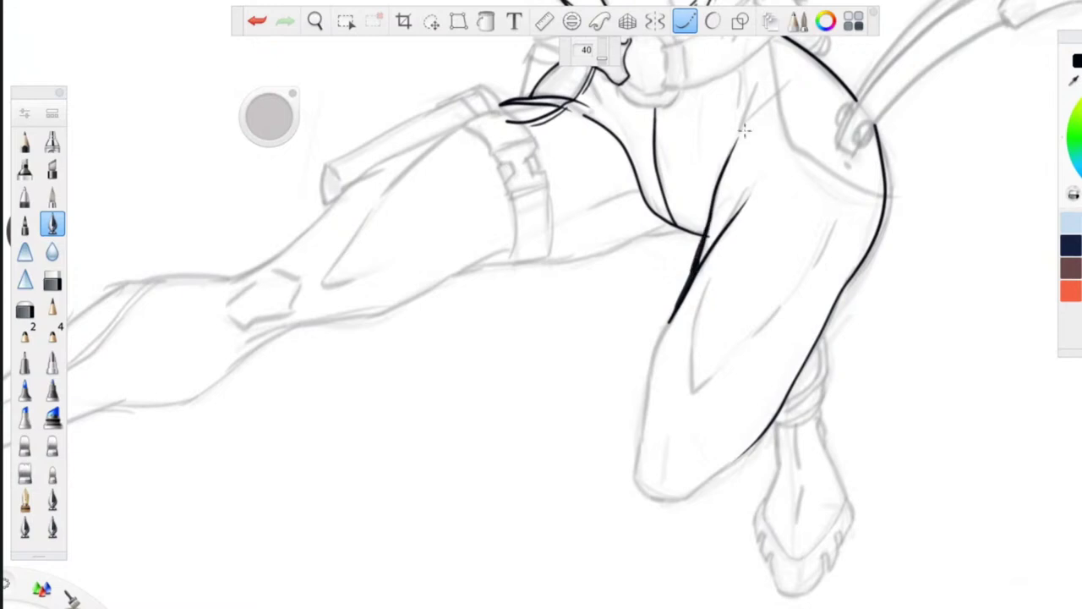
mouse_move(683, 298)
mouse_down()
mouse_move(657, 346)
mouse_move(634, 487)
mouse_move(689, 494)
mouse_move(761, 439)
mouse_up()
key(space)
drag(500, 515, 440, 418)
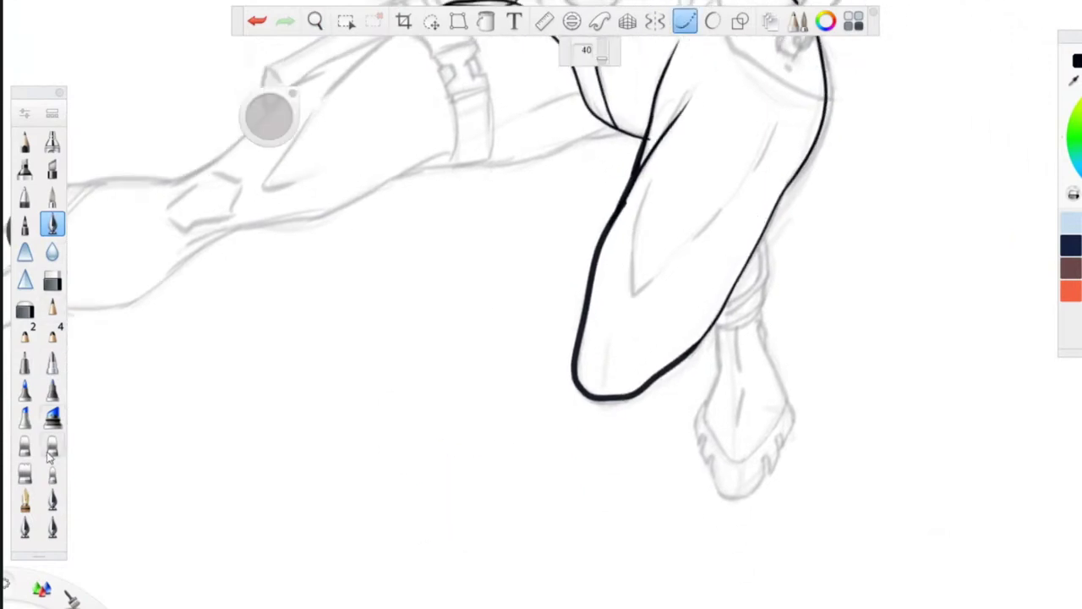
- Return to the brush-style inking tool and ink the V-shaped lines inside the bent thigh and the boot cuff behind it
click(25, 501)
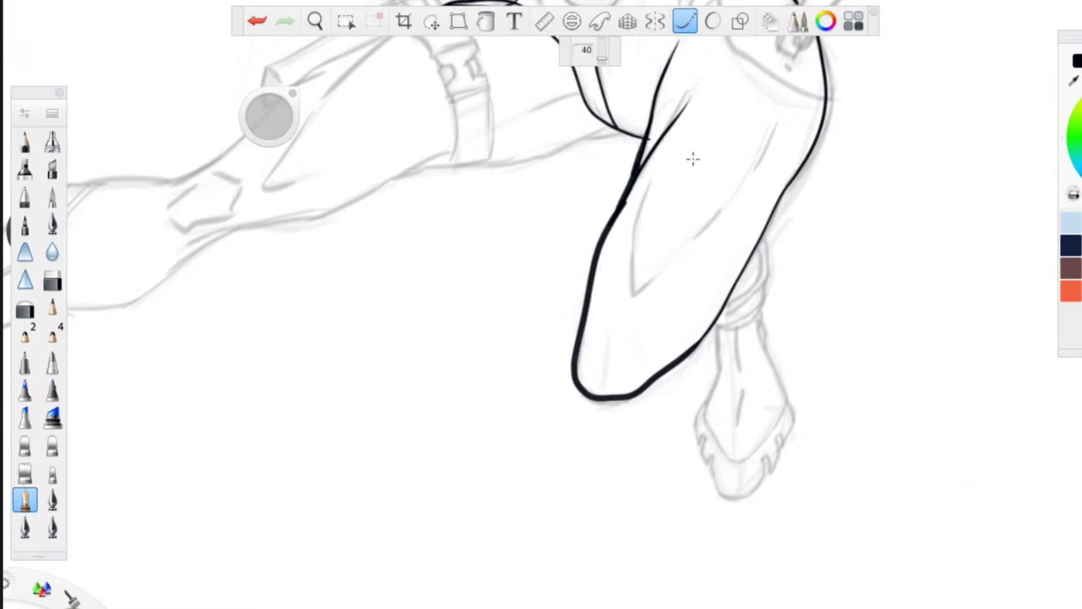
mouse_move(775, 121)
mouse_down()
mouse_move(751, 182)
mouse_move(639, 292)
mouse_move(664, 137)
mouse_up()
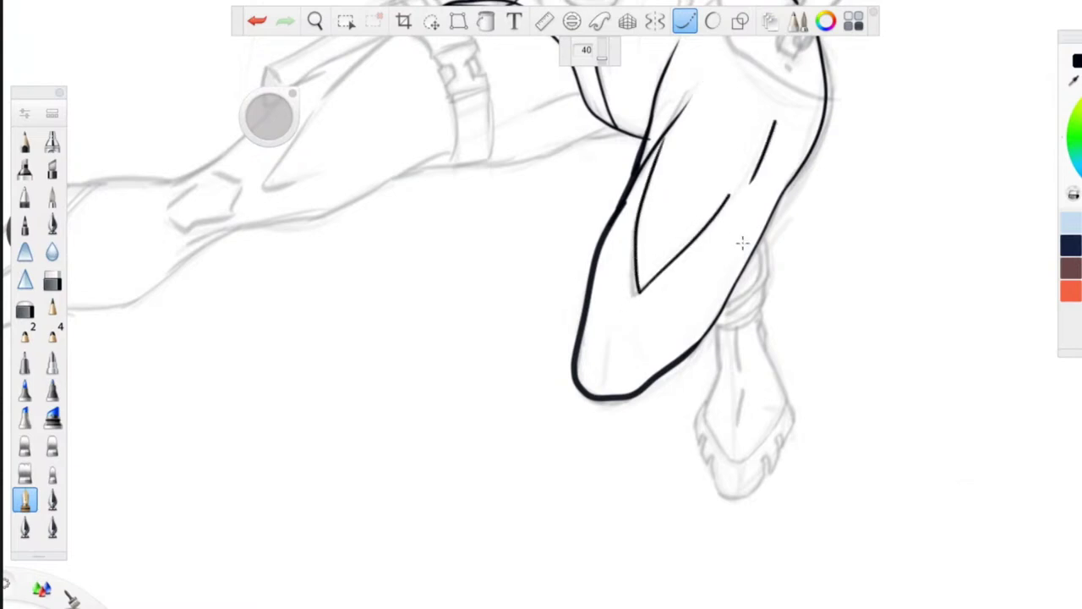
mouse_move(760, 251)
mouse_down()
mouse_move(745, 296)
mouse_move(724, 306)
mouse_up()
mouse_move(765, 231)
mouse_down()
mouse_move(768, 266)
mouse_move(729, 328)
mouse_up()
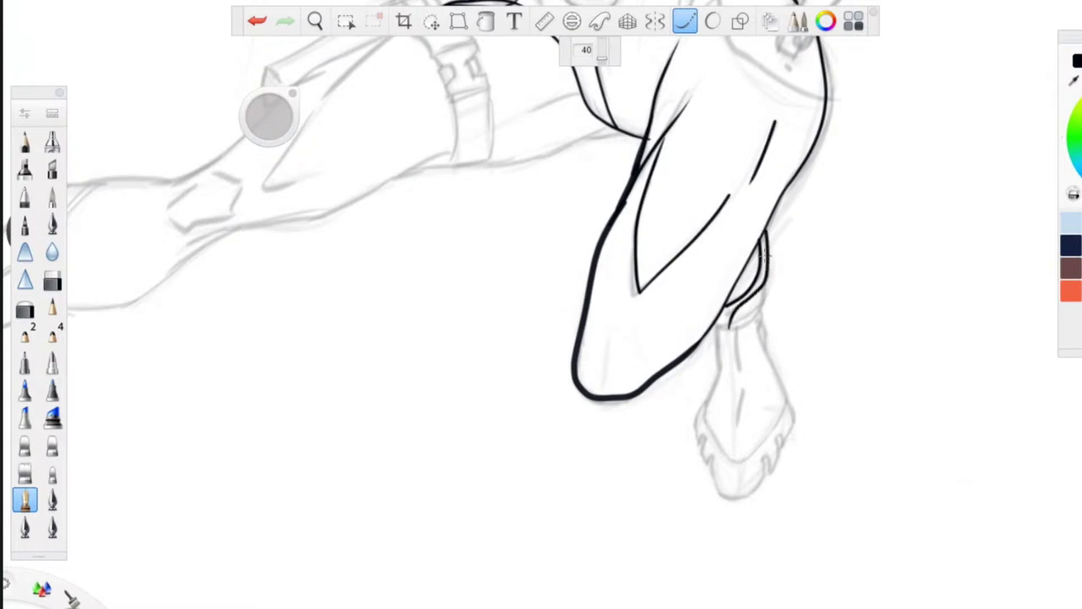
mouse_move(766, 230)
mouse_down()
mouse_move(766, 330)
mouse_move(732, 313)
mouse_up()
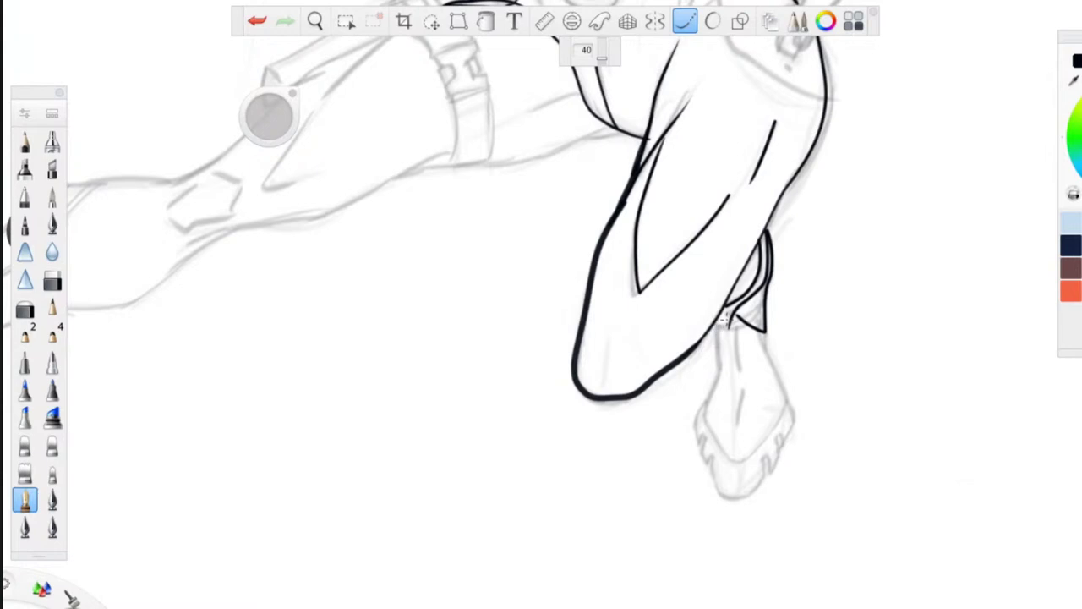
- Ink the boot below the cuff, with its outer contour, inner toe line and centre seam
mouse_move(727, 319)
mouse_down()
mouse_move(710, 346)
mouse_move(733, 327)
mouse_move(737, 438)
mouse_up()
mouse_move(759, 331)
mouse_down()
mouse_move(779, 377)
mouse_move(768, 439)
mouse_move(746, 461)
mouse_move(709, 427)
mouse_move(726, 315)
mouse_up()
mouse_move(778, 372)
mouse_down()
mouse_move(795, 422)
mouse_move(749, 497)
mouse_move(698, 445)
mouse_move(723, 327)
mouse_up()
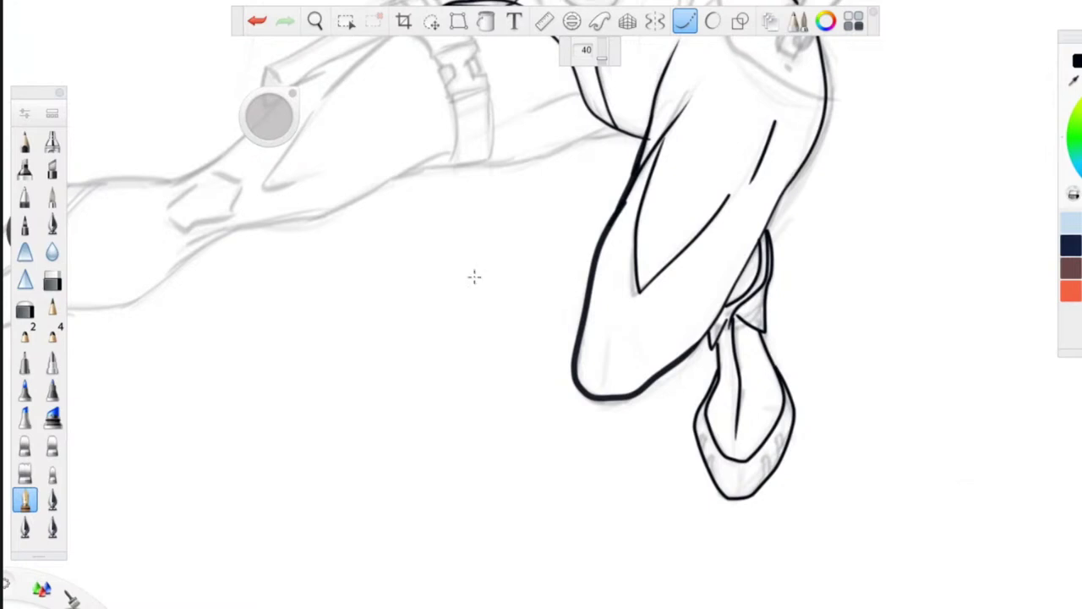
- Ink the underside of the extended thigh, a short crease above it, and a crease at the bent leg's hip
key(space)
drag(377, 389, 620, 587)
mouse_move(864, 332)
mouse_down()
mouse_move(633, 372)
mouse_move(703, 341)
mouse_up()
drag(821, 292, 759, 315)
mouse_move(947, 176)
mouse_down()
mouse_move(917, 248)
mouse_move(919, 216)
mouse_up()
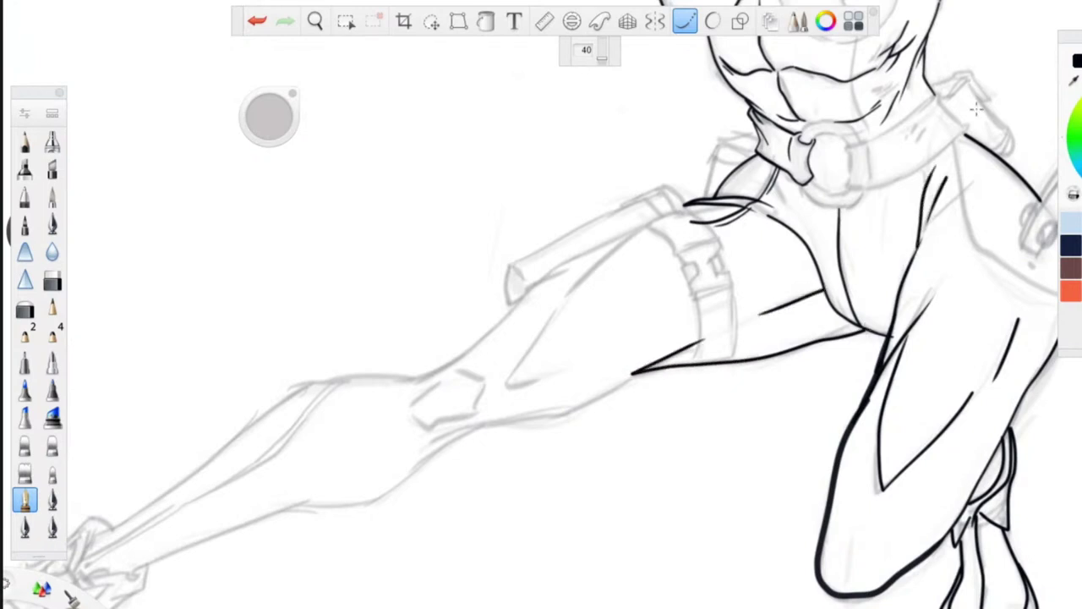
- Ink the extended leg's upper thigh contour and its underside from the thigh past the knee along the calf
mouse_move(652, 221)
mouse_down()
mouse_move(583, 247)
mouse_move(496, 325)
mouse_move(397, 388)
mouse_up()
mouse_move(653, 363)
mouse_down()
mouse_move(541, 416)
mouse_move(401, 449)
mouse_up()
mouse_move(471, 428)
mouse_down()
mouse_move(362, 498)
mouse_move(290, 508)
mouse_move(119, 574)
mouse_up()
- Ink the extended leg's shin contour, the angular knee patch and the V-shaped muscle lines on the thigh
key(space)
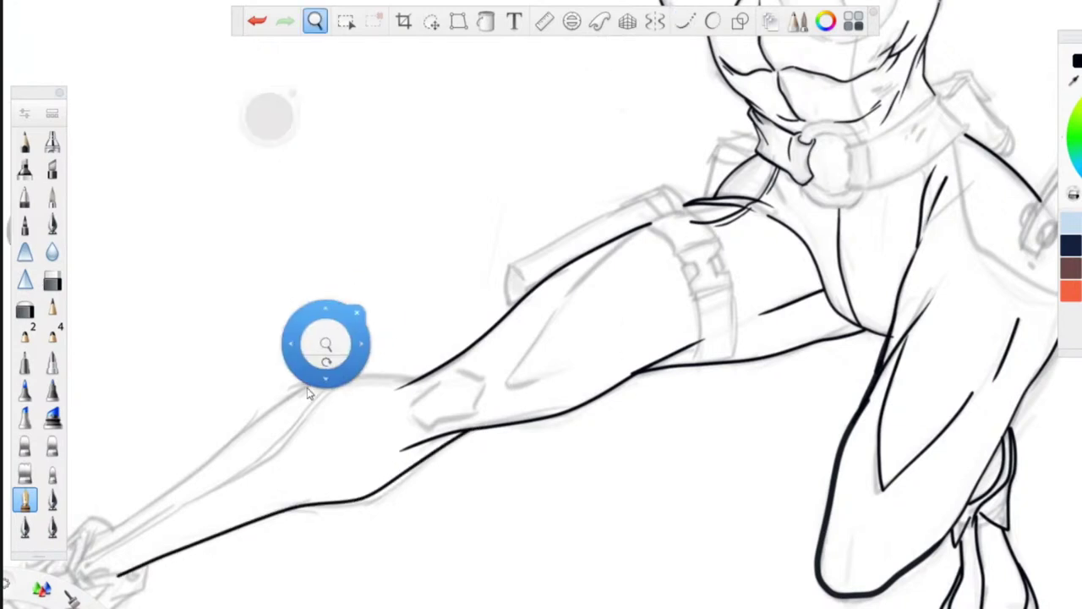
drag(487, 596, 581, 601)
mouse_move(736, 232)
mouse_down()
mouse_move(642, 323)
mouse_move(602, 386)
mouse_move(681, 364)
mouse_up()
key(space)
drag(355, 410, 540, 374)
mouse_move(746, 347)
mouse_down()
mouse_move(767, 354)
mouse_move(719, 389)
mouse_move(689, 394)
mouse_move(731, 345)
mouse_move(745, 355)
mouse_up()
key(space)
drag(463, 396, 578, 409)
mouse_move(831, 348)
mouse_down()
mouse_move(700, 364)
mouse_move(470, 532)
mouse_up()
key(space)
drag(406, 426, 261, 503)
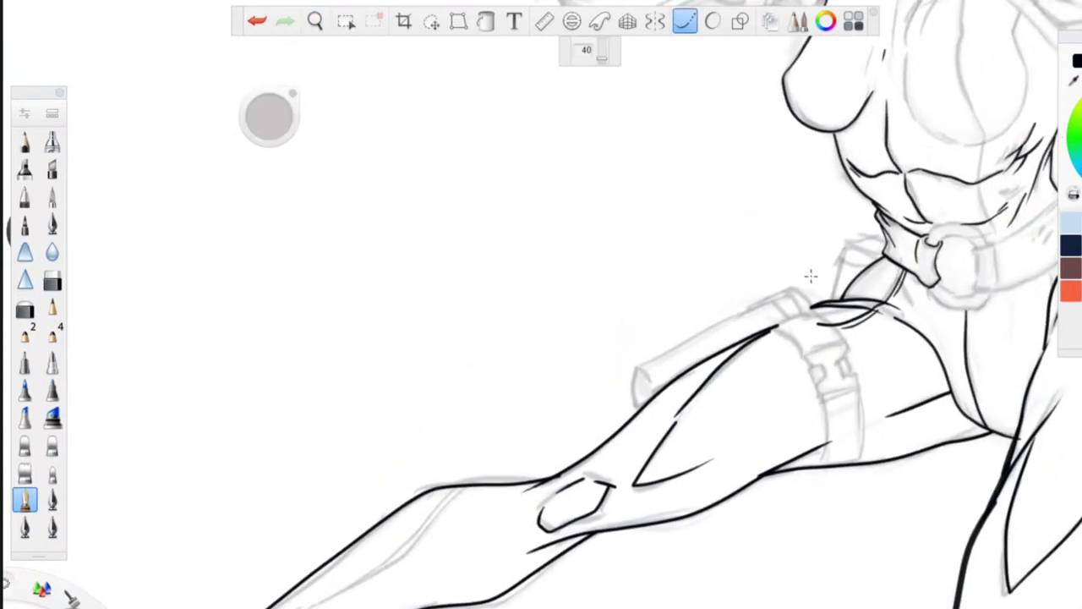
- Turn off steady stroke and erase the overrunning end of the crease at the top of the extended thigh
key(e)
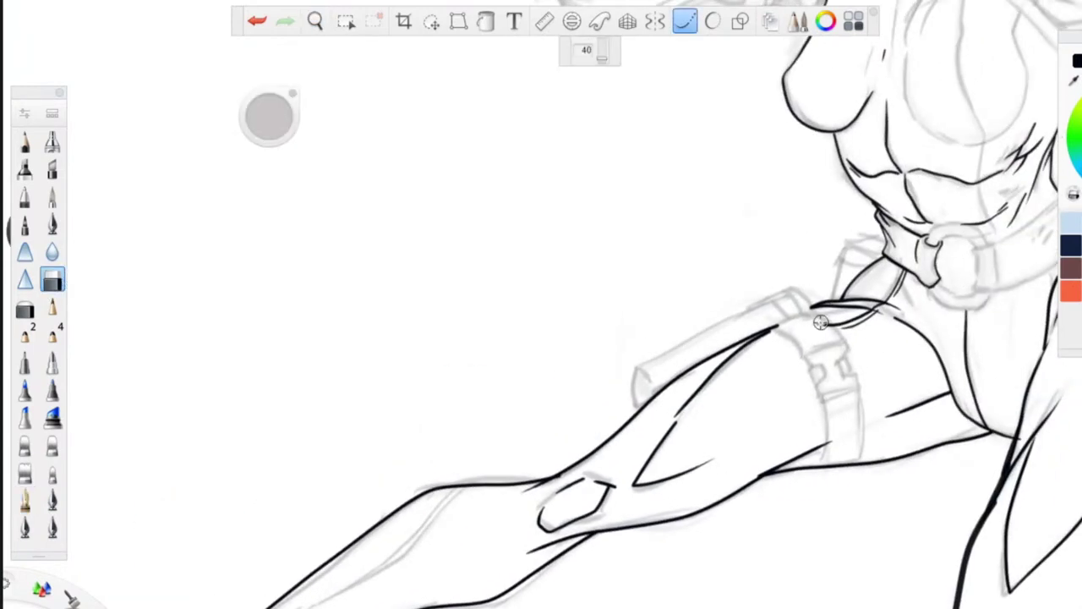
click(691, 27)
drag(821, 329, 832, 323)
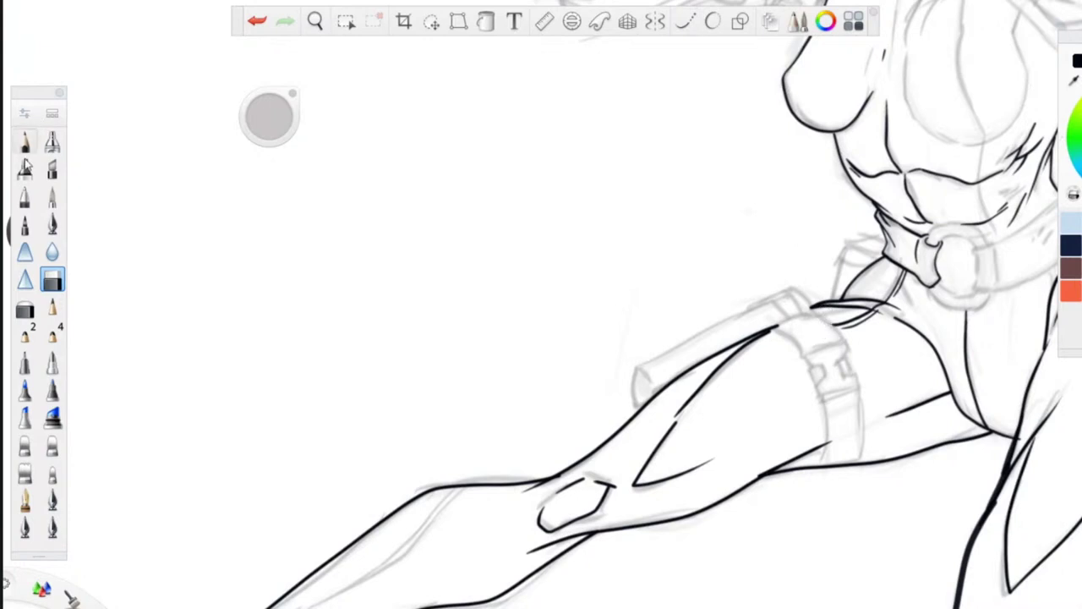
- Return to the brush-style inking tool and ink both curved edges of the thigh strap with steady stroke on
click(52, 224)
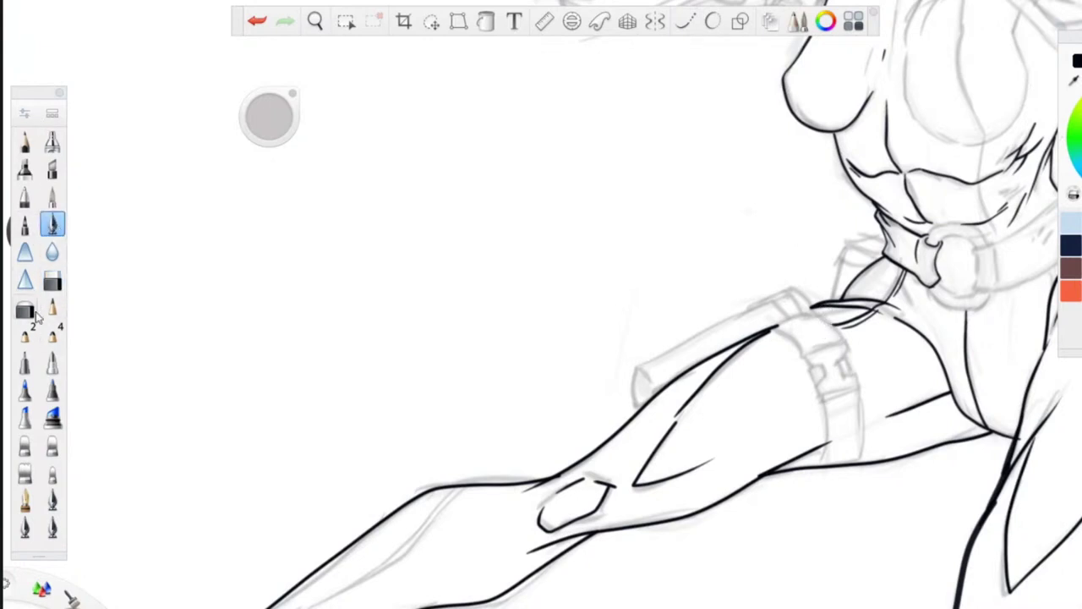
click(25, 499)
key(space)
mouse_move(658, 257)
mouse_down()
mouse_move(636, 278)
mouse_move(687, 226)
mouse_move(657, 169)
mouse_up()
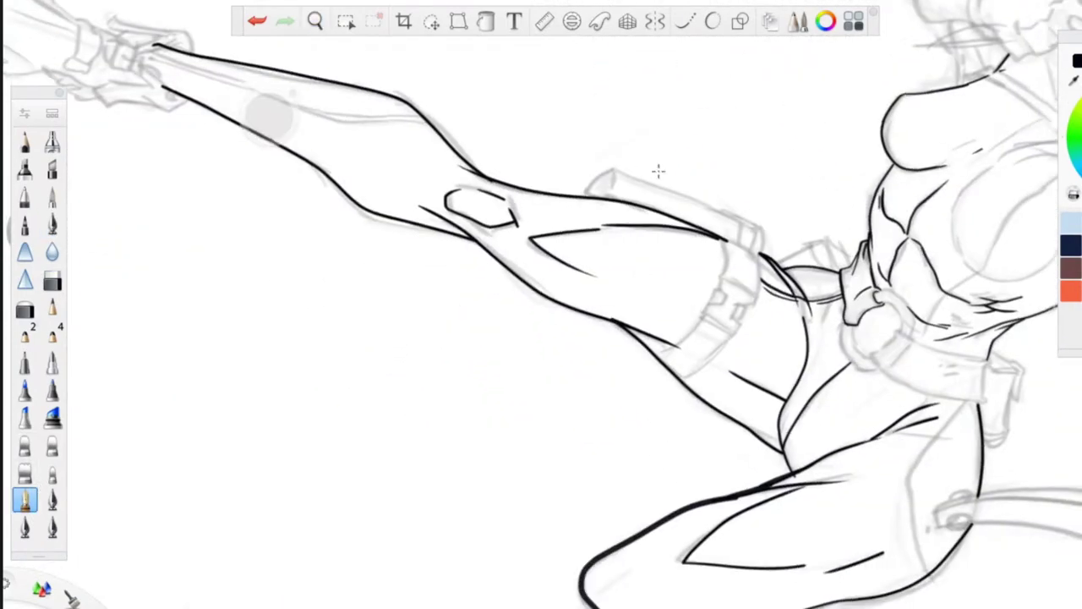
click(685, 20)
mouse_move(755, 252)
mouse_down()
mouse_move(740, 328)
mouse_move(681, 378)
mouse_up()
mouse_move(726, 236)
mouse_down()
mouse_move(723, 284)
mouse_move(673, 349)
mouse_move(646, 356)
mouse_up()
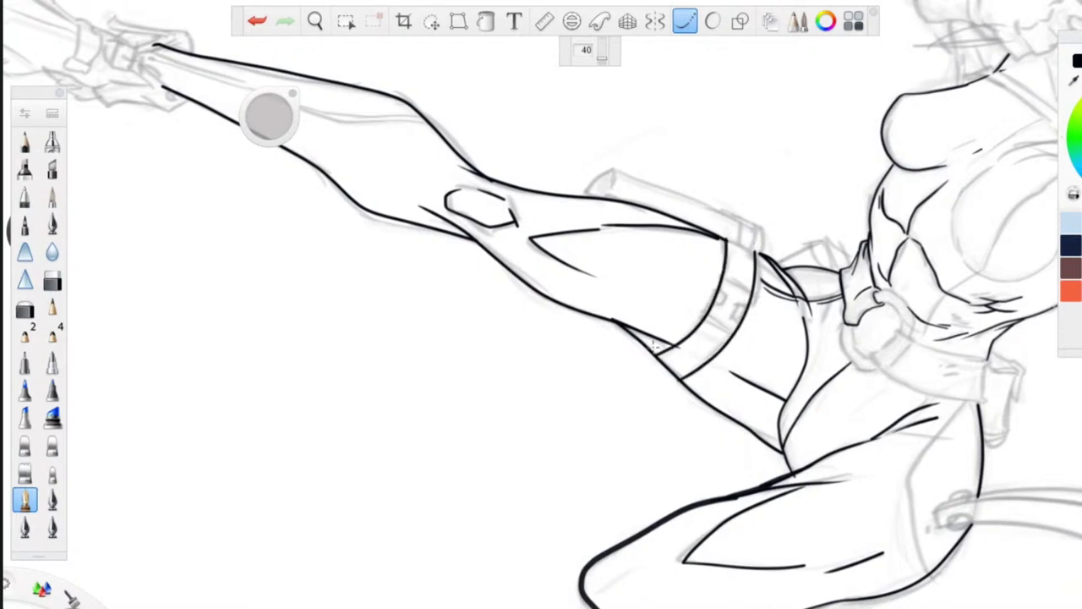
- Ink the thigh strap's outer end and the buckle details between its two edges
key(space)
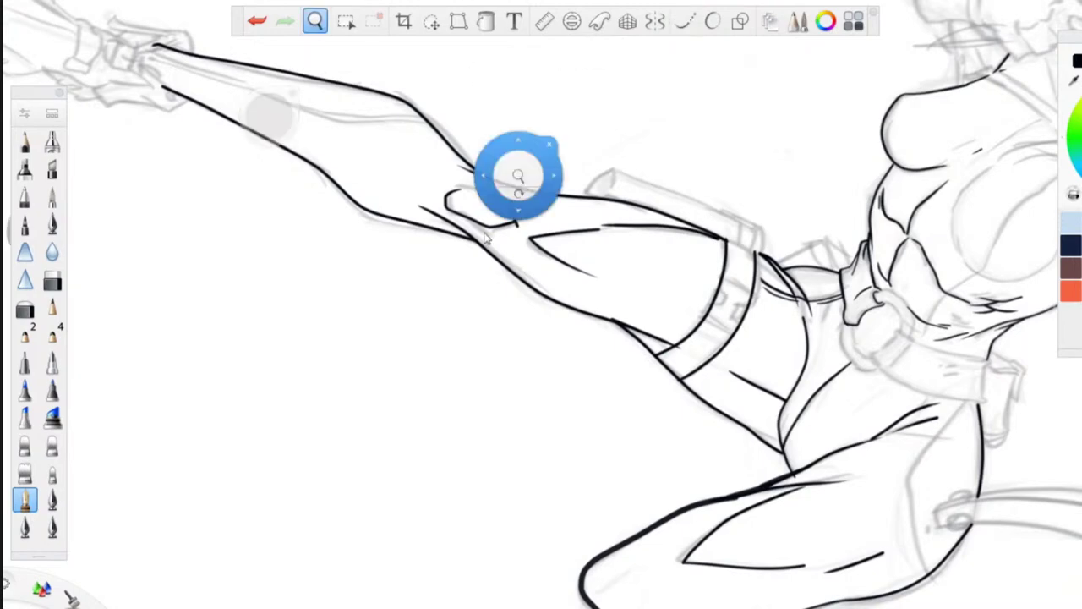
drag(490, 242, 502, 236)
drag(520, 291, 464, 216)
drag(463, 235, 468, 253)
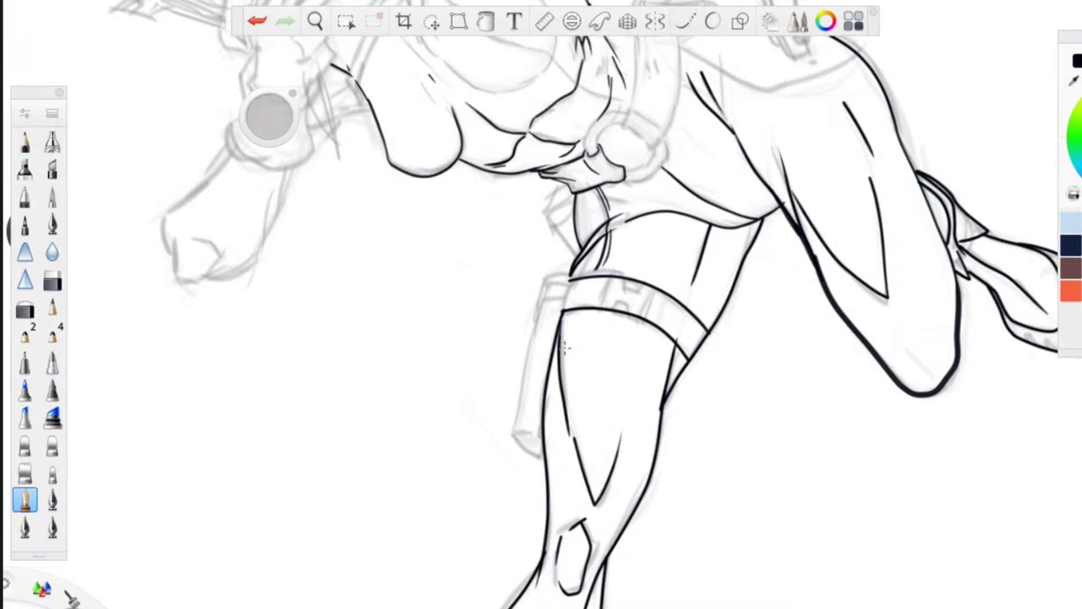
drag(577, 268, 557, 319)
drag(654, 286, 655, 318)
drag(605, 277, 603, 307)
mouse_move(600, 277)
mouse_down()
mouse_move(597, 308)
mouse_move(625, 290)
mouse_move(614, 312)
mouse_up()
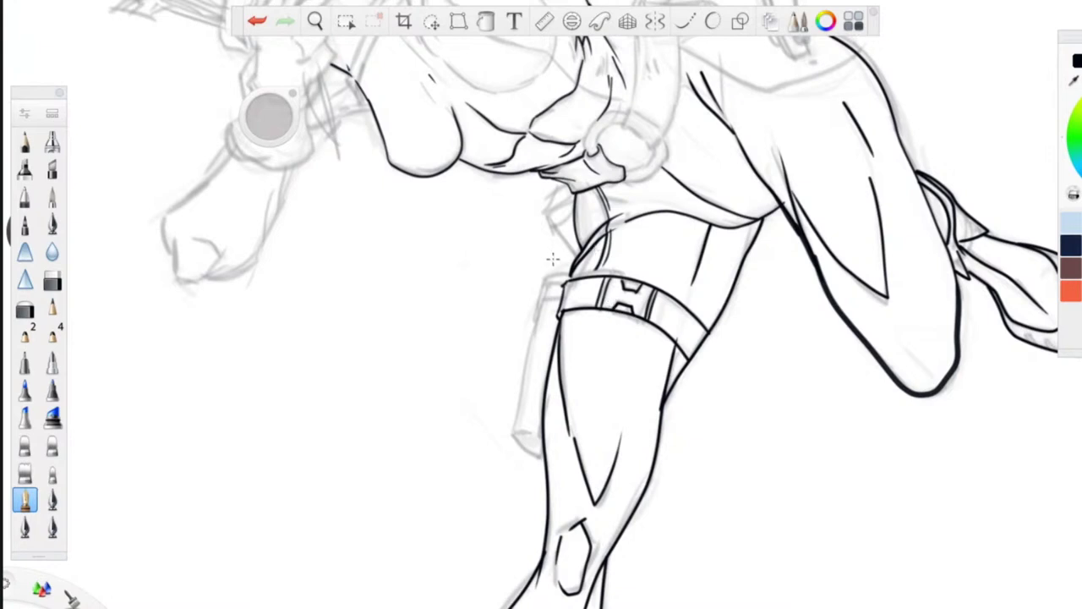
- Ink the small loop on the strap's outer end and the long narrow holster hanging beside the thigh
mouse_move(564, 281)
mouse_down()
mouse_move(543, 284)
mouse_move(535, 325)
mouse_up()
mouse_move(572, 277)
mouse_down()
mouse_move(548, 277)
mouse_move(533, 327)
mouse_move(542, 297)
mouse_up()
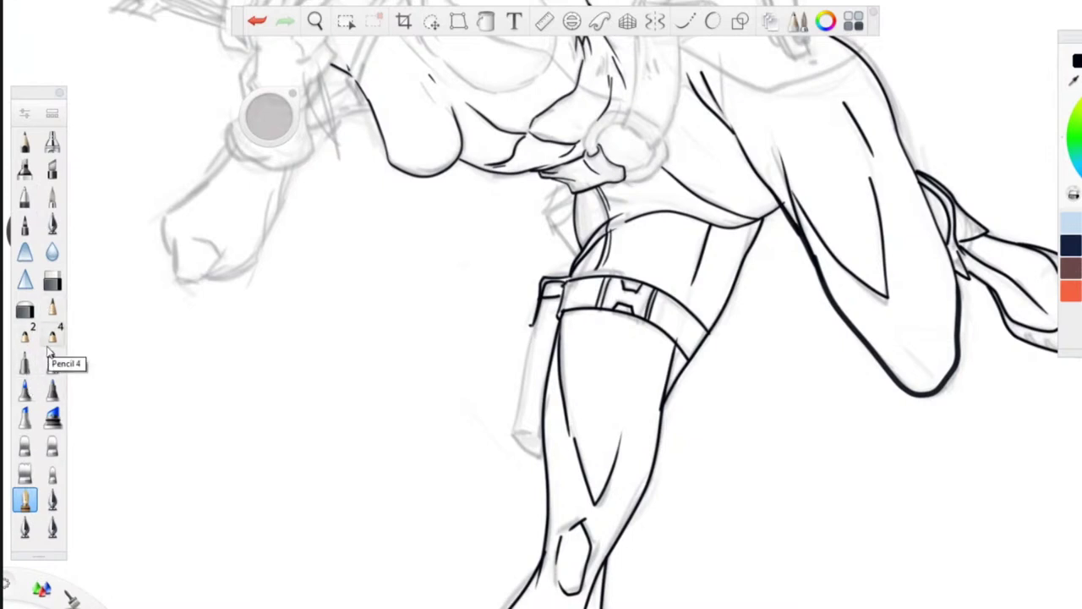
click(685, 22)
mouse_move(533, 324)
mouse_down()
mouse_move(515, 414)
mouse_move(535, 443)
mouse_up()
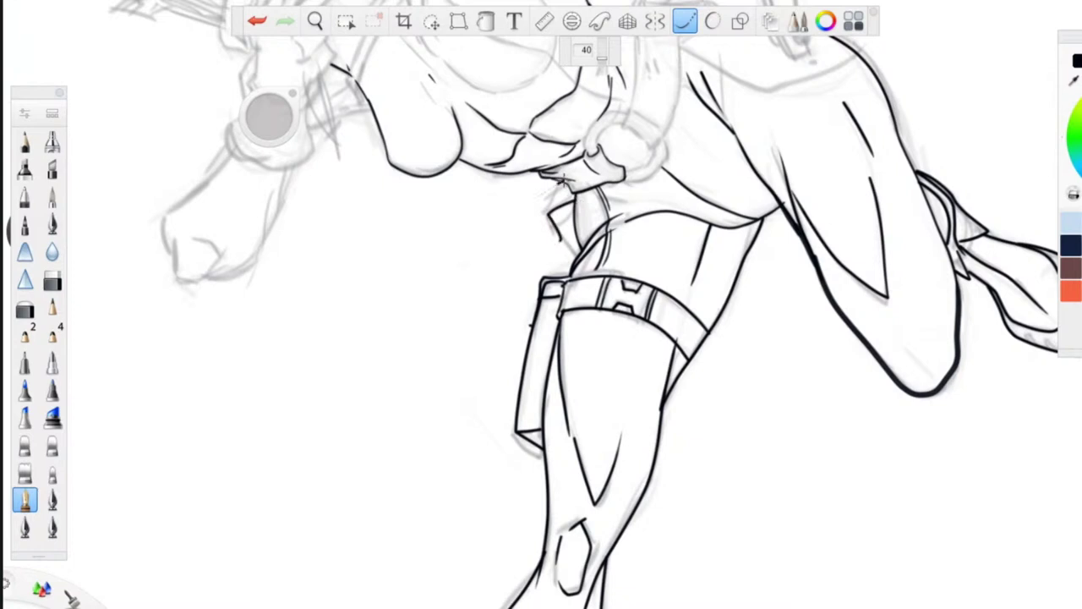
- Ink the small pouch below the belt, beside the hip of the extended leg
drag(553, 190, 546, 219)
click(688, 21)
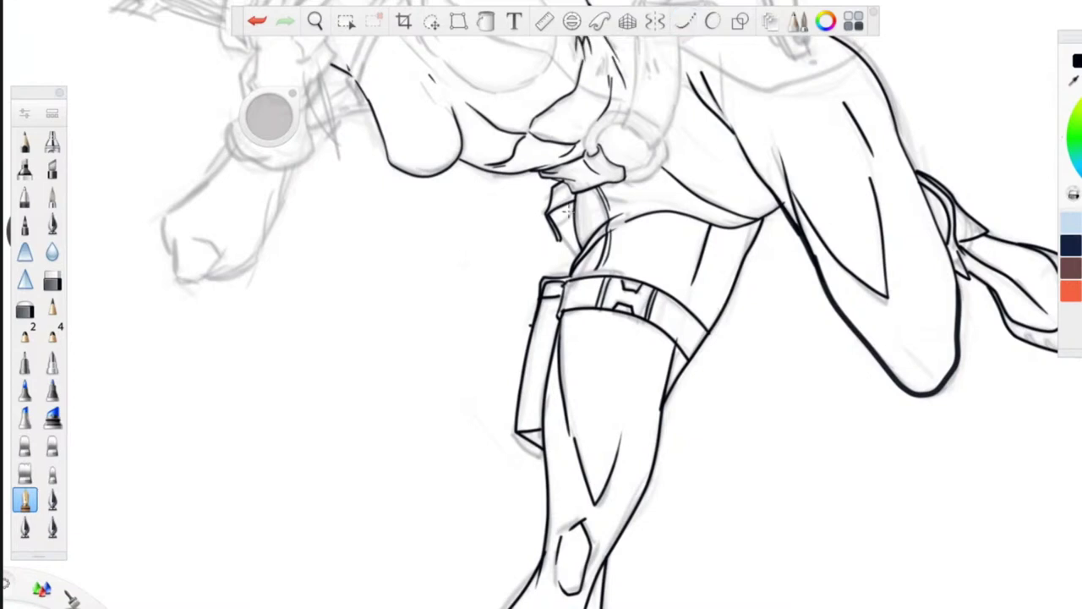
drag(546, 226, 552, 233)
- Ink the inner shin line running down the extended leg from below the knee to the boot
key(space)
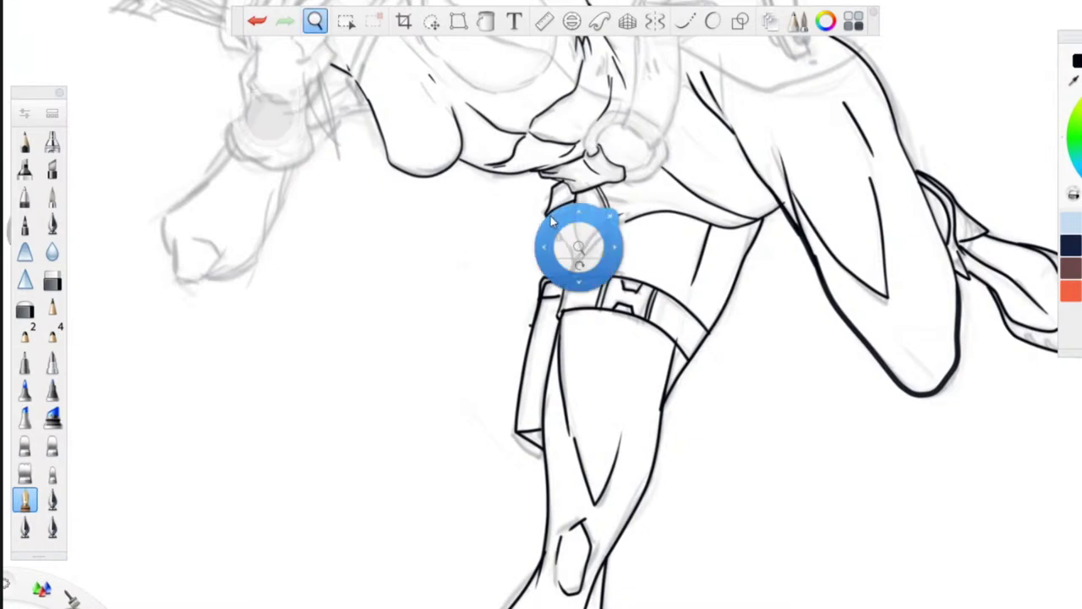
drag(472, 346, 461, 237)
drag(379, 427, 429, 248)
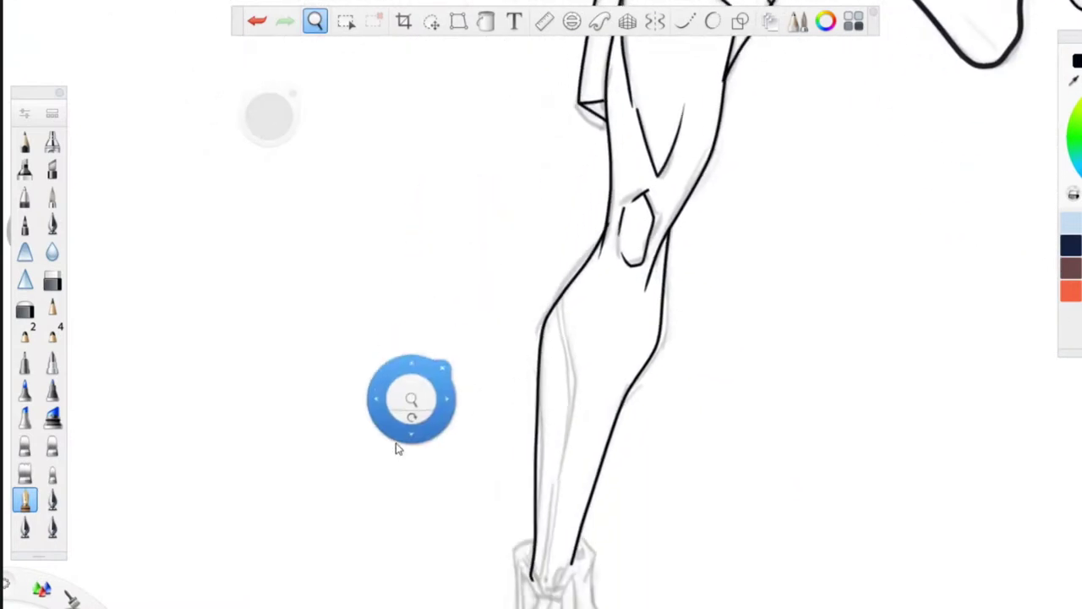
click(686, 32)
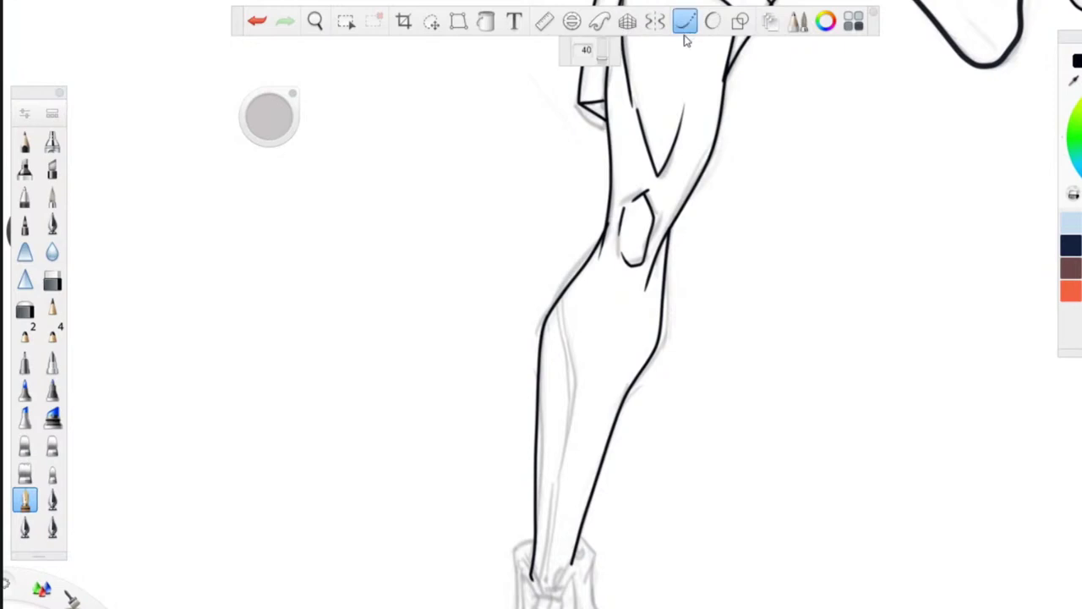
mouse_move(558, 298)
mouse_down()
mouse_move(568, 408)
mouse_move(535, 584)
mouse_up()
- Ink the raised arm's elbow and forearm outline and the folded glove cuff around the wrist
key(space)
drag(380, 374, 337, 554)
drag(297, 374, 380, 533)
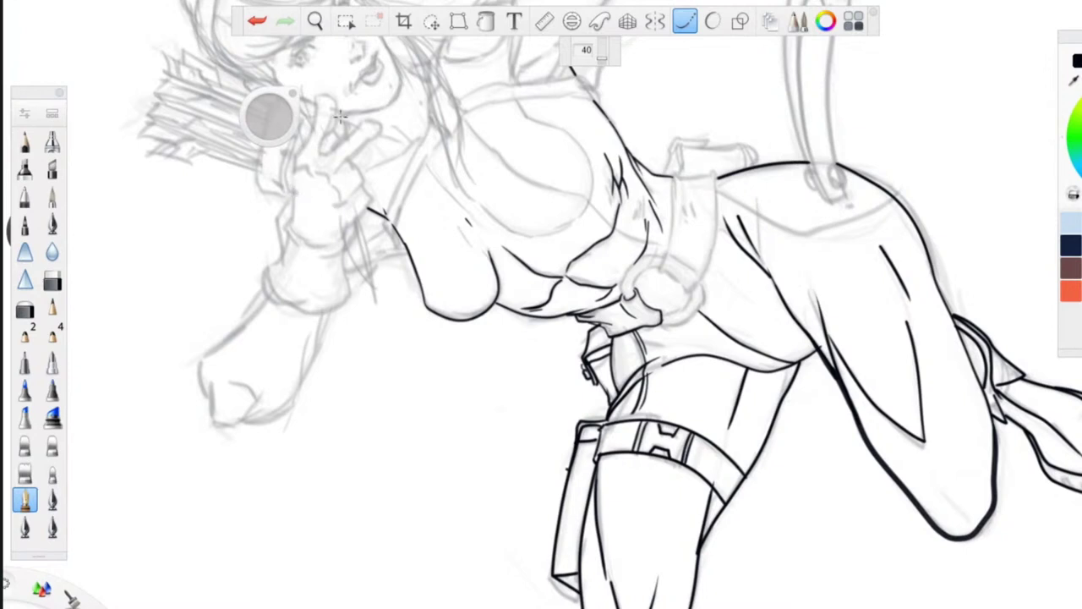
drag(291, 194, 250, 323)
mouse_move(323, 309)
mouse_down()
mouse_move(299, 393)
mouse_move(273, 414)
mouse_move(214, 420)
mouse_move(254, 361)
mouse_up()
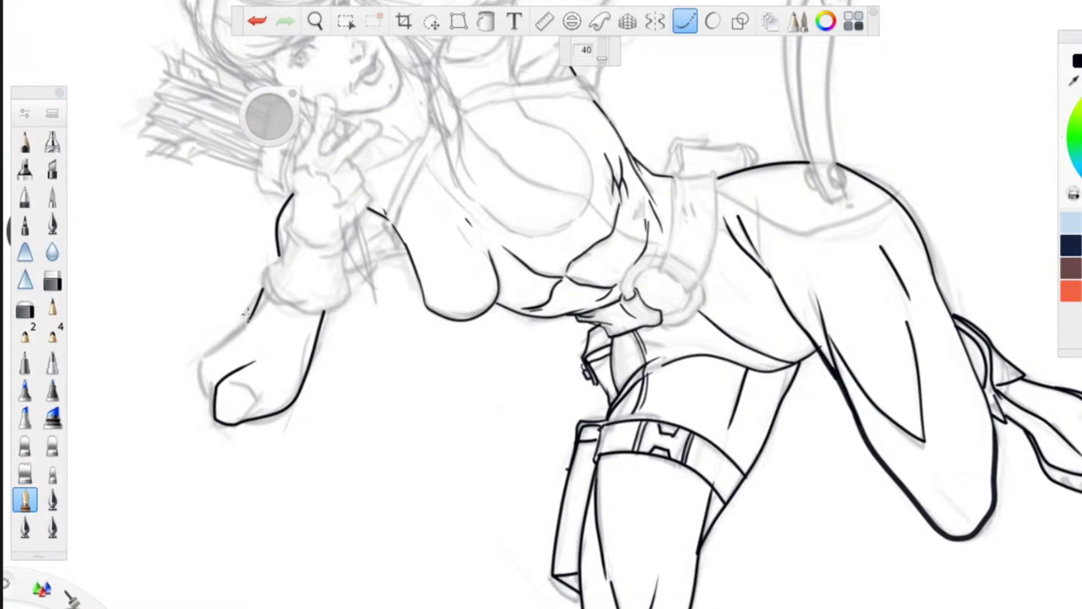
mouse_move(255, 305)
mouse_down()
mouse_move(193, 366)
mouse_move(215, 411)
mouse_up()
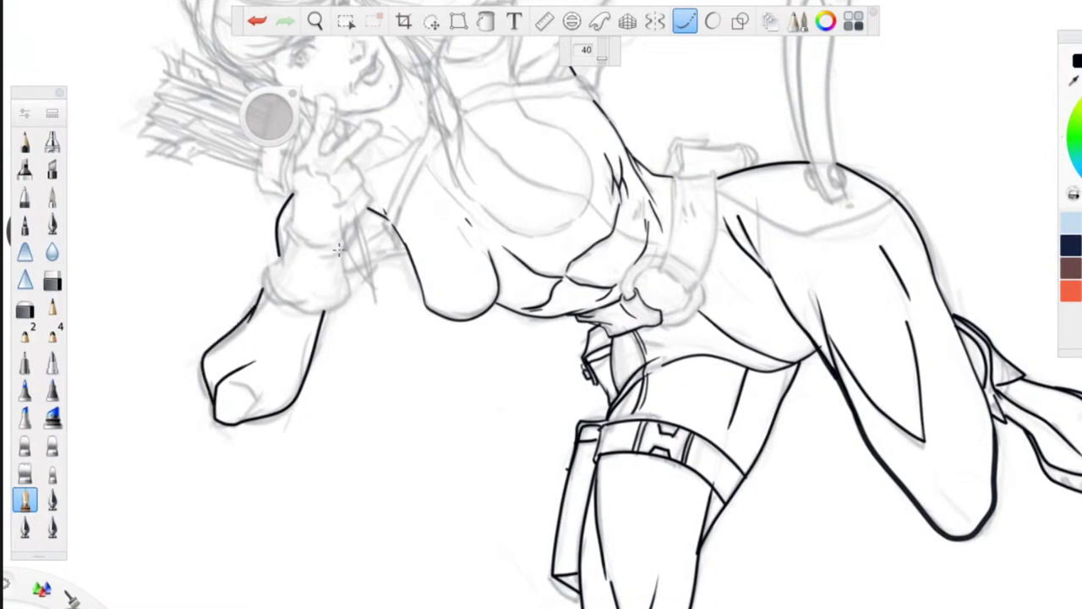
mouse_move(347, 233)
mouse_down()
mouse_move(320, 254)
mouse_move(294, 210)
mouse_up()
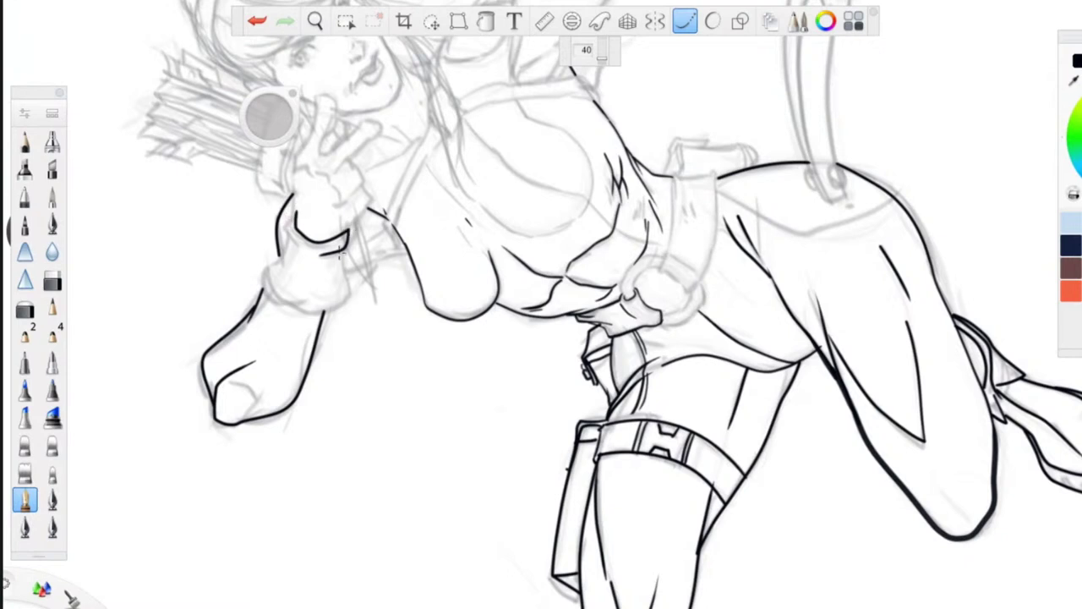
mouse_move(344, 248)
mouse_down()
mouse_move(331, 307)
mouse_move(279, 296)
mouse_move(268, 259)
mouse_move(289, 231)
mouse_move(294, 250)
mouse_move(253, 311)
mouse_up()
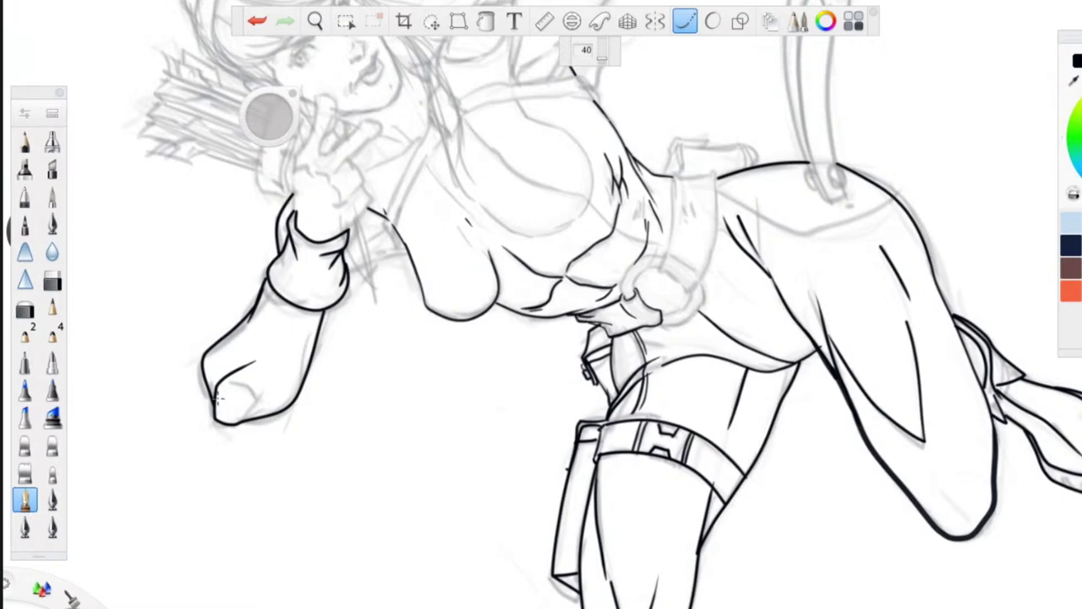
- Extend the forearm contour to the glove cuff and ink the upper-arm lines between the cuff and the chest
key(space)
drag(467, 173, 463, 252)
drag(462, 292, 774, 160)
drag(558, 411, 360, 345)
drag(673, 273, 616, 290)
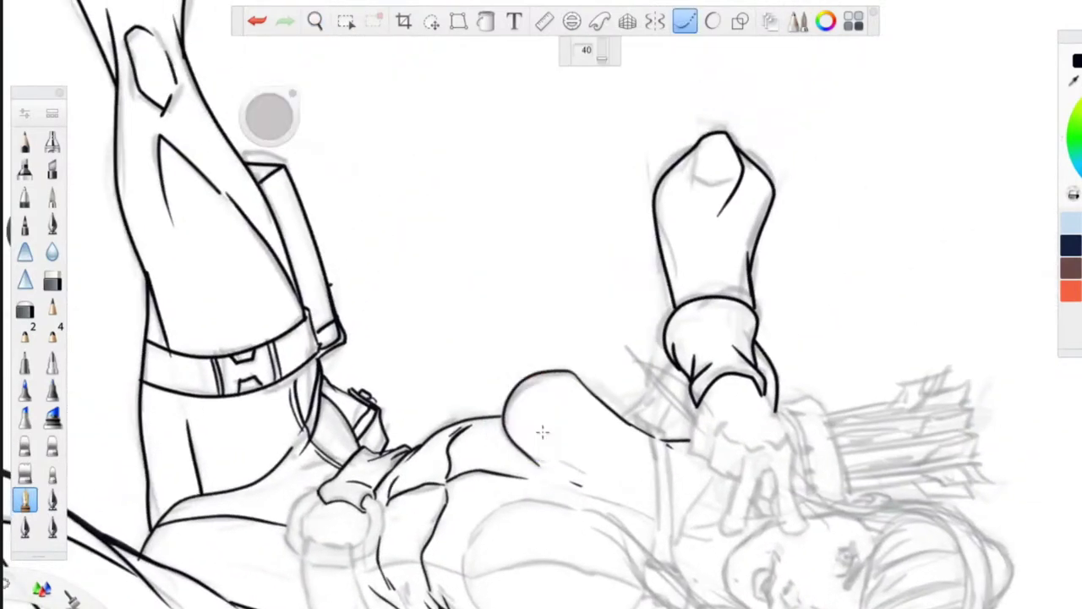
click(688, 31)
drag(751, 294, 749, 285)
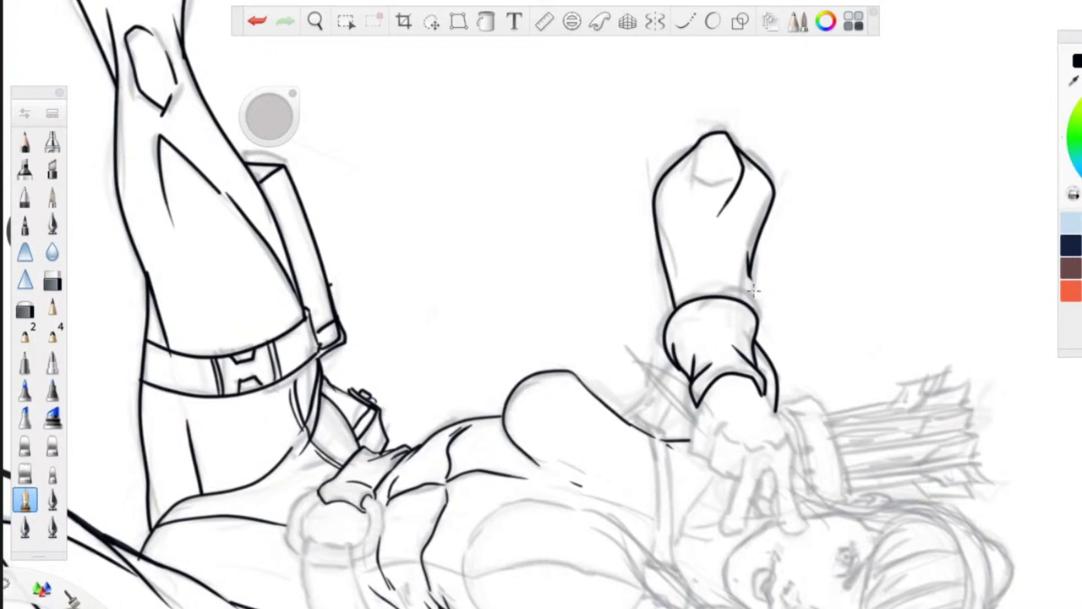
drag(750, 271, 752, 305)
drag(690, 392, 658, 433)
mouse_move(661, 374)
mouse_down()
mouse_move(631, 431)
mouse_move(632, 419)
mouse_up()
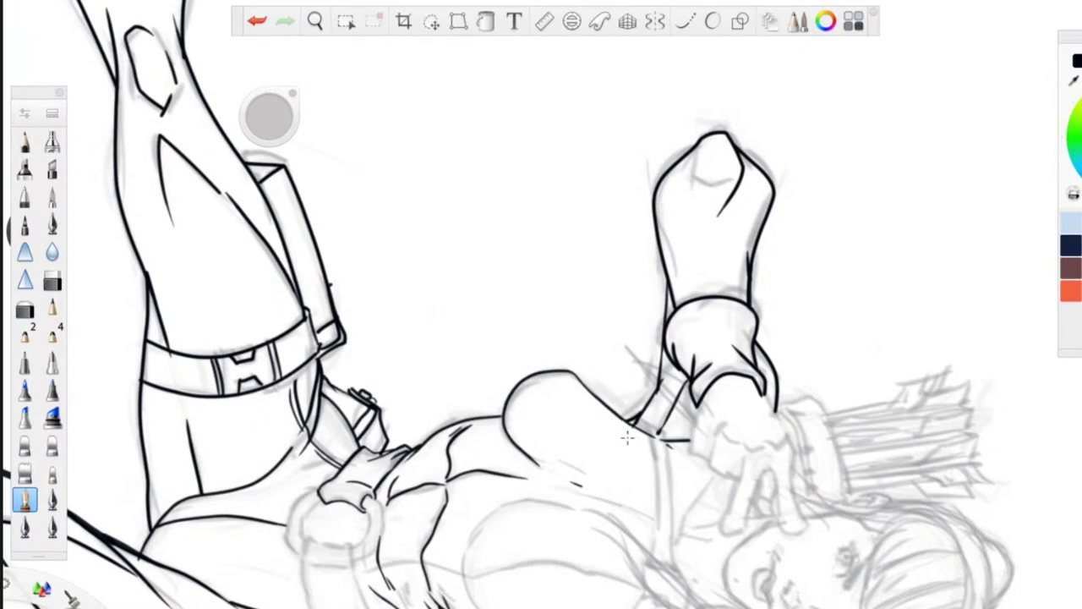
- Ink the short end of the chest band beside the raised arm freehand, without steady stroke
drag(432, 403, 454, 311)
drag(527, 345, 522, 286)
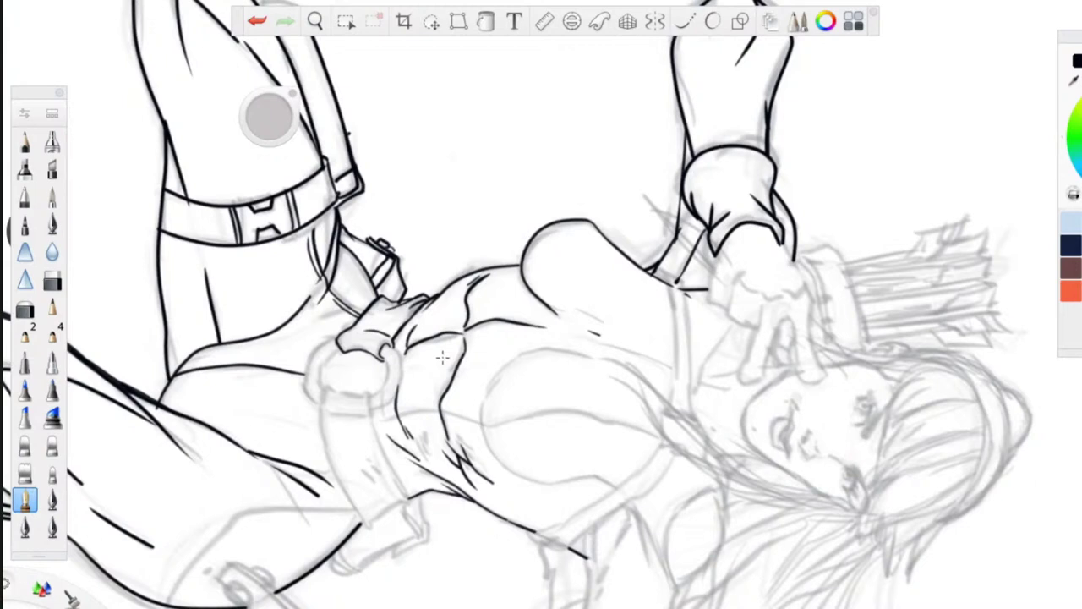
click(685, 21)
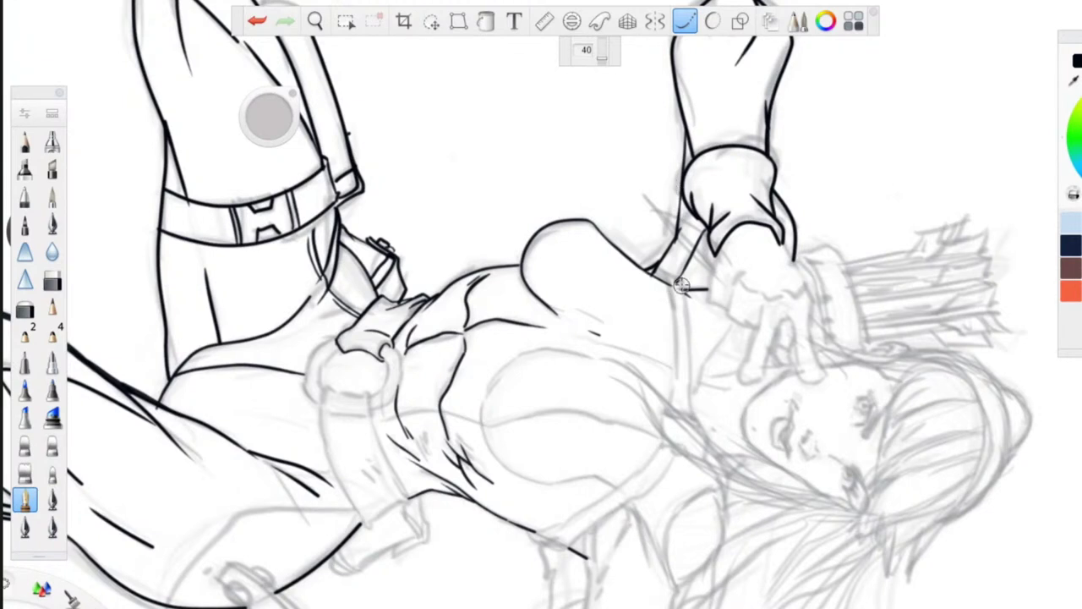
click(687, 23)
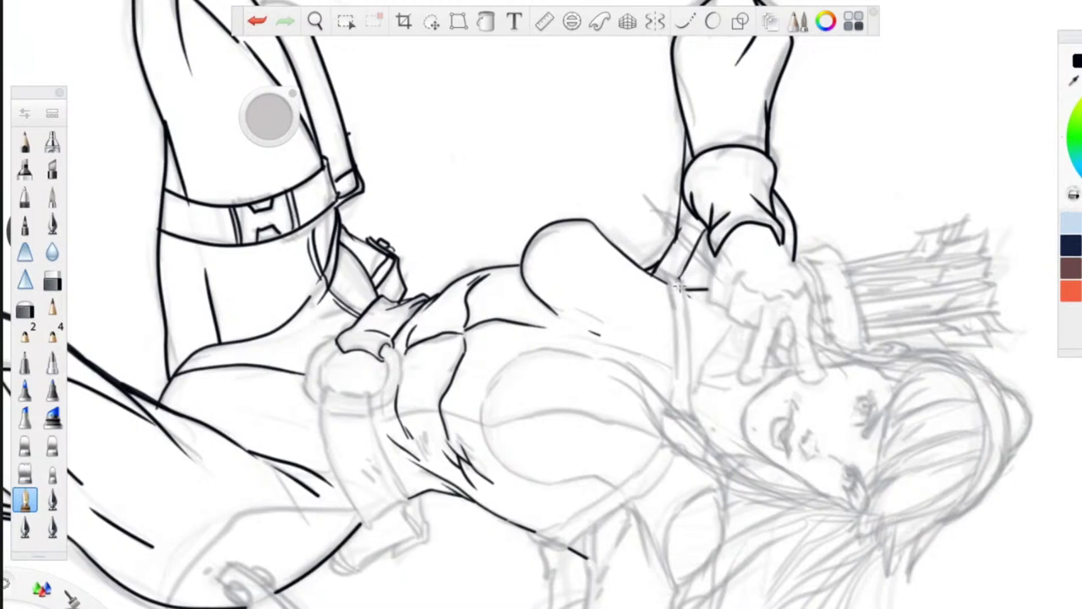
mouse_move(687, 289)
mouse_down()
mouse_move(691, 394)
mouse_move(675, 351)
mouse_up()
- Undo the first long edge lines drawn along the chest band
click(685, 20)
key(ctrl+z)
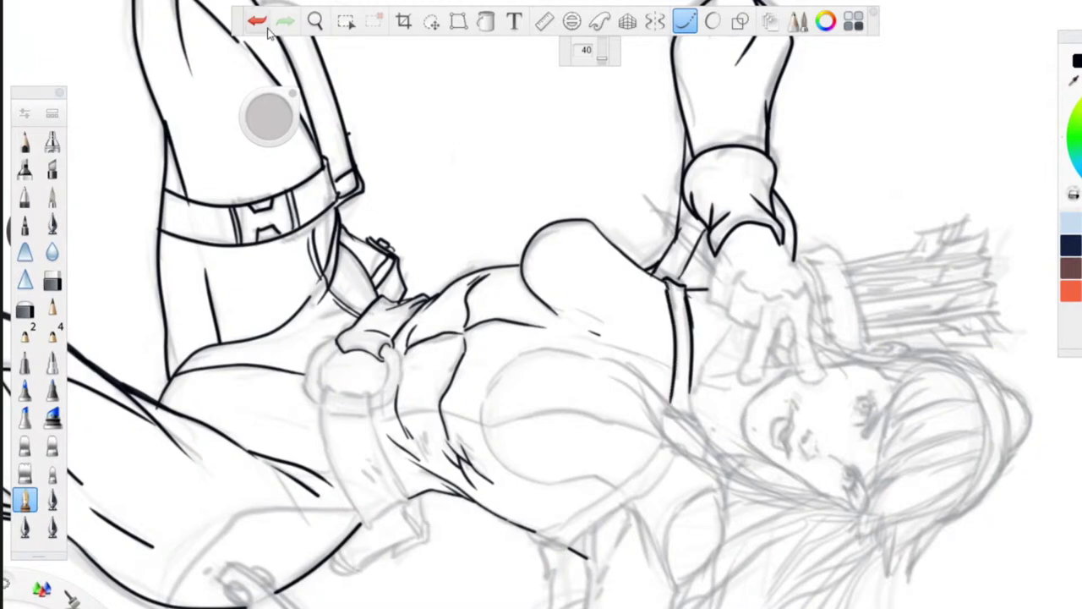
click(255, 22)
click(258, 26)
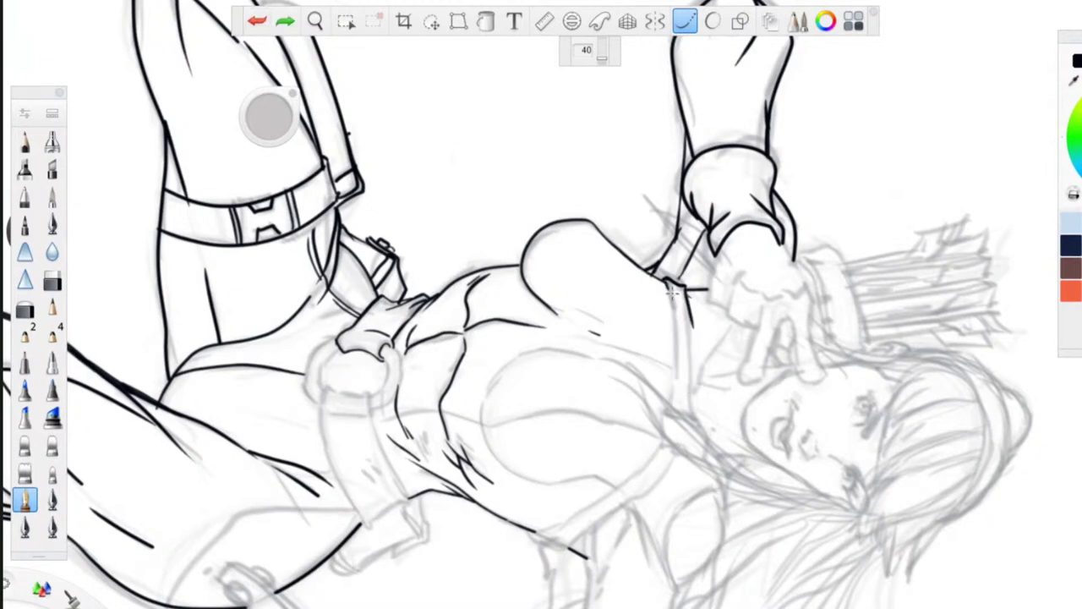
- Ink both long edges of the chest band with steady stroke, from the raised arm across to the far side
drag(666, 287, 670, 411)
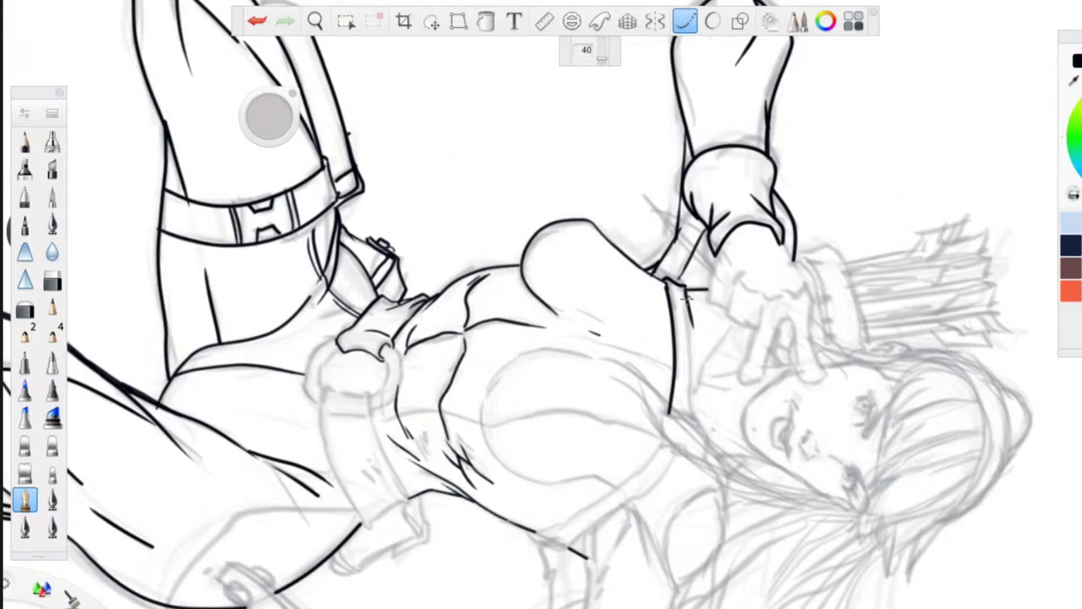
mouse_move(688, 292)
mouse_down()
mouse_move(650, 470)
mouse_move(629, 493)
mouse_move(536, 533)
mouse_up()
mouse_move(680, 448)
mouse_down()
mouse_move(653, 490)
mouse_move(560, 548)
mouse_up()
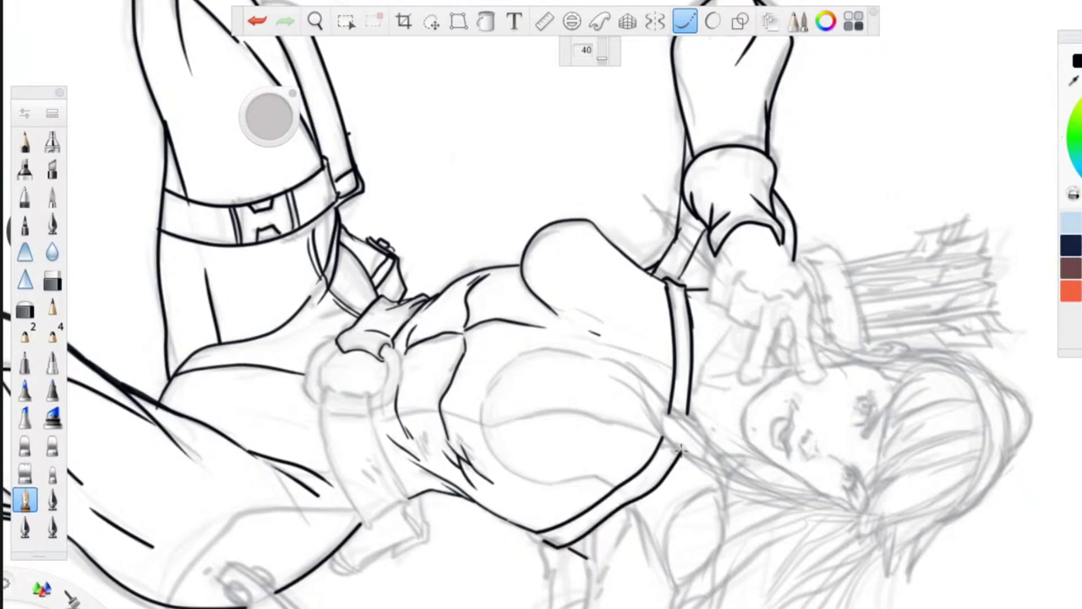
- Ink the notched band end and the angular tab joining the two halves of the chest band at its centre
key(space)
mouse_move(475, 354)
mouse_down()
mouse_move(465, 357)
mouse_move(497, 315)
mouse_move(619, 252)
mouse_move(634, 256)
mouse_move(615, 225)
mouse_up()
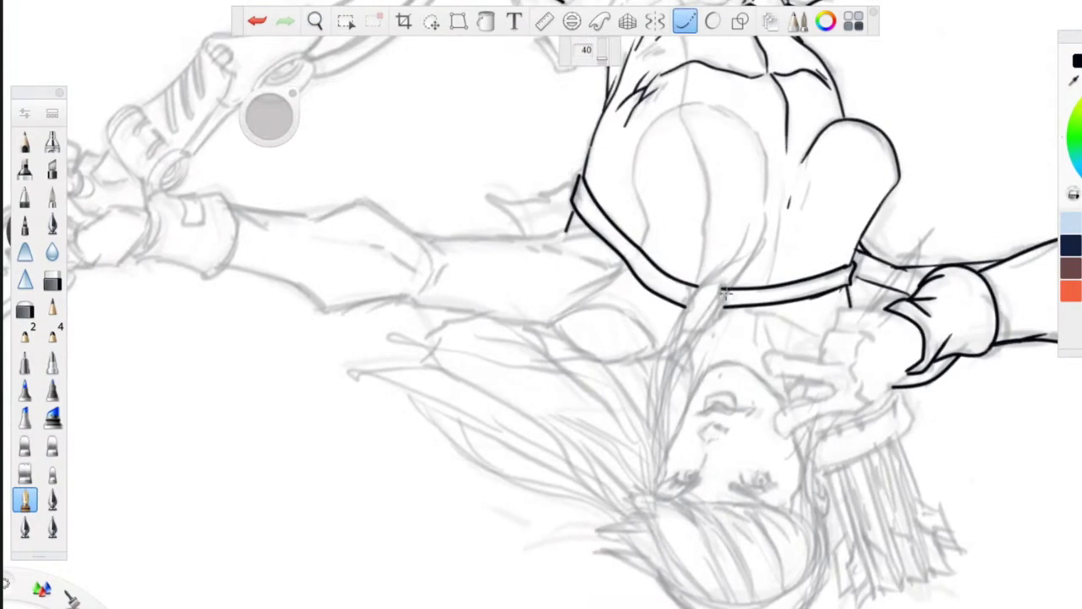
click(686, 21)
mouse_move(722, 288)
mouse_down()
mouse_move(699, 289)
mouse_move(686, 305)
mouse_up()
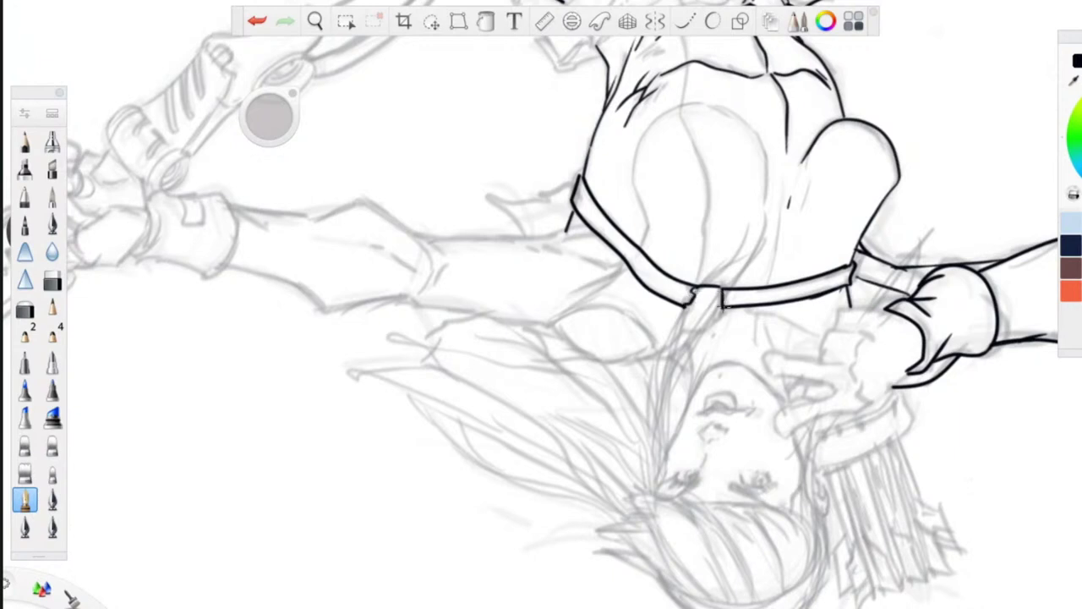
mouse_move(687, 297)
mouse_down()
mouse_move(682, 327)
mouse_move(724, 312)
mouse_up()
key(space)
drag(457, 205, 545, 454)
drag(548, 356, 573, 345)
drag(533, 378, 426, 307)
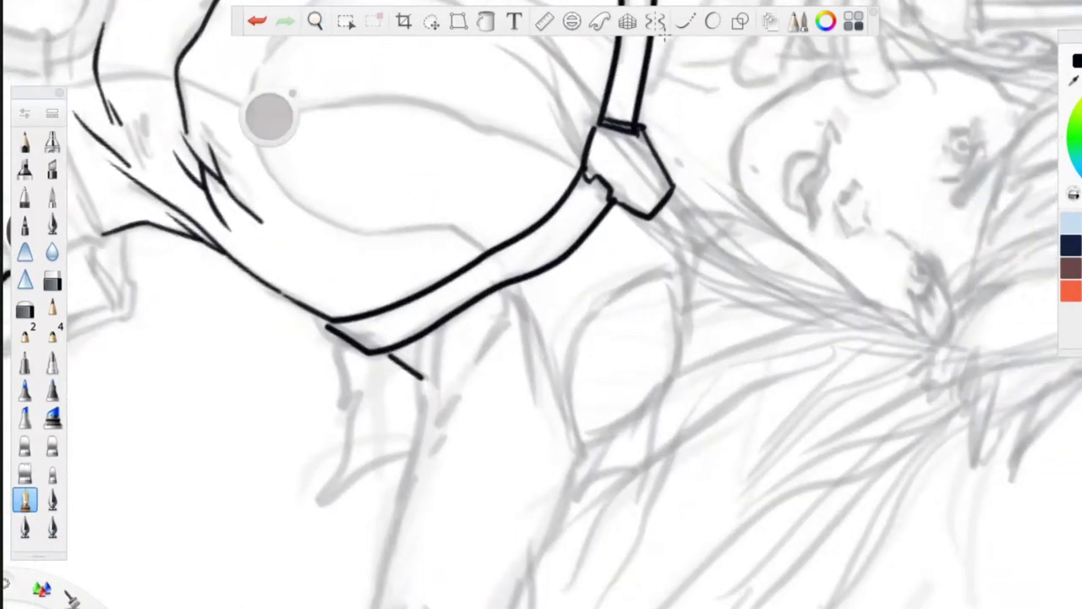
- Ink the narrow tapering strap that continues from the chest band's angular tab to a point, using steady stroke
click(687, 25)
mouse_move(674, 183)
mouse_down()
mouse_move(701, 241)
mouse_move(687, 289)
mouse_up()
drag(655, 215, 687, 318)
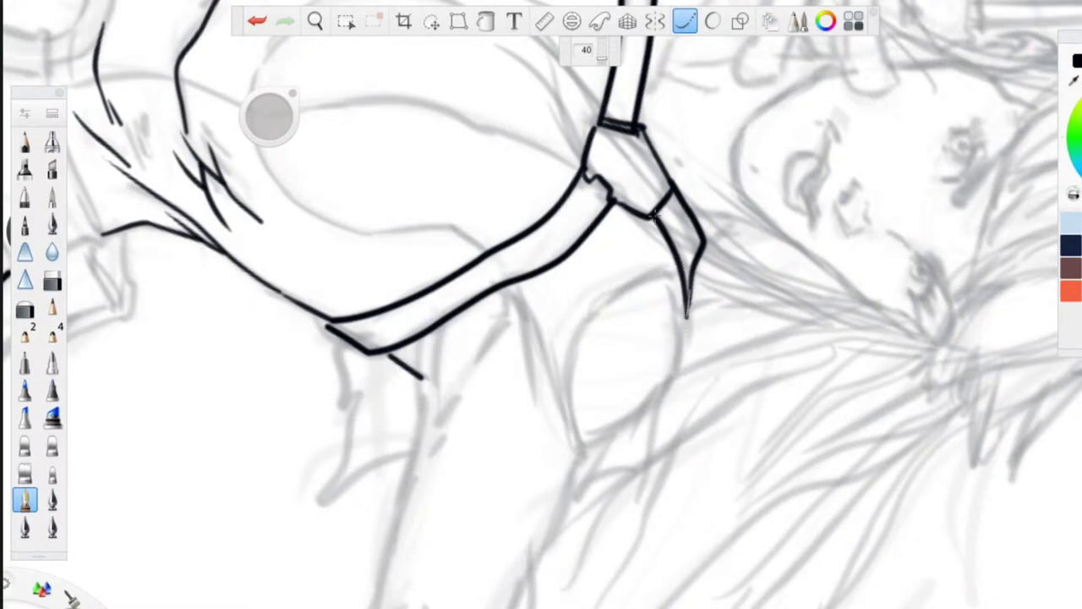
- Replace a freehand curve with a steady-stroke almond-shaped shoulder patch, and ink the short double sleeve edge at its tip
mouse_move(683, 264)
mouse_down()
mouse_move(597, 296)
mouse_move(585, 470)
mouse_up()
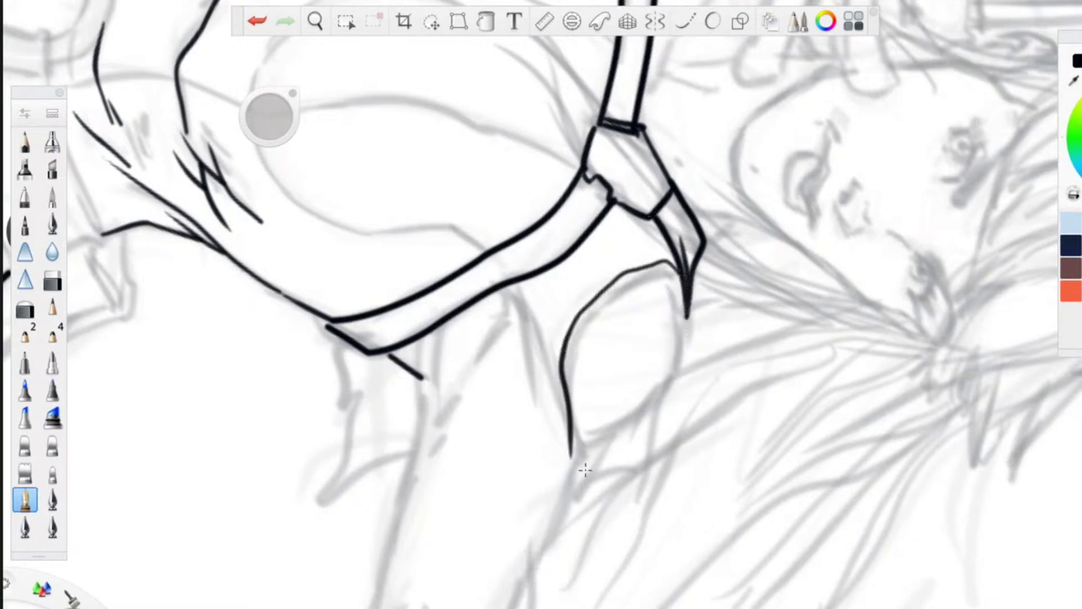
click(256, 20)
click(685, 20)
mouse_move(685, 312)
mouse_down()
mouse_move(673, 268)
mouse_move(580, 322)
mouse_move(568, 480)
mouse_move(548, 378)
mouse_up()
mouse_move(685, 311)
mouse_down()
mouse_move(678, 372)
mouse_move(577, 463)
mouse_move(656, 369)
mouse_up()
drag(677, 282, 674, 309)
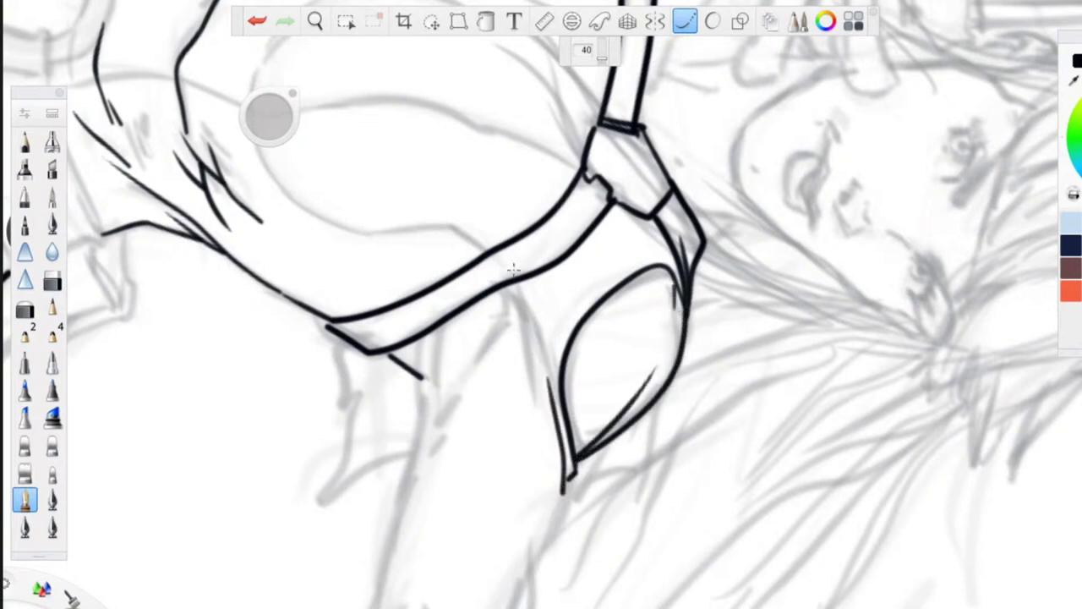
- Ink the sleeve folds radiating from under the chest band and the upper arm's inner edge down to the elbow crease
drag(508, 283, 531, 404)
drag(510, 287, 501, 410)
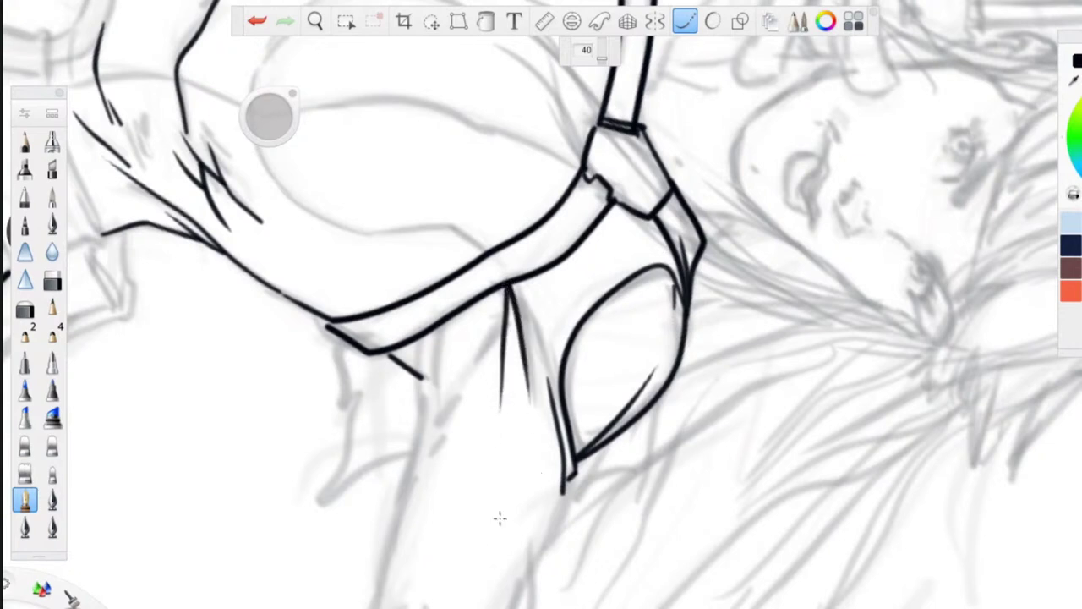
drag(438, 325, 470, 378)
mouse_move(428, 331)
mouse_down()
mouse_move(408, 482)
mouse_move(371, 608)
mouse_up()
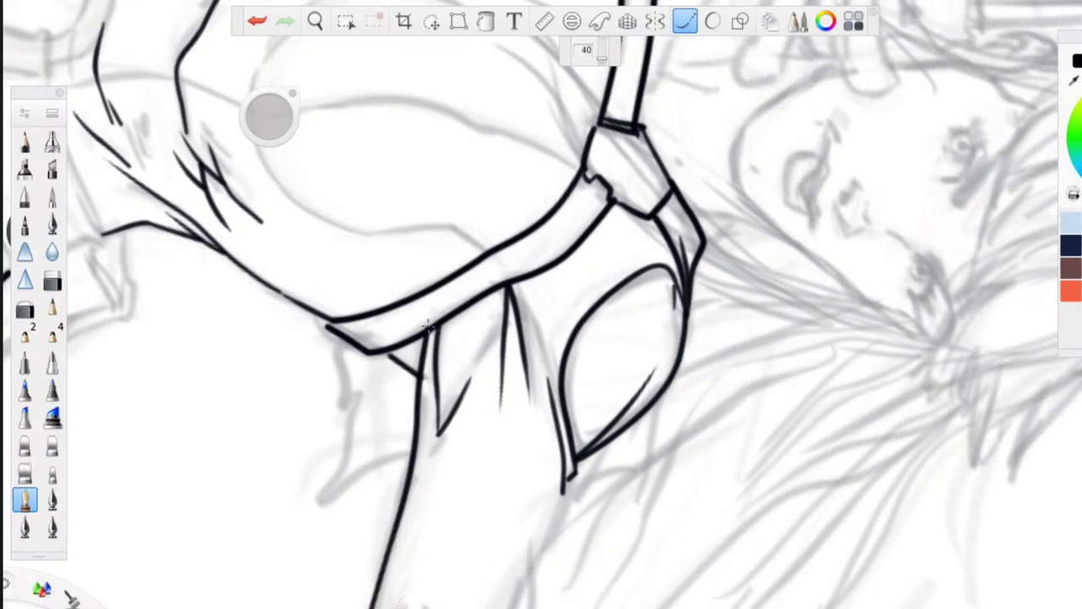
drag(434, 570, 391, 608)
- Ink the upper arm's other edge, the curved elbow and both forearm contours, with short crease accents
key(space)
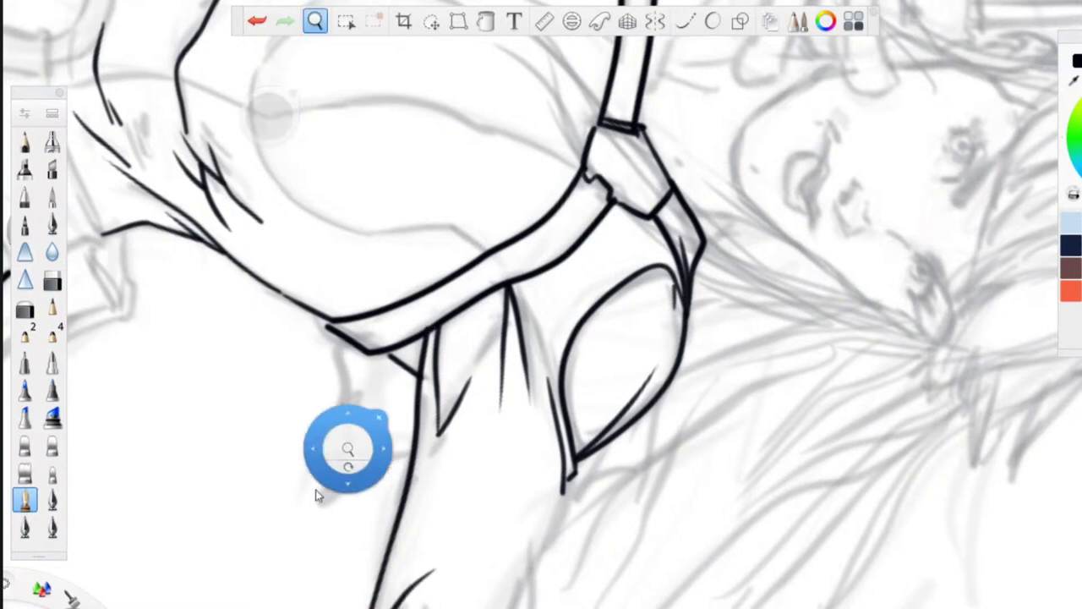
drag(324, 483, 462, 150)
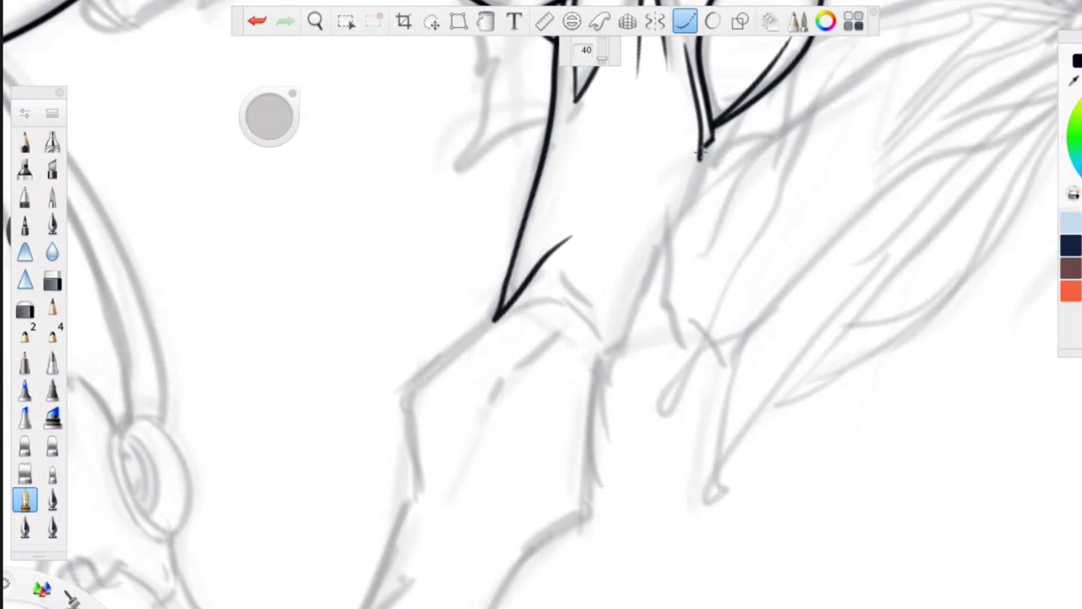
mouse_move(701, 153)
mouse_down()
mouse_move(634, 320)
mouse_move(596, 365)
mouse_move(592, 401)
mouse_up()
mouse_move(584, 320)
mouse_down()
mouse_move(592, 399)
mouse_move(567, 298)
mouse_move(458, 364)
mouse_up()
mouse_move(502, 310)
mouse_down()
mouse_move(429, 369)
mouse_move(415, 472)
mouse_move(363, 607)
mouse_up()
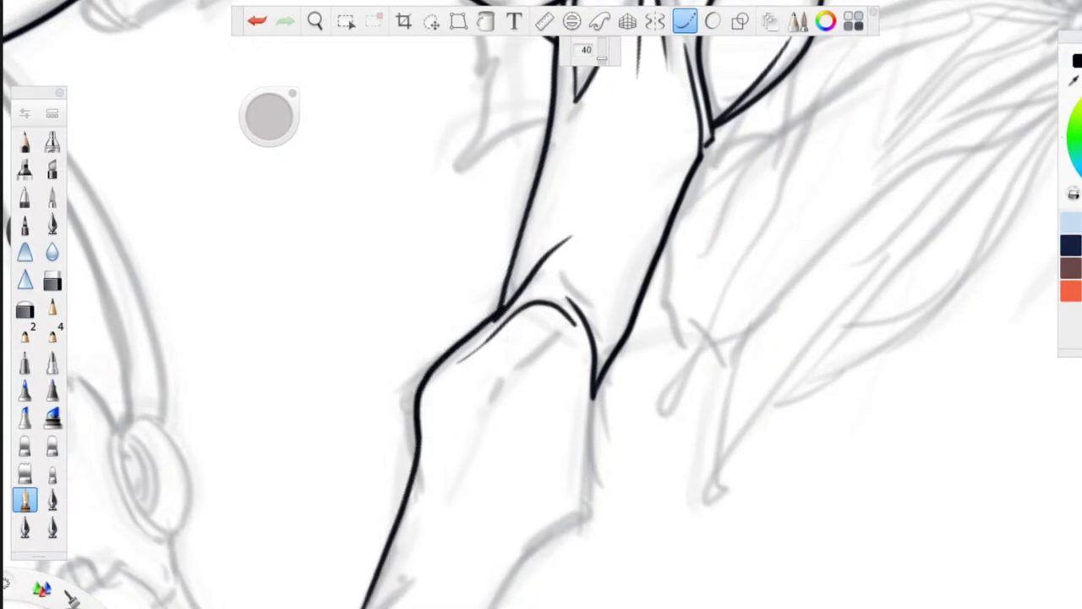
mouse_move(592, 391)
mouse_down()
mouse_move(582, 499)
mouse_move(487, 608)
mouse_up()
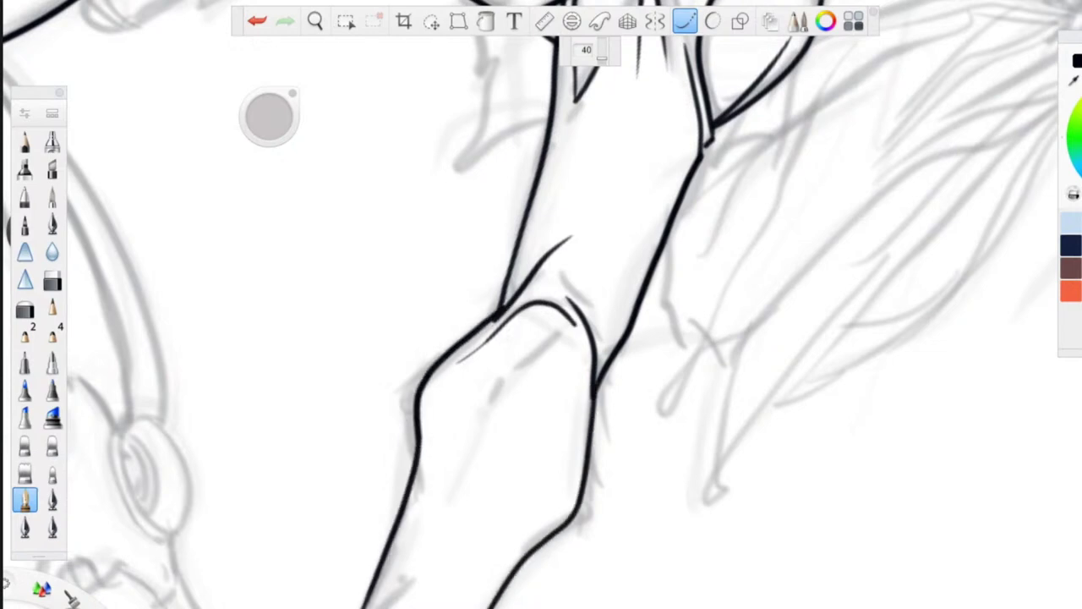
drag(508, 361, 491, 382)
drag(572, 125, 565, 161)
- Ink the sleeve crease at the bow arm's wrist and the curved upper rim of the glove cuff
key(space)
drag(416, 209, 360, 431)
drag(355, 437, 447, 575)
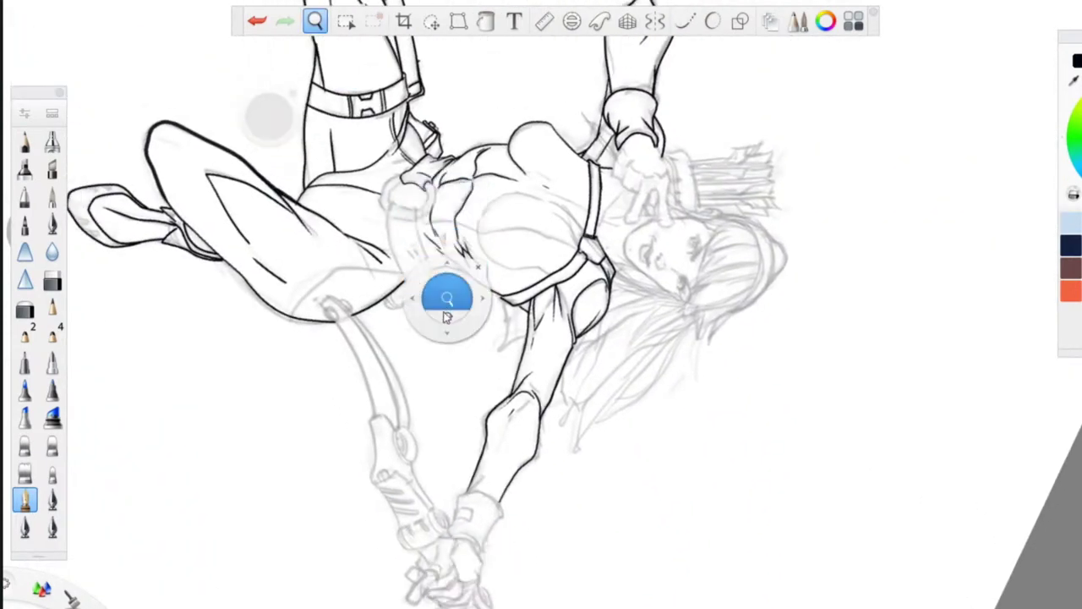
drag(440, 316, 474, 209)
drag(546, 282, 422, 197)
mouse_move(400, 203)
mouse_down()
mouse_move(412, 210)
mouse_move(359, 167)
mouse_up()
drag(653, 342, 609, 244)
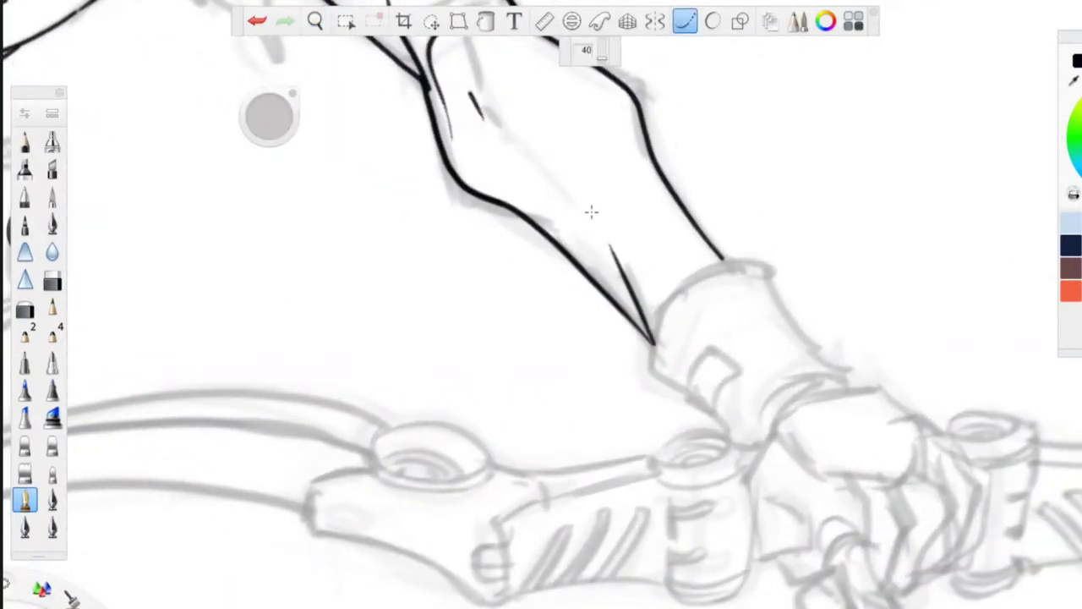
mouse_move(734, 263)
mouse_down()
mouse_move(765, 267)
mouse_move(675, 296)
mouse_move(651, 378)
mouse_up()
- Ink the cuff's side, small square flap, lower rim and sleeve-end detail freehand, without steady stroke
key(l)
mouse_move(766, 261)
mouse_down()
mouse_move(842, 385)
mouse_move(828, 377)
mouse_up()
drag(796, 375, 773, 406)
mouse_move(832, 384)
mouse_down()
mouse_move(756, 445)
mouse_move(773, 392)
mouse_up()
mouse_move(714, 358)
mouse_down()
mouse_move(733, 376)
mouse_move(686, 395)
mouse_move(714, 415)
mouse_move(678, 390)
mouse_move(689, 396)
mouse_up()
drag(665, 330, 651, 380)
drag(729, 427, 753, 443)
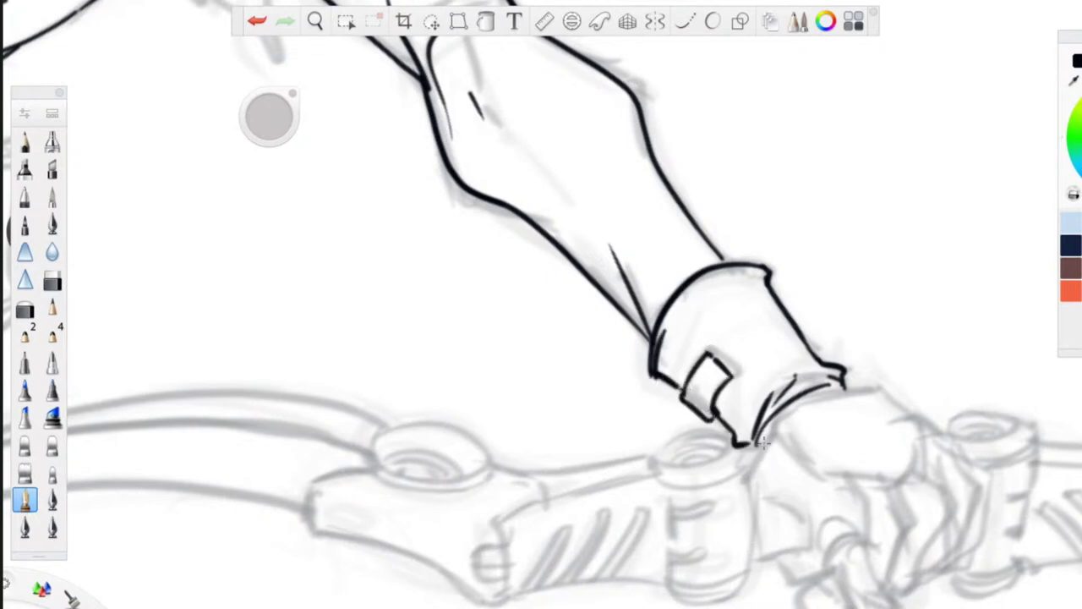
drag(729, 252, 681, 269)
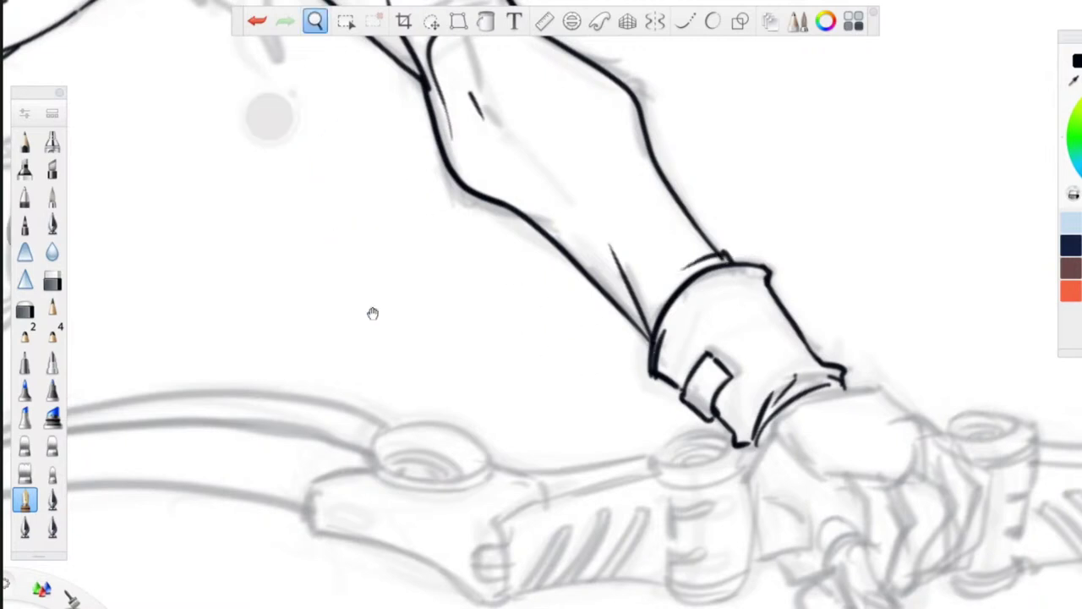
- Ink the wavy, pointed strands trailing from behind the chest band beneath the bow arm
drag(372, 312, 609, 550)
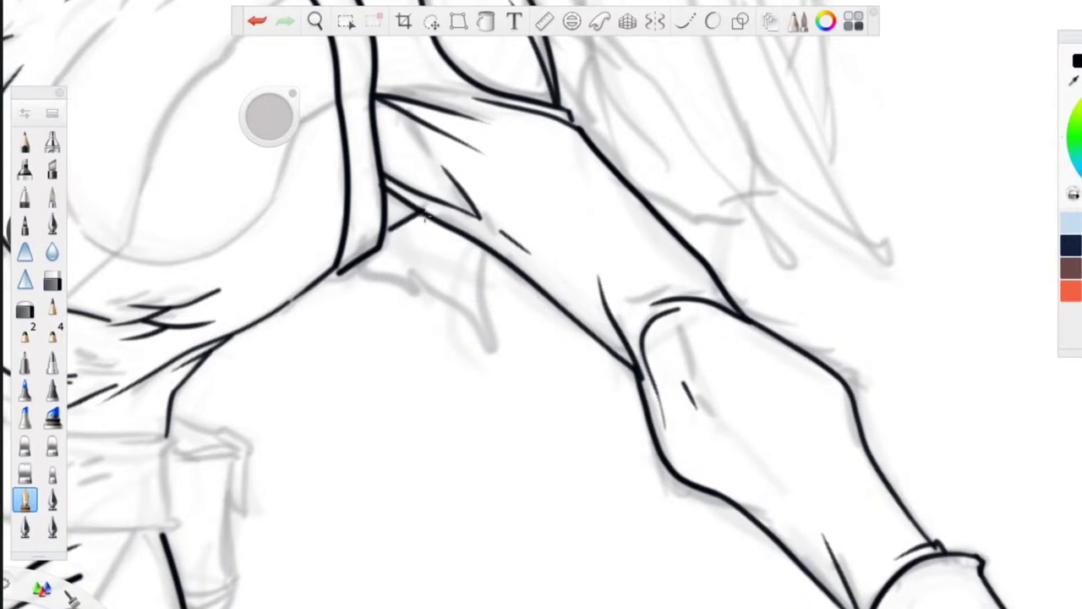
drag(426, 215, 511, 410)
drag(416, 218, 496, 391)
mouse_move(463, 235)
mouse_down()
mouse_move(575, 425)
mouse_move(516, 318)
mouse_move(571, 438)
mouse_up()
drag(460, 317, 575, 437)
drag(397, 287, 436, 325)
drag(378, 247, 398, 293)
- Ink the round contour of the breast nearest the bow arm as one continuous steady-stroke curve, redoing the first attempt
key(space)
drag(457, 199, 533, 528)
drag(427, 337, 428, 531)
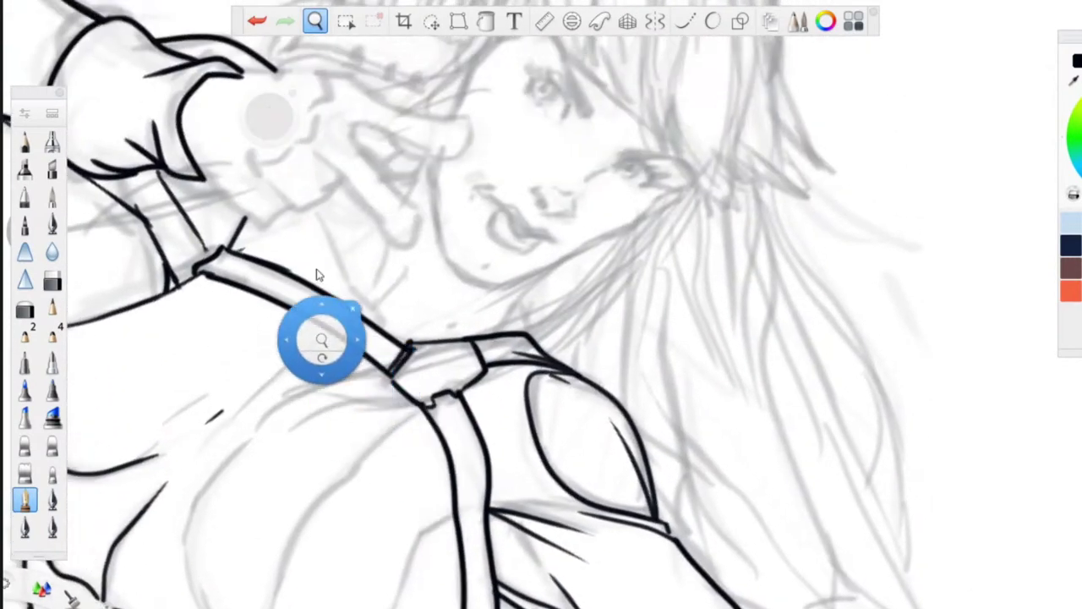
drag(318, 315, 334, 422)
drag(359, 336, 531, 313)
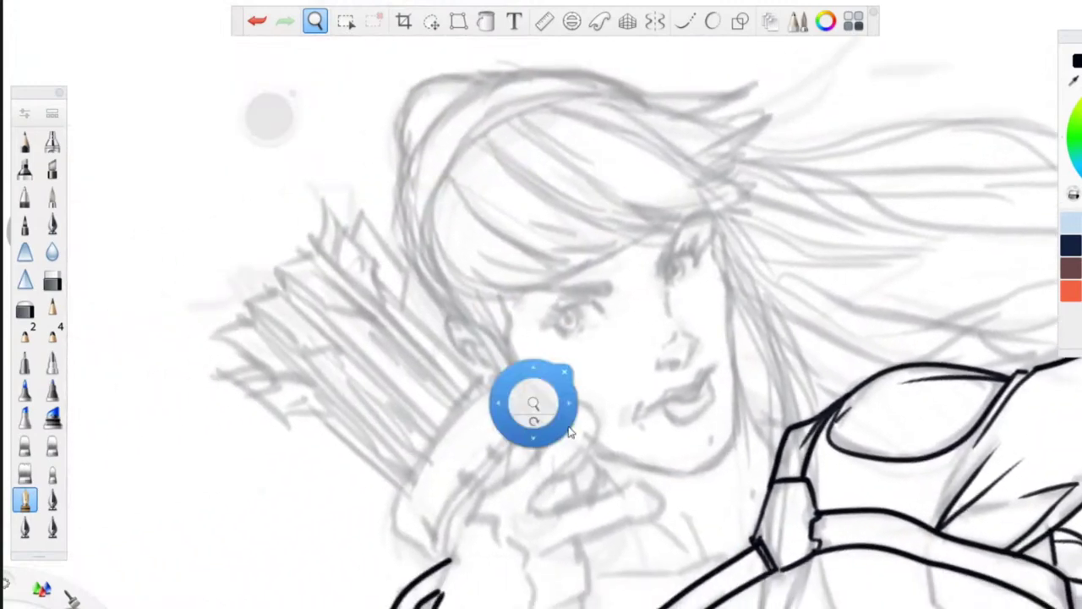
drag(416, 191, 324, 261)
drag(336, 386, 268, 272)
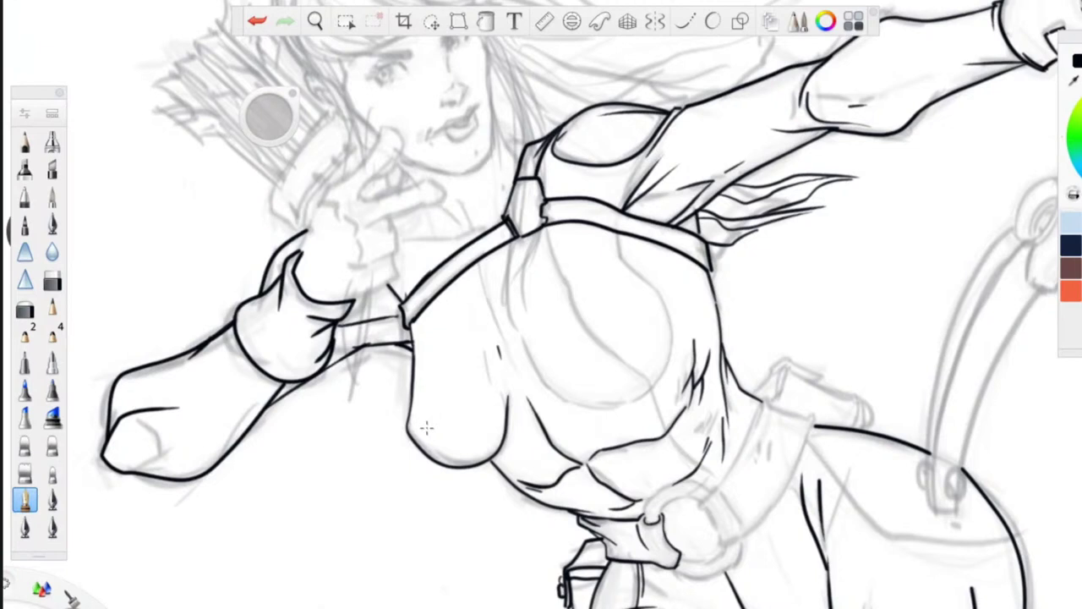
click(686, 21)
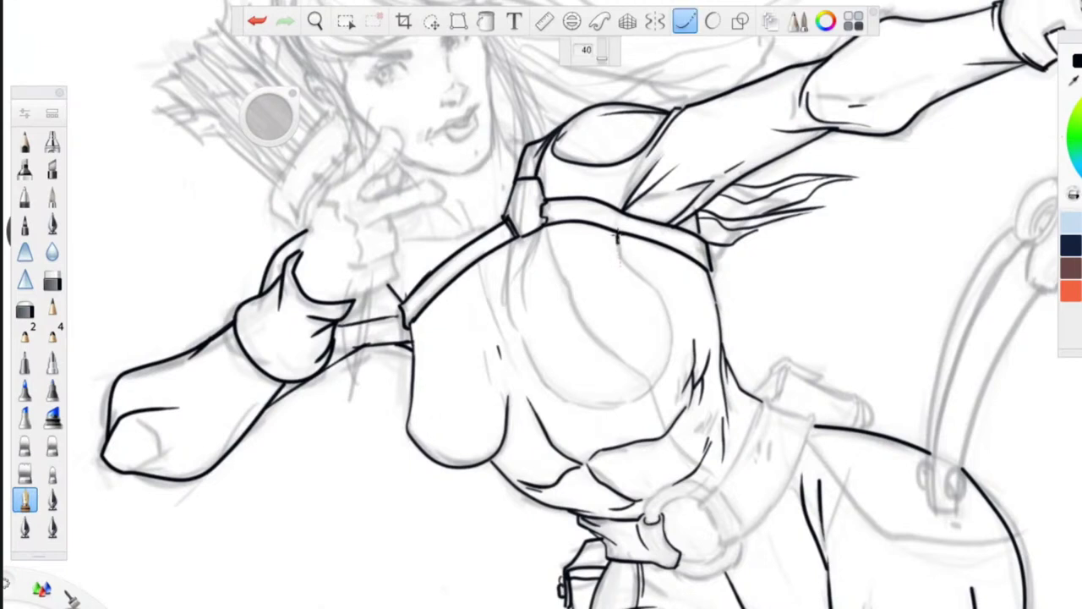
mouse_move(622, 257)
mouse_down()
mouse_move(670, 319)
mouse_move(665, 380)
mouse_move(626, 406)
mouse_move(597, 406)
mouse_up()
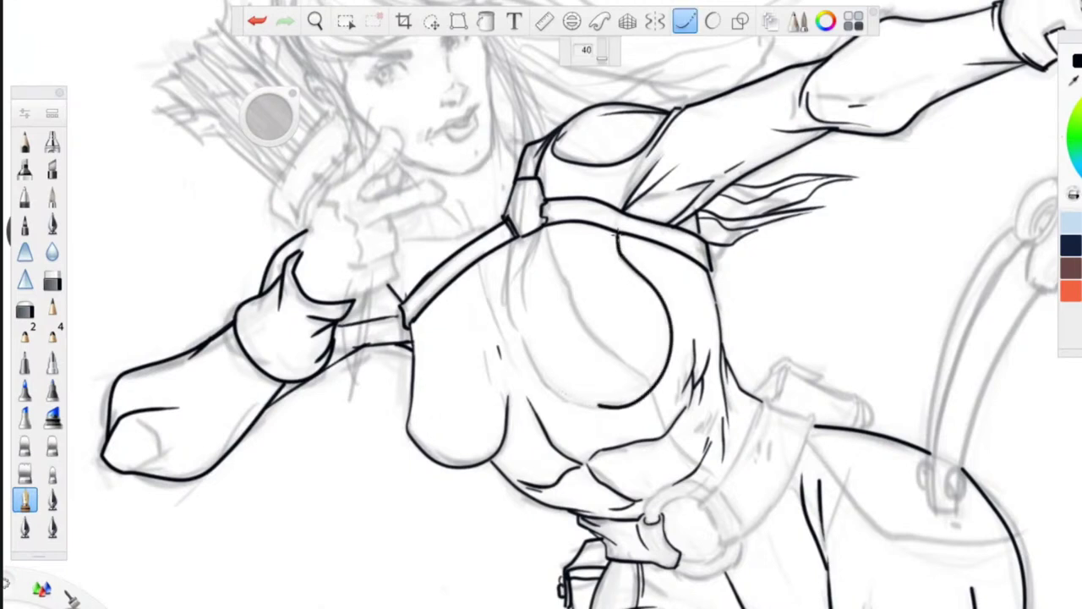
click(257, 21)
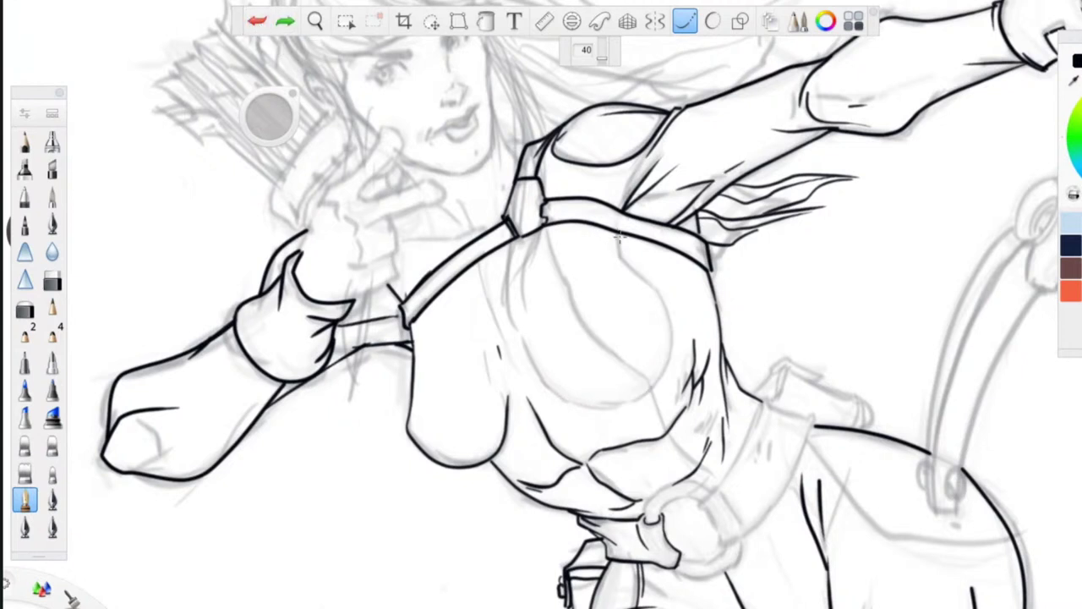
mouse_move(623, 254)
mouse_down()
mouse_move(660, 298)
mouse_move(669, 362)
mouse_move(626, 402)
mouse_move(579, 405)
mouse_move(546, 385)
mouse_move(524, 318)
mouse_up()
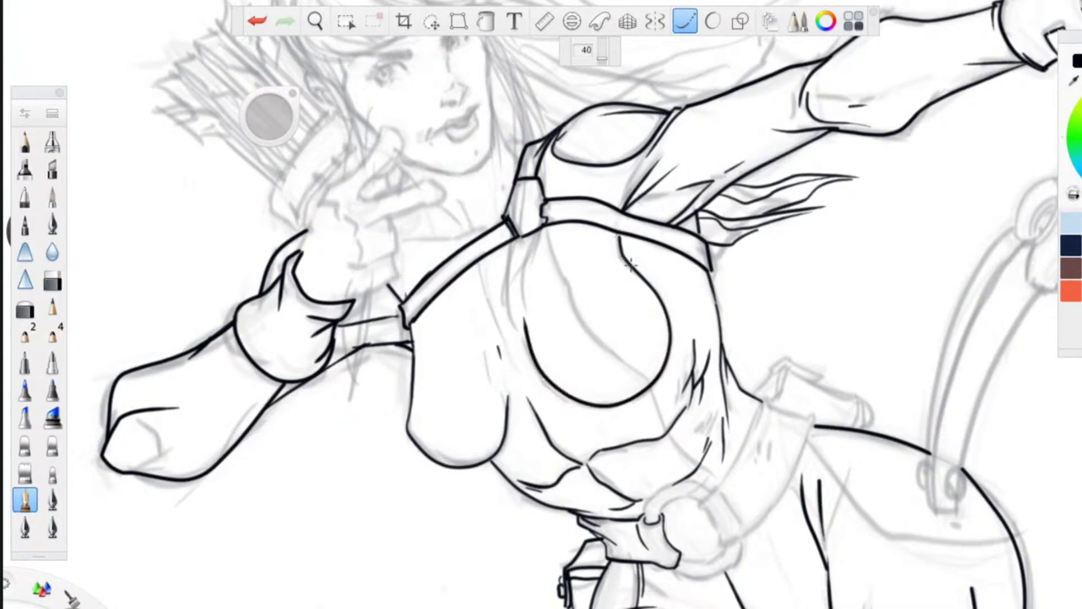
drag(624, 259, 607, 241)
- Ink the centre seam of the top from the chest band to the waist, doubling its line near both ends
mouse_move(546, 227)
mouse_down()
mouse_move(563, 291)
mouse_move(717, 485)
mouse_up()
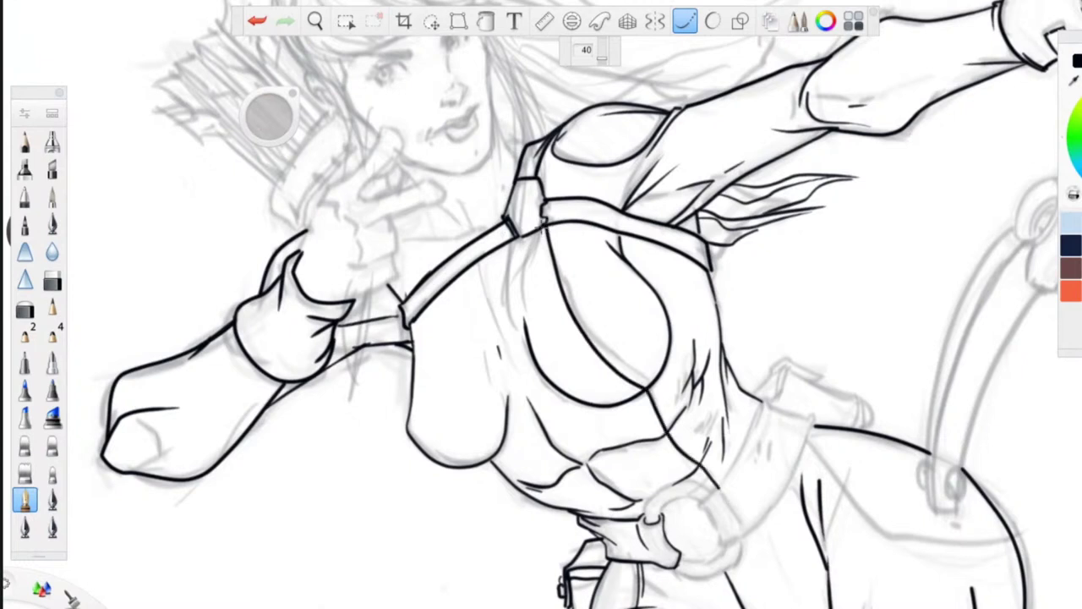
drag(542, 223, 559, 304)
drag(648, 398, 689, 471)
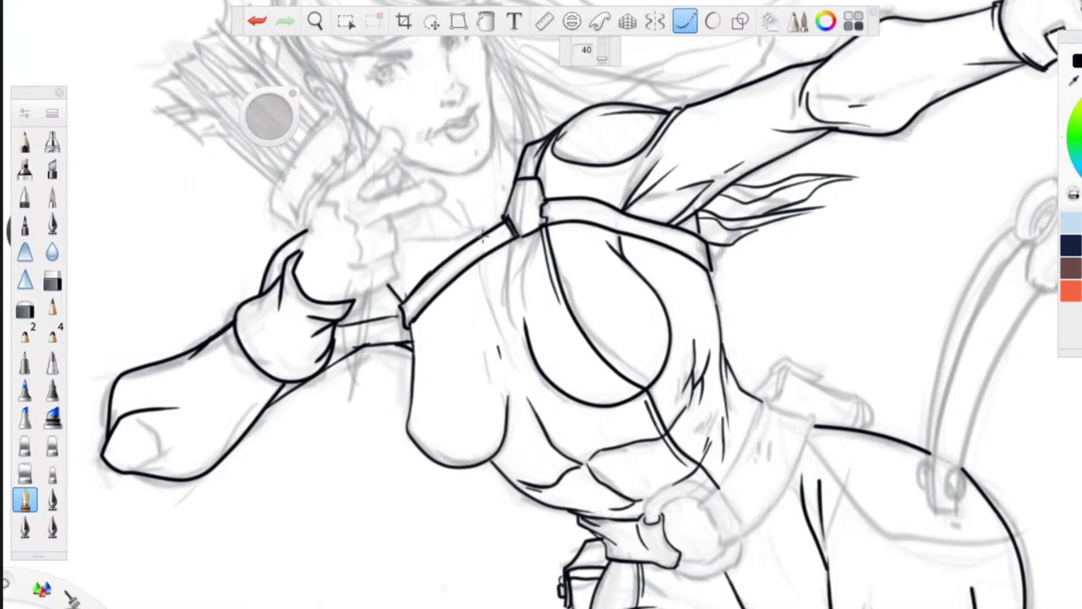
- Ink the shoulder fold and neck line above the chest band and the curved collar edge under the chin
drag(482, 234, 405, 239)
drag(469, 232, 450, 216)
drag(414, 183, 395, 161)
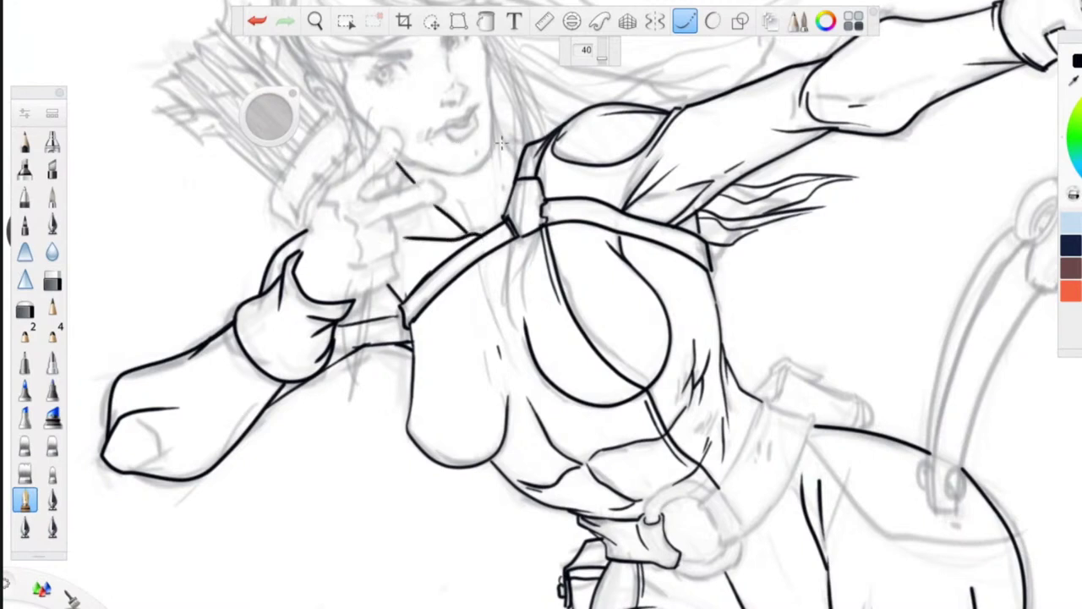
drag(493, 161, 455, 191)
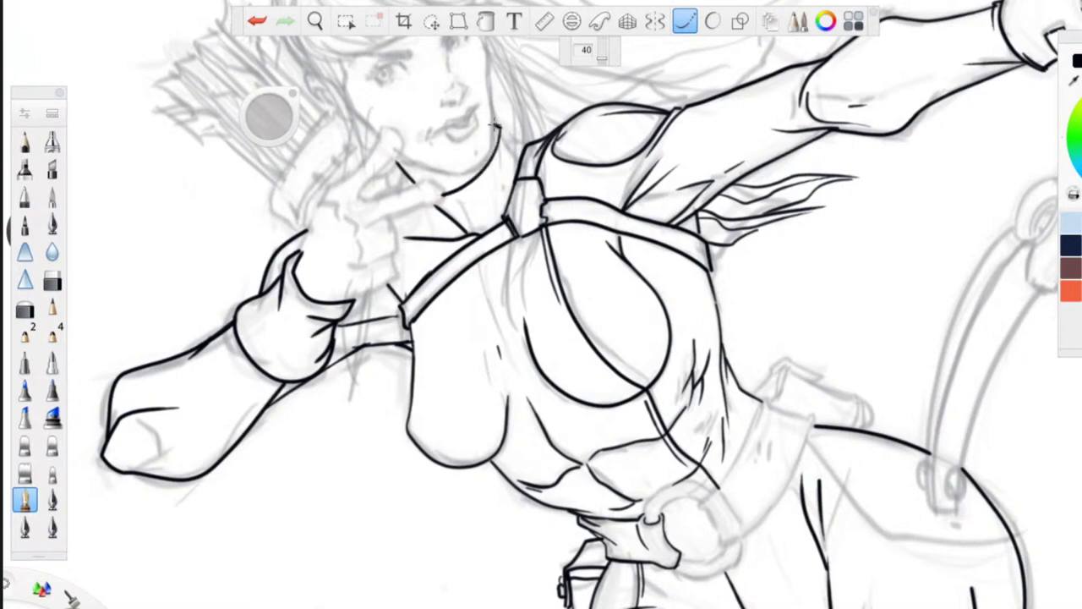
drag(496, 128, 506, 154)
- Ink the quiver's outer rim and the double seam line along its opening beside the drawing hand
key(space)
mouse_move(488, 201)
mouse_down()
mouse_move(416, 404)
mouse_move(504, 482)
mouse_up()
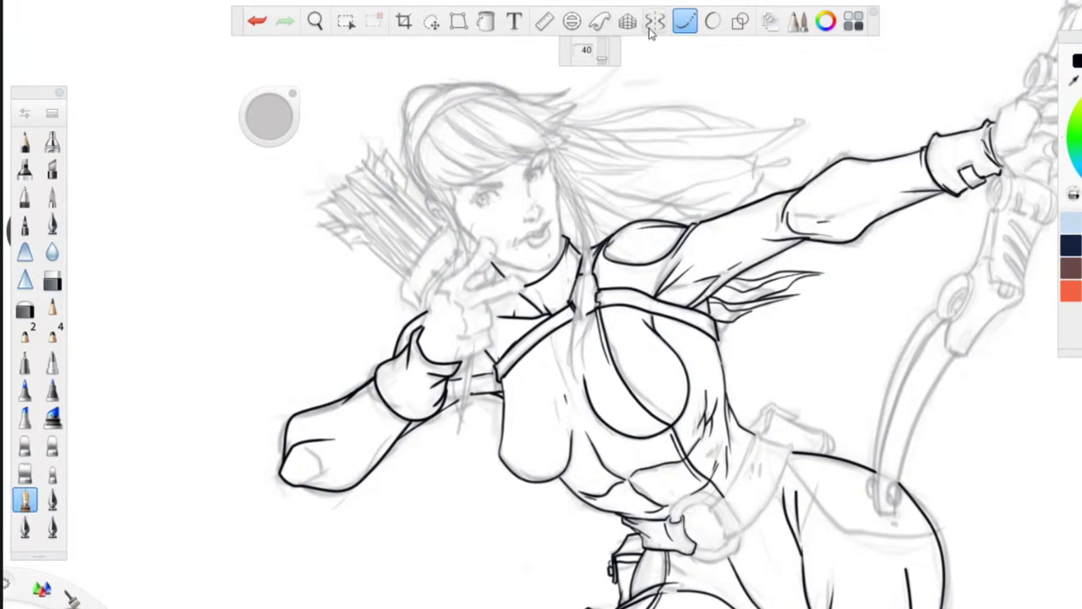
key(space)
drag(264, 296, 351, 462)
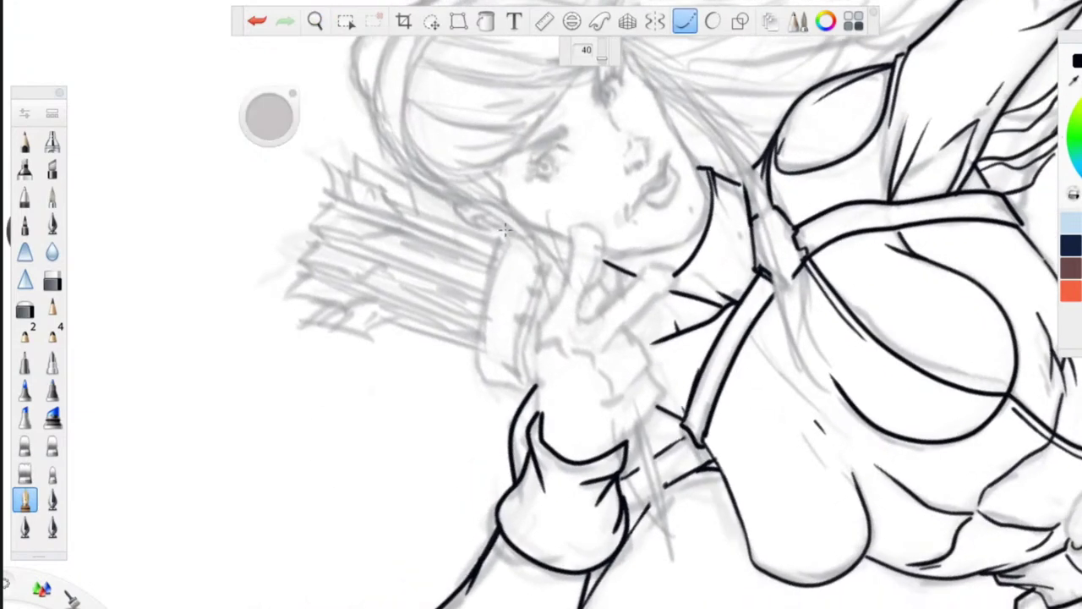
click(52, 224)
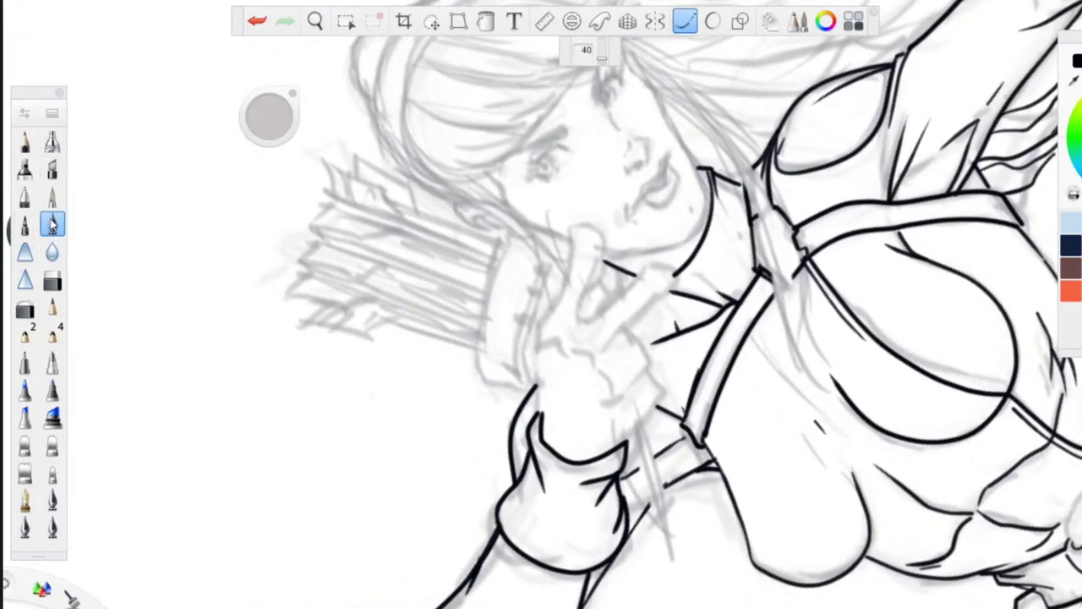
click(24, 500)
mouse_move(506, 230)
mouse_down()
mouse_move(478, 312)
mouse_move(478, 370)
mouse_move(533, 393)
mouse_up()
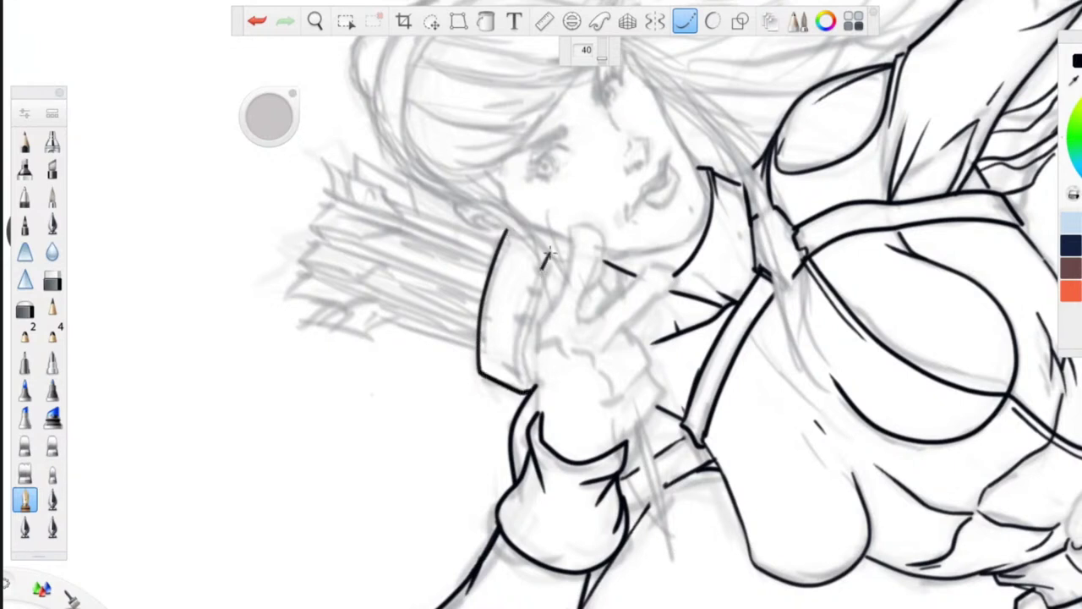
mouse_move(540, 278)
mouse_down()
mouse_move(514, 372)
mouse_move(528, 396)
mouse_up()
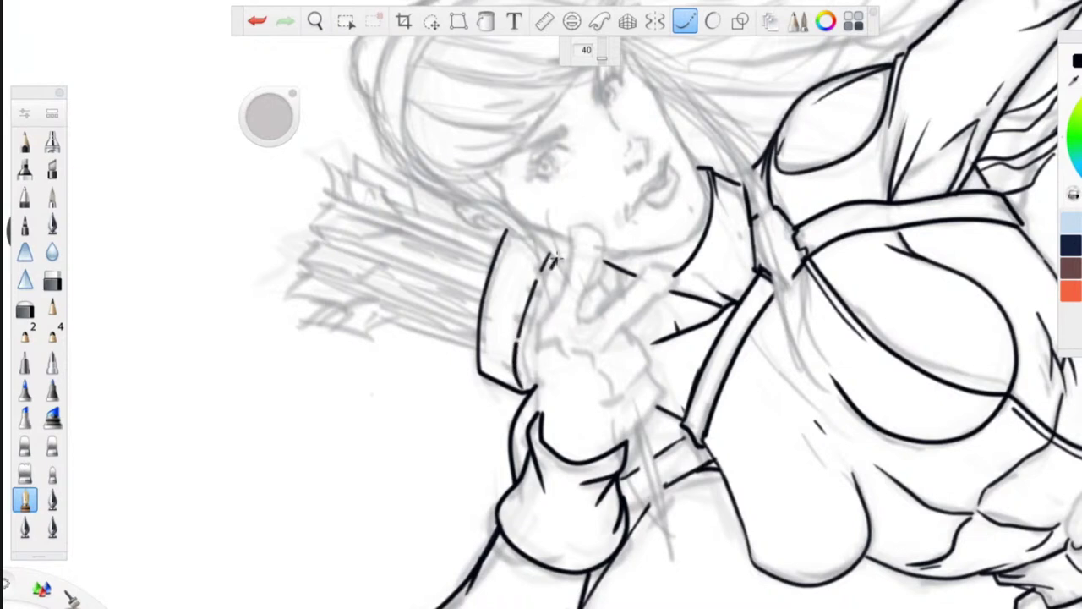
mouse_move(542, 284)
mouse_down()
mouse_move(518, 362)
mouse_move(529, 394)
mouse_up()
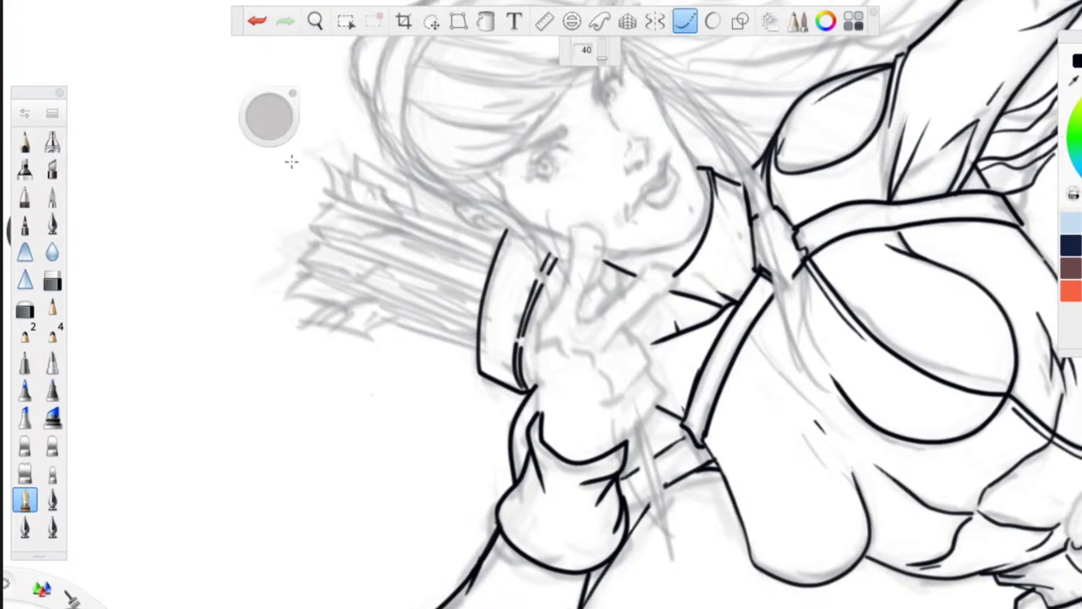
- Ink the hair strands that run past the ear and cheek down to the quiver's opening
drag(482, 171, 556, 257)
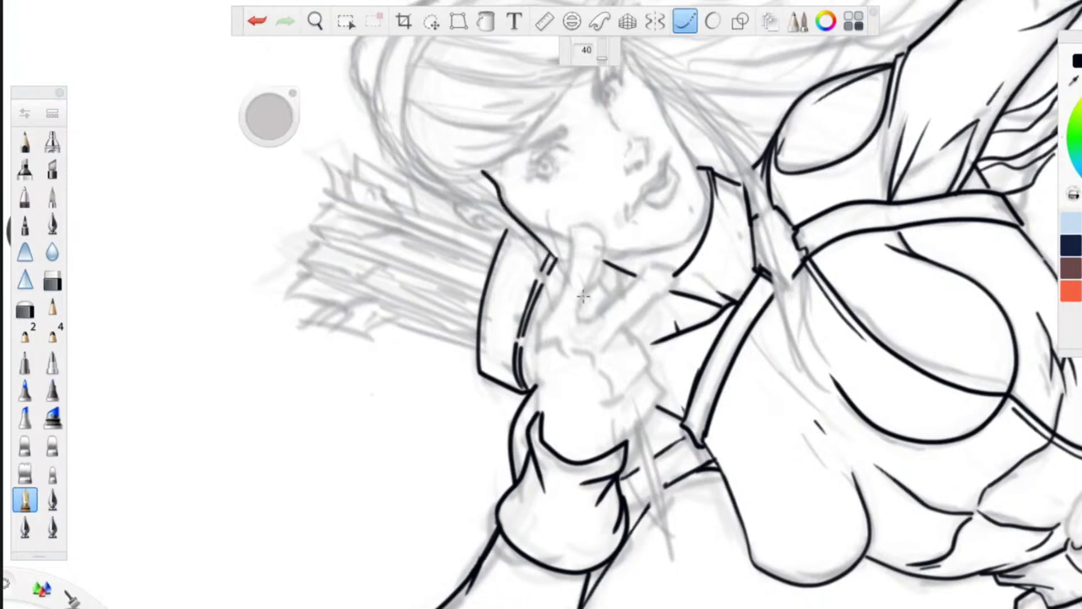
drag(478, 179, 556, 259)
mouse_move(519, 218)
mouse_down()
mouse_move(558, 254)
mouse_move(511, 210)
mouse_up()
drag(425, 163, 560, 272)
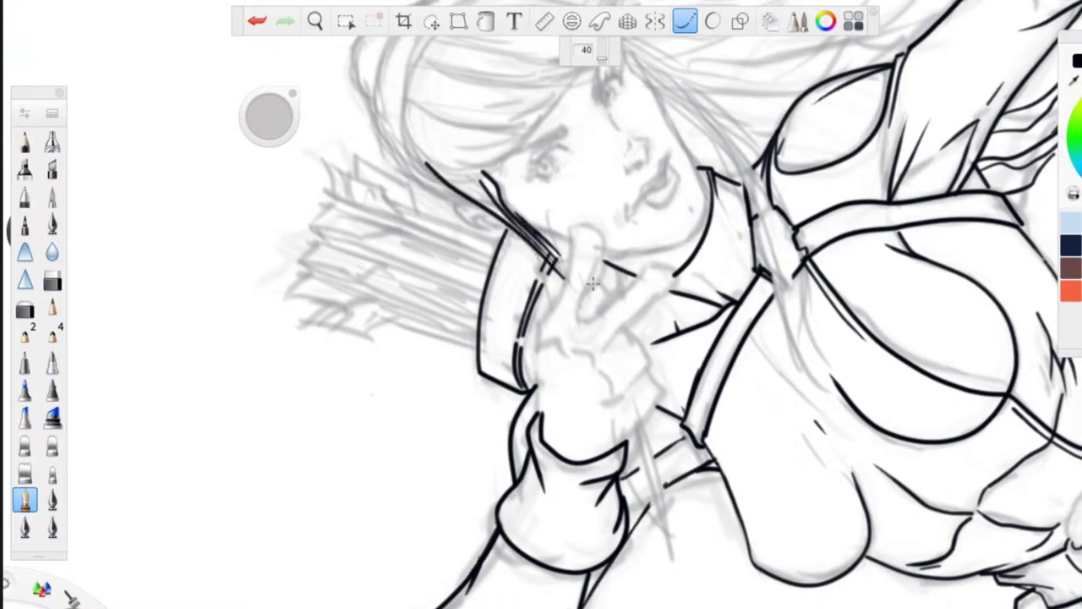
- Ink the drawing hand's edge facing the chest and the outer curve of the hair behind the ear
drag(629, 308, 664, 421)
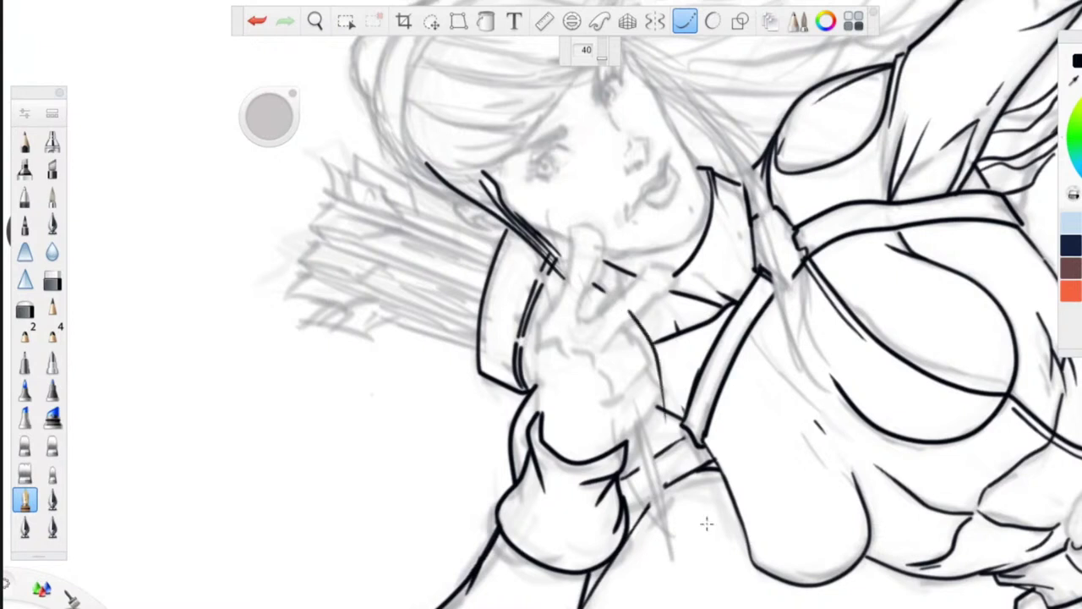
mouse_move(476, 207)
mouse_down()
mouse_move(420, 170)
mouse_move(406, 137)
mouse_up()
mouse_move(379, 50)
mouse_down()
mouse_move(381, 123)
mouse_move(417, 181)
mouse_move(450, 200)
mouse_move(432, 189)
mouse_up()
key(space)
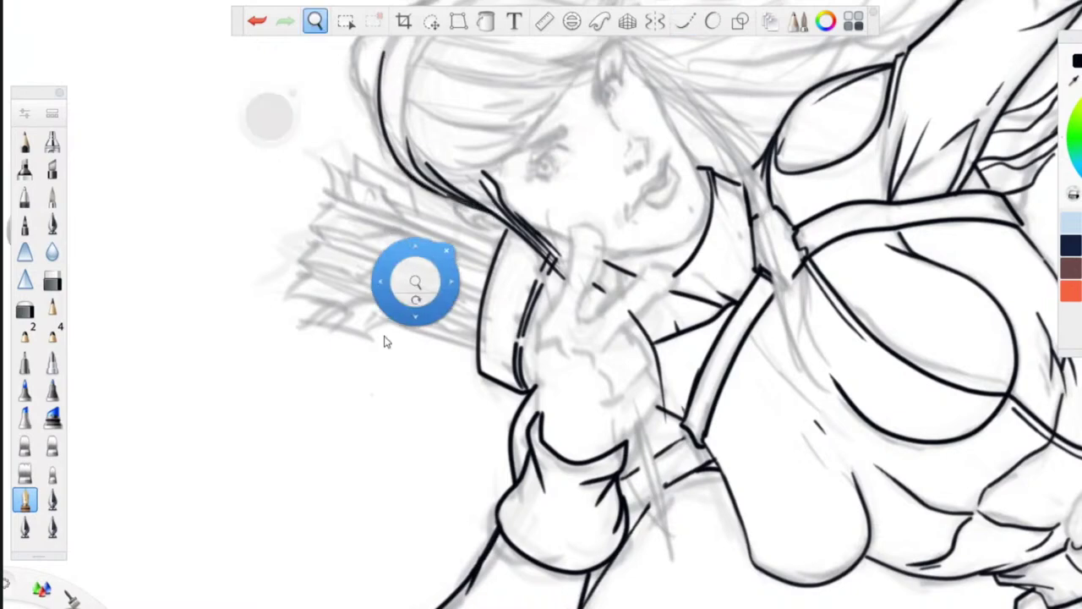
- With Steady Stroke on, ink the first pointed fringe locks that fall from the headband over the forehead on the quiver side
drag(400, 318, 526, 376)
key(space)
drag(490, 277, 653, 2)
key(s)
mouse_move(627, 131)
mouse_down()
mouse_move(584, 207)
mouse_move(584, 228)
mouse_move(624, 158)
mouse_move(609, 201)
mouse_move(624, 296)
mouse_up()
drag(683, 133, 636, 206)
mouse_move(668, 163)
mouse_down()
mouse_move(636, 269)
mouse_move(655, 317)
mouse_up()
drag(655, 316, 687, 225)
- Ink the longer fringe locks that sweep from the headband over the far eye and temple
mouse_move(715, 159)
mouse_down()
mouse_move(687, 233)
mouse_move(716, 181)
mouse_move(700, 213)
mouse_up()
mouse_move(616, 125)
mouse_down()
mouse_move(665, 131)
mouse_move(753, 208)
mouse_move(759, 286)
mouse_move(774, 190)
mouse_move(697, 387)
mouse_up()
drag(749, 191, 698, 321)
drag(707, 202, 664, 359)
mouse_move(674, 282)
mouse_down()
mouse_move(678, 377)
mouse_move(697, 418)
mouse_up()
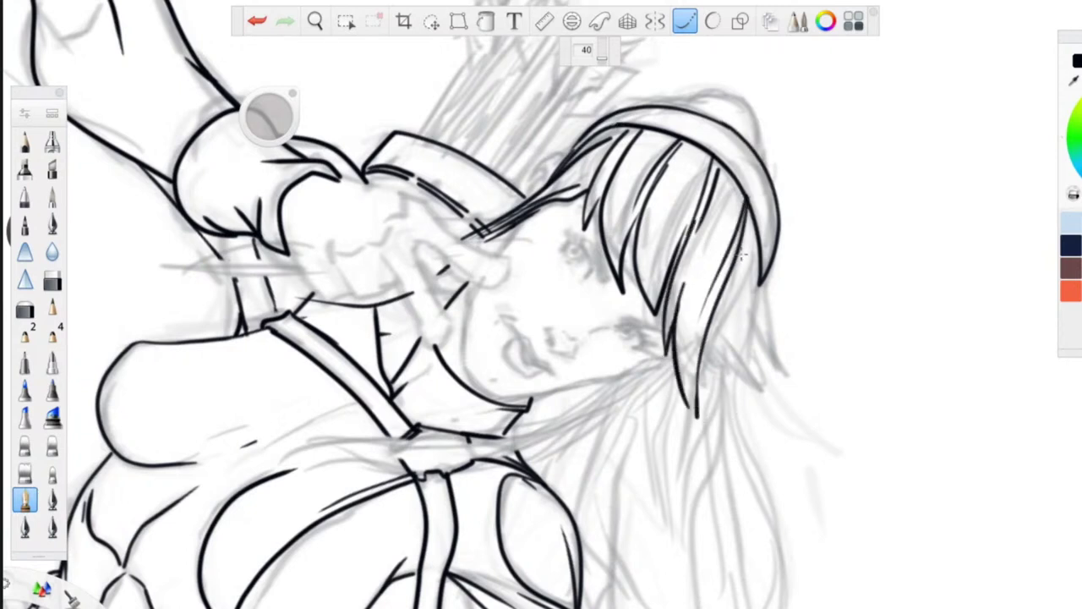
- Ink the pointed locks below the headband's far end and the short strand tips beneath them
drag(758, 250, 755, 416)
mouse_move(724, 362)
mouse_down()
mouse_move(756, 415)
mouse_move(733, 383)
mouse_up()
drag(705, 333, 715, 351)
mouse_move(760, 264)
mouse_down()
mouse_move(776, 353)
mouse_move(752, 329)
mouse_up()
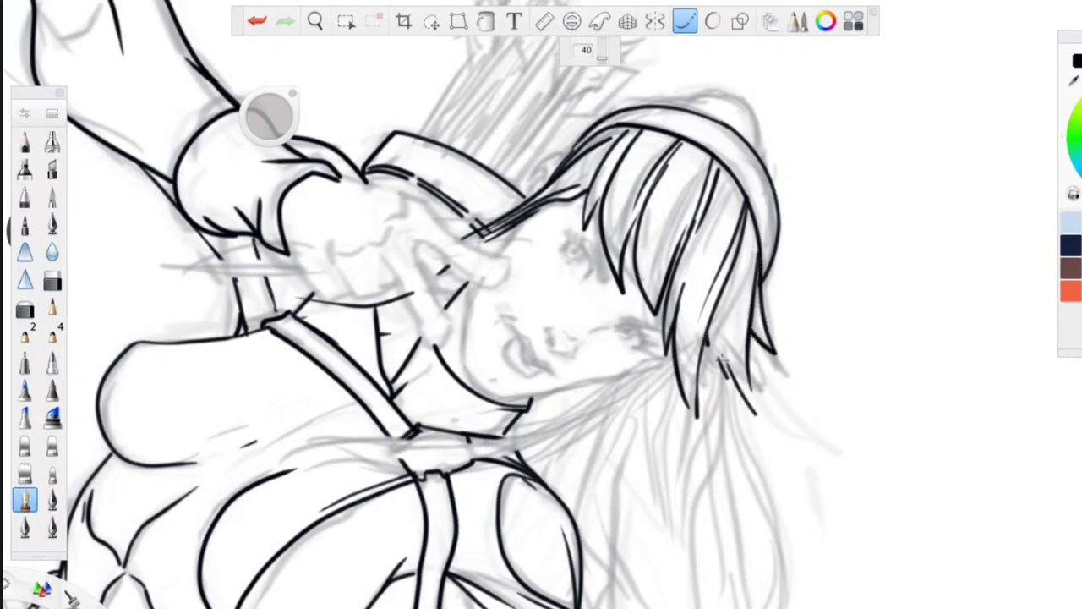
drag(717, 366, 734, 265)
- Ink the first long flowing strands that run from the locks beside the temple toward the hair's end
key(space)
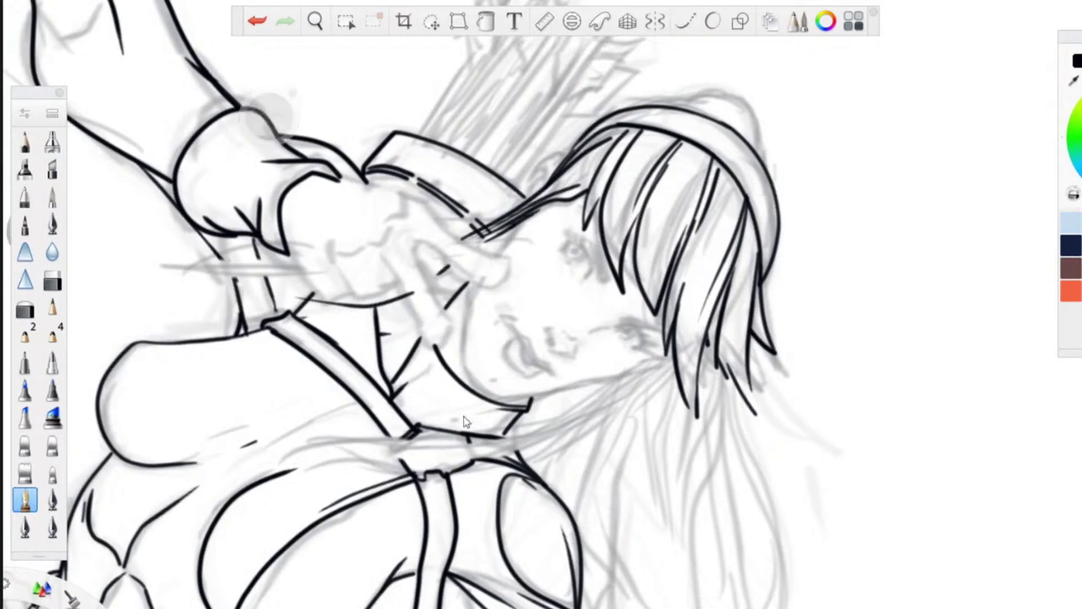
drag(451, 424, 491, 197)
mouse_move(768, 154)
mouse_down()
mouse_move(734, 408)
mouse_move(772, 530)
mouse_move(749, 209)
mouse_move(741, 469)
mouse_up()
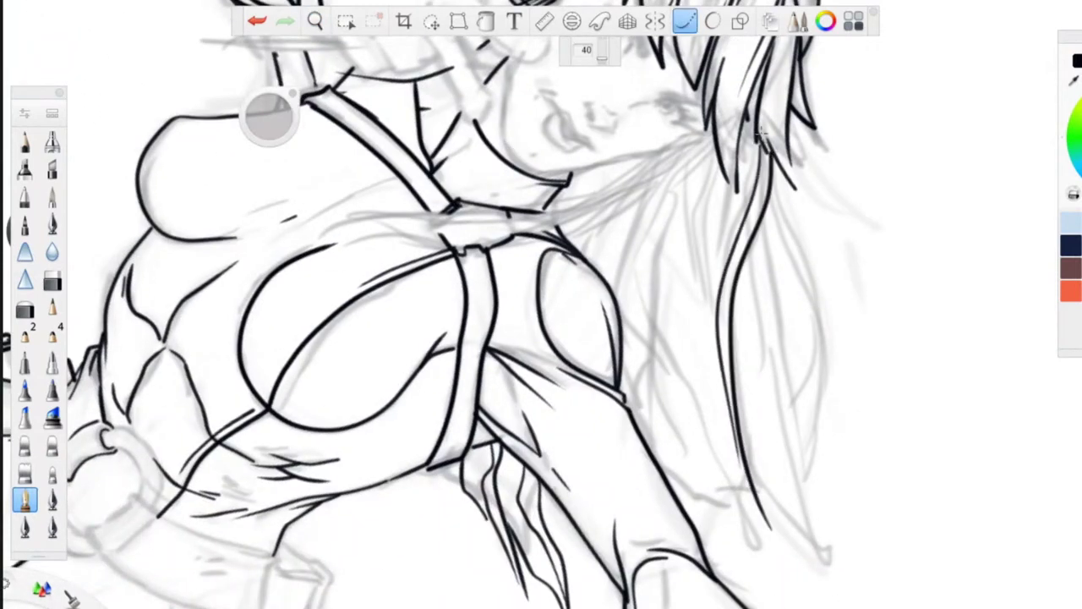
drag(759, 133, 715, 360)
mouse_move(737, 272)
mouse_down()
mouse_move(744, 375)
mouse_move(795, 558)
mouse_up()
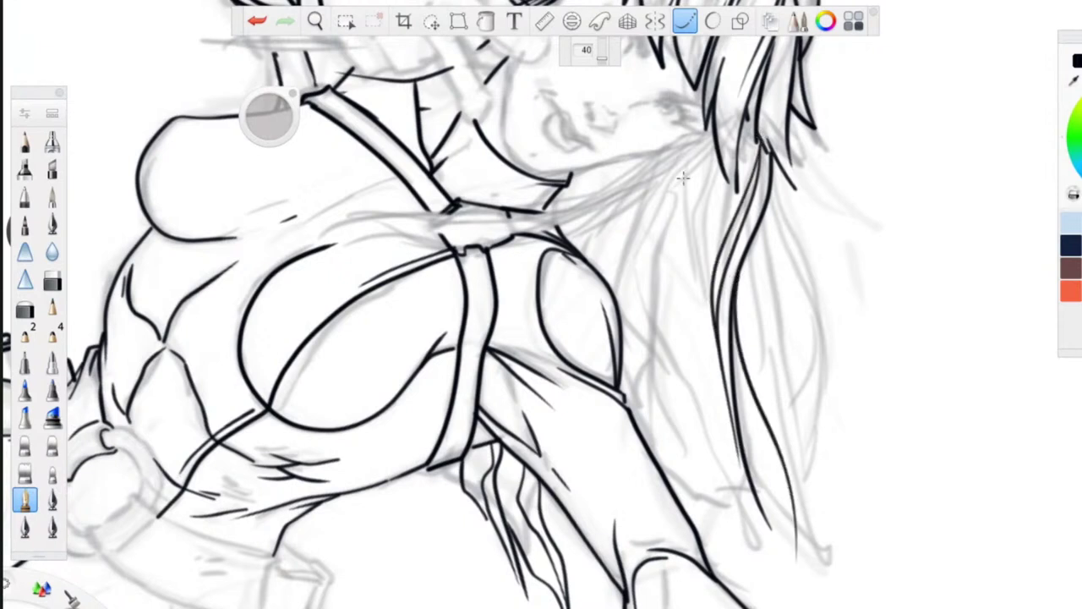
- Ink the long flowing strands between the cheek and the bow-arm shoulder, with pointed tips at their ends
mouse_move(710, 142)
mouse_down()
mouse_move(683, 252)
mouse_move(694, 524)
mouse_up()
mouse_move(707, 134)
mouse_down()
mouse_move(687, 199)
mouse_move(664, 461)
mouse_up()
mouse_move(768, 515)
mouse_down()
mouse_move(706, 399)
mouse_move(698, 523)
mouse_up()
drag(732, 389, 787, 563)
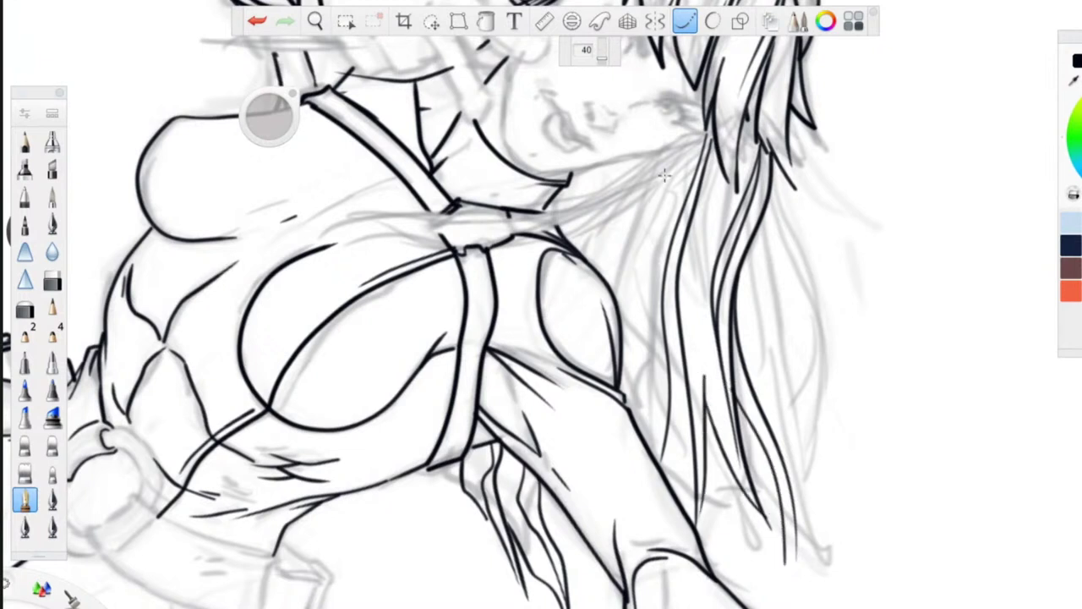
mouse_move(692, 152)
mouse_down()
mouse_move(647, 413)
mouse_move(655, 320)
mouse_up()
mouse_move(662, 468)
mouse_down()
mouse_move(675, 364)
mouse_move(693, 443)
mouse_up()
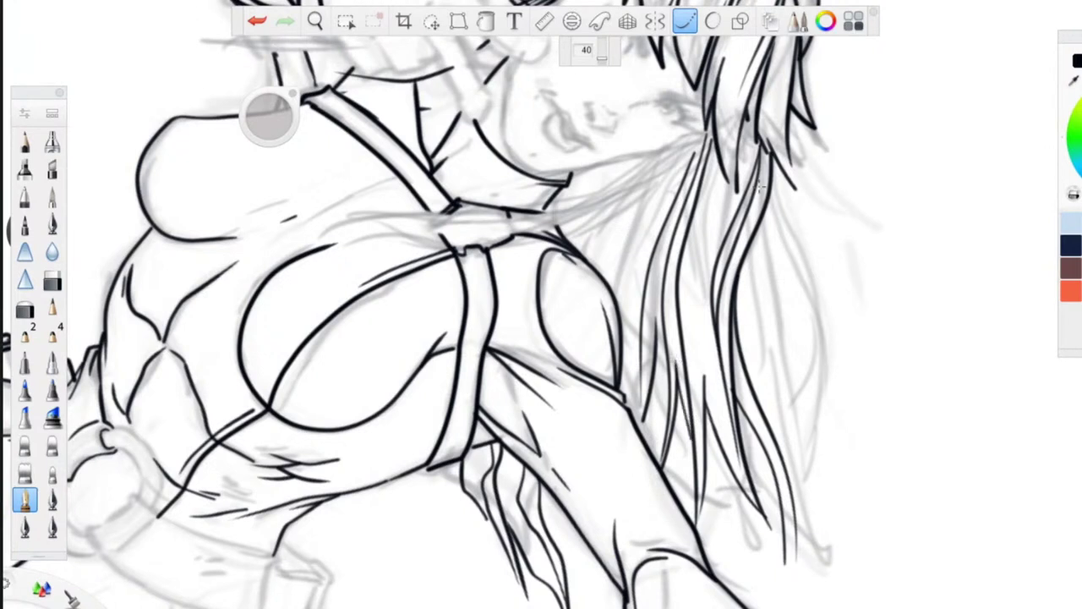
- Ink the outer curved lock of flowing hair, its inner strands and the short strands meeting the shoulder
drag(769, 157, 798, 420)
drag(769, 194, 799, 399)
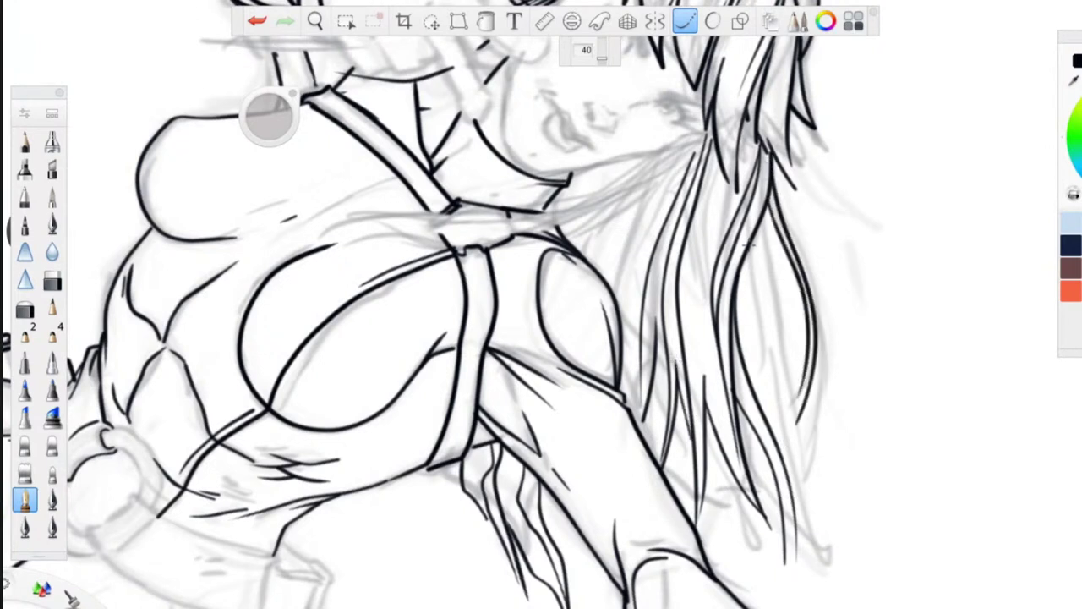
drag(770, 199, 760, 389)
drag(754, 232, 758, 386)
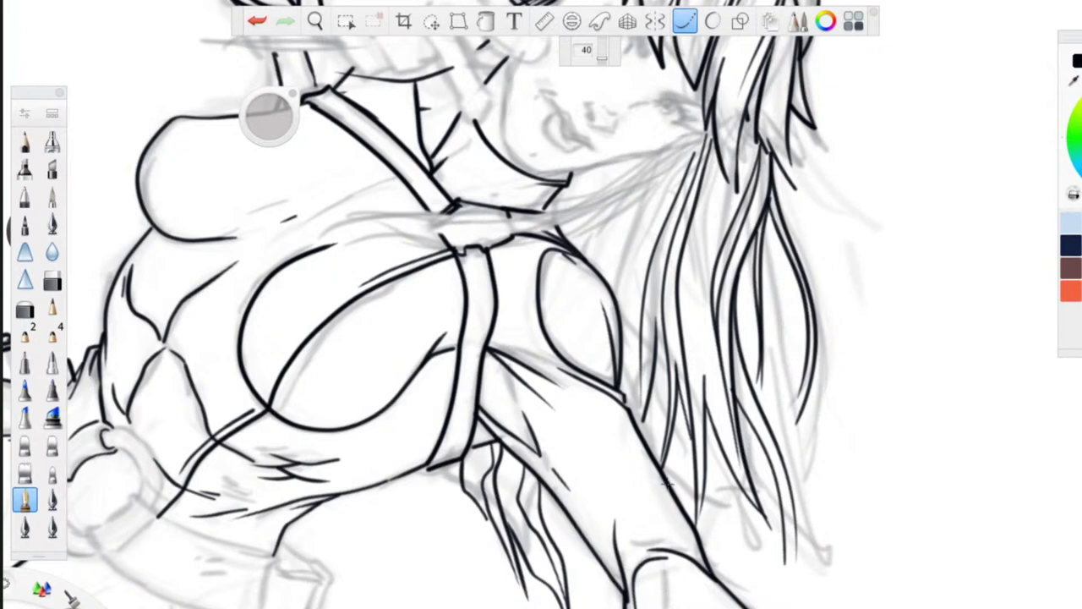
mouse_move(698, 144)
mouse_down()
mouse_move(605, 308)
mouse_move(607, 270)
mouse_move(647, 209)
mouse_up()
drag(599, 277, 654, 188)
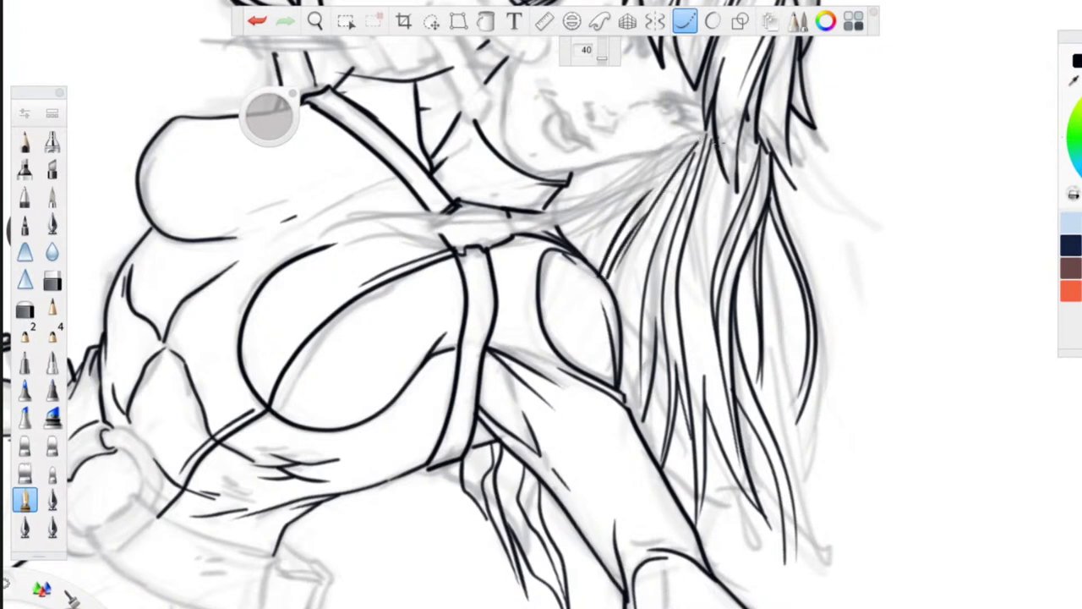
drag(666, 345, 643, 450)
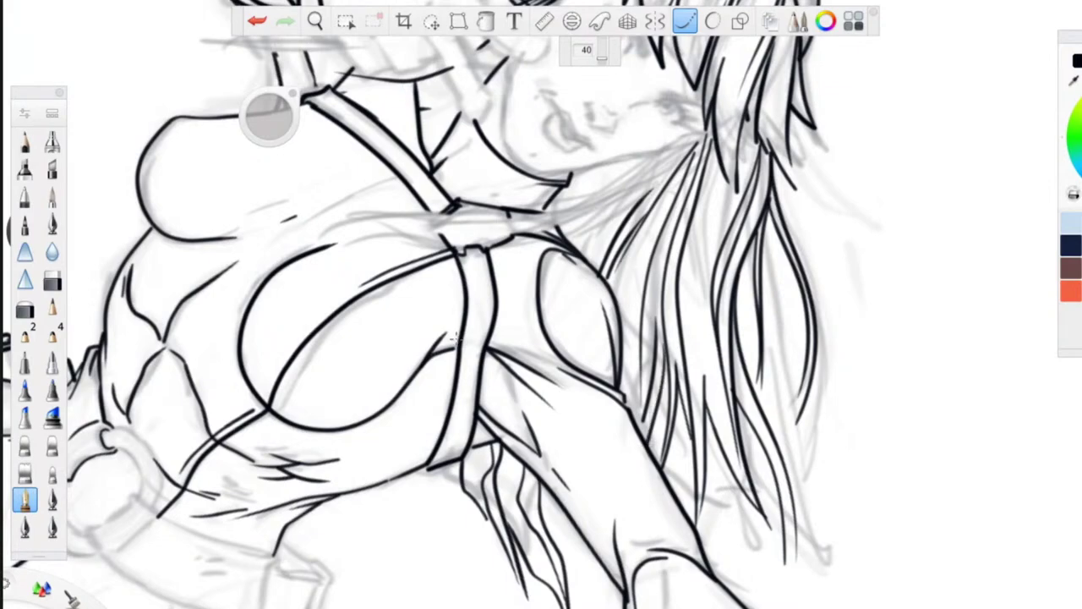
- Ink the far side of the face from the temple to the chin and thicken the cheek line
drag(559, 508, 571, 587)
key(space)
mouse_move(453, 220)
mouse_down()
mouse_move(422, 309)
mouse_move(391, 243)
mouse_up()
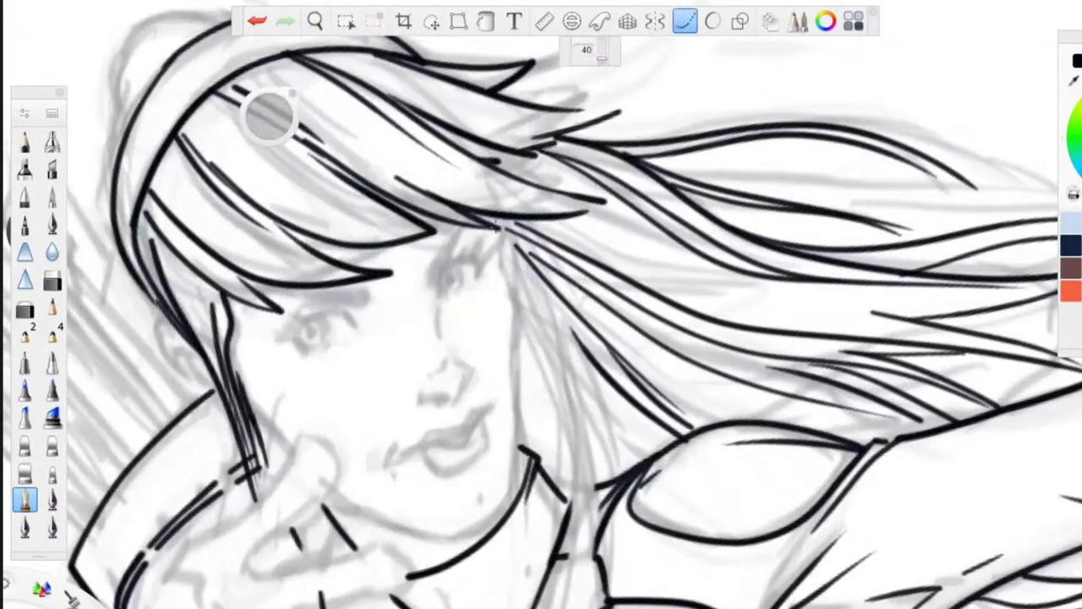
mouse_move(496, 213)
mouse_down()
mouse_move(516, 331)
mouse_move(510, 485)
mouse_move(494, 510)
mouse_move(438, 523)
mouse_up()
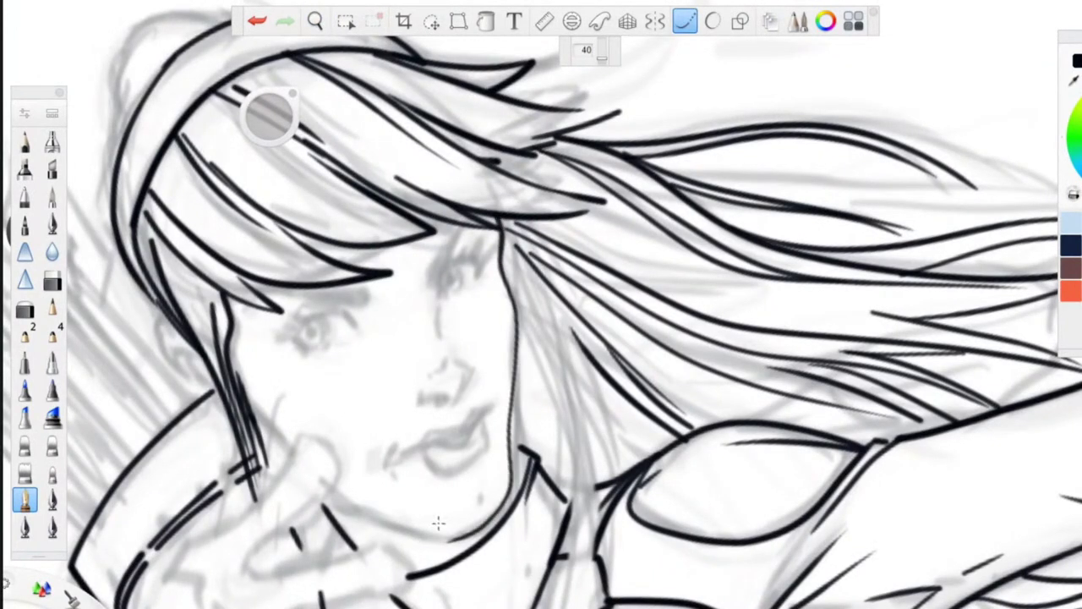
drag(514, 358, 517, 480)
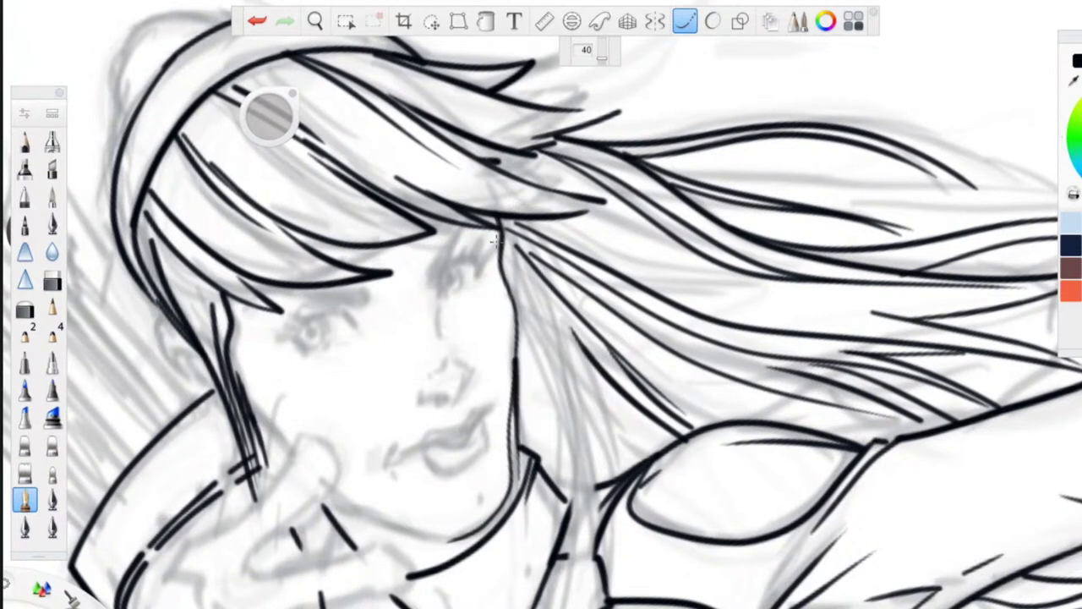
drag(499, 261, 518, 356)
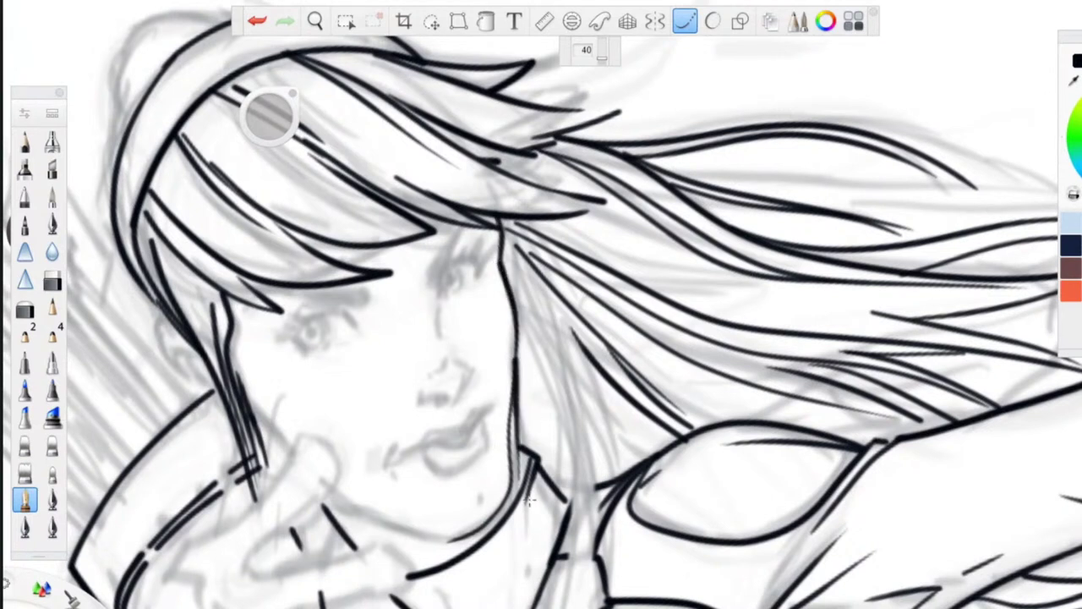
- Turn off Steady Stroke and ink both eyebrows beneath the fringe
click(684, 25)
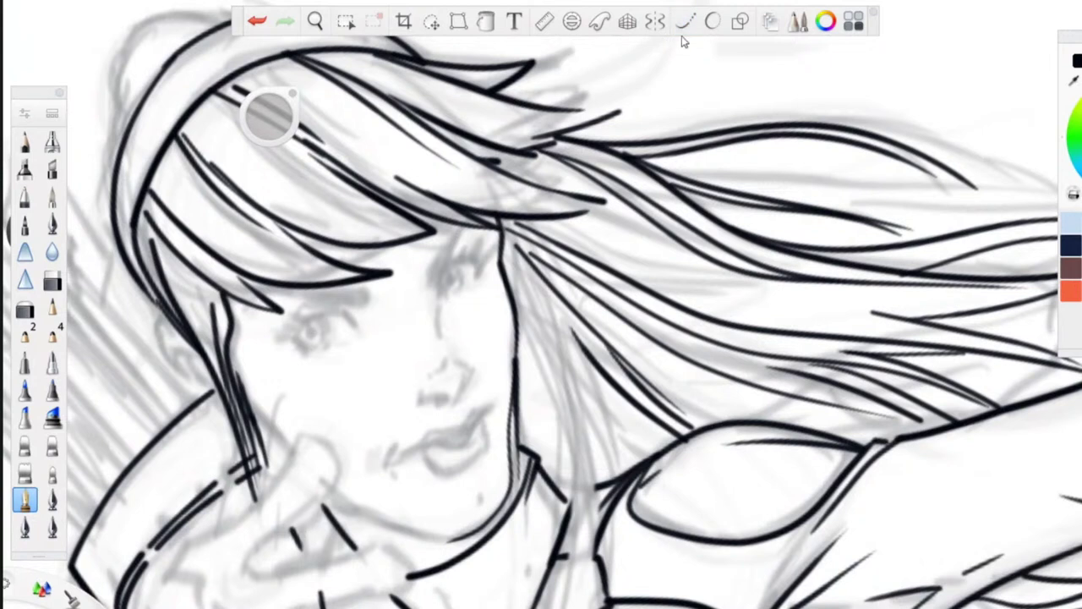
mouse_move(433, 269)
mouse_down()
mouse_move(470, 222)
mouse_move(498, 214)
mouse_up()
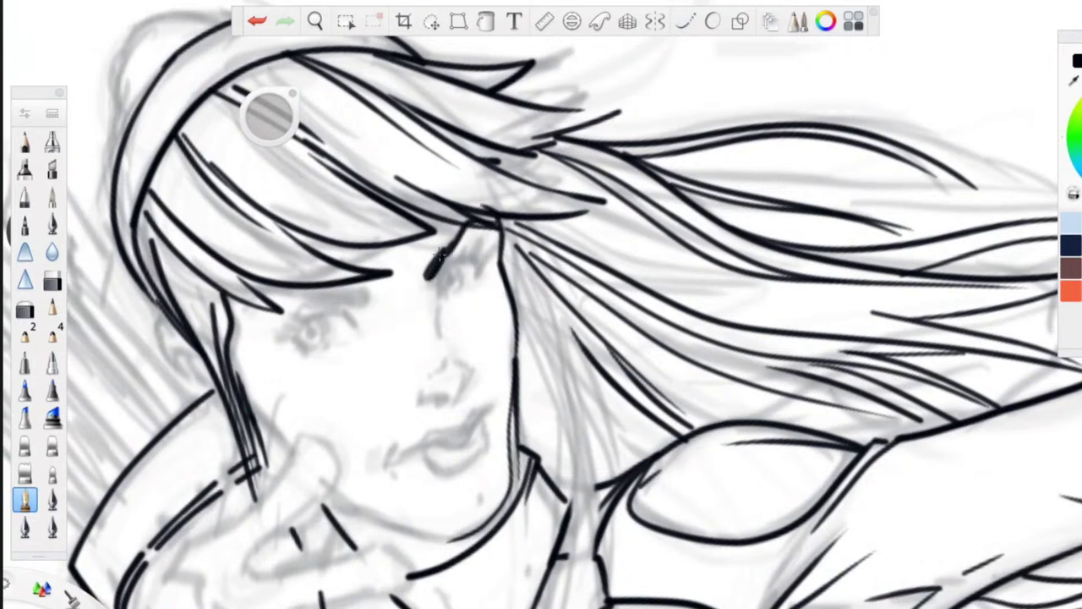
mouse_move(360, 294)
mouse_down()
mouse_move(266, 297)
mouse_move(240, 320)
mouse_up()
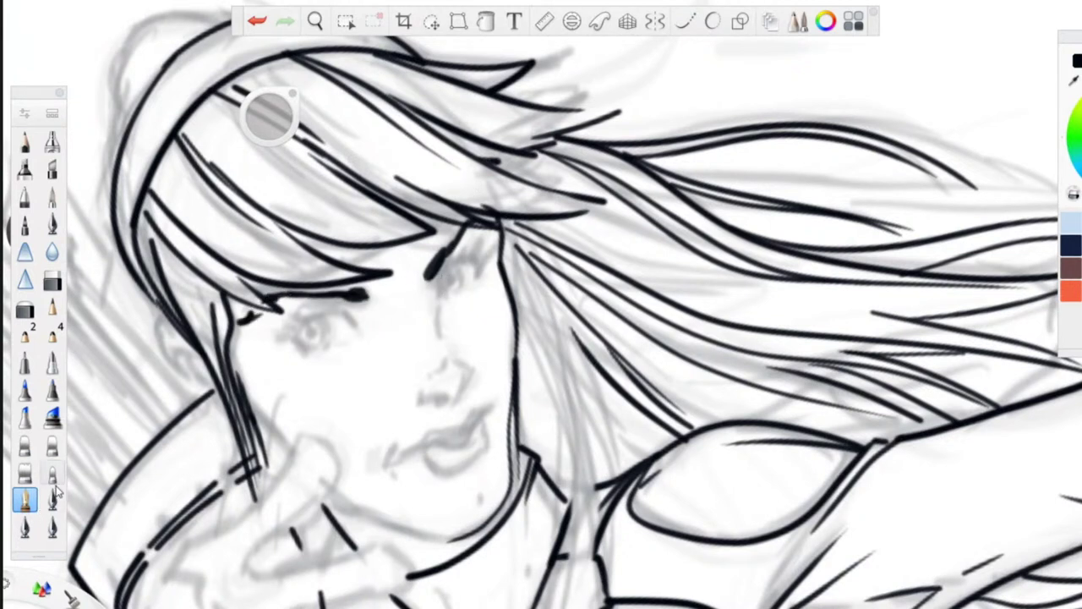
- Ink the far eye's lashes, lids and iris and the short line at its inner corner
drag(481, 271, 497, 230)
mouse_move(473, 271)
mouse_down()
mouse_move(430, 282)
mouse_move(436, 274)
mouse_move(438, 314)
mouse_move(464, 254)
mouse_move(470, 262)
mouse_move(431, 283)
mouse_move(472, 288)
mouse_move(477, 264)
mouse_move(449, 298)
mouse_up()
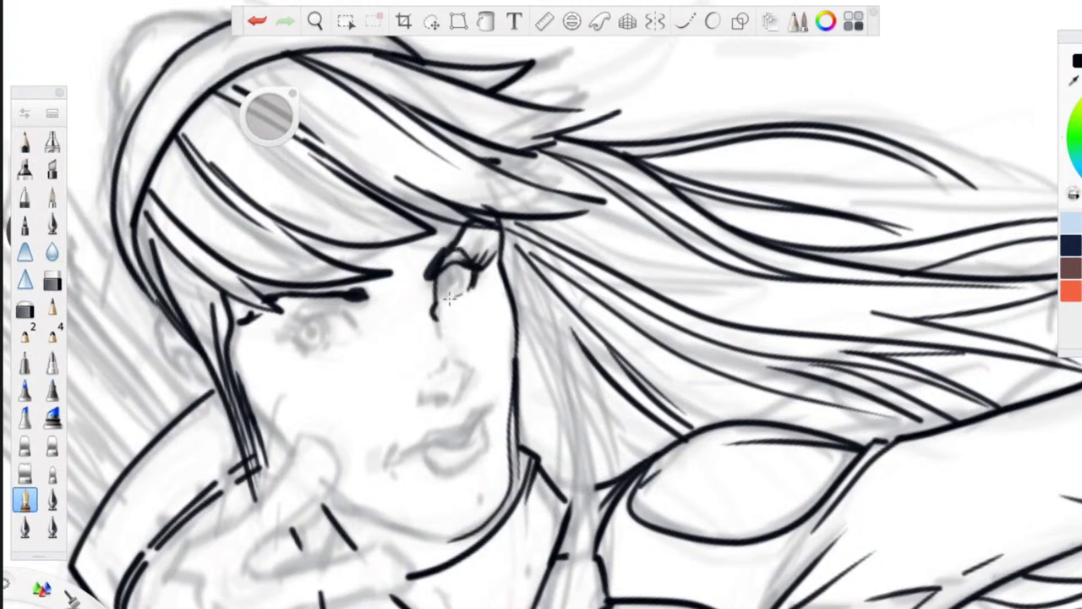
mouse_move(455, 268)
mouse_down()
mouse_move(448, 293)
mouse_move(443, 278)
mouse_up()
mouse_move(447, 271)
mouse_down()
mouse_move(461, 263)
mouse_move(448, 293)
mouse_up()
drag(447, 292, 439, 304)
- Ink the nose with its nostril, tip and a short bridge line
mouse_move(447, 397)
mouse_down()
mouse_move(421, 403)
mouse_move(464, 401)
mouse_up()
mouse_move(439, 359)
mouse_down()
mouse_move(463, 374)
mouse_move(465, 400)
mouse_up()
mouse_move(446, 330)
mouse_down()
mouse_move(440, 348)
mouse_move(462, 404)
mouse_up()
- Ink the upper lip and mouth line, the mouth corner and the lower lip's outline
key(space)
drag(330, 468, 547, 331)
mouse_move(693, 276)
mouse_down()
mouse_move(619, 318)
mouse_move(695, 293)
mouse_move(707, 272)
mouse_move(650, 309)
mouse_up()
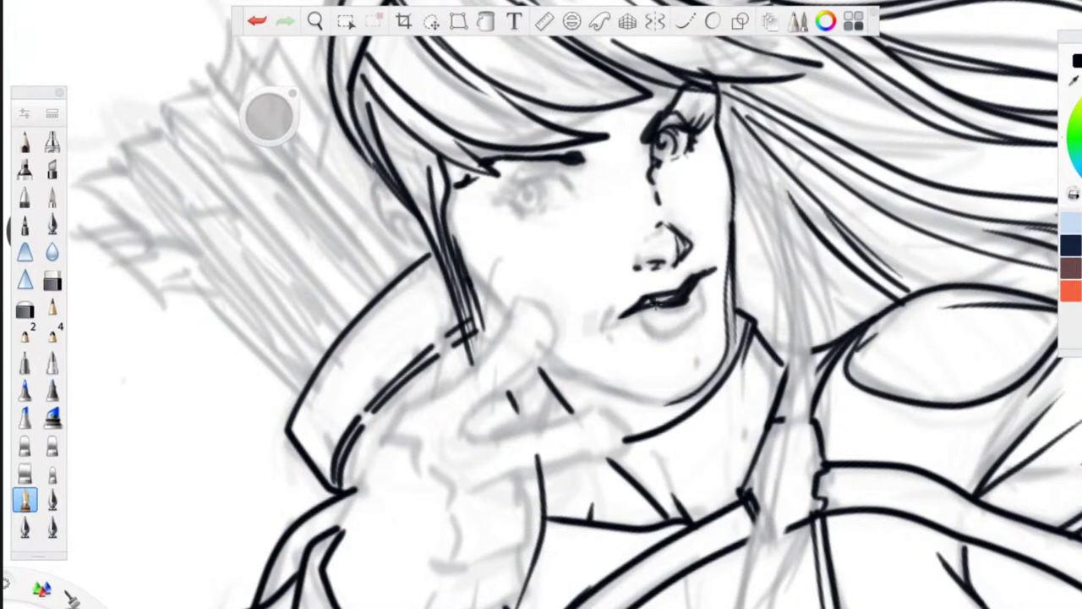
drag(702, 276, 719, 267)
drag(625, 315, 603, 324)
drag(608, 301, 603, 331)
mouse_move(696, 287)
mouse_down()
mouse_move(685, 327)
mouse_move(634, 338)
mouse_move(645, 315)
mouse_up()
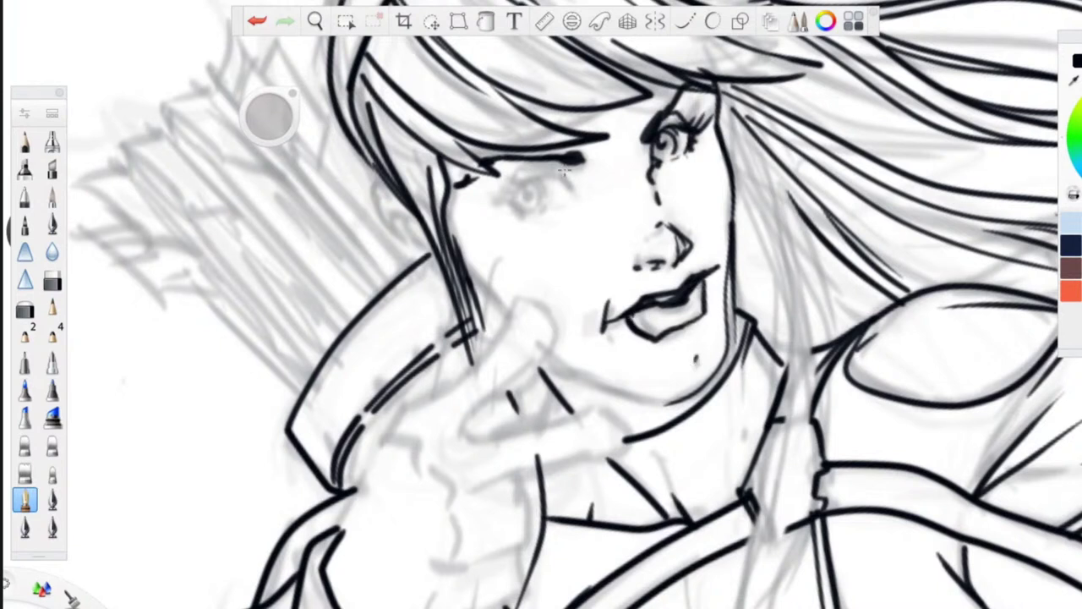
- Ink the near eye's lashes, iris and lid crease and add small accent marks on the cheek
mouse_move(575, 196)
mouse_down()
mouse_move(536, 180)
mouse_move(502, 203)
mouse_up()
mouse_move(542, 174)
mouse_down()
mouse_move(492, 194)
mouse_move(522, 208)
mouse_move(571, 205)
mouse_move(525, 193)
mouse_move(533, 210)
mouse_move(545, 204)
mouse_up()
drag(506, 199, 513, 203)
drag(560, 172, 540, 176)
drag(529, 172, 516, 179)
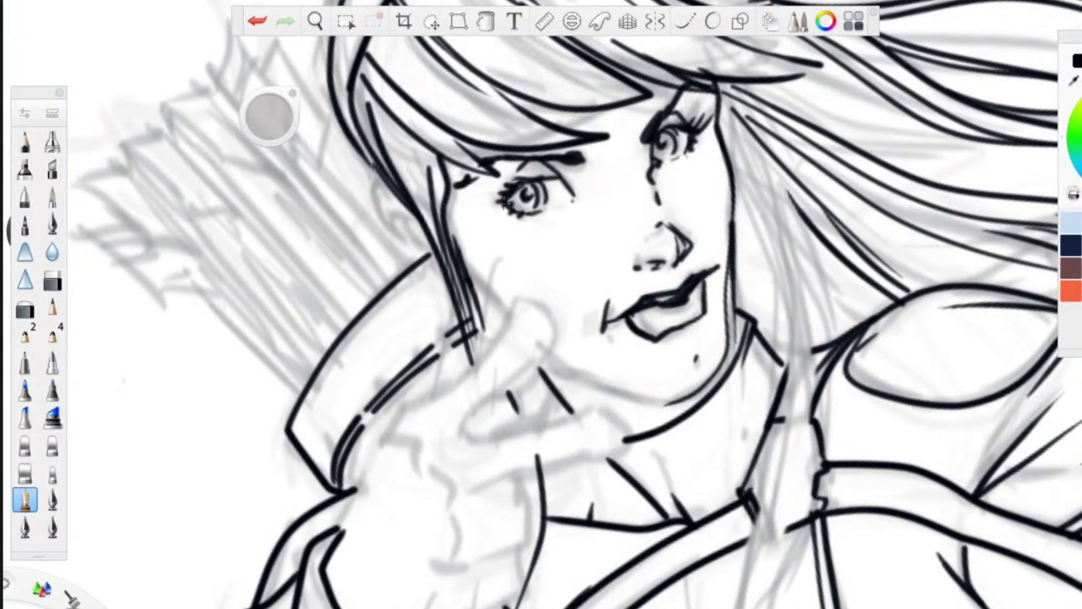
drag(499, 246, 497, 266)
drag(467, 221, 464, 228)
click(713, 21)
drag(474, 269, 521, 325)
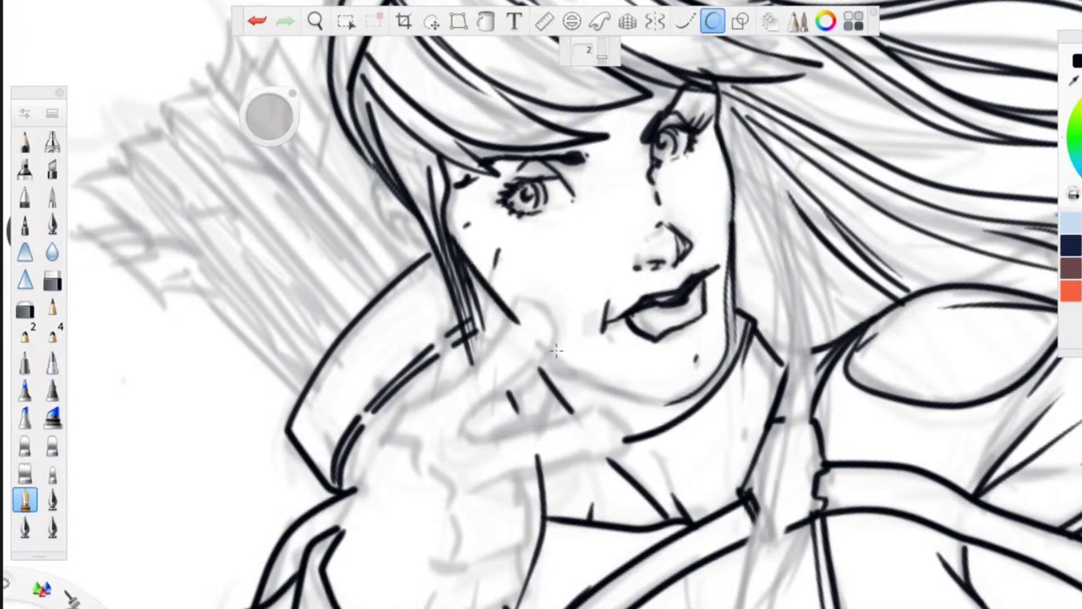
click(255, 21)
- Ink the near cheek and jawline down to the chin with Steady Stroke, leaving a gap at the fingertip
click(685, 21)
mouse_move(447, 225)
mouse_down()
mouse_move(508, 320)
mouse_move(573, 372)
mouse_move(684, 408)
mouse_up()
click(685, 22)
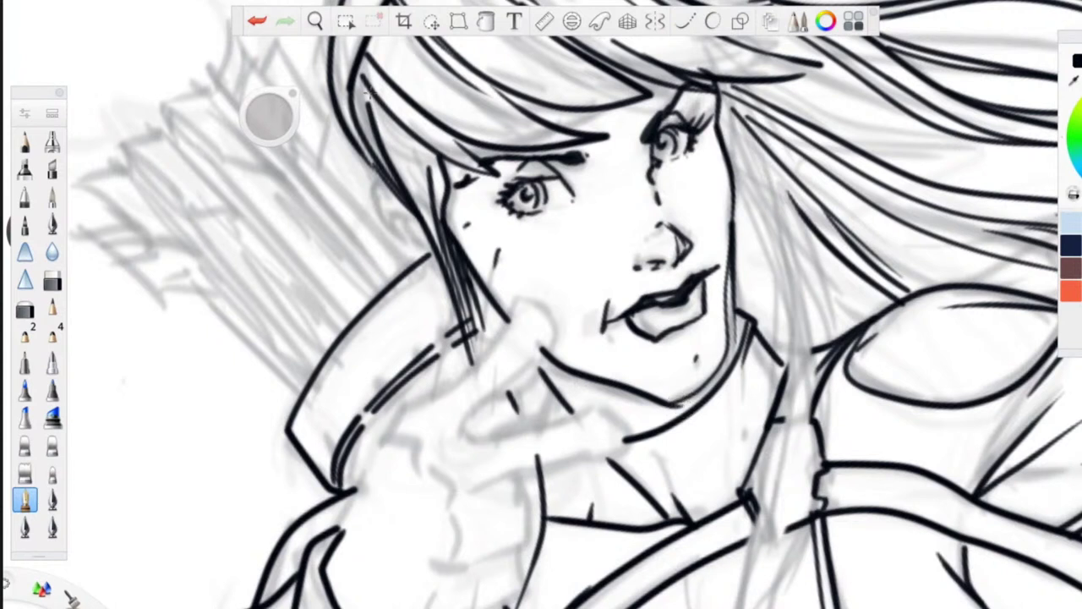
- Ink the ear behind the side hair without Steady Stroke and add a short hair line beside the far temple
click(685, 21)
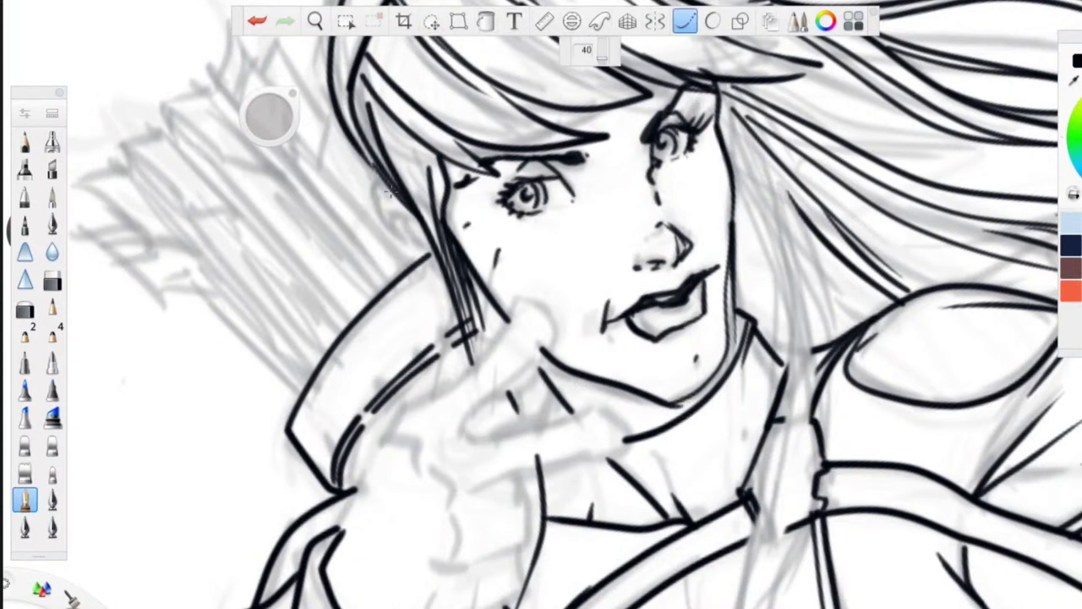
click(686, 20)
mouse_move(388, 208)
mouse_down()
mouse_move(394, 195)
mouse_move(385, 219)
mouse_move(443, 273)
mouse_up()
drag(420, 227, 396, 218)
drag(719, 88, 738, 170)
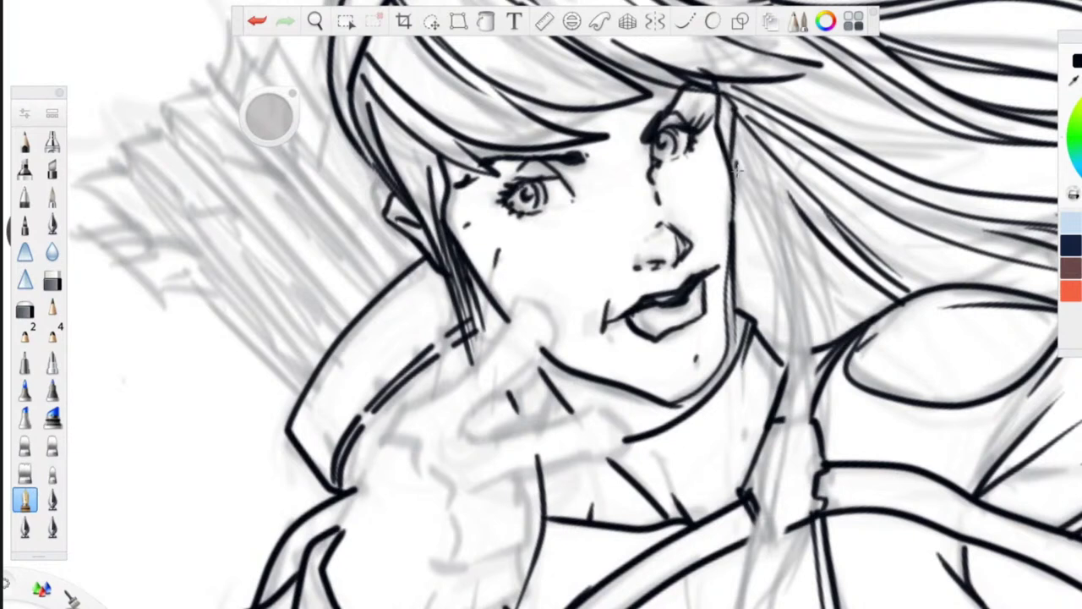
- Ink the crown of the hair behind the headband with Steady Stroke on
key(space)
drag(388, 231, 392, 343)
drag(372, 390, 435, 482)
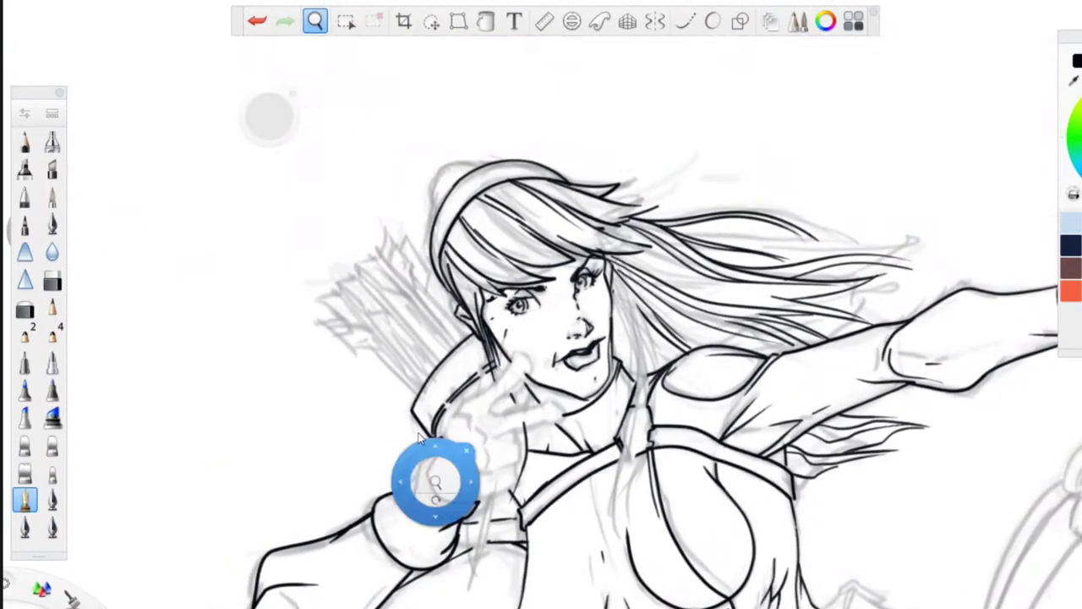
click(687, 24)
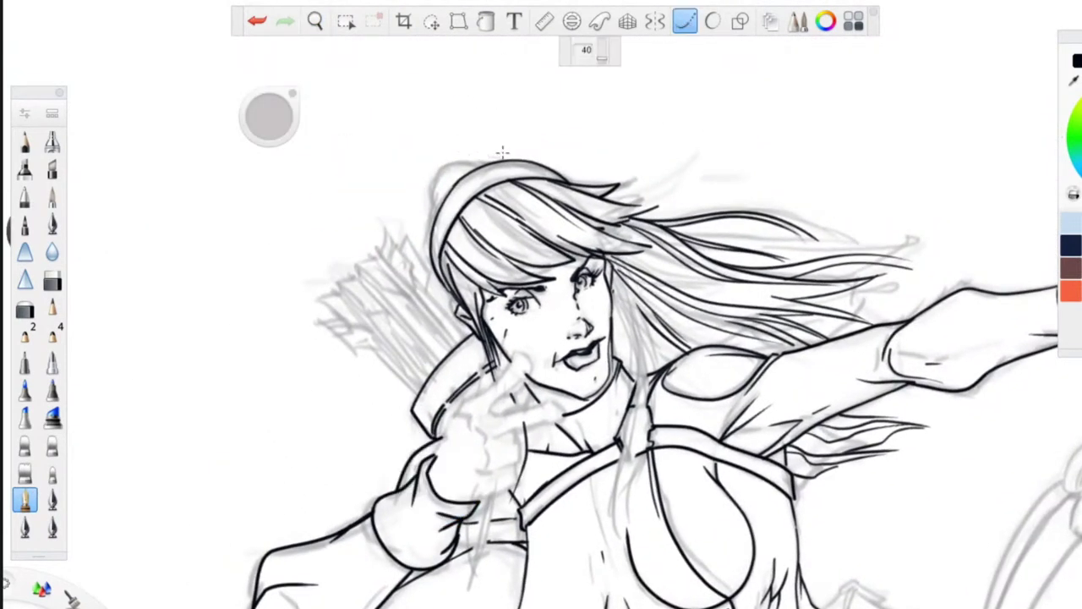
mouse_move(506, 157)
mouse_down()
mouse_move(441, 183)
mouse_move(432, 210)
mouse_up()
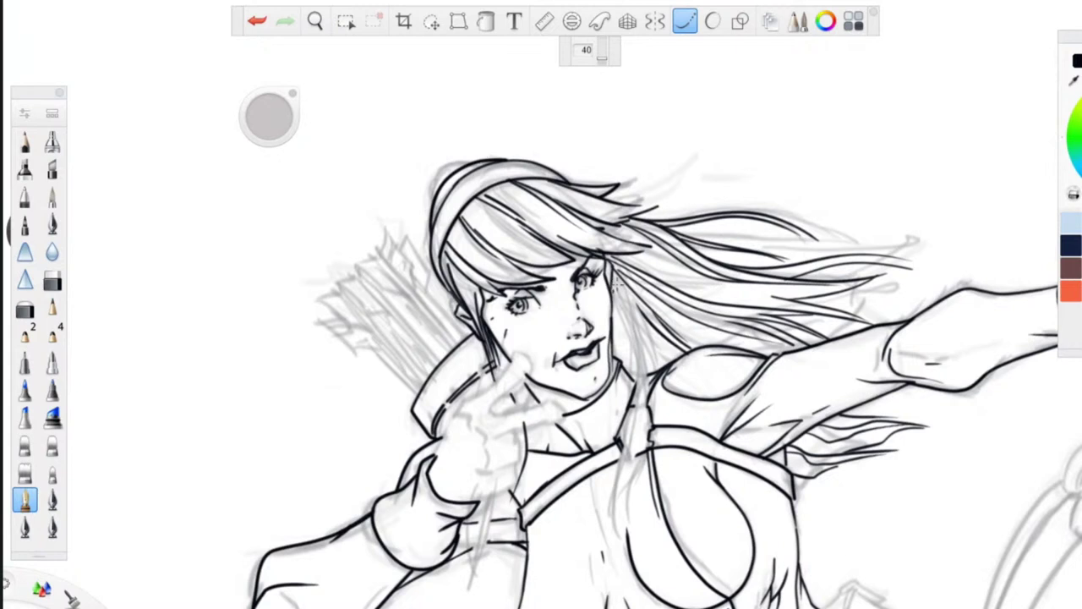
- Ink the long thin lock that falls from the far temple past the neck and over the chest band
mouse_move(603, 267)
mouse_down()
mouse_move(628, 322)
mouse_move(638, 446)
mouse_up()
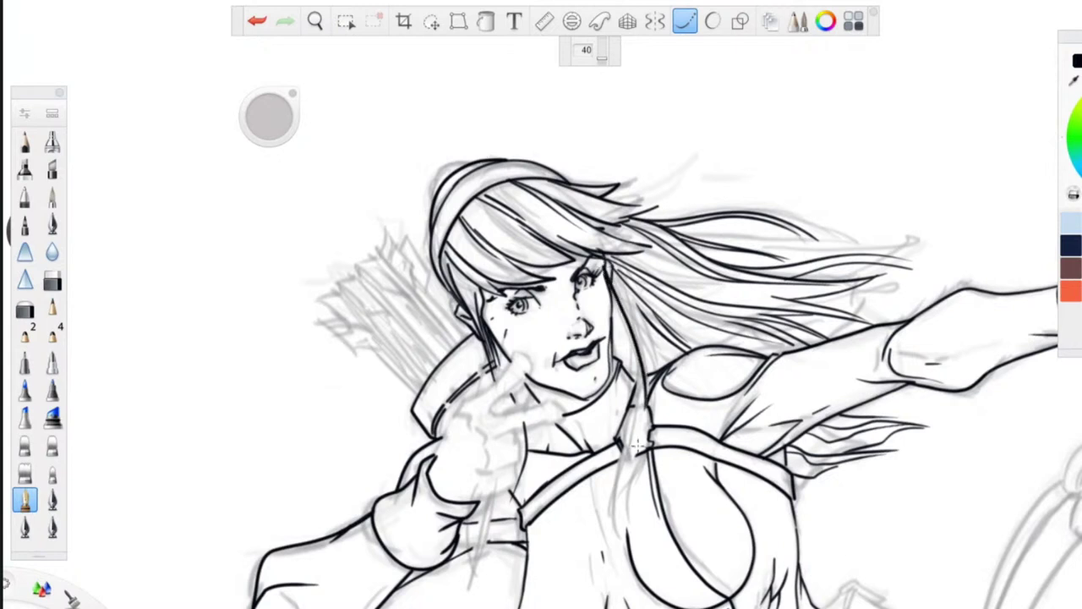
drag(610, 282, 636, 458)
drag(610, 308, 642, 405)
drag(612, 269, 662, 435)
drag(638, 374, 625, 477)
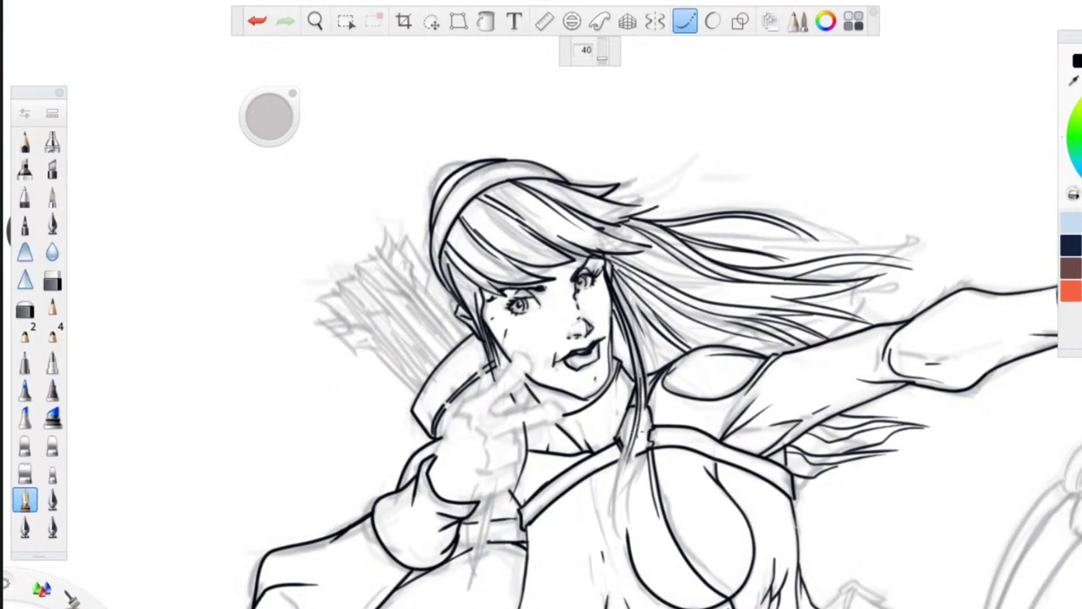
drag(644, 400, 609, 537)
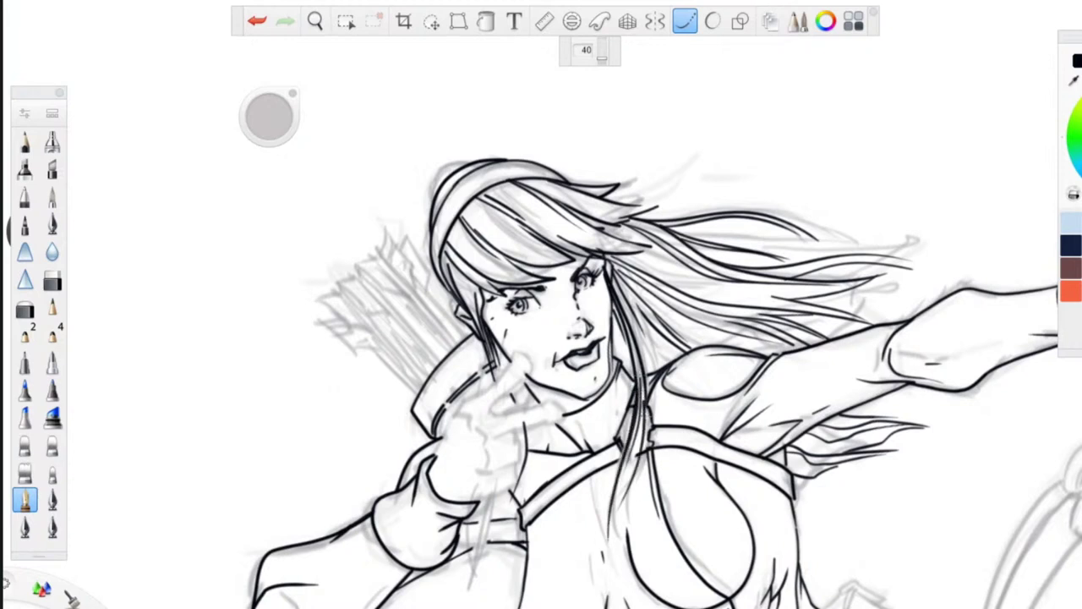
drag(645, 443, 648, 449)
drag(613, 270, 649, 370)
click(316, 21)
drag(487, 237, 379, 440)
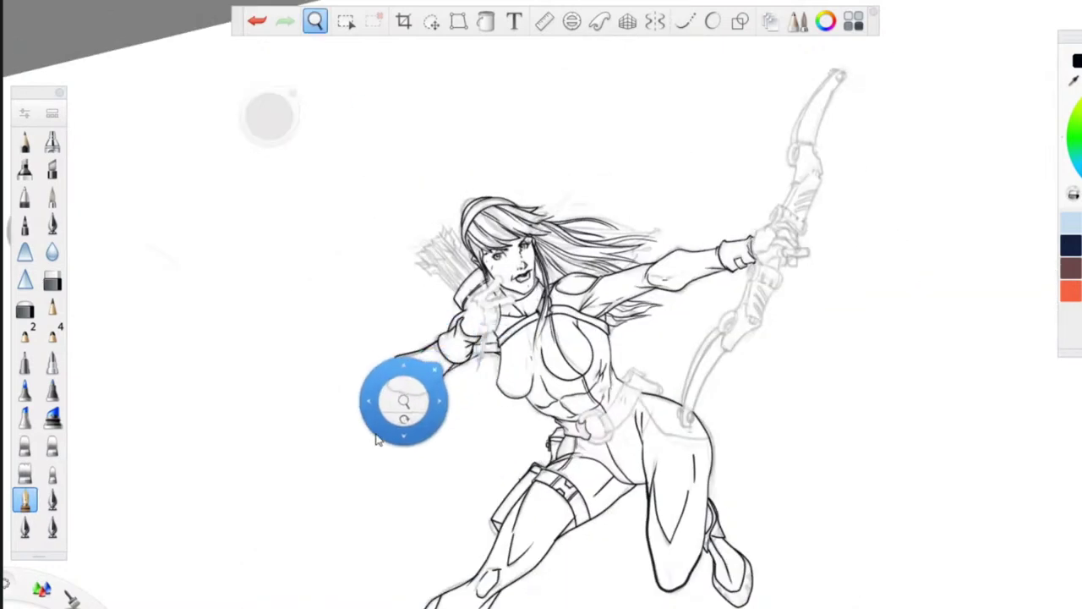
drag(377, 308, 325, 130)
click(685, 21)
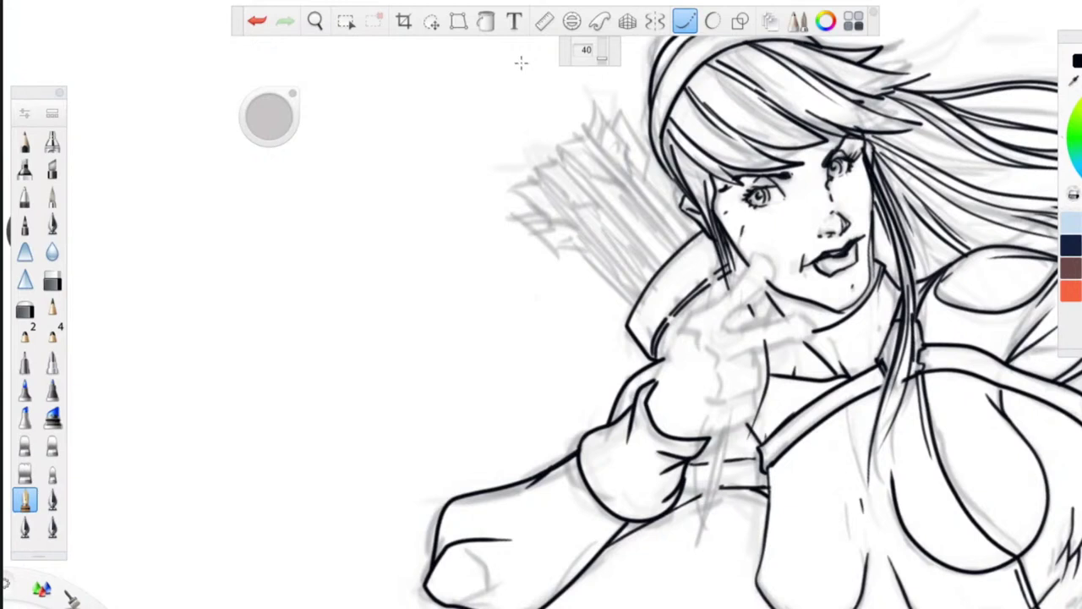
drag(602, 428, 596, 455)
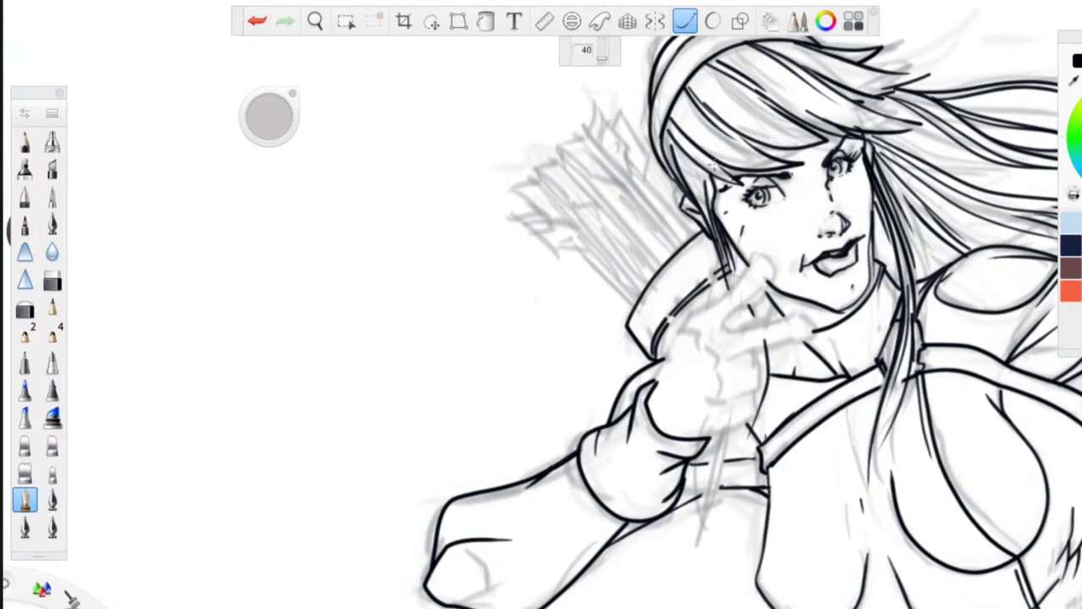
- Ink the buckles, stitch marks and inner edge of the quiver's rim with Steady Stroke off
click(685, 30)
mouse_move(711, 265)
mouse_down()
mouse_move(718, 290)
mouse_move(705, 268)
mouse_up()
mouse_move(706, 268)
mouse_down()
mouse_move(719, 290)
mouse_move(669, 330)
mouse_up()
drag(670, 331, 674, 326)
drag(688, 267, 673, 279)
drag(670, 276, 665, 289)
click(645, 324)
- Ink the thin hair strands that hang below the raised hand over the chest band
key(space)
drag(435, 464, 402, 393)
mouse_move(703, 356)
mouse_down()
mouse_move(664, 492)
mouse_move(649, 499)
mouse_move(647, 455)
mouse_up()
drag(683, 404, 663, 474)
drag(707, 357, 696, 422)
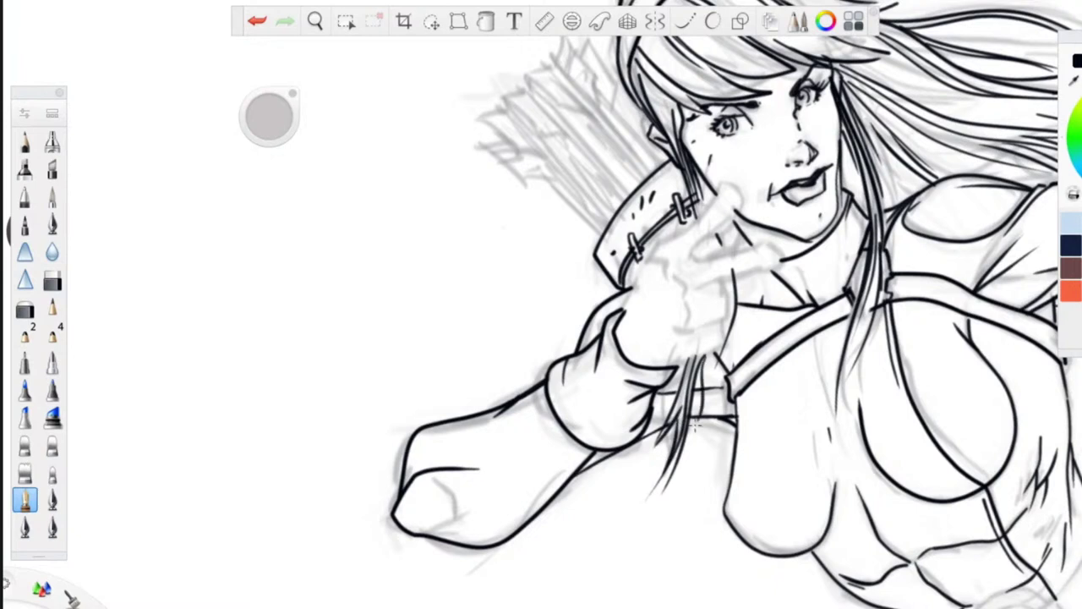
drag(710, 351, 706, 406)
drag(689, 349, 680, 377)
- Align the ruler with the sketched arrows in the quiver and ink the first straight shaft line beside the hair
key(space)
drag(437, 372, 312, 329)
key(space)
drag(449, 285, 470, 351)
drag(742, 261, 735, 318)
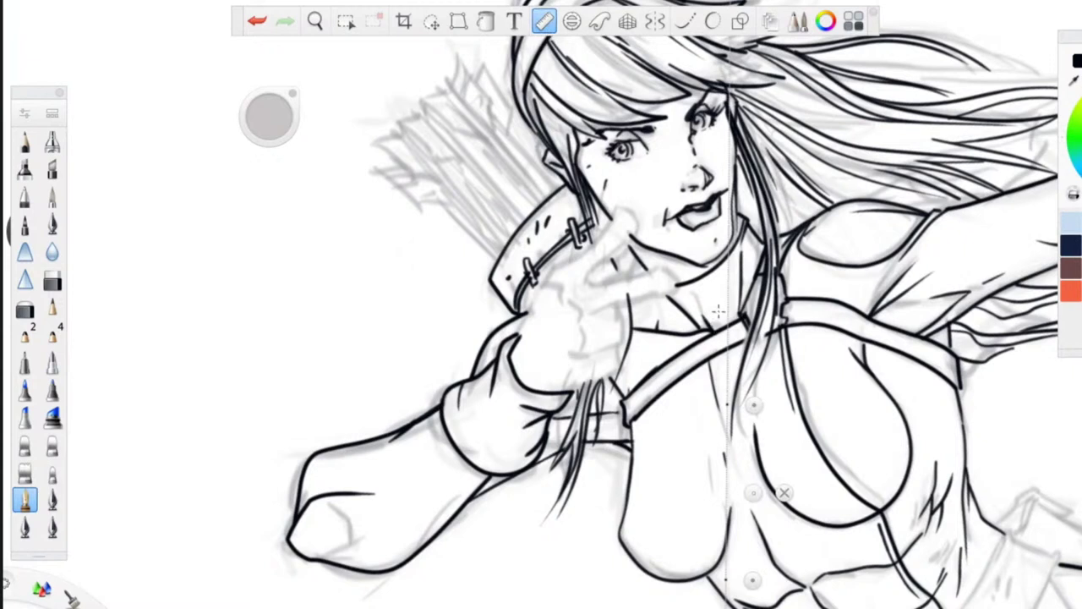
drag(754, 406, 422, 110)
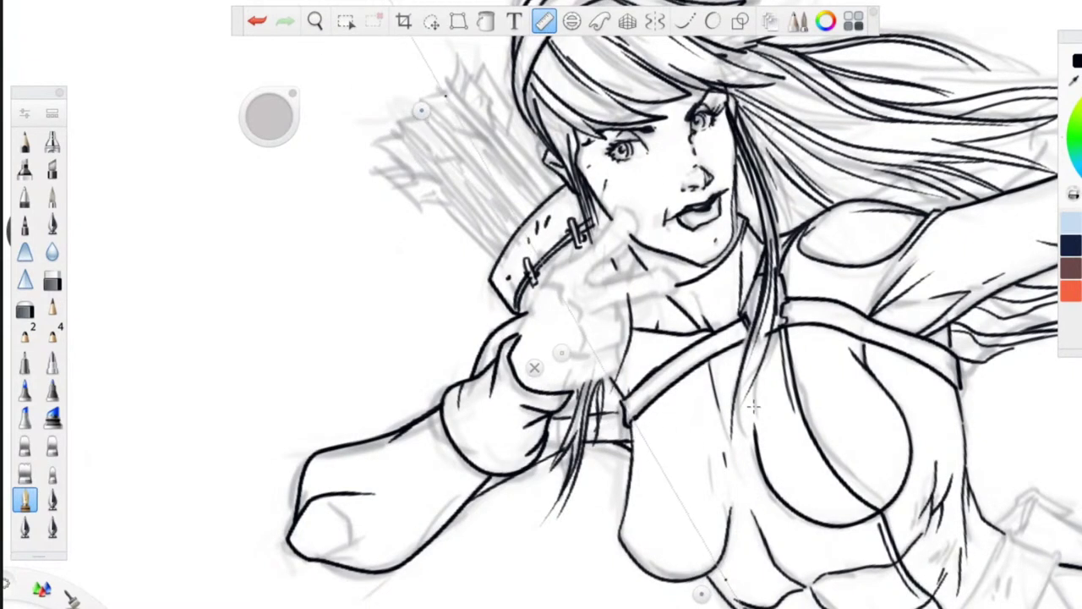
drag(701, 594, 526, 219)
drag(441, 88, 546, 197)
drag(476, 168, 482, 162)
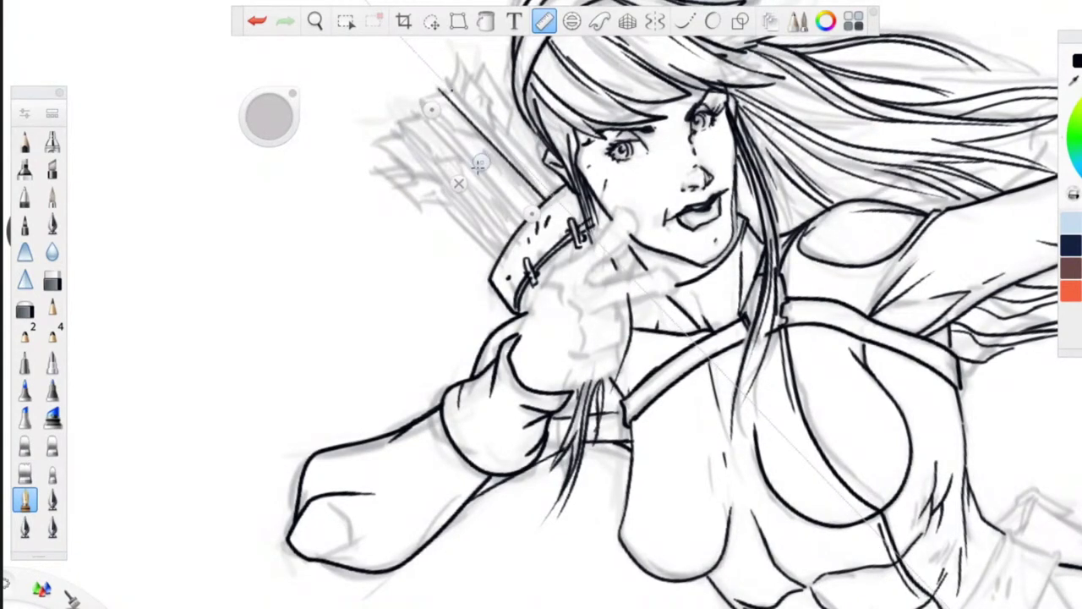
- Ink more parallel arrow shaft lines across the middle of the quiver, shifting the ruler for each one
drag(446, 84, 550, 192)
drag(483, 162, 457, 183)
drag(426, 110, 527, 216)
drag(452, 174, 456, 183)
drag(421, 118, 517, 220)
drag(450, 193, 471, 181)
drag(466, 134, 540, 211)
drag(472, 179, 467, 186)
drag(459, 137, 531, 214)
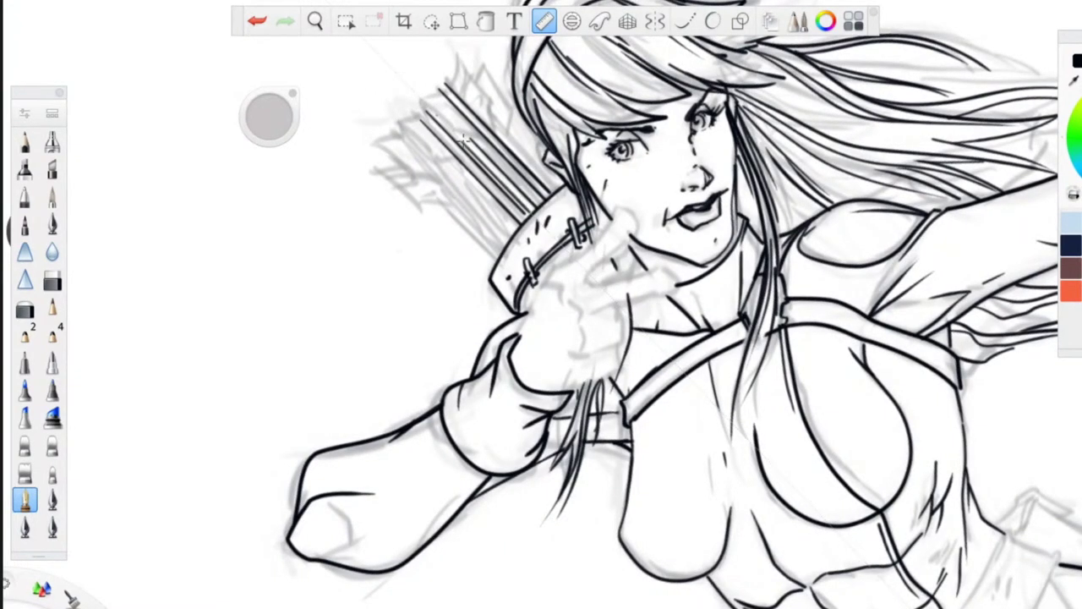
- Ink the remaining arrow shafts toward the quiver's outer edge along the ruler and close the ruler
mouse_move(468, 187)
mouse_down()
mouse_move(447, 191)
mouse_move(453, 158)
mouse_move(518, 224)
mouse_move(451, 213)
mouse_up()
drag(436, 160, 511, 234)
drag(450, 211, 443, 218)
drag(436, 165, 508, 241)
drag(446, 218, 444, 223)
drag(429, 176, 501, 250)
mouse_move(438, 226)
mouse_down()
mouse_move(435, 237)
mouse_move(498, 259)
mouse_up()
mouse_move(484, 241)
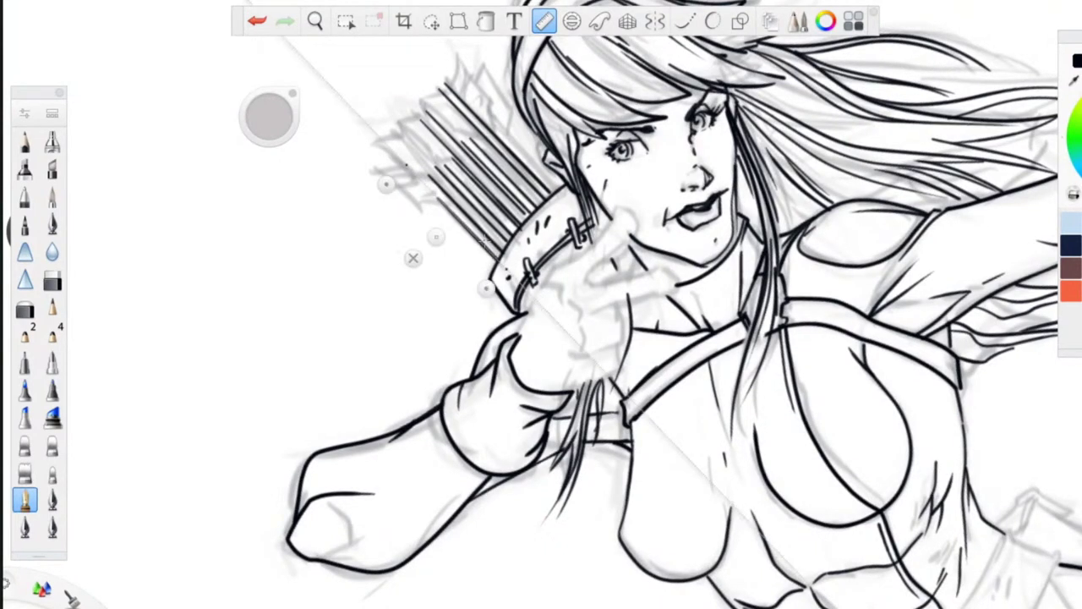
click(414, 260)
- Rotate the canvas and ink the pointed feather fletchings of the arrows farthest from the head
key(space)
drag(442, 280, 505, 525)
mouse_move(702, 206)
mouse_down()
mouse_move(680, 188)
mouse_move(669, 252)
mouse_up()
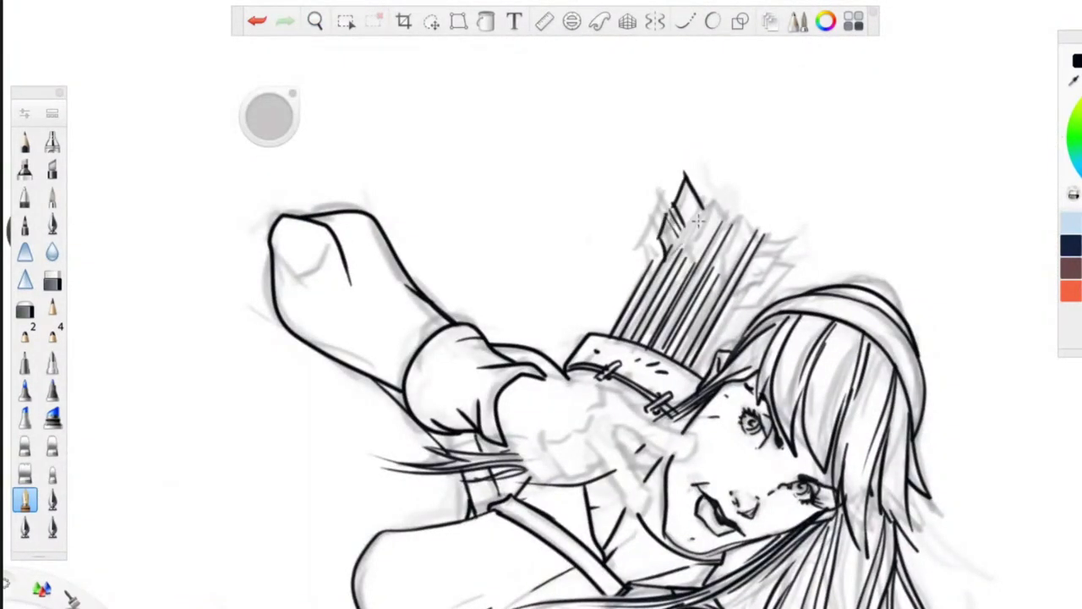
mouse_move(670, 196)
mouse_down()
mouse_move(642, 224)
mouse_move(651, 241)
mouse_move(632, 249)
mouse_move(642, 273)
mouse_up()
mouse_move(724, 197)
mouse_down()
mouse_move(710, 180)
mouse_move(682, 244)
mouse_move(700, 221)
mouse_move(725, 216)
mouse_move(712, 242)
mouse_move(767, 218)
mouse_move(737, 266)
mouse_up()
drag(738, 260, 702, 283)
- Ink the remaining arrow fletchings beside the hair and the crease line on the bent elbow
mouse_move(768, 242)
mouse_down()
mouse_move(796, 235)
mouse_move(768, 287)
mouse_move(741, 292)
mouse_move(736, 272)
mouse_move(735, 297)
mouse_up()
mouse_move(803, 259)
mouse_down()
mouse_move(774, 271)
mouse_move(763, 313)
mouse_up()
drag(765, 307, 728, 317)
drag(791, 285, 765, 292)
drag(781, 290, 762, 306)
drag(800, 238, 783, 262)
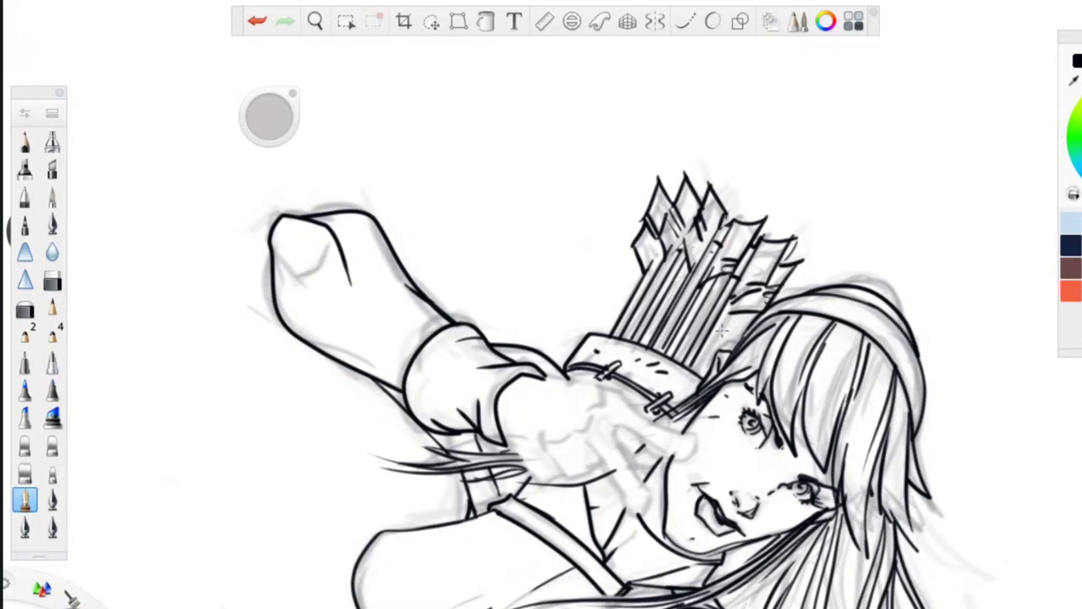
drag(733, 308, 704, 369)
mouse_move(318, 278)
mouse_down()
mouse_move(289, 277)
mouse_move(284, 264)
mouse_up()
- Ink the raised hand's outer finger, knuckle marks and the glove opening on the back of the hand
key(space)
drag(379, 407, 448, 154)
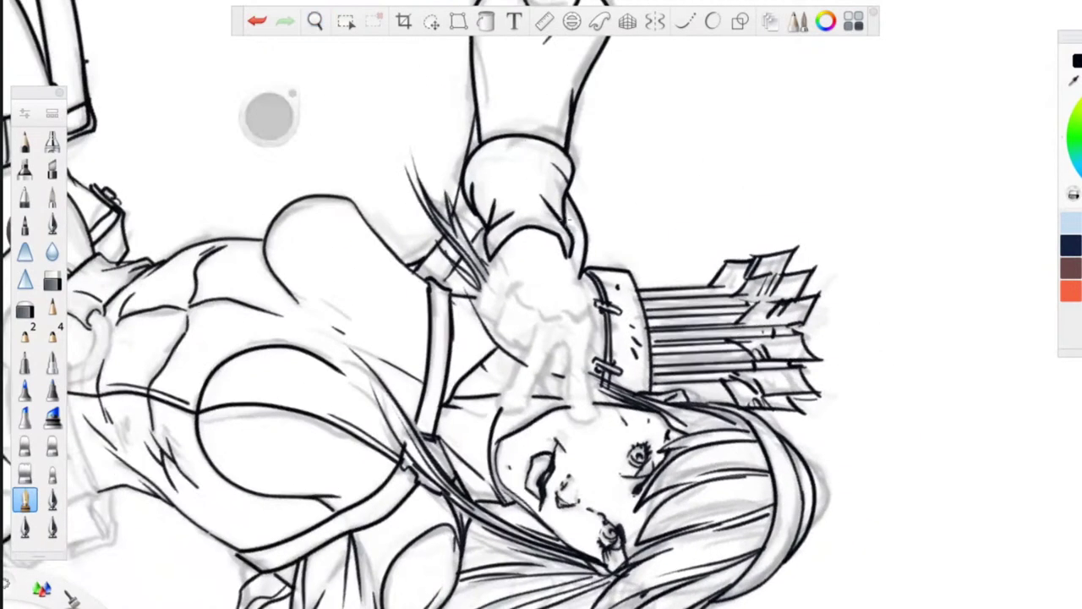
mouse_move(567, 255)
mouse_down()
mouse_move(591, 303)
mouse_move(584, 377)
mouse_move(580, 366)
mouse_move(593, 415)
mouse_move(562, 394)
mouse_move(548, 340)
mouse_up()
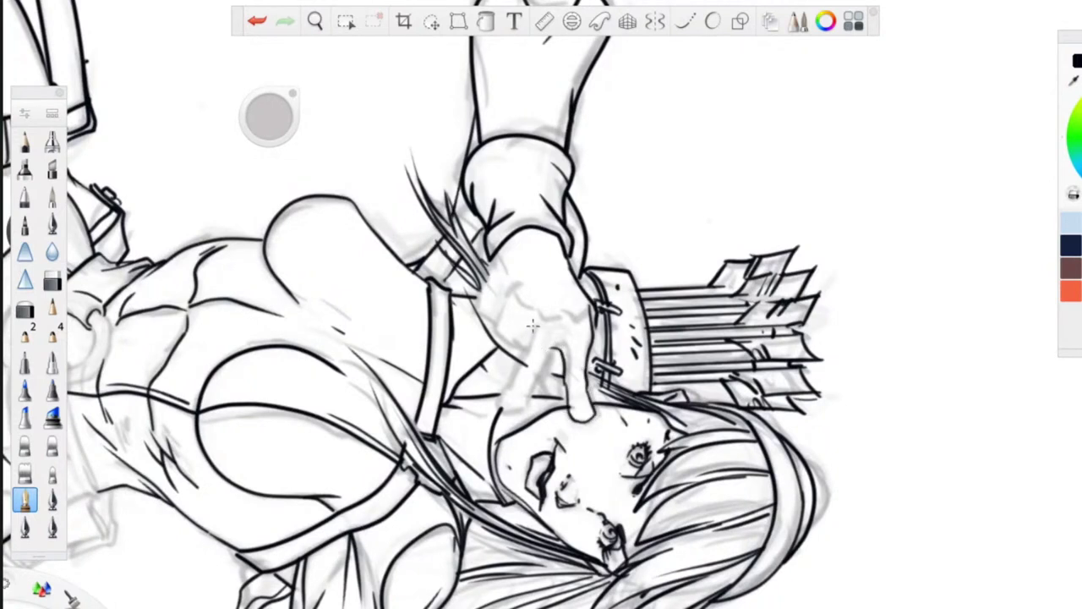
drag(541, 303, 540, 328)
mouse_move(582, 319)
mouse_down()
mouse_move(590, 334)
mouse_move(575, 332)
mouse_up()
mouse_move(565, 262)
mouse_down()
mouse_move(511, 282)
mouse_move(555, 229)
mouse_up()
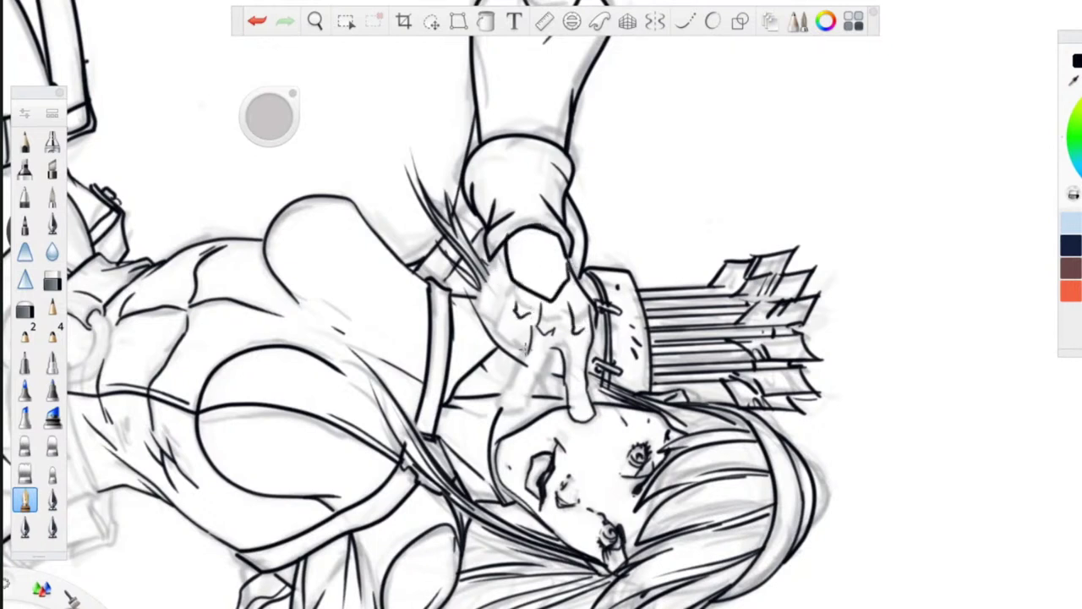
- Ink the edge of the raised hand, the second extended finger and the folded finger between them
mouse_move(507, 352)
mouse_down()
mouse_move(488, 332)
mouse_move(481, 283)
mouse_up()
mouse_move(535, 339)
mouse_down()
mouse_move(518, 367)
mouse_move(539, 384)
mouse_move(510, 415)
mouse_up()
drag(517, 372, 497, 418)
drag(552, 374, 540, 400)
drag(553, 399, 563, 403)
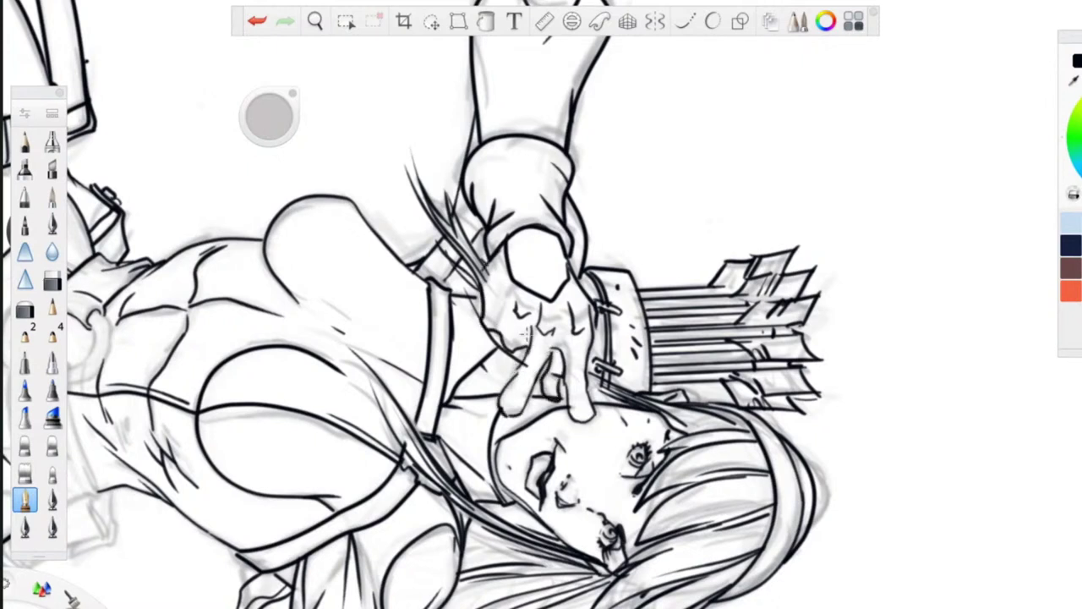
key(space)
drag(479, 151, 391, 394)
key(space)
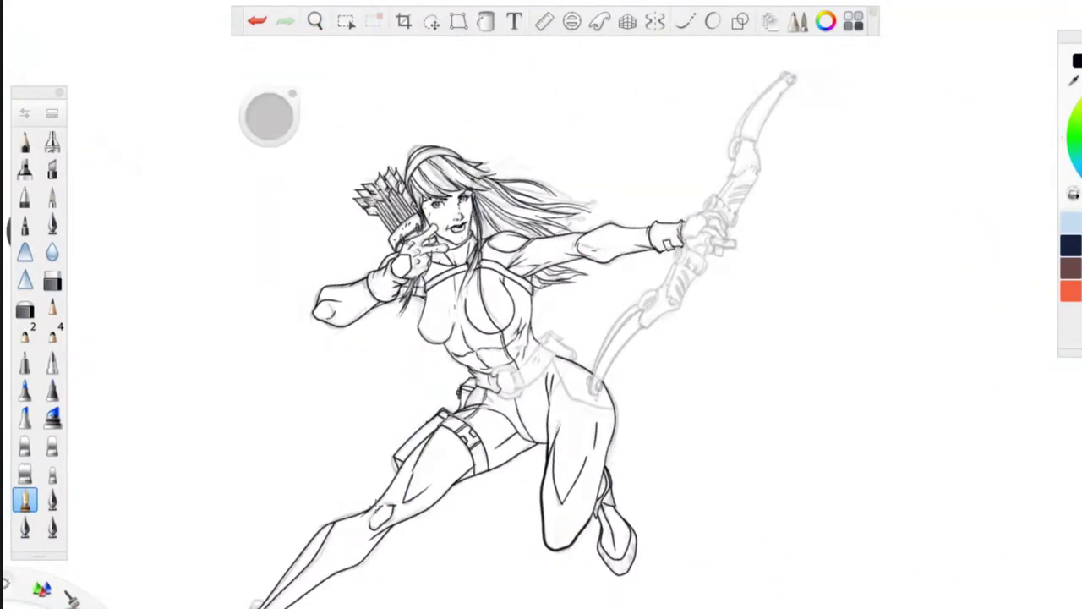
key(space)
drag(377, 240, 348, 338)
drag(348, 345, 484, 333)
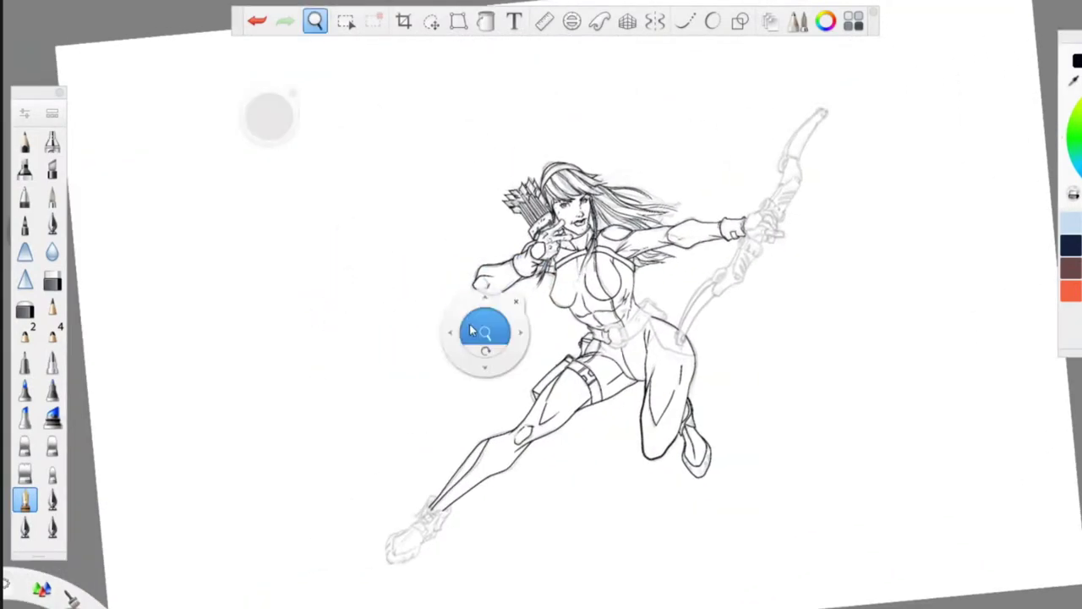
drag(467, 296, 406, 193)
drag(406, 208, 422, 348)
drag(432, 263, 415, 441)
drag(415, 445, 413, 430)
drag(548, 290, 457, 345)
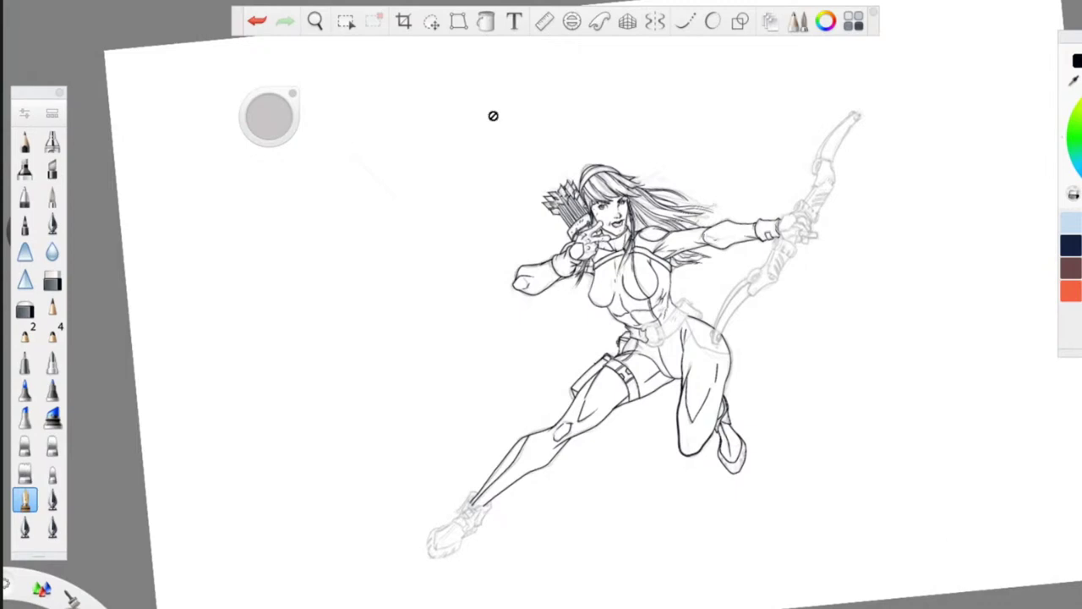
- Turn on Predictive Stroke at level 2 and ink the round end caps of the cylinders on both sides of the bow hand
key(space)
drag(698, 365, 686, 170)
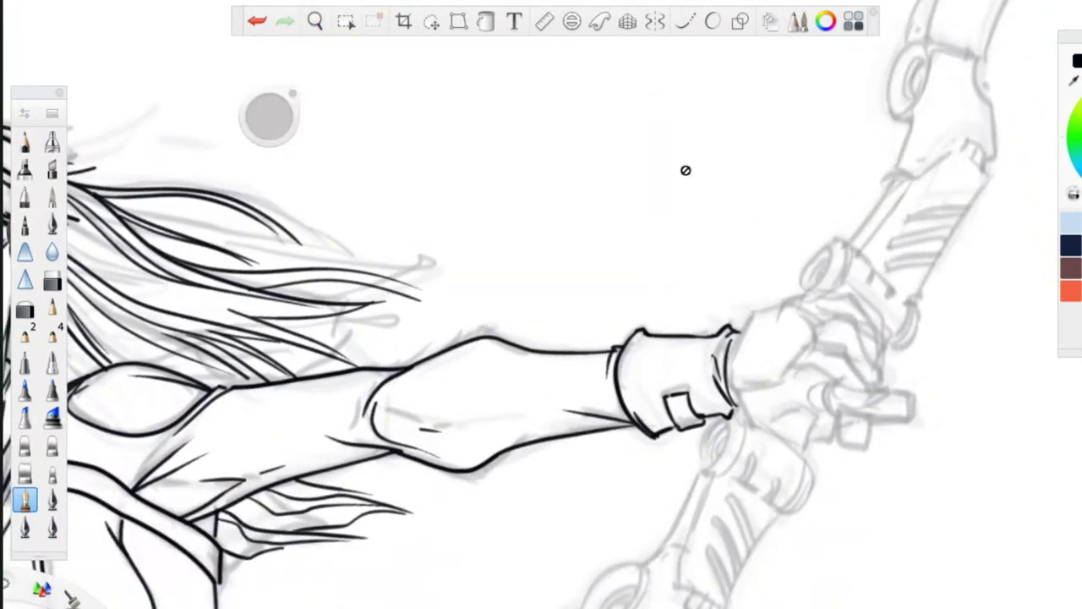
click(713, 23)
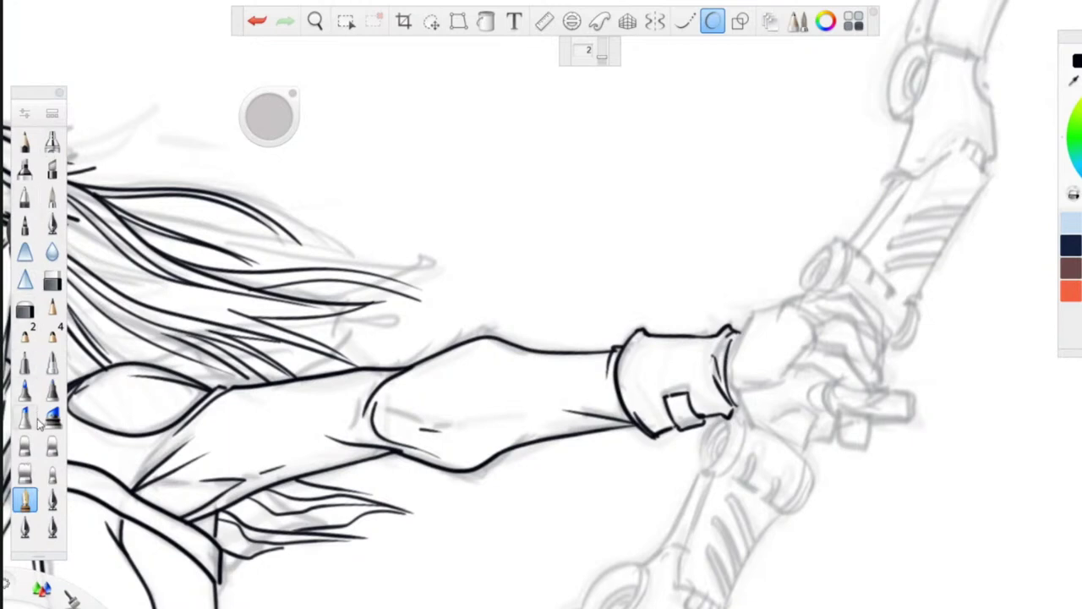
mouse_move(811, 287)
mouse_down()
mouse_move(834, 247)
mouse_move(807, 278)
mouse_up()
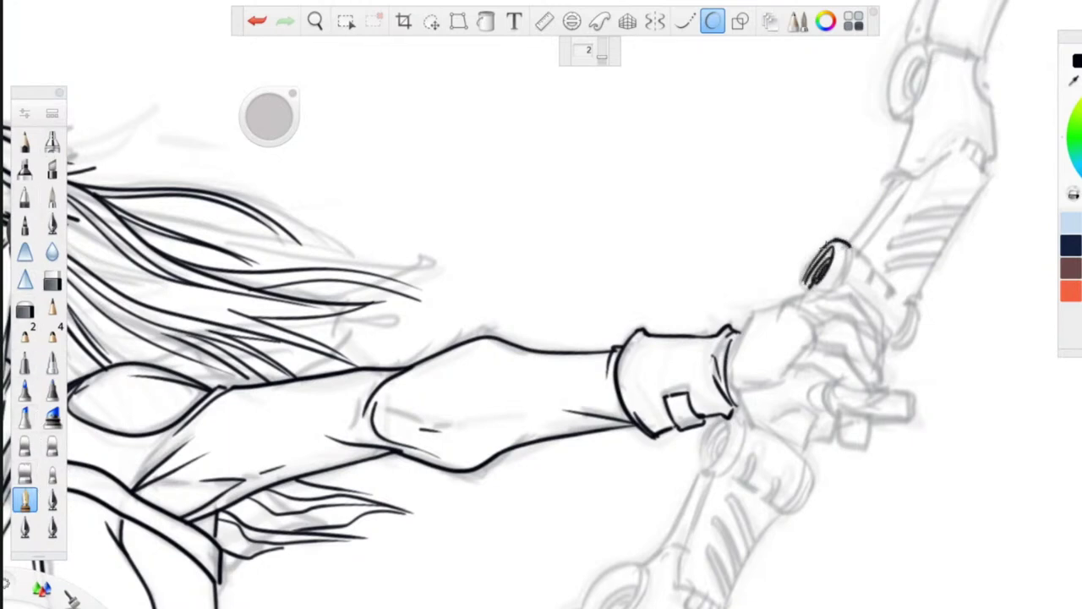
drag(853, 248, 834, 289)
drag(909, 304, 888, 353)
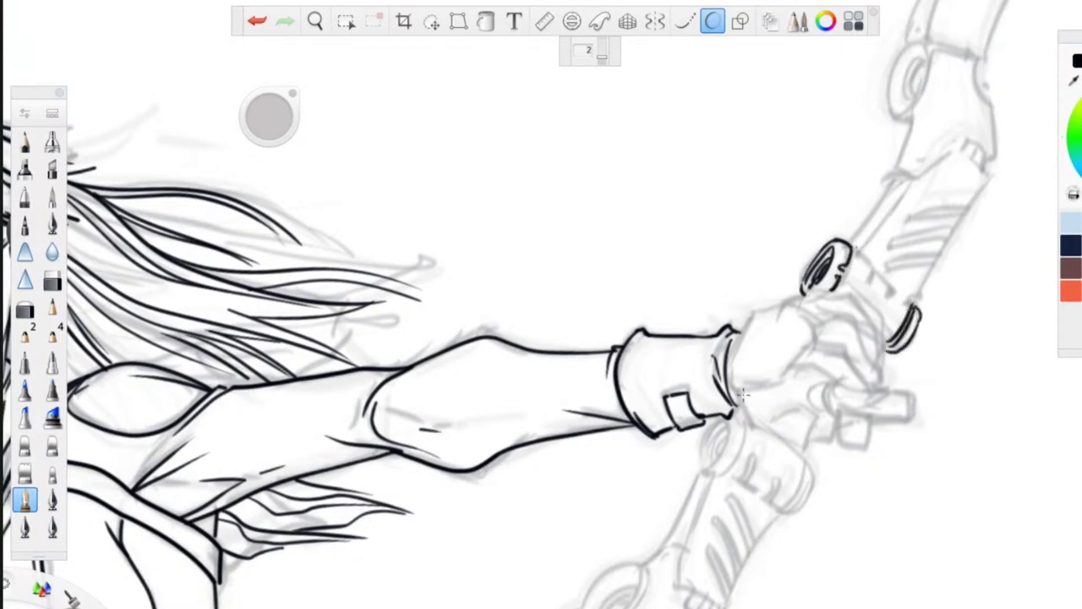
mouse_move(740, 418)
mouse_down()
mouse_move(719, 478)
mouse_move(715, 458)
mouse_up()
drag(725, 417, 702, 473)
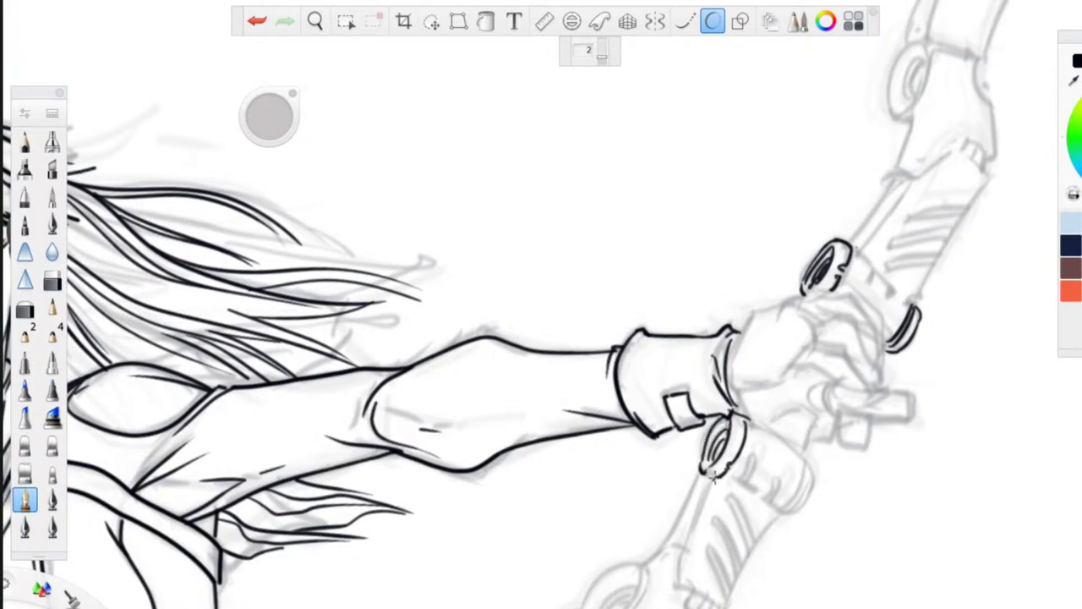
- Ink the straight side edges of both bow grip cylinders with Steady Stroke at 40
key(space)
drag(605, 427, 476, 377)
click(687, 25)
key(space)
drag(611, 268, 693, 106)
drag(801, 258, 810, 369)
mouse_move(605, 325)
mouse_down()
mouse_move(624, 382)
mouse_move(573, 402)
mouse_up()
mouse_move(541, 345)
mouse_down()
mouse_move(558, 406)
mouse_move(592, 416)
mouse_up()
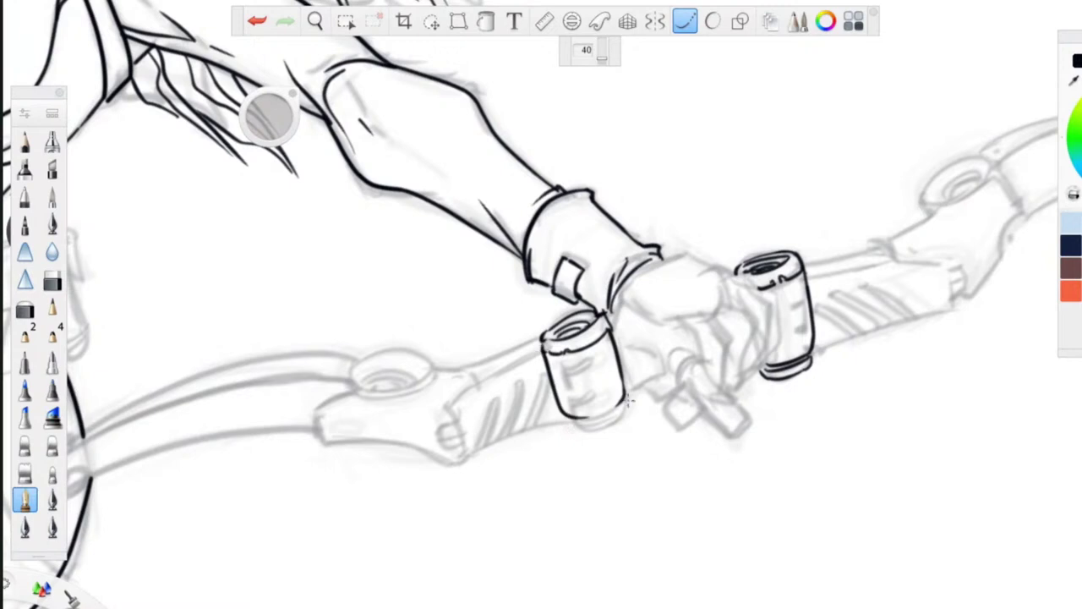
- Turn off Steady Stroke and ink the small slots and tick marks on both bow cylinders
click(685, 22)
mouse_move(590, 361)
mouse_down()
mouse_move(565, 367)
mouse_move(592, 369)
mouse_move(592, 398)
mouse_up()
drag(608, 374, 605, 346)
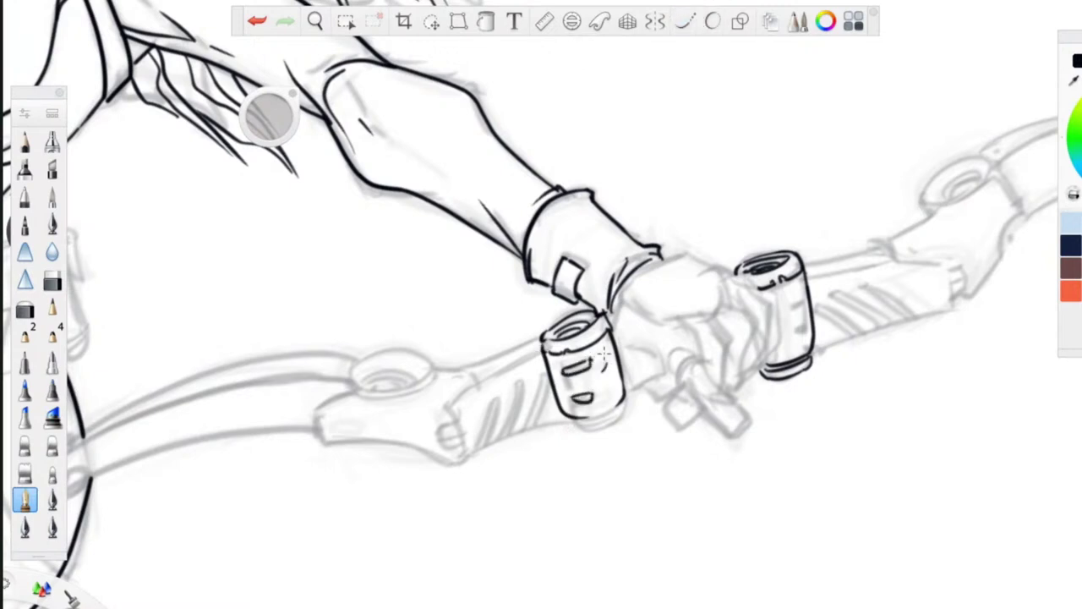
drag(777, 301, 806, 313)
drag(803, 320, 810, 336)
drag(793, 355, 805, 351)
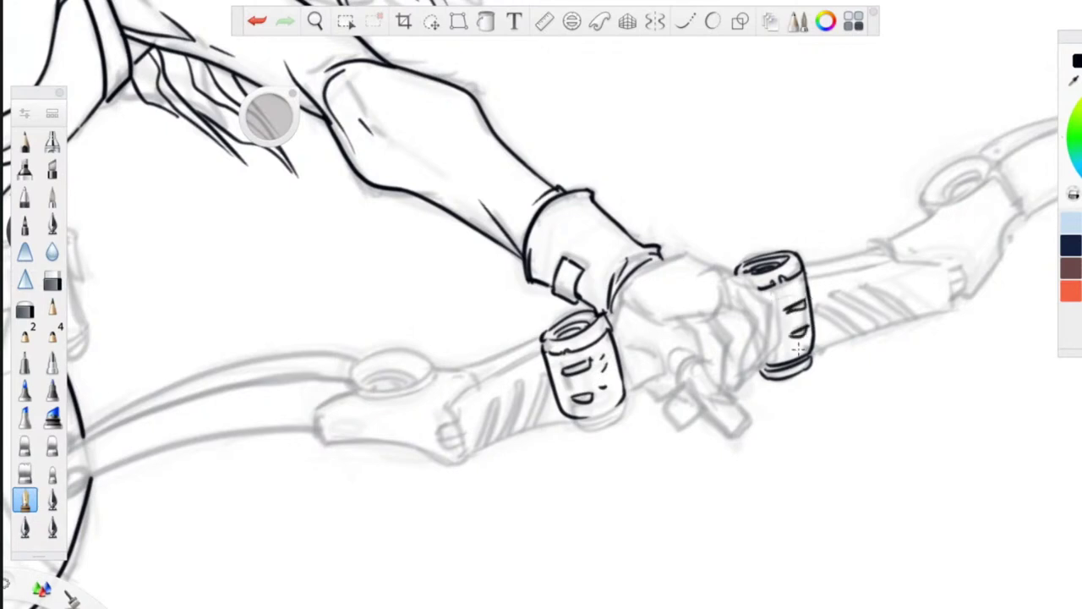
- Ink the short ribbed grip end that joins the lower bow cylinder to the hand
key(space)
drag(496, 252, 500, 342)
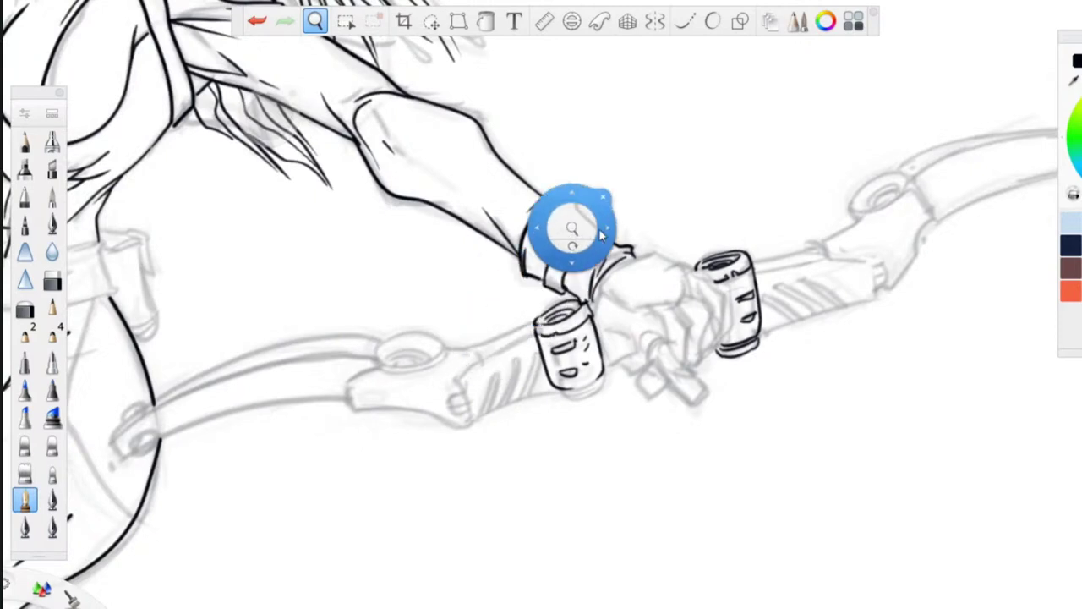
mouse_move(590, 315)
mouse_down()
mouse_move(631, 330)
mouse_move(630, 348)
mouse_move(611, 362)
mouse_up()
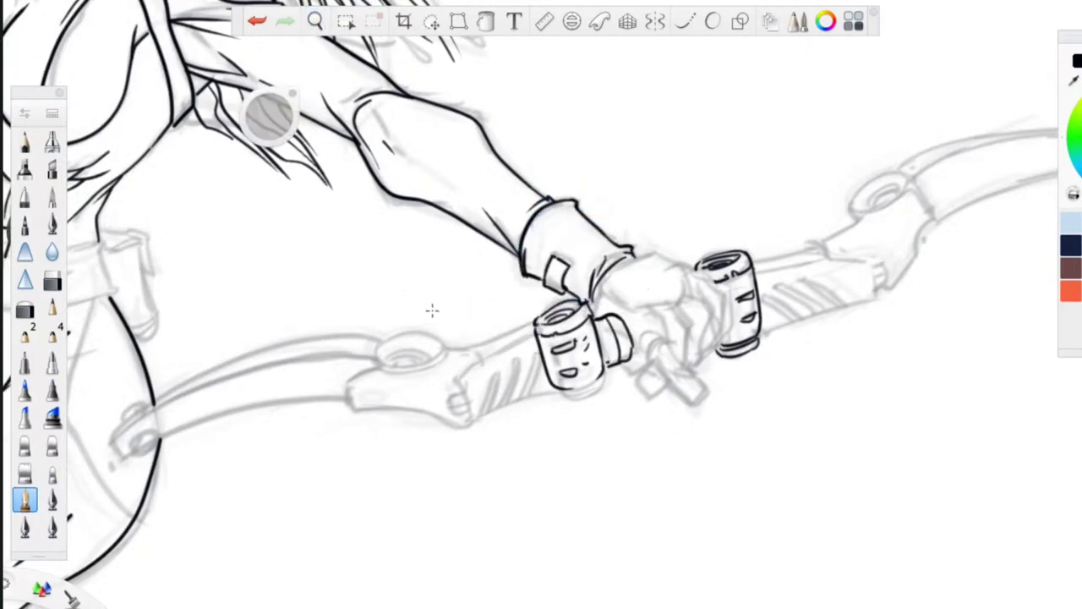
- Ink the lower grip panel and the tapering riser outline beneath the lower cylinder with Steady Stroke at 40
key(space)
mouse_move(372, 534)
mouse_down()
mouse_move(389, 534)
mouse_move(575, 377)
mouse_up()
drag(719, 229, 587, 236)
click(685, 24)
mouse_move(555, 198)
mouse_down()
mouse_move(563, 291)
mouse_move(595, 291)
mouse_up()
drag(622, 211, 608, 291)
drag(550, 194, 534, 328)
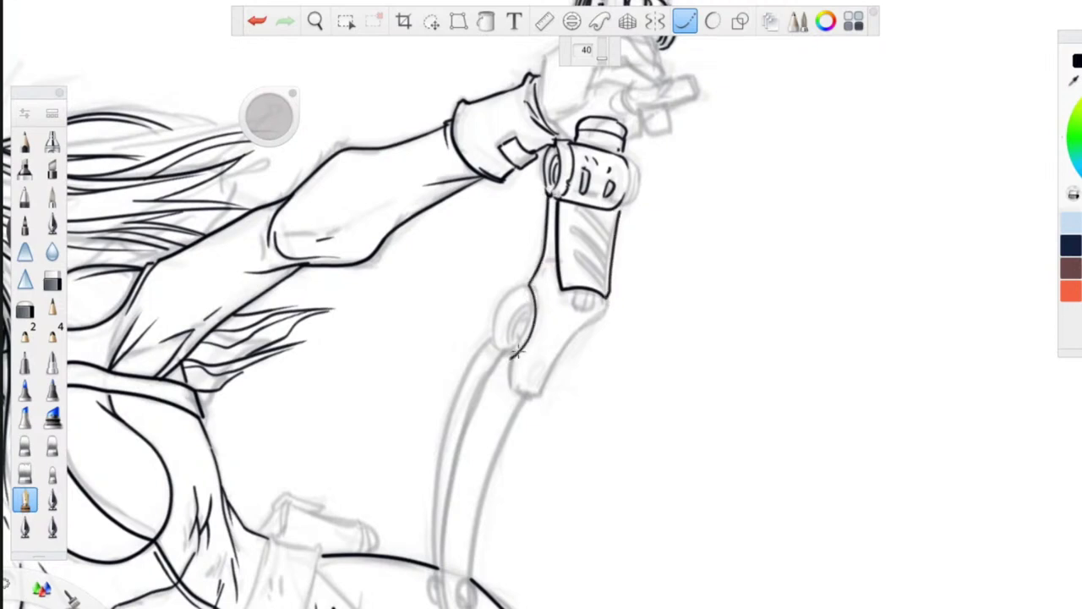
drag(604, 298, 538, 394)
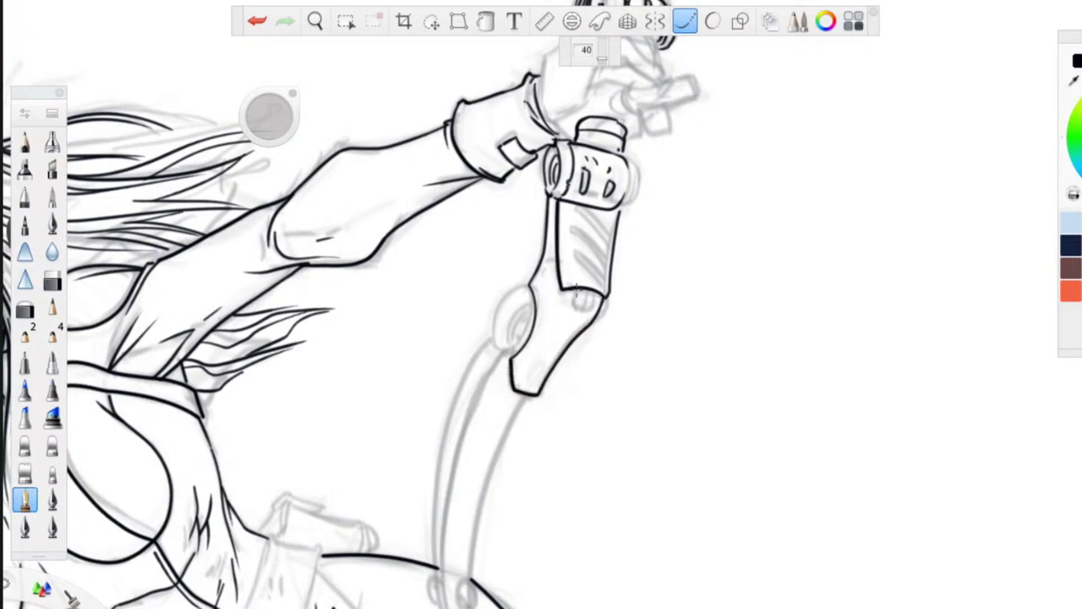
- Ink the lower riser's clip, small bolt and surface marks, using Predictive Stroke for its large ring
drag(602, 284, 579, 315)
drag(538, 281, 545, 269)
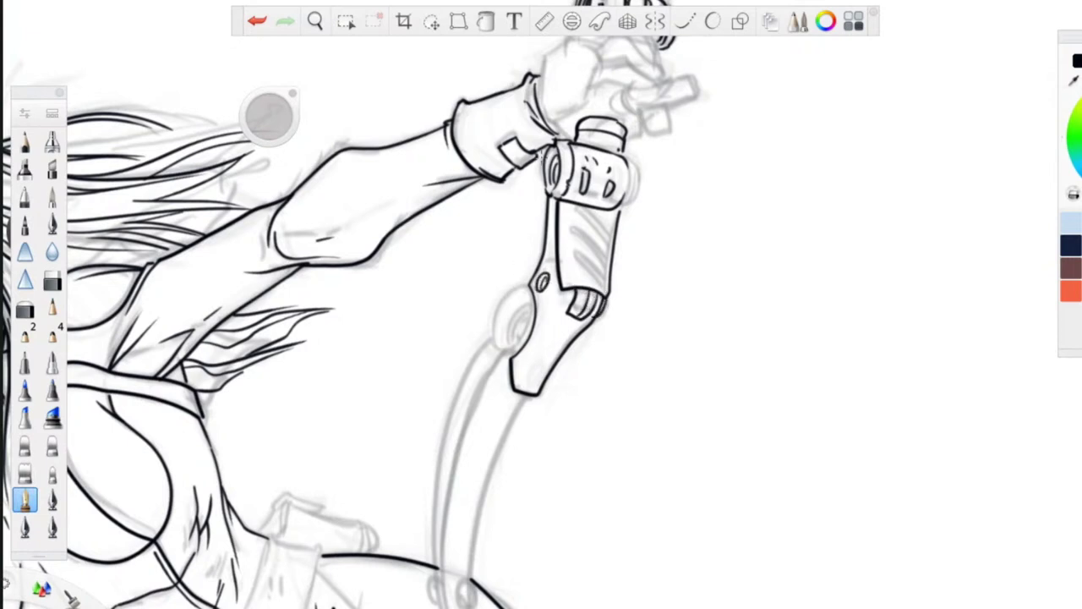
click(712, 23)
mouse_move(520, 338)
mouse_down()
mouse_move(504, 298)
mouse_move(518, 343)
mouse_up()
drag(526, 303, 513, 345)
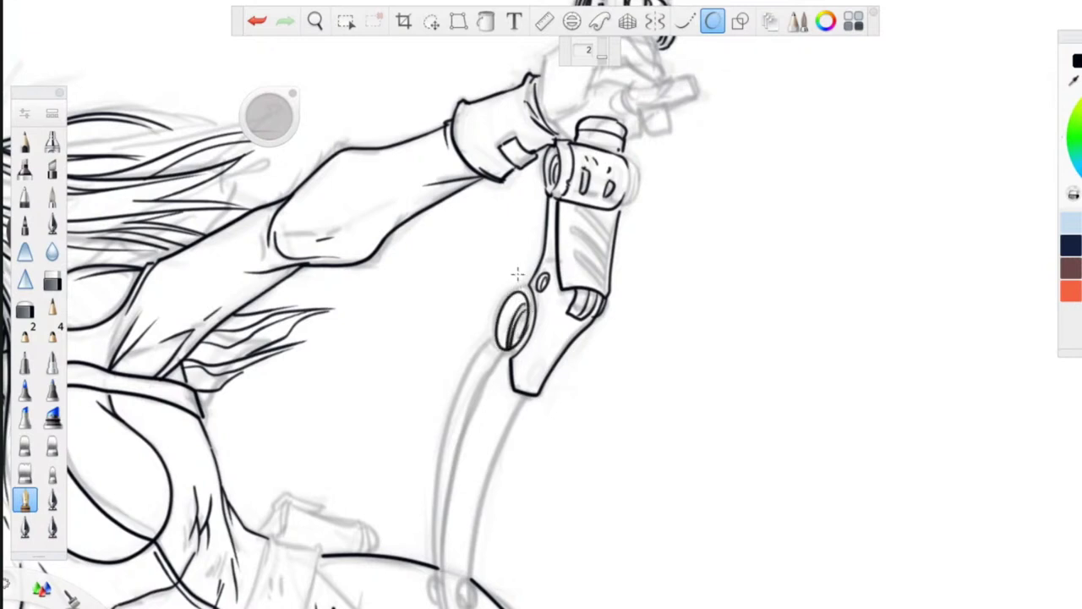
click(712, 25)
mouse_move(502, 298)
mouse_down()
mouse_move(490, 336)
mouse_move(518, 360)
mouse_up()
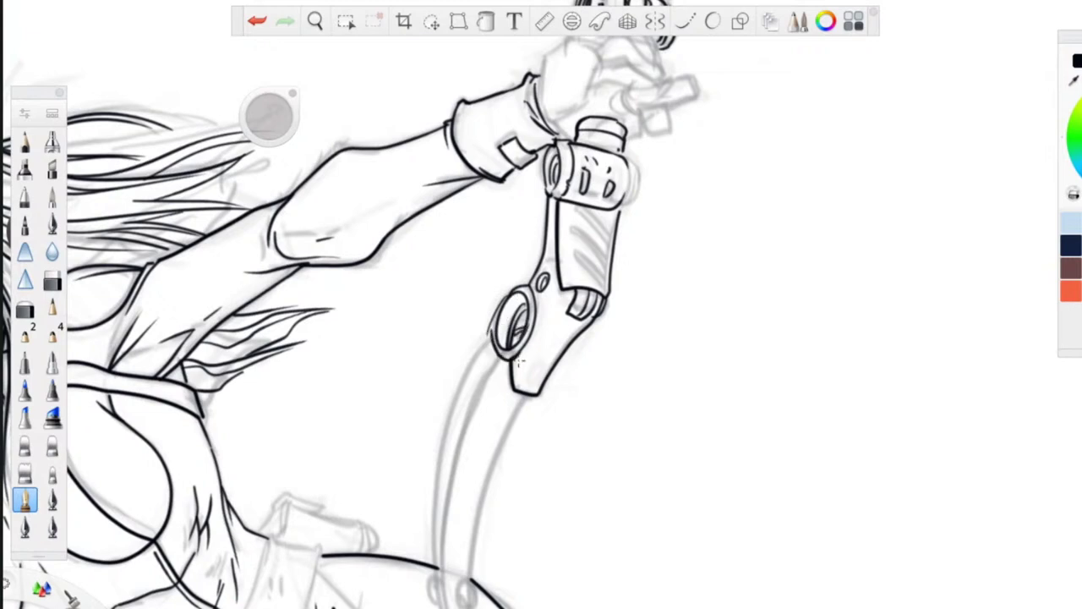
mouse_move(583, 335)
mouse_down()
mouse_move(547, 377)
mouse_move(489, 333)
mouse_up()
drag(542, 360, 535, 363)
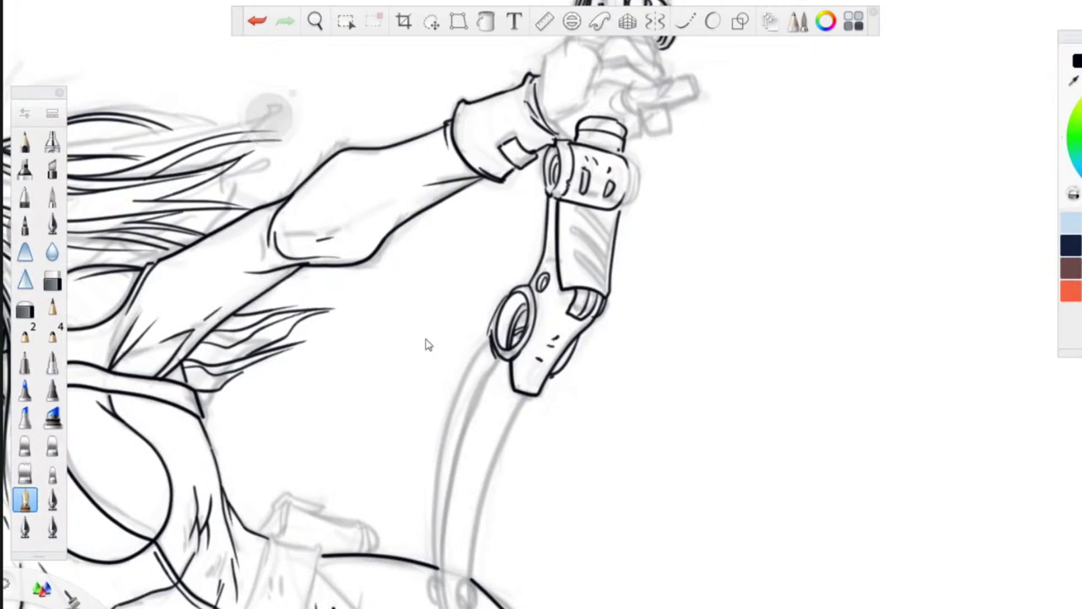
- Ink the three long curved edges of the bow's lower limb with Steady Stroke on
key(space)
drag(399, 424, 531, 208)
click(677, 26)
mouse_move(620, 118)
mouse_down()
mouse_move(573, 235)
mouse_move(564, 319)
mouse_move(577, 404)
mouse_up()
mouse_move(625, 143)
mouse_down()
mouse_move(590, 264)
mouse_move(580, 419)
mouse_up()
drag(659, 177, 602, 372)
- Ink the lower limb's tip and bolts with Steady Stroke off, and add short tick marks along the limb
key(space)
drag(525, 356, 592, 287)
click(685, 21)
click(688, 25)
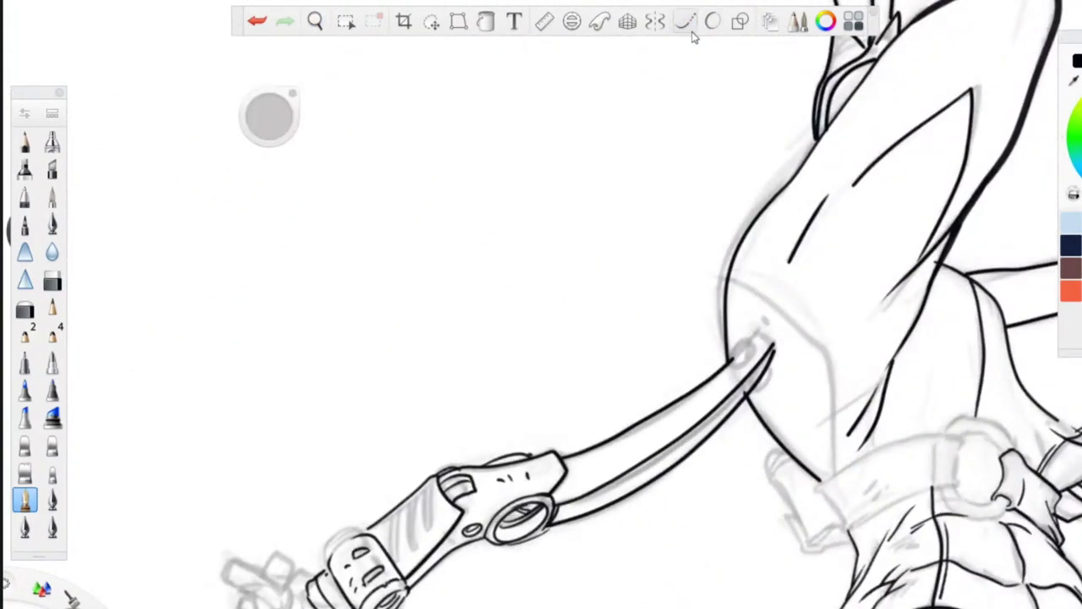
mouse_move(742, 345)
mouse_down()
mouse_move(732, 364)
mouse_move(760, 385)
mouse_move(773, 344)
mouse_move(771, 353)
mouse_up()
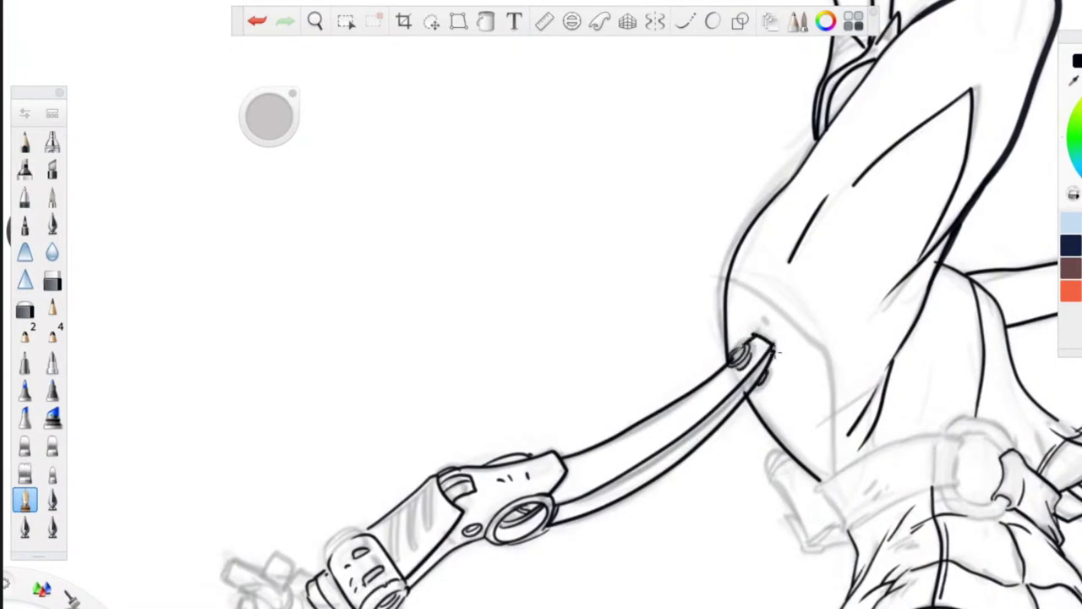
drag(674, 418, 668, 426)
drag(665, 423, 660, 431)
drag(654, 428, 650, 436)
- Ink the curved base rim of the lower bow cylinder with Predictive Stroke on, ending with the option switched off
key(space)
drag(466, 250, 396, 385)
drag(396, 385, 544, 164)
mouse_move(456, 328)
mouse_down()
mouse_move(460, 300)
mouse_move(562, 388)
mouse_move(562, 302)
mouse_move(586, 262)
mouse_move(586, 174)
mouse_up()
click(711, 24)
mouse_move(804, 293)
mouse_down()
mouse_move(823, 313)
mouse_move(785, 364)
mouse_up()
drag(796, 352, 810, 301)
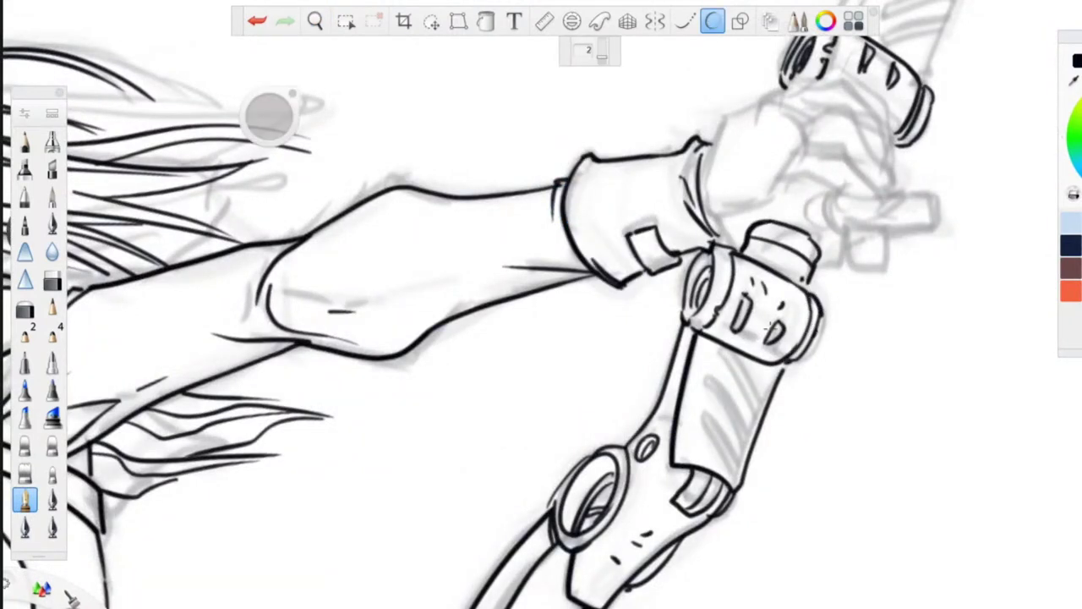
key(space)
drag(588, 325, 579, 262)
click(713, 21)
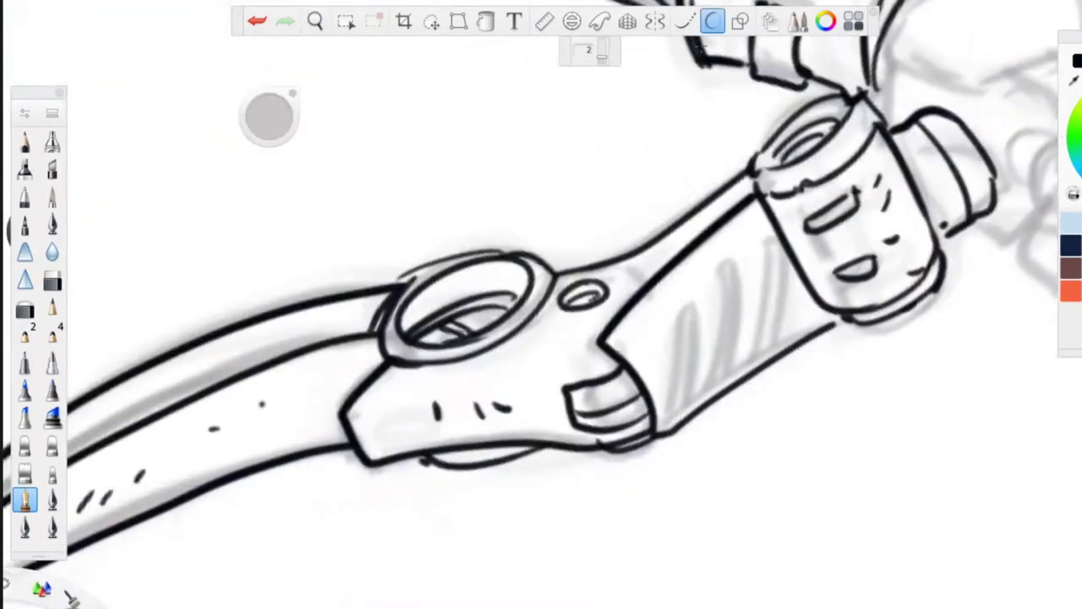
- Ink three narrow slanted slots on the lower riser's grip panel and add small marks beside them
mouse_move(769, 361)
mouse_down()
mouse_move(778, 248)
mouse_move(749, 354)
mouse_up()
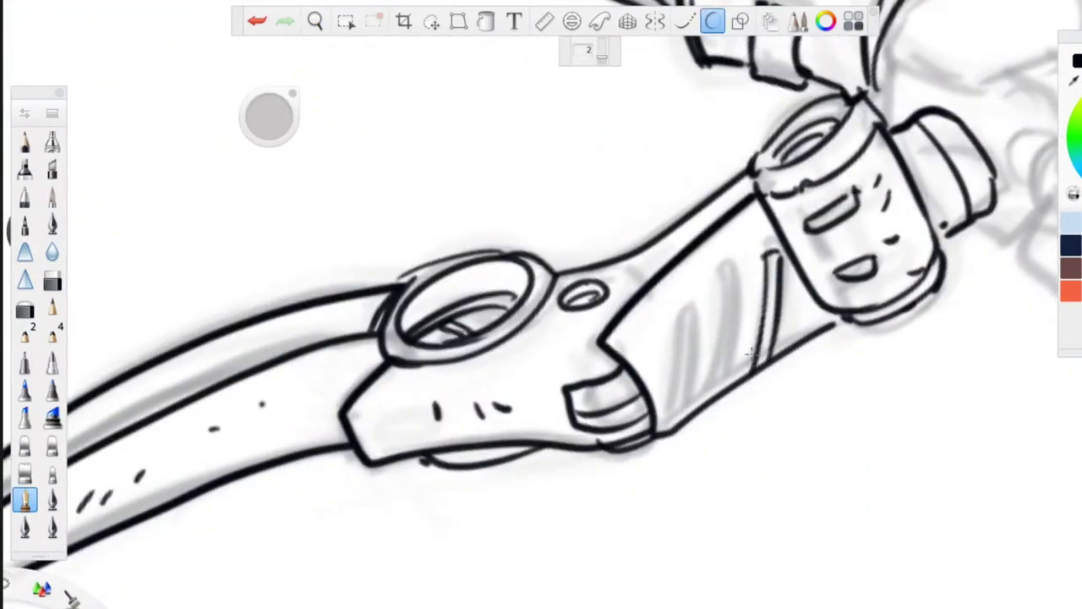
mouse_move(725, 392)
mouse_down()
mouse_move(744, 260)
mouse_move(707, 412)
mouse_move(694, 300)
mouse_move(663, 438)
mouse_up()
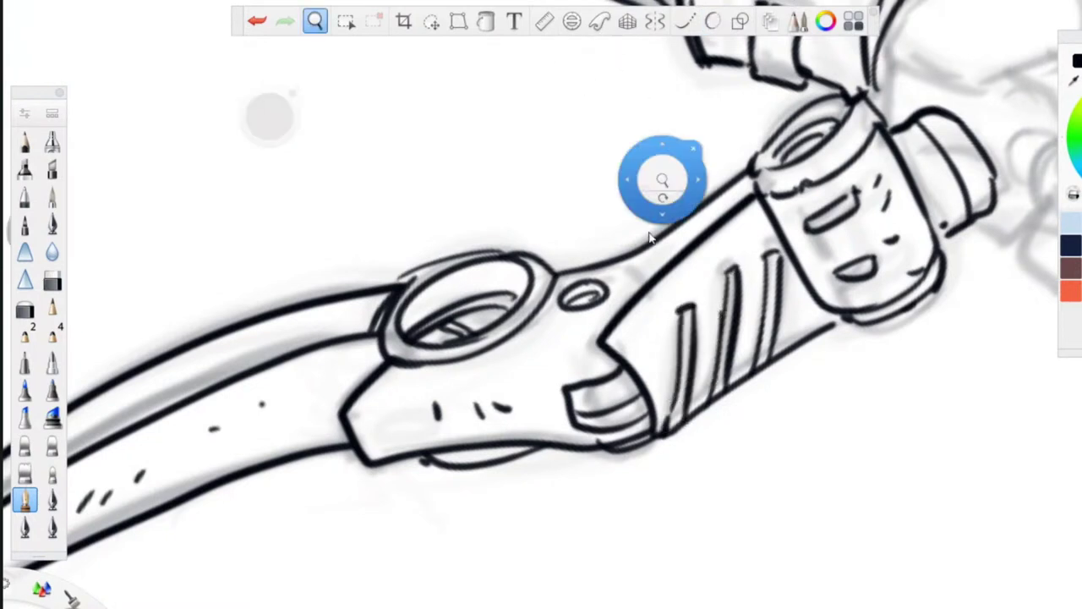
drag(722, 254, 712, 258)
drag(706, 273, 699, 280)
drag(688, 291, 682, 295)
- Ink the grip panel on the other side of the bow hand, including its outline, end clip, three slanted slots and dots
key(space)
drag(572, 223, 592, 338)
mouse_move(649, 368)
mouse_down()
mouse_move(510, 403)
mouse_move(505, 392)
mouse_up()
drag(409, 338, 569, 361)
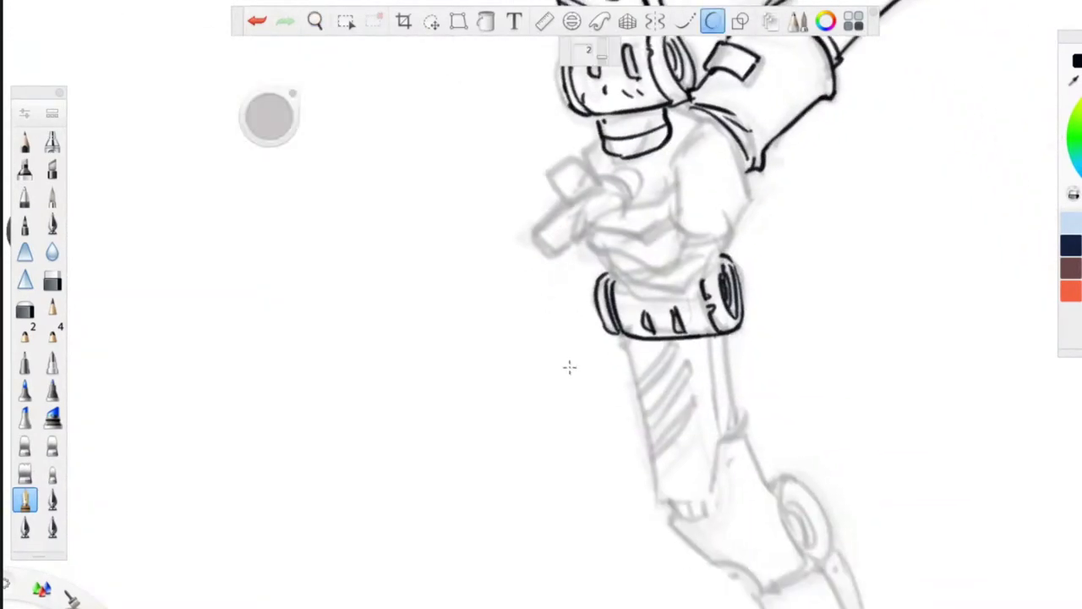
mouse_move(724, 341)
mouse_down()
mouse_move(740, 436)
mouse_move(716, 439)
mouse_move(713, 491)
mouse_up()
drag(717, 437, 668, 500)
mouse_move(621, 335)
mouse_down()
mouse_move(644, 457)
mouse_move(685, 500)
mouse_move(675, 506)
mouse_move(698, 512)
mouse_up()
drag(674, 345, 643, 399)
drag(695, 367, 641, 429)
mouse_move(693, 408)
mouse_down()
mouse_move(643, 466)
mouse_move(693, 457)
mouse_up()
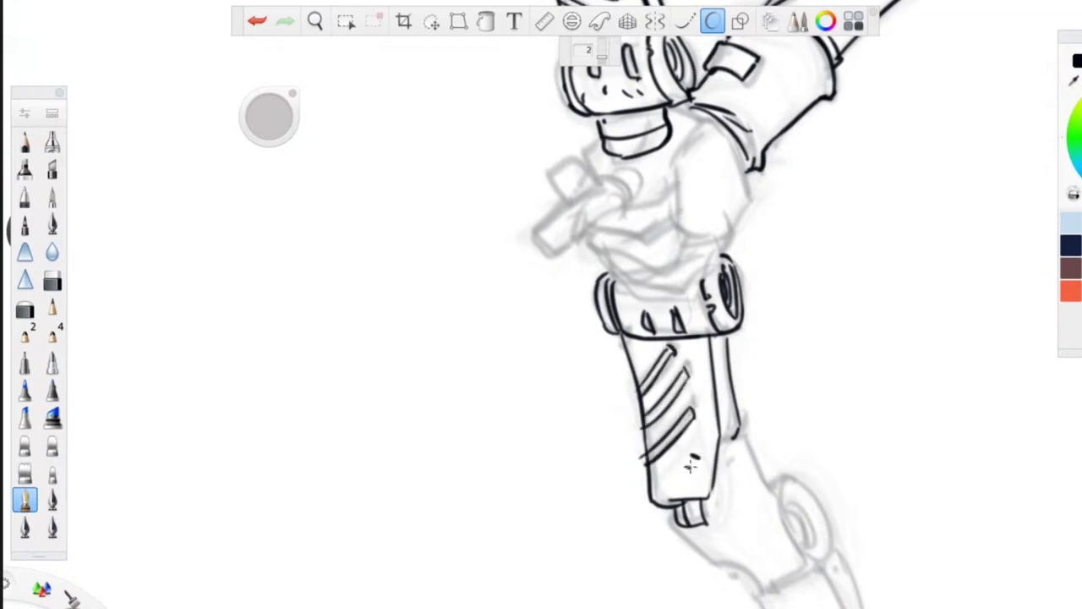
- Ink the outer edge of the riser joint beyond that grip panel and its oval ring, ending with Predictive Stroke off
key(space)
mouse_move(565, 604)
mouse_down()
mouse_move(466, 460)
mouse_move(436, 388)
mouse_up()
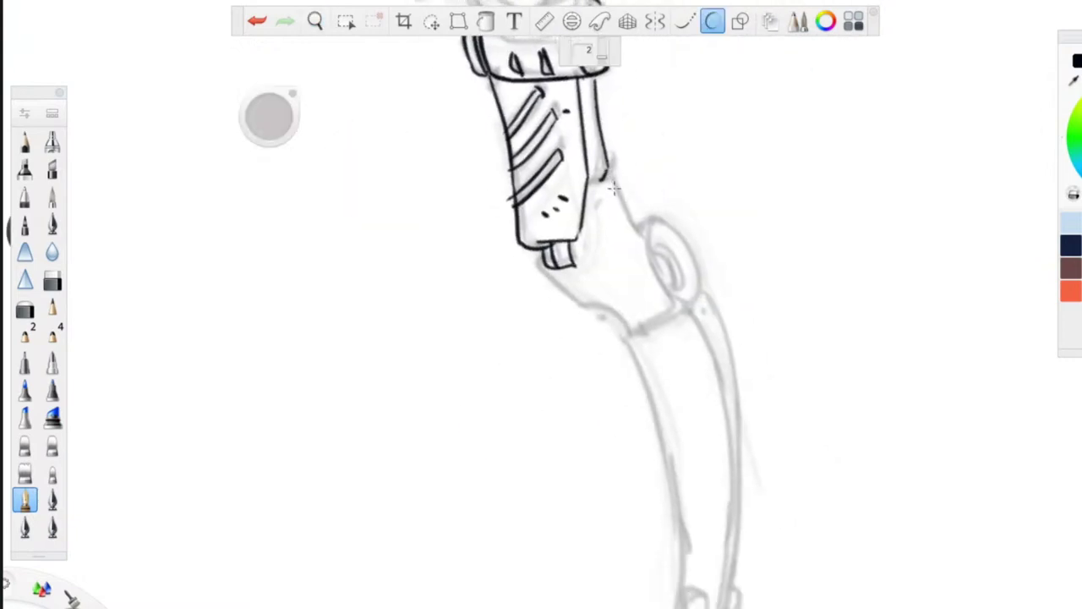
drag(605, 176, 633, 225)
key(space)
drag(514, 235, 472, 268)
drag(472, 269, 405, 446)
drag(517, 376, 526, 340)
drag(436, 330, 401, 303)
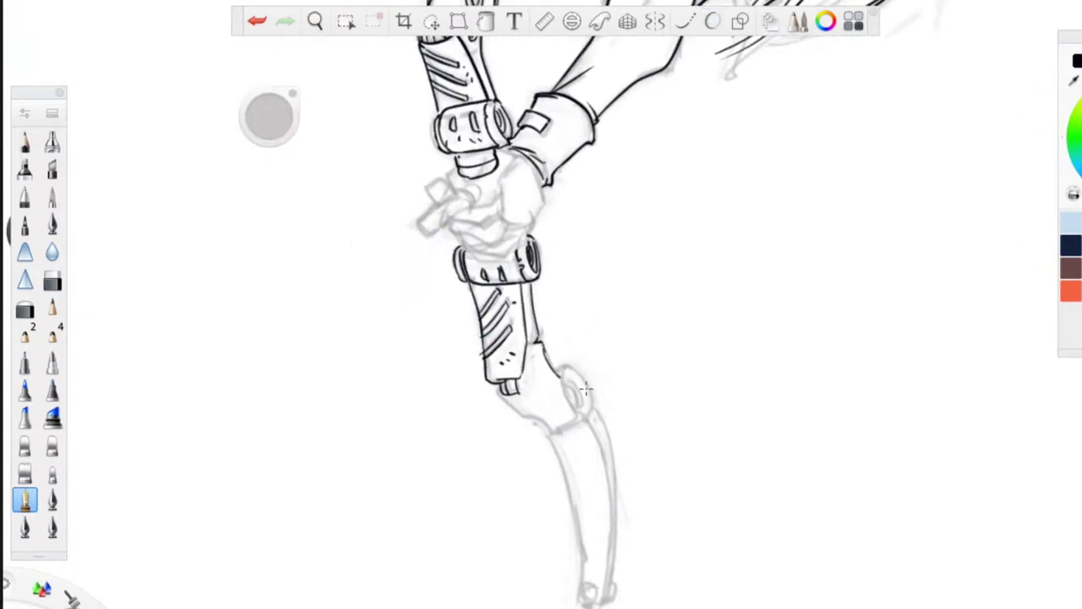
drag(555, 370, 576, 415)
drag(571, 378, 579, 413)
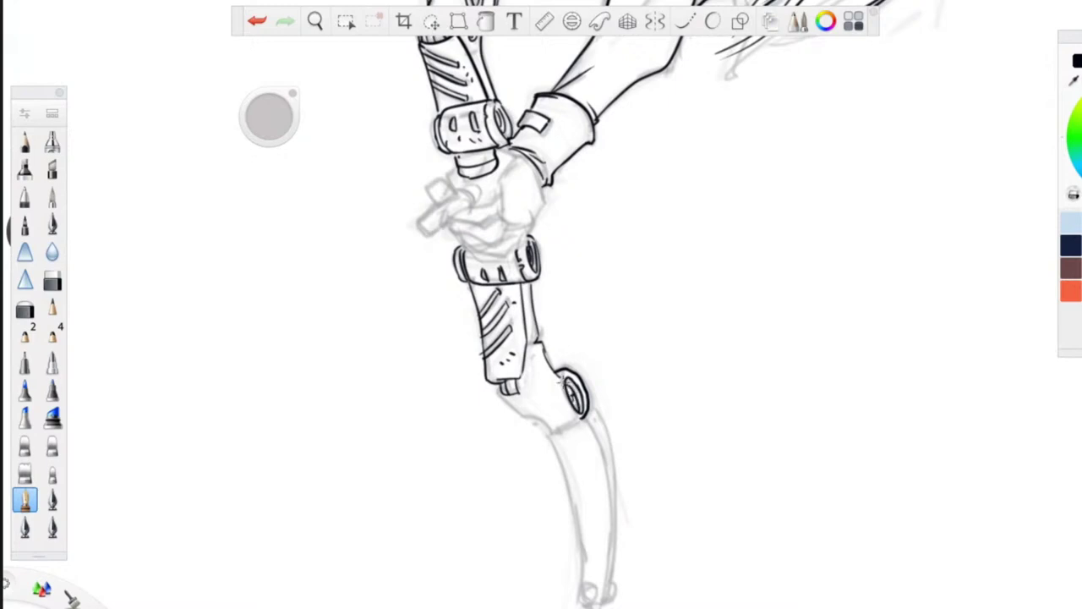
- Close the riser joint's outline and ink the three long curved edges of the attached limb, using Steady Stroke for the inner edge
key(space)
drag(454, 273, 454, 345)
drag(429, 348, 442, 298)
mouse_move(551, 349)
mouse_down()
mouse_move(565, 388)
mouse_move(514, 378)
mouse_move(504, 362)
mouse_up()
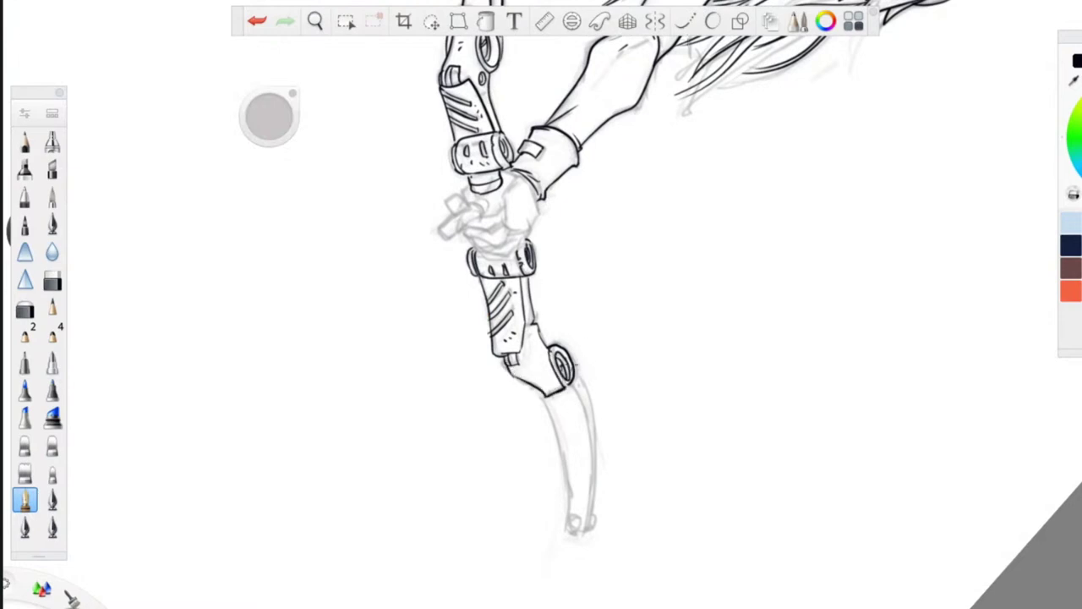
mouse_move(580, 381)
mouse_down()
mouse_move(598, 457)
mouse_move(590, 535)
mouse_up()
mouse_move(570, 380)
mouse_down()
mouse_move(592, 475)
mouse_move(585, 541)
mouse_up()
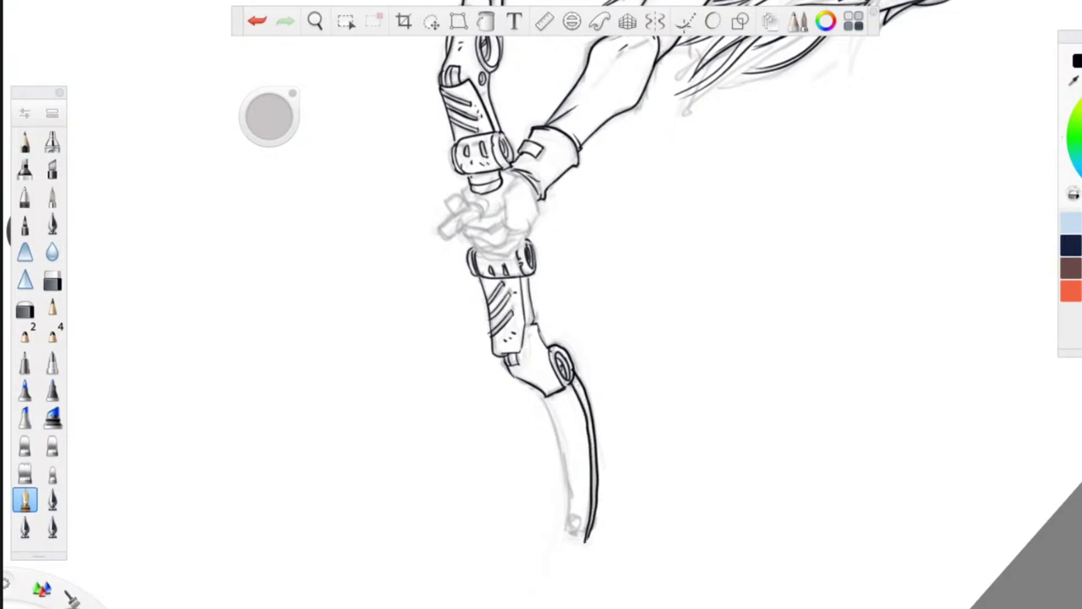
click(685, 23)
drag(539, 394, 566, 516)
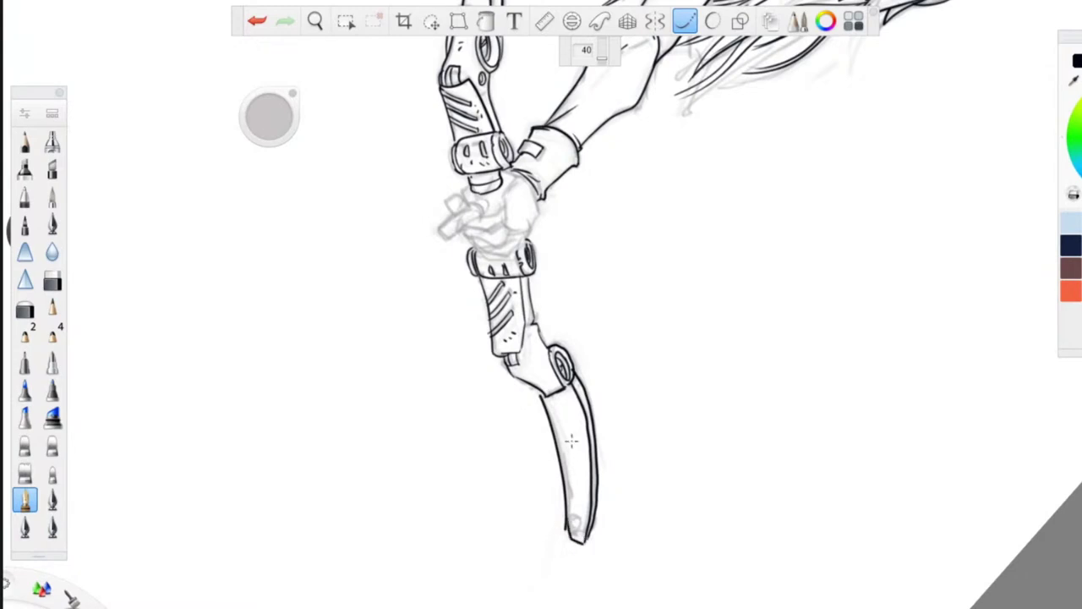
- Thicken the outer edge lines of the cylinder, grip panel and riser joint on the newly inked bow half
key(space)
drag(491, 131, 451, 174)
drag(420, 413, 393, 171)
drag(483, 323, 454, 272)
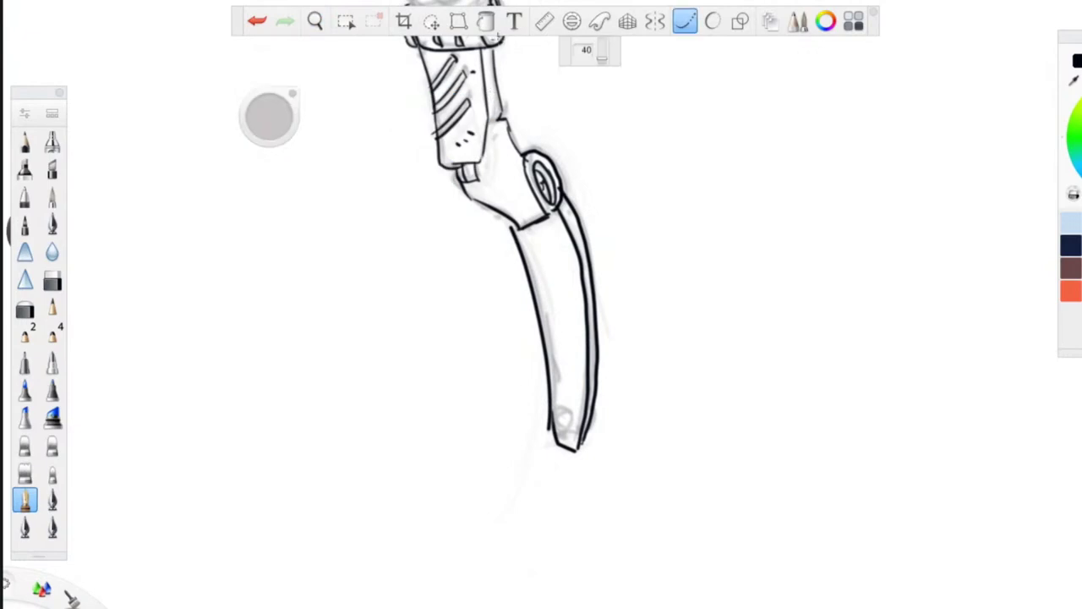
key(space)
drag(433, 333, 457, 451)
mouse_move(474, 156)
mouse_down()
mouse_move(486, 126)
mouse_move(477, 70)
mouse_up()
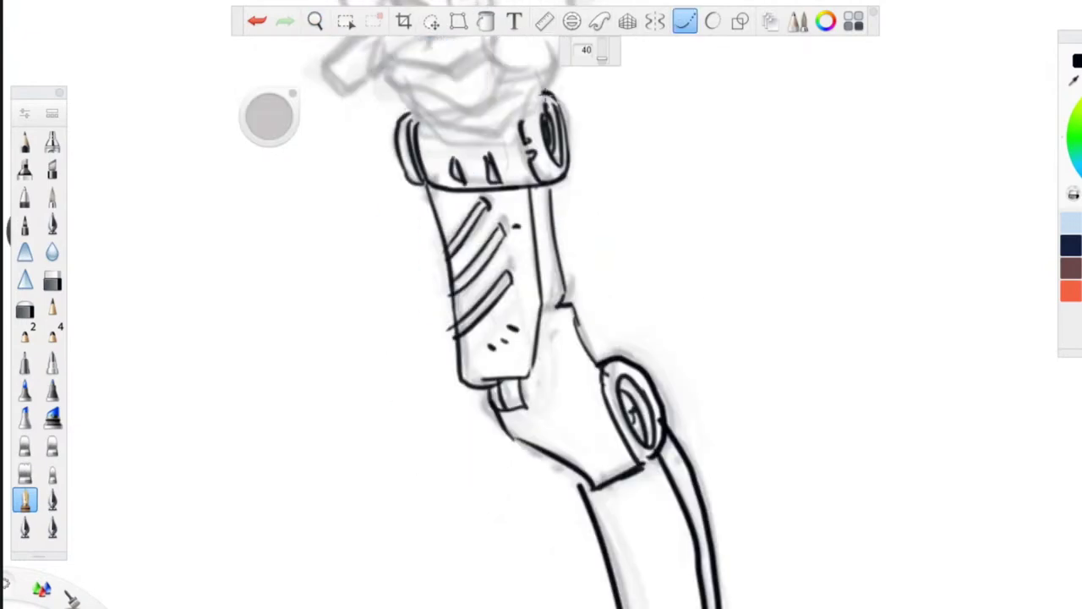
mouse_move(542, 90)
mouse_down()
mouse_move(567, 174)
mouse_move(554, 245)
mouse_move(563, 280)
mouse_up()
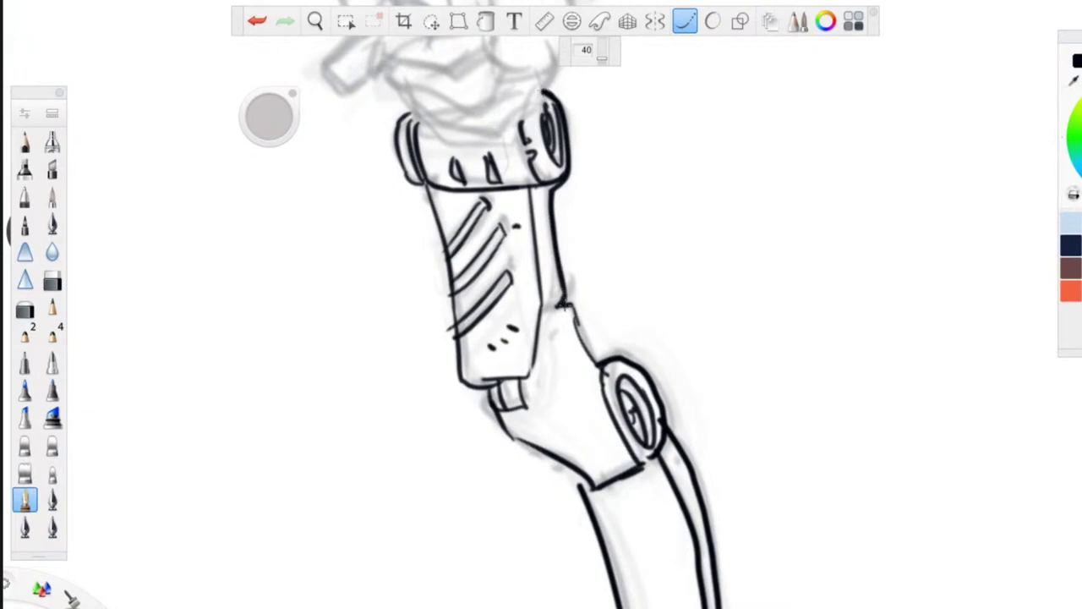
drag(562, 306, 616, 371)
- Ink the two round bolts at the limb's tip using Predictive Stroke
key(space)
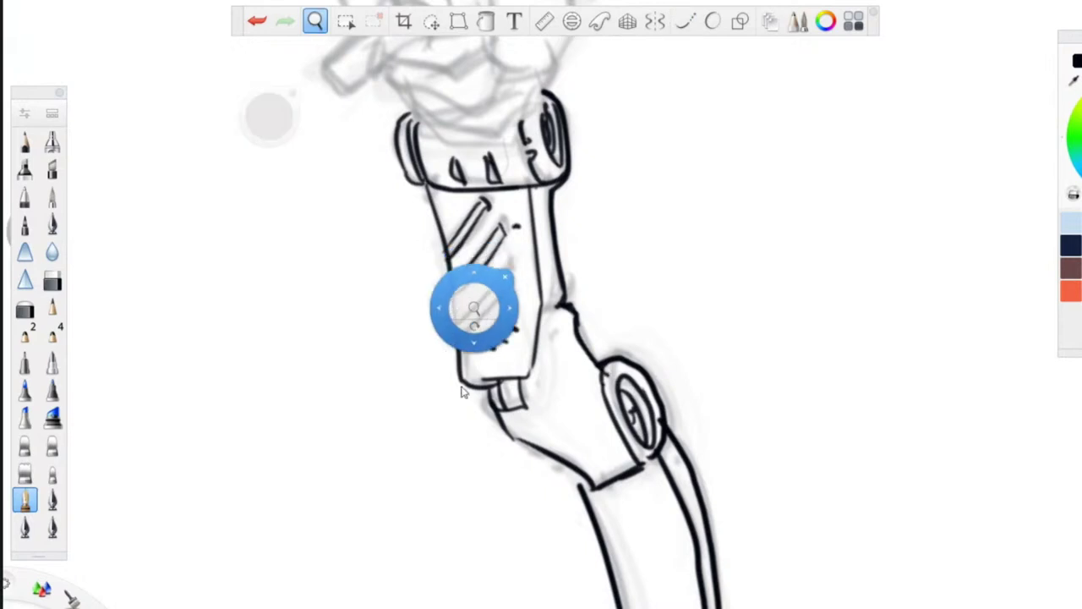
drag(372, 526, 357, 192)
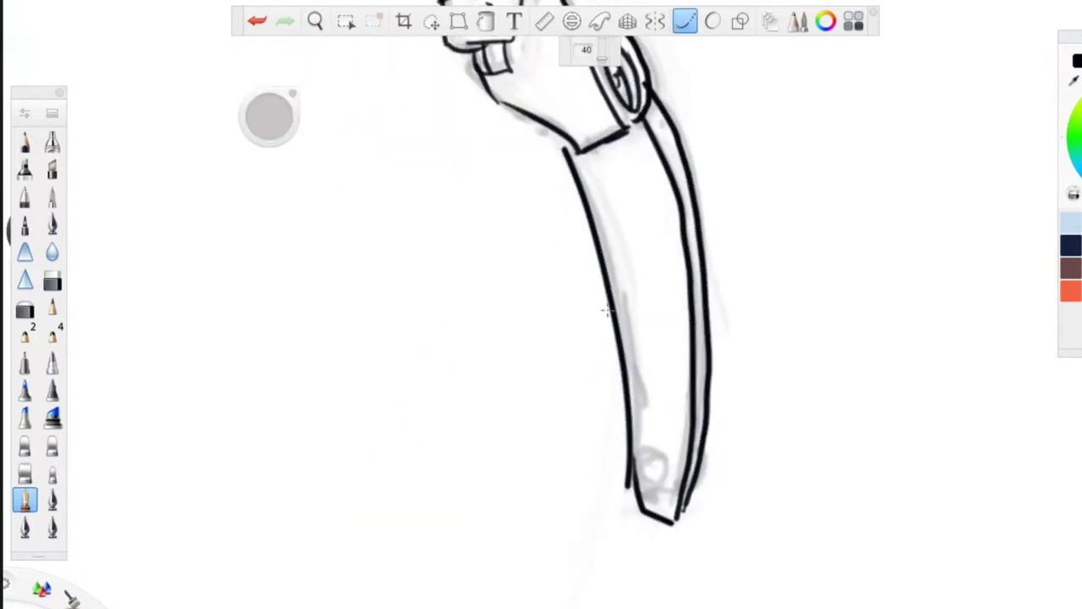
click(713, 21)
mouse_move(643, 459)
mouse_down()
mouse_move(658, 494)
mouse_move(648, 491)
mouse_up()
drag(696, 463, 695, 494)
- Ink the bow hand's outer contour and its extended finger, finishing with Steady Stroke off
key(space)
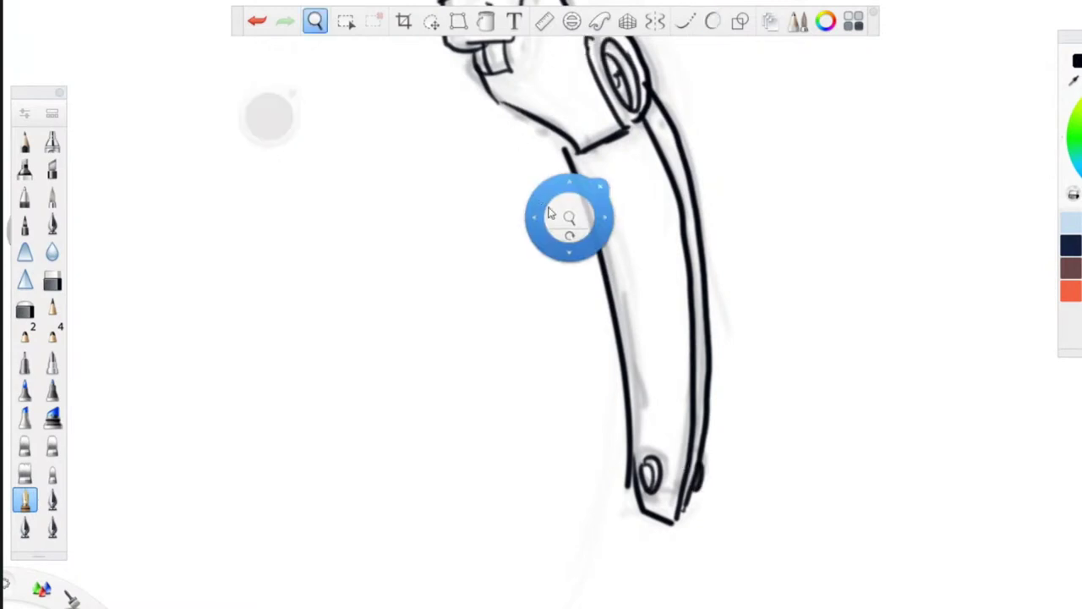
drag(570, 218, 468, 413)
drag(507, 365, 522, 605)
drag(374, 208, 401, 298)
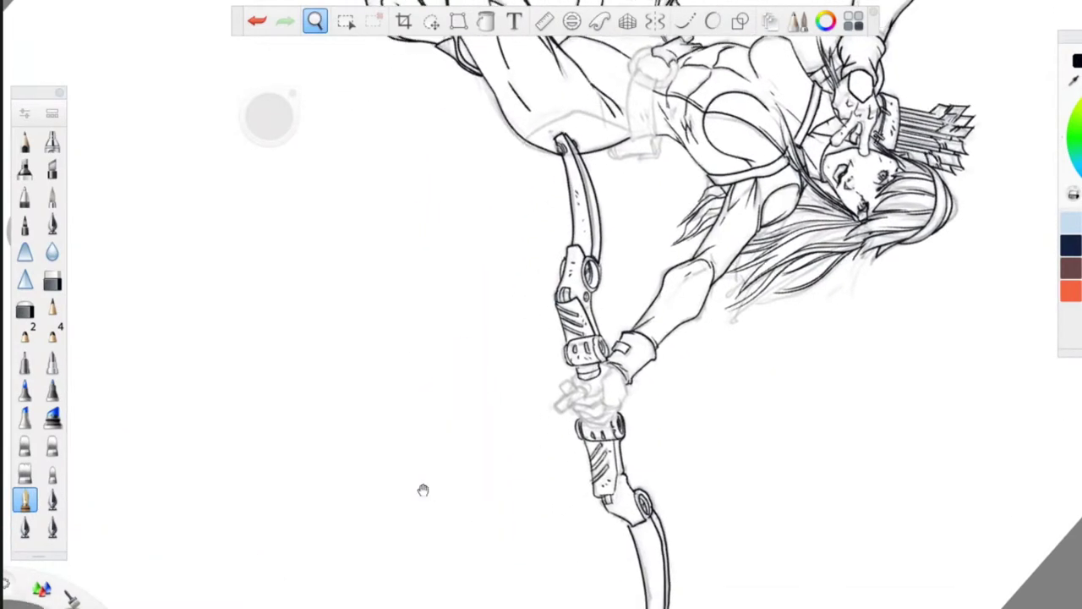
drag(423, 490, 471, 373)
drag(536, 285, 539, 305)
drag(583, 251, 583, 152)
drag(548, 164, 508, 195)
click(686, 21)
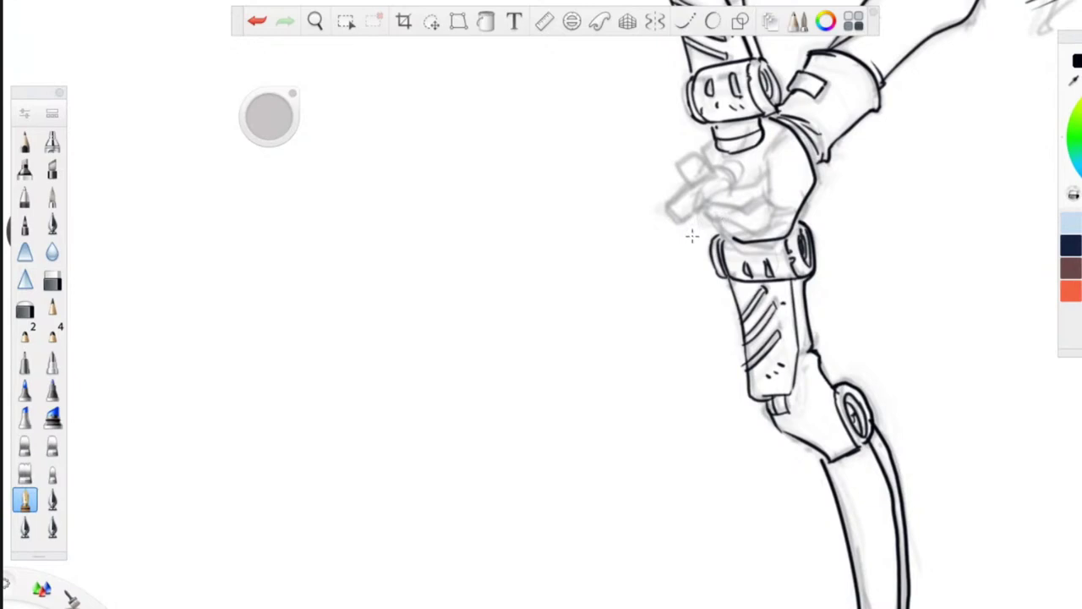
mouse_move(761, 140)
mouse_down()
mouse_move(724, 170)
mouse_move(771, 171)
mouse_move(715, 199)
mouse_move(732, 170)
mouse_move(671, 209)
mouse_move(731, 193)
mouse_move(697, 209)
mouse_up()
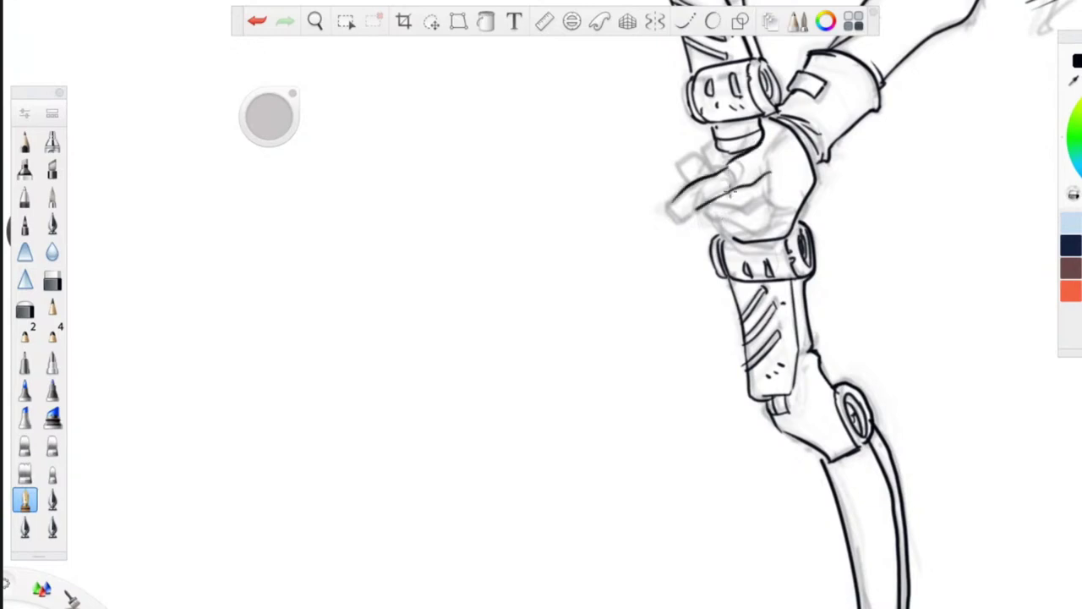
- Ink the bow hand's curled fingers, its thumb side and the rounded plate on the back of the hand
drag(770, 185, 712, 196)
mouse_move(773, 210)
mouse_down()
mouse_move(755, 221)
mouse_move(709, 217)
mouse_move(721, 220)
mouse_up()
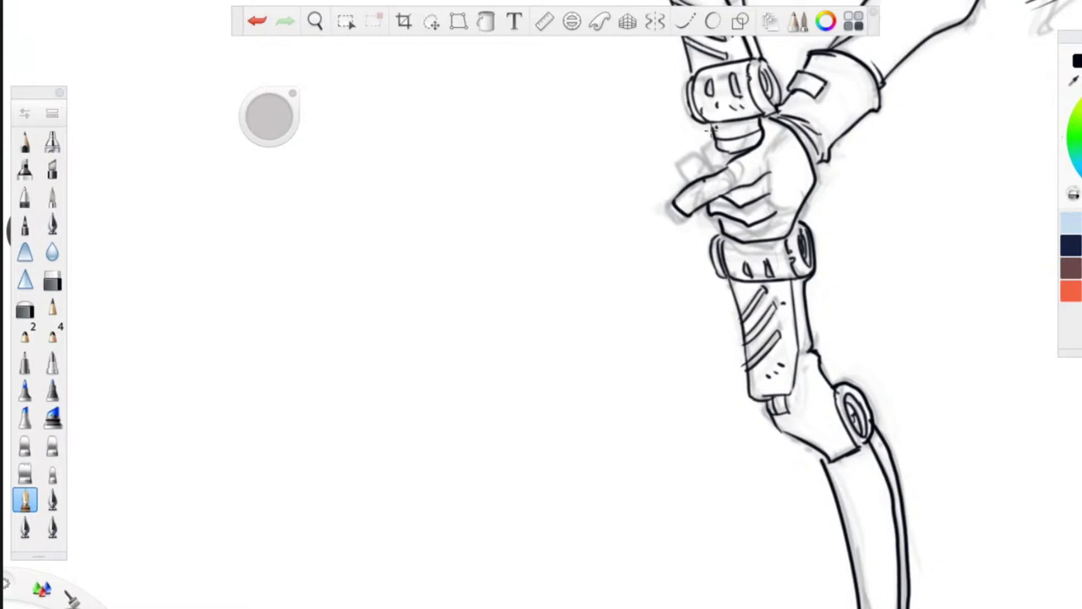
mouse_move(705, 132)
mouse_down()
mouse_move(687, 180)
mouse_move(722, 176)
mouse_up()
drag(791, 131, 768, 176)
drag(800, 208, 771, 166)
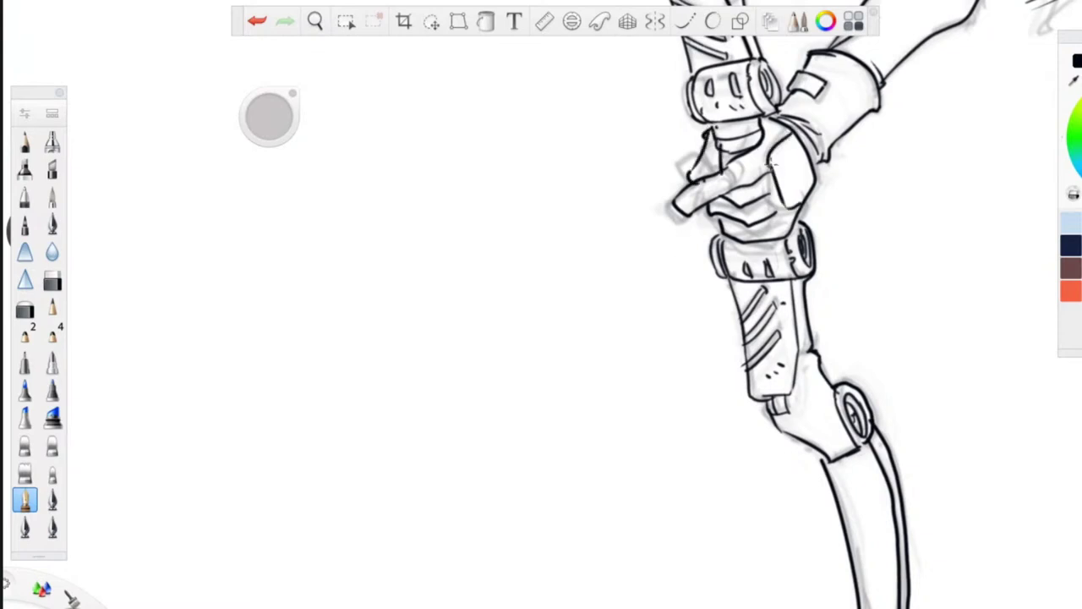
- Add short accent marks to the bow arm's wrist cuff and forearm
key(space)
drag(844, 99, 841, 113)
drag(832, 116, 834, 122)
key(space)
drag(634, 173, 515, 414)
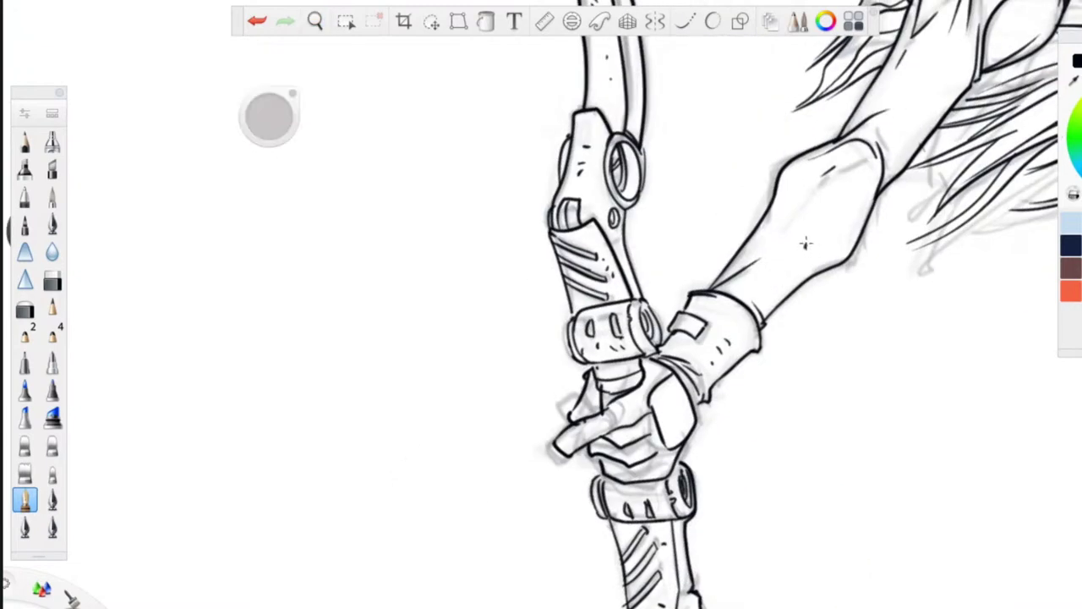
drag(806, 245, 801, 261)
drag(795, 251, 790, 261)
- Ink the two long curved edges of the hip strap above the belt ring with Steady Stroke on
key(space)
drag(615, 243, 558, 329)
drag(528, 393, 478, 504)
drag(449, 414, 441, 541)
drag(622, 274, 491, 296)
drag(461, 246, 392, 113)
key(space)
drag(609, 176, 534, 323)
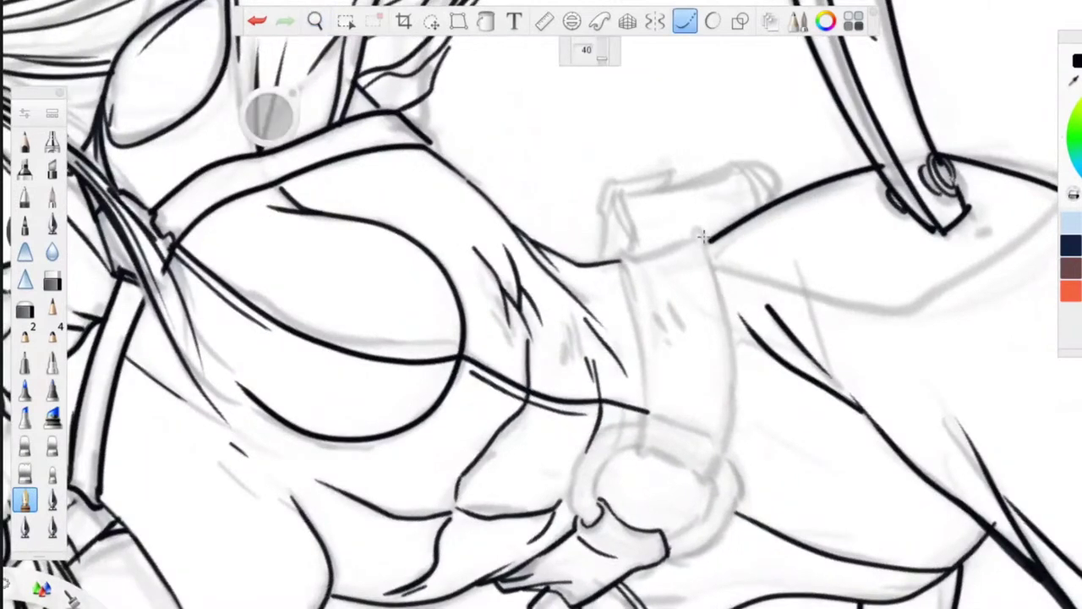
mouse_move(704, 244)
mouse_down()
mouse_move(737, 391)
mouse_move(710, 475)
mouse_up()
mouse_move(623, 259)
mouse_down()
mouse_move(649, 415)
mouse_move(636, 453)
mouse_up()
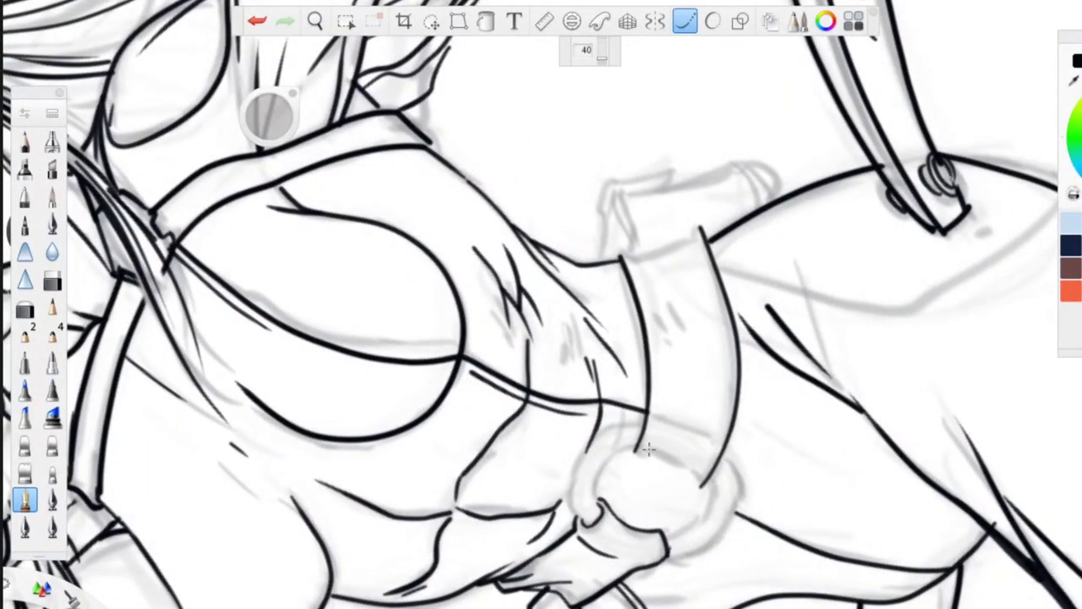
- Close both ends of the hip strap with Steady Stroke off and add its fold line and small surface marks
click(682, 23)
drag(704, 484, 638, 455)
drag(709, 441, 651, 416)
drag(702, 230, 621, 253)
drag(665, 293, 669, 328)
click(668, 342)
- Ink the inner and outer curves of the belt ring with Steady Stroke on
click(683, 19)
key(space)
drag(509, 477, 518, 305)
mouse_move(741, 286)
mouse_down()
mouse_move(735, 272)
mouse_move(734, 355)
mouse_move(690, 394)
mouse_move(648, 395)
mouse_up()
mouse_move(652, 241)
mouse_down()
mouse_move(600, 269)
mouse_move(582, 336)
mouse_move(592, 350)
mouse_up()
mouse_move(651, 271)
mouse_down()
mouse_move(611, 297)
mouse_move(606, 339)
mouse_up()
drag(717, 307, 672, 366)
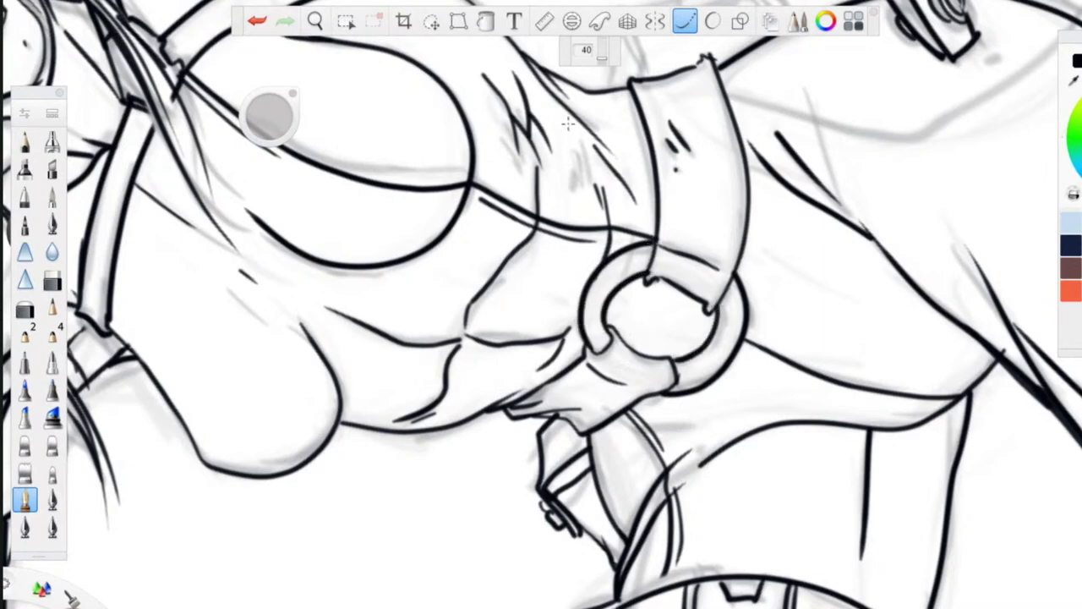
- Ink the long curved seam on the thigh, running from the hip strap past the bow tip, with Steady Stroke
key(space)
drag(617, 222, 571, 485)
drag(533, 378, 677, 193)
mouse_move(563, 301)
mouse_down()
mouse_move(545, 247)
mouse_move(525, 37)
mouse_up()
click(688, 26)
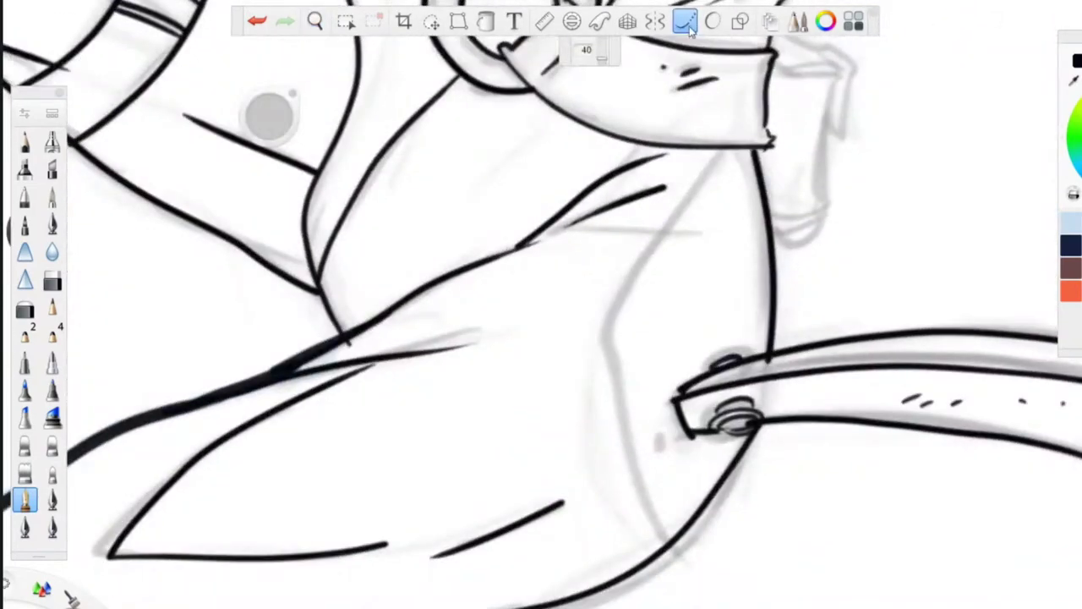
mouse_move(725, 143)
mouse_down()
mouse_move(609, 338)
mouse_move(659, 529)
mouse_up()
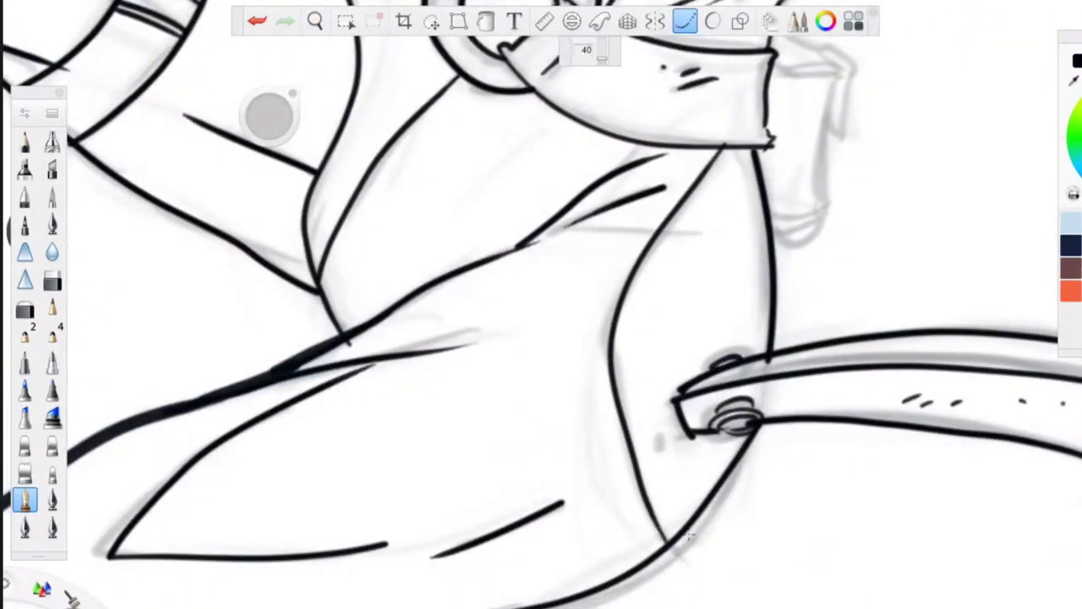
drag(711, 146, 600, 435)
mouse_move(603, 382)
mouse_down()
mouse_move(634, 504)
mouse_move(662, 522)
mouse_up()
- Ink the small pouch behind the hip strap, including its flap edges, folds and short surface marks
mouse_move(774, 75)
mouse_down()
mouse_move(837, 69)
mouse_move(832, 134)
mouse_up()
key(space)
drag(629, 300, 524, 460)
mouse_move(669, 186)
mouse_down()
mouse_move(744, 230)
mouse_move(736, 298)
mouse_up()
drag(727, 237, 733, 301)
drag(725, 233, 660, 247)
mouse_move(733, 235)
mouse_down()
mouse_move(712, 305)
mouse_move(727, 385)
mouse_move(662, 402)
mouse_move(715, 376)
mouse_up()
drag(695, 298, 681, 302)
drag(695, 296, 686, 309)
drag(674, 325, 665, 334)
drag(670, 340, 665, 343)
- Ink the flared ankle flaps of the unfinished boot with Steady Stroke on
key(space)
drag(428, 50, 582, 248)
drag(586, 198, 565, 381)
drag(482, 46, 447, 208)
mouse_move(435, 442)
mouse_down()
mouse_move(368, 369)
mouse_move(351, 385)
mouse_move(361, 254)
mouse_up()
drag(510, 299, 379, 465)
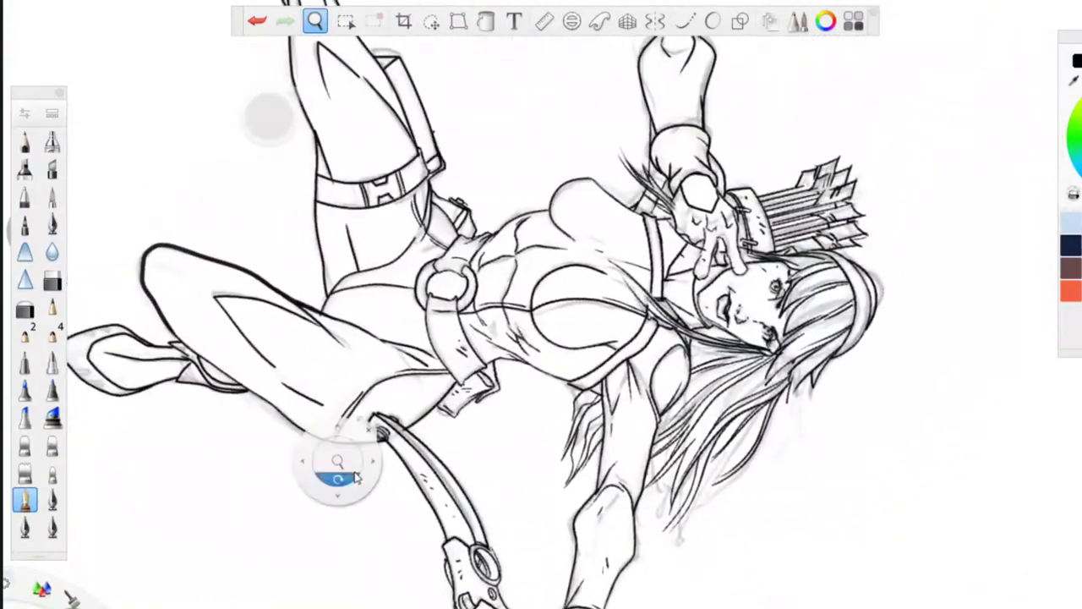
drag(426, 224, 410, 262)
mouse_move(373, 435)
mouse_down()
mouse_move(364, 410)
mouse_move(406, 271)
mouse_move(387, 392)
mouse_move(355, 336)
mouse_move(274, 251)
mouse_up()
drag(436, 222, 406, 129)
mouse_move(355, 141)
mouse_down()
mouse_move(347, 225)
mouse_move(411, 364)
mouse_up()
click(691, 26)
mouse_move(698, 461)
mouse_down()
mouse_move(757, 489)
mouse_move(755, 525)
mouse_up()
mouse_move(767, 484)
mouse_down()
mouse_move(710, 391)
mouse_move(697, 456)
mouse_move(579, 423)
mouse_move(599, 481)
mouse_up()
mouse_move(660, 460)
mouse_down()
mouse_move(668, 548)
mouse_move(641, 506)
mouse_move(636, 468)
mouse_up()
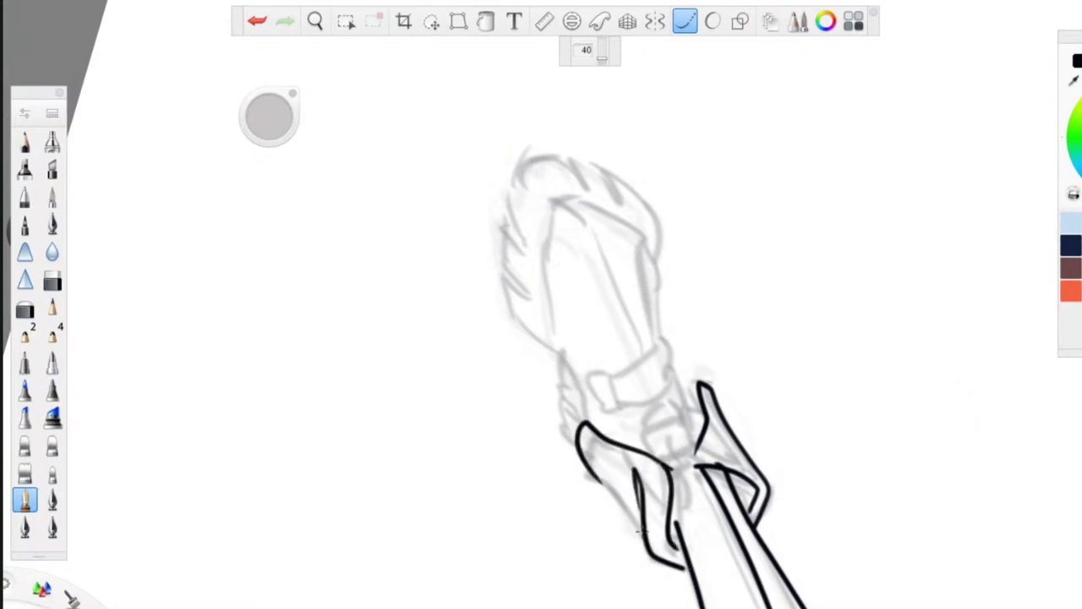
drag(640, 531, 579, 451)
- Ink the boot's ankle buckle and the fold lines around it with Steady Stroke off
click(685, 21)
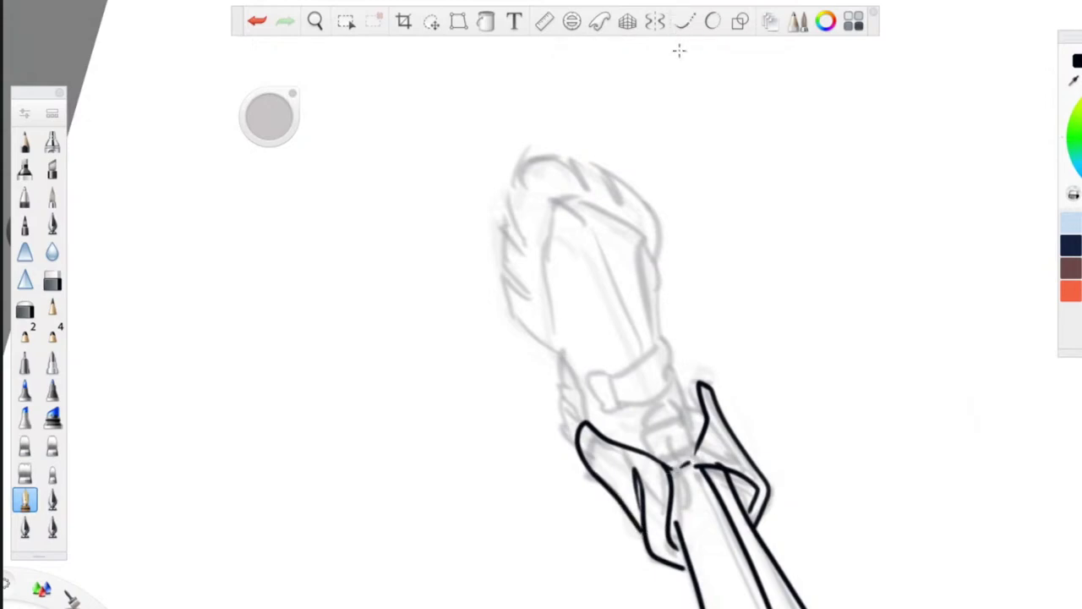
mouse_move(673, 468)
mouse_down()
mouse_move(700, 458)
mouse_move(685, 462)
mouse_up()
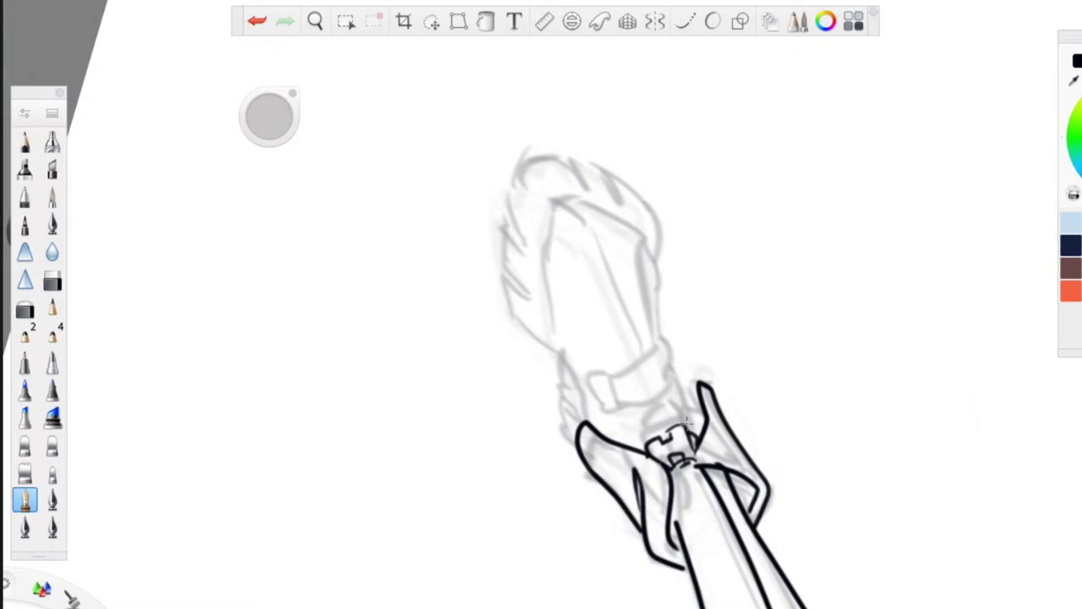
drag(678, 378, 636, 431)
drag(678, 380, 687, 419)
drag(694, 421, 700, 430)
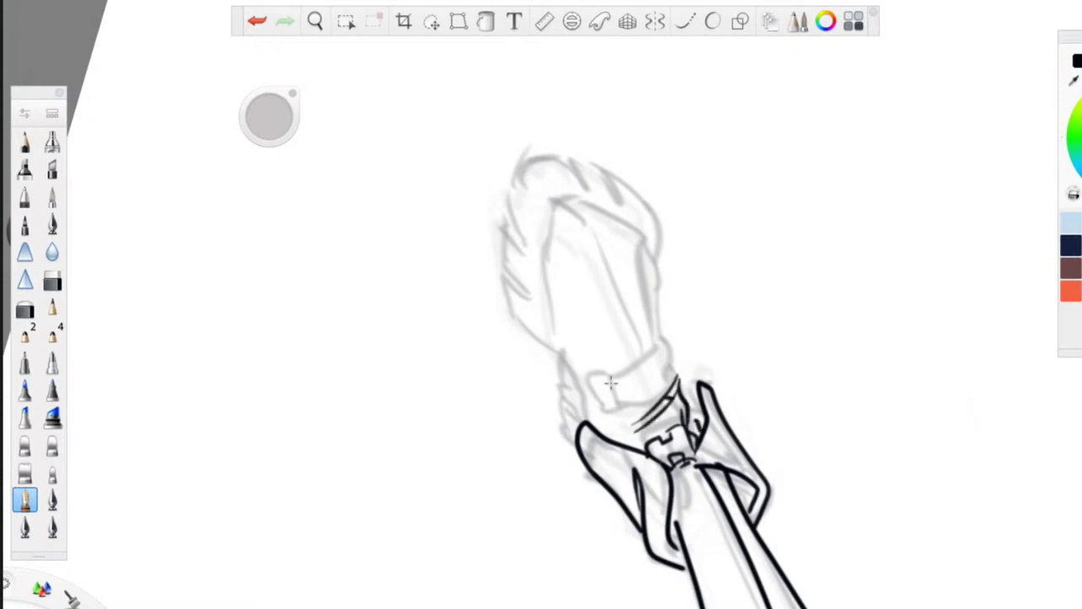
- Ink the strap across the boot's instep and the short upper edges beside it
mouse_move(674, 378)
mouse_down()
mouse_move(664, 340)
mouse_move(607, 372)
mouse_move(606, 411)
mouse_move(663, 393)
mouse_up()
drag(670, 341, 662, 319)
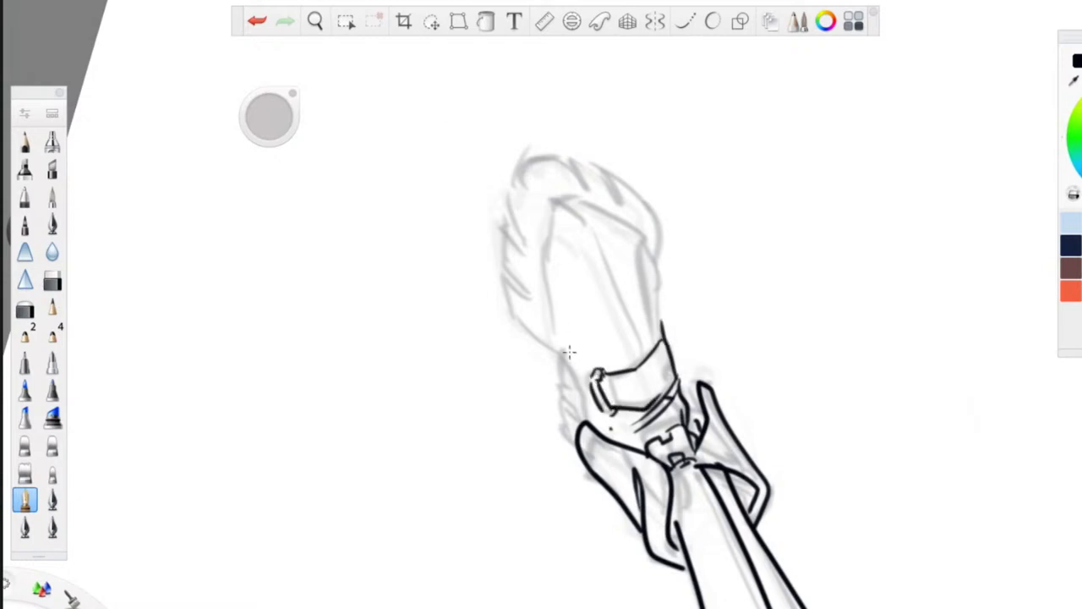
drag(584, 415, 555, 352)
- Ink the boot's pointed toe section and its center ridge with Steady Stroke on
key(space)
drag(488, 232, 491, 372)
mouse_move(483, 200)
mouse_down()
mouse_move(501, 245)
mouse_move(585, 287)
mouse_up()
drag(586, 333, 571, 186)
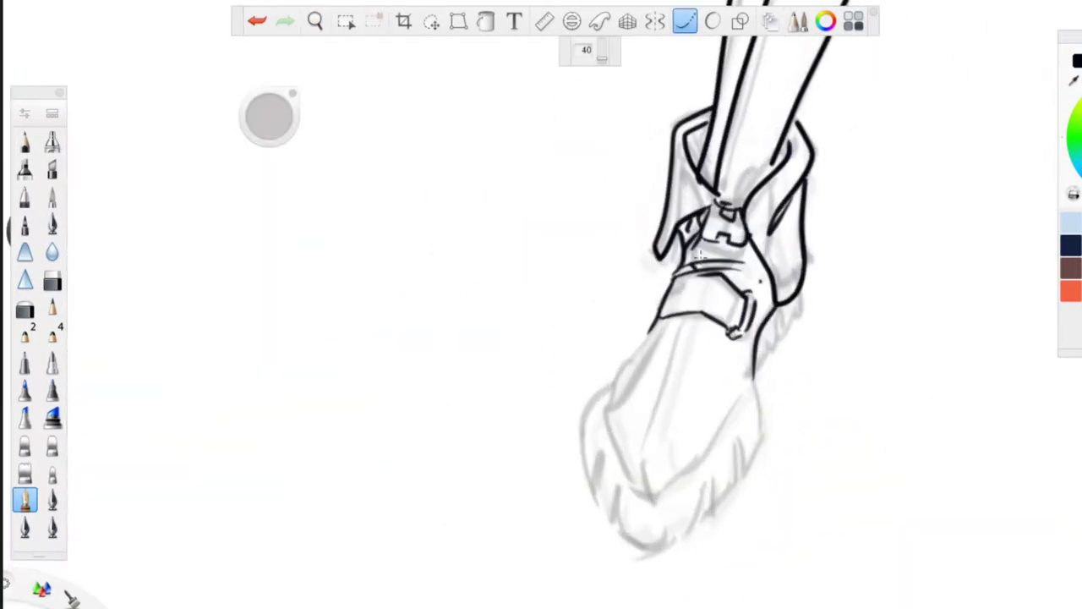
drag(646, 488, 685, 329)
mouse_move(753, 380)
mouse_down()
mouse_move(718, 438)
mouse_move(651, 493)
mouse_move(624, 492)
mouse_move(608, 382)
mouse_move(653, 323)
mouse_up()
- Ink the boot's heel and the outer edge of its sole around the toe with Steady Stroke off
mouse_move(809, 273)
mouse_down()
mouse_move(805, 309)
mouse_move(785, 340)
mouse_move(788, 308)
mouse_move(781, 351)
mouse_up()
mouse_move(780, 315)
mouse_down()
mouse_move(771, 356)
mouse_move(750, 374)
mouse_move(761, 448)
mouse_move(763, 436)
mouse_move(746, 467)
mouse_move(738, 440)
mouse_move(712, 507)
mouse_up()
mouse_move(710, 467)
mouse_down()
mouse_move(698, 508)
mouse_move(651, 541)
mouse_up()
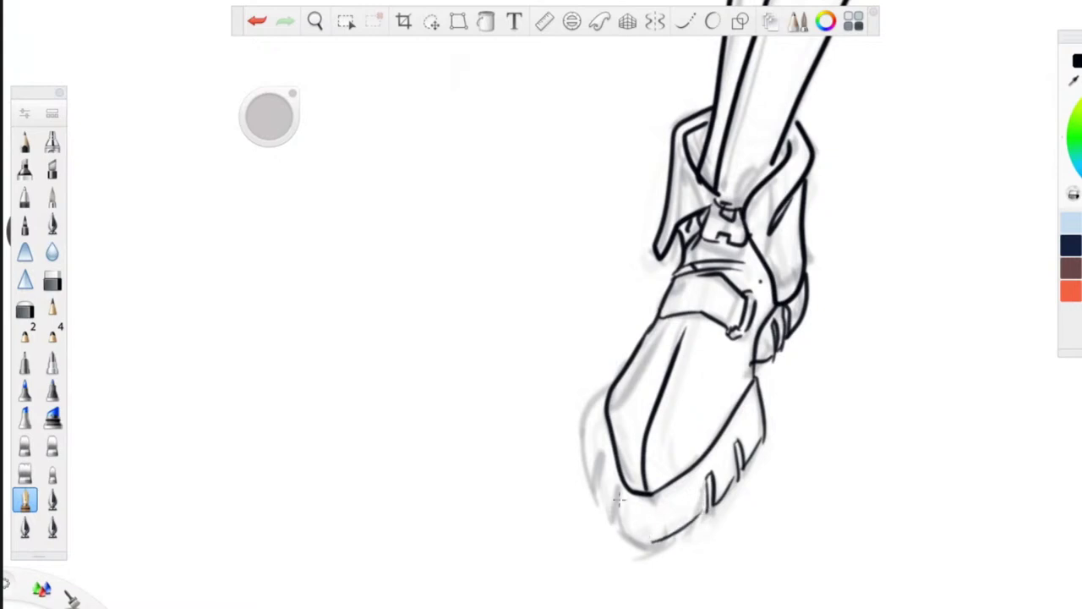
mouse_move(615, 374)
mouse_down()
mouse_move(598, 410)
mouse_move(592, 484)
mouse_move(603, 514)
mouse_move(660, 551)
mouse_up()
- Add short crease marks across the boot's toe section and ink the remaining tread notches along the sole's edge
drag(690, 415, 698, 428)
drag(677, 431, 686, 439)
drag(685, 358, 675, 374)
mouse_move(643, 377)
mouse_down()
mouse_move(680, 366)
mouse_move(664, 396)
mouse_up()
drag(633, 404, 663, 385)
drag(623, 422, 585, 455)
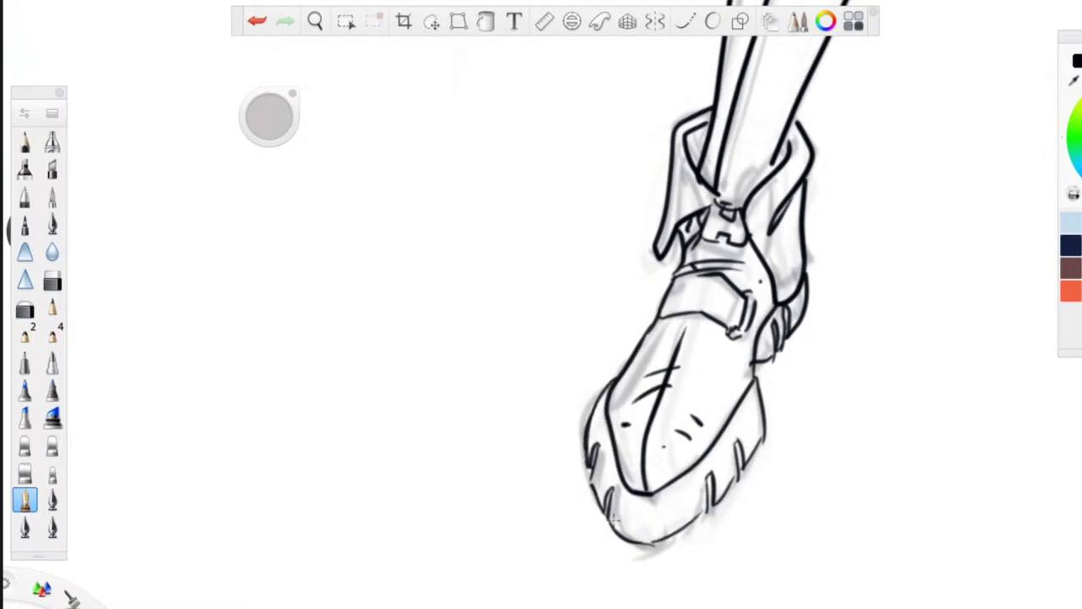
drag(669, 516, 645, 522)
- Switch to the ink pen with Steady Stroke on and thicken the outer contours of the belt pouch and thigh holster top
key(space)
drag(663, 166, 694, 405)
drag(566, 378, 513, 425)
drag(524, 197, 518, 275)
drag(452, 252, 526, 435)
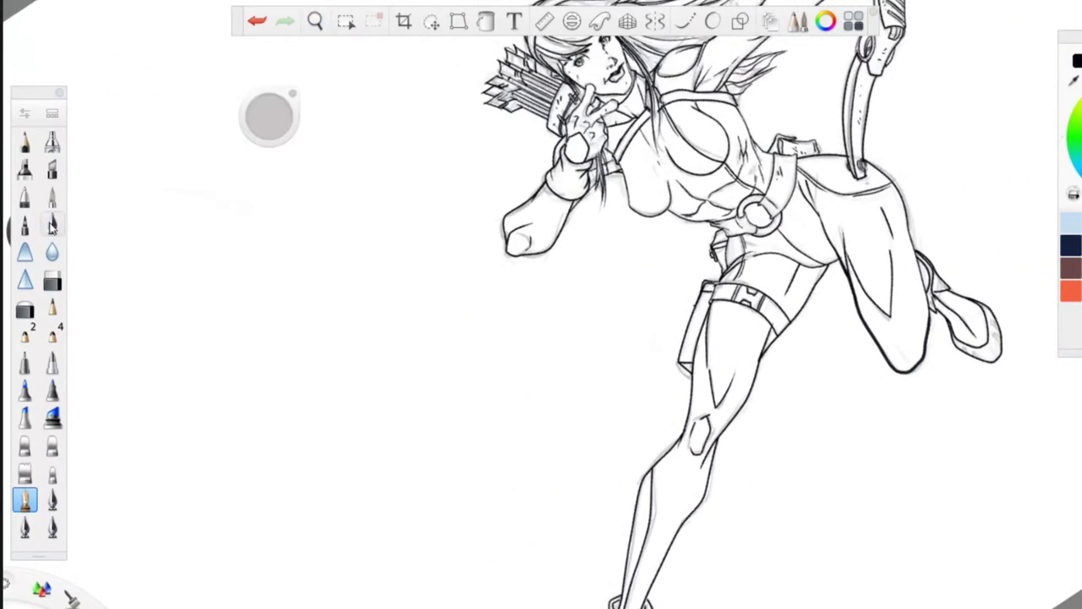
click(52, 226)
key(space)
drag(664, 272, 604, 227)
mouse_move(594, 241)
mouse_down()
mouse_move(594, 264)
mouse_move(555, 289)
mouse_up()
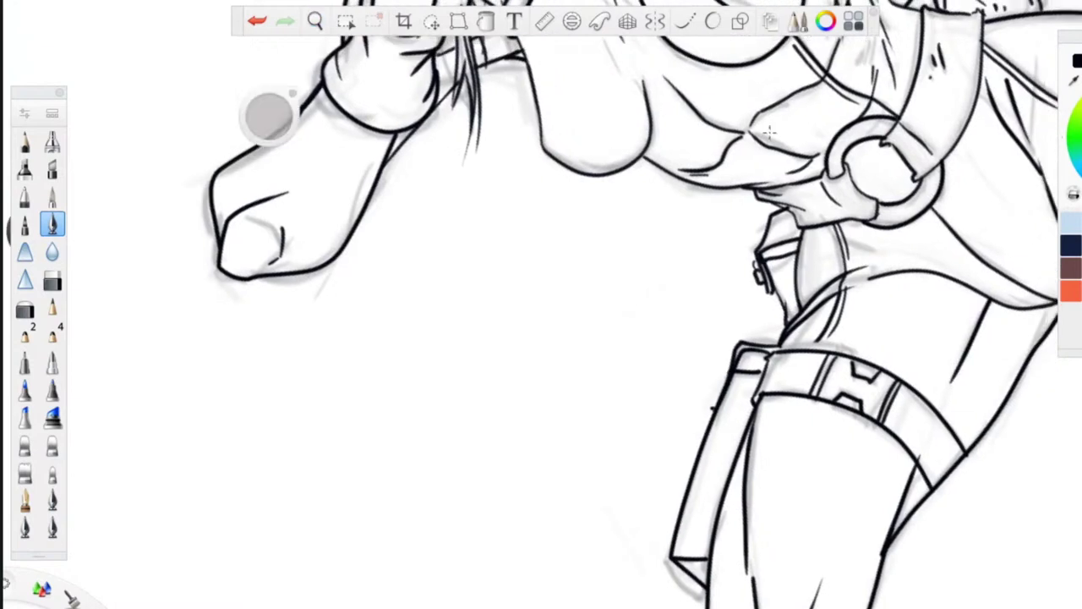
click(690, 27)
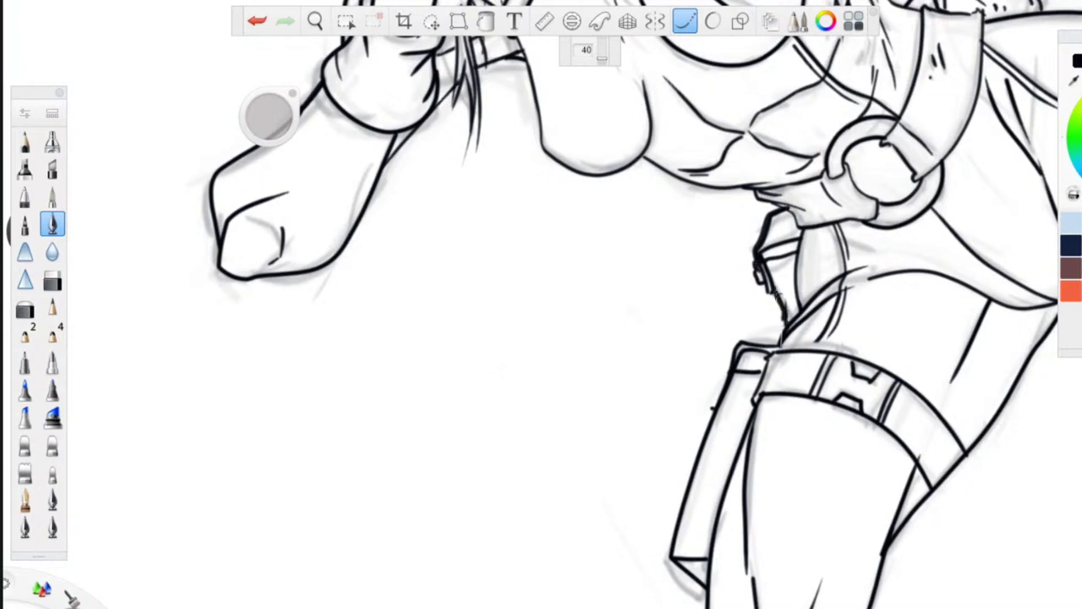
mouse_move(778, 345)
mouse_down()
mouse_move(722, 343)
mouse_move(733, 346)
mouse_move(717, 401)
mouse_up()
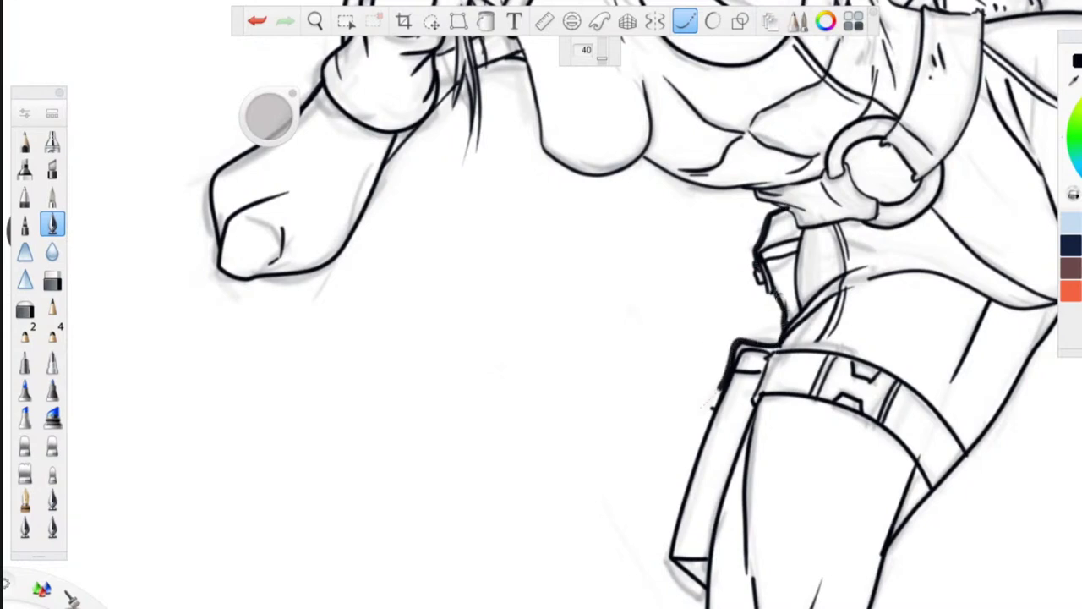
- Thicken the outer contour of the thigh holster and the front of the extended leg down past the knee
key(space)
drag(554, 488, 525, 238)
drag(686, 163, 640, 313)
key(space)
mouse_move(694, 344)
mouse_down()
mouse_move(773, 201)
mouse_move(725, 385)
mouse_up()
mouse_move(741, 349)
mouse_down()
mouse_move(640, 459)
mouse_move(625, 494)
mouse_up()
key(space)
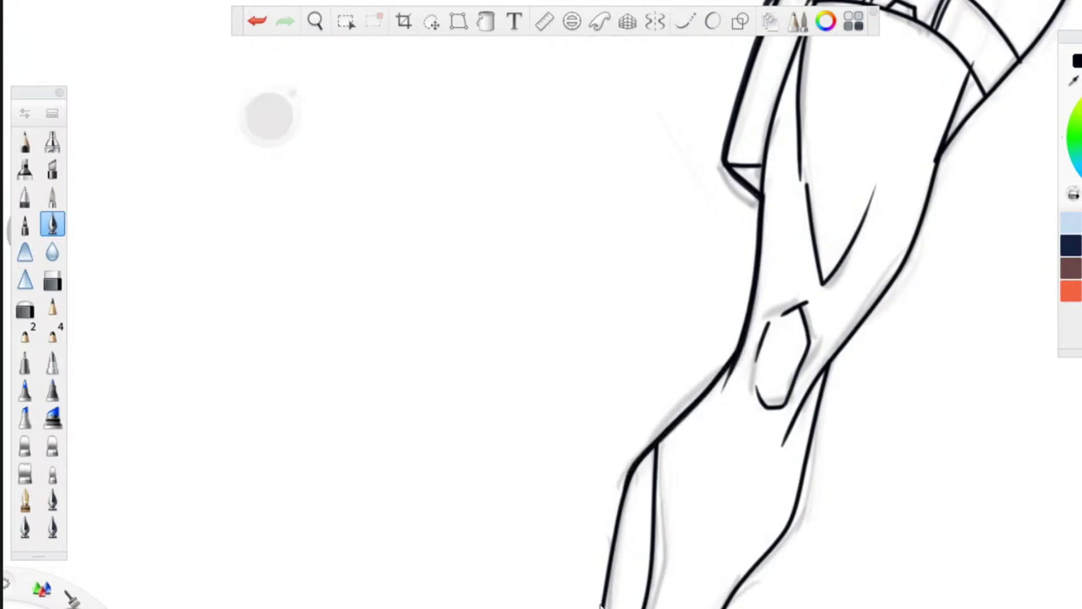
drag(546, 241, 476, 402)
drag(445, 456, 418, 297)
mouse_move(413, 350)
mouse_down()
mouse_move(408, 574)
mouse_move(384, 561)
mouse_up()
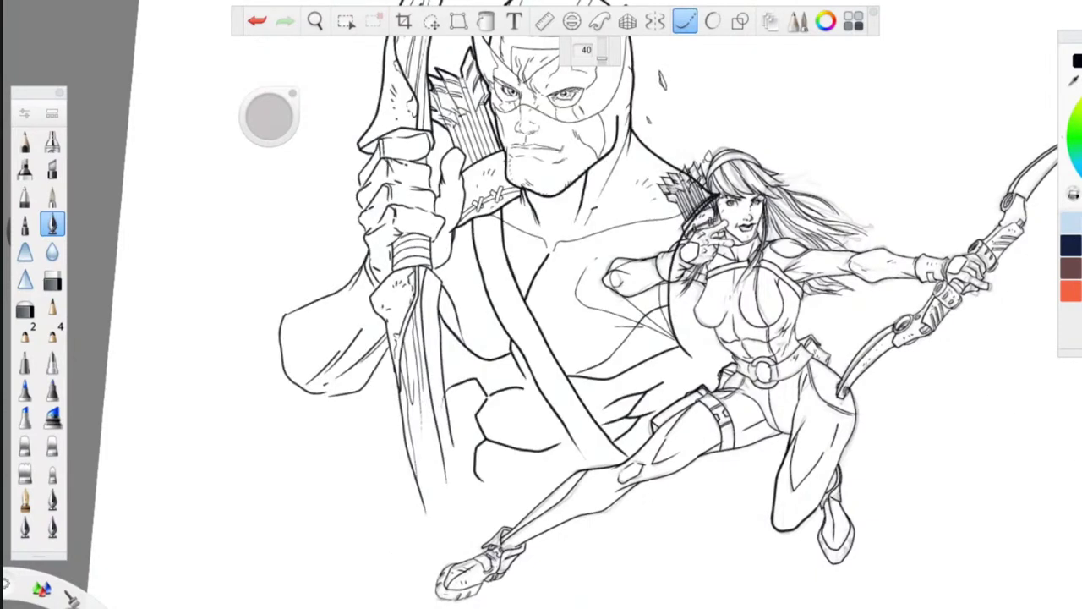
scroll(763, 372, up, 2)
scroll(765, 371, down, 1)
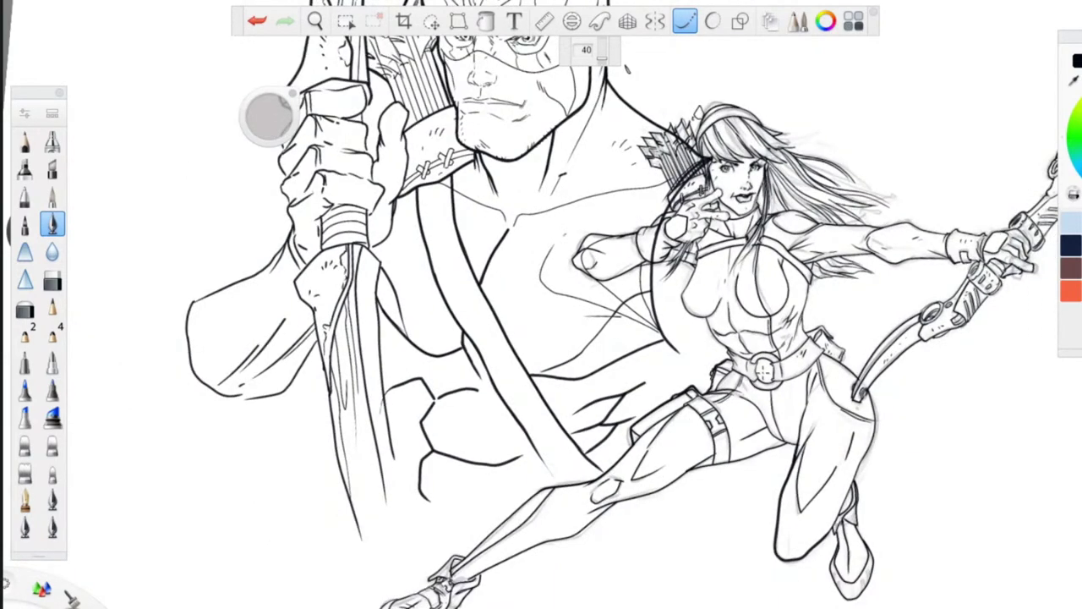
click(346, 21)
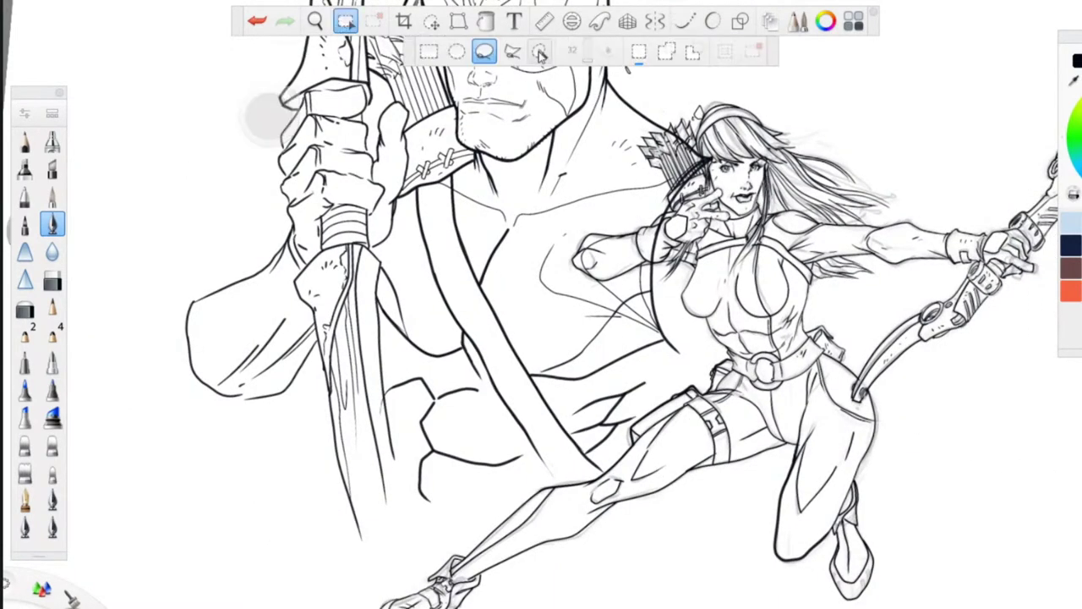
click(540, 51)
click(562, 204)
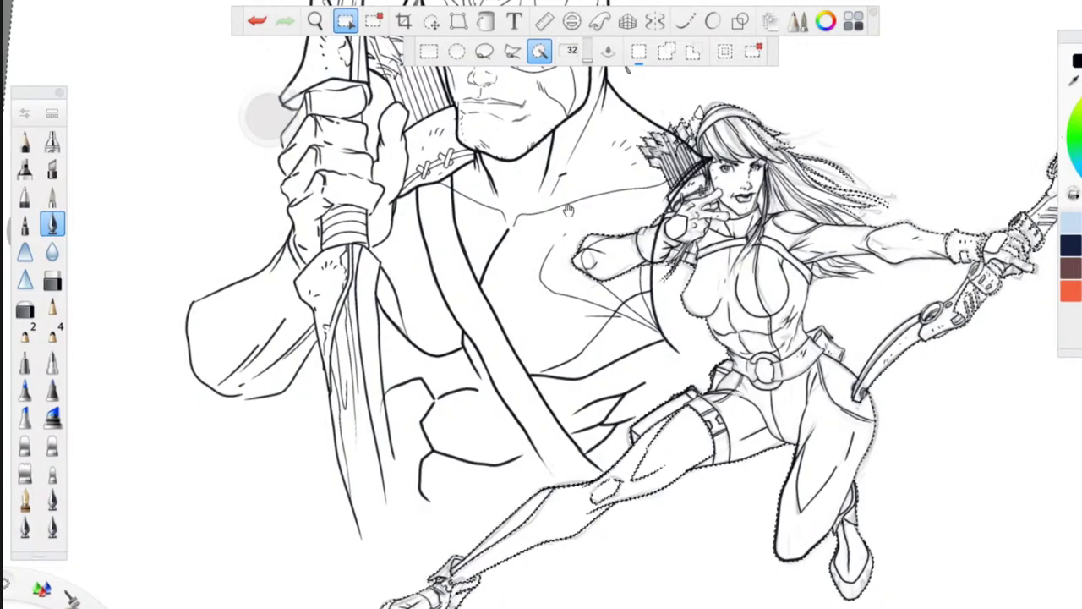
click(667, 51)
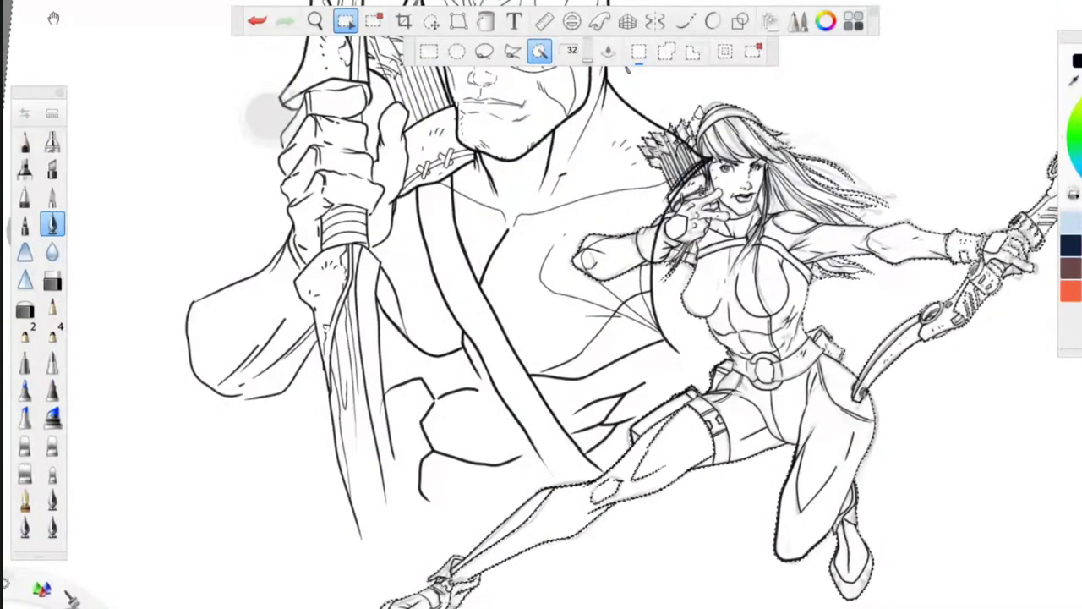
click(60, 133)
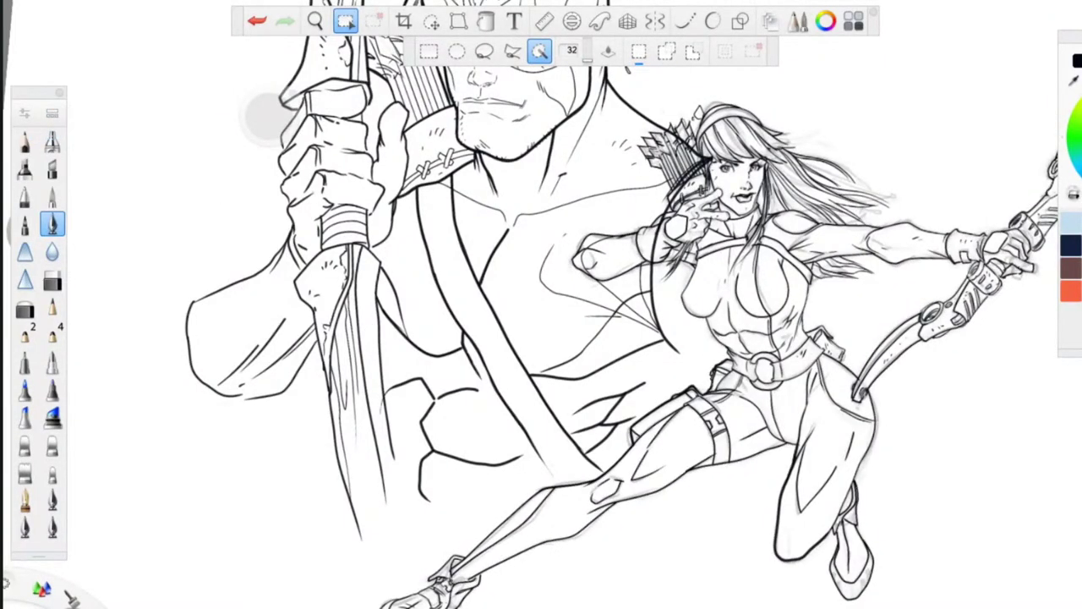
- Take the male archer's line art out of view and return to the ink pen
key(Delete)
key(shift)
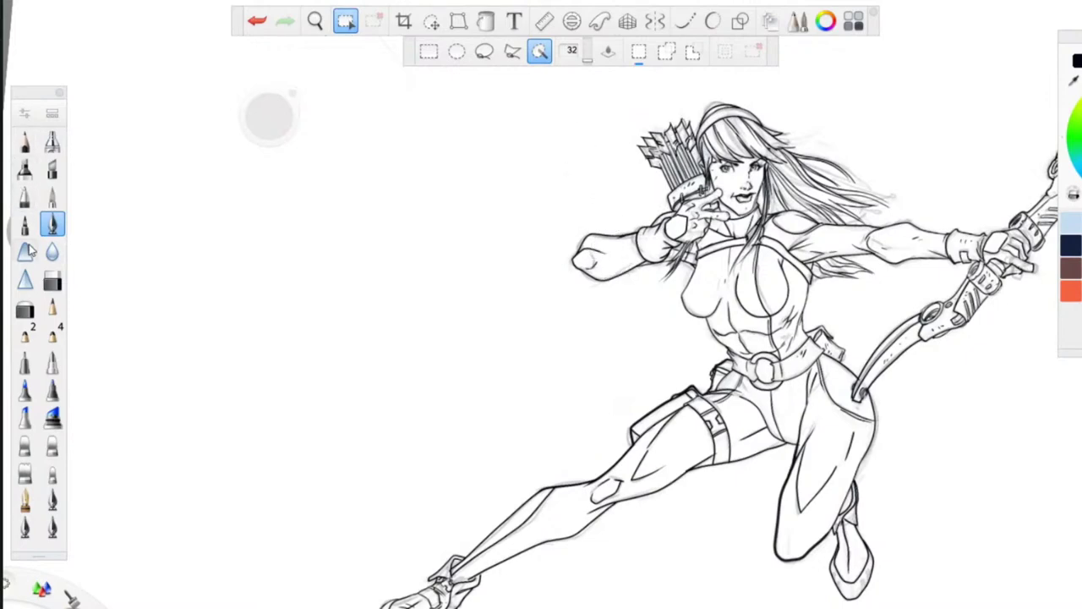
click(53, 224)
- Thicken the outer contour from the lowest arrow fletching down the quiver and along the bent arm's upper edge, with Steady Stroke on
key(space)
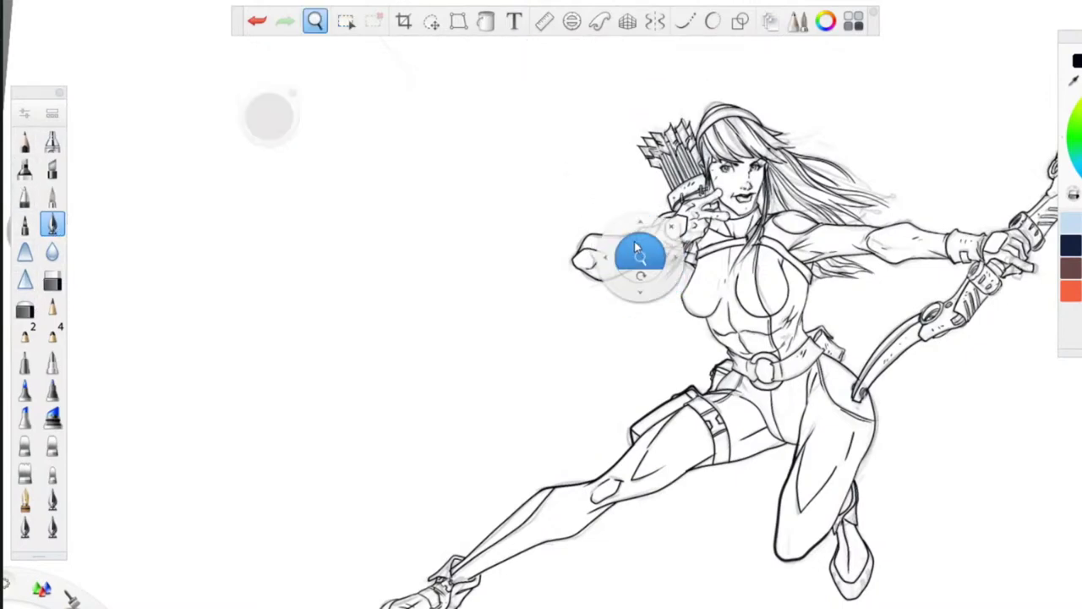
drag(615, 297, 471, 157)
drag(499, 114, 469, 328)
click(686, 22)
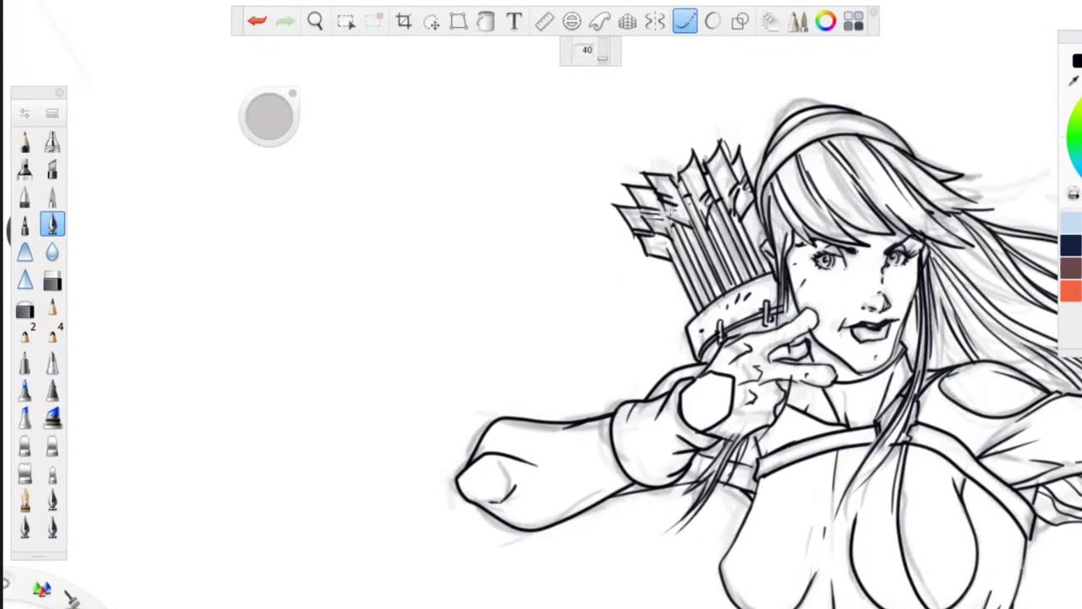
key(space)
drag(632, 164, 588, 89)
drag(605, 359, 514, 175)
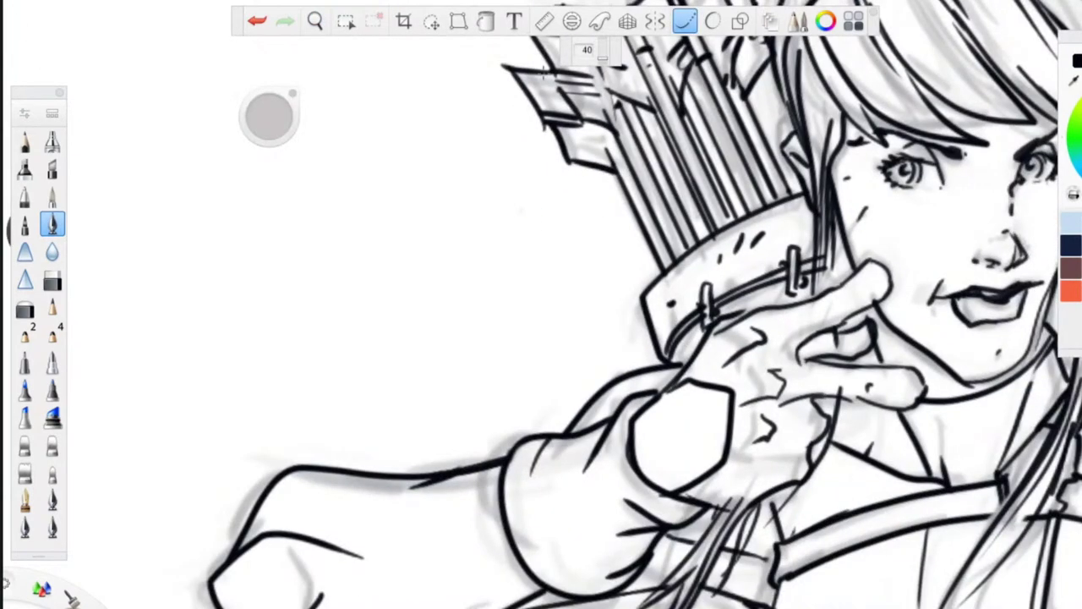
mouse_move(552, 74)
mouse_down()
mouse_move(493, 66)
mouse_move(571, 165)
mouse_move(622, 179)
mouse_move(655, 274)
mouse_move(647, 300)
mouse_move(664, 372)
mouse_move(584, 404)
mouse_move(496, 467)
mouse_move(423, 482)
mouse_move(269, 473)
mouse_move(230, 565)
mouse_up()
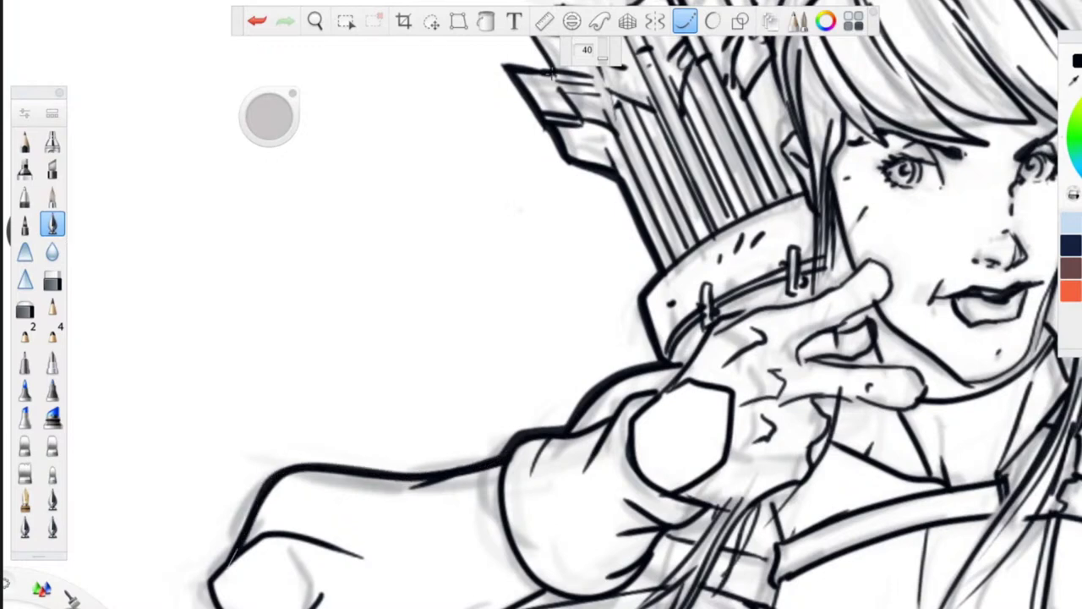
- Thicken the contour around the bent arm's elbow and underside, continuing down the outer edge of the chest
key(space)
drag(230, 339, 430, 52)
mouse_move(403, 259)
mouse_down()
mouse_move(373, 314)
mouse_move(436, 362)
mouse_move(549, 399)
mouse_move(681, 326)
mouse_up()
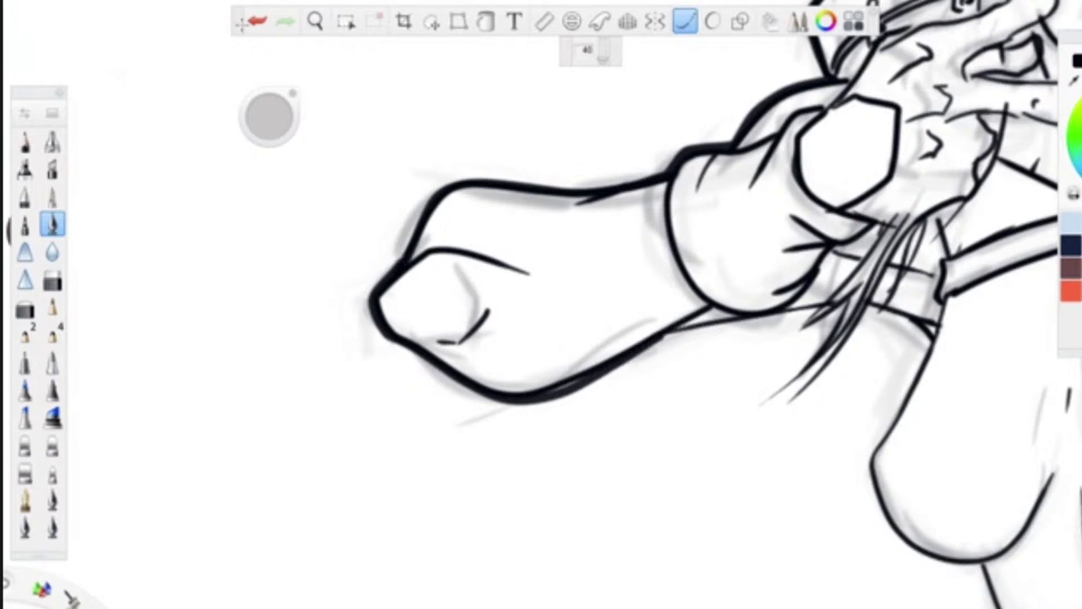
click(256, 21)
mouse_move(406, 273)
mouse_down()
mouse_move(369, 303)
mouse_move(396, 342)
mouse_move(474, 389)
mouse_move(526, 400)
mouse_move(681, 328)
mouse_up()
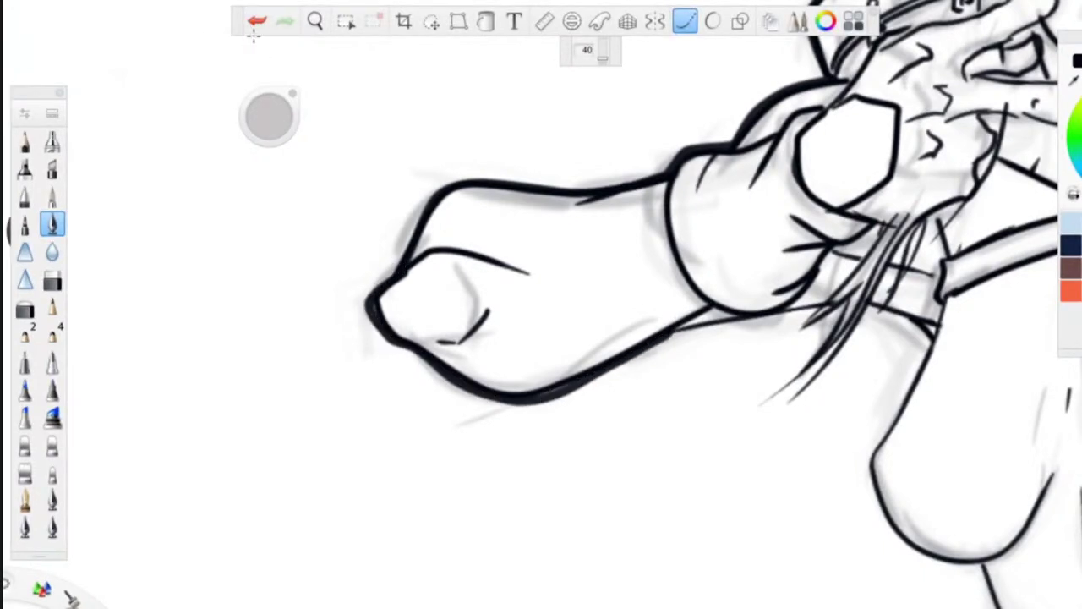
click(257, 22)
mouse_move(403, 268)
mouse_down()
mouse_move(369, 294)
mouse_move(393, 339)
mouse_move(508, 399)
mouse_move(562, 392)
mouse_move(697, 318)
mouse_move(849, 305)
mouse_move(919, 318)
mouse_move(935, 336)
mouse_move(914, 416)
mouse_move(871, 465)
mouse_up()
- Thicken the torso's outer contours from the chest down to the belt and below the outstretched arm
key(space)
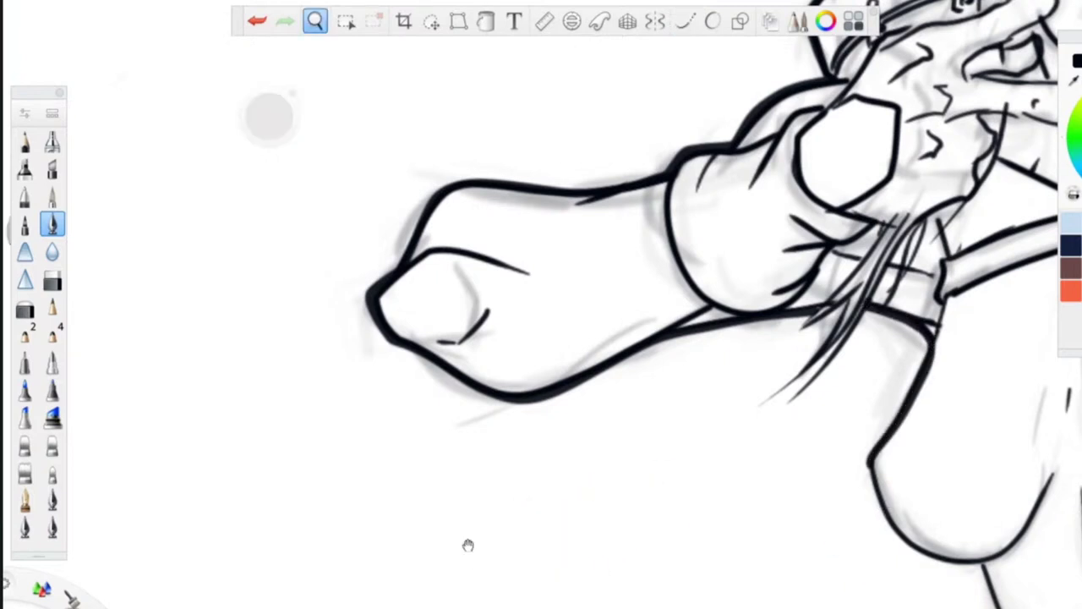
drag(468, 545, 84, 284)
mouse_move(484, 199)
mouse_down()
mouse_move(506, 263)
mouse_move(551, 296)
mouse_move(599, 302)
mouse_move(634, 385)
mouse_move(705, 452)
mouse_move(702, 477)
mouse_move(716, 499)
mouse_up()
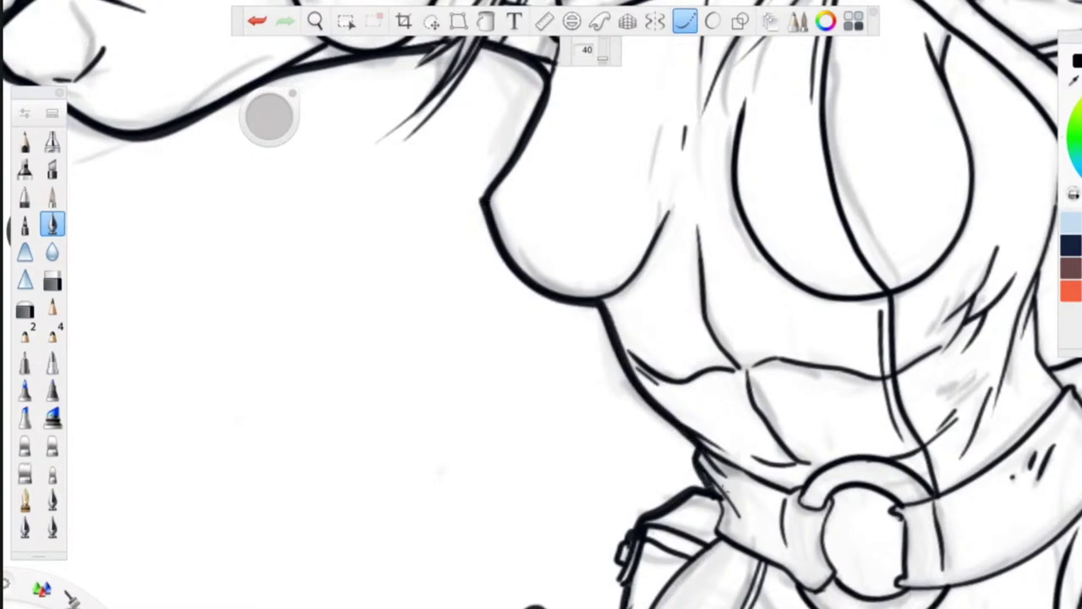
key(space)
drag(409, 154, 415, 334)
mouse_move(402, 398)
mouse_down()
mouse_move(473, 392)
mouse_move(332, 428)
mouse_up()
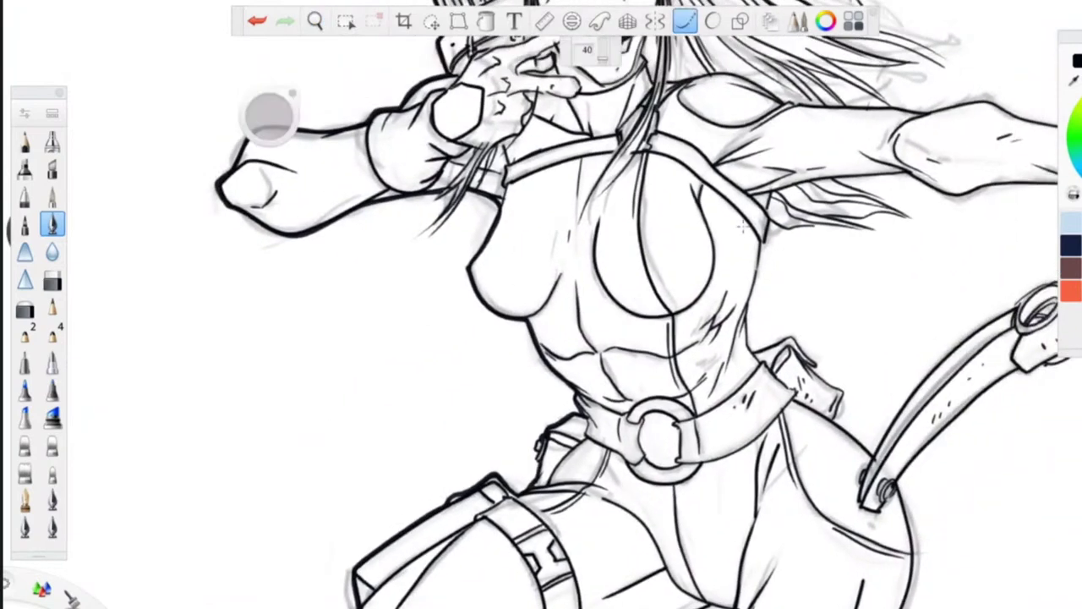
drag(756, 267, 752, 358)
- Thicken the outer contour over the headband and along the tips of the arrow fletchings
key(space)
mouse_move(366, 348)
mouse_down()
mouse_move(403, 440)
mouse_move(494, 558)
mouse_up()
drag(376, 232, 420, 398)
drag(535, 275, 505, 164)
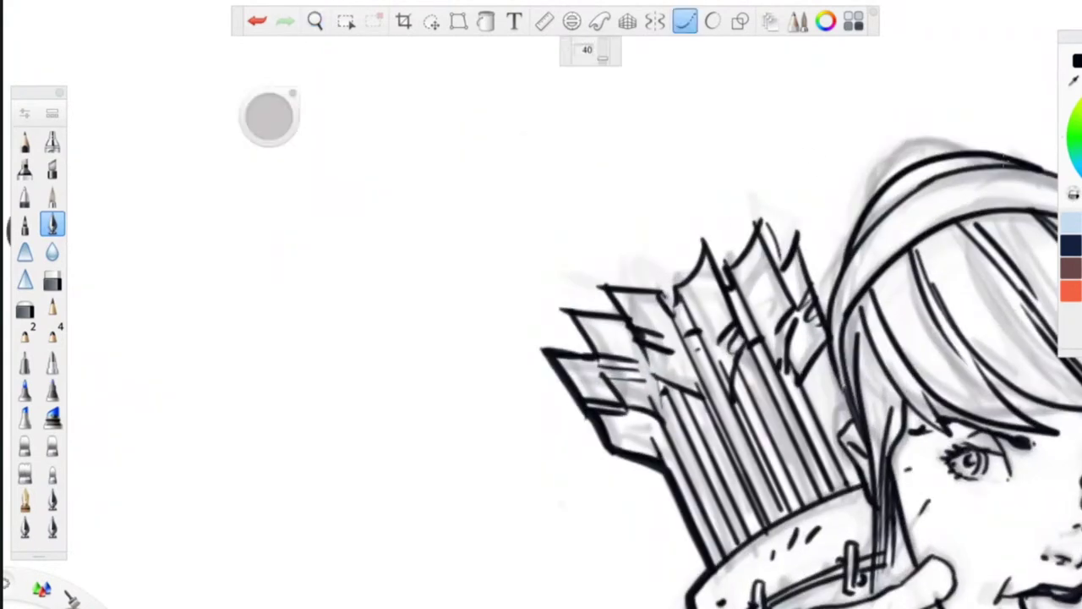
mouse_move(1052, 165)
mouse_down()
mouse_move(974, 157)
mouse_move(880, 188)
mouse_move(810, 326)
mouse_move(797, 223)
mouse_move(782, 275)
mouse_move(761, 211)
mouse_move(731, 275)
mouse_move(707, 222)
mouse_move(668, 301)
mouse_move(598, 282)
mouse_move(628, 314)
mouse_move(559, 310)
mouse_move(598, 355)
mouse_up()
- Thicken the outer contours of the flowing hair strands and the upper edge of the outstretched arm
key(space)
drag(571, 270, 512, 411)
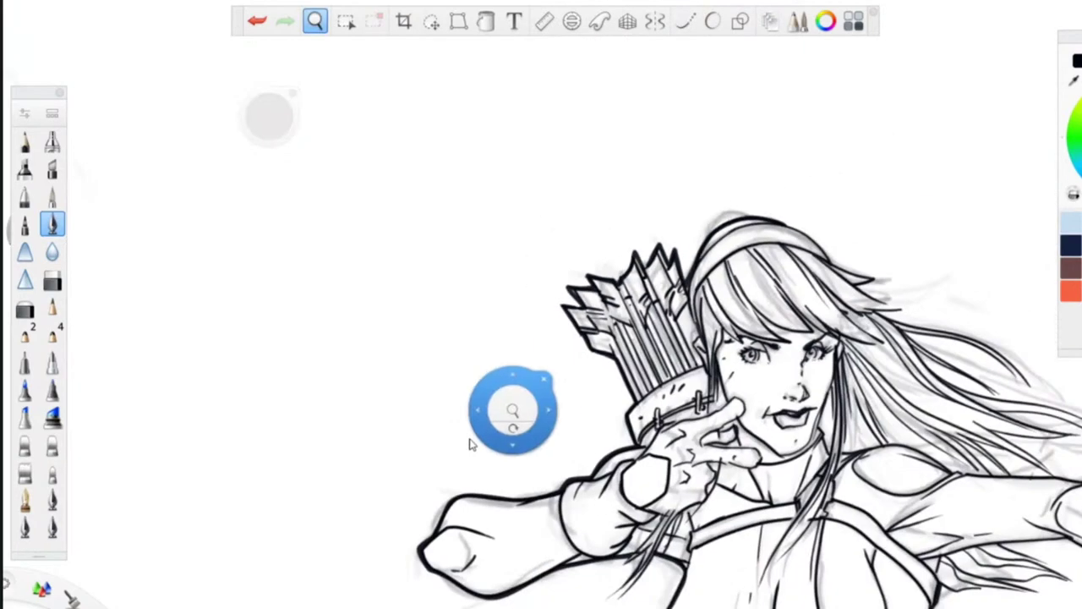
drag(848, 536, 690, 463)
drag(444, 327, 598, 239)
drag(565, 315, 602, 282)
mouse_move(744, 313)
mouse_down()
mouse_move(450, 319)
mouse_move(404, 304)
mouse_up()
mouse_move(844, 135)
mouse_down()
mouse_move(813, 247)
mouse_move(787, 296)
mouse_move(786, 376)
mouse_move(749, 334)
mouse_move(737, 470)
mouse_move(715, 405)
mouse_move(702, 478)
mouse_up()
key(space)
drag(544, 252, 435, 277)
drag(569, 359, 372, 237)
mouse_move(694, 188)
mouse_down()
mouse_move(750, 412)
mouse_move(683, 332)
mouse_move(704, 430)
mouse_up()
- Thicken the underside of the outstretched arm and undo the last unwanted strokes
key(space)
drag(457, 409, 398, 239)
mouse_move(464, 253)
mouse_down()
mouse_move(537, 351)
mouse_move(516, 299)
mouse_move(563, 347)
mouse_up()
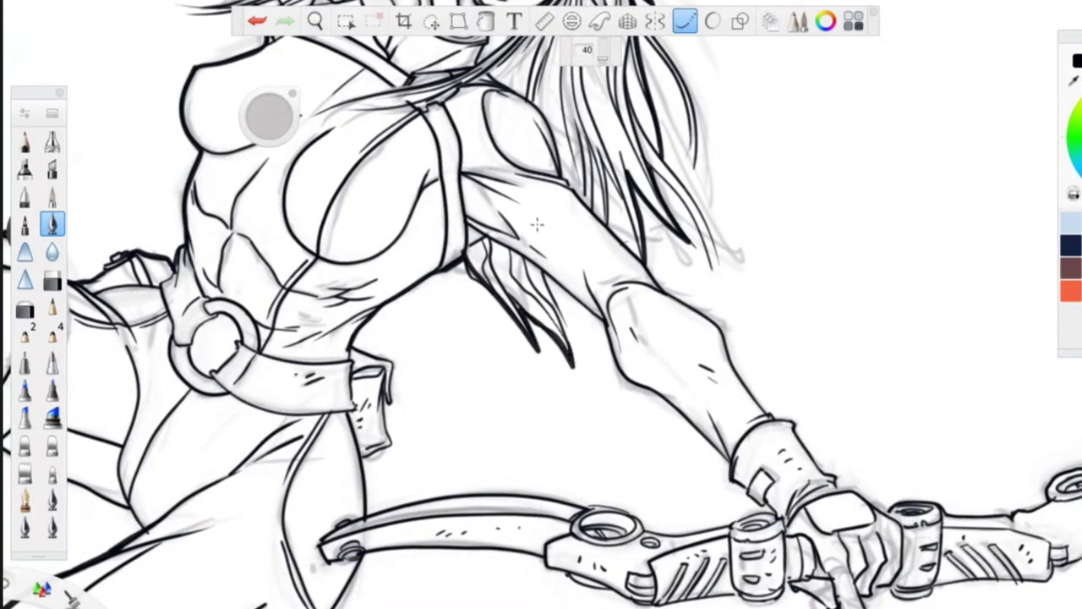
drag(543, 269, 569, 328)
mouse_move(543, 269)
mouse_down()
mouse_move(608, 328)
mouse_move(626, 381)
mouse_move(732, 463)
mouse_up()
drag(442, 390, 481, 466)
click(256, 21)
click(257, 21)
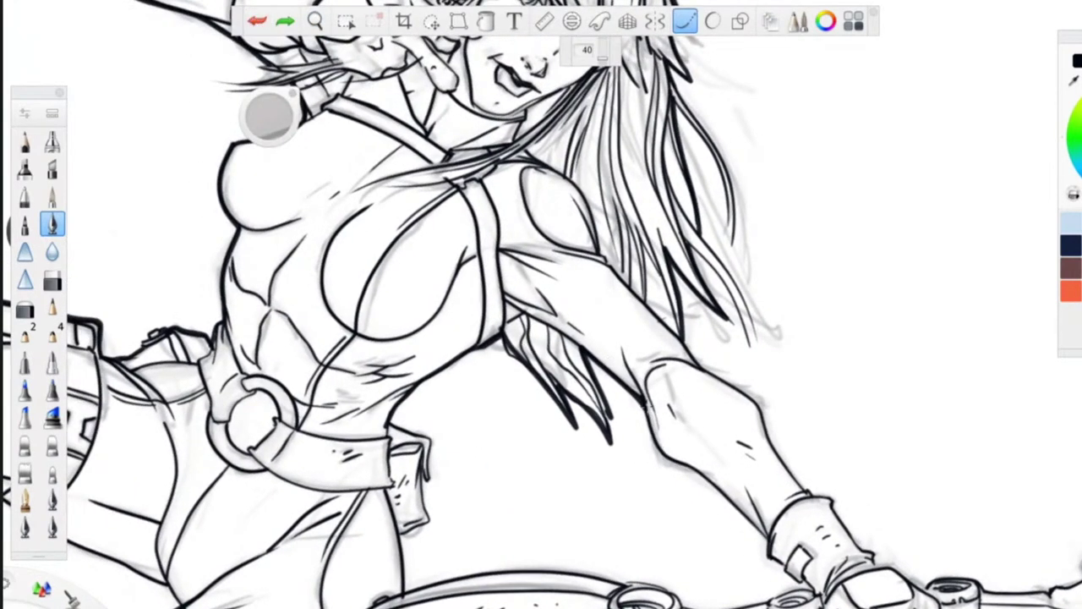
- Thicken the lower and upper contours of the outstretched forearm up to the glove
drag(667, 450, 773, 545)
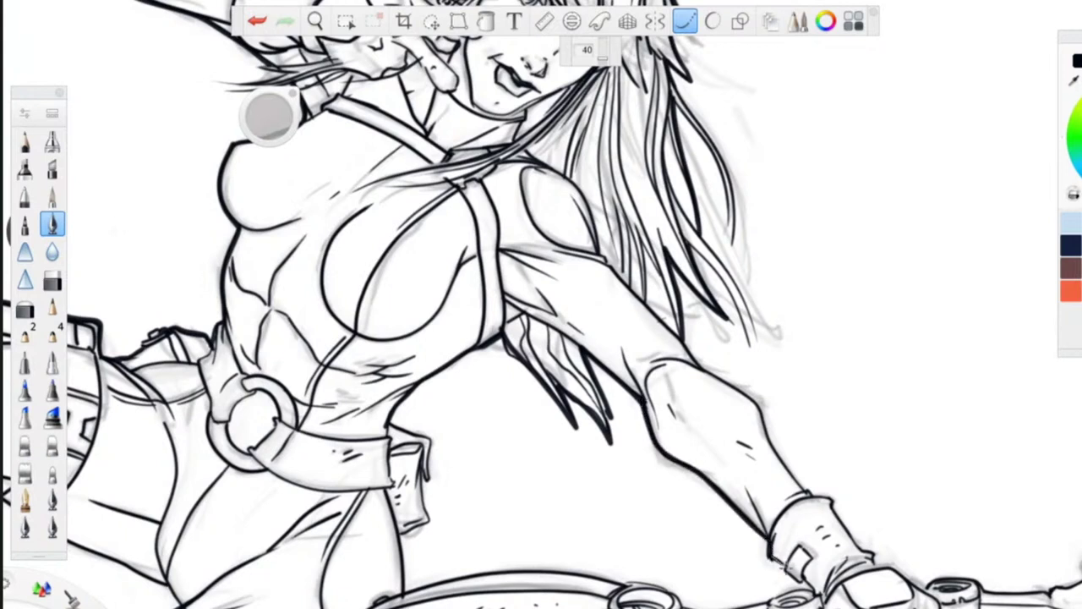
drag(695, 363, 759, 403)
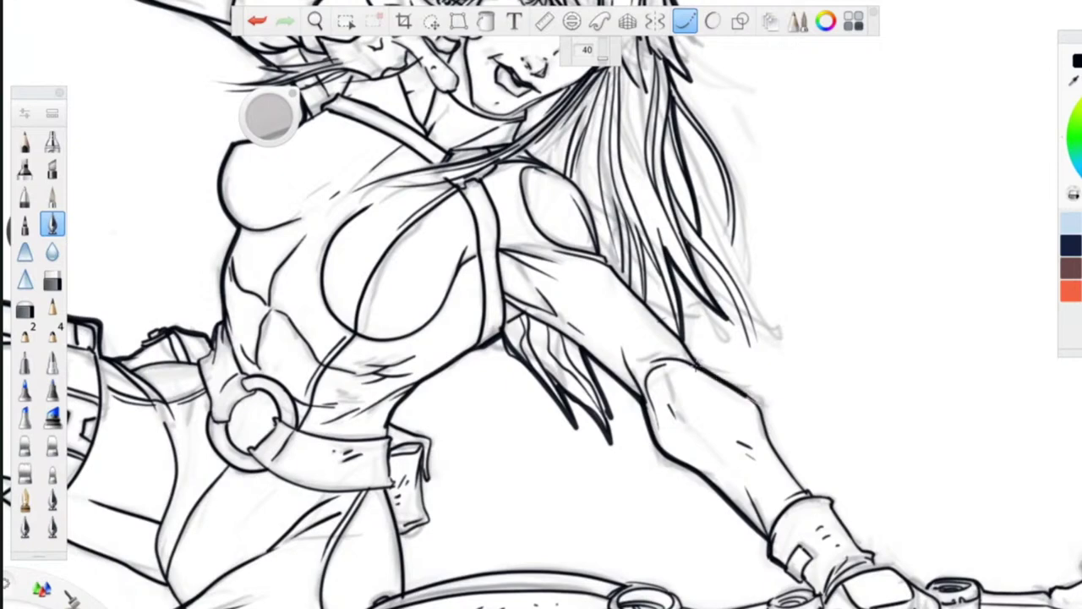
drag(775, 459, 808, 496)
- Select the blank area surrounding the female archer with the Magic Wand at tolerance 32
key(space)
mouse_move(394, 252)
mouse_down()
mouse_move(406, 273)
mouse_move(380, 411)
mouse_up()
drag(381, 411, 604, 441)
drag(372, 222, 378, 229)
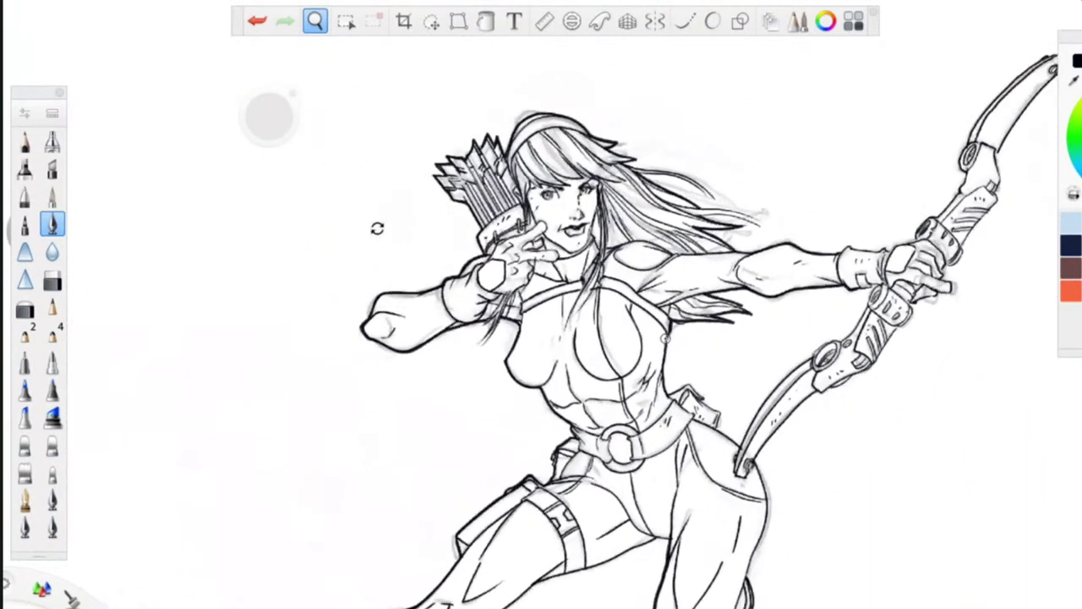
drag(332, 442, 346, 438)
click(346, 21)
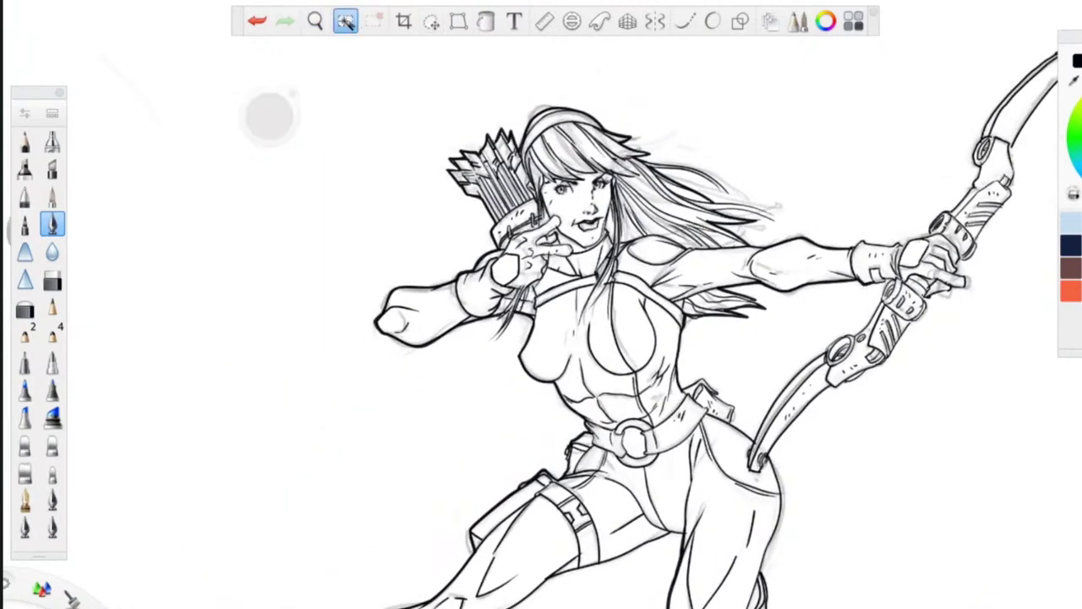
click(387, 142)
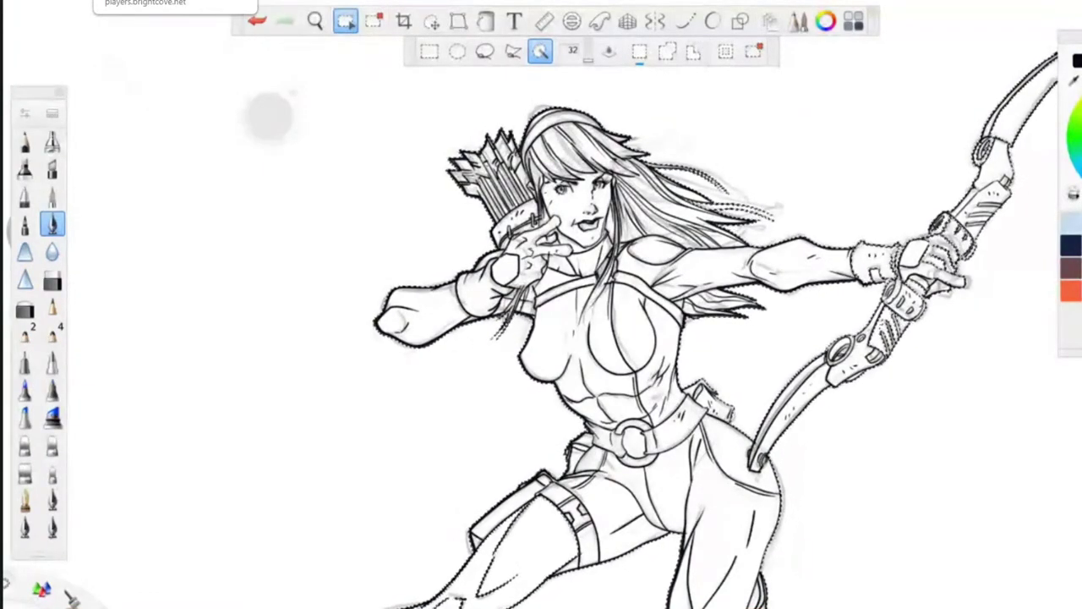
- Invert the selection to cover the female archer's figure and flood fill it with white beneath the line art
key(b)
click(486, 21)
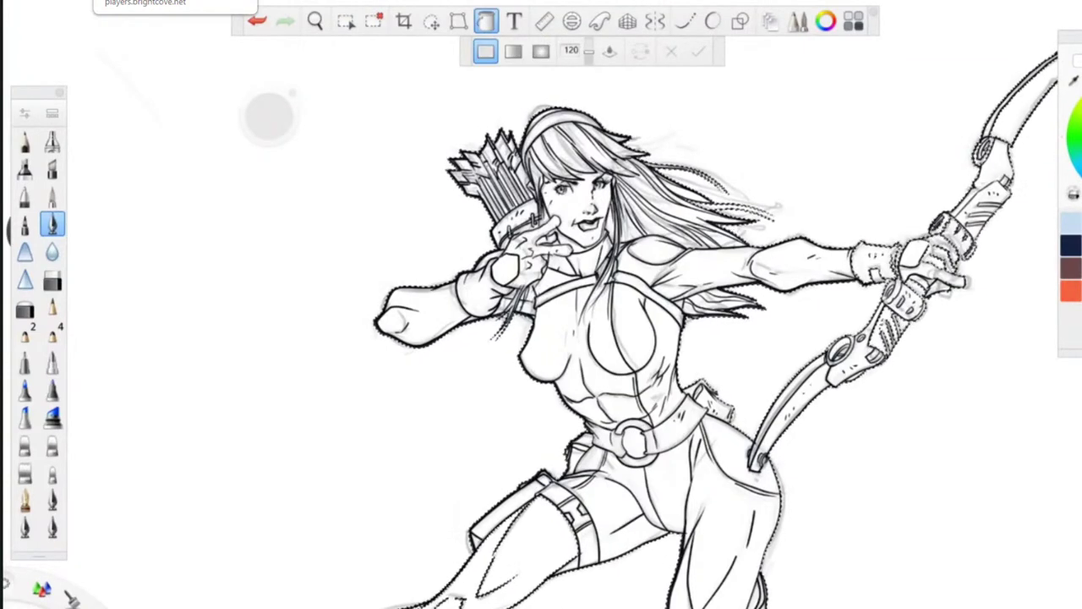
click(45, 4)
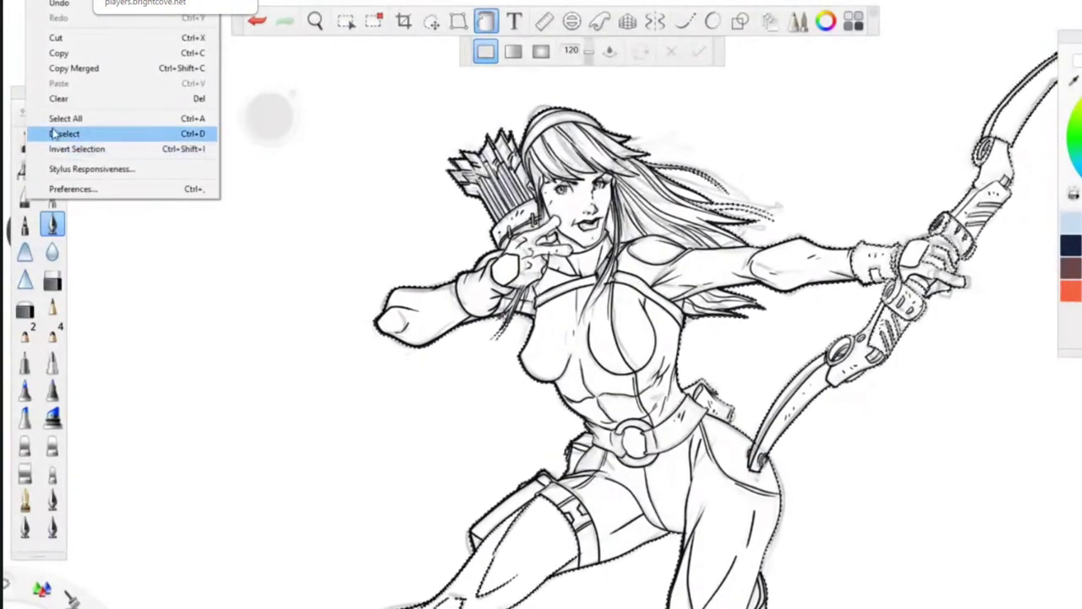
click(53, 148)
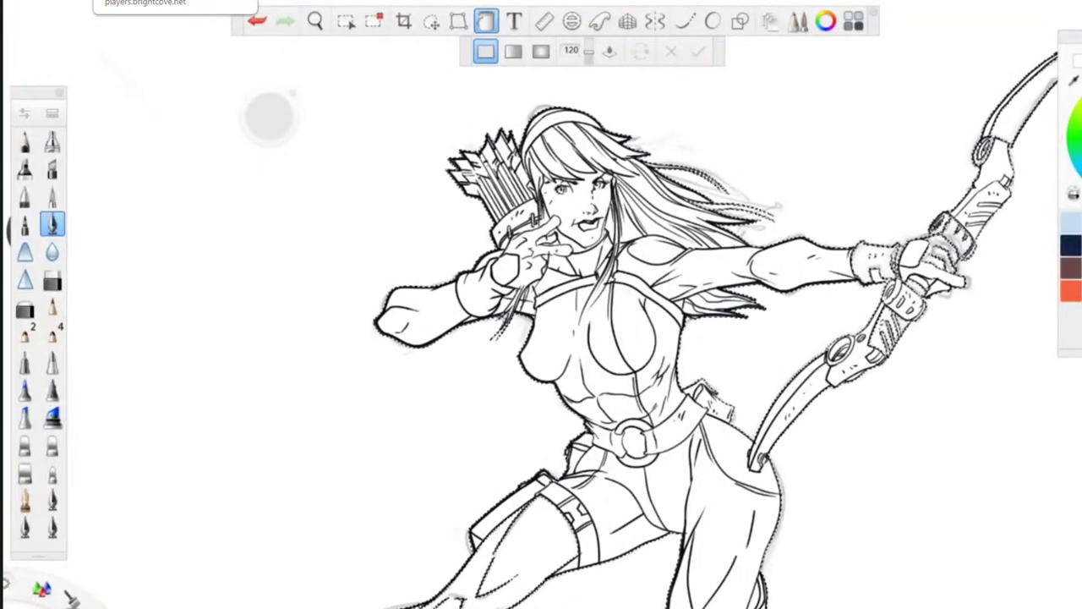
- Undo the last white fill that covered the male archer and clear the selection around the female archer
key(ctrl+z)
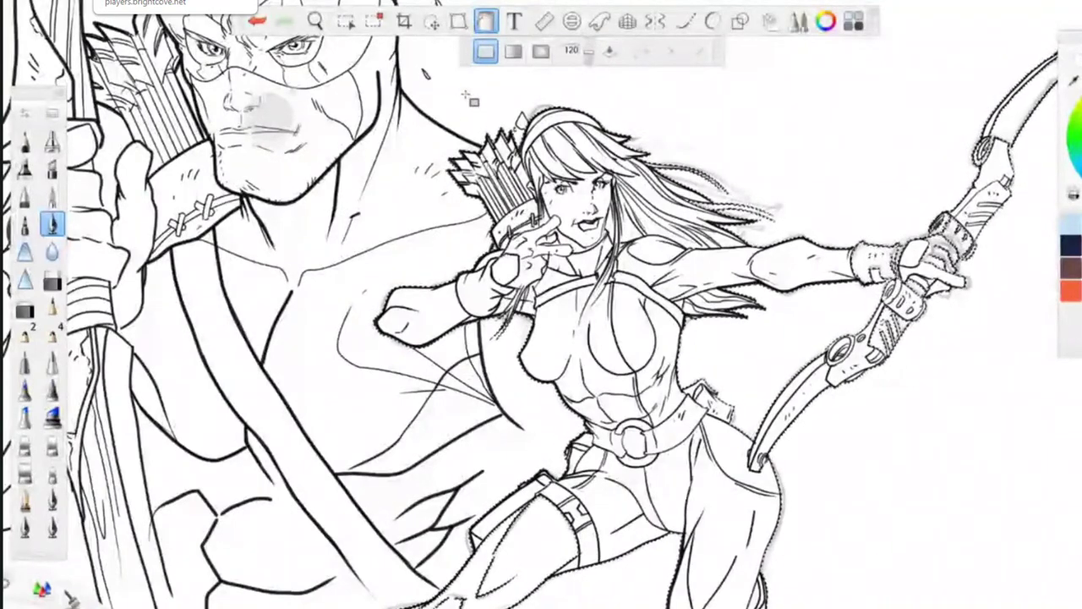
click(315, 21)
drag(474, 140, 358, 486)
drag(435, 220, 361, 104)
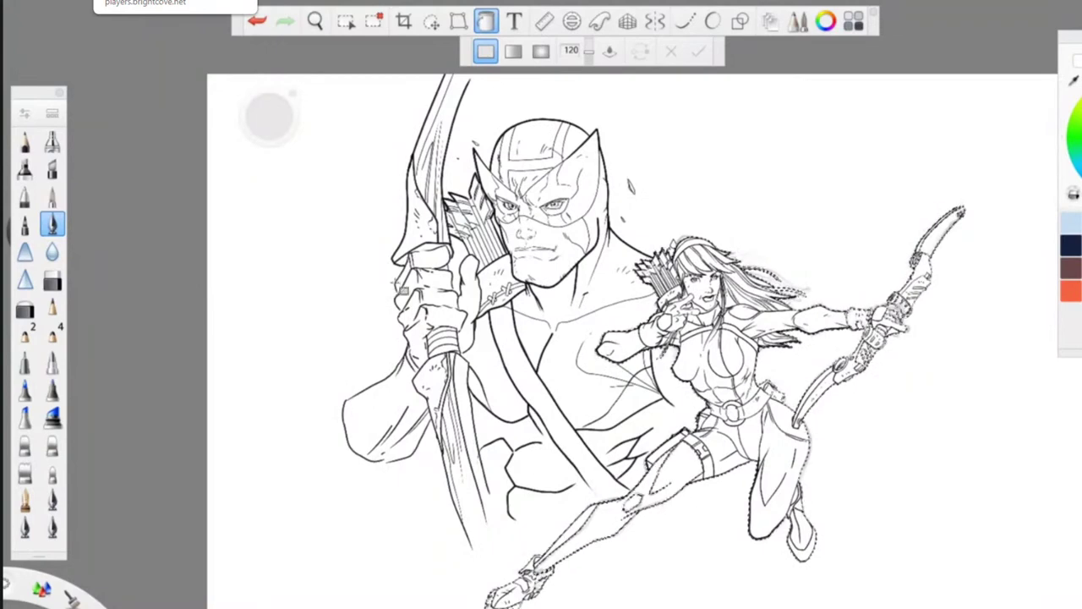
click(39, 1)
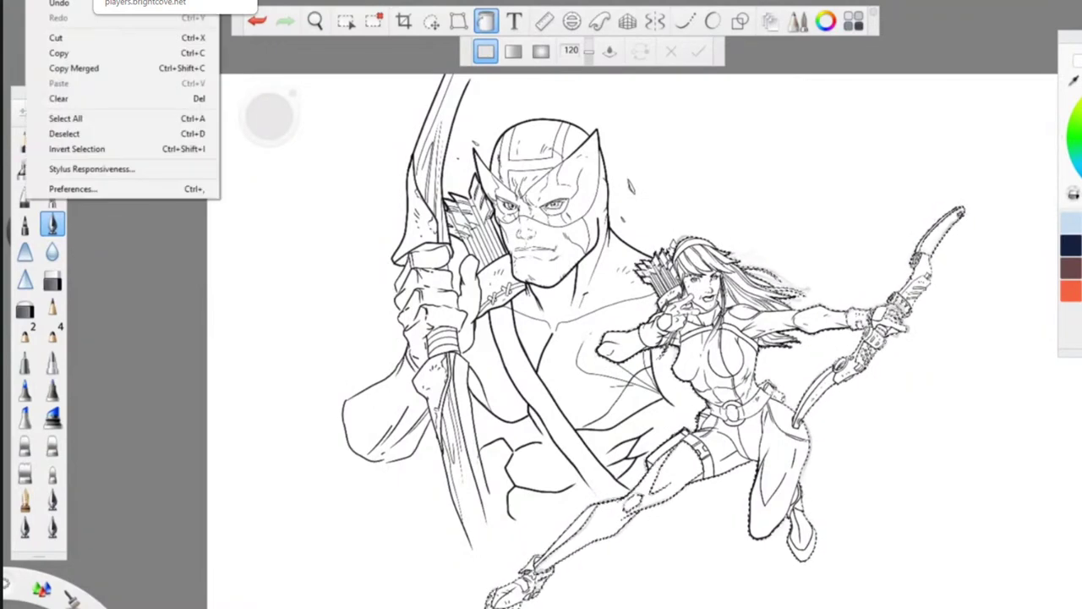
click(70, 134)
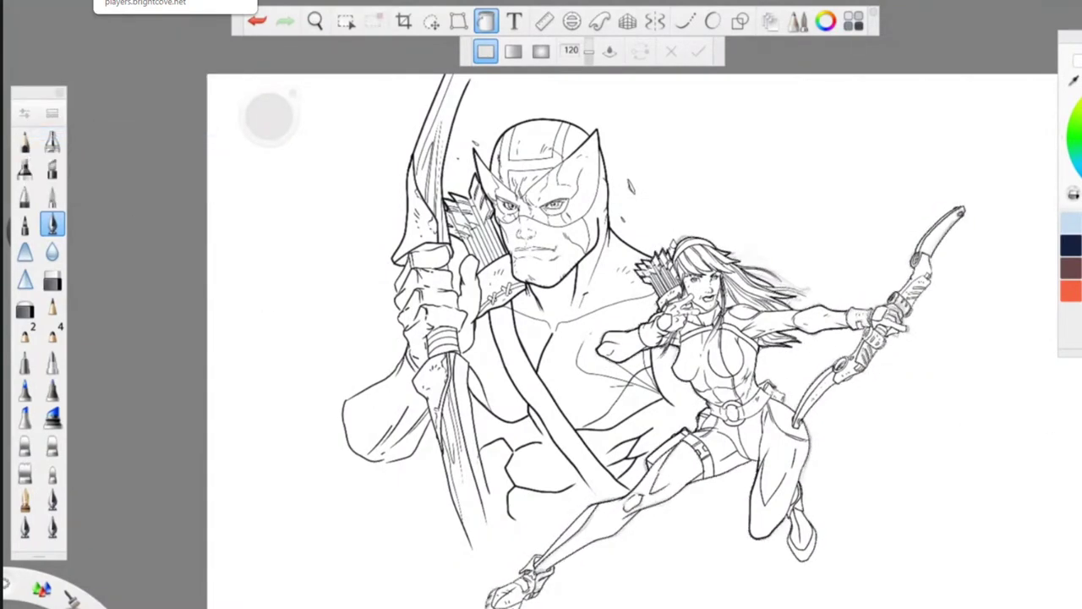
- Try flood filling the upper outer band of the concentric target rings behind the female archer, undoing each fill
click(799, 349)
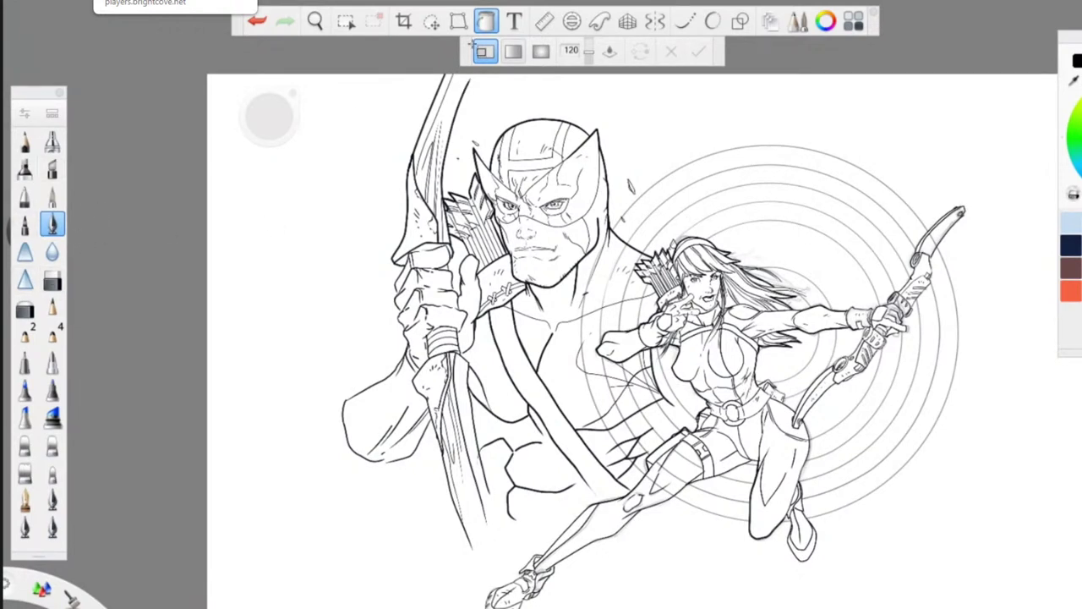
click(480, 13)
click(485, 22)
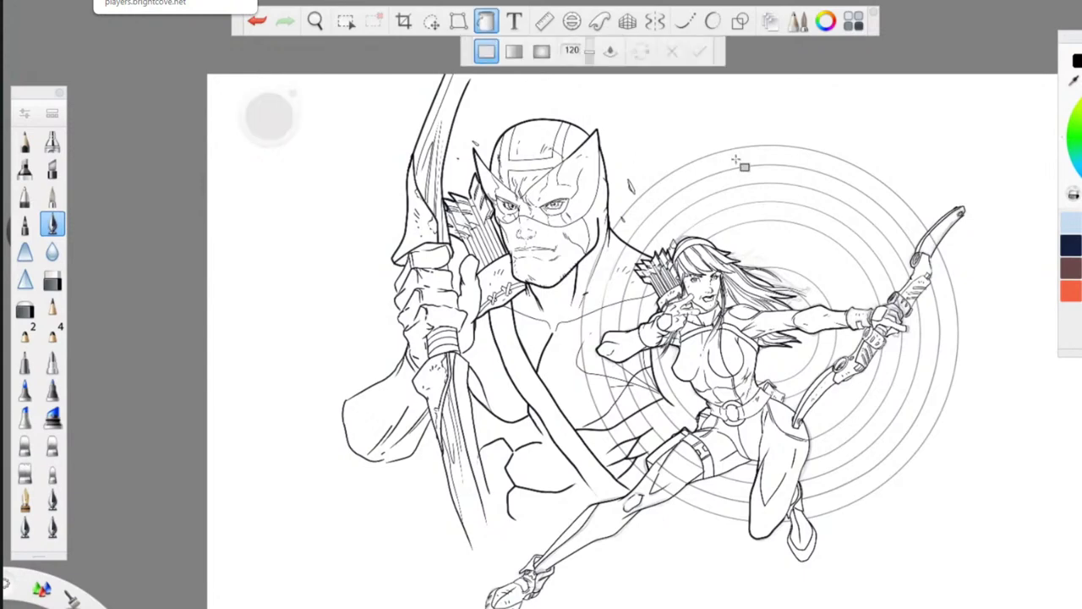
click(738, 161)
click(258, 22)
click(750, 158)
click(257, 22)
scroll(685, 316, up, 5)
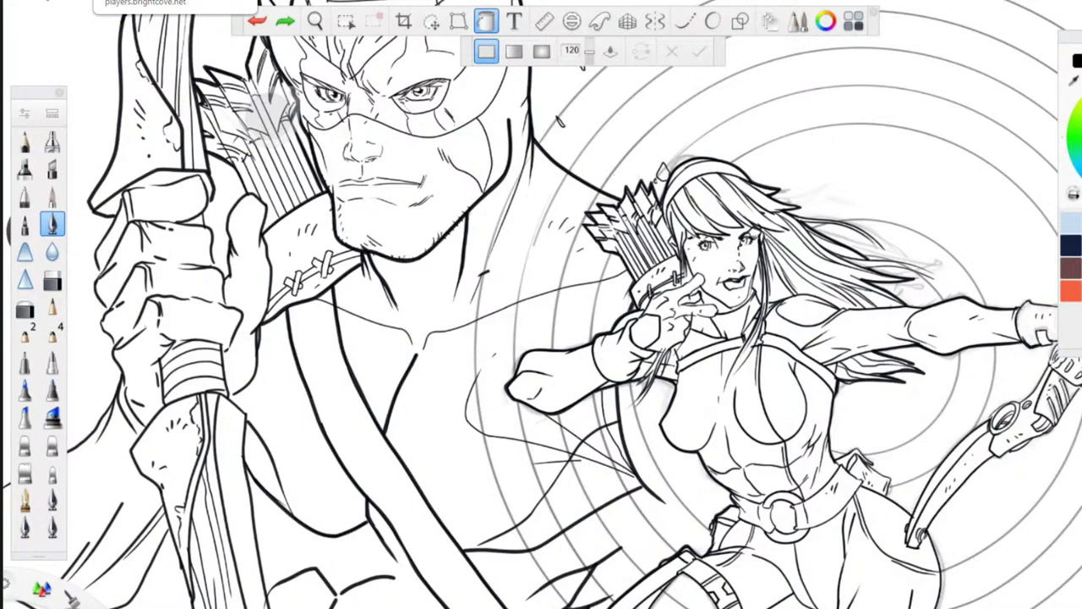
- Convert the layer with the target rings to grayscale
click(42, 0)
mouse_move(64, 0)
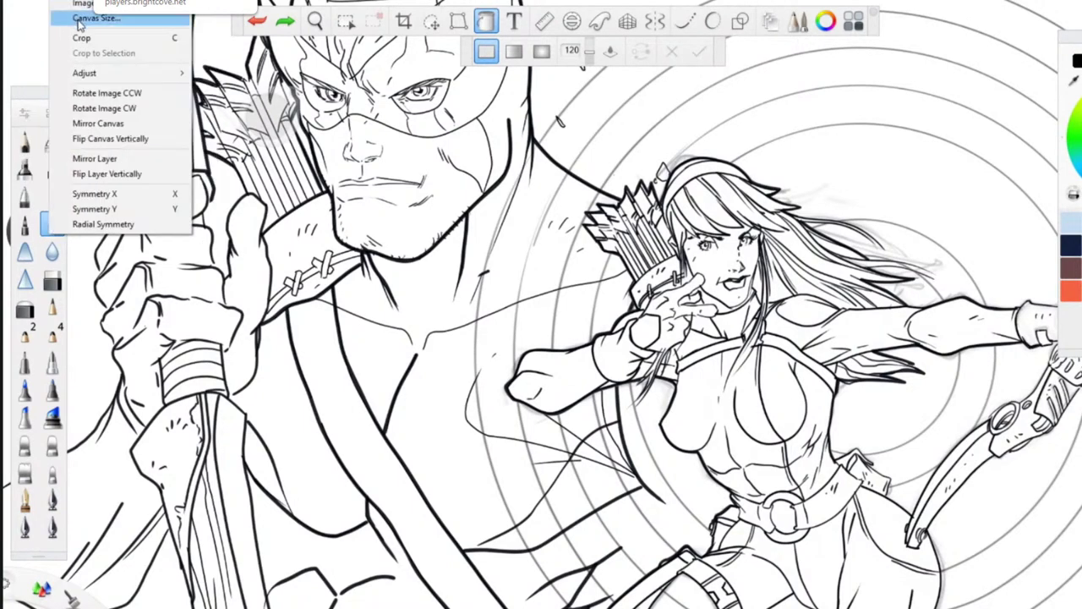
mouse_move(101, 78)
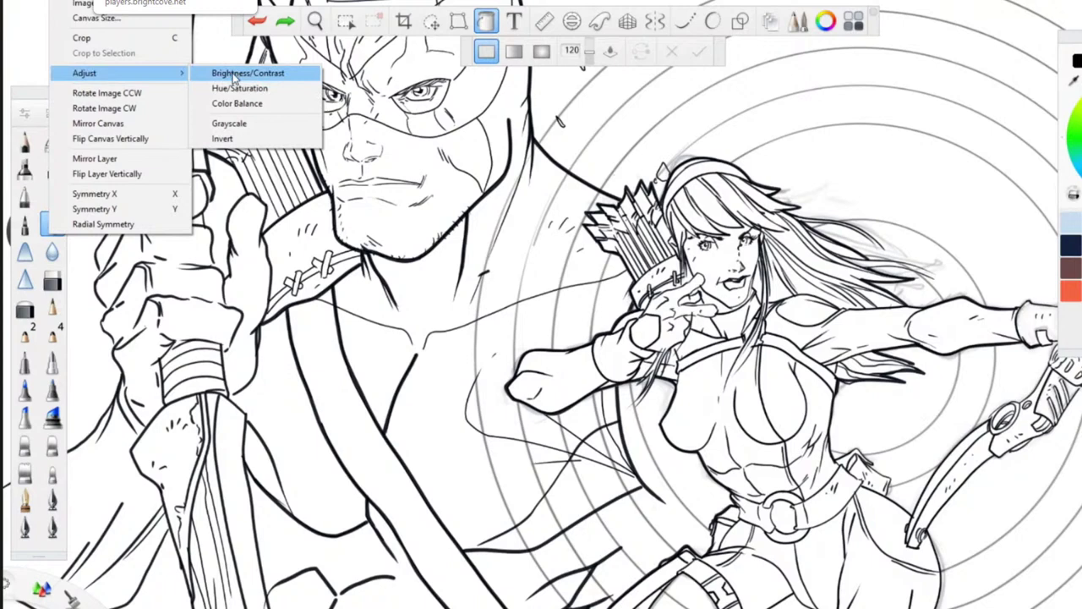
click(229, 123)
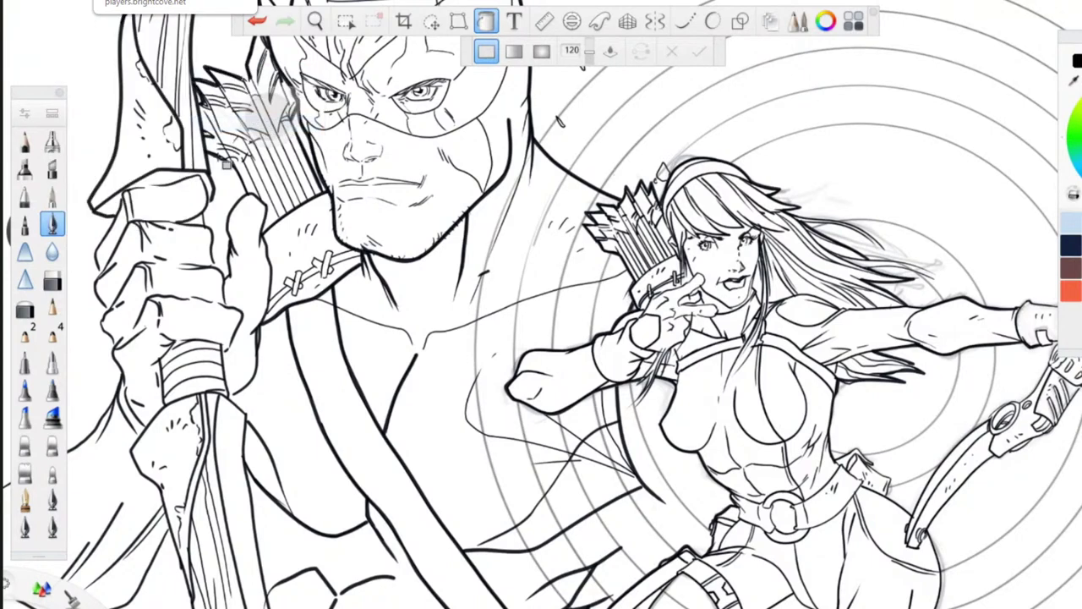
- Open the Brightness/Contrast adjustment and accept it with brightness and contrast both at 0
click(82, 3)
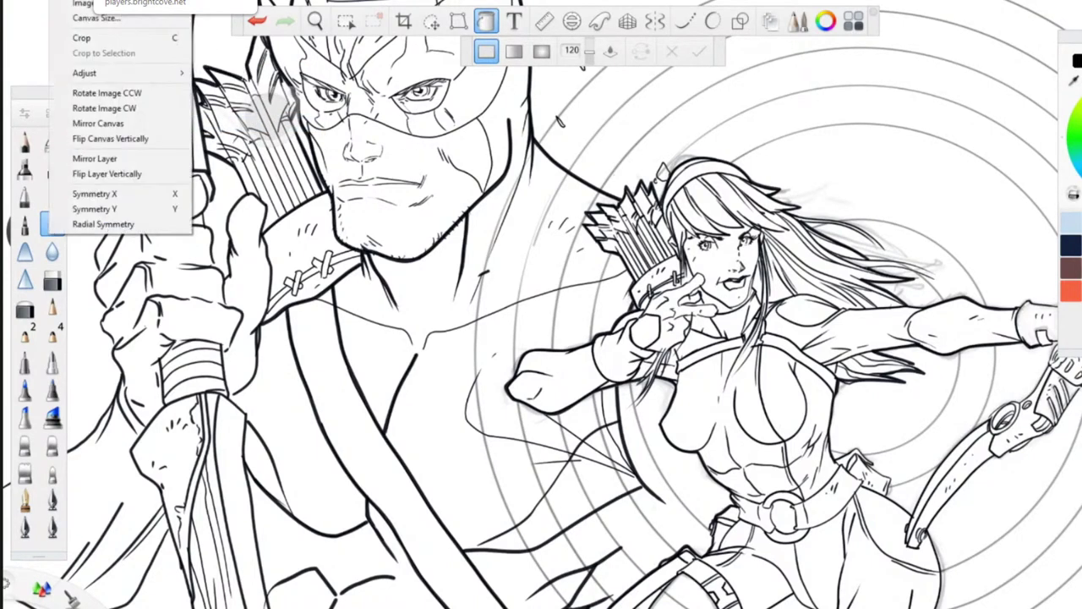
mouse_move(176, 71)
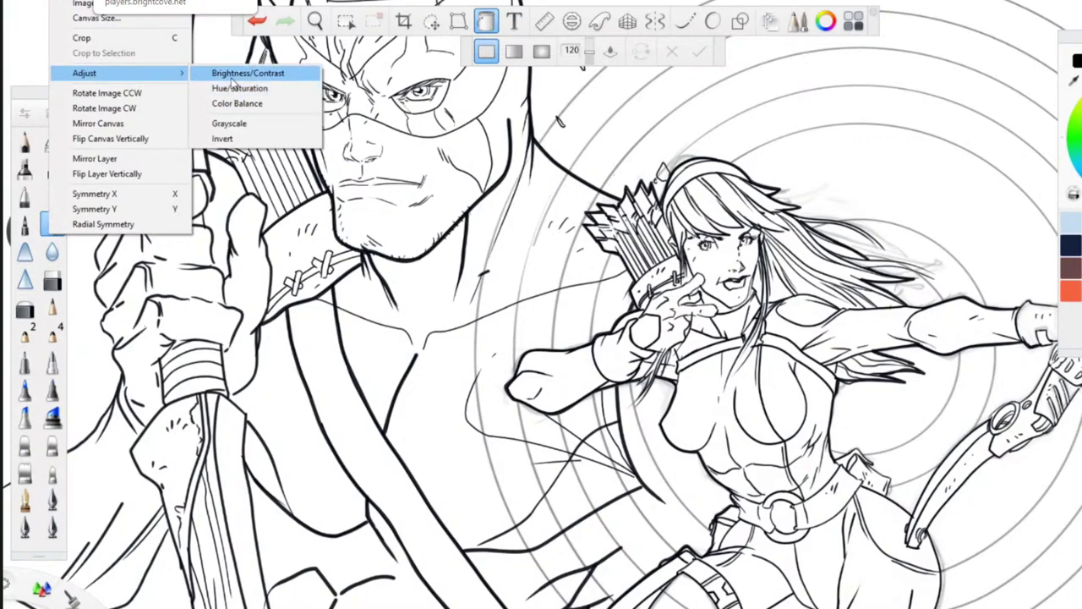
click(232, 76)
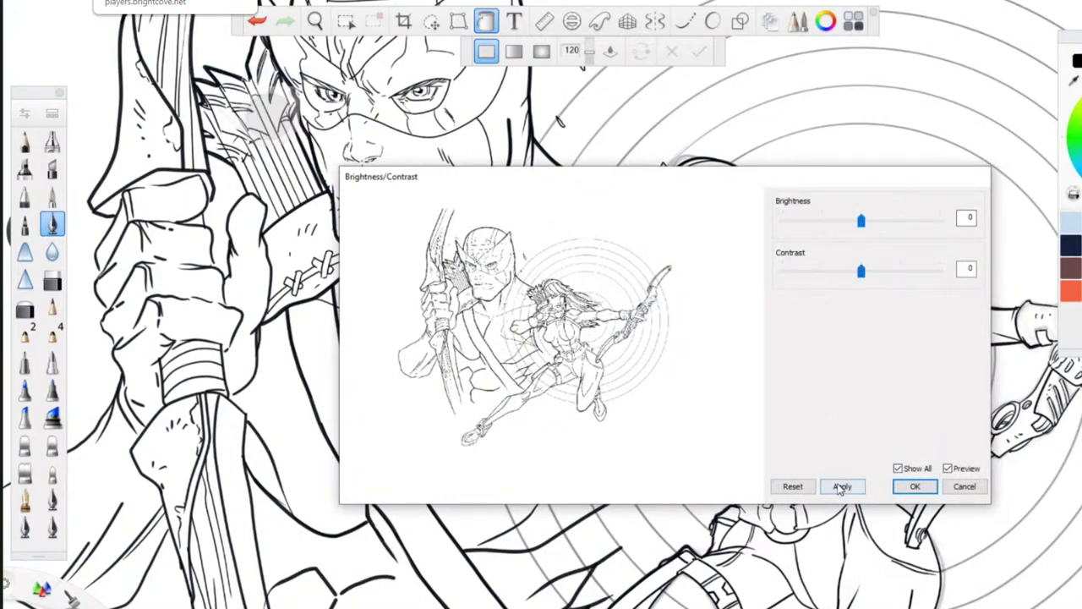
click(900, 489)
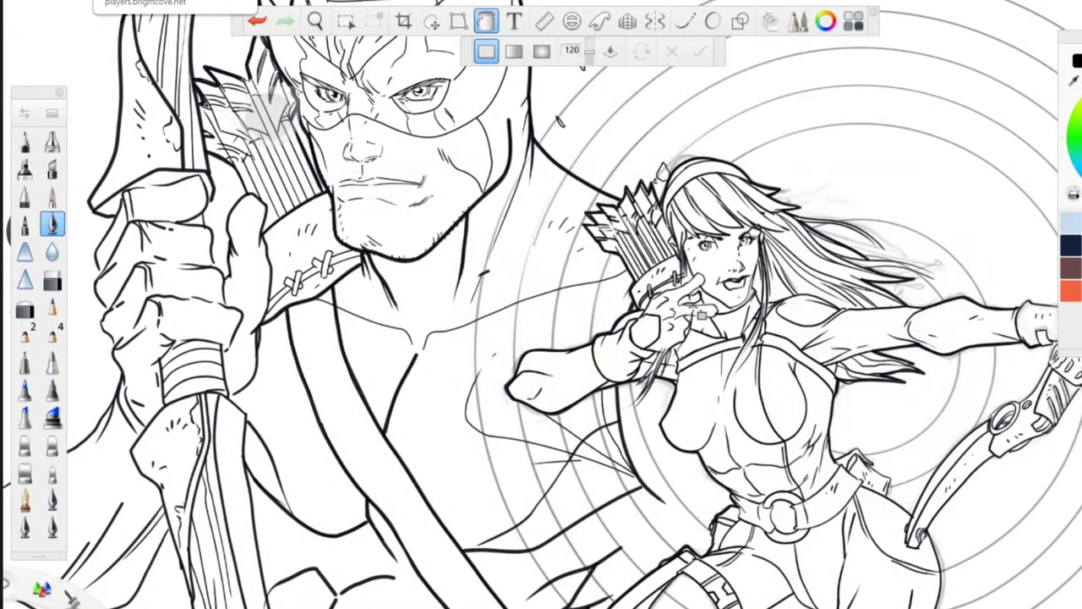
- Erase the parts of the target rings that cross the male archer's shoulder and upper chest
scroll(692, 307, down, 3)
scroll(674, 270, up, 1)
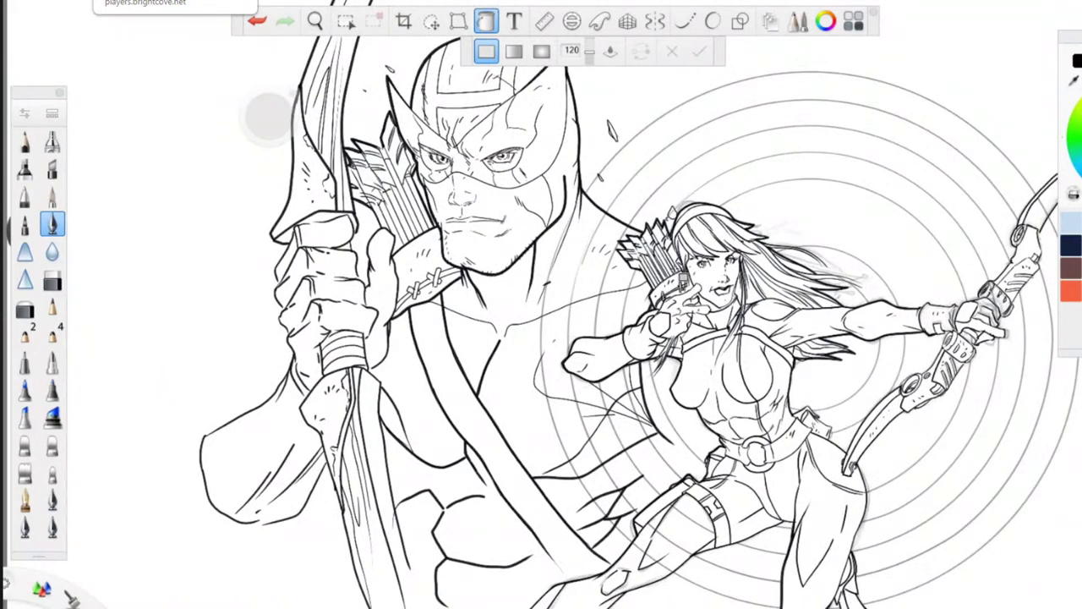
click(51, 280)
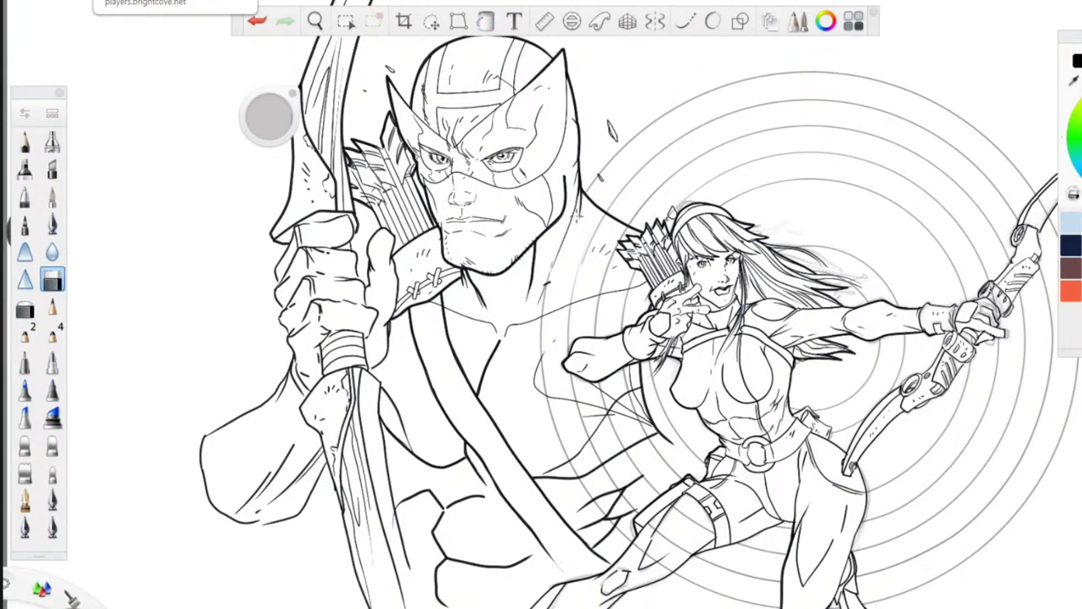
drag(618, 242, 606, 273)
drag(595, 234, 588, 251)
drag(632, 281, 622, 331)
drag(604, 279, 594, 332)
drag(575, 286, 569, 328)
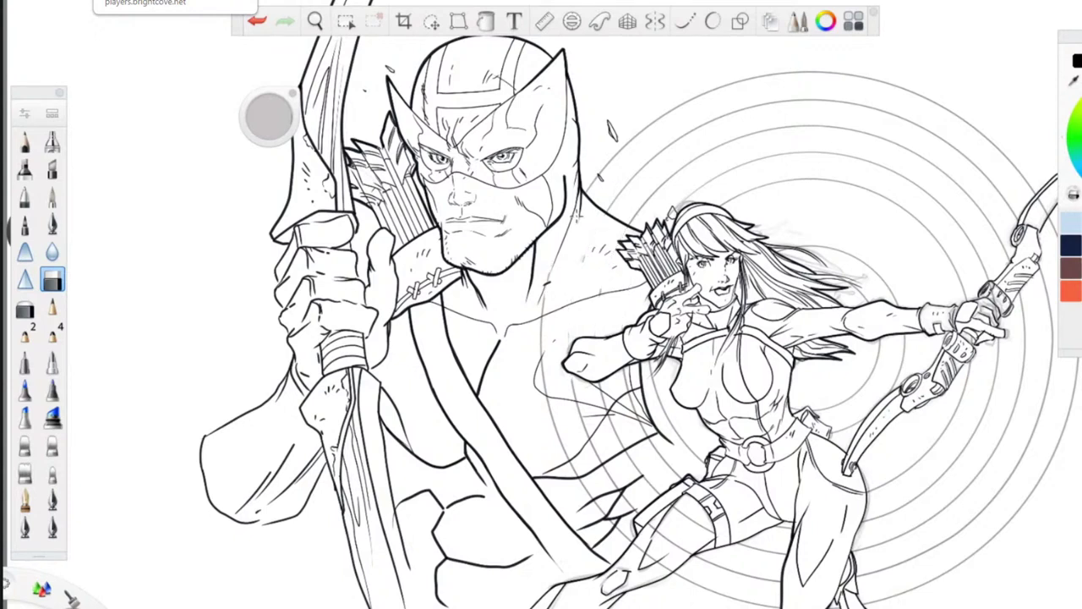
- Erase the remaining ring segments over the male archer's lower chest and side, down to the female archer's thigh
drag(624, 365, 654, 447)
drag(601, 392, 637, 470)
drag(574, 388, 620, 493)
mouse_move(545, 374)
mouse_down()
mouse_move(601, 512)
mouse_move(638, 512)
mouse_up()
drag(618, 527, 635, 544)
drag(645, 477, 660, 495)
drag(637, 546, 652, 558)
drag(657, 531, 671, 540)
drag(671, 466, 683, 480)
drag(686, 517, 713, 532)
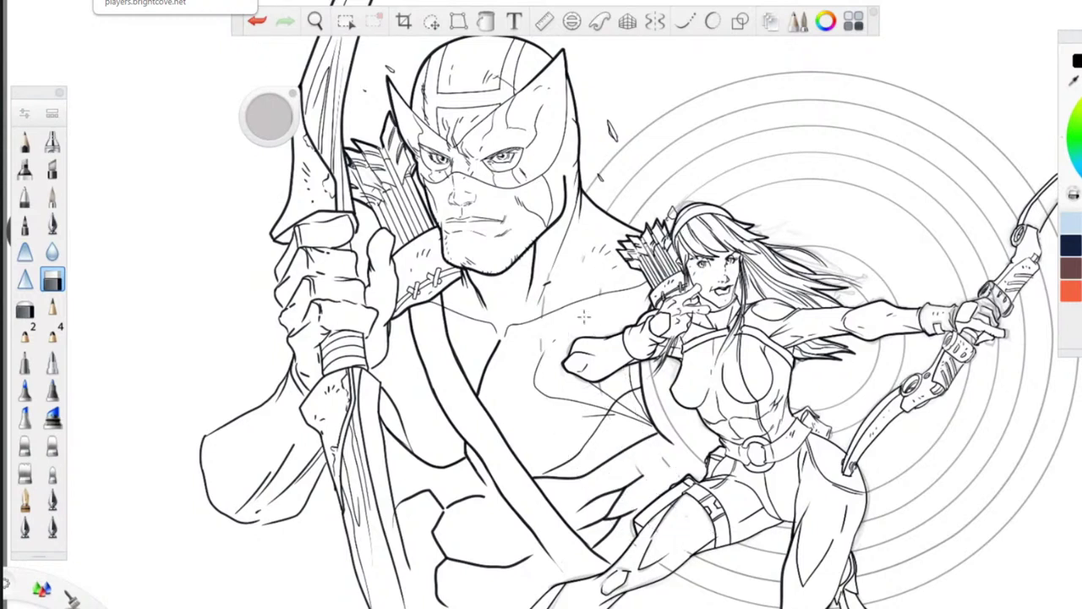
drag(663, 458, 670, 467)
drag(688, 448, 650, 362)
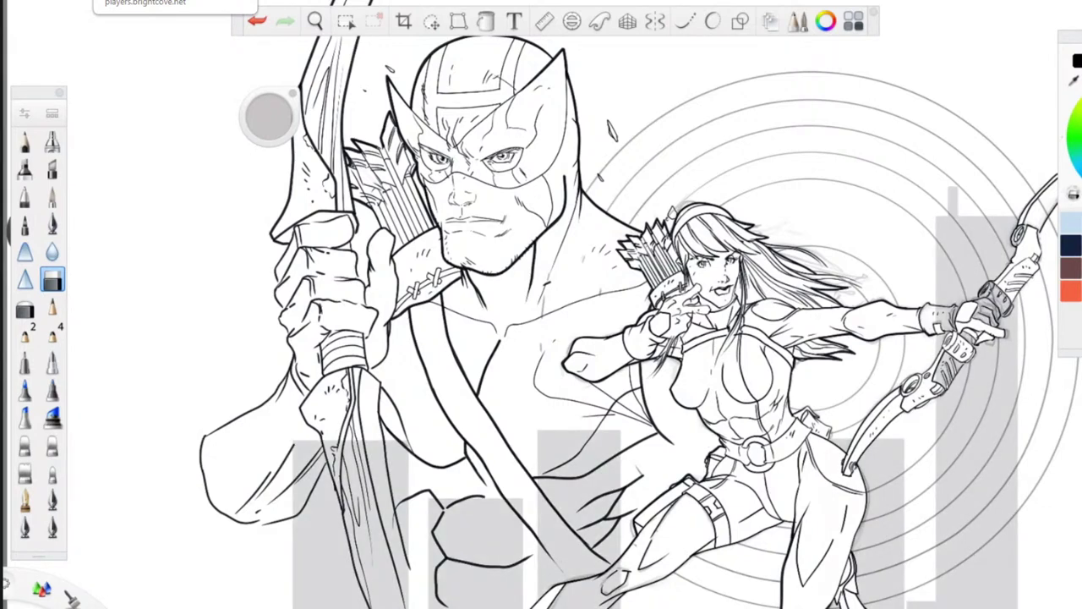
- Fill several rectangular selections with light grey beneath the female archer and beside the outermost background block to extend the skyline, and clear the selection
key(space)
drag(580, 134, 550, 440)
drag(421, 534, 428, 530)
click(442, 346)
click(485, 372)
drag(484, 396, 429, 393)
click(552, 487)
drag(552, 480, 569, 545)
drag(568, 582, 497, 457)
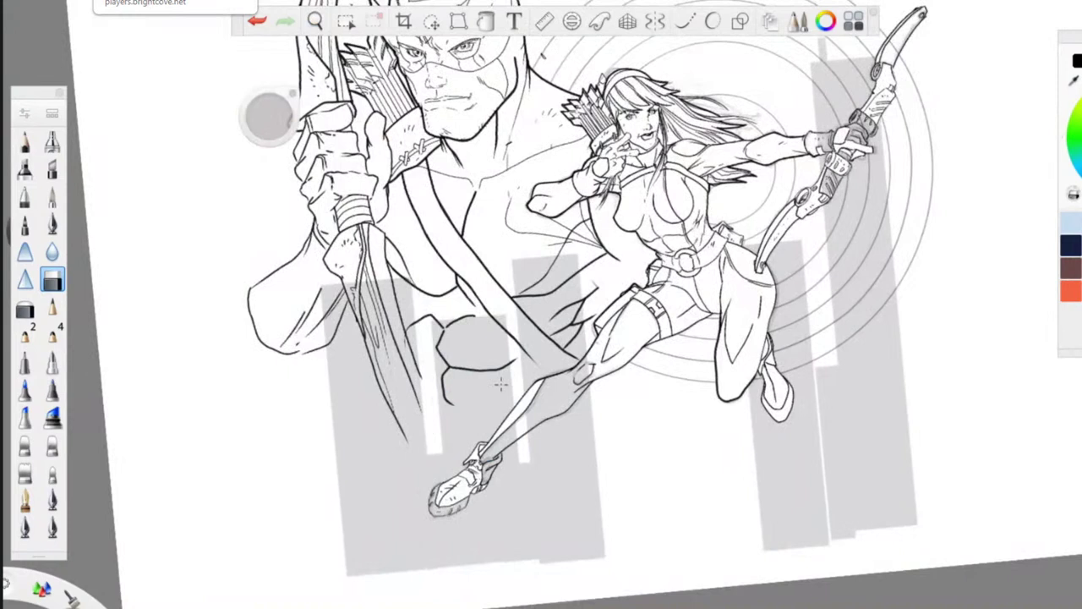
click(345, 21)
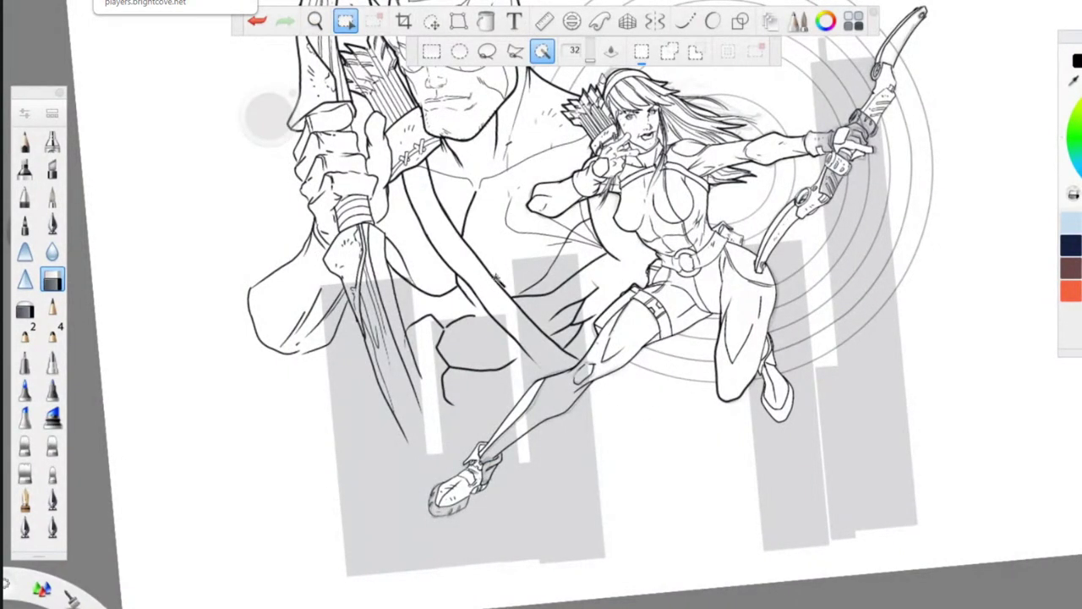
click(432, 51)
drag(589, 319, 619, 507)
drag(668, 560, 667, 558)
drag(658, 382, 705, 561)
drag(750, 394, 697, 521)
shift+drag(936, 298, 954, 508)
click(52, 279)
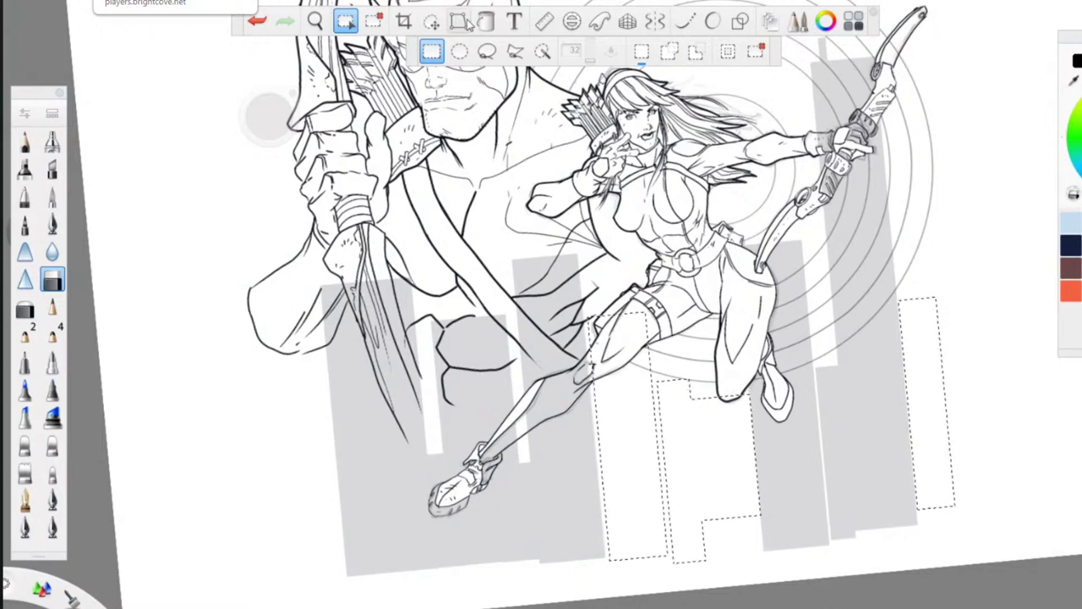
click(704, 463)
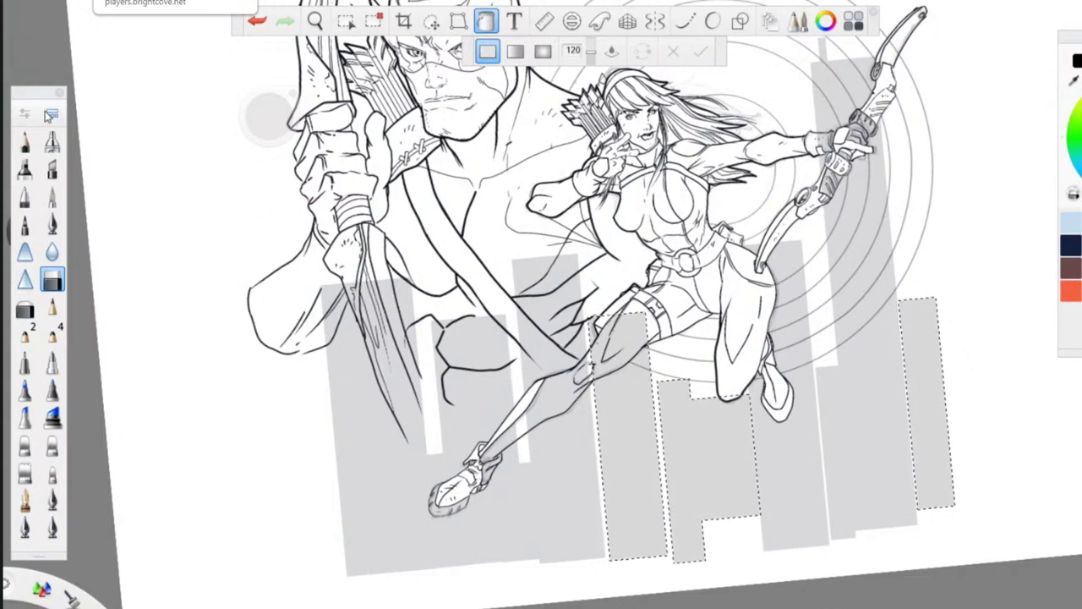
click(37, 1)
click(54, 136)
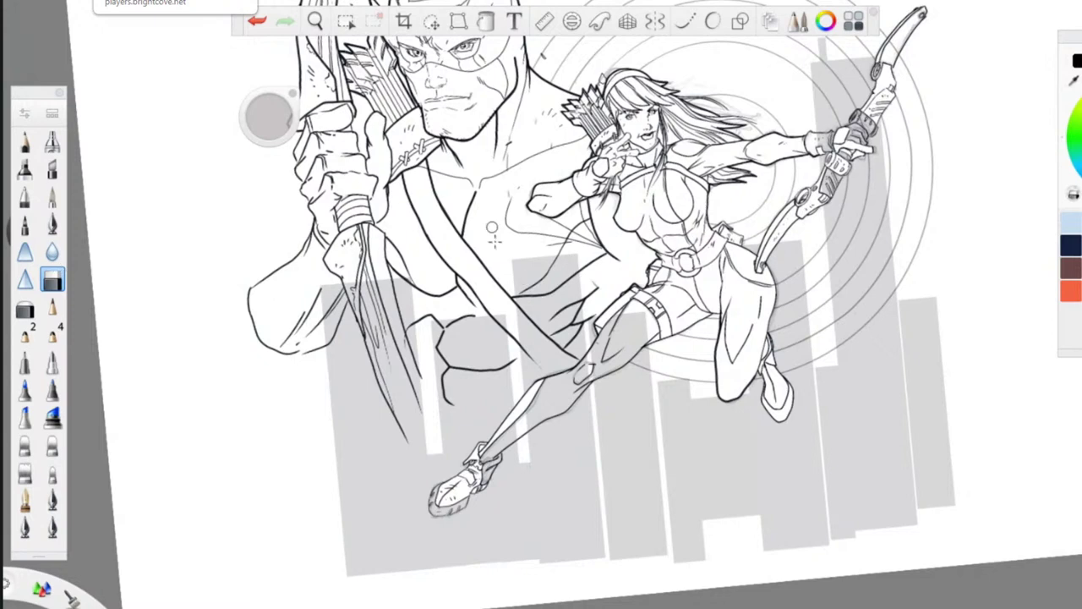
- Erase the grey background blocks from inside the female archer's extended leg and foot
mouse_move(640, 327)
mouse_down()
mouse_move(634, 347)
mouse_move(648, 317)
mouse_move(615, 350)
mouse_move(605, 336)
mouse_move(548, 402)
mouse_move(566, 402)
mouse_move(542, 419)
mouse_move(534, 410)
mouse_up()
drag(564, 374, 545, 383)
mouse_move(513, 445)
mouse_down()
mouse_move(487, 470)
mouse_move(492, 479)
mouse_move(430, 509)
mouse_up()
drag(583, 375, 576, 380)
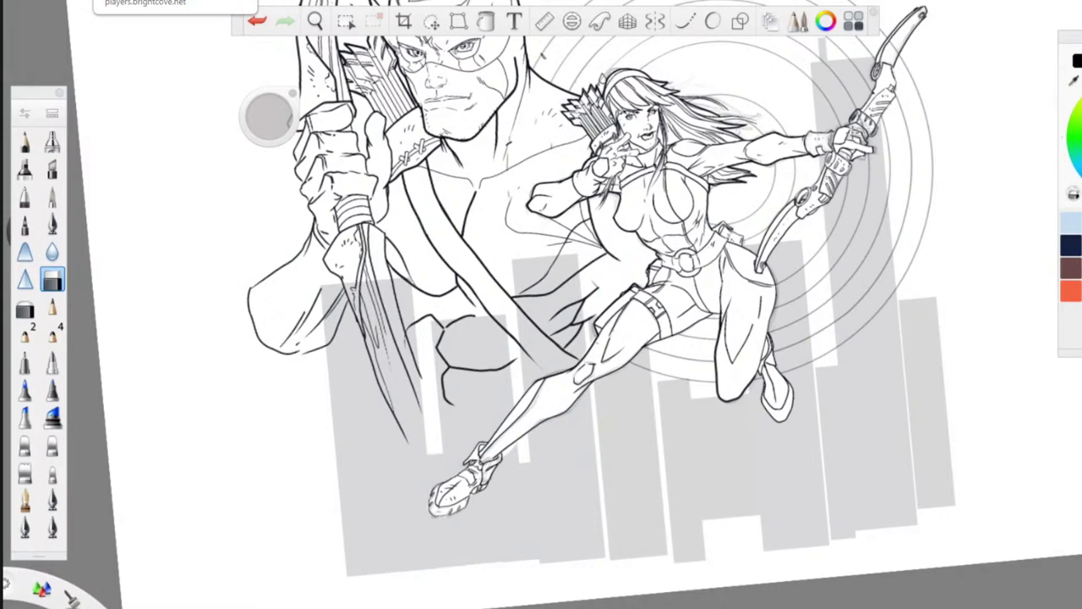
- Sign the artwork in ink beneath the female archer's bent leg, adding the dots and the year 2020
key(space)
drag(517, 156, 440, 178)
drag(537, 425, 411, 160)
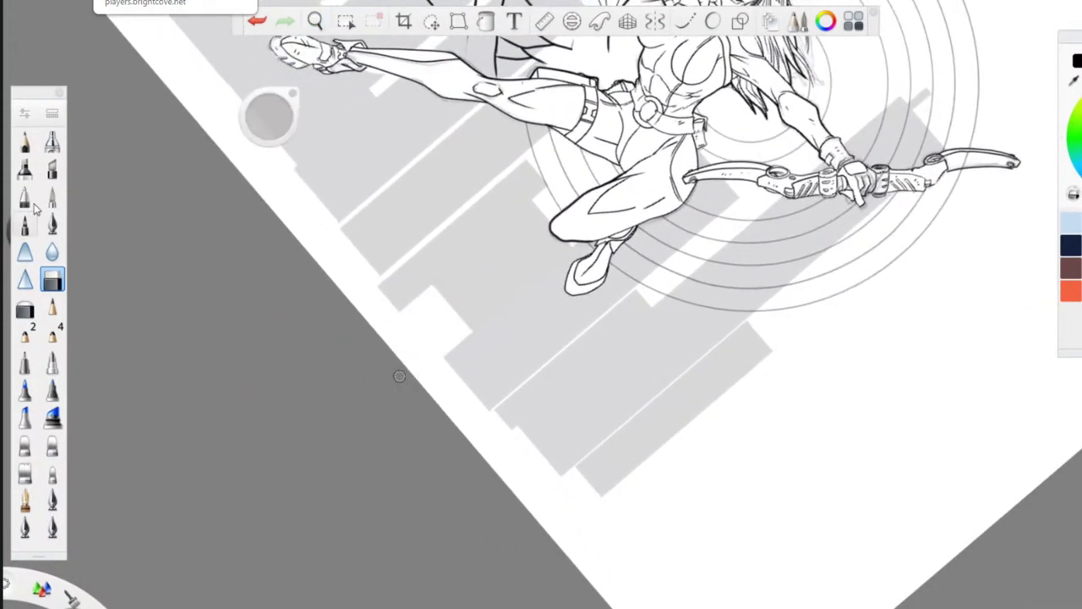
click(55, 225)
key(space)
mouse_move(435, 319)
mouse_down()
mouse_move(448, 322)
mouse_move(480, 188)
mouse_up()
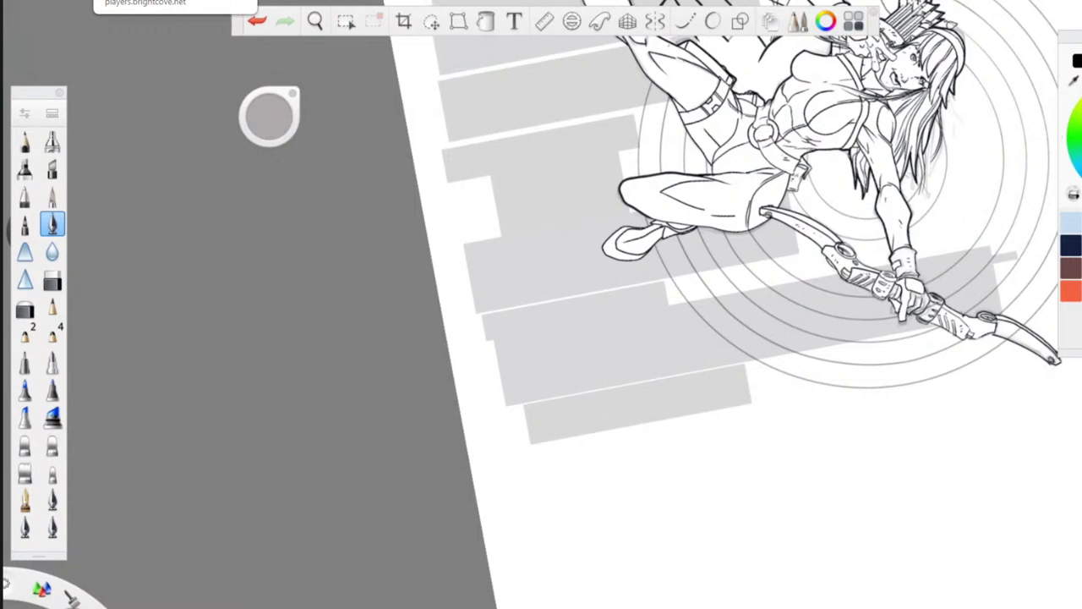
mouse_move(576, 182)
mouse_down()
mouse_move(590, 179)
mouse_move(600, 222)
mouse_move(605, 306)
mouse_up()
click(610, 198)
click(613, 205)
click(615, 214)
drag(576, 229, 582, 243)
drag(585, 241, 590, 255)
drag(584, 257, 590, 265)
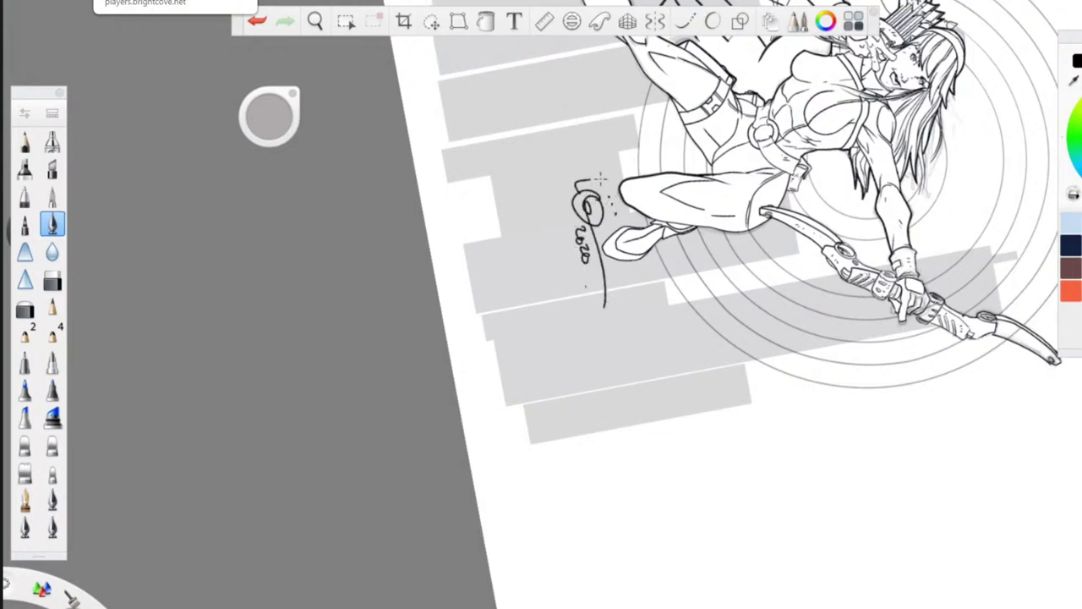
- Rotate the canvas back upright and examine the whole composition
key(space)
drag(621, 210, 656, 457)
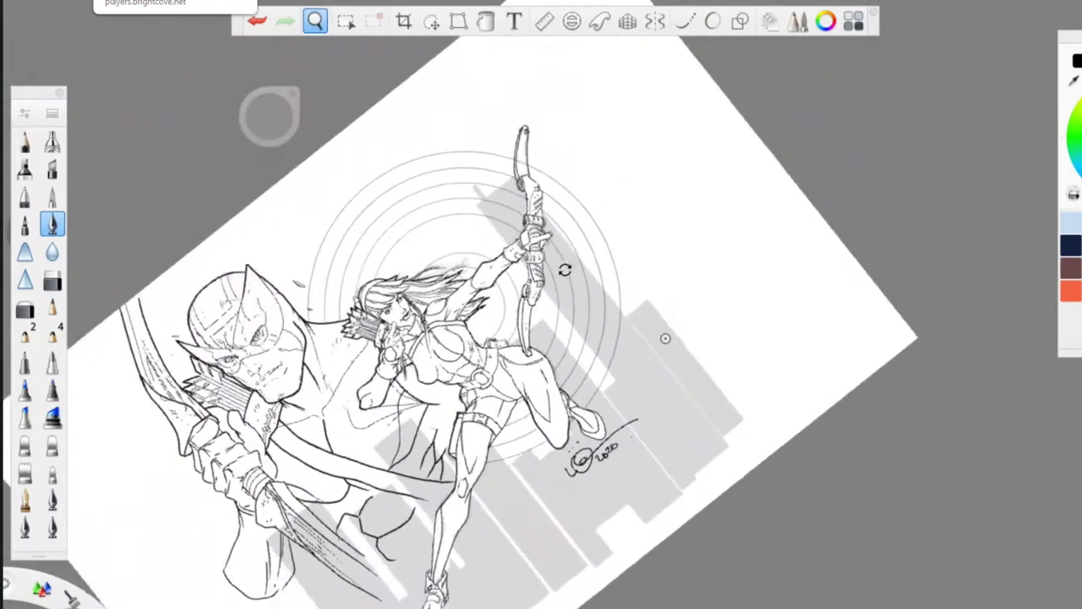
drag(565, 270, 632, 223)
drag(229, 412, 349, 480)
mouse_move(431, 247)
mouse_down()
mouse_move(425, 267)
mouse_move(419, 252)
mouse_up()
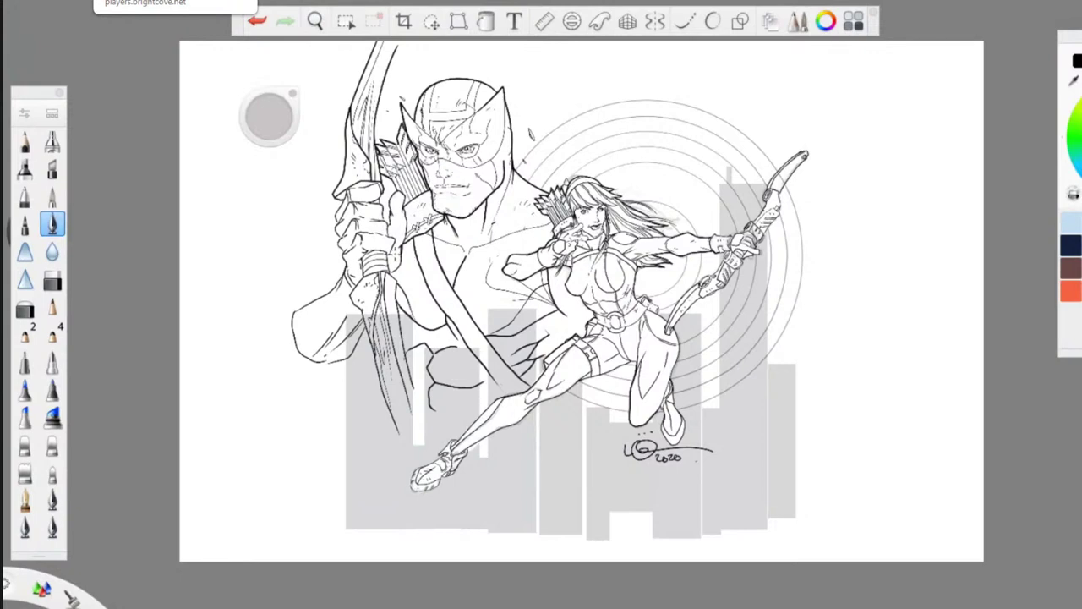